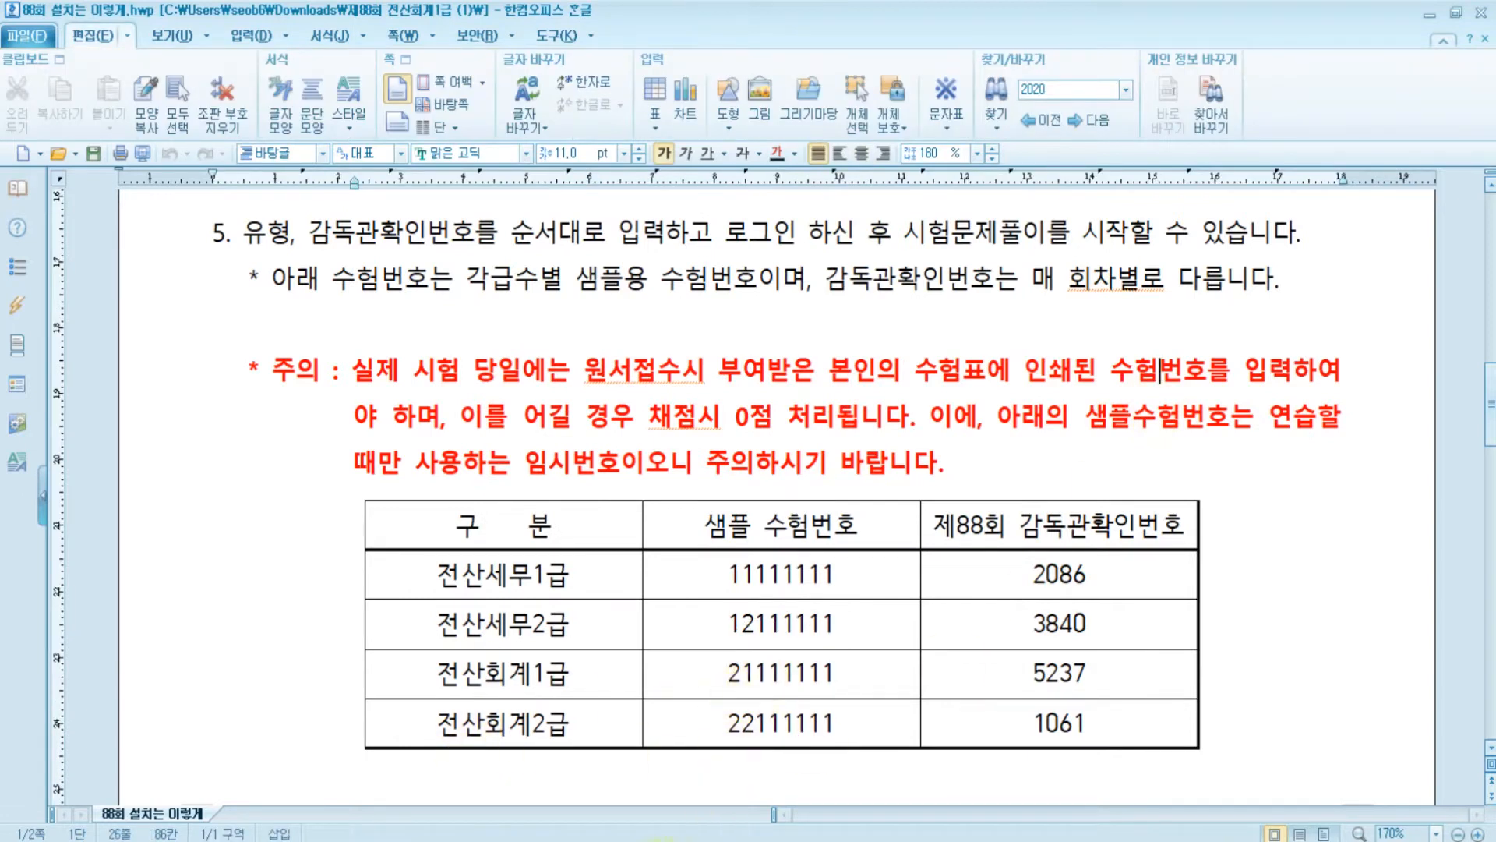
# - Enter the exam number and examinee name, then install the 88th exam's base data
pyautogui.write('21111111')
pyautogui.press('Tab')
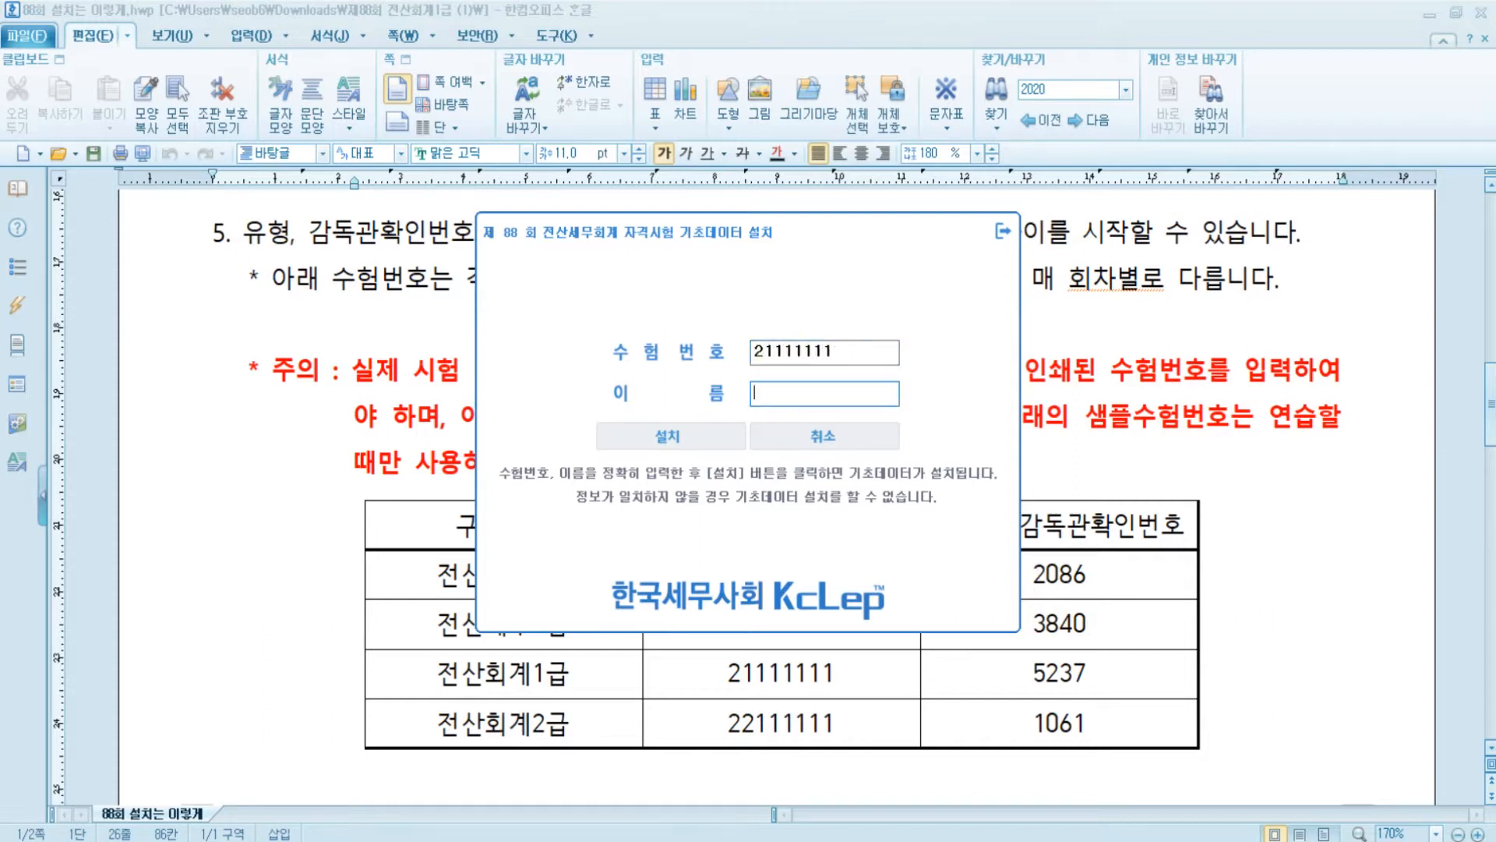
pyautogui.press('BackSpace')
pyautogui.press('BackSpace')
pyautogui.press('BackSpace')
pyautogui.write('쌤')
pyautogui.click(708, 446)
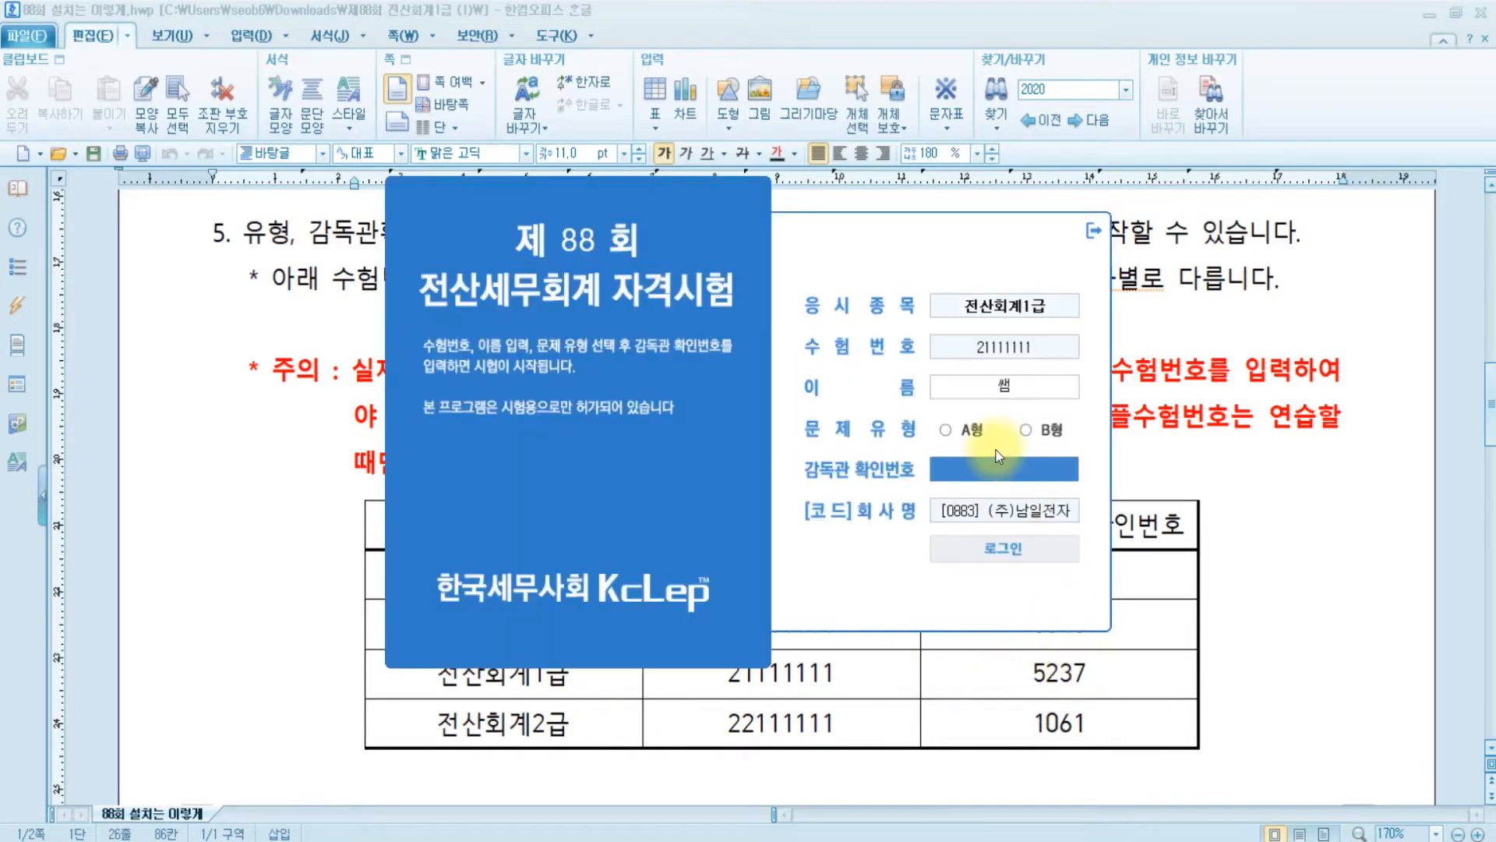
# - Log into the 전산회계1급 exam as type A using the supervisor confirmation number
pyautogui.click(946, 429)
pyautogui.click(1000, 470)
pyautogui.write('5237')
pyautogui.click(1022, 541)
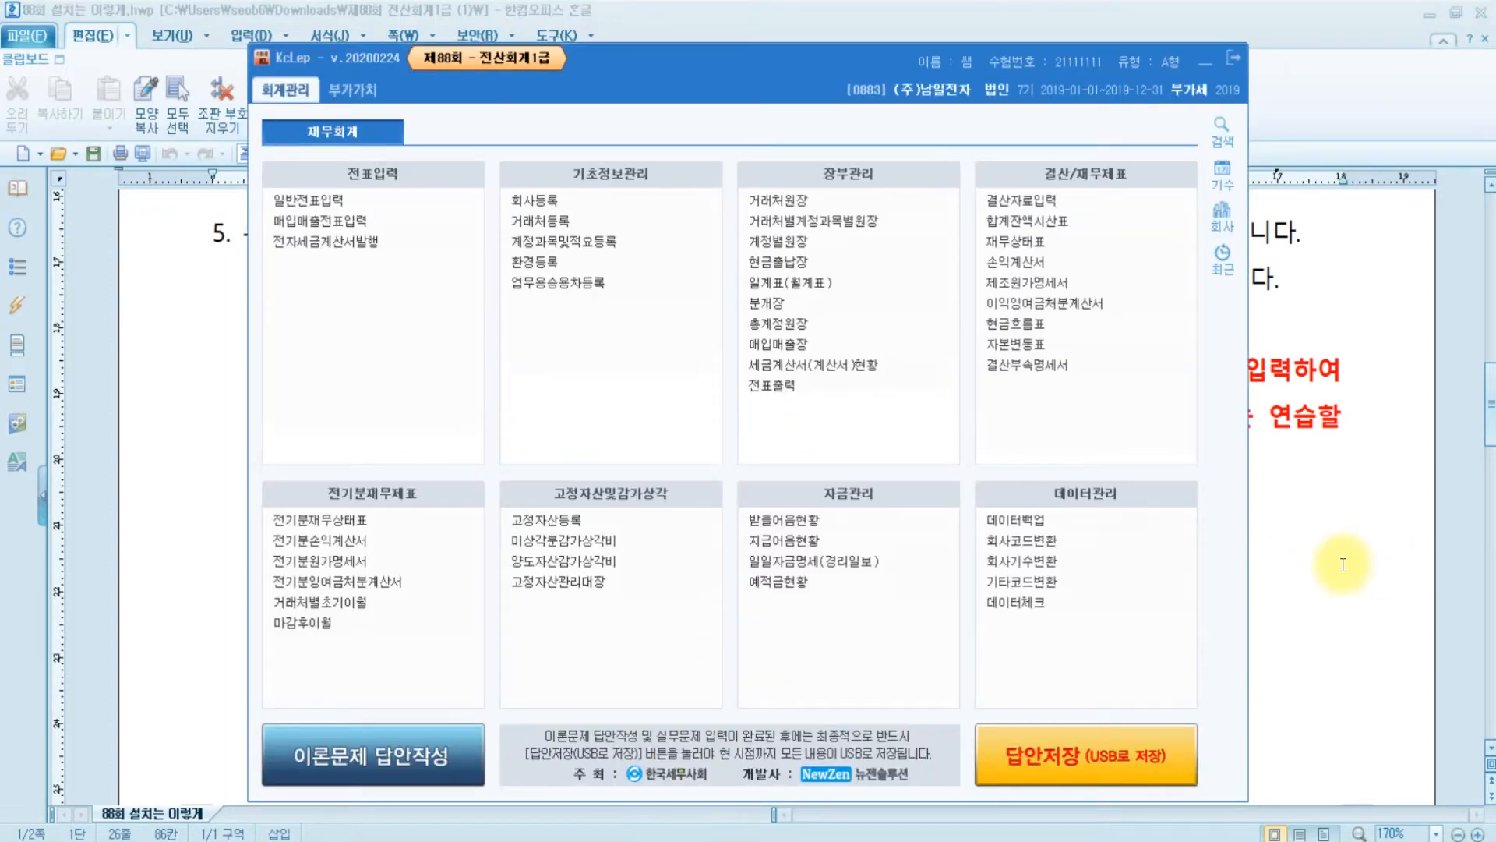
pyautogui.click(1343, 564)
# - Review the company description, fiscal period and 문제1 instructions in the exam paper
pyautogui.click(1481, 12)
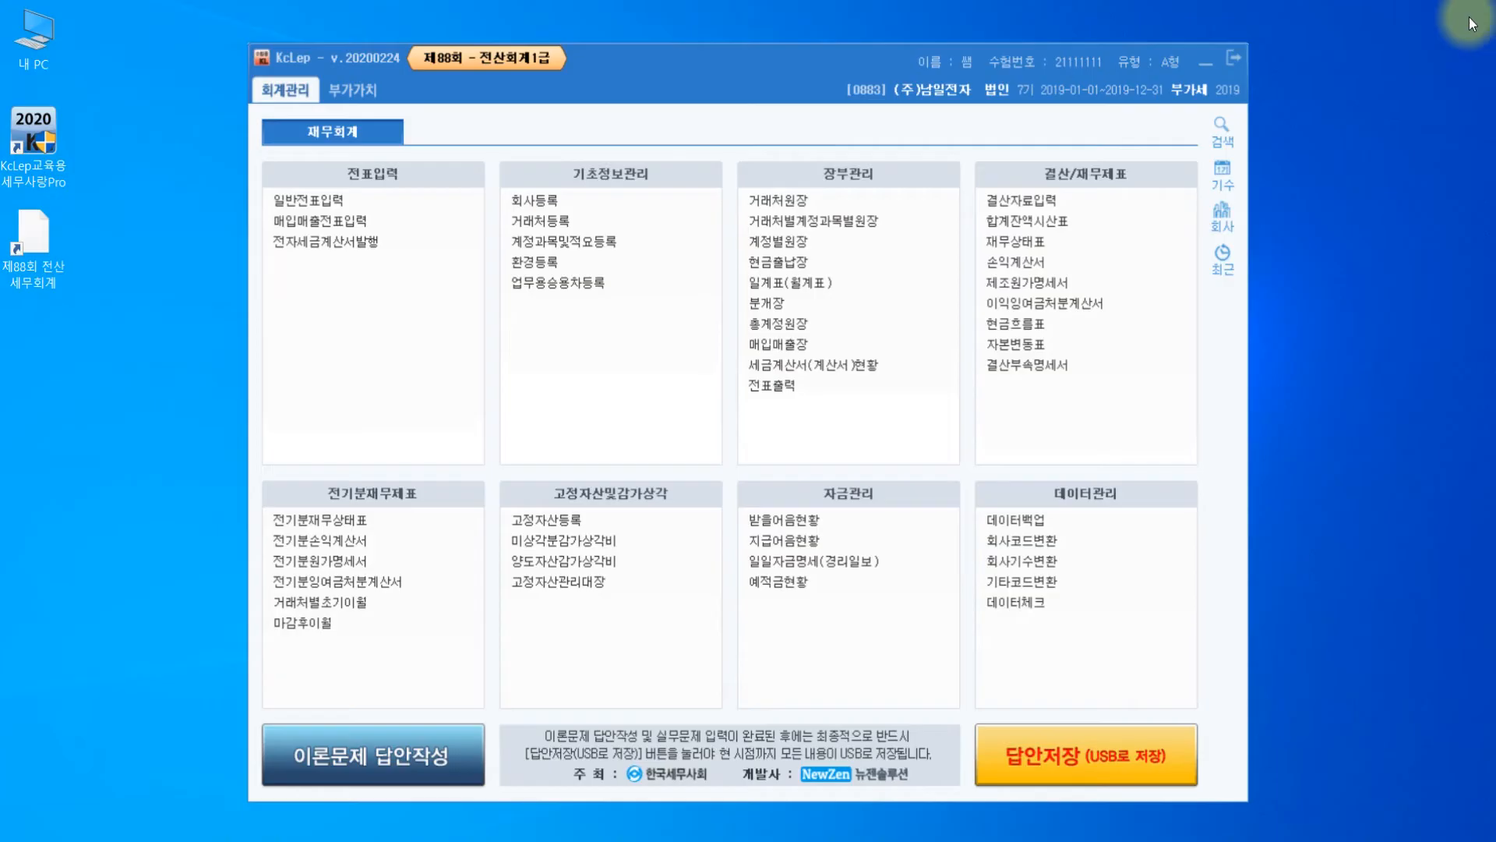
pyautogui.click(548, 840)
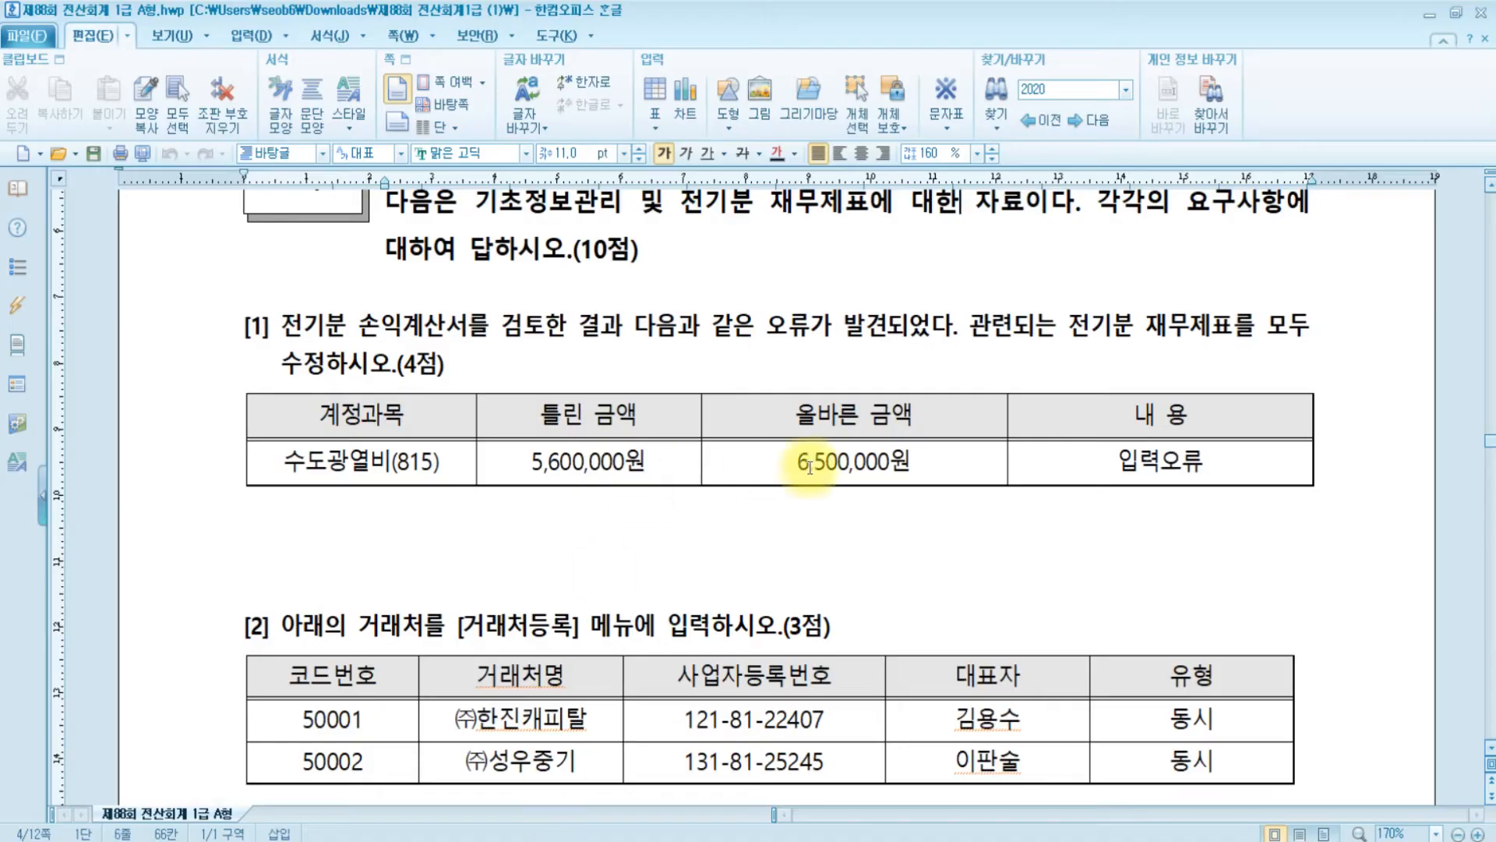
pyautogui.scroll(5, 751, 438)
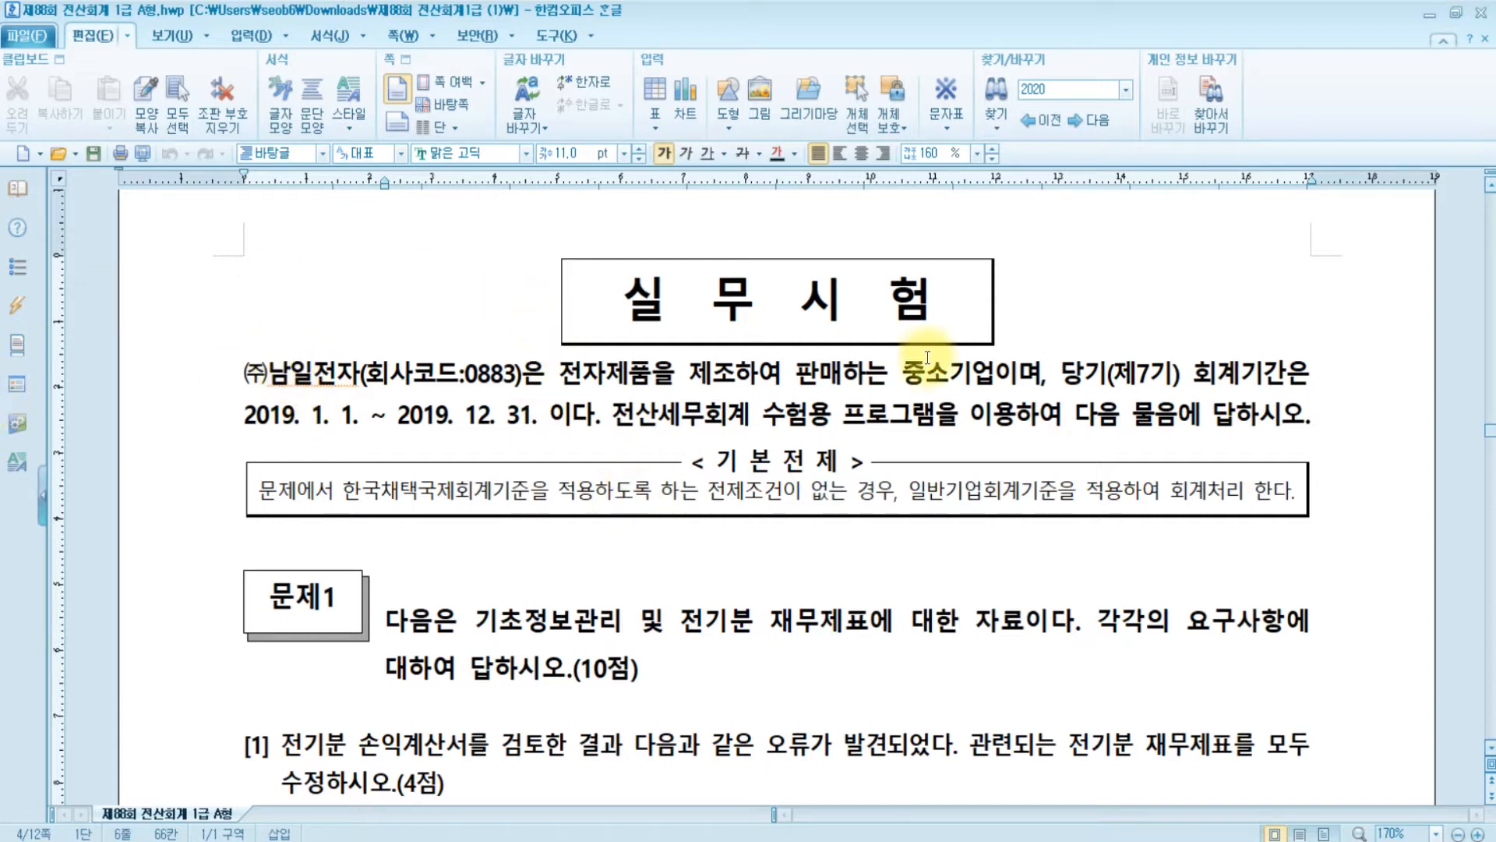
pyautogui.moveTo(686, 384); pyautogui.dragTo(992, 382)
pyautogui.click(1128, 375)
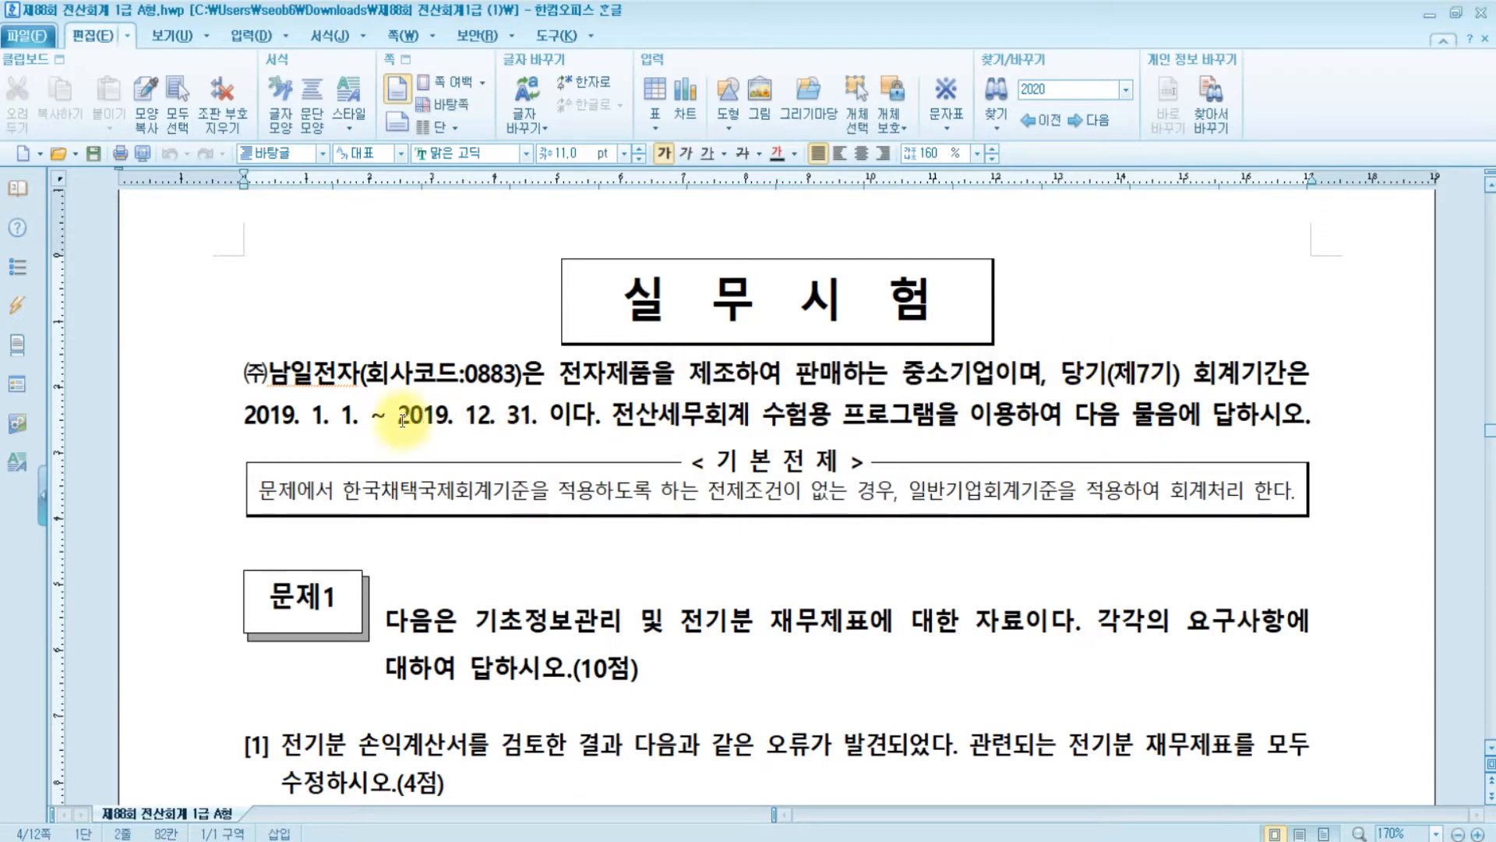
pyautogui.click(296, 415)
pyautogui.click(521, 414)
pyautogui.scroll(-3, 964, 551)
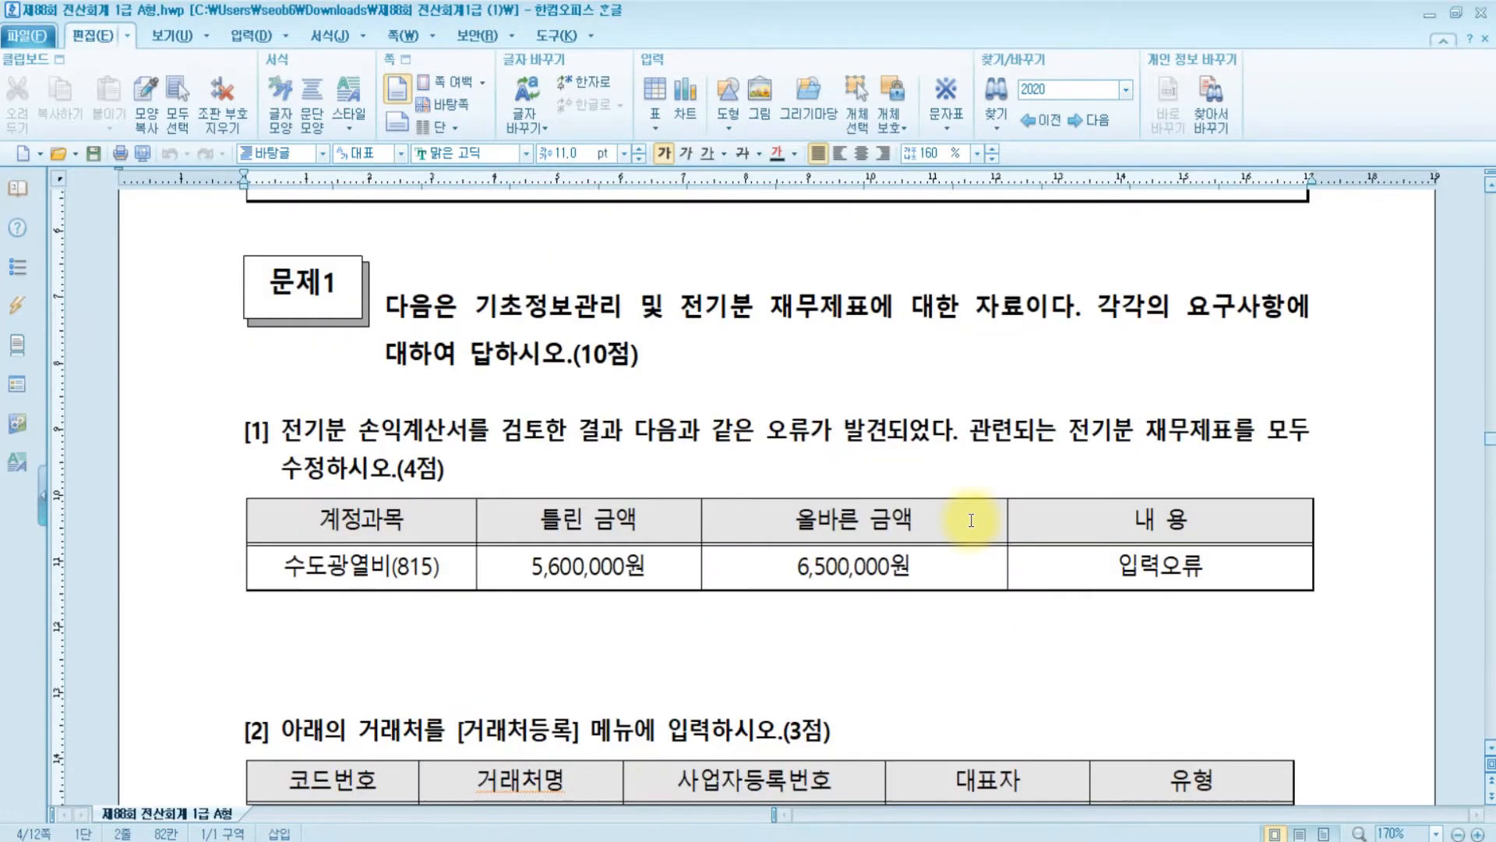
pyautogui.click(339, 299)
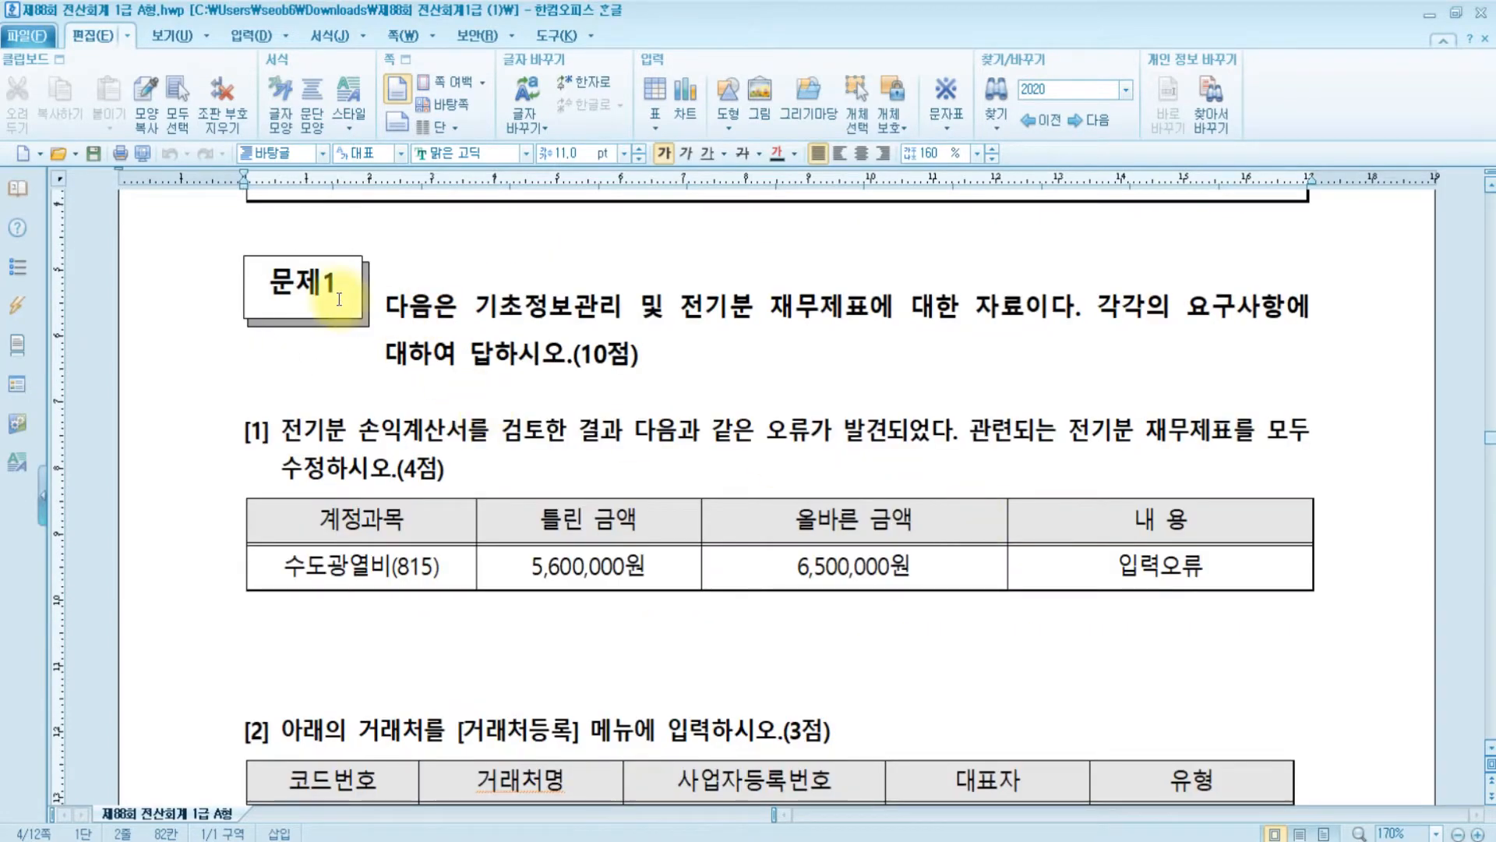
pyautogui.moveTo(499, 311); pyautogui.dragTo(1009, 335)
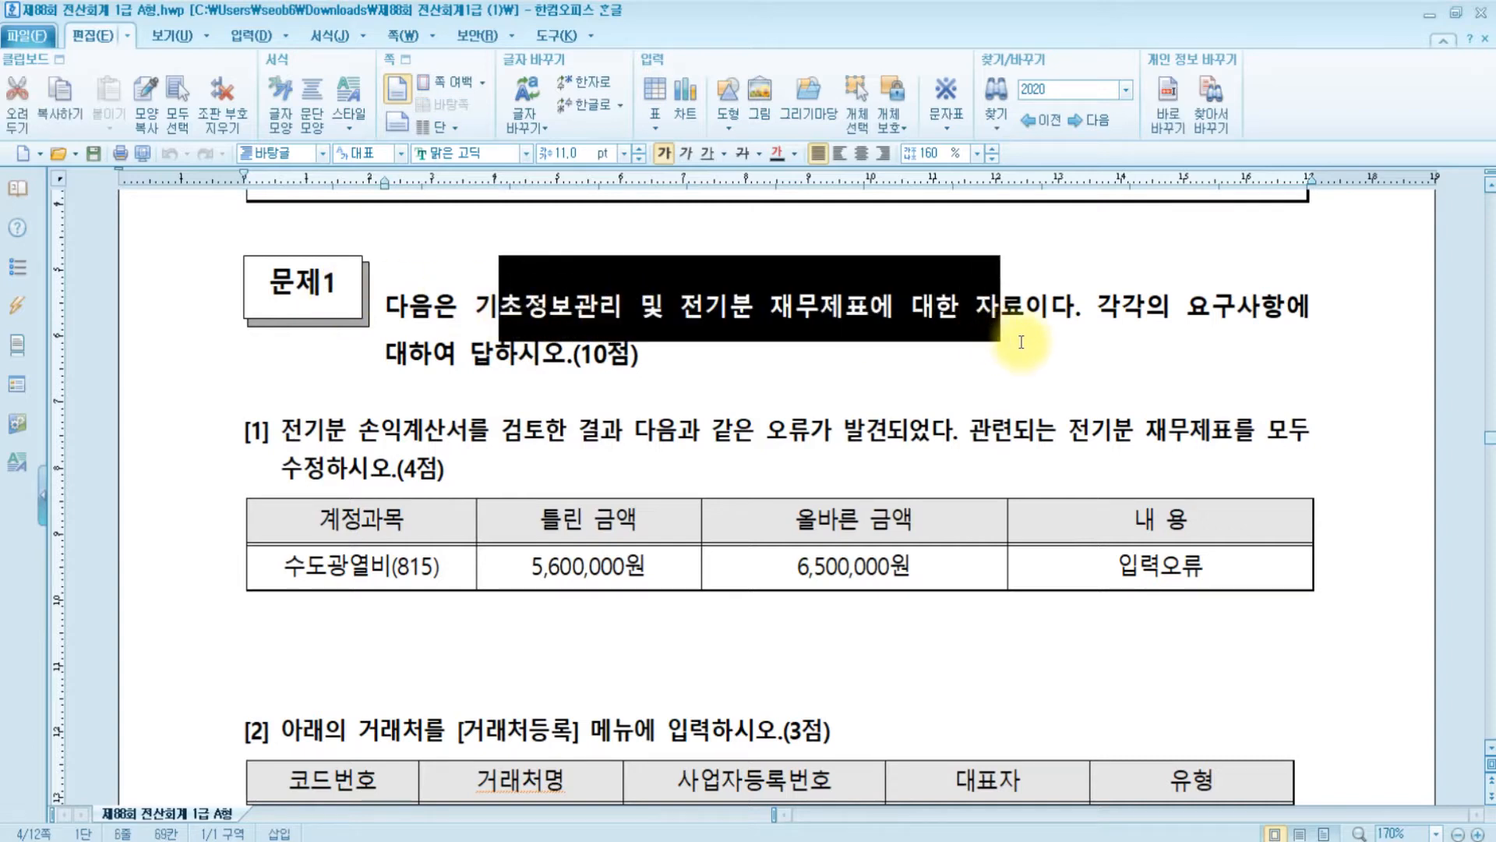
pyautogui.click(1029, 343)
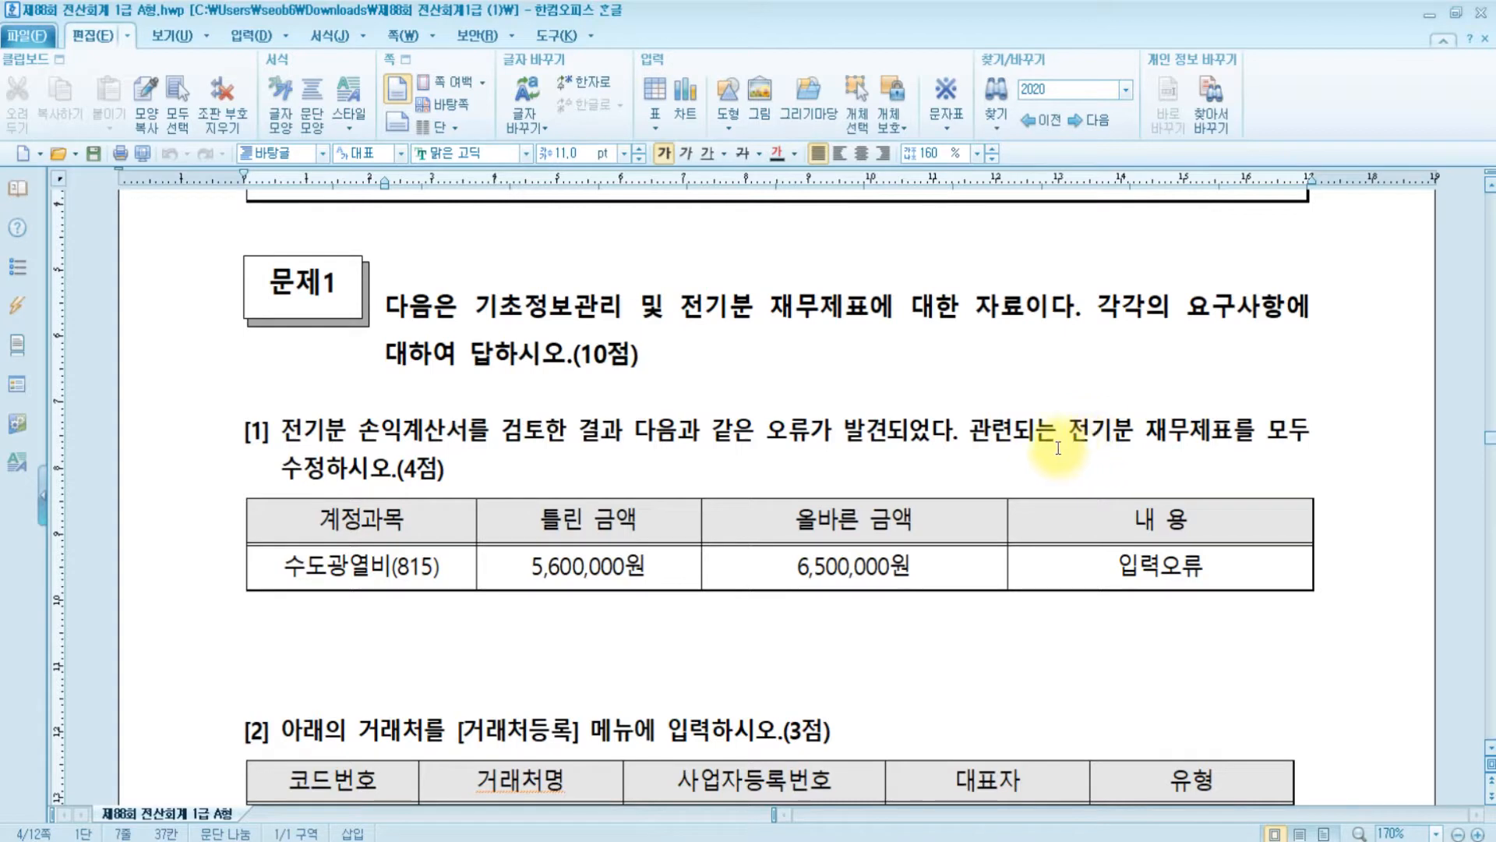
# - Highlight '관련되는 전기분 재무제표' in yellow, then pick 전기분손익계산서 in KcLep
pyautogui.moveTo(971, 431); pyautogui.dragTo(1233, 435)
pyautogui.click(315, 34)
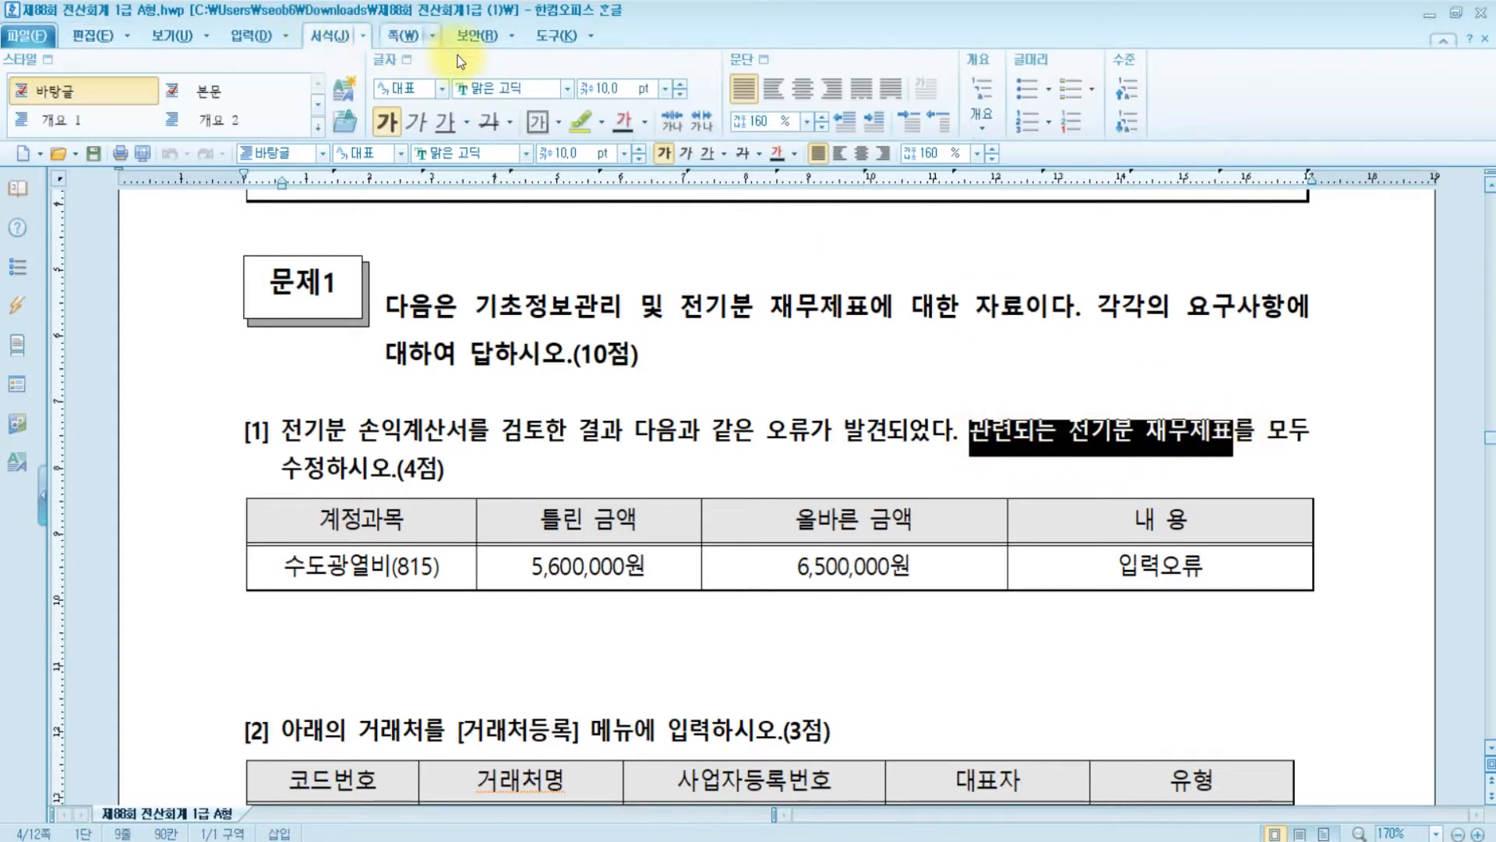
pyautogui.click(580, 121)
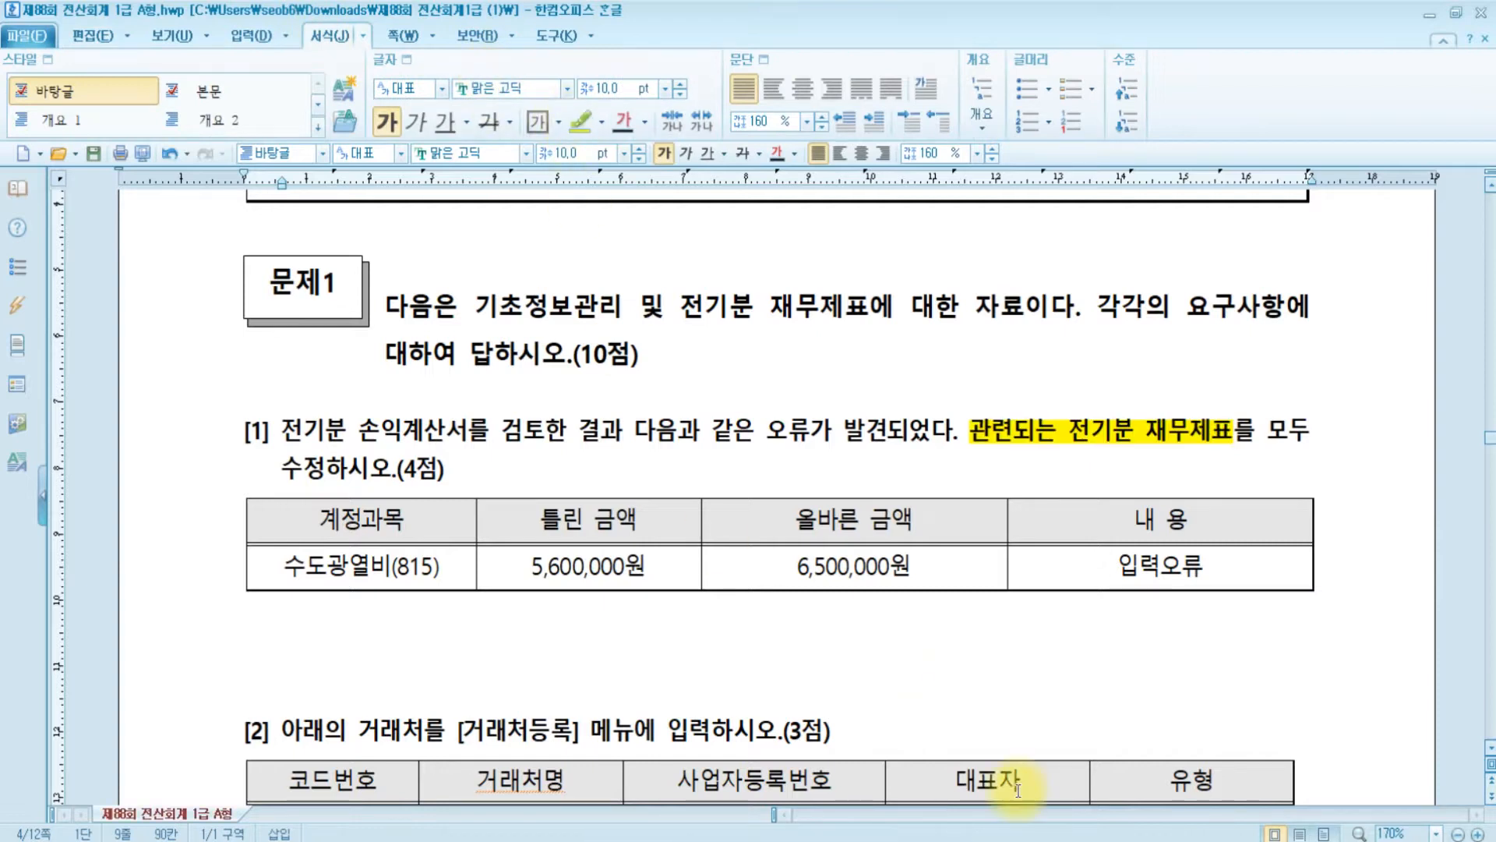
pyautogui.click(629, 605)
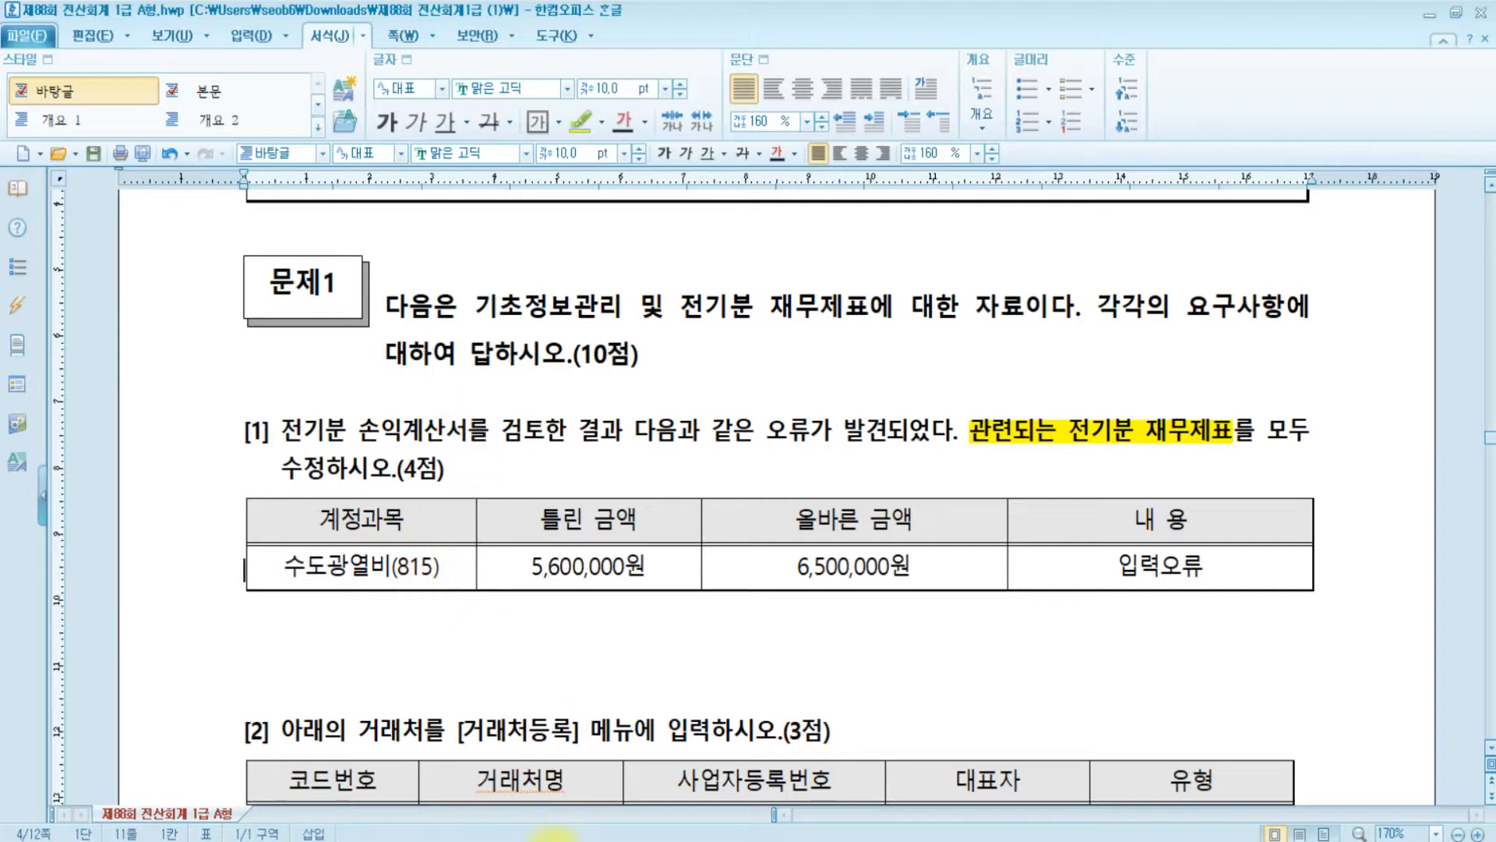
pyautogui.hotkey('alt', 'Tab')
pyautogui.click(339, 540)
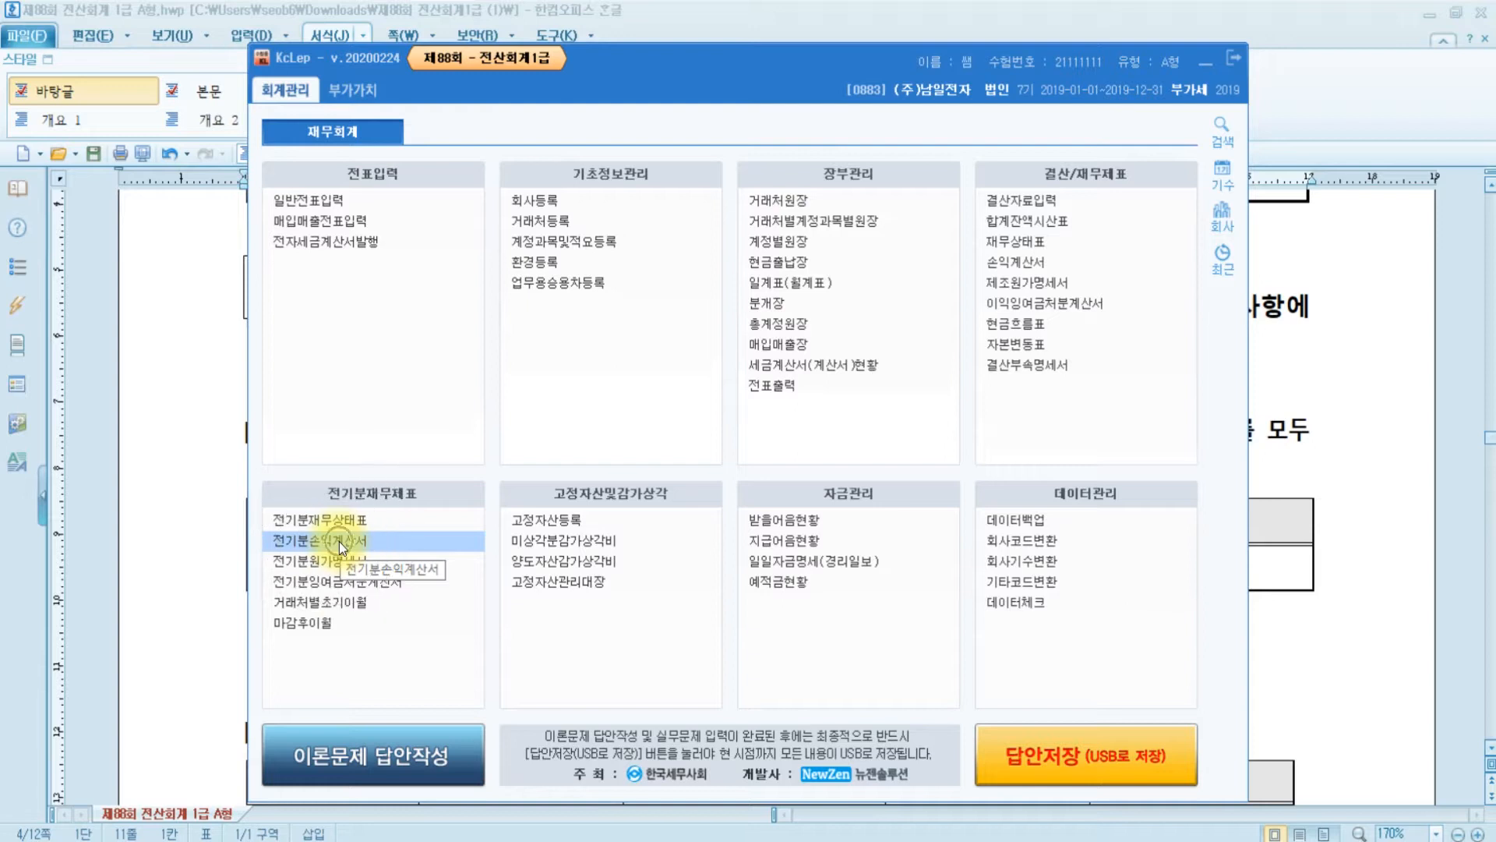
# - Change 수도광열비 (0815) from 5,600,000 to 6,500,000, dropping net income from 24,500,000 to 23,600,000
pyautogui.doubleClick(339, 541)
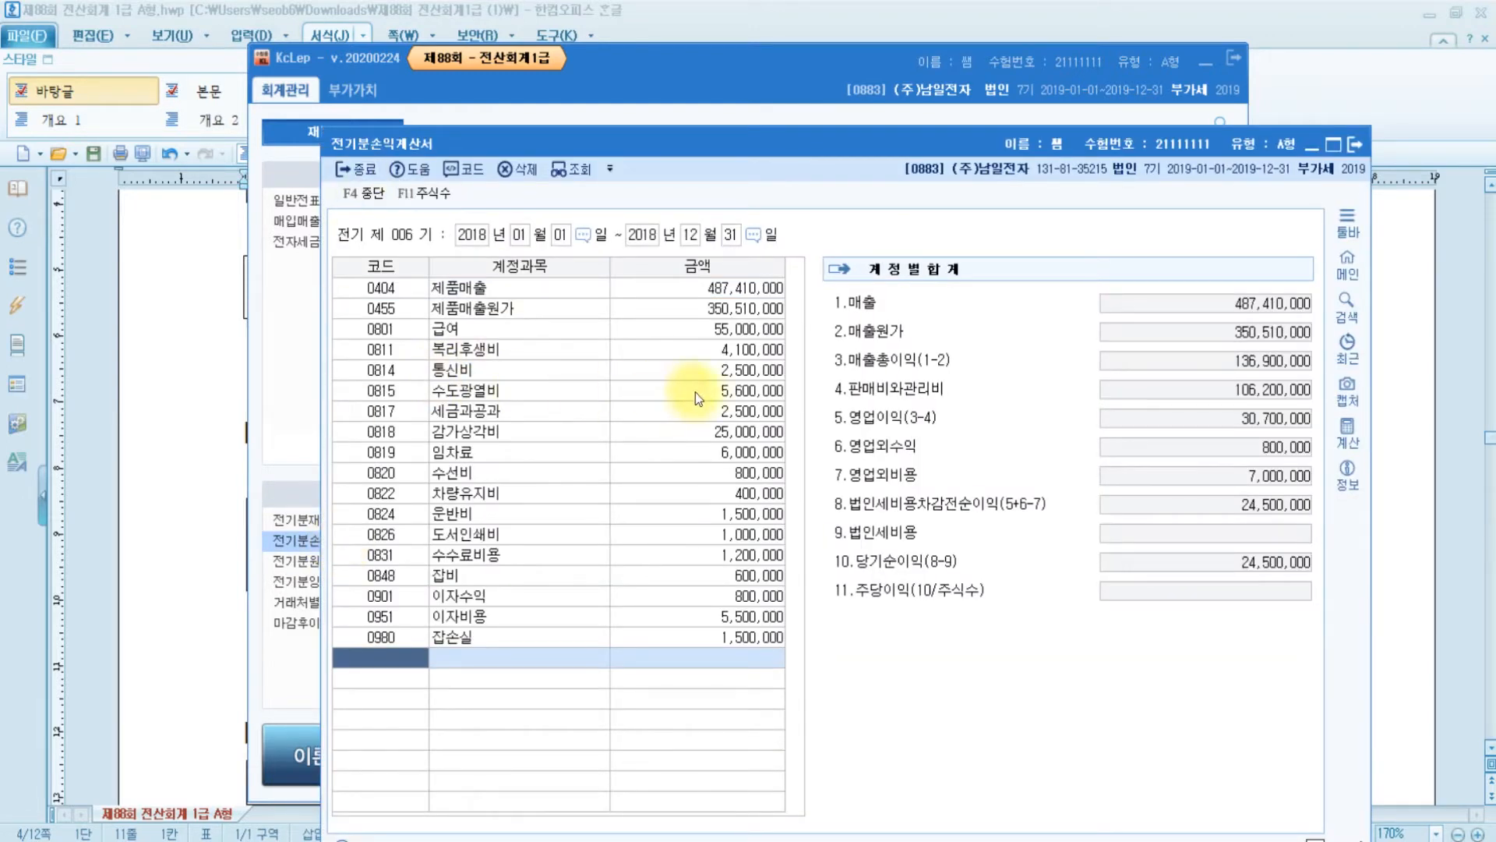
pyautogui.click(704, 391)
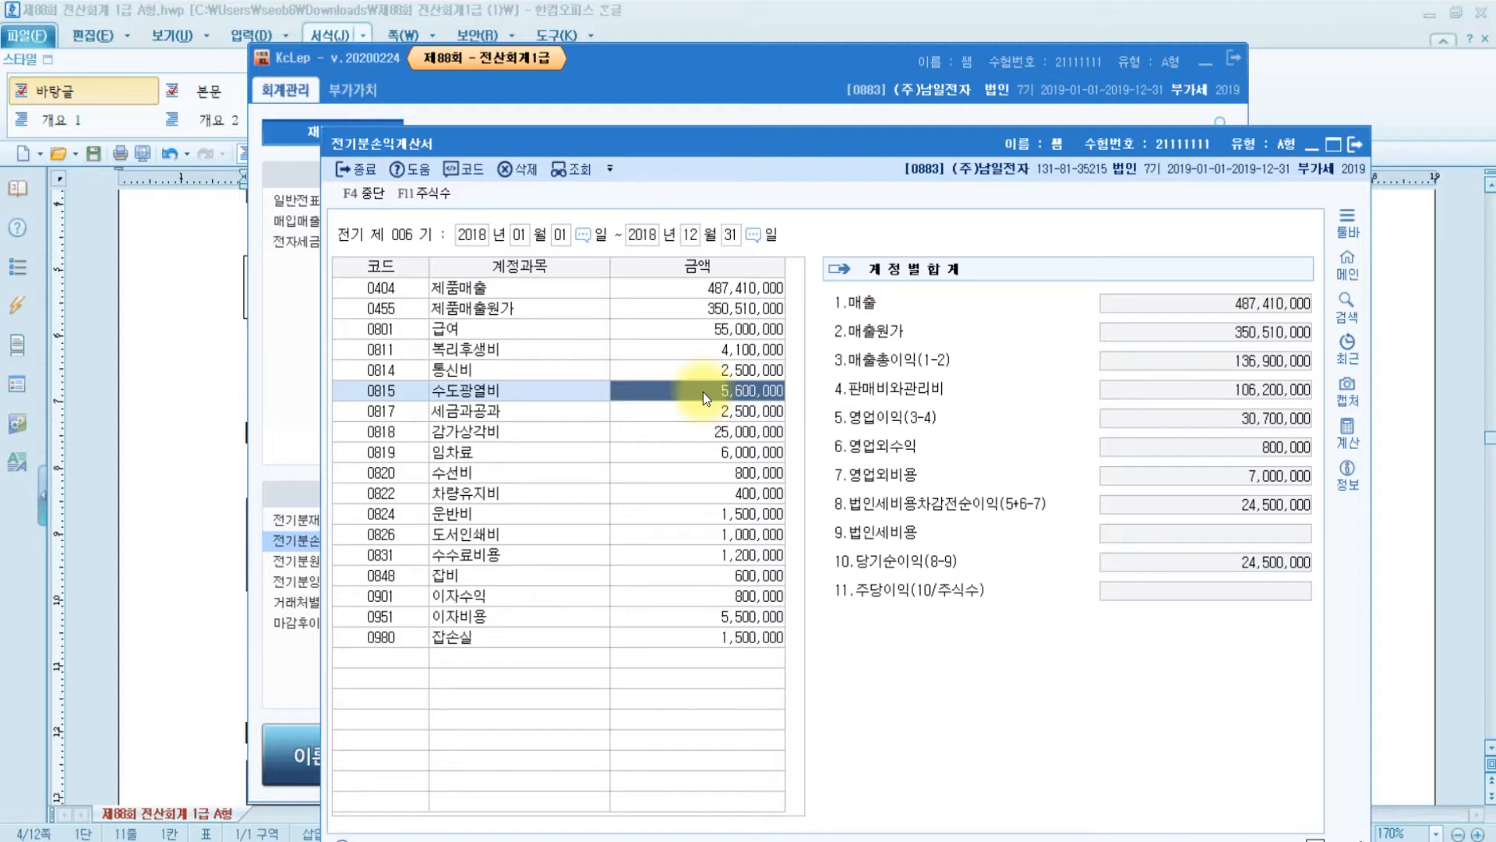
pyautogui.click(896, 577)
pyautogui.click(1259, 567)
pyautogui.write('6500000')
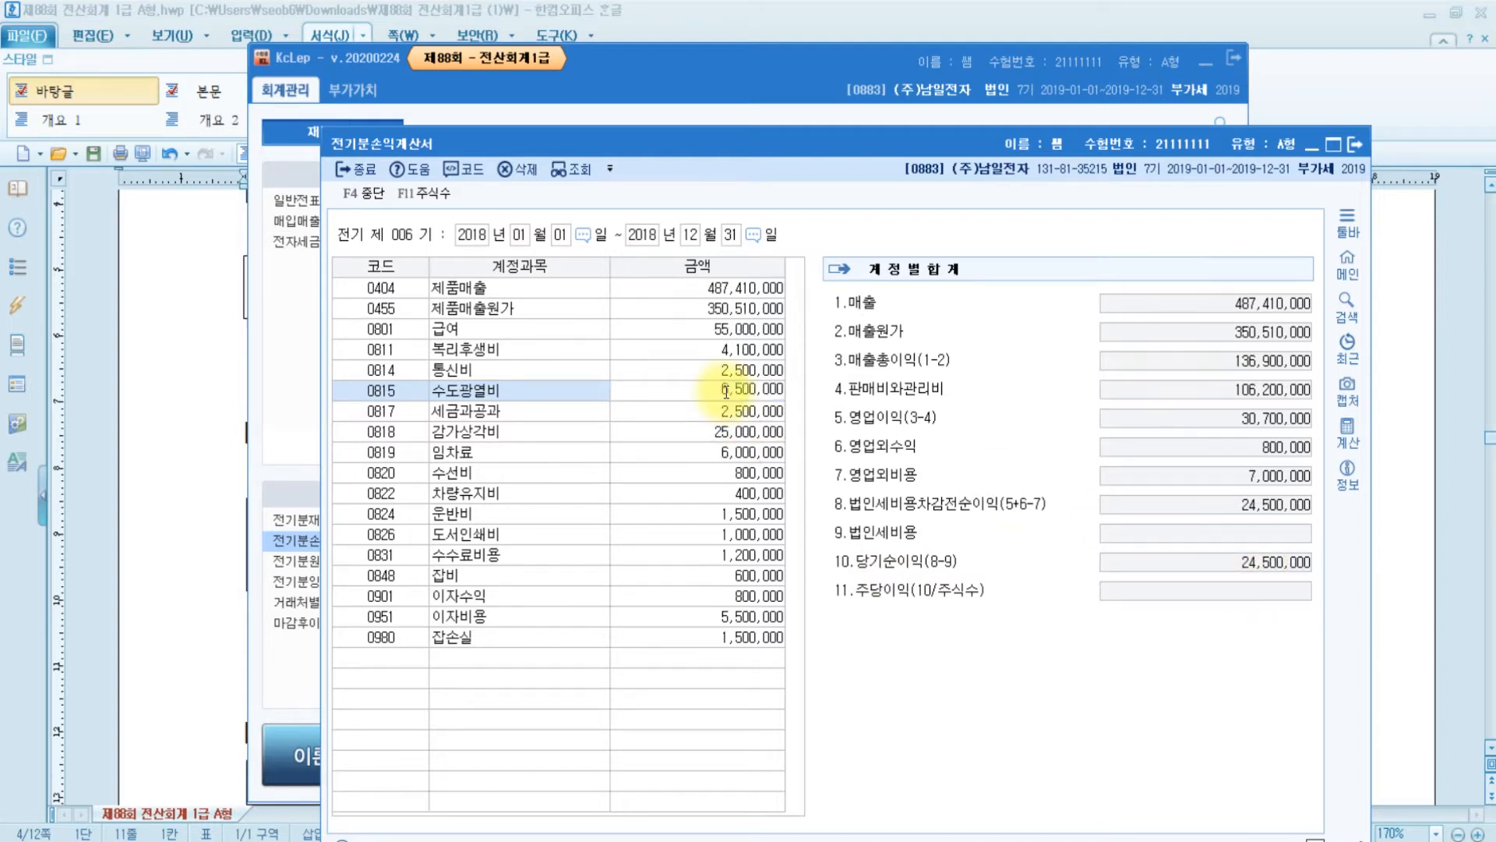
pyautogui.press('Return')
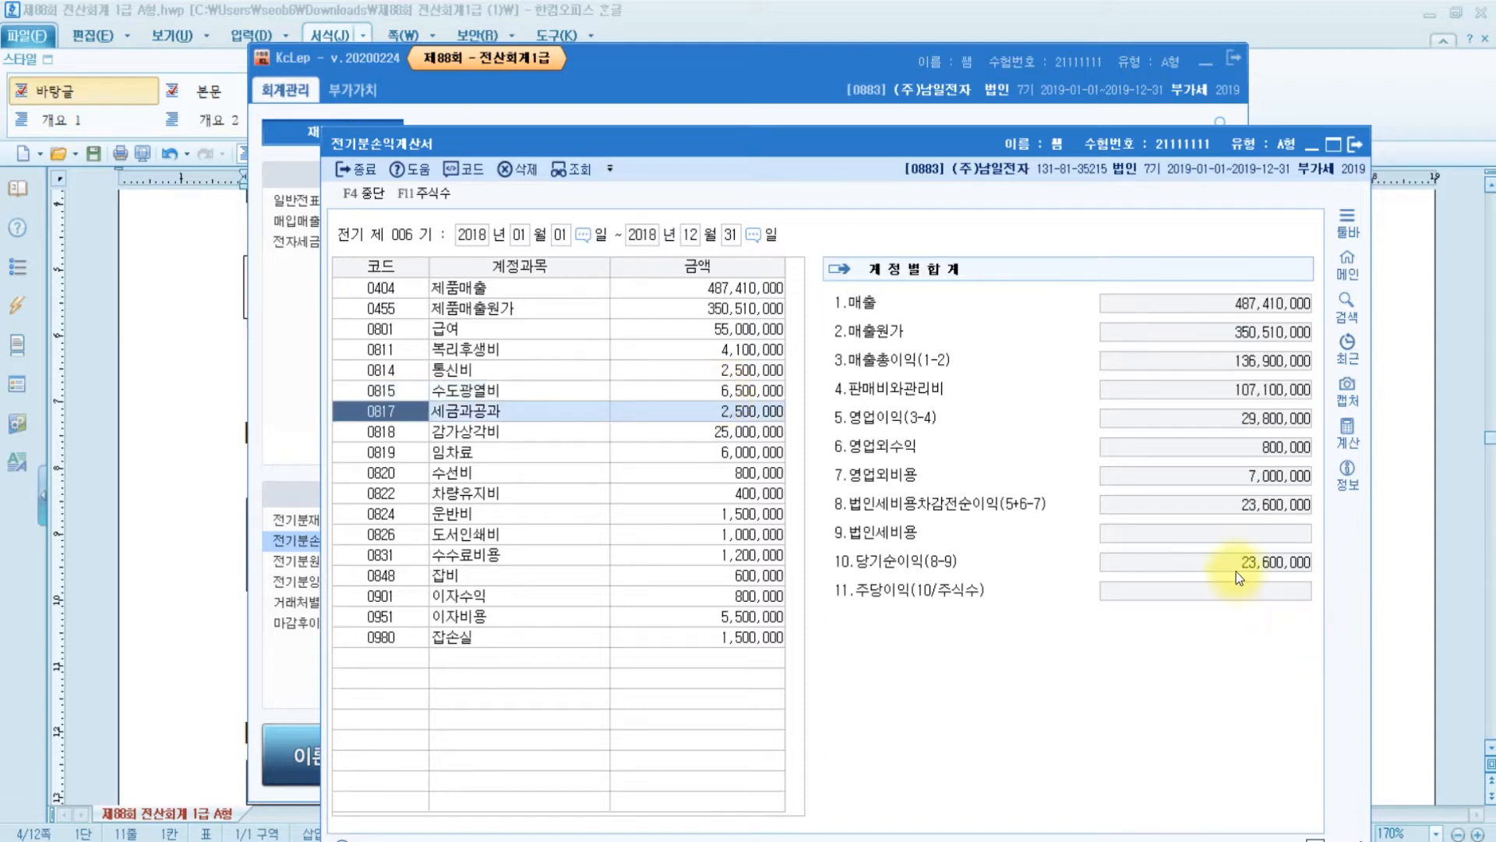
pyautogui.click(1261, 572)
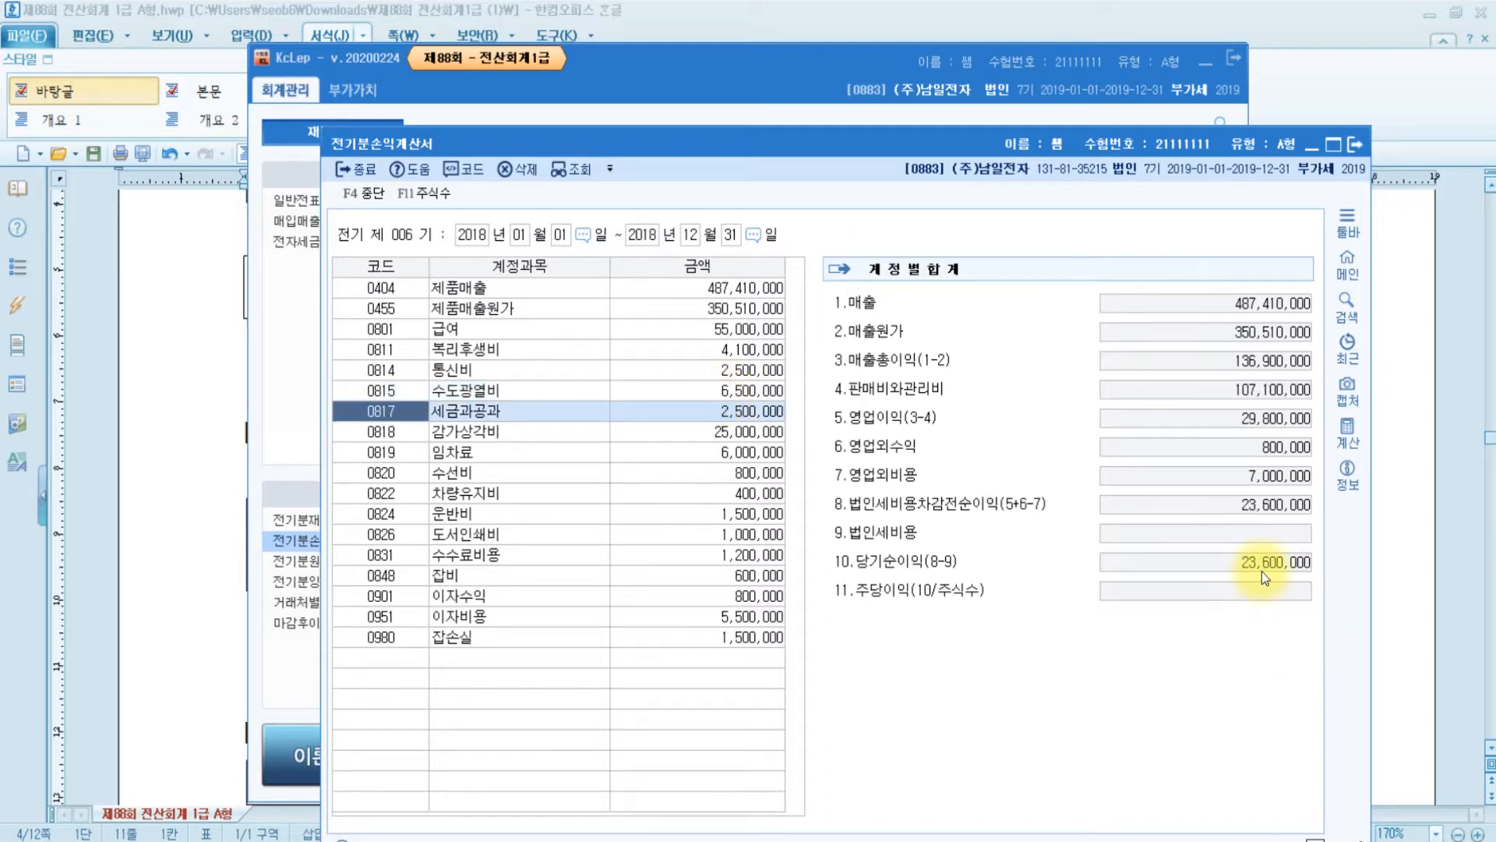
pyautogui.click(1407, 568)
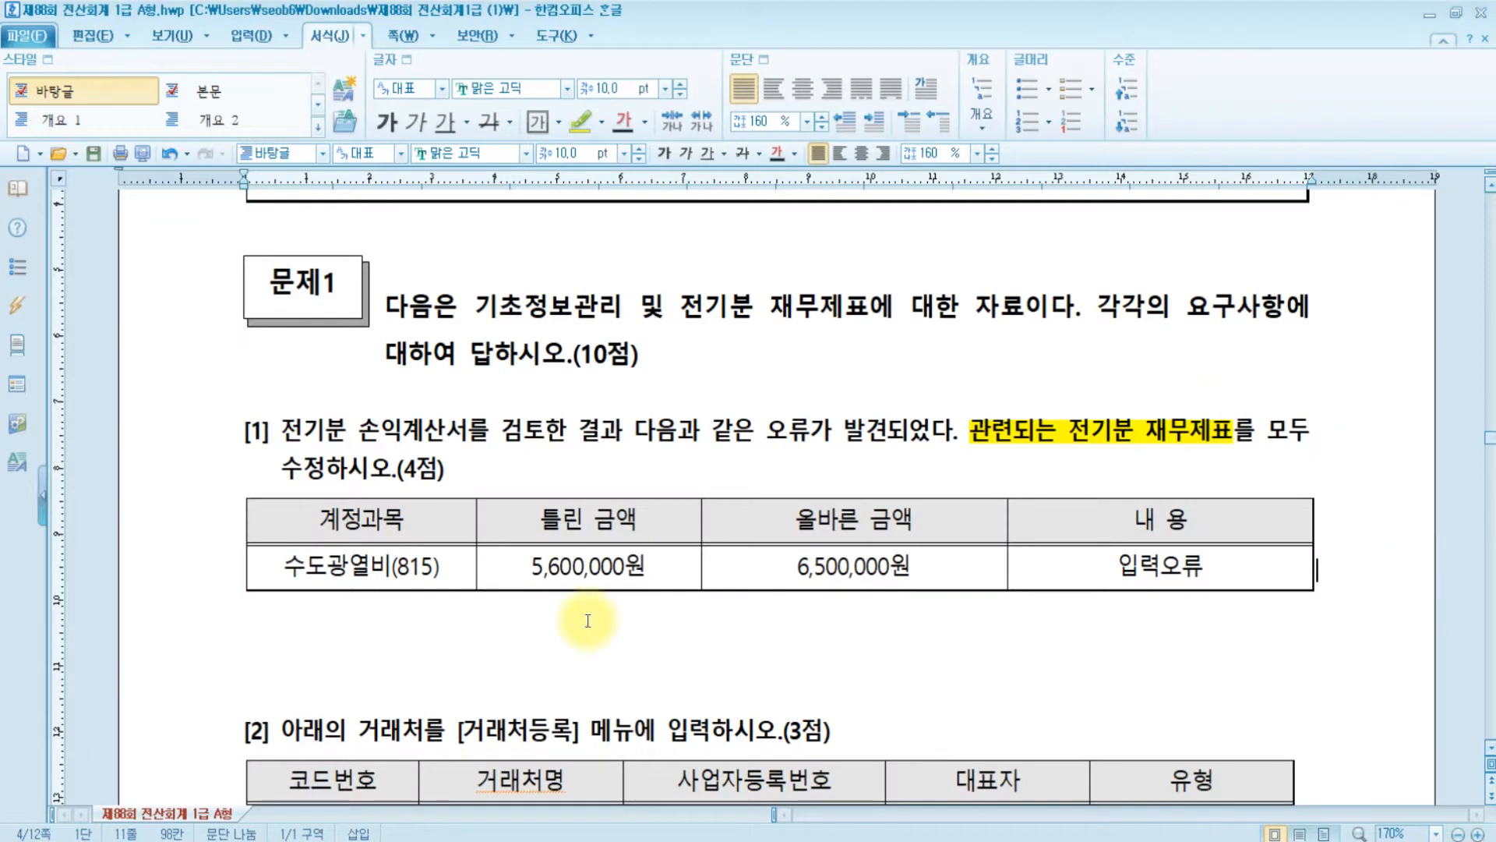
# - Switch to the Paint diagram of related prior-year financial statements
pyautogui.press('ctrl')
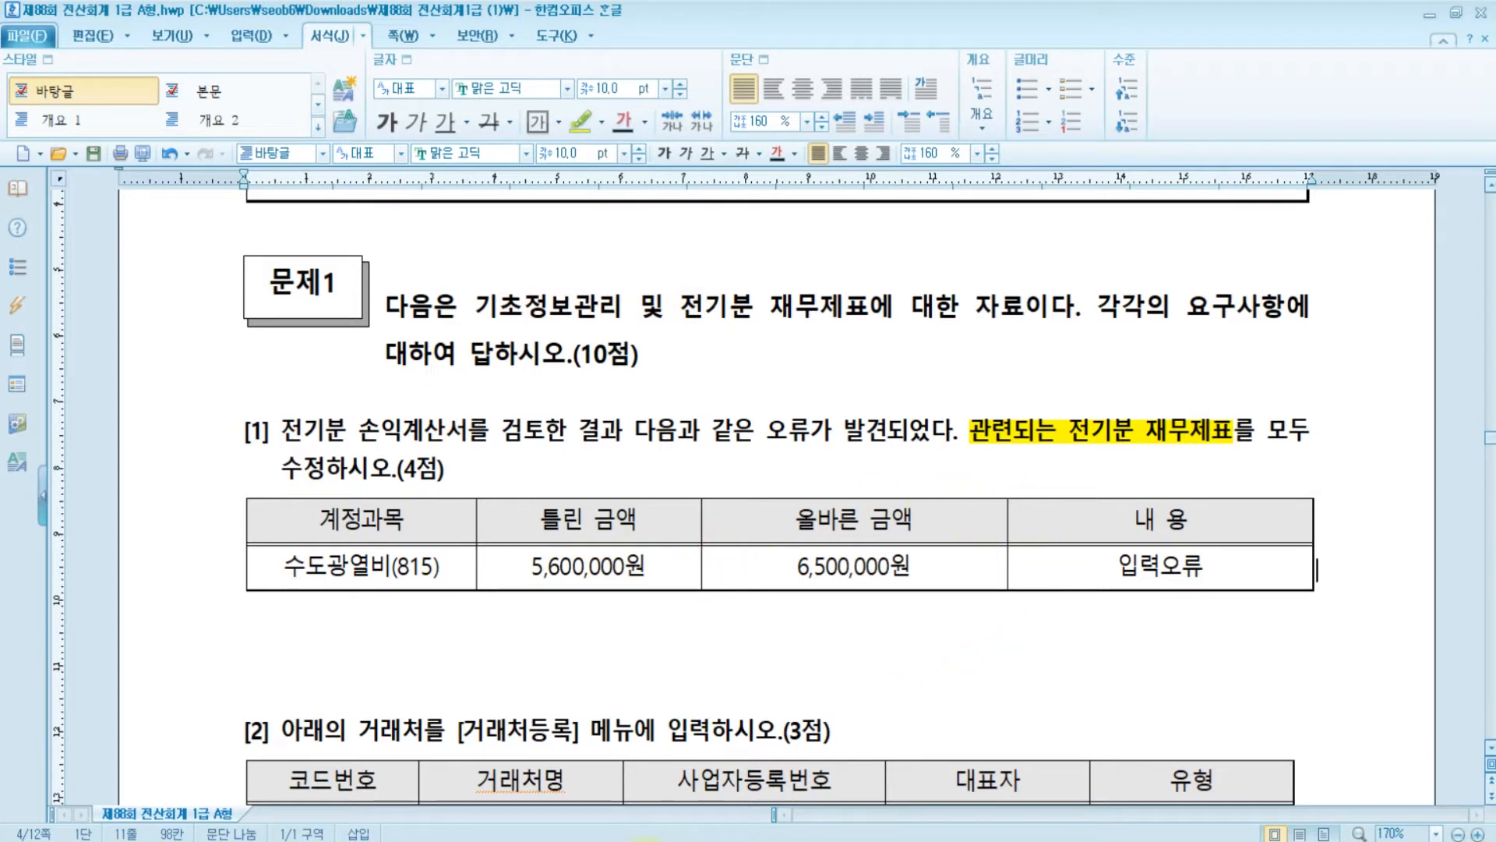
pyautogui.click(618, 841)
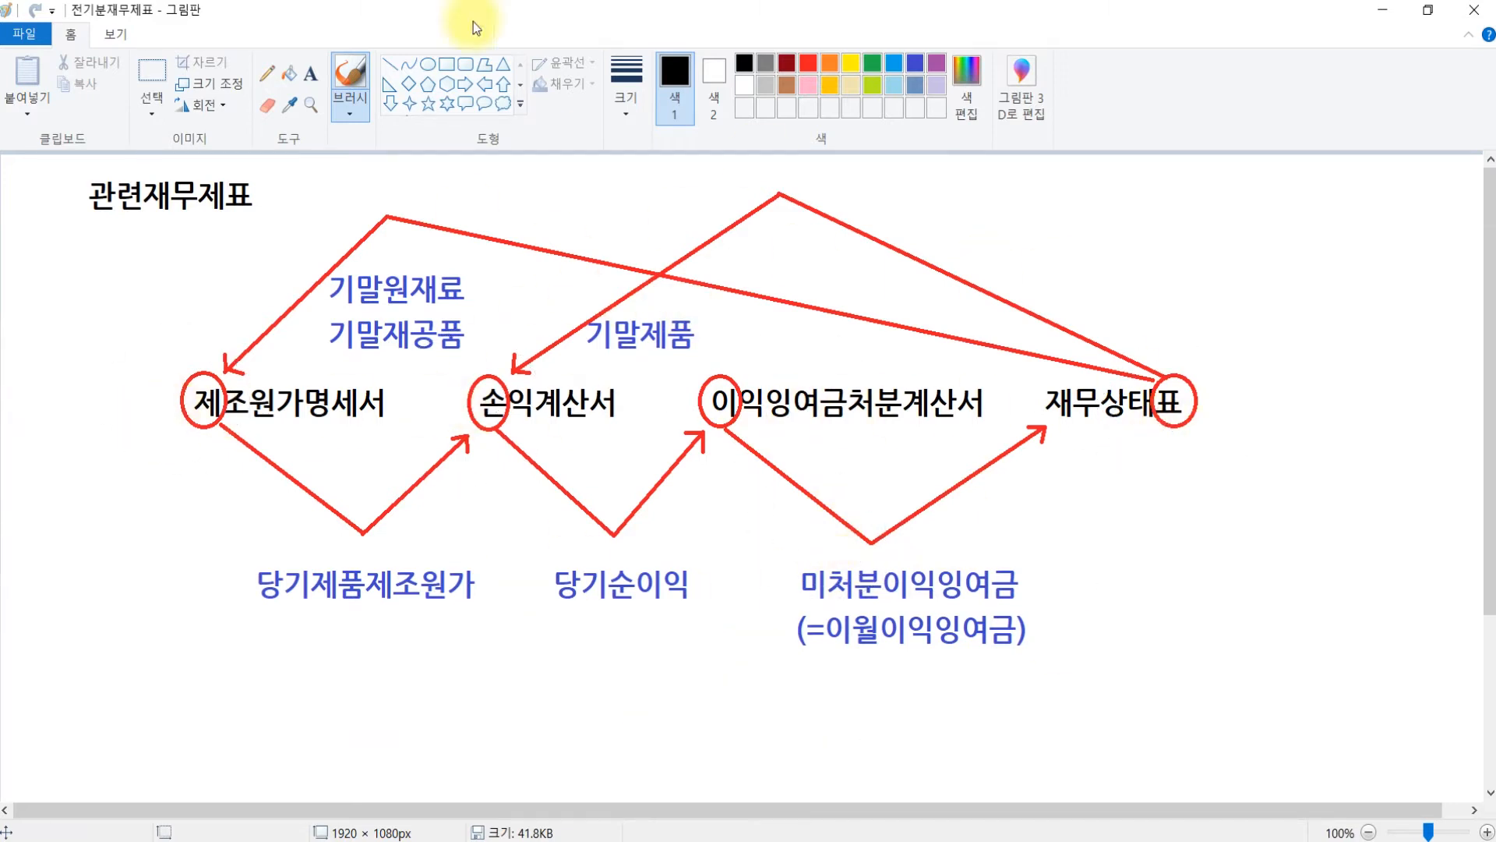
# - Draw a down arrow at 손익계산서 and check the 23,600,000 net income in KcLep
pyautogui.click(516, 89)
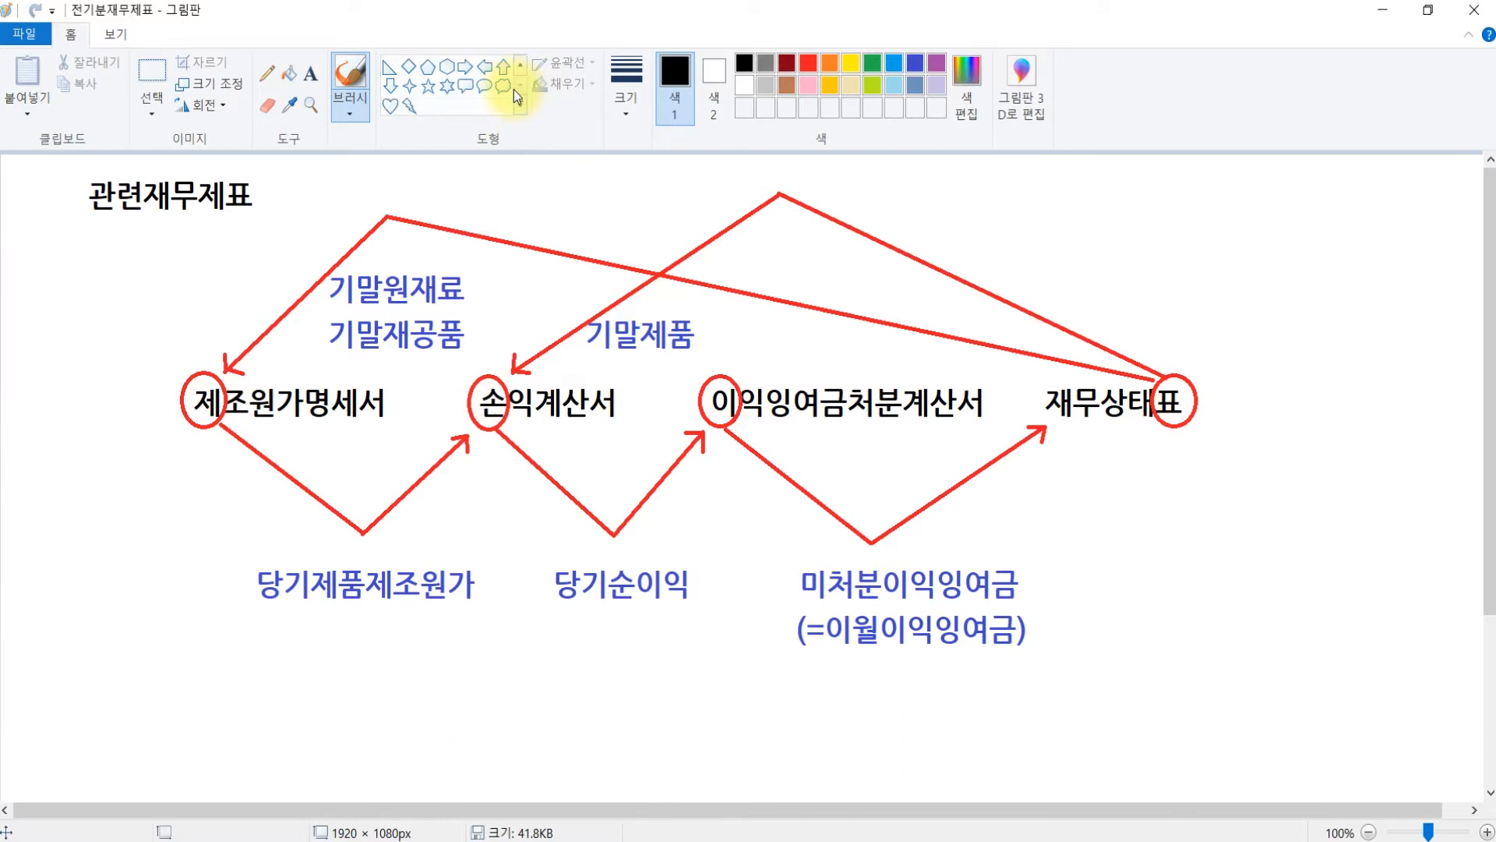
pyautogui.click(390, 86)
pyautogui.moveTo(437, 301); pyautogui.dragTo(538, 401)
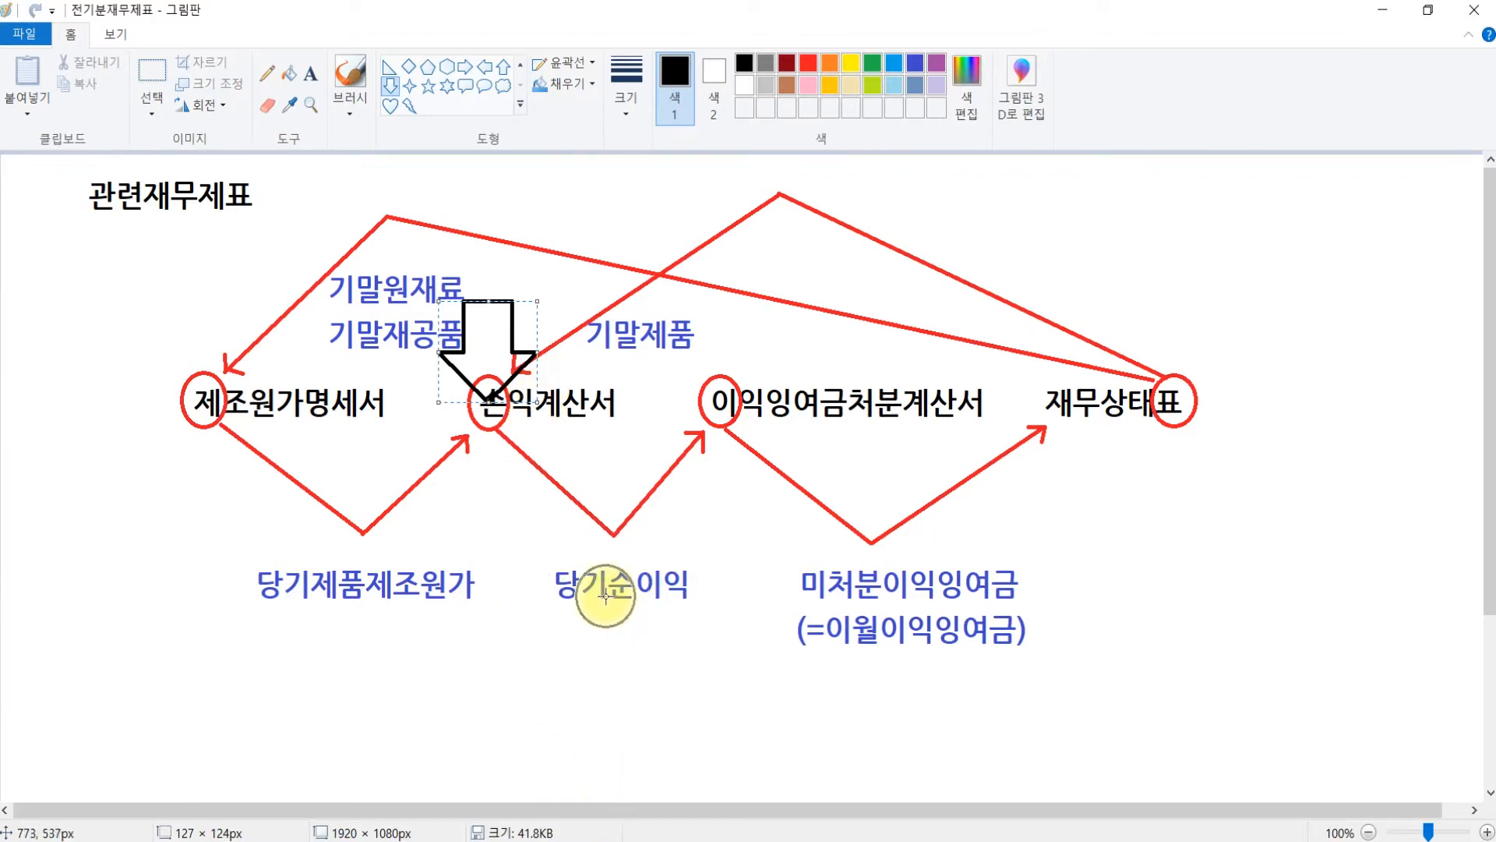
pyautogui.hotkey('alt', 'Tab')
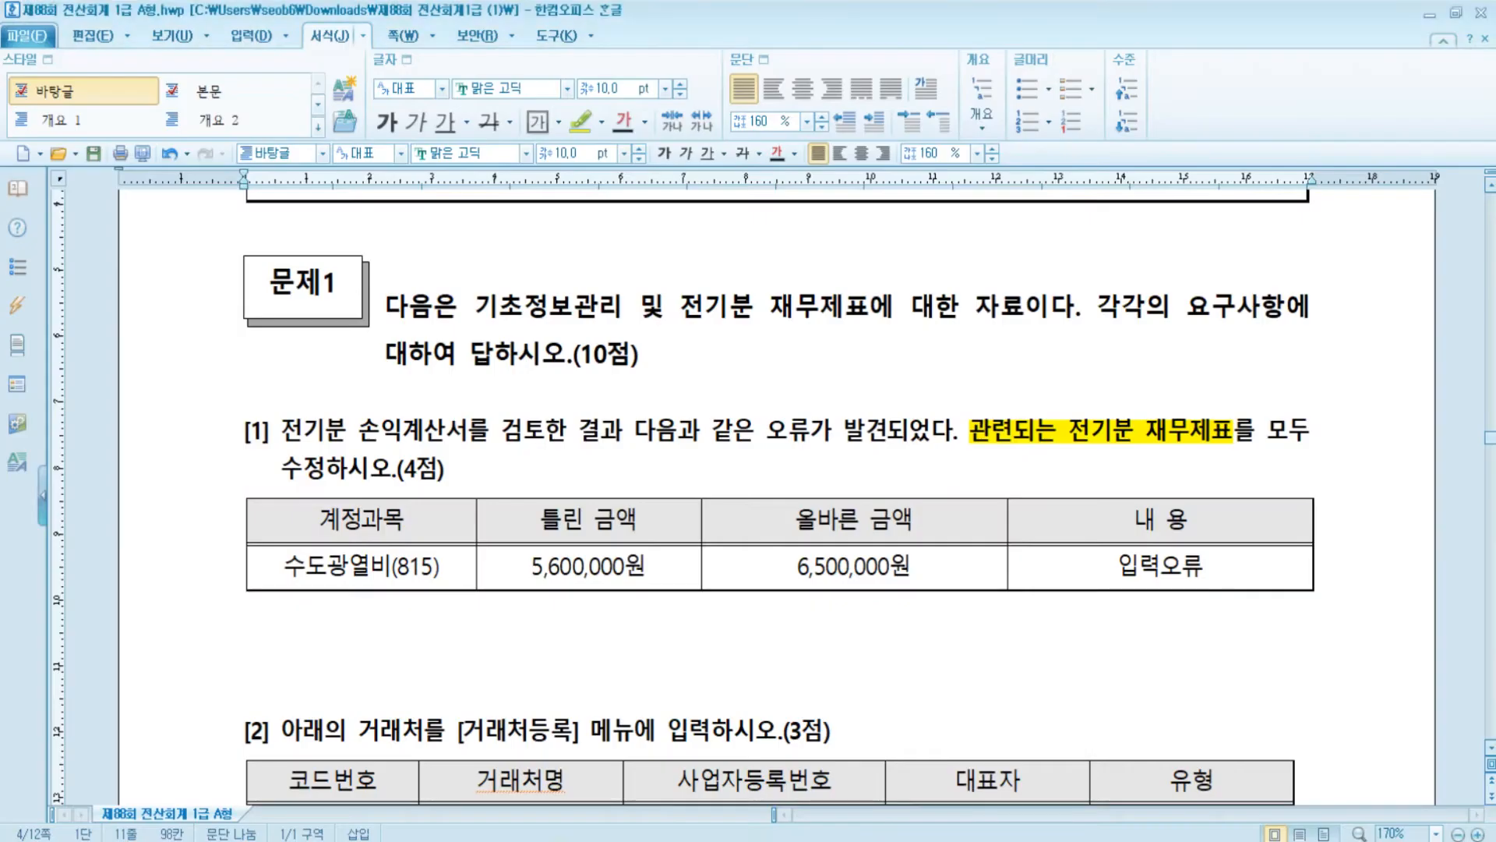
pyautogui.hotkey('alt', 'Tab')
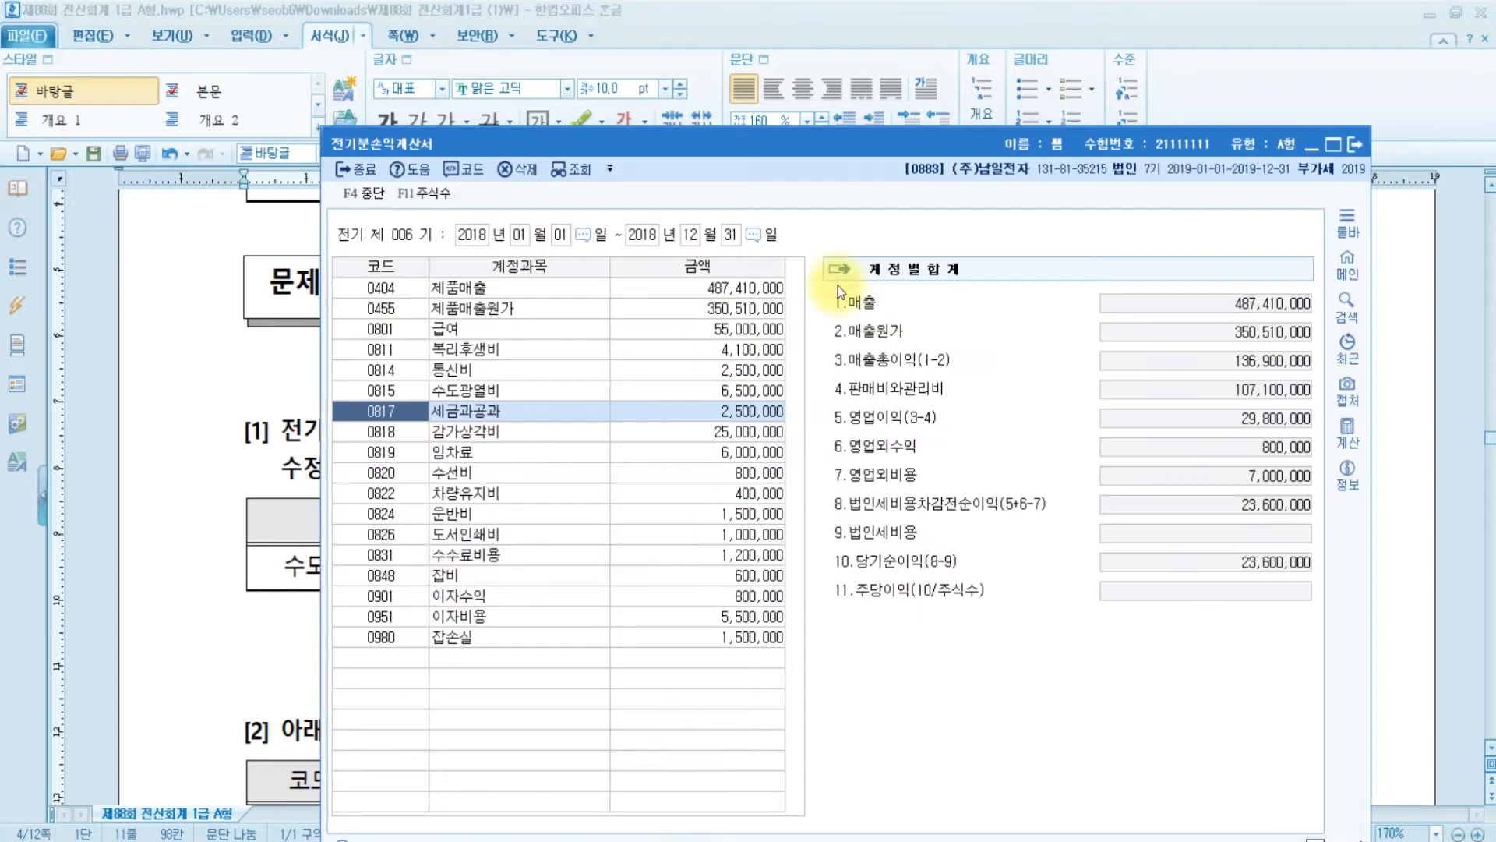
pyautogui.click(1284, 575)
pyautogui.click(1283, 577)
pyautogui.click(1284, 576)
pyautogui.click(900, 567)
pyautogui.click(1236, 568)
# - Write 23,600,000 under 당기순이익 on the diagram and close 전기분손익계산서
pyautogui.hotkey('alt', 'Tab')
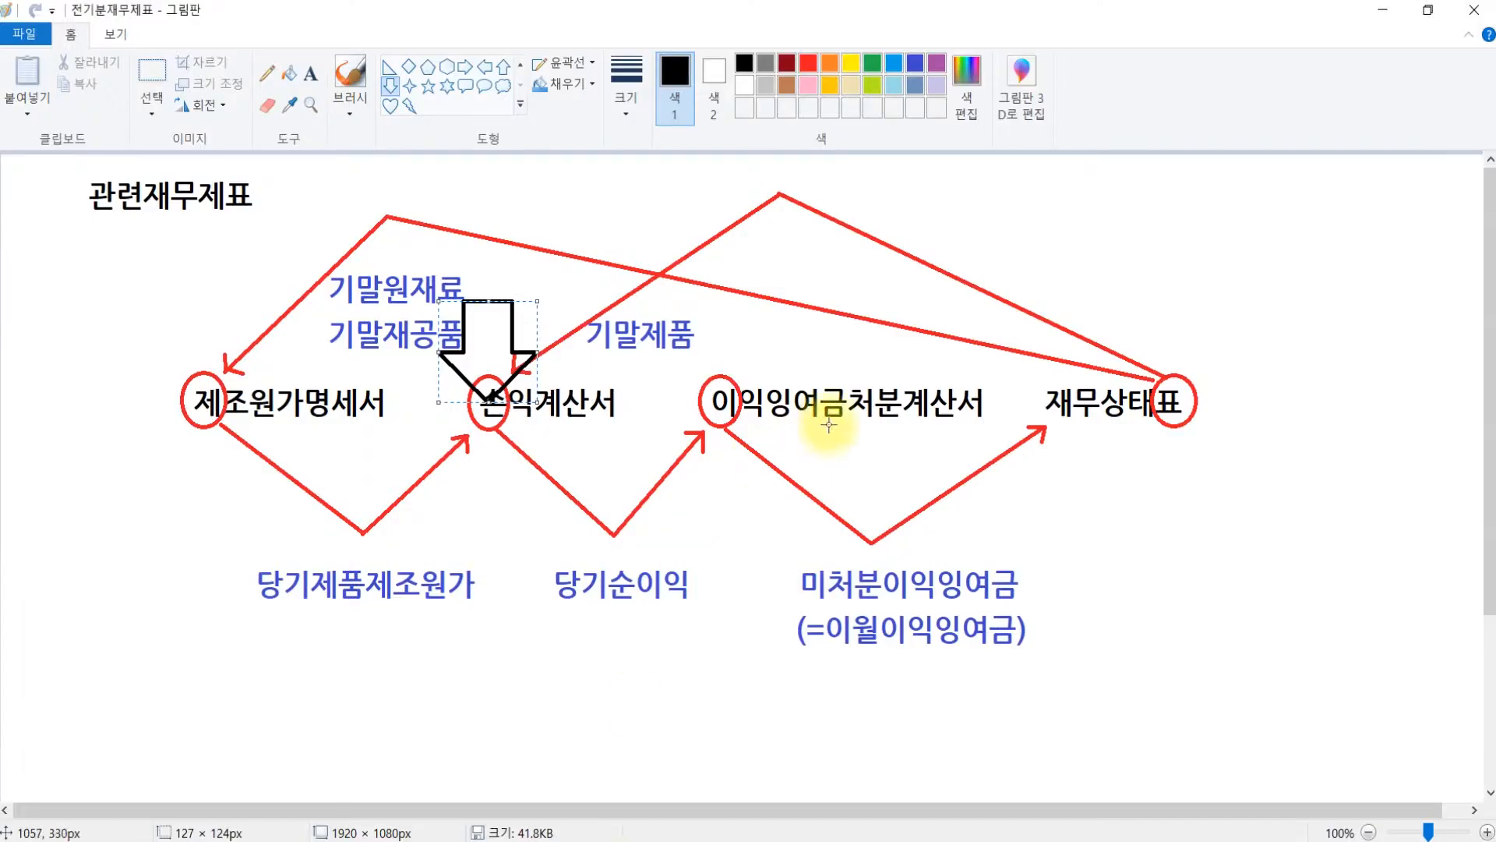
pyautogui.click(311, 76)
pyautogui.moveTo(554, 615); pyautogui.dragTo(1174, 733)
pyautogui.write('23,600,000')
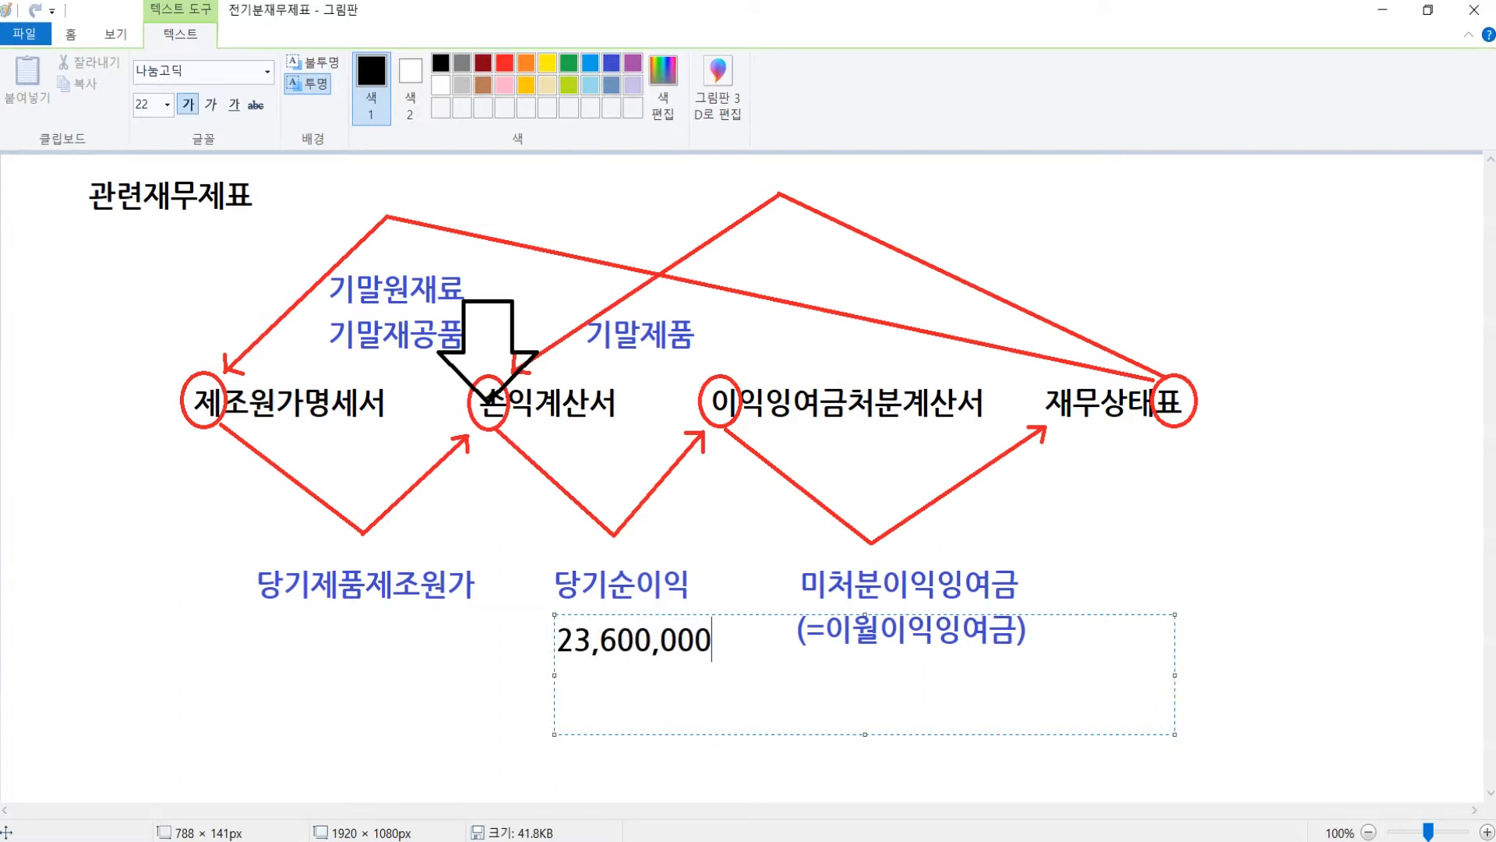
pyautogui.click(715, 517)
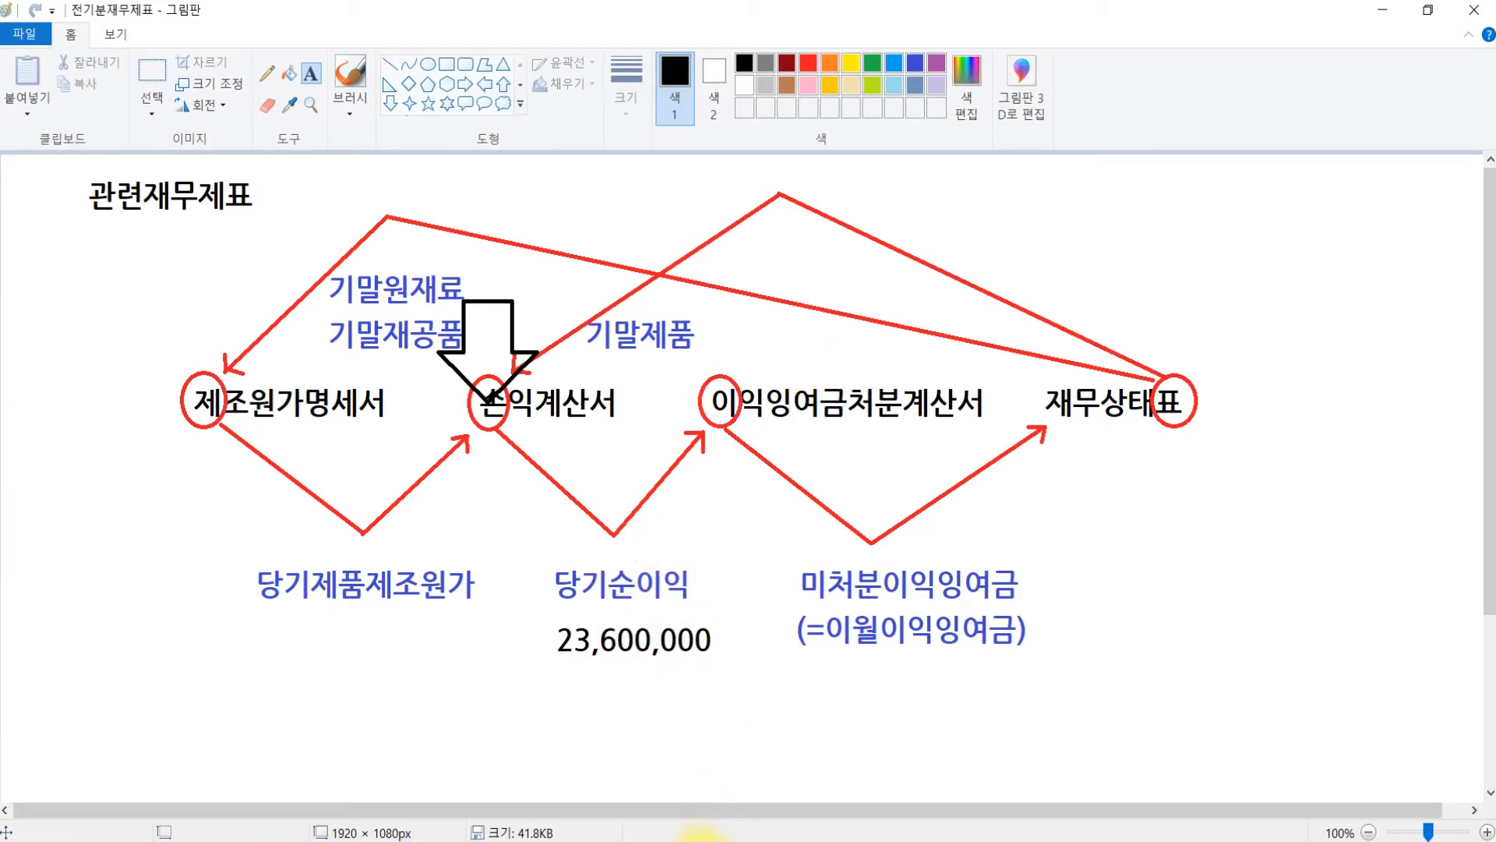
pyautogui.click(701, 839)
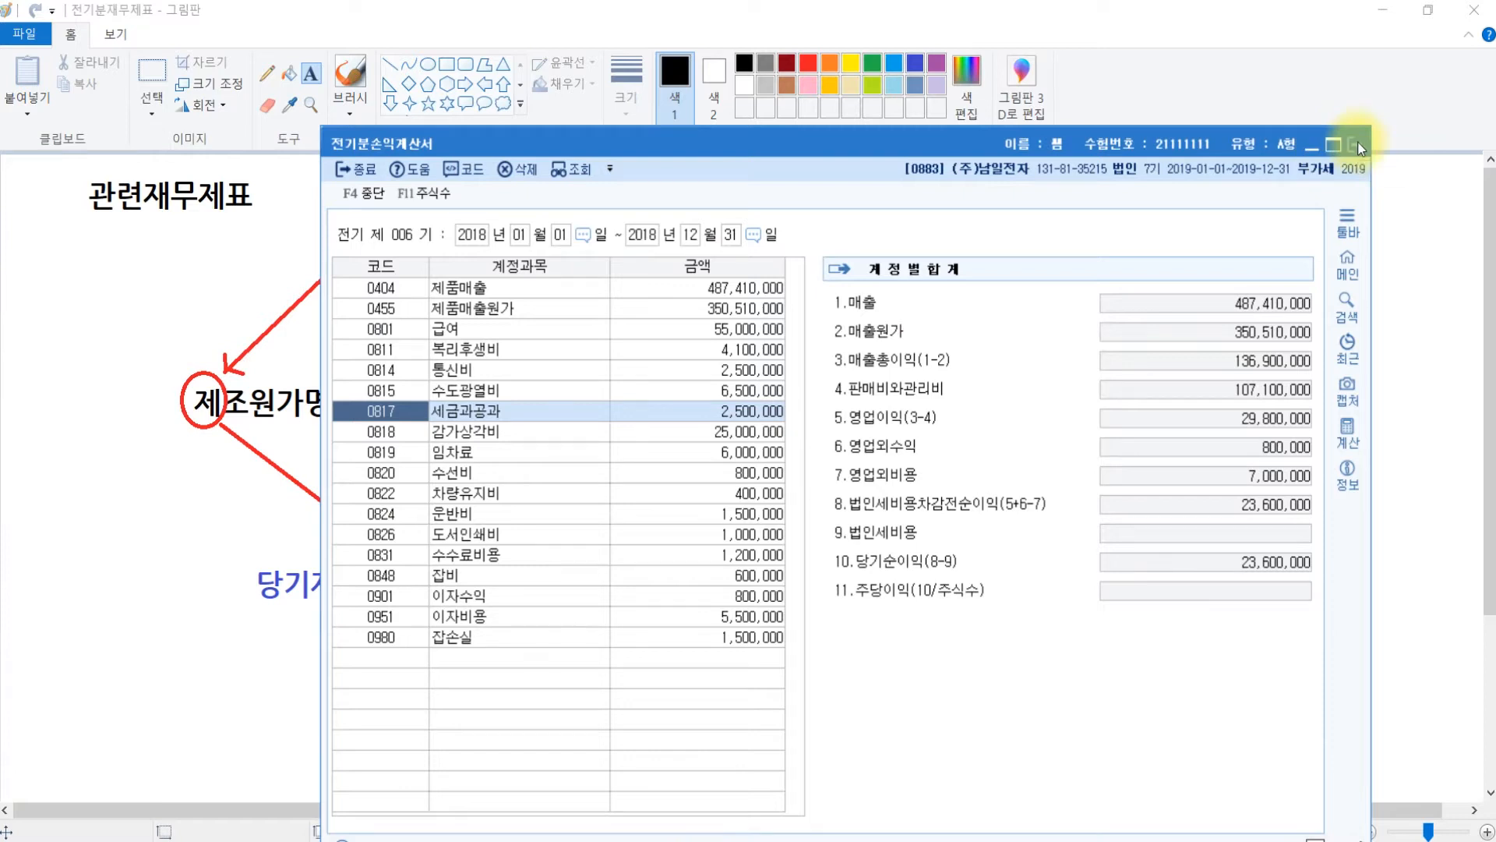
pyautogui.click(1358, 145)
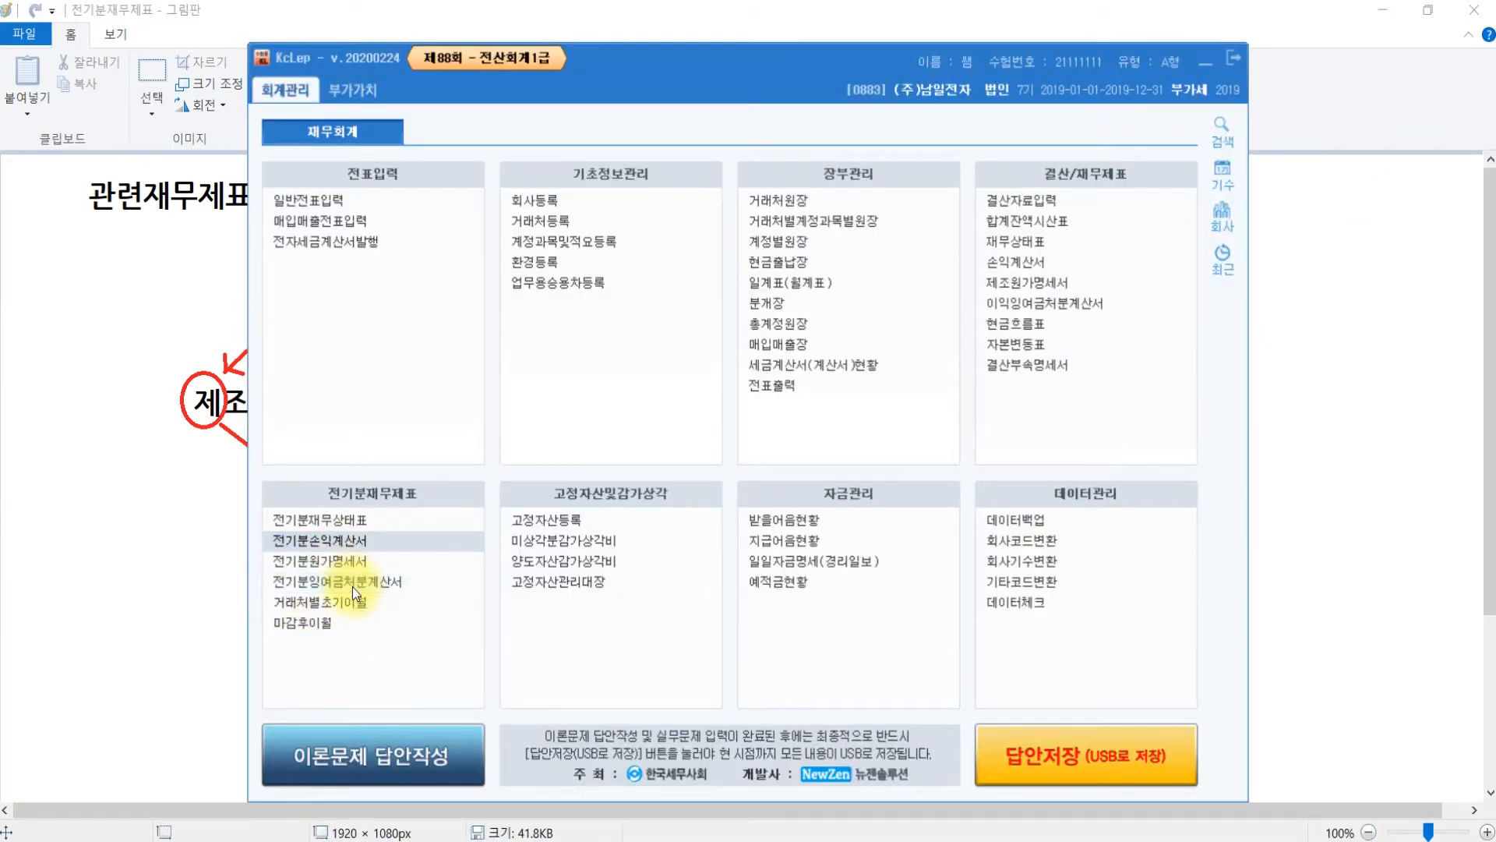
# - Load net income into 전기분잉여금처분계산서 and enter 23,600,000, making 미처분이익잉여금 47,335,000
pyautogui.click(361, 586)
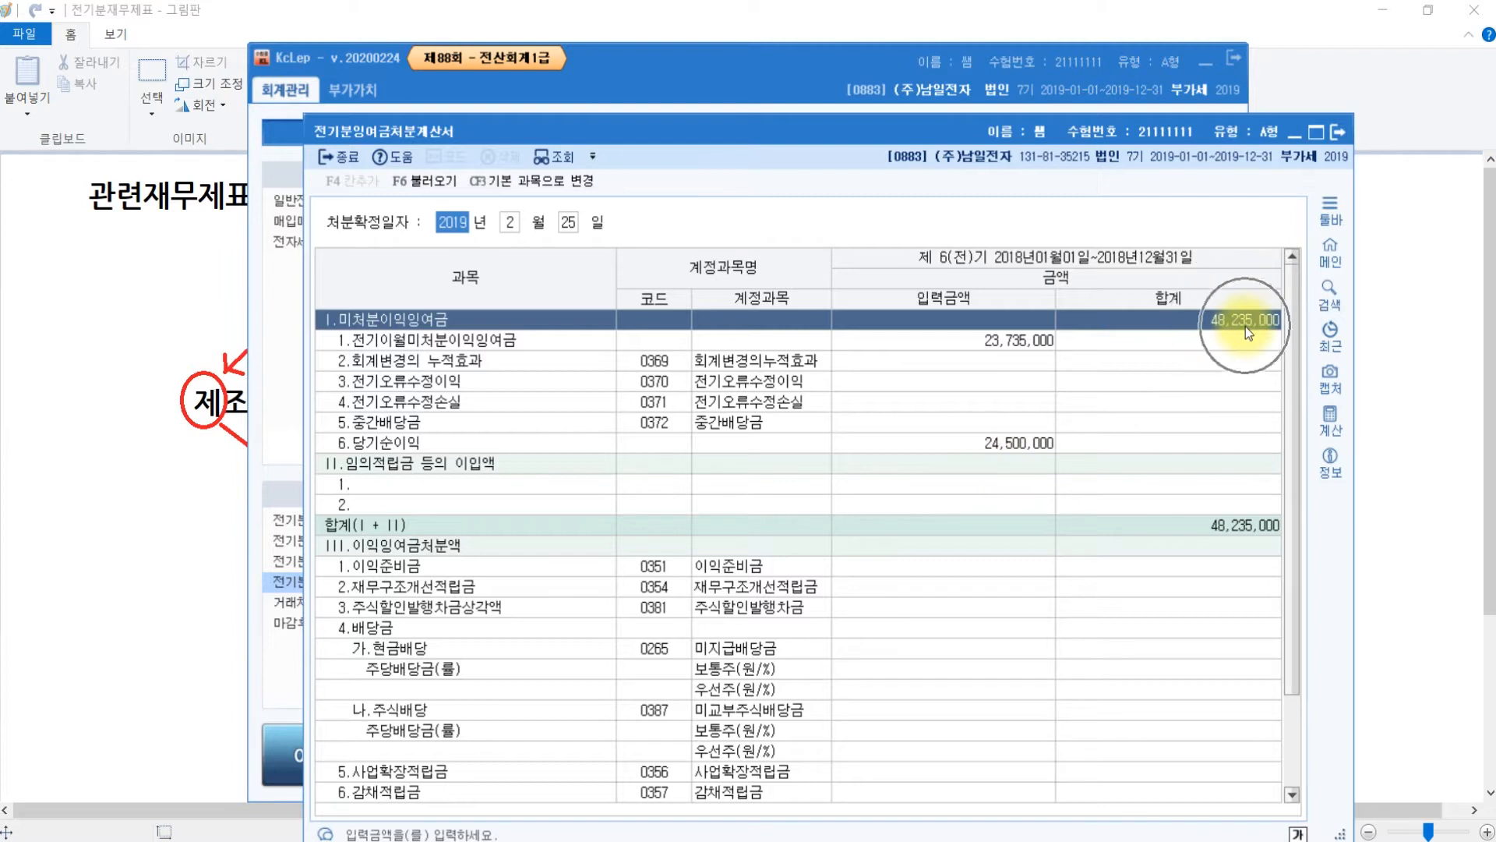
pyautogui.click(1011, 444)
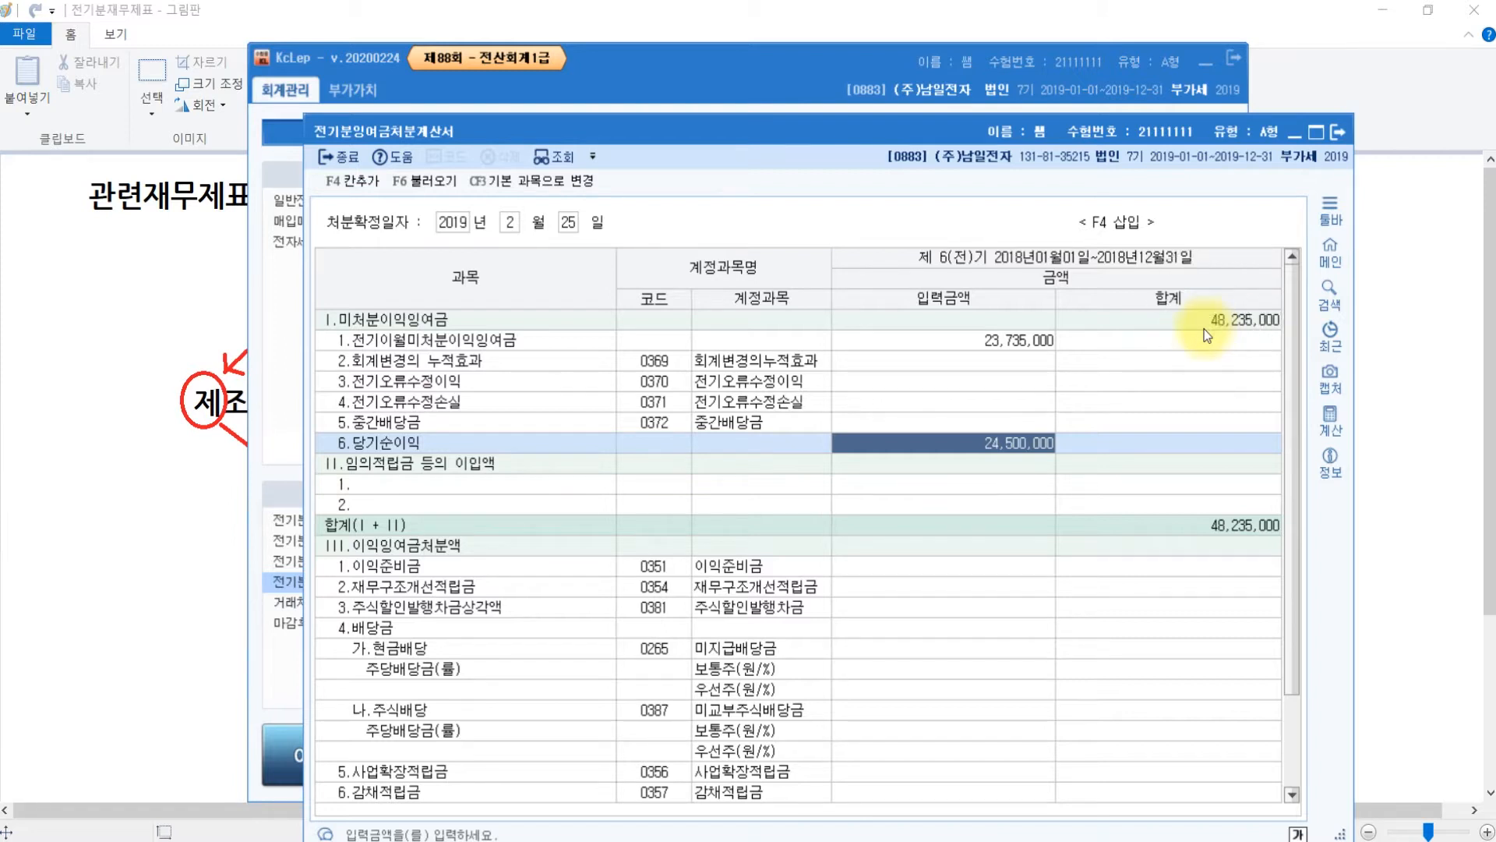
pyautogui.click(405, 183)
pyautogui.click(904, 515)
pyautogui.write('23600000')
pyautogui.click(1021, 466)
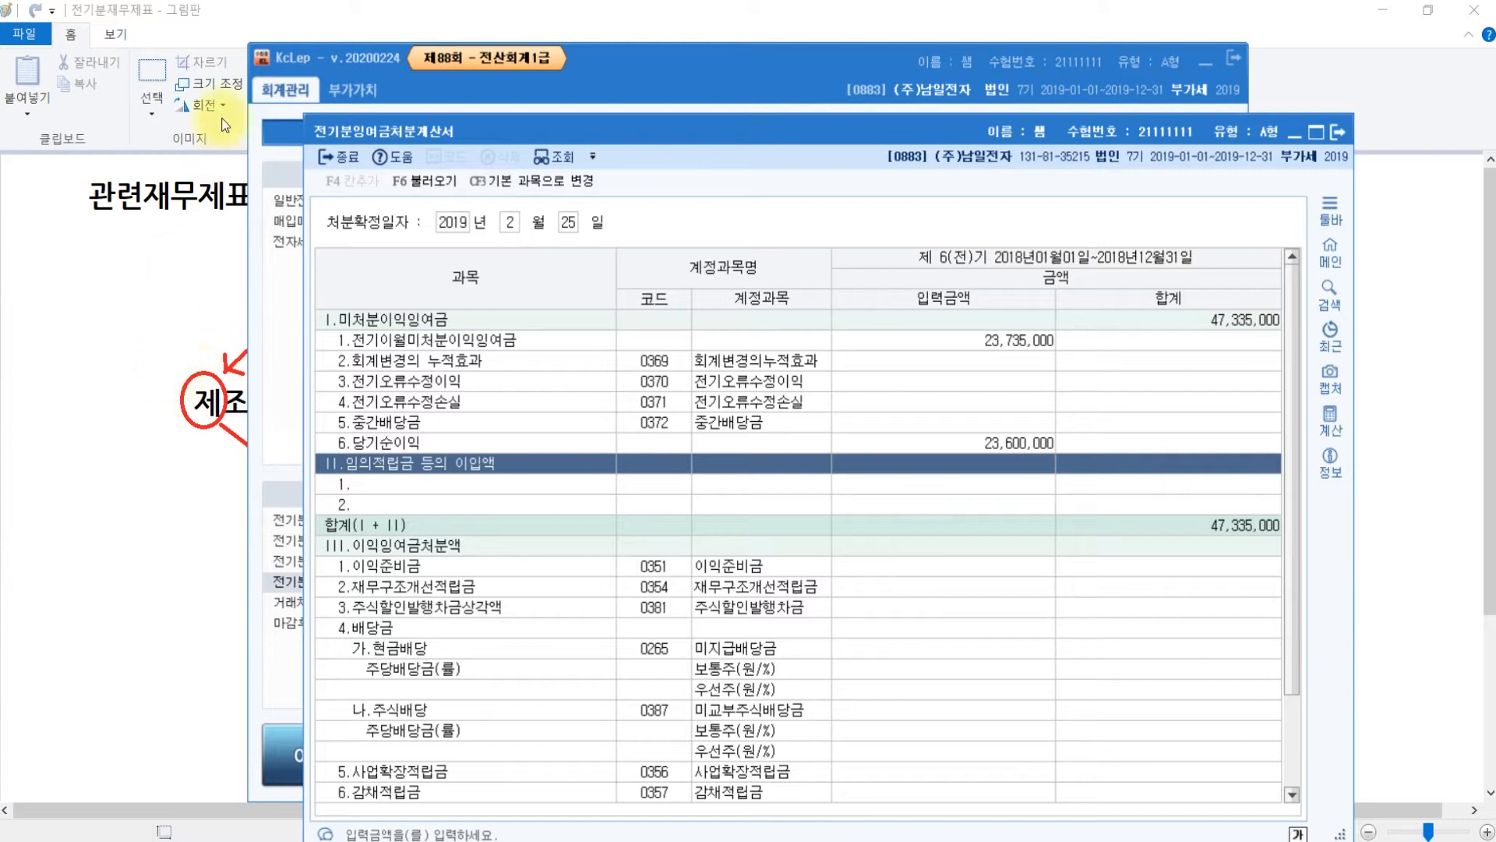
pyautogui.click(608, 841)
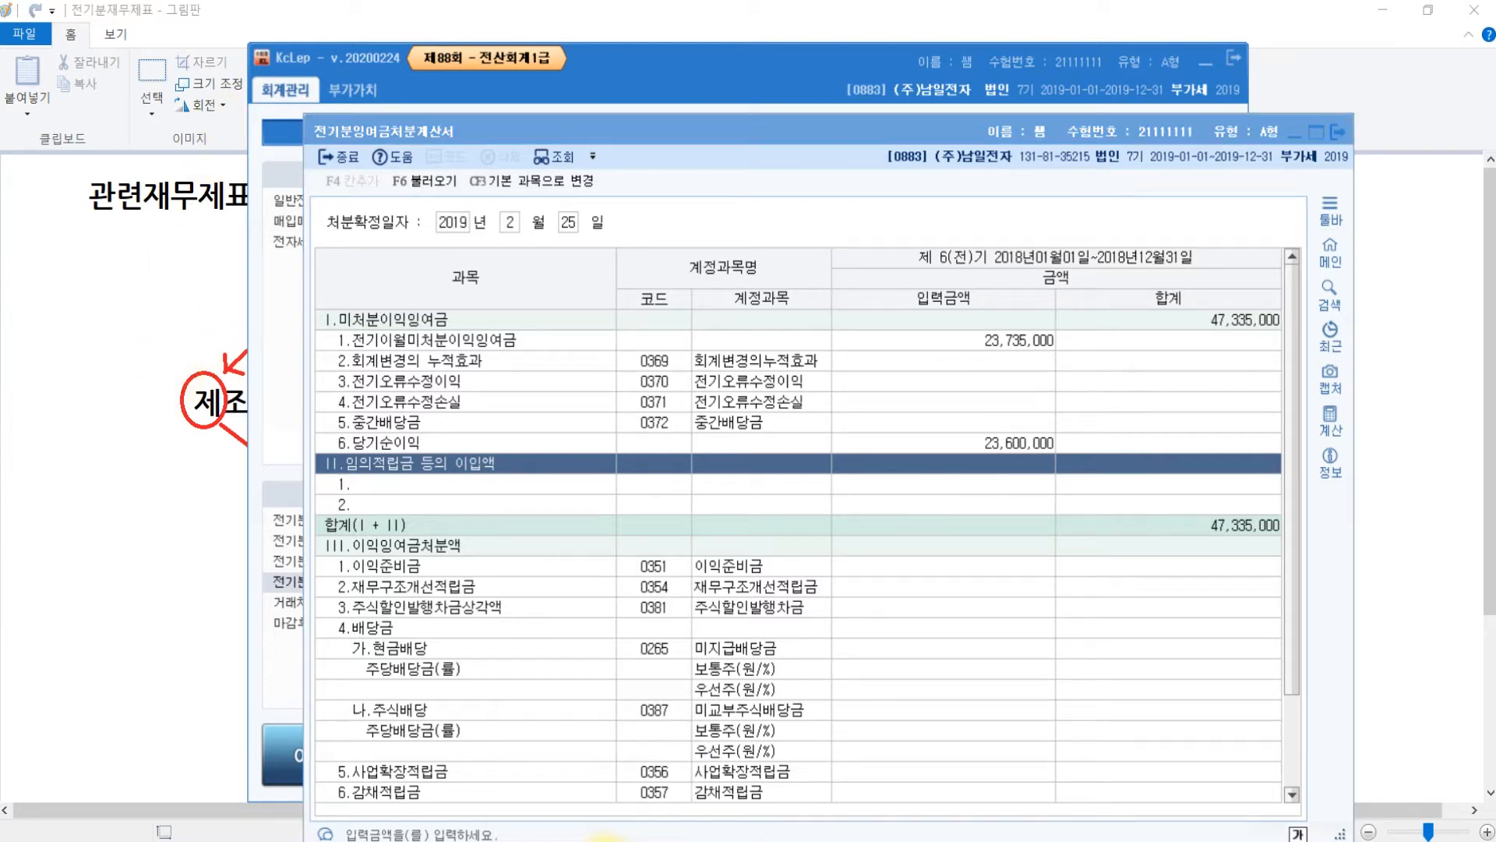
pyautogui.click(605, 839)
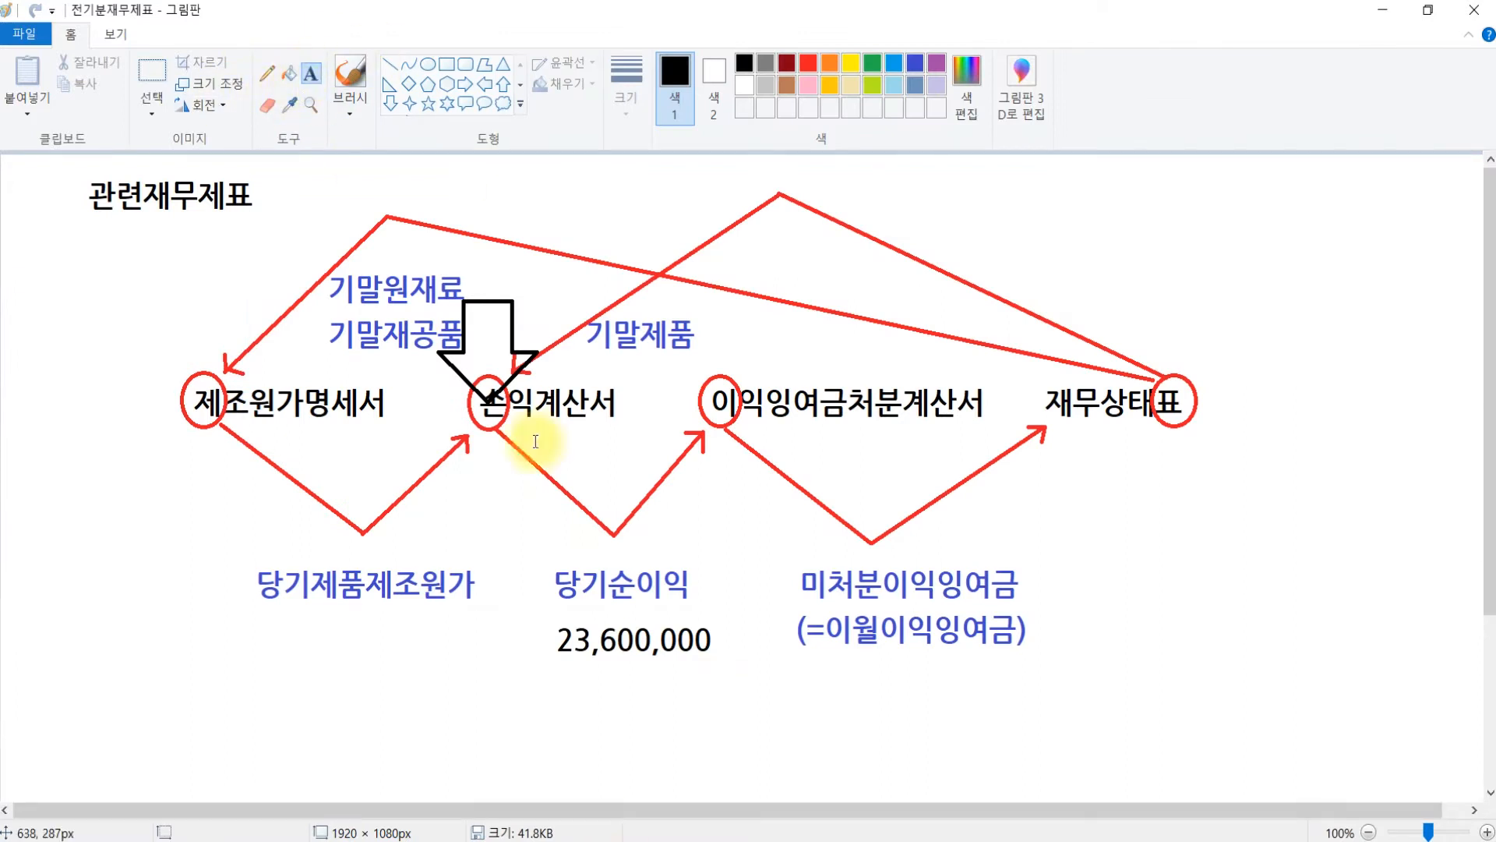
# - Add the note 47,335,000 below 미처분이익잉여금 on the Paint diagram
pyautogui.click(818, 673)
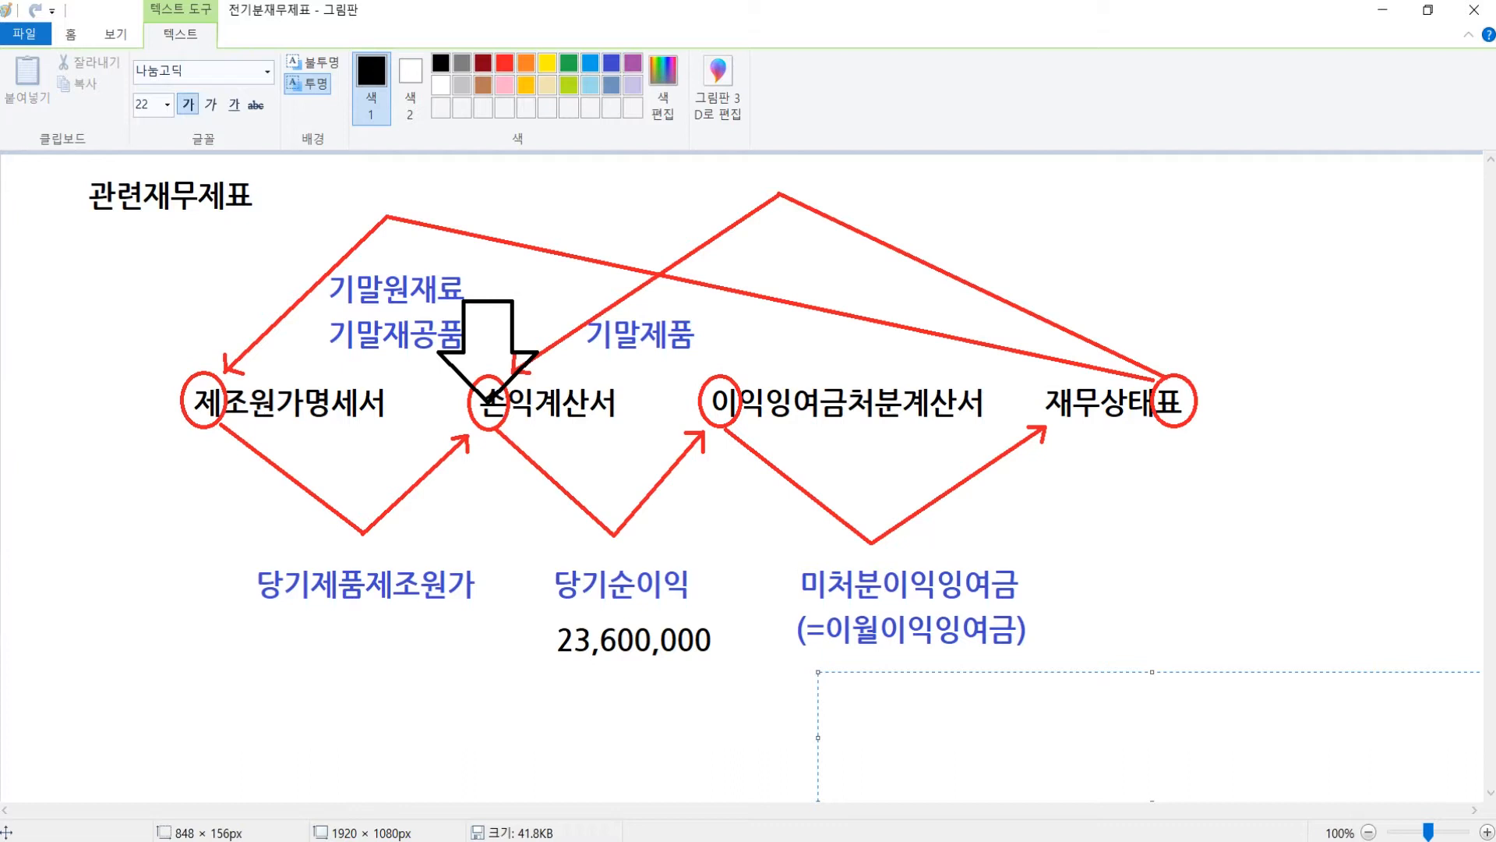
pyautogui.write('47,335,000')
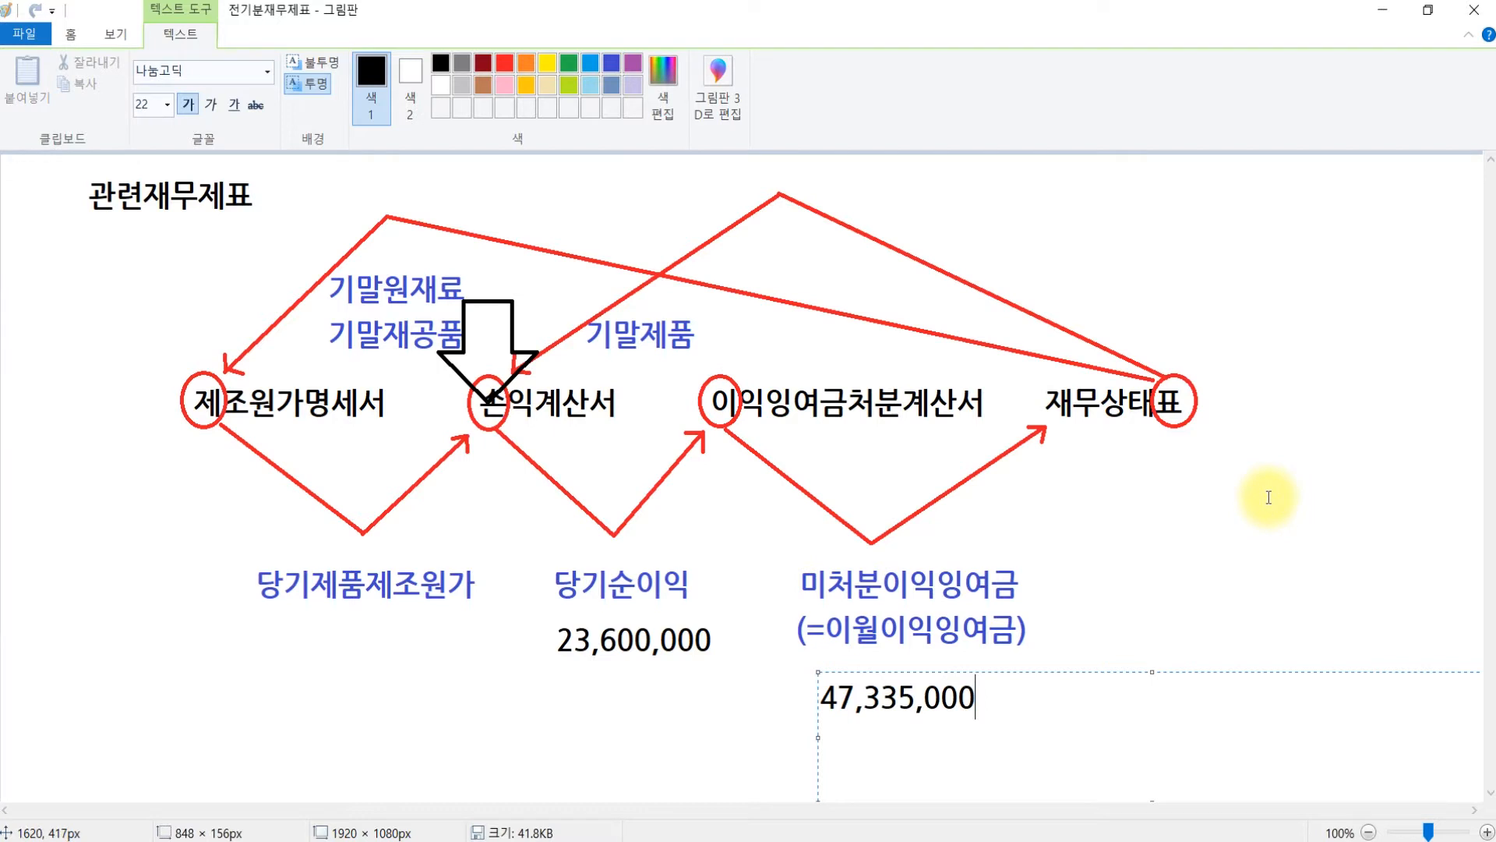
pyautogui.click(852, 528)
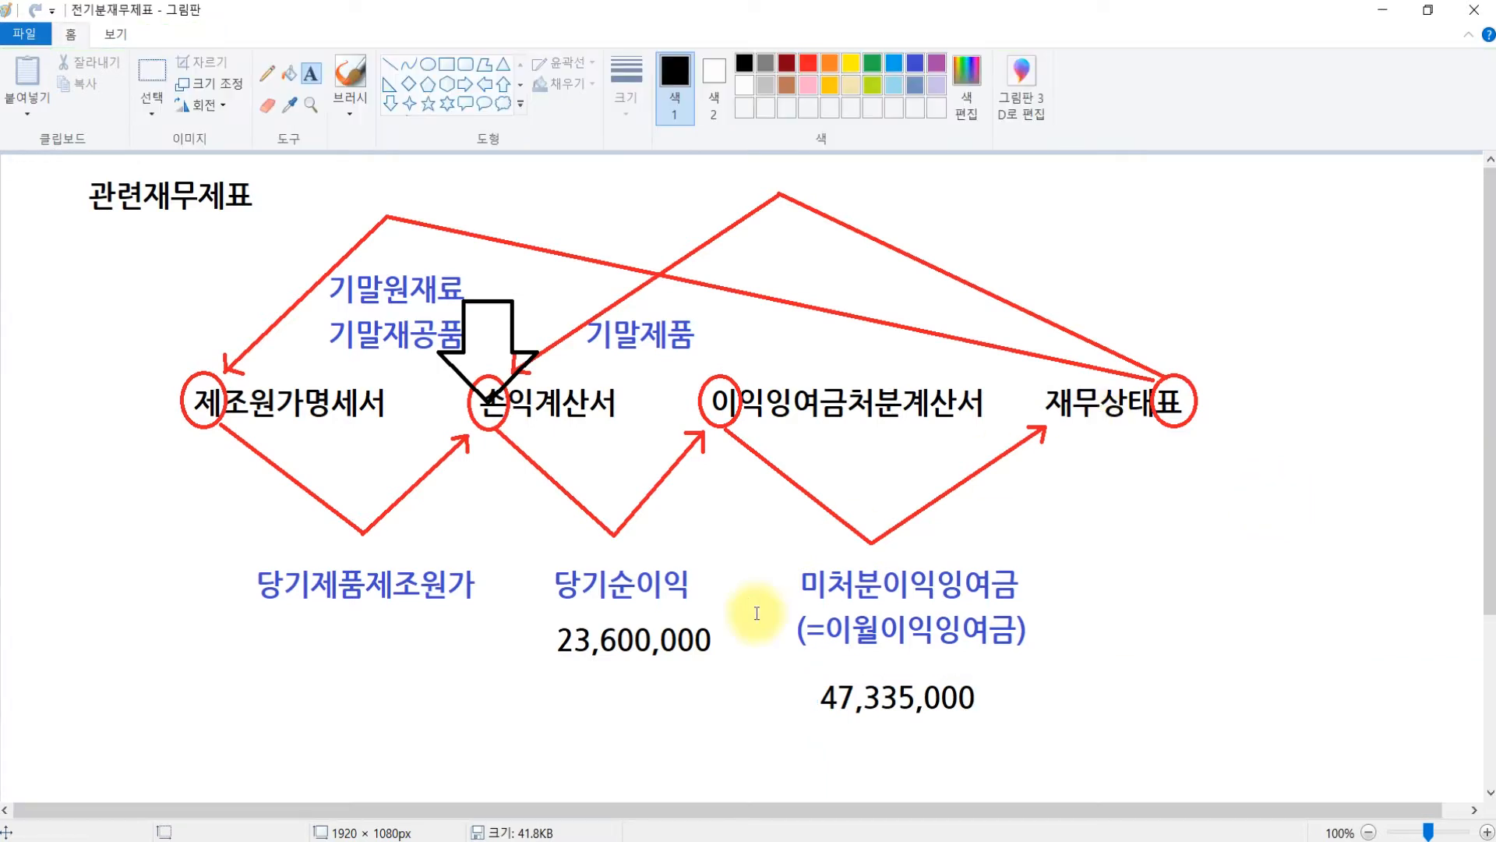
pyautogui.hotkey('alt', 'Tab')
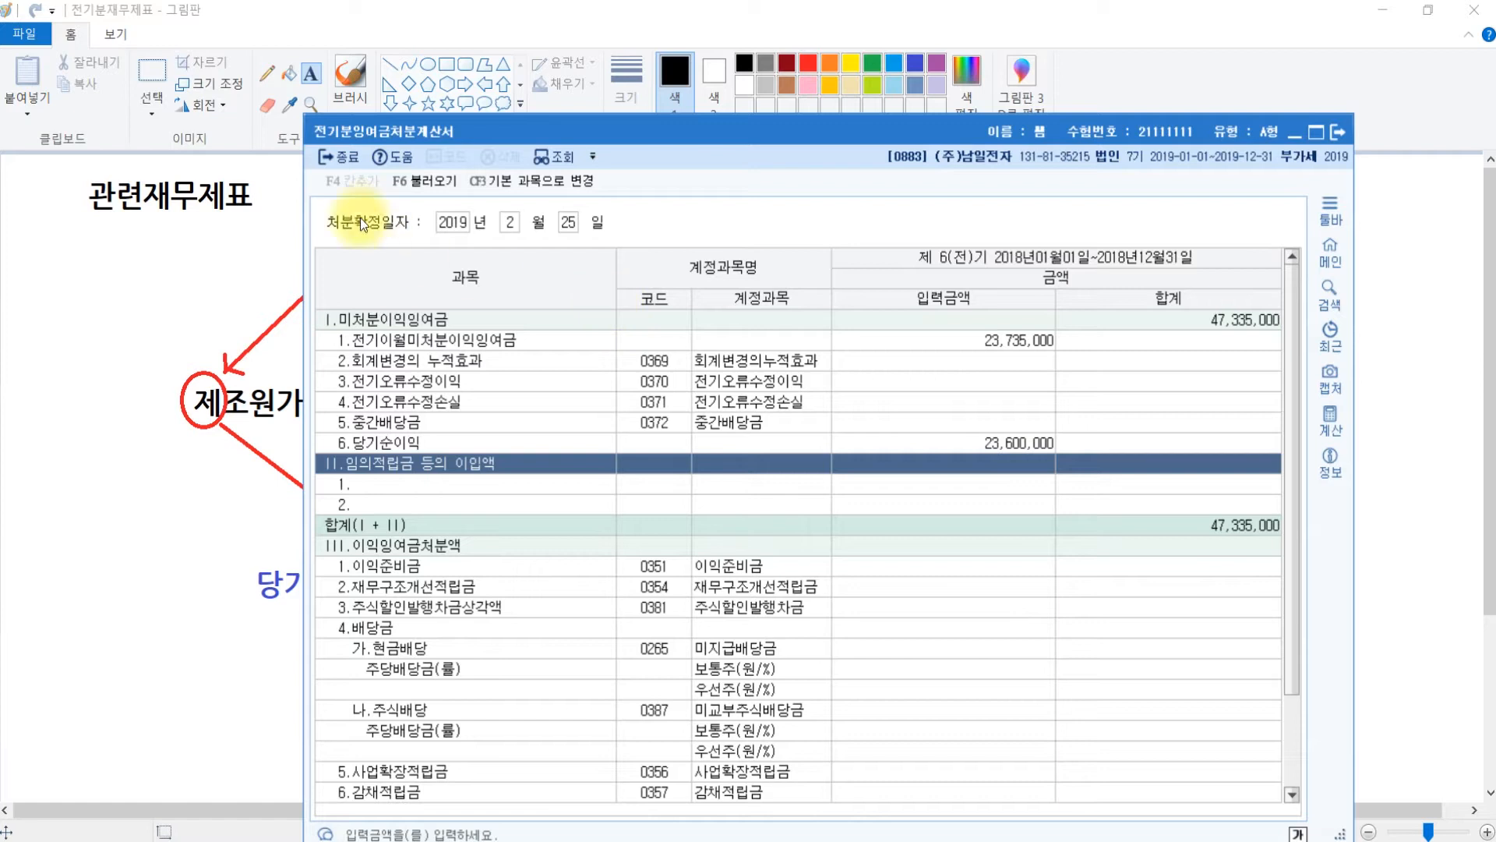
pyautogui.click(357, 154)
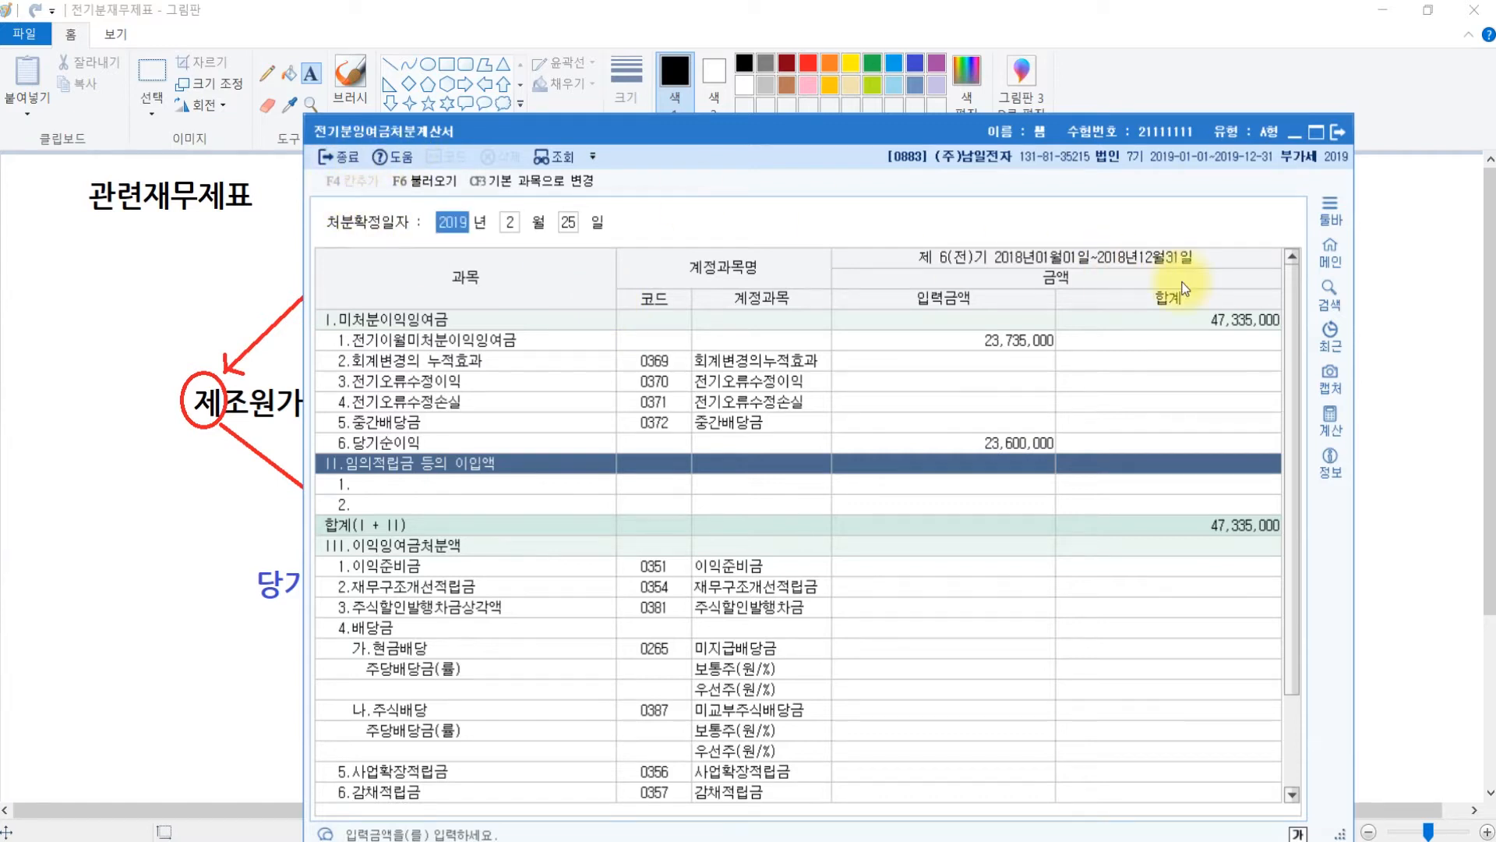
# - Enter 47,335,000 for 이월이익잉여금 (0375) on 전기분재무상태표, balancing both sides at 742,105,000
pyautogui.click(655, 835)
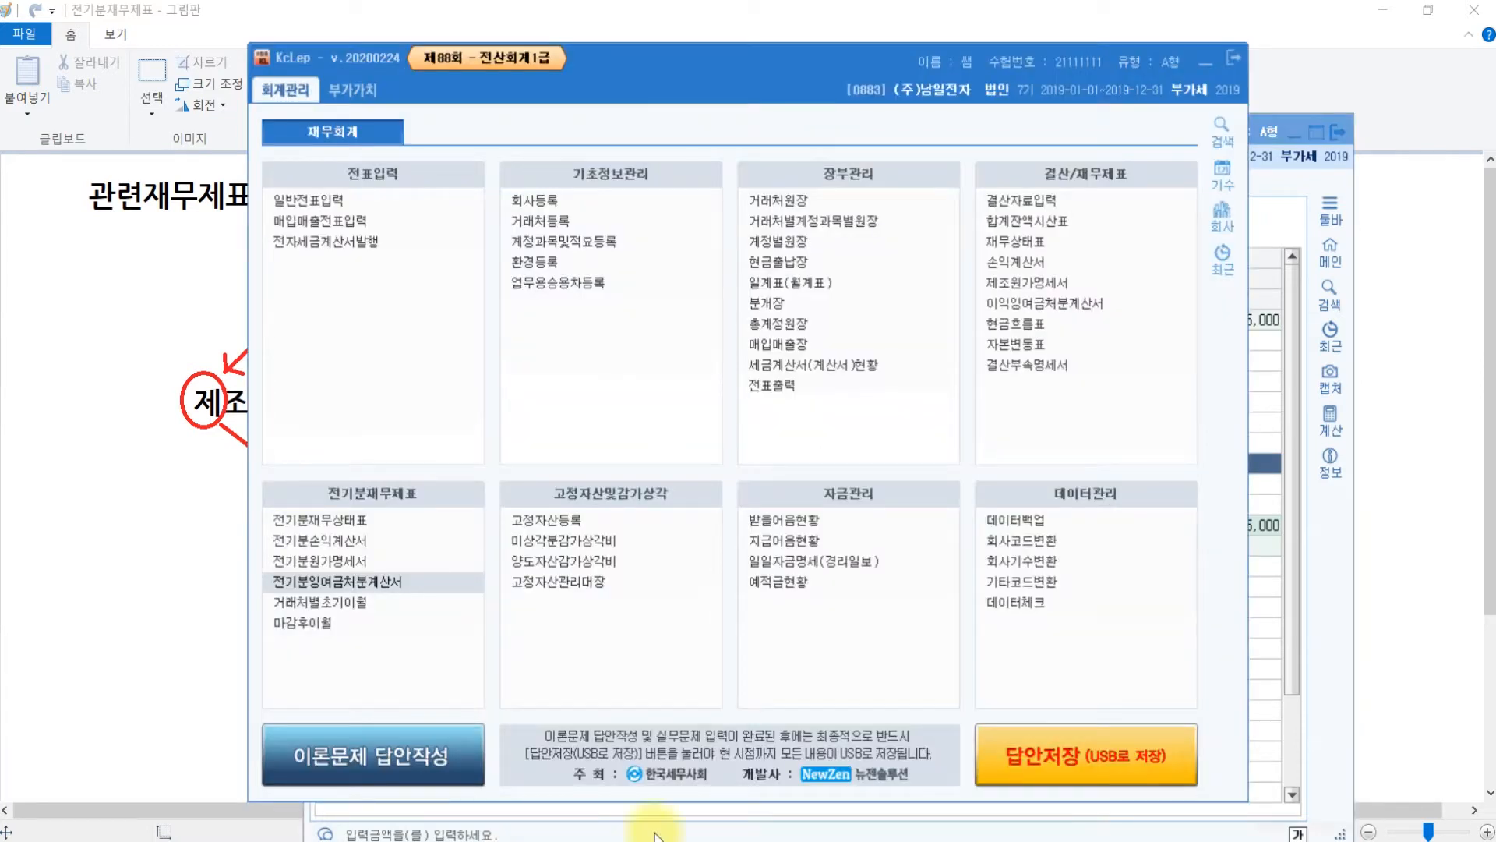
pyautogui.click(363, 522)
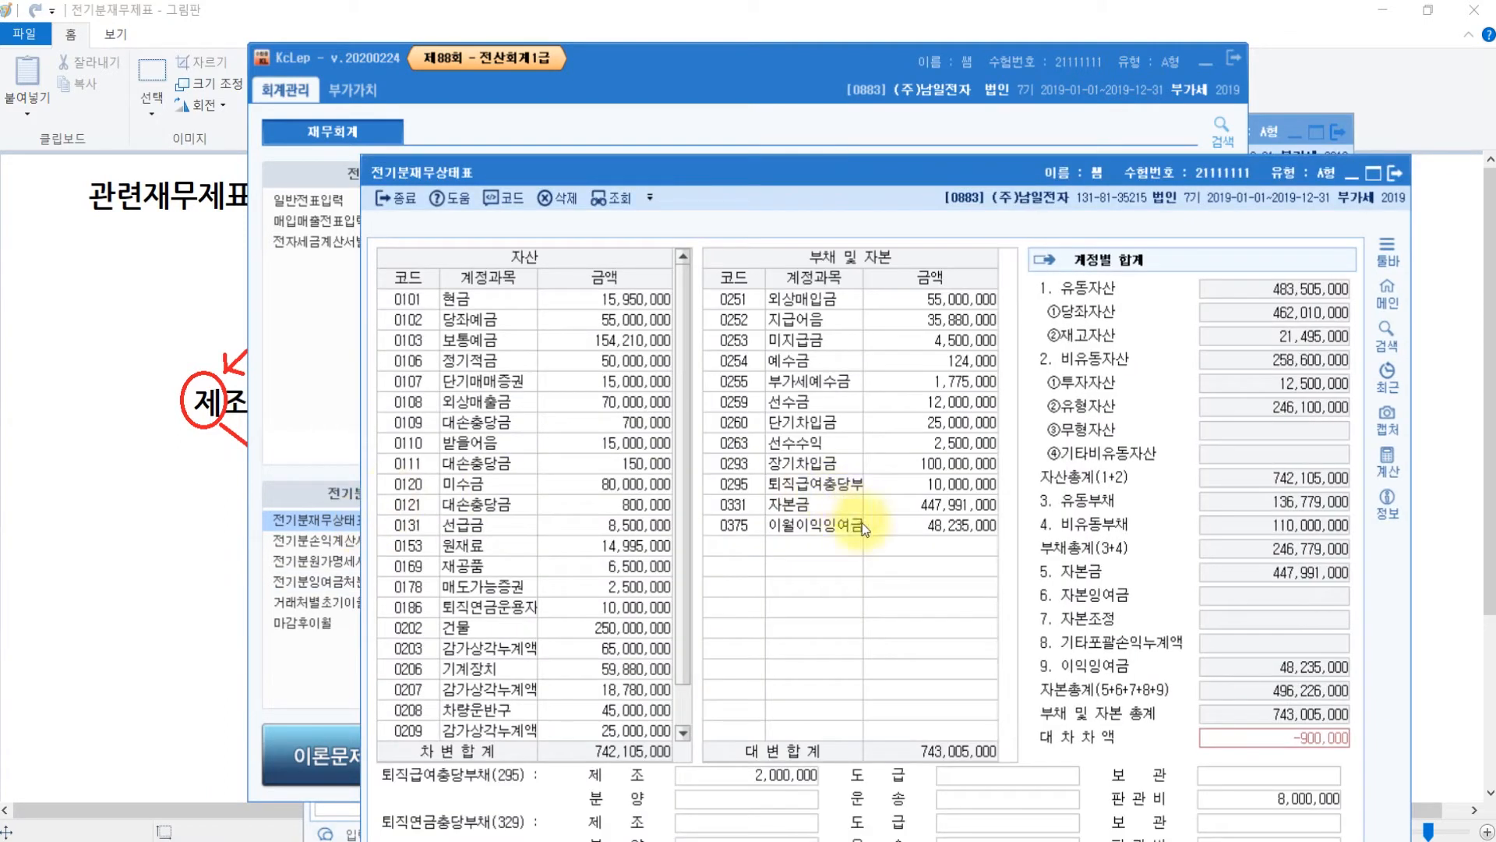
pyautogui.click(906, 528)
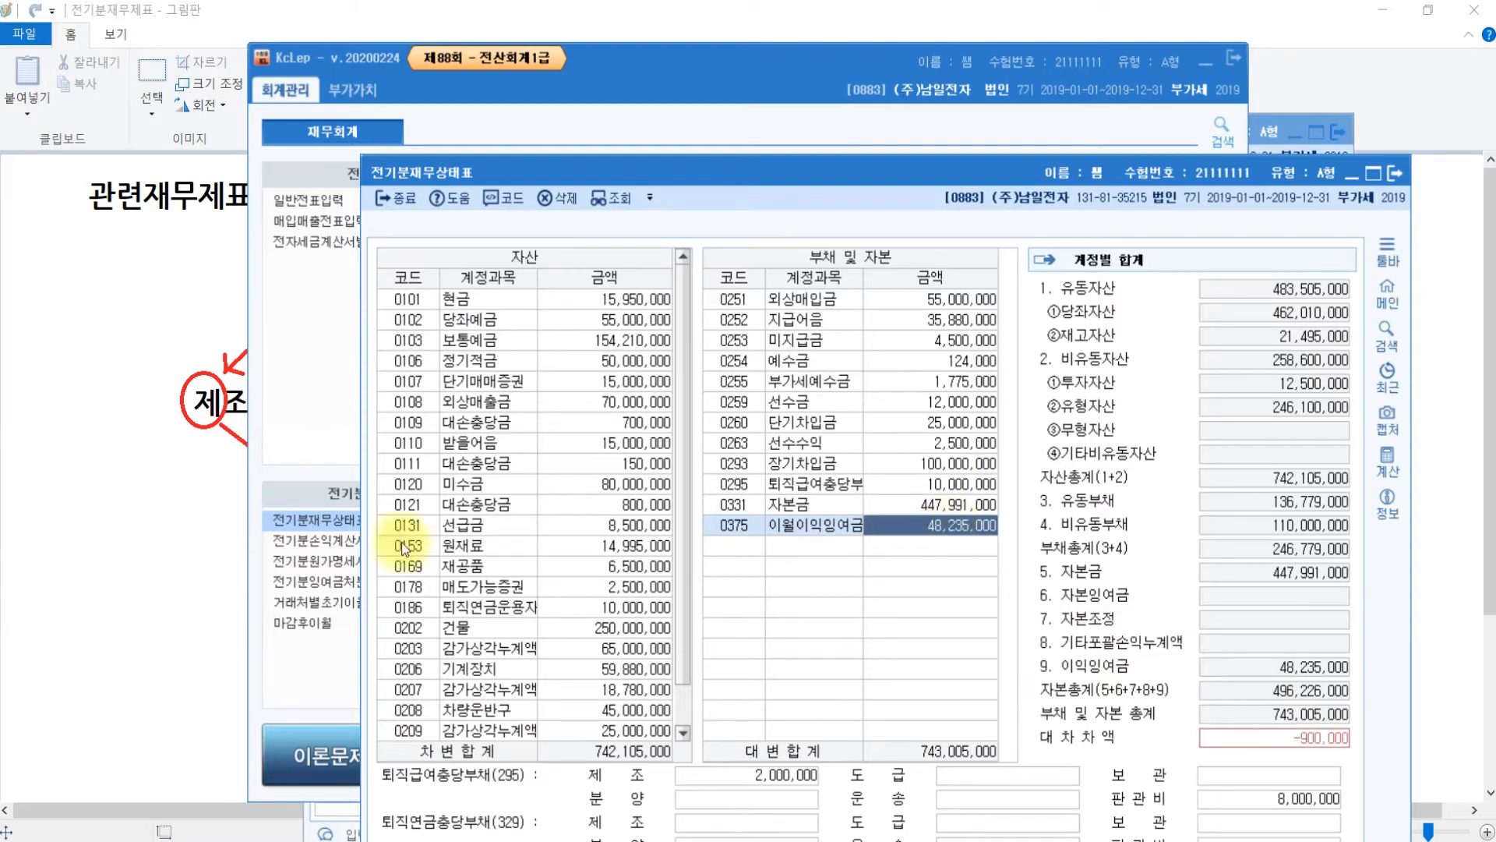
pyautogui.click(141, 532)
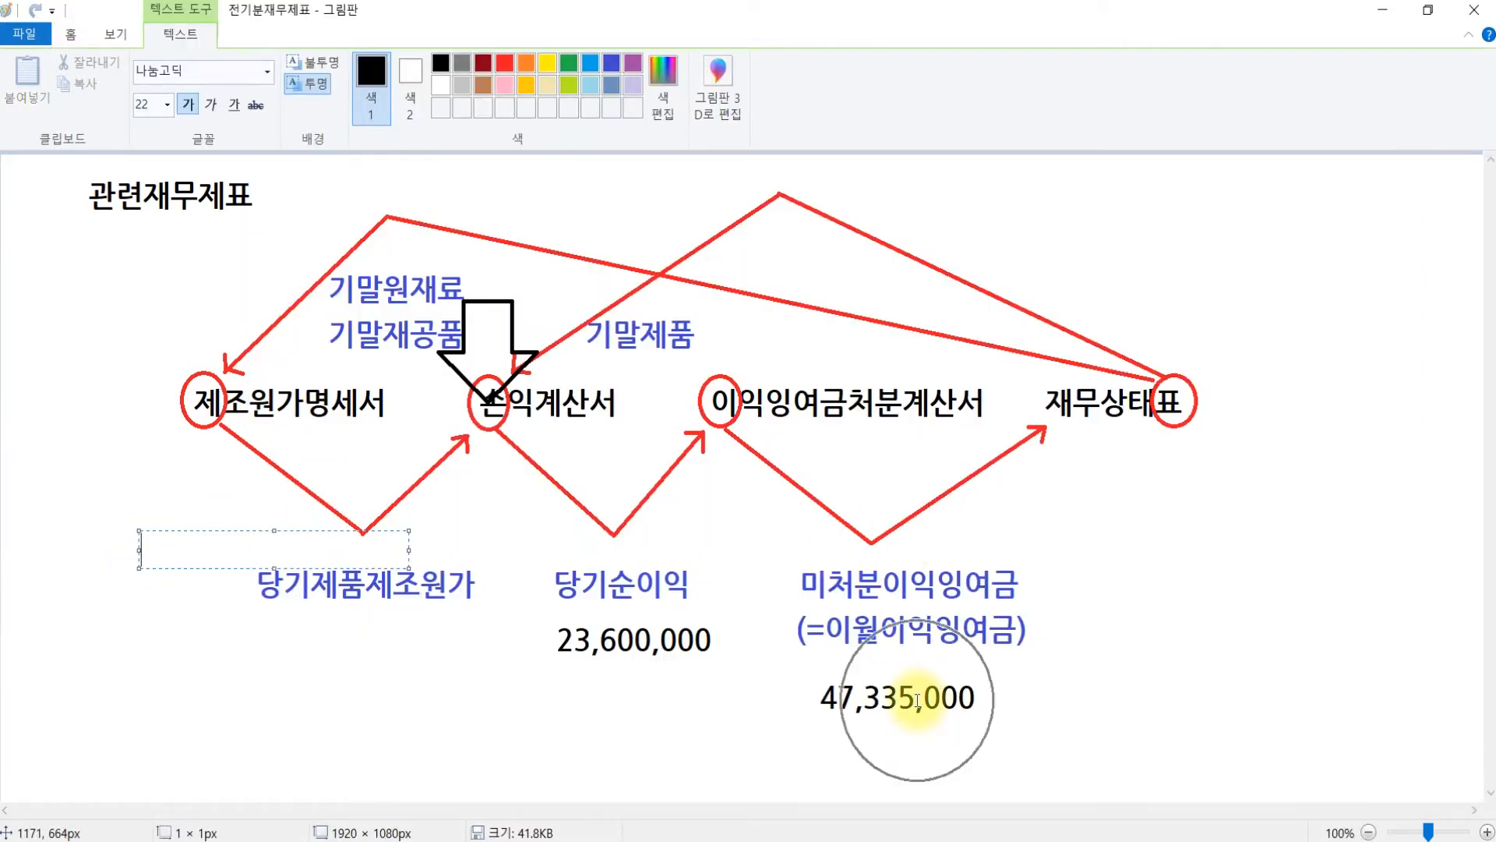
pyautogui.click(736, 839)
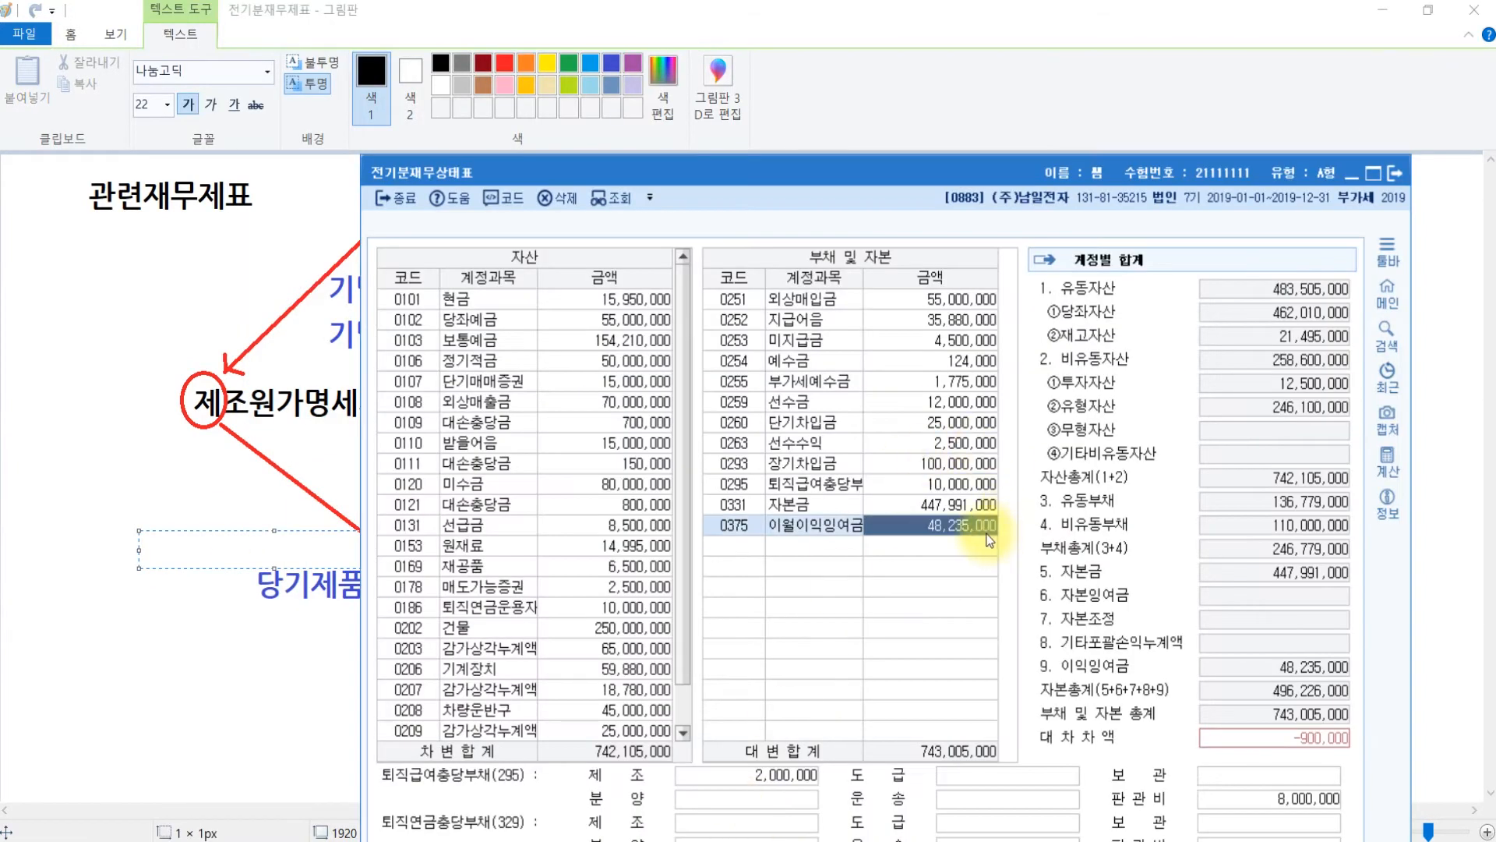
pyautogui.write('47,335,000')
pyautogui.press('Return')
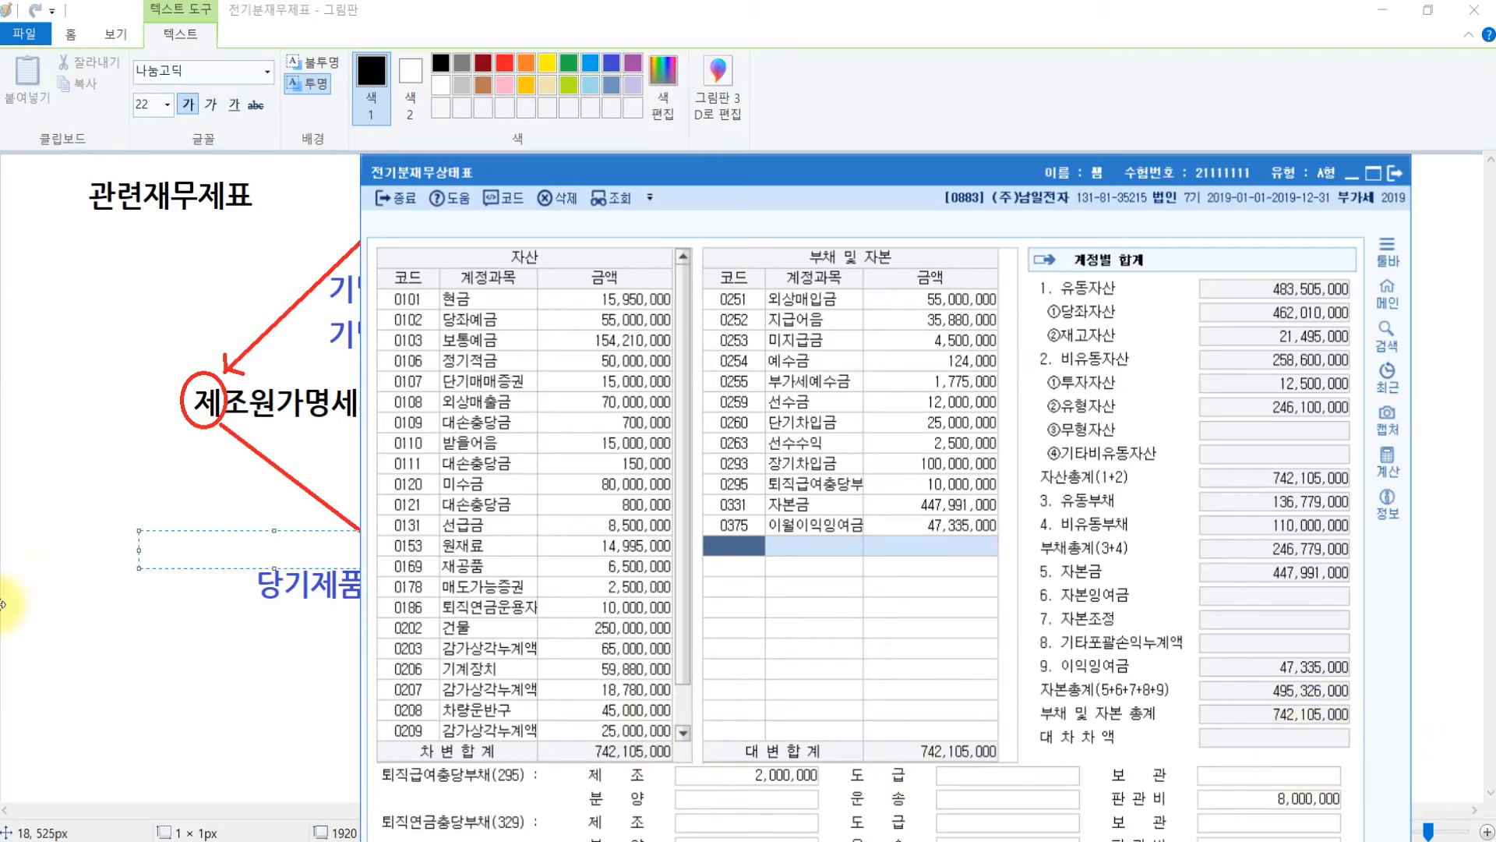
pyautogui.click(117, 663)
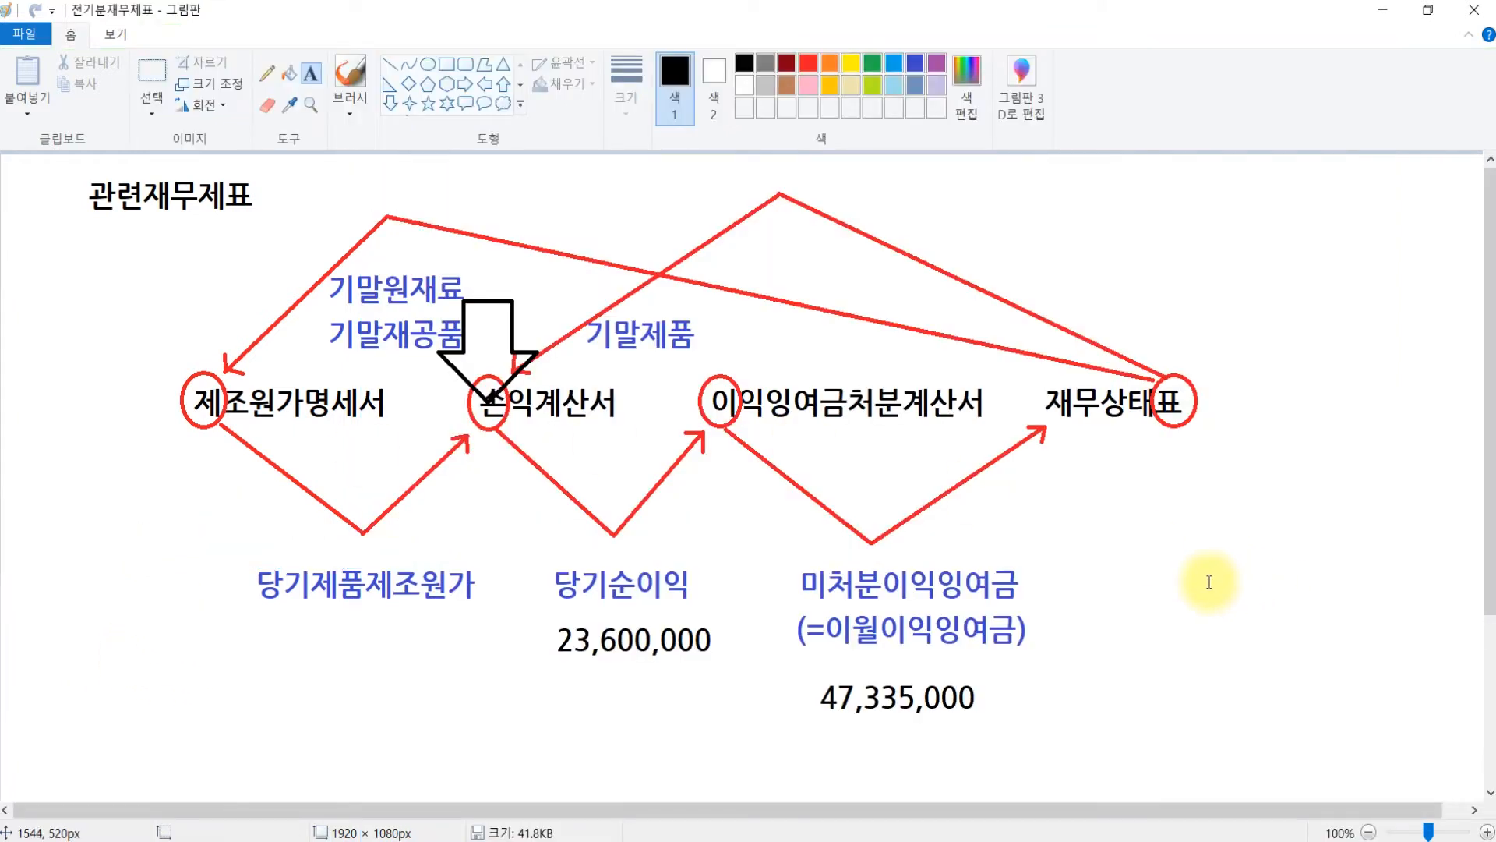
# - Brush a line from 손익계산서 via 당기순이익 to 이익잉여금처분계산서, looping to 재무상태표
pyautogui.press('ctrl')
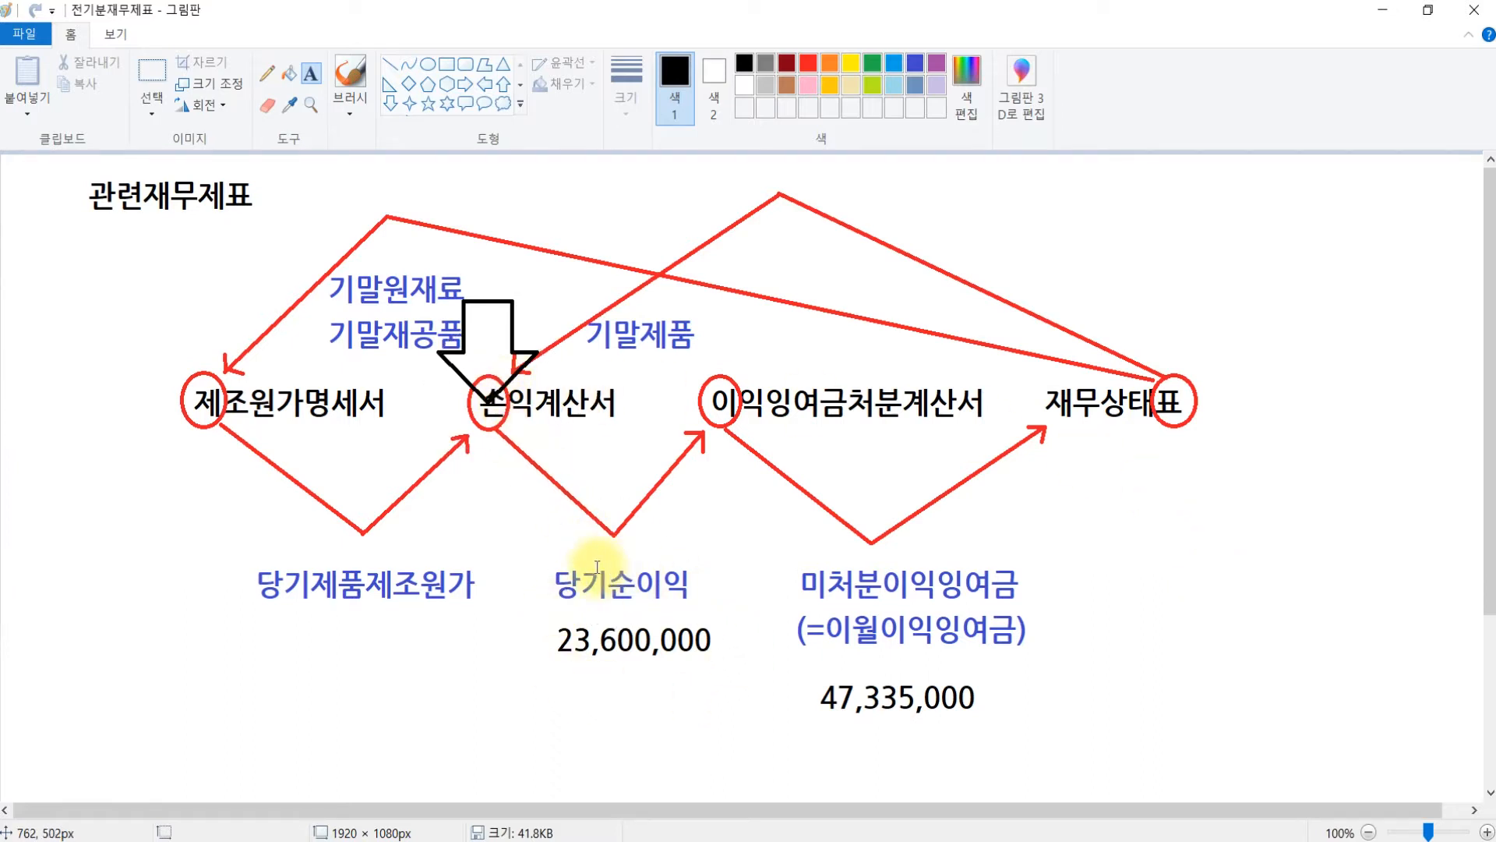
pyautogui.click(361, 76)
pyautogui.moveTo(503, 413)
pyautogui.mouseDown()
pyautogui.moveTo(584, 507)
pyautogui.moveTo(628, 513)
pyautogui.moveTo(726, 404)
pyautogui.moveTo(889, 598)
pyautogui.moveTo(947, 581)
pyautogui.moveTo(1108, 419)
pyautogui.mouseUp()
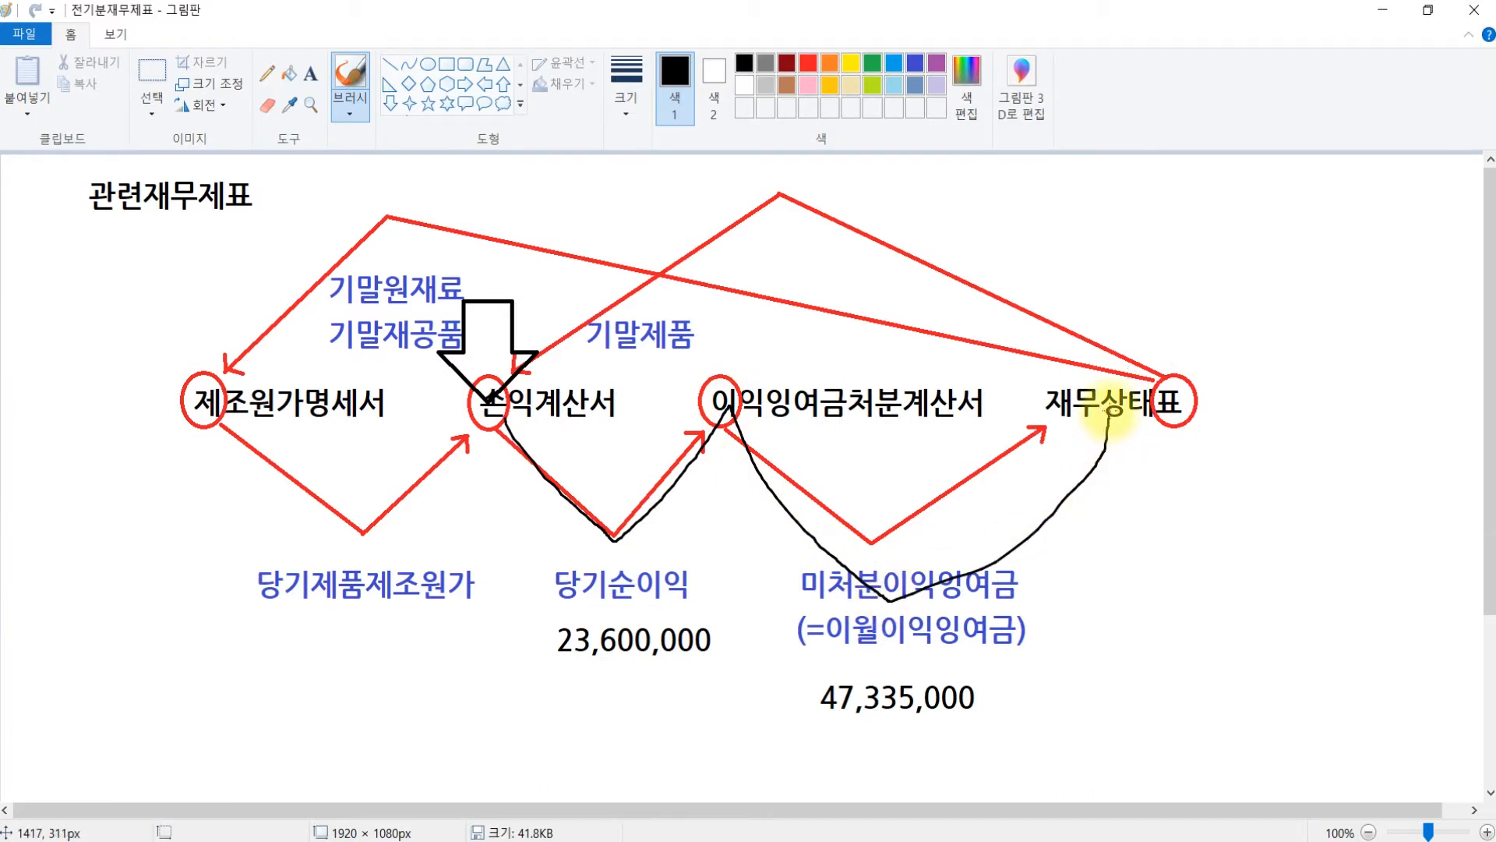
pyautogui.moveTo(1108, 412); pyautogui.dragTo(1155, 427)
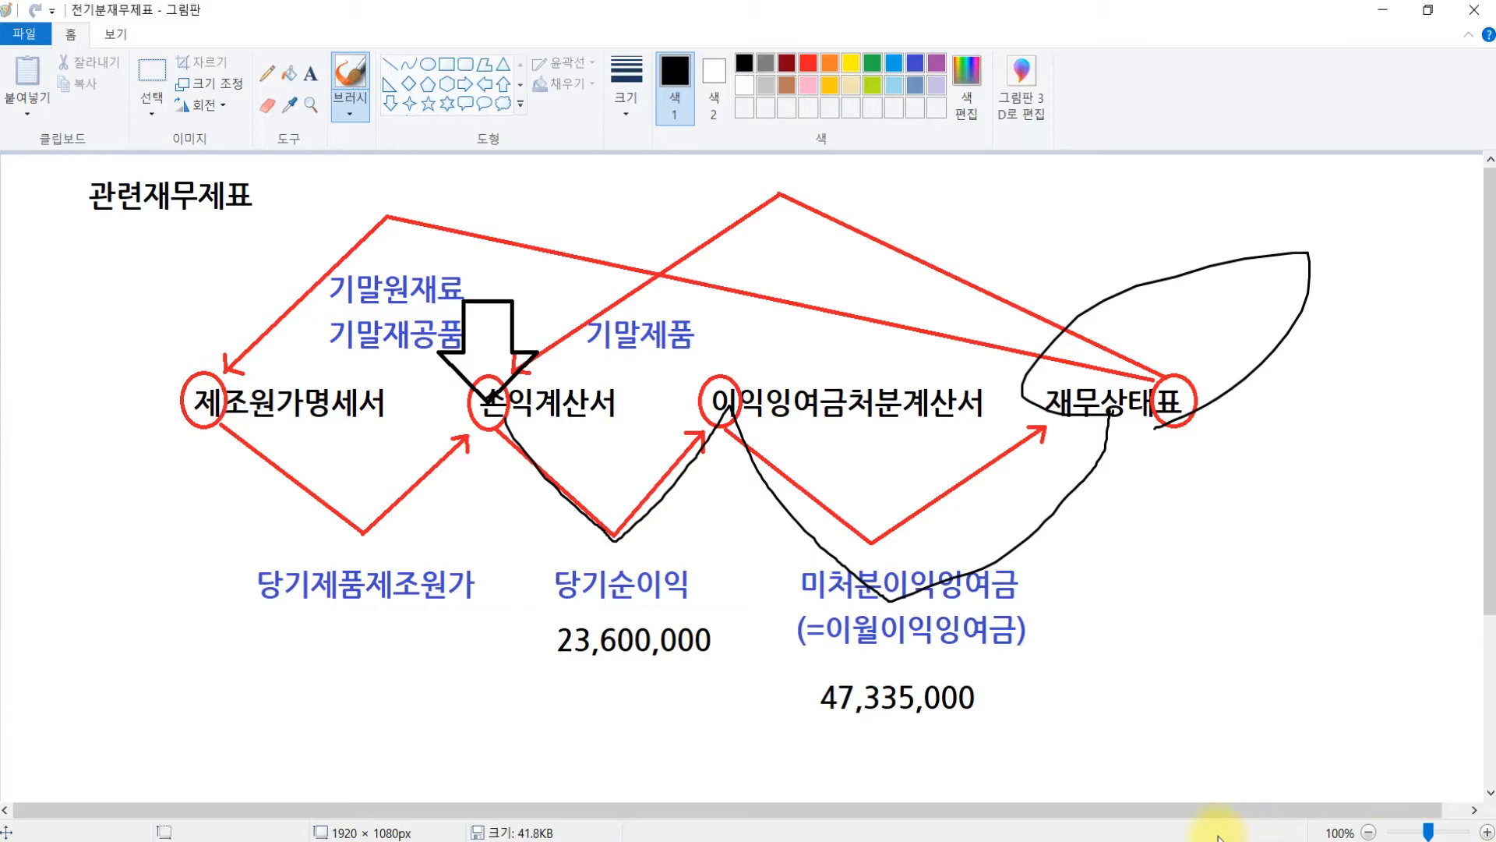
pyautogui.hotkey('alt', 'Tab')
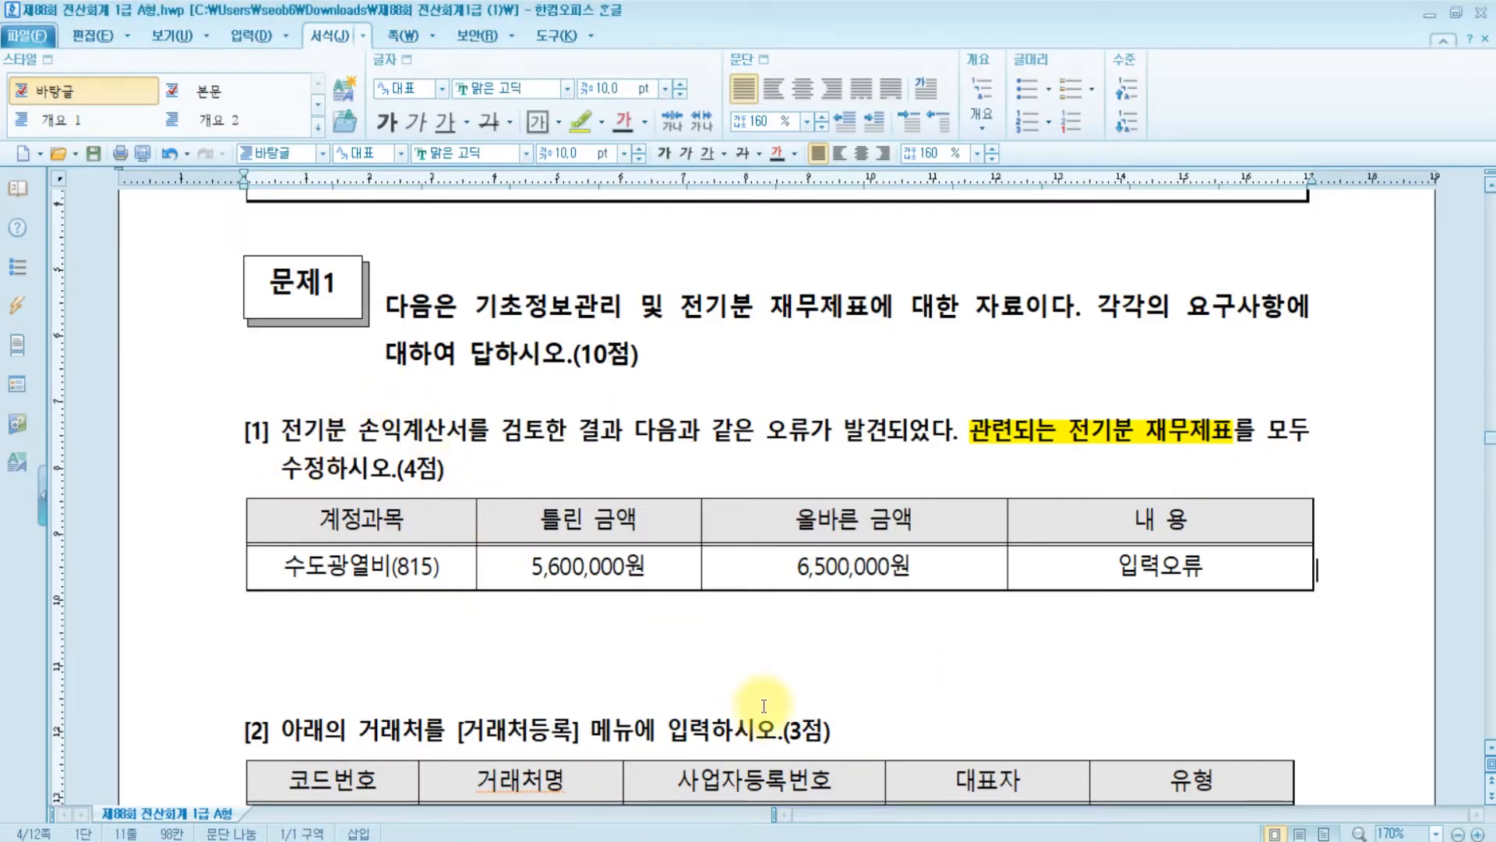
# - Scroll to question [2]'s trading-partner table, then return to the KcLep main menu
pyautogui.scroll(-3, 779, 702)
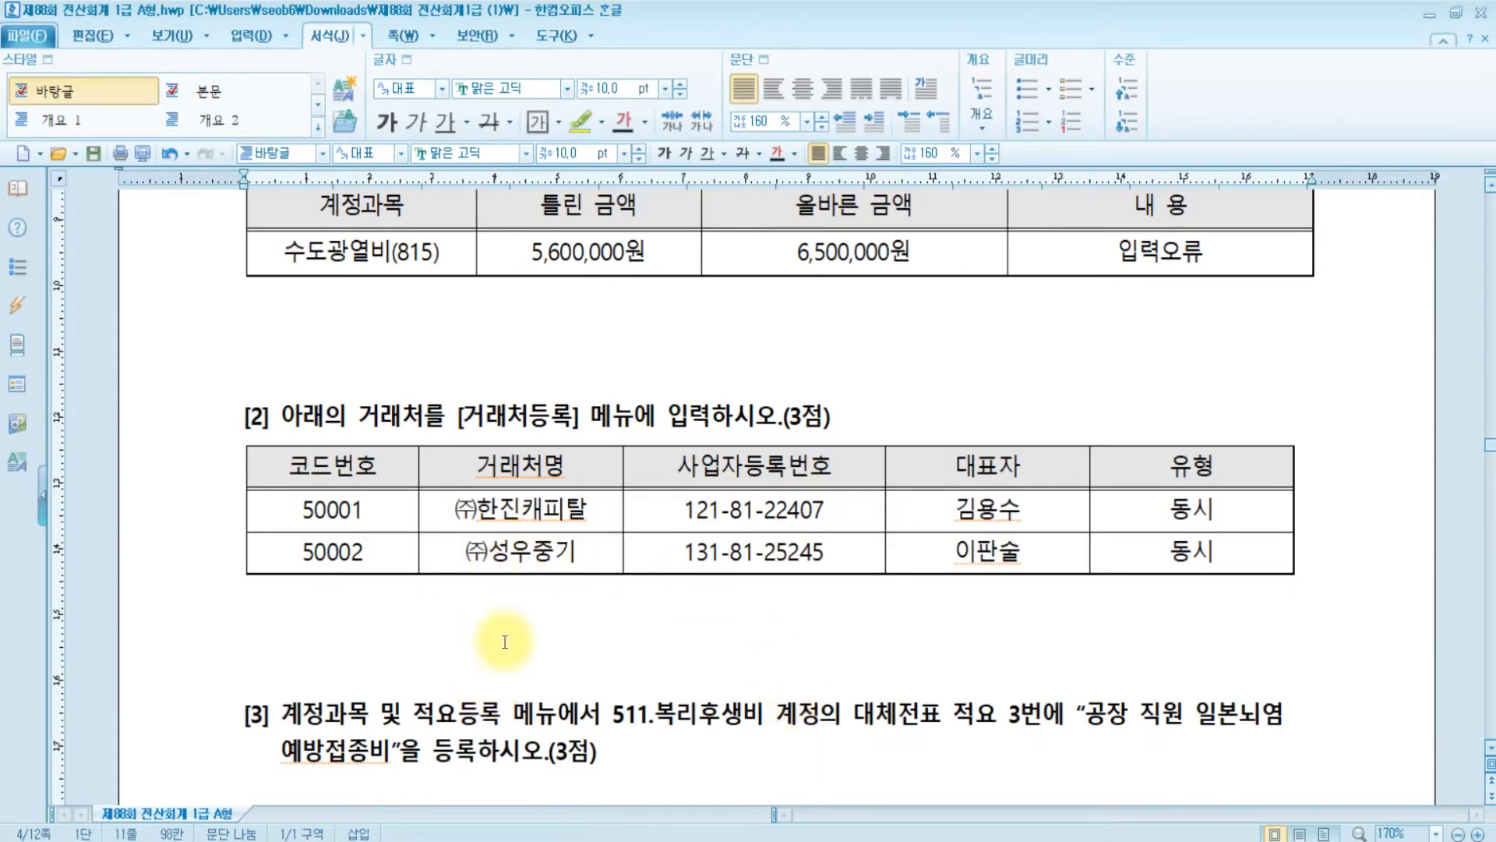
pyautogui.click(626, 840)
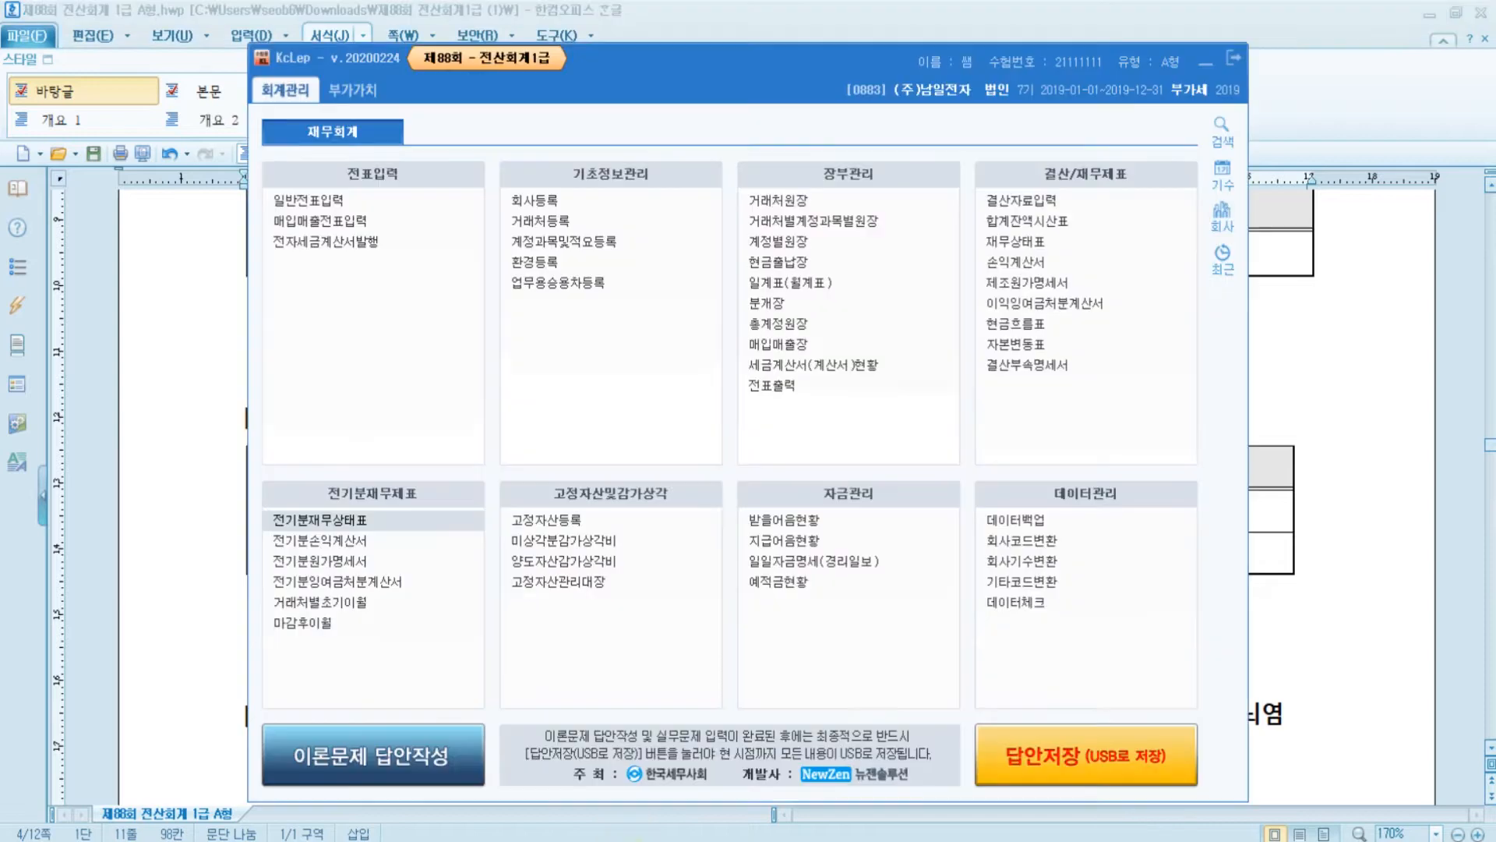
# - In partner registration, enter new partner code 50001 named (주)한진캐피탈
pyautogui.click(574, 224)
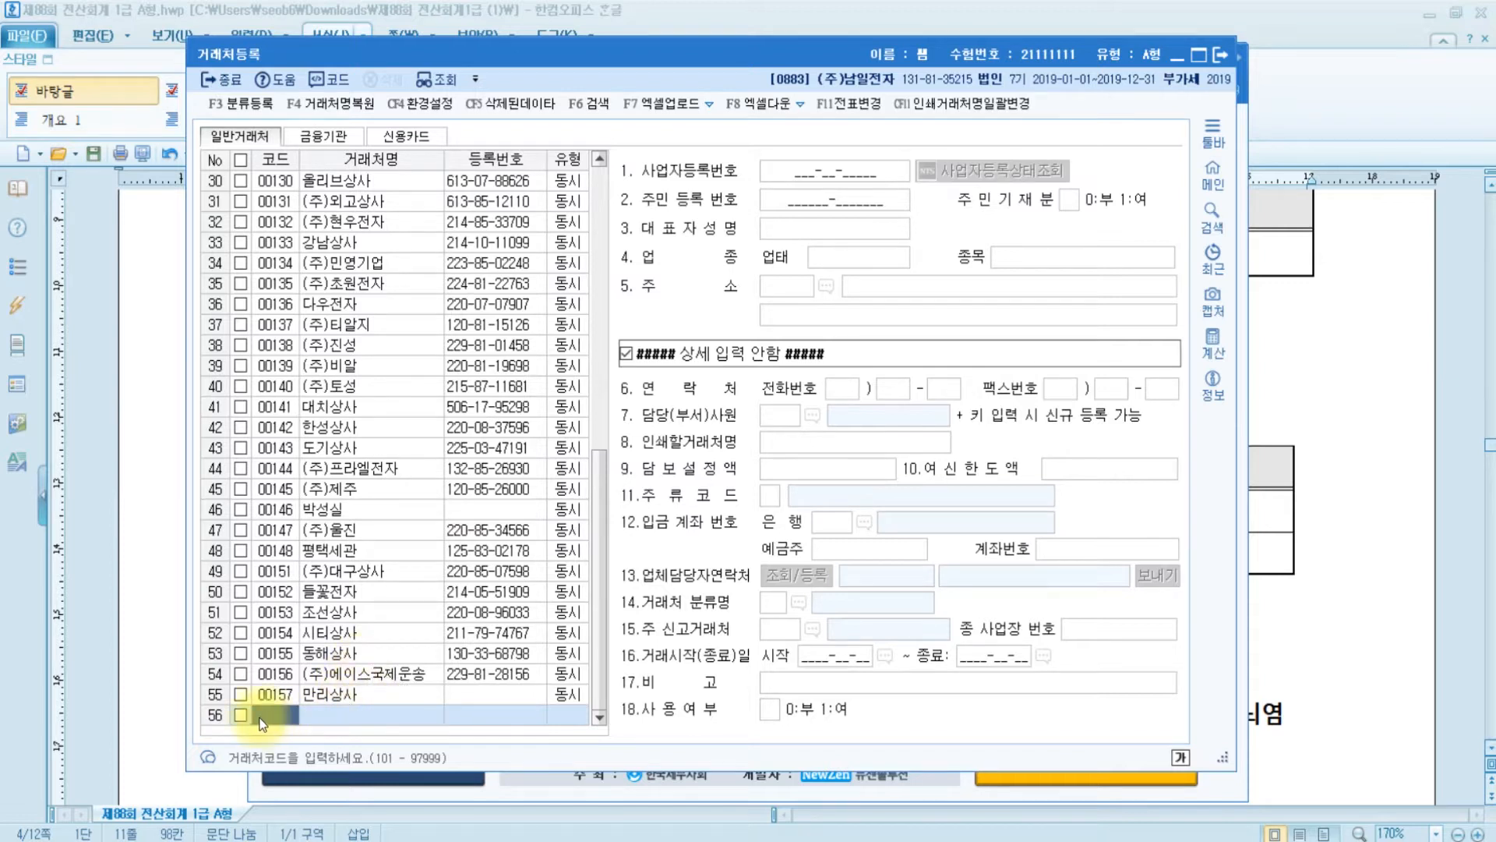
pyautogui.write('50001')
pyautogui.press('Return')
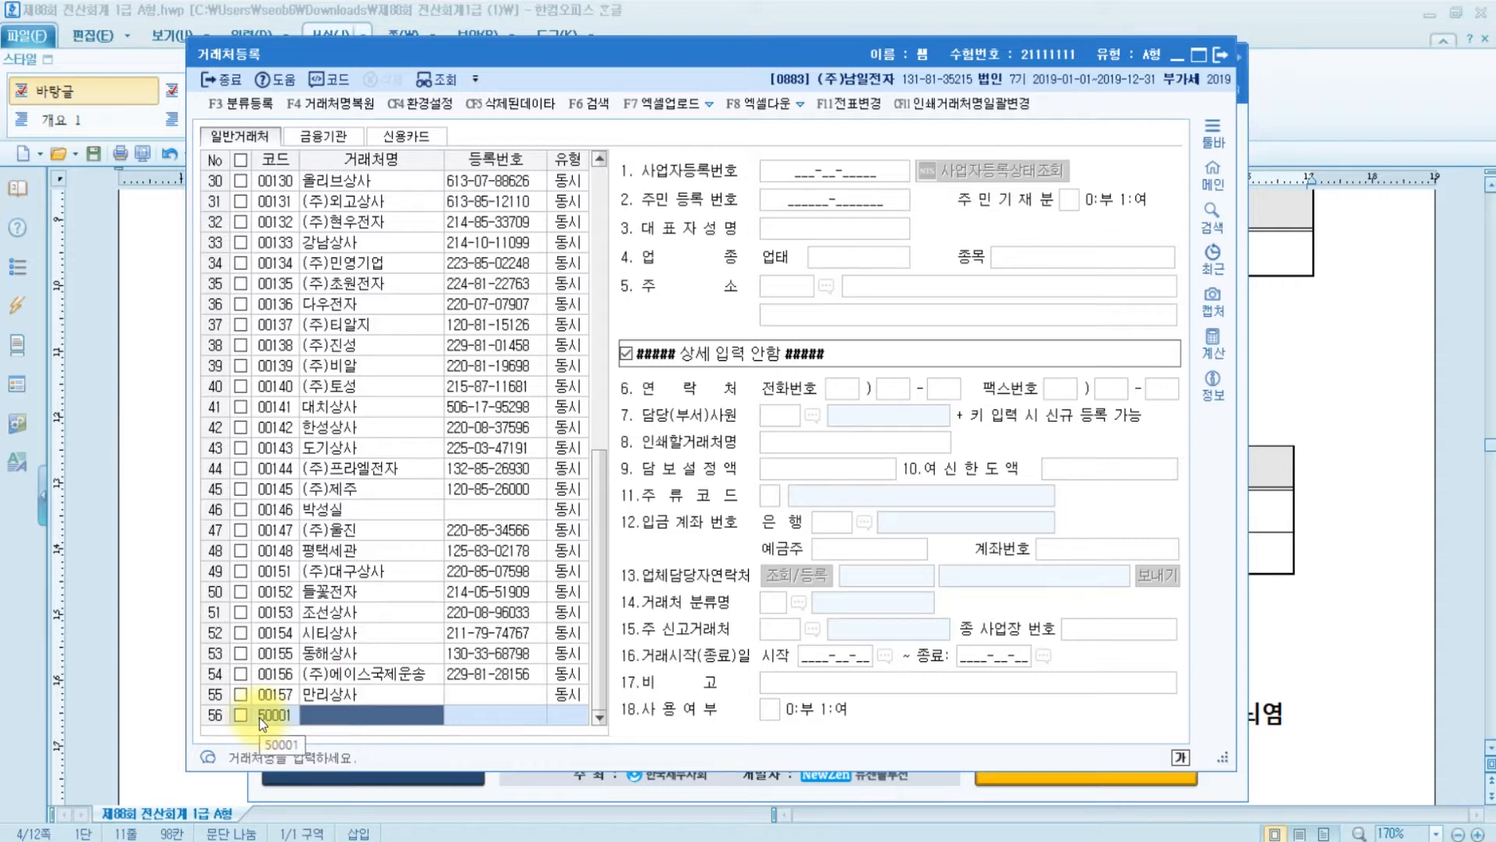
pyautogui.write('(주)하ㄴ진캐피타')
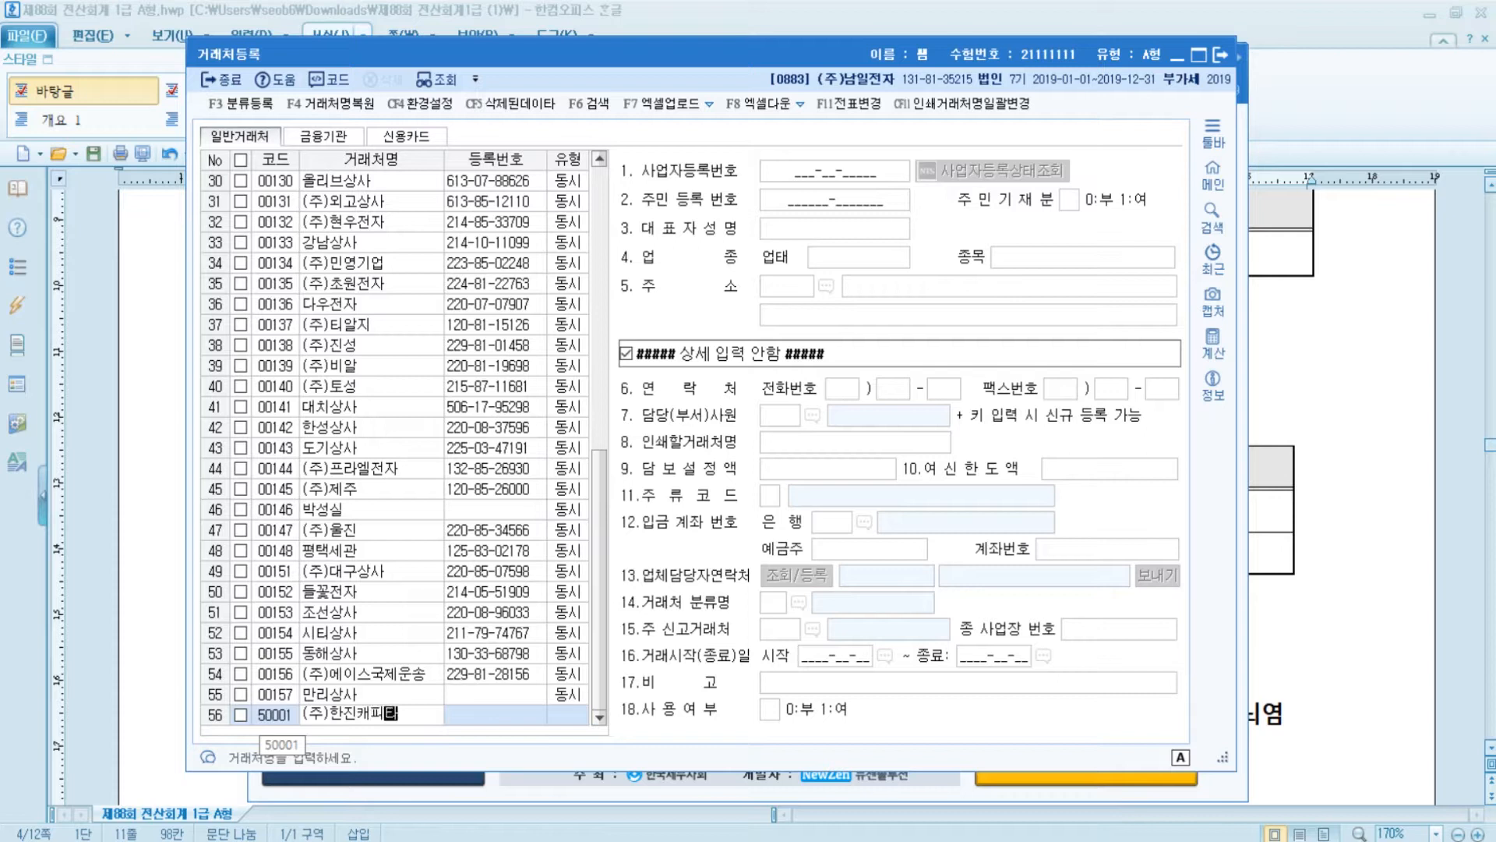
pyautogui.write('ㄹ')
pyautogui.press('Return')
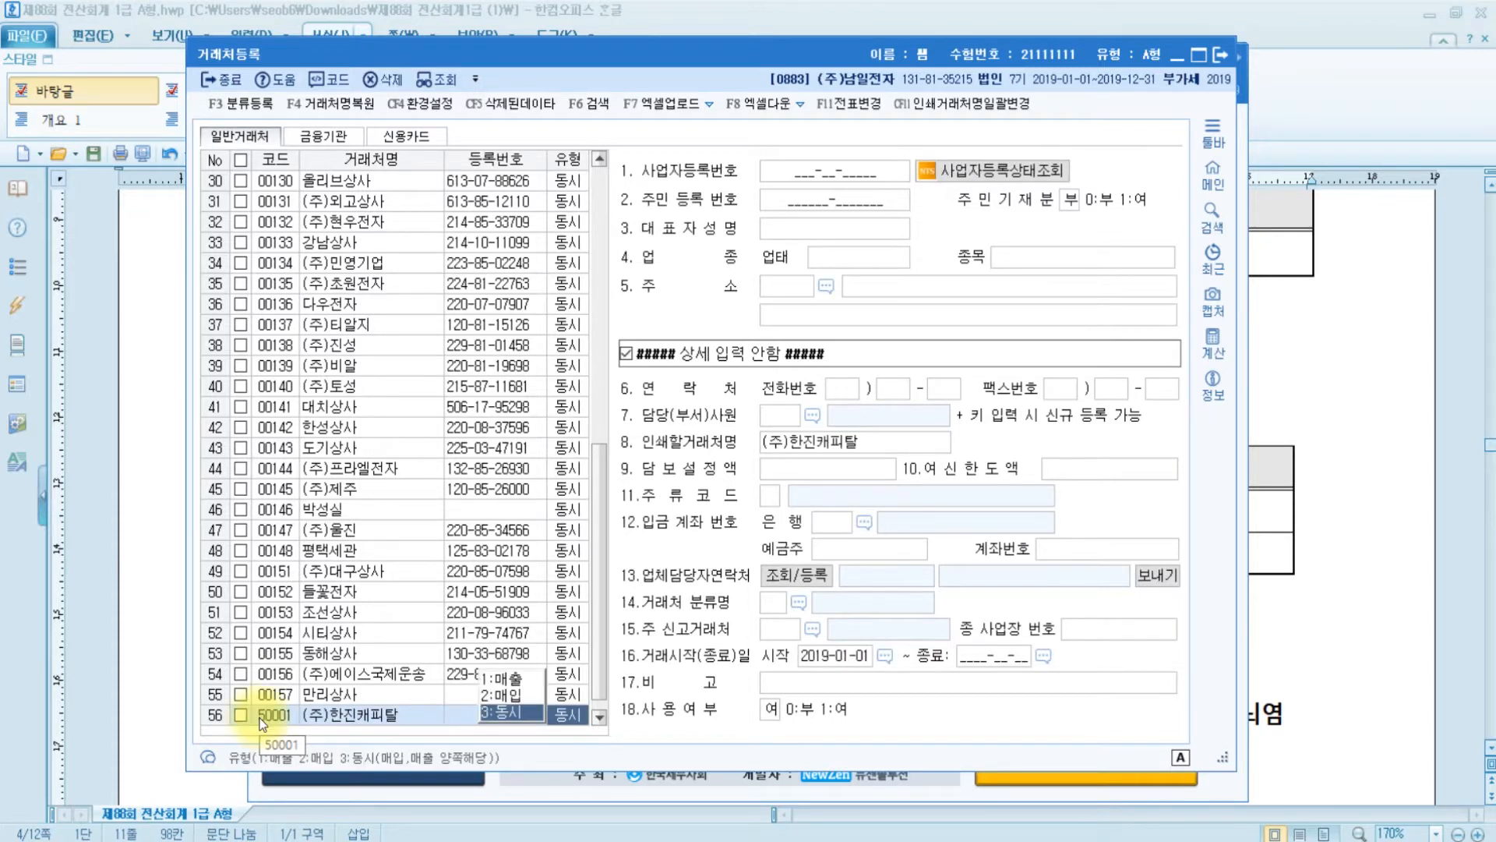
# - Keep type 동시, fill in its business registration number and representative's name, and move to a fresh row
pyautogui.press('Return')
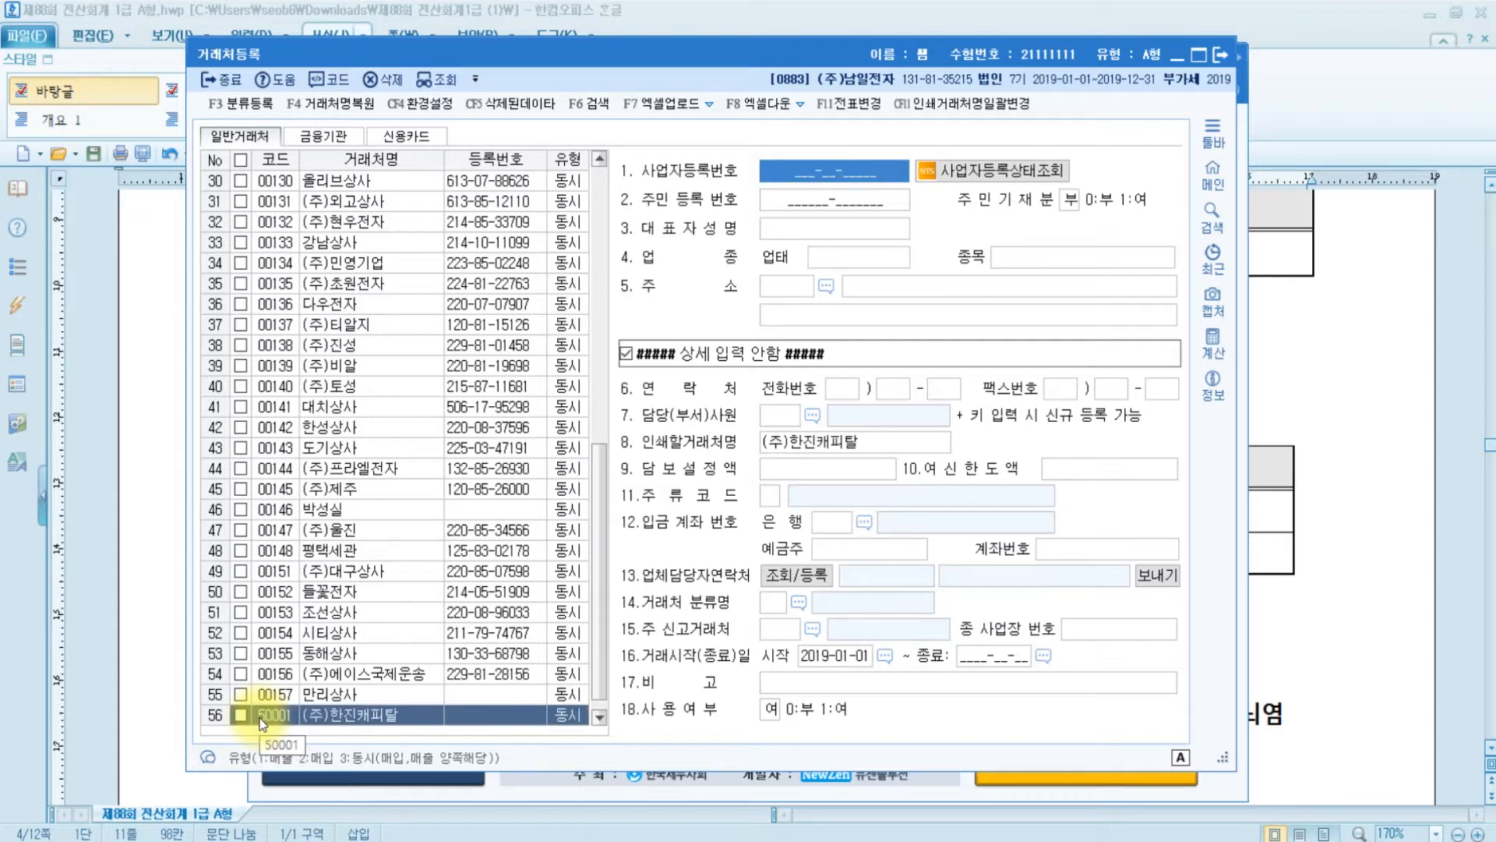
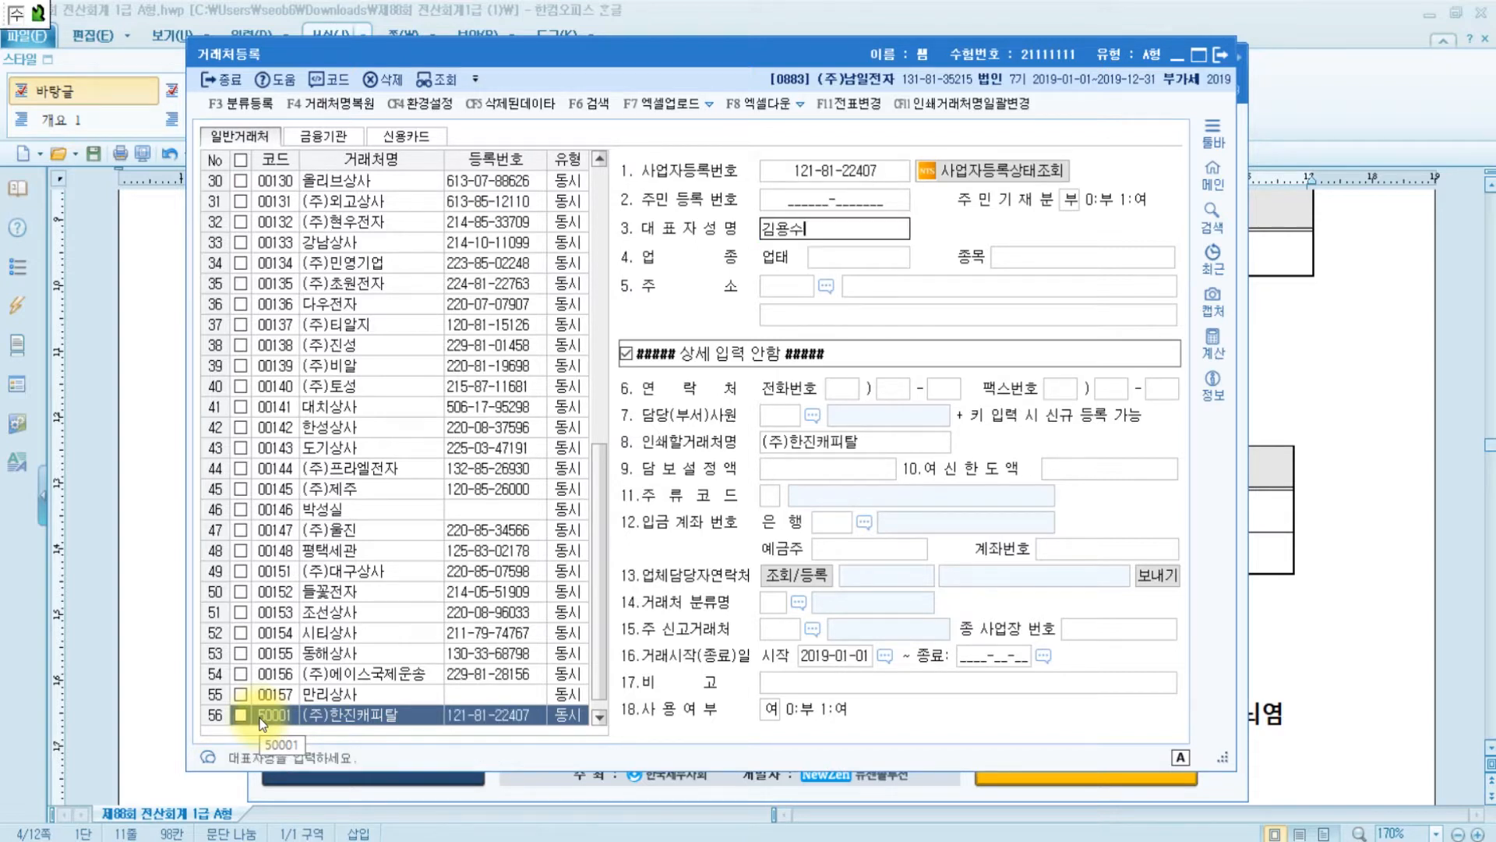
pyautogui.press('Return')
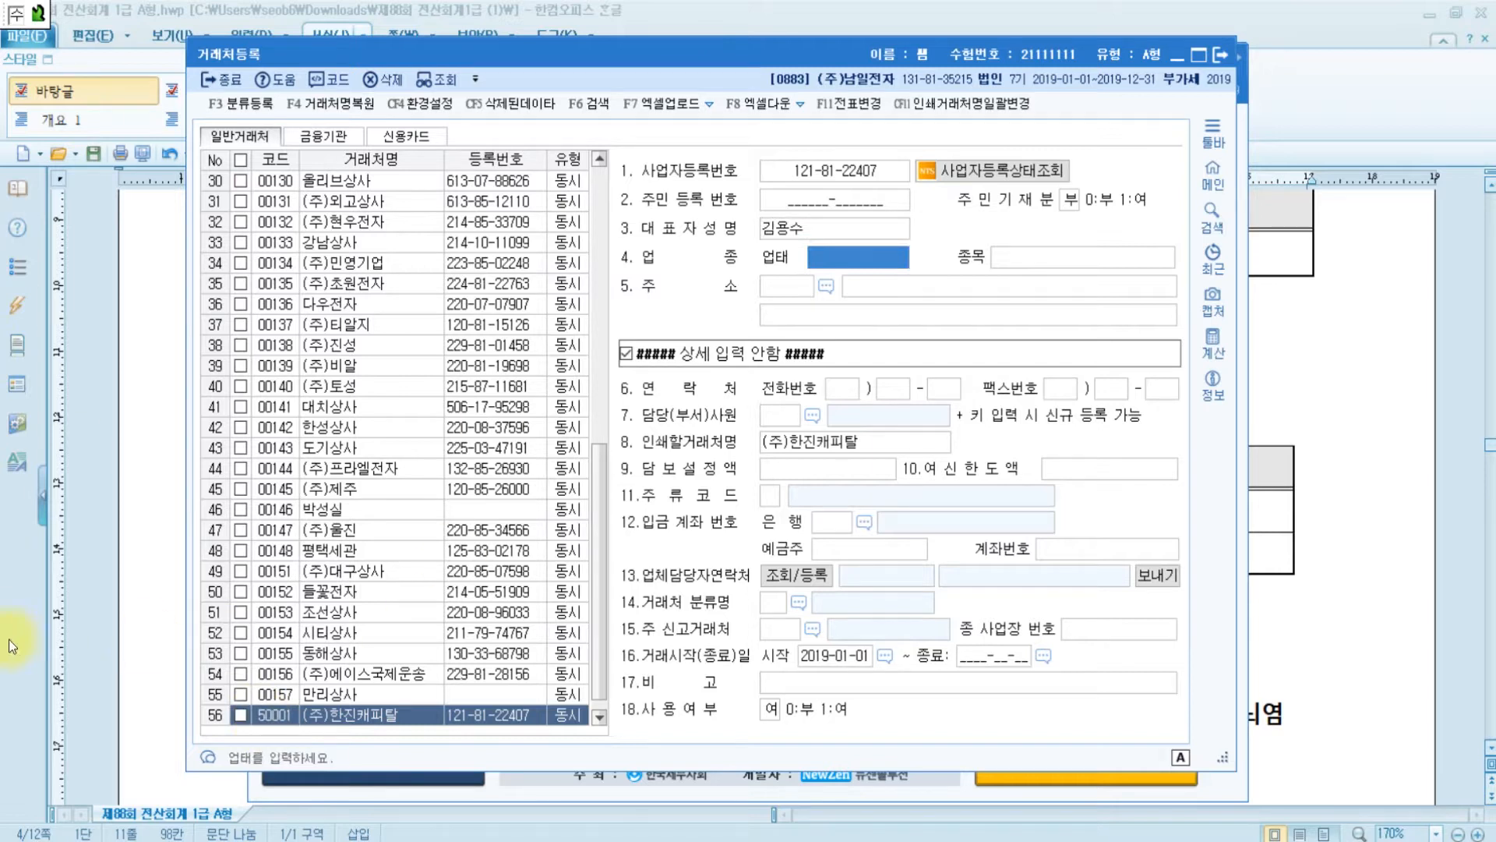
pyautogui.scroll(-1, 386, 634)
pyautogui.click(374, 712)
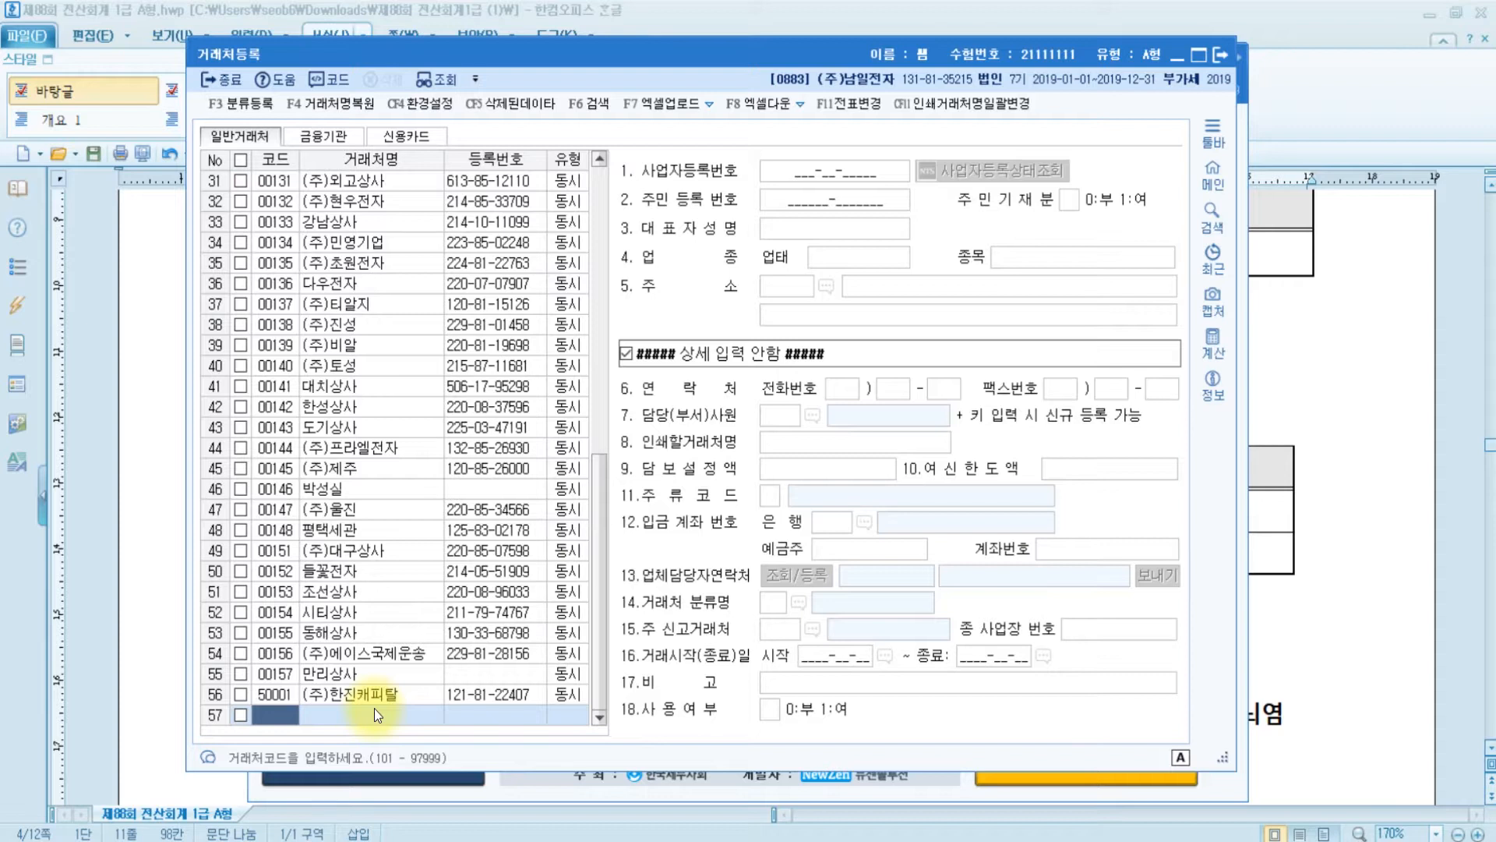
# - Add partner 50002 (주)성우중기 as 동시 with business number and representative, then close the window
pyautogui.write('50002')
pyautogui.press('Return')
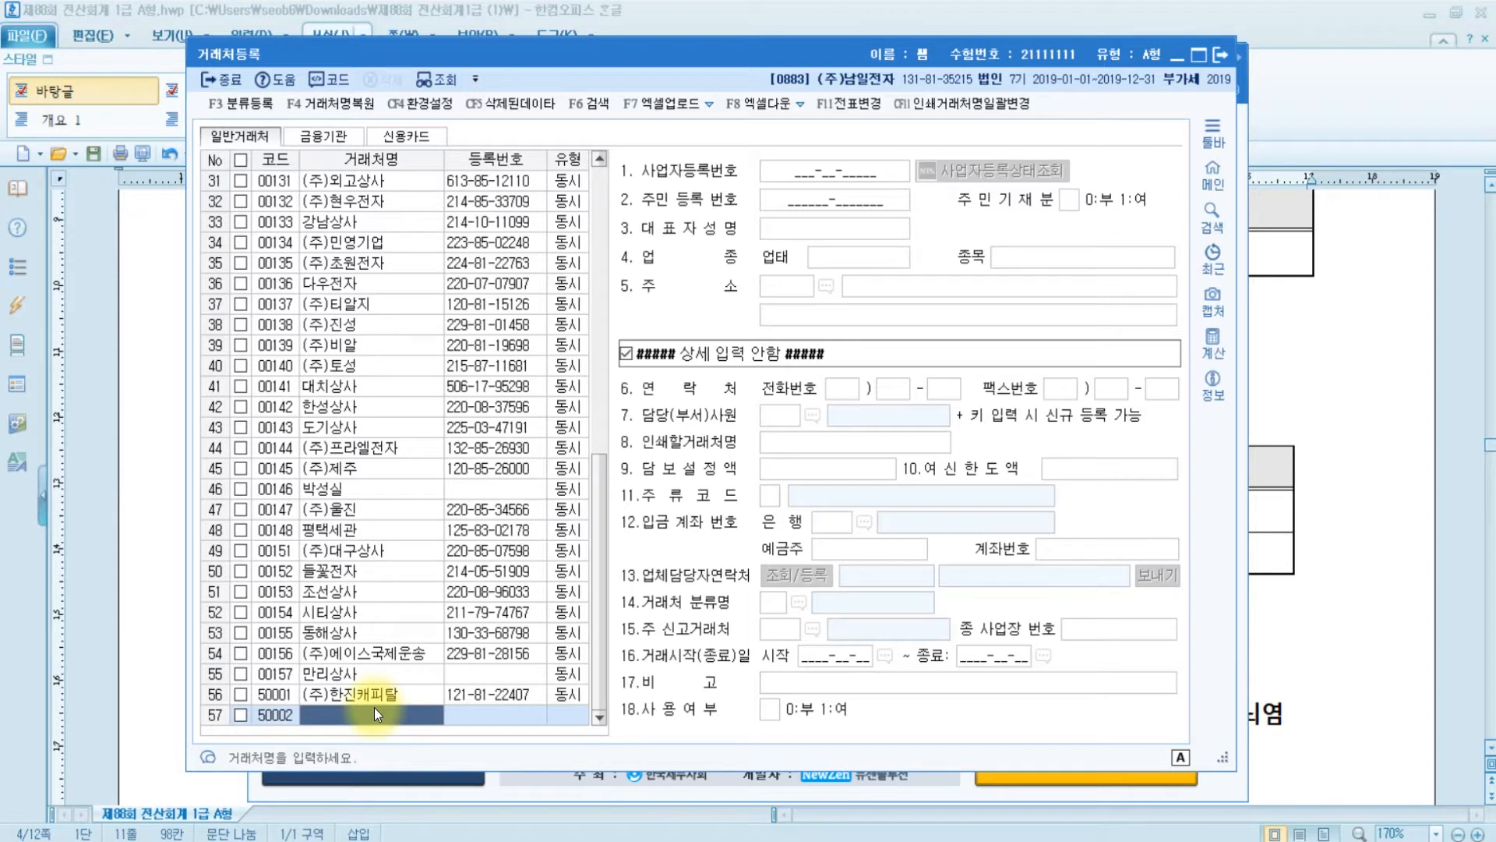
pyautogui.write('(주)ㅅ성')
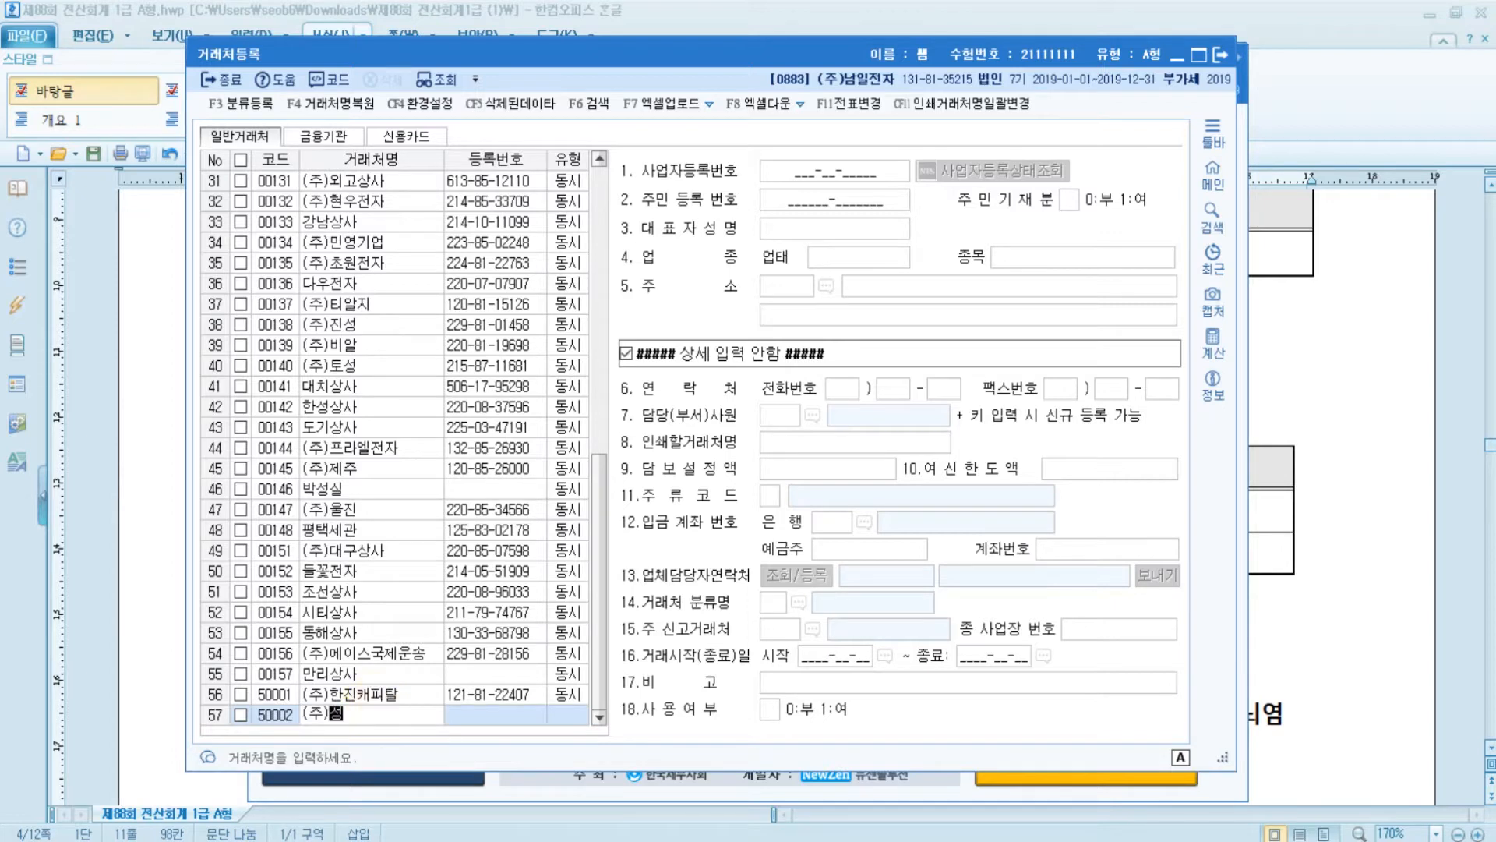
pyautogui.write('우중기')
pyautogui.press('Return')
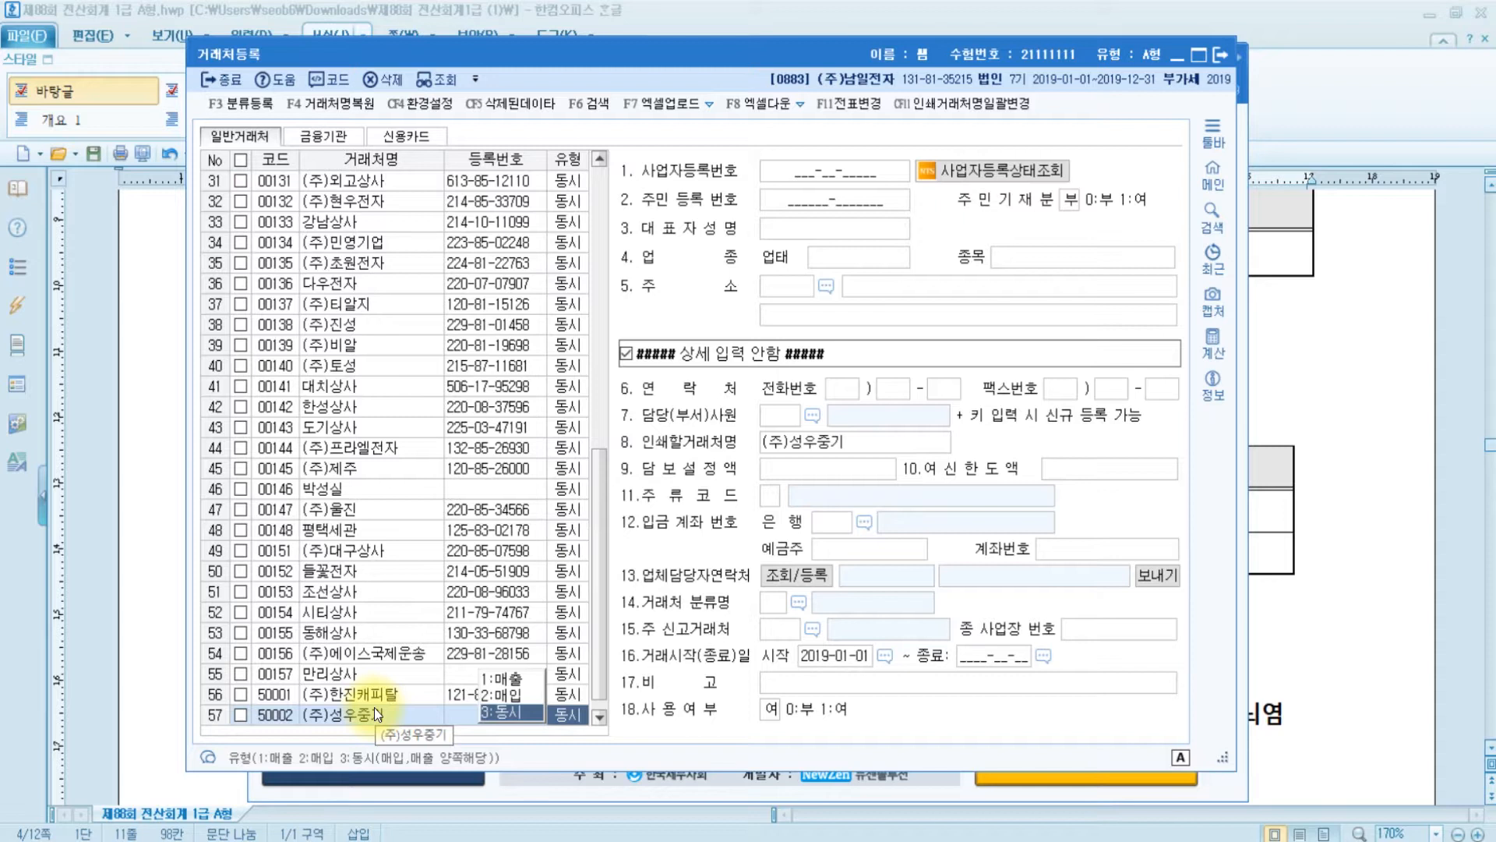
pyautogui.press('Return')
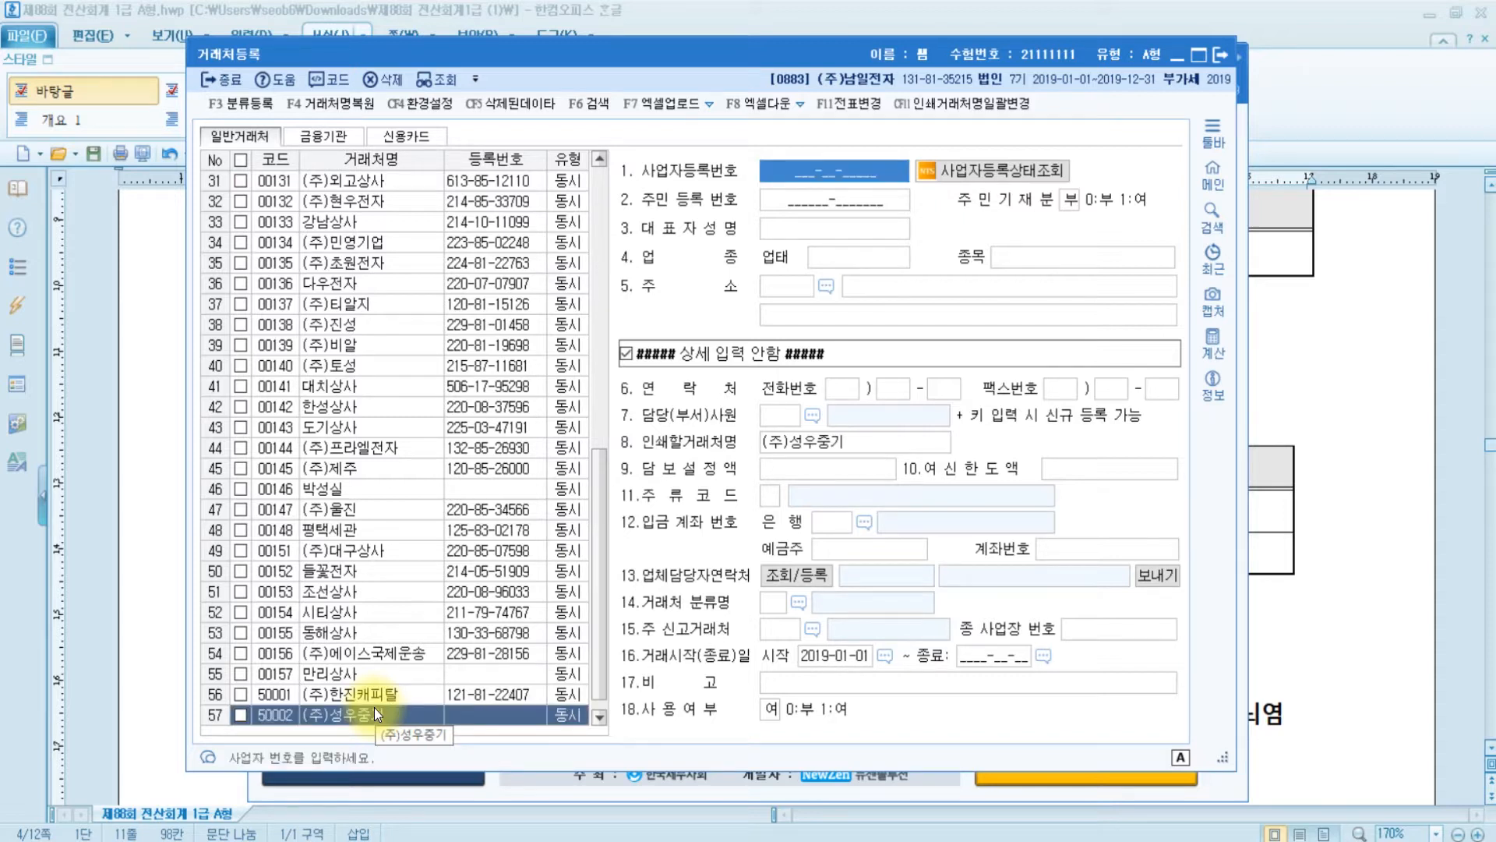
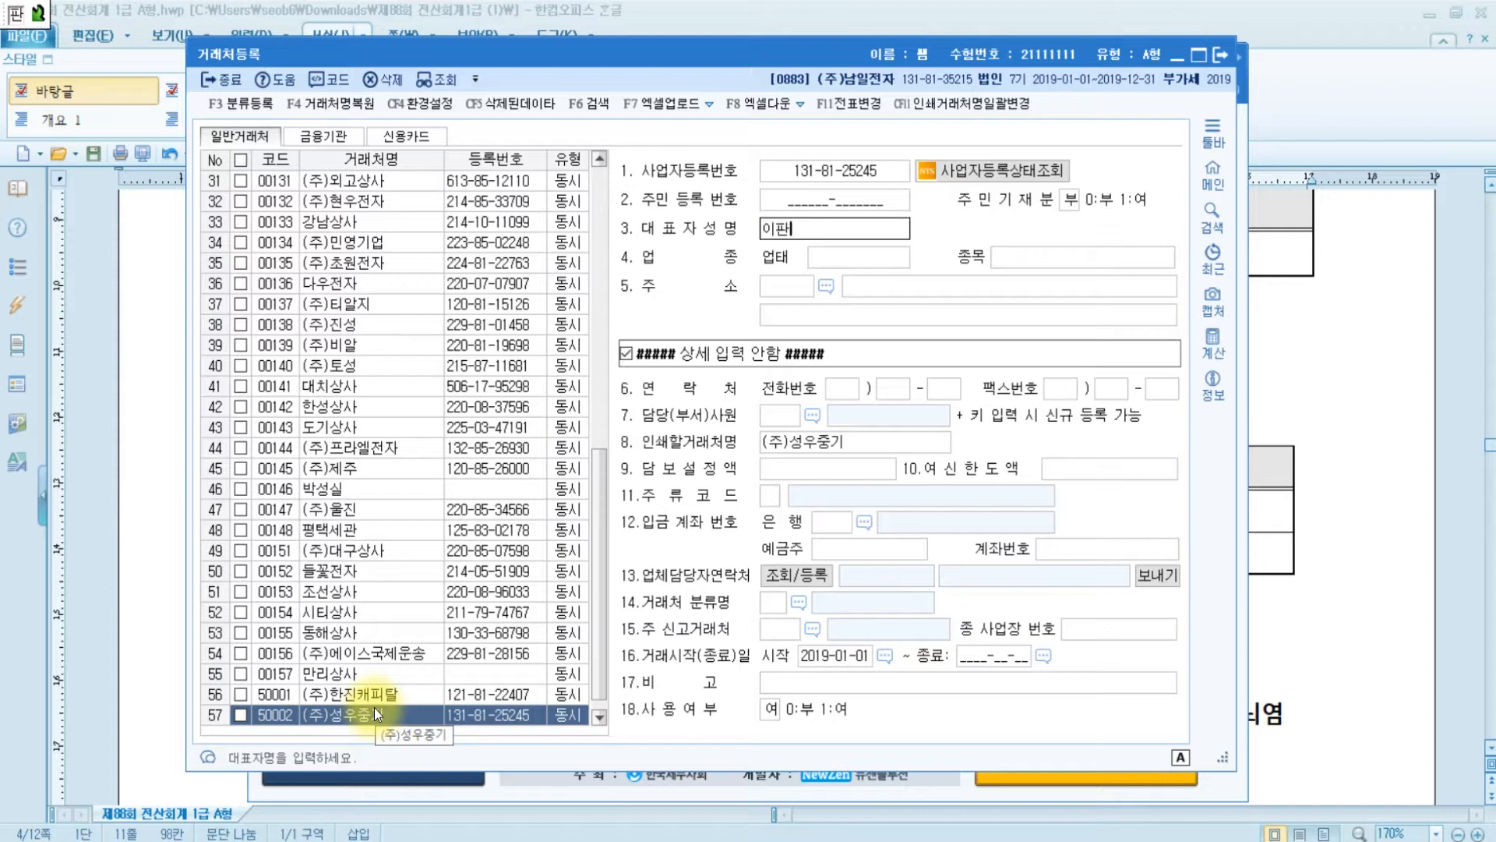
pyautogui.press('Return')
pyautogui.press('Return')
pyautogui.press('Return')
pyautogui.press('Return')
pyautogui.press('Return')
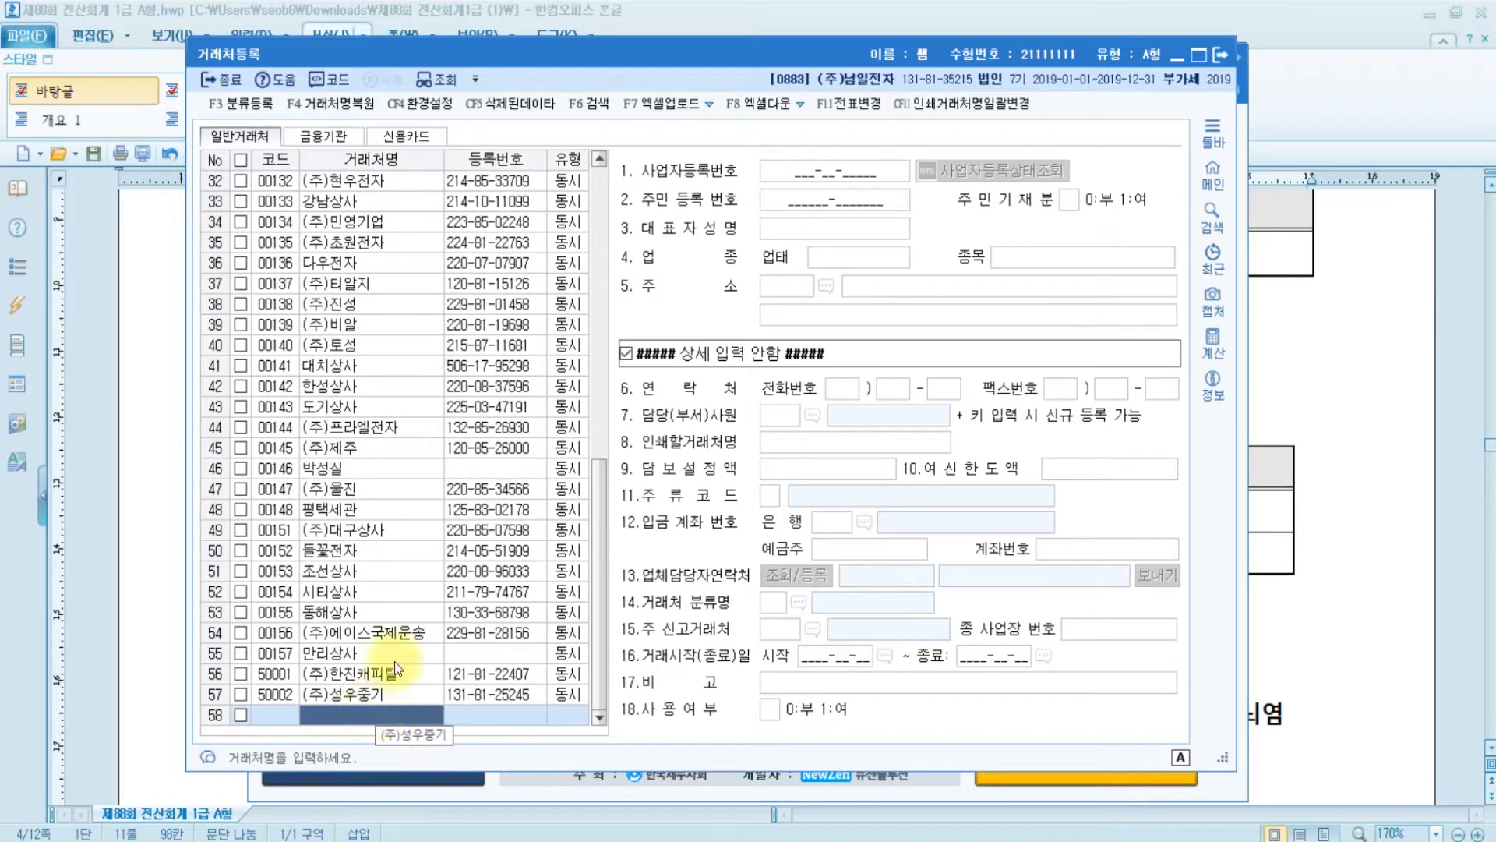
pyautogui.press('Escape')
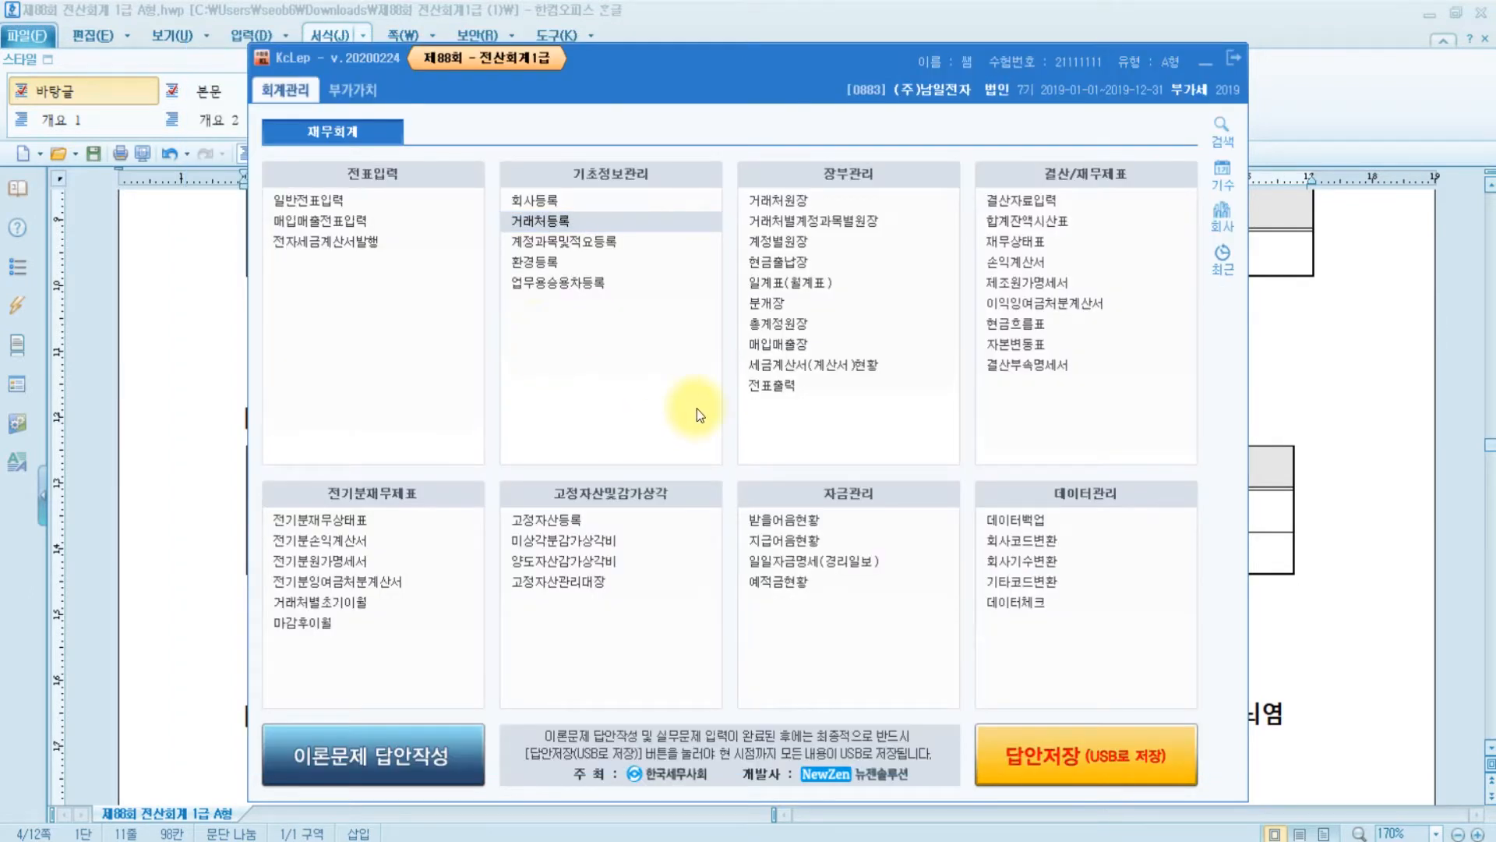
pyautogui.click(1300, 521)
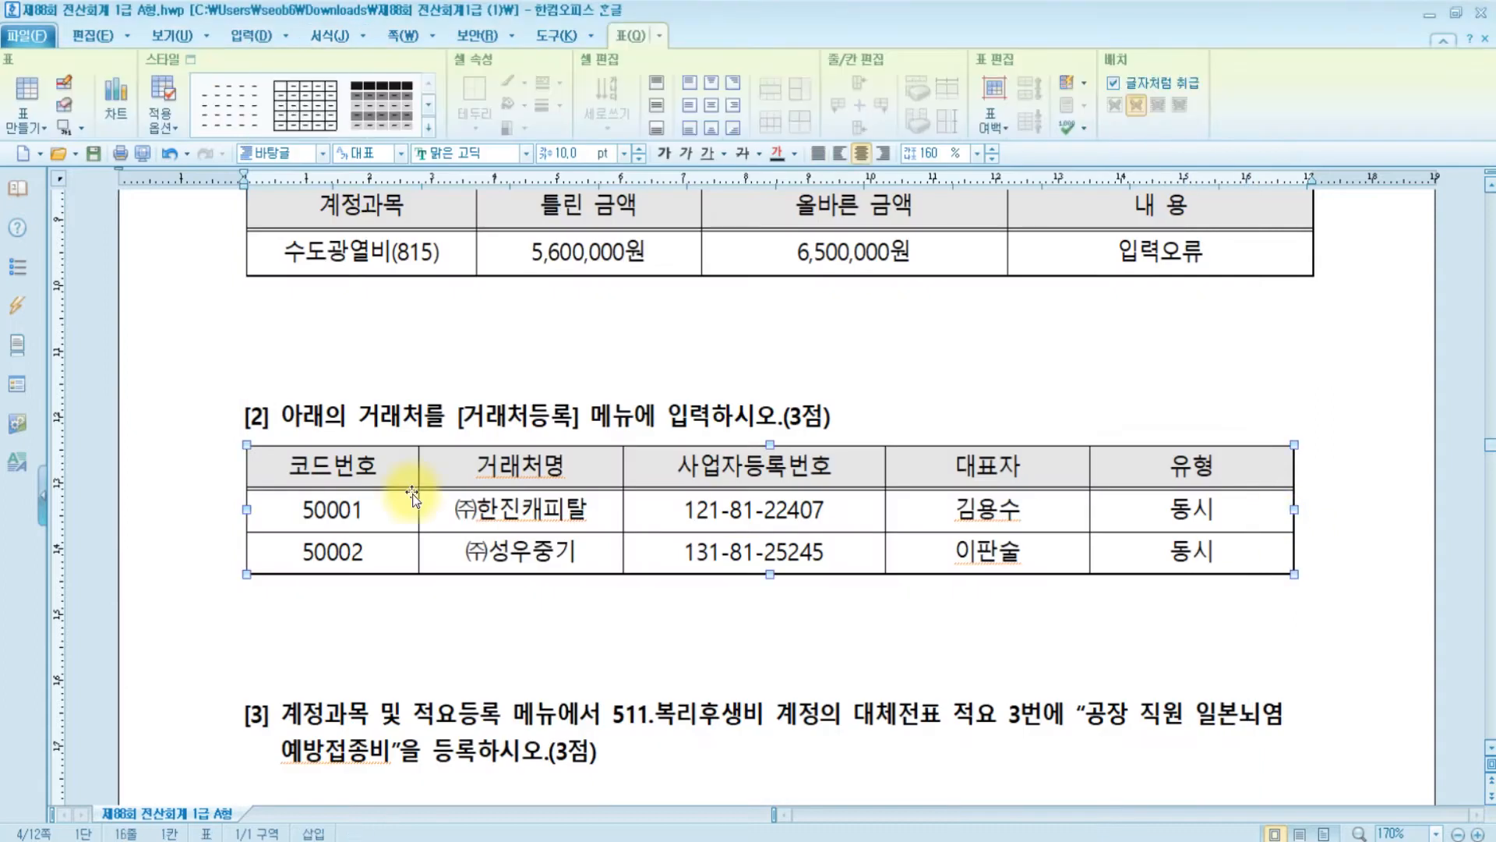
pyautogui.scroll(-3, 413, 496)
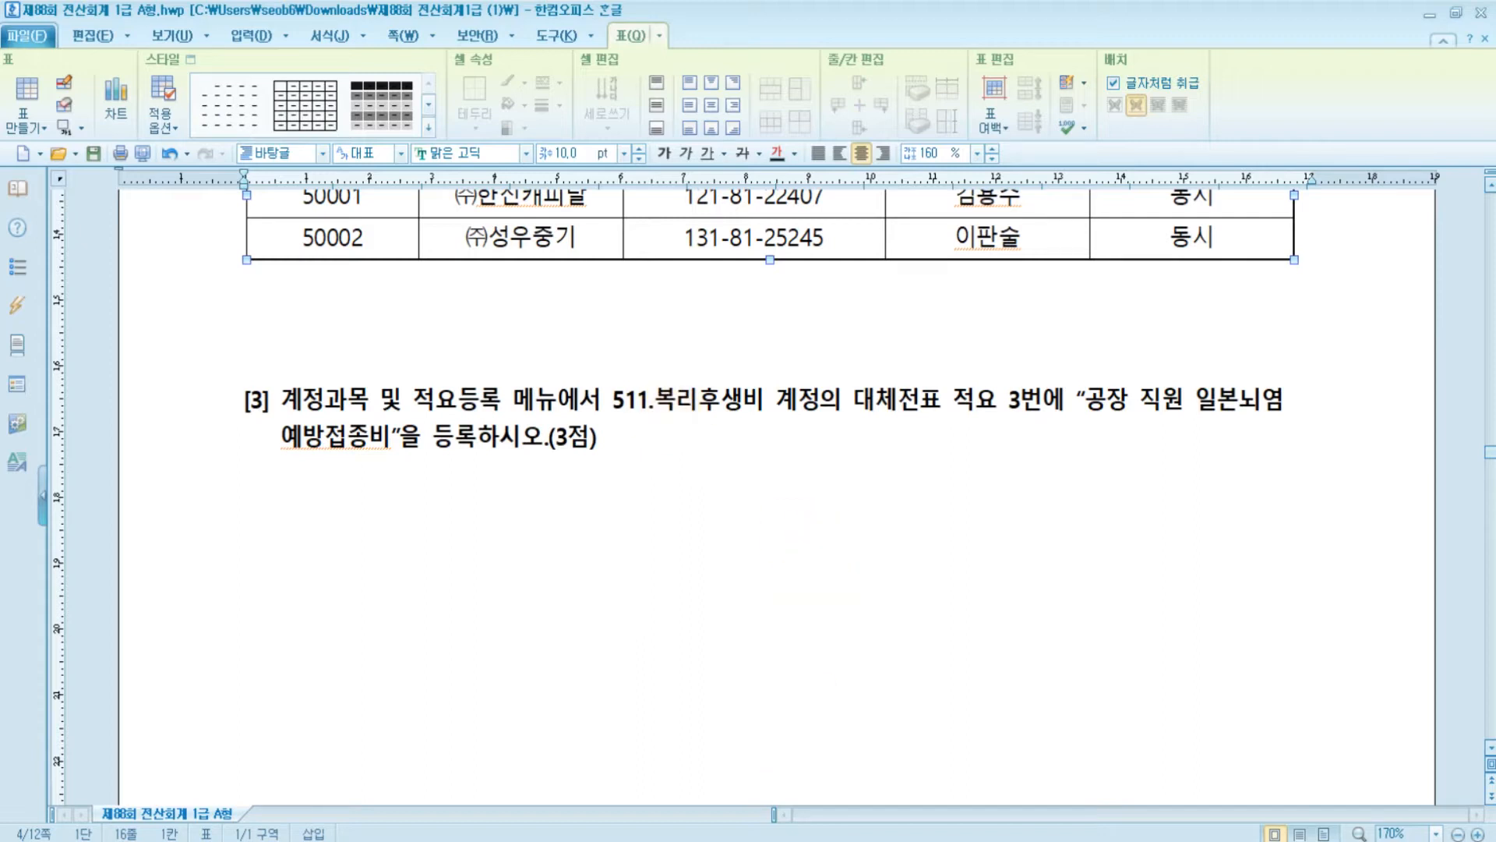
pyautogui.click(645, 841)
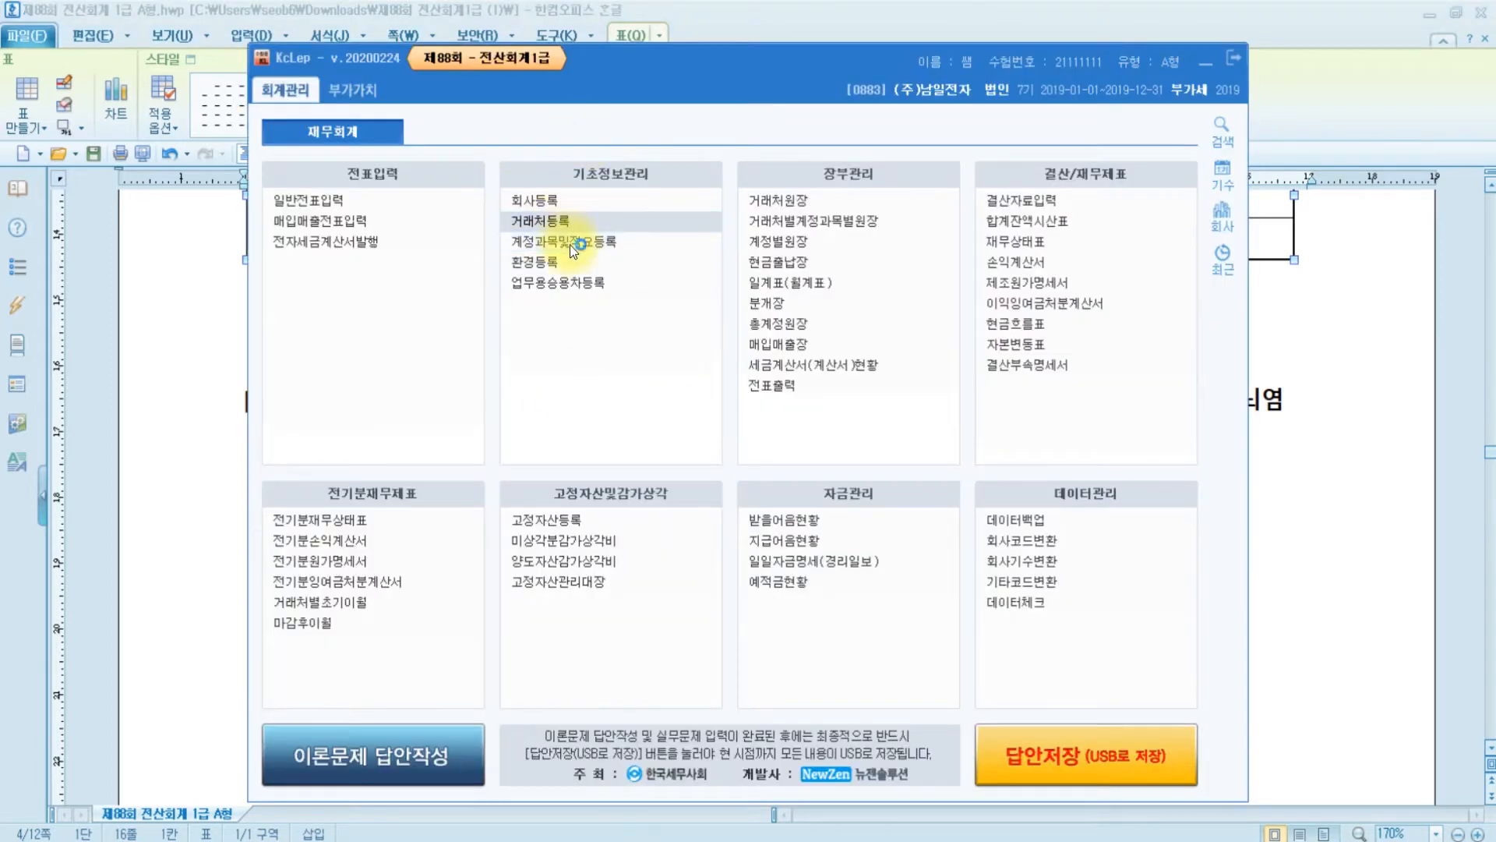
# - Bring up account 511 복리후생비 in the account and memo registration screen
pyautogui.click(569, 244)
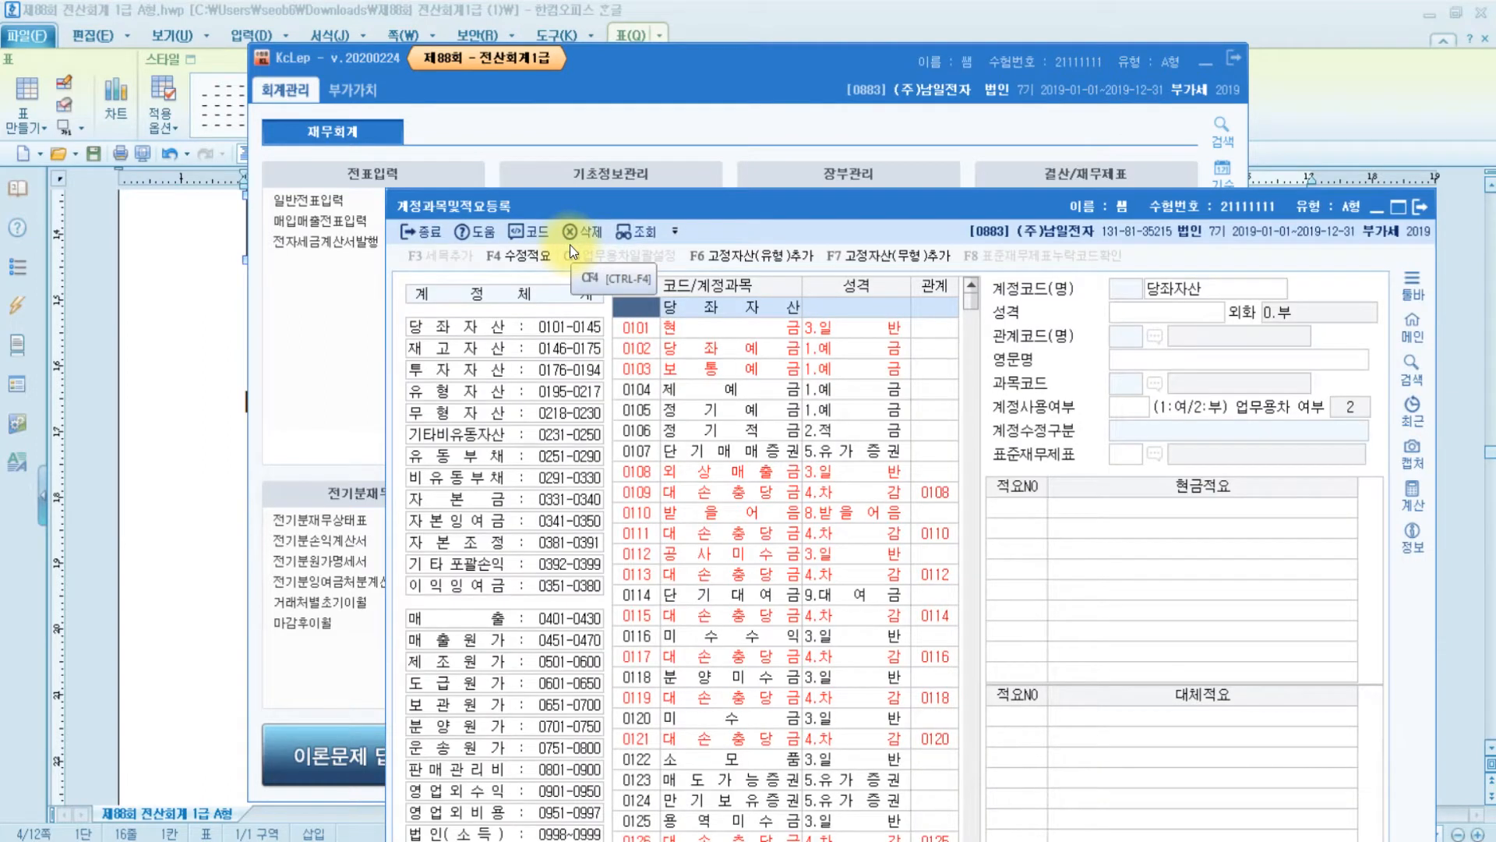
pyautogui.write('511')
pyautogui.scroll(-5, 862, 535)
pyautogui.moveTo(807, 211); pyautogui.dragTo(652, 32)
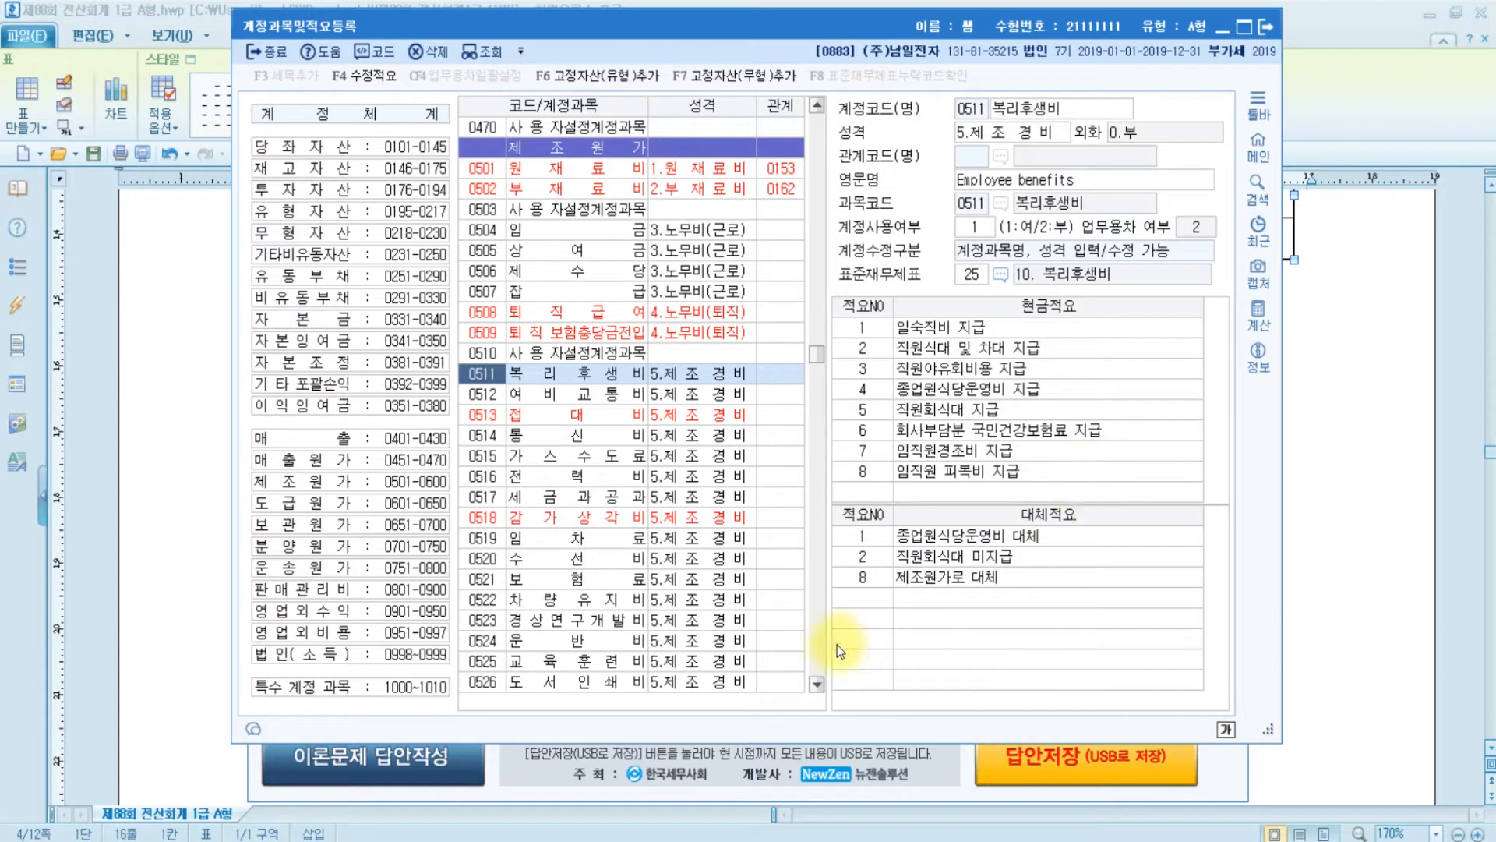
# - Add transfer memo 3 '공장 직원 일본뇌염예방접종비' to 복리후생비 and close the window
pyautogui.click(859, 597)
pyautogui.write('3')
pyautogui.press('Return')
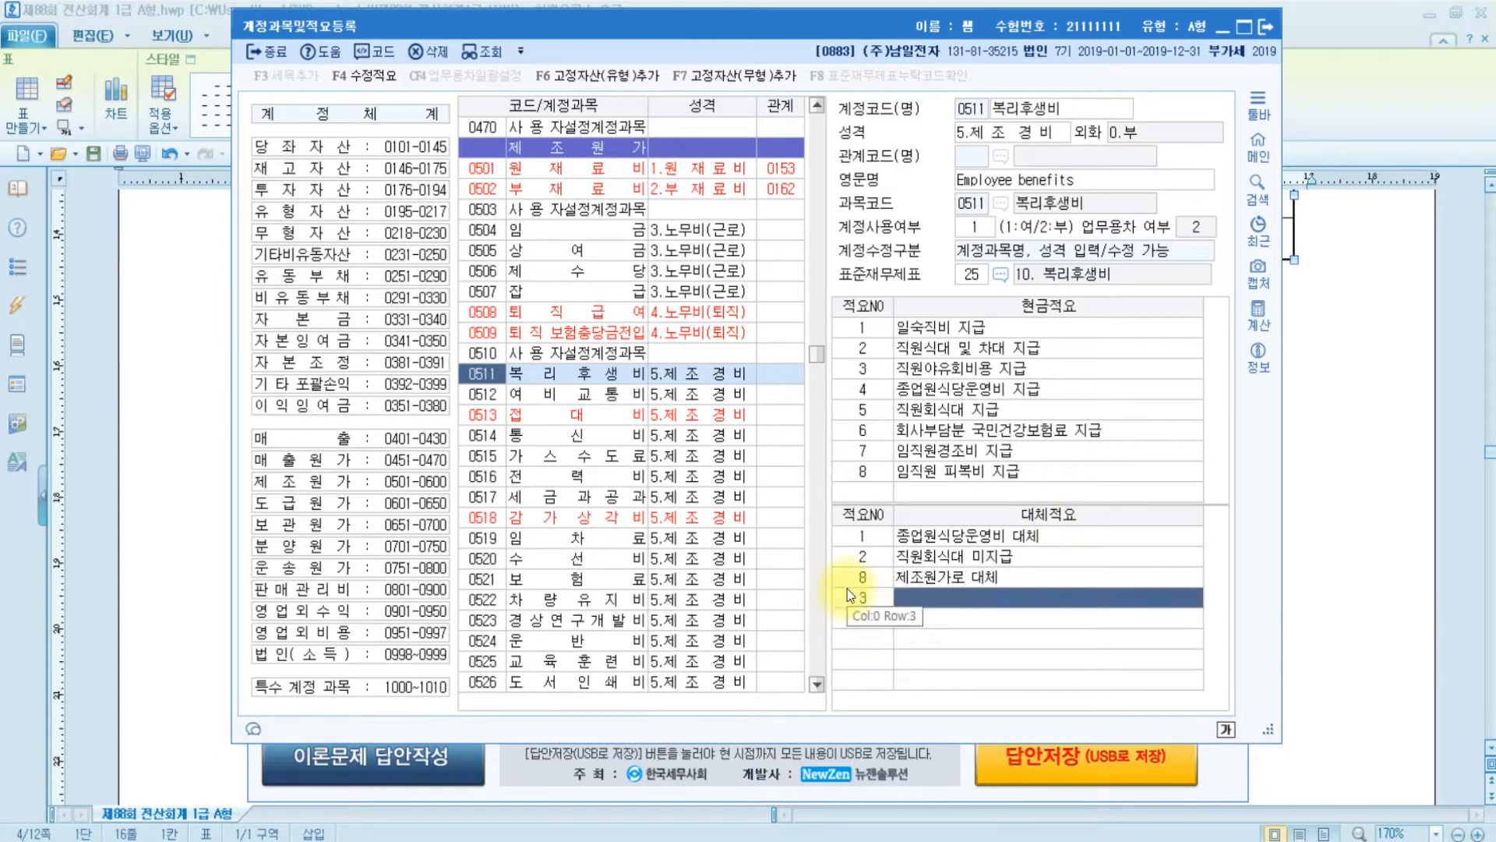
pyautogui.write('공장 직원')
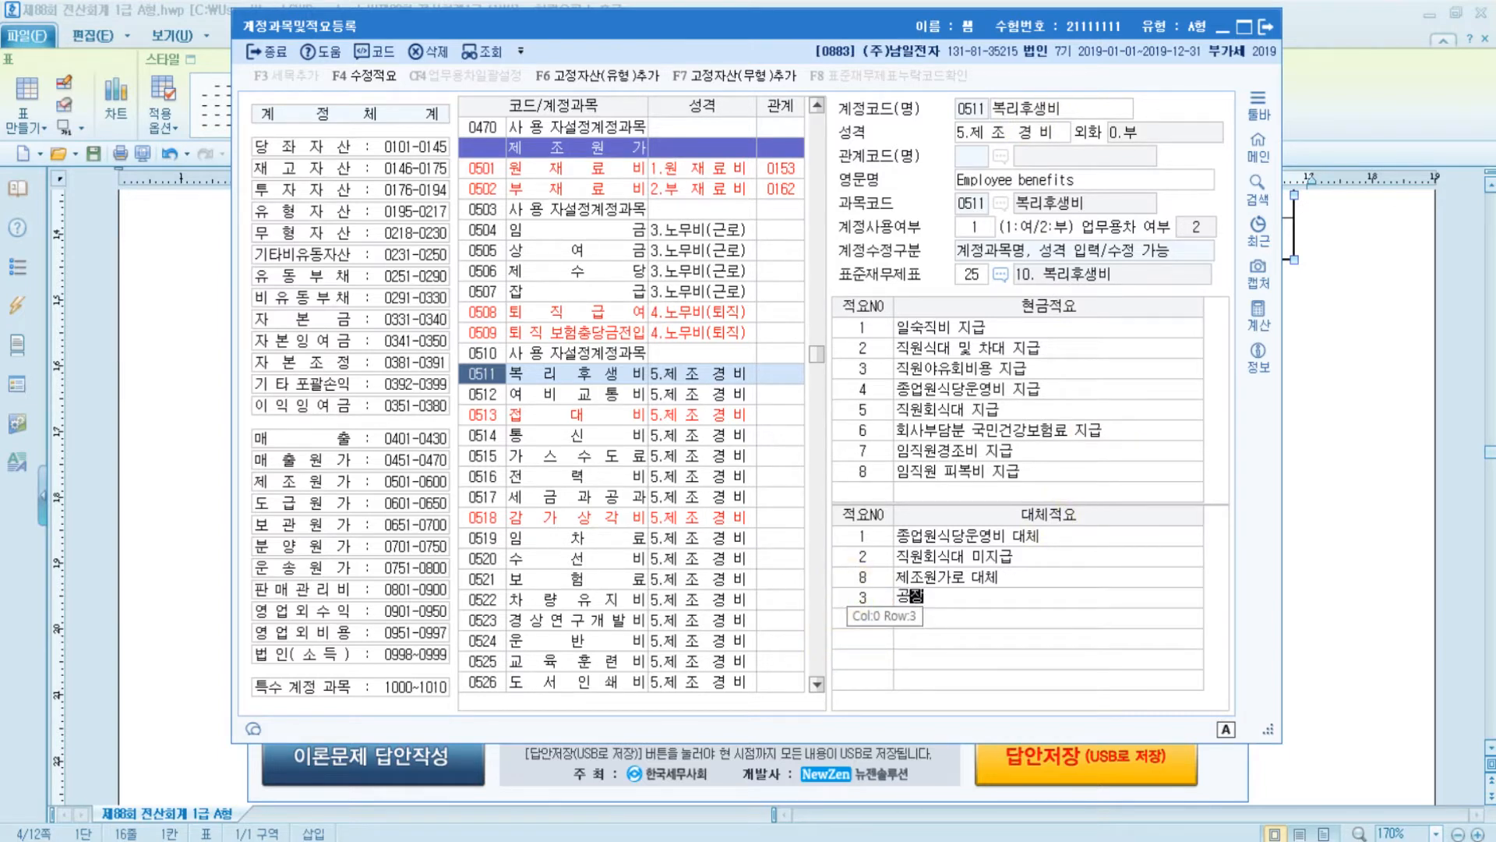
pyautogui.write('본뇌염')
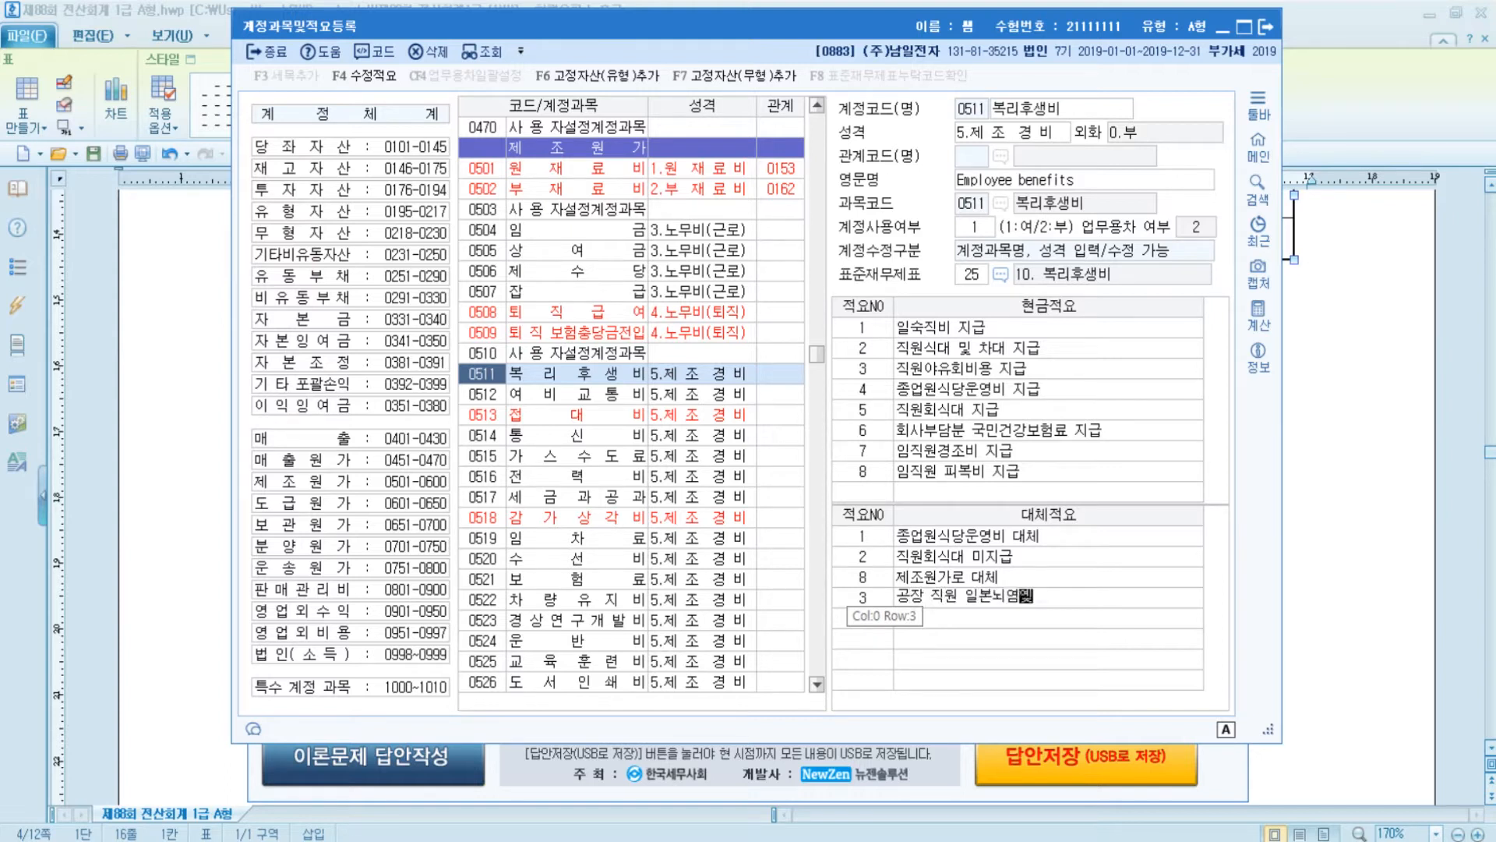
pyautogui.write('예방접종비')
pyautogui.click(847, 596)
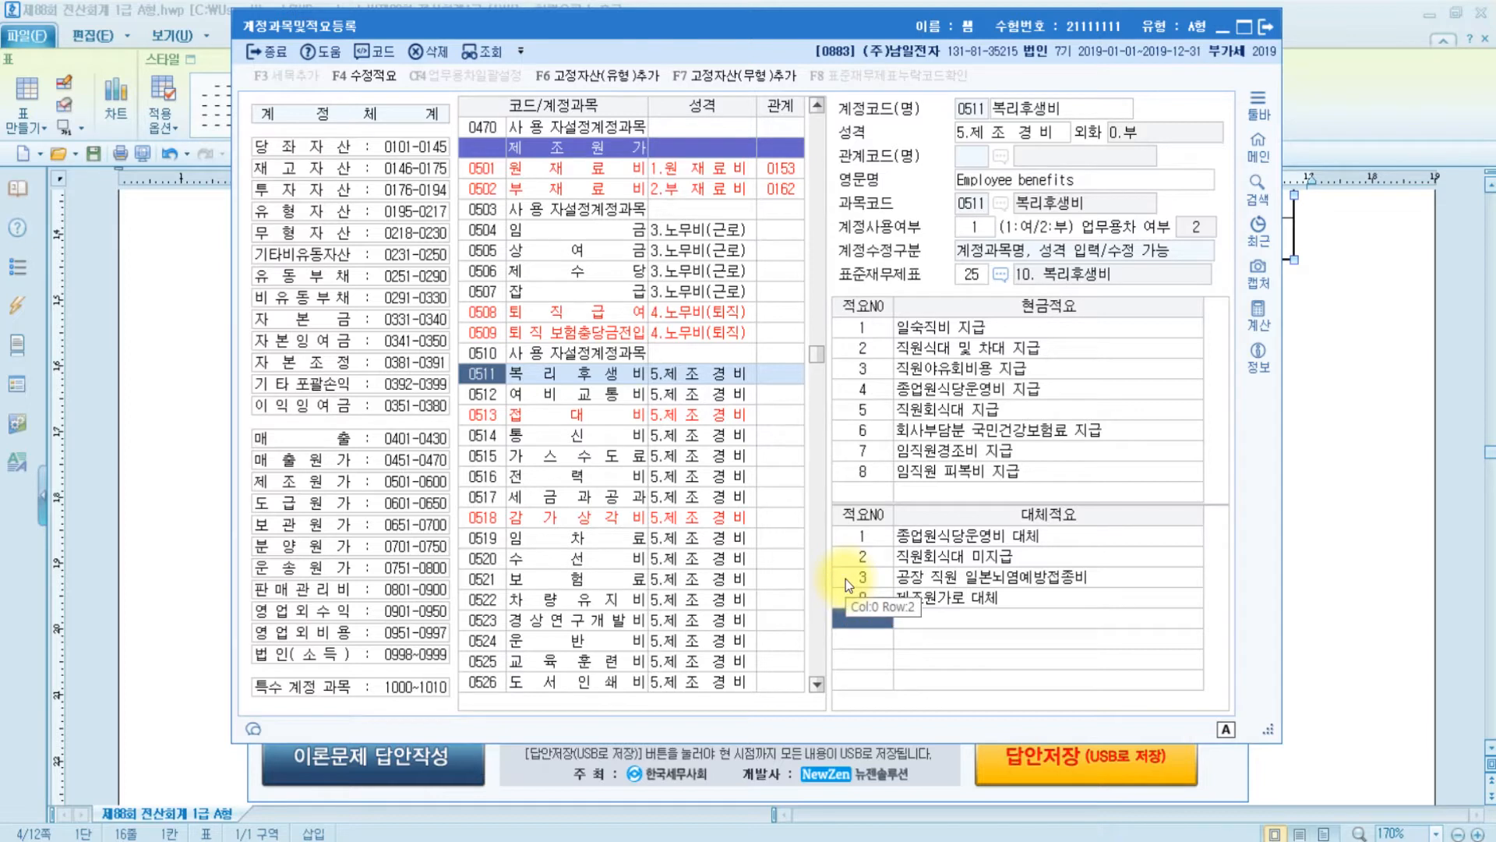
pyautogui.click(1266, 29)
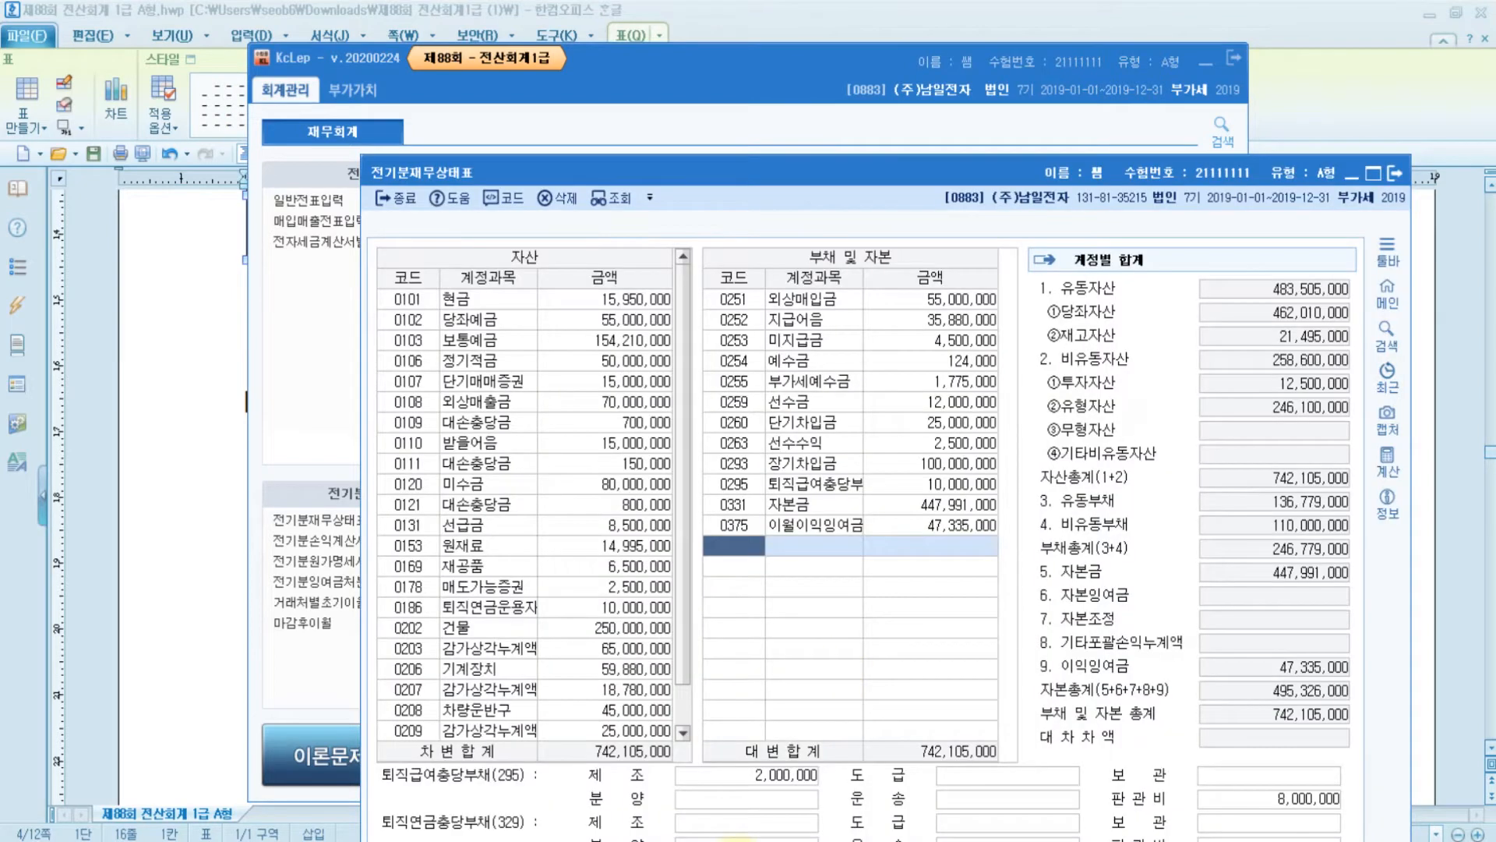
pyautogui.press('Escape')
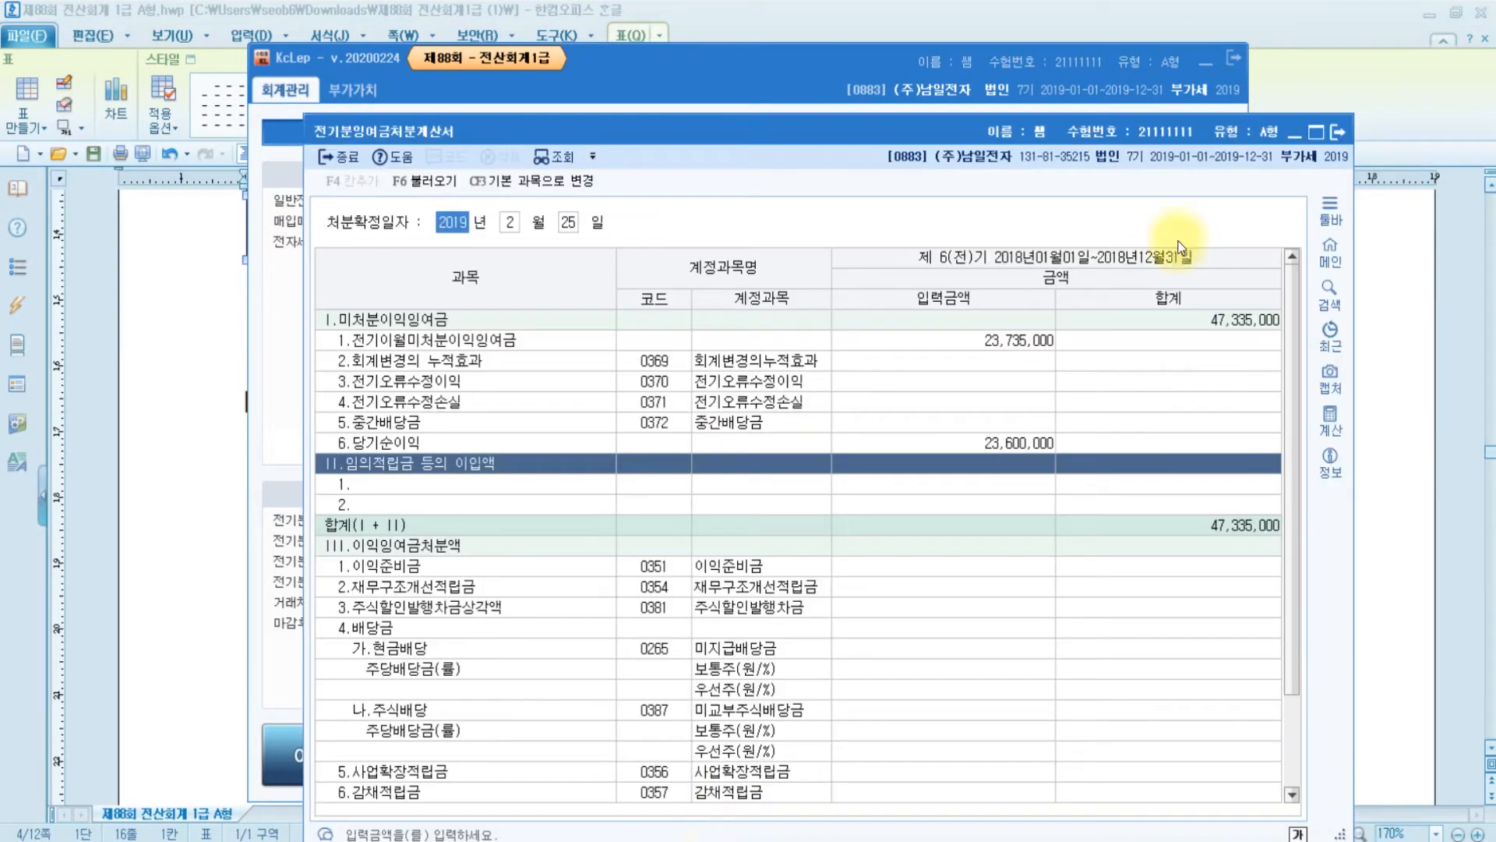
# - Close the surplus statement and bring up 문제2 in the exam document
pyautogui.click(1335, 129)
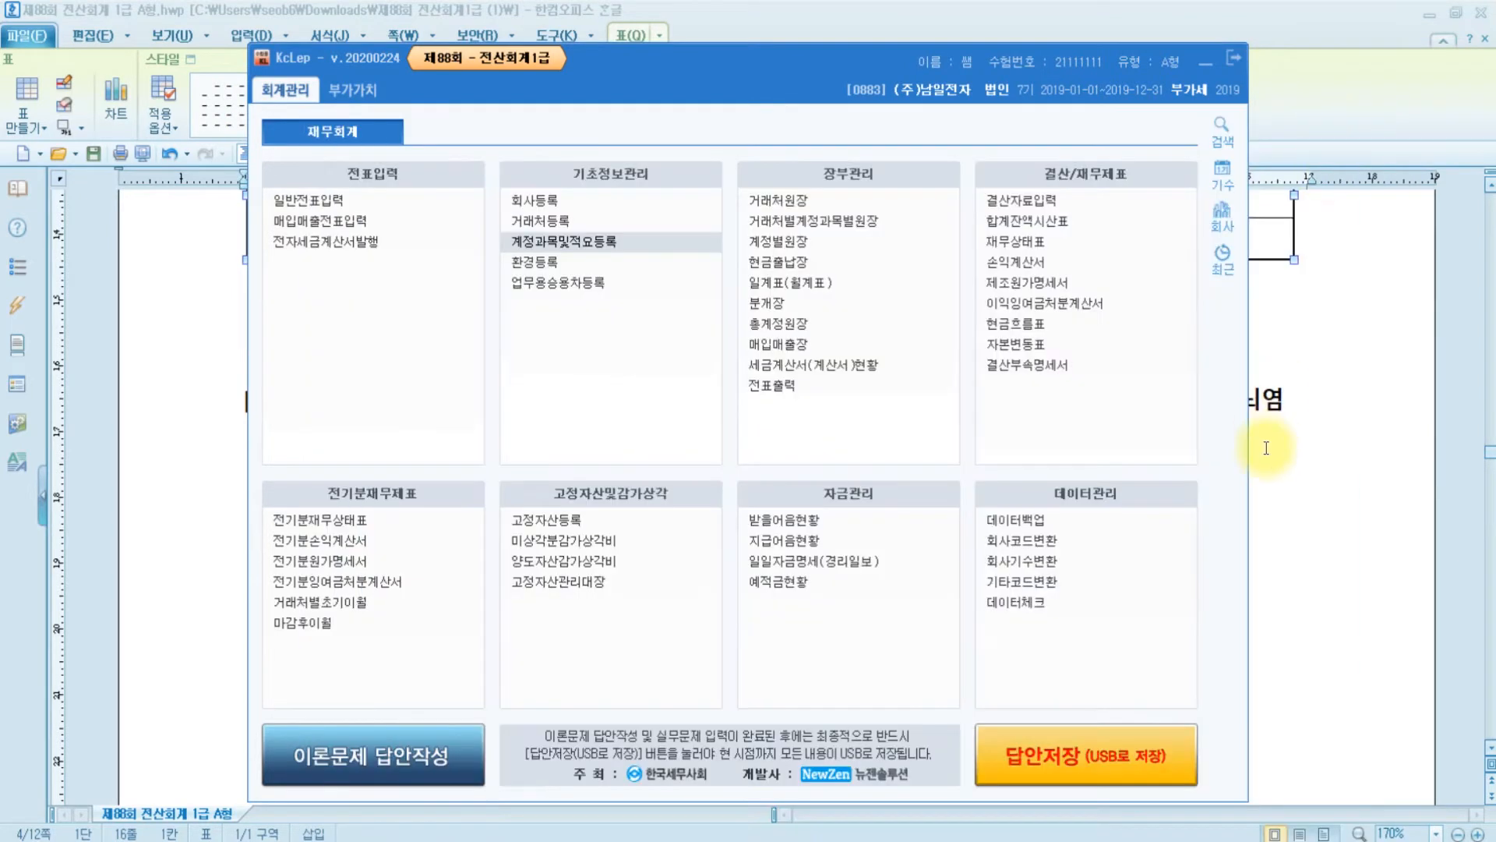
pyautogui.click(1269, 450)
pyautogui.scroll(-15, 806, 502)
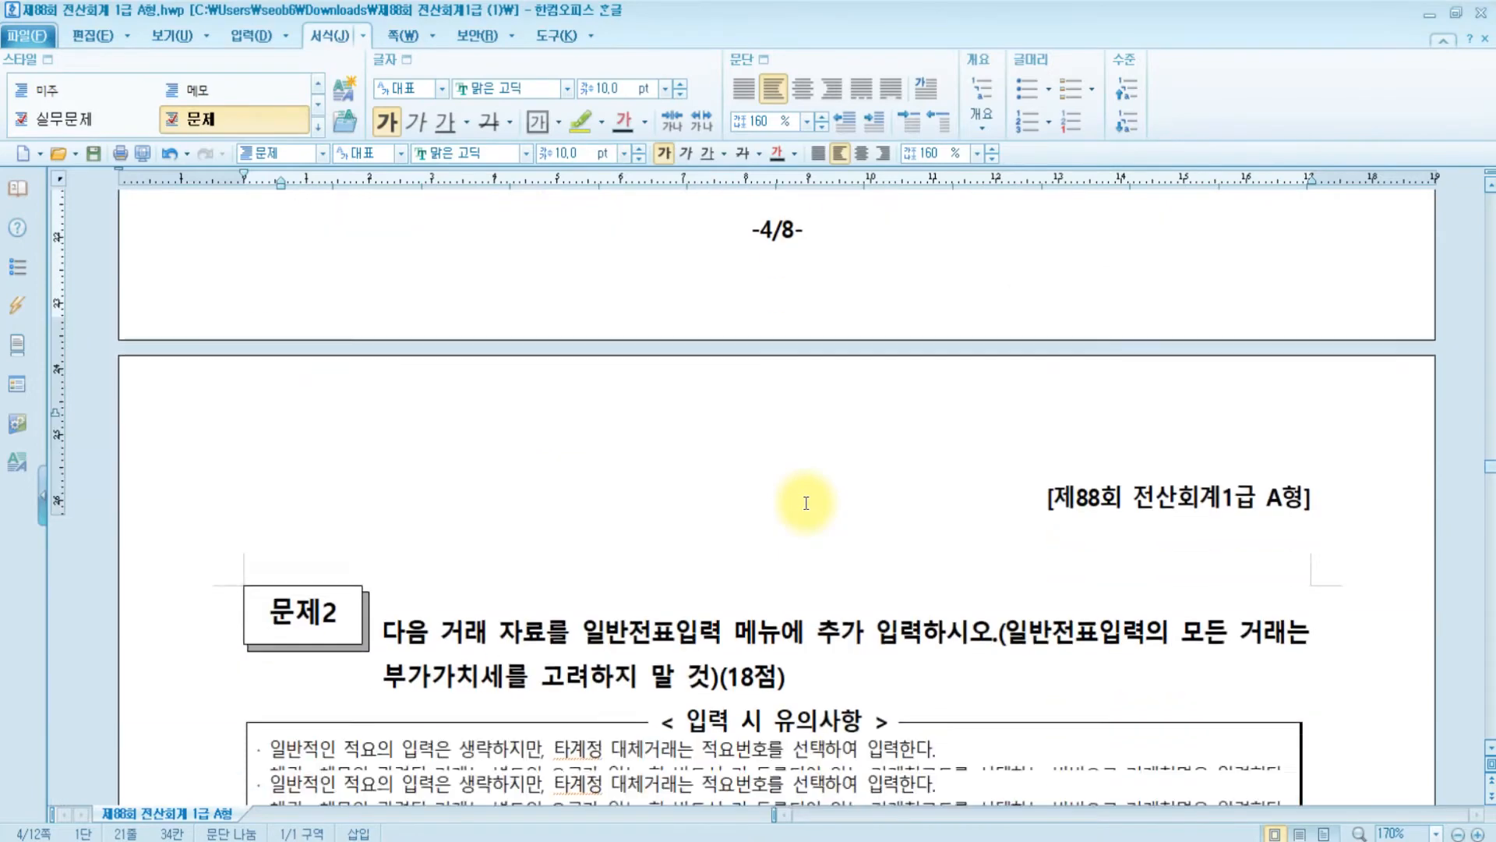
pyautogui.click(593, 606)
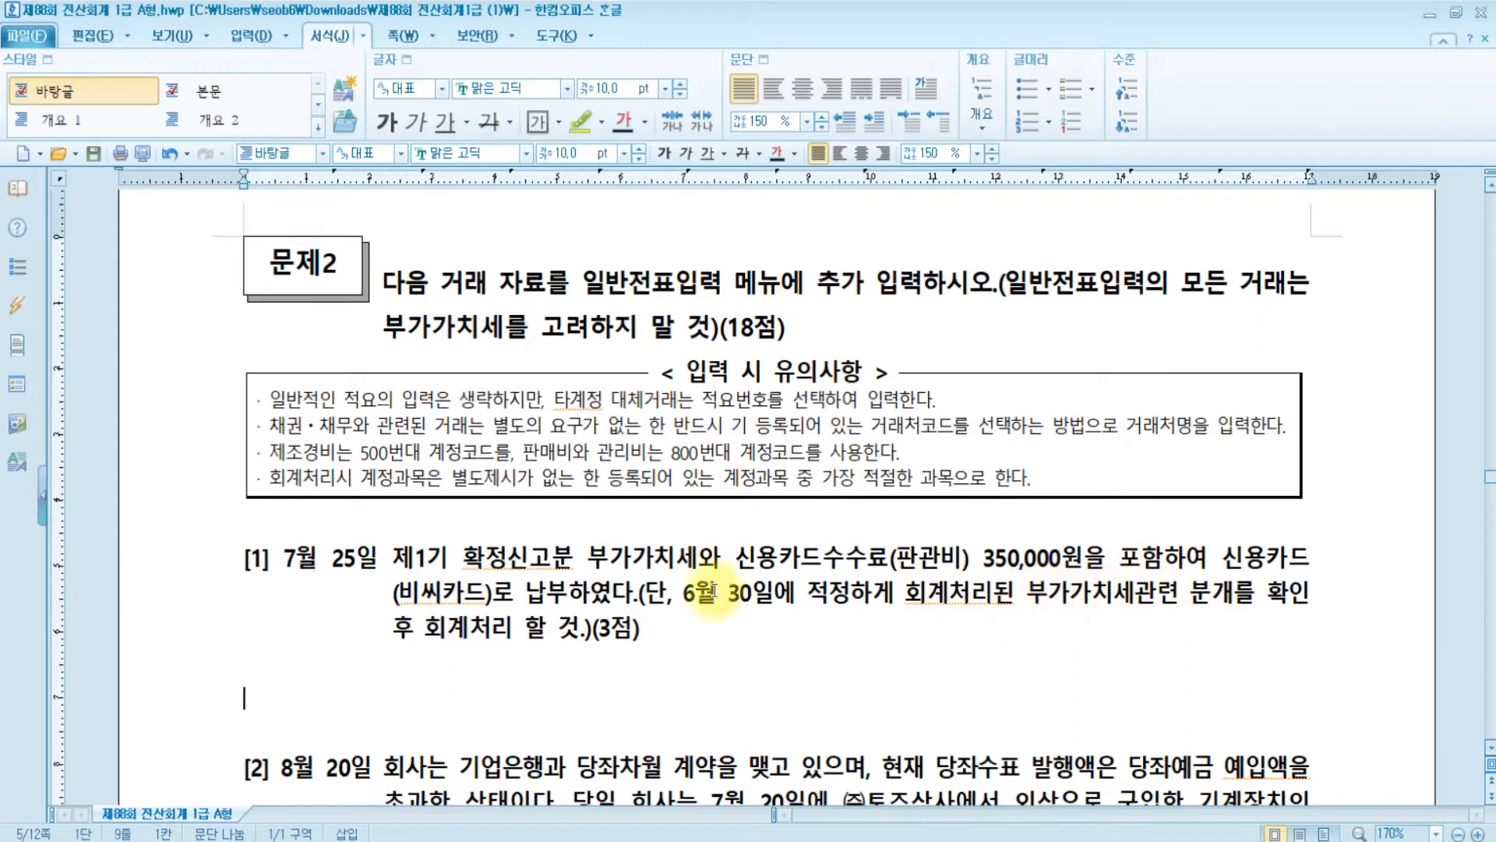
# - Highlight '6월 30일에' in item [1] in yellow and open general journal entry
pyautogui.moveTo(685, 594); pyautogui.dragTo(793, 594)
pyautogui.click(572, 121)
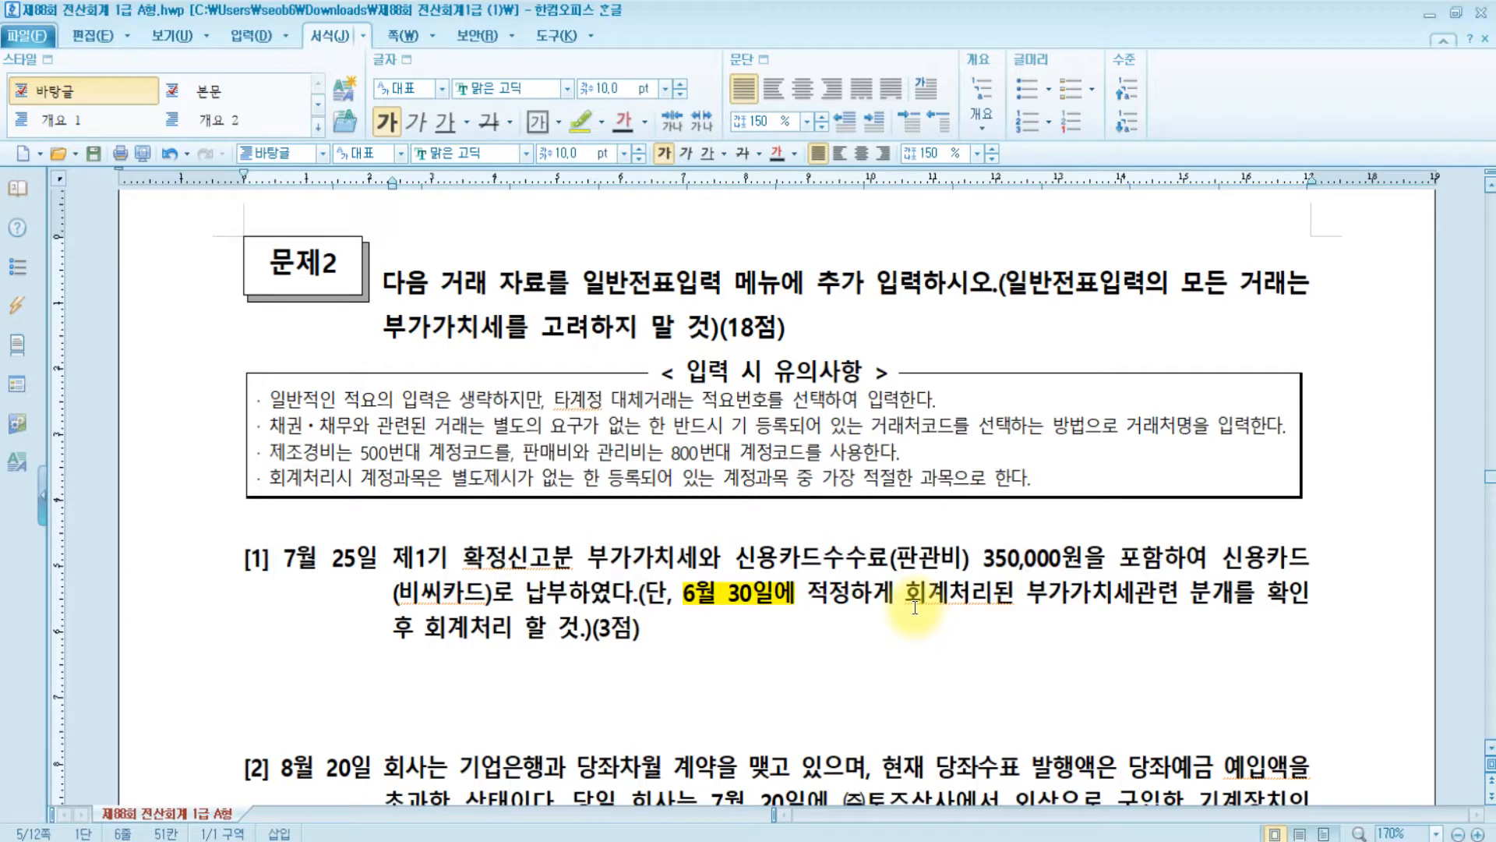
pyautogui.click(680, 839)
# - Load the June 30 vouchers and inspect voucher 8's VAT offset lines, then view the Paint notes
pyautogui.click(322, 208)
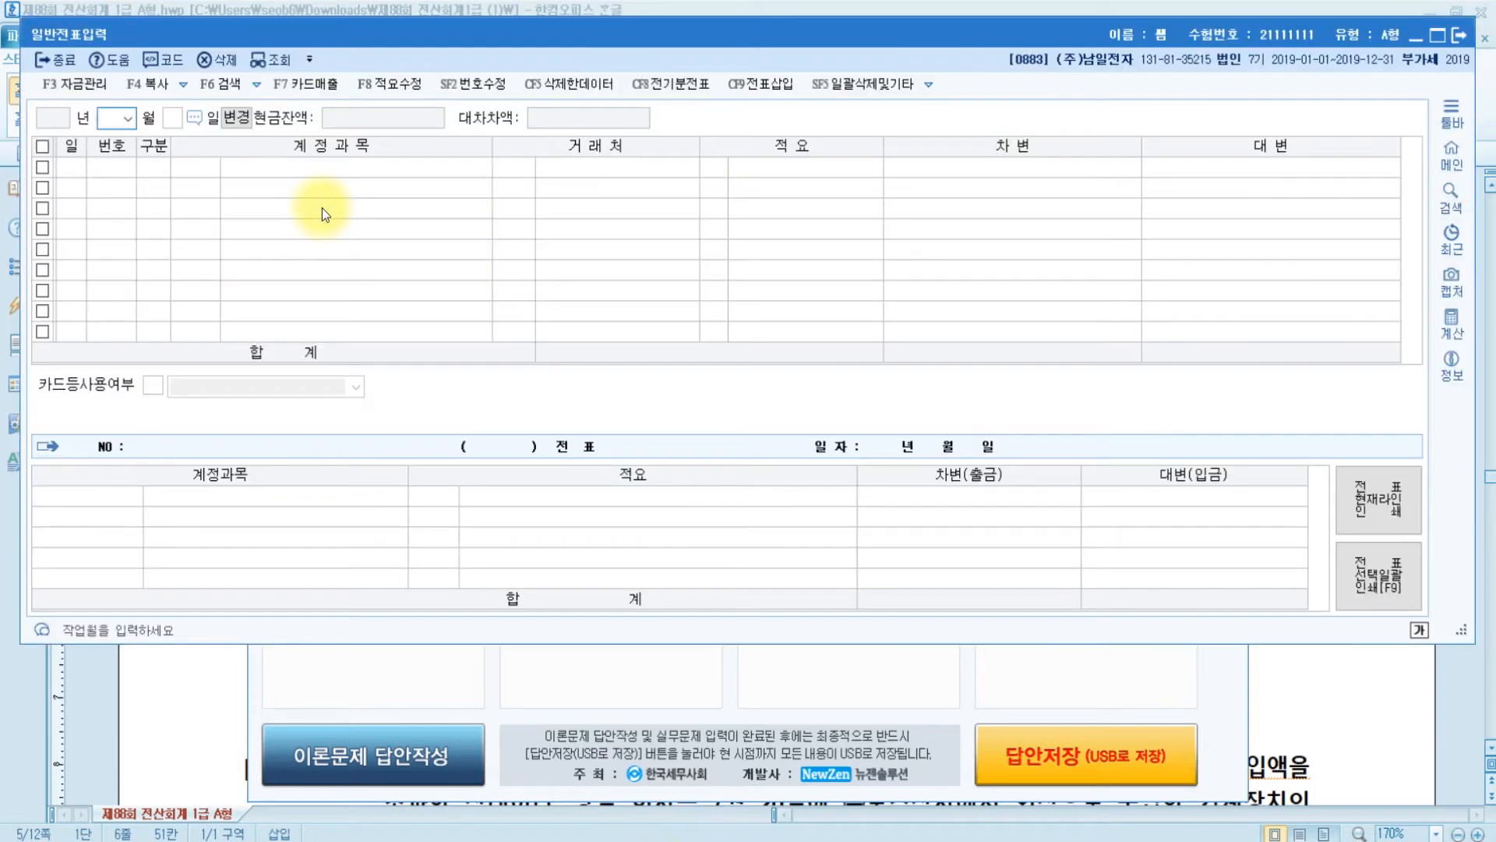
pyautogui.write('06')
pyautogui.press('Return')
pyautogui.write('3')
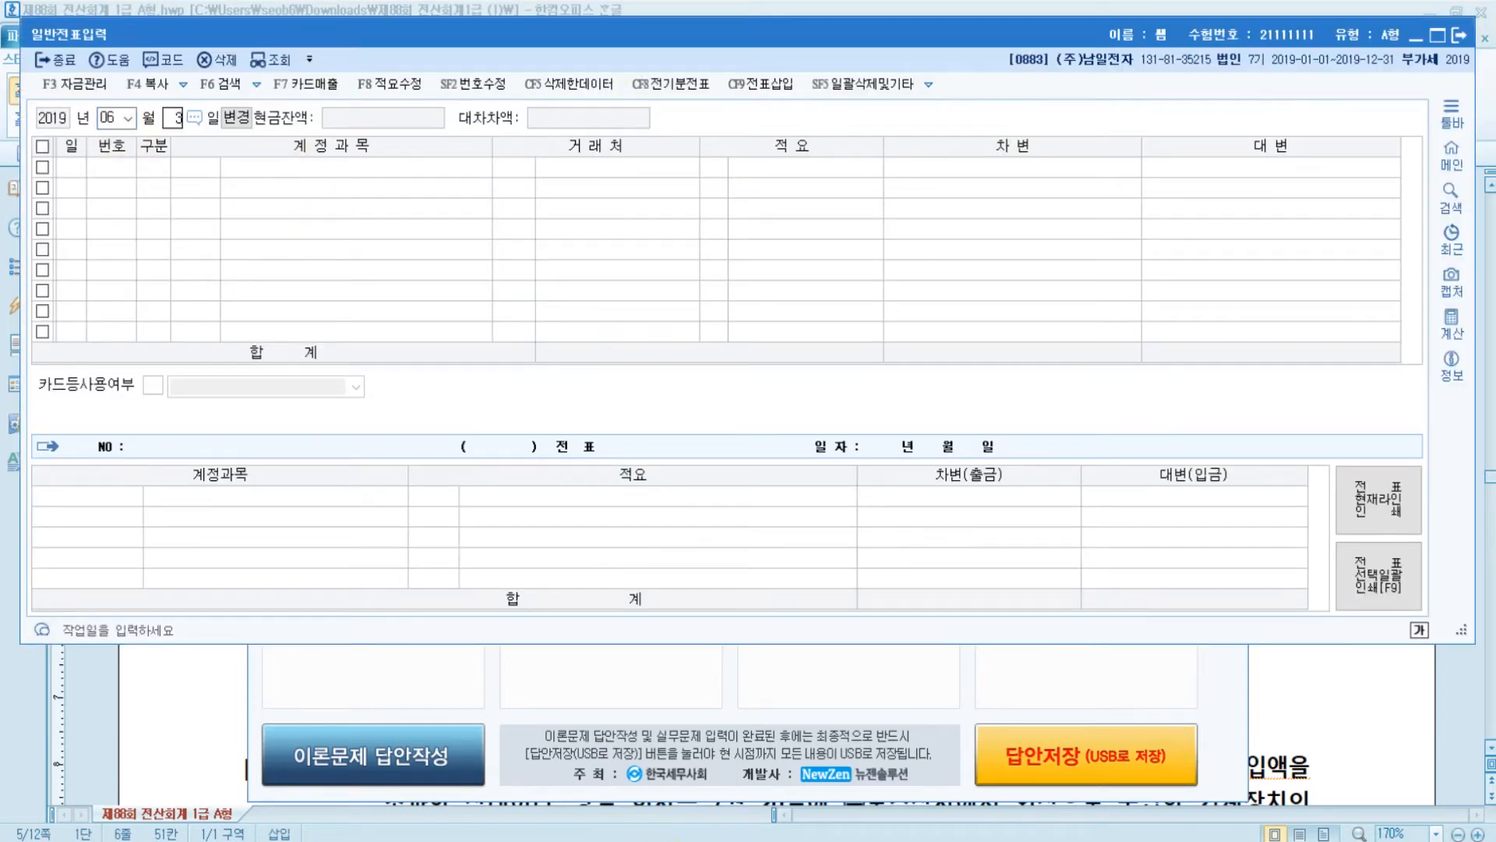
pyautogui.write('0')
pyautogui.press('Return')
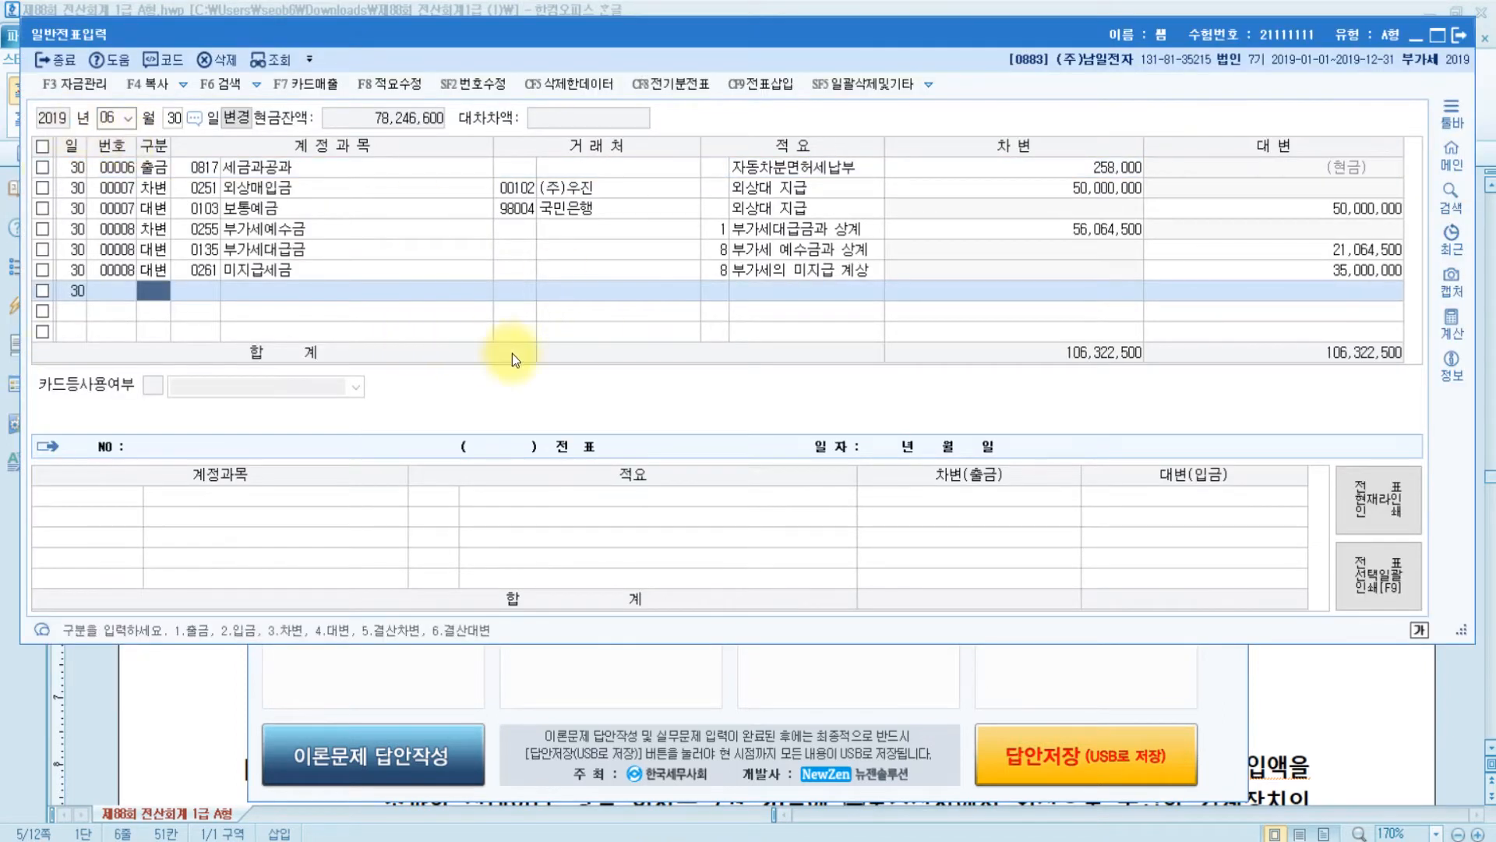
pyautogui.click(140, 229)
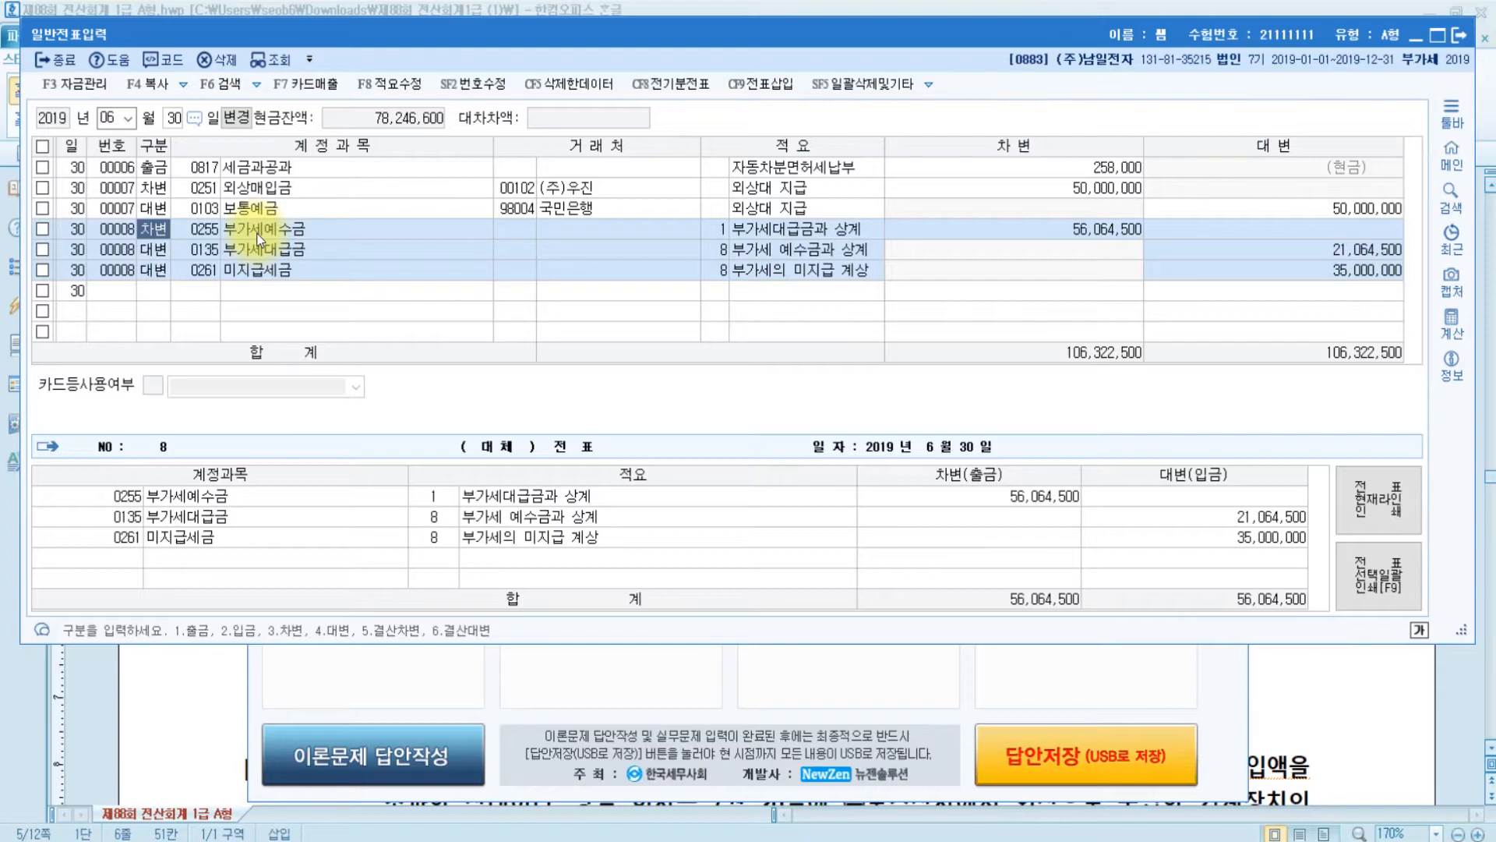
pyautogui.hotkey('alt', 'Tab')
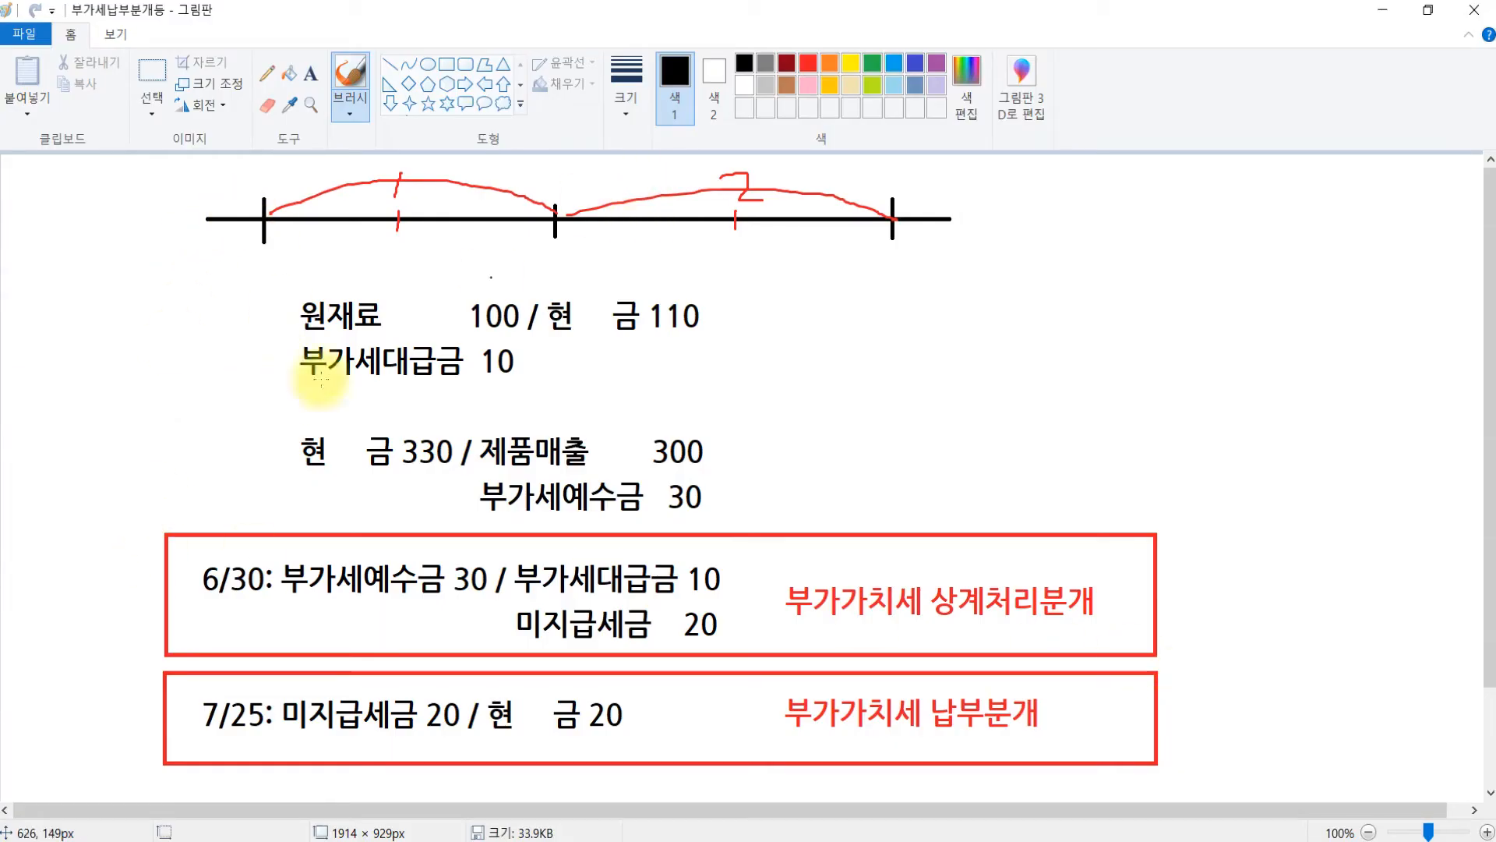
# - Draw down arrows under the four timeline ticks and an arrow from 미지급세금 to the 7/25 line
pyautogui.press('ctrl')
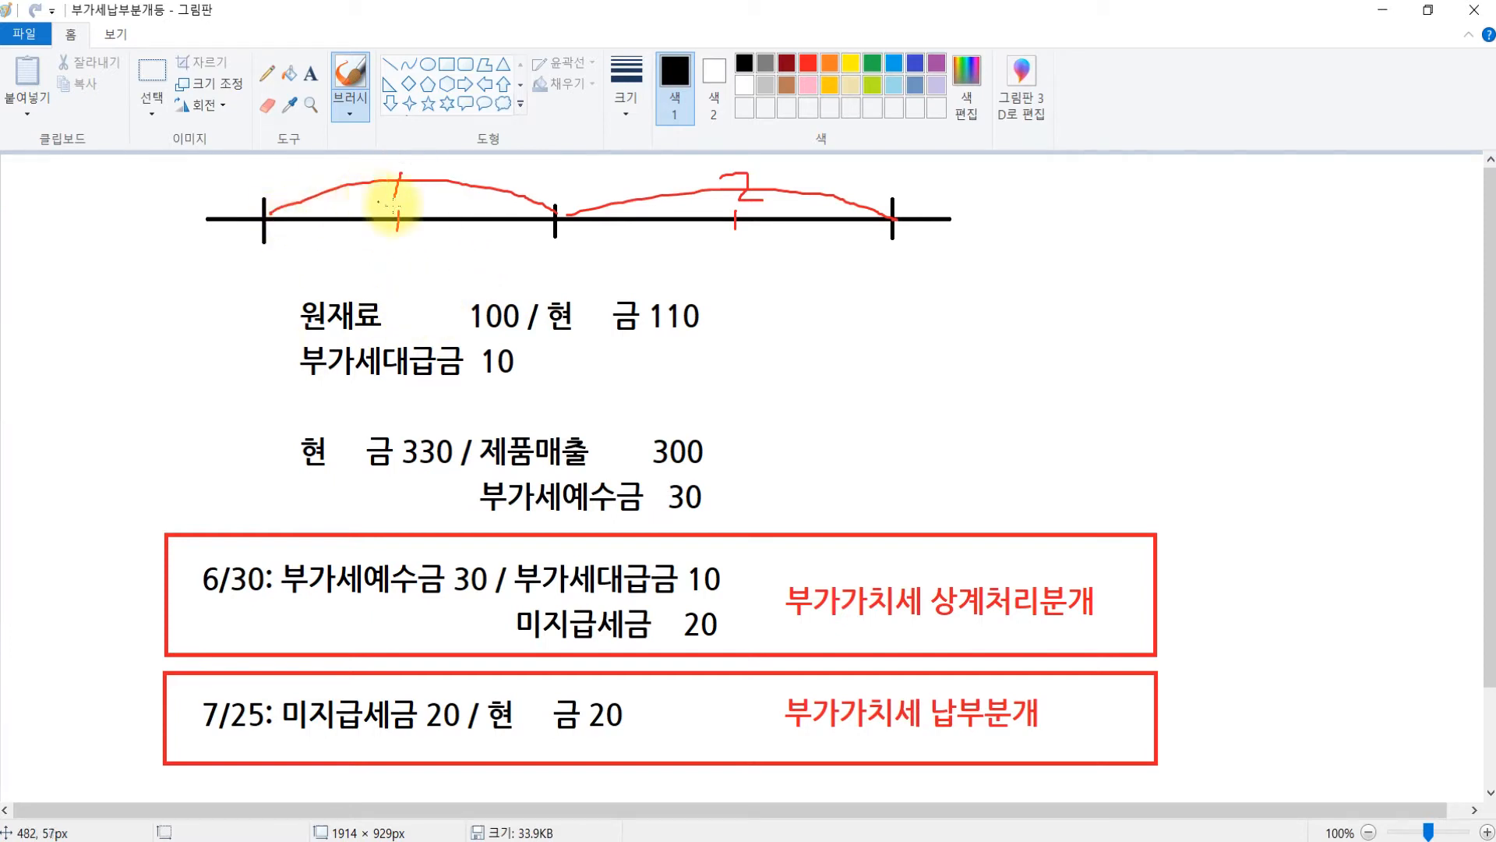
pyautogui.press('ctrl')
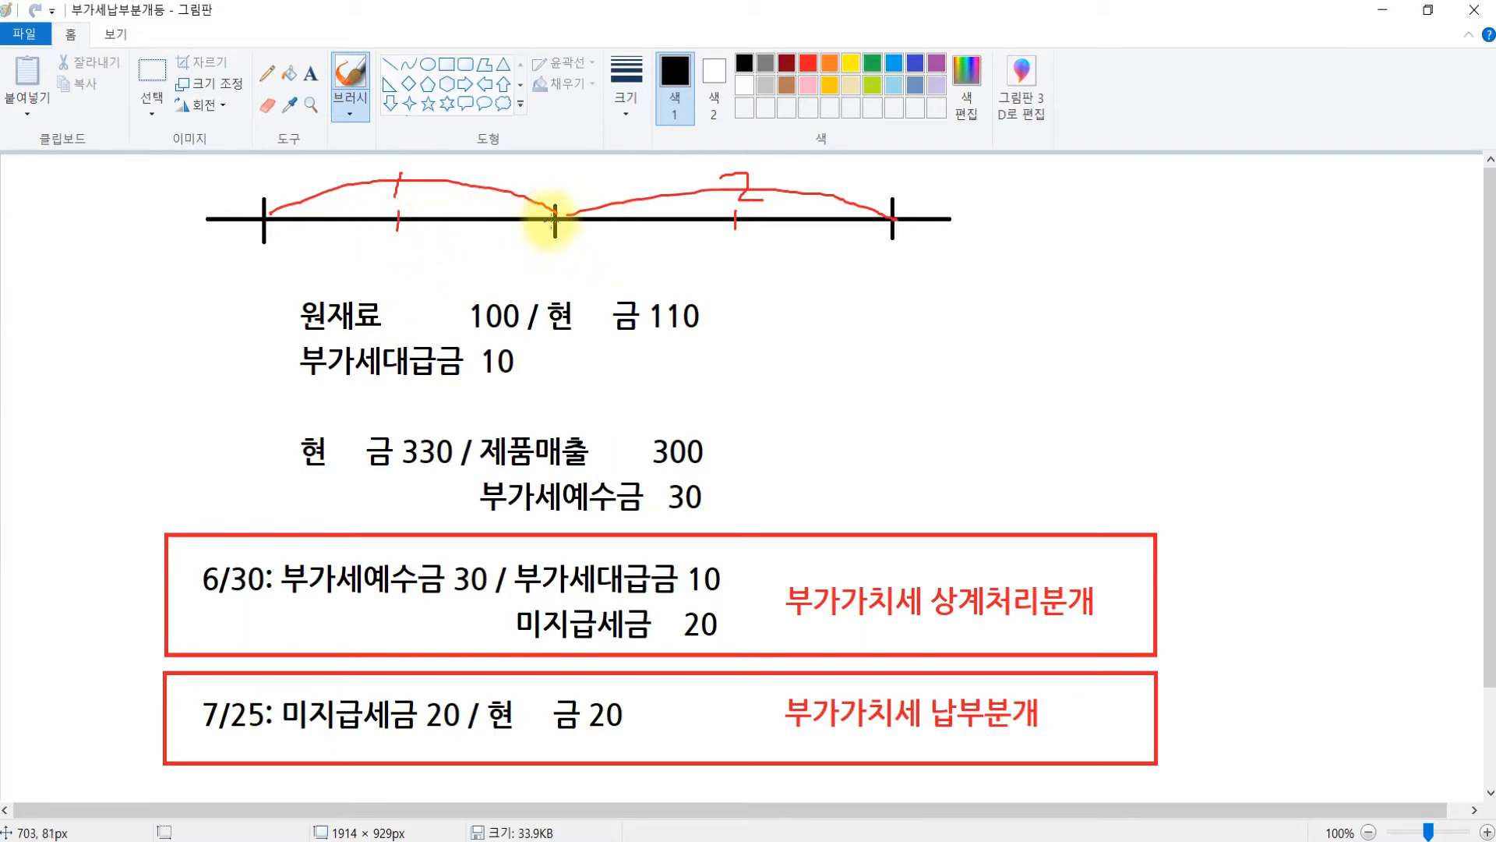
pyautogui.press('ctrl')
pyautogui.press('ctrl')
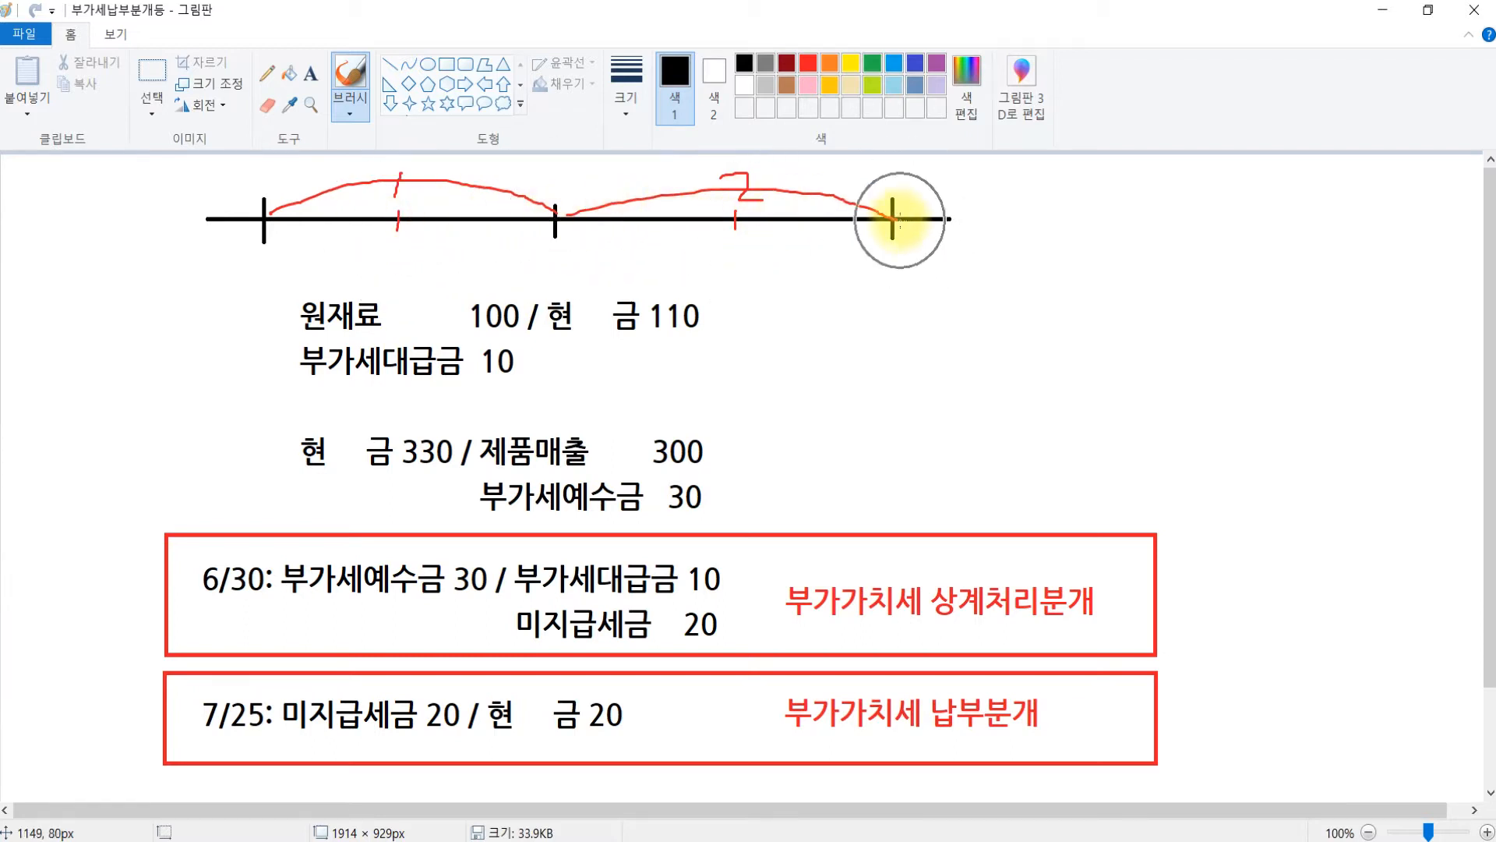
pyautogui.press('ctrl')
pyautogui.press('ctrl')
pyautogui.press('ctrl')
pyautogui.press('ctrl')
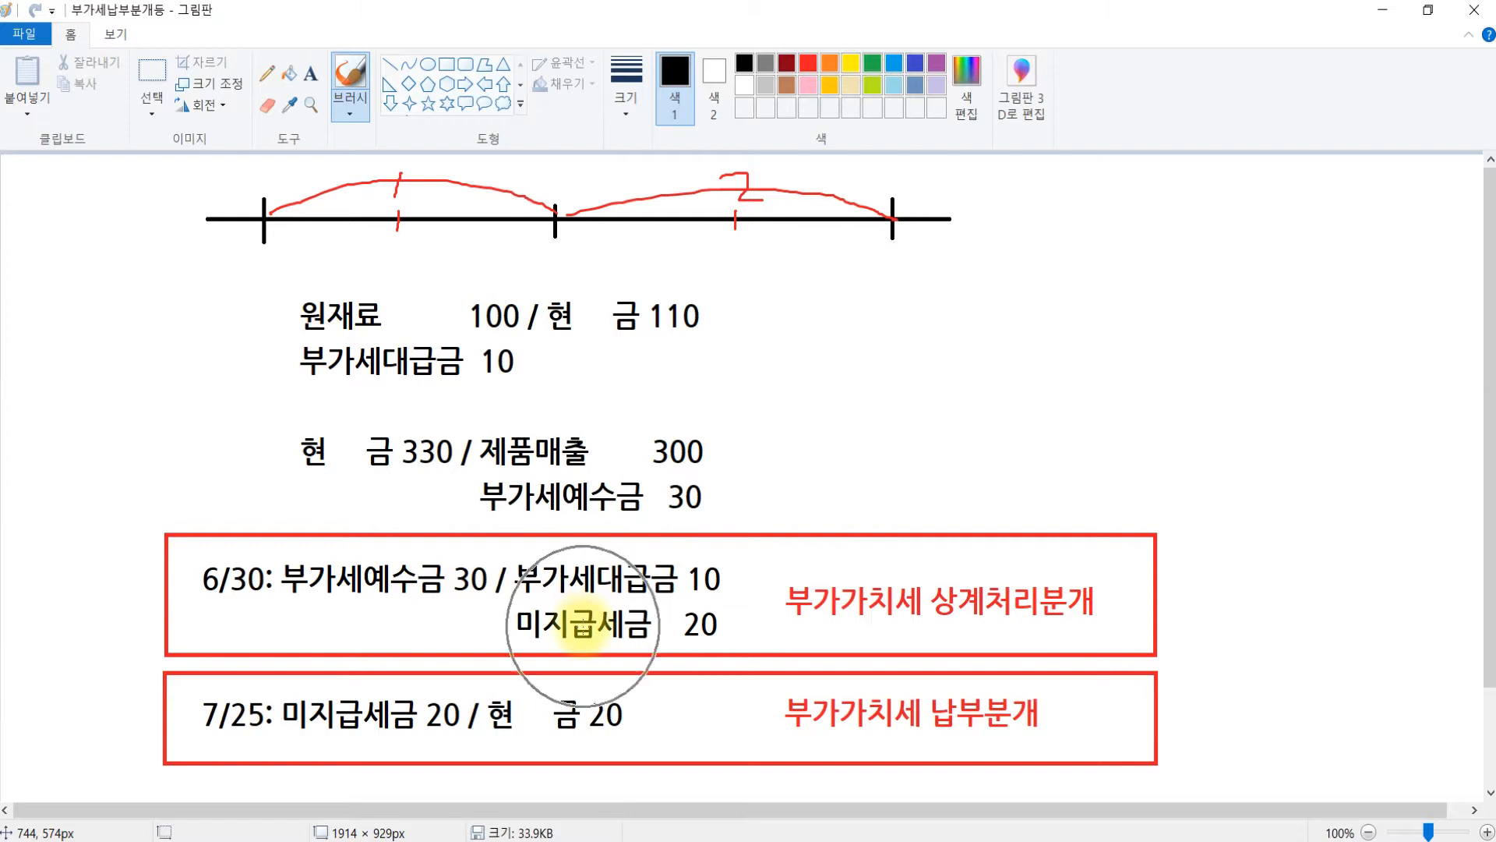
pyautogui.press('ctrl')
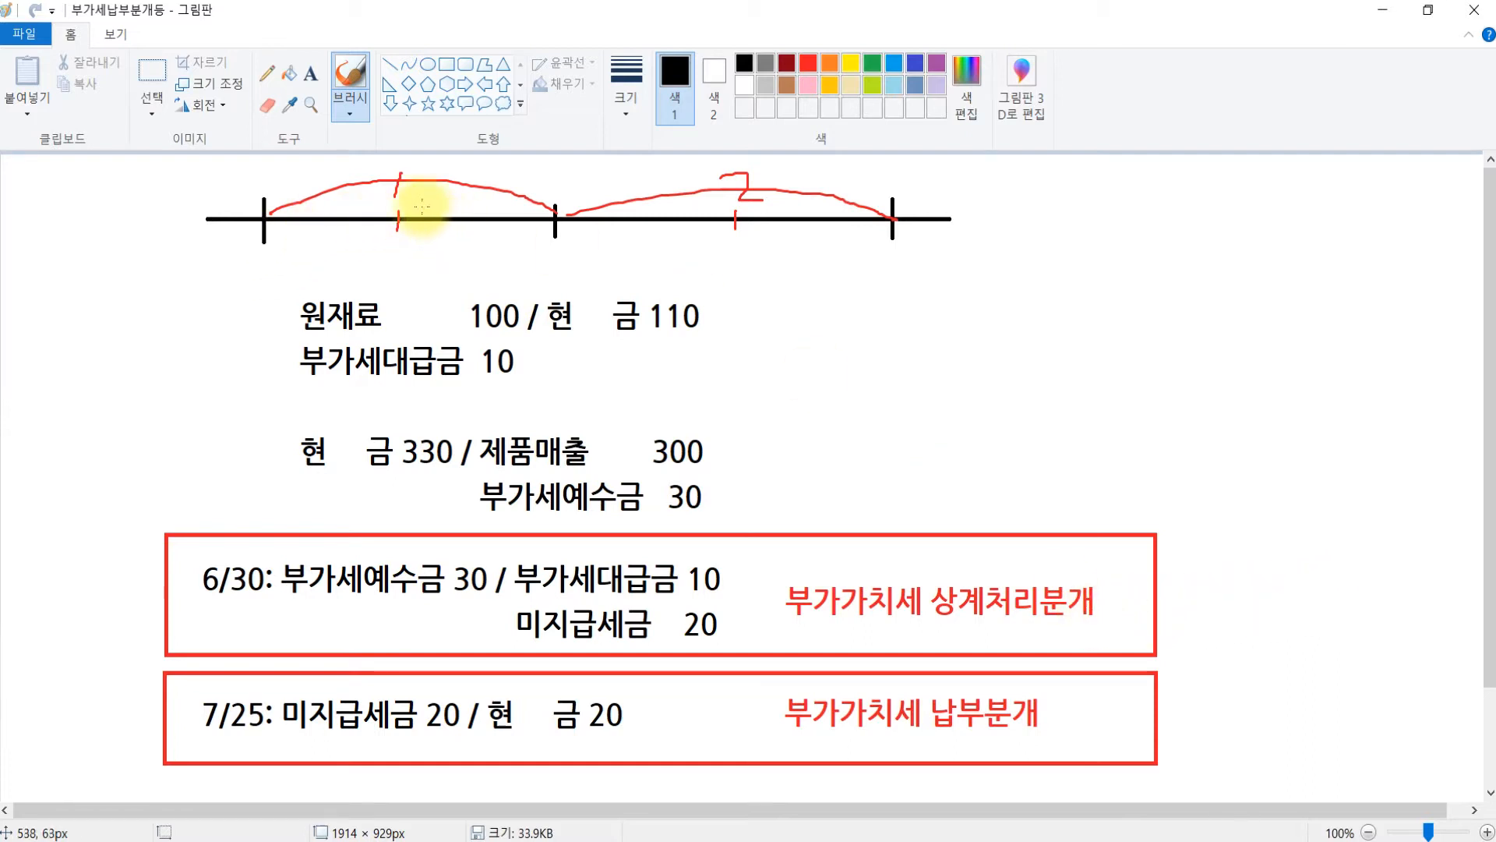
pyautogui.moveTo(419, 204)
pyautogui.mouseDown()
pyautogui.moveTo(419, 241)
pyautogui.moveTo(435, 229)
pyautogui.mouseUp()
pyautogui.moveTo(584, 204)
pyautogui.mouseDown()
pyautogui.moveTo(580, 234)
pyautogui.moveTo(592, 225)
pyautogui.mouseUp()
pyautogui.moveTo(766, 189)
pyautogui.mouseDown()
pyautogui.moveTo(764, 241)
pyautogui.moveTo(773, 222)
pyautogui.mouseUp()
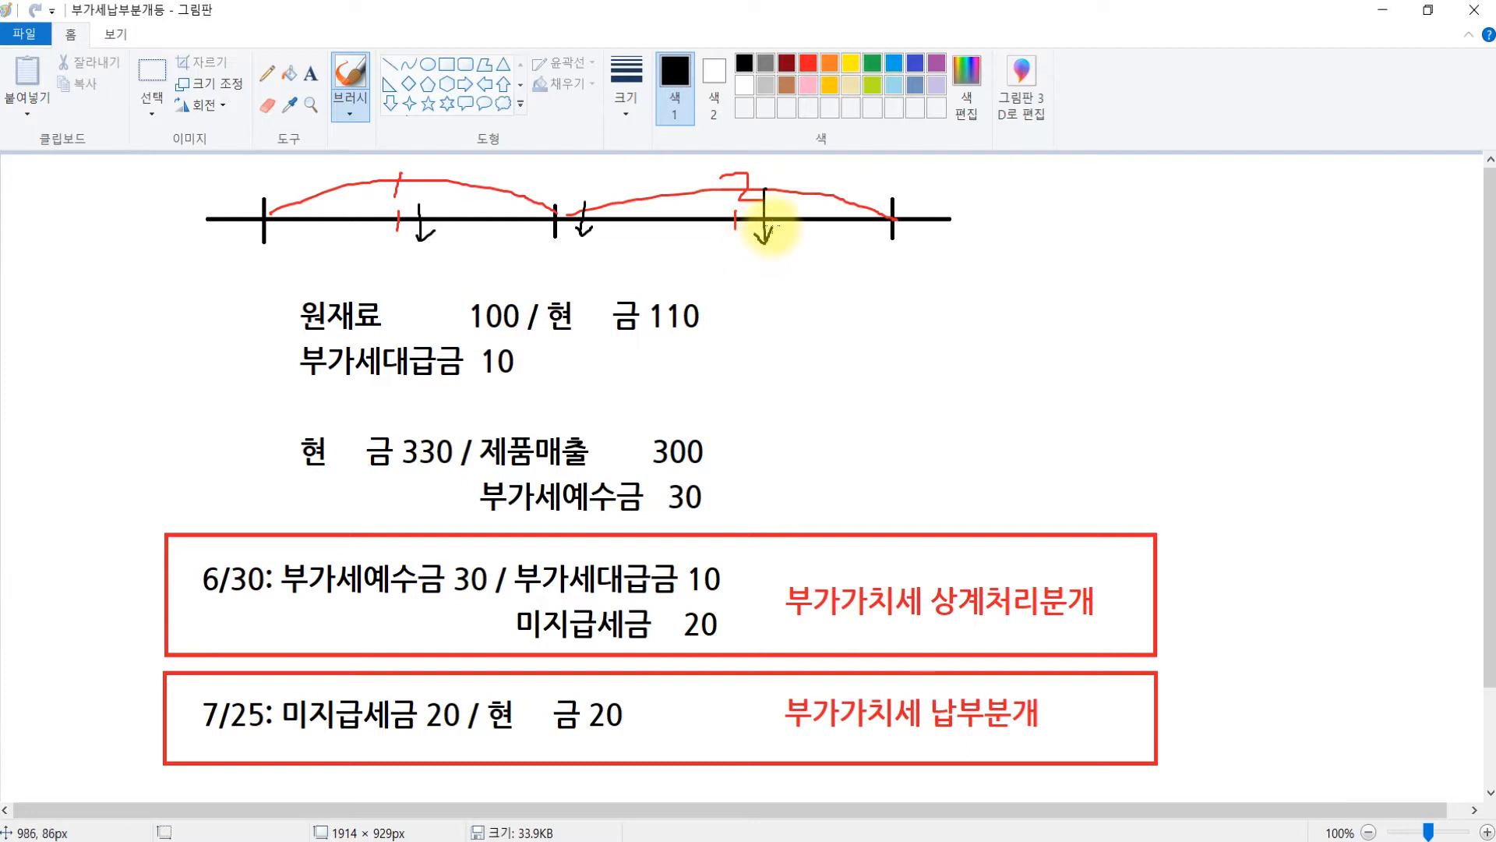
pyautogui.moveTo(923, 187); pyautogui.dragTo(923, 233)
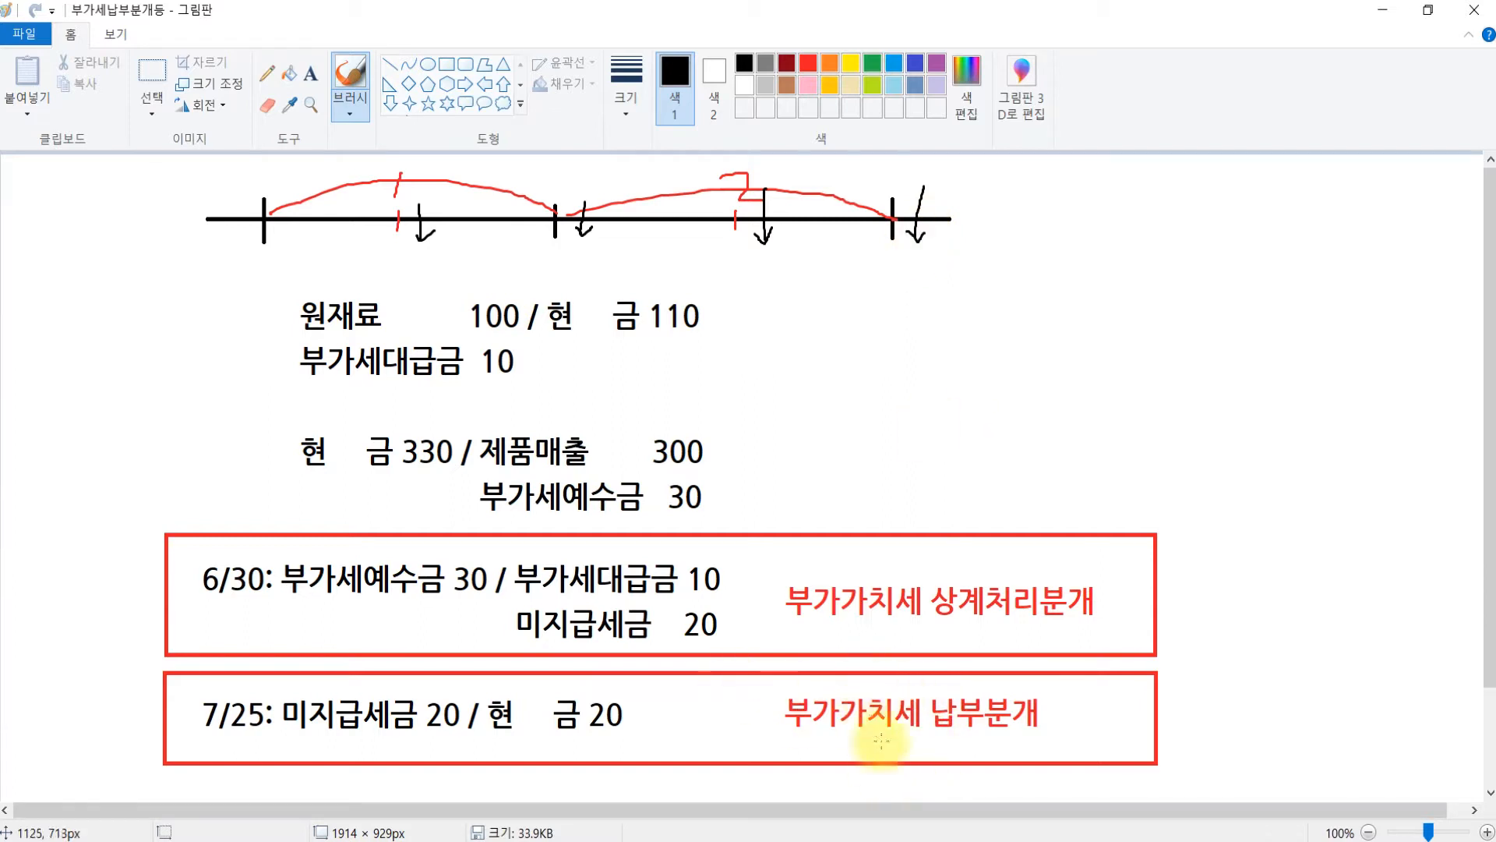
pyautogui.moveTo(563, 633)
pyautogui.mouseDown()
pyautogui.moveTo(401, 636)
pyautogui.moveTo(387, 689)
pyautogui.moveTo(404, 681)
pyautogui.moveTo(386, 687)
pyautogui.mouseUp()
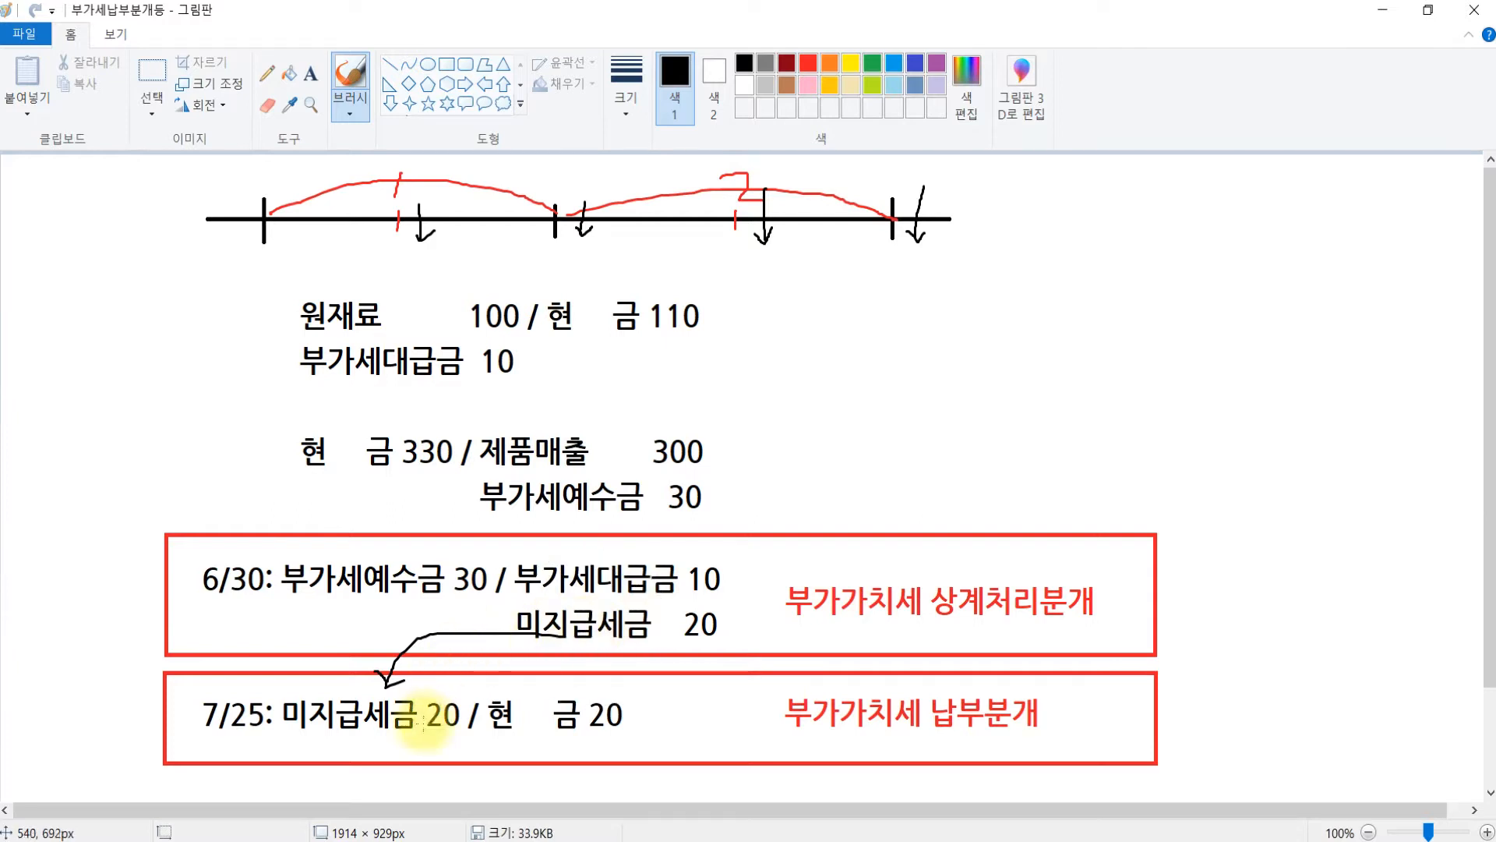
pyautogui.press('ctrl')
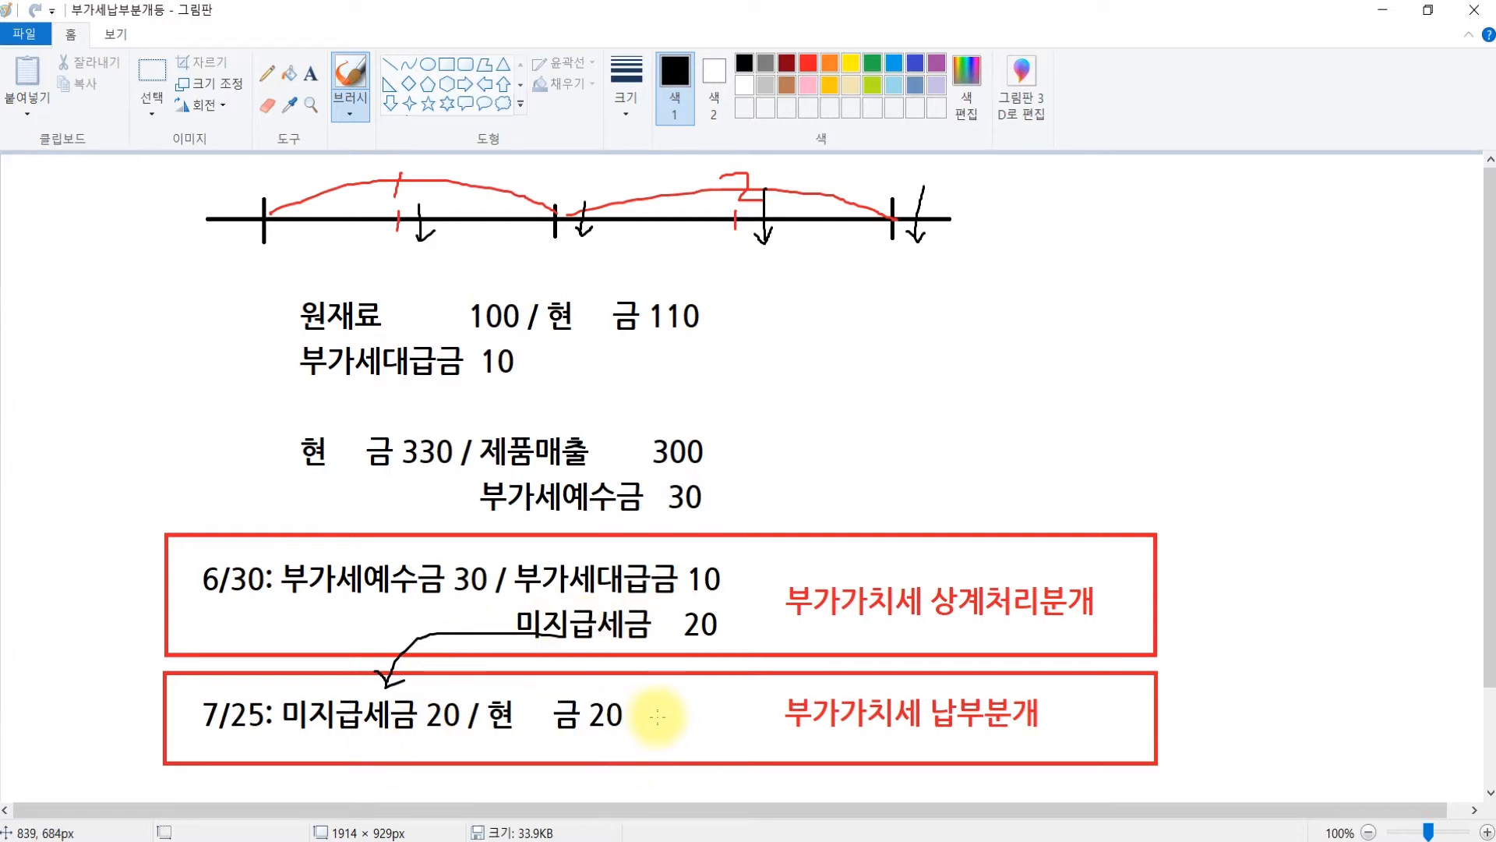
pyautogui.hotkey('alt', 'Tab')
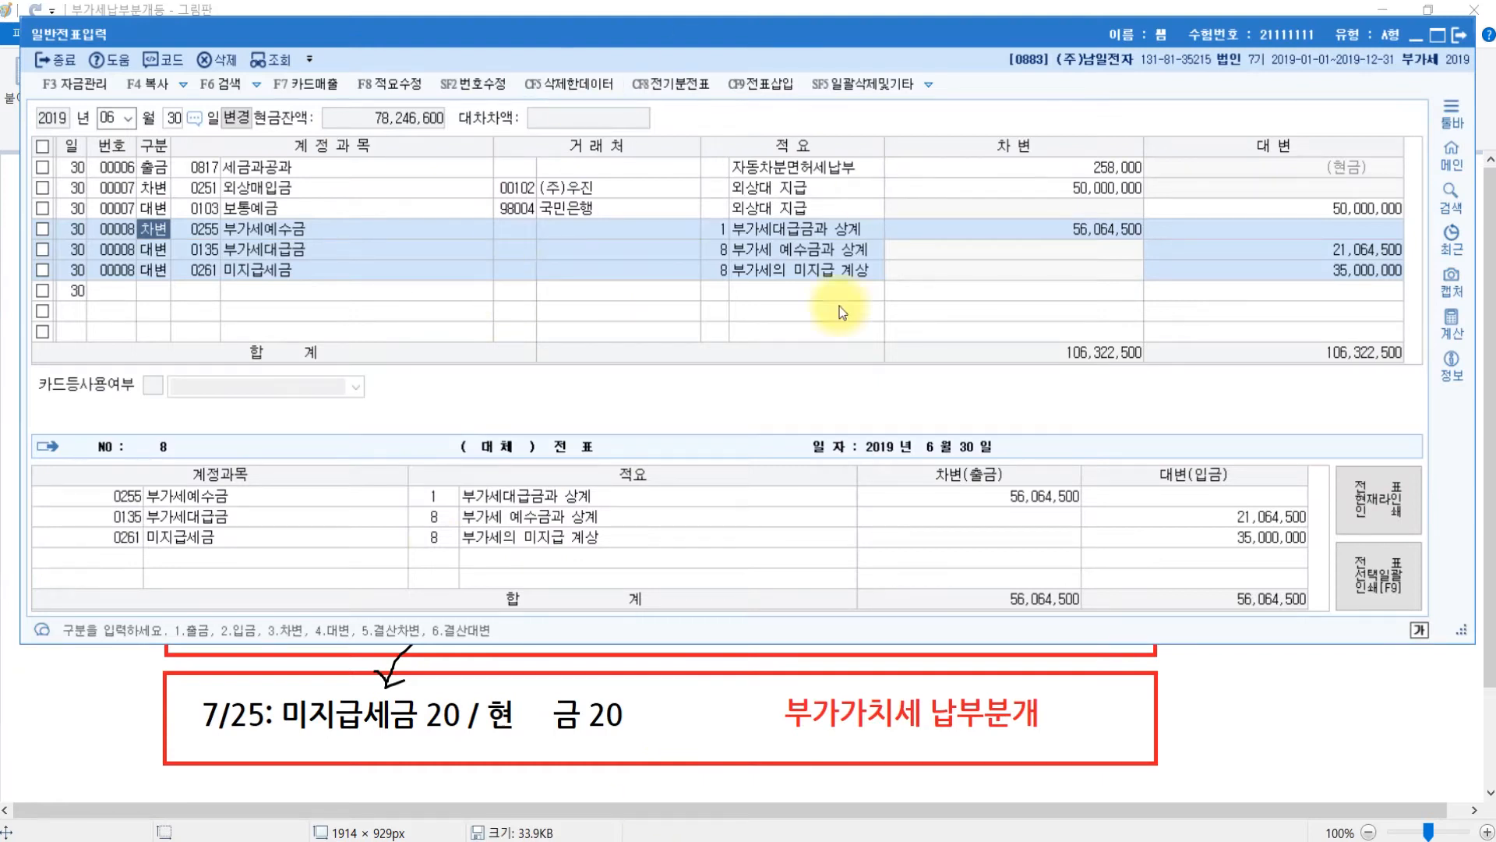
pyautogui.click(1368, 269)
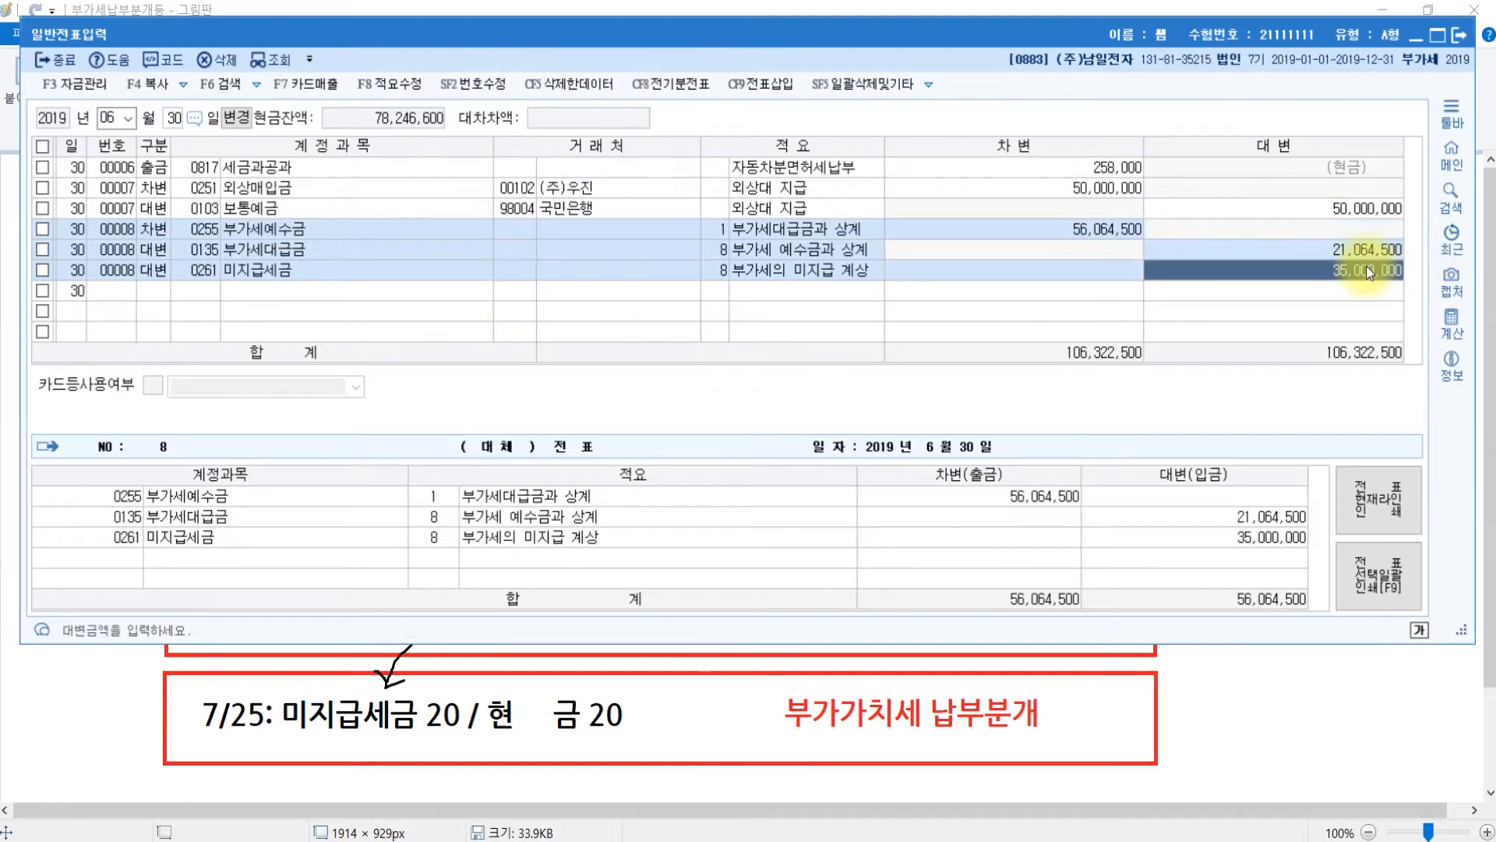
pyautogui.click(208, 278)
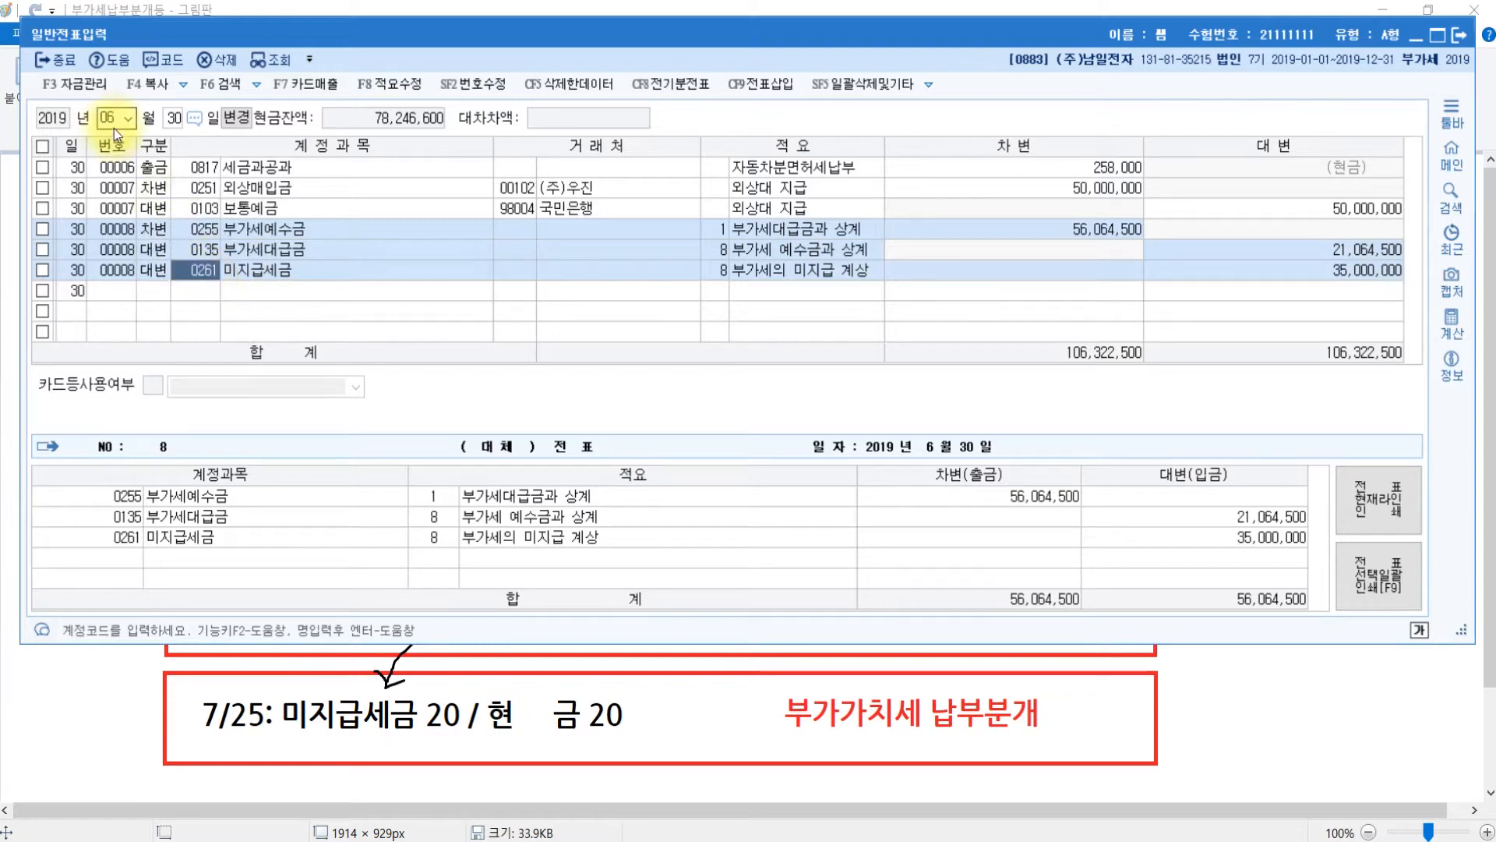
pyautogui.click(575, 841)
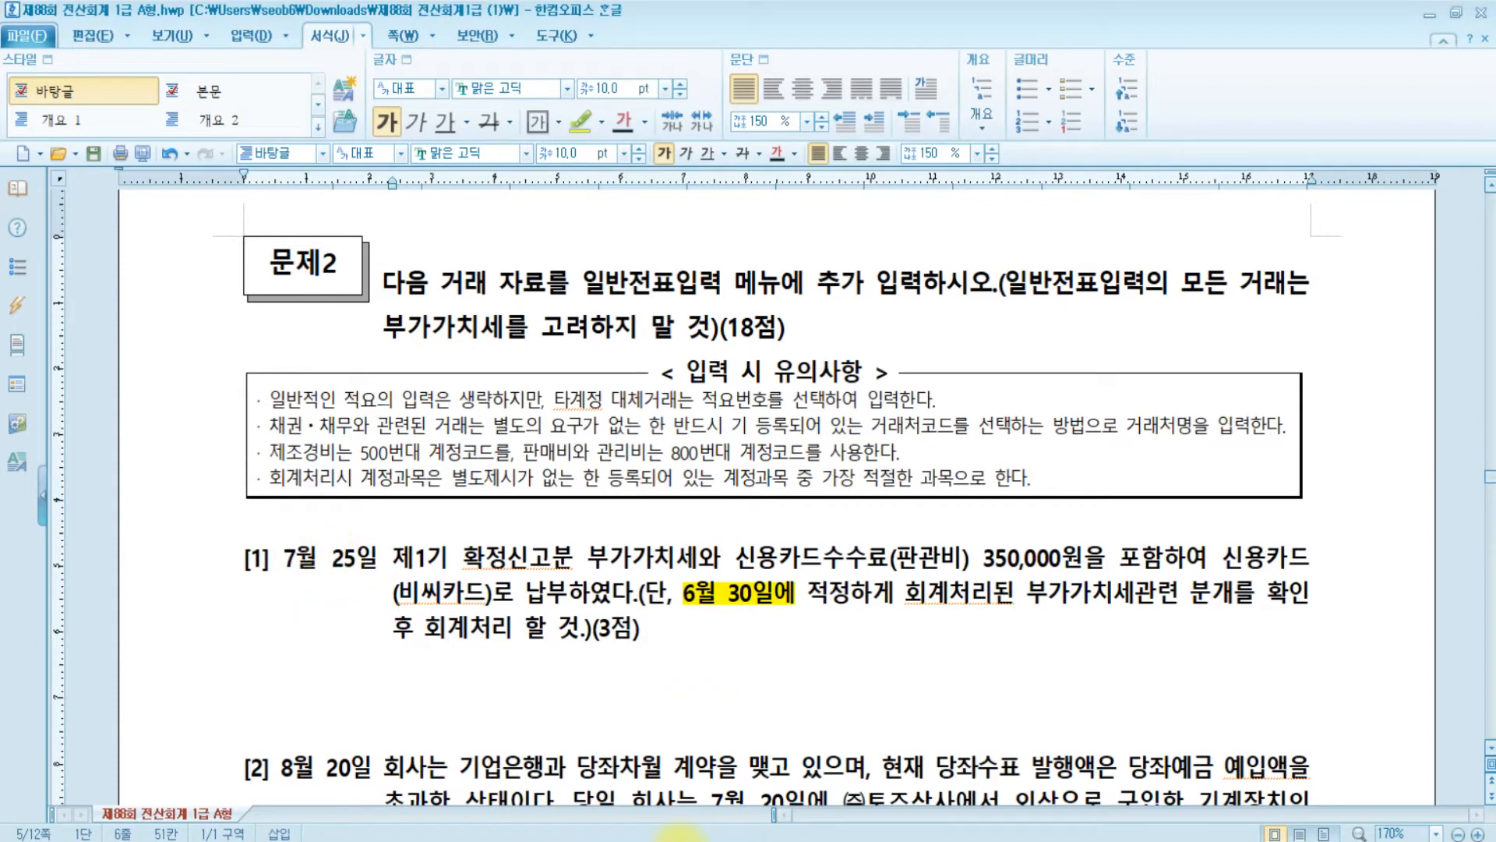
pyautogui.click(687, 841)
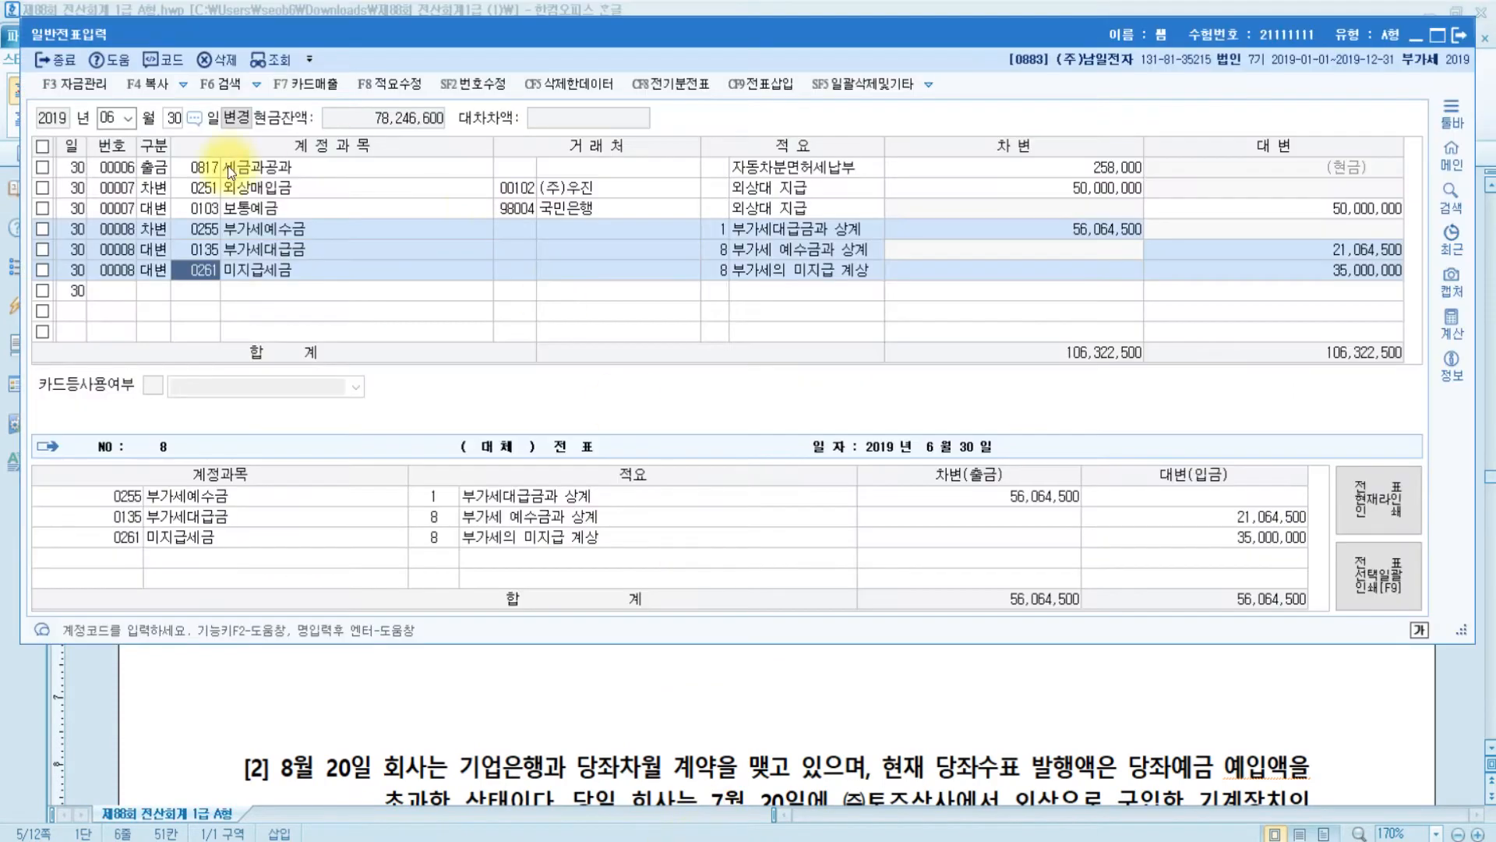
pyautogui.click(116, 120)
# - Start a July 25 voucher debiting 0261 미지급세금 for 35,000,000
pyautogui.write('07')
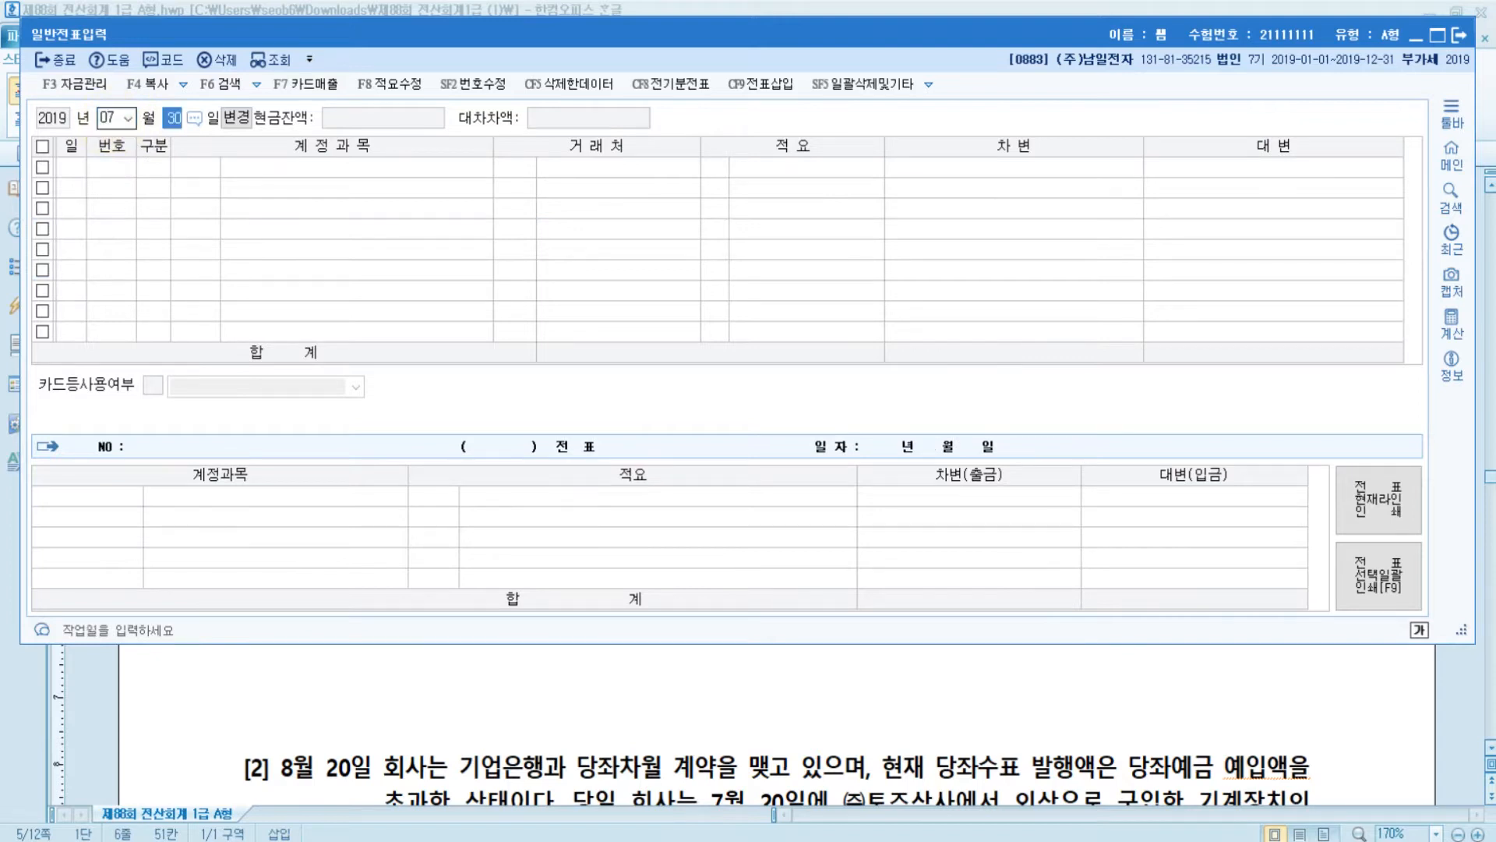
pyautogui.write('253')
pyautogui.press('Return')
pyautogui.write('미지급')
pyautogui.press('Return')
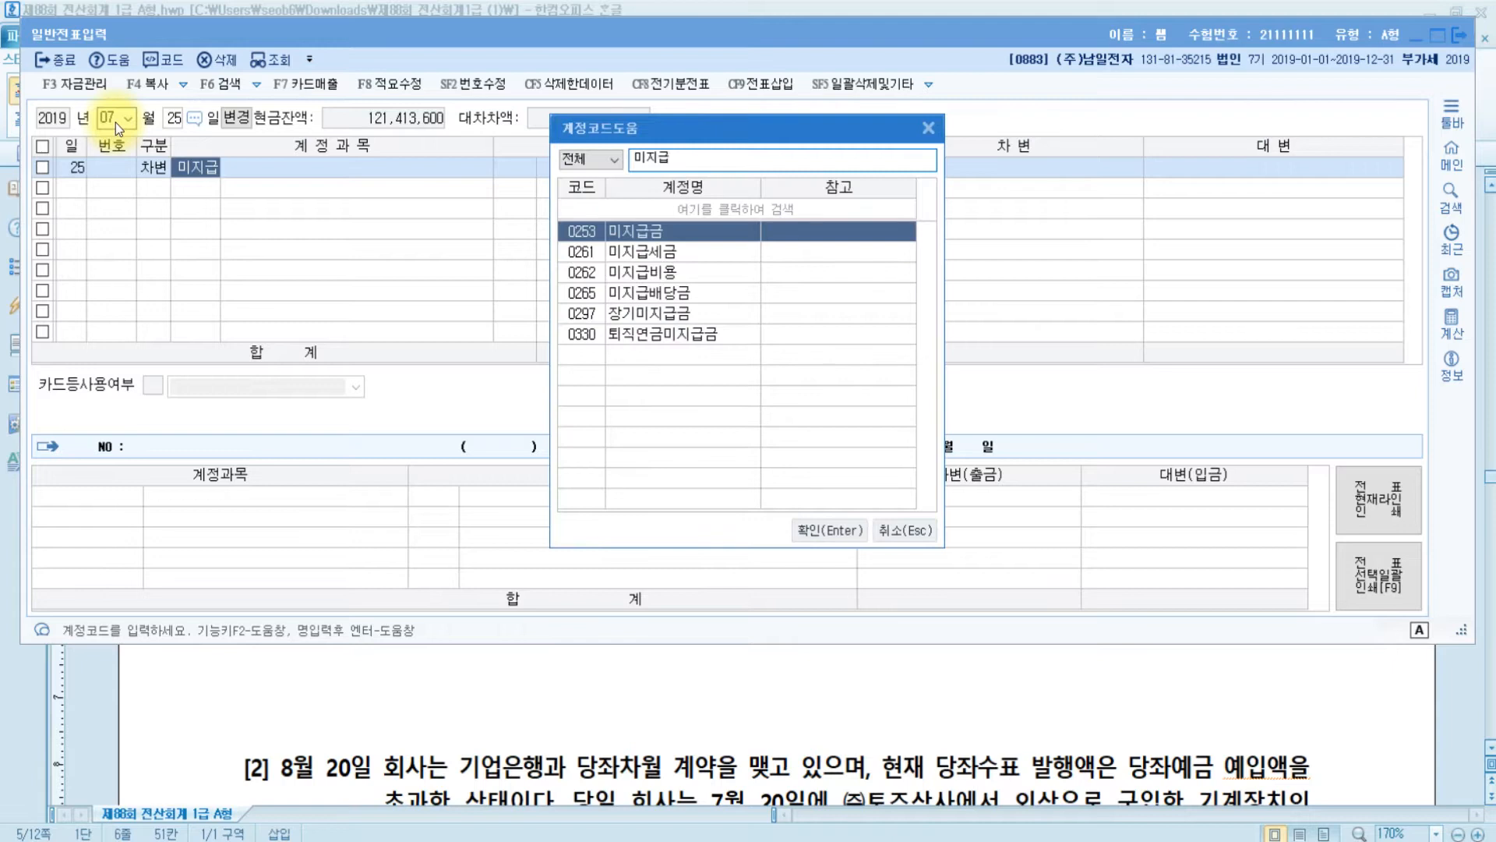
pyautogui.press('Down')
pyautogui.press('Return')
pyautogui.press('Return')
pyautogui.press('Return')
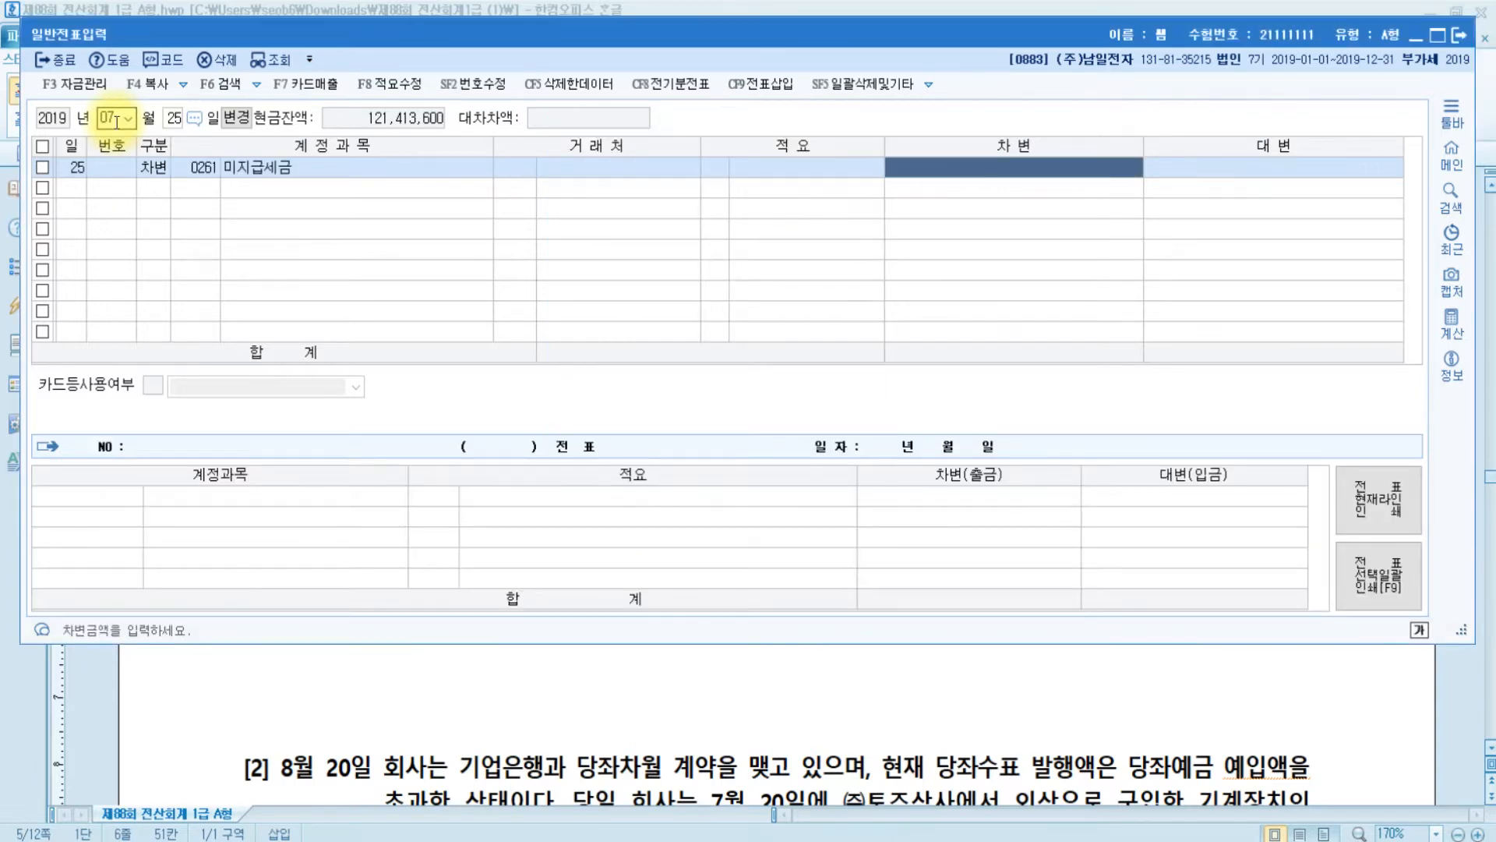
pyautogui.write('35000000')
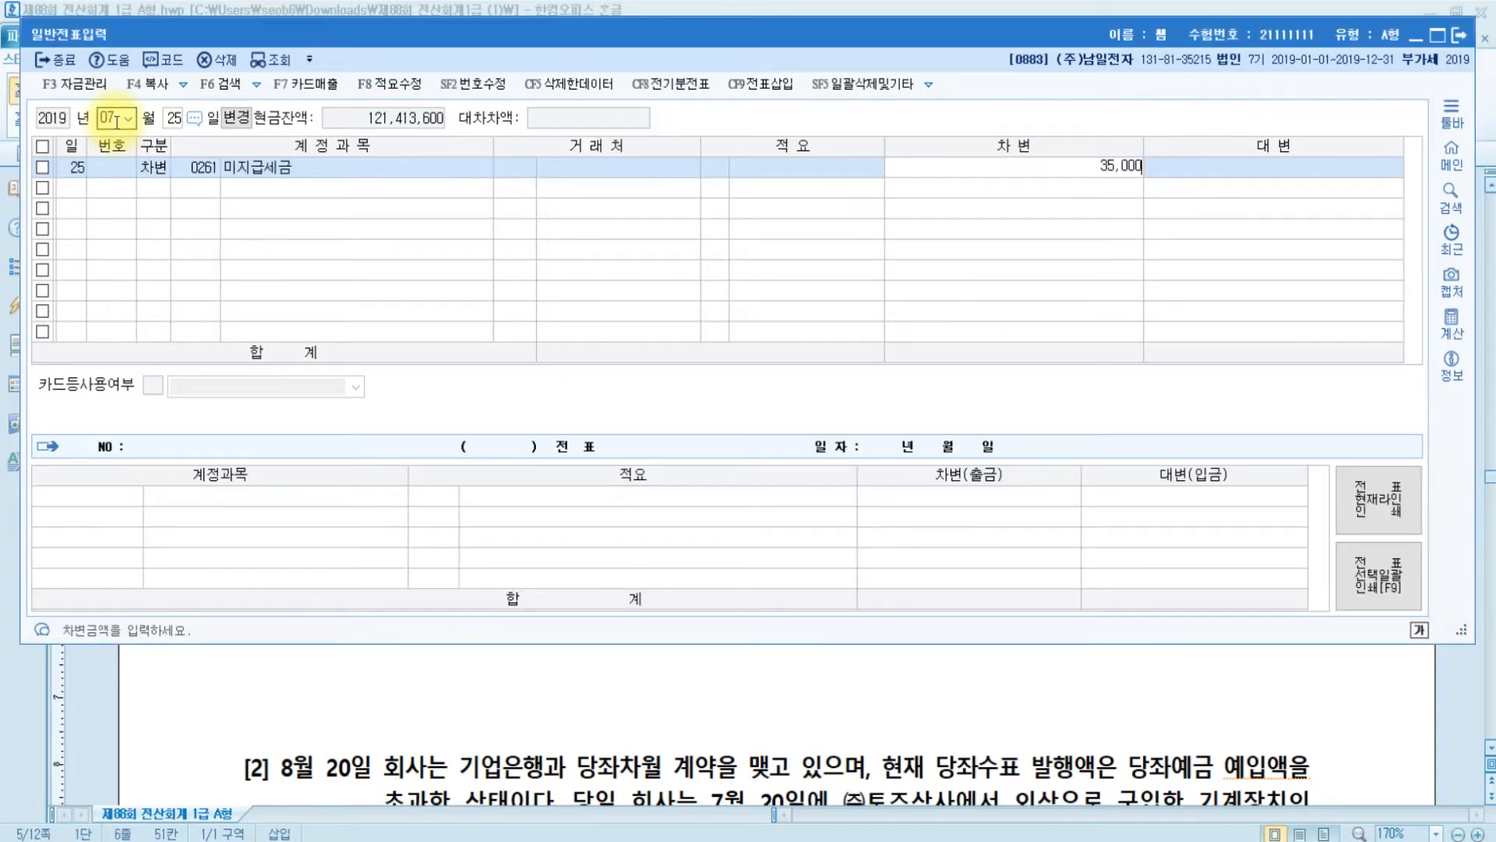
pyautogui.press('Return')
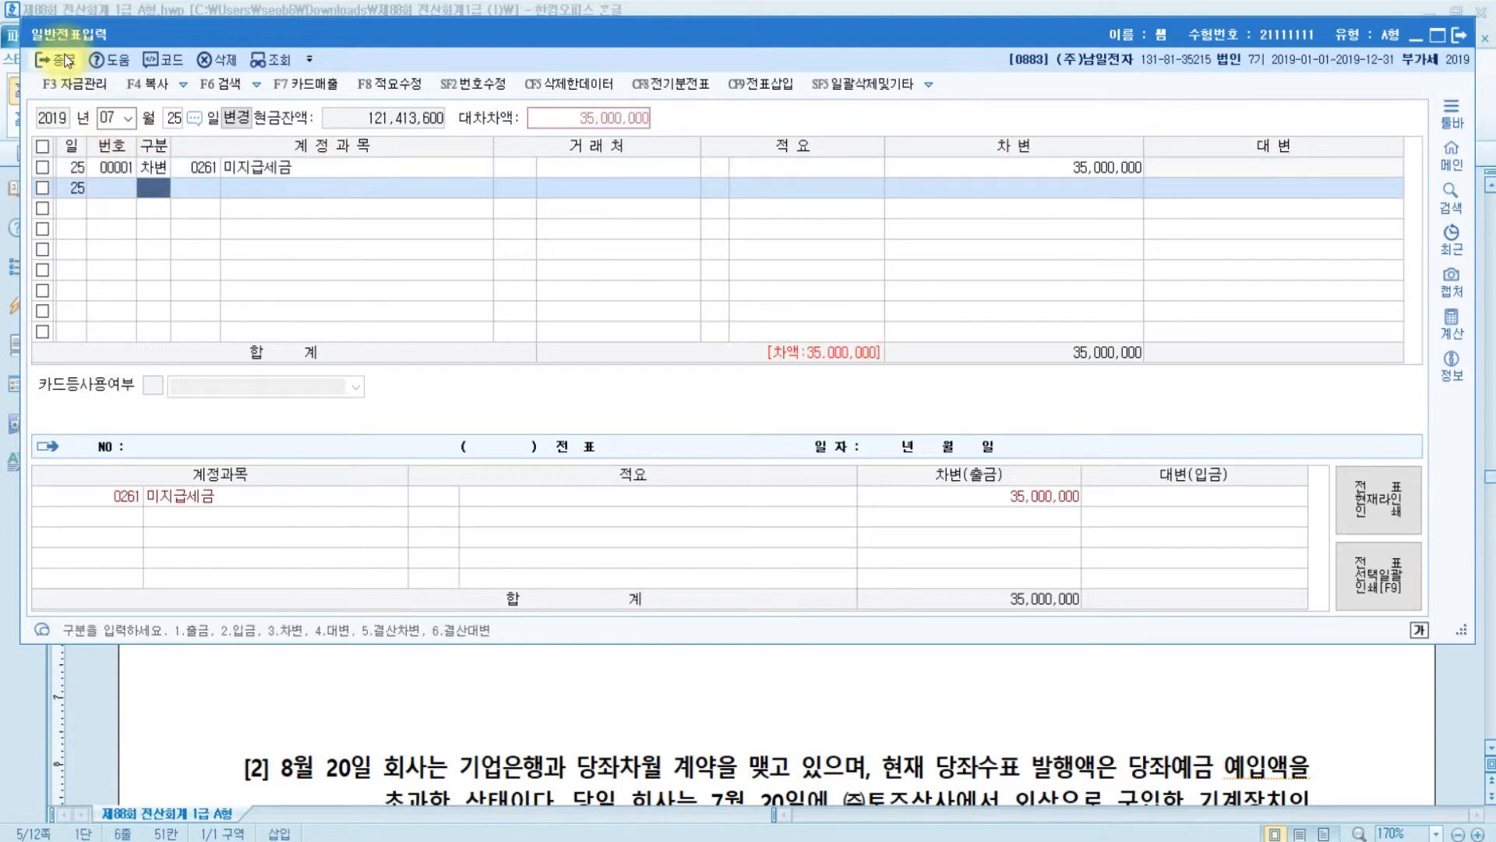
# - Add a credit line to 0253 미지급금 for 35,350,000
pyautogui.write('4')
pyautogui.press('Return')
pyautogui.write('미지')
pyautogui.press('Return')
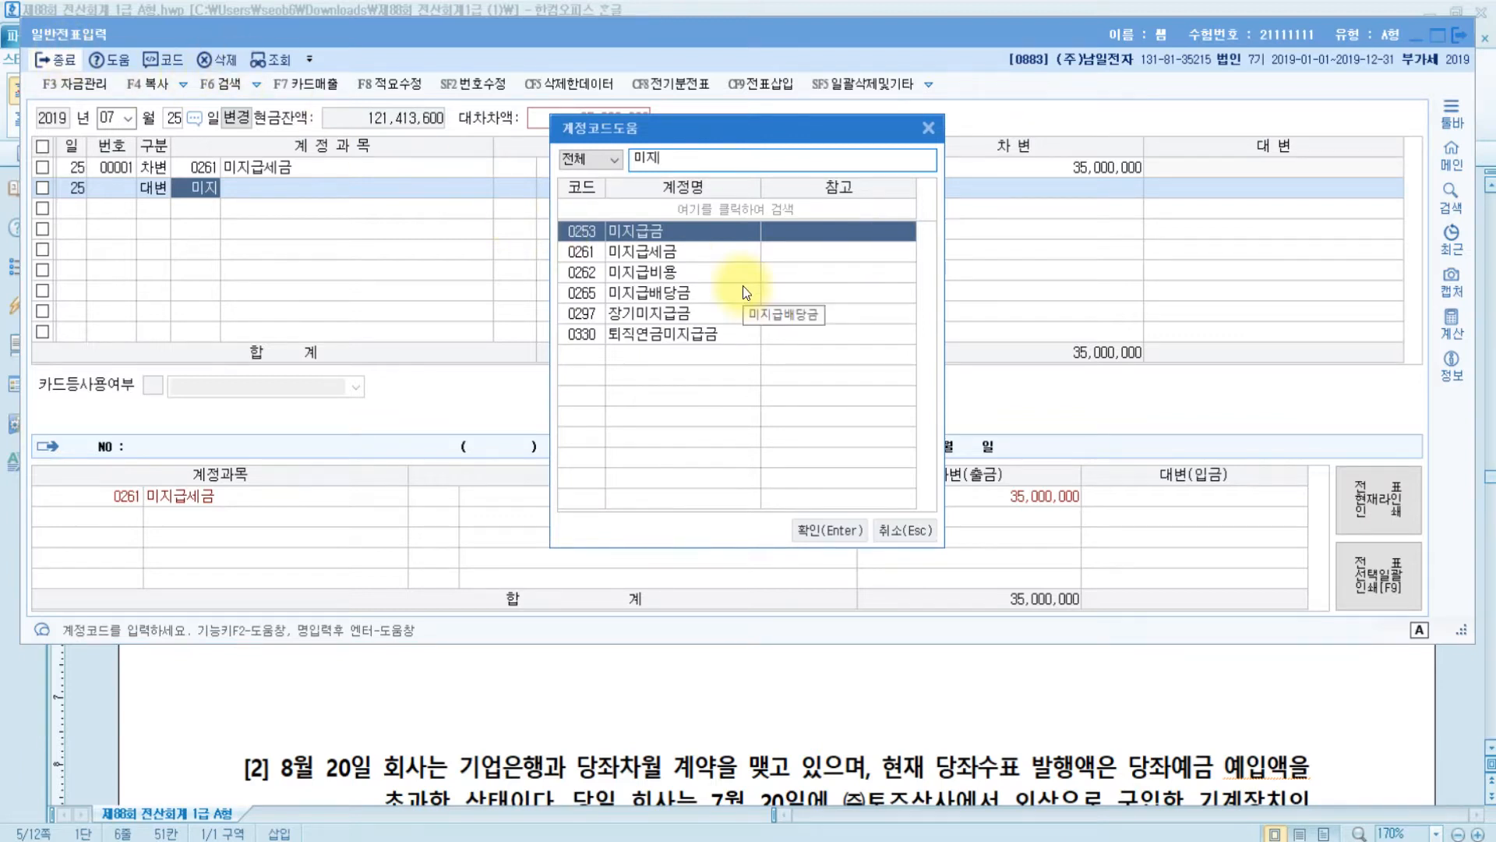
pyautogui.press('Return')
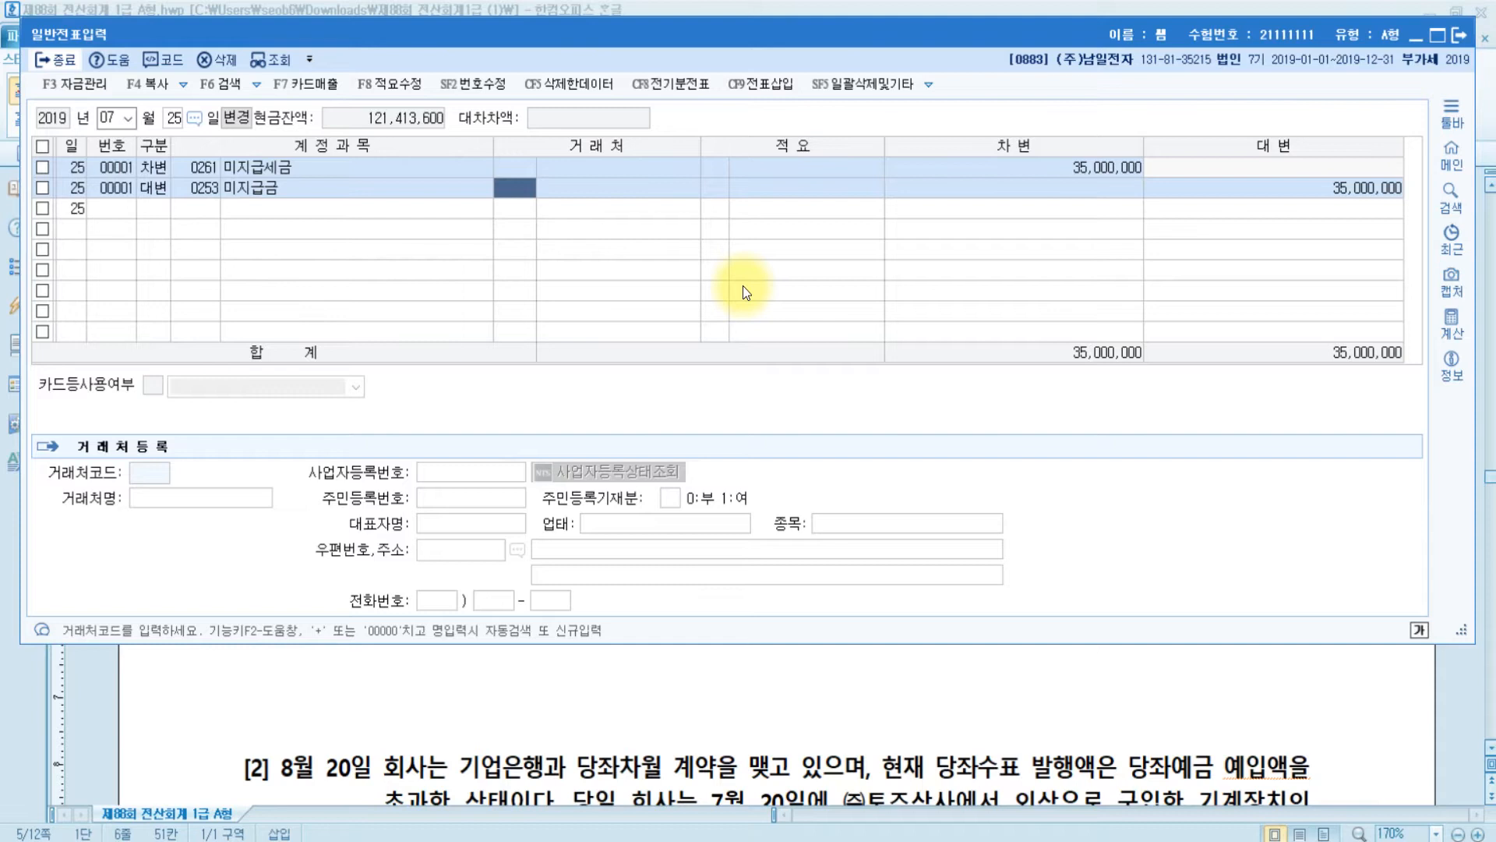
pyautogui.press('Return')
pyautogui.press('Return')
pyautogui.press('Return')
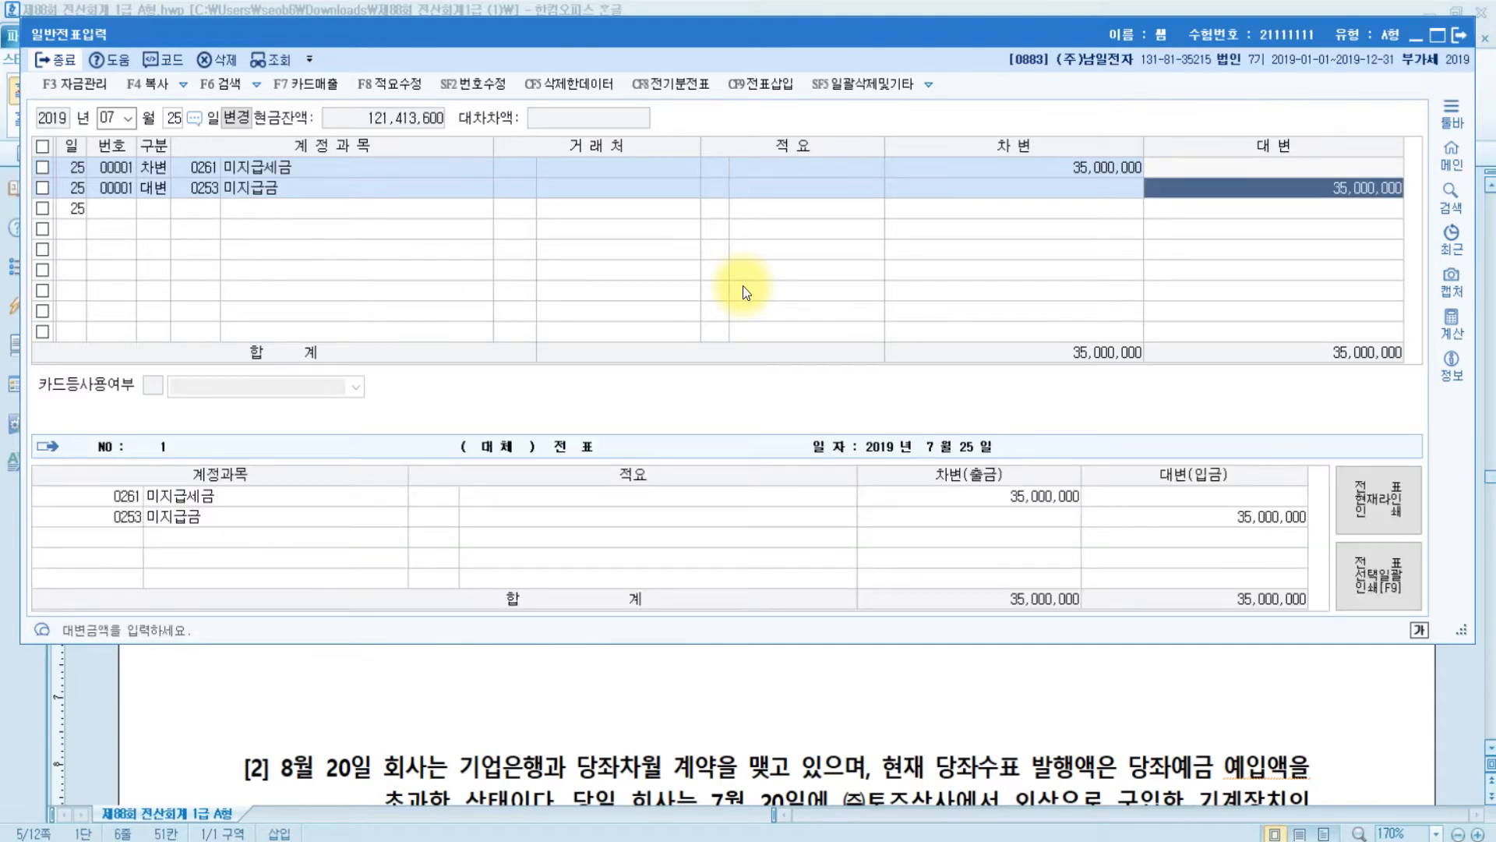
pyautogui.write('35,350,000')
pyautogui.press('Return')
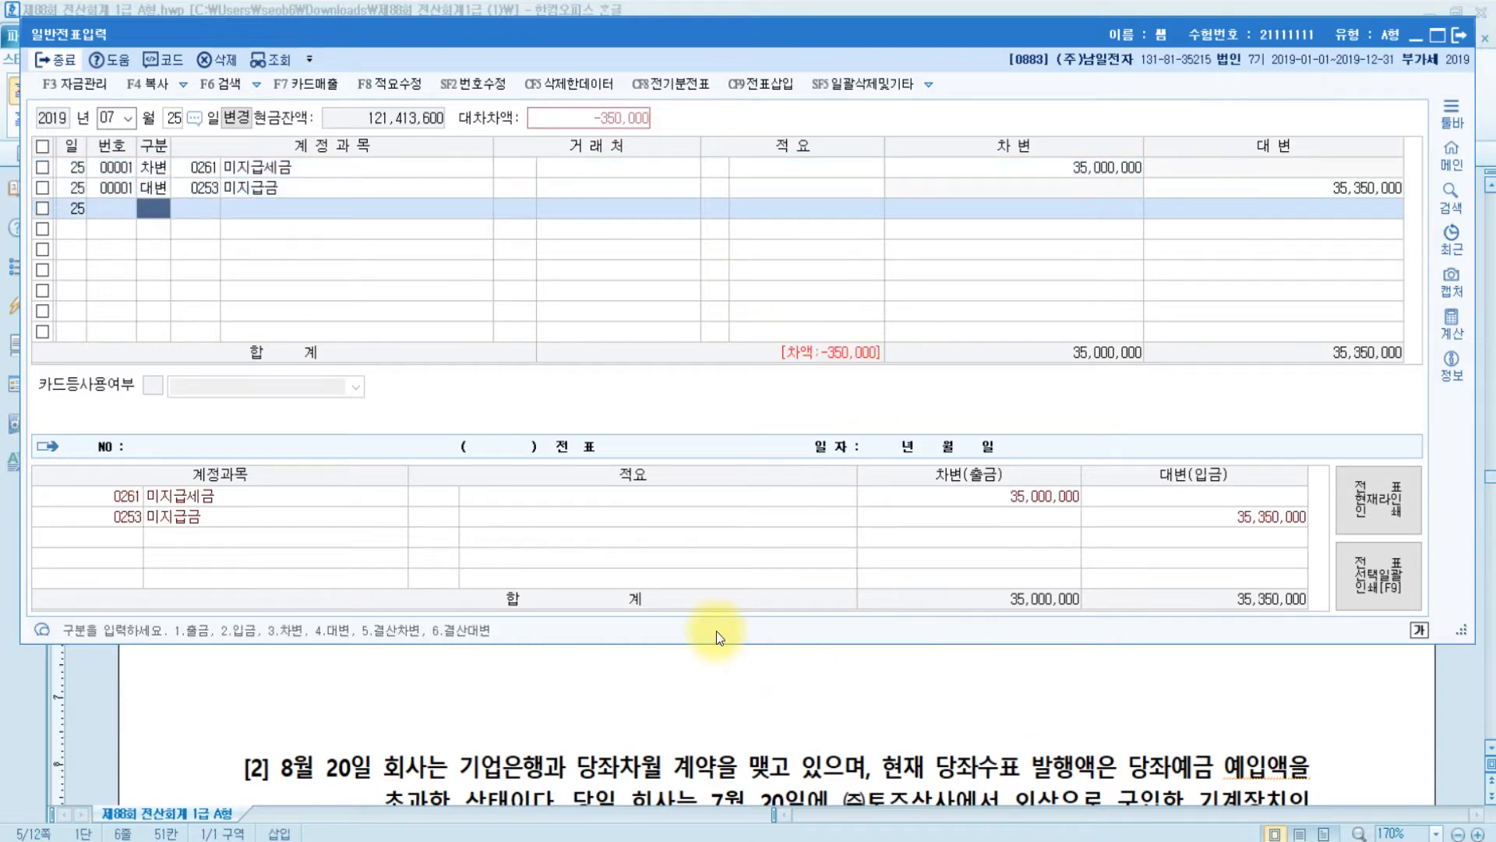
# - Add a third debit line to 0831 수수료비용 for the 350,000 difference
pyautogui.click(716, 693)
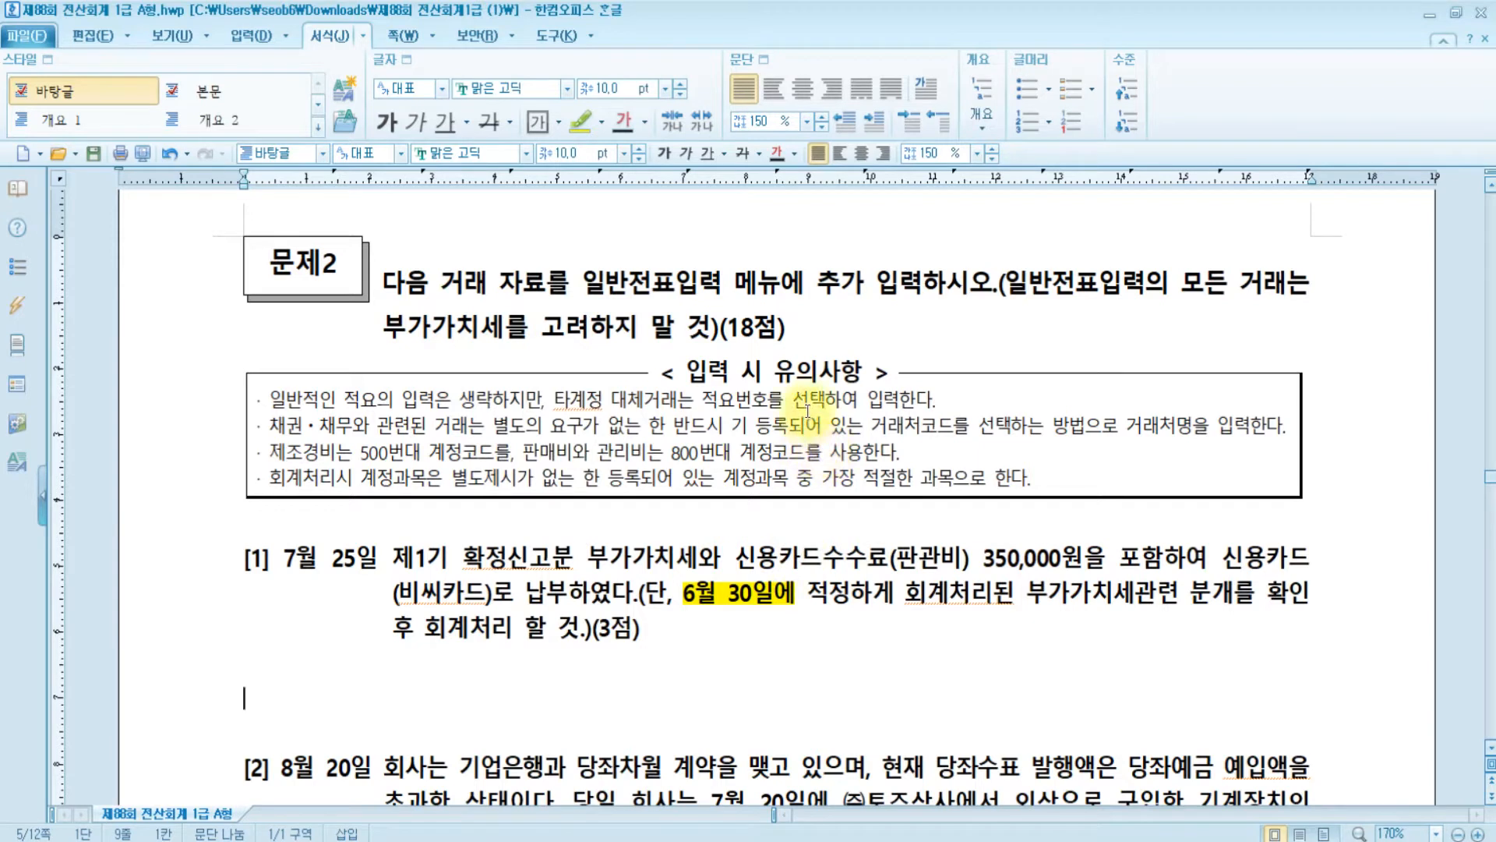
pyautogui.click(734, 839)
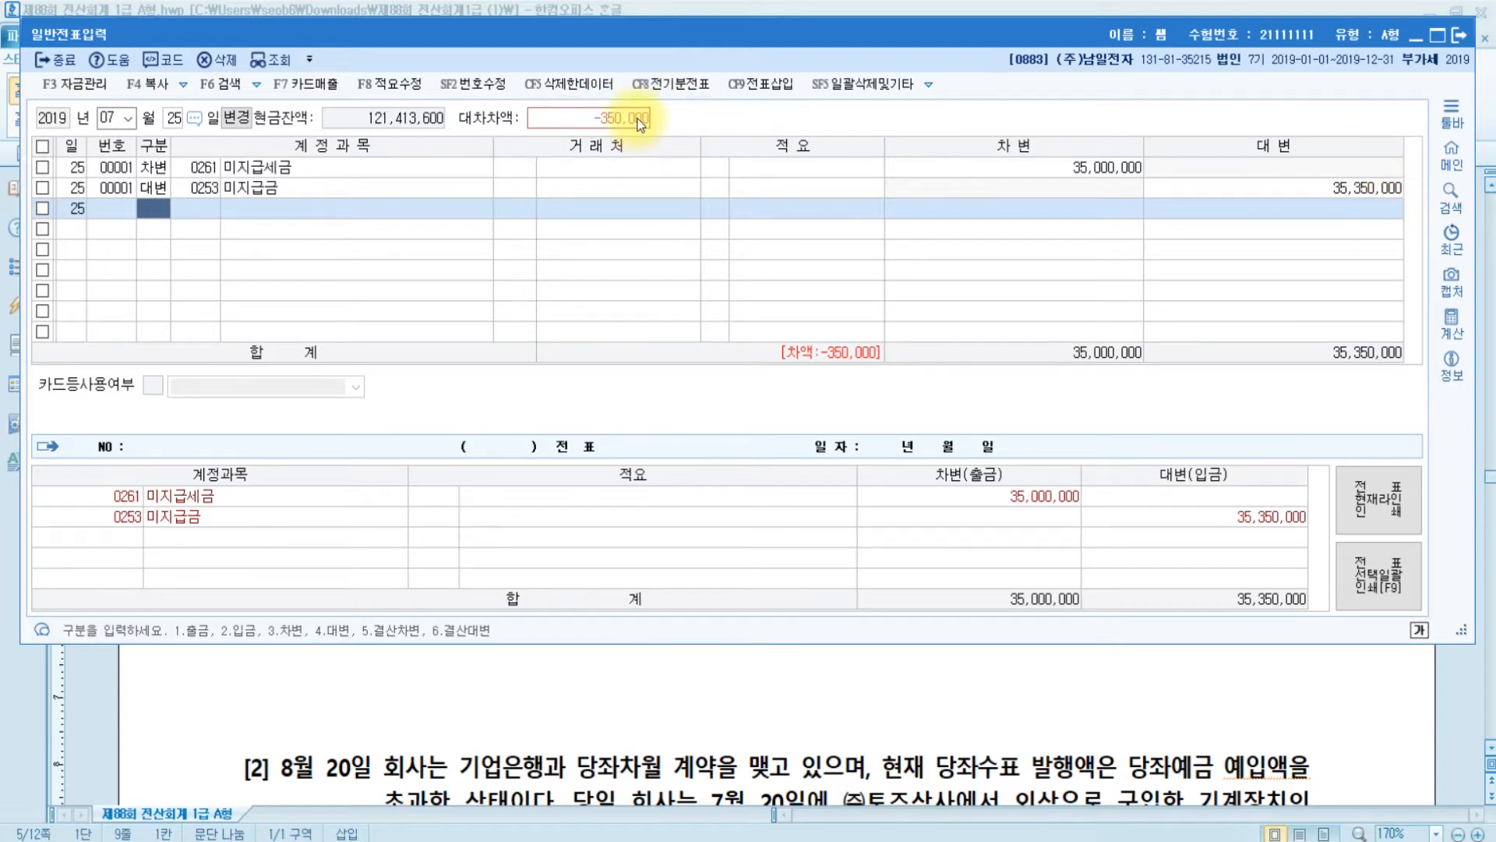
pyautogui.write('3')
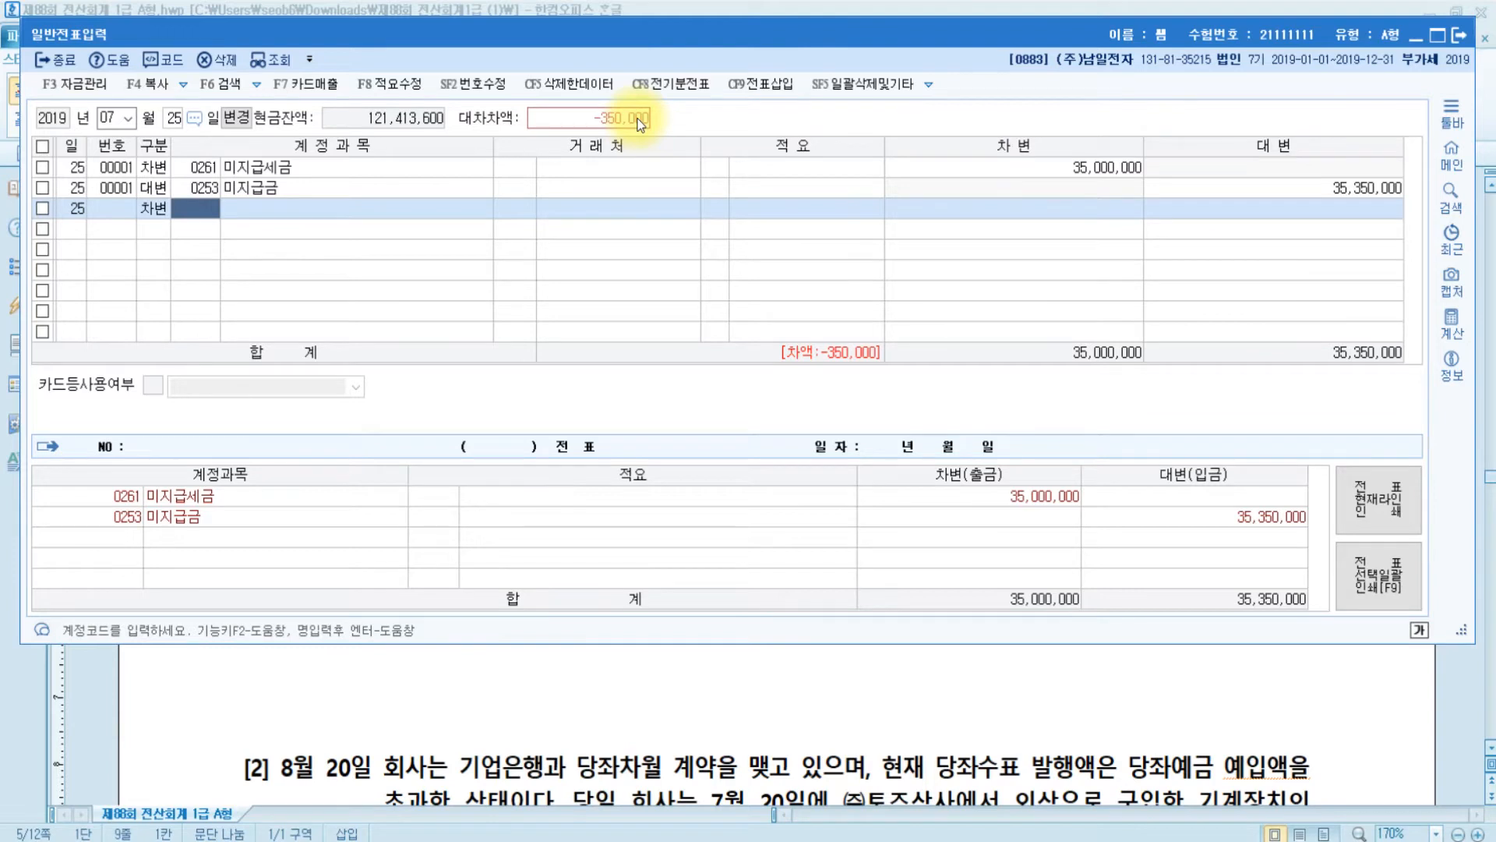
pyautogui.write('수수')
pyautogui.press('Return')
pyautogui.press('Down')
pyautogui.press('Down')
pyautogui.press('Down')
pyautogui.press('Down')
pyautogui.press('Down')
pyautogui.press('Down')
pyautogui.press('Down')
pyautogui.press('Down')
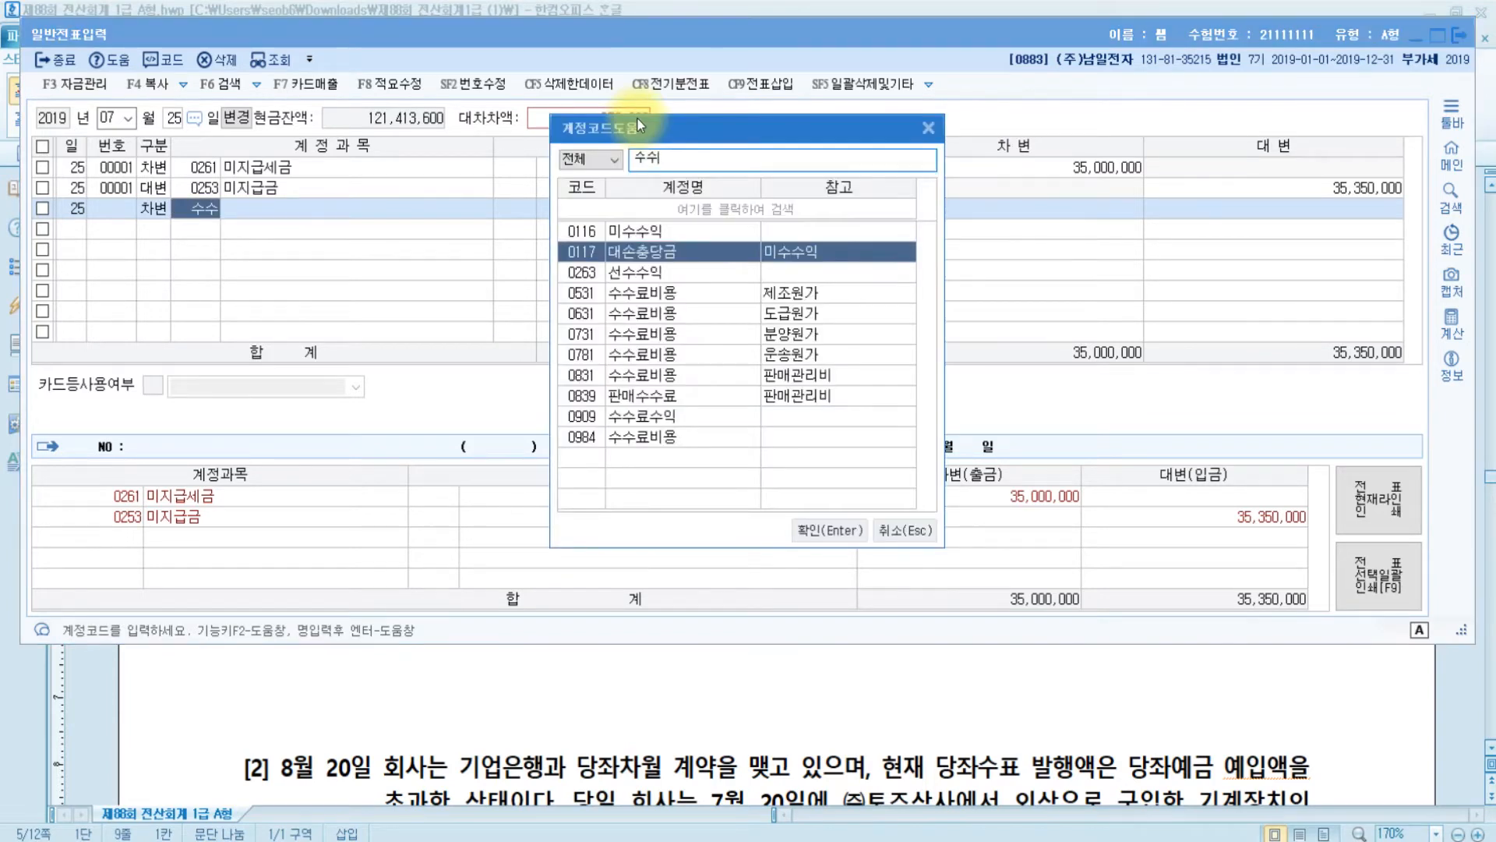
pyautogui.press('Down')
pyautogui.write('ㅣ')
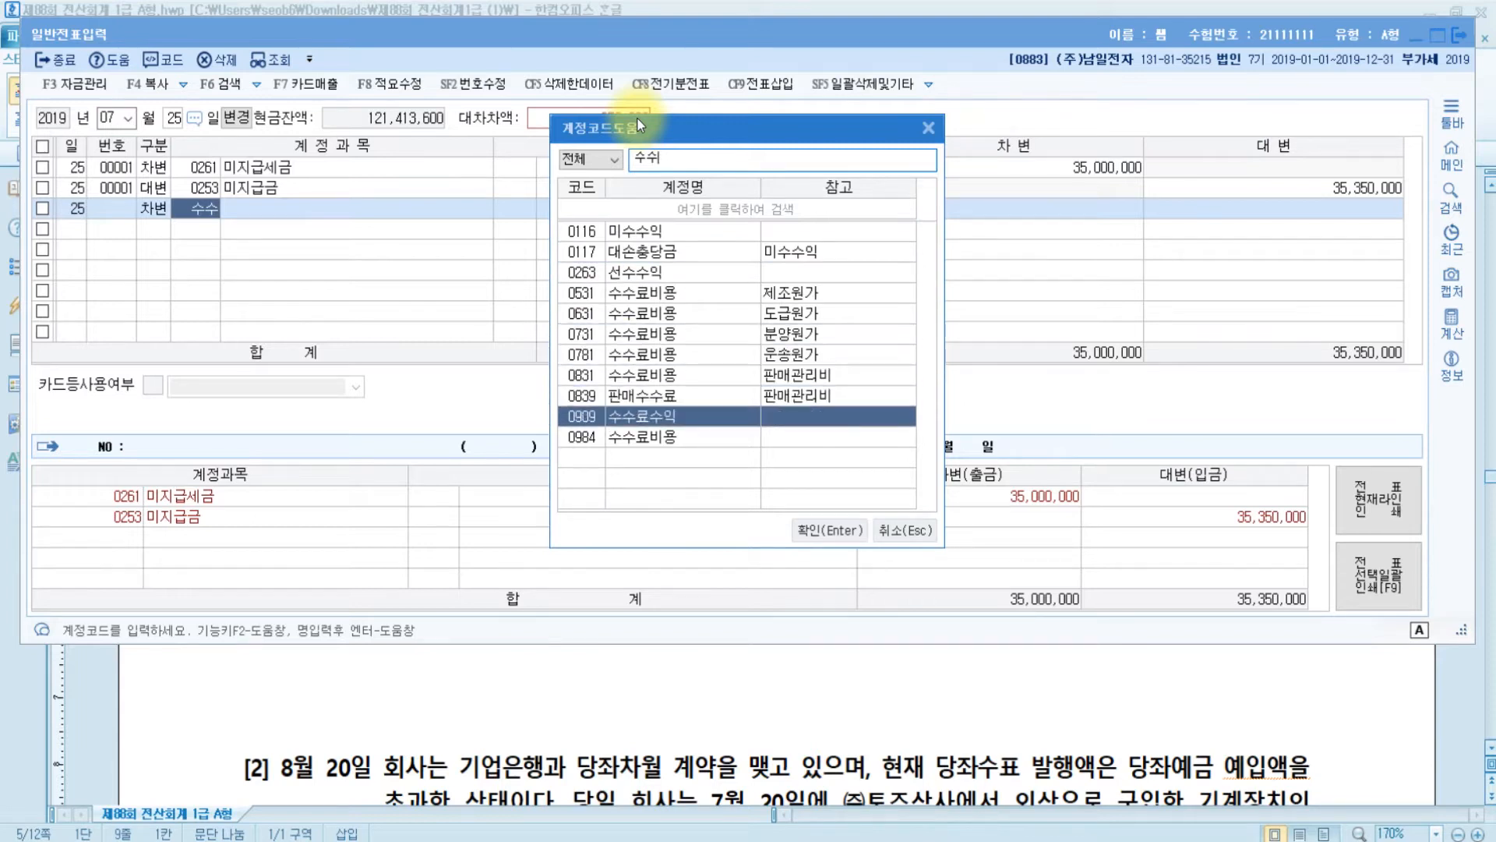
pyautogui.press('BackSpace')
pyautogui.press('Up')
pyautogui.press('Up')
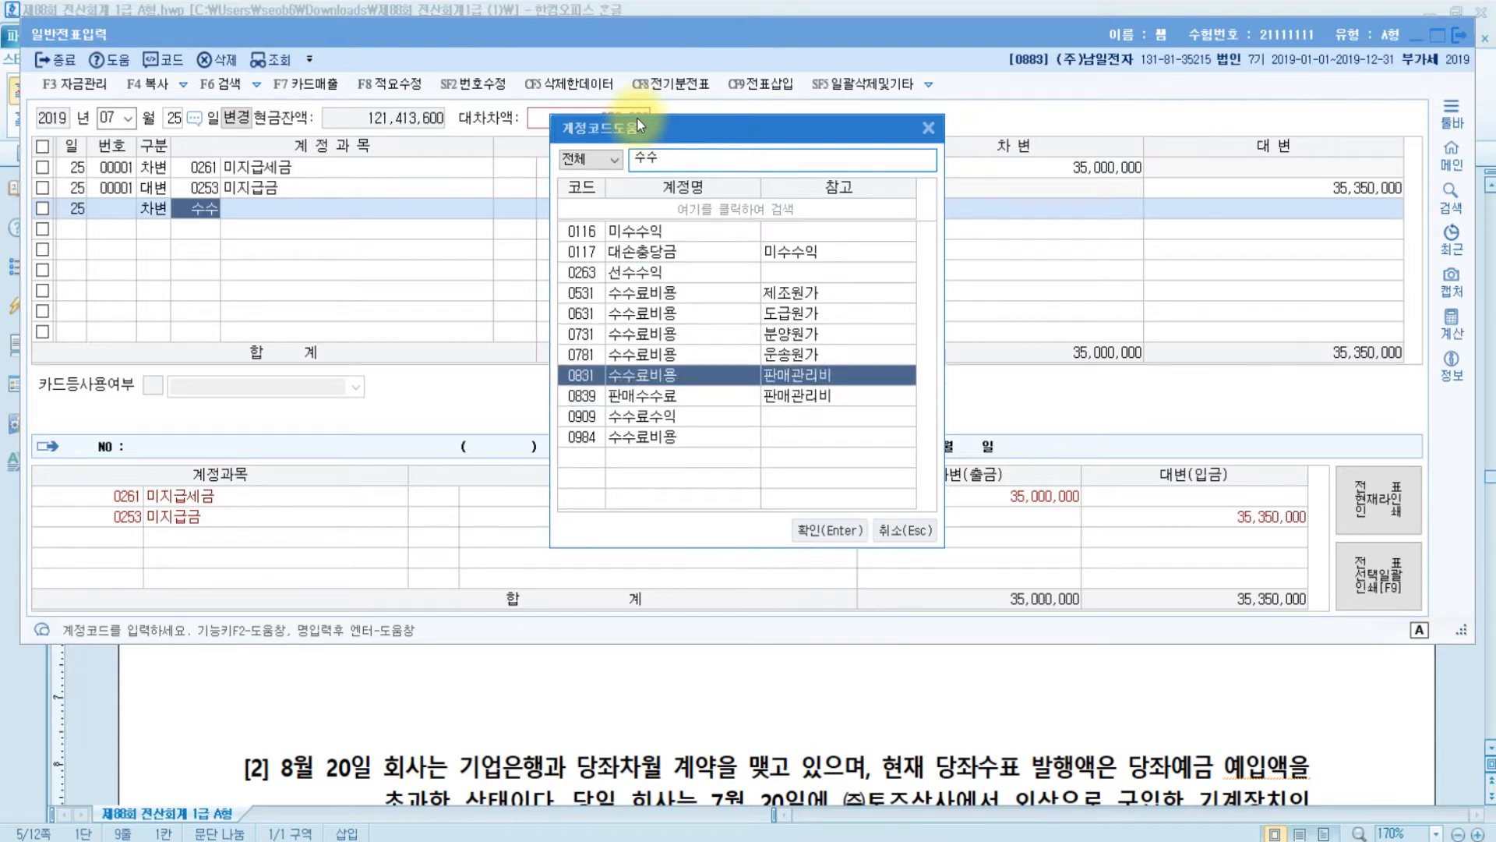
pyautogui.press('Return')
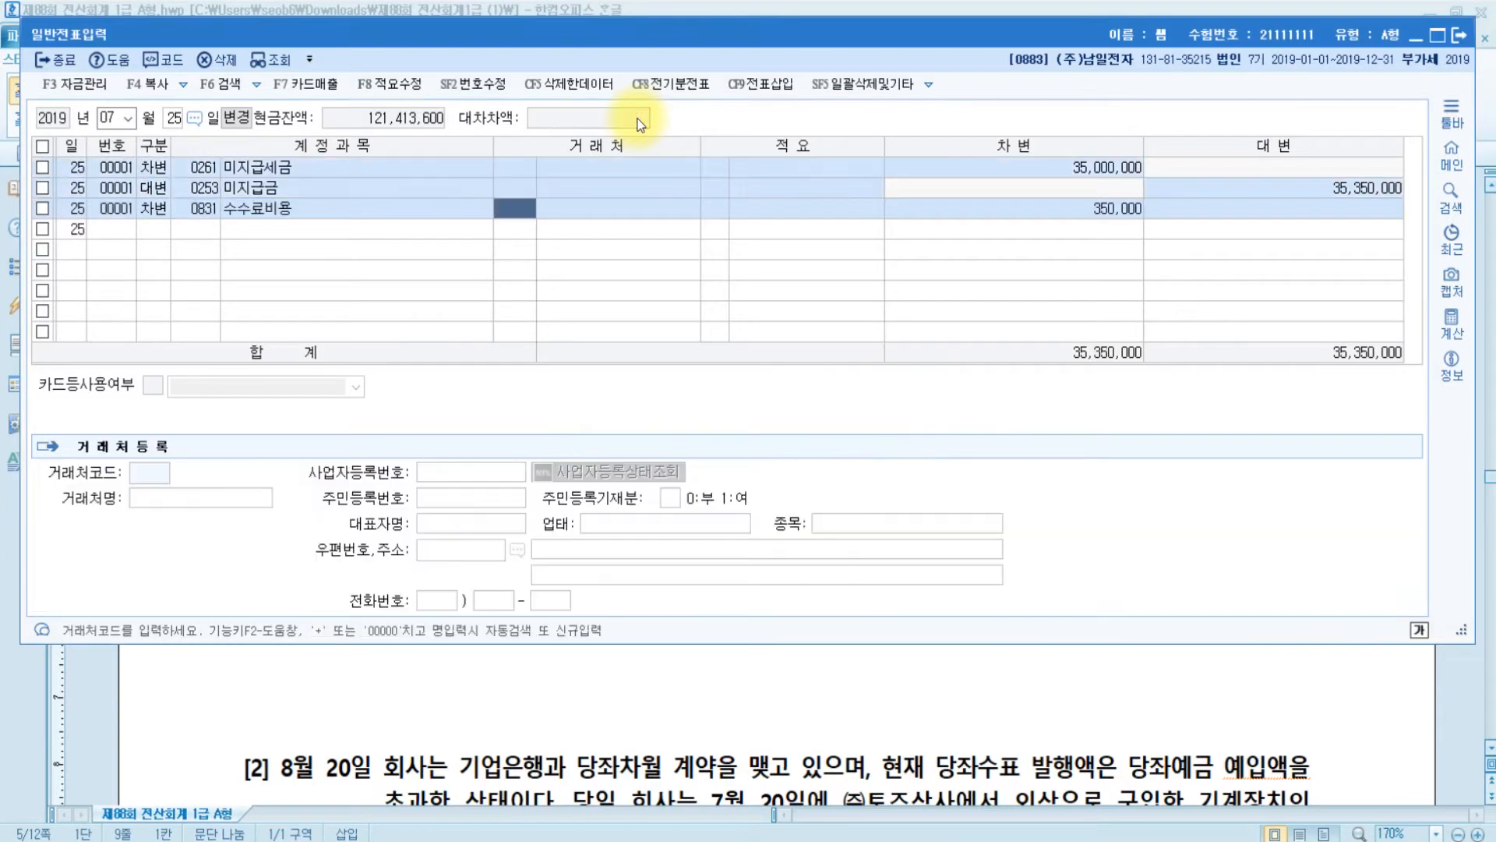
pyautogui.click(1088, 207)
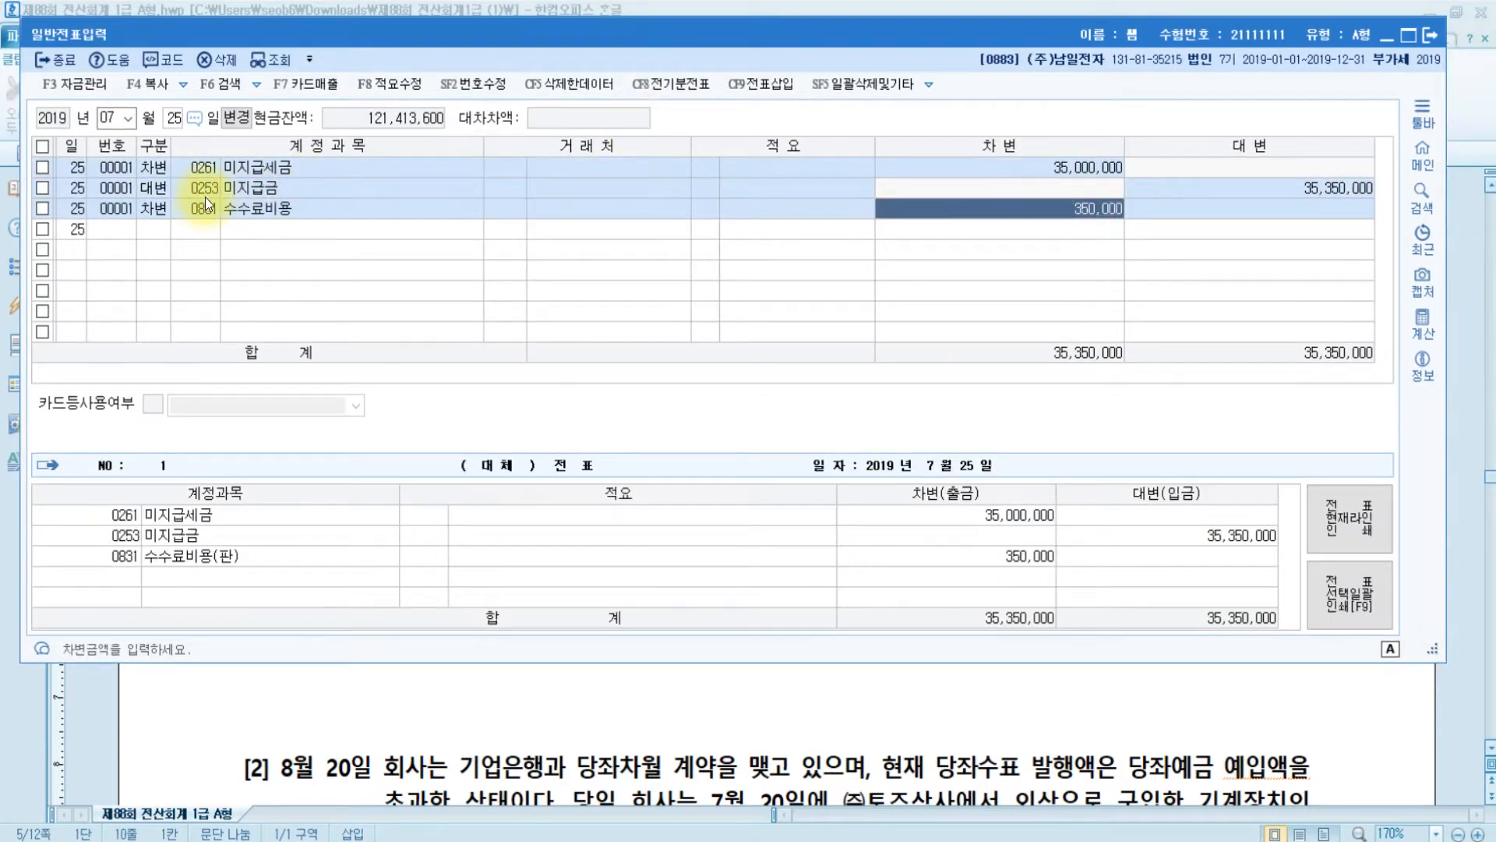
# - Set 99601 비씨카드 as the counterparty on the 미지급금 credit line and review the voucher
pyautogui.click(511, 191)
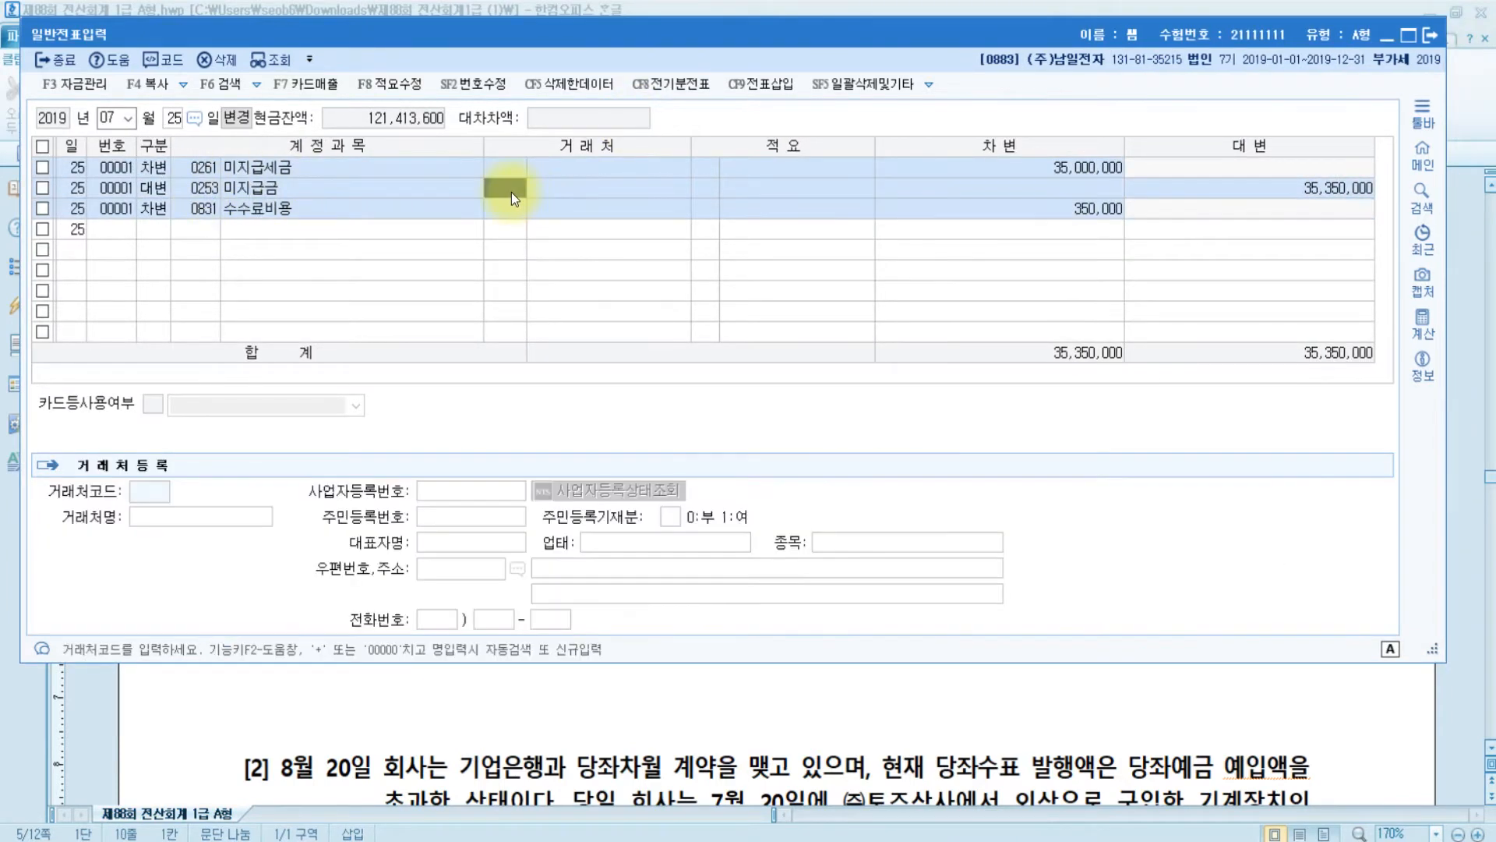
pyautogui.write('빌씨')
pyautogui.press('Return')
pyautogui.press('BackSpace')
pyautogui.press('BackSpace')
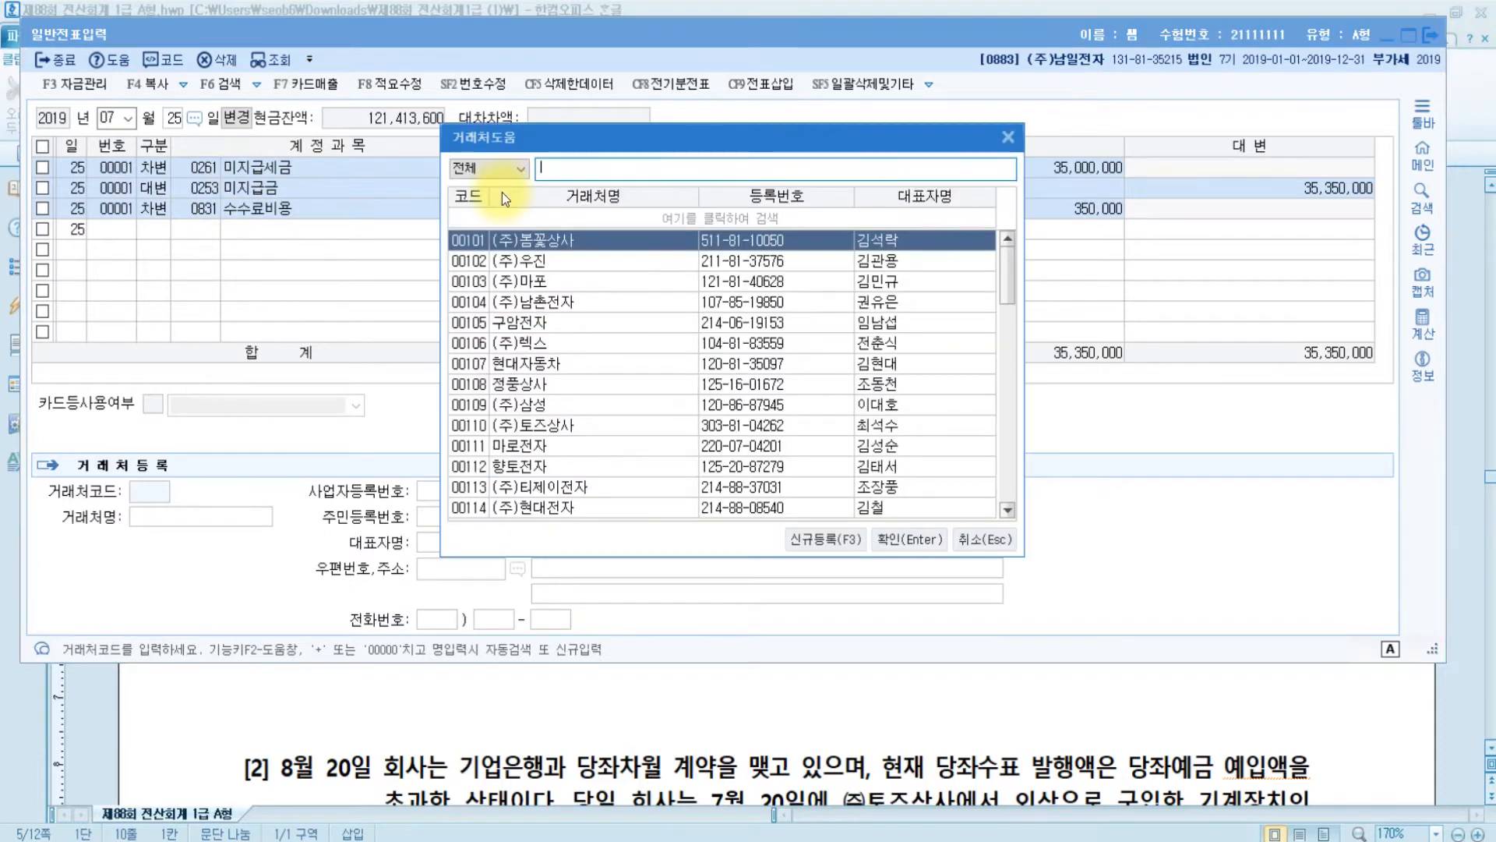
pyautogui.write('비씨')
pyautogui.press('Return')
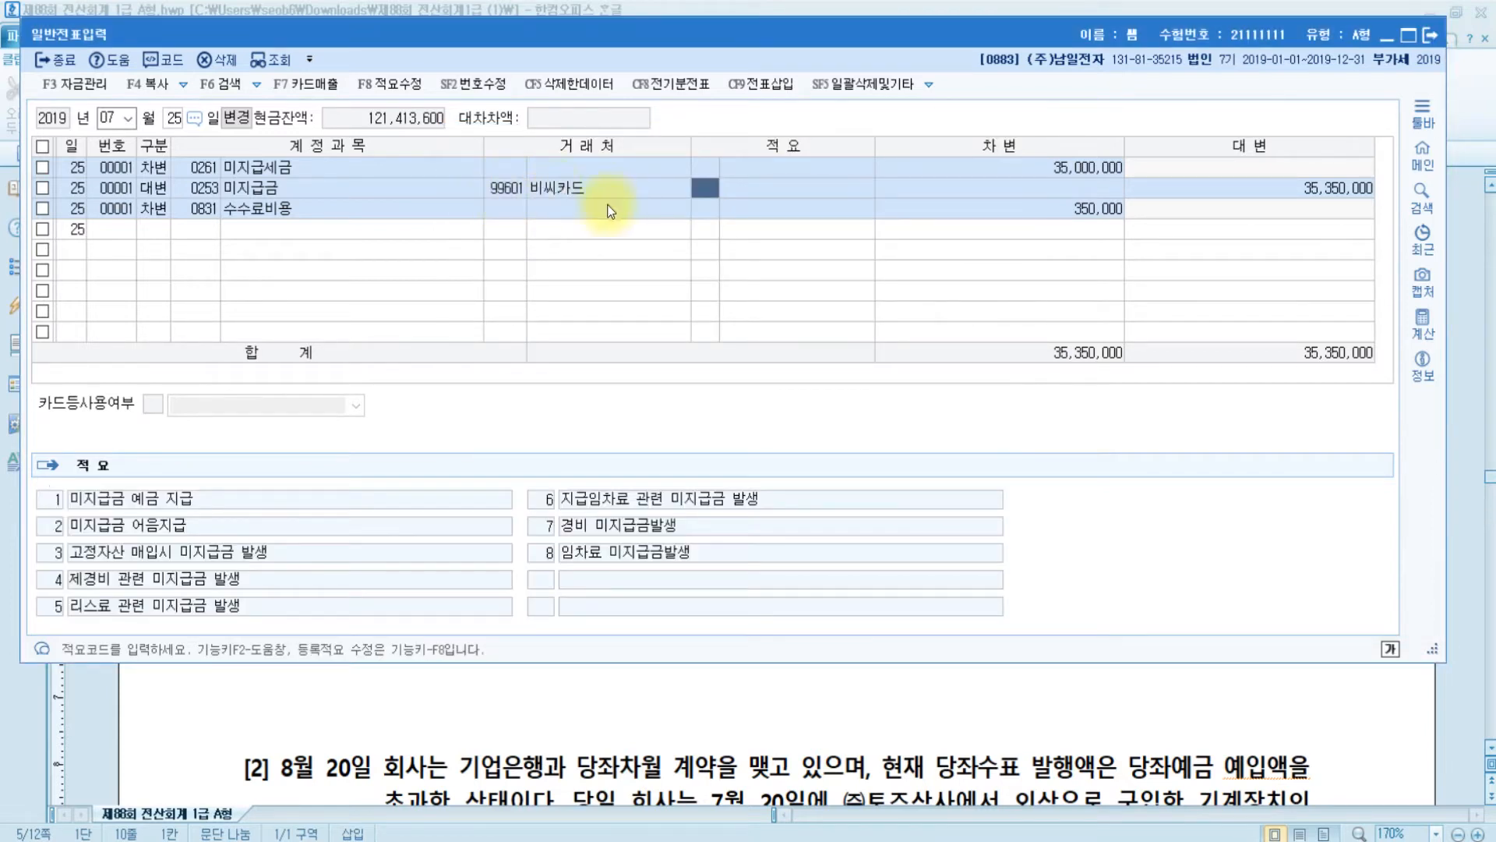
pyautogui.click(1103, 212)
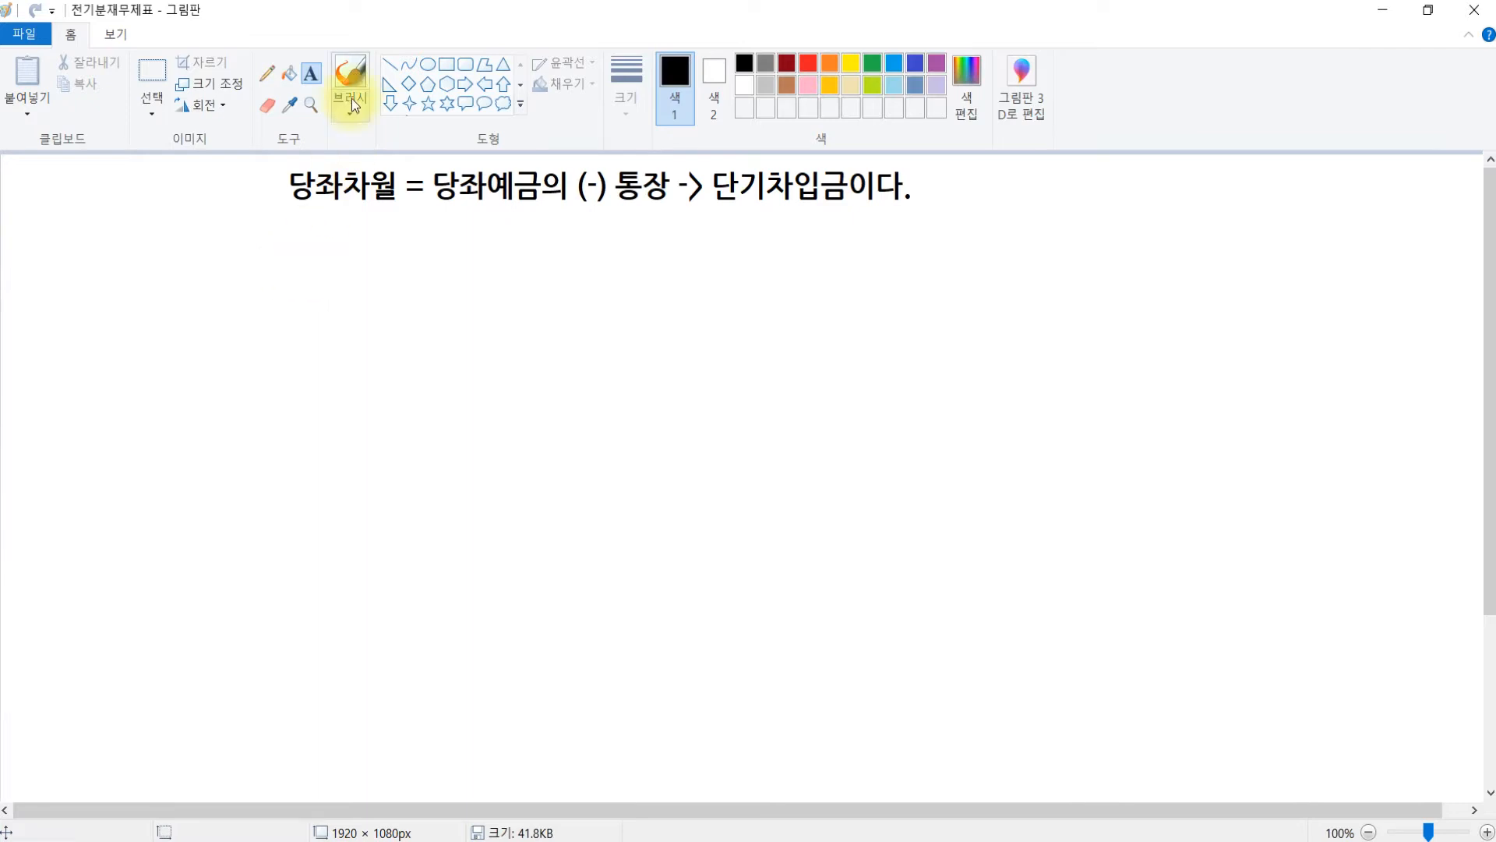
# - Drag out a wide text box below the 당좌차월 note on the canvas
pyautogui.click(290, 275)
pyautogui.moveTo(860, 364); pyautogui.dragTo(1423, 499)
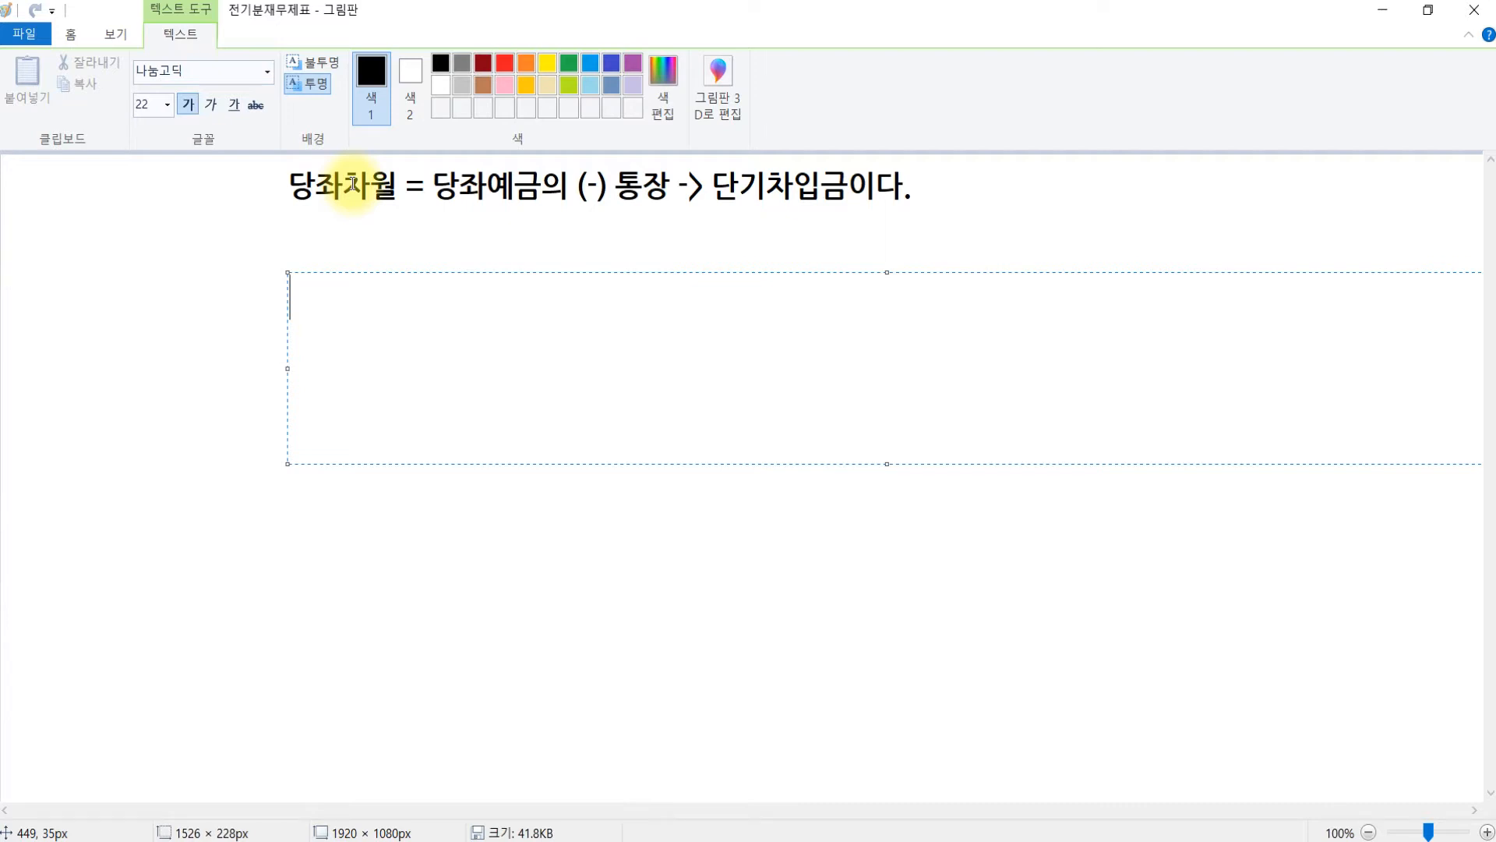
# - Write the first indigo example entry: 당좌예금 100 / 현금 100
pyautogui.click(609, 62)
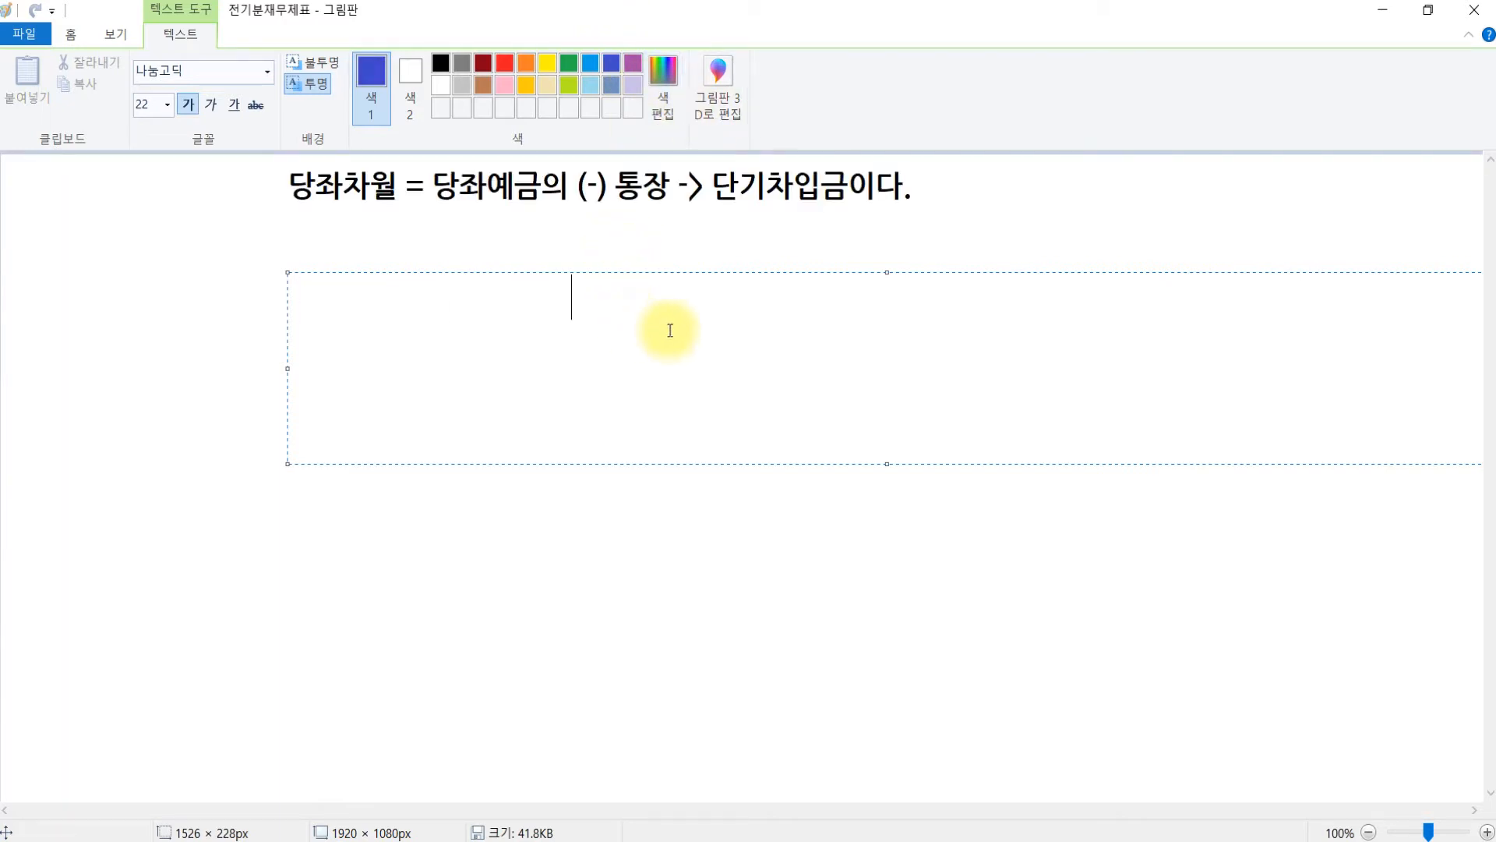
pyautogui.write('/ 현그')
pyautogui.write('ㅁ 100')
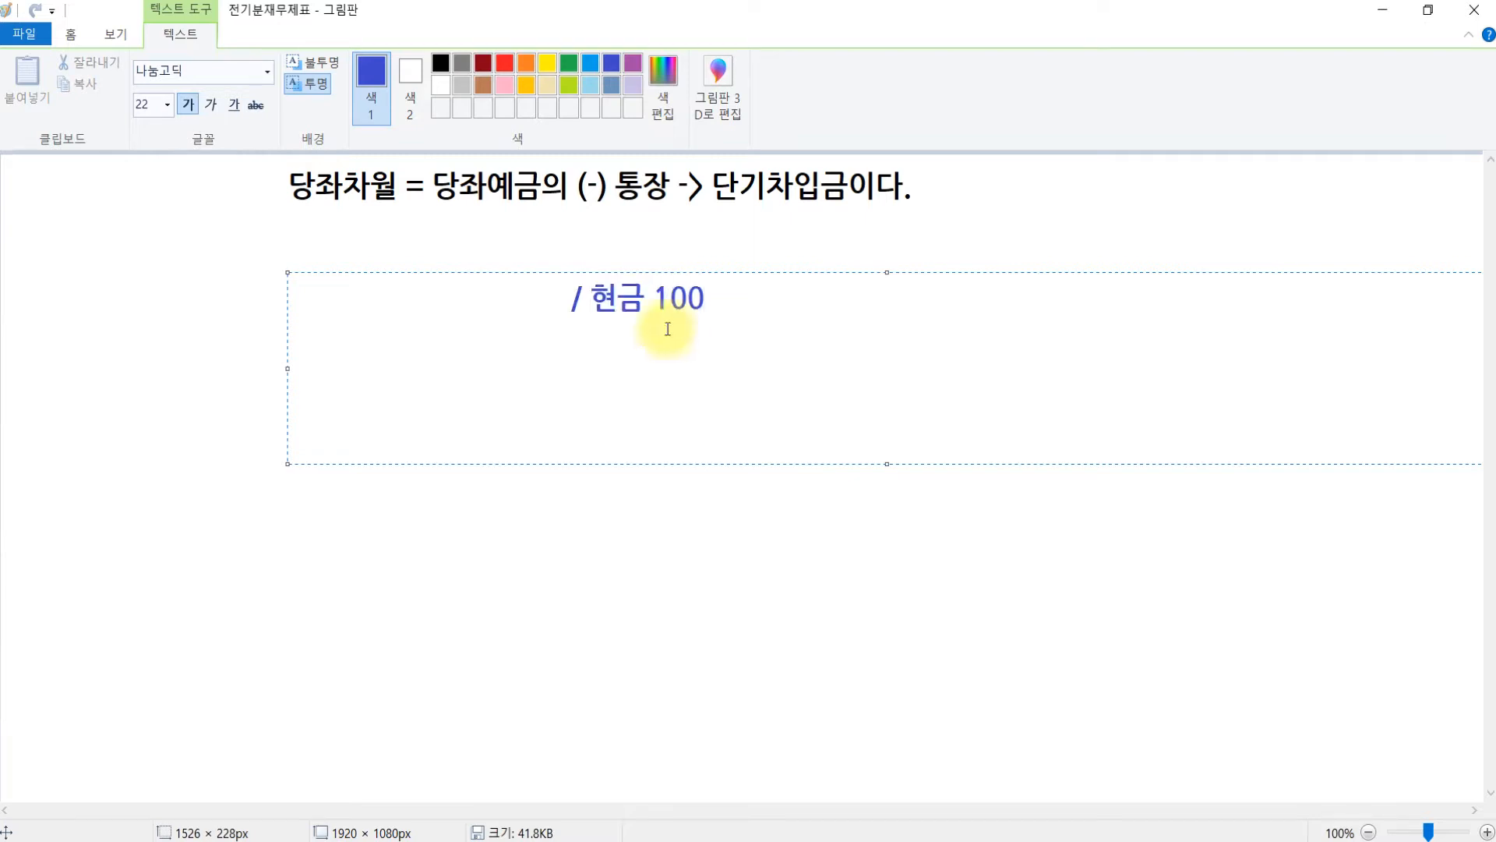
pyautogui.moveTo(553, 296); pyautogui.dragTo(4, 302)
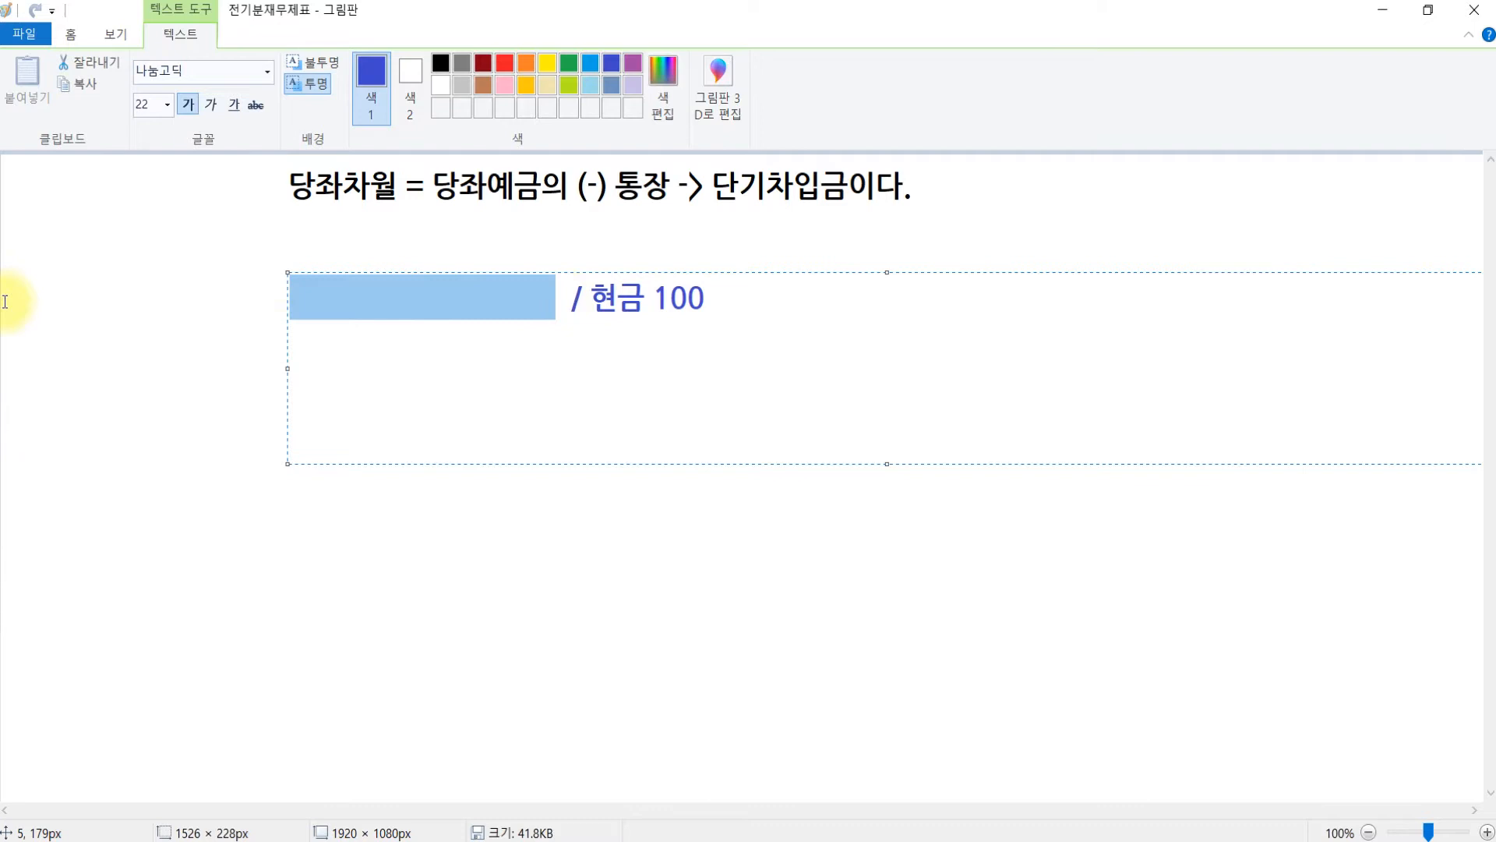
pyautogui.write('당좌예금 ')
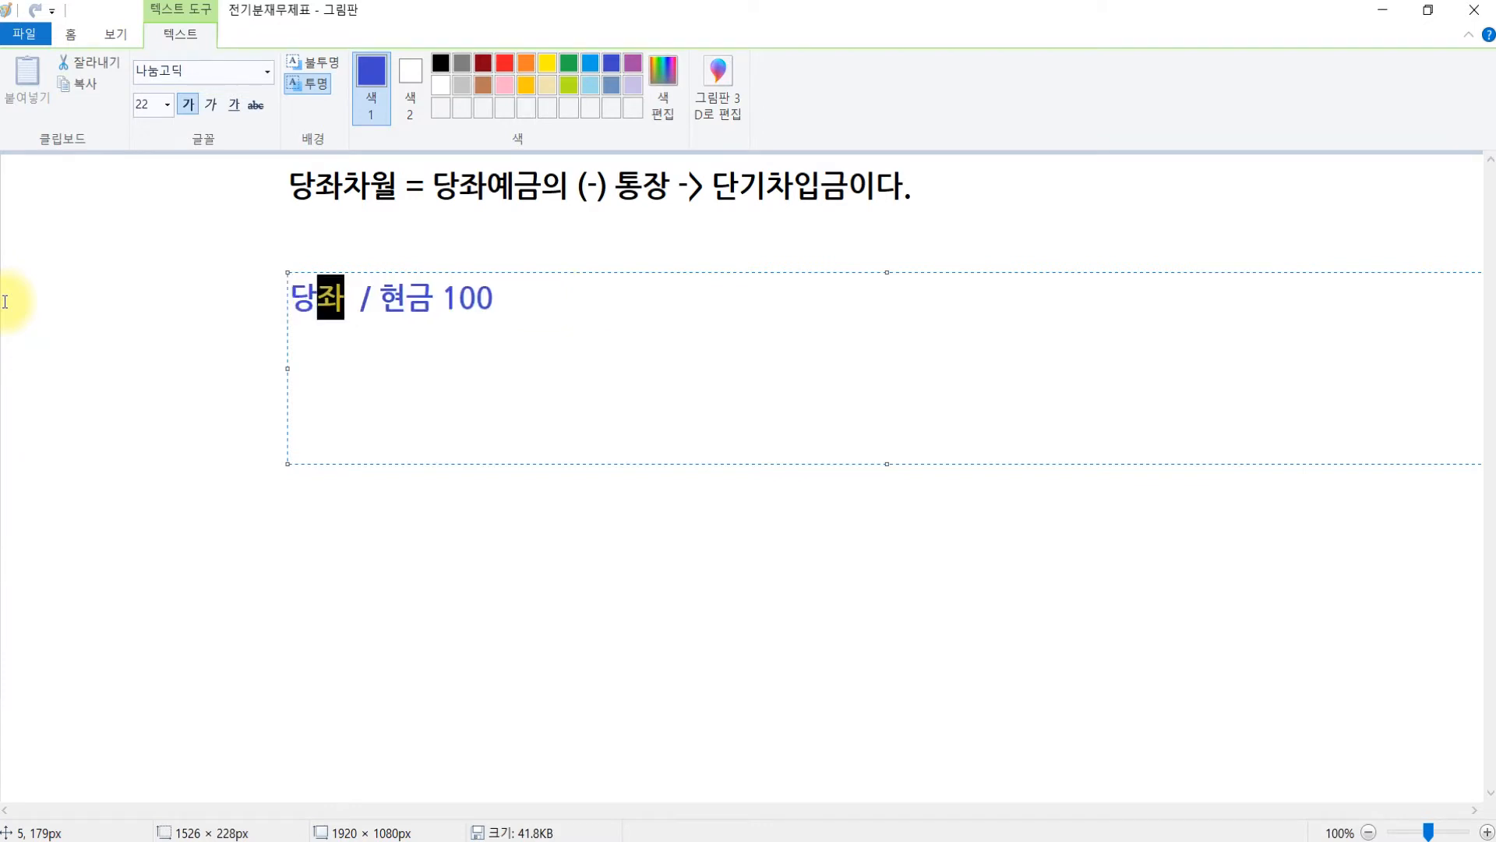
pyautogui.write('100')
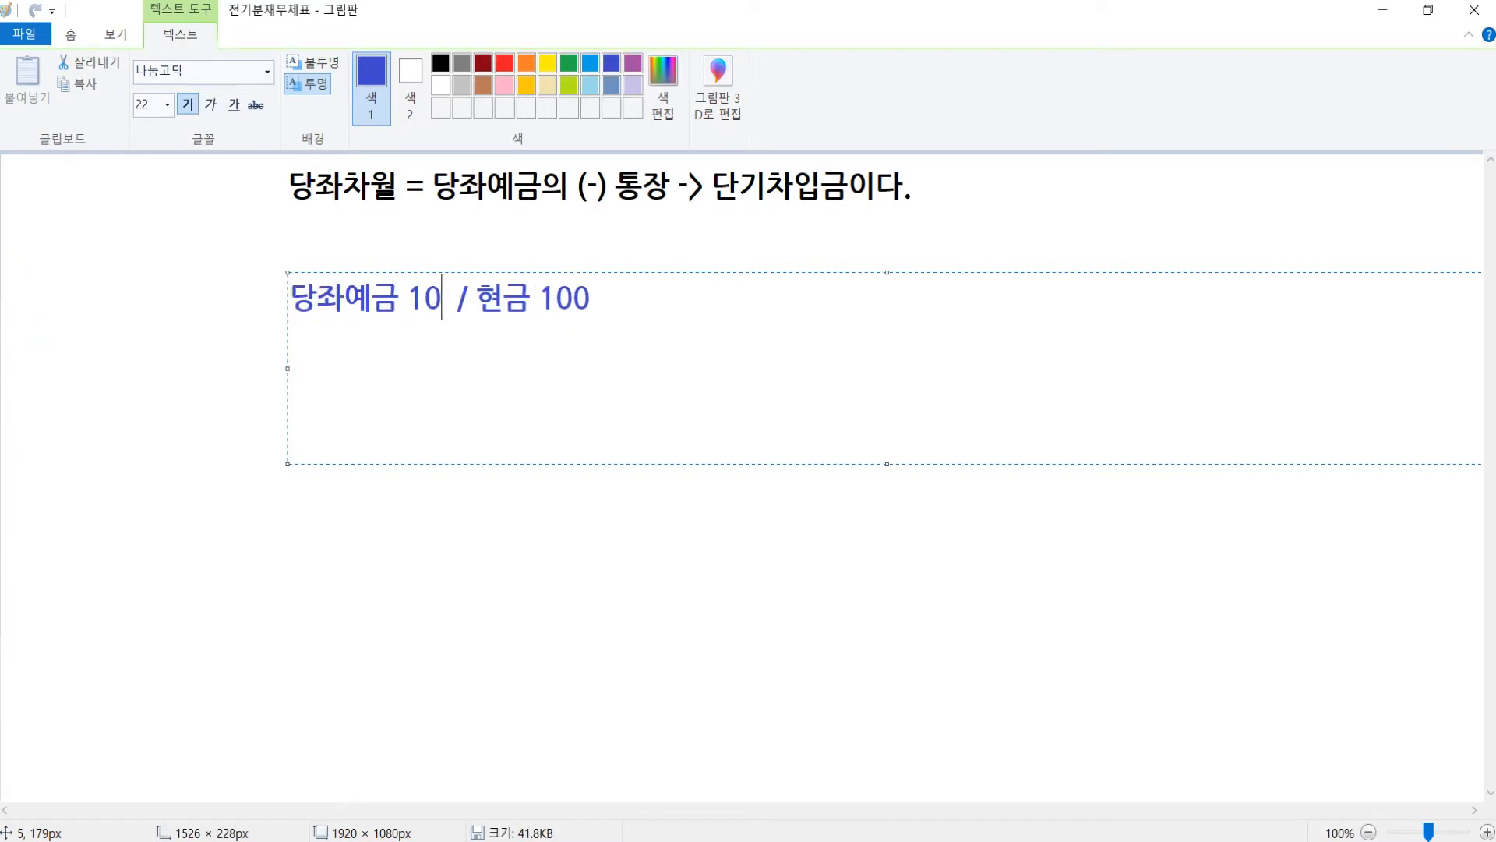
# - Add the entry 건물 250 / 당좌예금 100 with 당좌차월 150 (부채의증가) below it
pyautogui.click(783, 289)
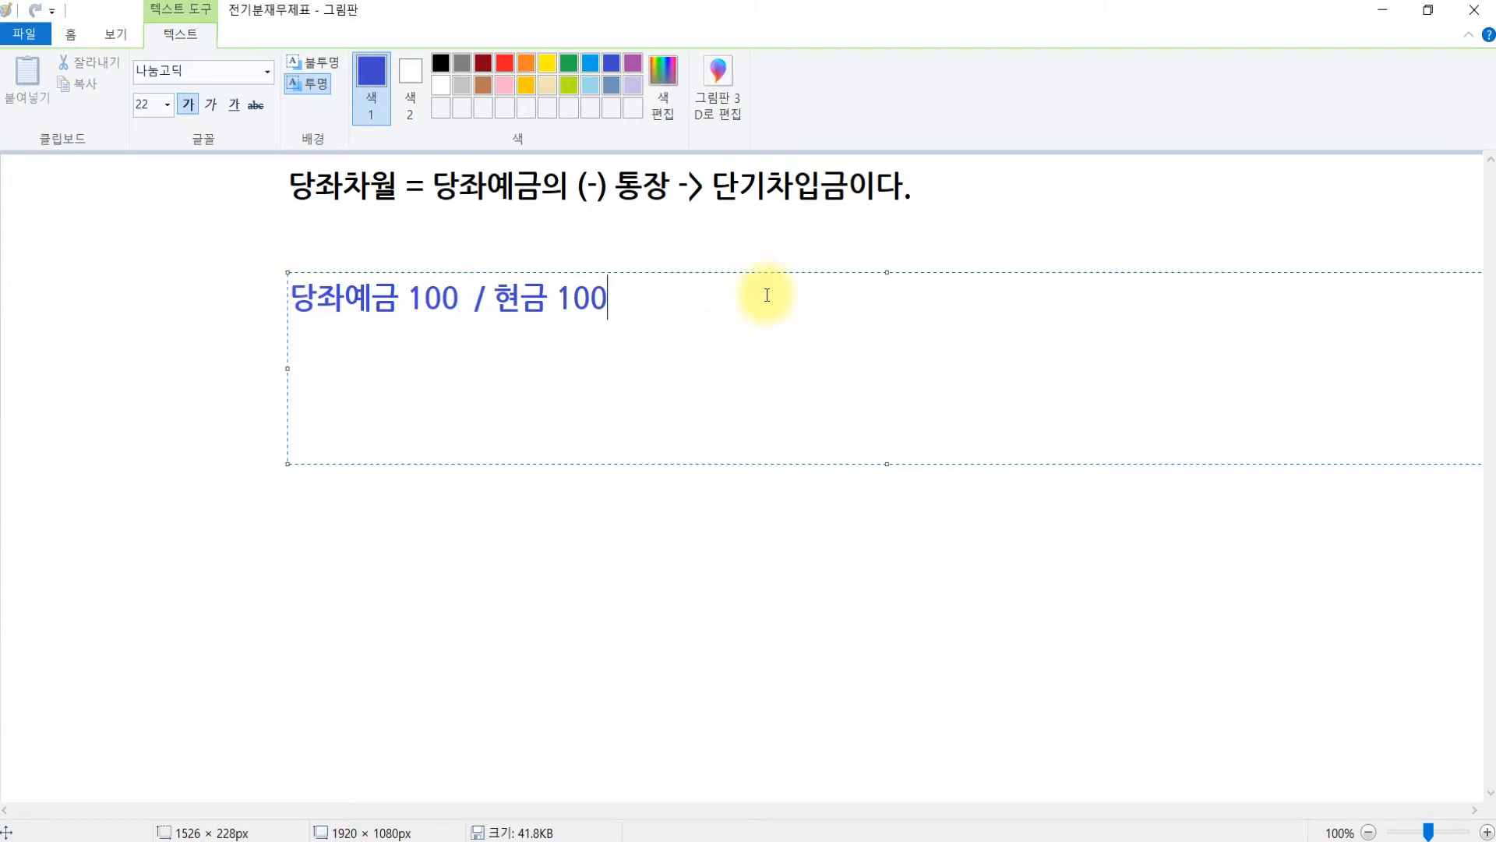
pyautogui.press('Return')
pyautogui.press('Return')
pyautogui.write('건물 ')
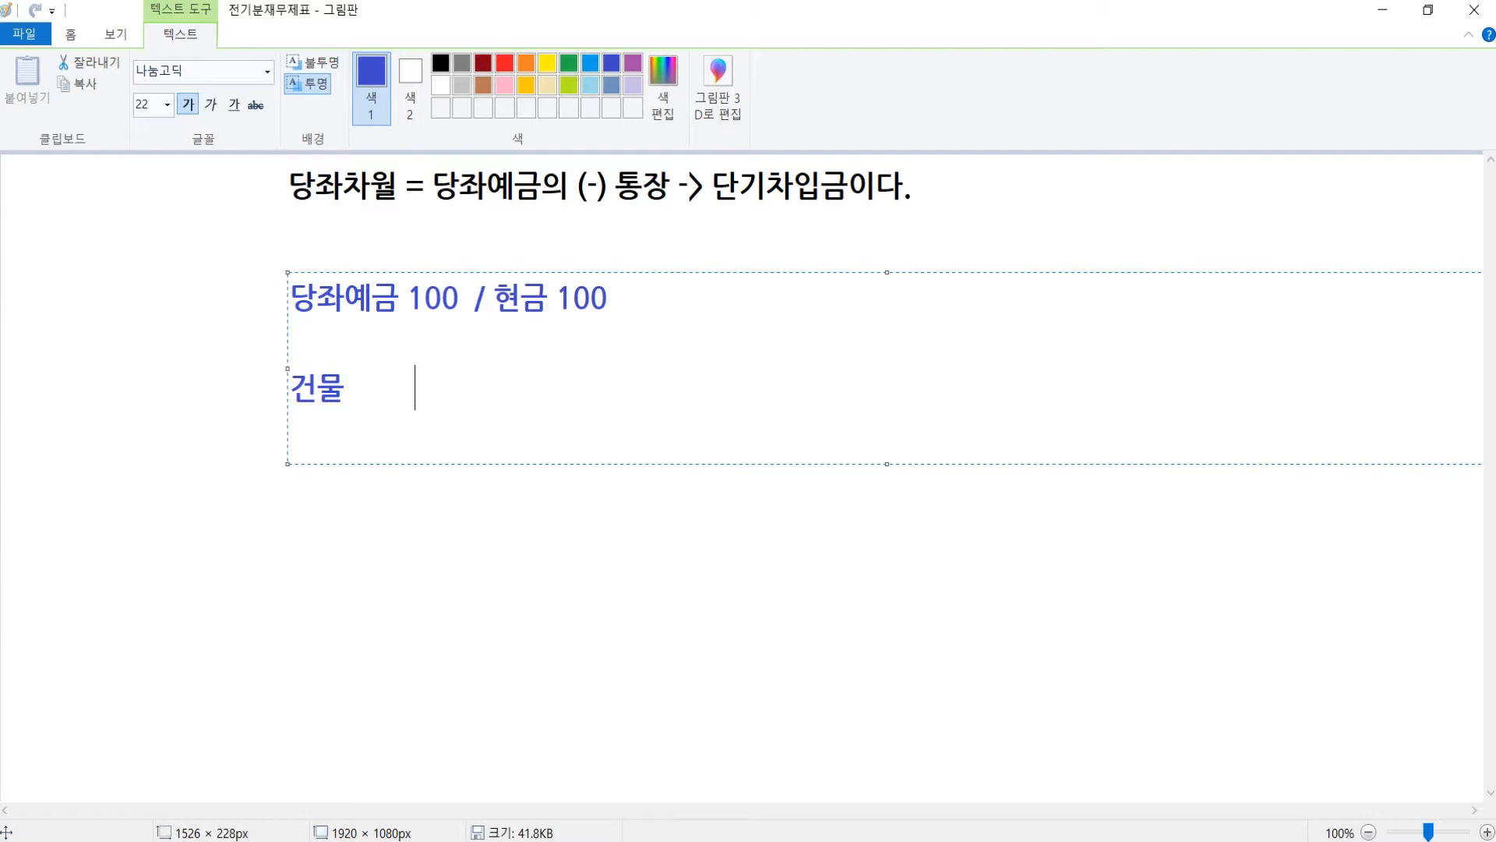
pyautogui.write('         250 /')
pyautogui.write('당좌예금')
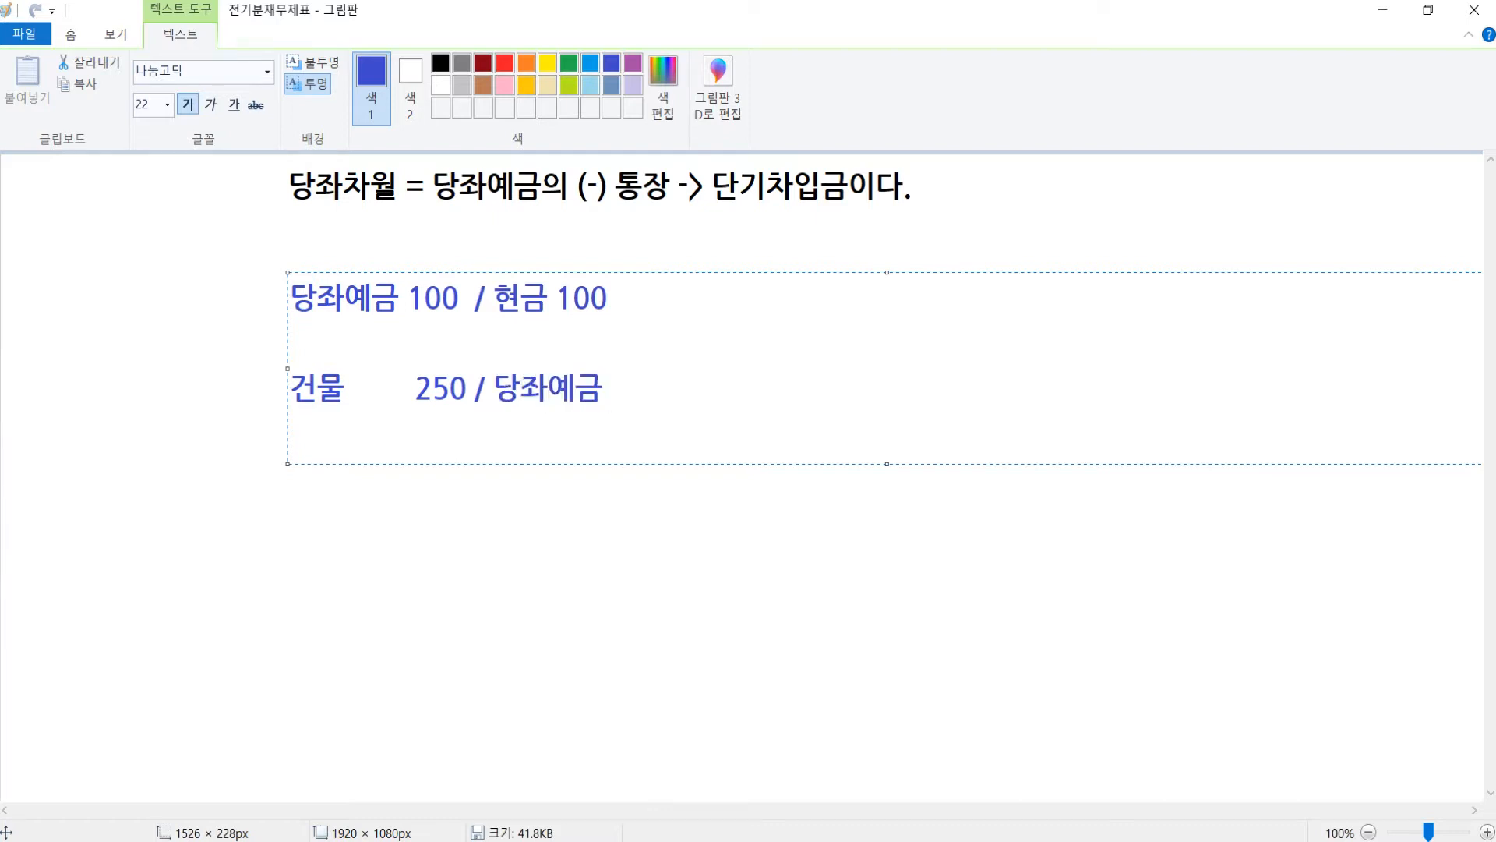
pyautogui.write(' 100')
pyautogui.click(390, 295)
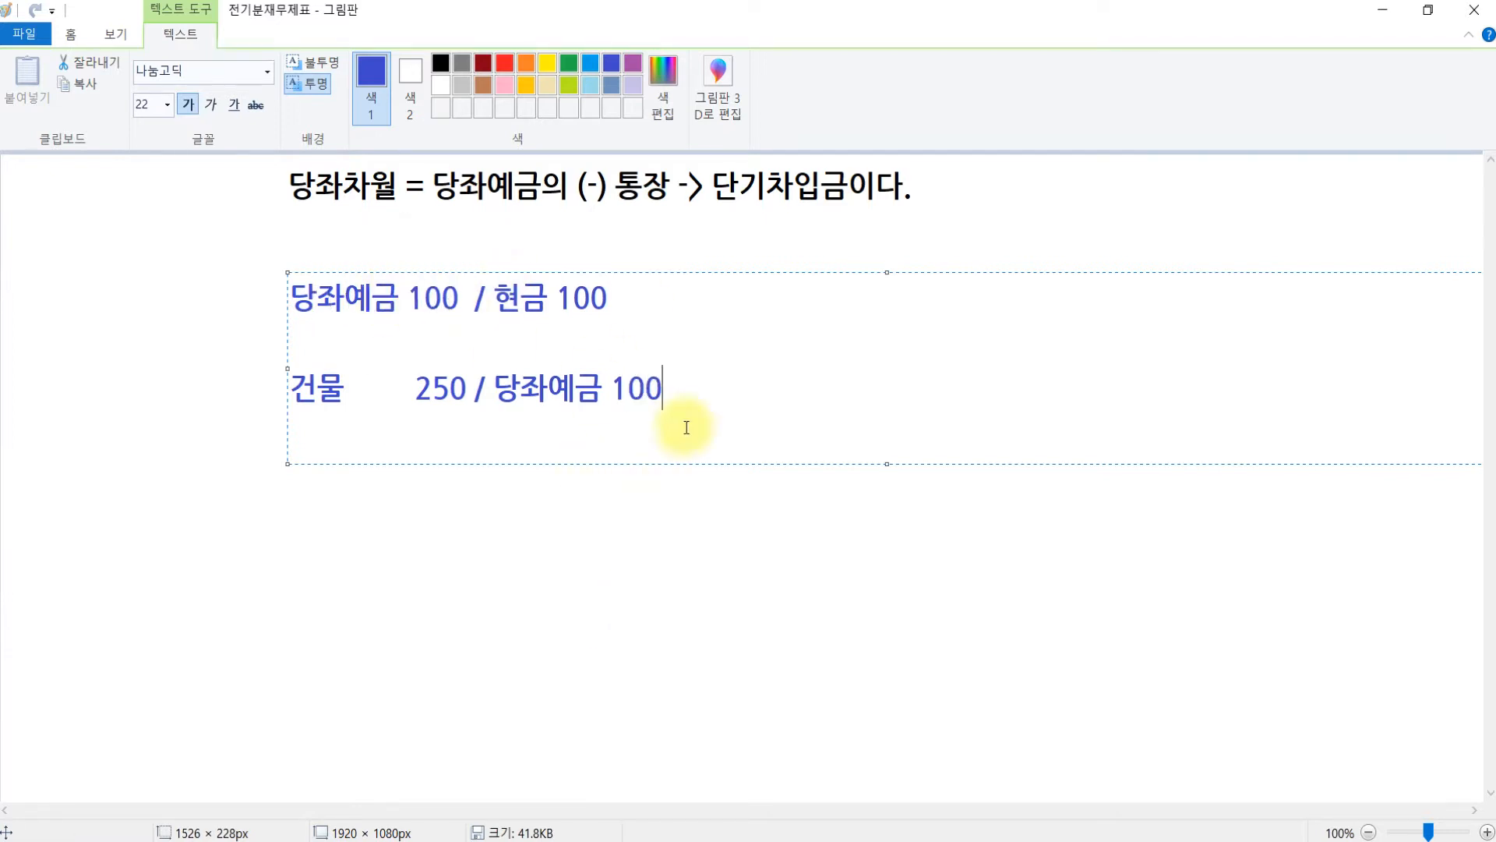
pyautogui.press('Return')
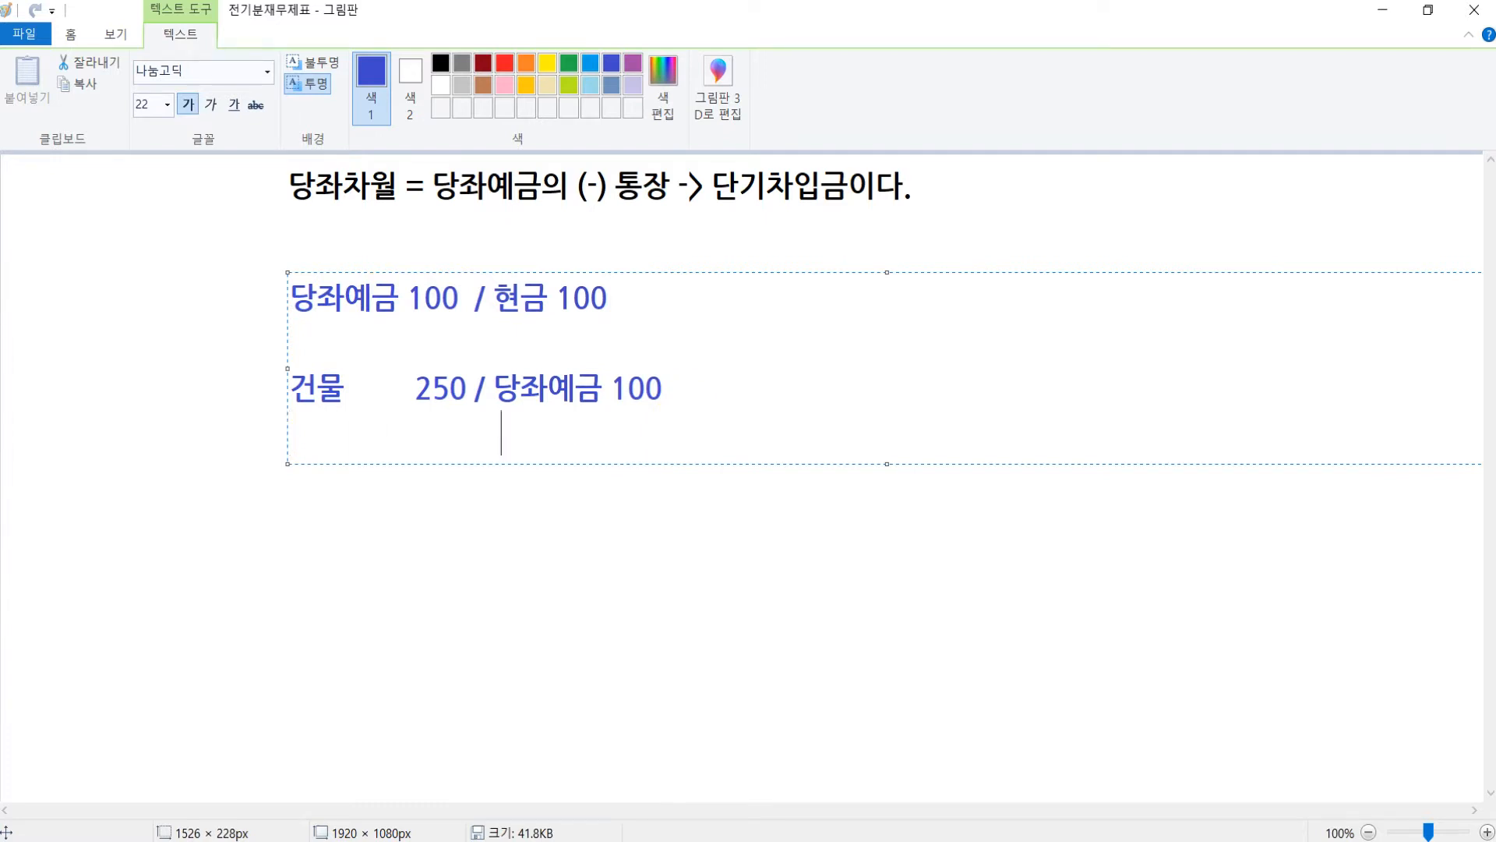
pyautogui.write('당좌차우ㅓㄹ')
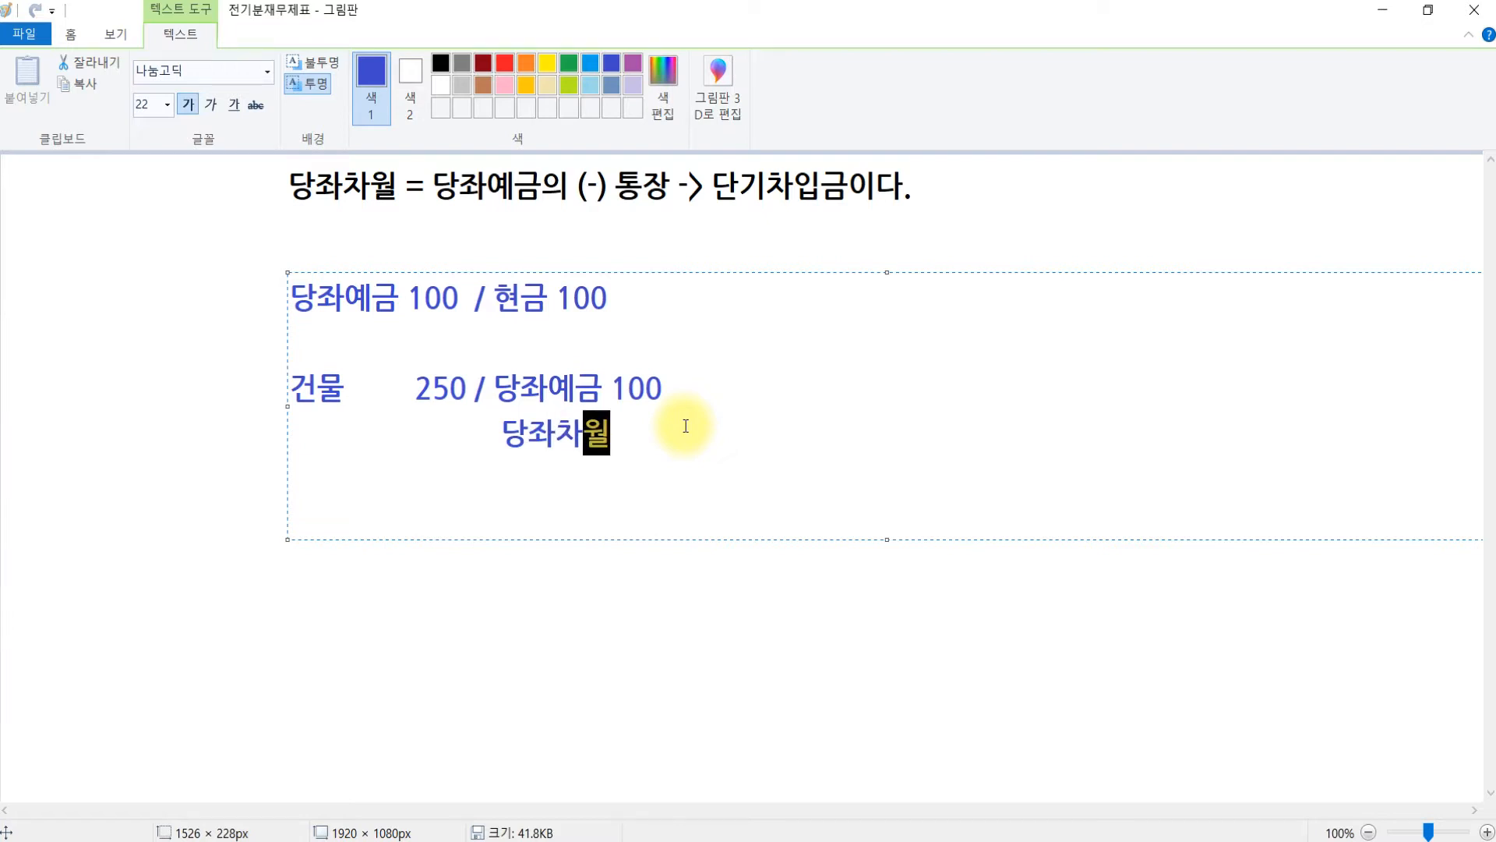
pyautogui.write(' 150')
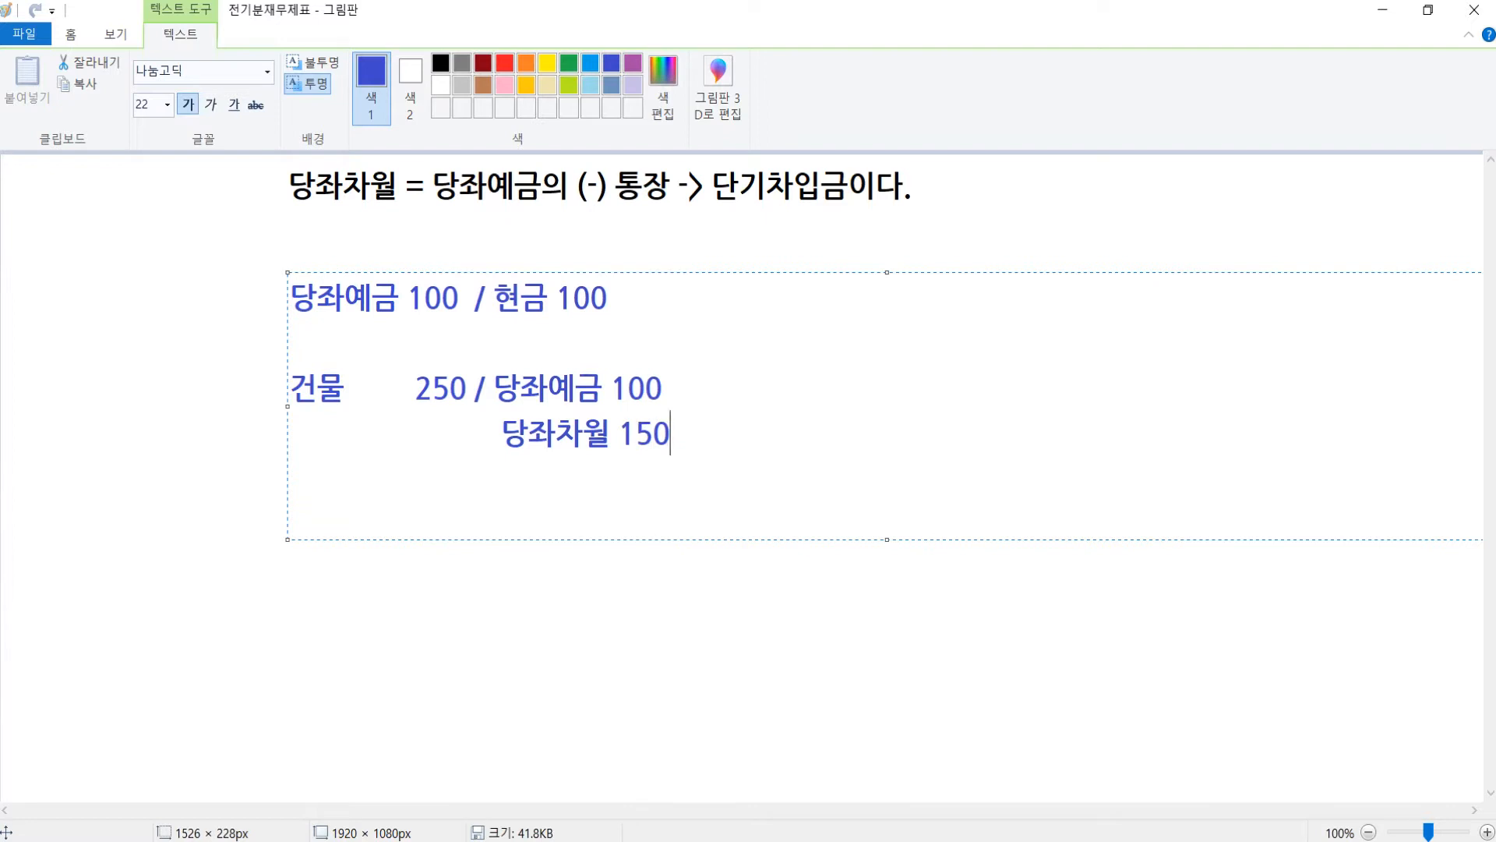
pyautogui.write('(부채의증가)')
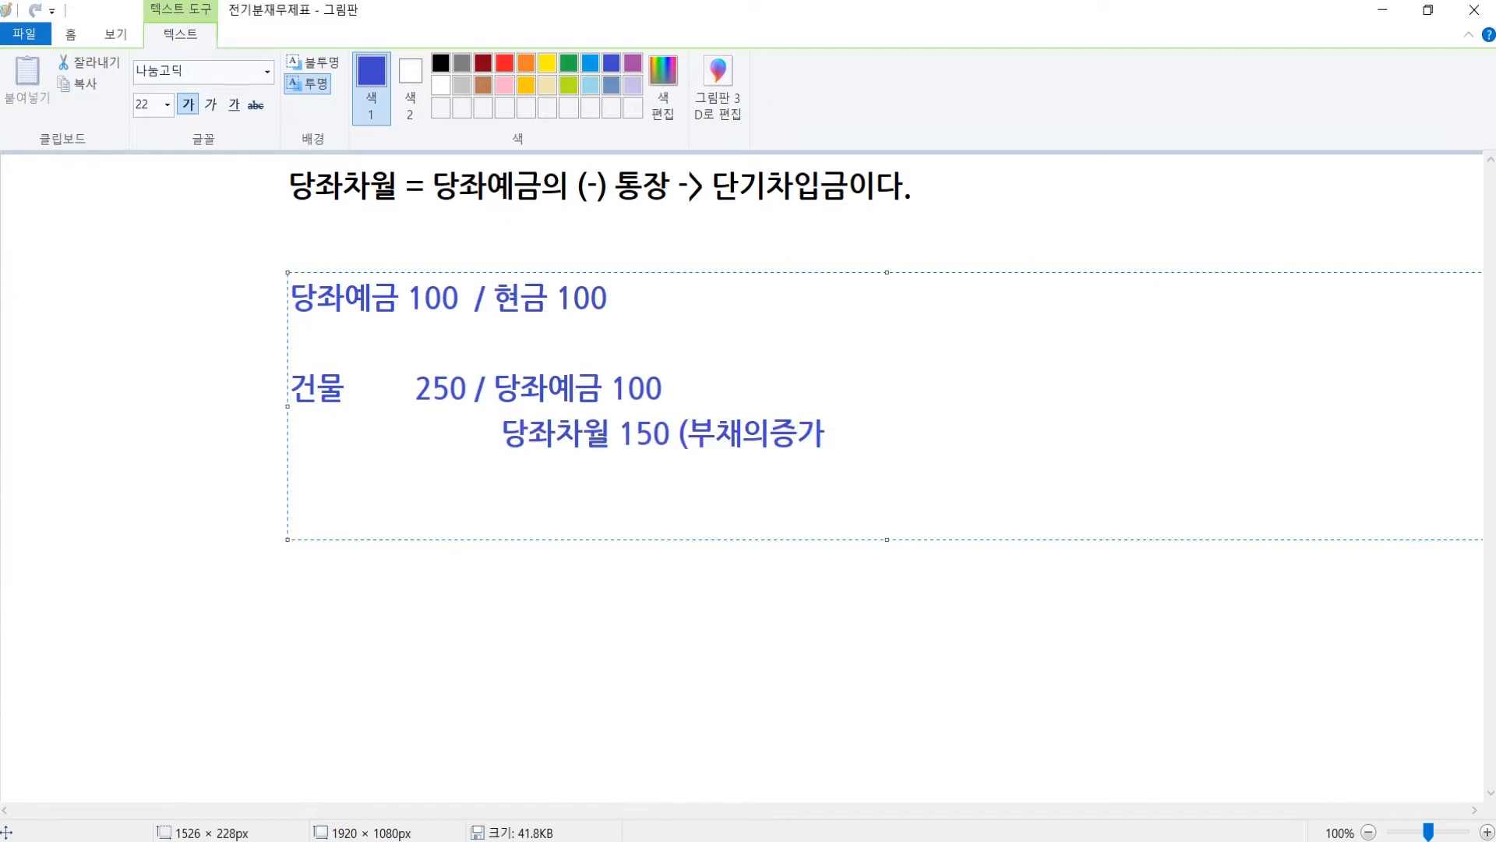
# - Start a new '/ 현금' line and enlarge the text box to show every line
pyautogui.press('Return')
pyautogui.press('Return')
pyautogui.write('/ 현금')
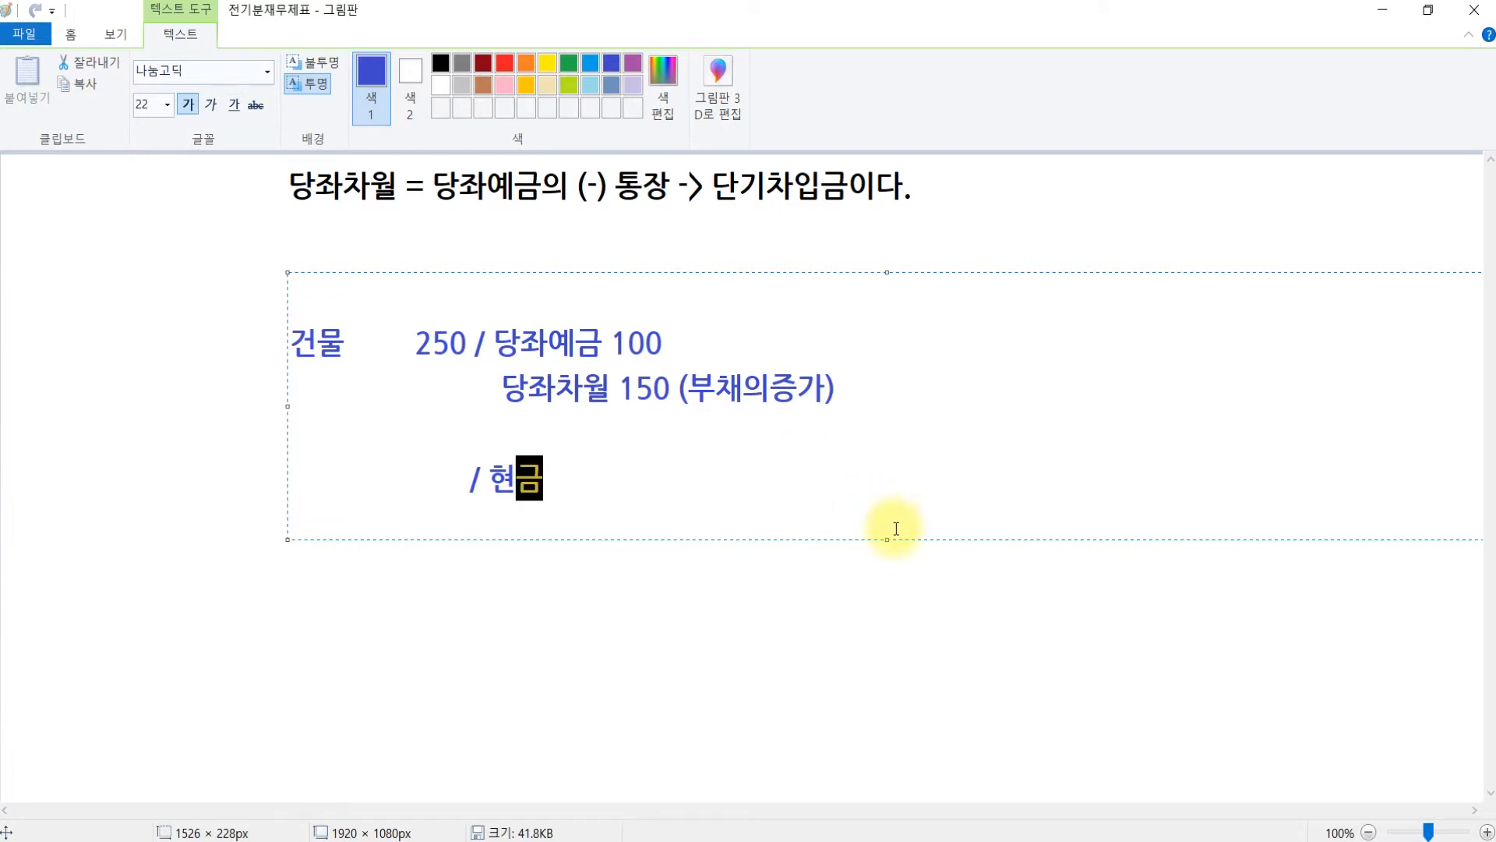
pyautogui.moveTo(887, 539); pyautogui.dragTo(879, 700)
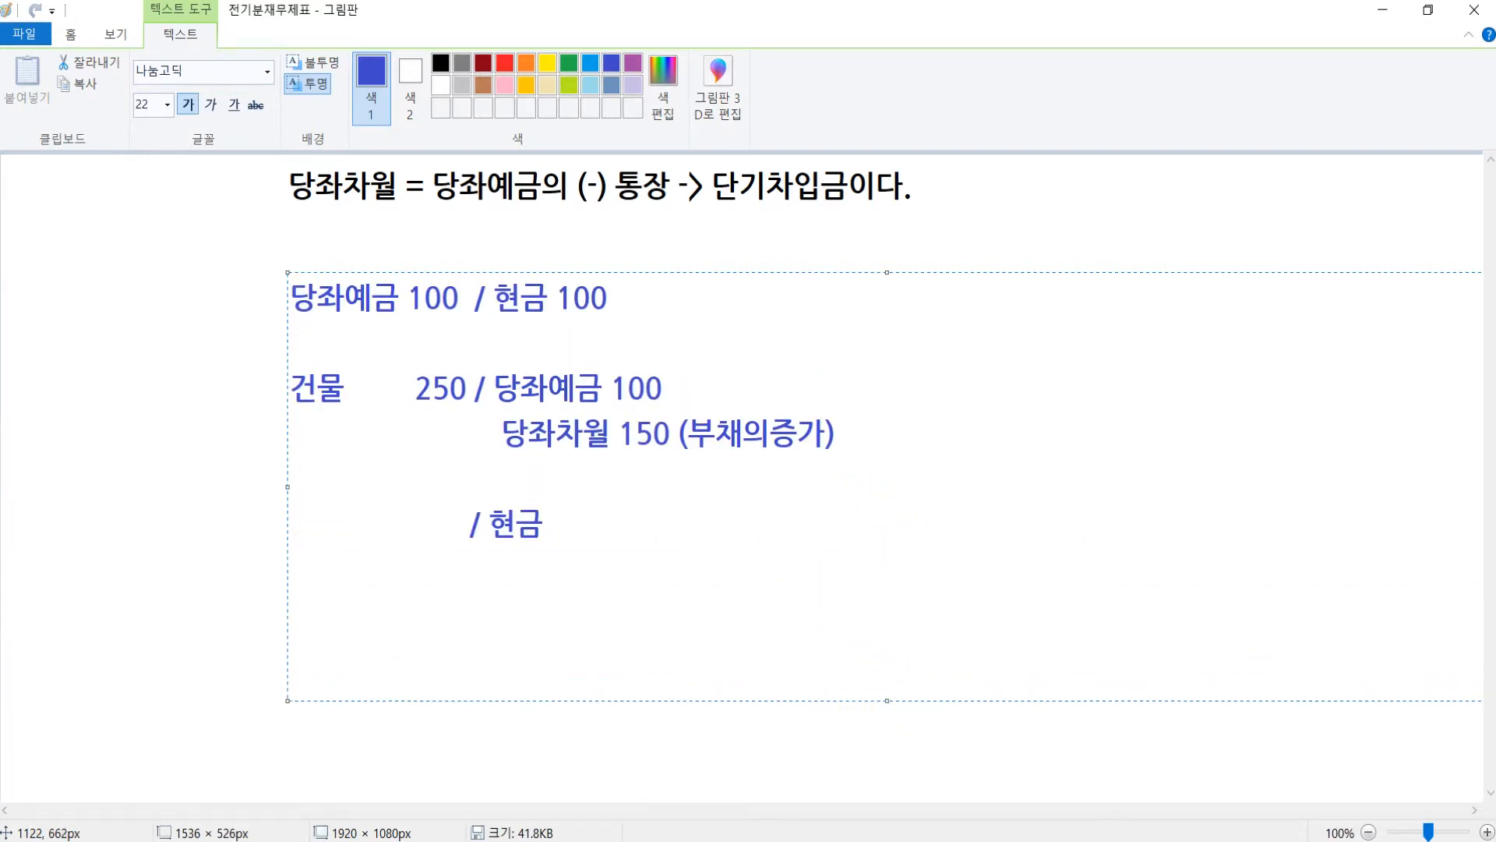
# - Complete the cash entry as 당좌차월 150 / 현금 500, with 당좌예금 350 beneath it
pyautogui.write('500')
pyautogui.moveTo(434, 524); pyautogui.dragTo(209, 519)
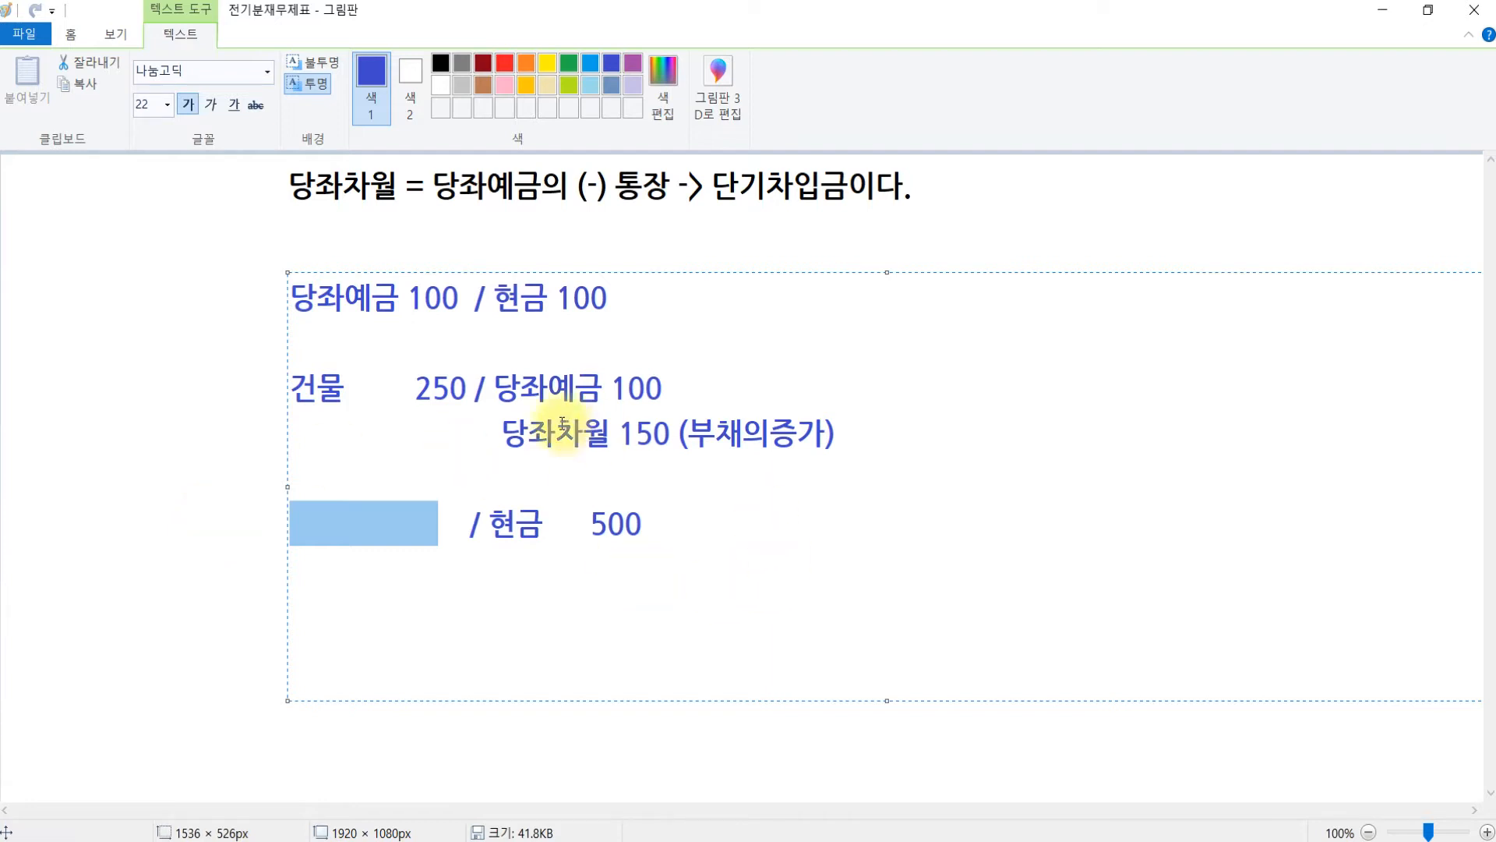
pyautogui.write('당좌')
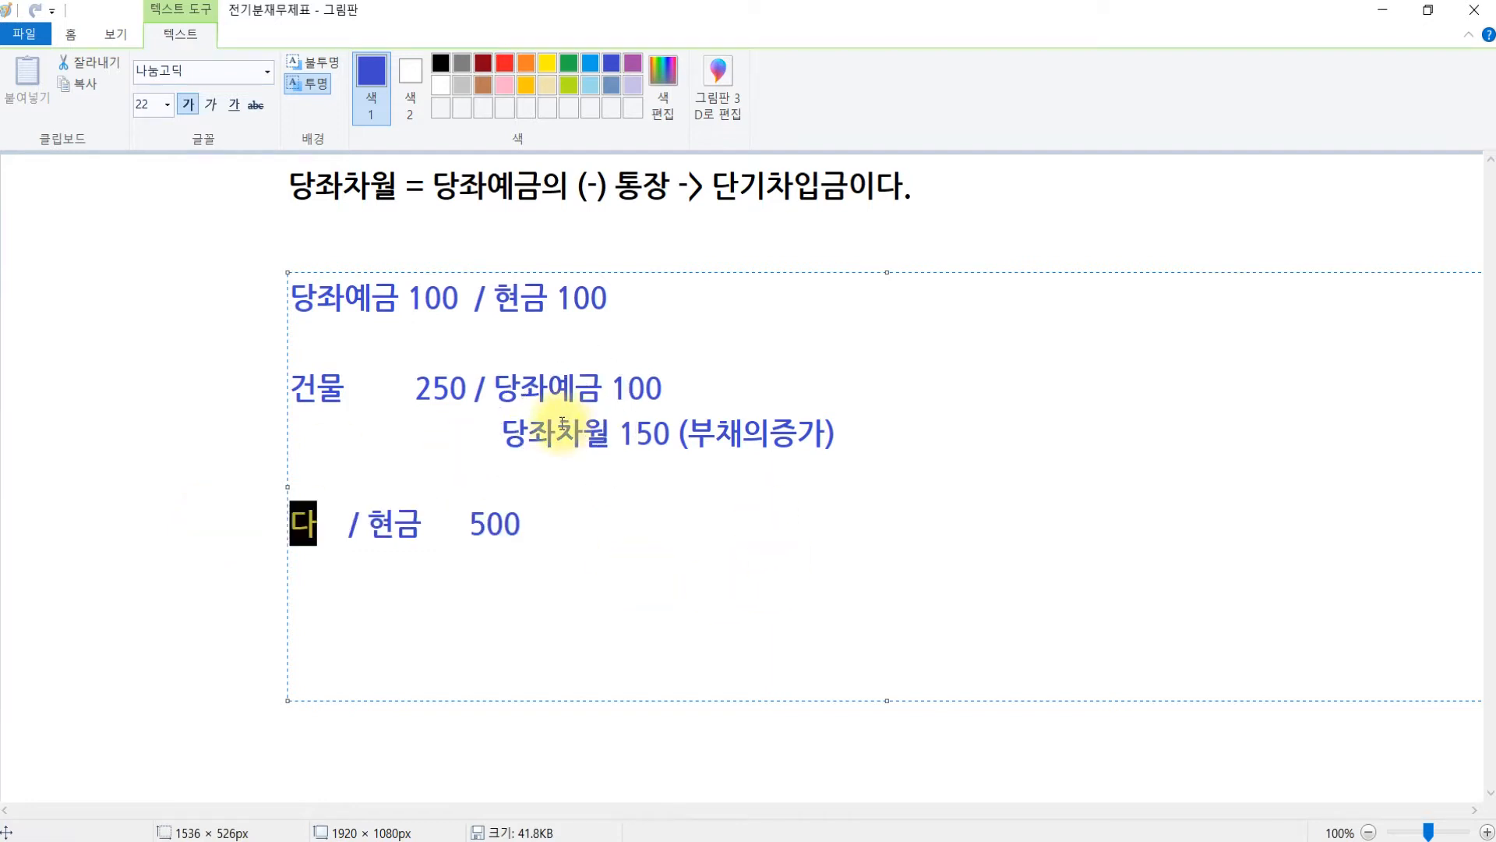
pyautogui.write('차월')
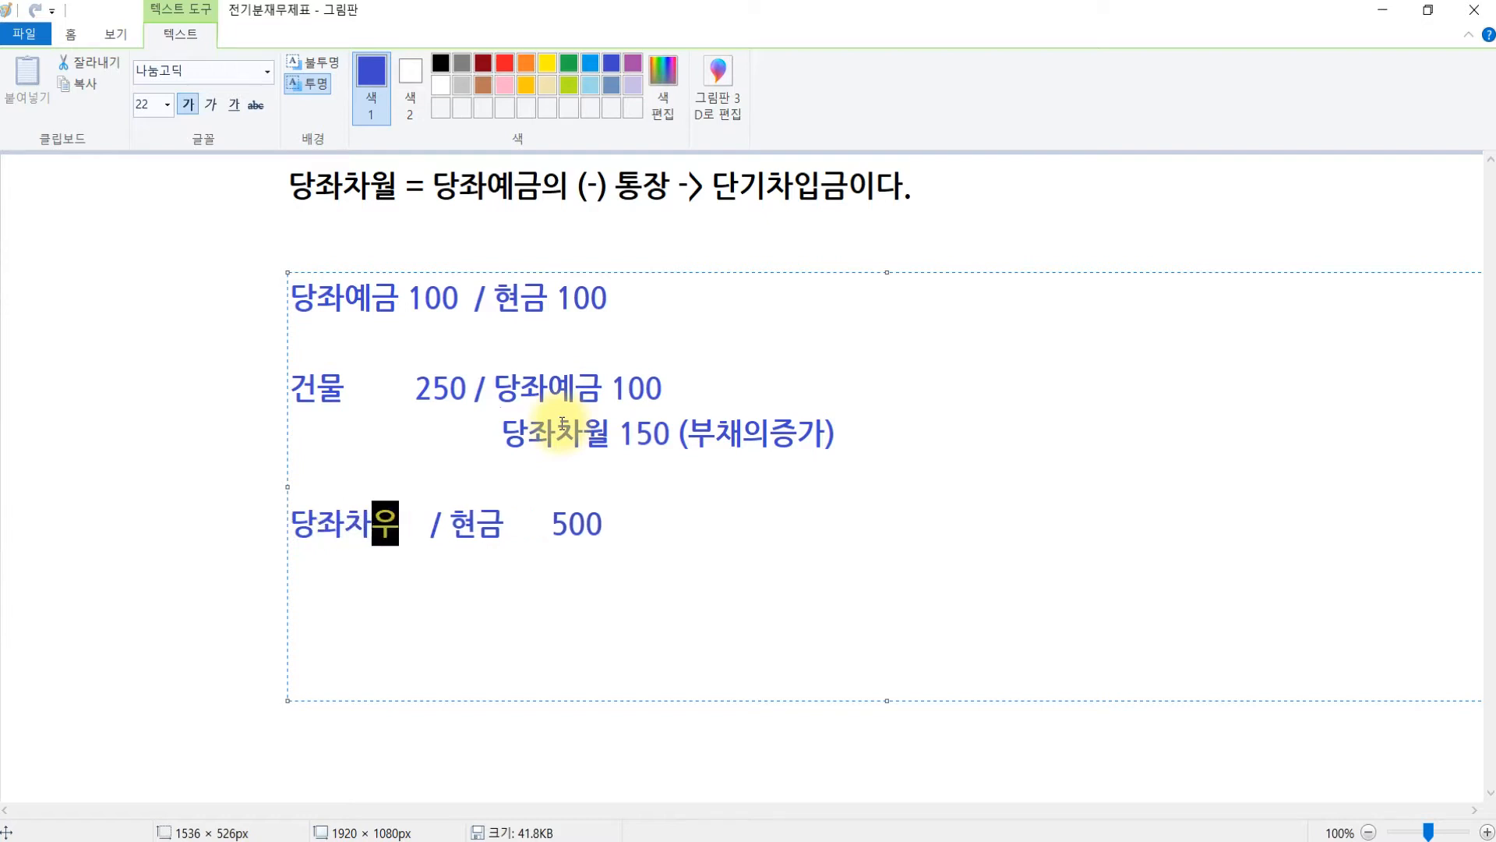
pyautogui.write(' 150')
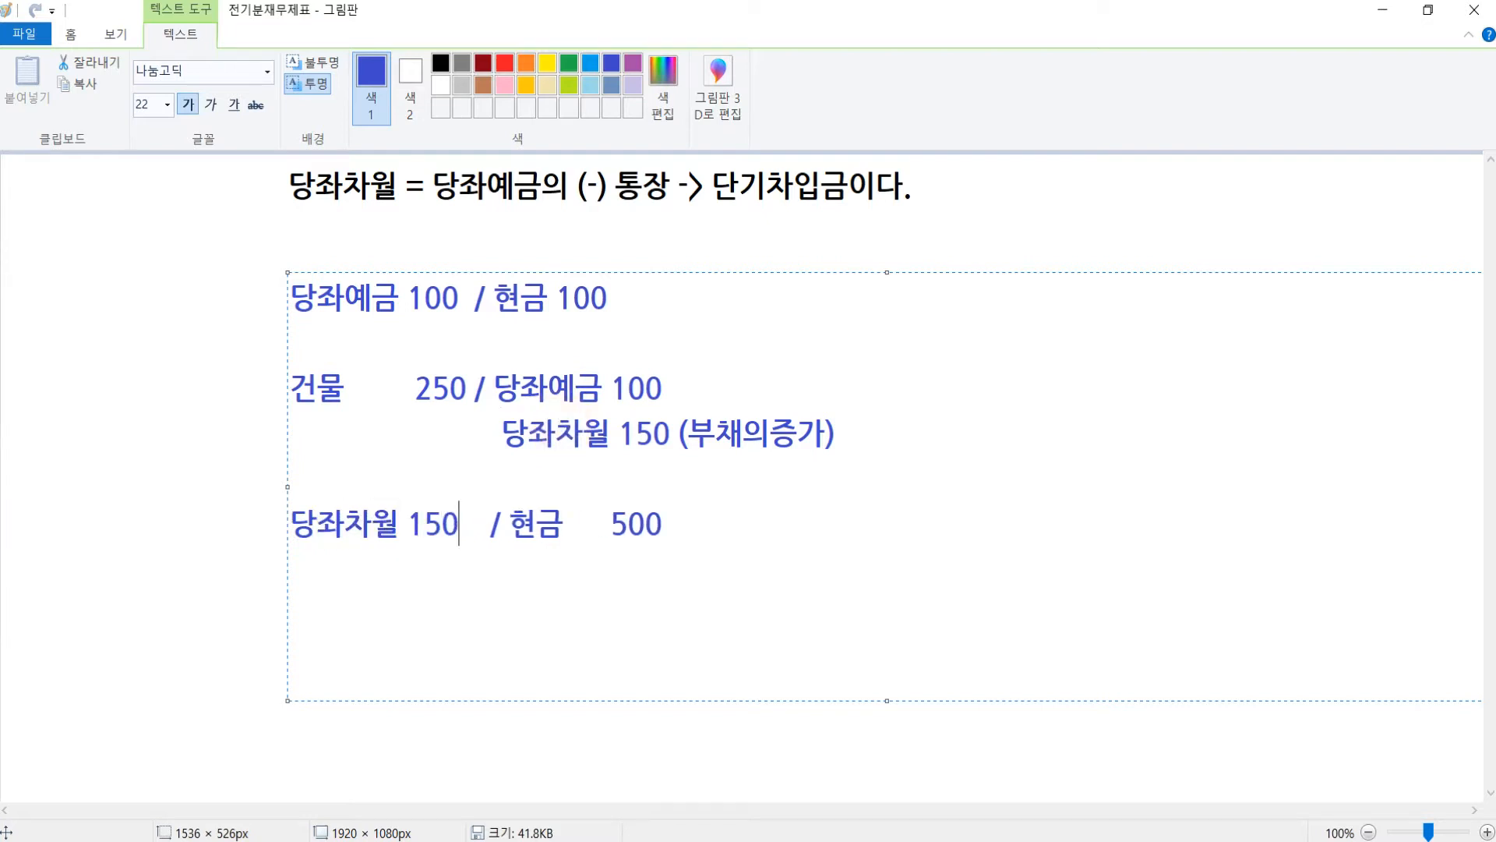
pyautogui.click(864, 523)
pyautogui.press('Return')
pyautogui.write('ㄷ당좌예금')
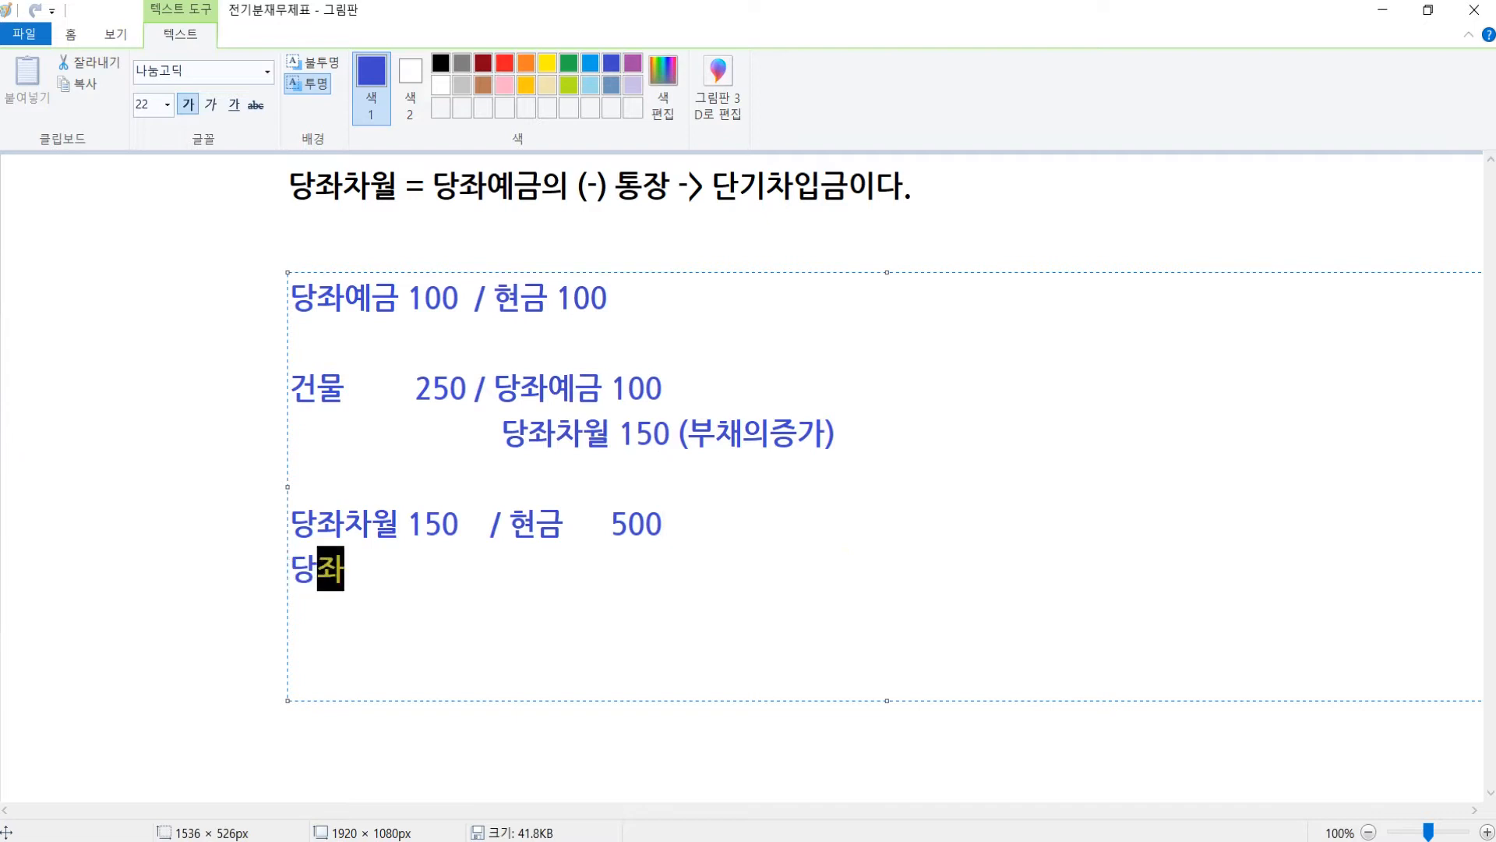
pyautogui.write(' 350')
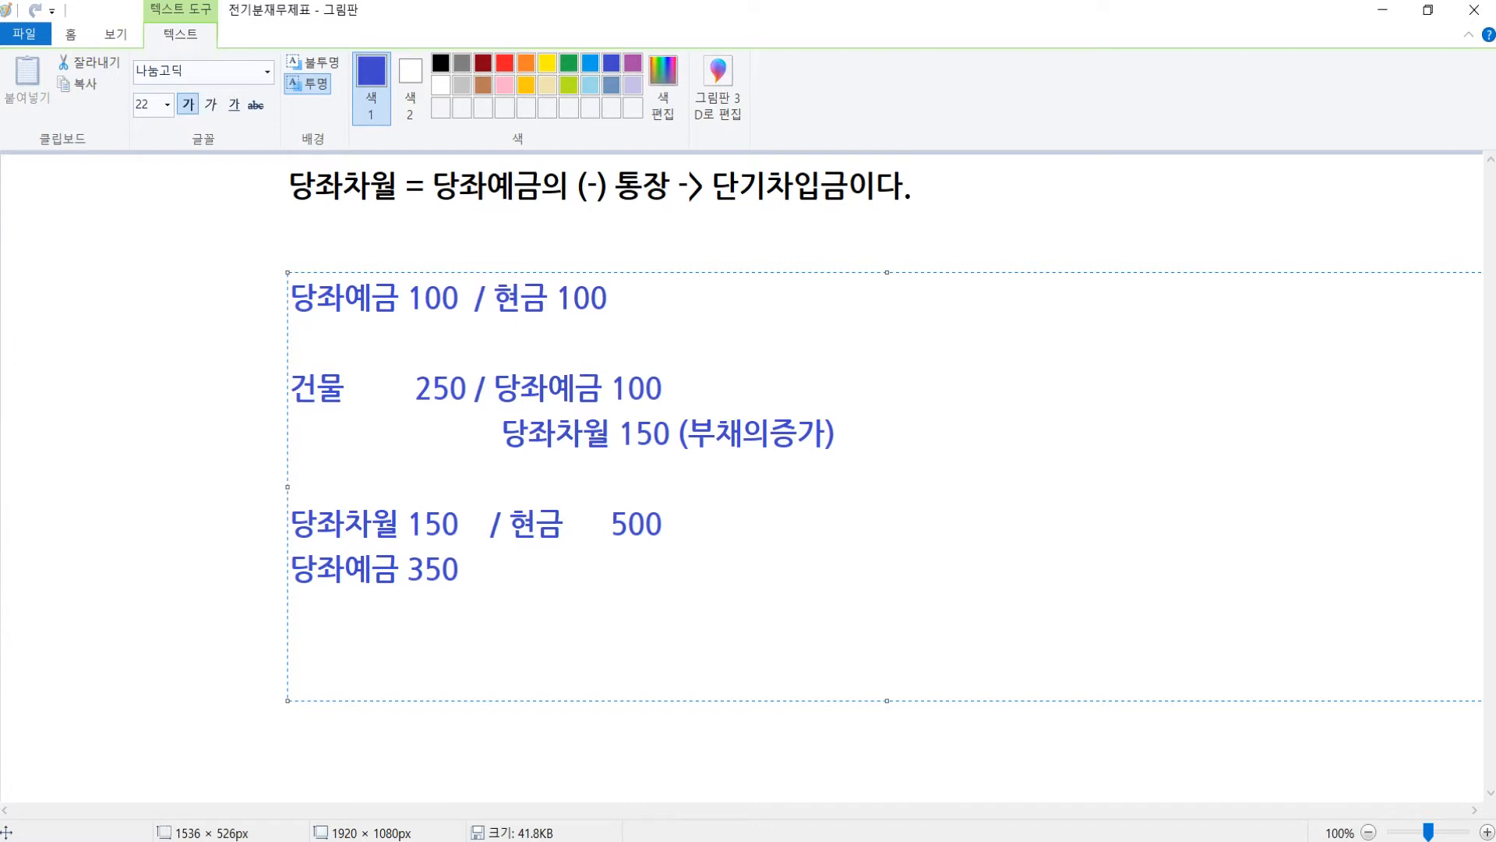
pyautogui.click(161, 535)
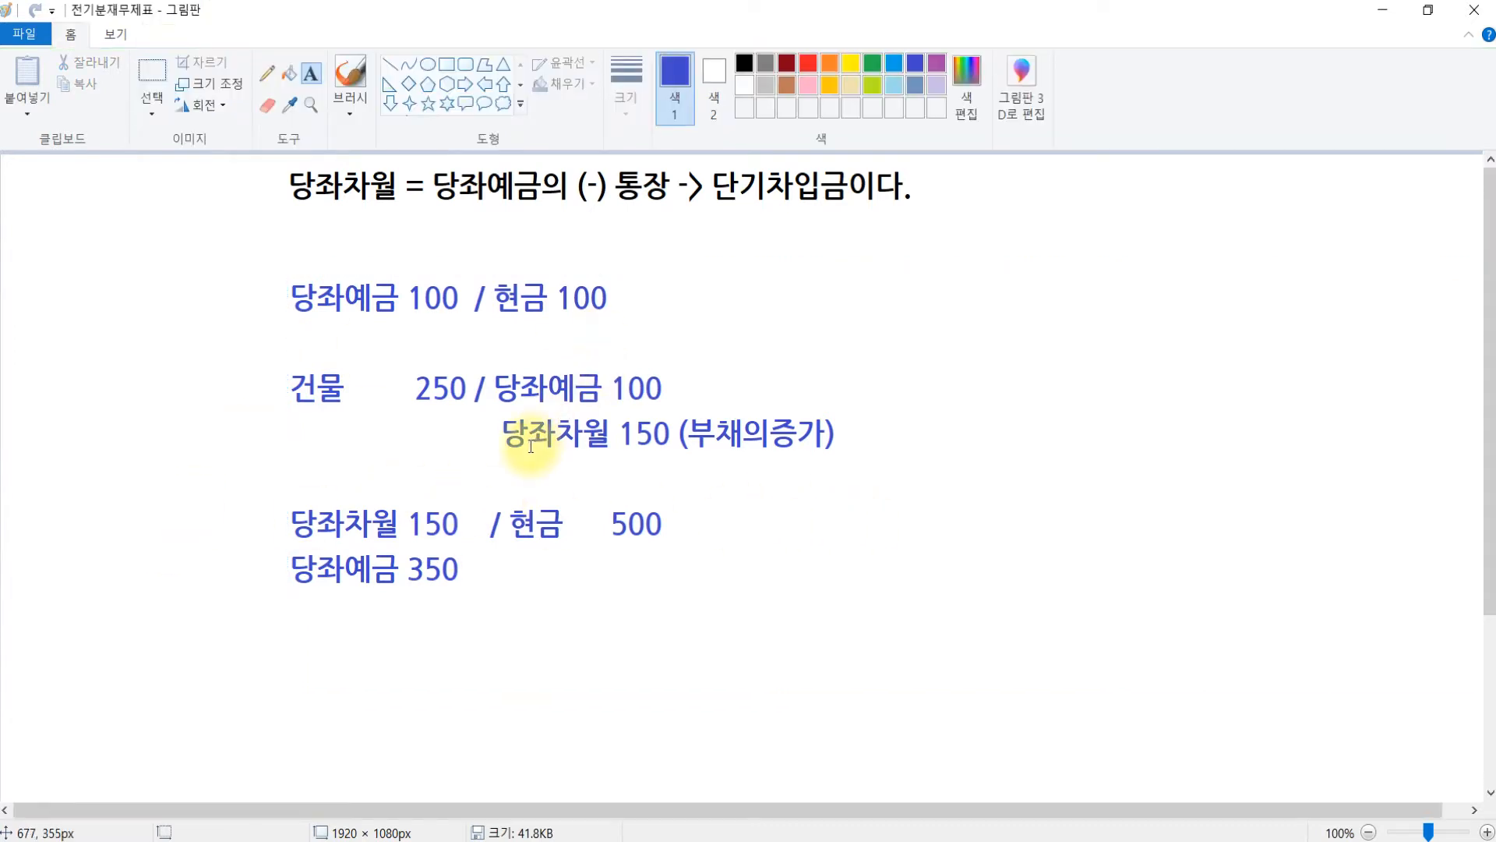
# - Brush red numbers 1 and 2 beside the two debit lines
pyautogui.click(350, 78)
pyautogui.click(809, 62)
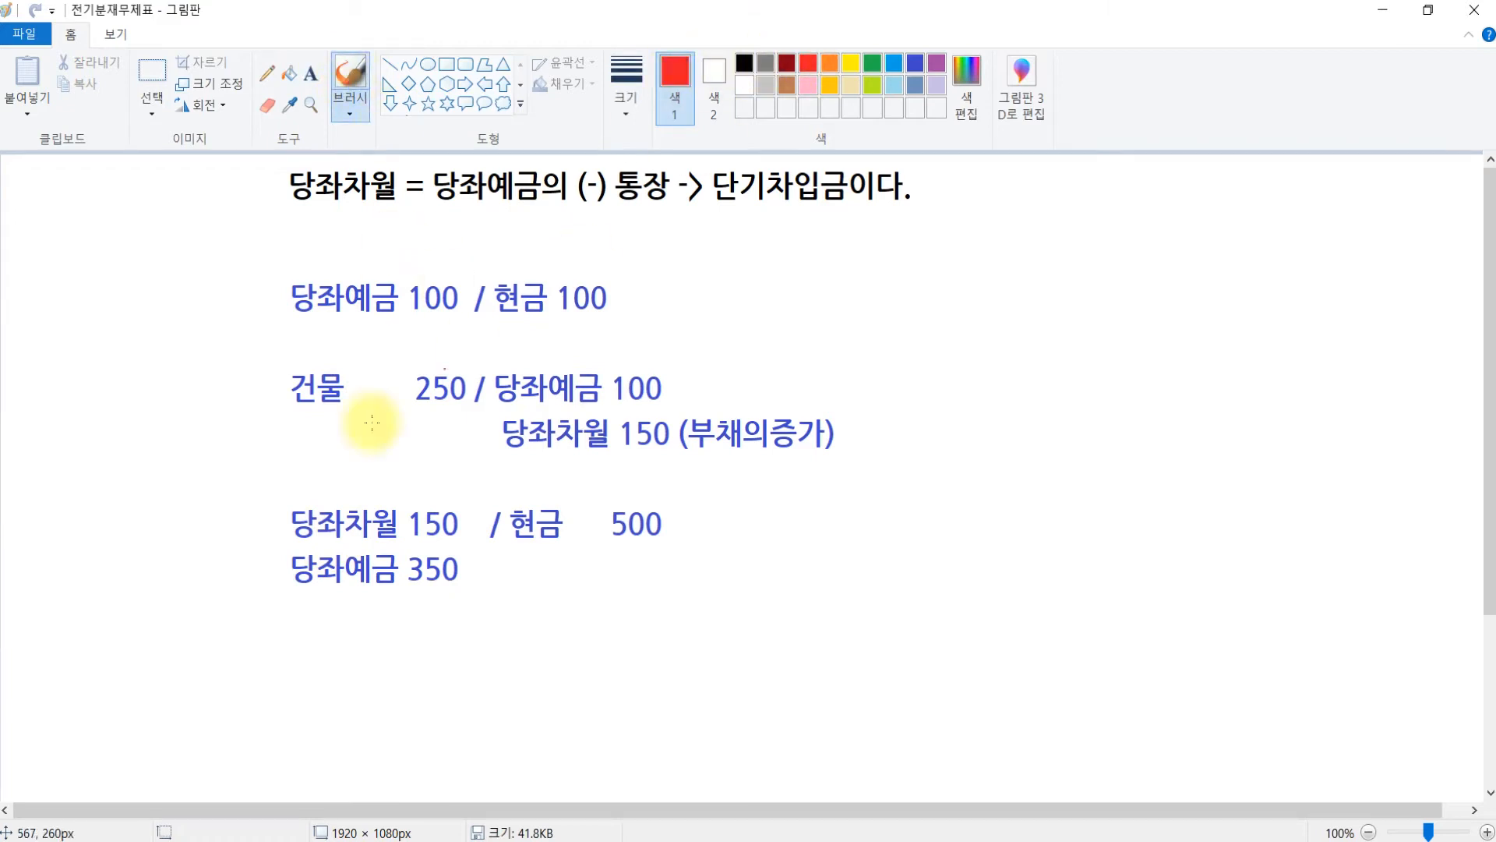
pyautogui.moveTo(263, 484)
pyautogui.mouseDown()
pyautogui.moveTo(243, 596)
pyautogui.moveTo(279, 597)
pyautogui.mouseUp()
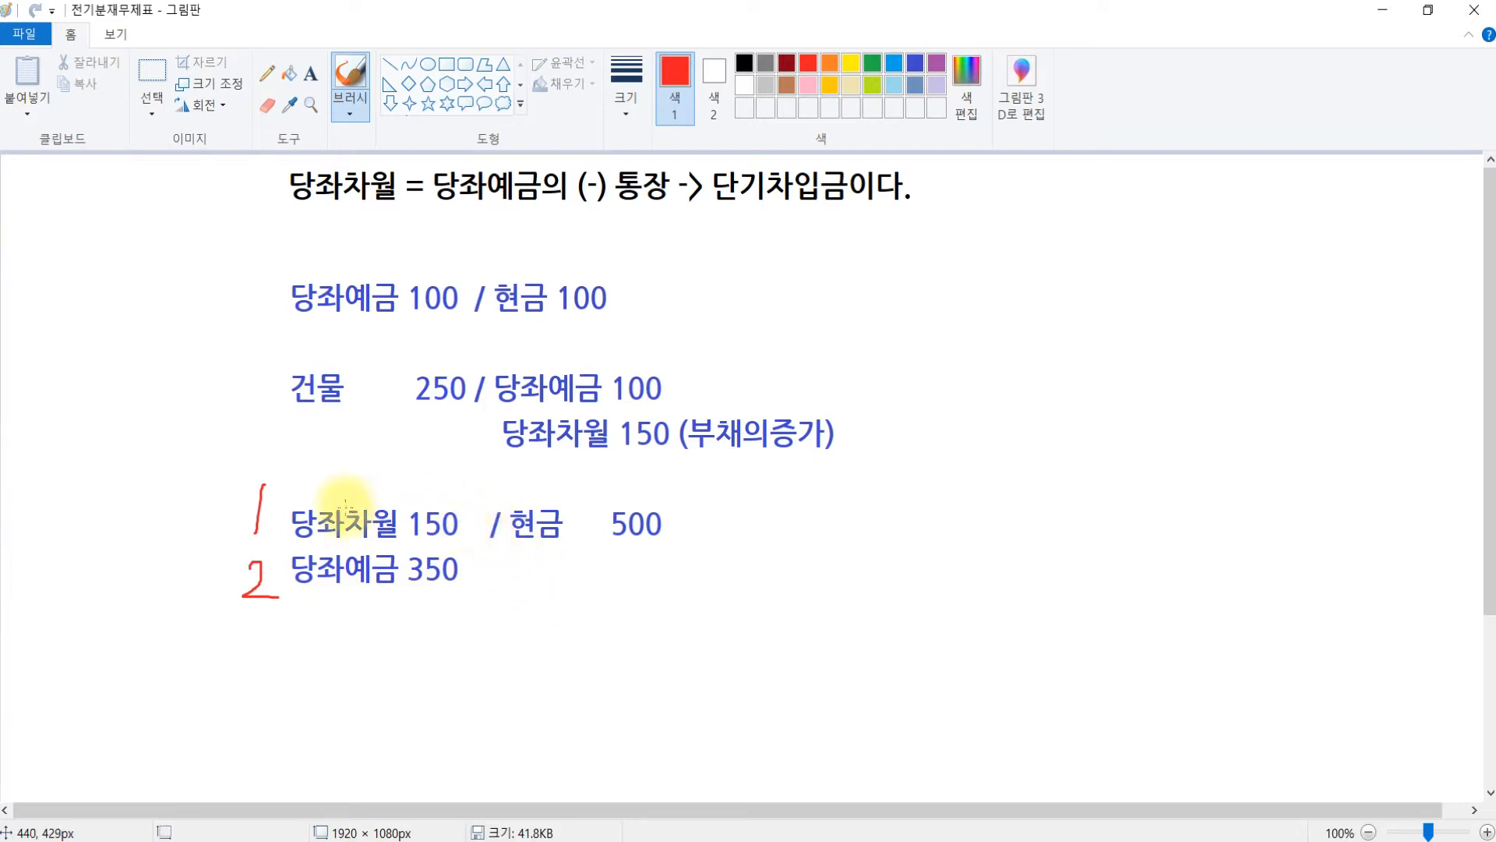
# - Draw red boxes around both 당좌차월 150 amounts and around 단기차입금 in the title
pyautogui.click(446, 64)
pyautogui.moveTo(478, 412); pyautogui.dragTo(682, 454)
pyautogui.moveTo(279, 501); pyautogui.dragTo(465, 544)
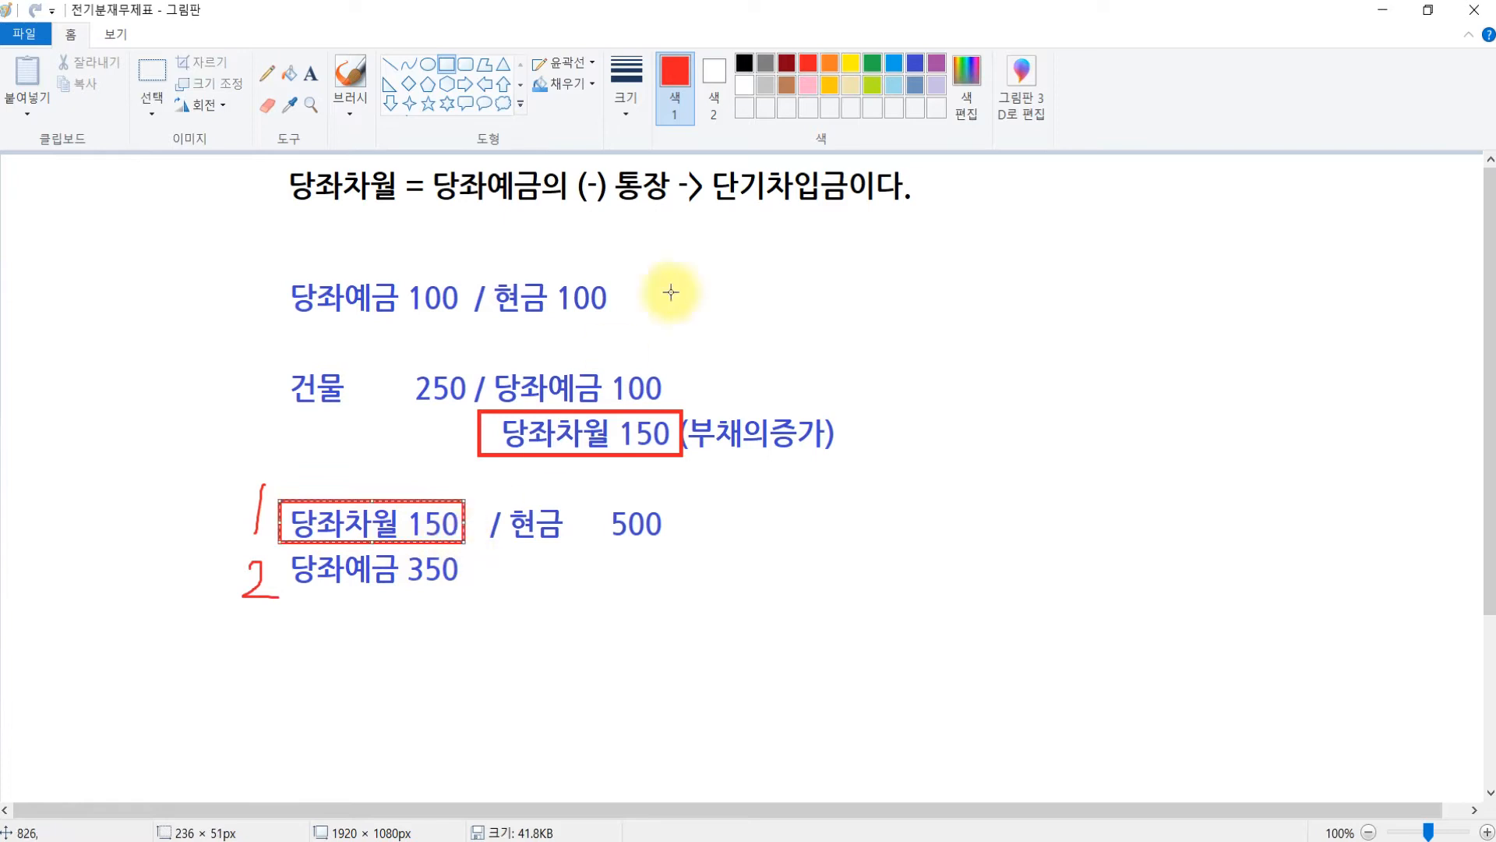
pyautogui.moveTo(705, 166); pyautogui.dragTo(846, 206)
pyautogui.click(882, 326)
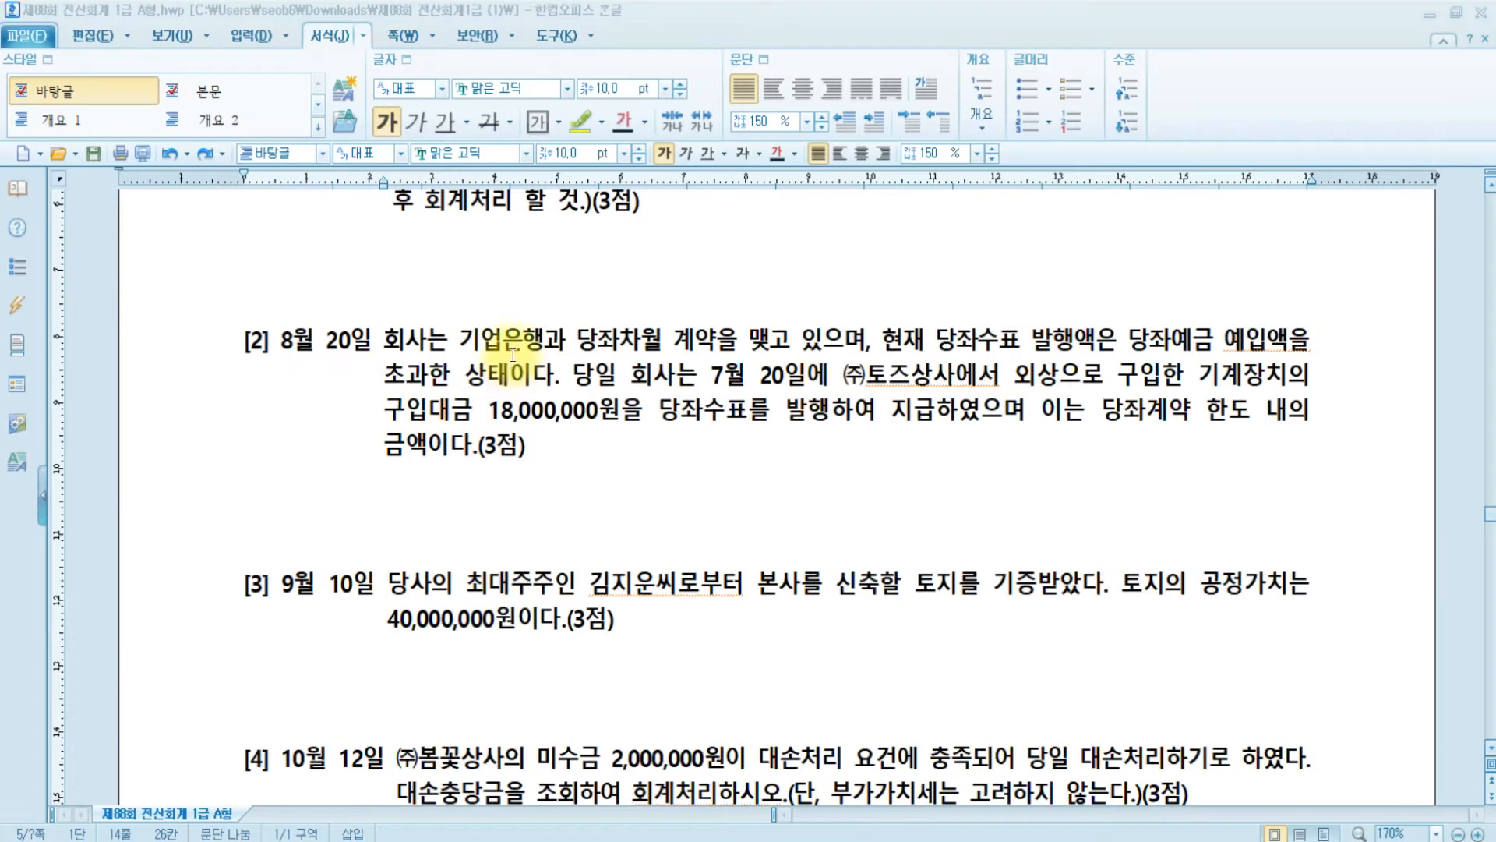
# - Highlight the 7월 20일 credit purchase and the 18,000,000원 amount in question [2], then return to KcLep
pyautogui.click(436, 338)
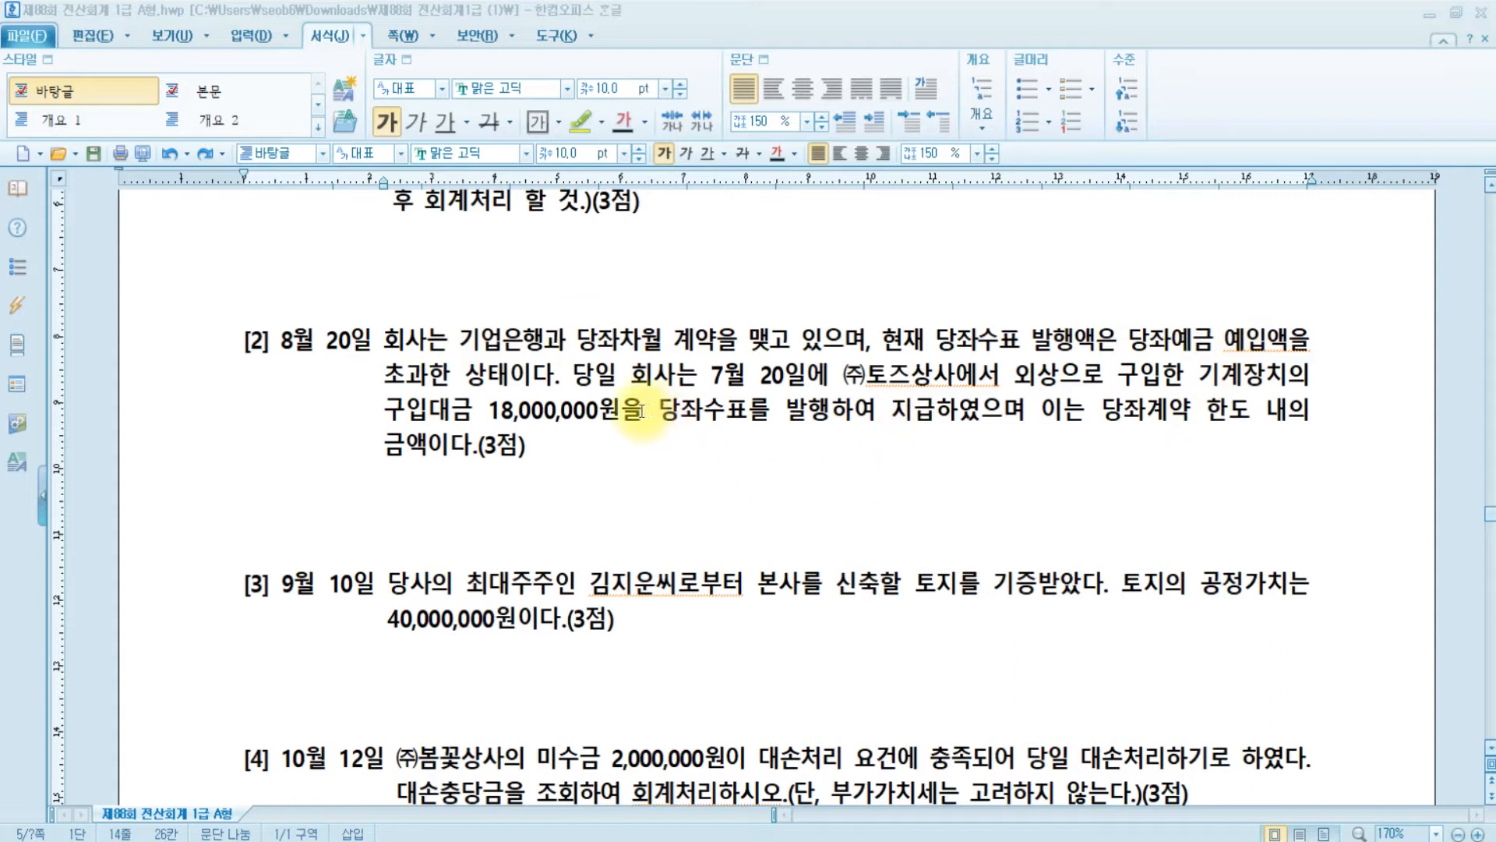
pyautogui.moveTo(700, 375); pyautogui.dragTo(1288, 381)
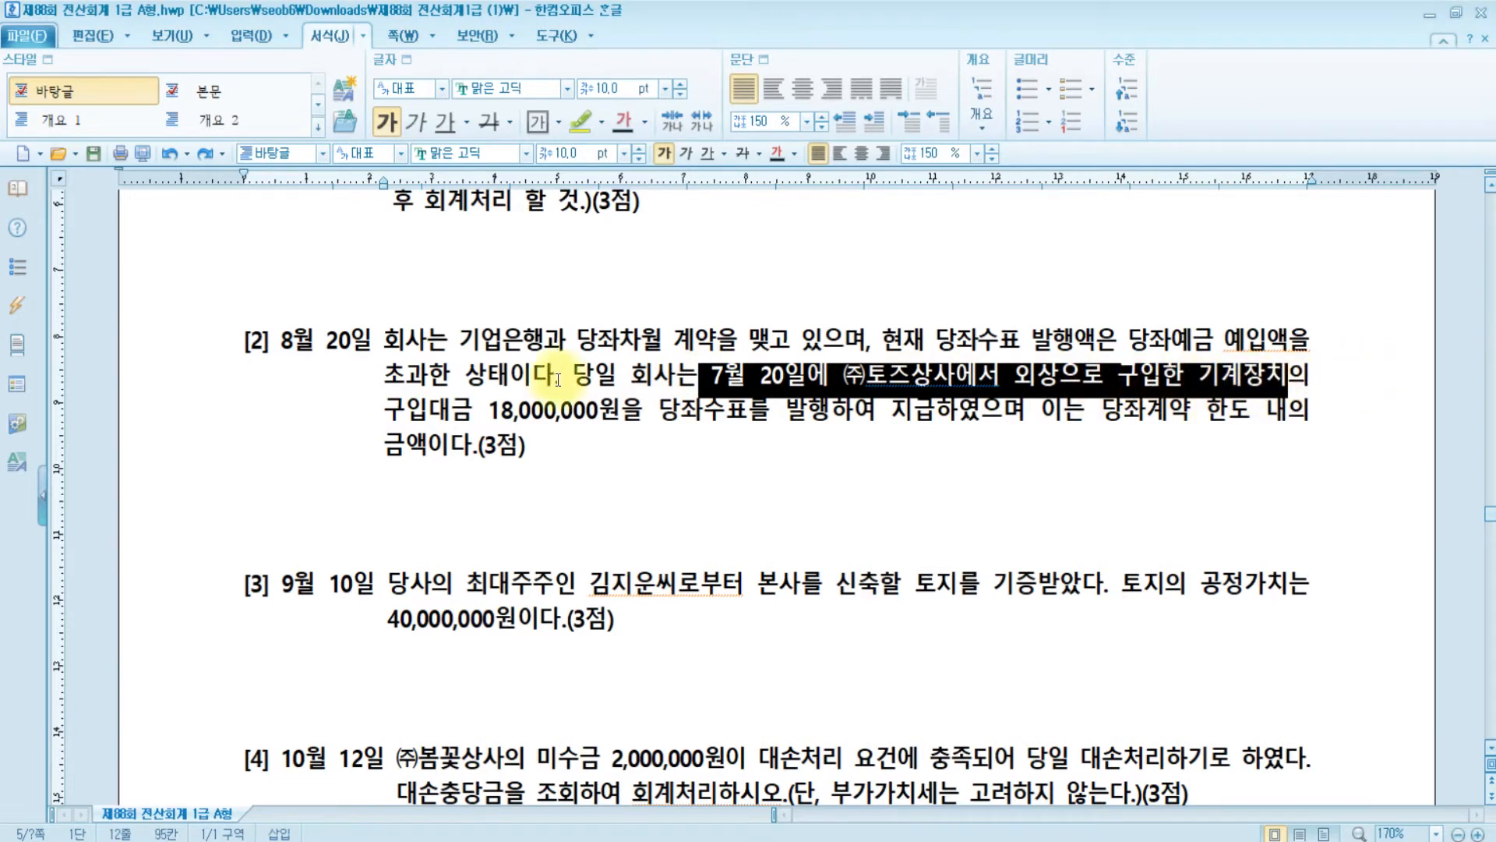
pyautogui.moveTo(385, 412); pyautogui.dragTo(641, 413)
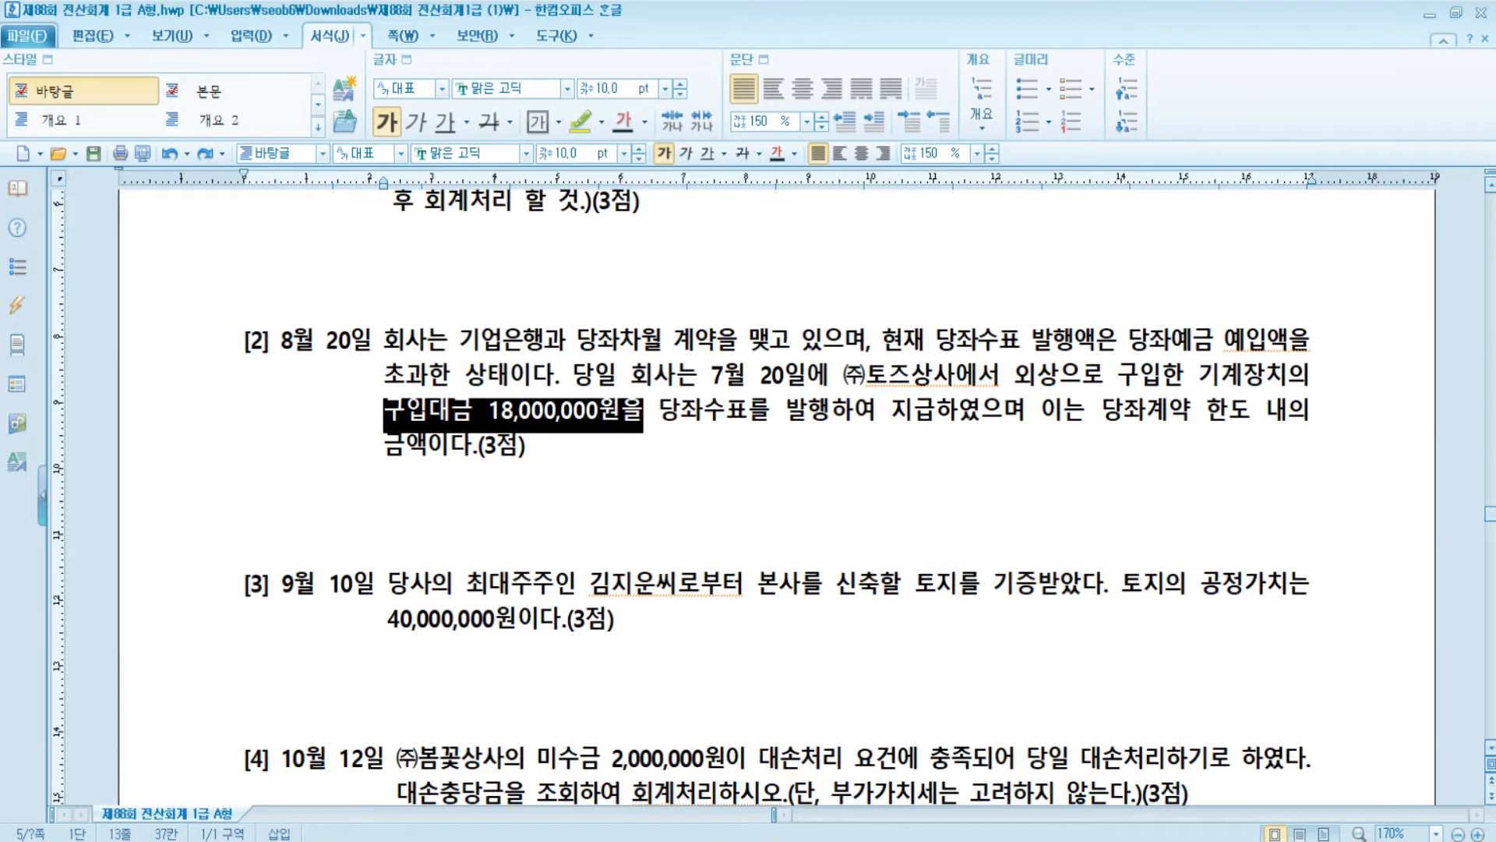
pyautogui.hotkey('alt', 'Tab')
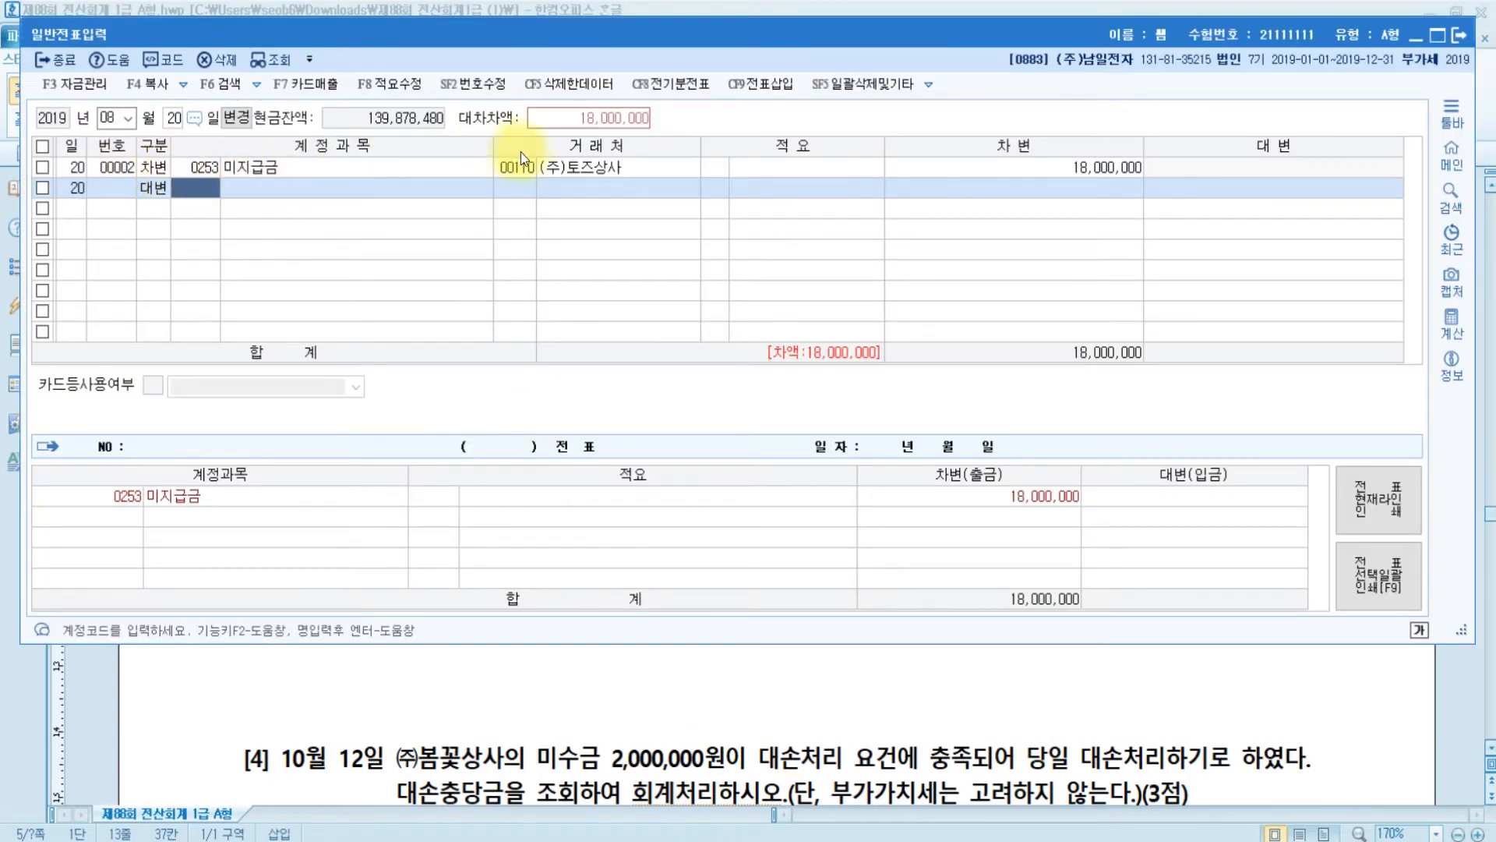
# - Check the 8월 20일 voucher's 18,000,000 미지급금 debit line, then go back to the Hangul question
pyautogui.click(1119, 166)
pyautogui.click(156, 168)
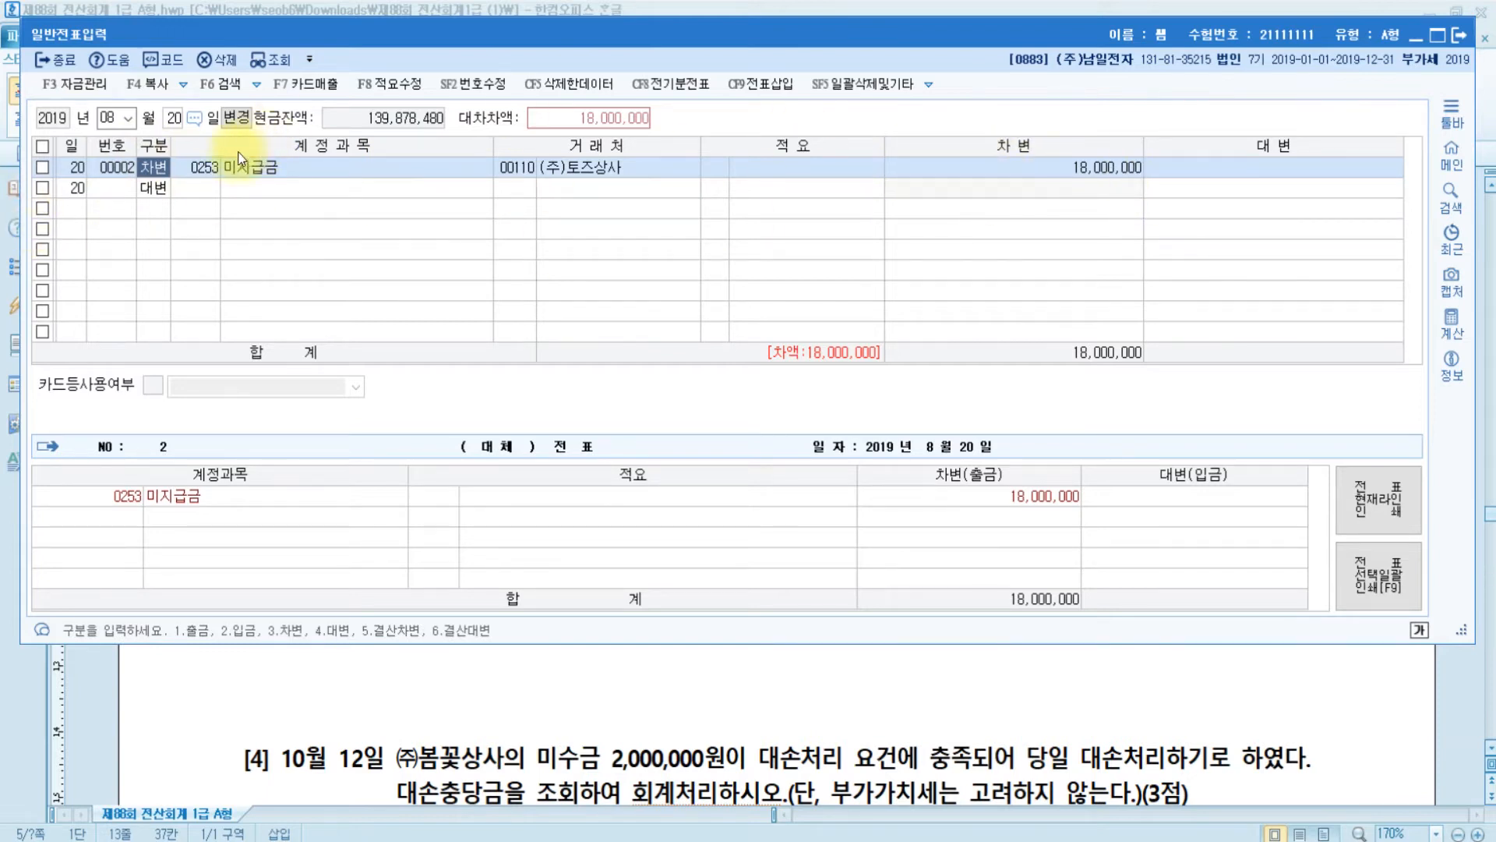
pyautogui.click(249, 194)
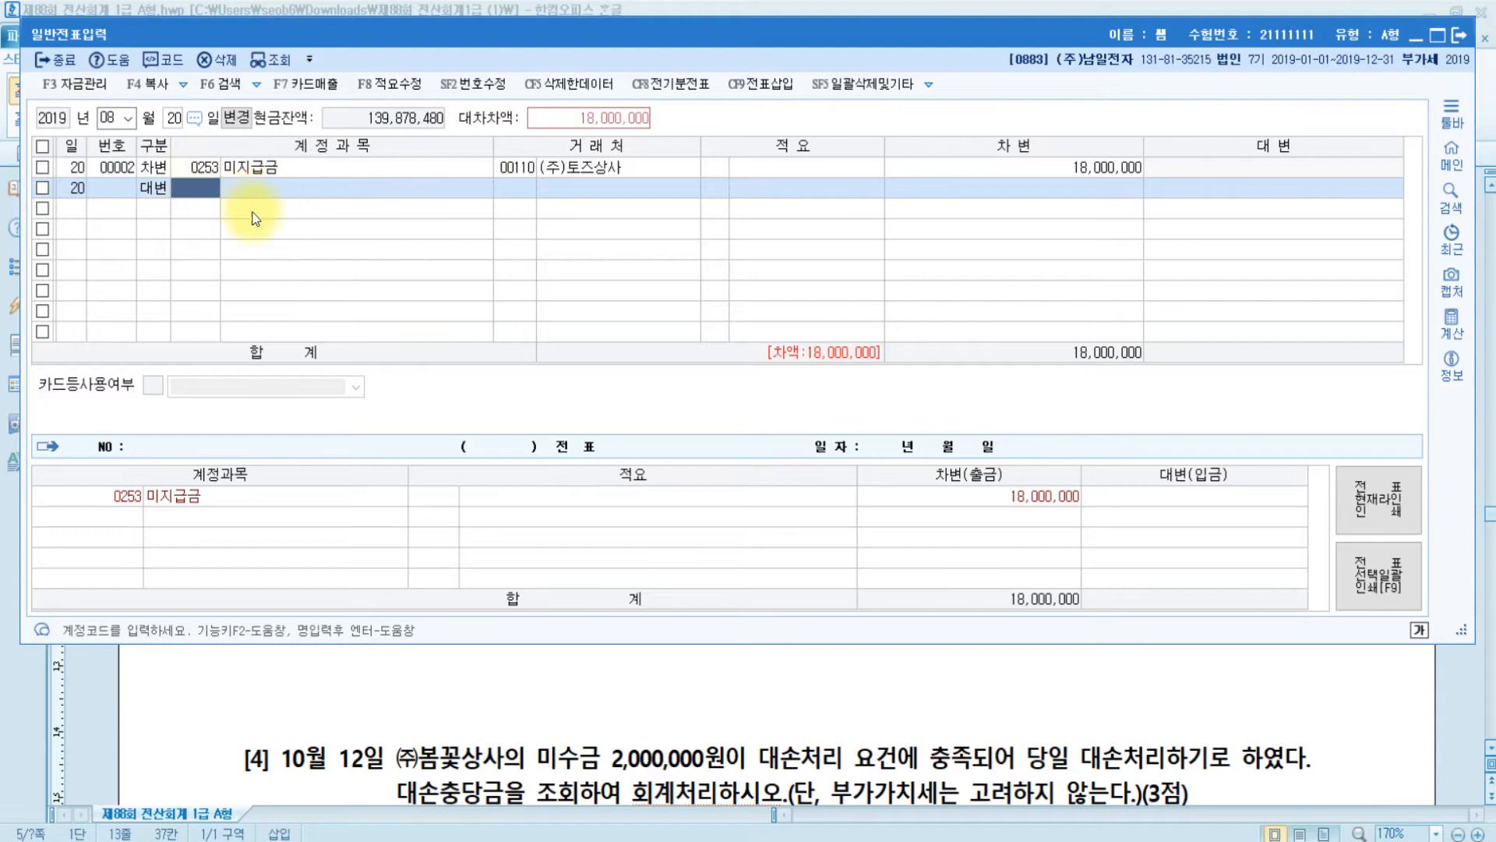
pyautogui.click(719, 686)
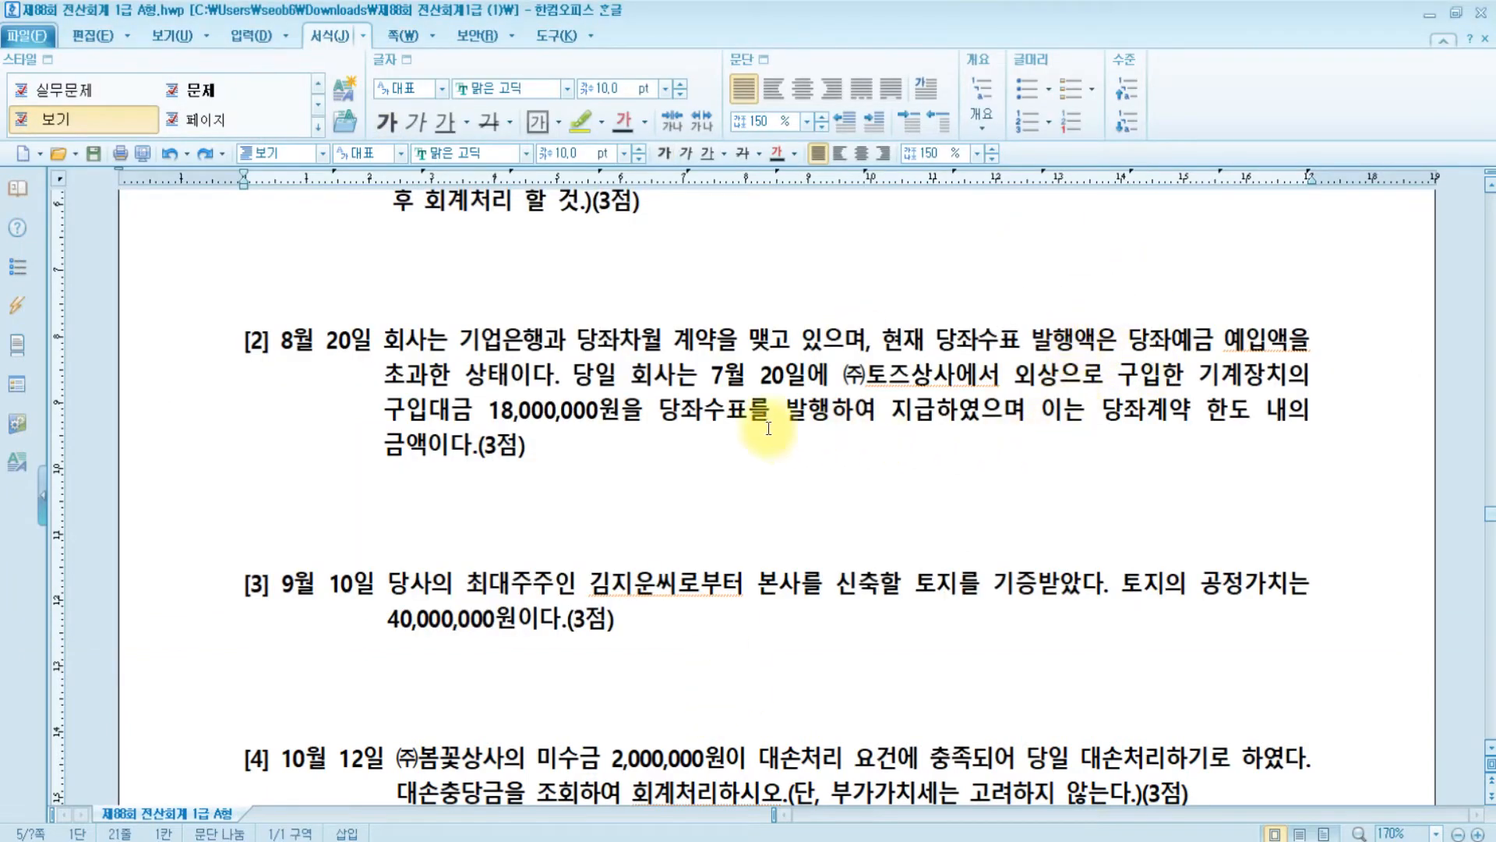
pyautogui.moveTo(659, 410); pyautogui.dragTo(1012, 413)
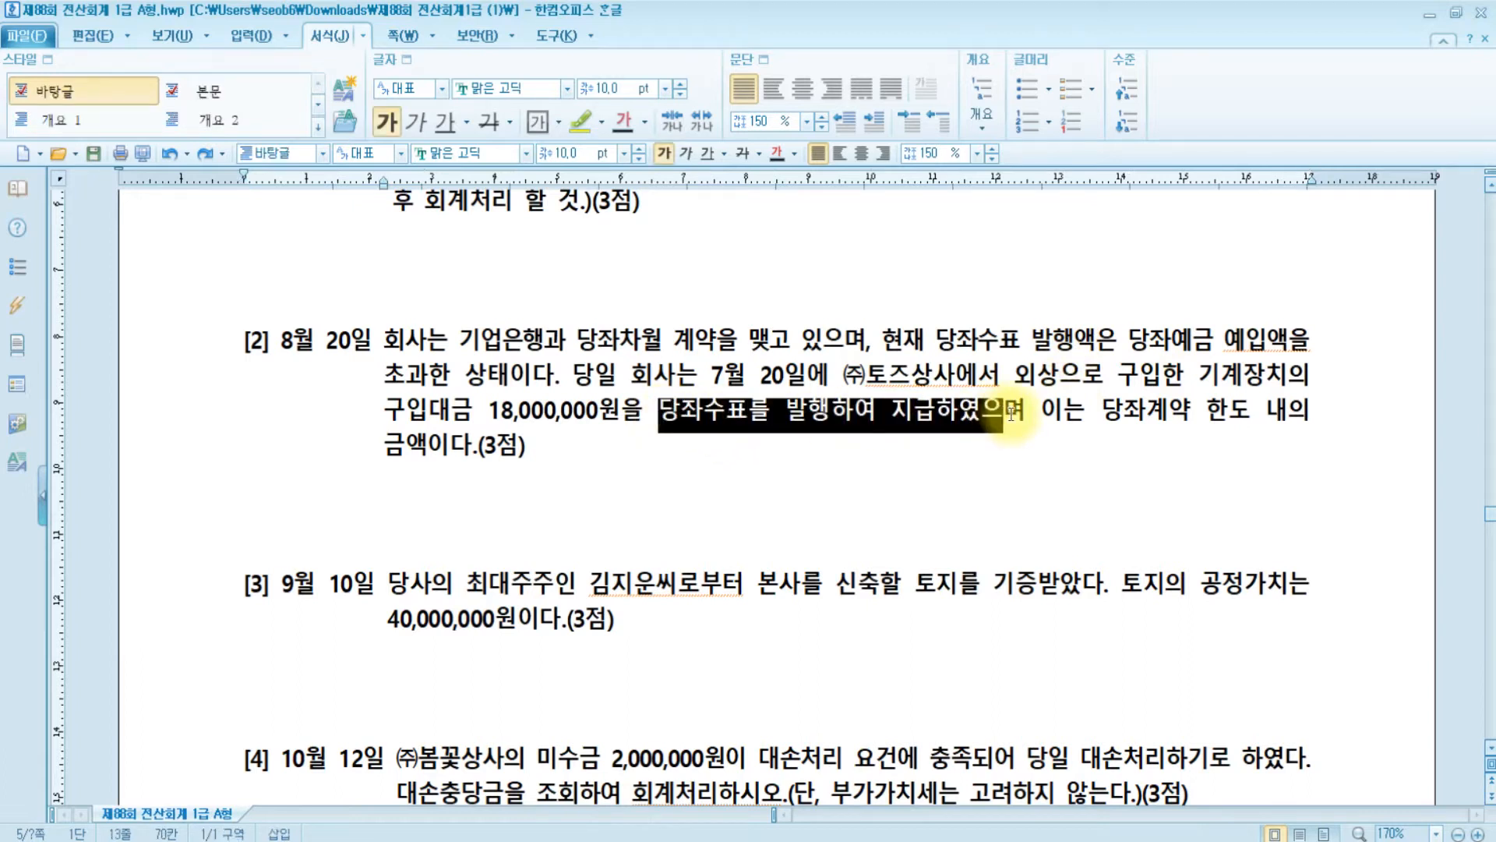
pyautogui.click(938, 341)
pyautogui.moveTo(938, 341); pyautogui.dragTo(1200, 340)
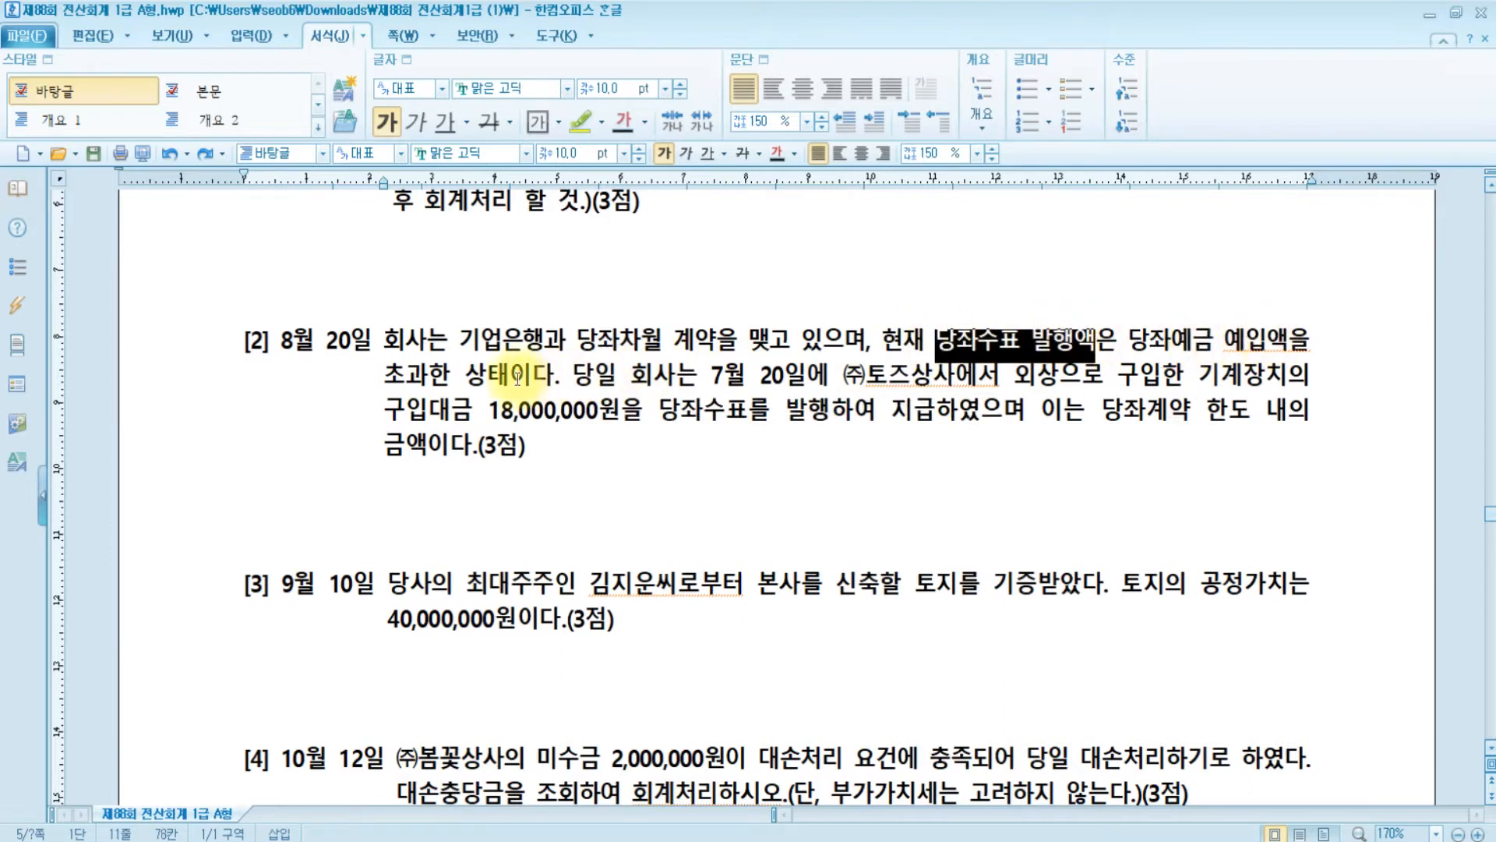
# - View the 전기분재무제표 Paint notes on 당좌차월, then return to KcLep's 일반전표입력
pyautogui.click(600, 840)
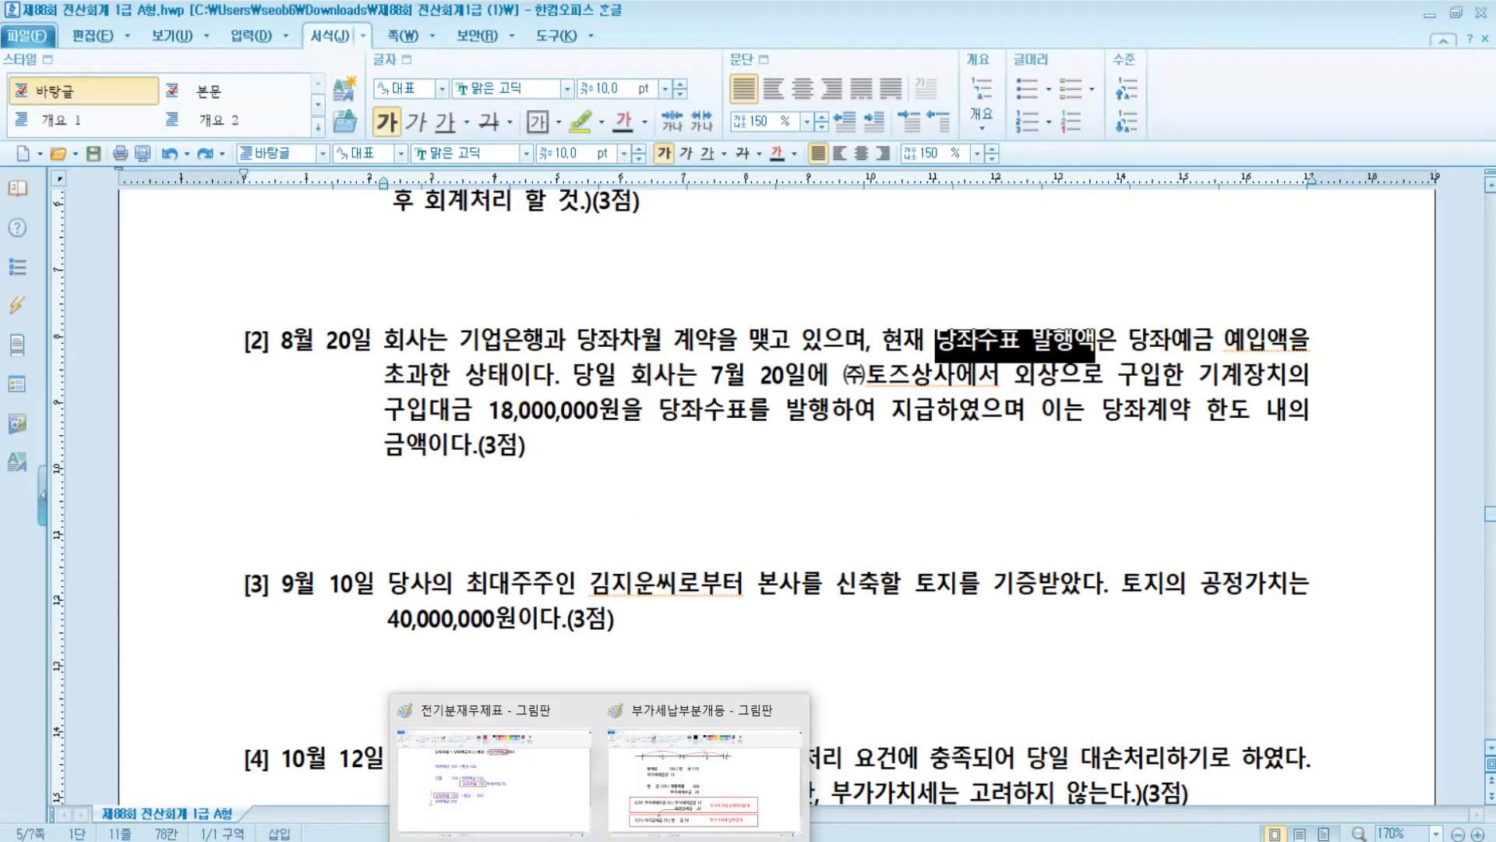
pyautogui.click(494, 788)
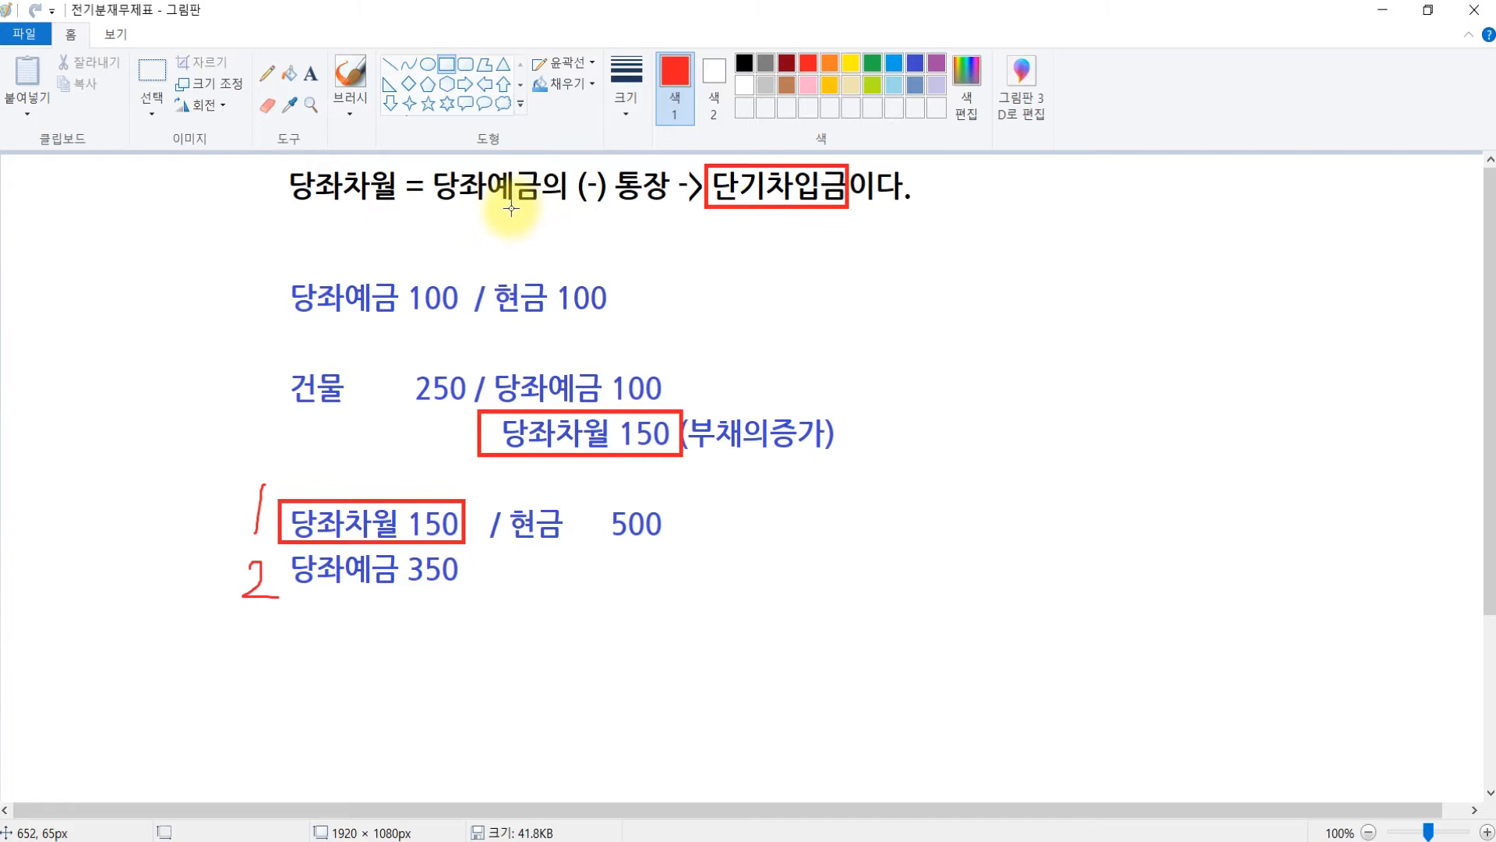
pyautogui.click(609, 456)
pyautogui.click(610, 456)
pyautogui.click(719, 753)
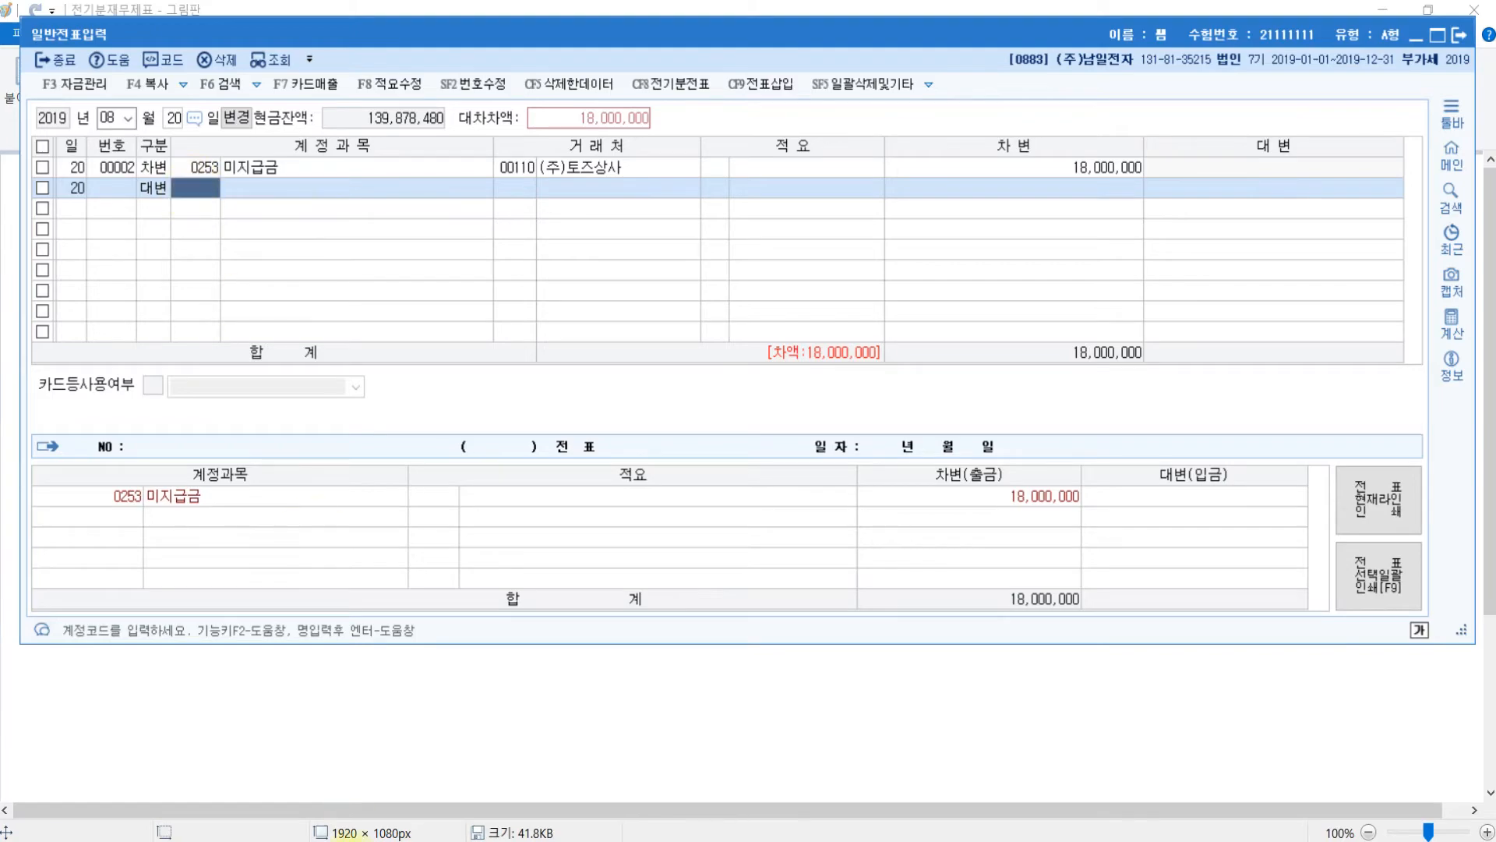
# - Highlight the exam note '당좌계약 한도 내의 금액이다' about the overdraft limit
pyautogui.click(558, 841)
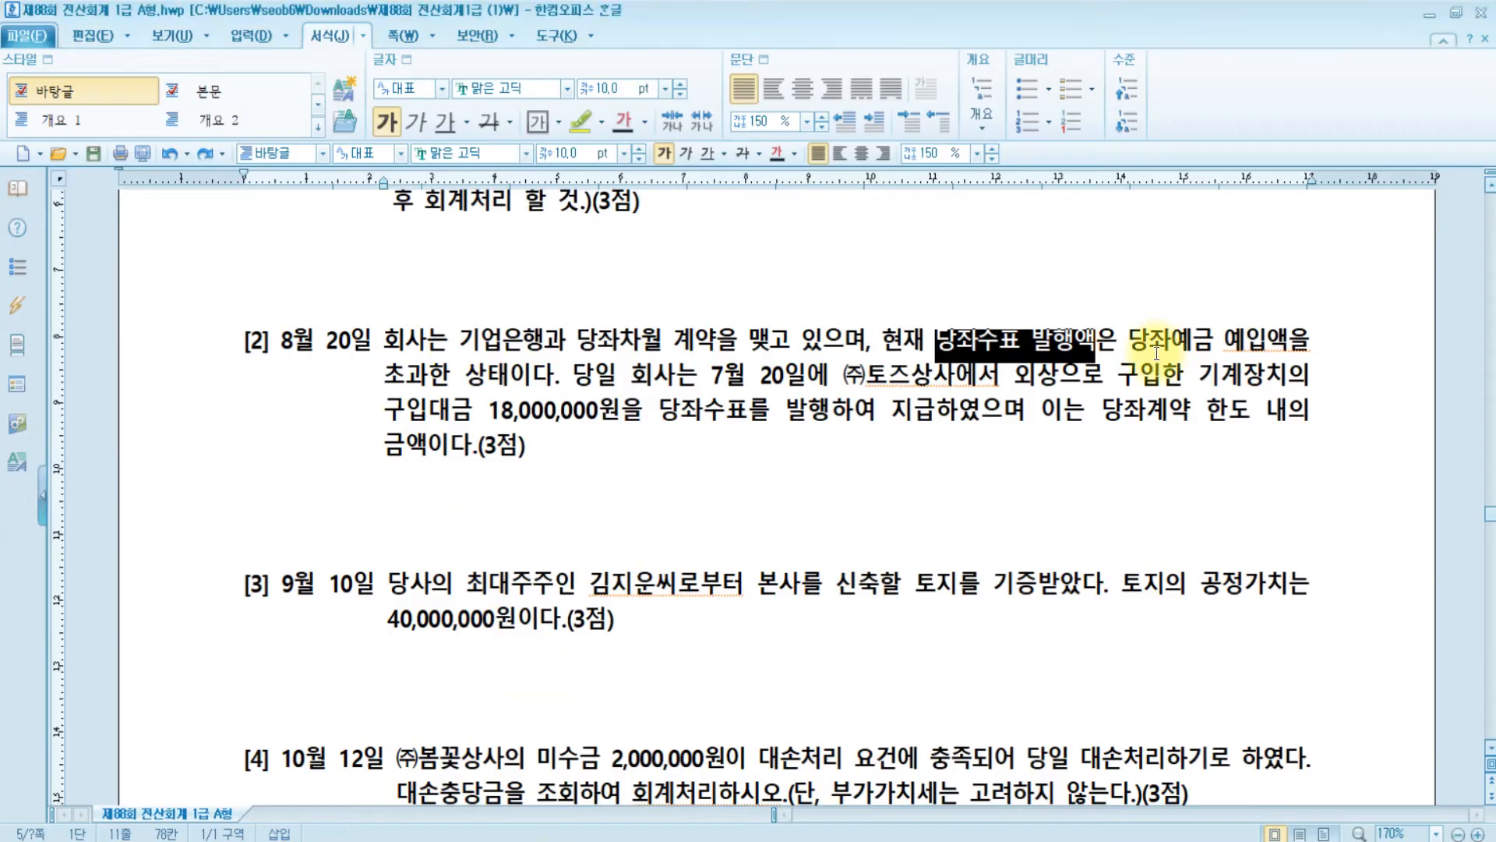
pyautogui.click(1026, 513)
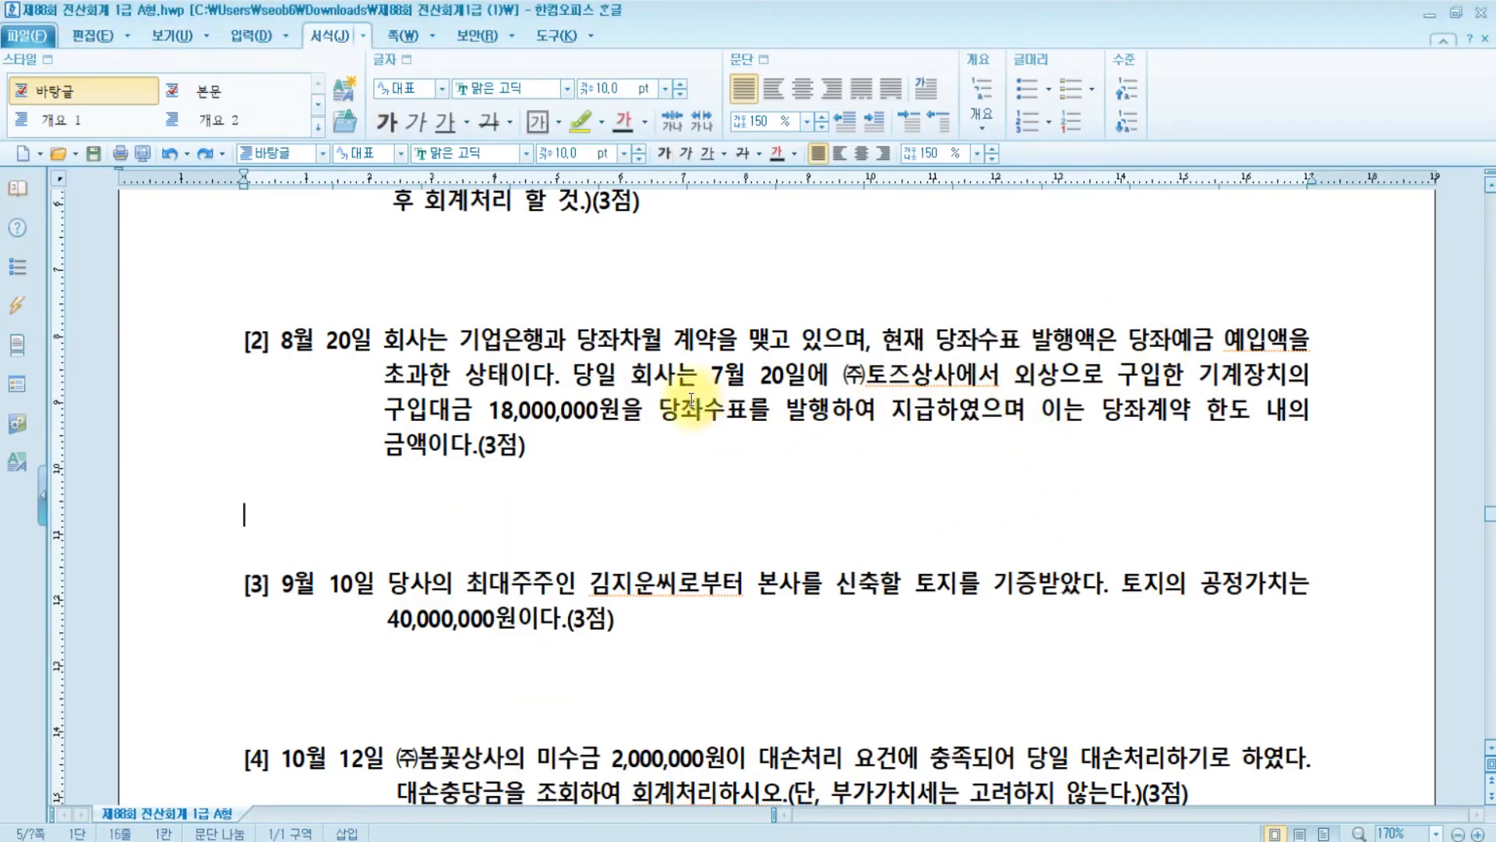
pyautogui.moveTo(1090, 413); pyautogui.dragTo(732, 436)
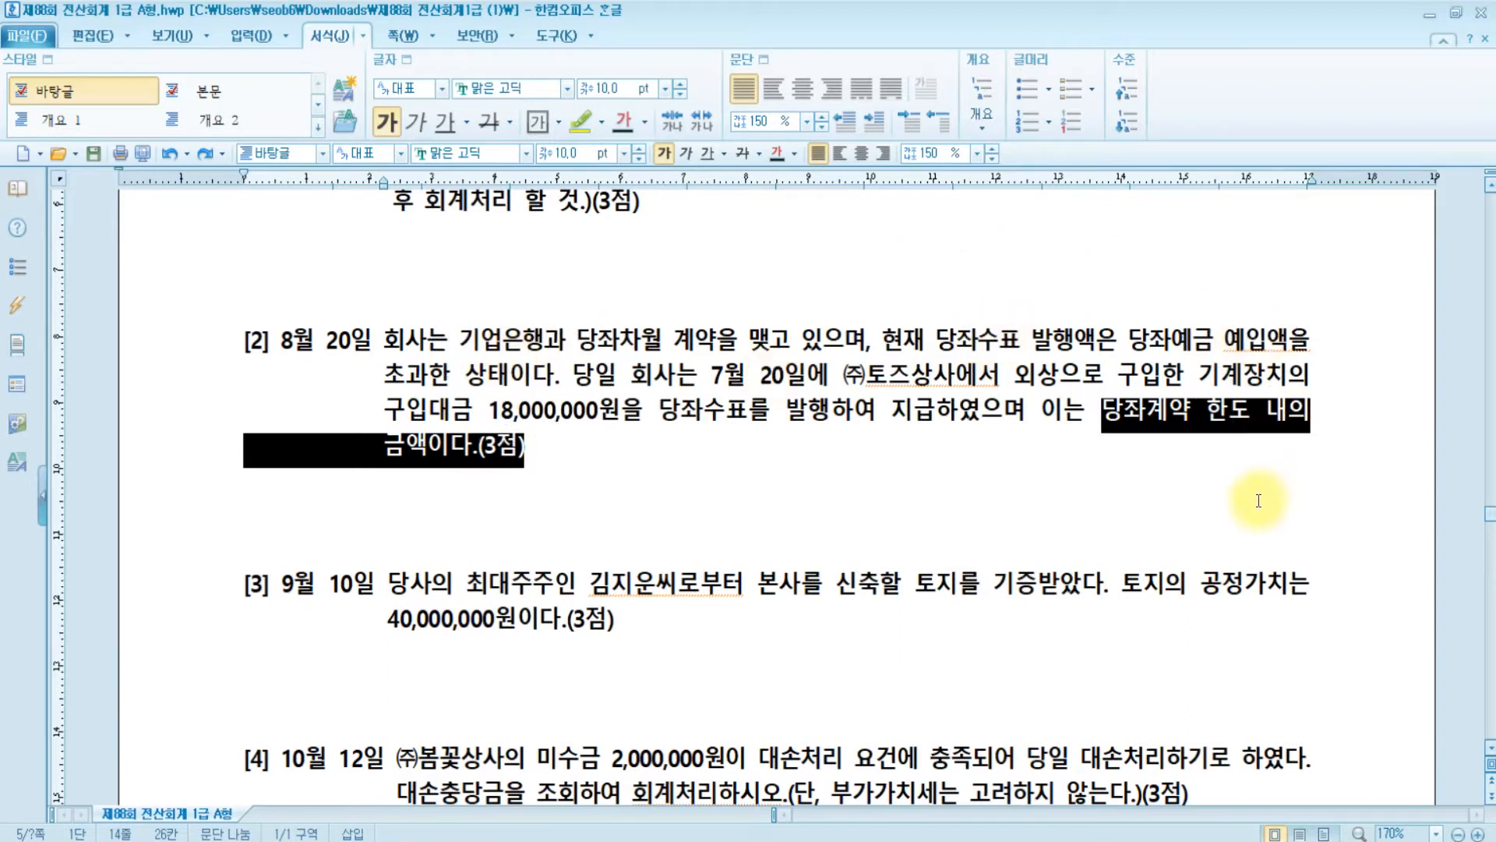
pyautogui.click(489, 469)
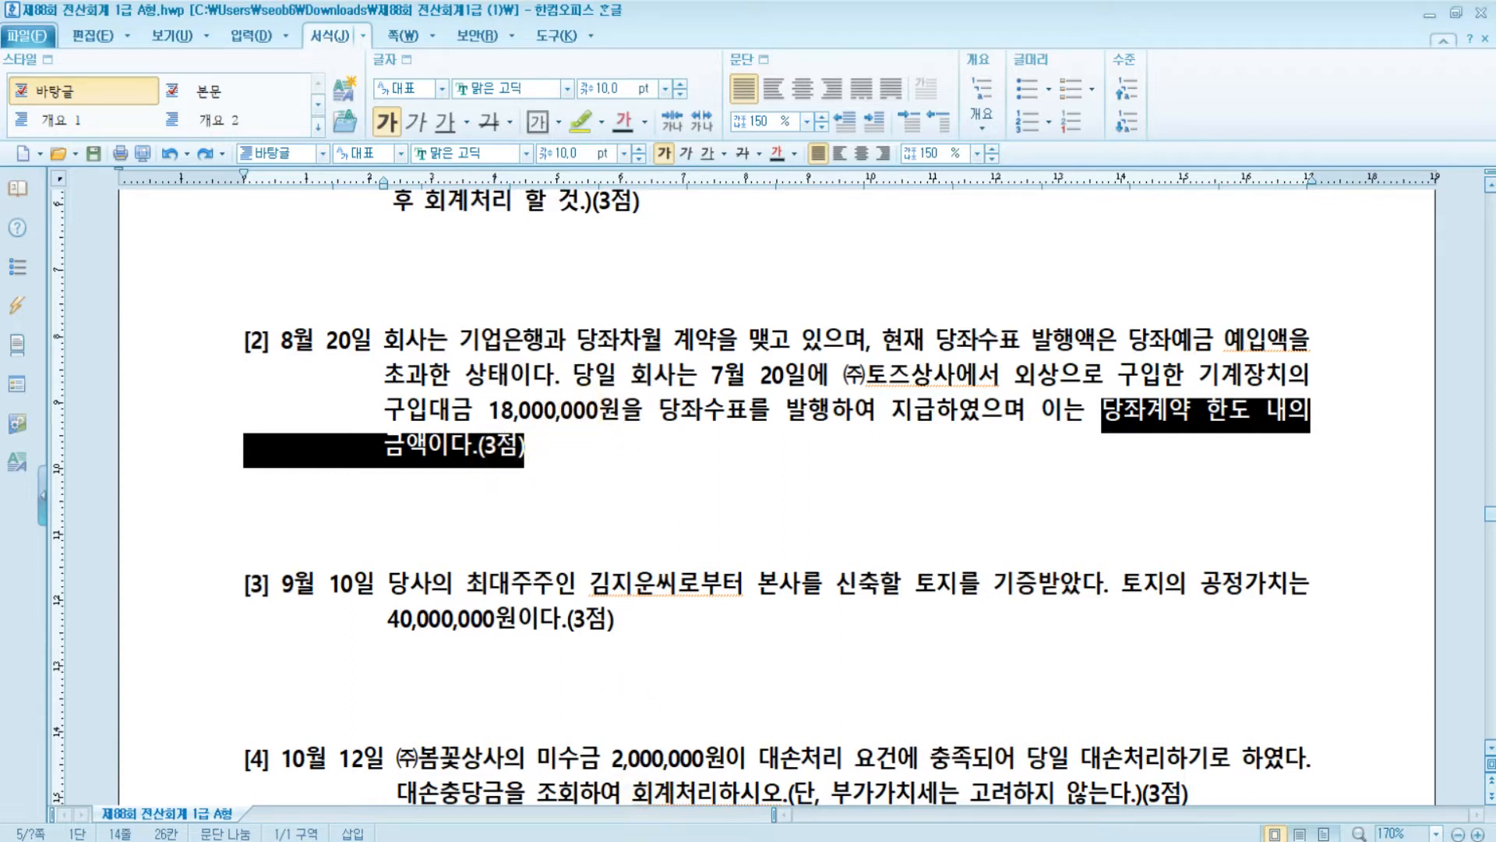
# - Enter the credit line as 0256 당좌차월 with customer 00110 (주)토즈상사
pyautogui.hotkey('alt', 'Tab')
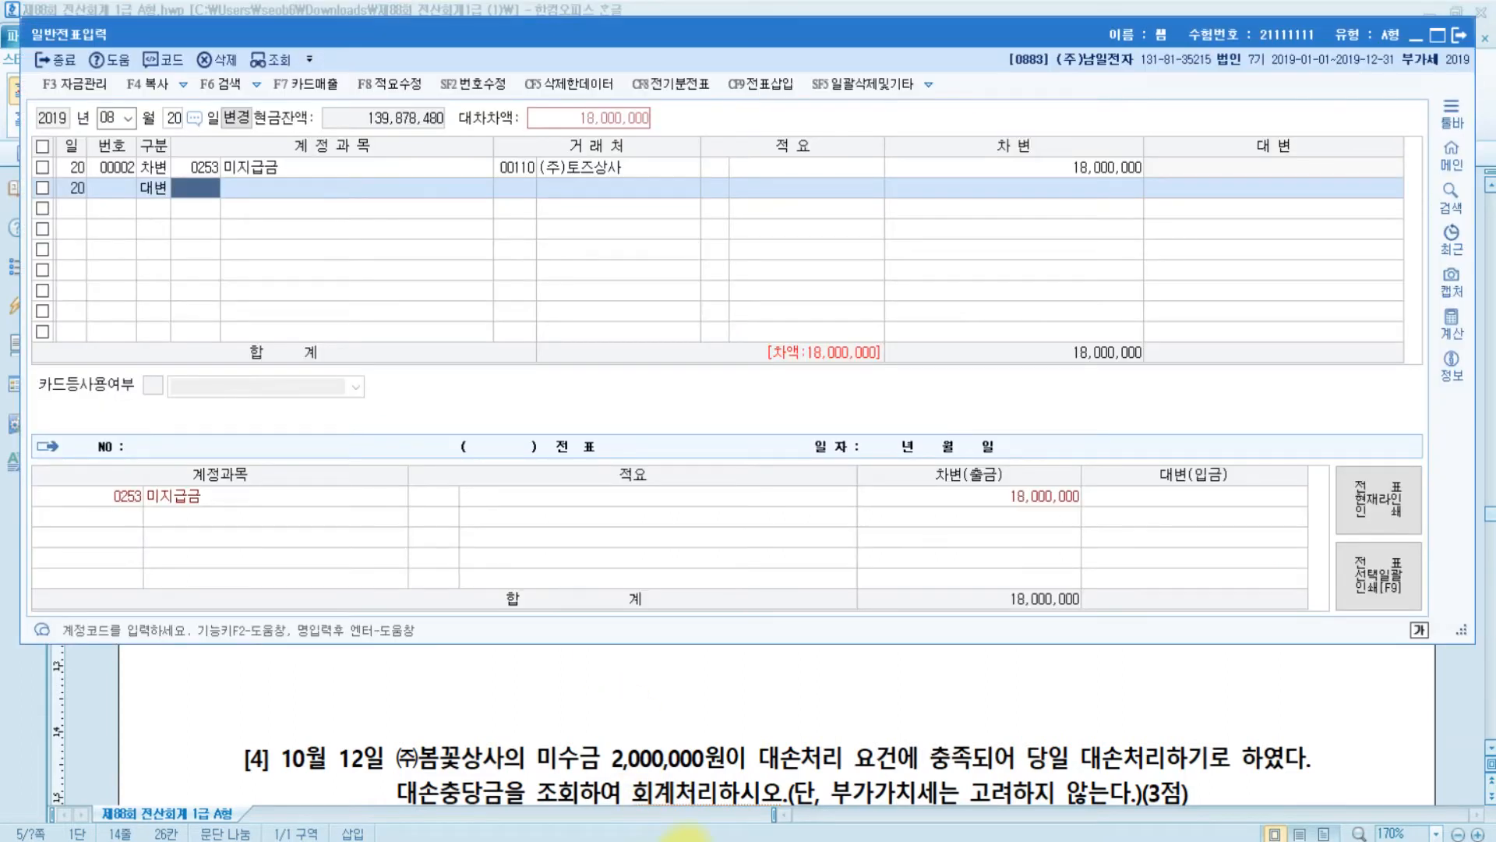
pyautogui.write('당좌')
pyautogui.press('Return')
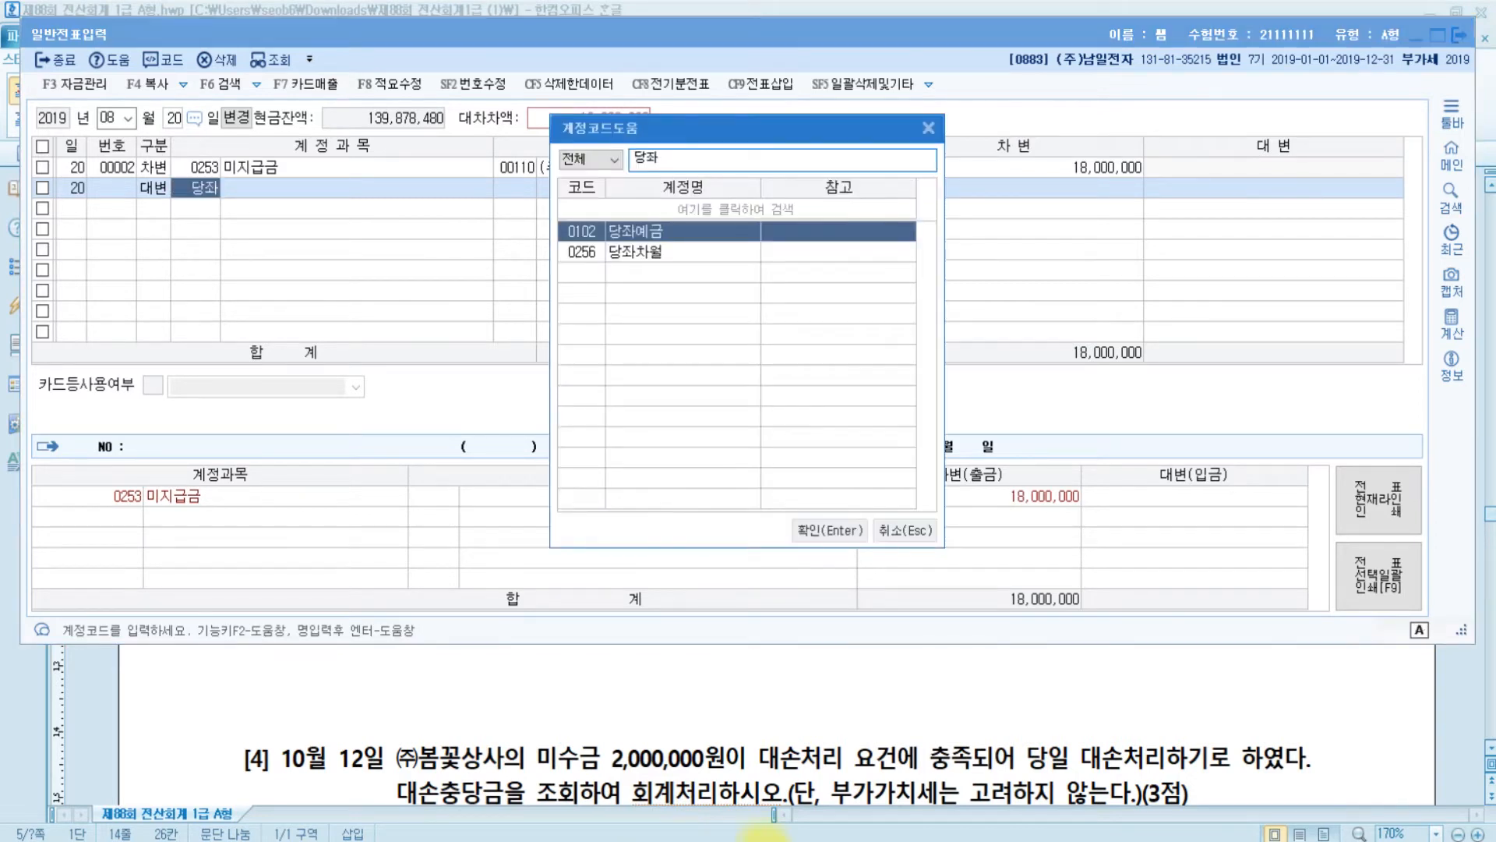
pyautogui.press('Down')
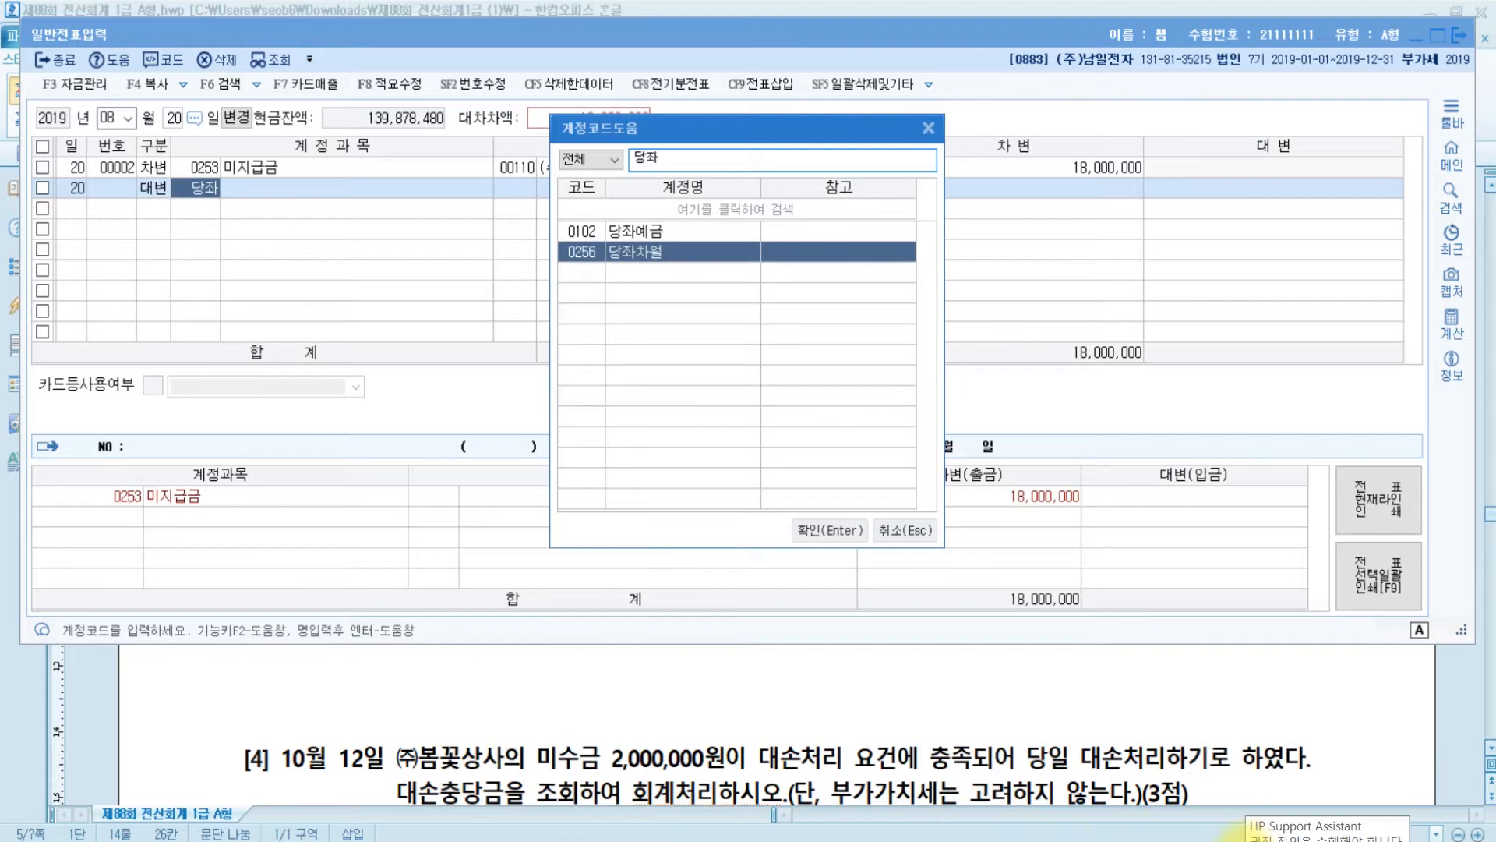
pyautogui.press('Return')
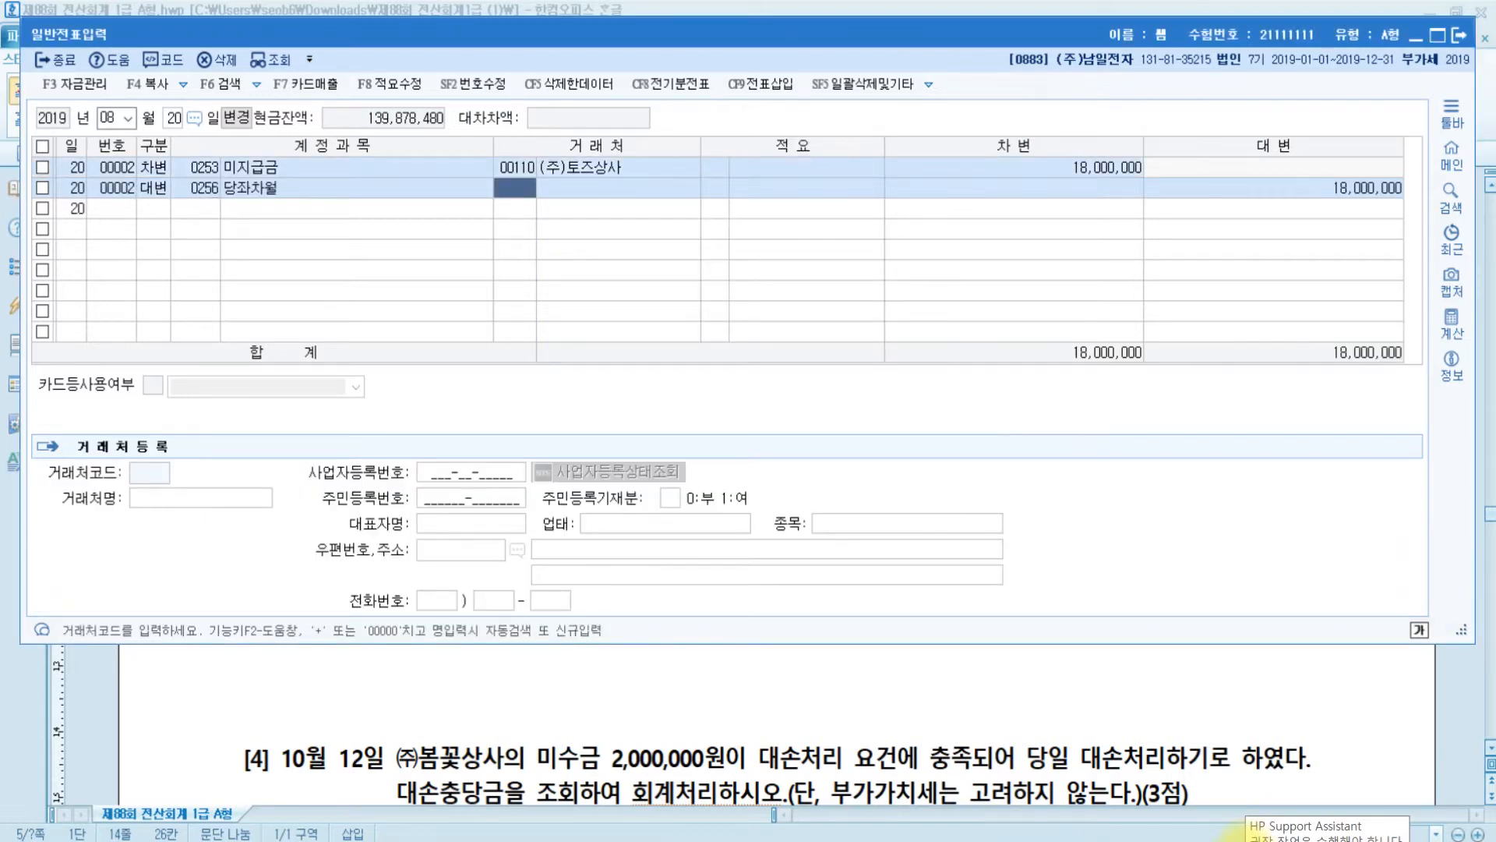
pyautogui.write('토즈')
pyautogui.press('Return')
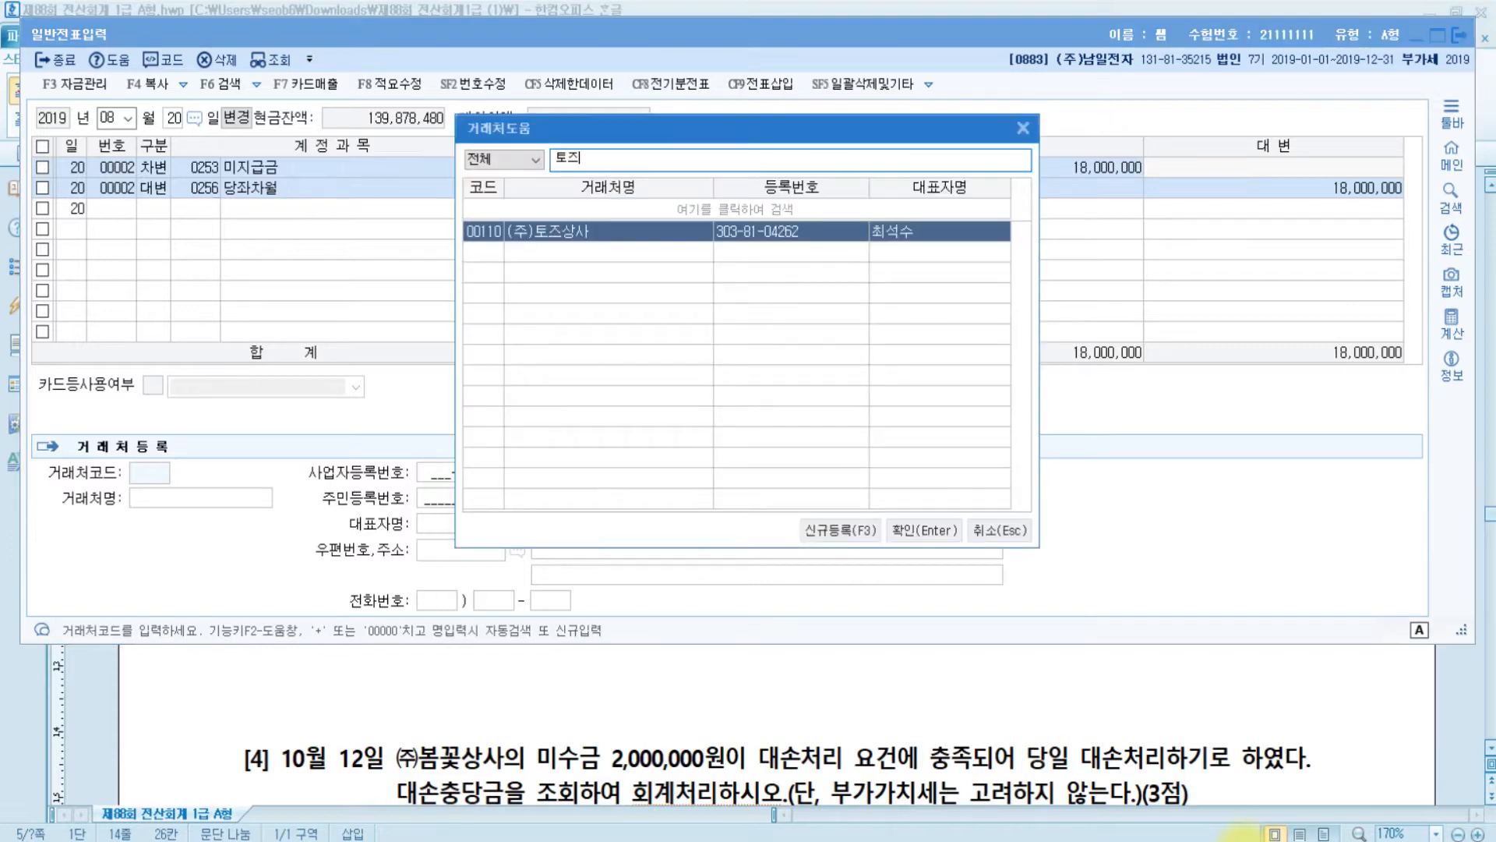
pyautogui.press('Return')
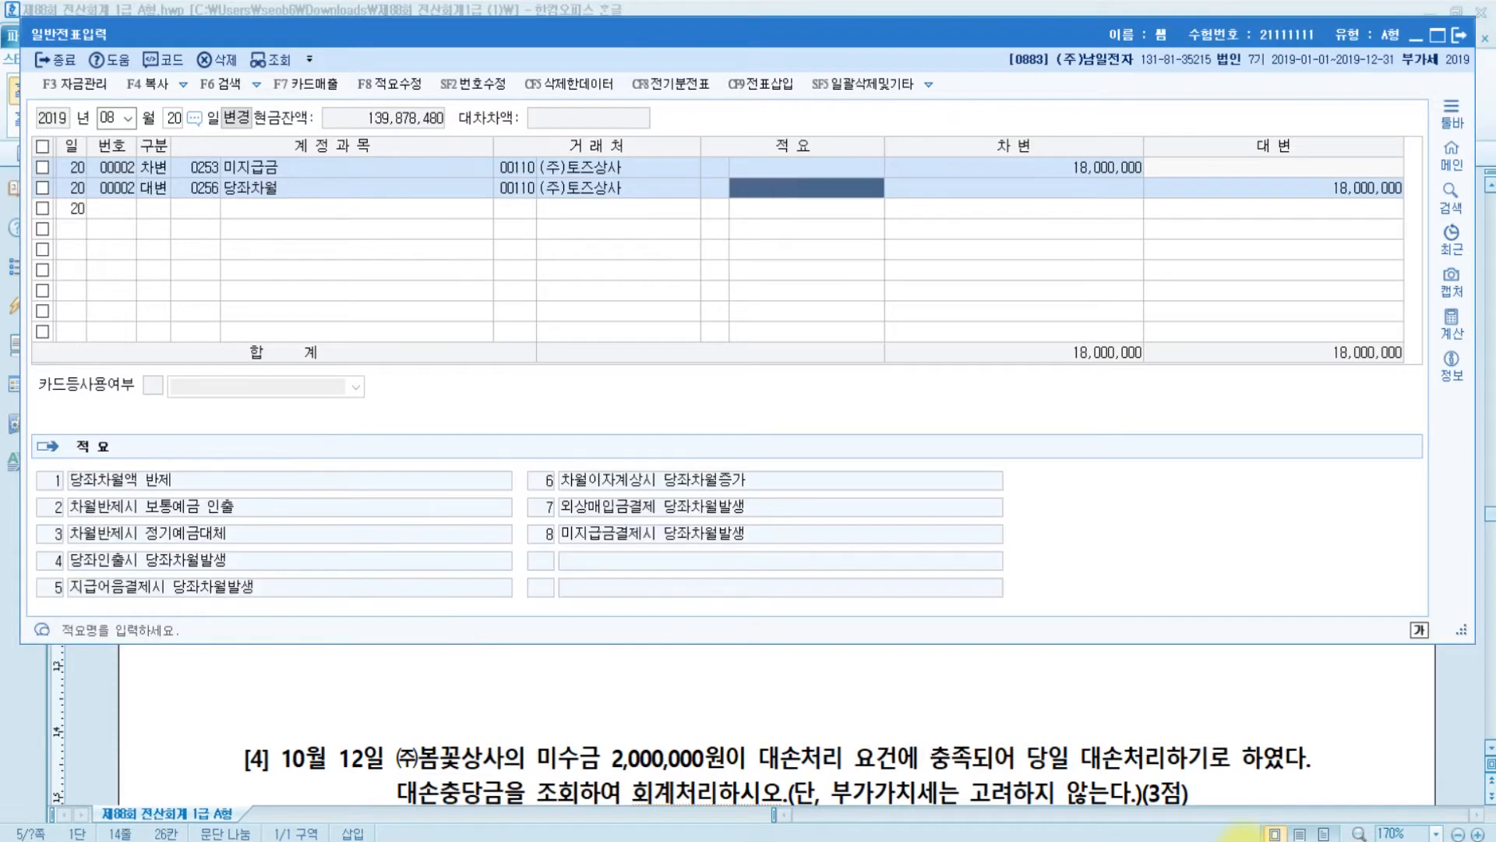
pyautogui.press('Return')
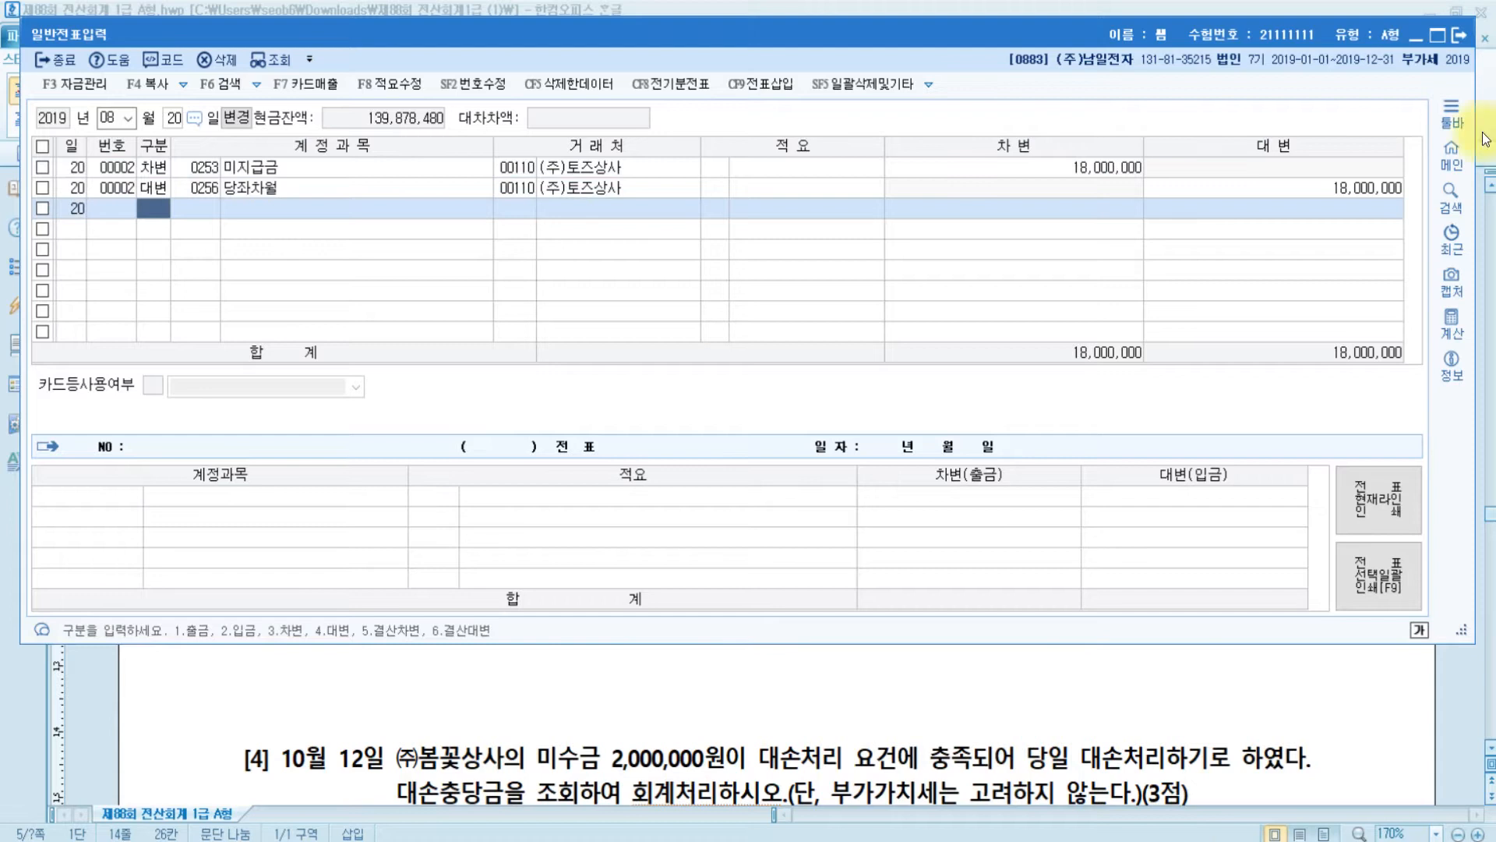
# - Look up 0260 단기차입금 for the credit account, then cancel without changing it
pyautogui.click(1350, 191)
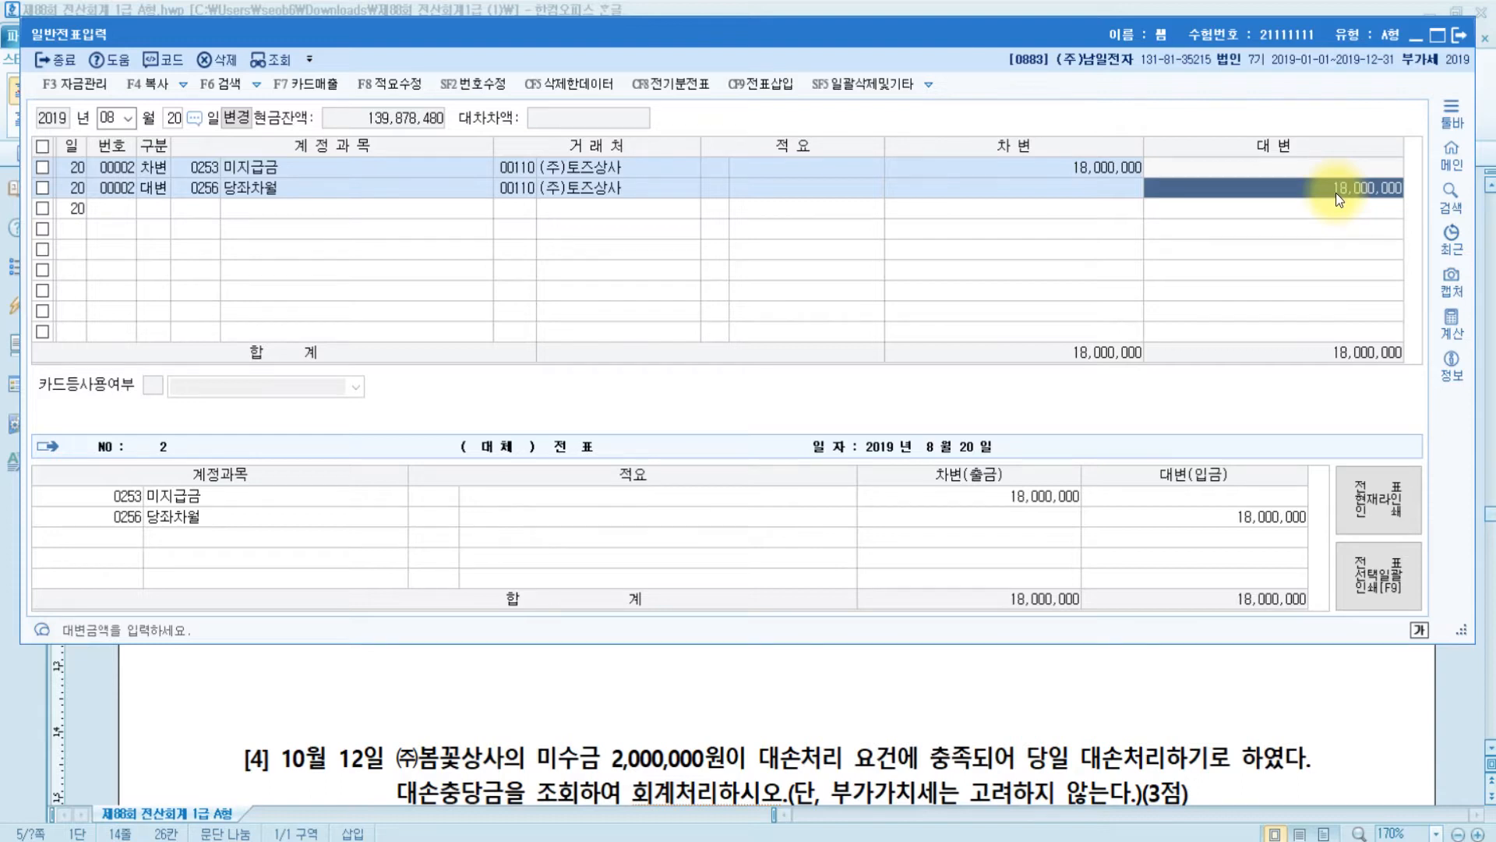
pyautogui.click(207, 192)
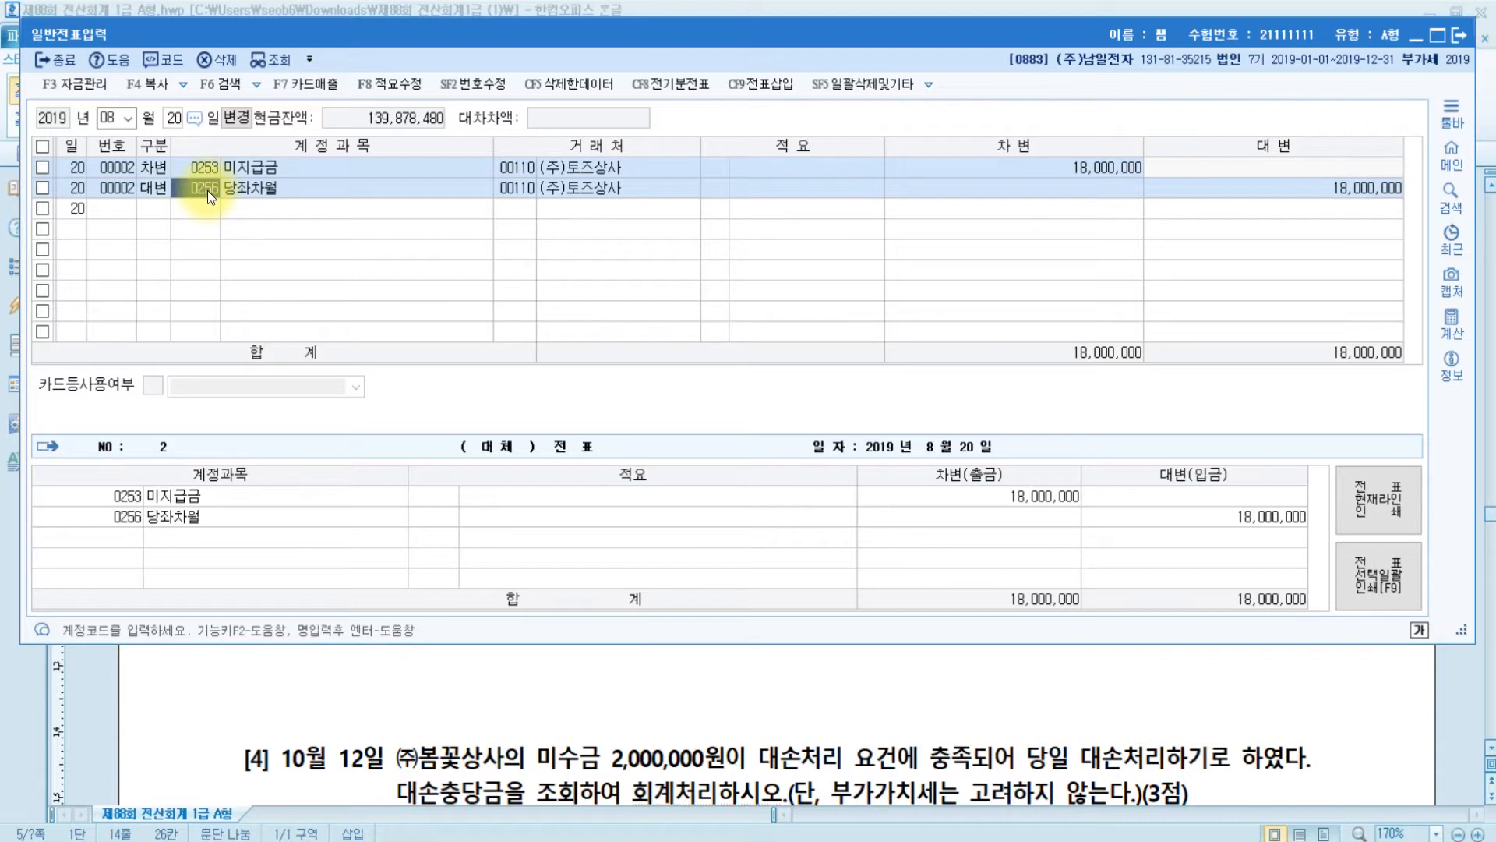
pyautogui.write('단기')
pyautogui.press('Return')
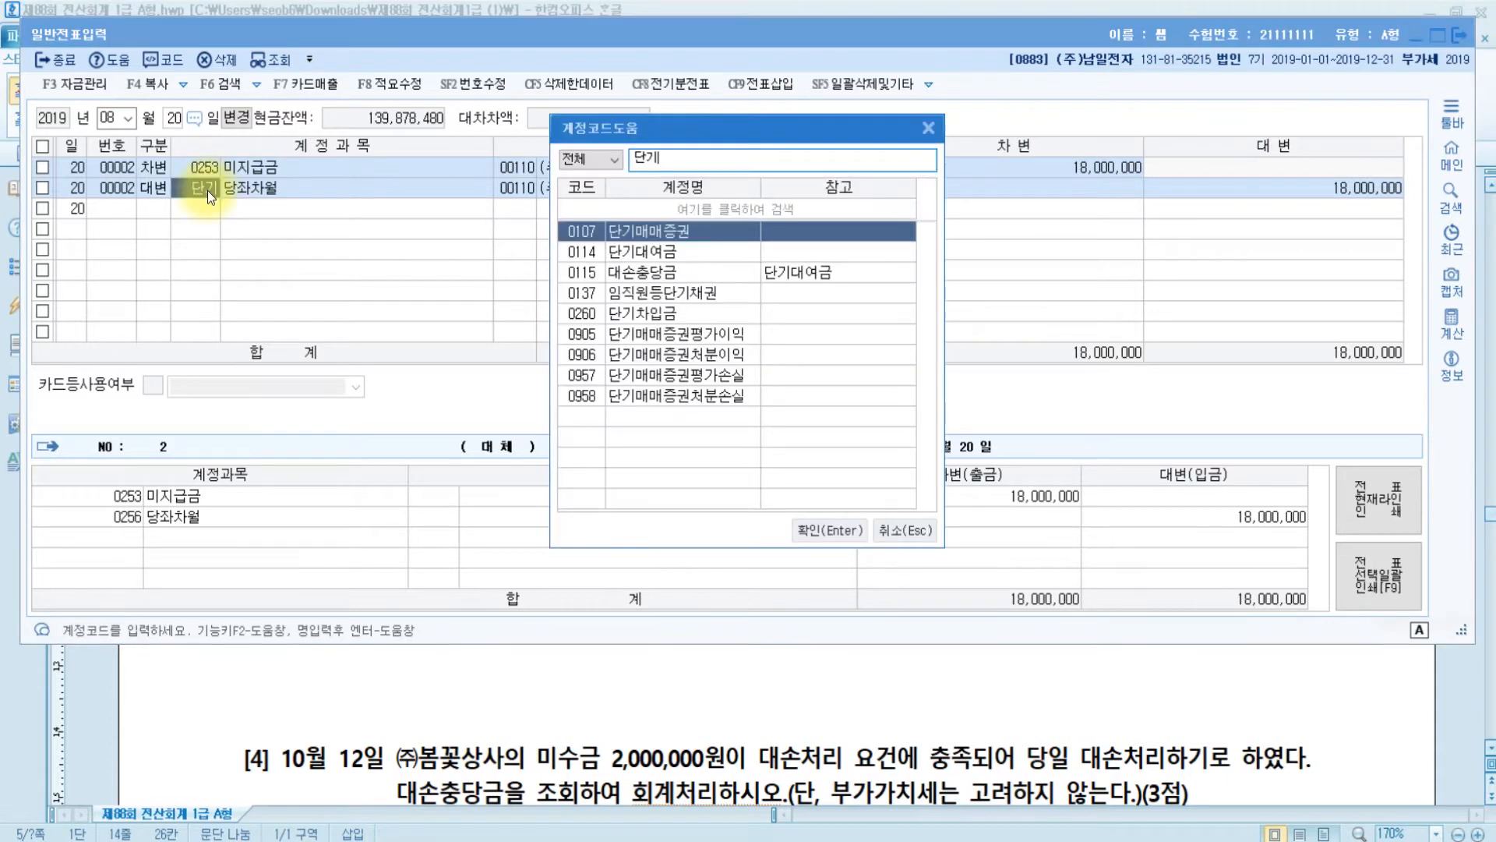
pyautogui.press('Down')
pyautogui.press('Down')
pyautogui.press('Down')
pyautogui.press('Down')
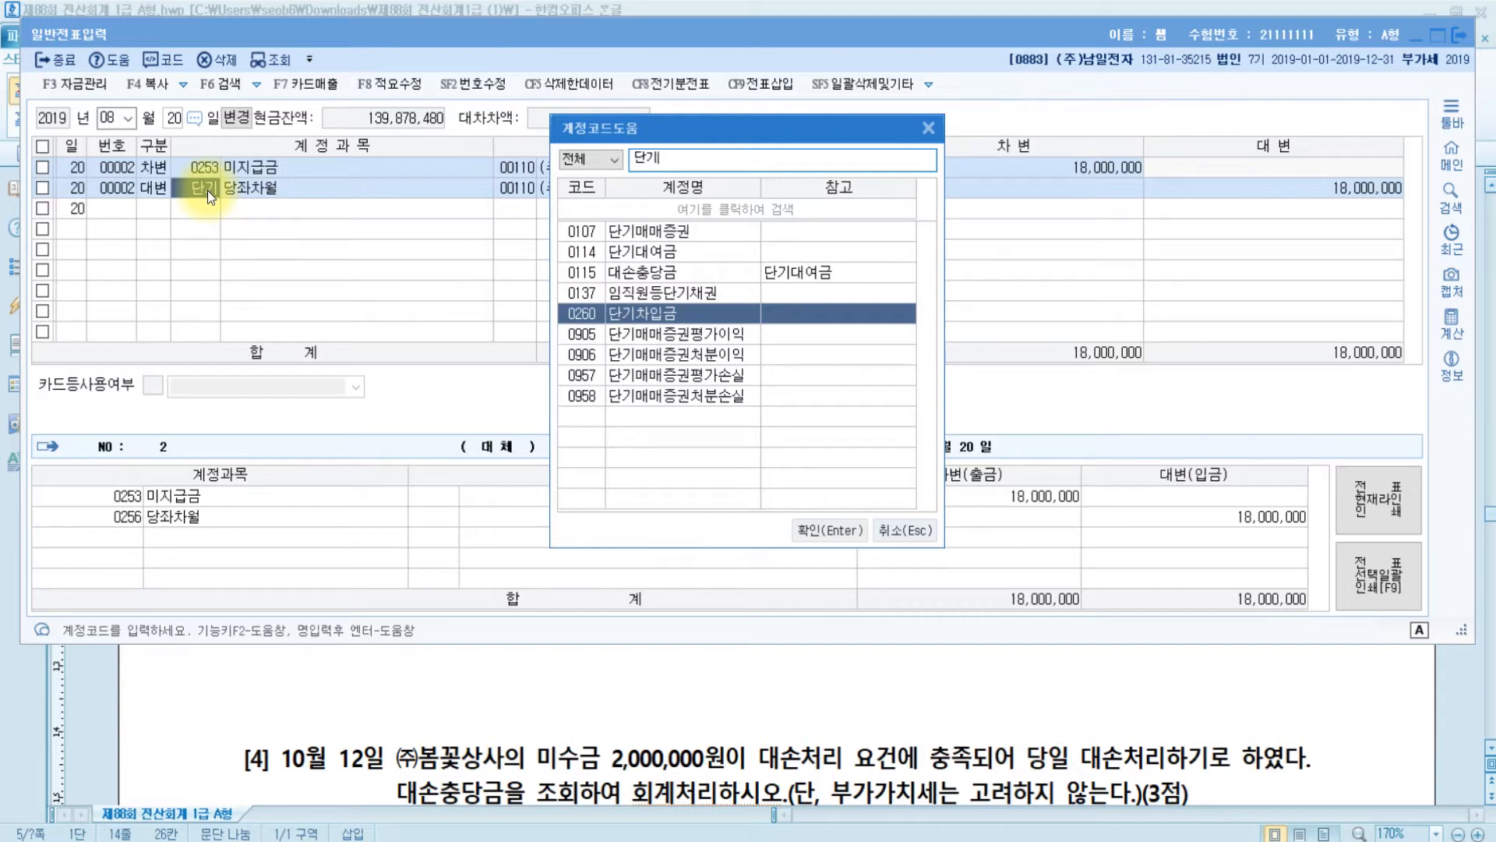
pyautogui.click(934, 530)
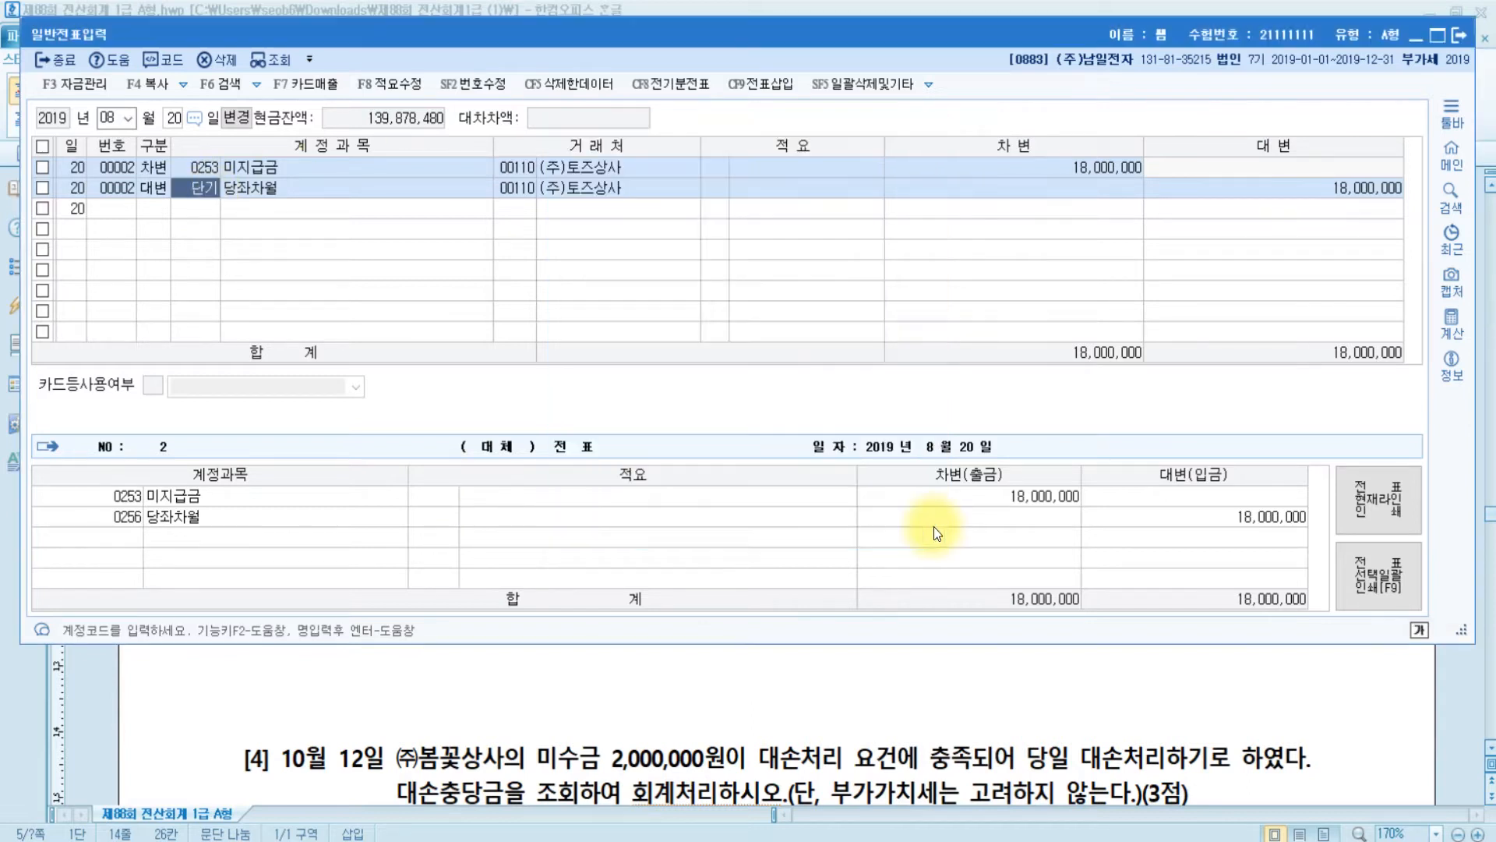
# - Recheck the exam question and the credit line's (주)토즈상사 customer details
pyautogui.click(701, 722)
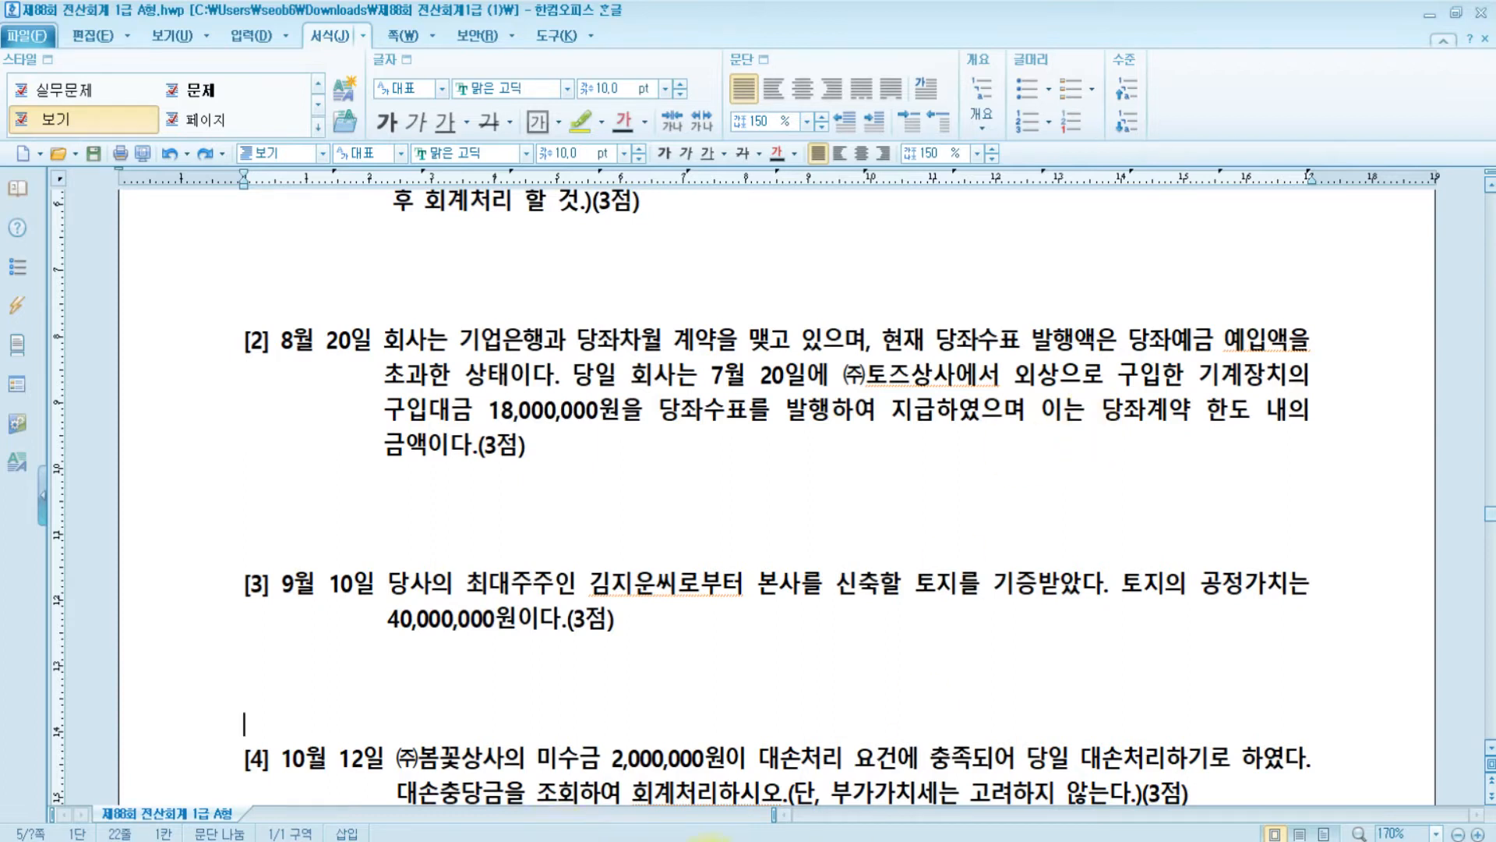
pyautogui.hotkey('alt', 'Tab')
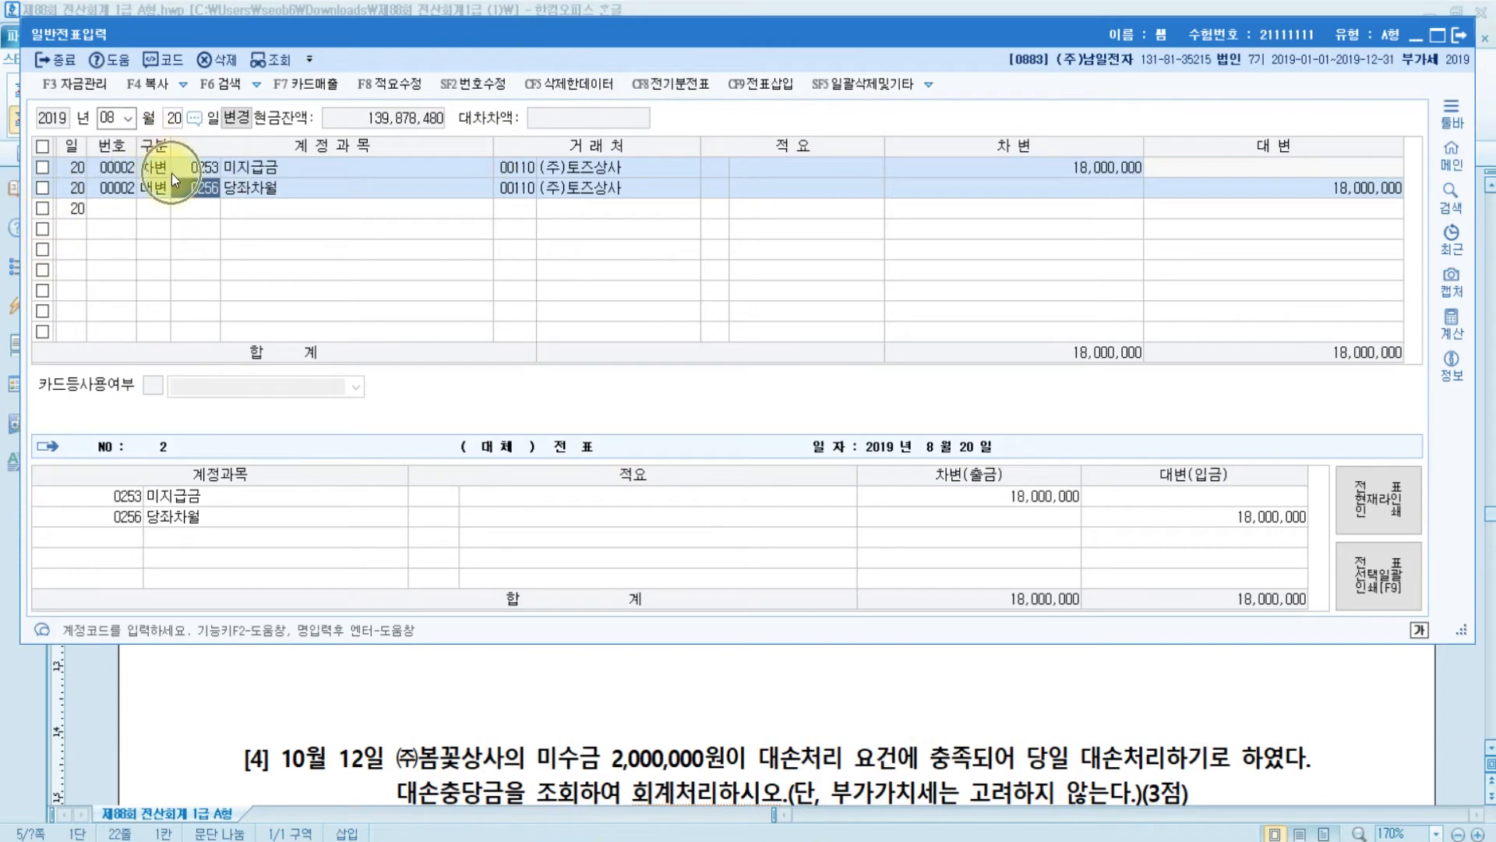
pyautogui.click(614, 191)
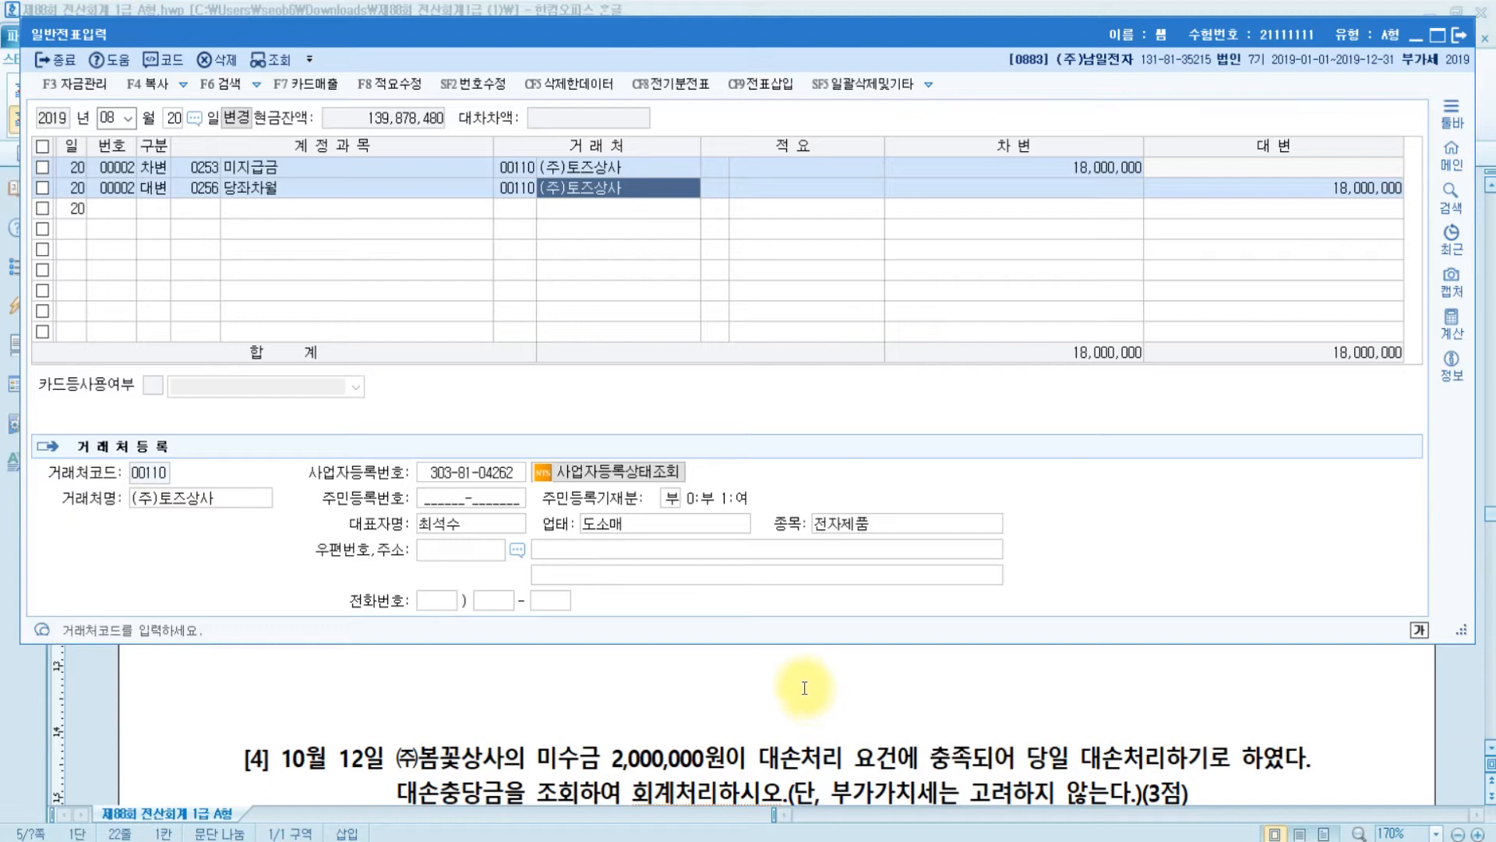
# - Review the Paint note on 당좌차월 as short-term borrowing, then scroll the exam paper to problem [3]
pyautogui.moveTo(600, 838)
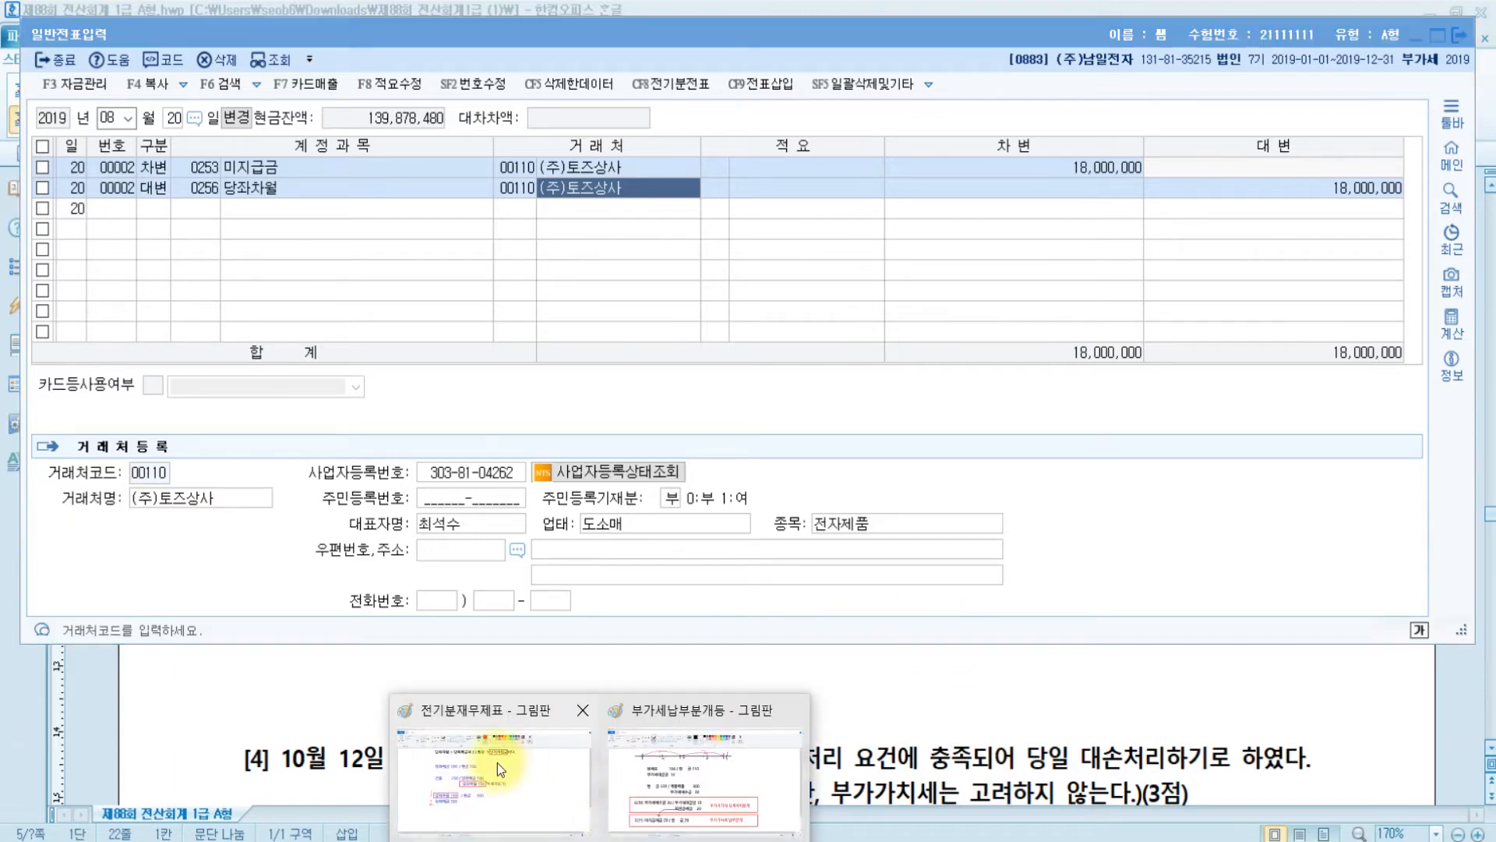
pyautogui.click(499, 767)
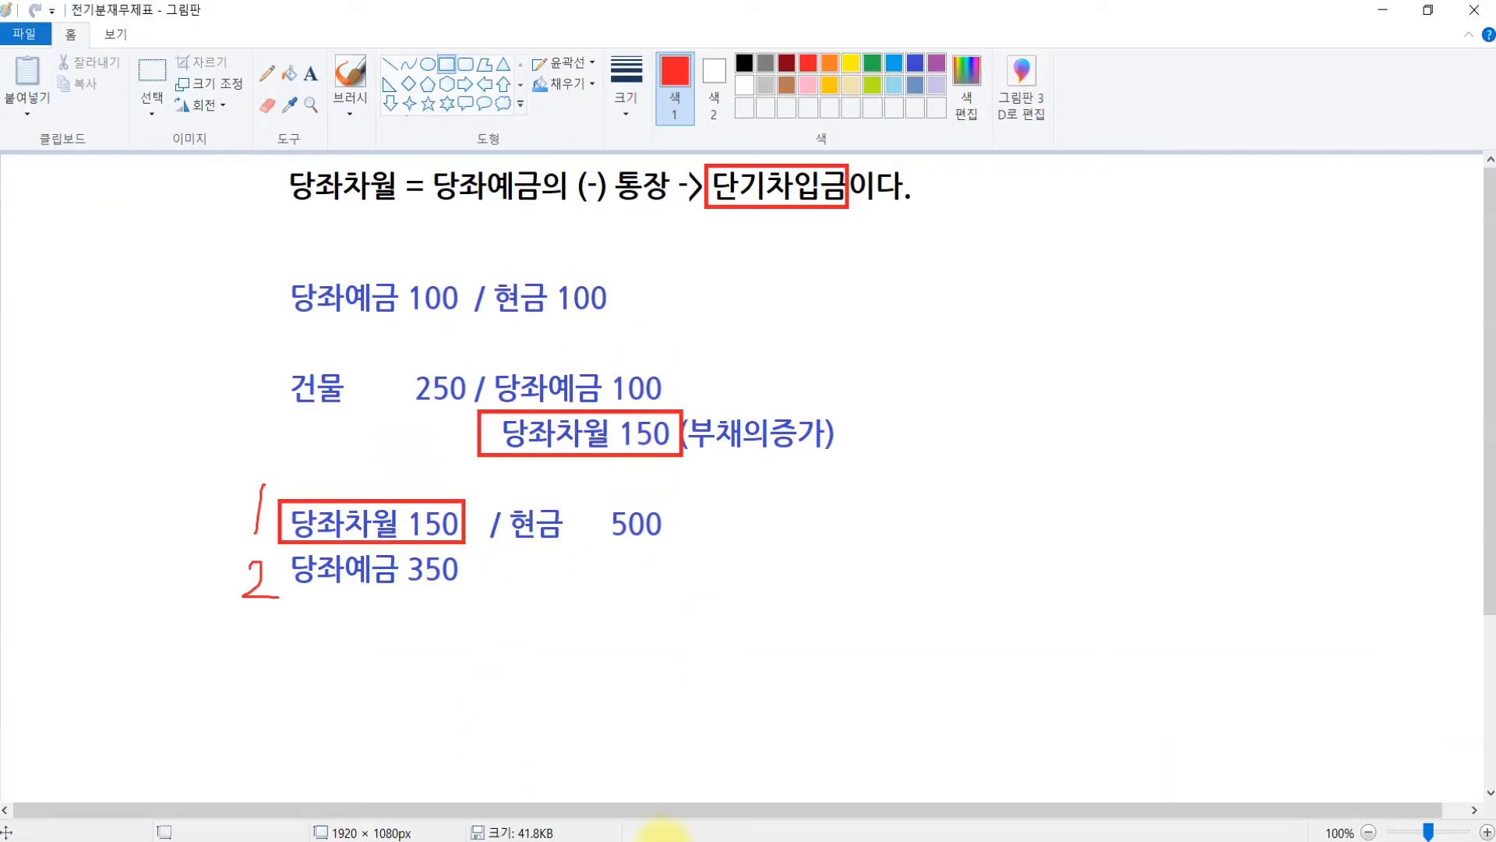
pyautogui.click(708, 840)
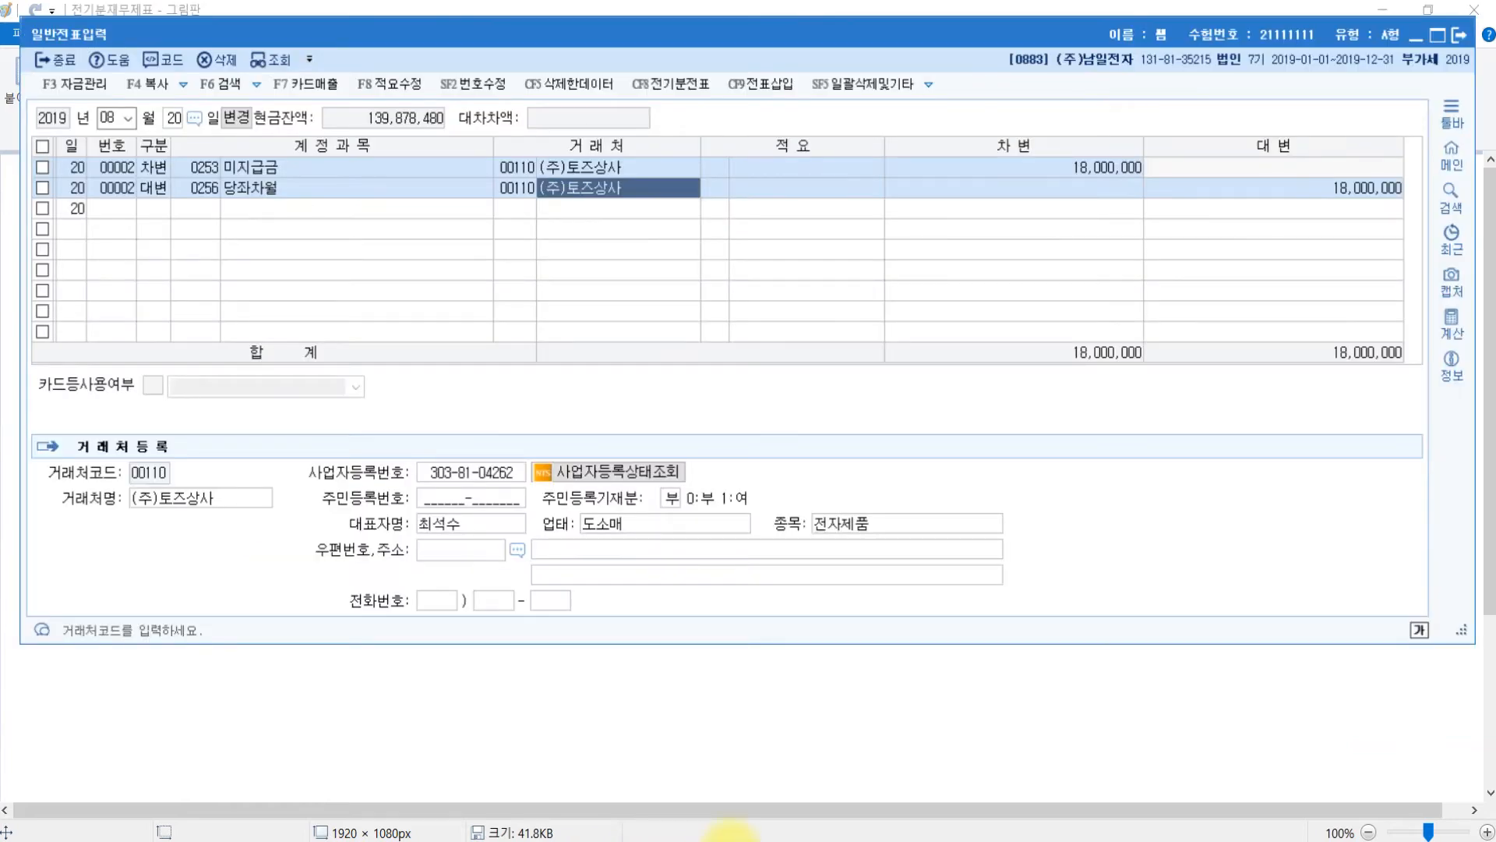
pyautogui.click(562, 840)
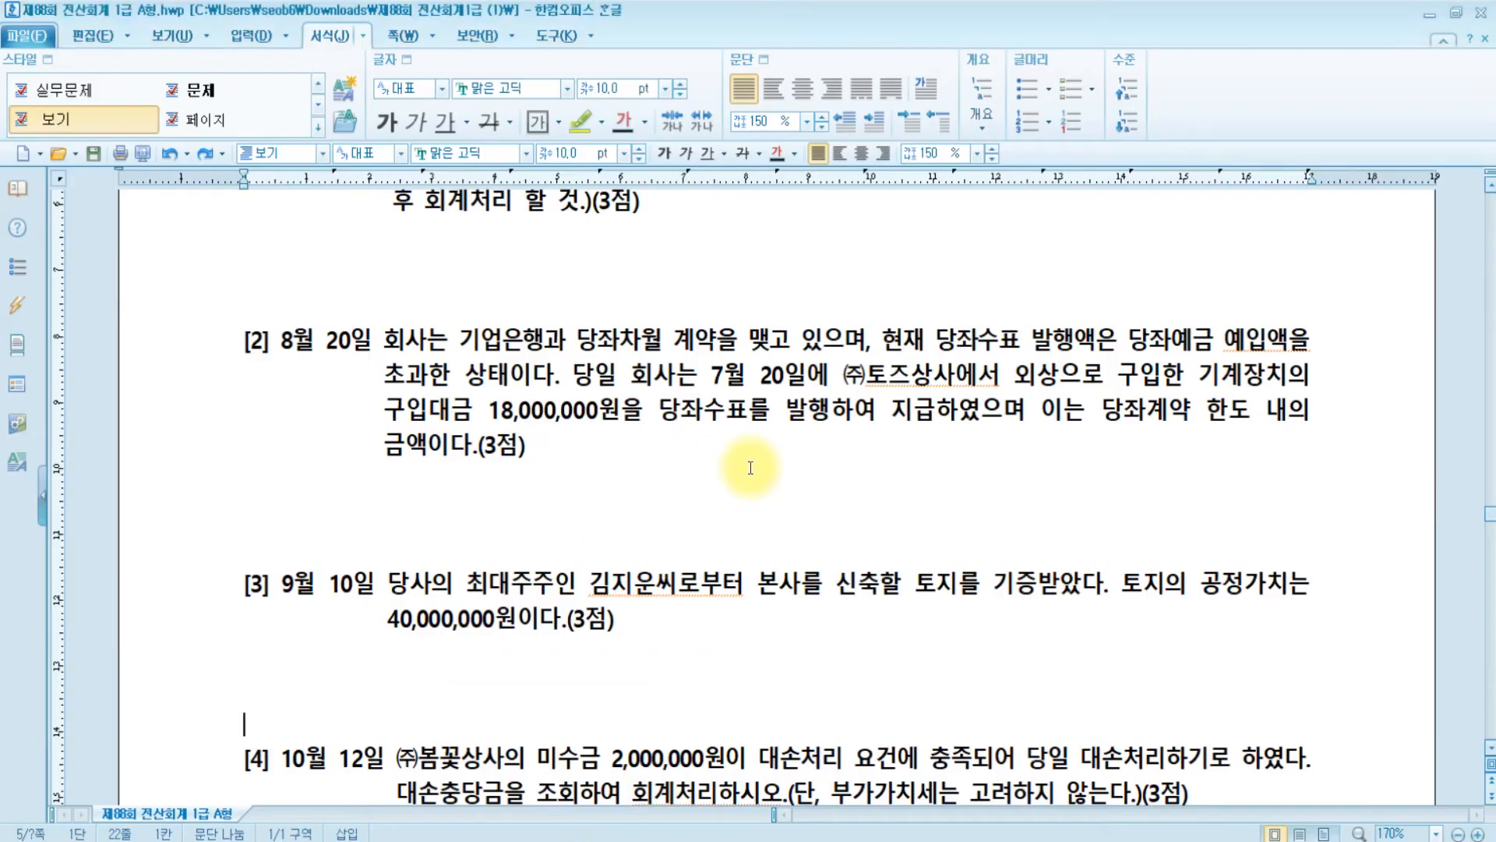
pyautogui.scroll(-2, 751, 467)
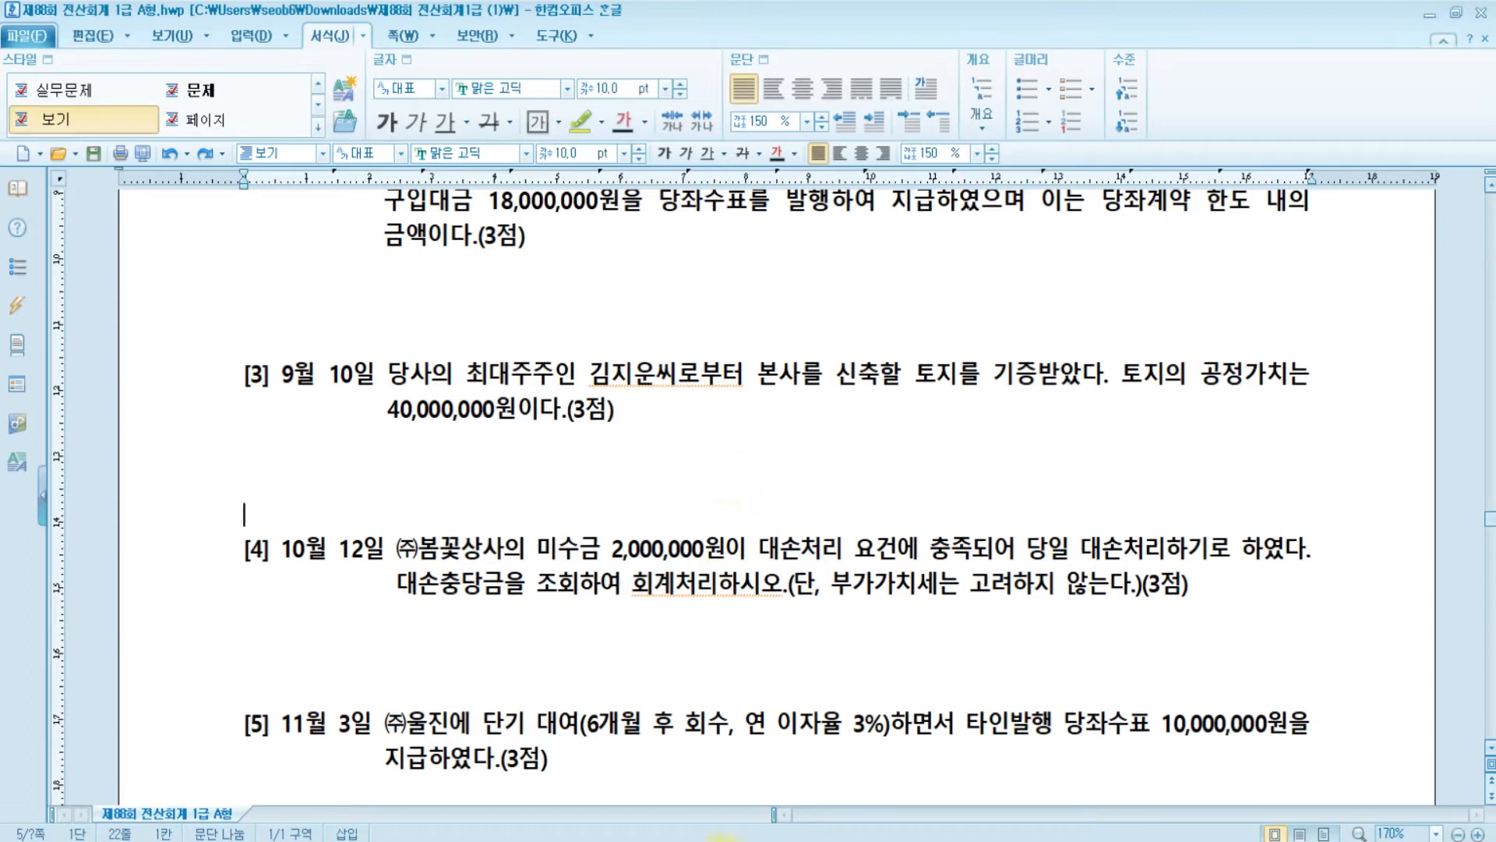
# - Start a new voucher dated 9월 10일
pyautogui.hotkey('alt', 'Tab')
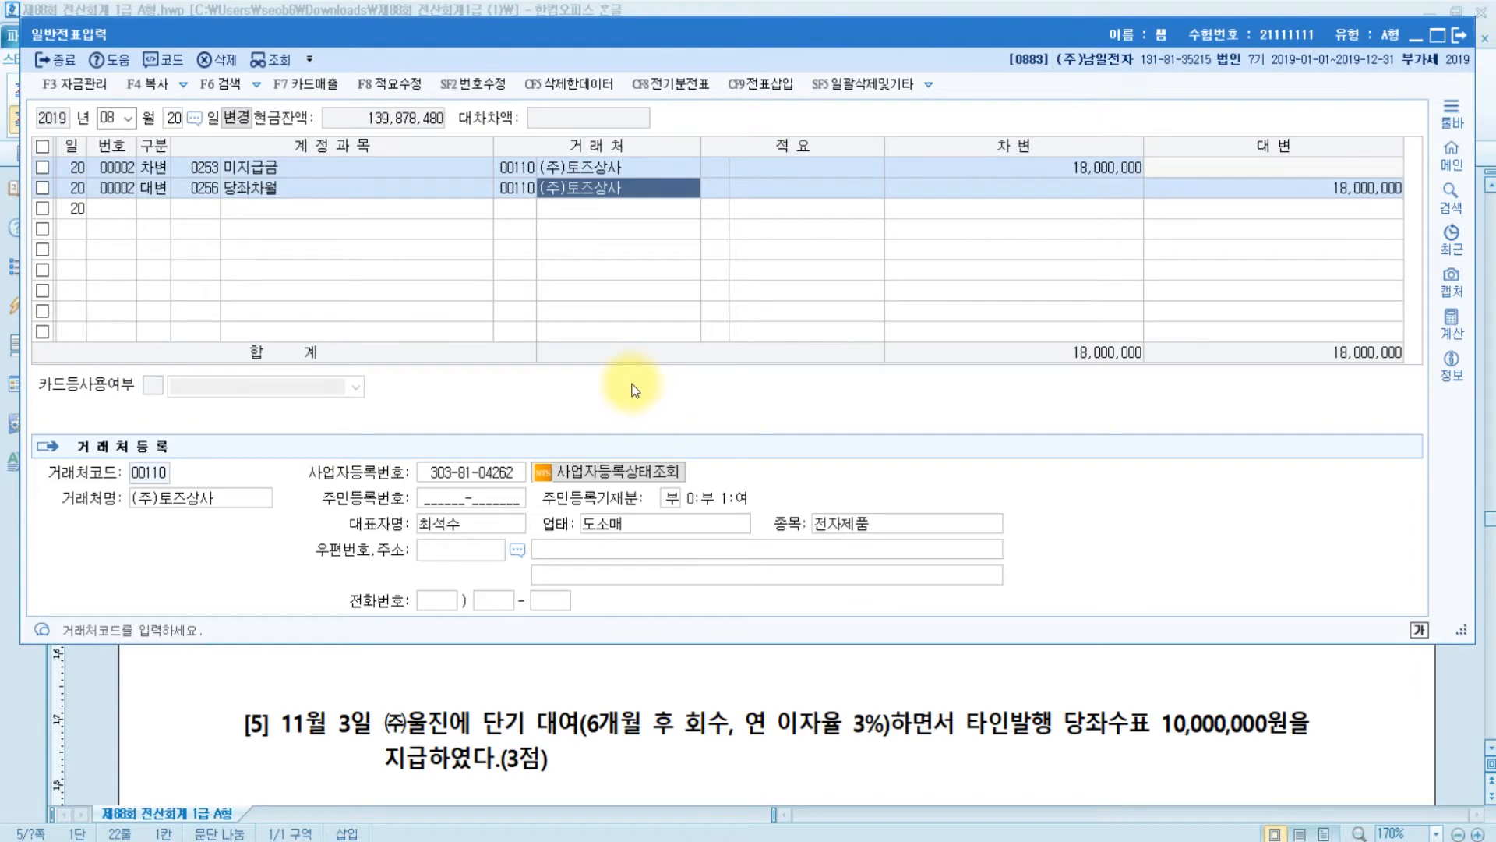
pyautogui.press('Escape')
pyautogui.press('Escape')
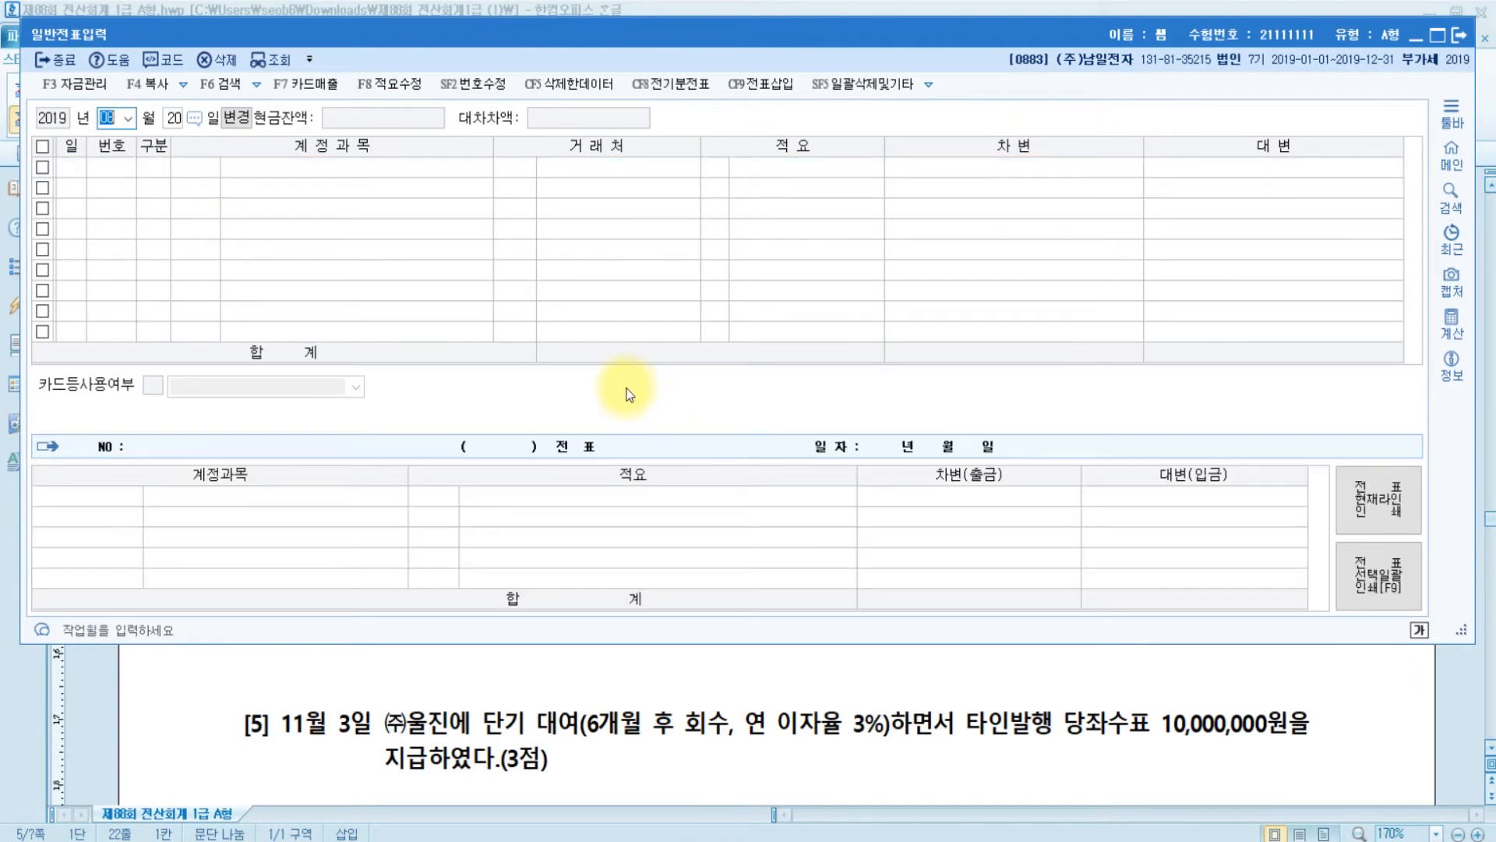
pyautogui.write('9')
pyautogui.press('Return')
pyautogui.write('10')
pyautogui.press('Return')
pyautogui.write('1')
pyautogui.press('Return')
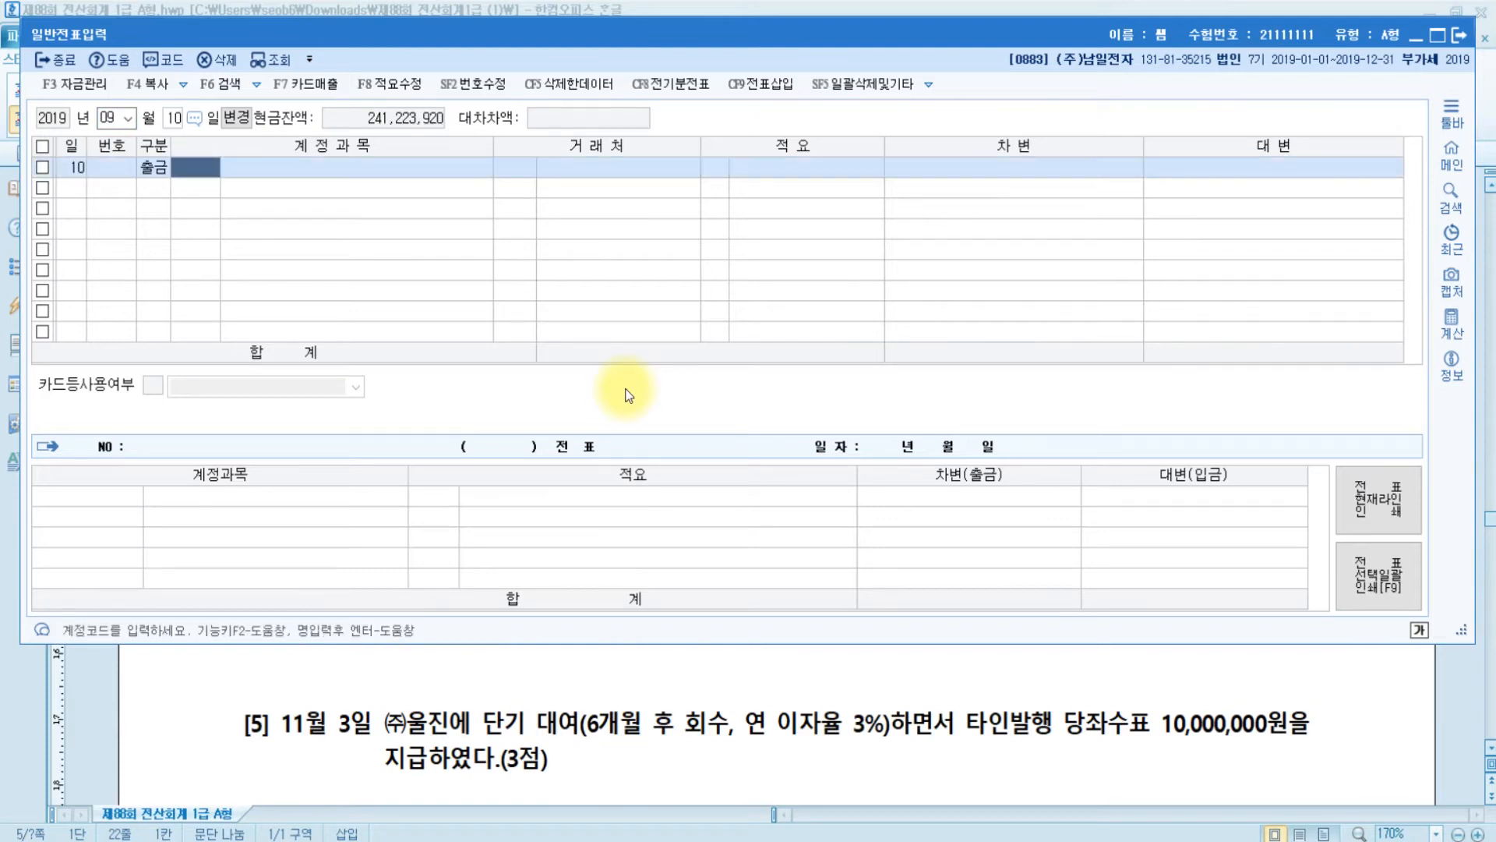
# - Debit 0201 토지 for 40,000,000 on the first line
pyautogui.press('Left')
pyautogui.write('3')
pyautogui.press('Return')
pyautogui.write('토')
pyautogui.press('Return')
pyautogui.press('Return')
pyautogui.press('Return')
pyautogui.press('Return')
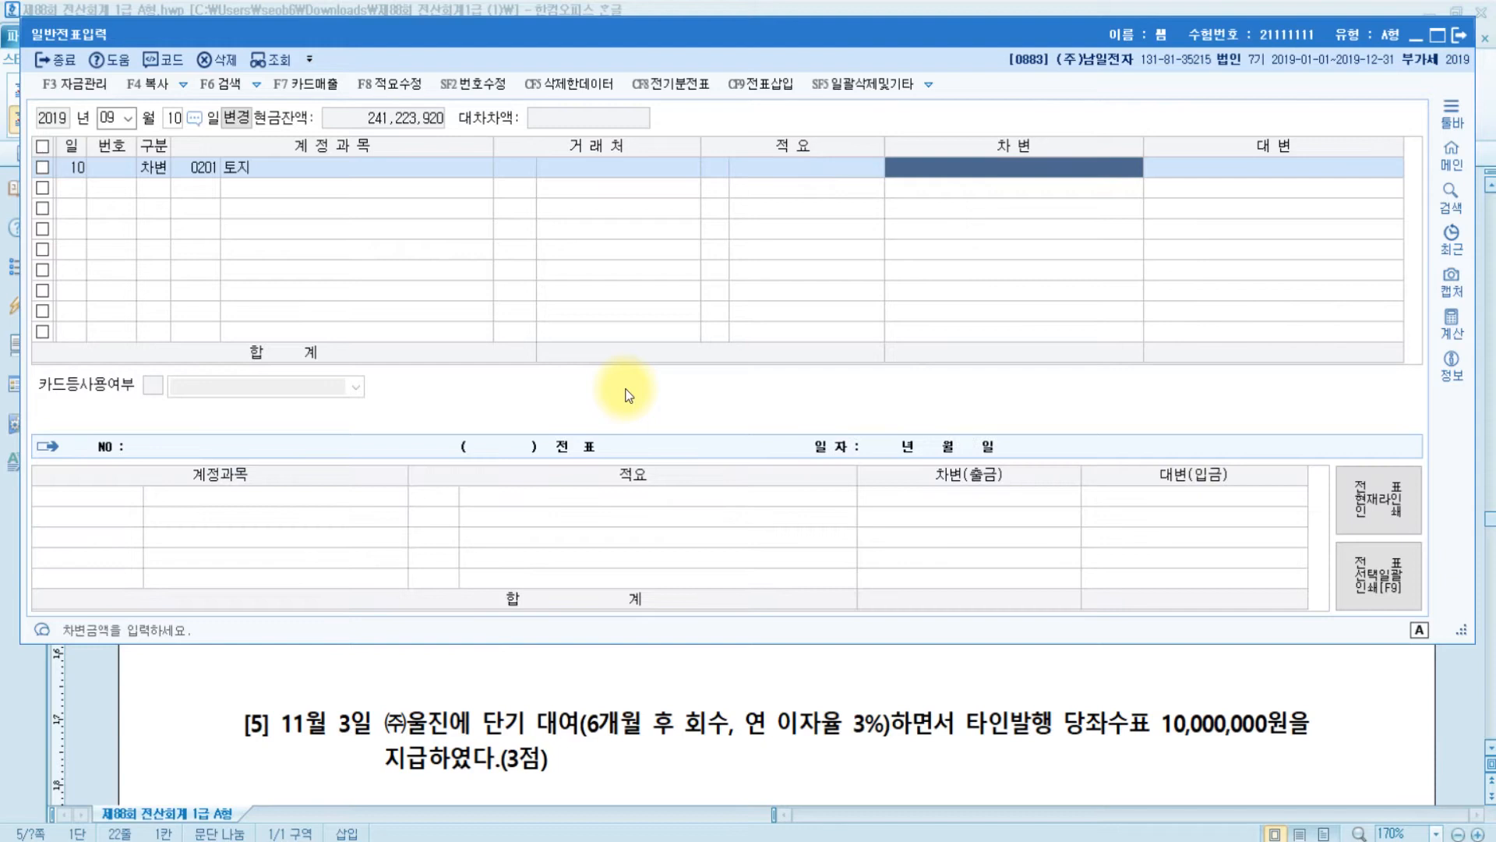
pyautogui.write('40000000')
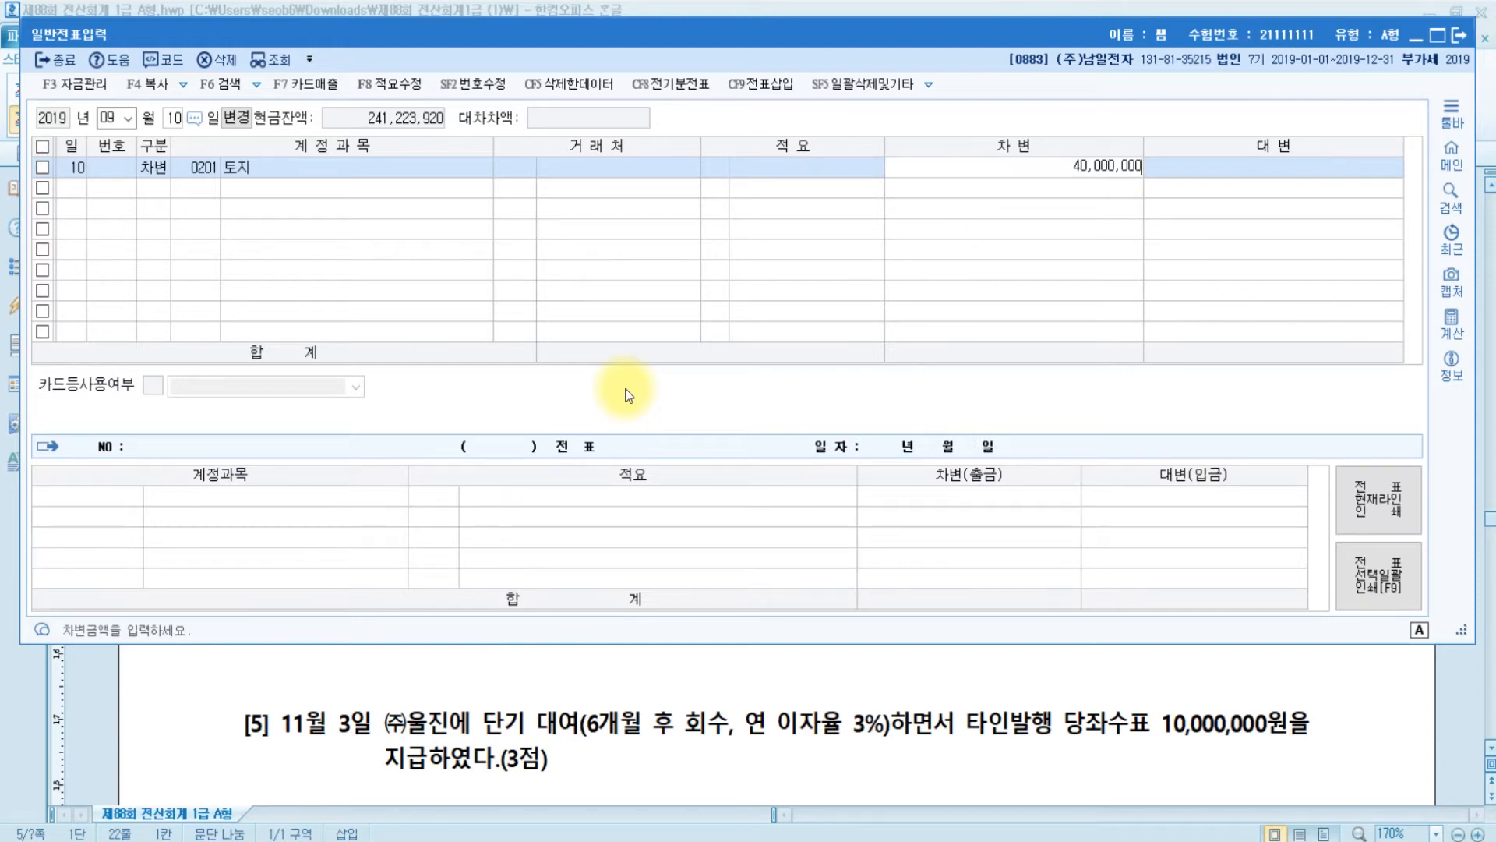
pyautogui.press('Return')
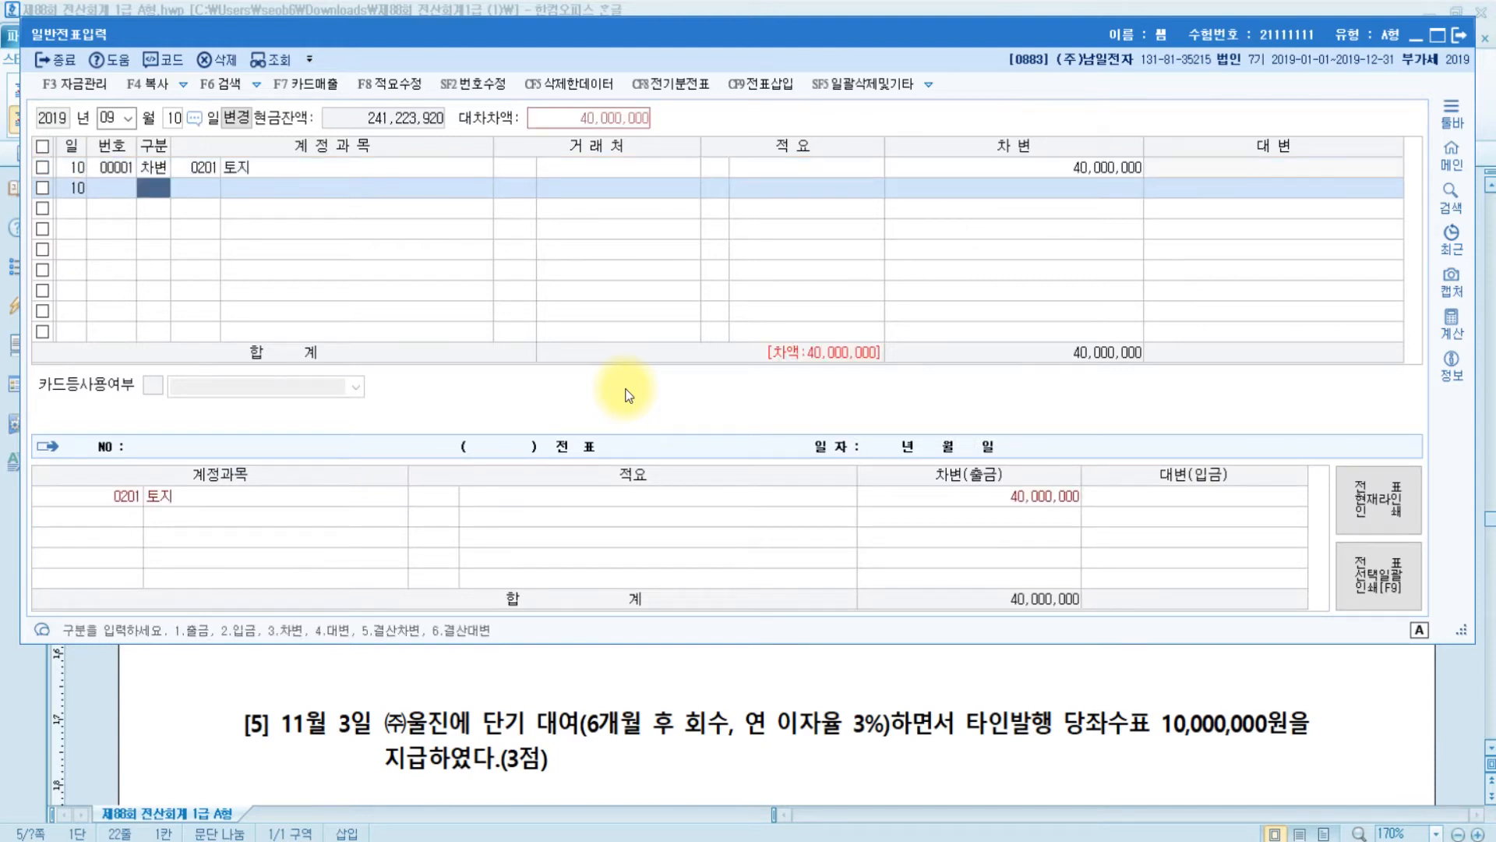
# - Credit 0917 자산수증이익 on the second line
pyautogui.press('Return')
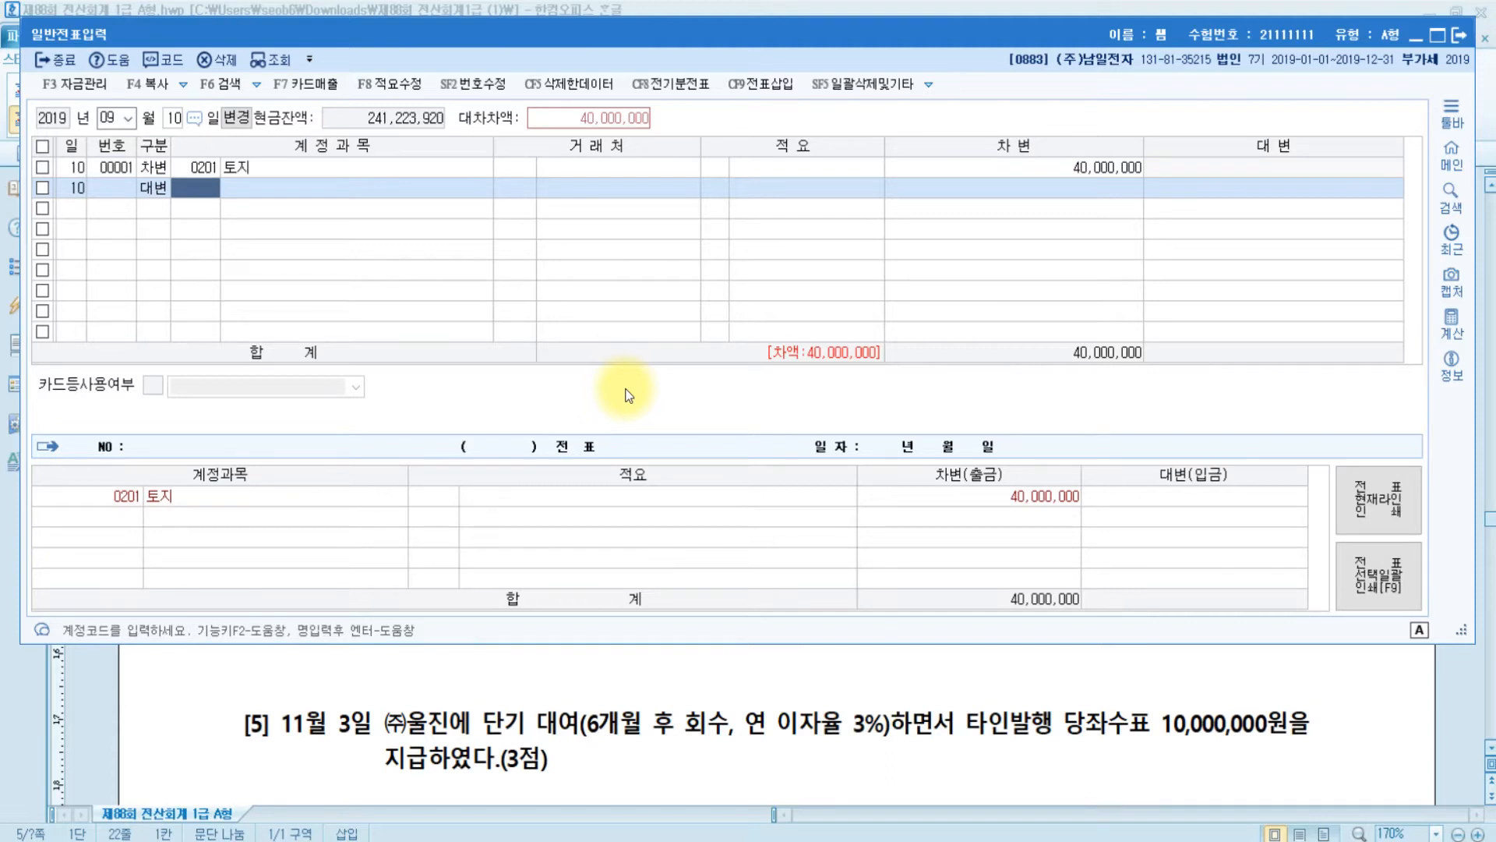
pyautogui.write('ㅈㅏ산수')
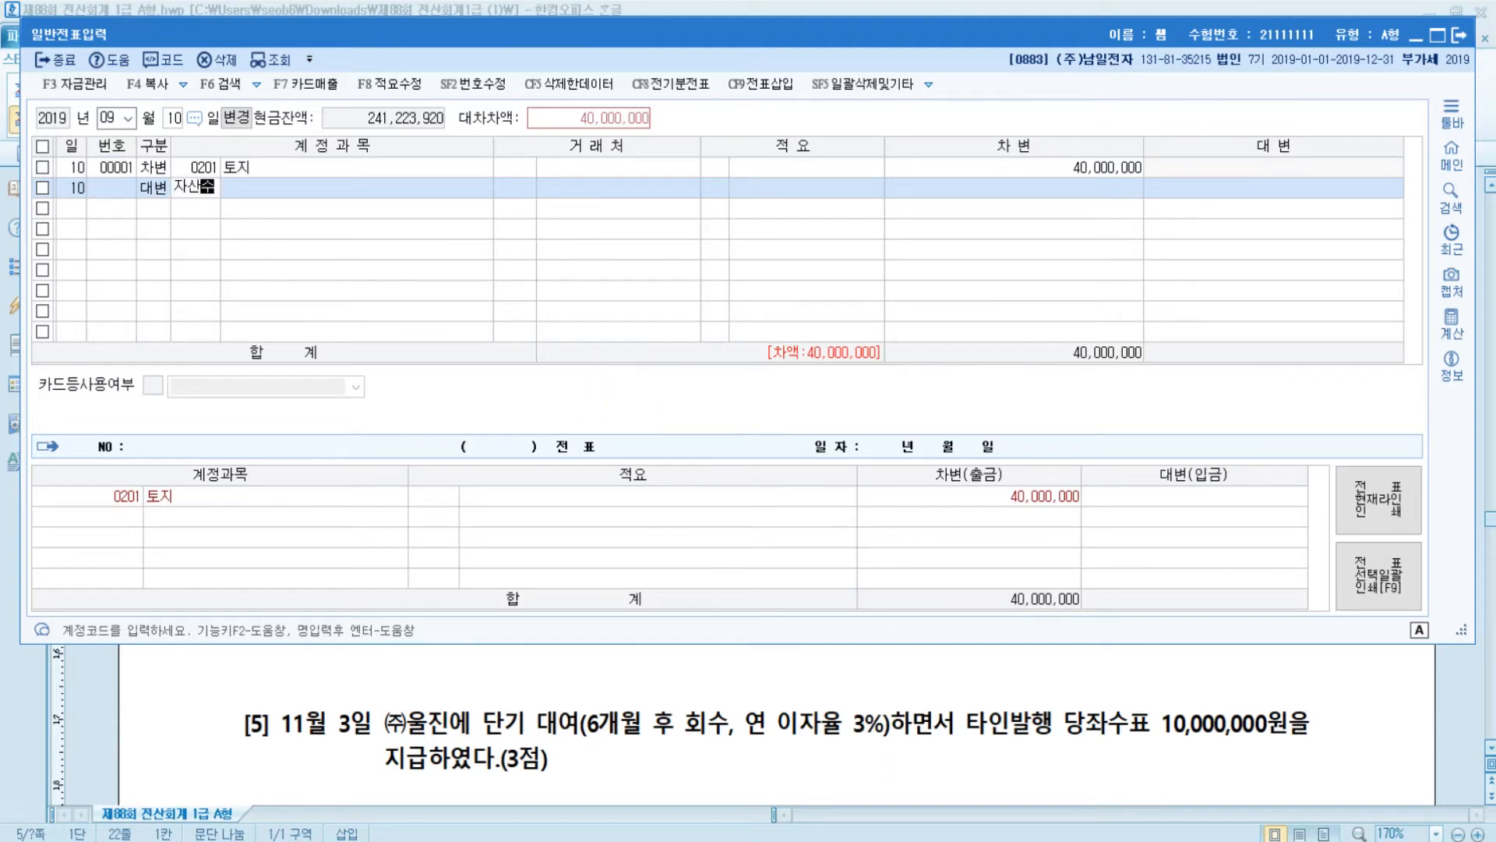
pyautogui.press('Return')
pyautogui.write('ㅇ')
pyautogui.press('Return')
pyautogui.press('Return')
pyautogui.press('Return')
pyautogui.press('Return')
pyautogui.press('Return')
pyautogui.press('Return')
pyautogui.press('Return')
pyautogui.press('Return')
pyautogui.press('Return')
pyautogui.press('Return')
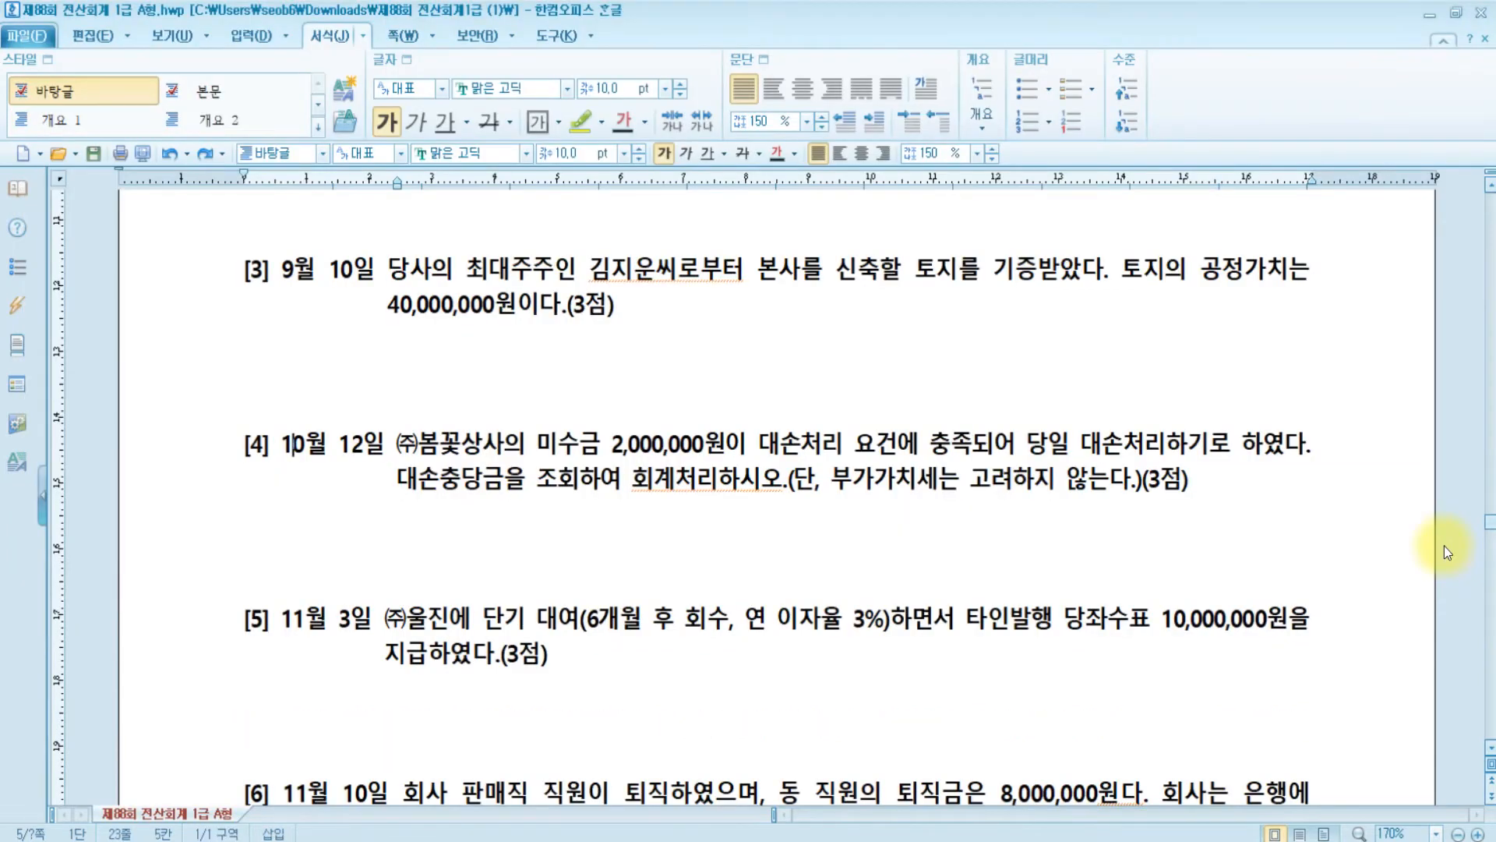
# - Highlight 미수금 in yellow in problem [4], the 10월 12일 bad-debt write-off question
pyautogui.click(351, 453)
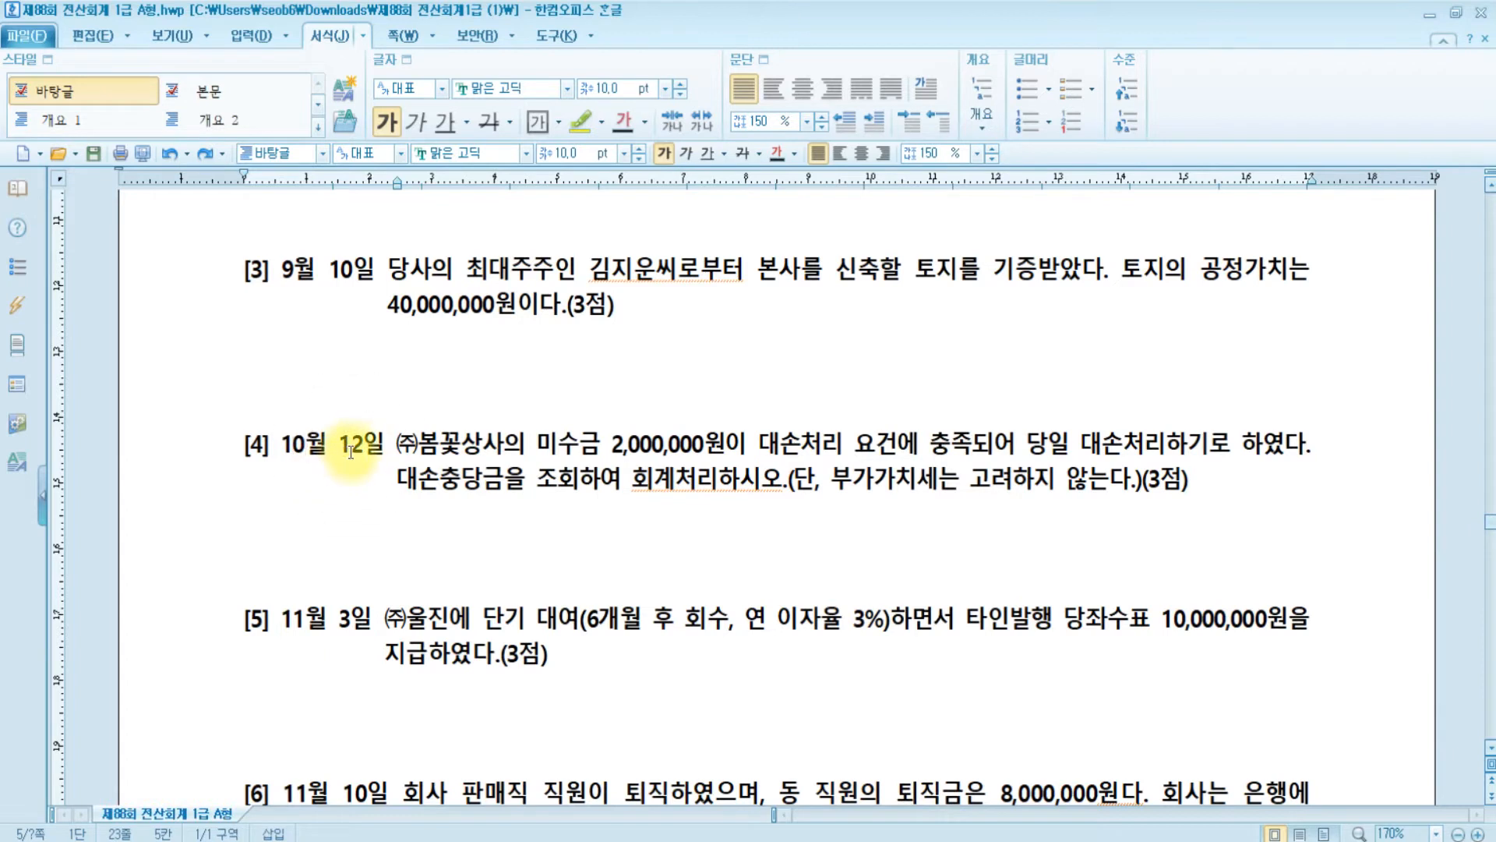
pyautogui.click(540, 453)
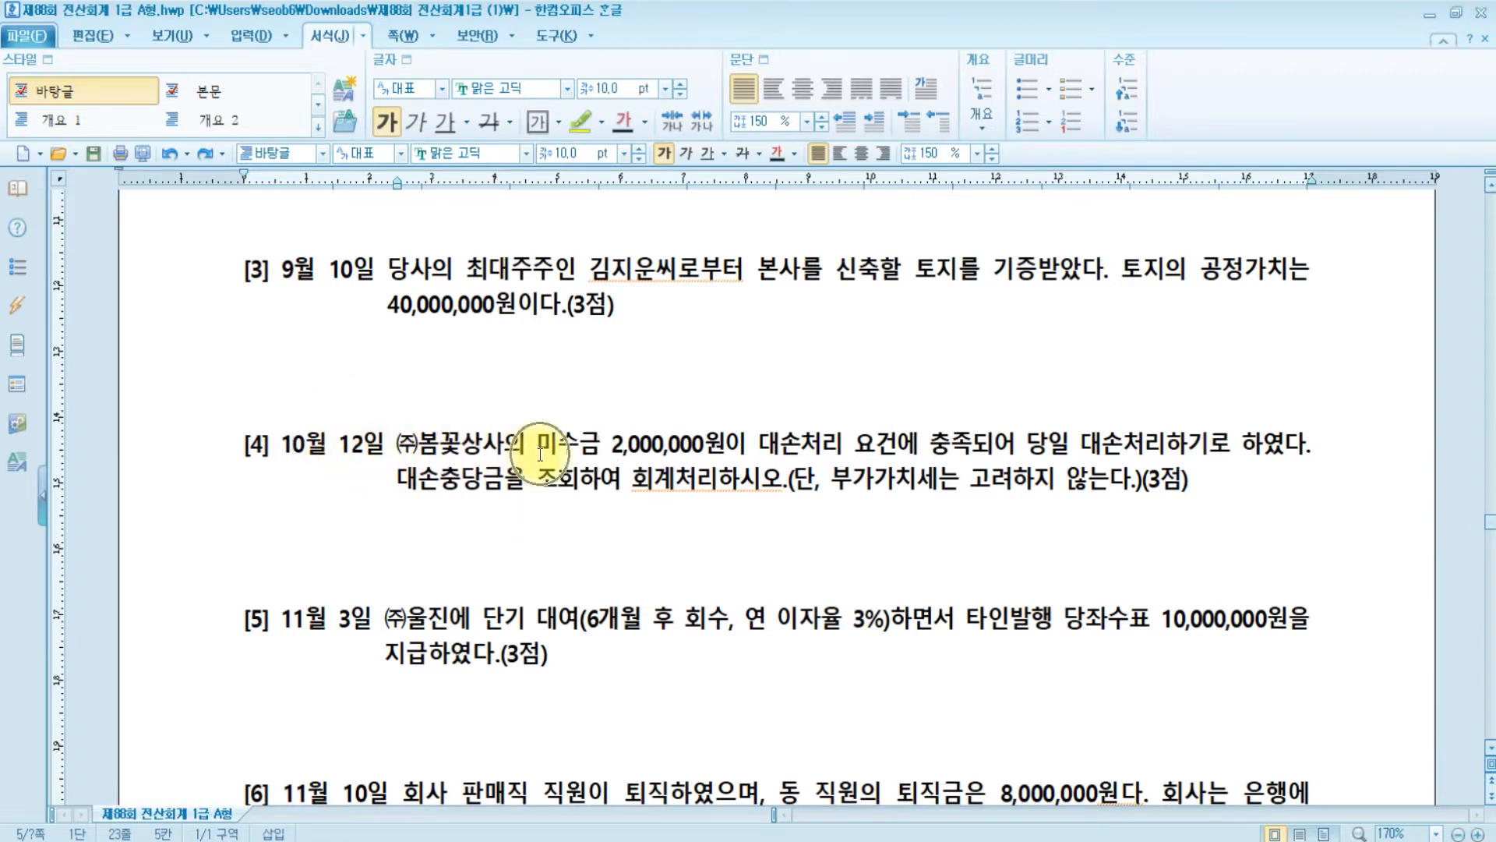
pyautogui.moveTo(527, 449); pyautogui.dragTo(597, 446)
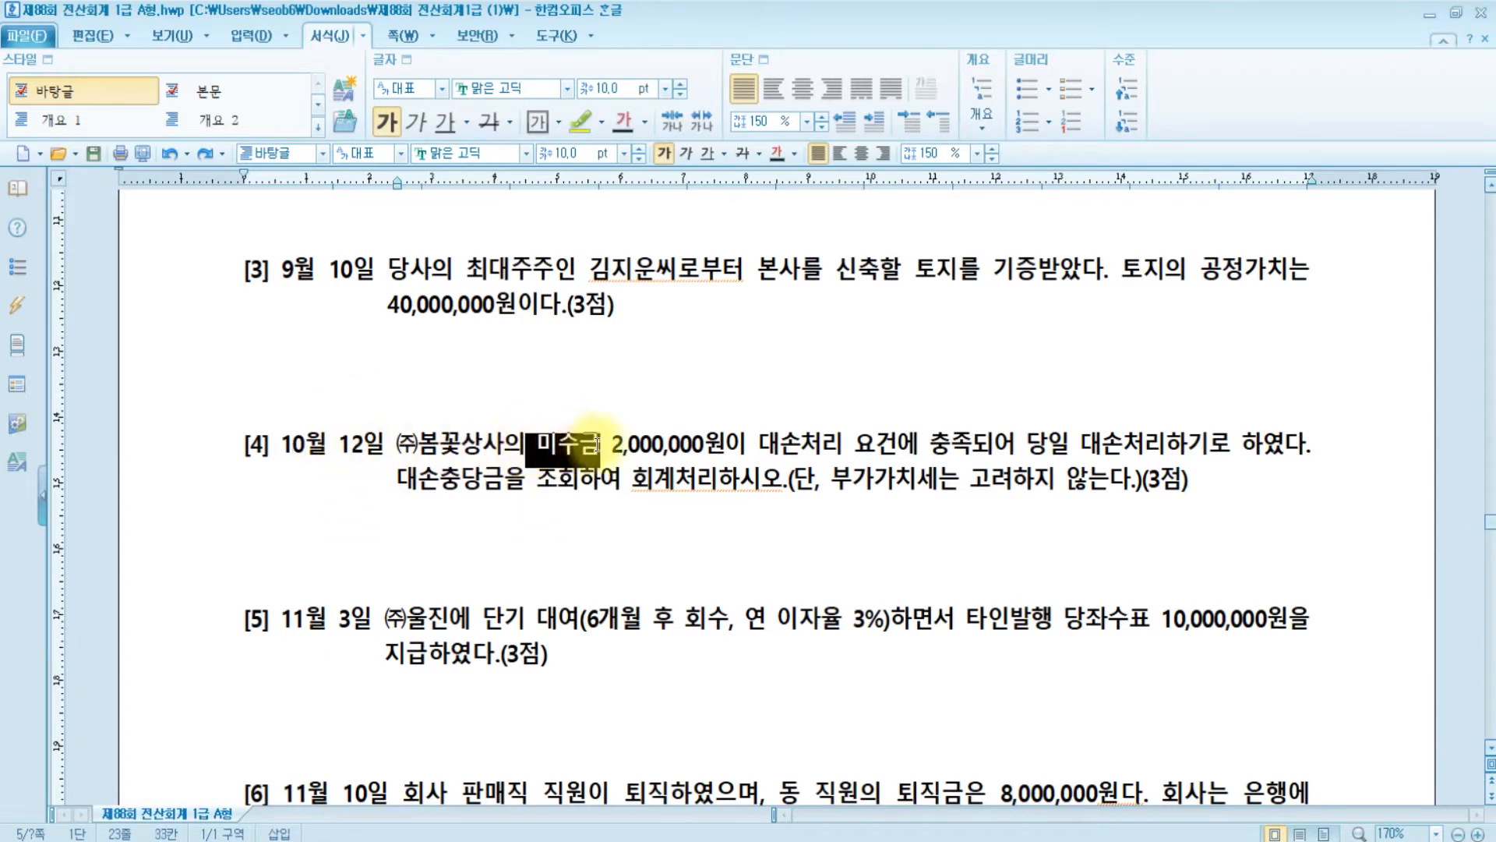
pyautogui.click(581, 121)
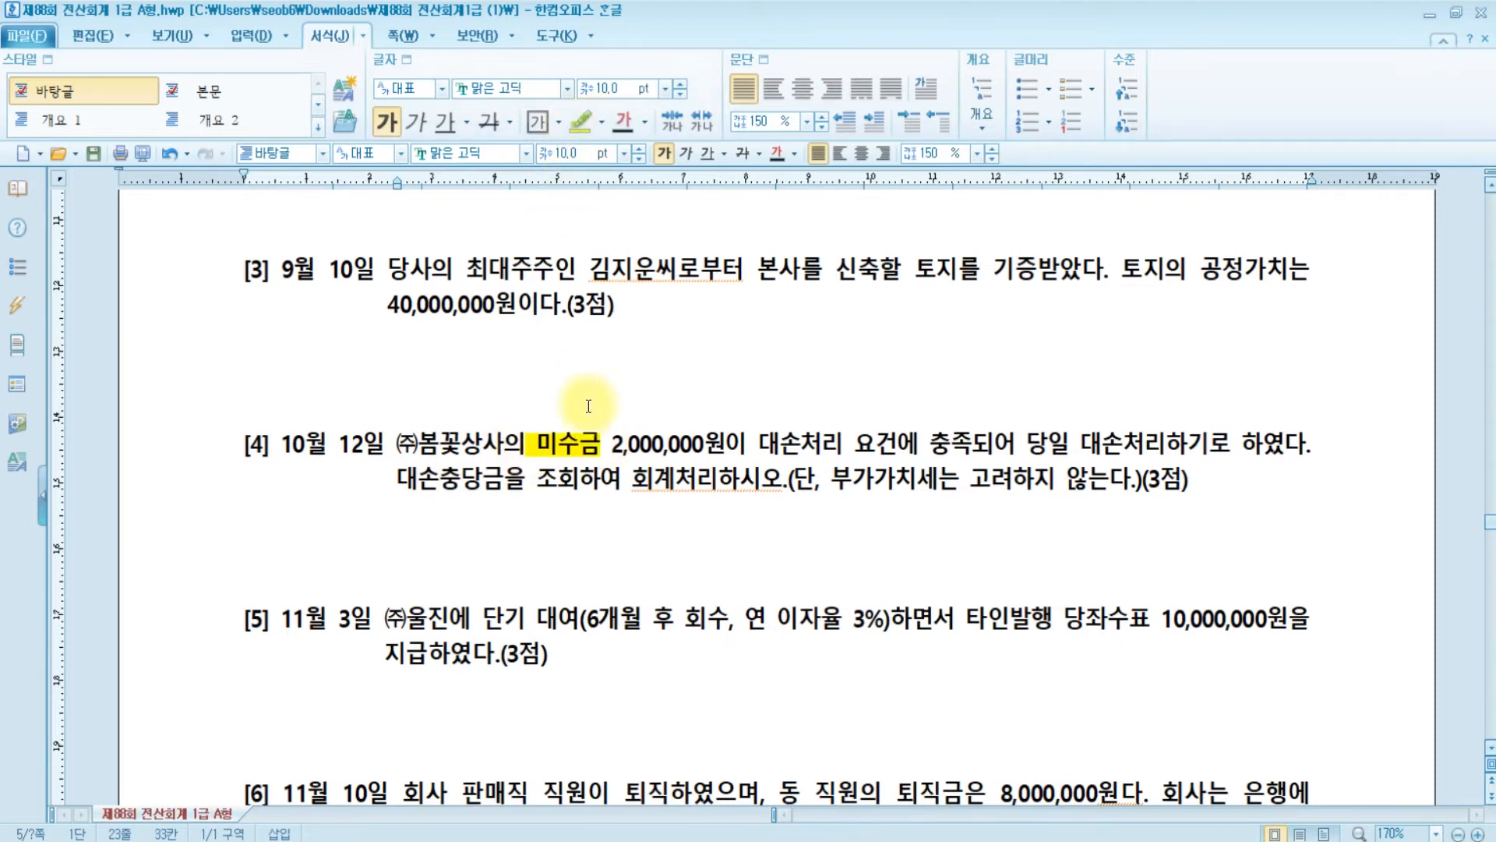
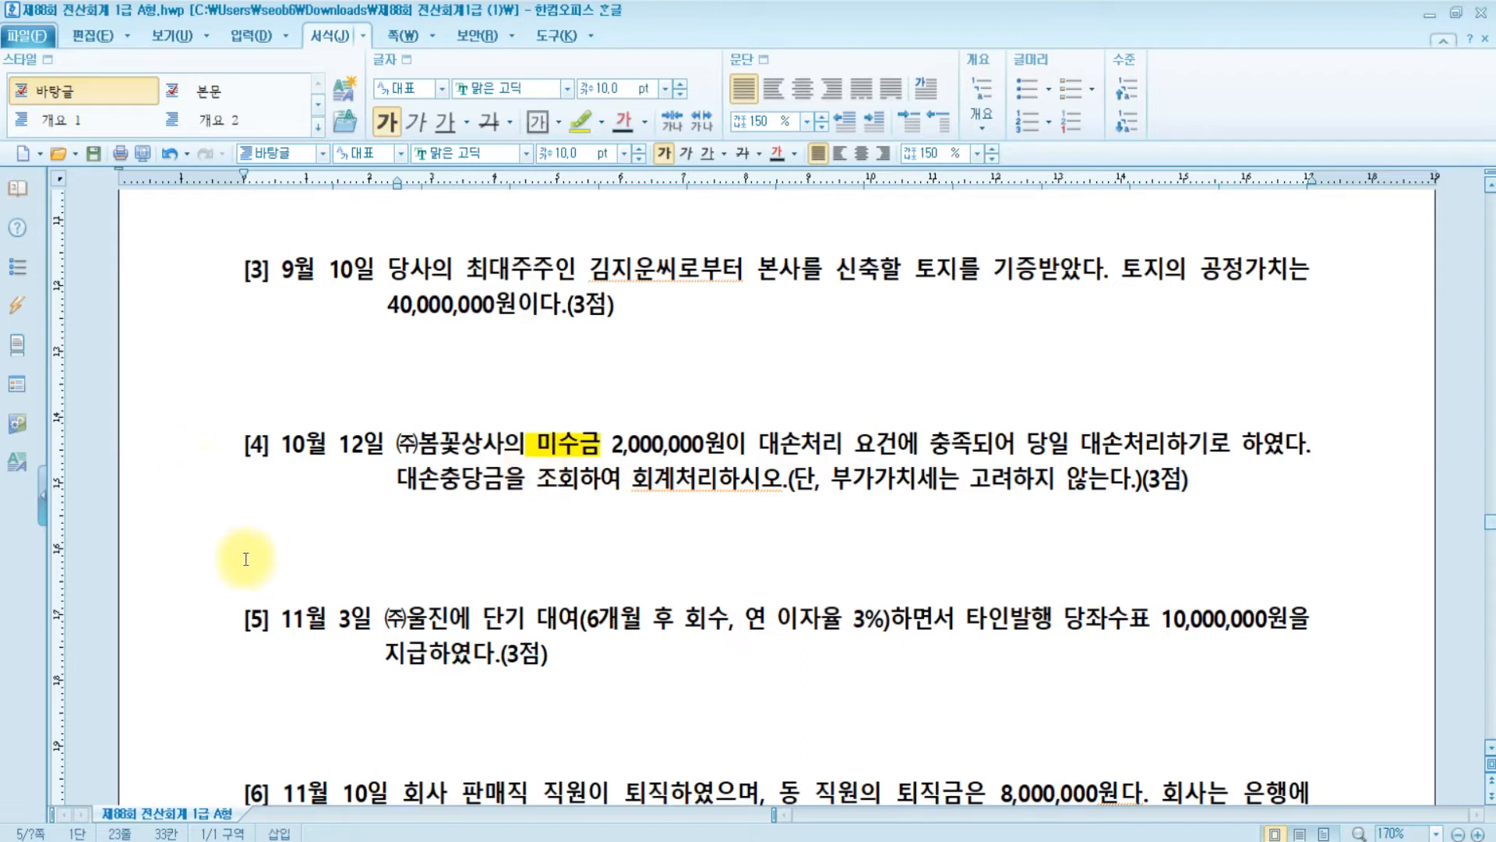
# - Mark problem [4]'s instruction to look up the 대손충당금 balance for 미수금
pyautogui.click(412, 479)
pyautogui.click(763, 479)
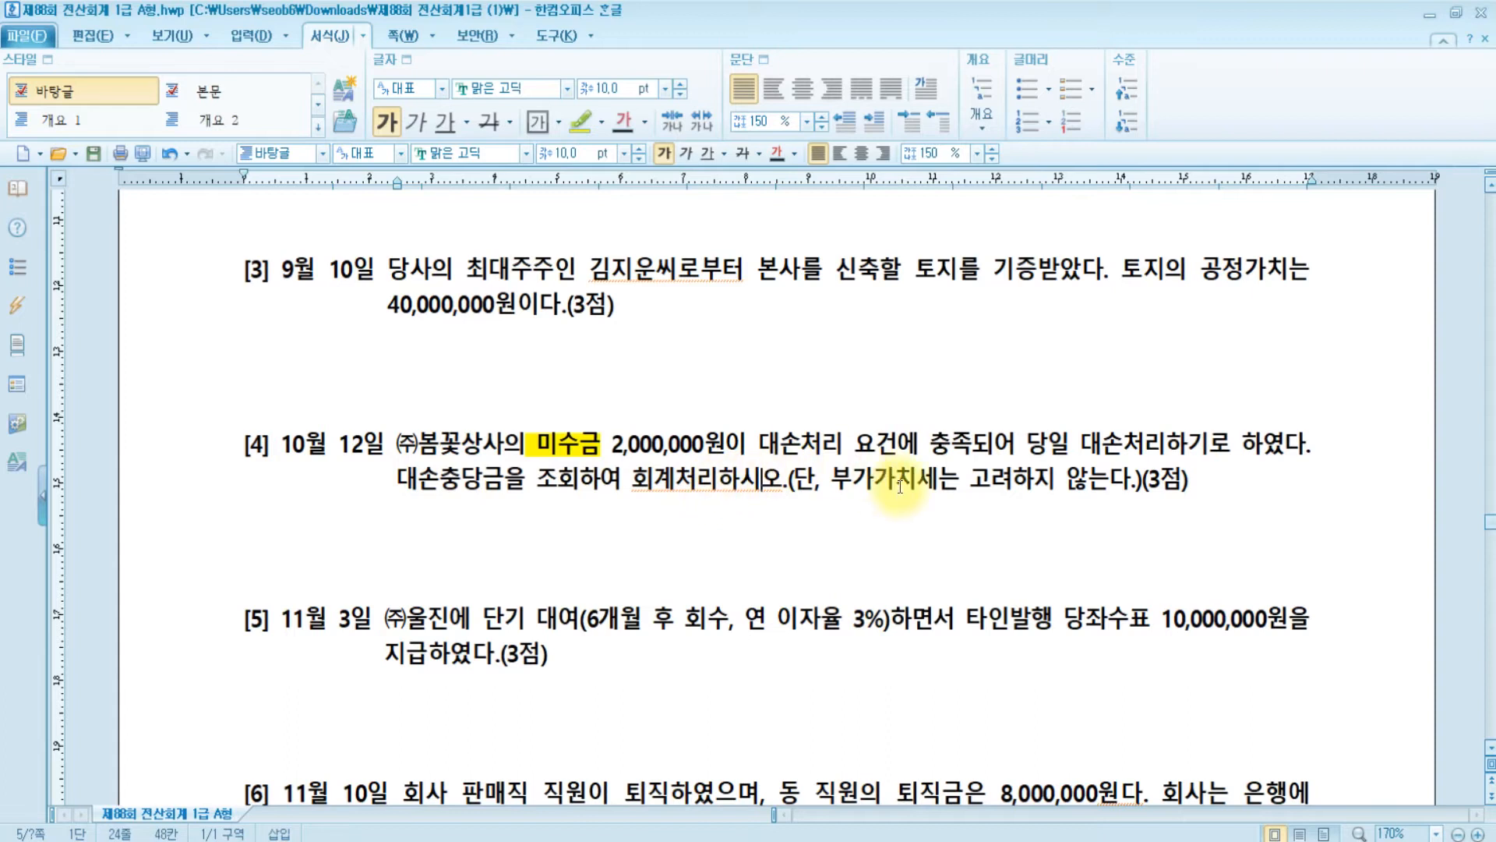
pyautogui.moveTo(418, 479); pyautogui.dragTo(739, 482)
pyautogui.click(546, 484)
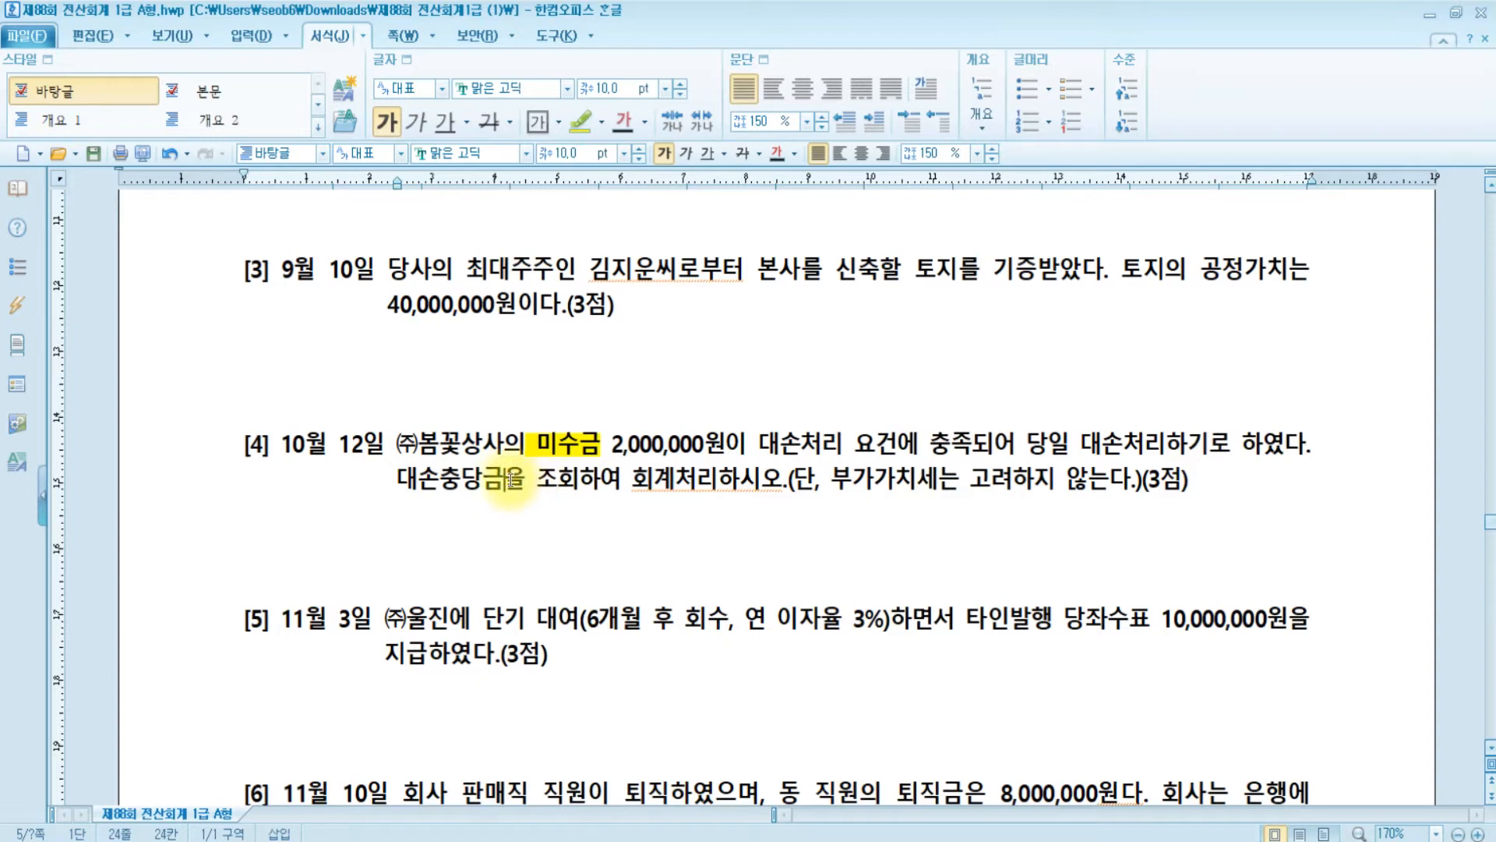
# - Open the 합계잔액시산표 trial balance through December 31 in KcLep
pyautogui.click(639, 841)
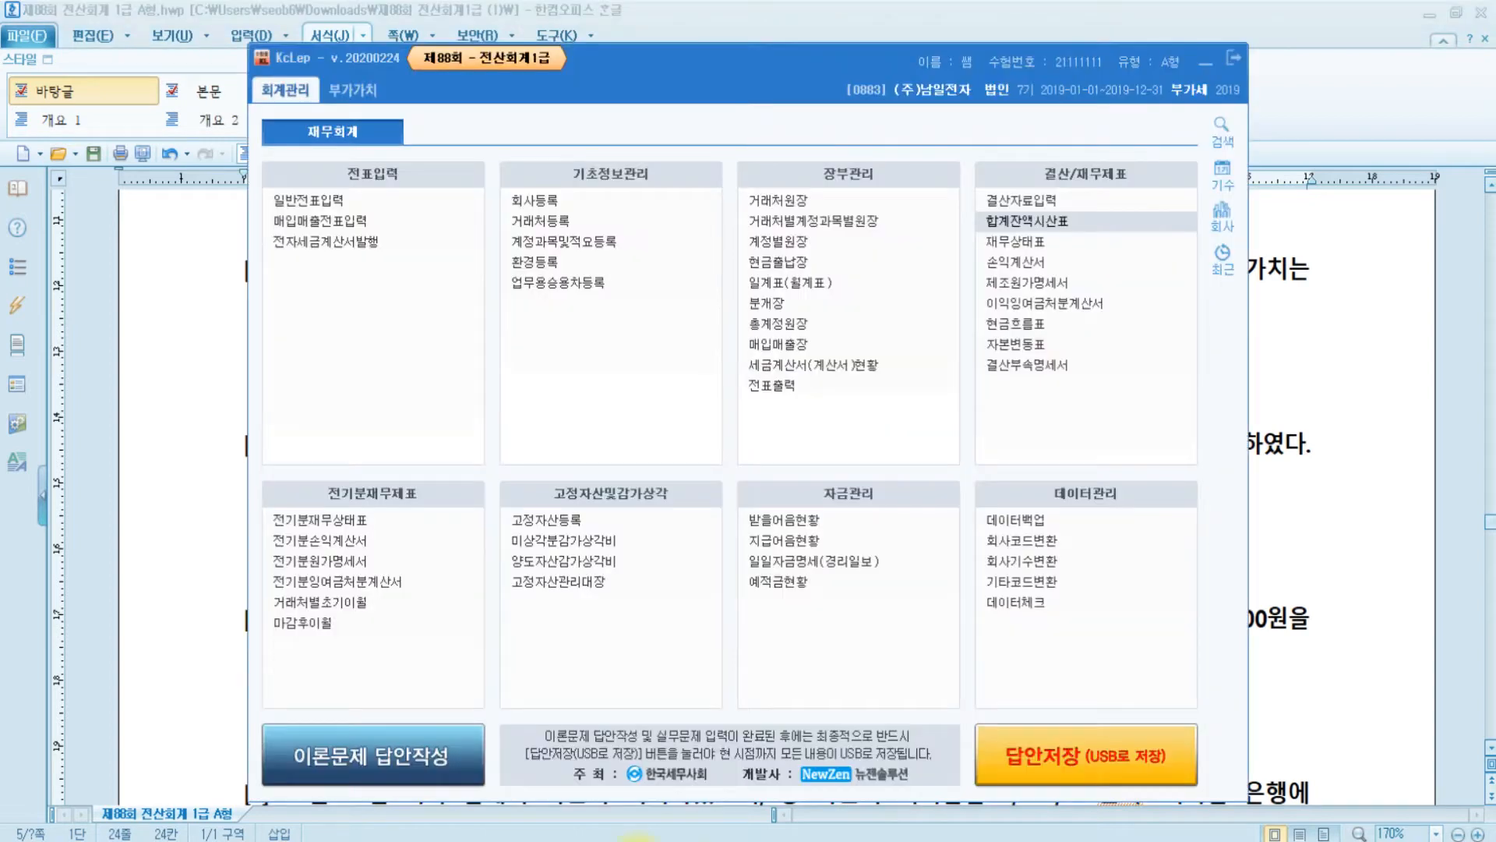
pyautogui.press('ctrl')
pyautogui.press('ctrl')
pyautogui.press('ctrl')
pyautogui.press('ctrl')
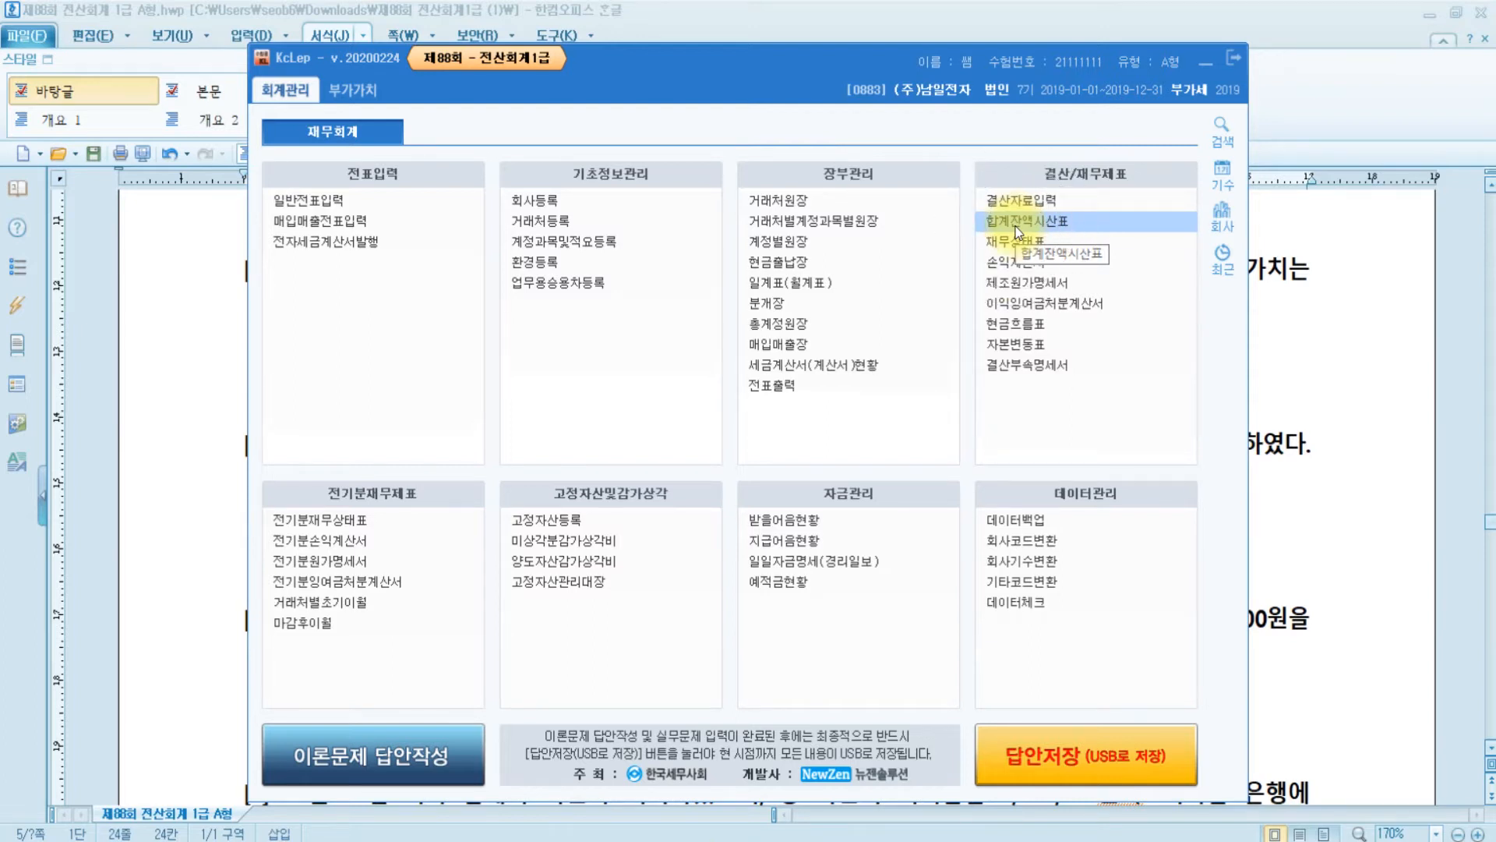
pyautogui.click(1017, 230)
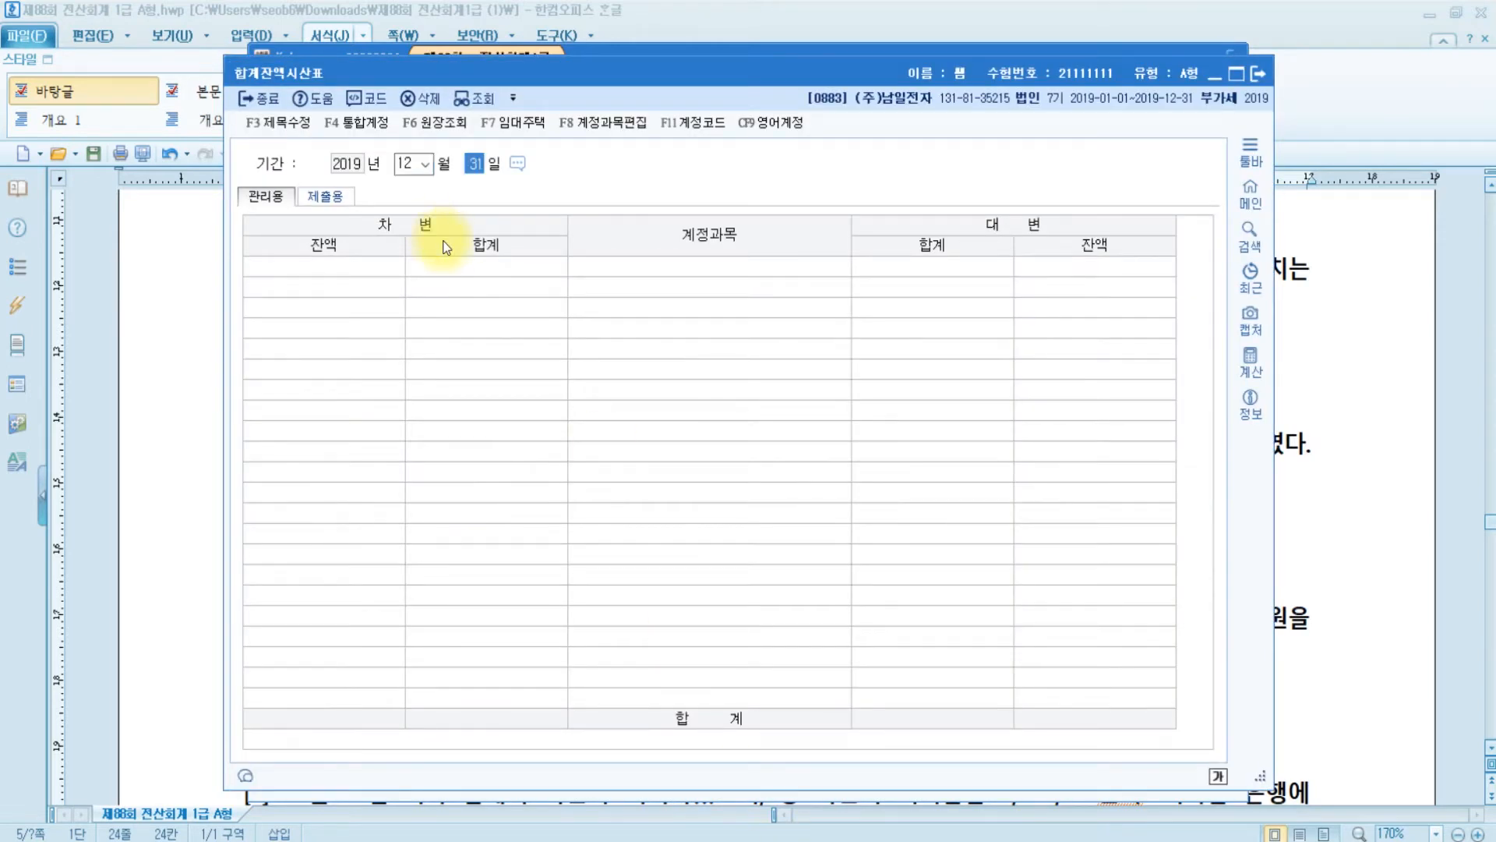
pyautogui.press('Return')
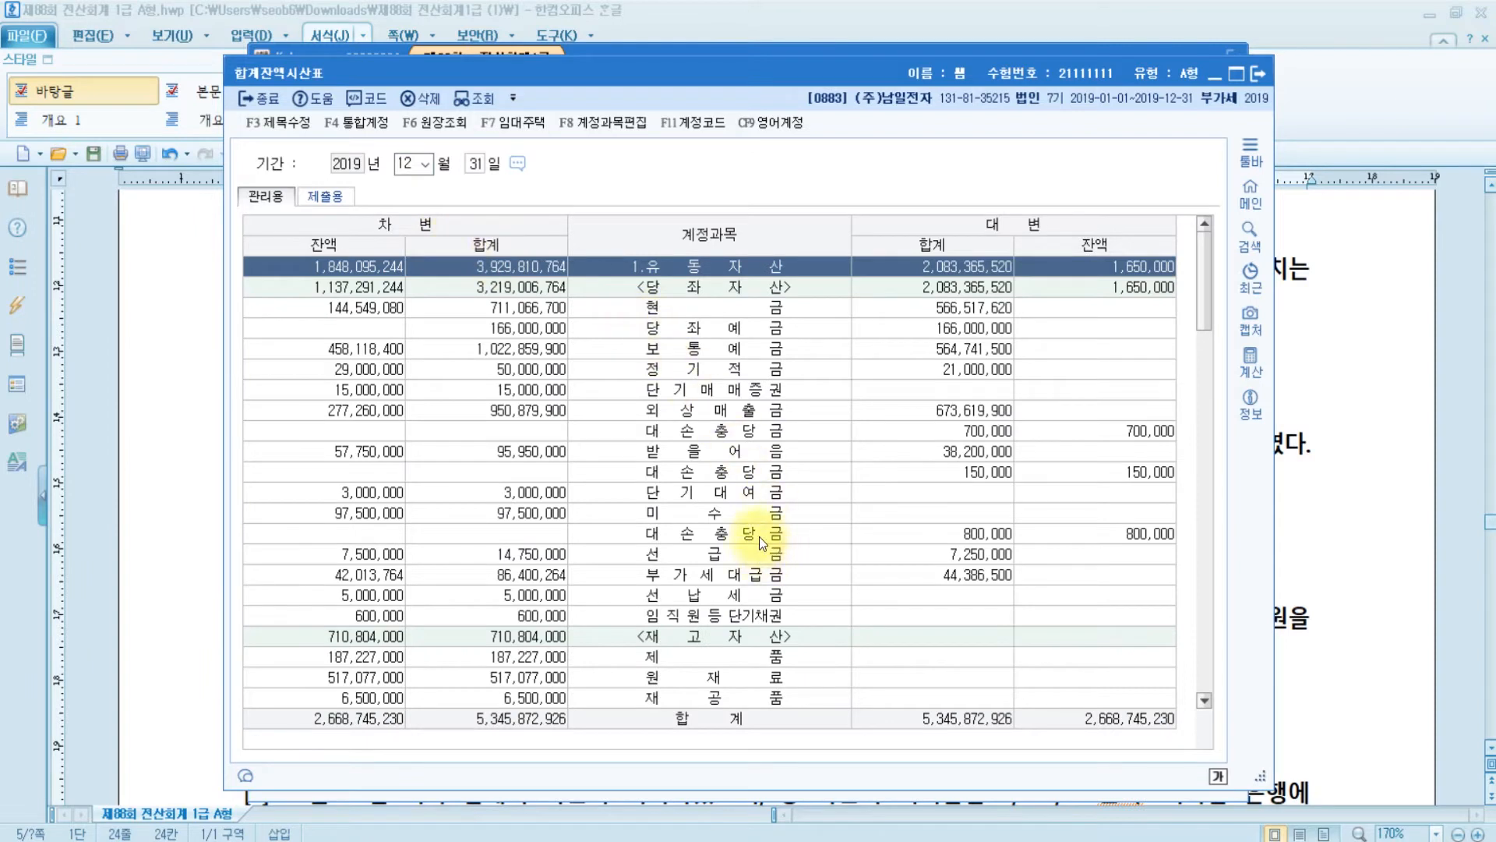
# - Confirm the 800,000 대손충당금 balance for 미수금, then close the trial balance
pyautogui.click(747, 514)
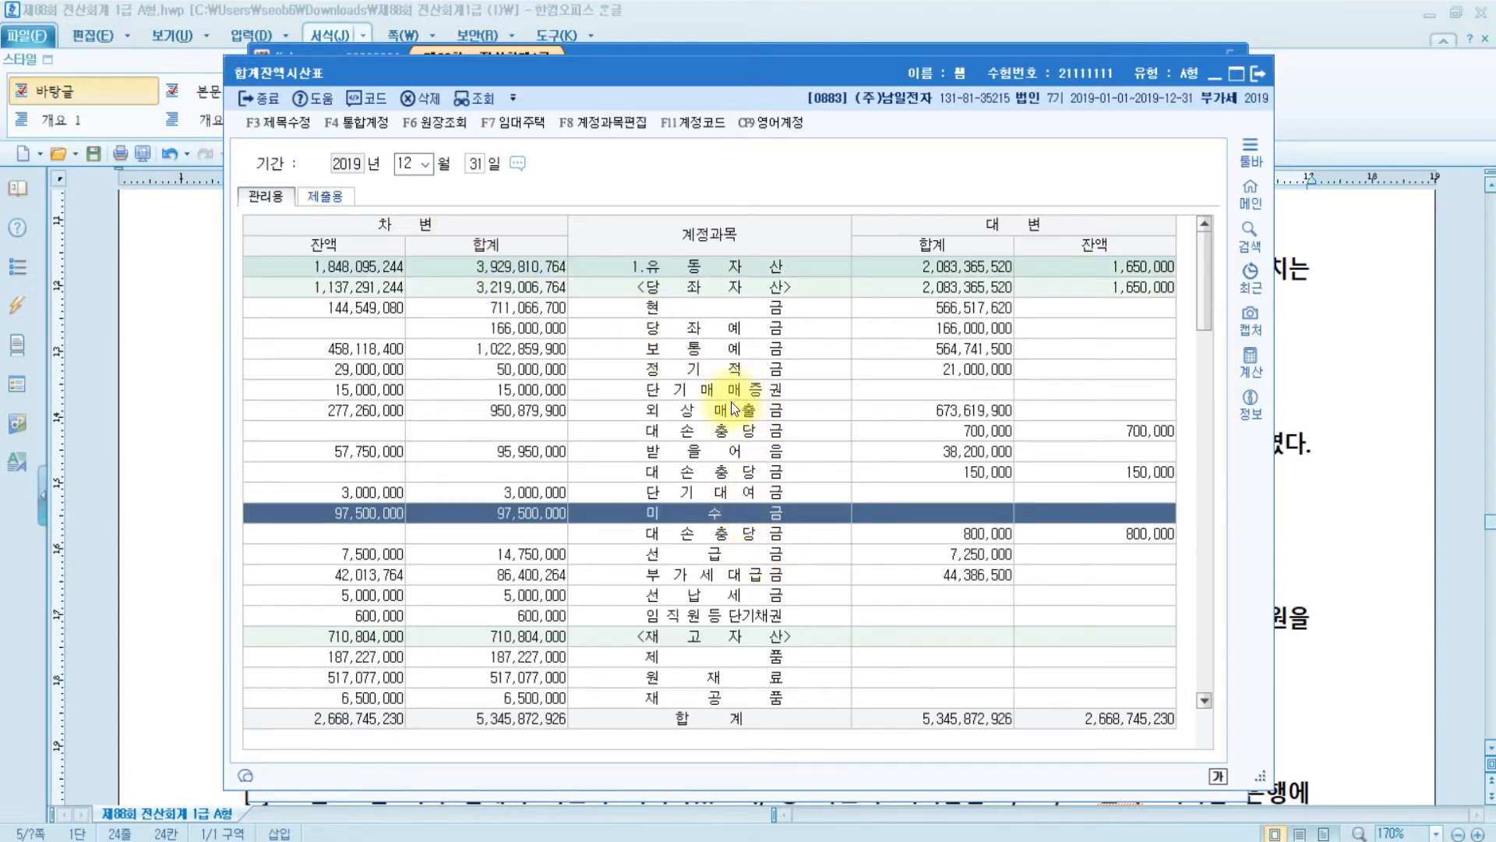
pyautogui.click(727, 432)
pyautogui.click(739, 473)
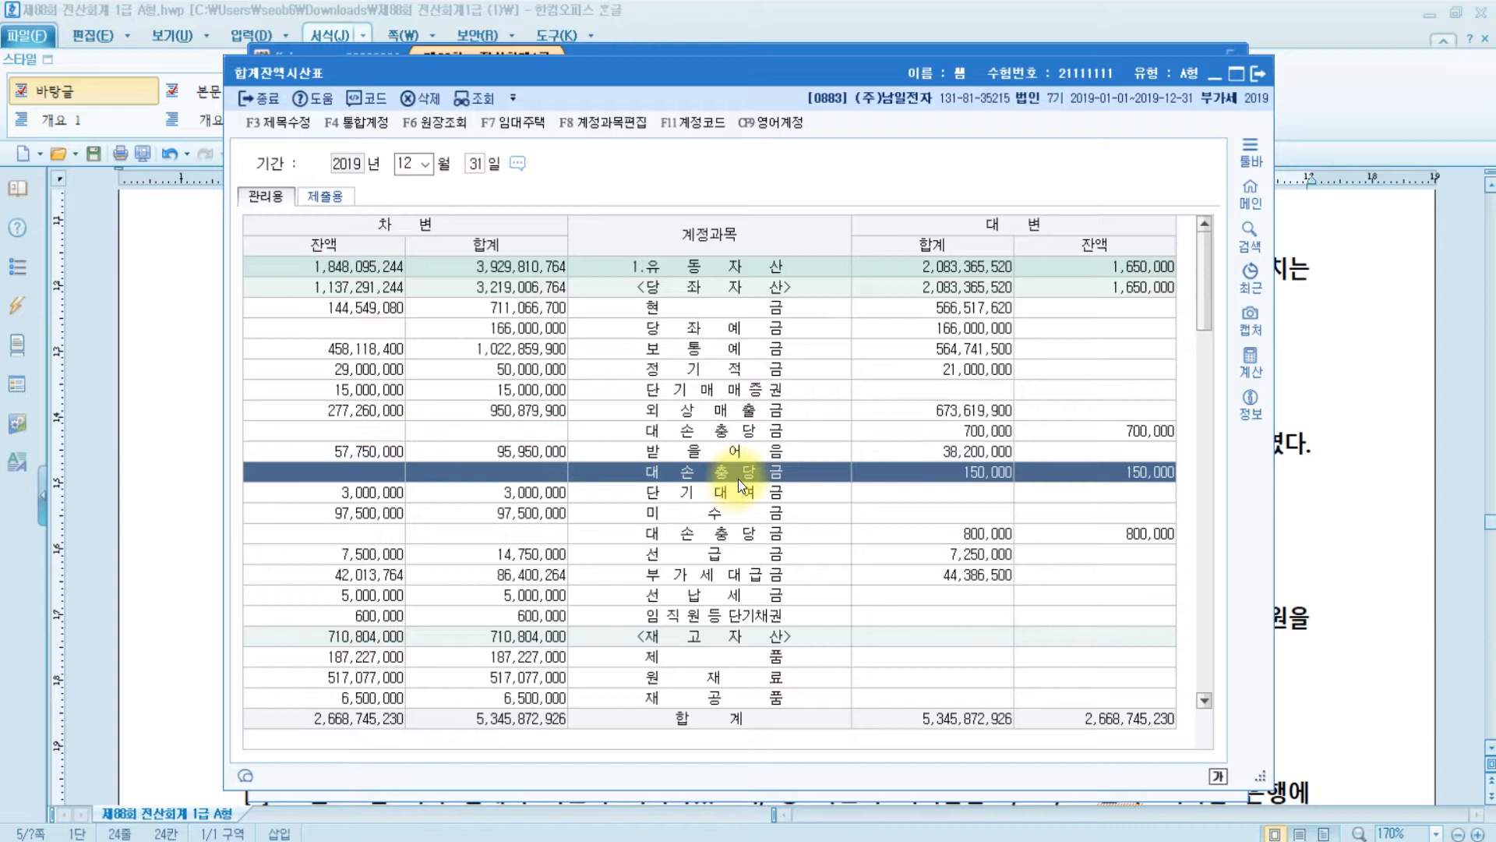
pyautogui.click(728, 539)
pyautogui.click(726, 516)
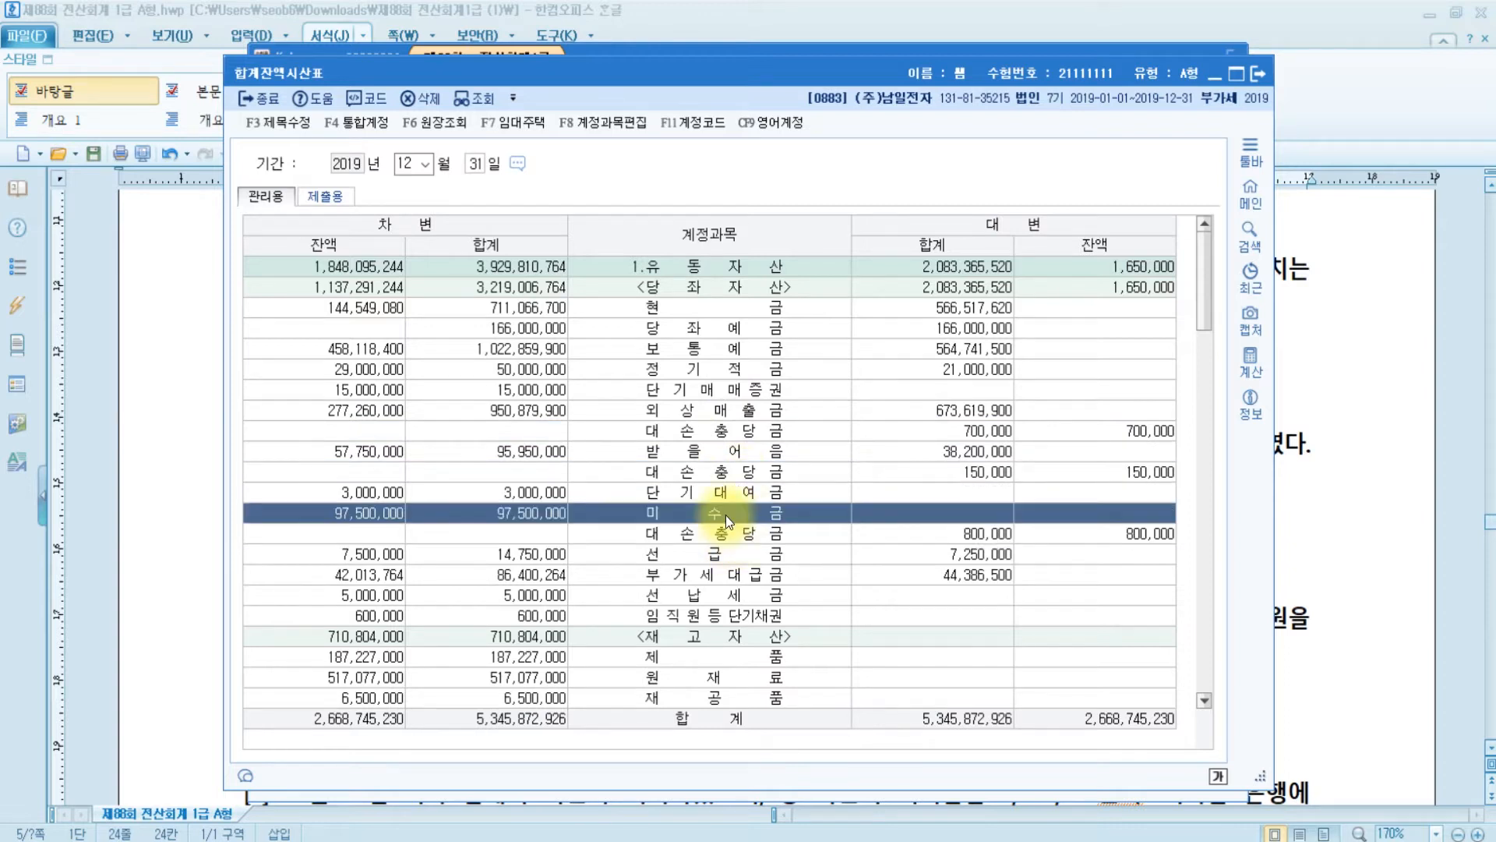
pyautogui.click(728, 531)
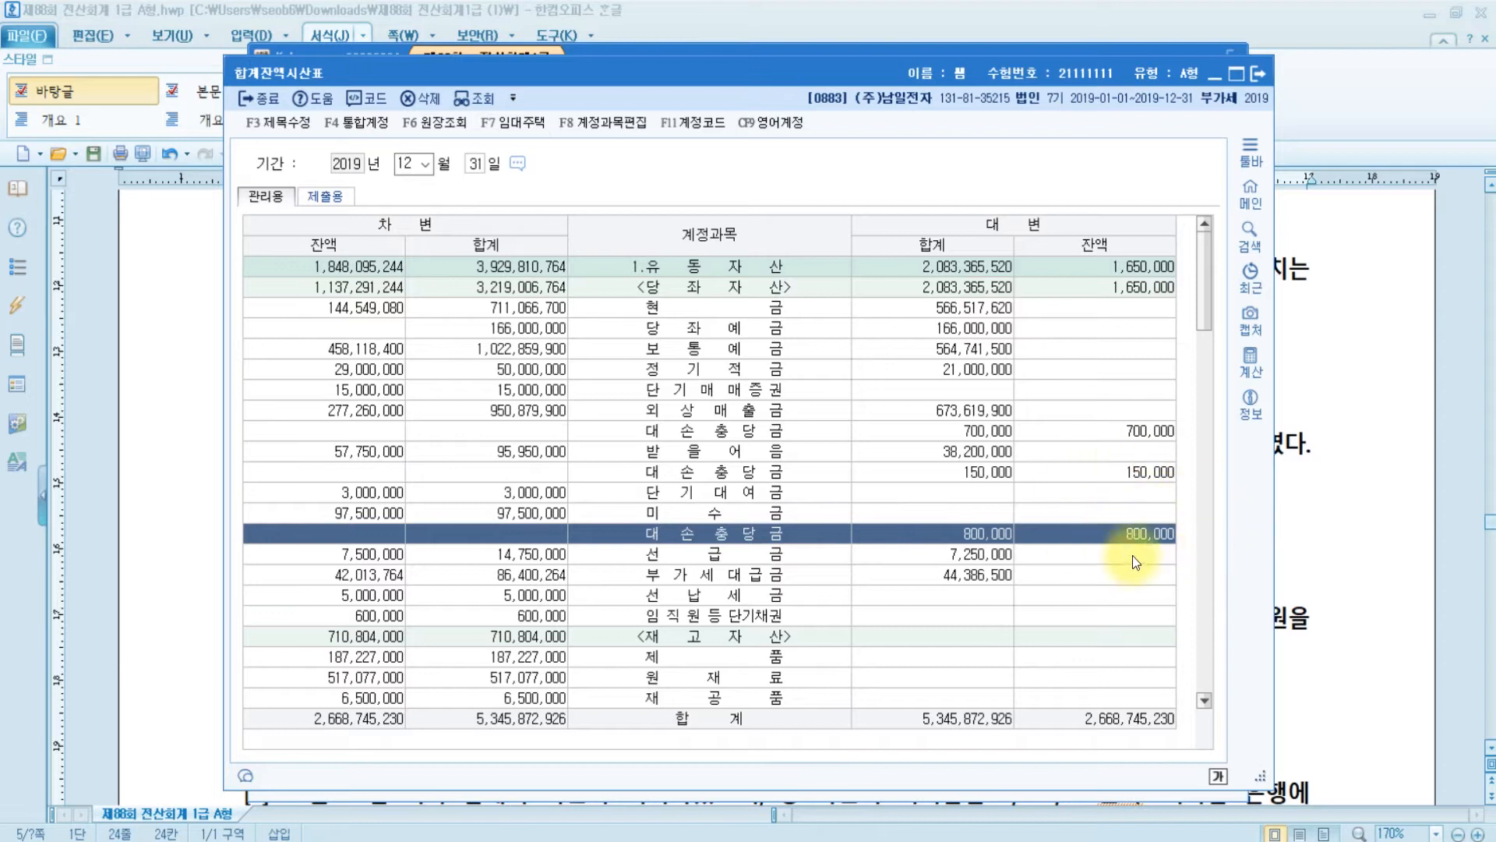
pyautogui.click(1258, 73)
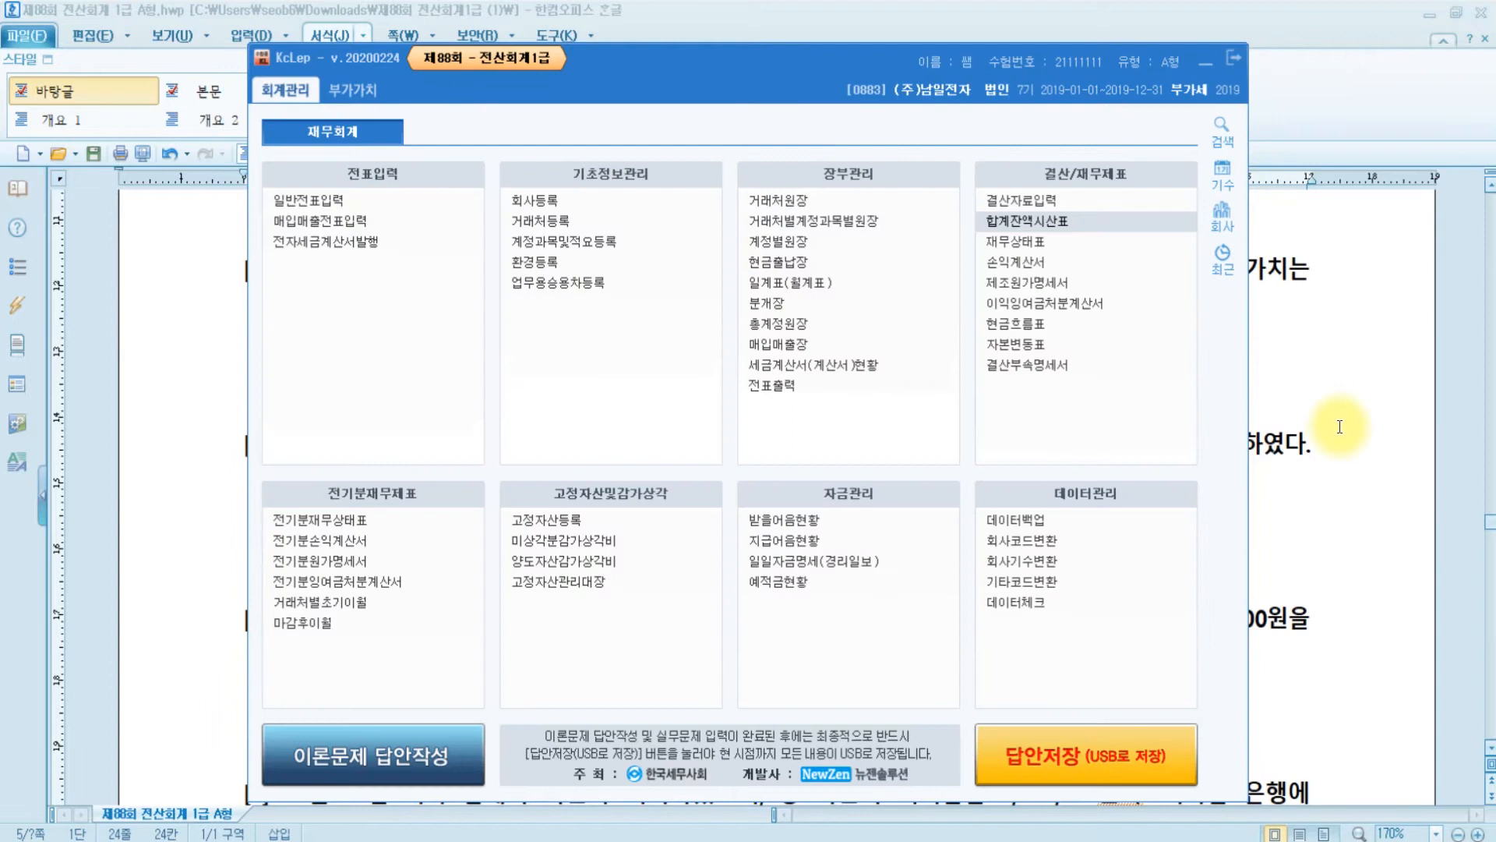
pyautogui.click(1338, 421)
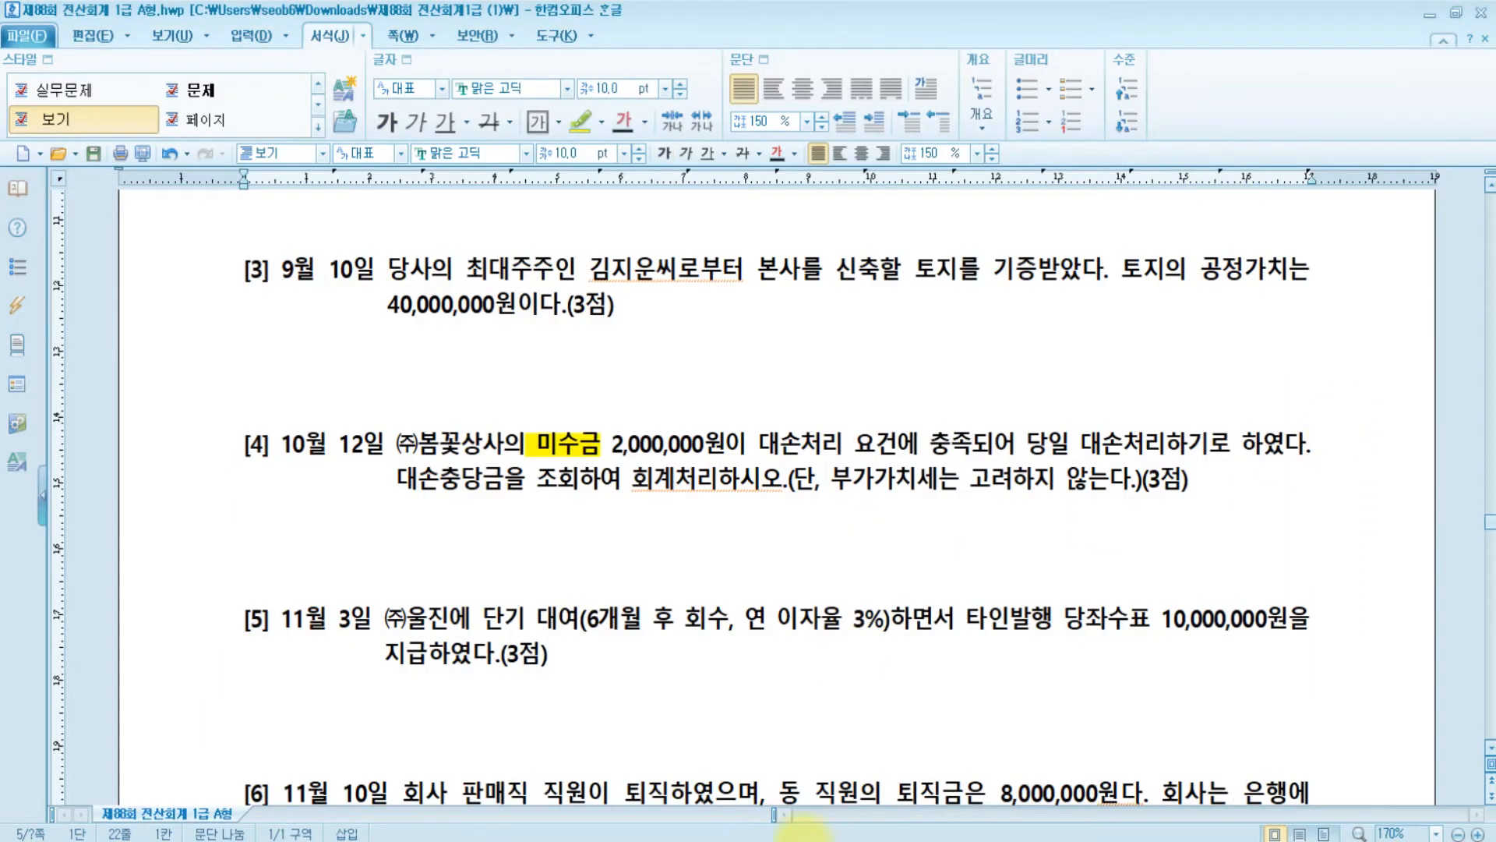
# - Credit 0120 미수금 2,000,000 for customer (주)봄꽃상사 on the first line
pyautogui.click(705, 838)
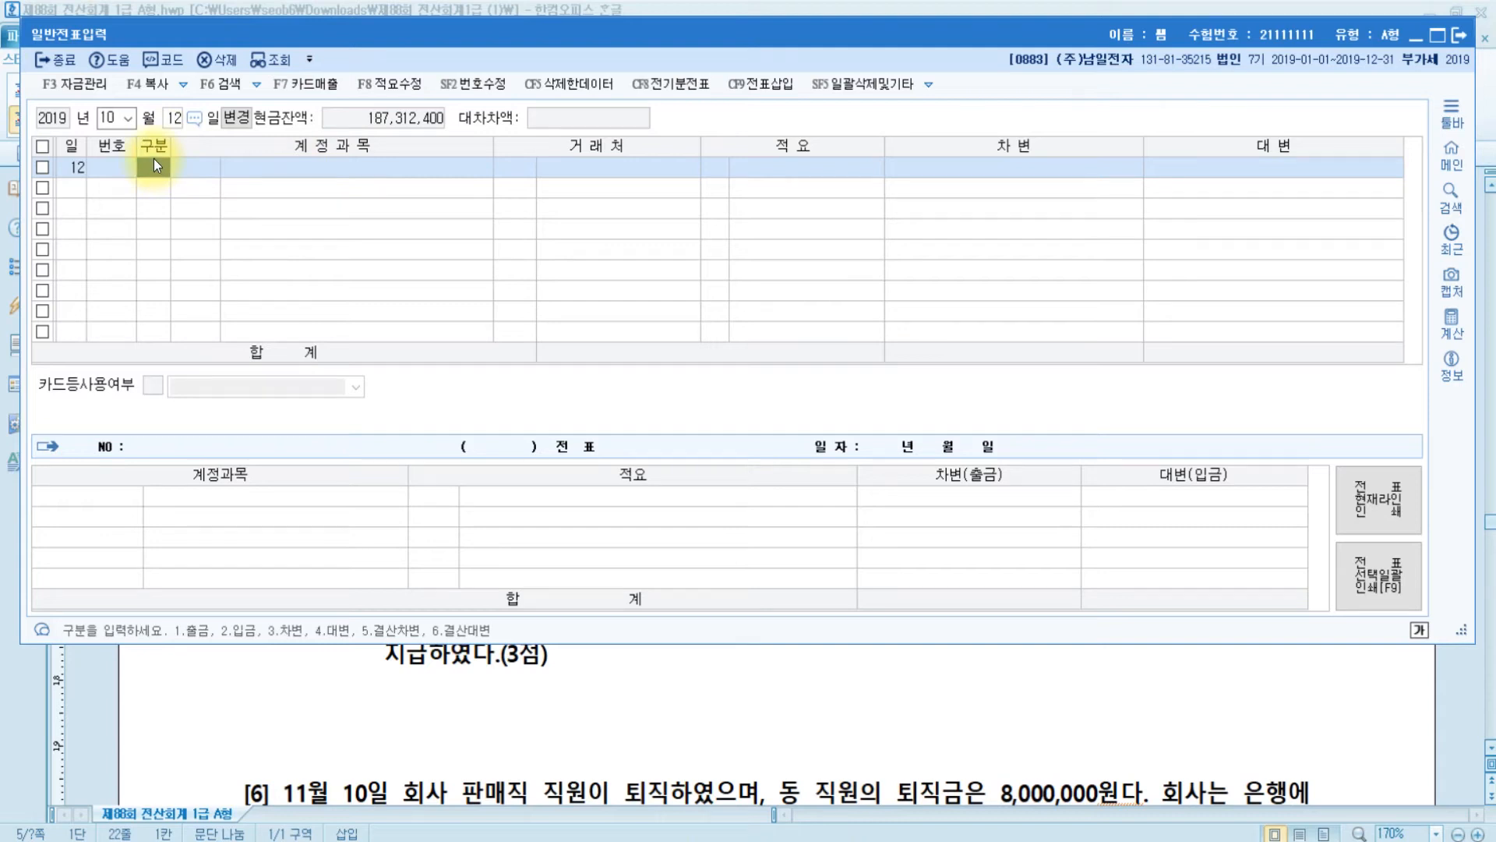
pyautogui.write('4')
pyautogui.press('Return')
pyautogui.write('미수')
pyautogui.press('Return')
pyautogui.press('Down')
pyautogui.press('Down')
pyautogui.press('Down')
pyautogui.press('Down')
pyautogui.press('Down')
pyautogui.press('Down')
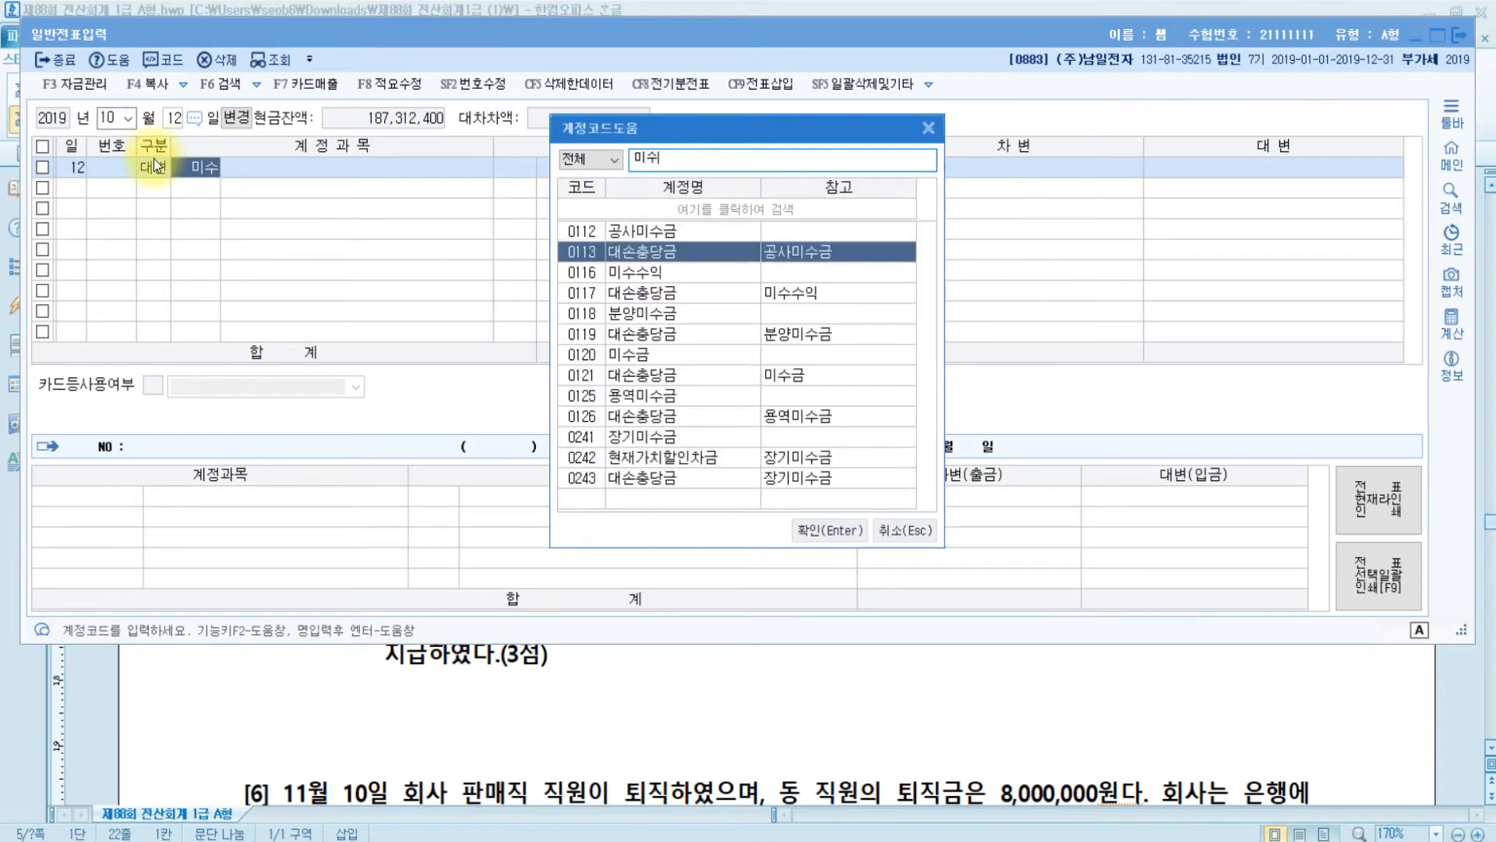
pyautogui.press('Return')
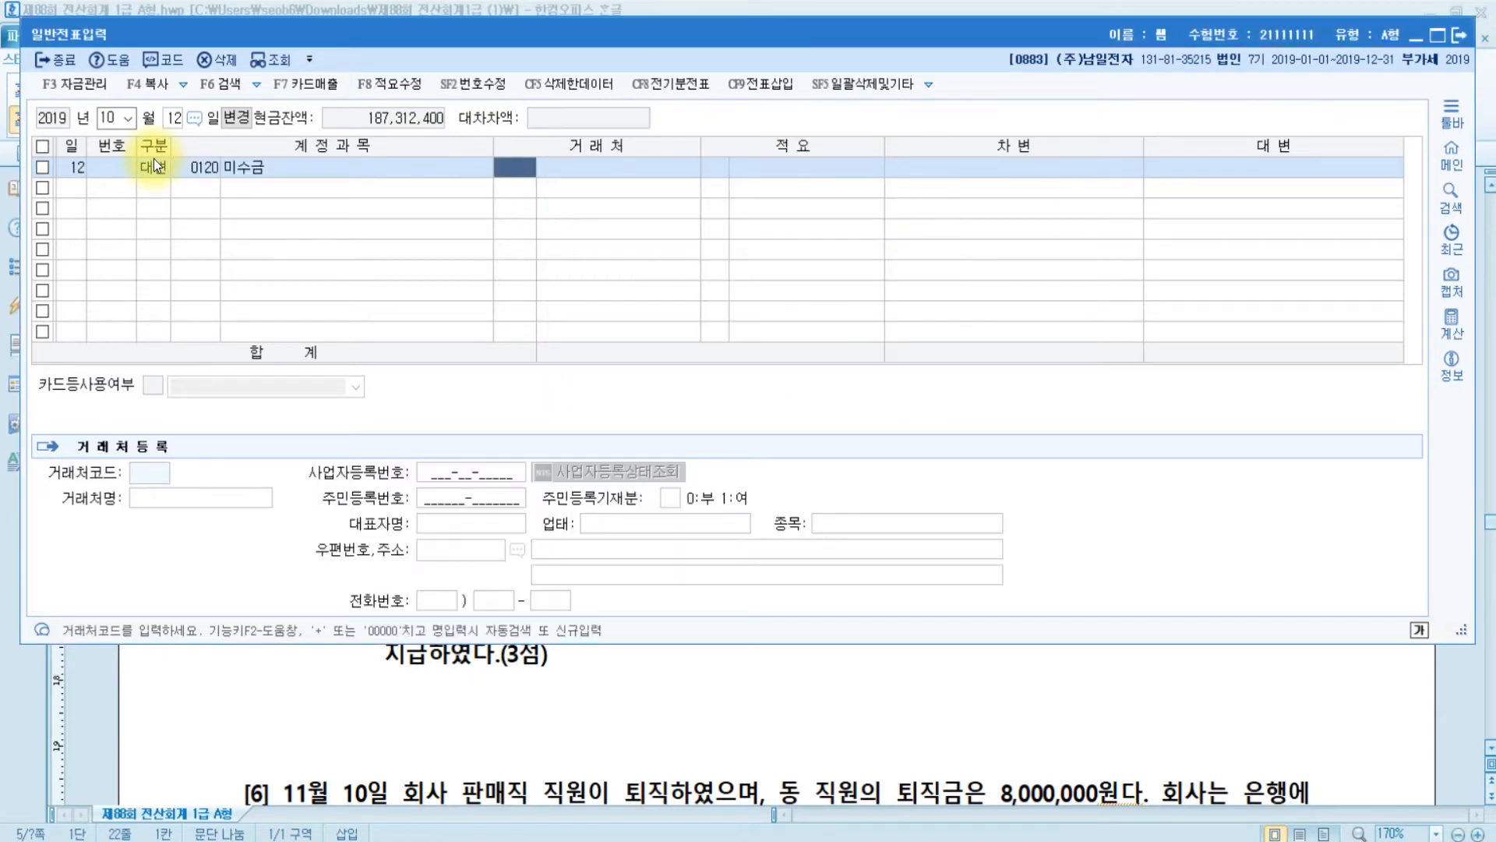
pyautogui.write('봄')
pyautogui.press('Return')
pyautogui.press('Return')
pyautogui.press('Return')
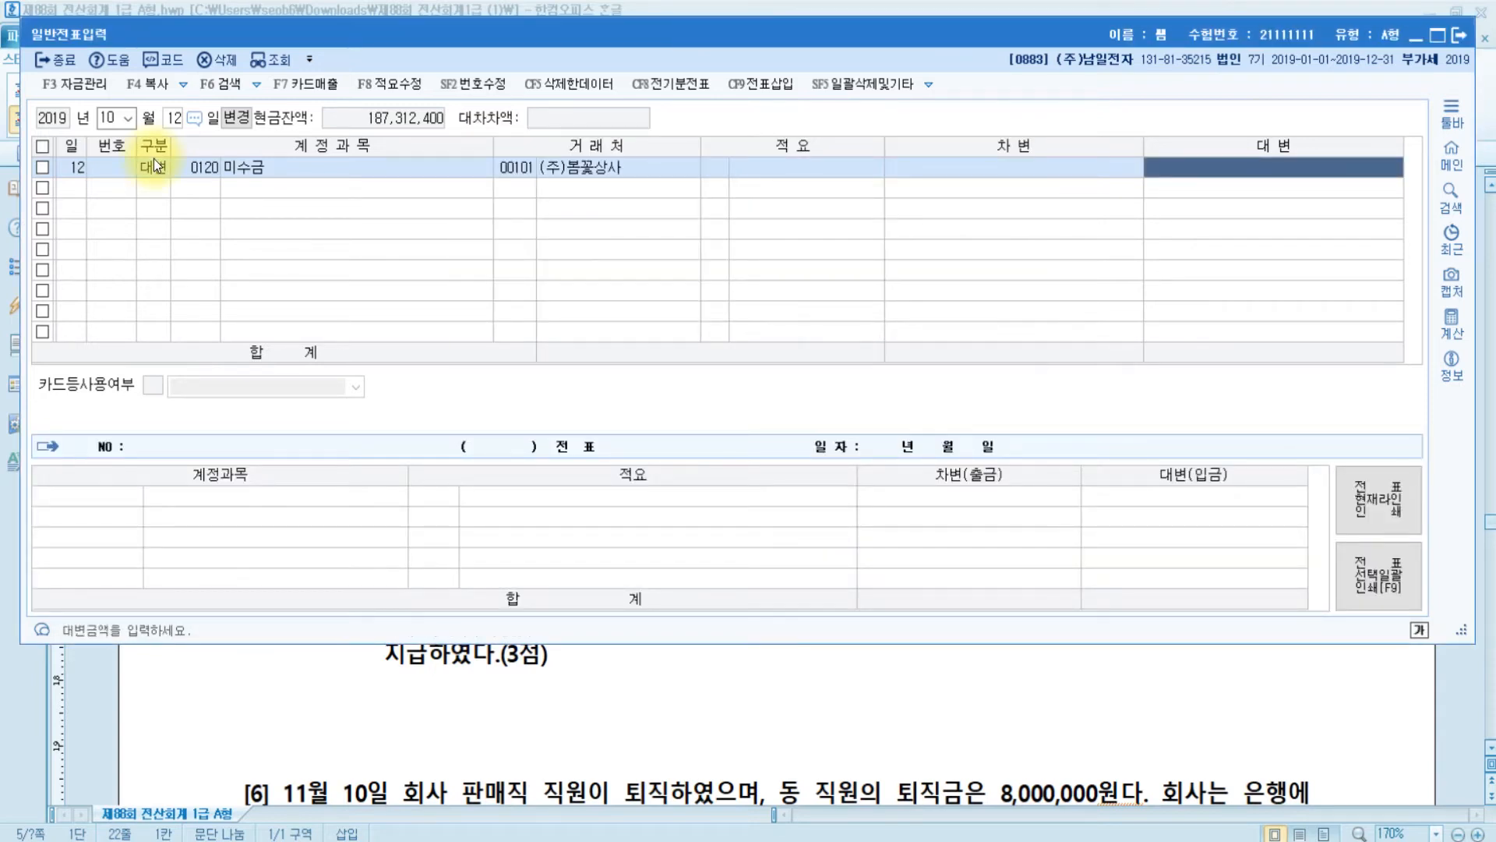
pyautogui.write('2000000')
pyautogui.press('Return')
# - Debit 0121 대손충당금 800,000 on the second line
pyautogui.write('3')
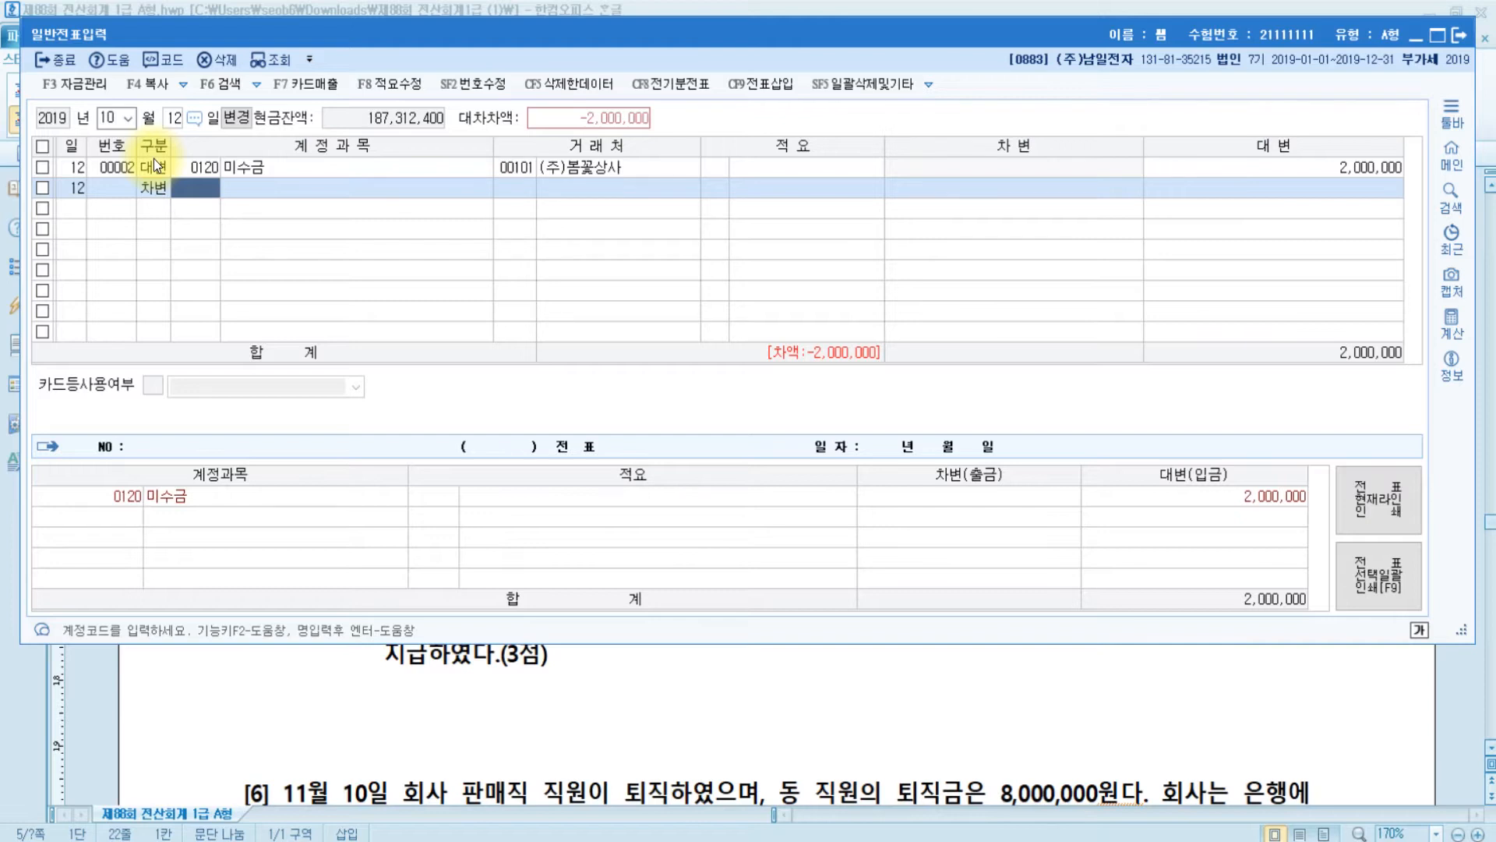
pyautogui.write('대손')
pyautogui.press('Return')
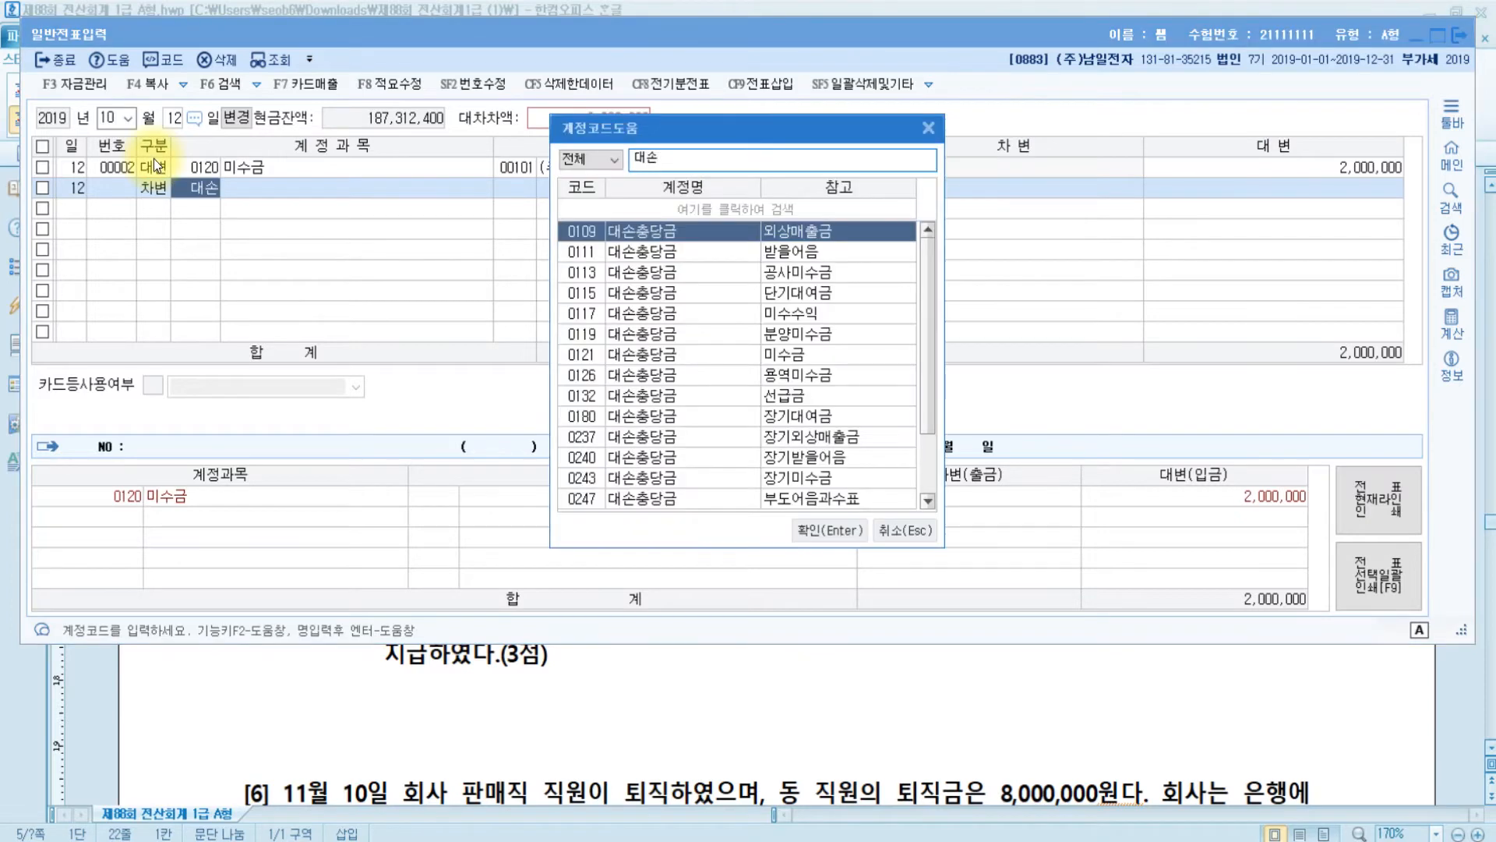
pyautogui.press('Down')
pyautogui.press('Down')
pyautogui.press('Down')
pyautogui.press('Down')
pyautogui.press('Down')
pyautogui.press('Down')
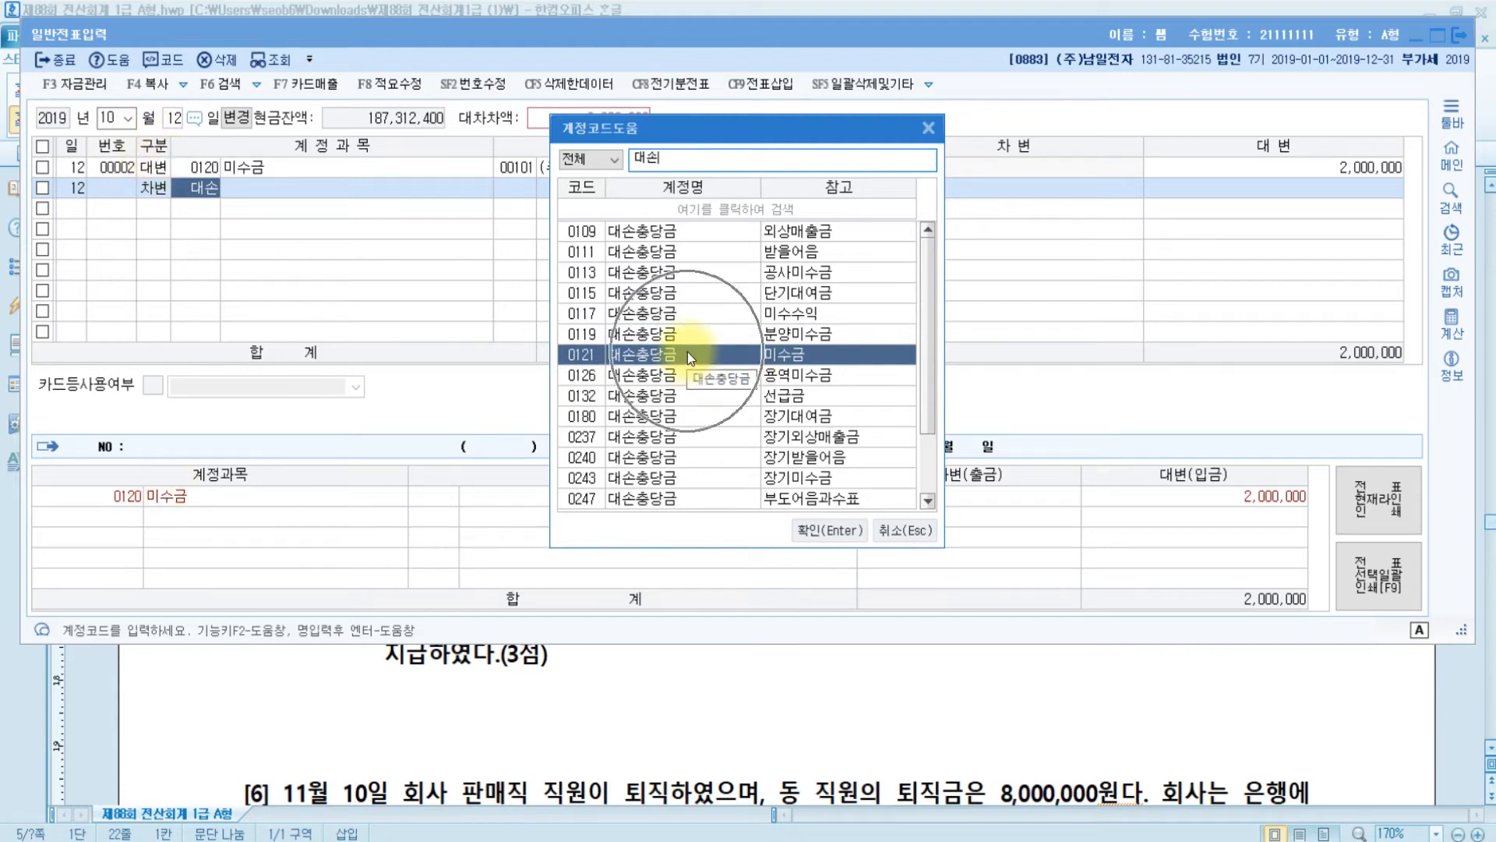
pyautogui.press('Return')
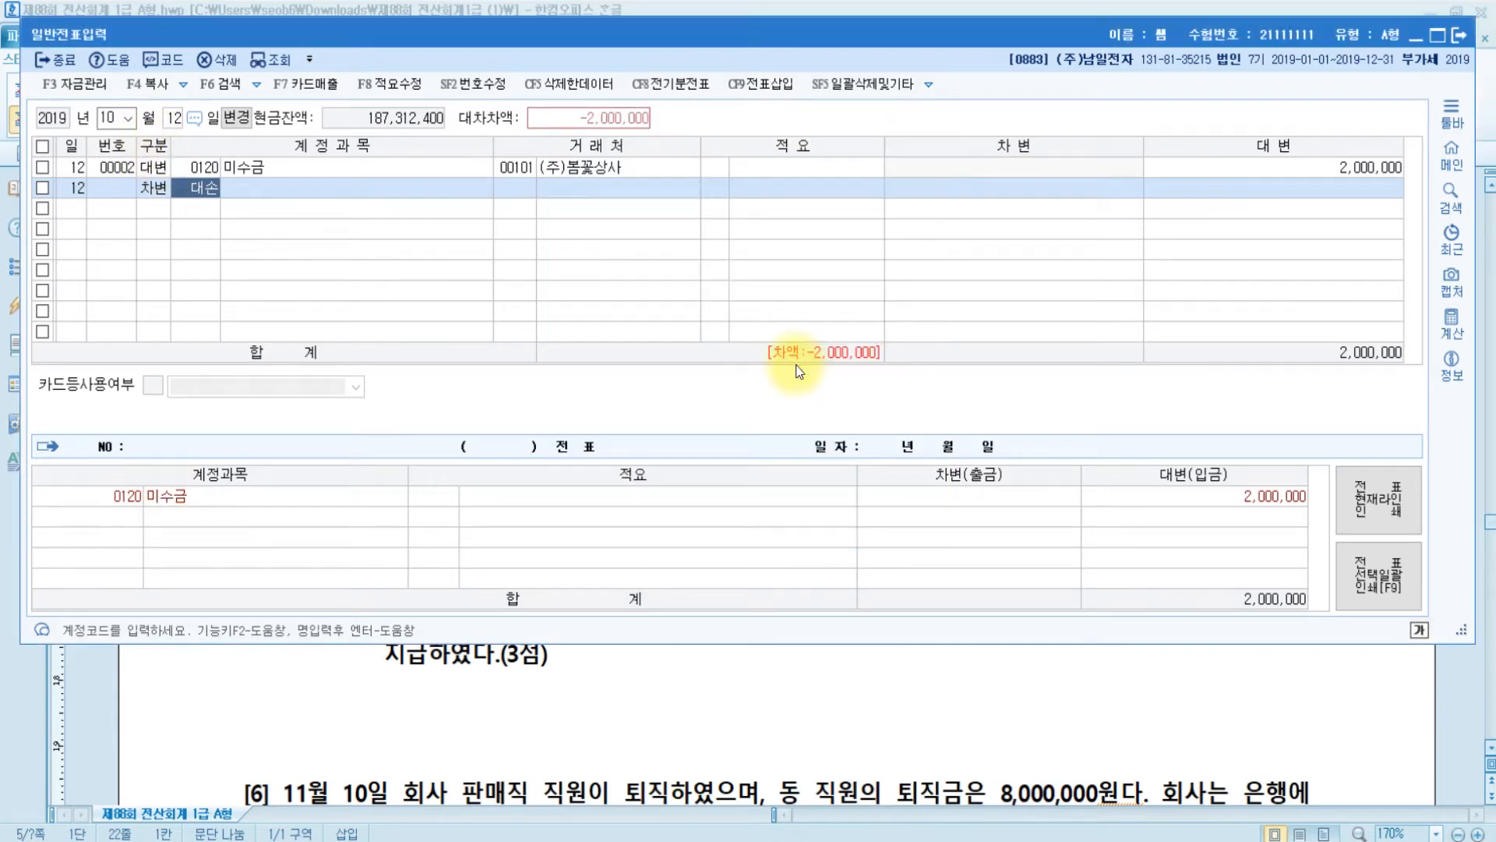
pyautogui.press('Return')
pyautogui.press('Return')
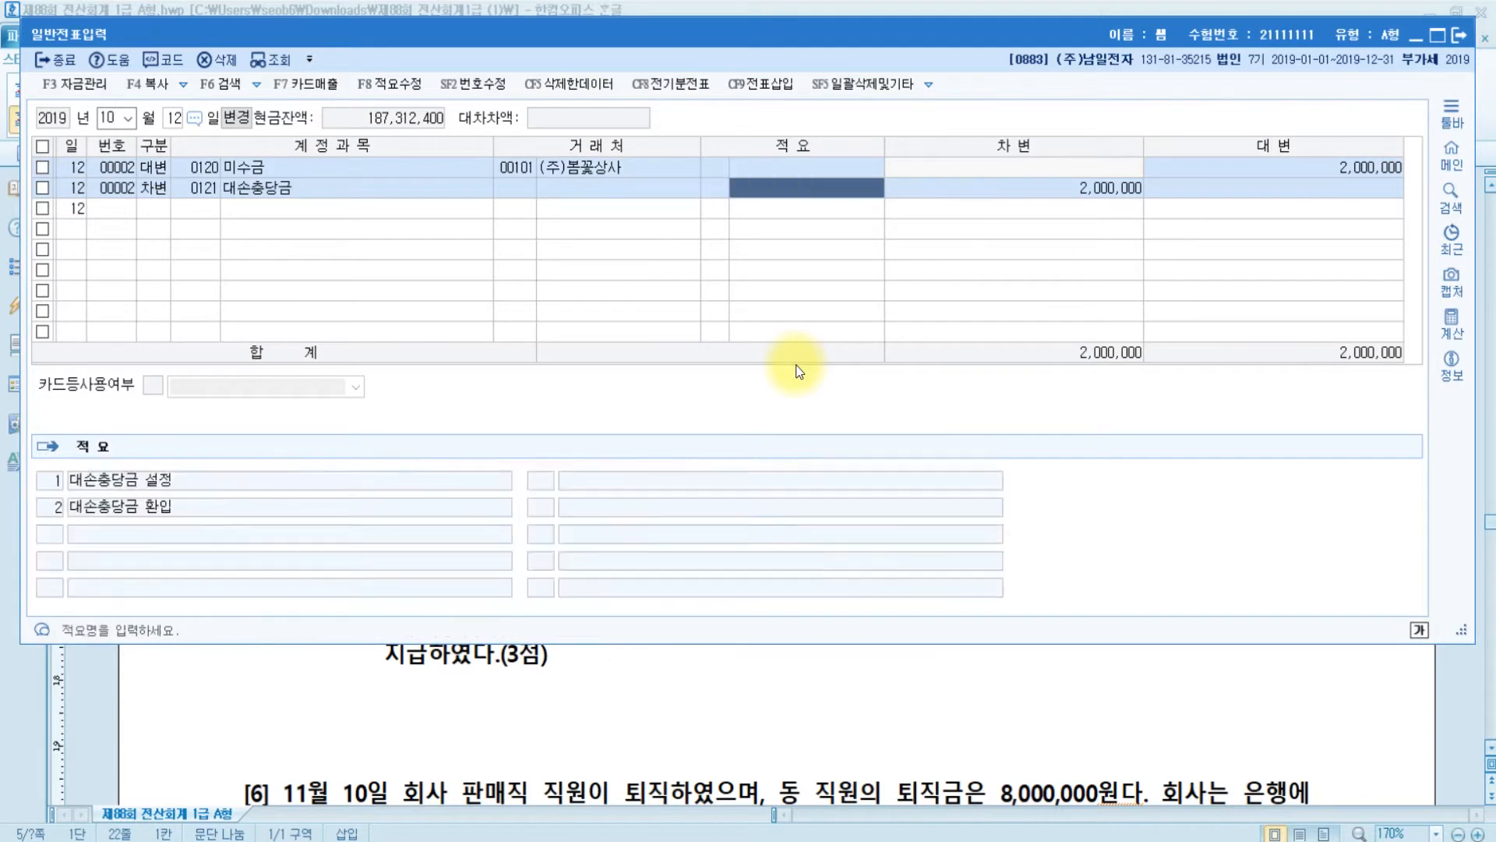
pyautogui.press('Return')
pyautogui.write('800000')
pyautogui.press('Return')
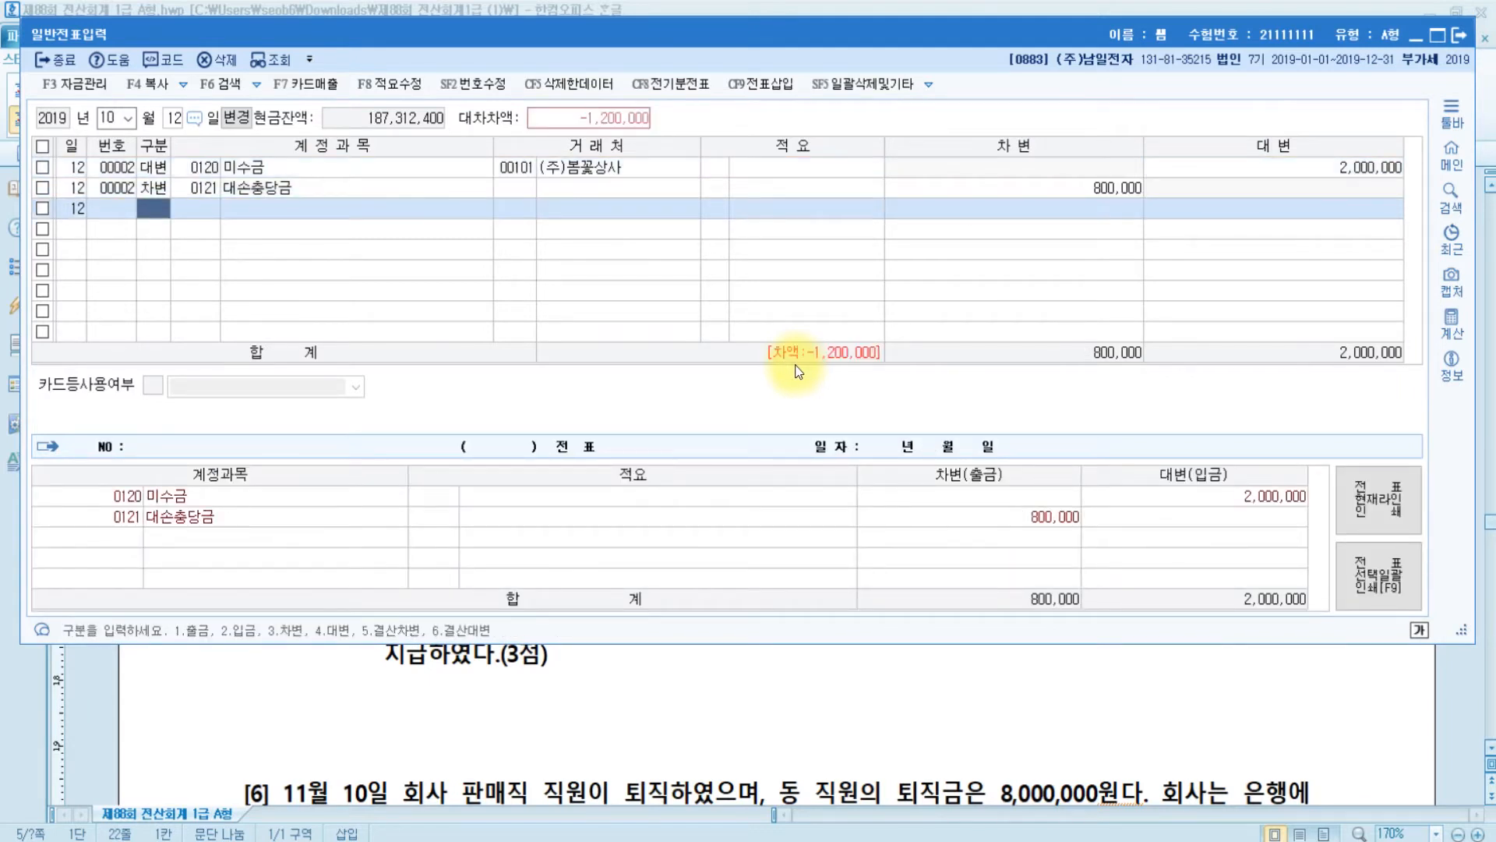
pyautogui.write('3')
pyautogui.press('Return')
# - Debit 0954 기타의대손상각비 1,200,000 on the third line to balance the voucher
pyautogui.write('대손')
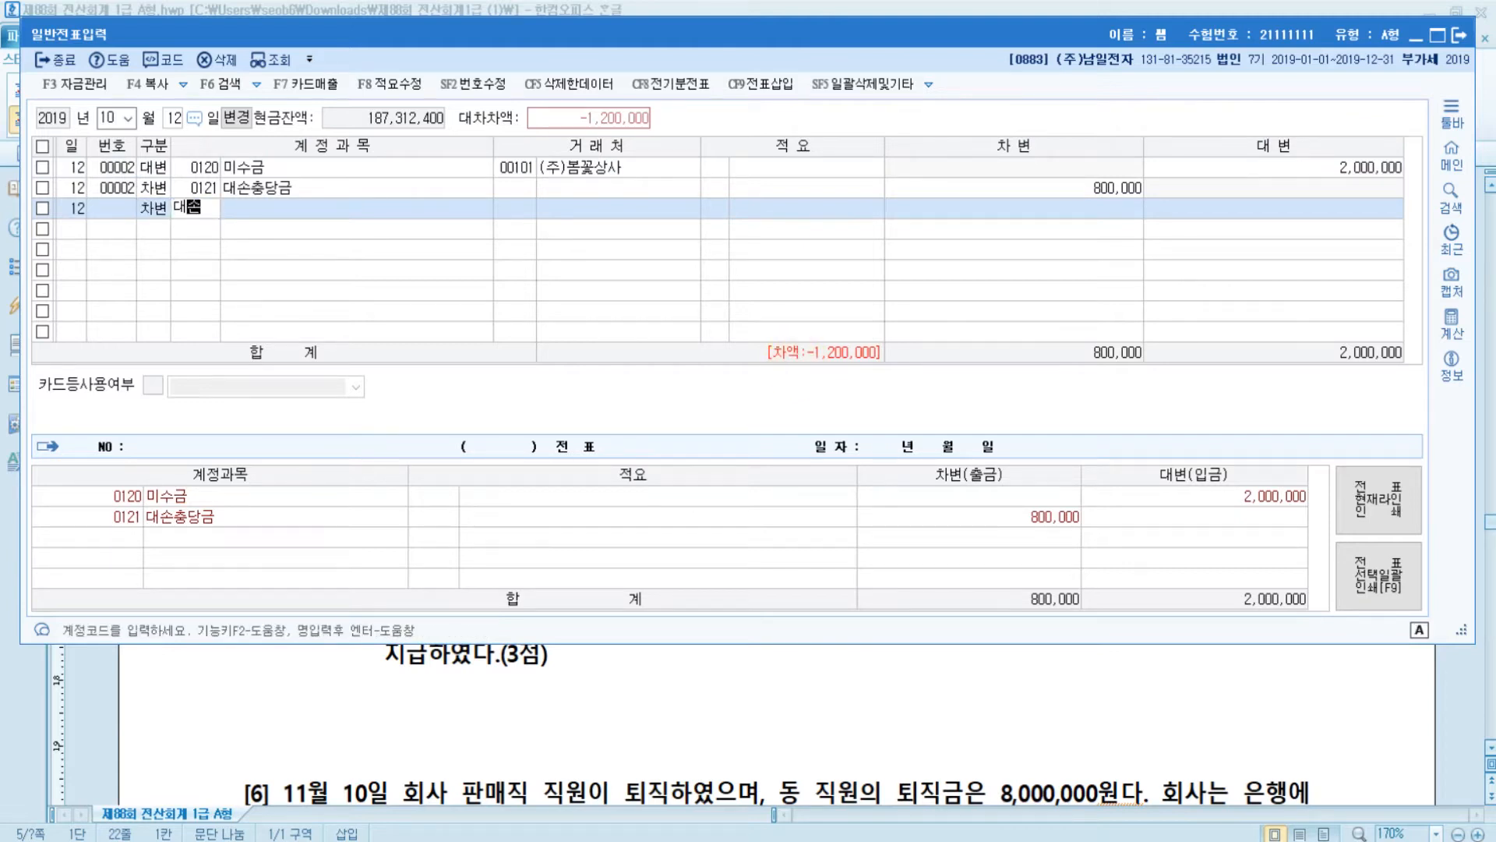
pyautogui.press('Return')
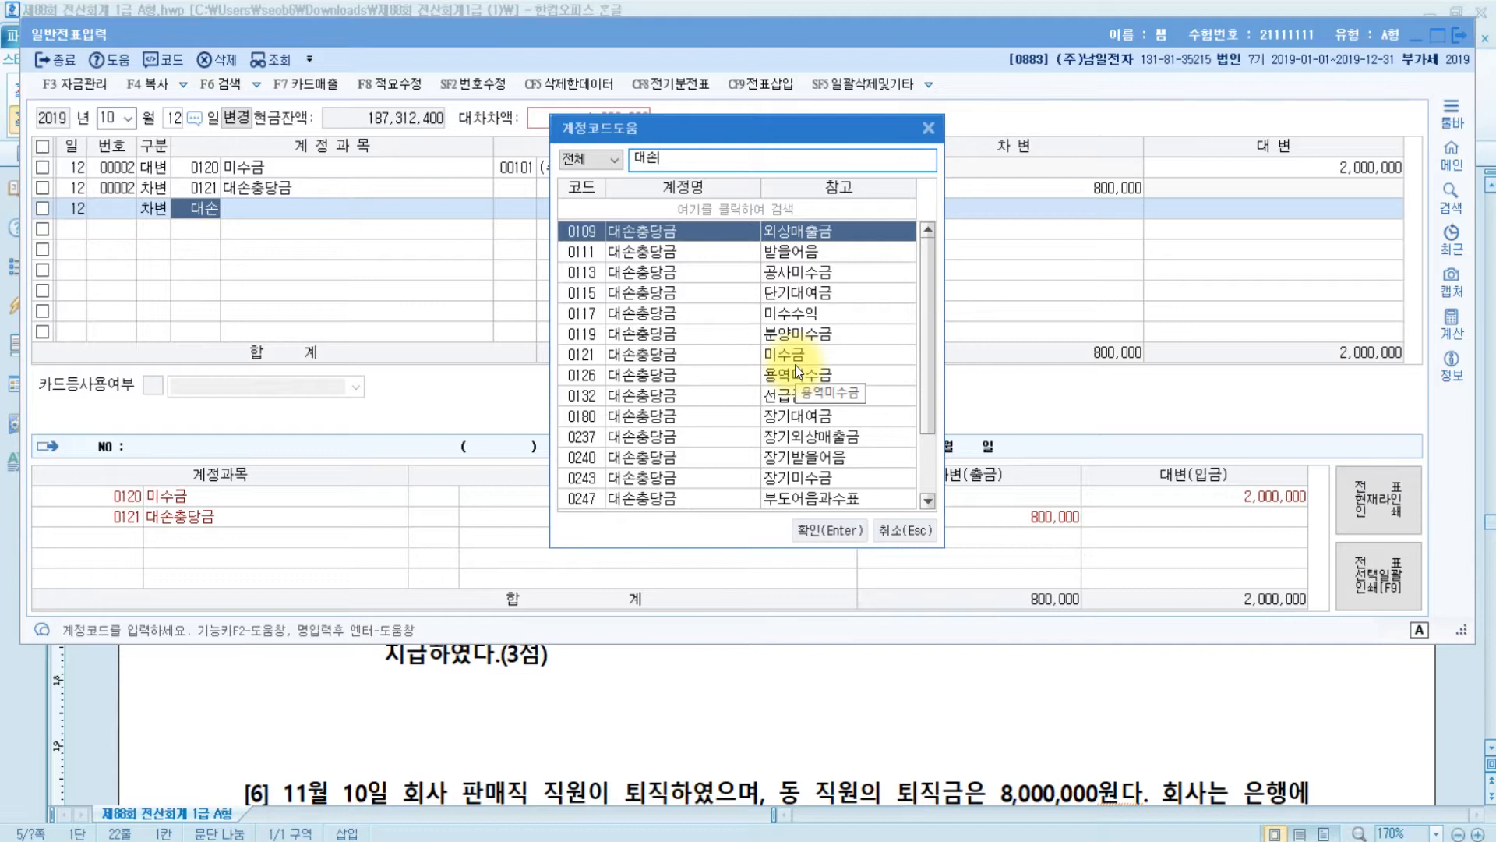
pyautogui.click(693, 165)
pyautogui.write('상각')
pyautogui.click(581, 253)
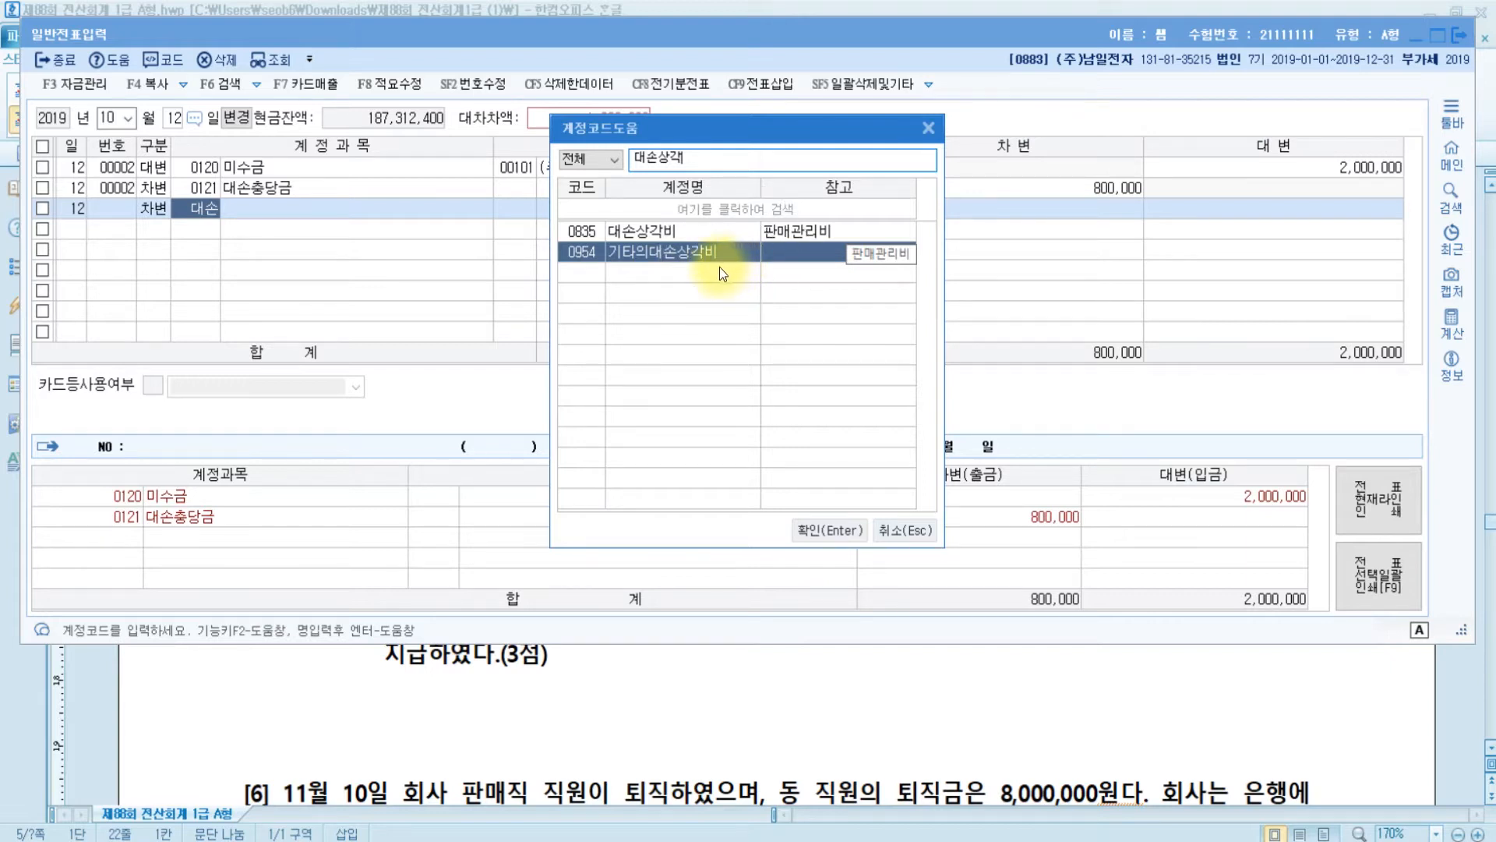
pyautogui.doubleClick(649, 257)
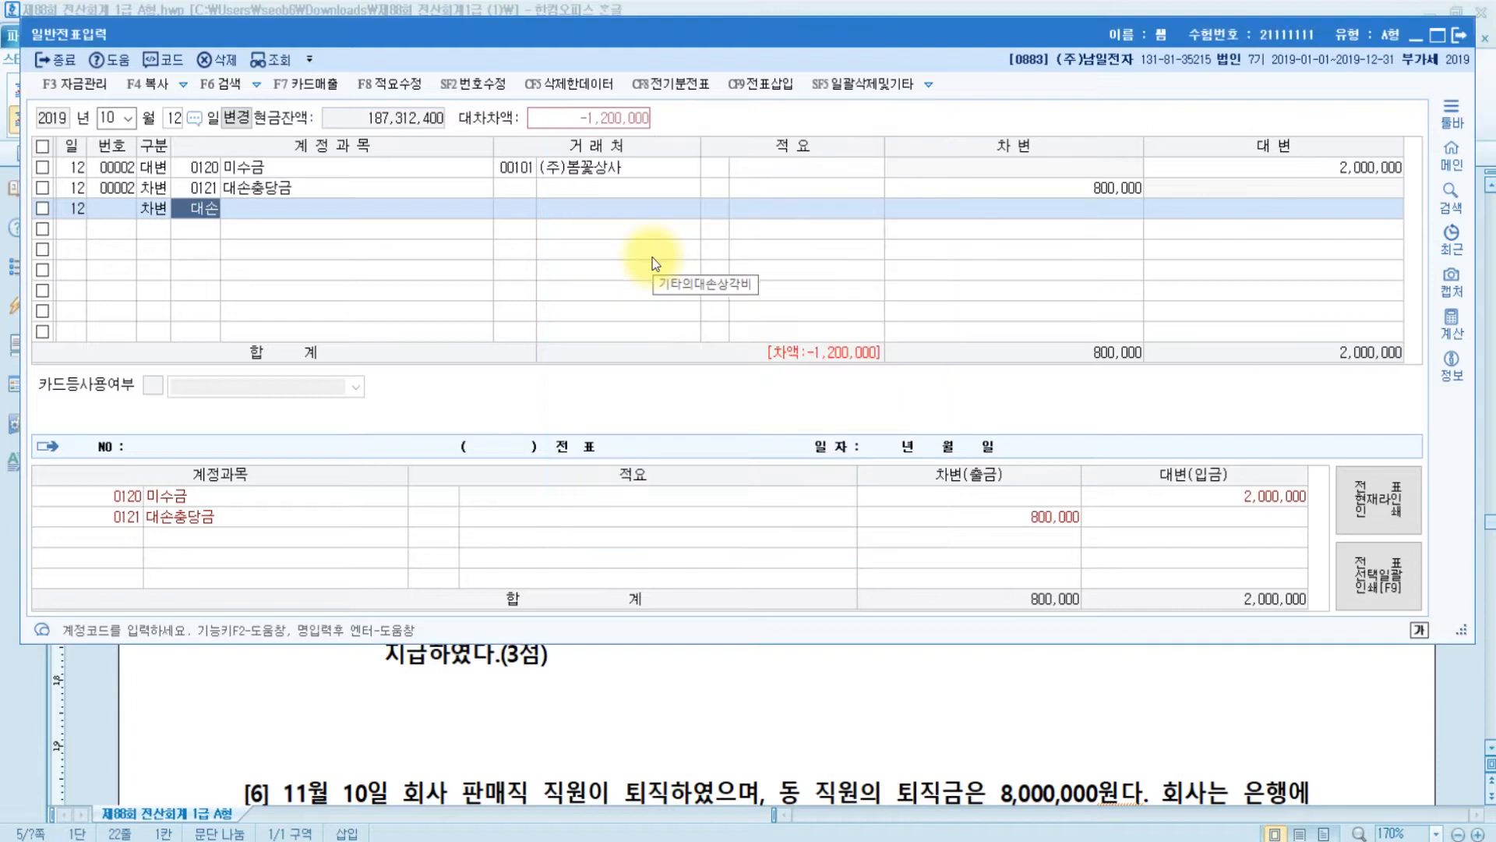
pyautogui.press('Return')
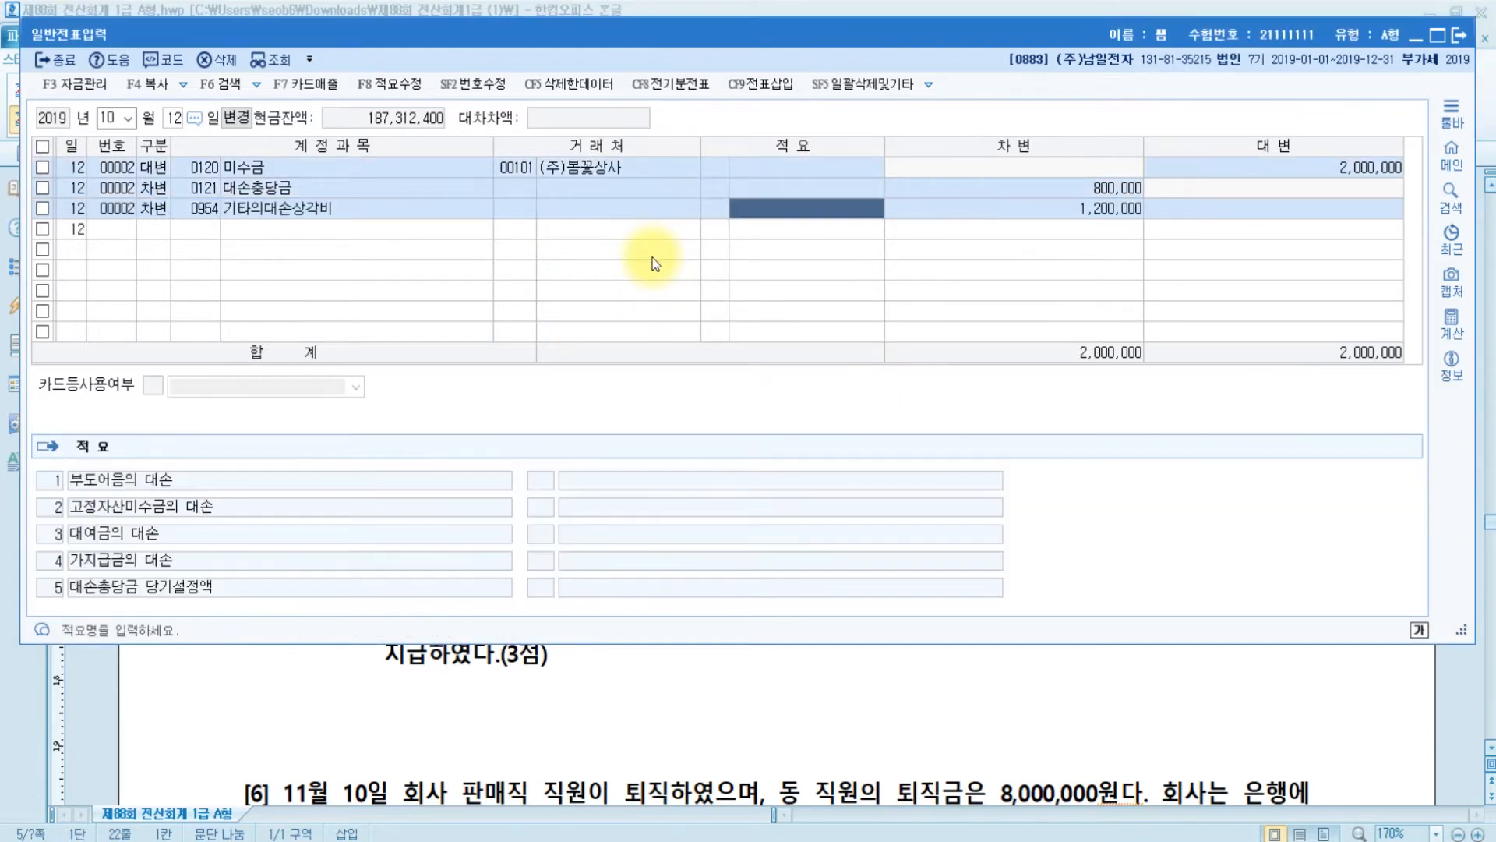
pyautogui.press('Return')
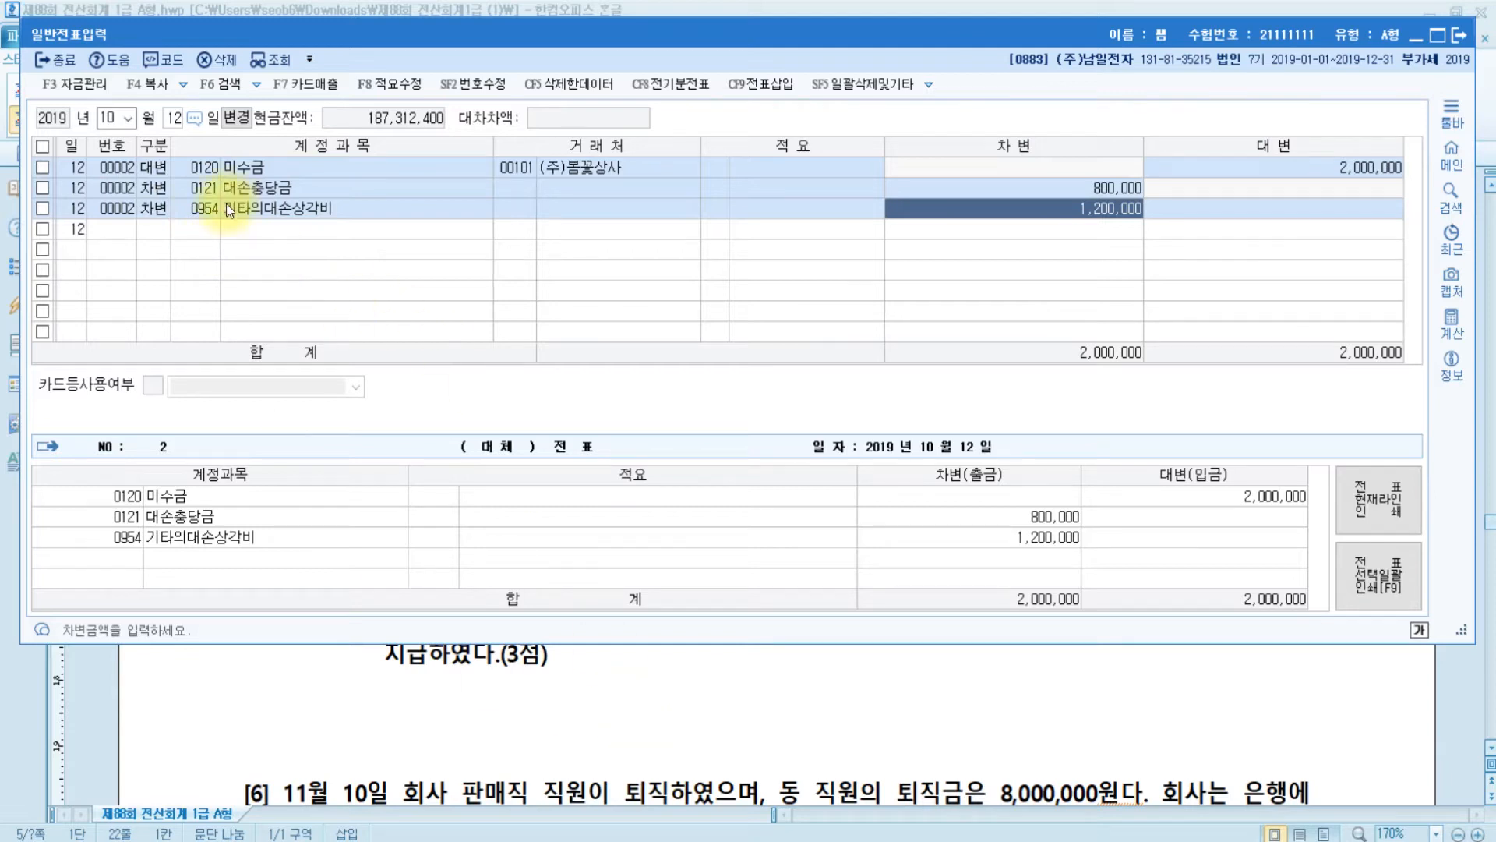
pyautogui.click(661, 735)
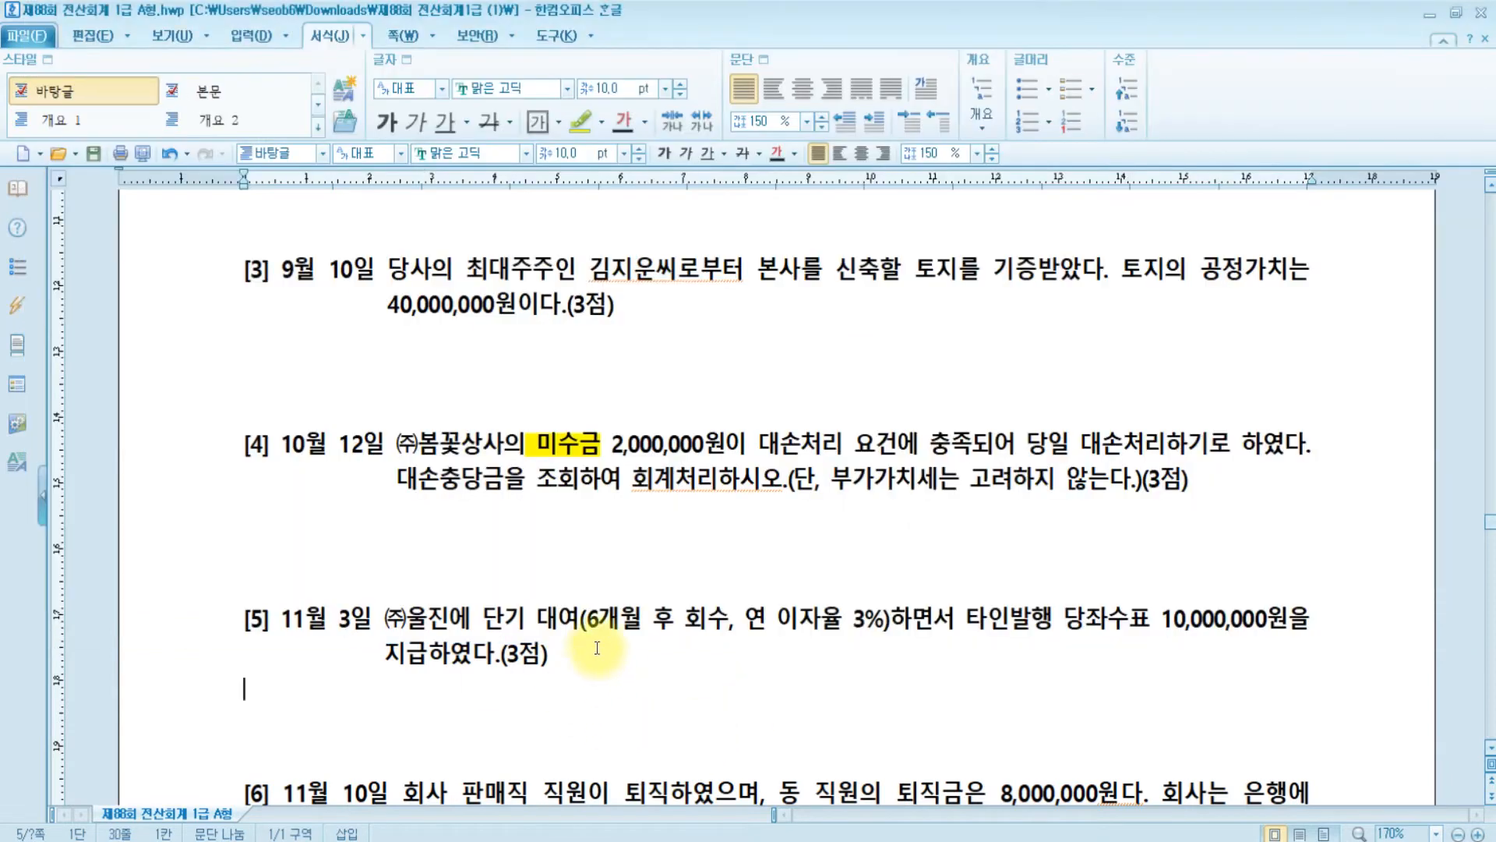
# - Highlight the [4] 10월 12일 label to mark problem [4] as done
pyautogui.moveTo(244, 444); pyautogui.dragTo(382, 456)
pyautogui.click(583, 125)
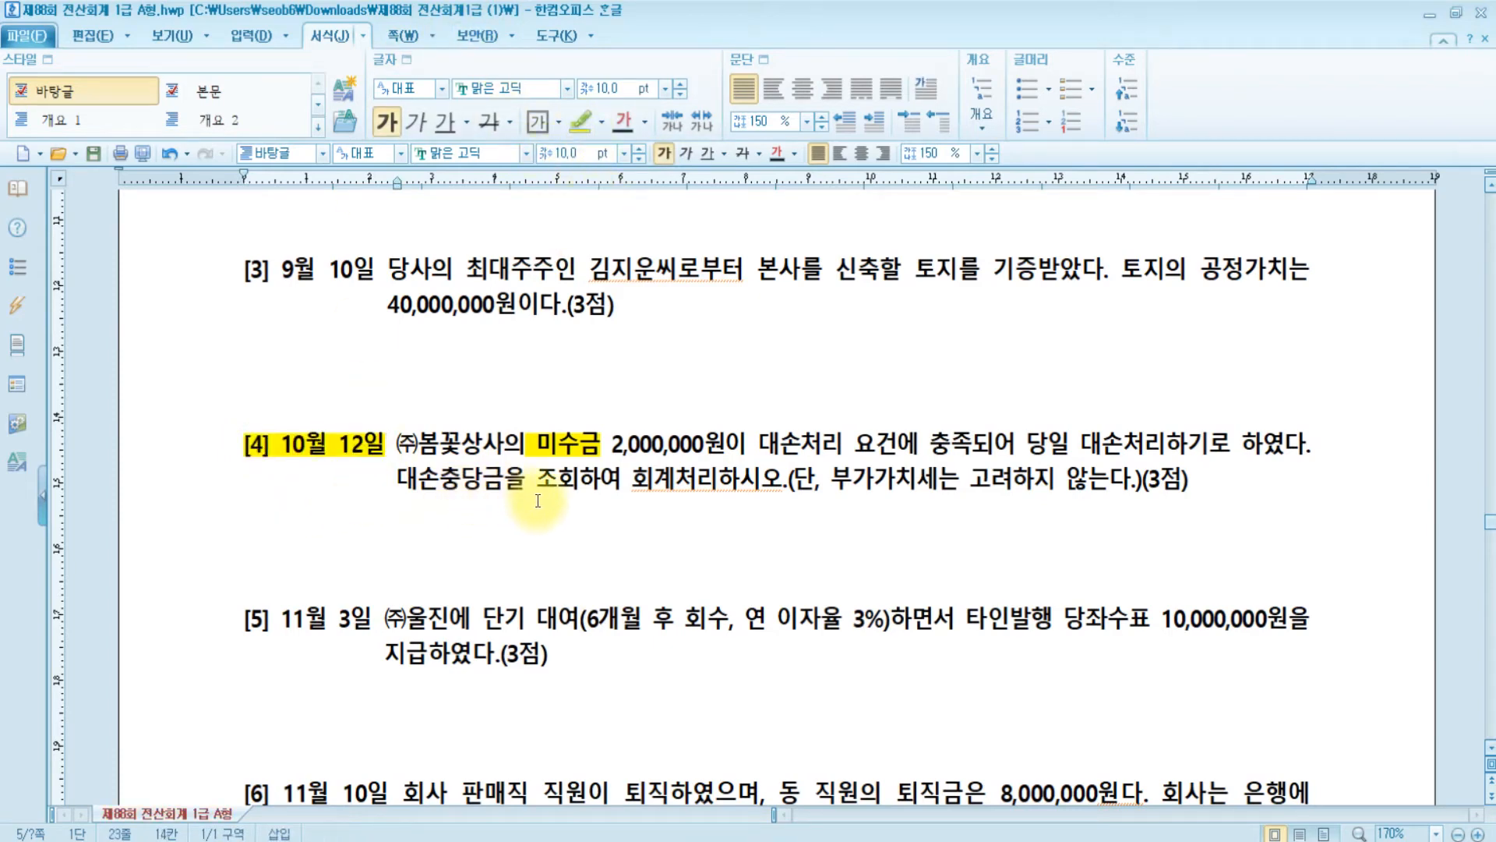
pyautogui.scroll(3, 539, 499)
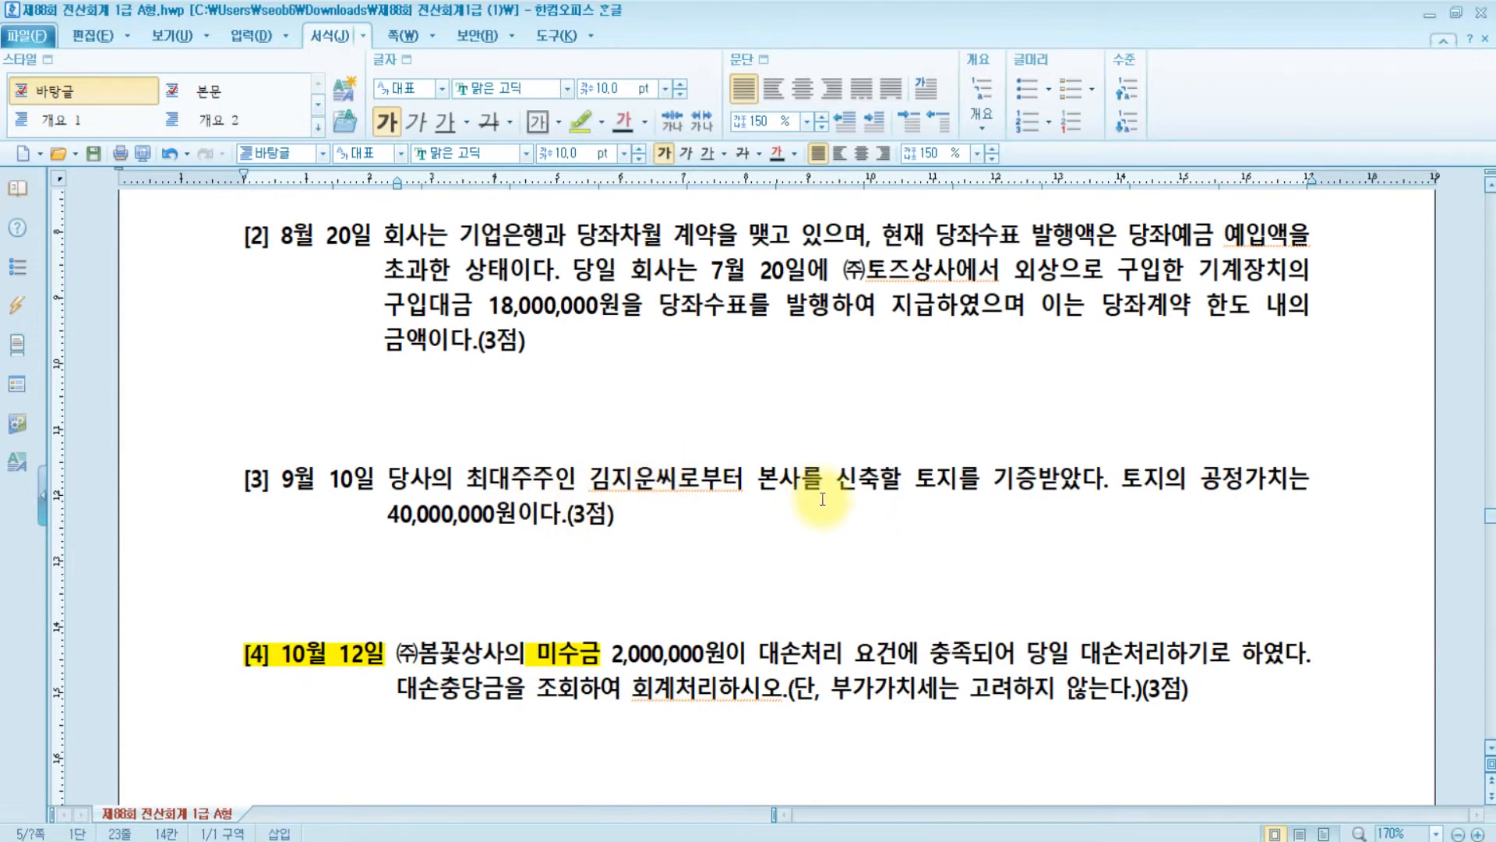
pyautogui.scroll(4, 822, 499)
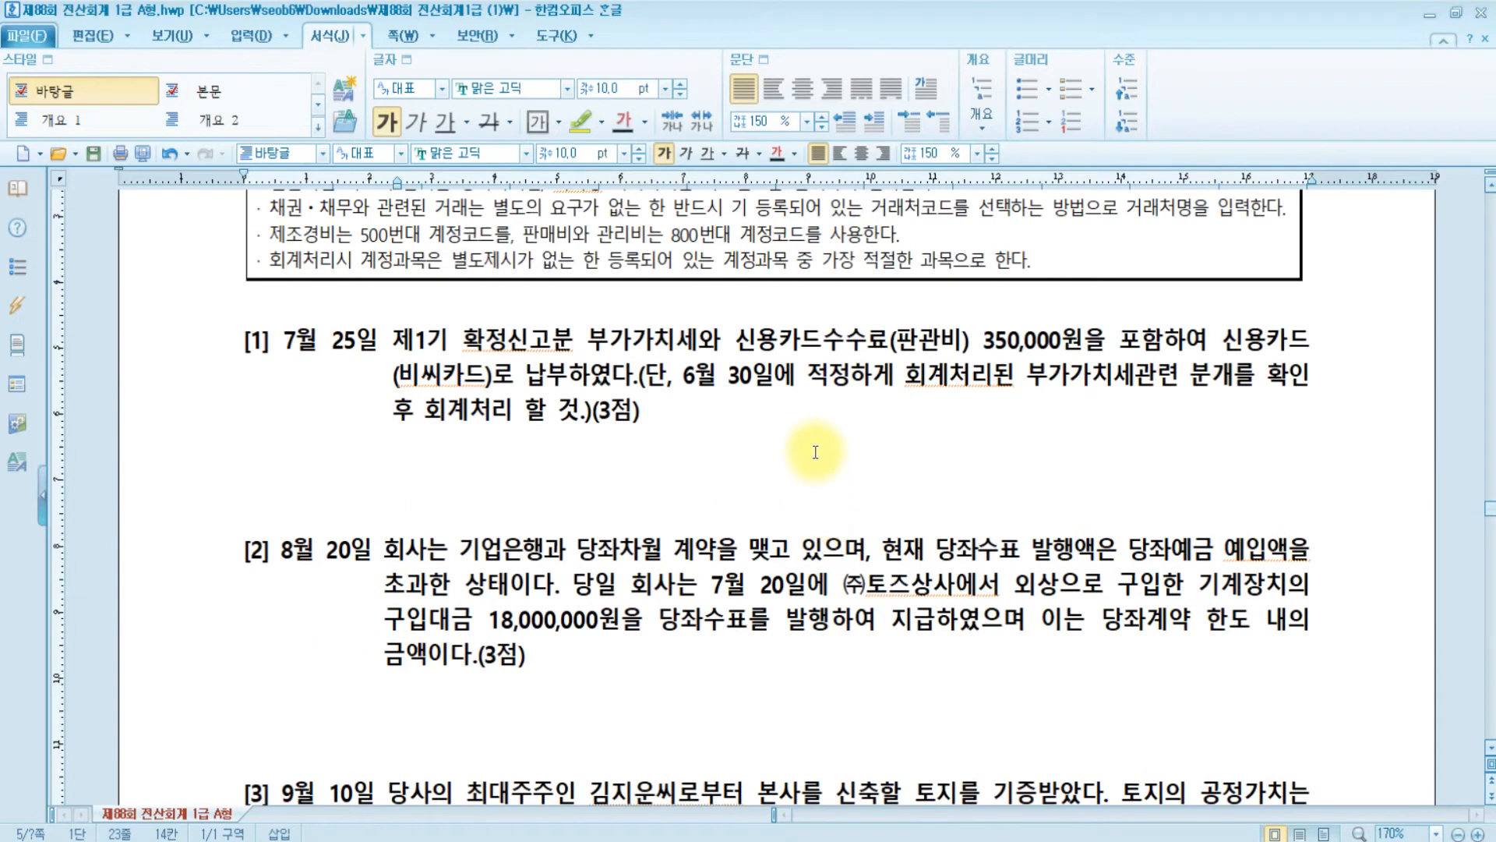
pyautogui.scroll(-6, 809, 464)
pyautogui.scroll(-1, 809, 466)
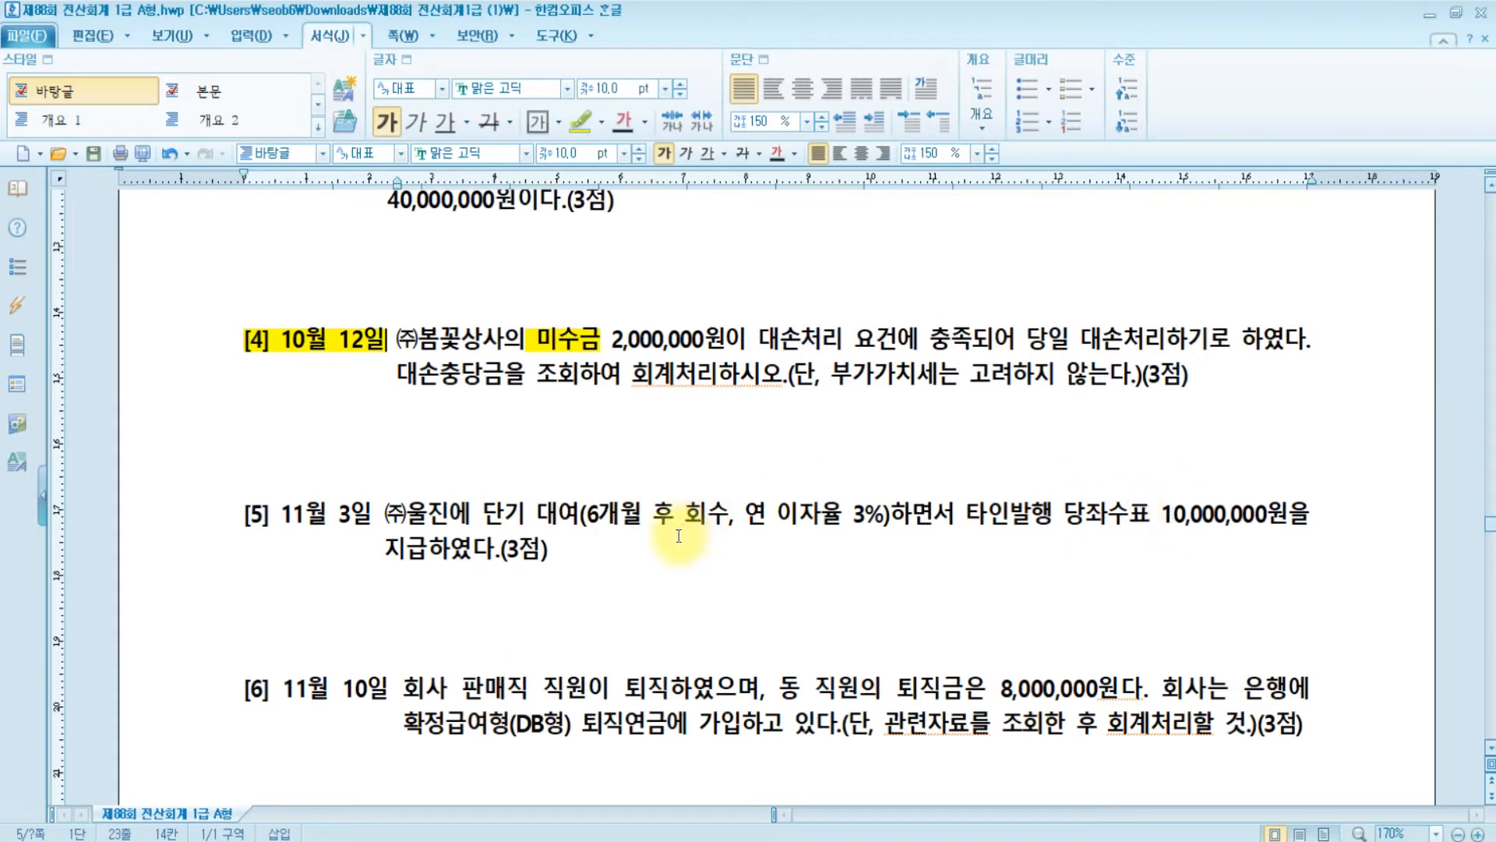
# - Highlight 타인발행 당좌수표 in question [5] and insert 현금 before 10,000,000원
pyautogui.click(967, 516)
pyautogui.moveTo(966, 516); pyautogui.dragTo(1150, 519)
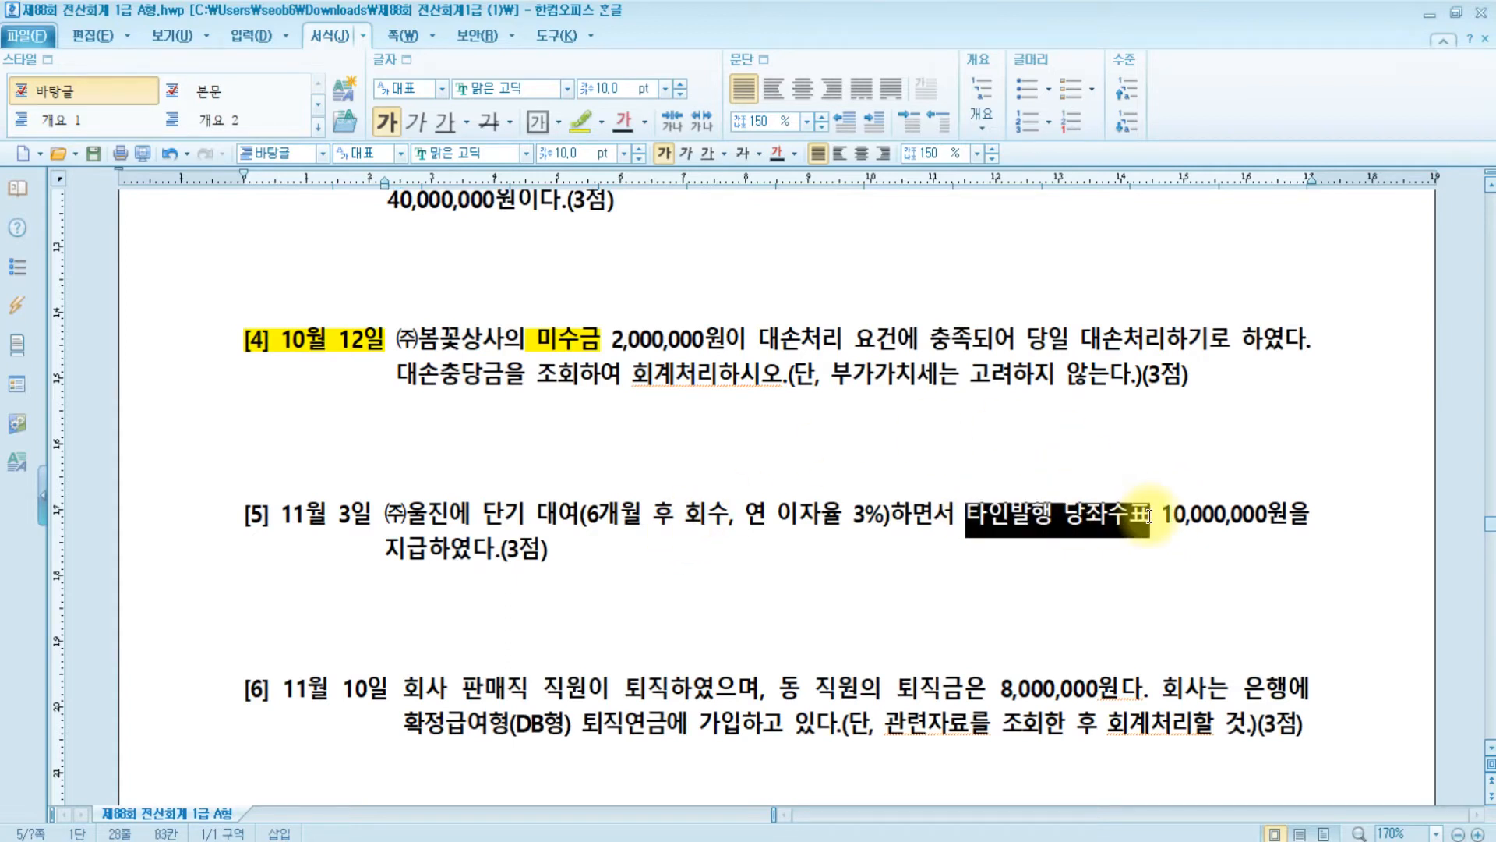
pyautogui.click(576, 124)
pyautogui.click(1157, 511)
pyautogui.write('현금')
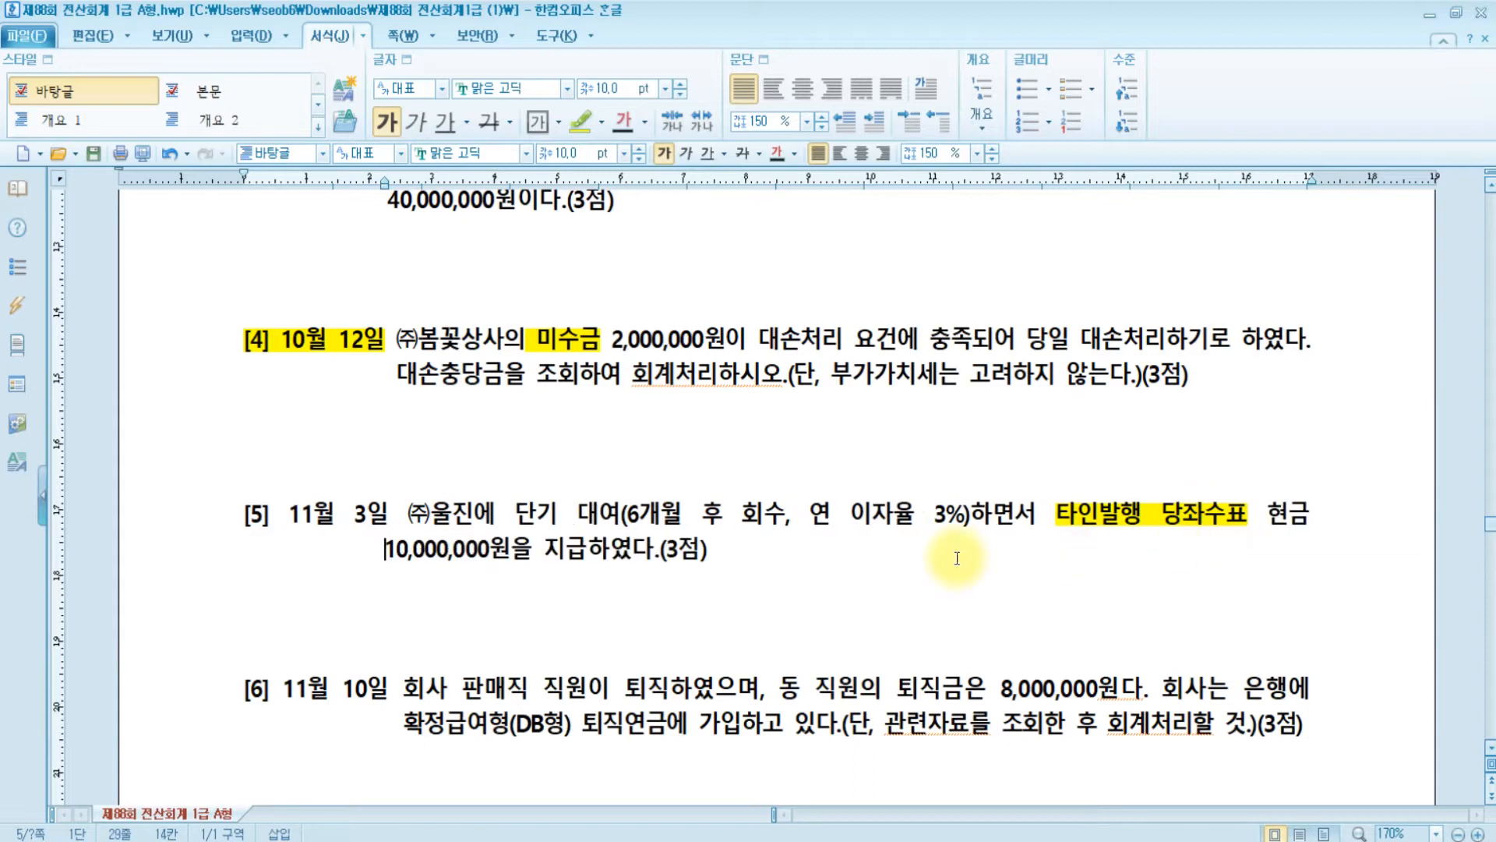
# - Start a new general voucher dated November 3
pyautogui.moveTo(709, 841)
pyautogui.click(753, 798)
pyautogui.press('Escape')
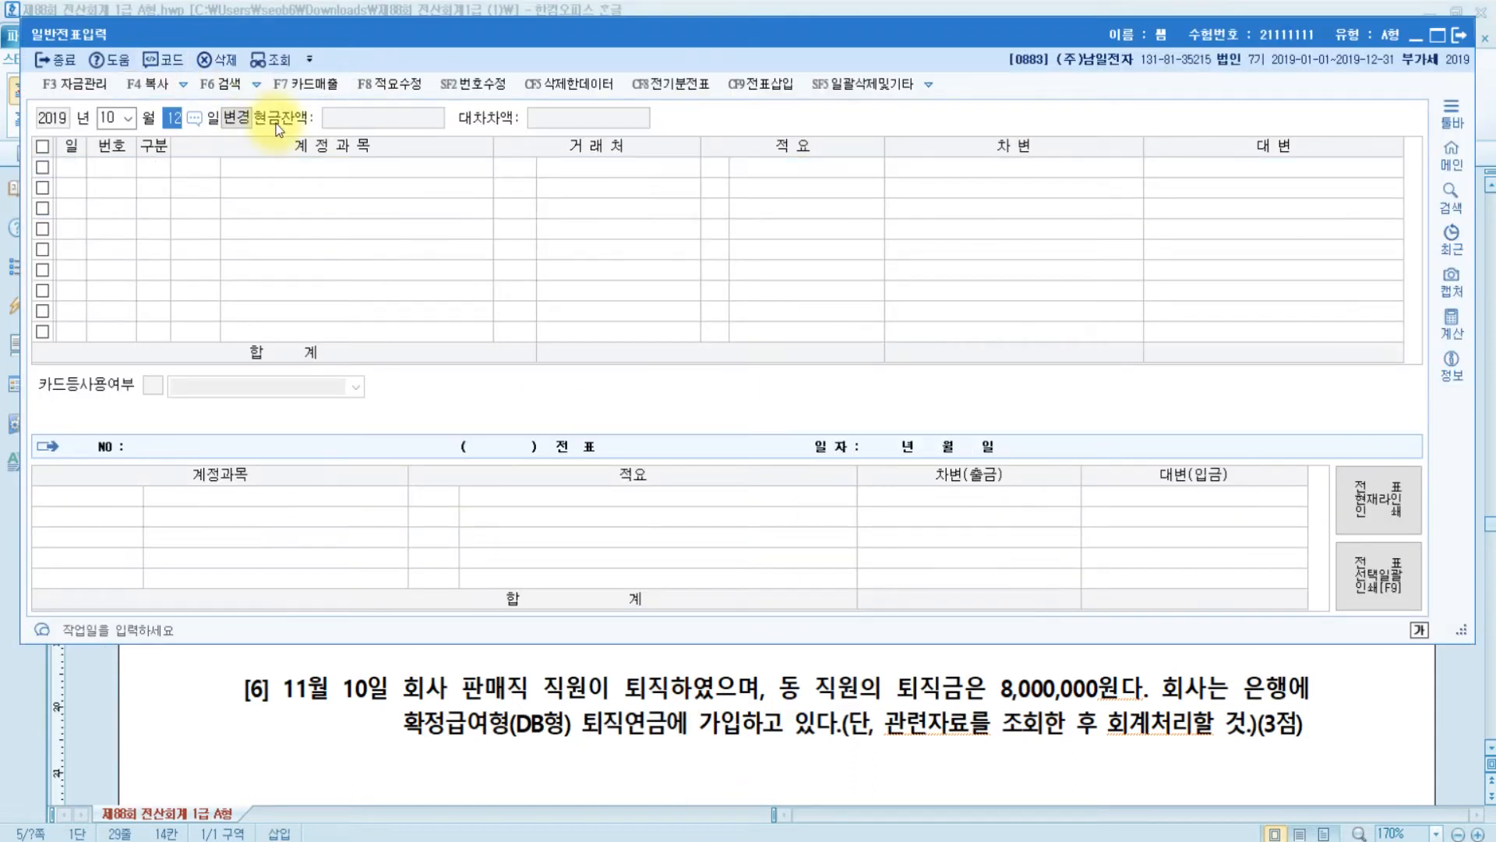
pyautogui.press('Return')
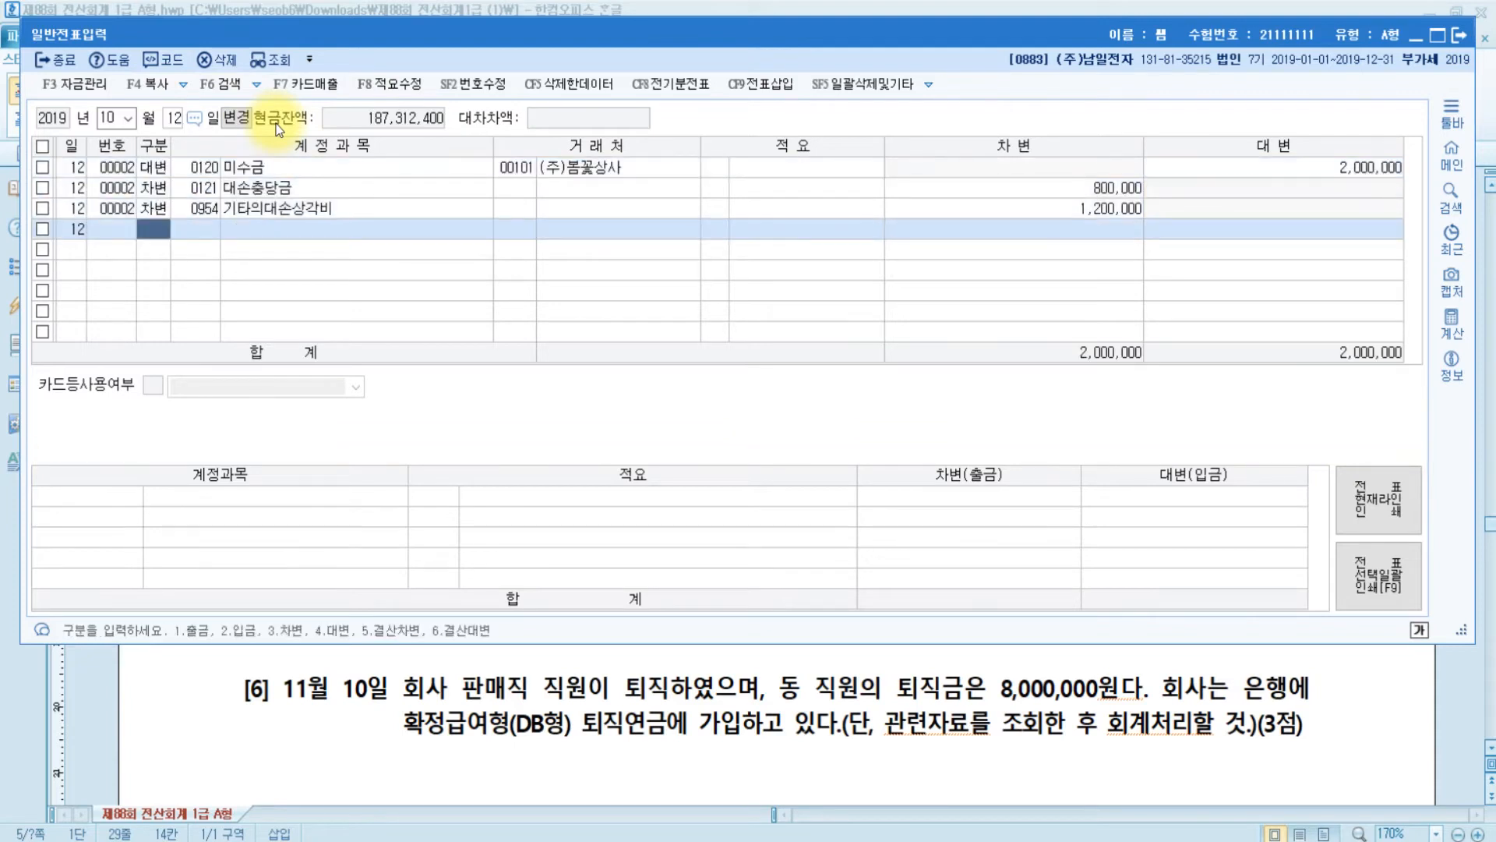
pyautogui.press('Escape')
pyautogui.press('Escape')
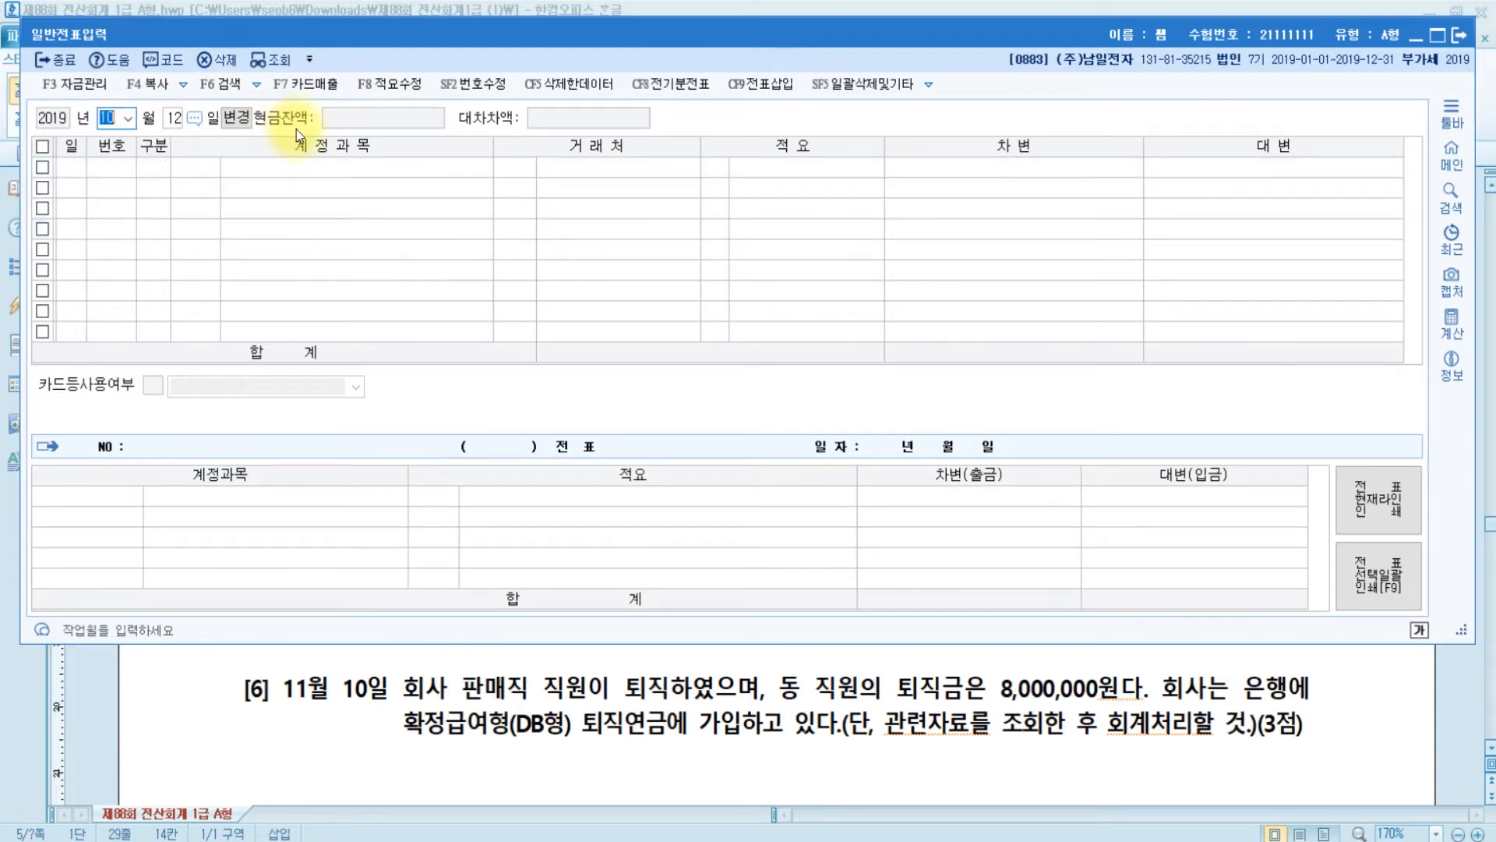
pyautogui.write('3')
pyautogui.press('Return')
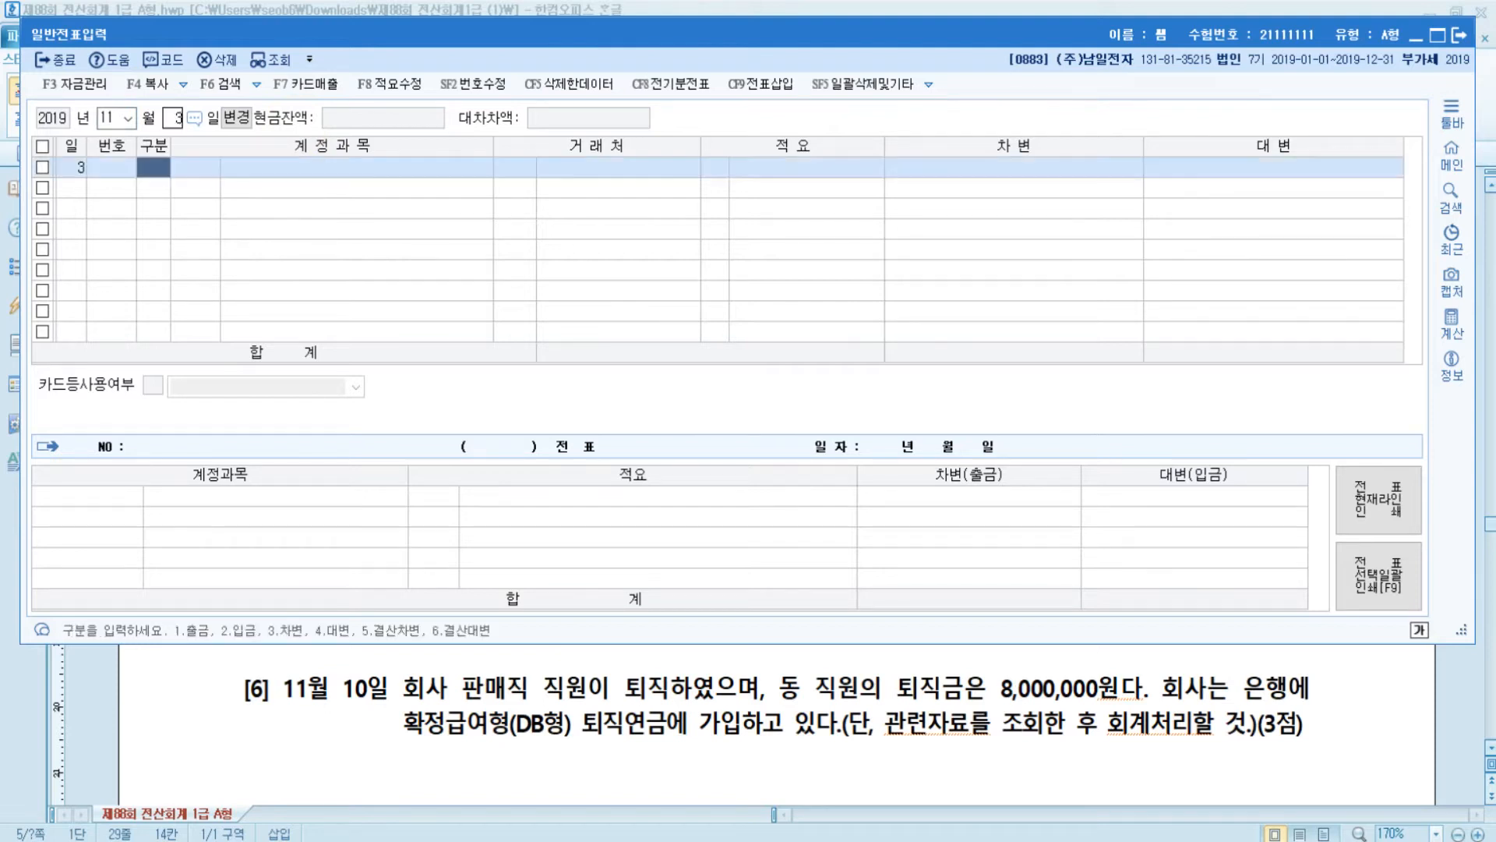
# - Credit 0101 현금 10,000,000 on the first row
pyautogui.write('4')
pyautogui.press('Return')
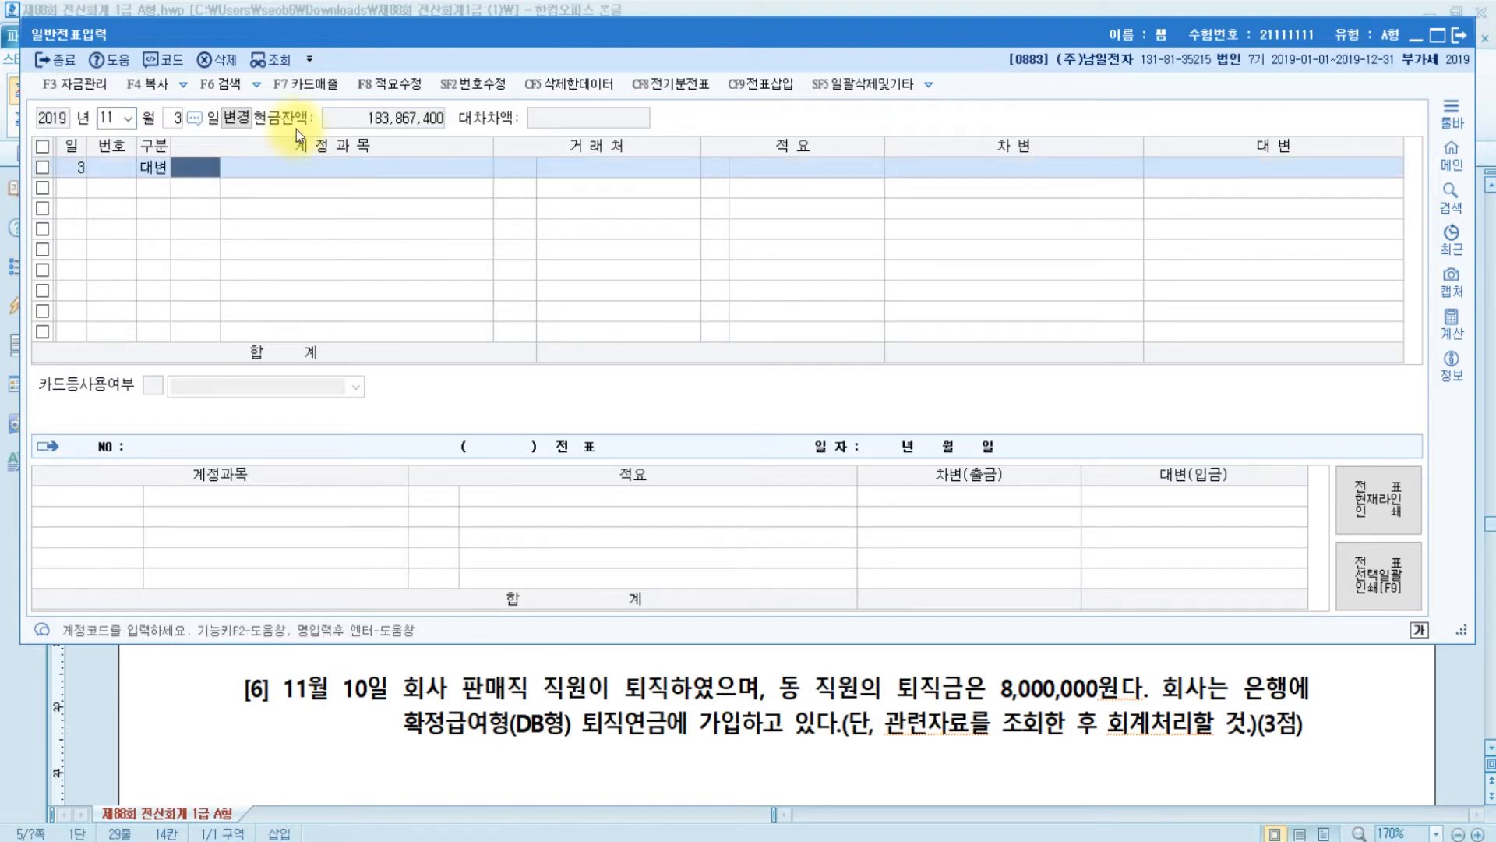
pyautogui.write('101')
pyautogui.press('Return')
pyautogui.press('Return')
pyautogui.press('Return')
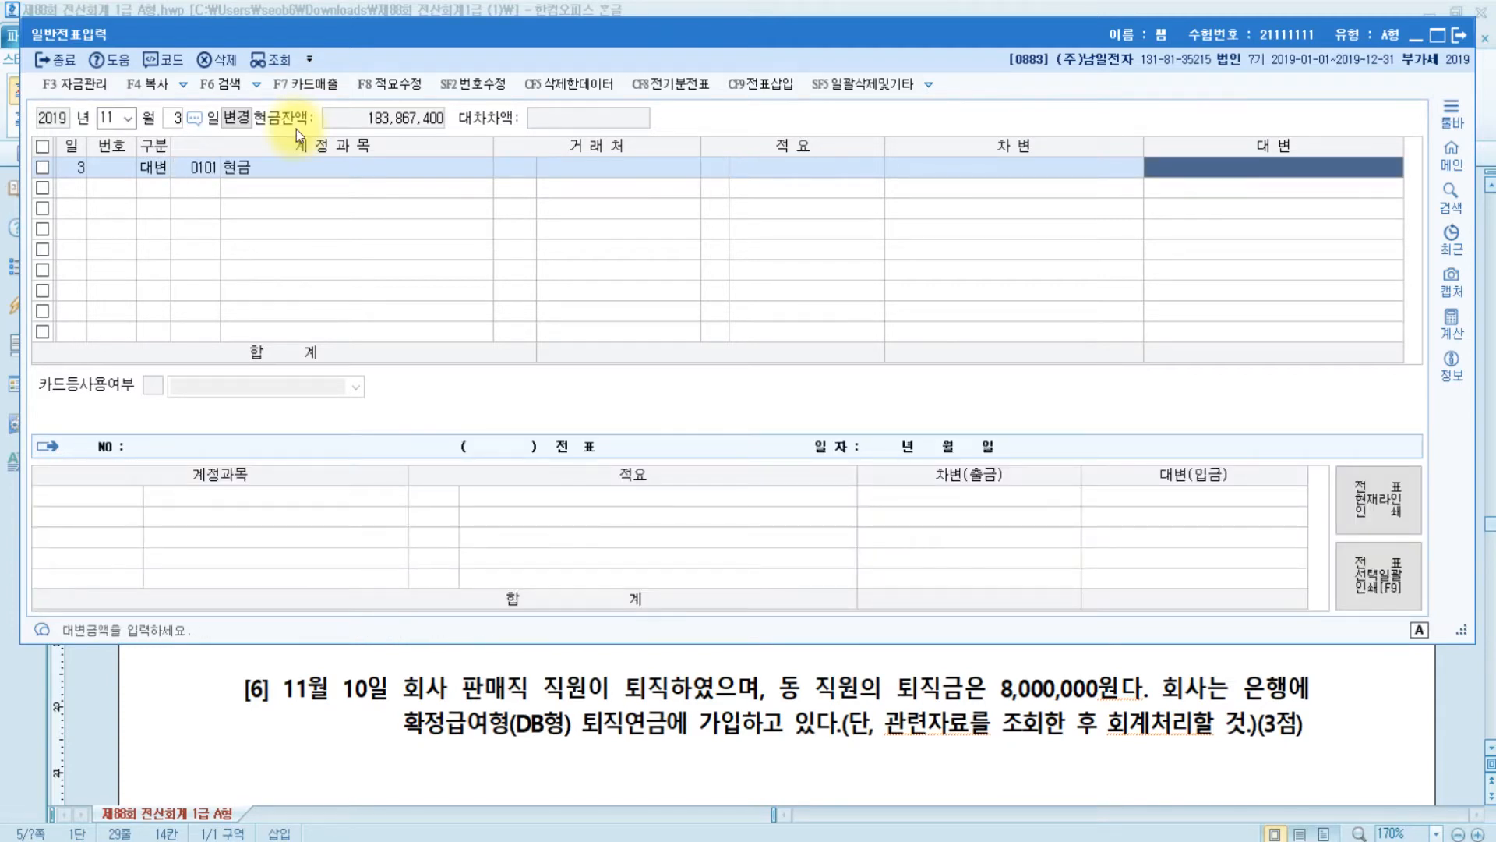
pyautogui.write('10000000')
pyautogui.press('Return')
# - Debit 0114 단기대여금 for partner (주)율진 on the second row
pyautogui.write('3')
pyautogui.press('Return')
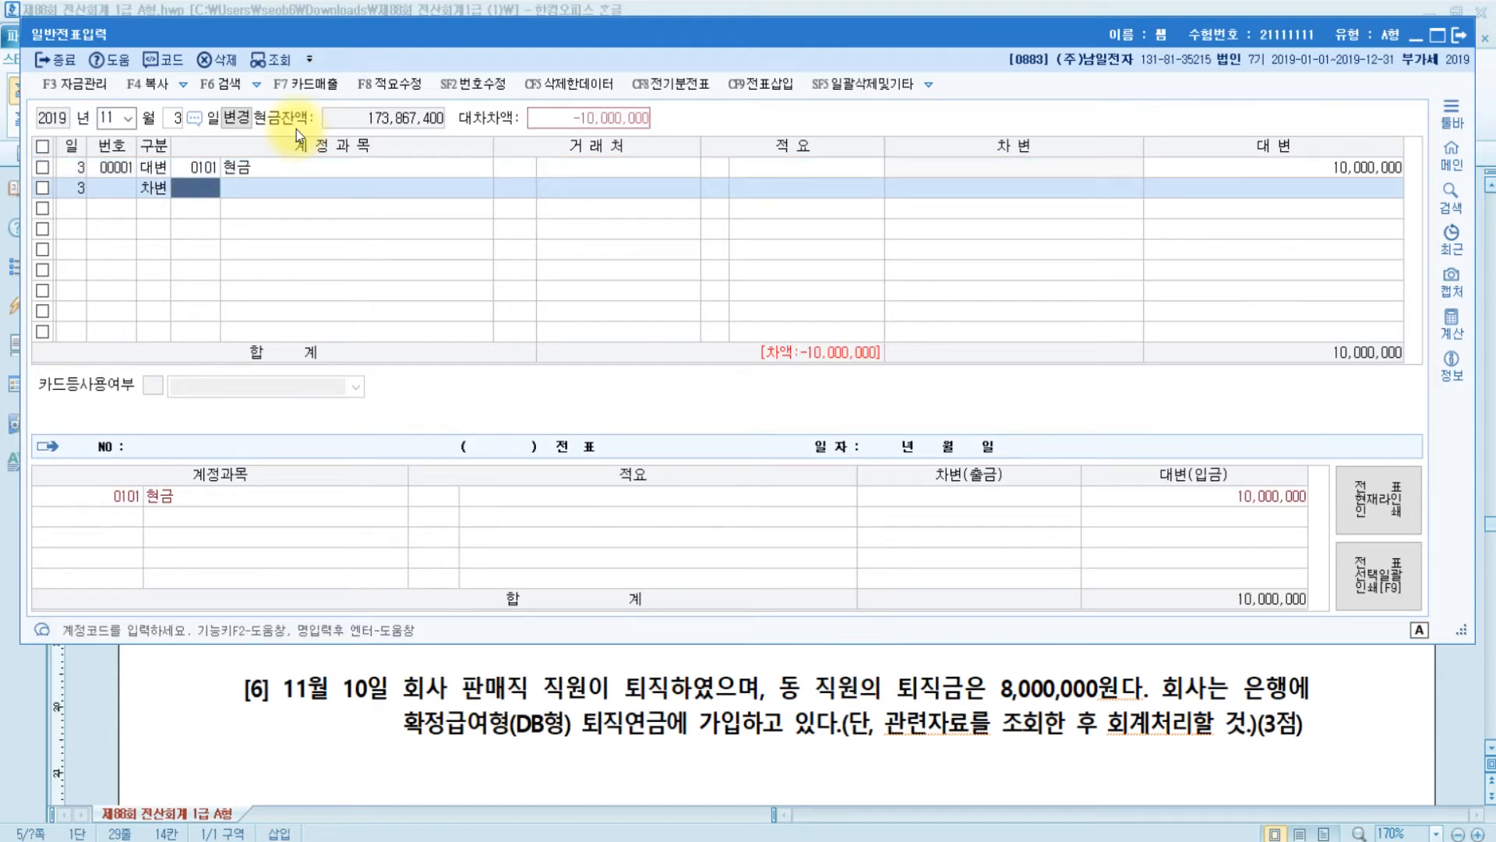
pyautogui.write('단기')
pyautogui.press('Return')
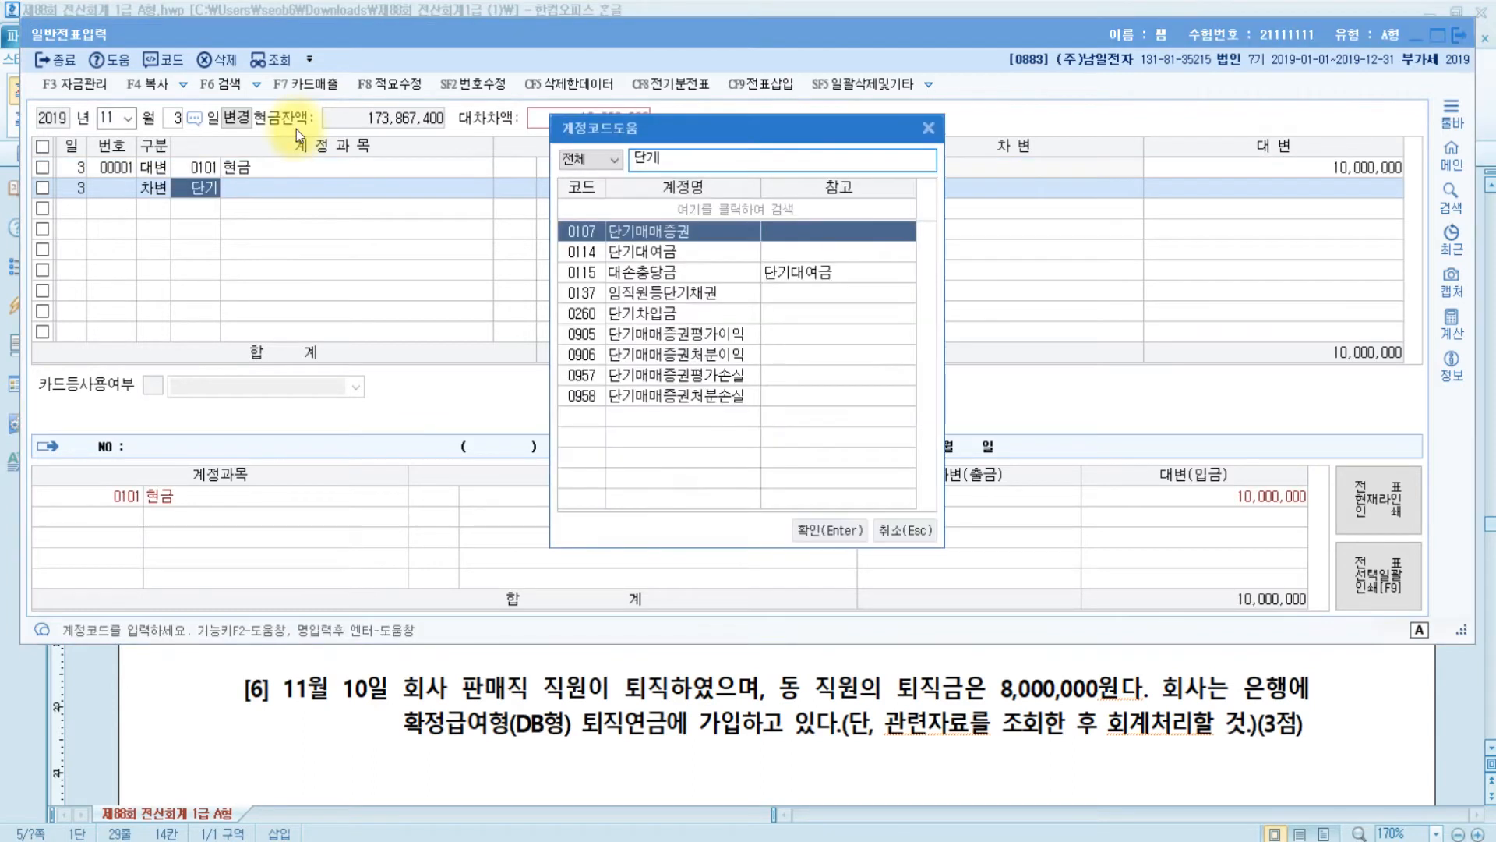
pyautogui.press('Down')
pyautogui.press('Return')
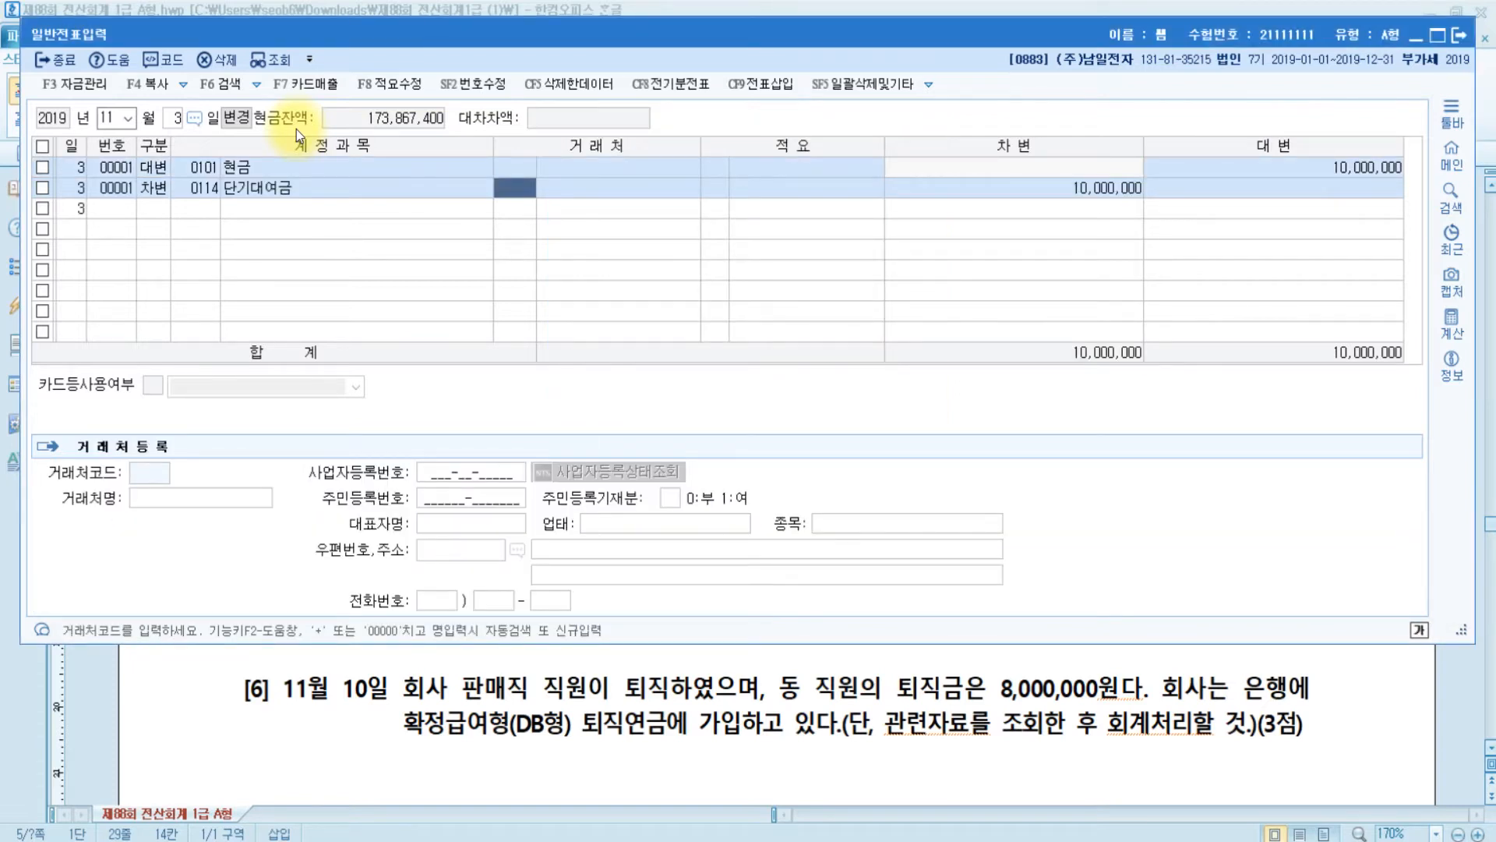
pyautogui.write('율진')
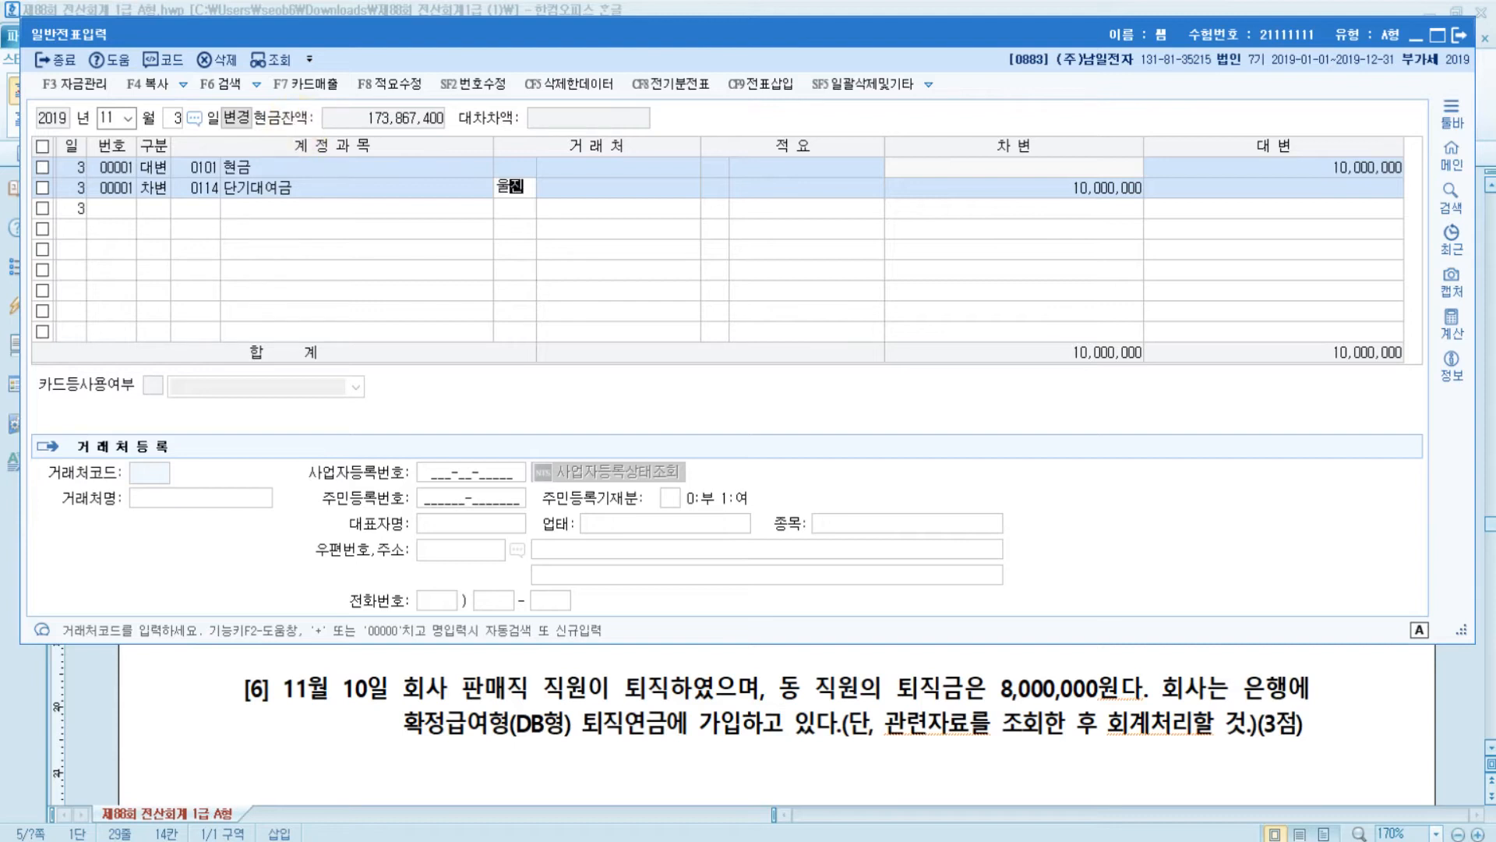
pyautogui.press('Return')
pyautogui.press('Return')
pyautogui.press('Return')
pyautogui.press('Return')
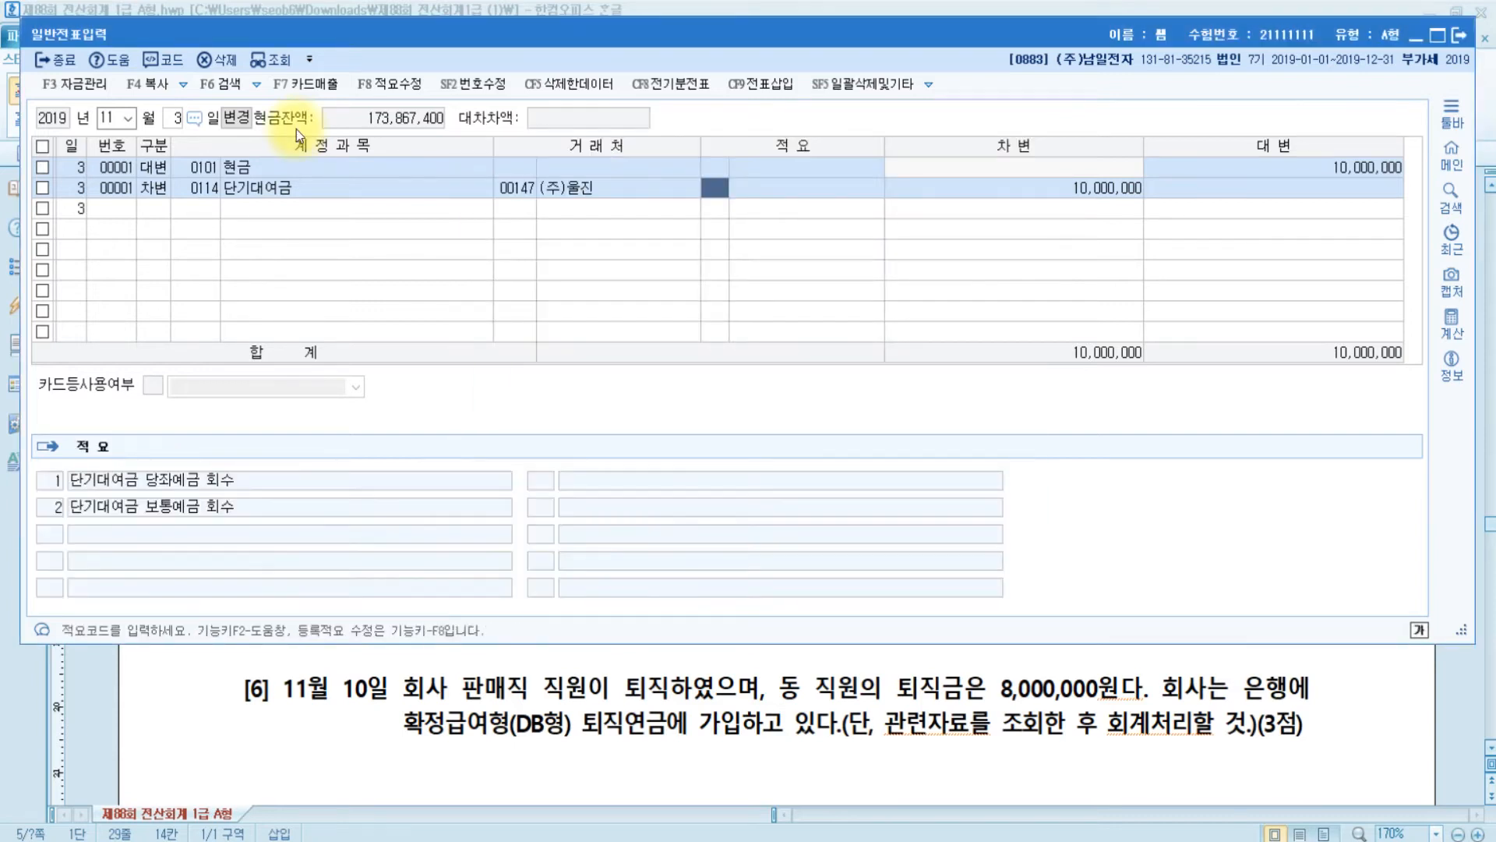
pyautogui.press('Up')
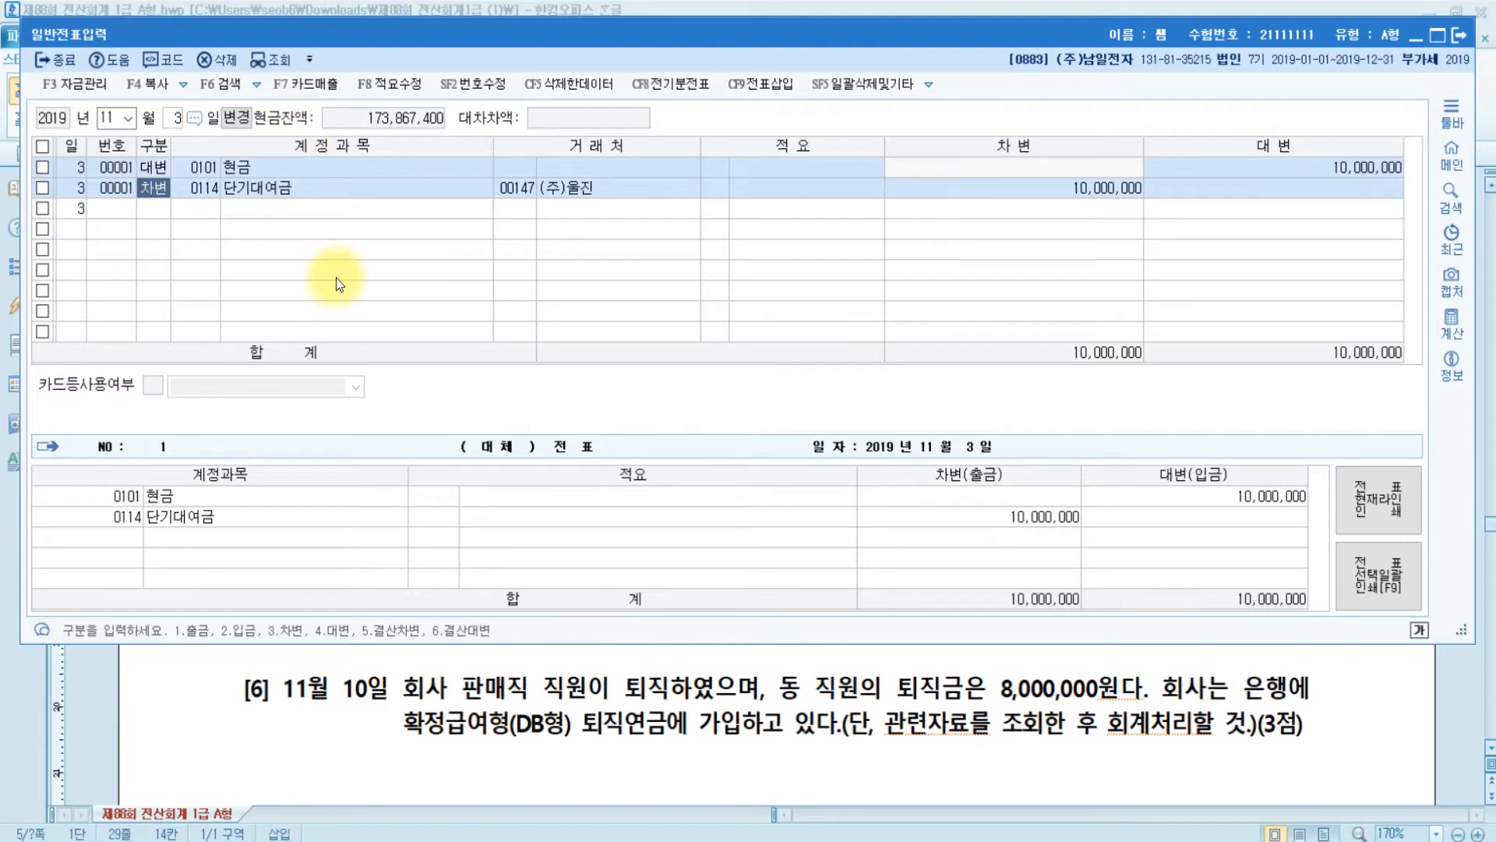
pyautogui.click(465, 686)
pyautogui.scroll(-4, 545, 682)
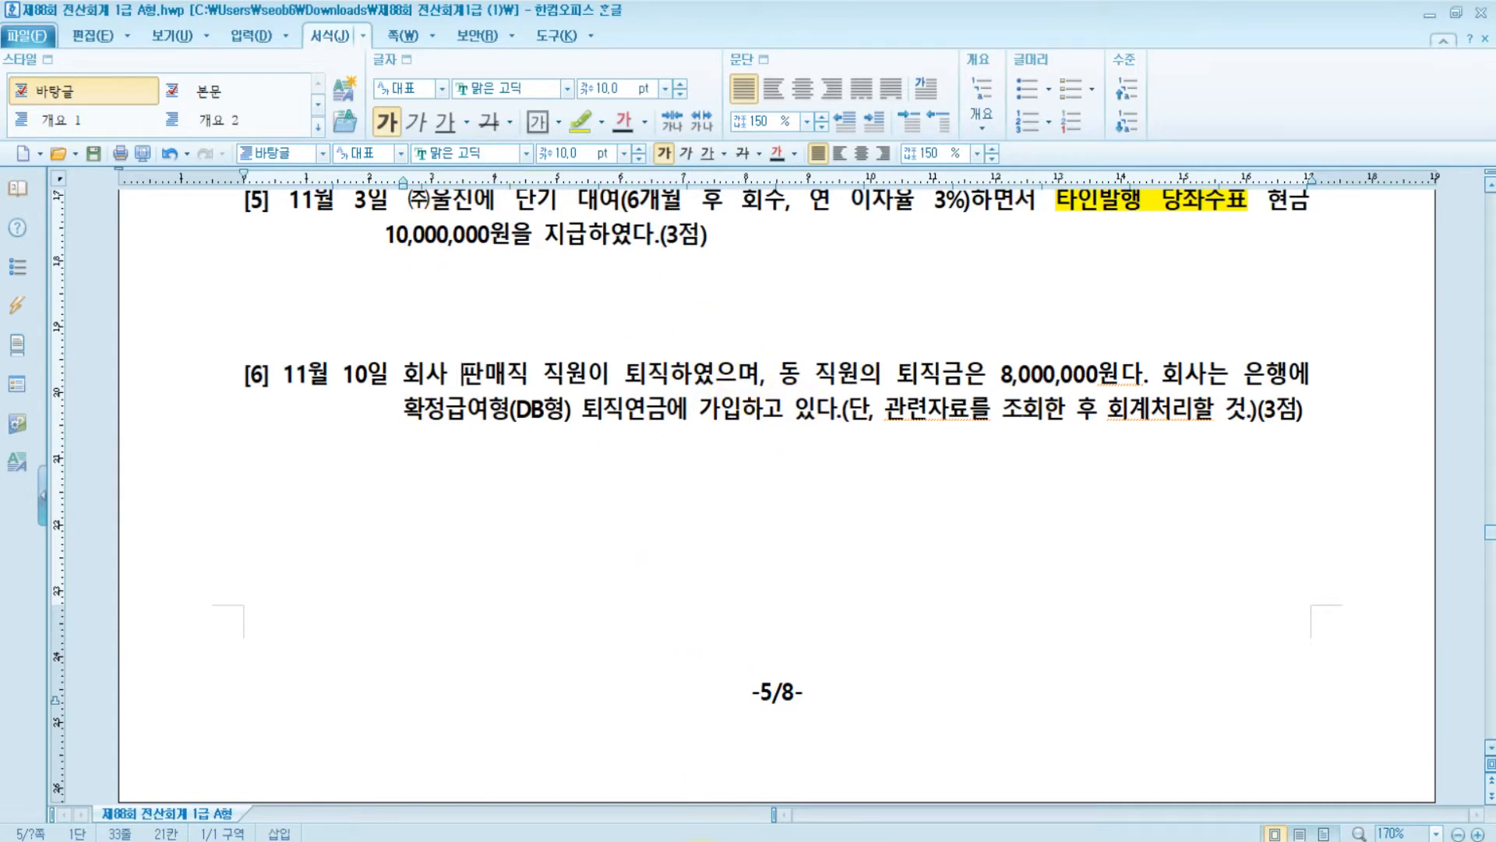
# - Highlight 확정급여형(DB형) 퇴직연금 in question [6] in yellow
pyautogui.moveTo(731, 839)
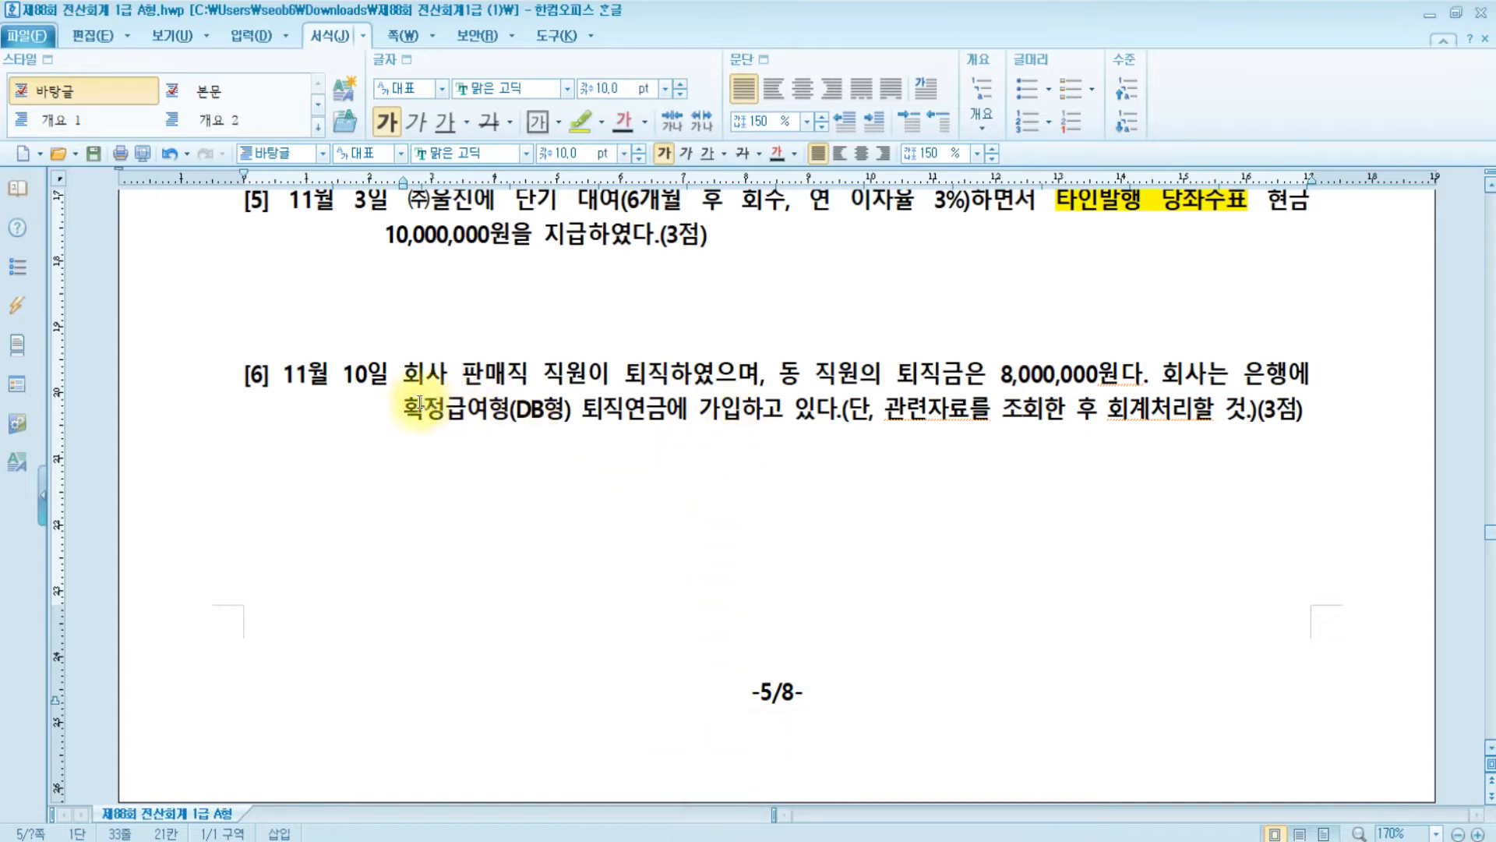
pyautogui.moveTo(404, 409)
pyautogui.mouseDown()
pyautogui.moveTo(684, 411)
pyautogui.moveTo(668, 411)
pyautogui.mouseUp()
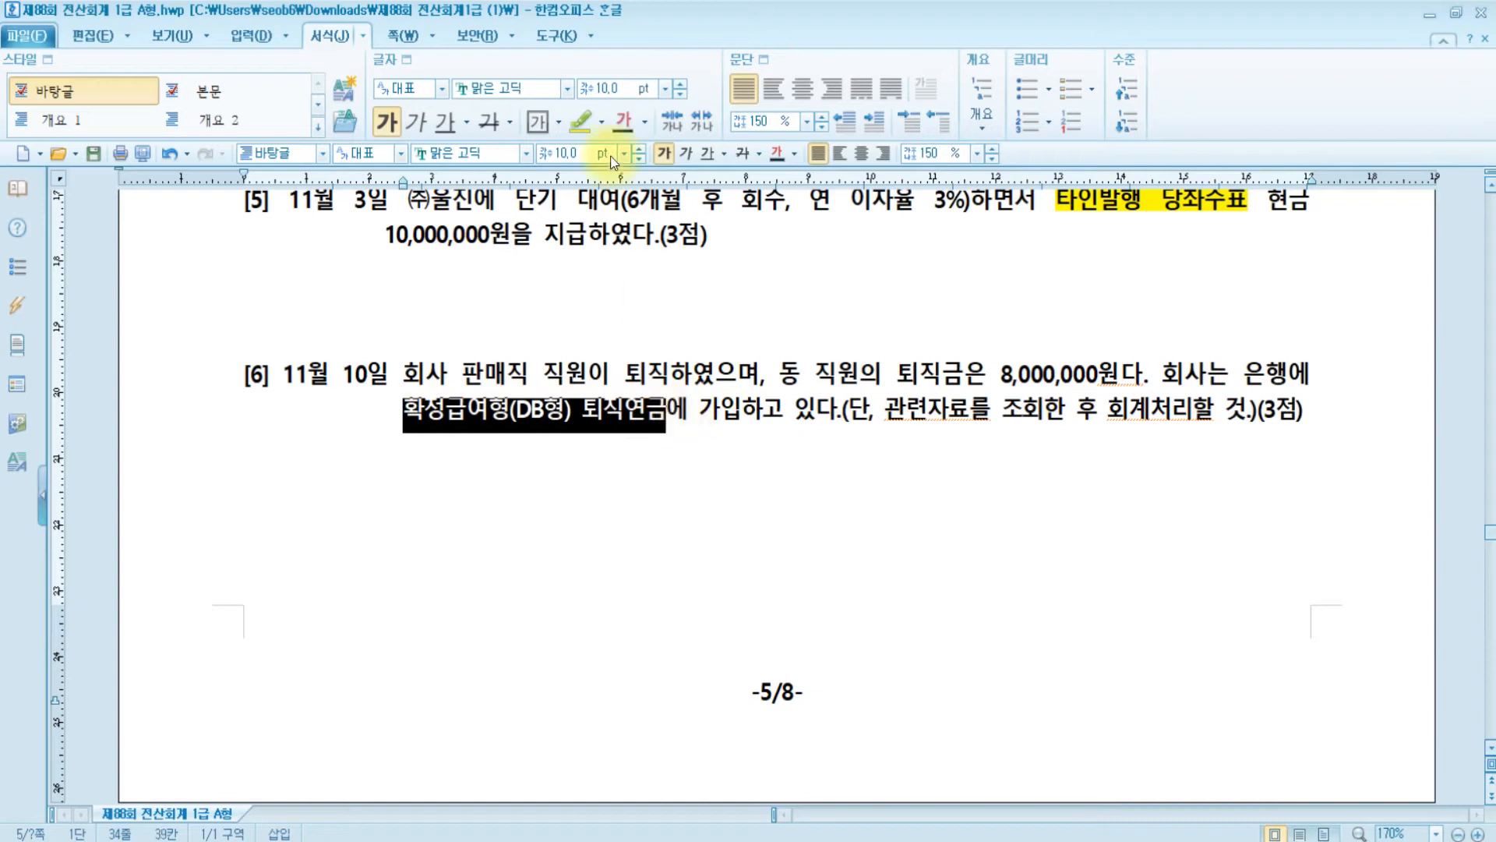
pyautogui.click(581, 120)
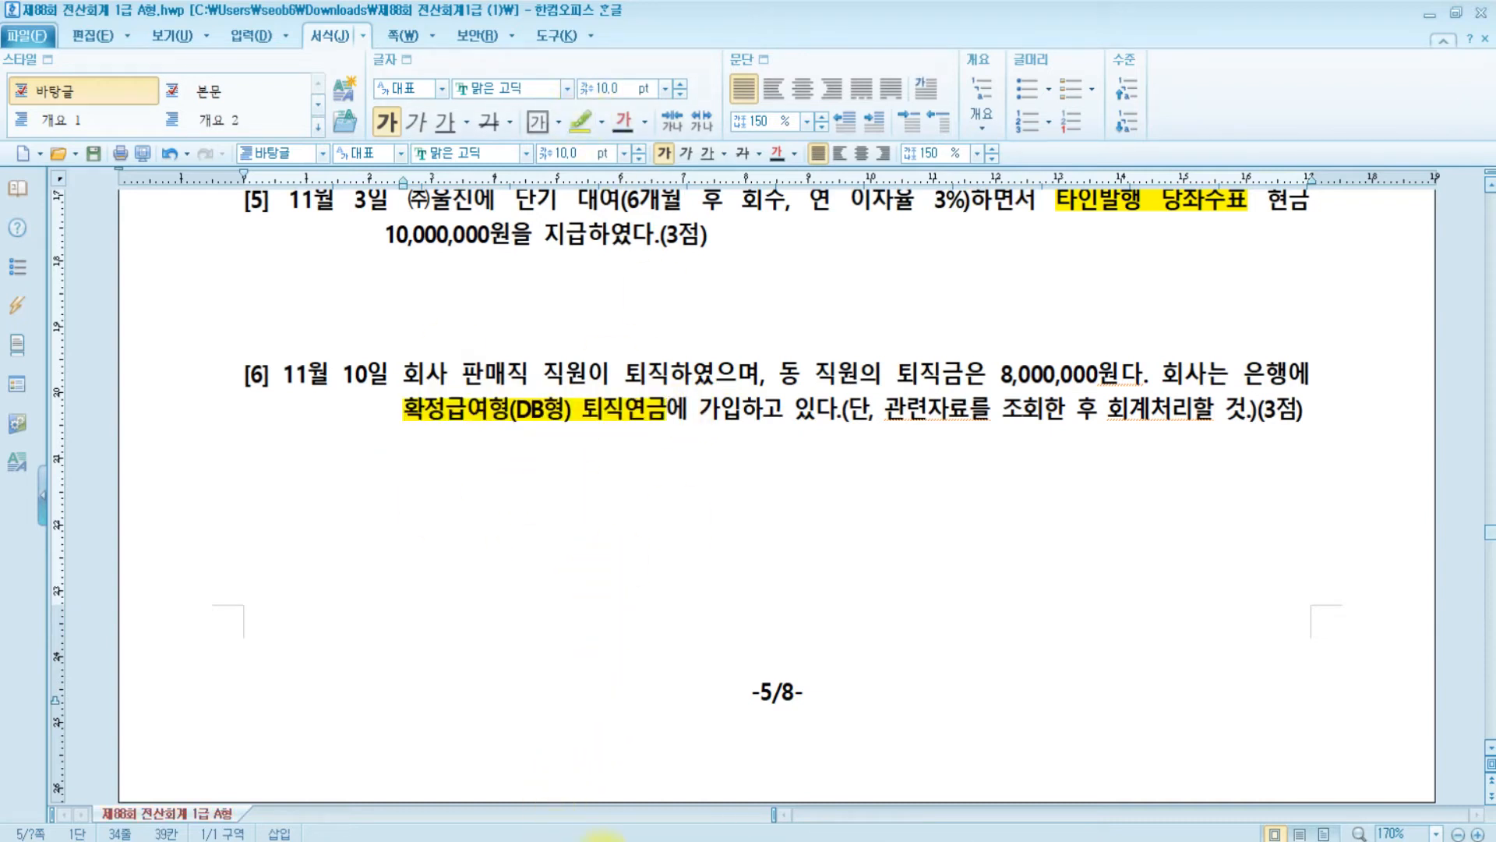
# - Open the 전기분재무제표 image in Paint and draw a text box on it
pyautogui.click(600, 839)
pyautogui.click(493, 775)
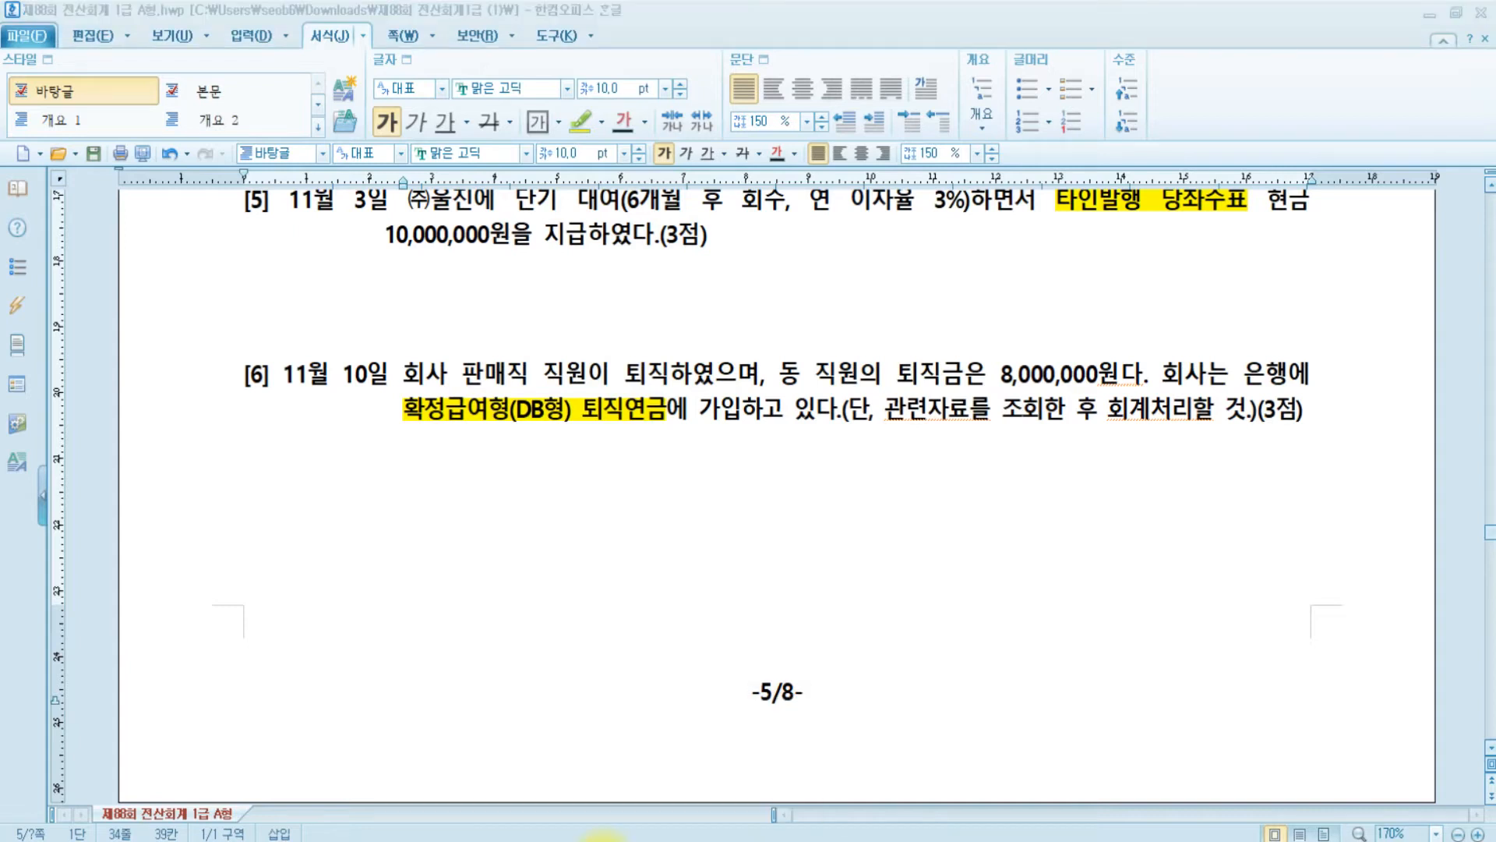
pyautogui.moveTo(311, 217); pyautogui.dragTo(1483, 451)
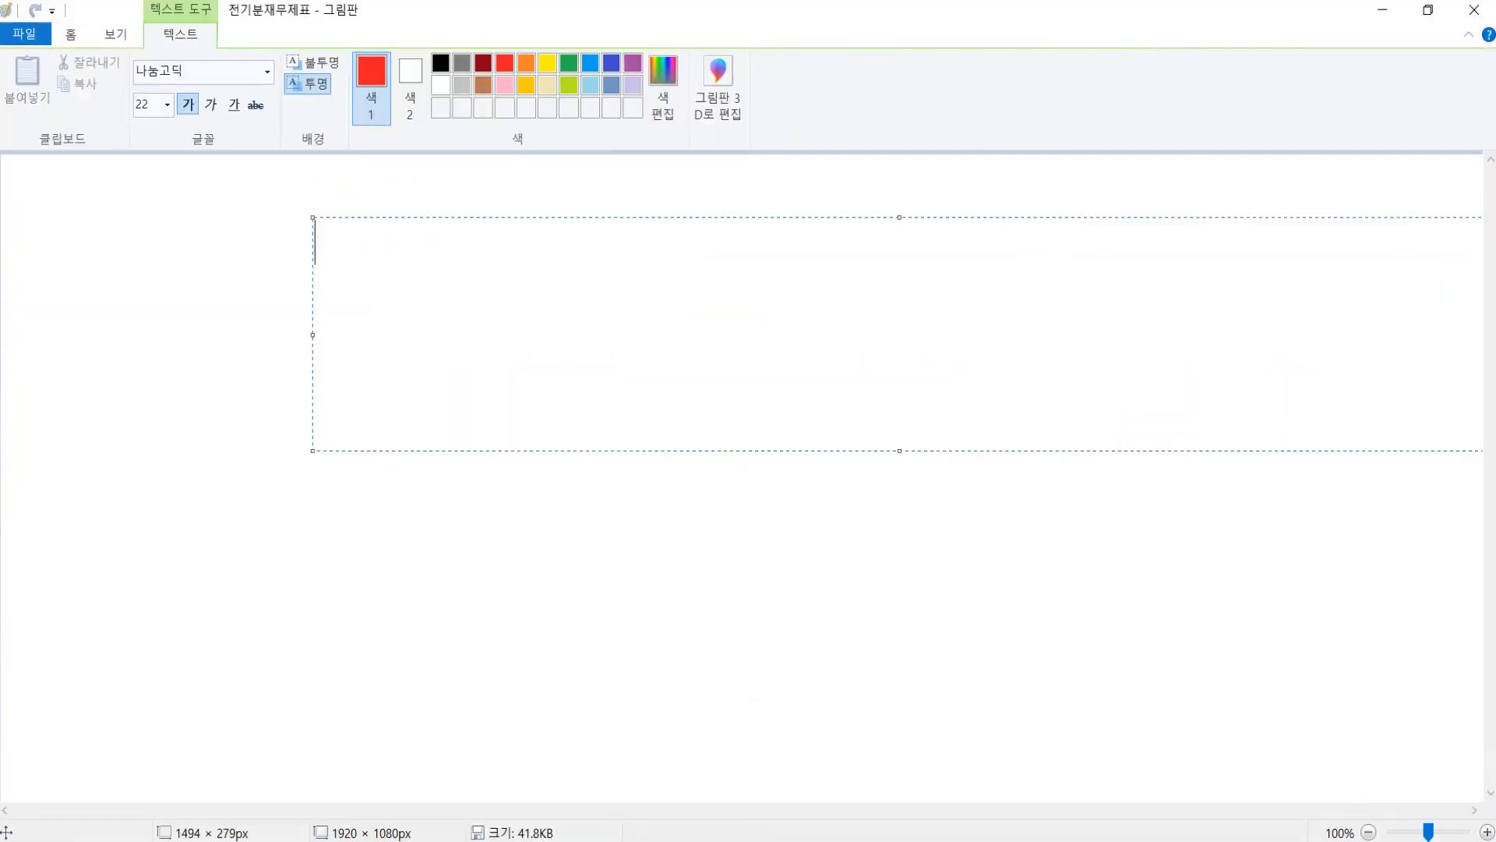
# - Write the note 퇴직연금운용자산 *** / 현금 **** on the Paint canvas
pyautogui.write('/ 현금')
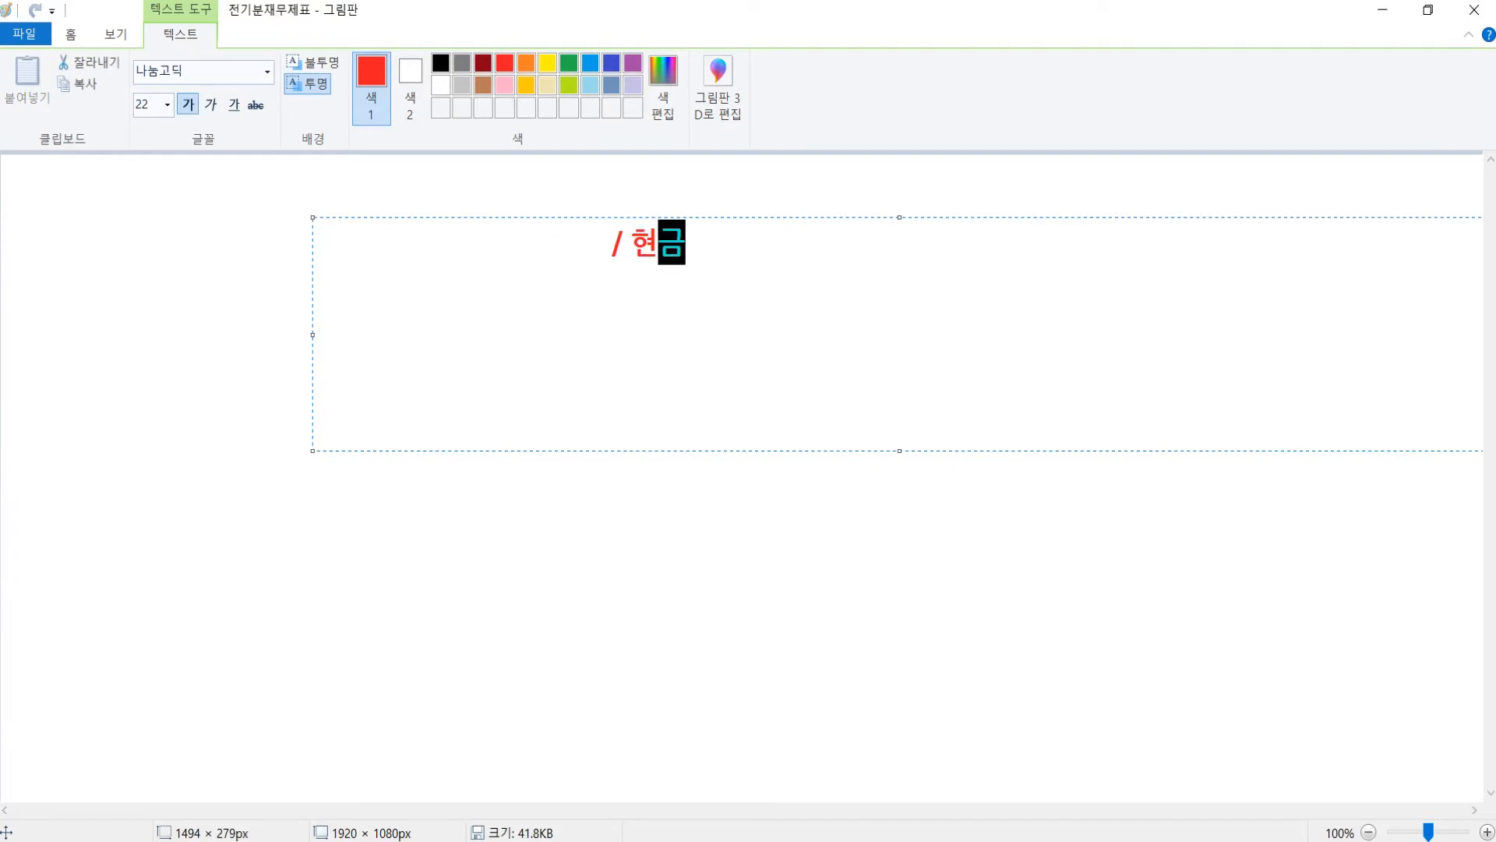
pyautogui.write('    *')
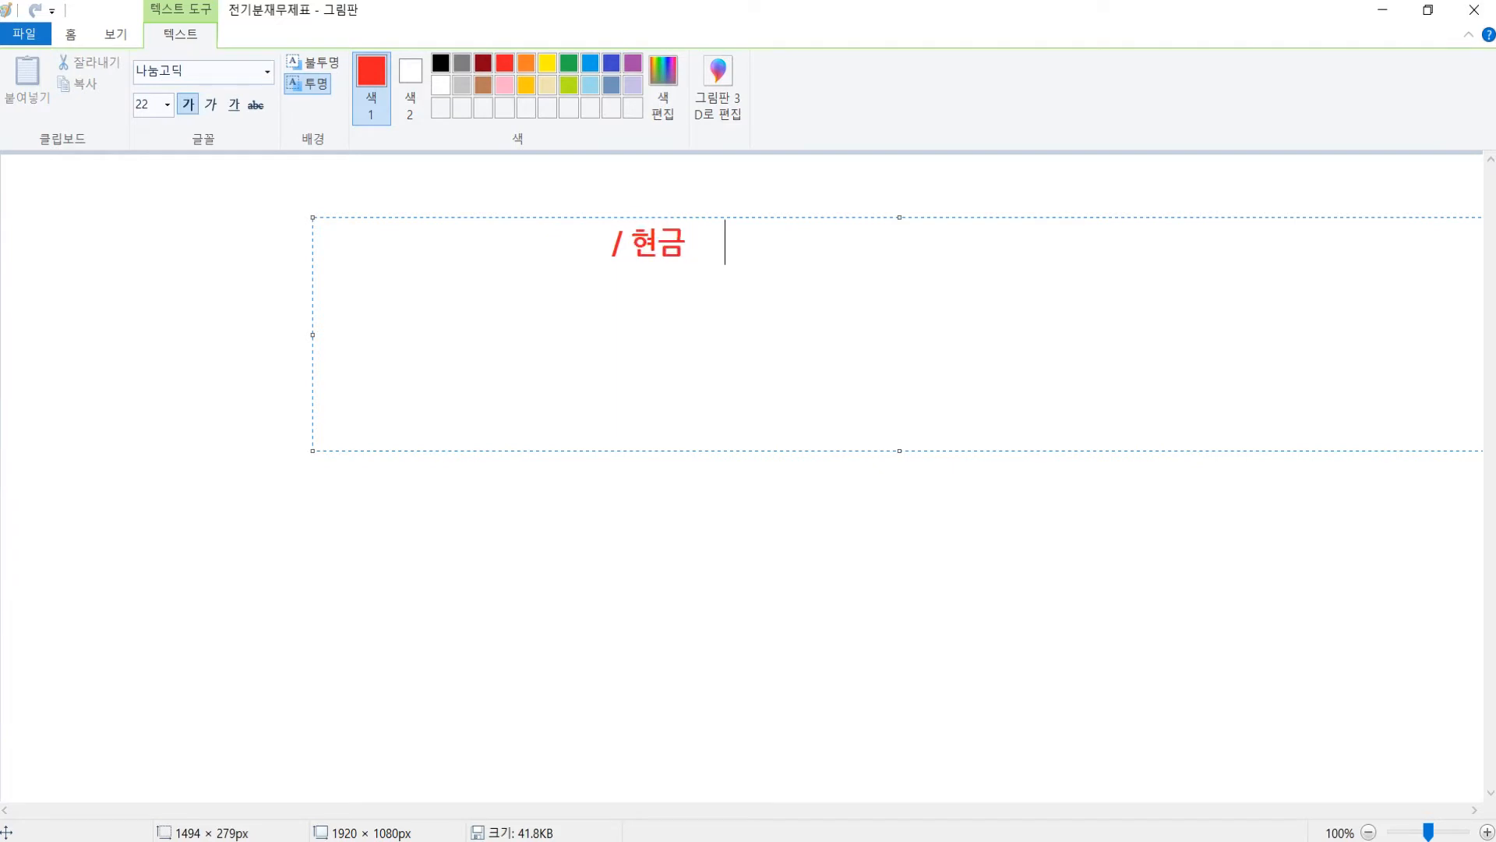
pyautogui.write('***')
pyautogui.press('BackSpace')
pyautogui.moveTo(567, 238); pyautogui.dragTo(178, 222)
pyautogui.write('퇴직연금')
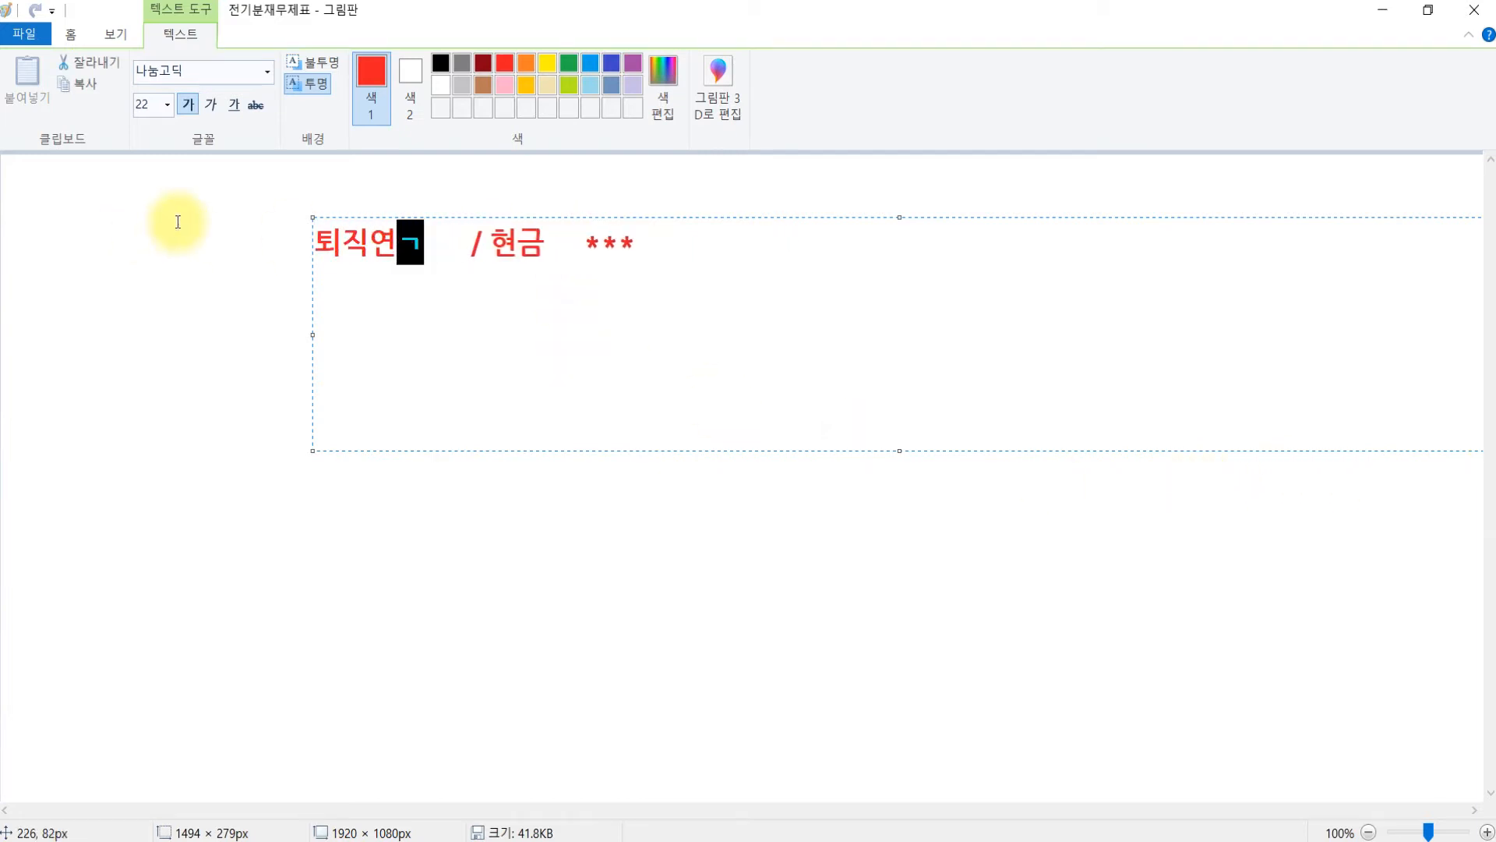
pyautogui.write('운용자산')
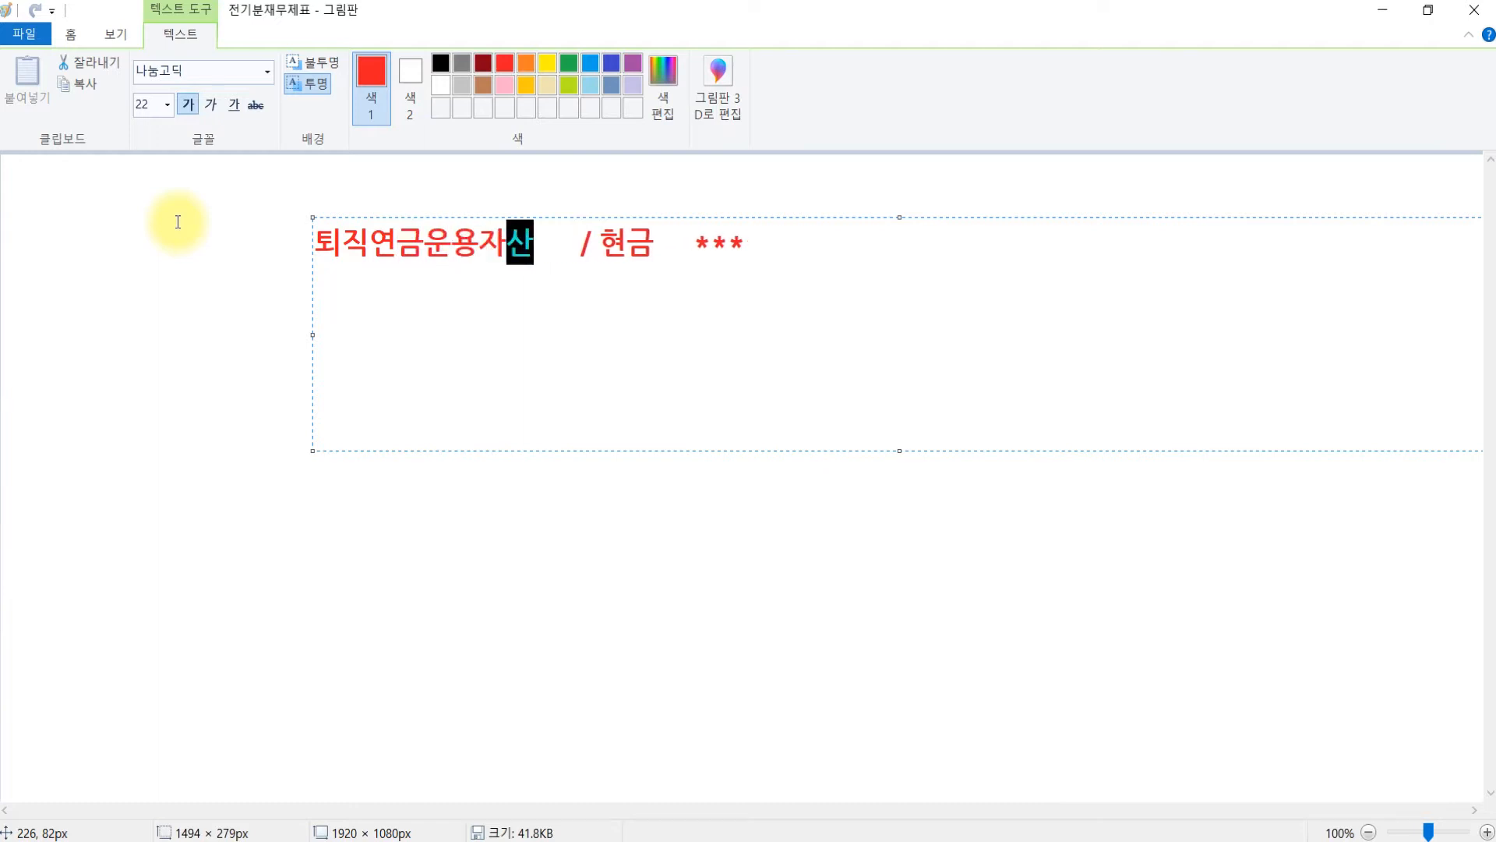
pyautogui.write(' ***')
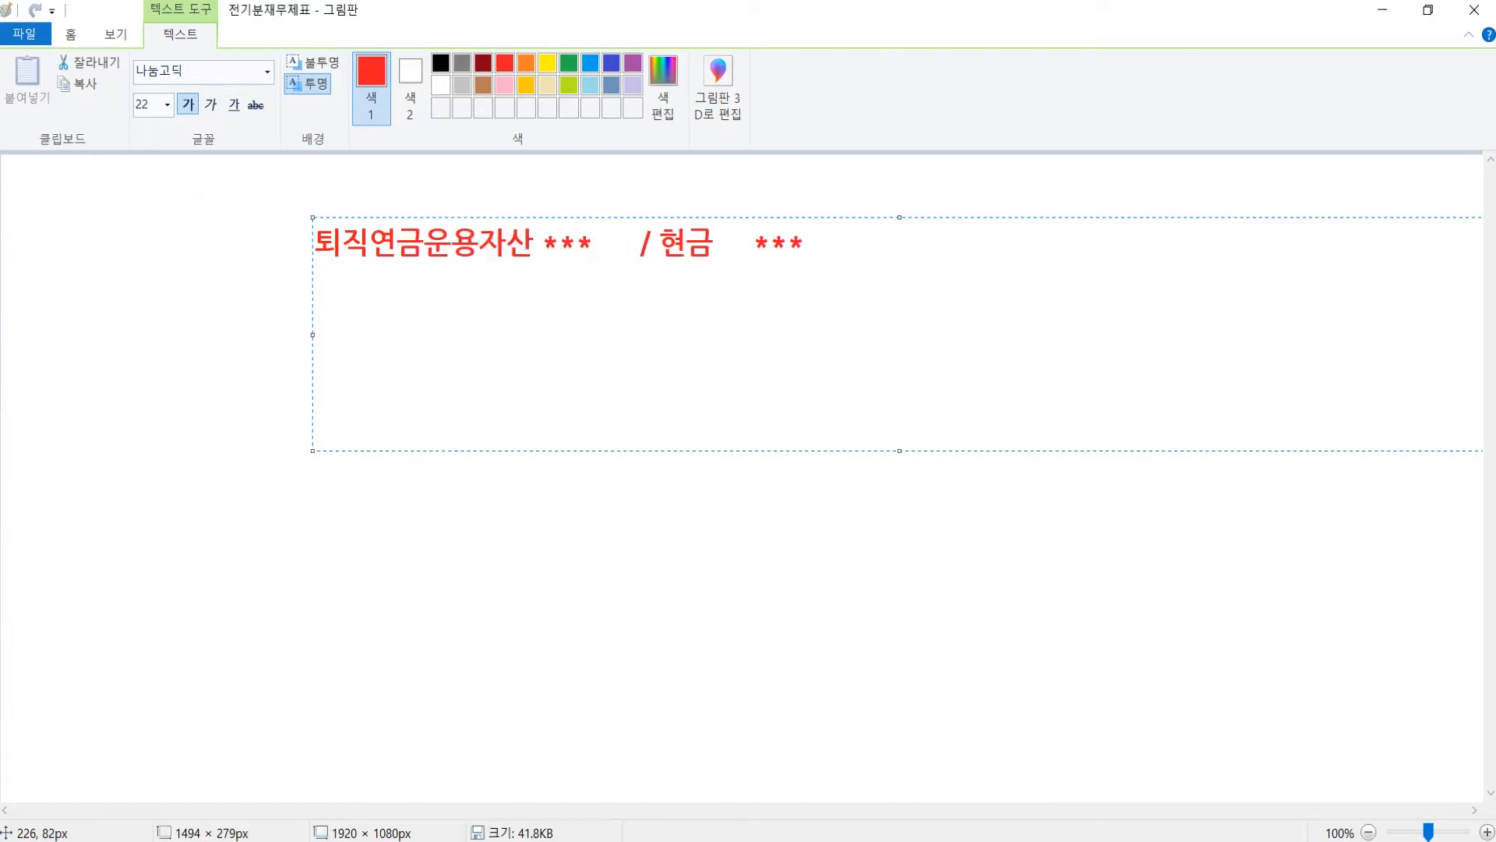
pyautogui.click(635, 618)
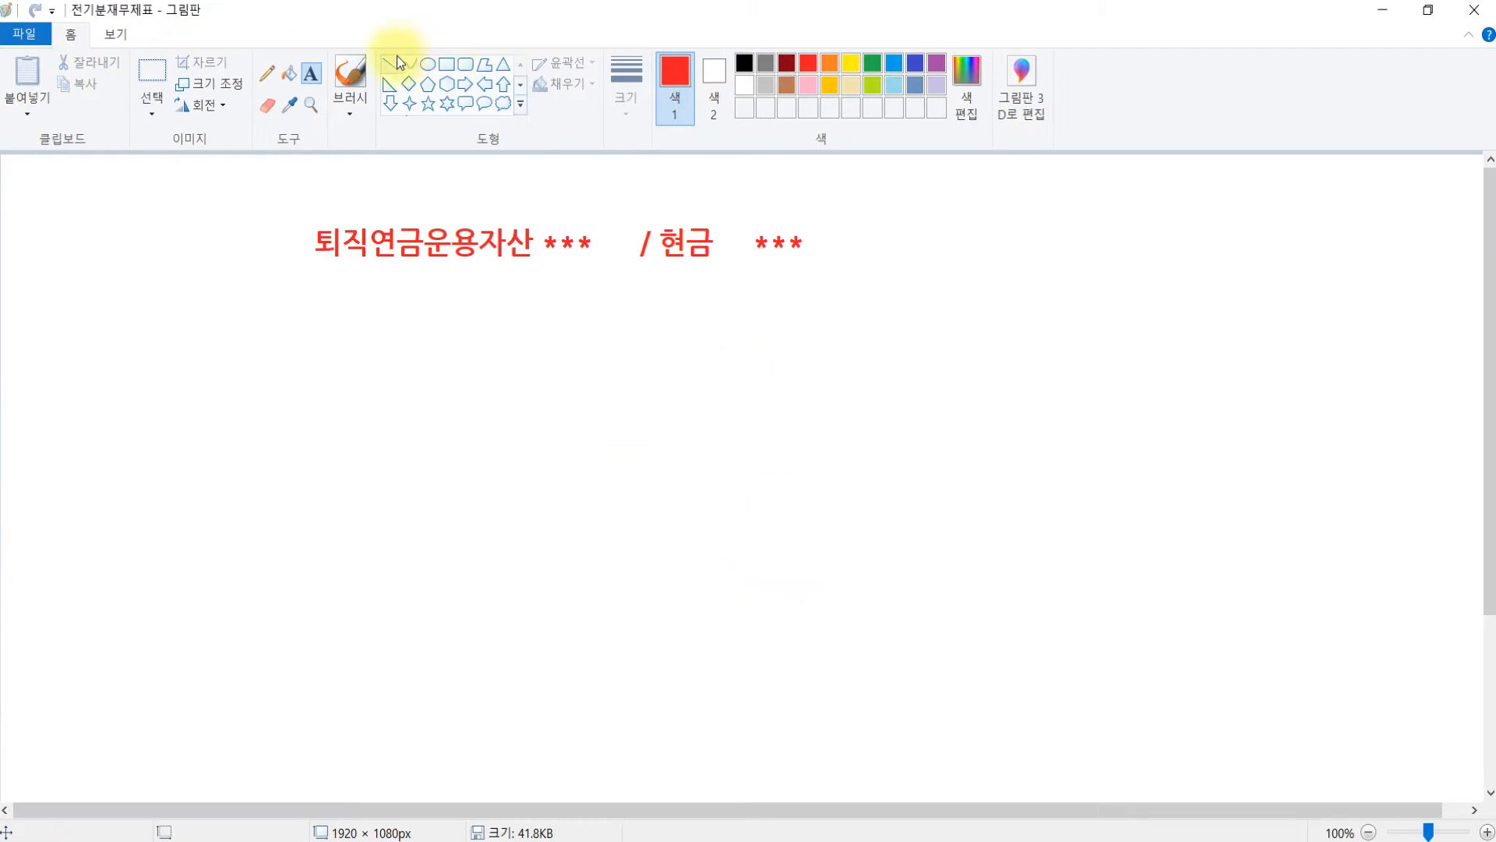
# - Add a second note line 퇴직급여 *** / 퇴직연금운용자산 *** below the first
pyautogui.click(316, 82)
pyautogui.moveTo(312, 340); pyautogui.dragTo(1363, 503)
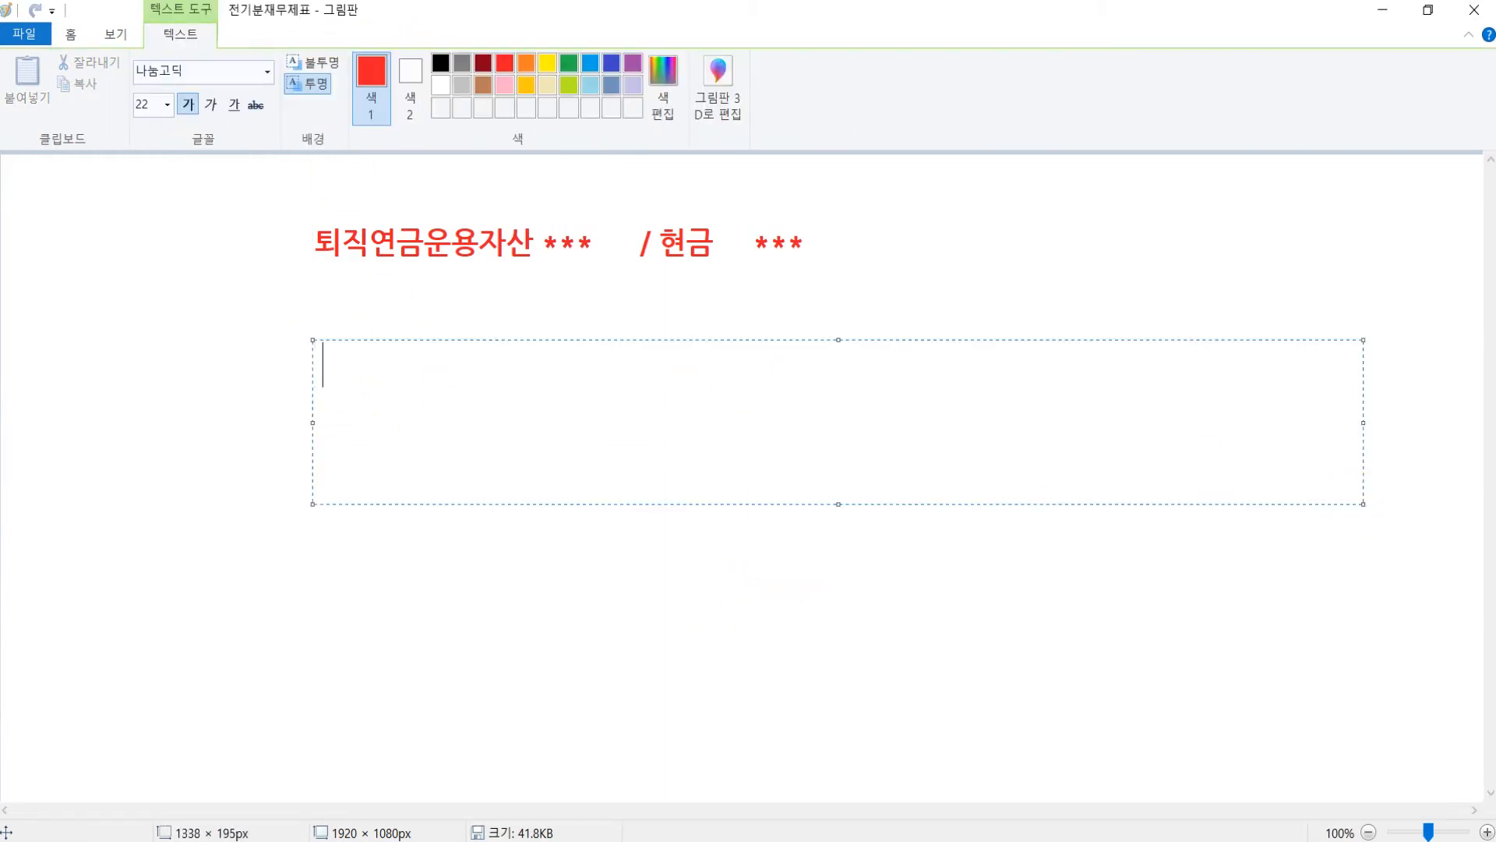
pyautogui.write('/')
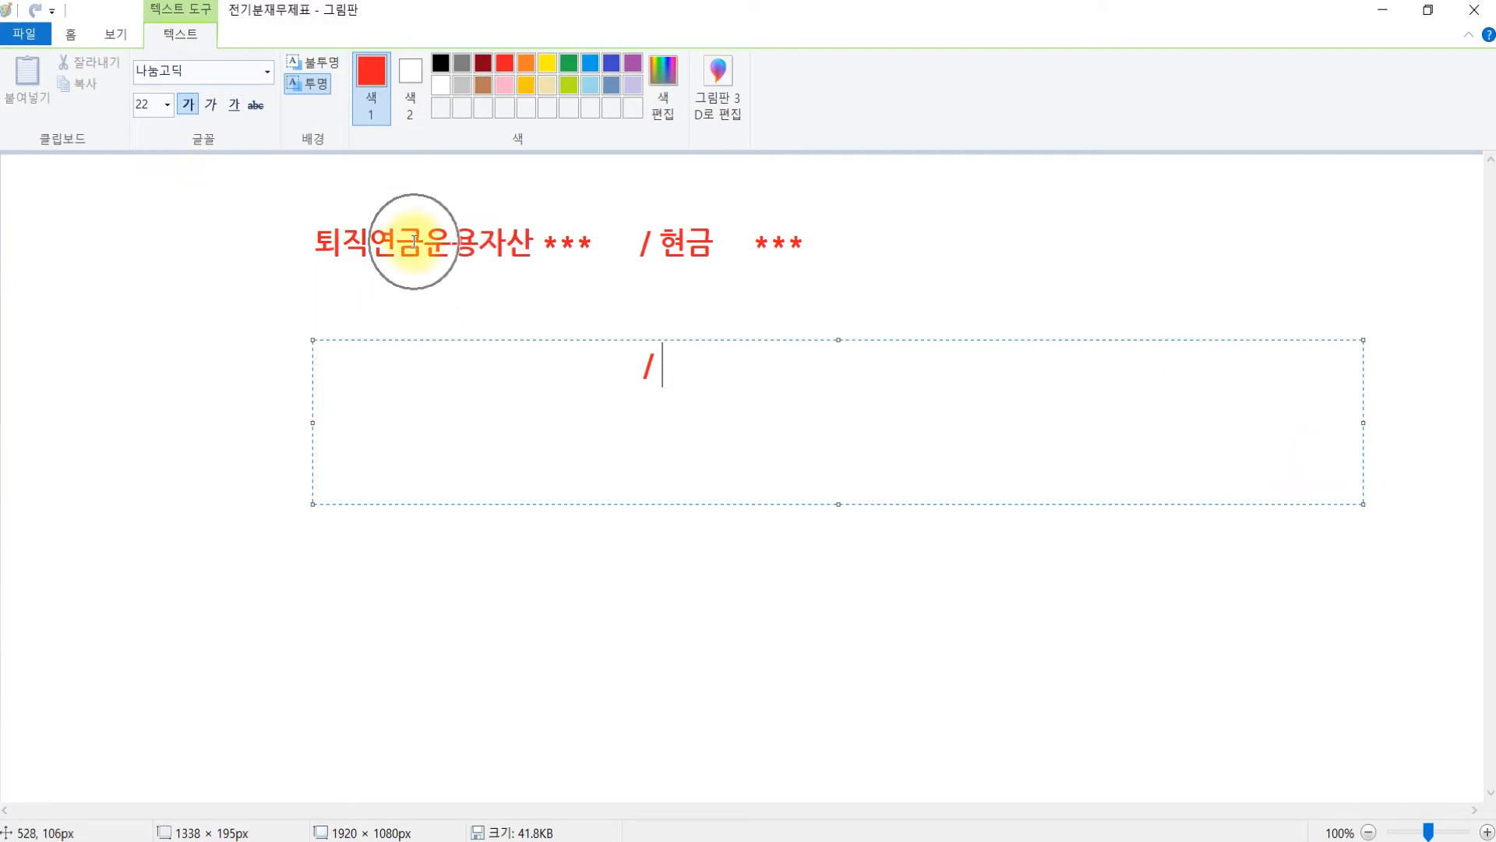
pyautogui.write('토직연금운요')
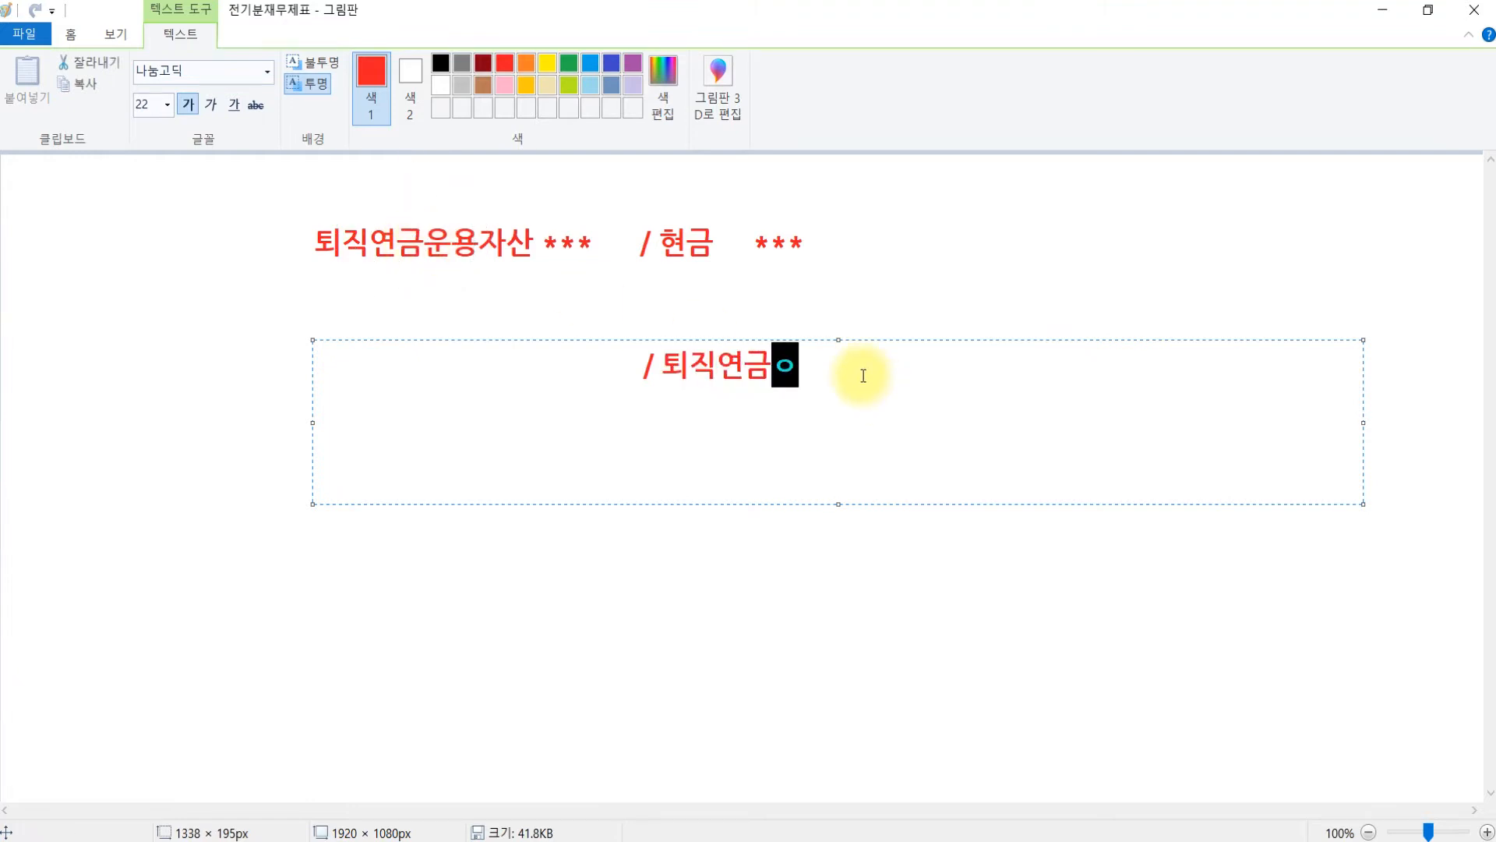
pyautogui.write('용자산 *')
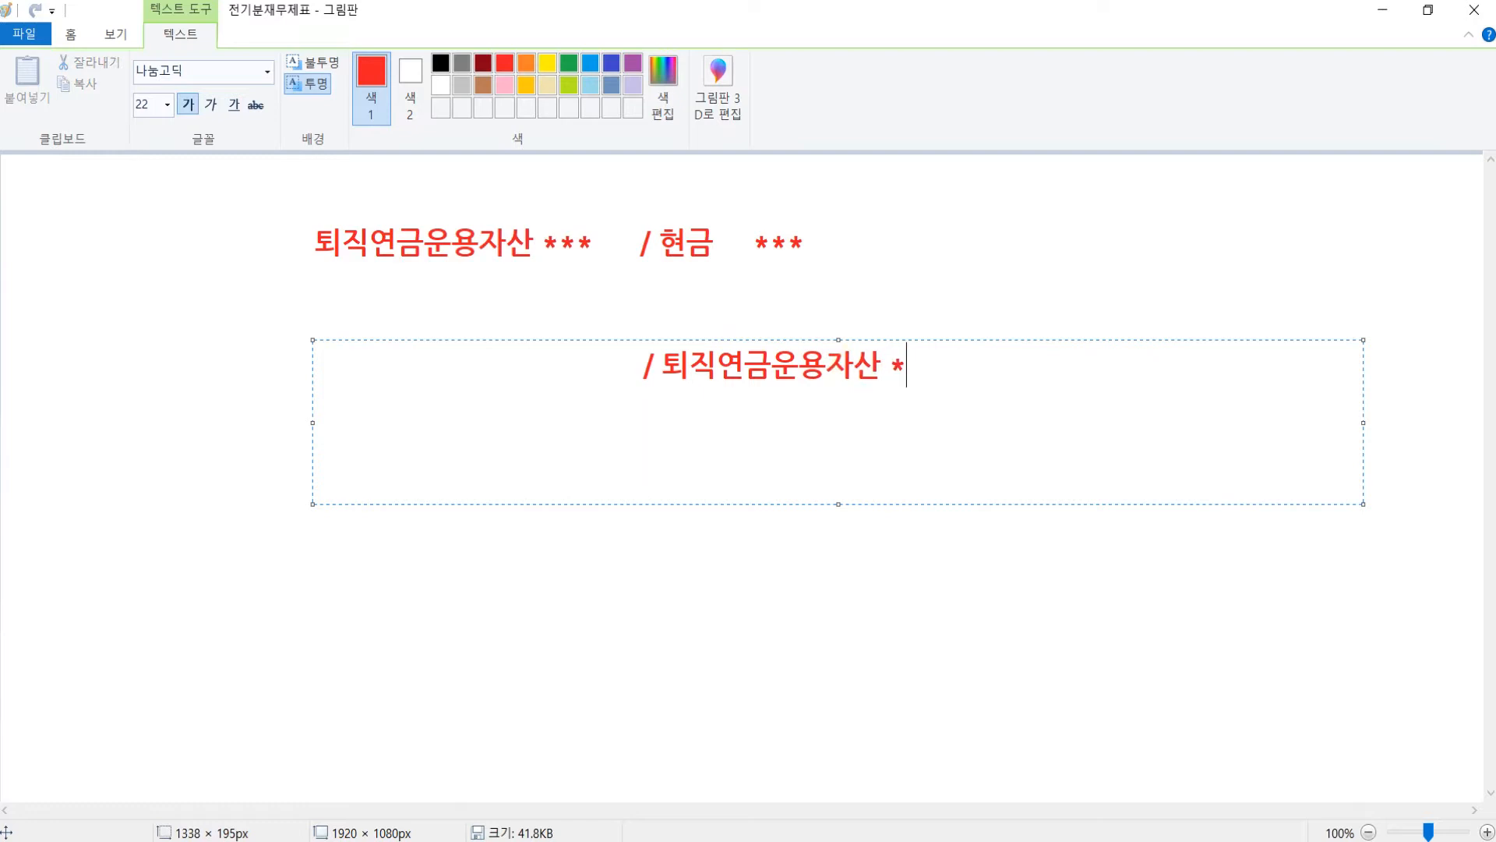
pyautogui.write('/**')
pyautogui.press('BackSpace')
pyautogui.press('BackSpace')
pyautogui.press('BackSpace')
pyautogui.write('**')
pyautogui.moveTo(588, 363); pyautogui.dragTo(27, 384)
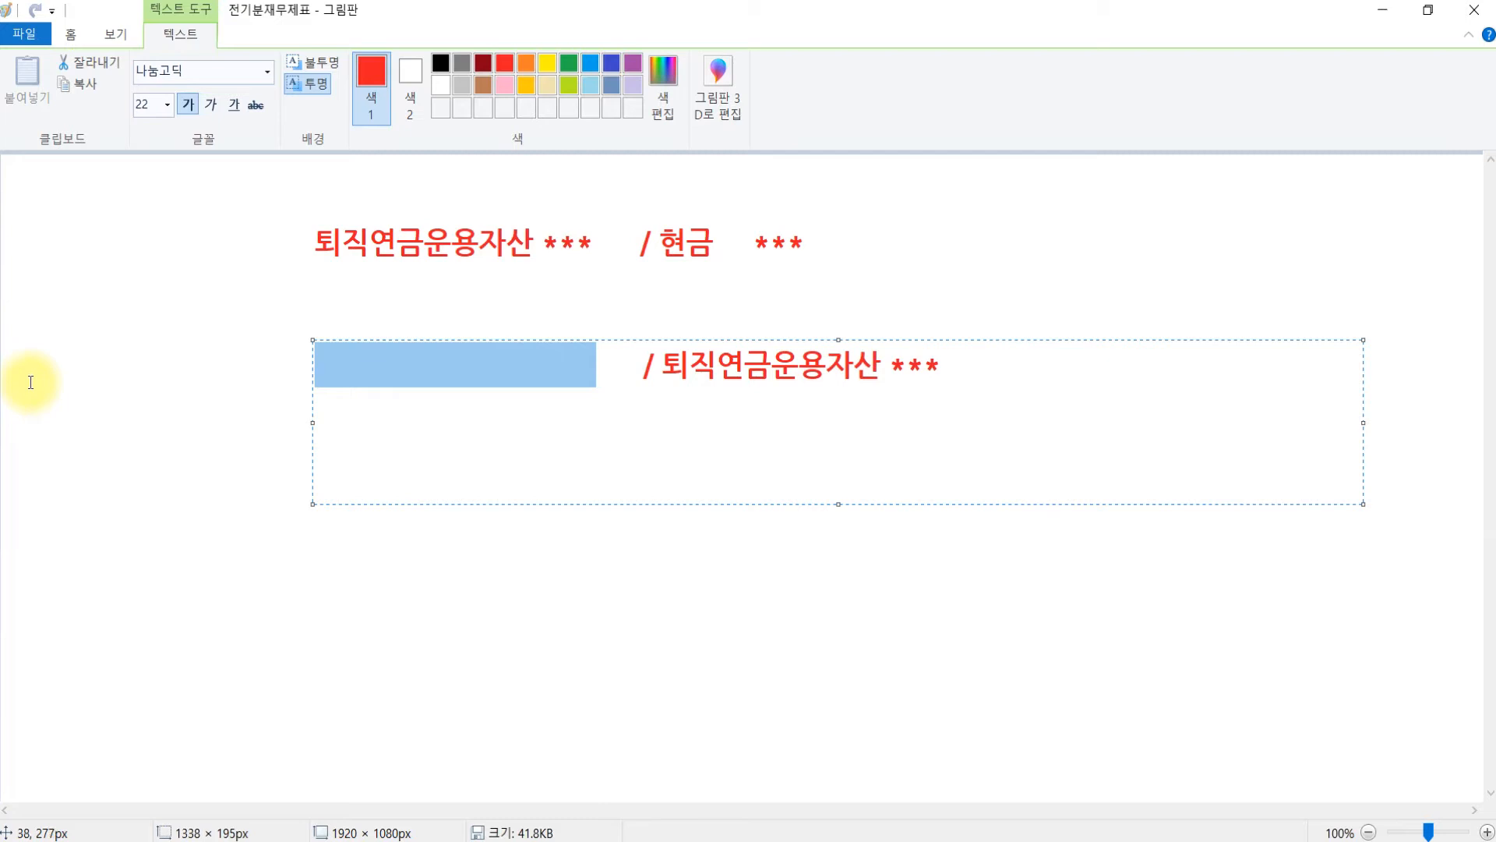
pyautogui.write('퇴직급여')
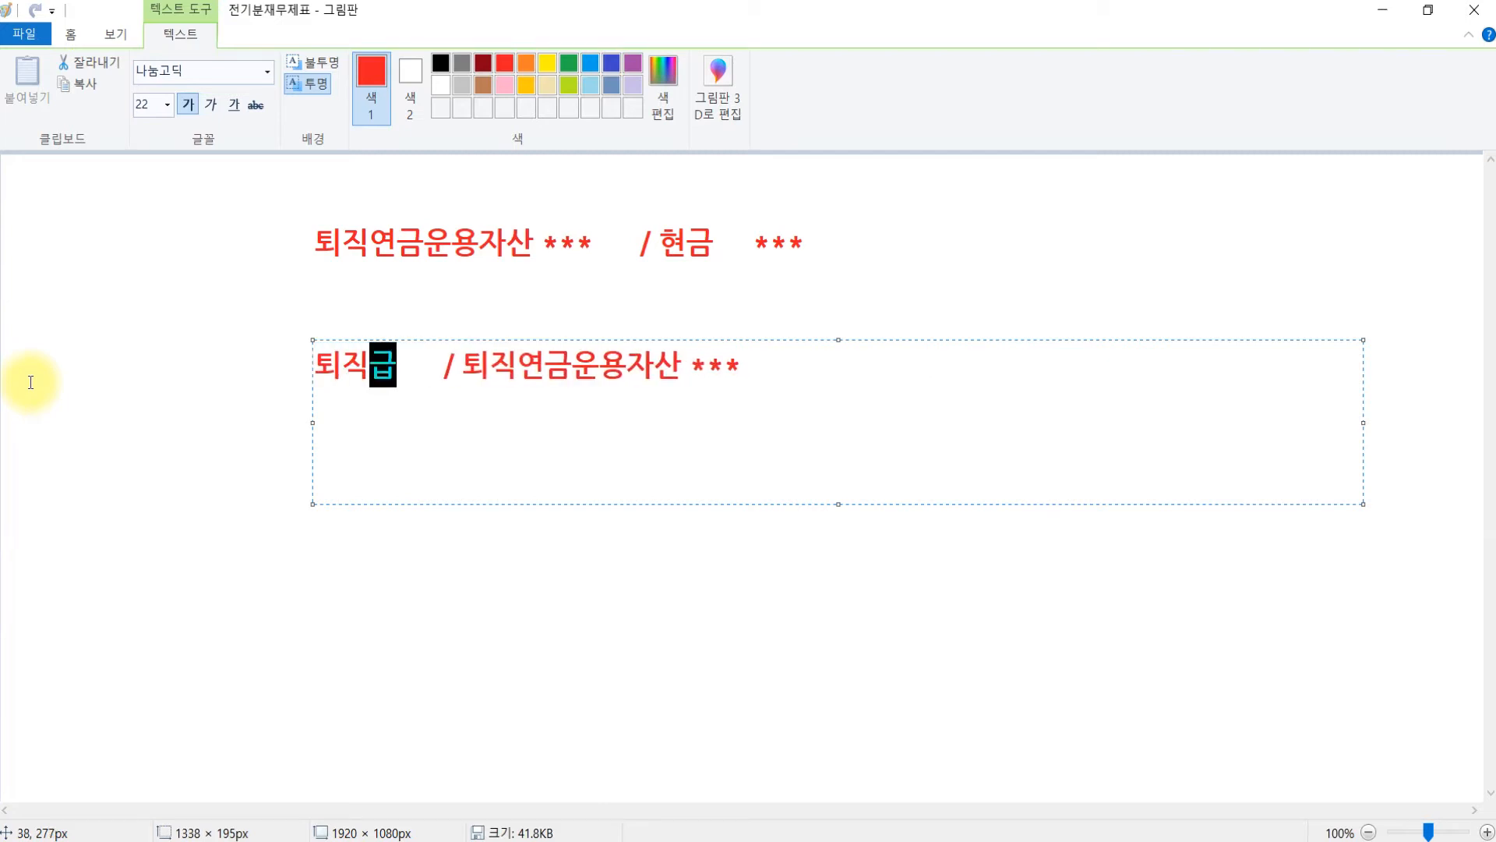
pyautogui.write(' ***')
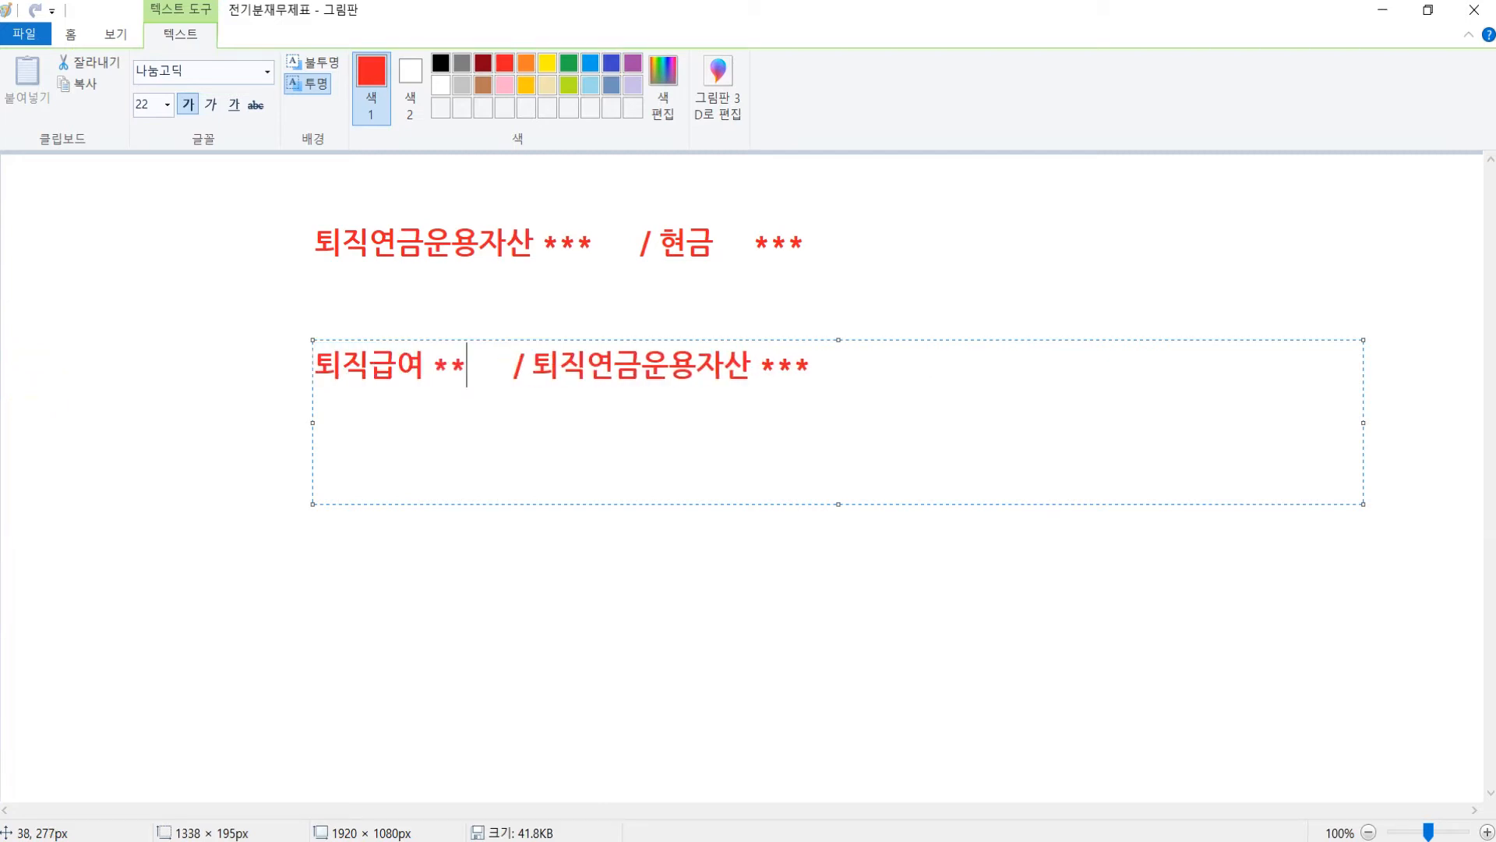
pyautogui.click(926, 240)
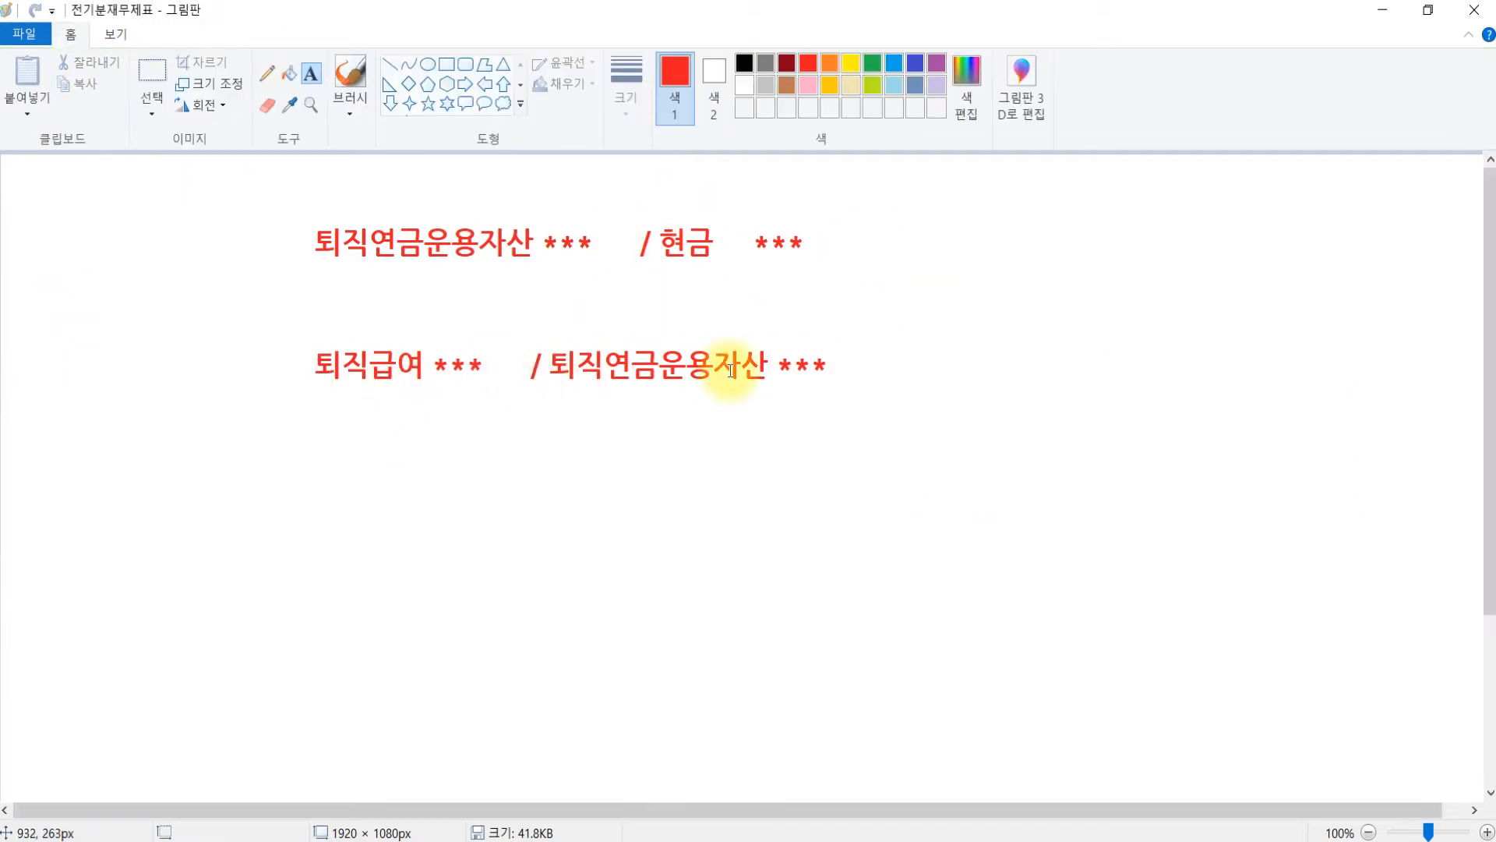
pyautogui.click(808, 839)
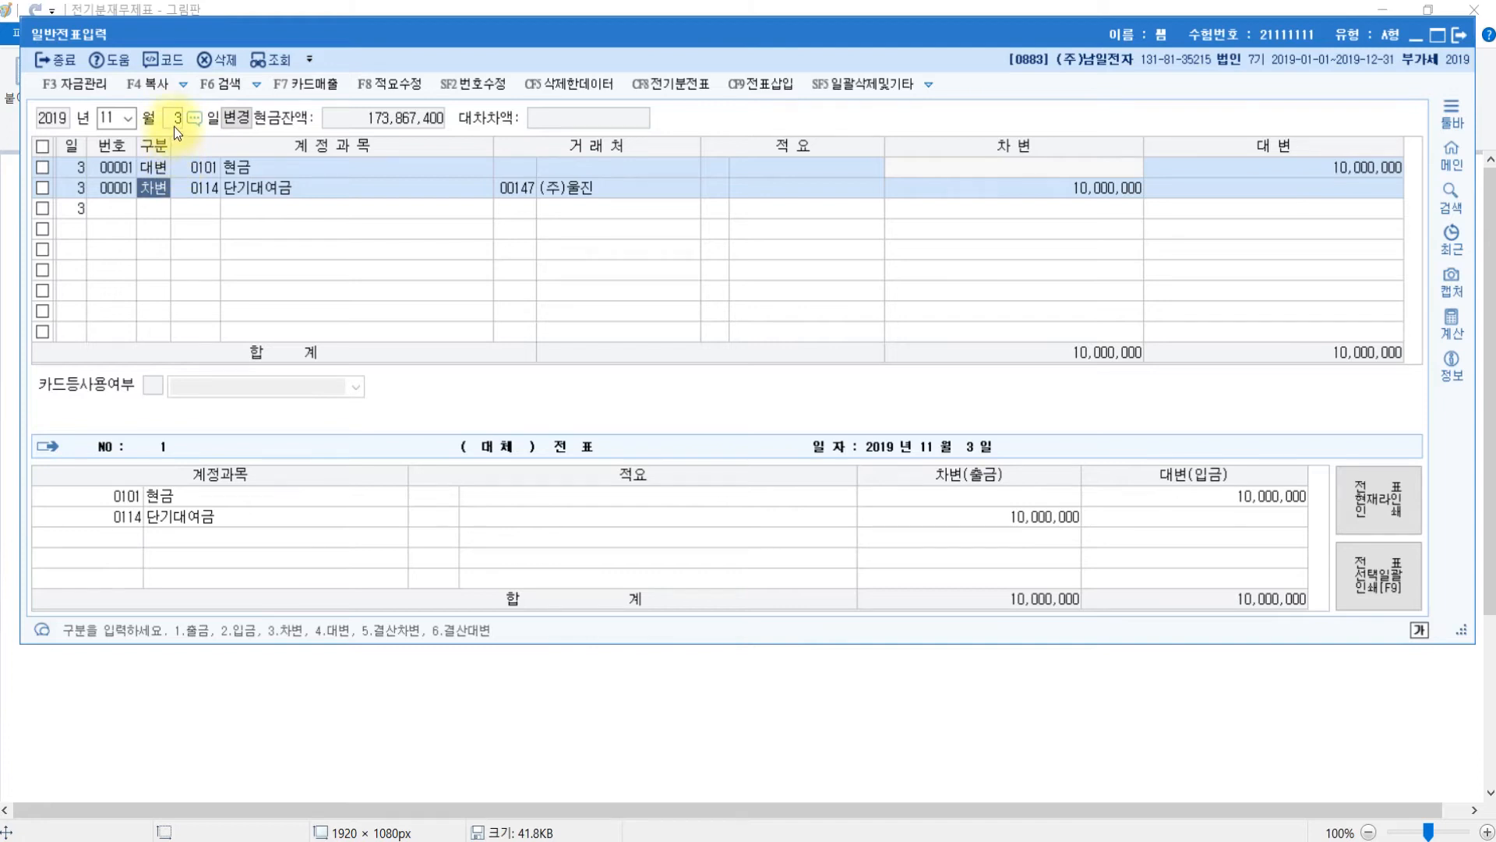
# - Change the general voucher's day to 10 for November 10
pyautogui.click(174, 125)
pyautogui.write('10')
pyautogui.press('Return')
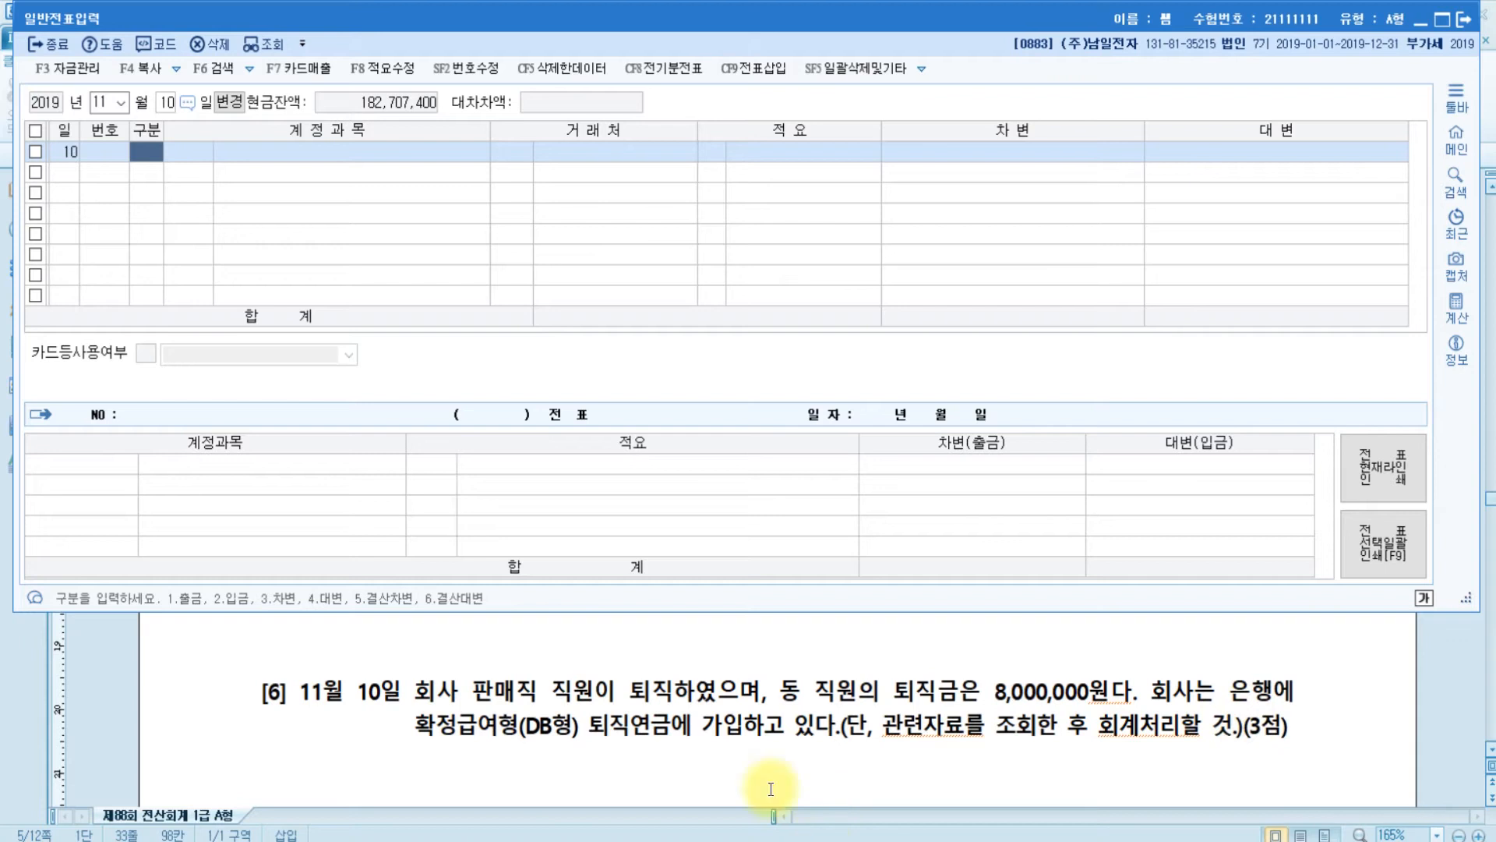
pyautogui.click(569, 840)
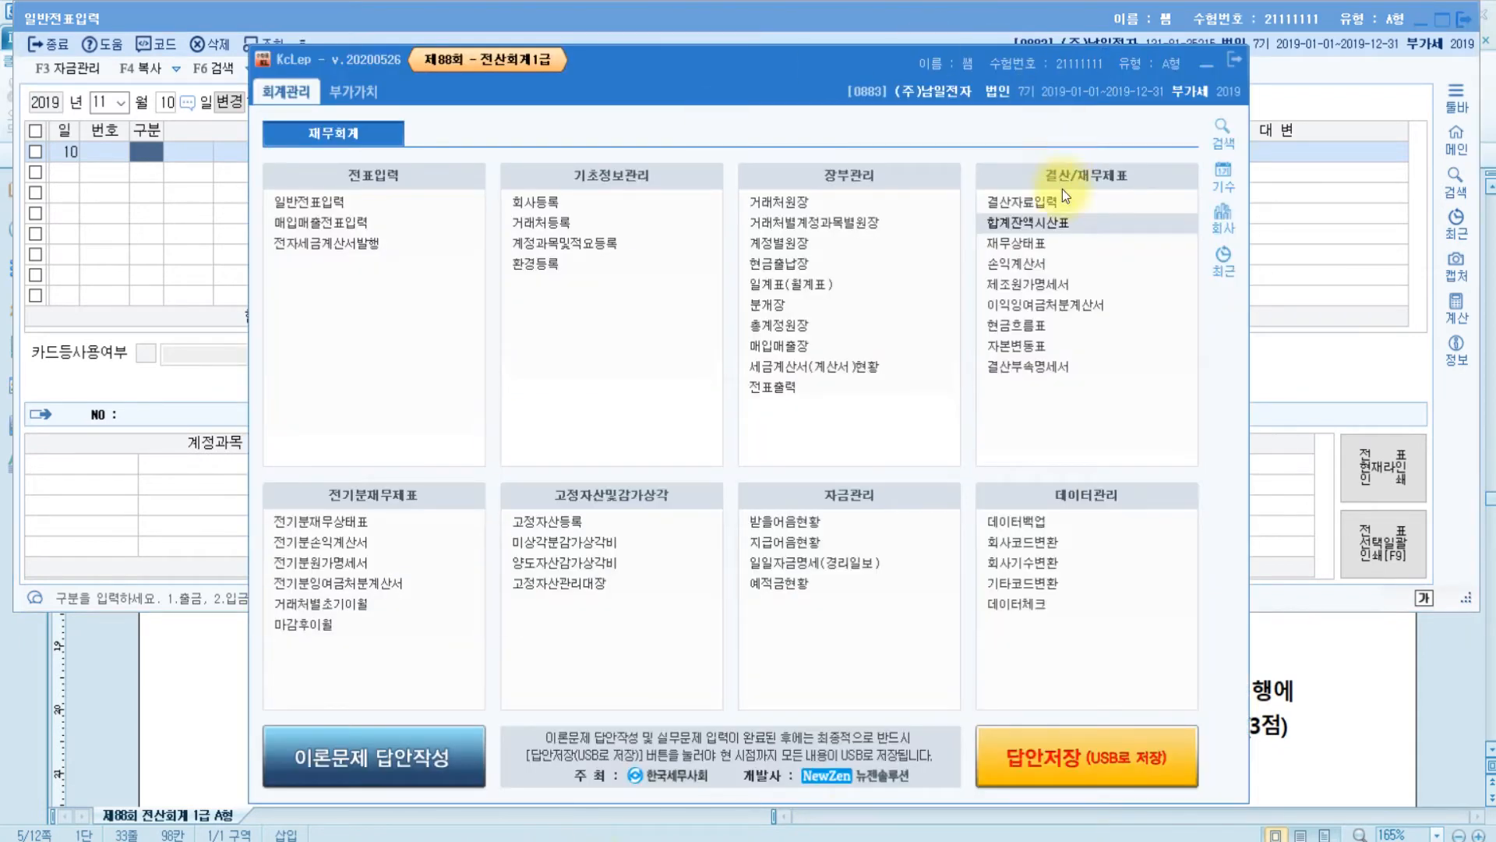
pyautogui.click(1038, 222)
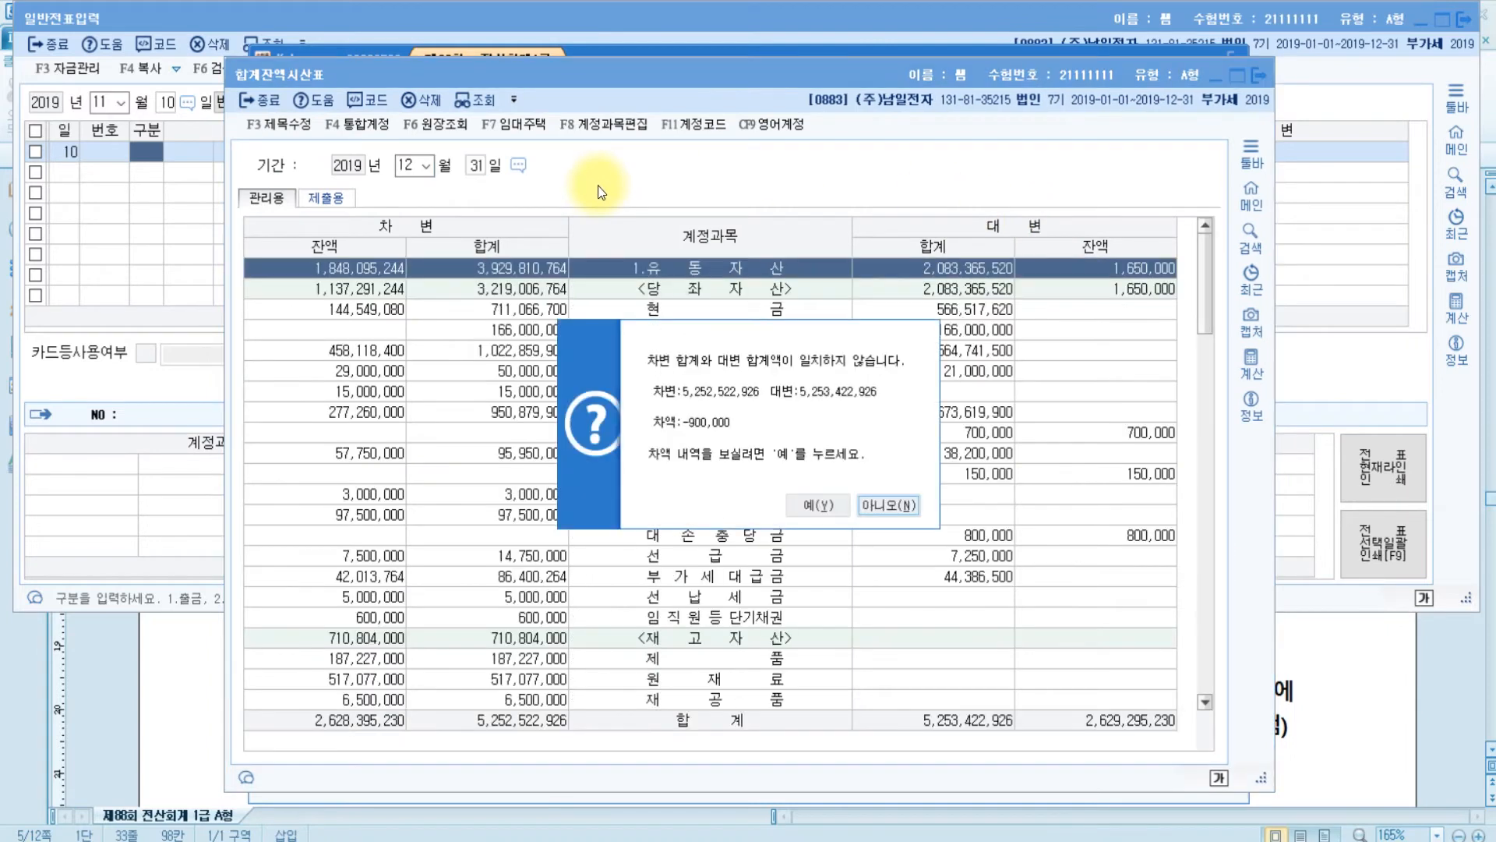
pyautogui.click(877, 501)
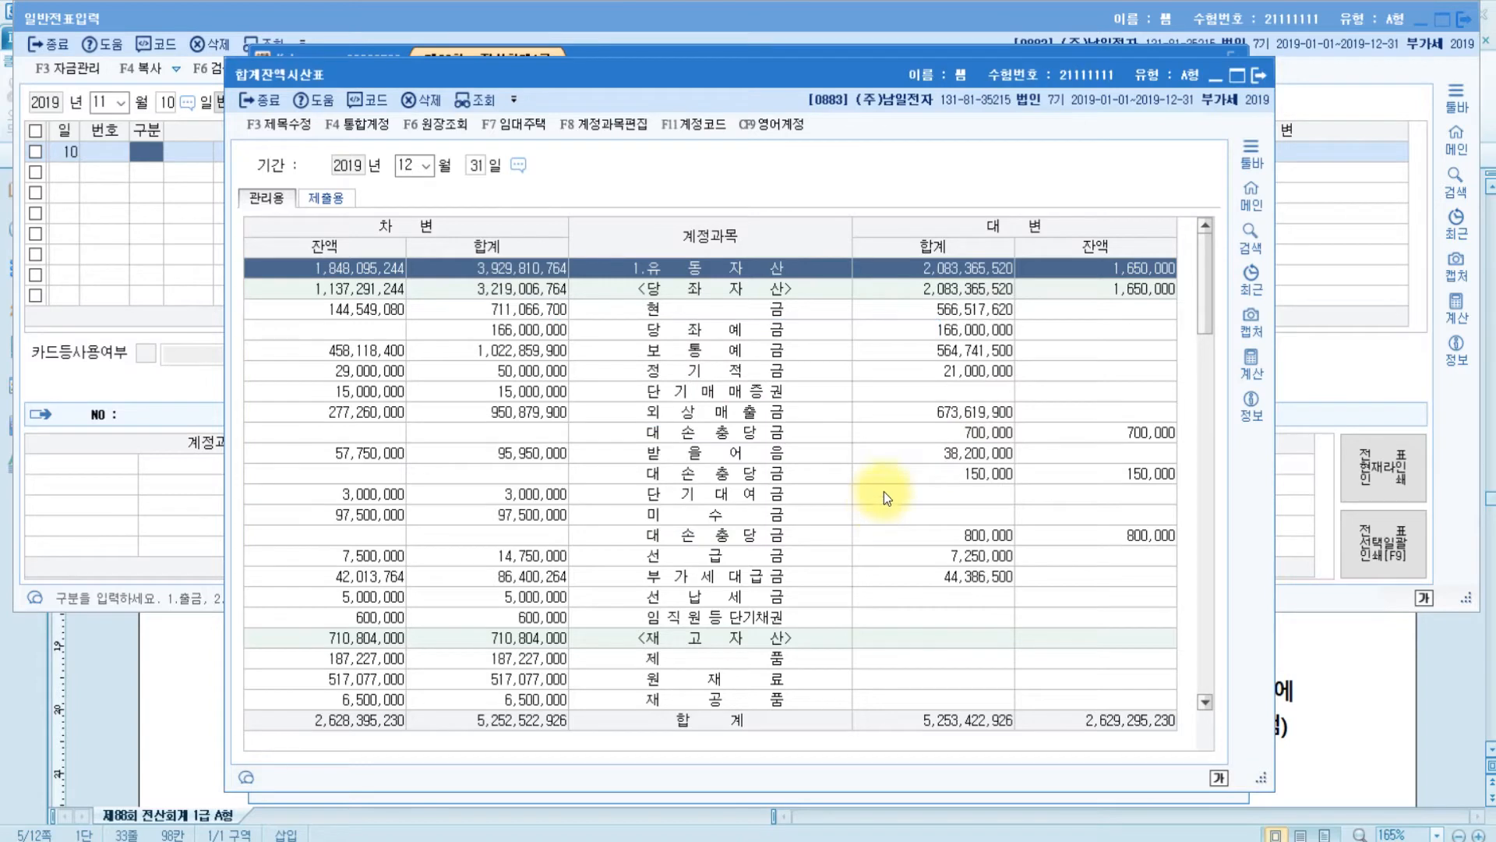
pyautogui.scroll(-6, 827, 521)
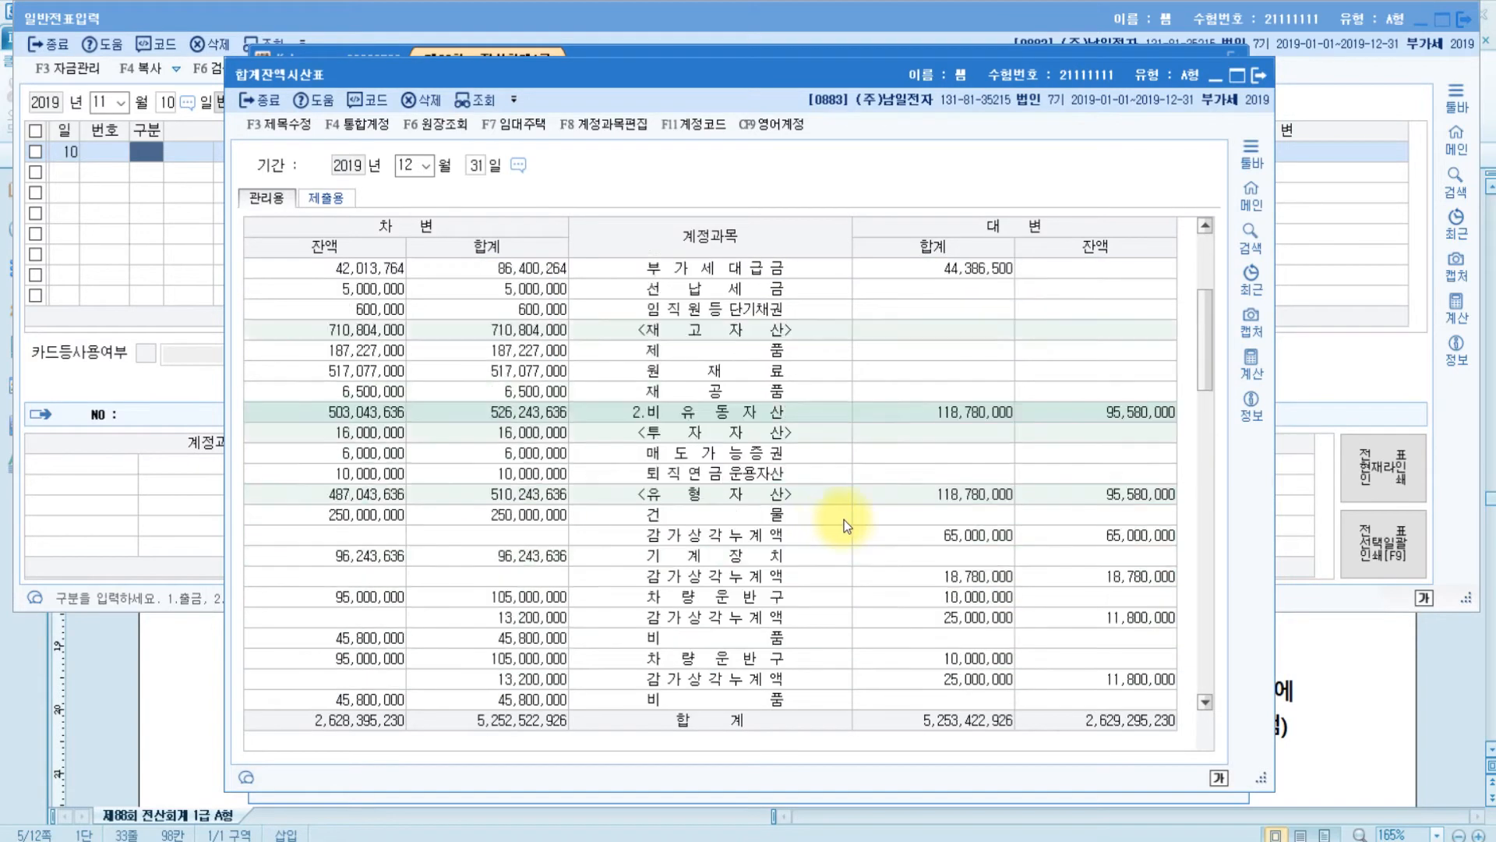
pyautogui.scroll(-8, 848, 519)
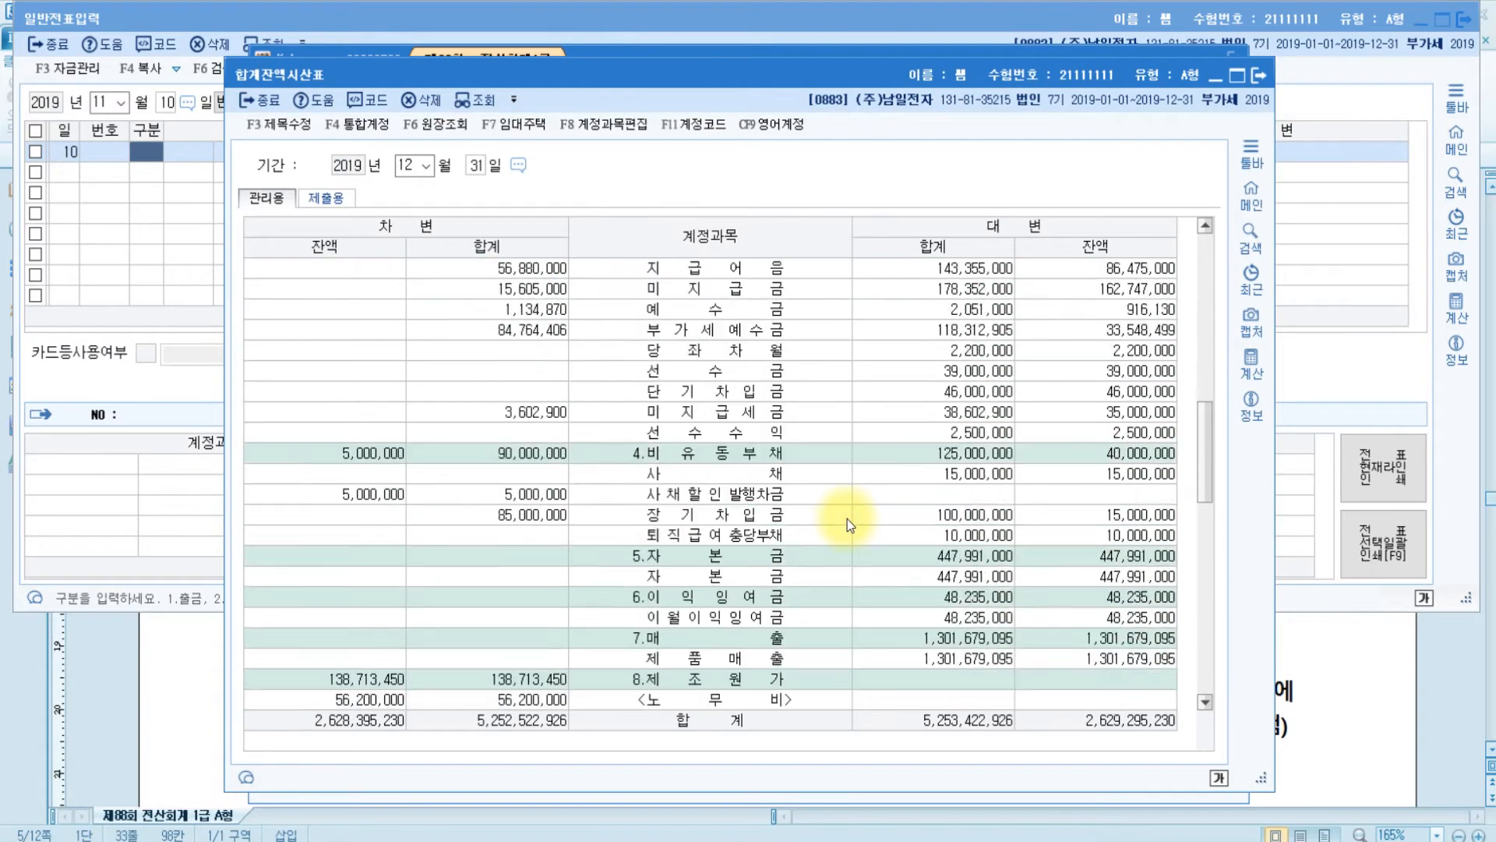
pyautogui.click(734, 419)
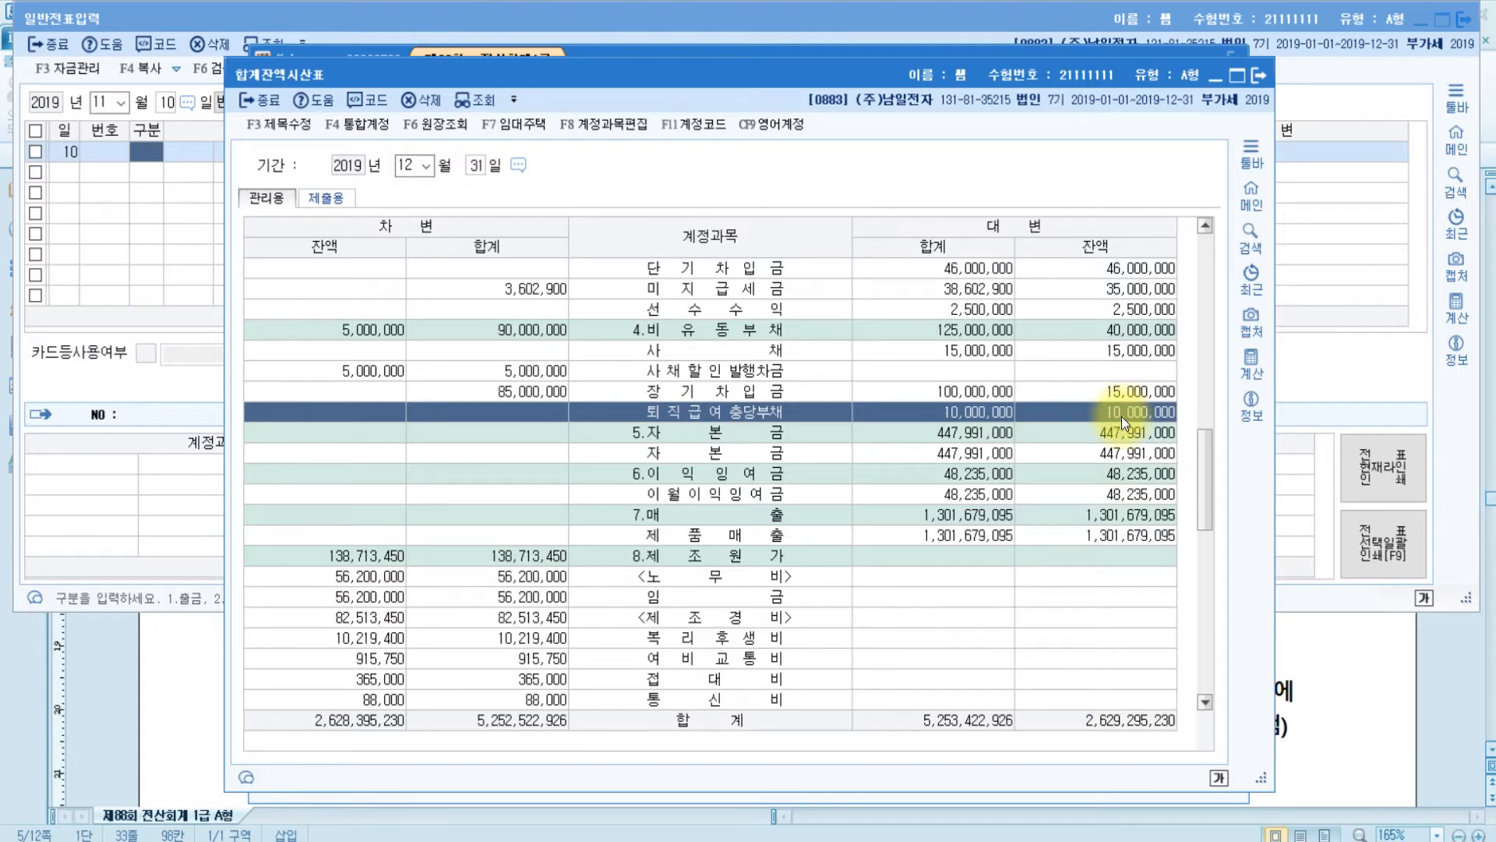
pyautogui.click(1141, 418)
pyautogui.click(1290, 729)
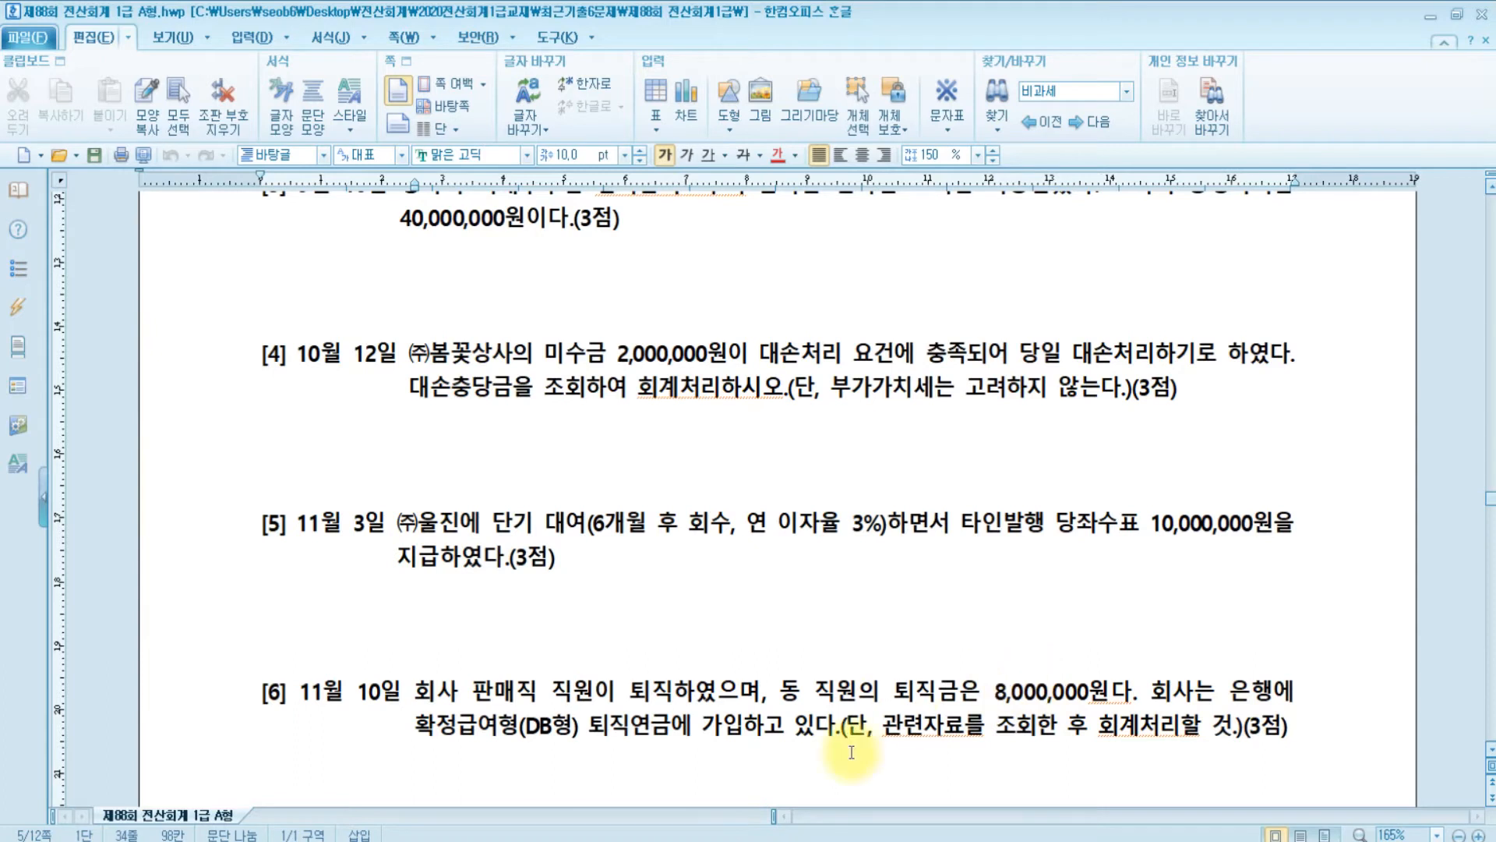
pyautogui.hotkey('alt', 'Tab')
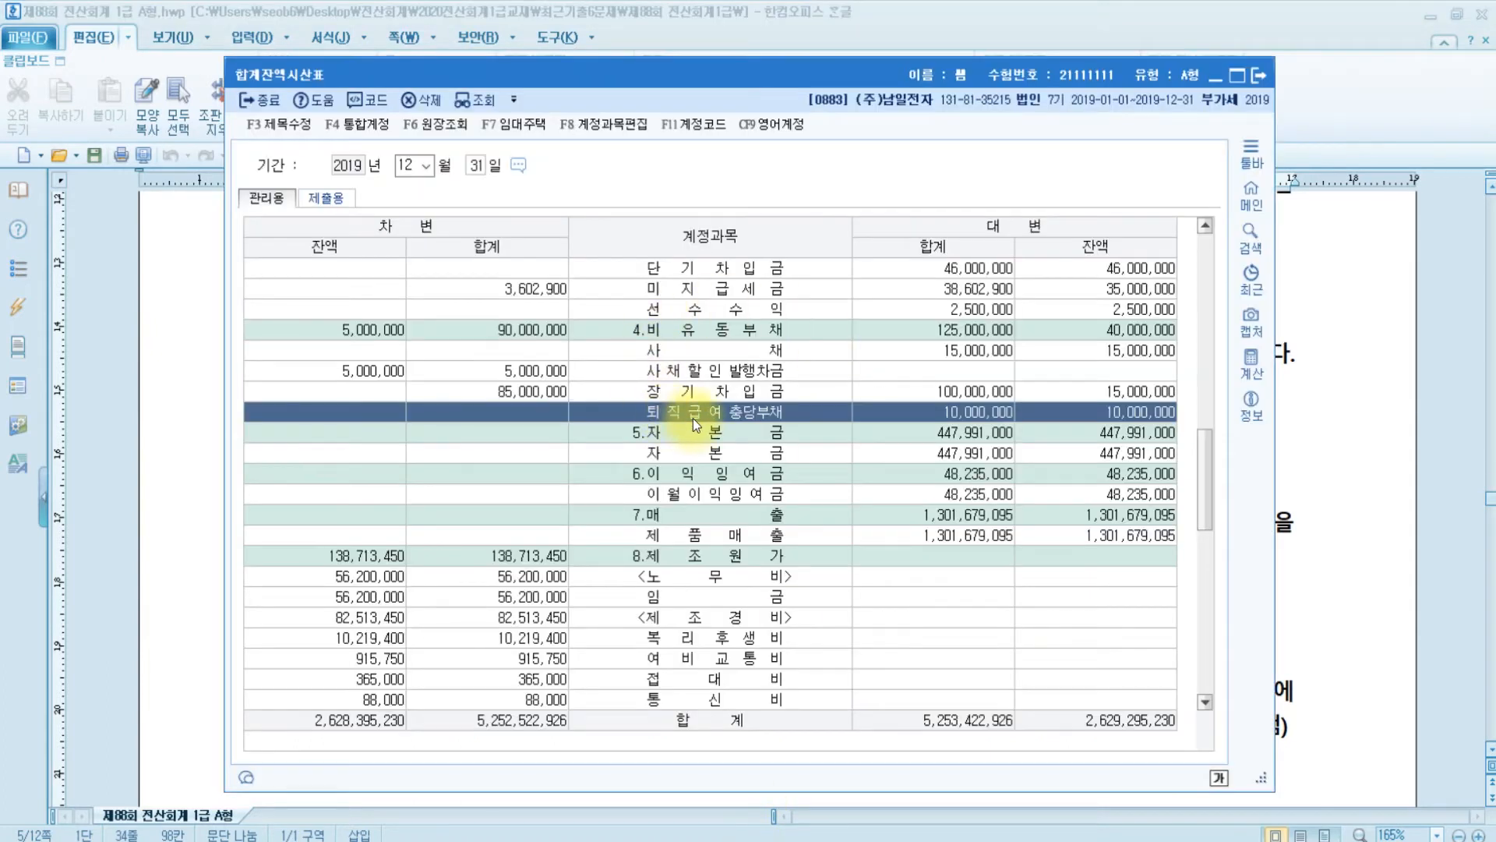
pyautogui.click(1254, 78)
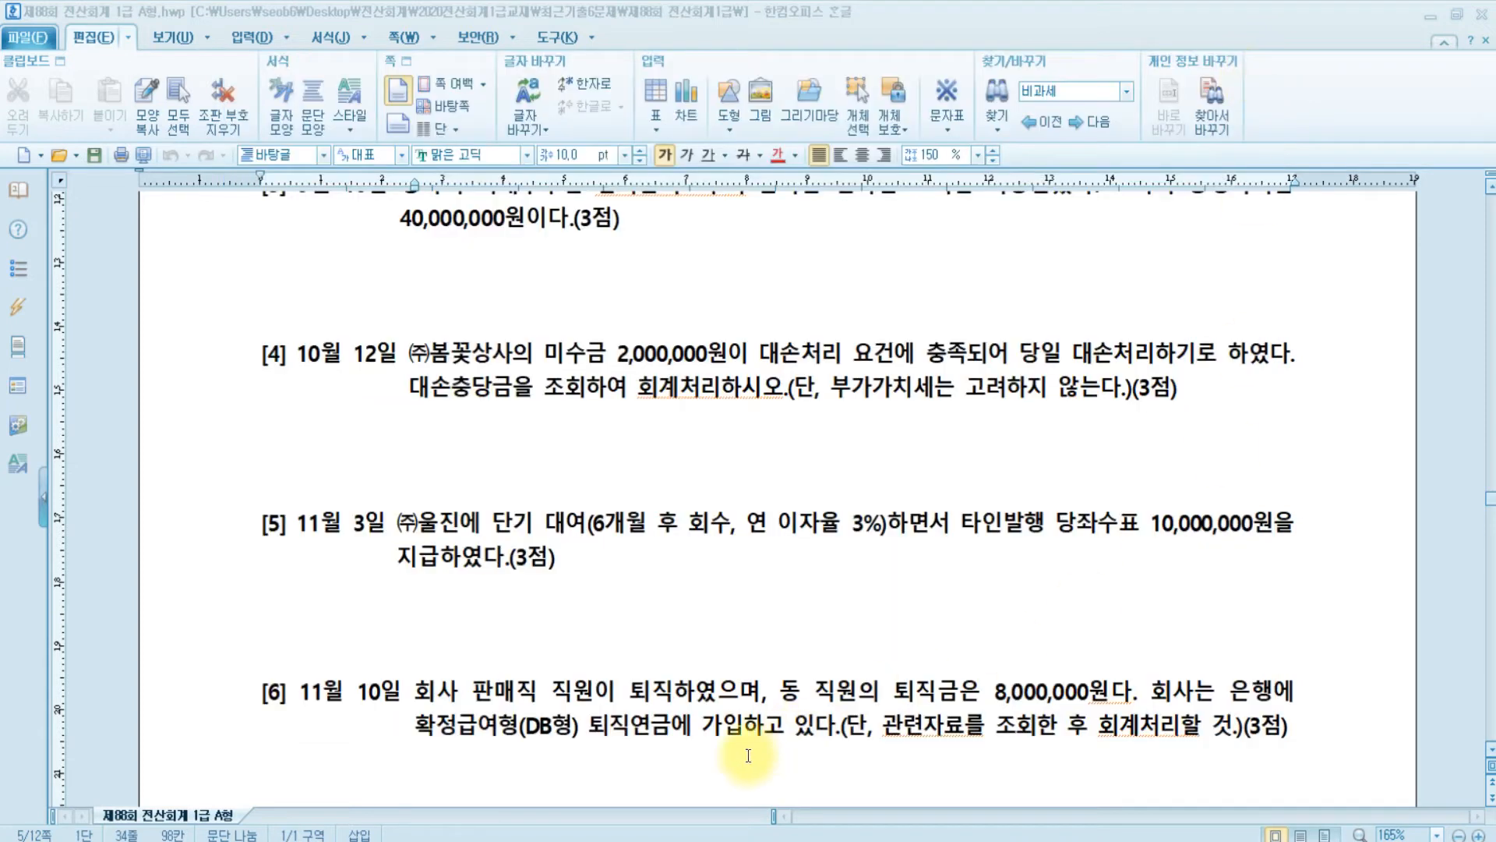
pyautogui.click(675, 841)
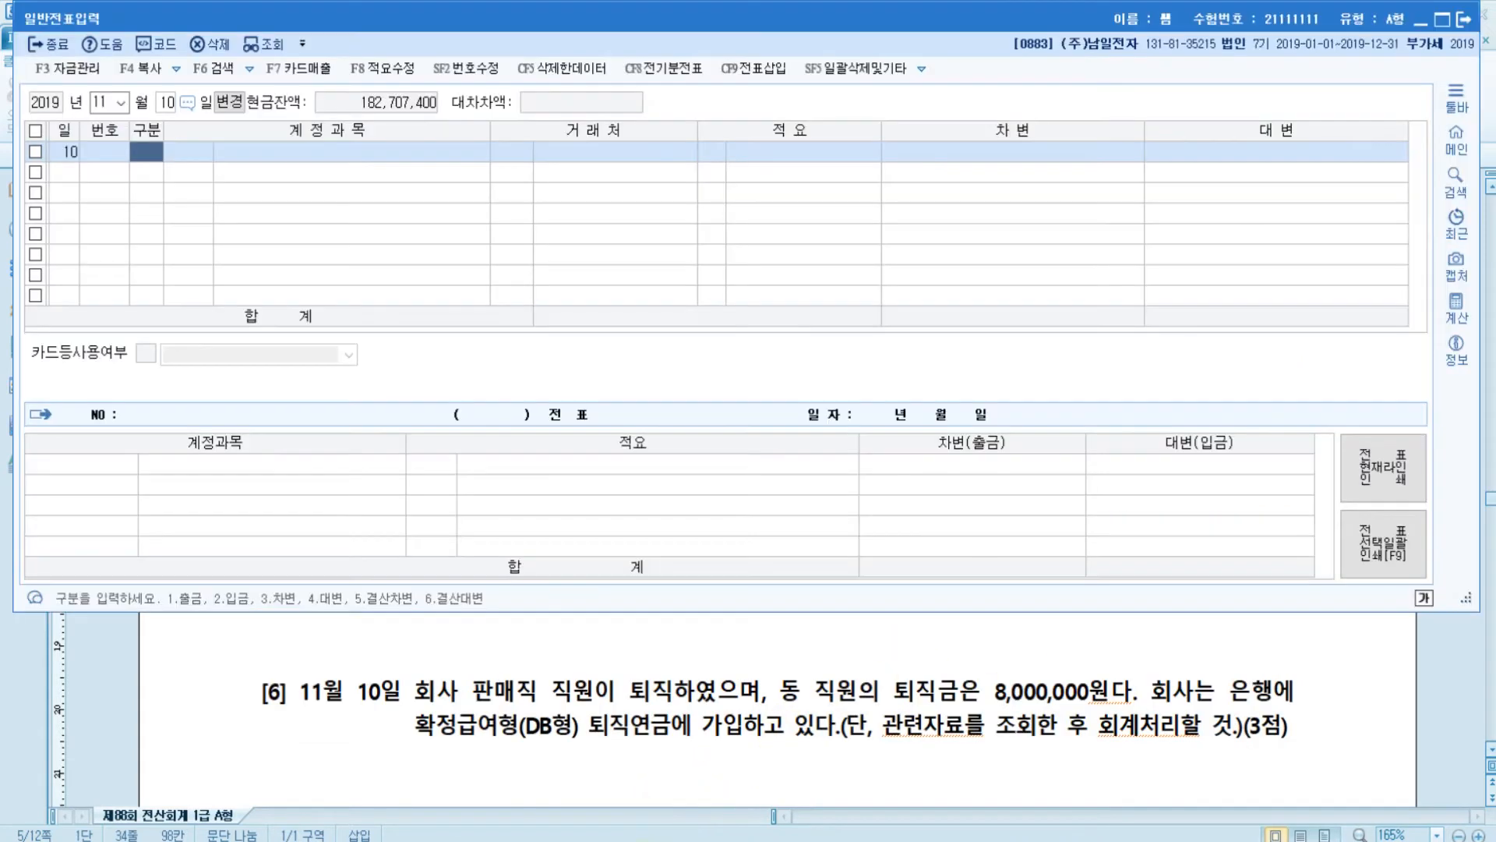
# - Credit 0186 퇴직연금운용자산 8,000,000 on the first row
pyautogui.click(134, 156)
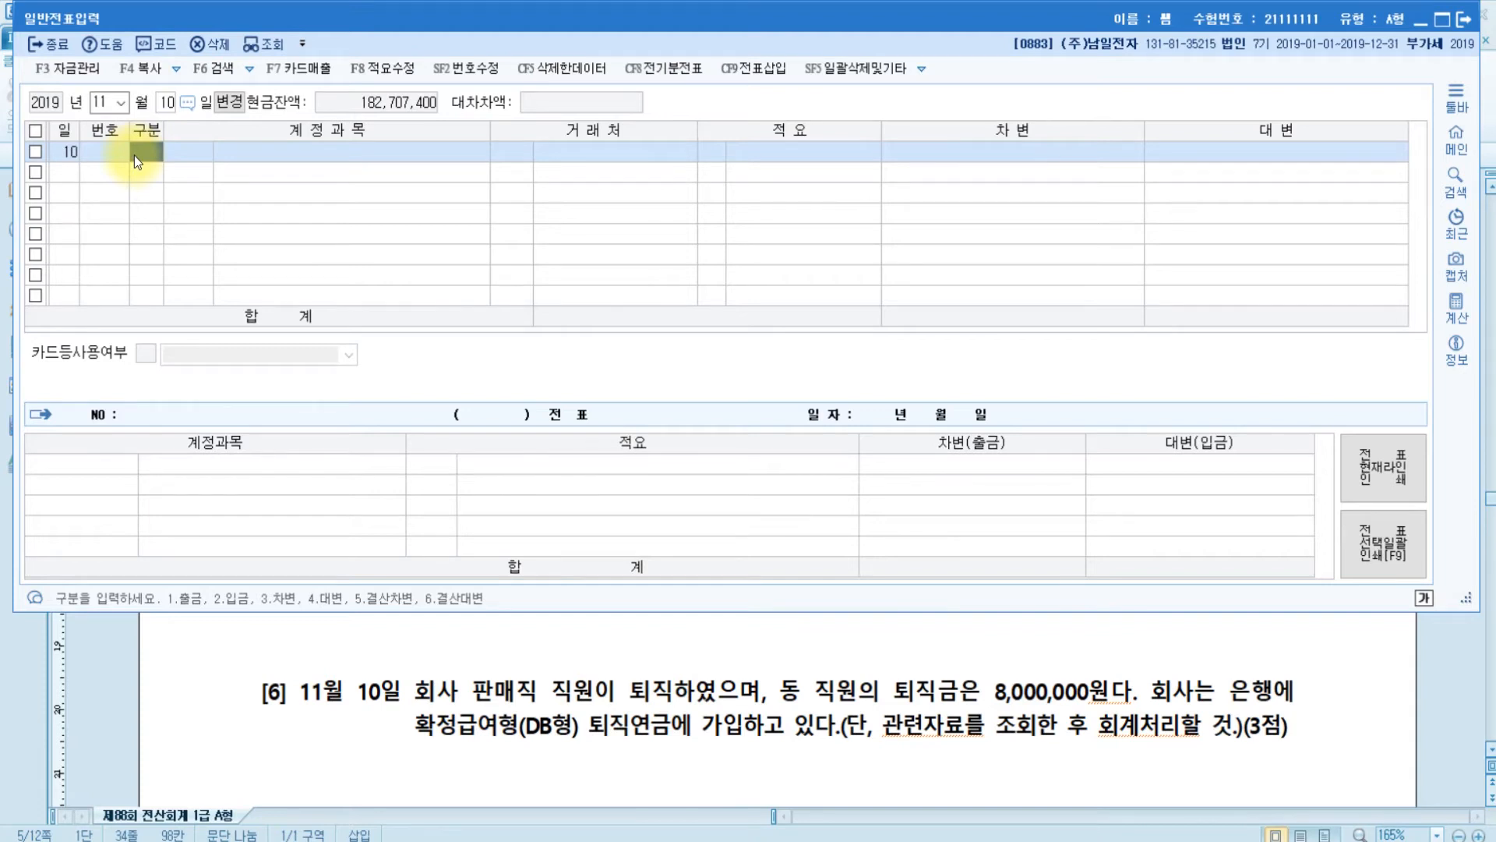
pyautogui.write('4퇴직연')
pyautogui.press('BackSpace')
pyautogui.press('BackSpace')
pyautogui.press('BackSpace')
pyautogui.press('BackSpace')
pyautogui.press('BackSpace')
pyautogui.write('퇴직')
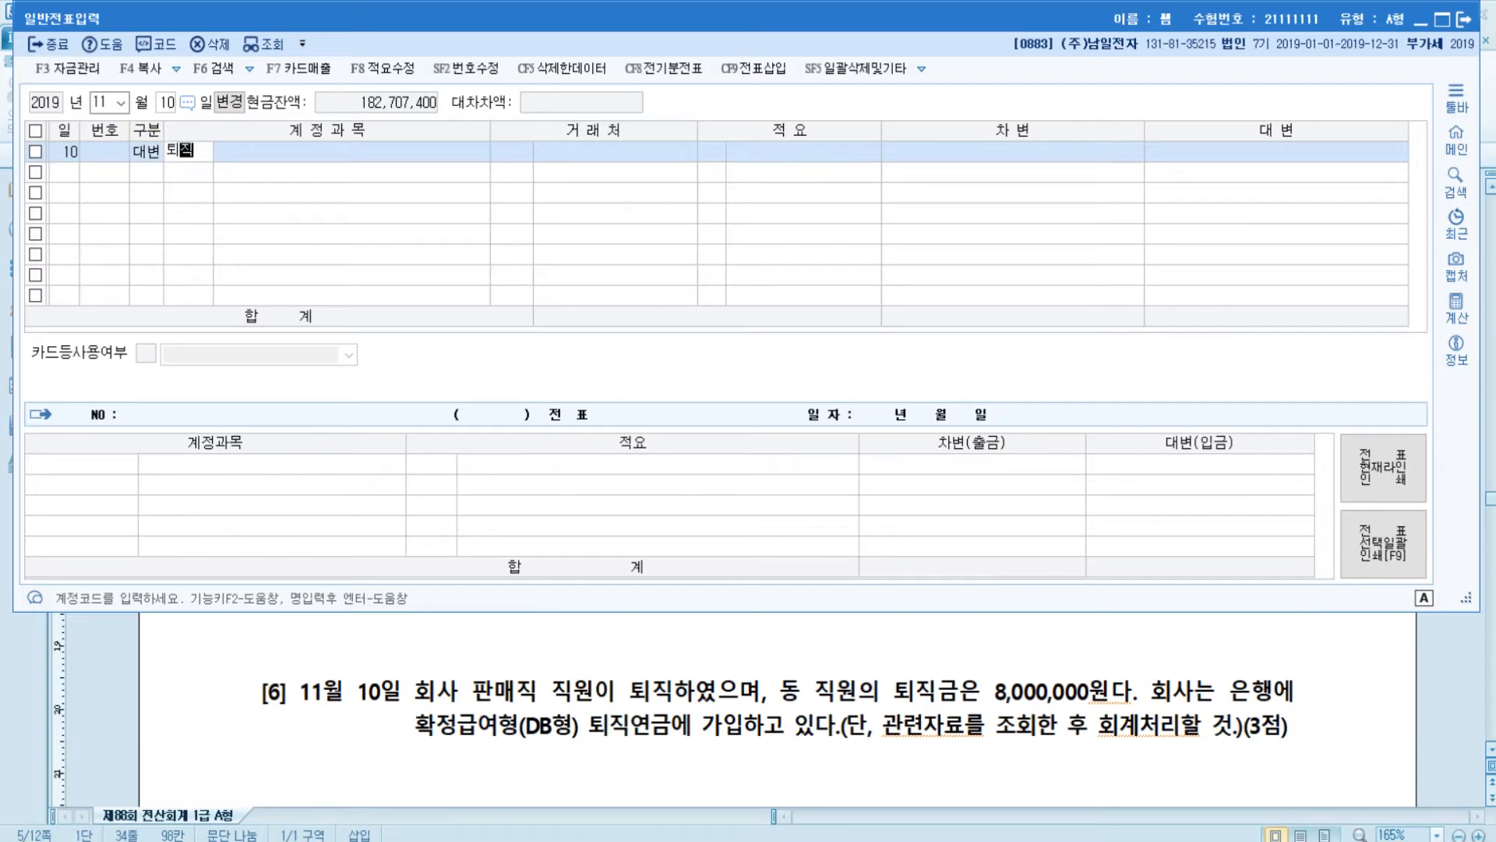
pyautogui.press('Return')
pyautogui.press('Down')
pyautogui.press('Down')
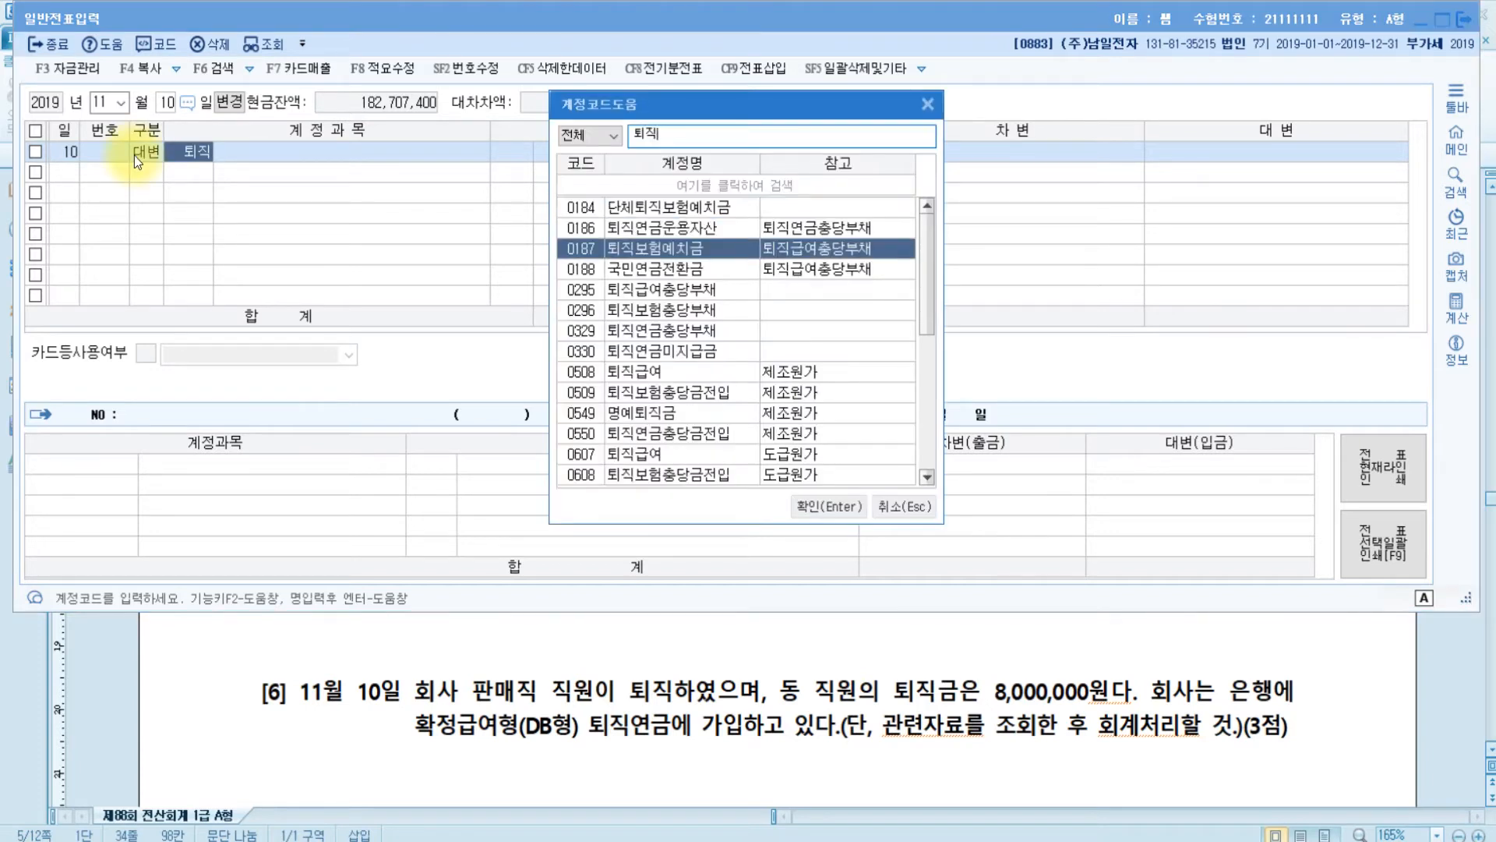
pyautogui.press('Up')
pyautogui.press('Return')
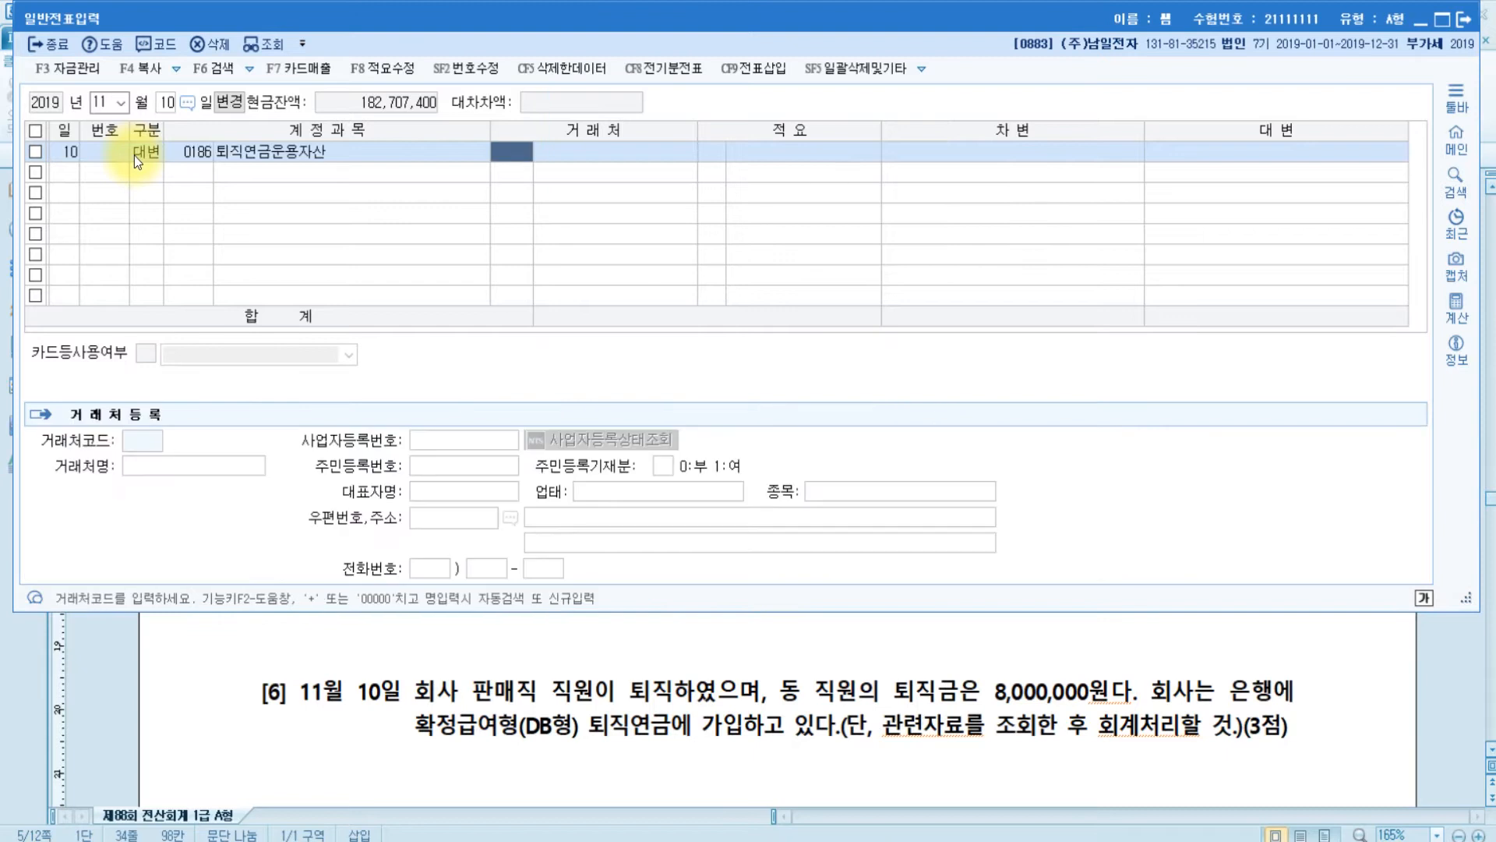
pyautogui.press('Return')
pyautogui.press('Return')
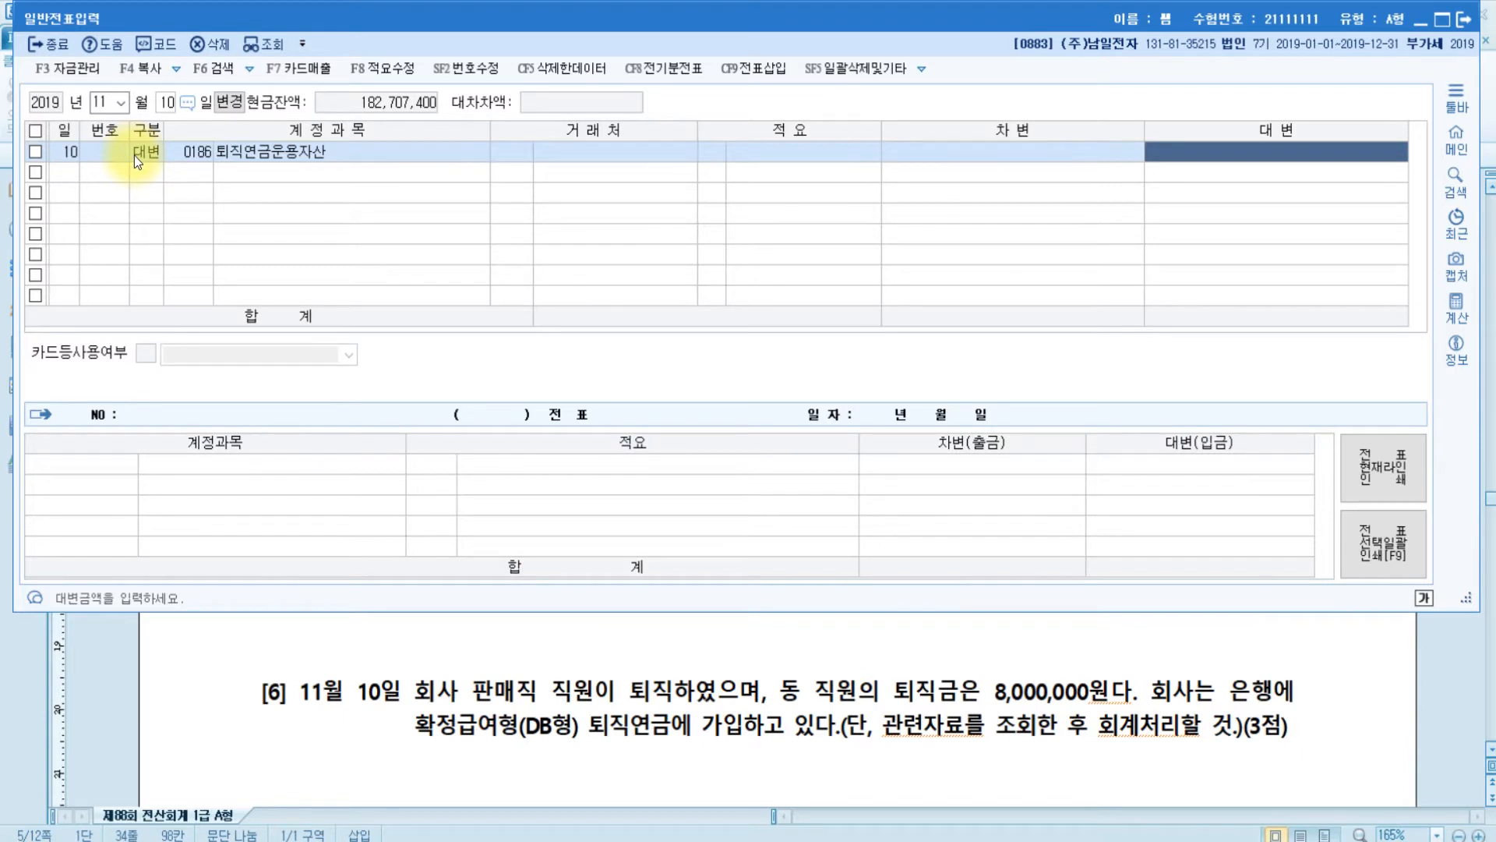
pyautogui.write('8000000')
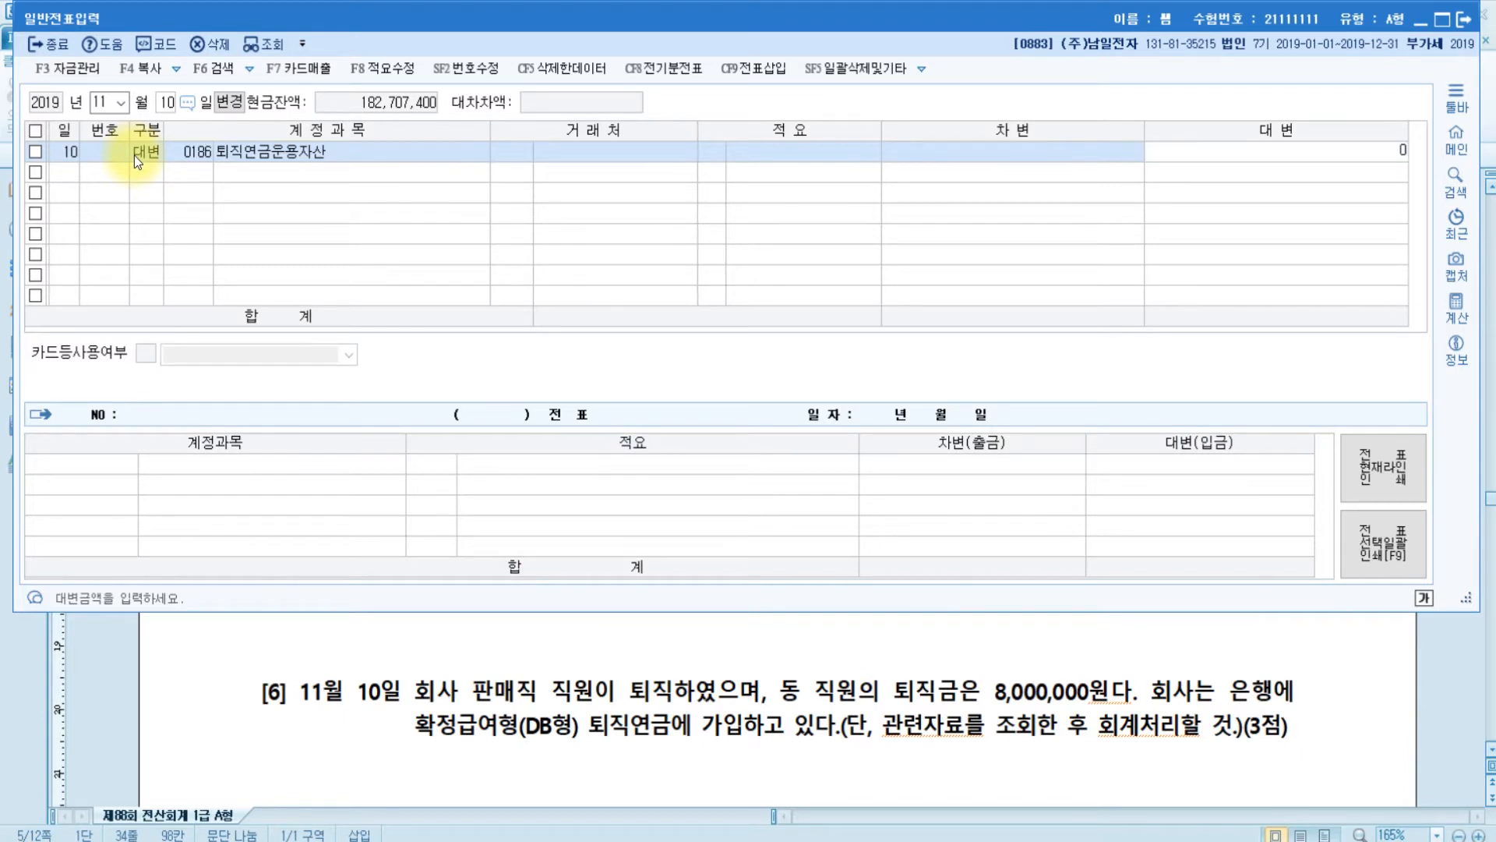
pyautogui.press('Return')
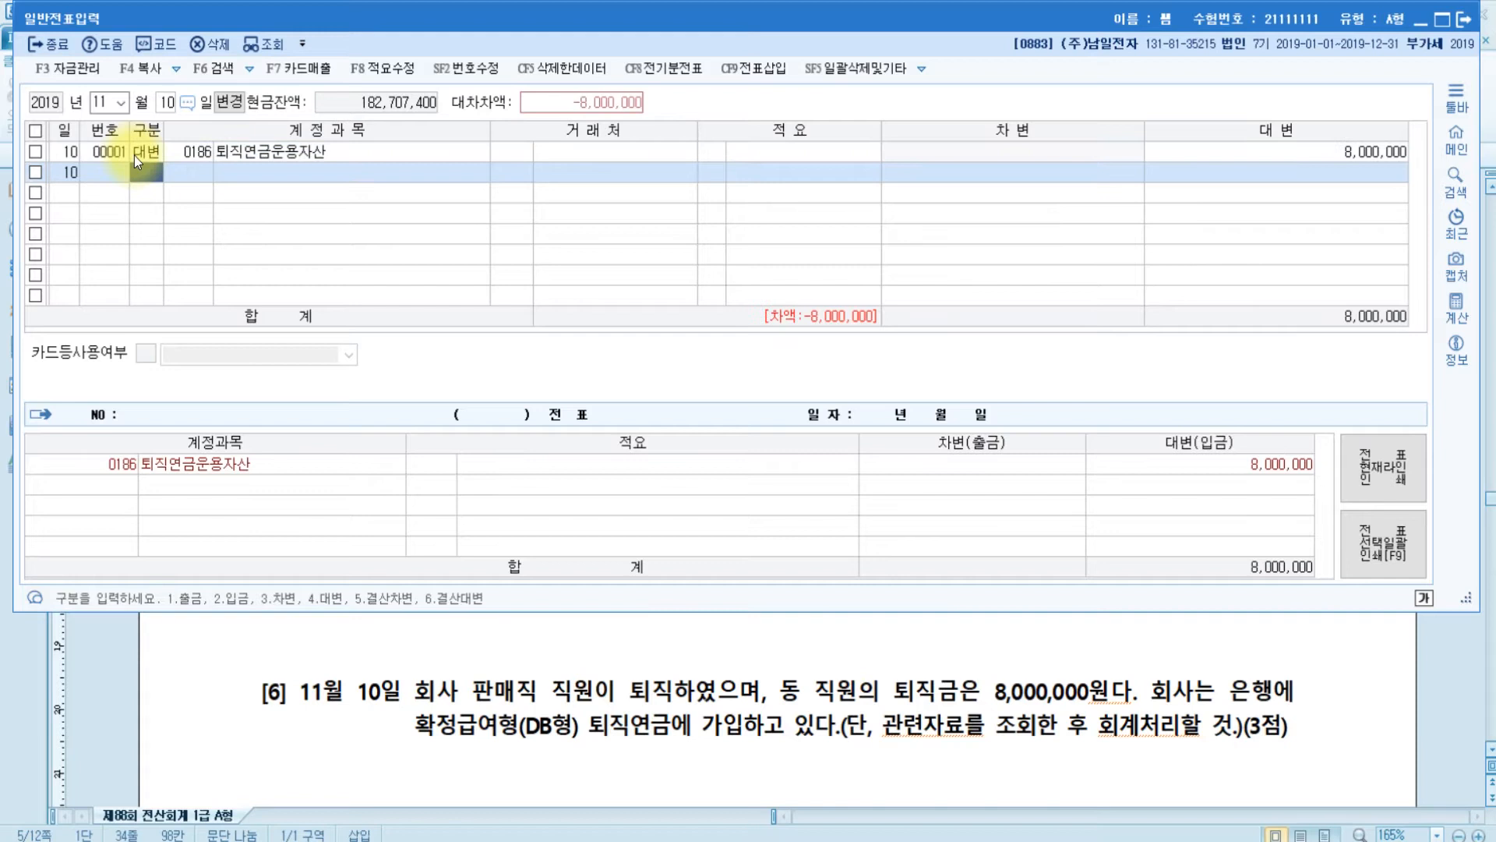
# - Debit 0295 퇴직급여충당부채 8,000,000 on the second row
pyautogui.write('3')
pyautogui.press('Return')
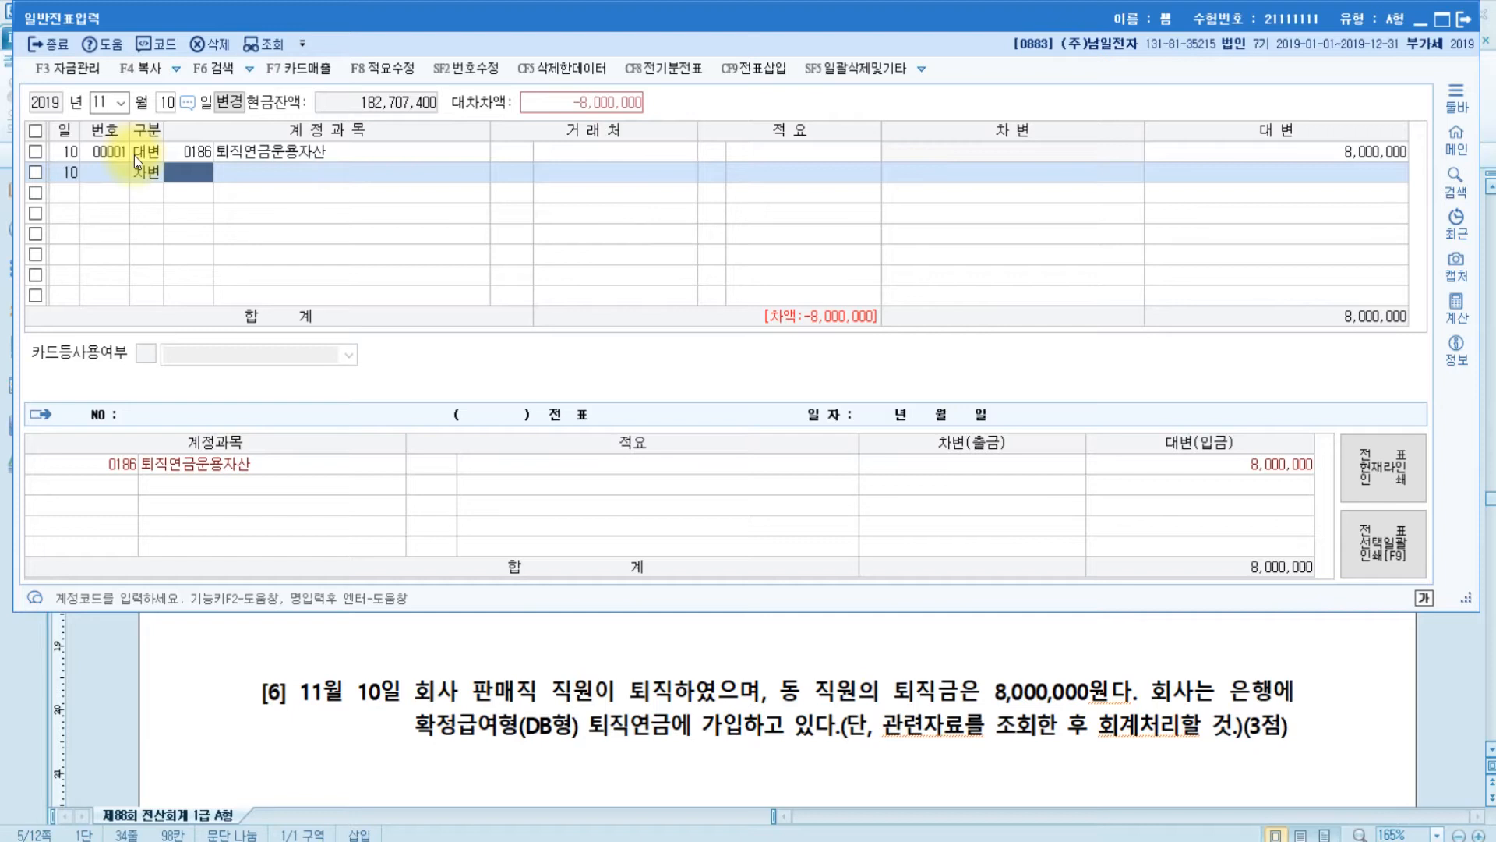
pyautogui.write('퇴직')
pyautogui.press('Return')
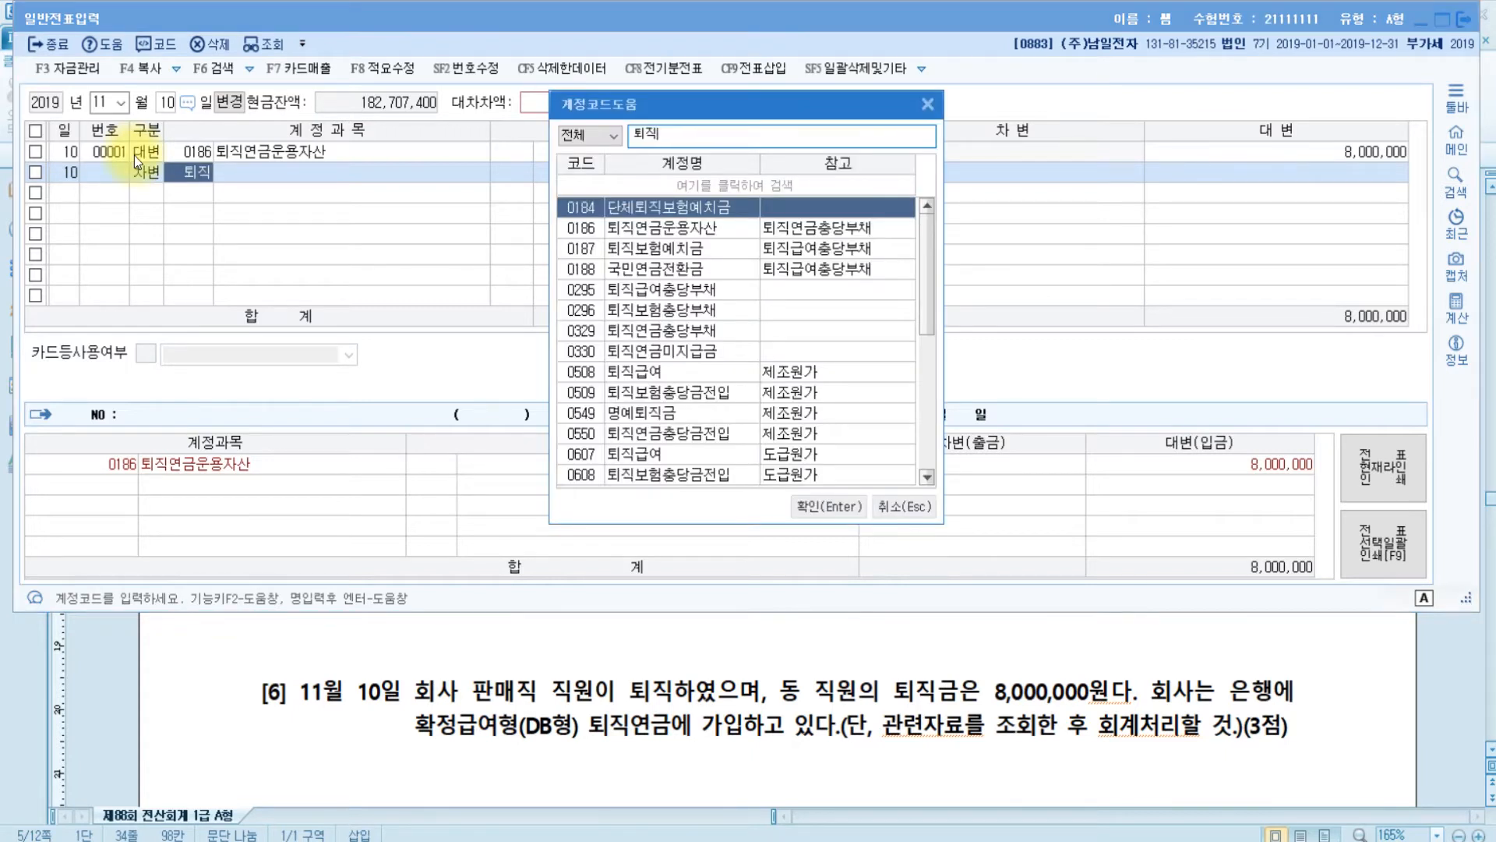
pyautogui.press('Down')
pyautogui.press('Down')
pyautogui.press('Down')
pyautogui.press('Down')
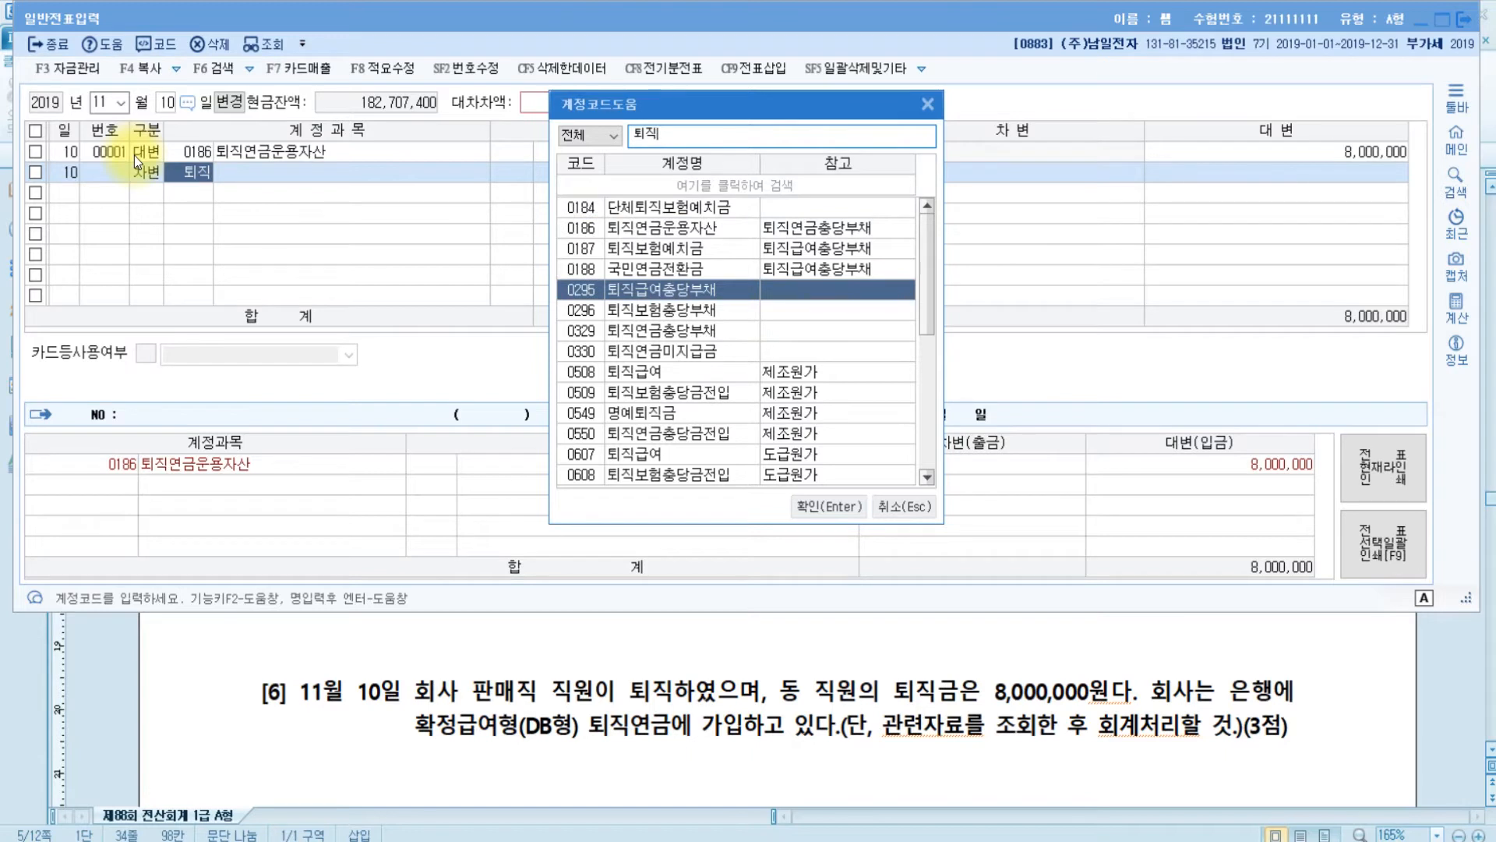
pyautogui.press('Return')
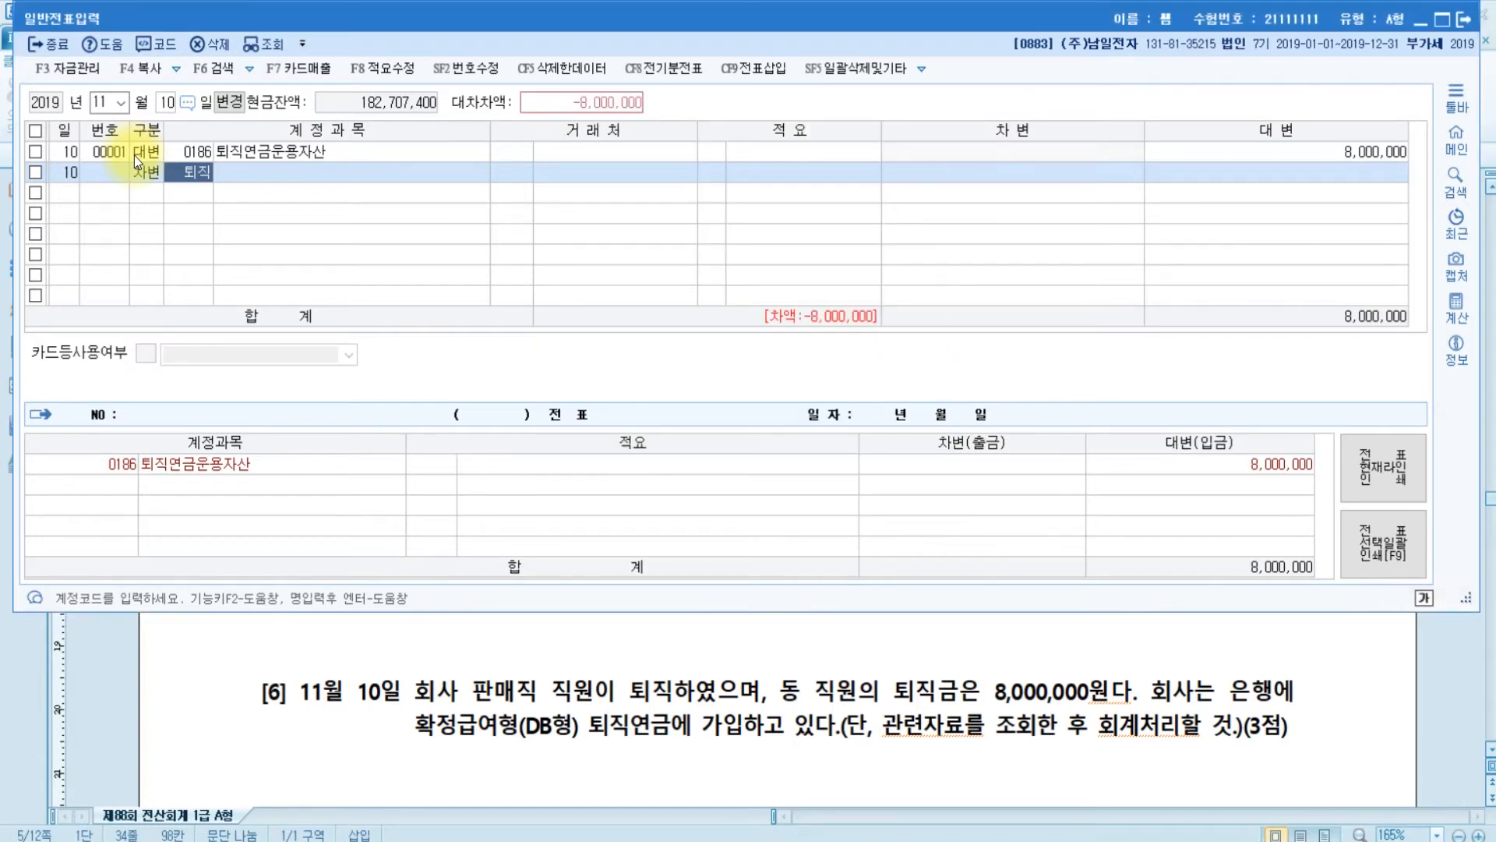
pyautogui.press('Return')
pyautogui.press('Return')
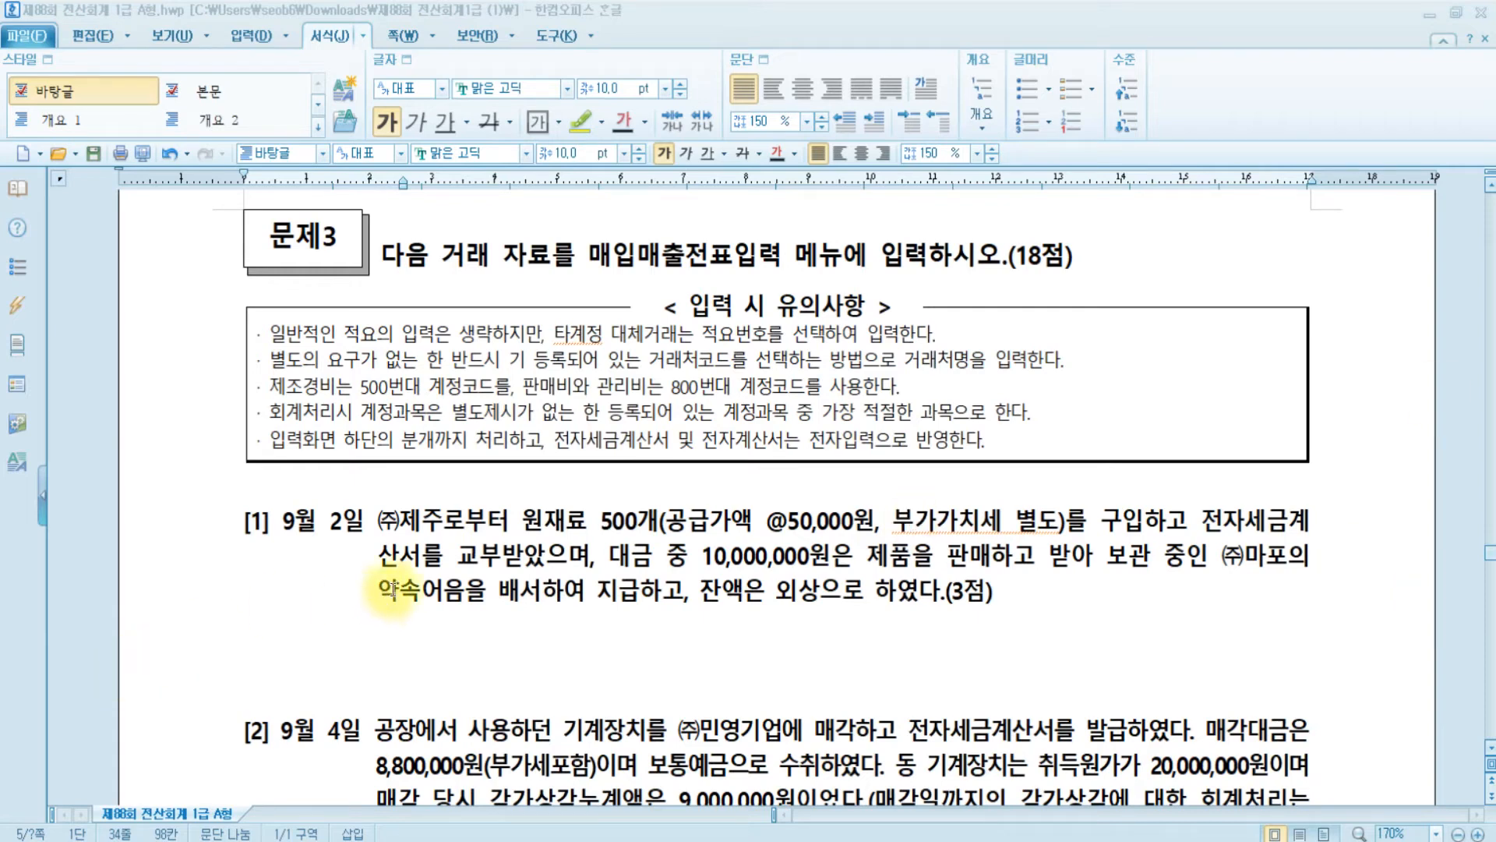
# - Write 약속어음(받을어음) in problem [1] and highlight the added (받을어음) in yellow
pyautogui.scroll(-2, 391, 590)
pyautogui.scroll(2, 391, 591)
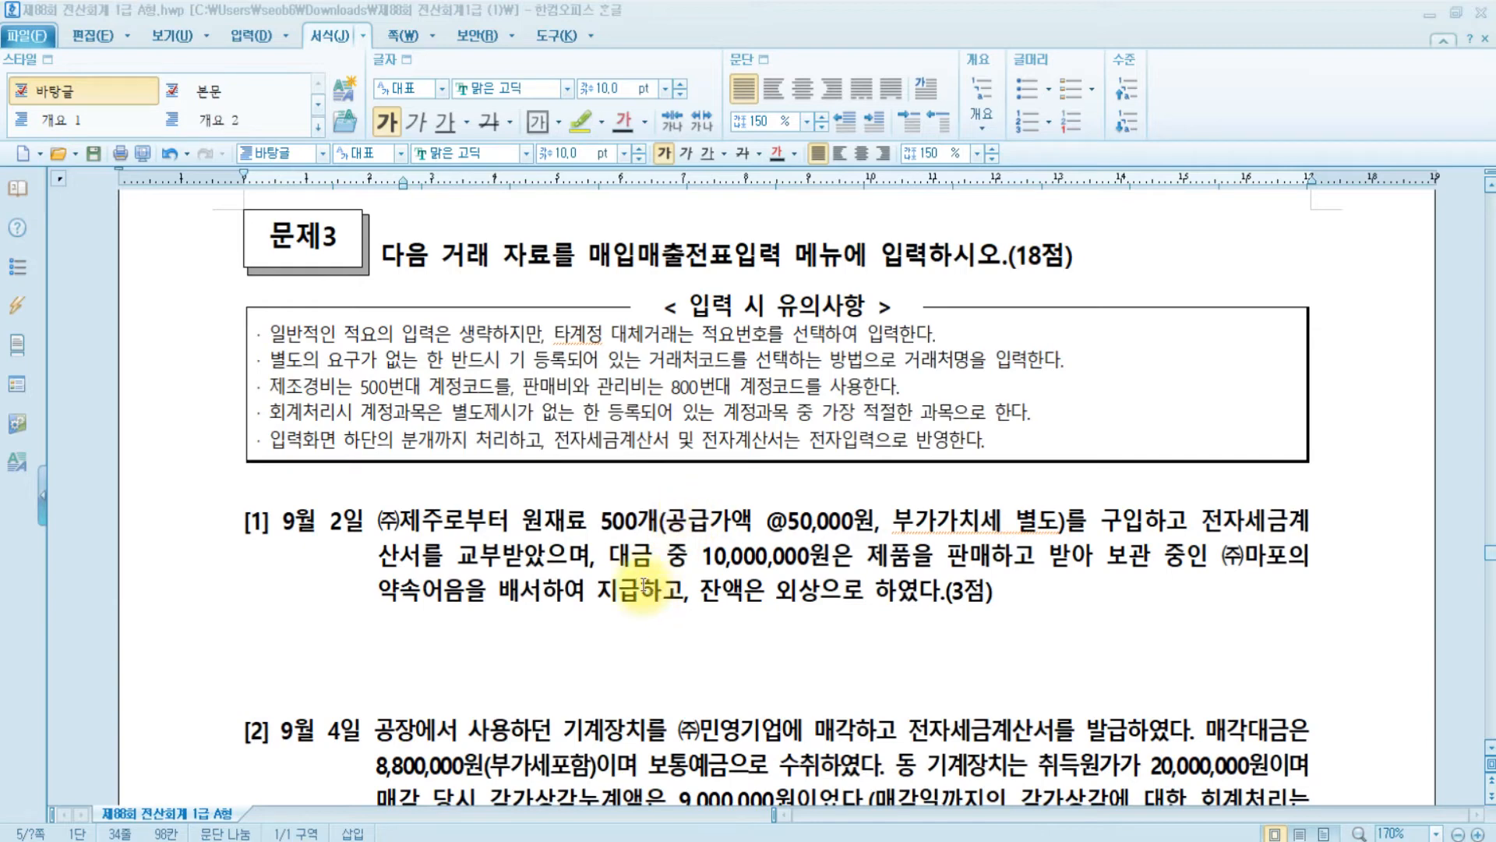
pyautogui.click(468, 597)
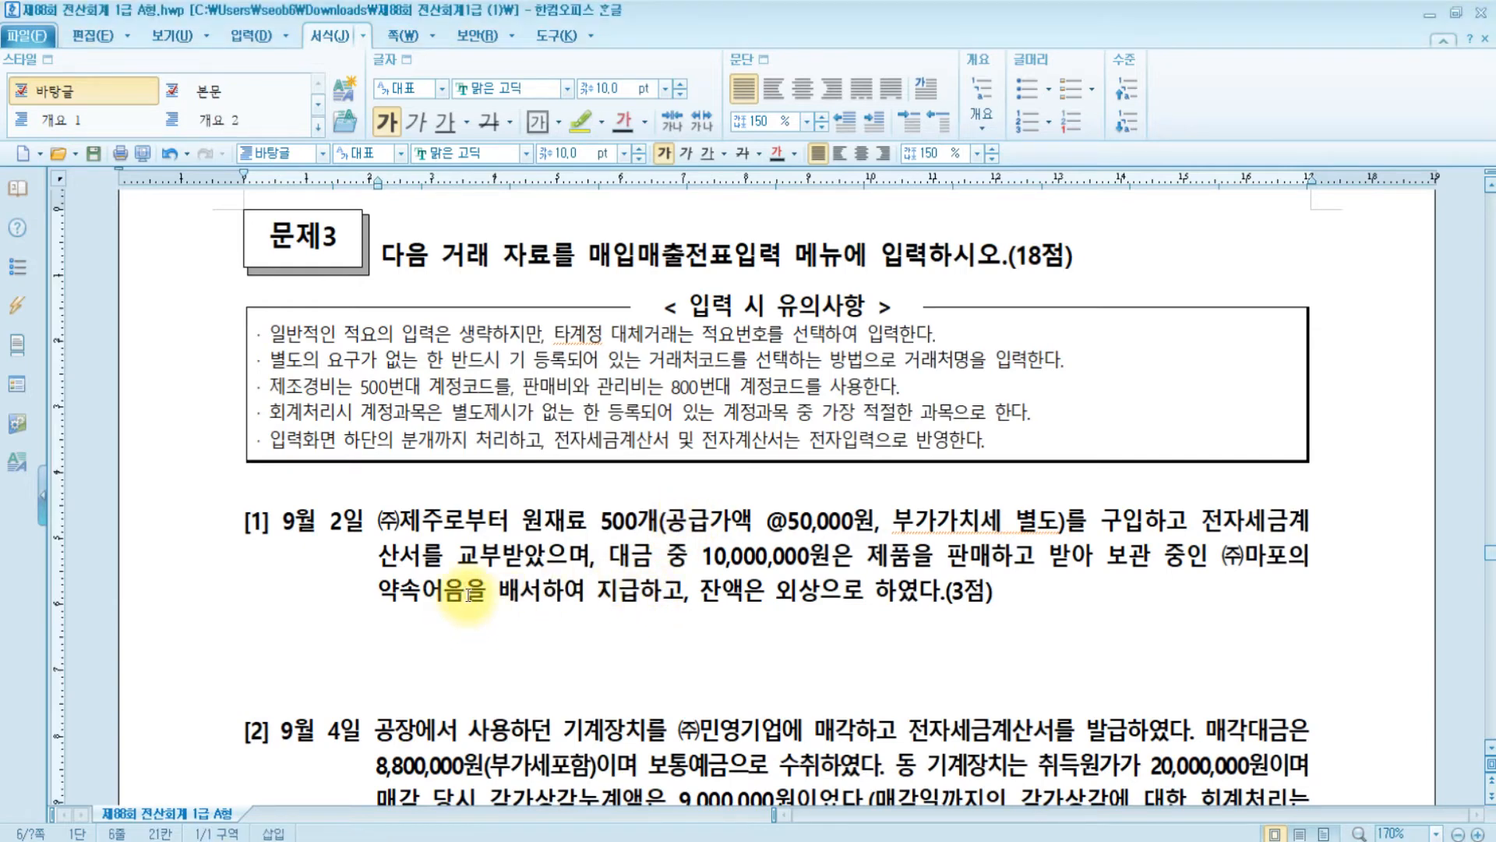
pyautogui.write('약속어음(')
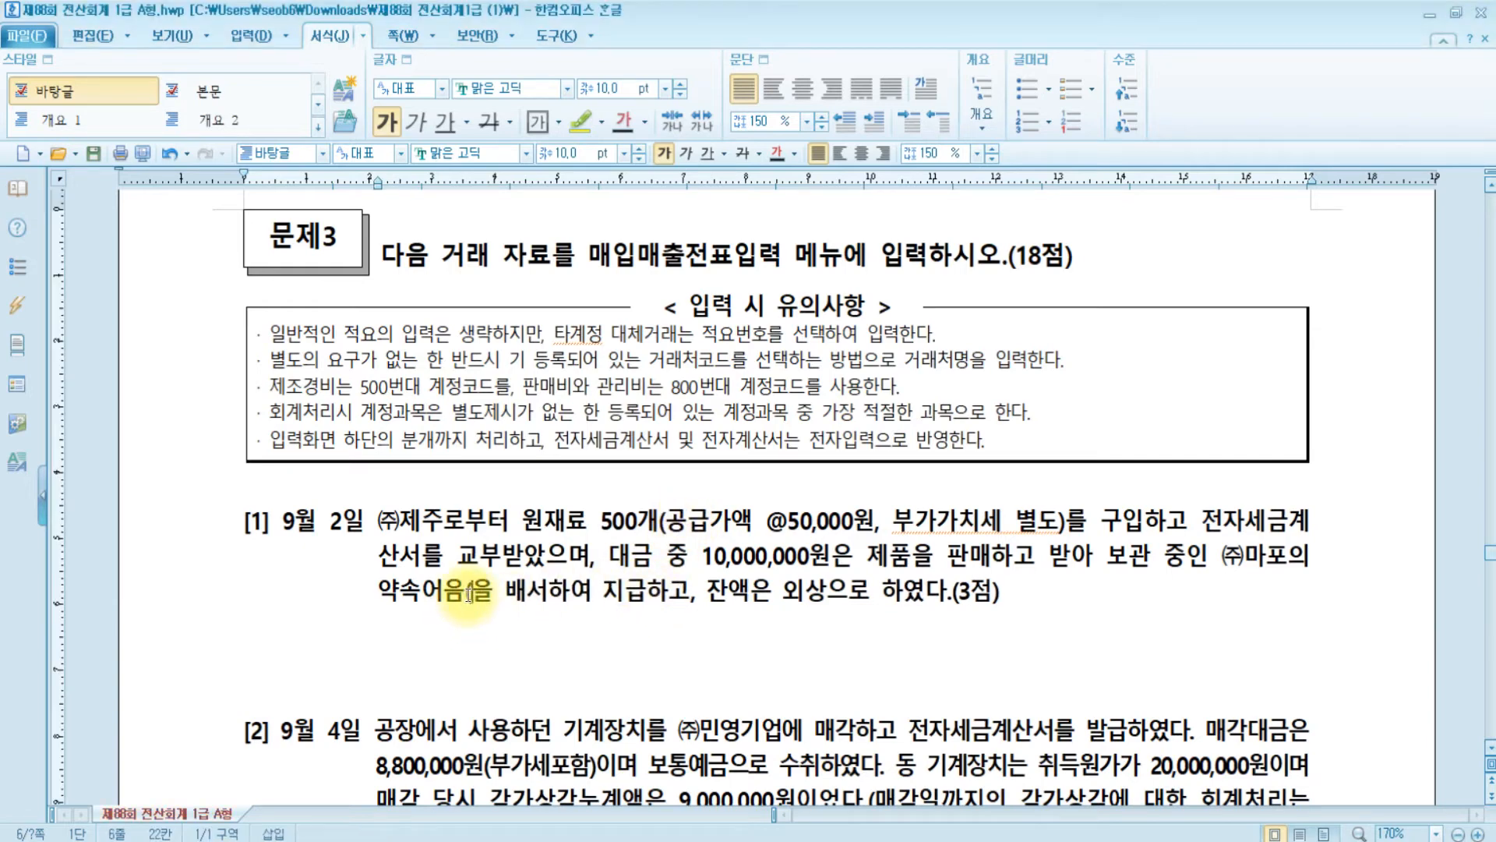
pyautogui.write('받을어음')
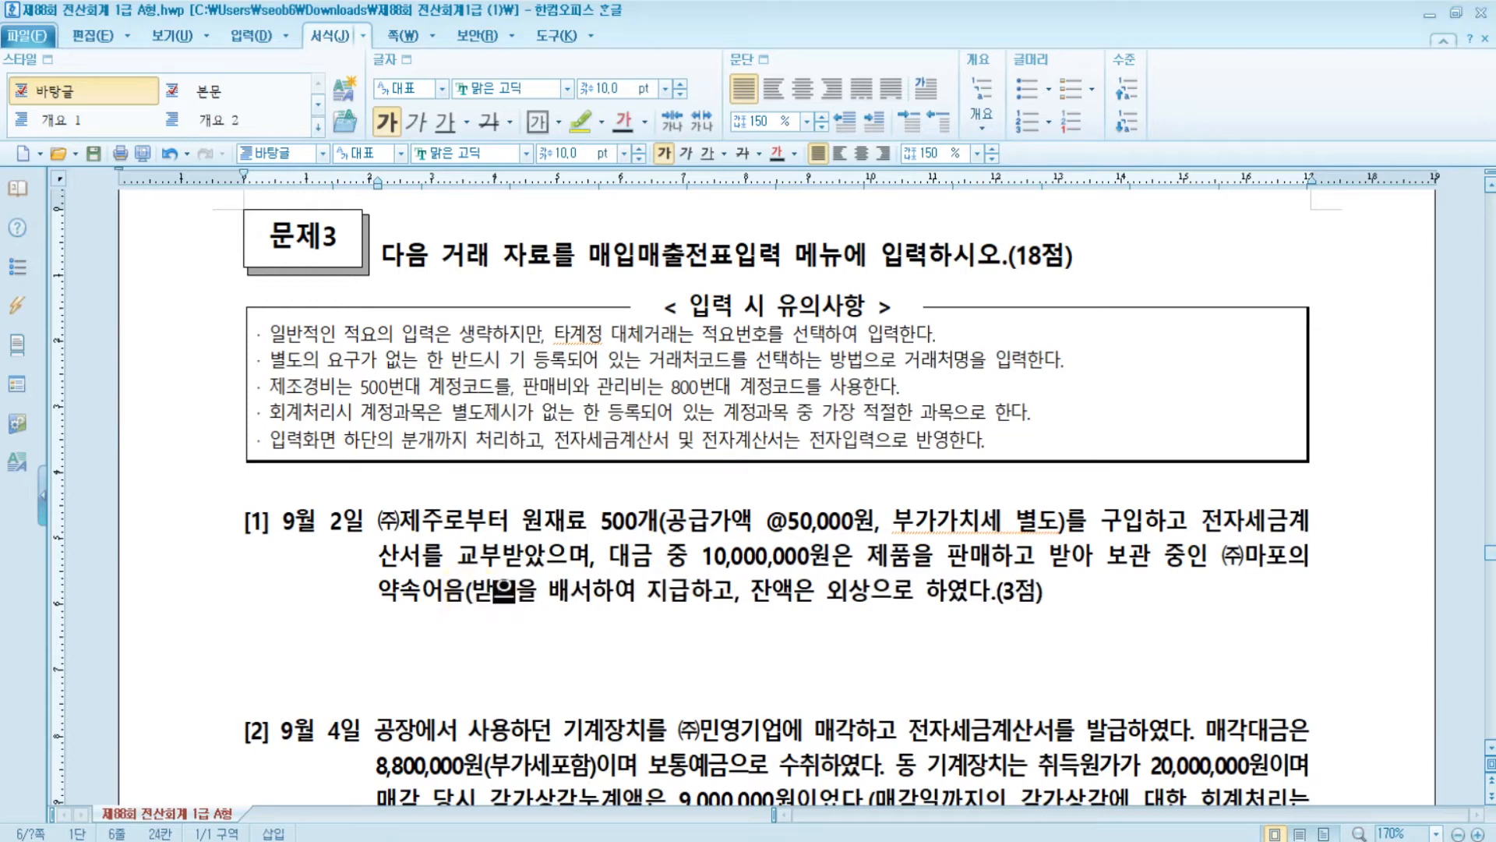
pyautogui.write(')')
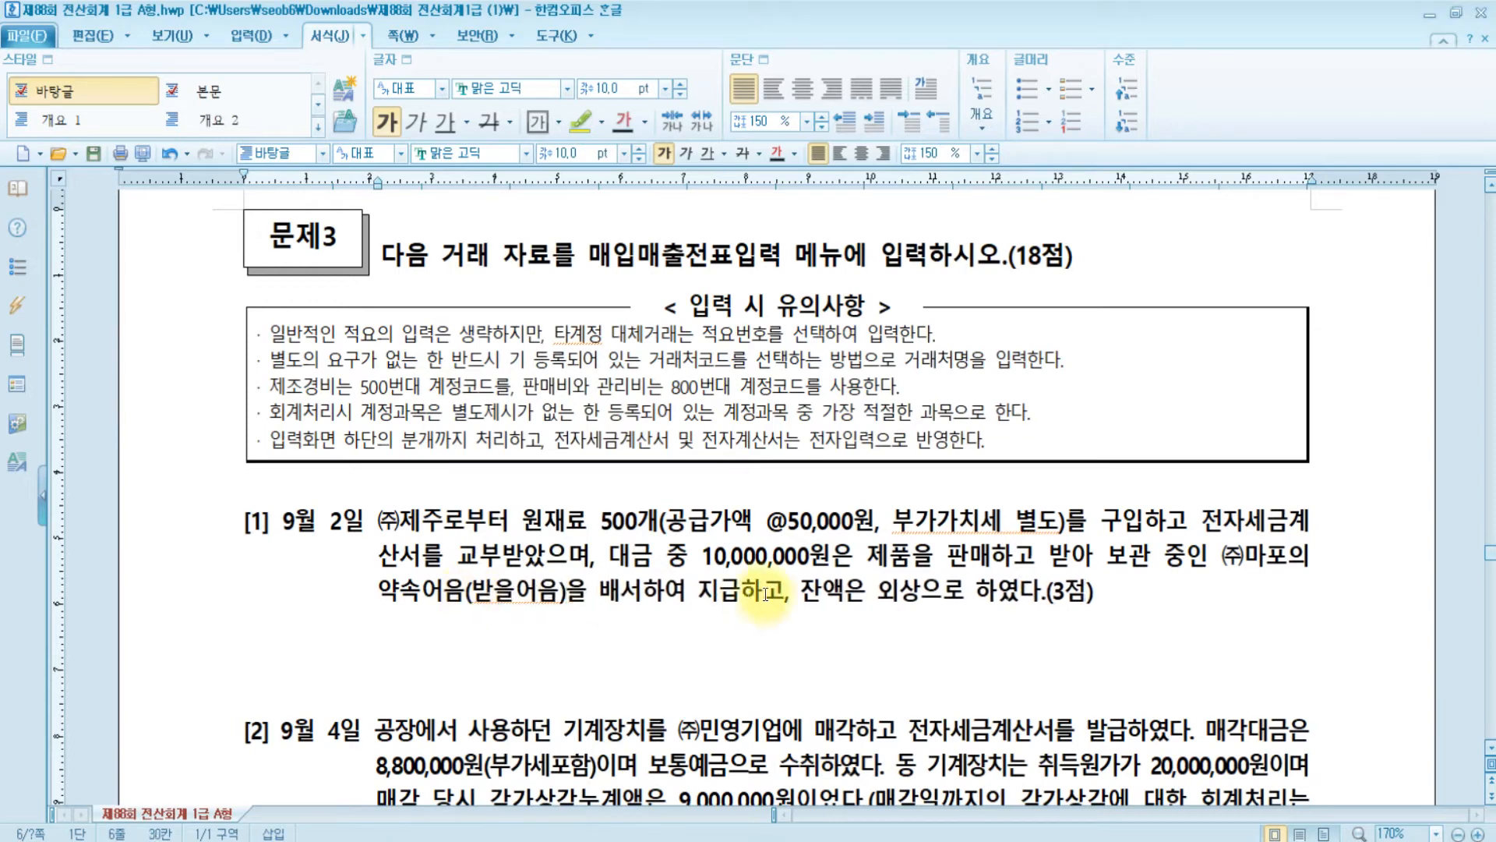
pyautogui.moveTo(570, 594); pyautogui.dragTo(465, 596)
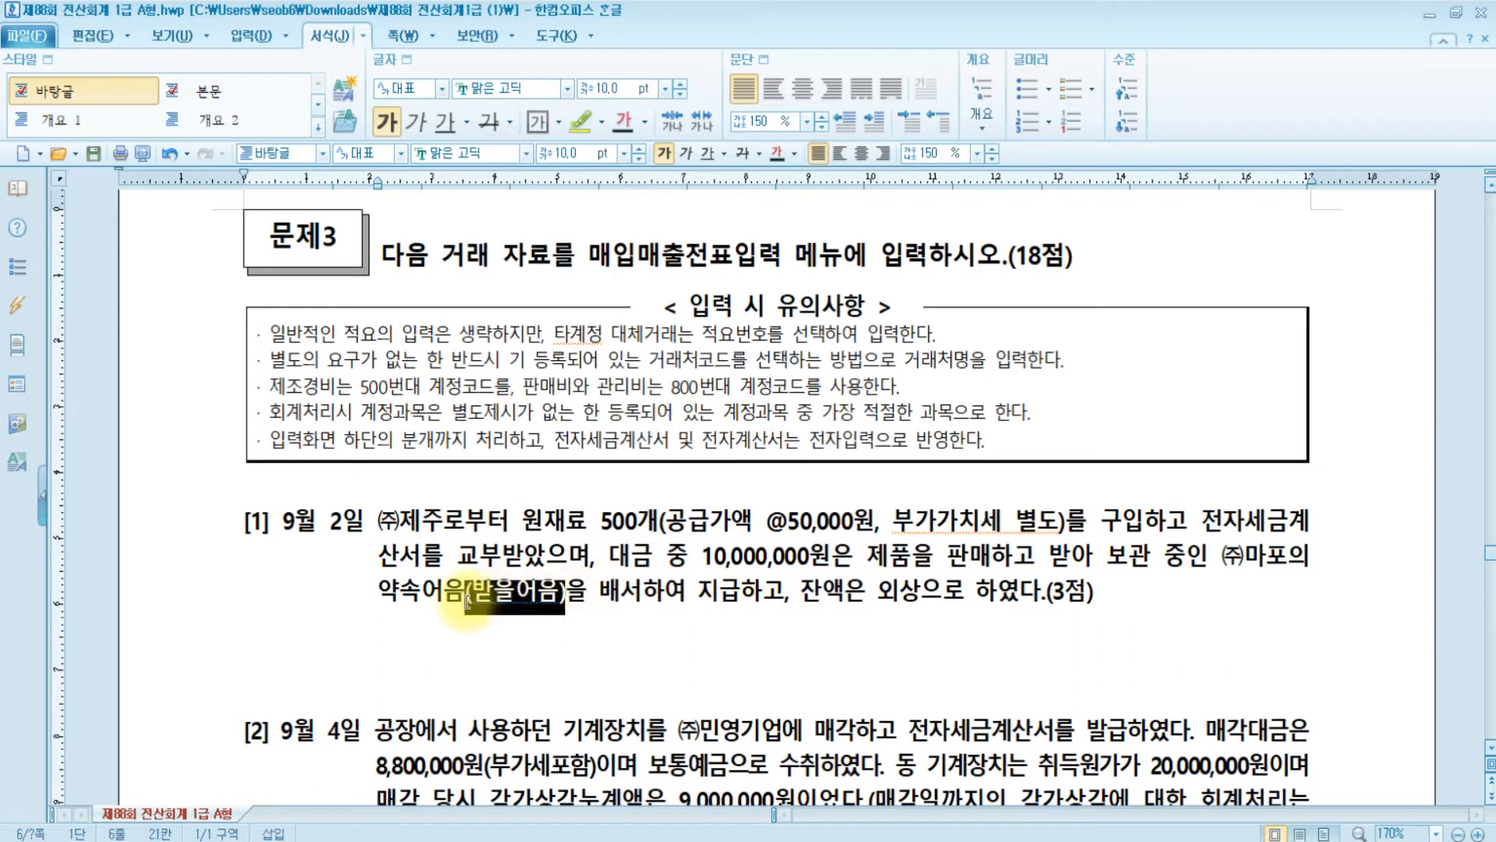
pyautogui.click(581, 120)
pyautogui.click(1173, 576)
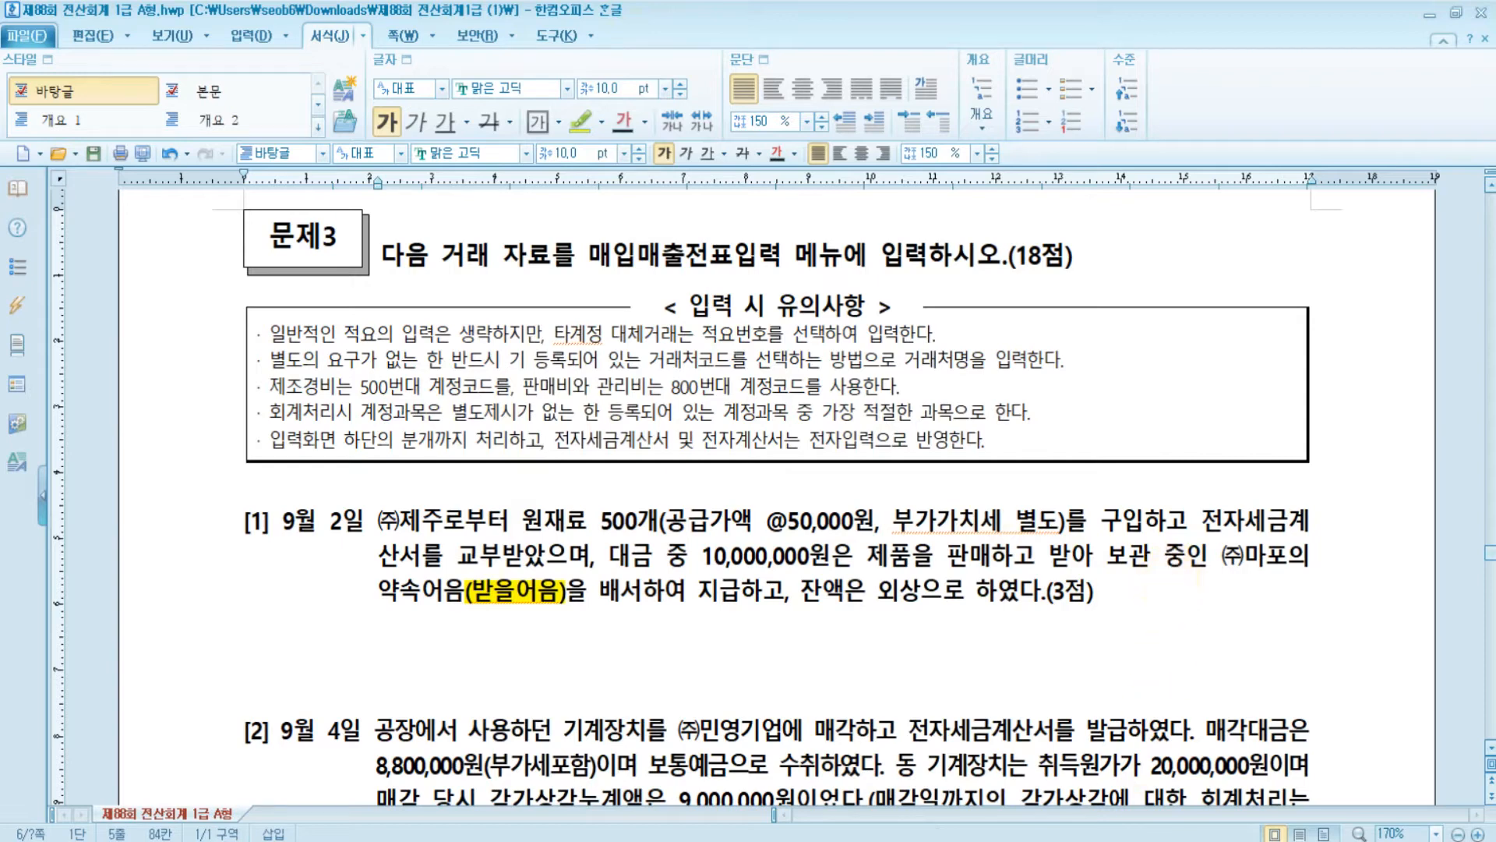
# - Resize the voucher entry window beside the problem text and start a September 2 entry
pyautogui.click(650, 839)
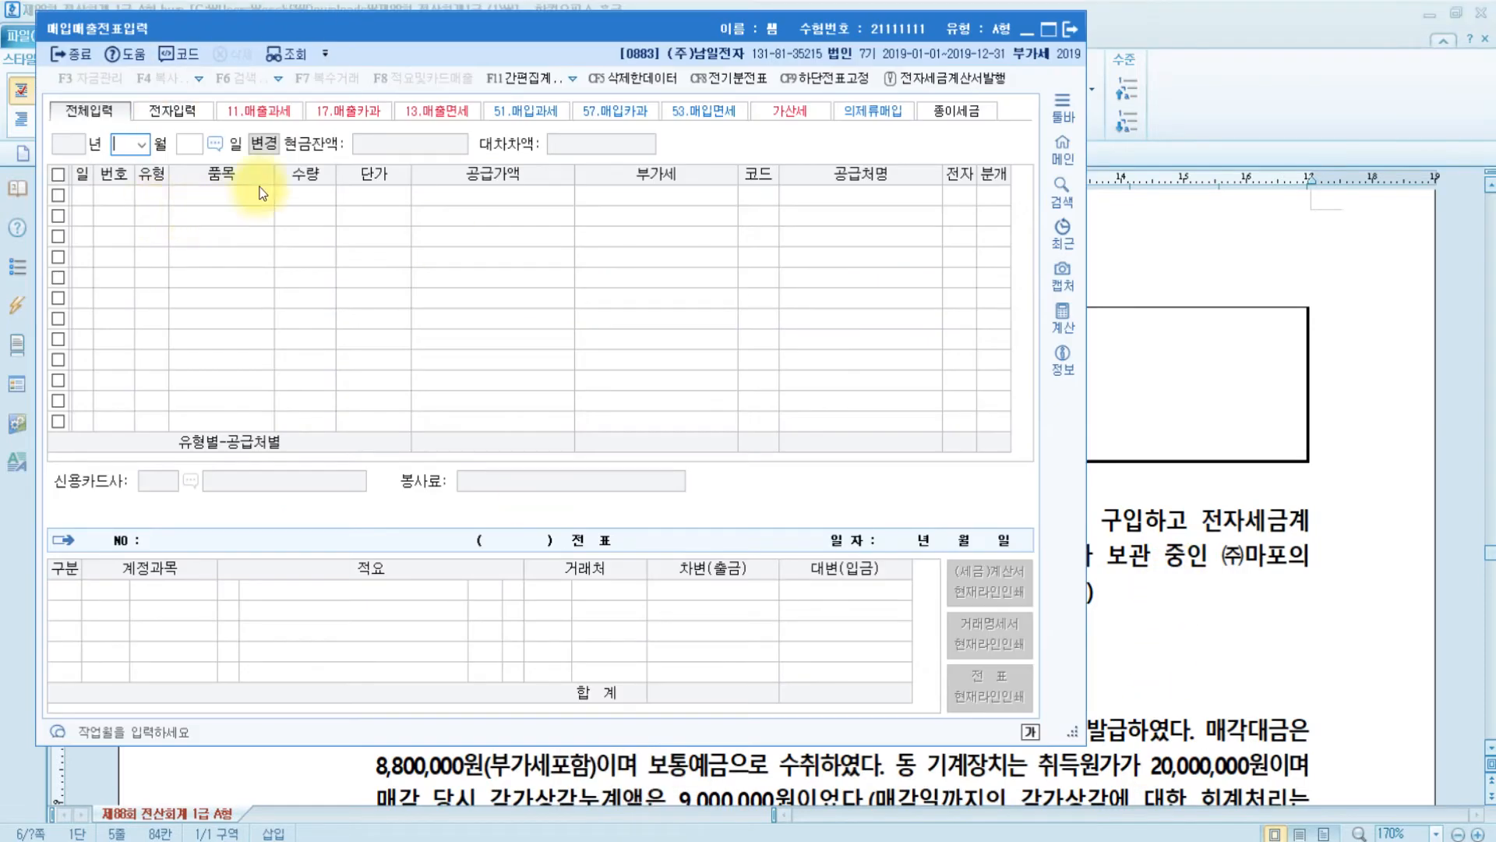
pyautogui.moveTo(1076, 731); pyautogui.dragTo(1454, 635)
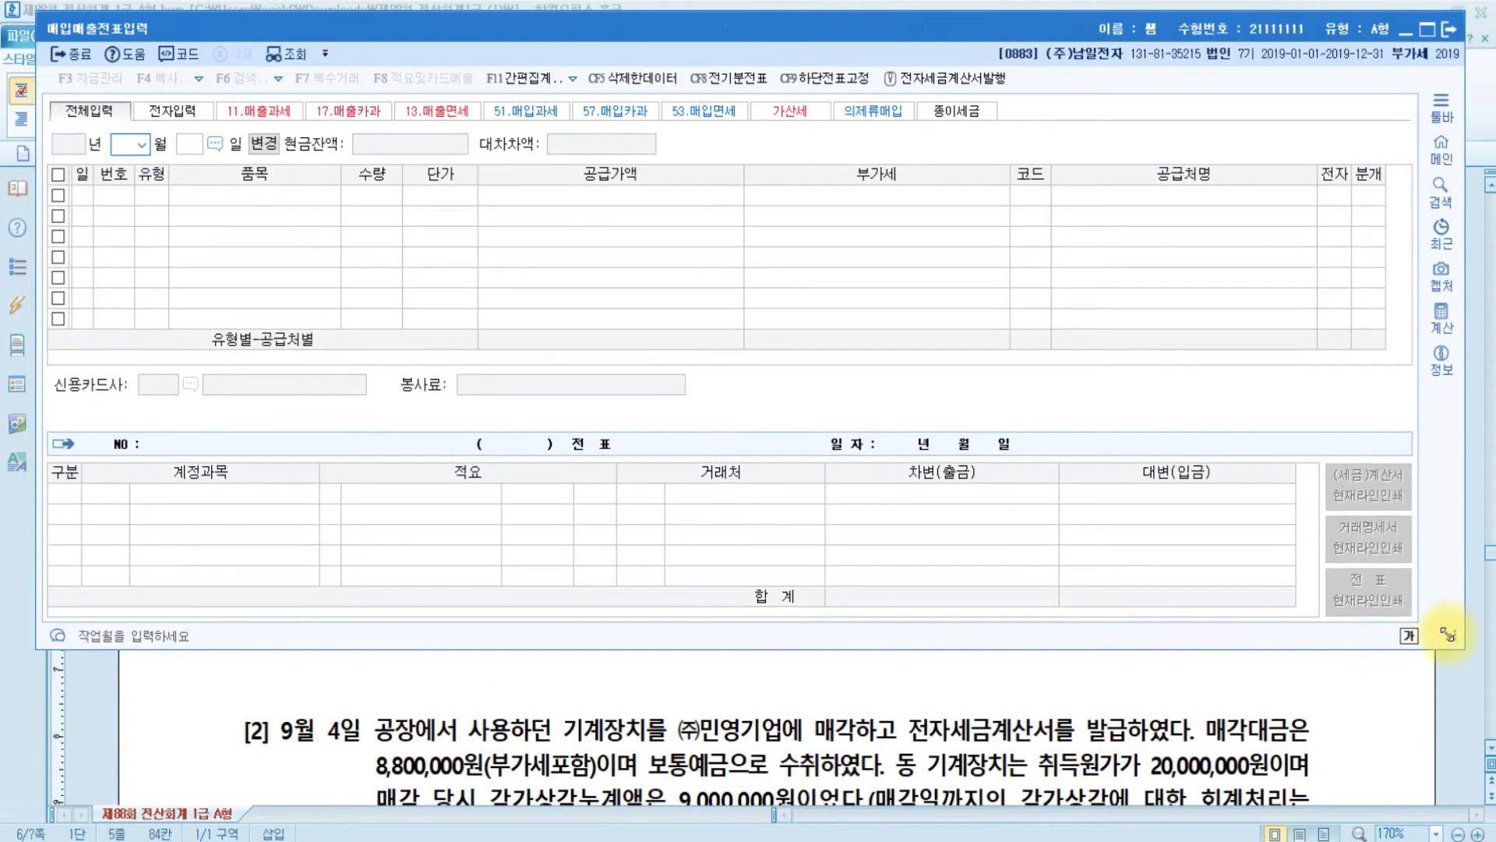
pyautogui.moveTo(1448, 635); pyautogui.dragTo(1452, 562)
pyautogui.scroll(3, 1413, 724)
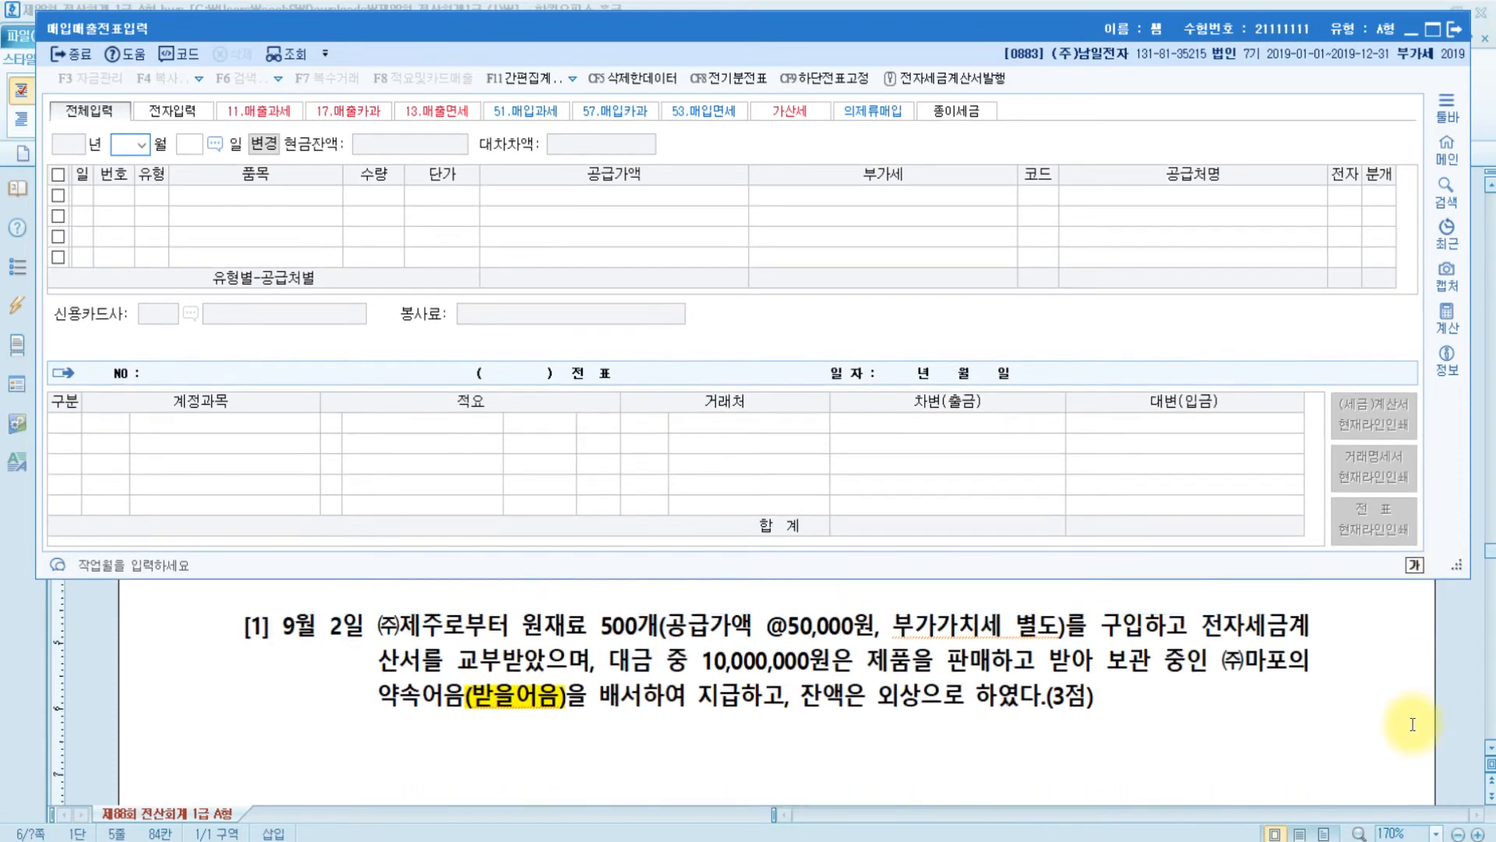
pyautogui.write('09')
pyautogui.press('Return')
pyautogui.write('2')
pyautogui.press('Return')
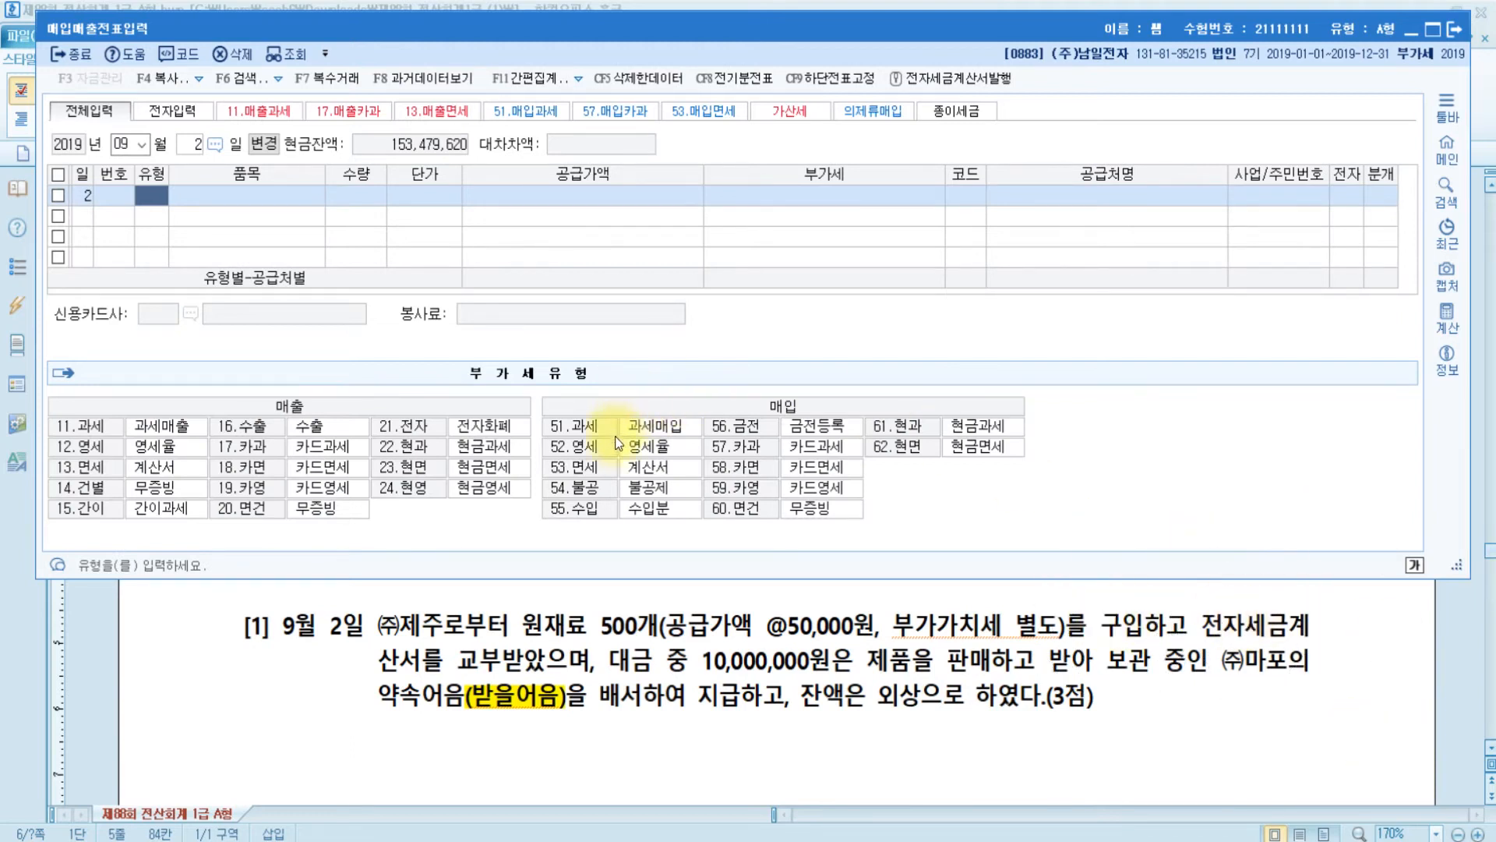
# - Enter a type 51 purchase of 원재료, 500 units at 50,000 for 25,000,000 supply
pyautogui.write('51')
pyautogui.press('Return')
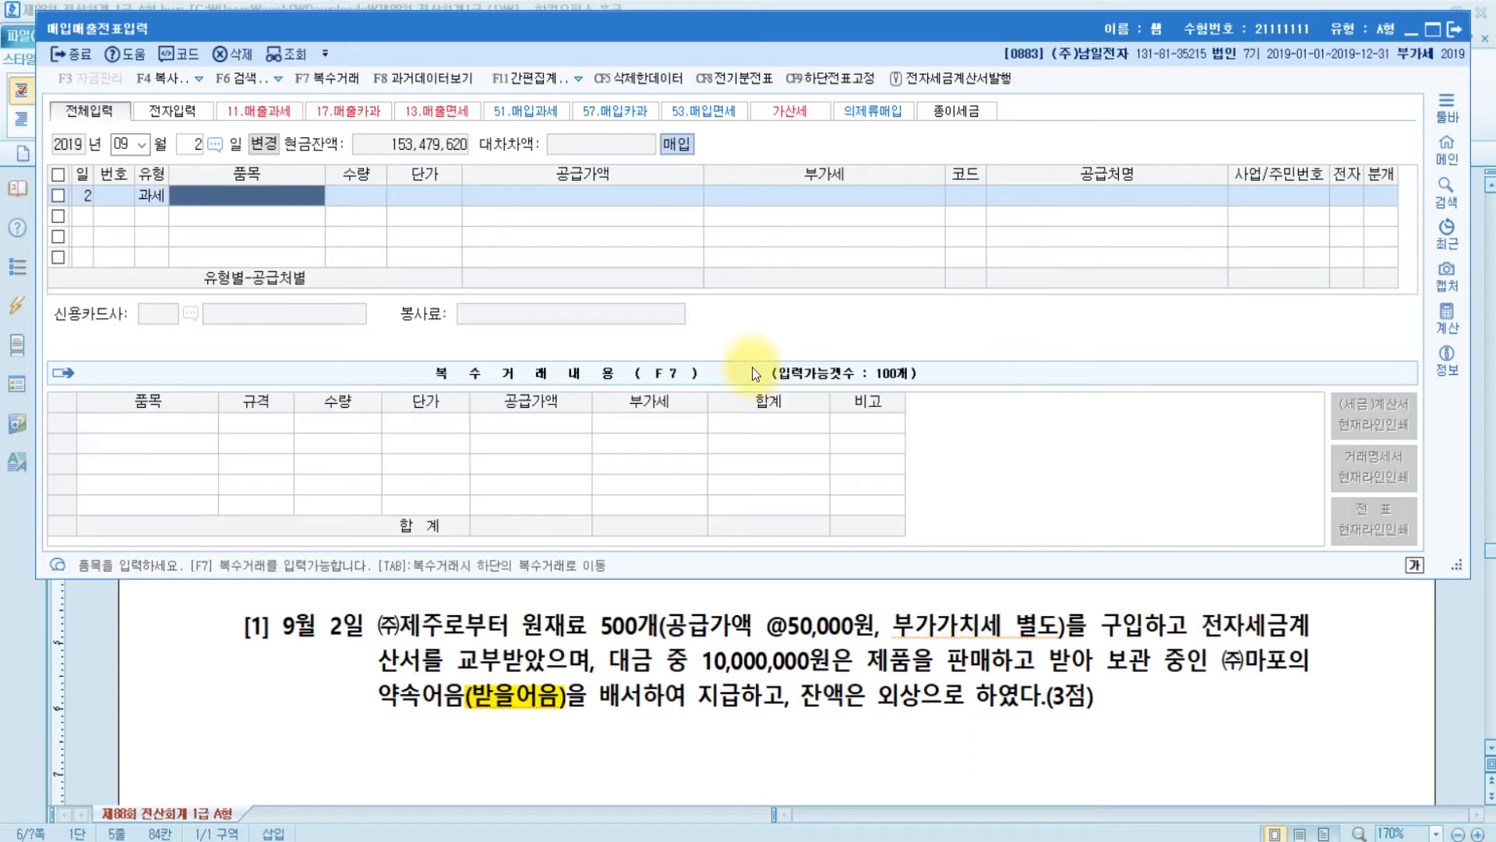
pyautogui.write('dnjswofy')
pyautogui.press('BackSpace')
pyautogui.press('BackSpace')
pyautogui.press('BackSpace')
pyautogui.press('BackSpace')
pyautogui.press('BackSpace')
pyautogui.press('BackSpace')
pyautogui.press('BackSpace')
pyautogui.press('BackSpace')
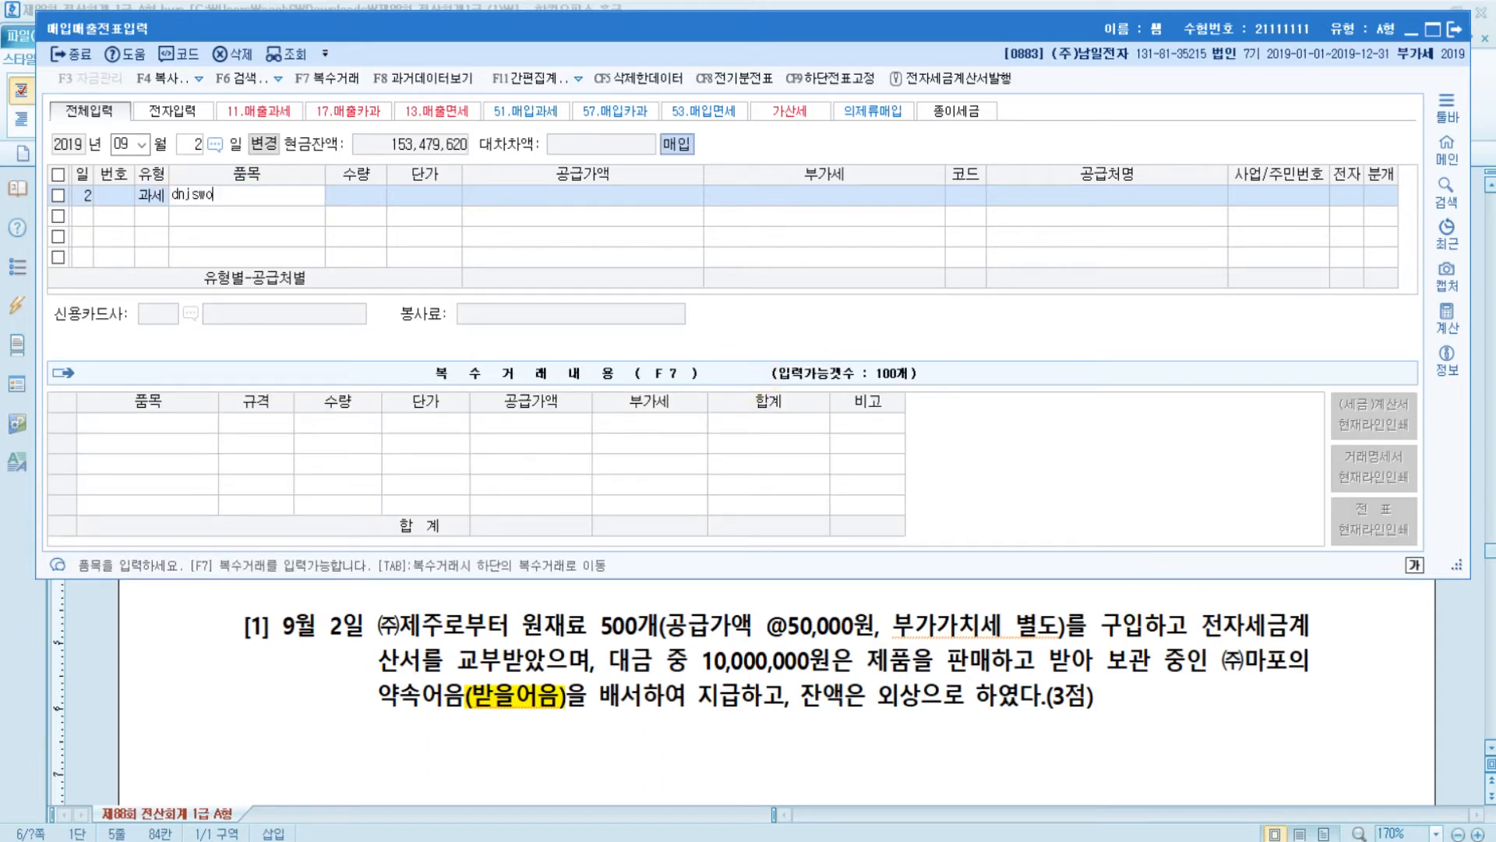
pyautogui.write('원재료')
pyautogui.press('Return')
pyautogui.write('500')
pyautogui.press('Return')
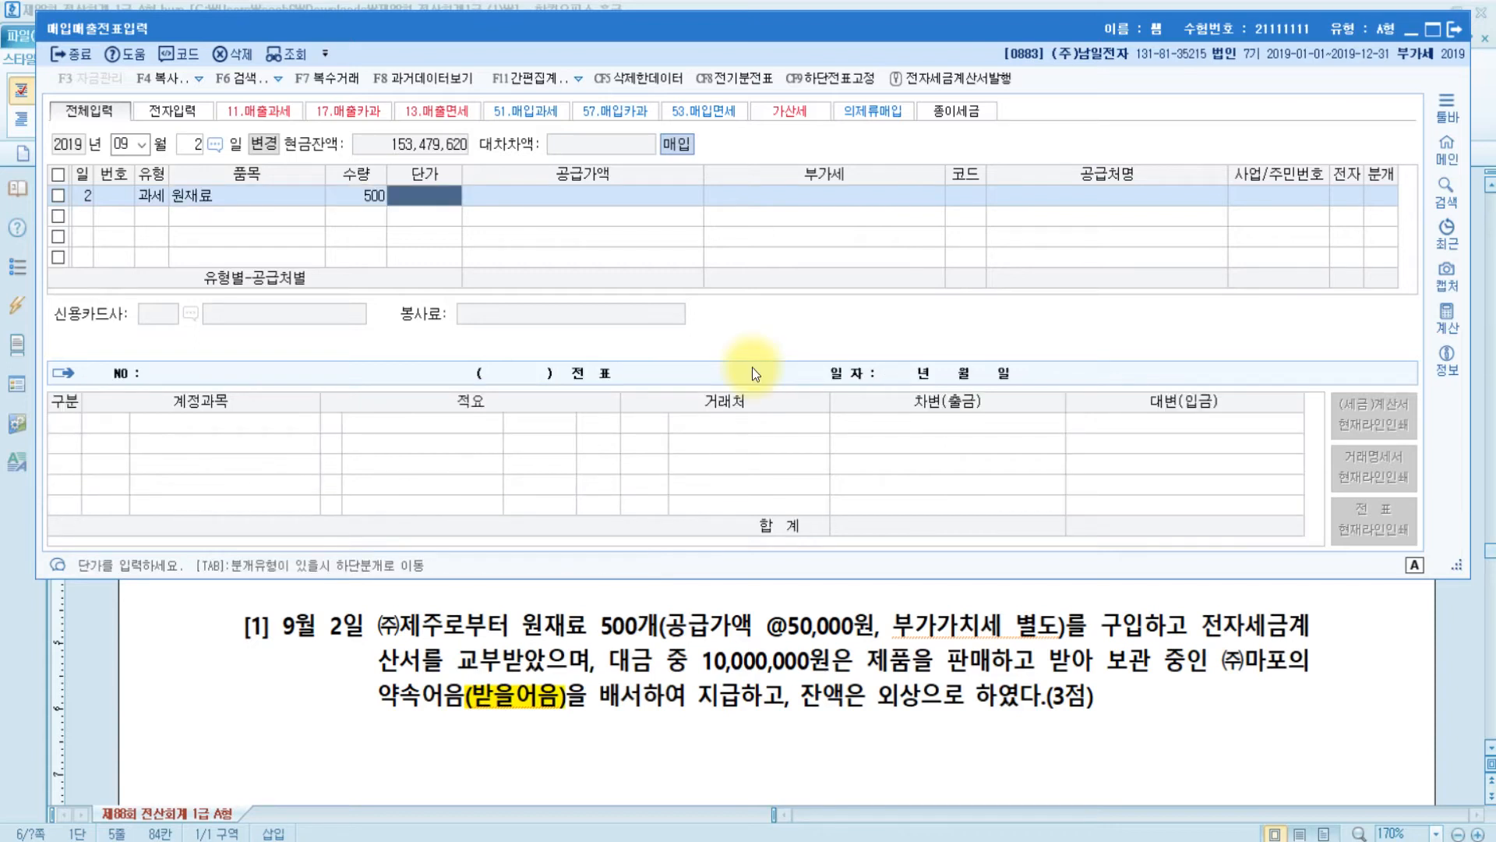
pyautogui.write('50000')
pyautogui.press('Return')
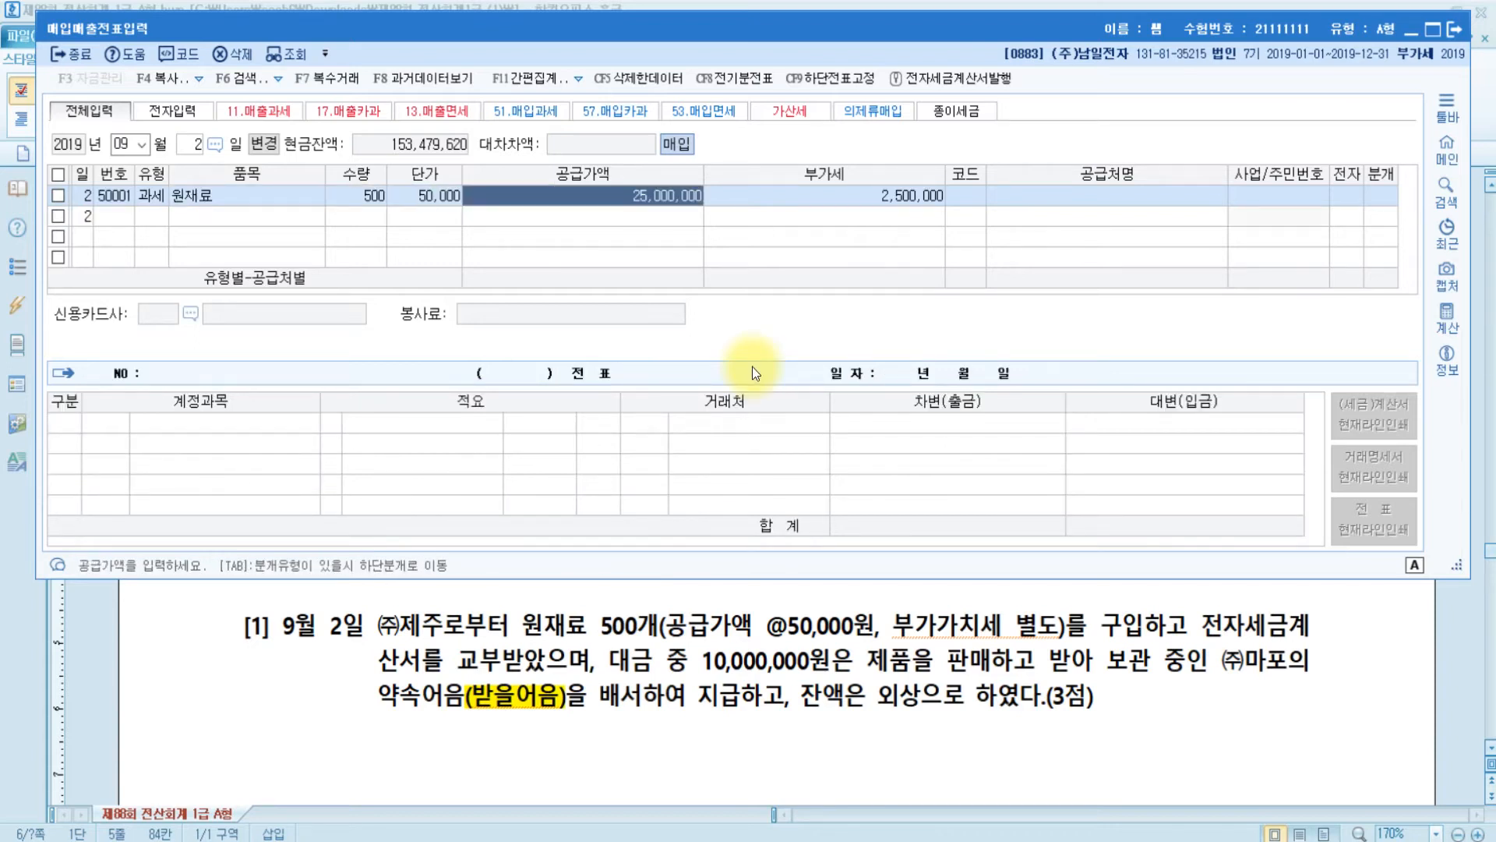
pyautogui.press('Return')
# - Set supplier (주)제주, mark the invoice electronic (1), and choose the mixed journal (3)
pyautogui.press('Return')
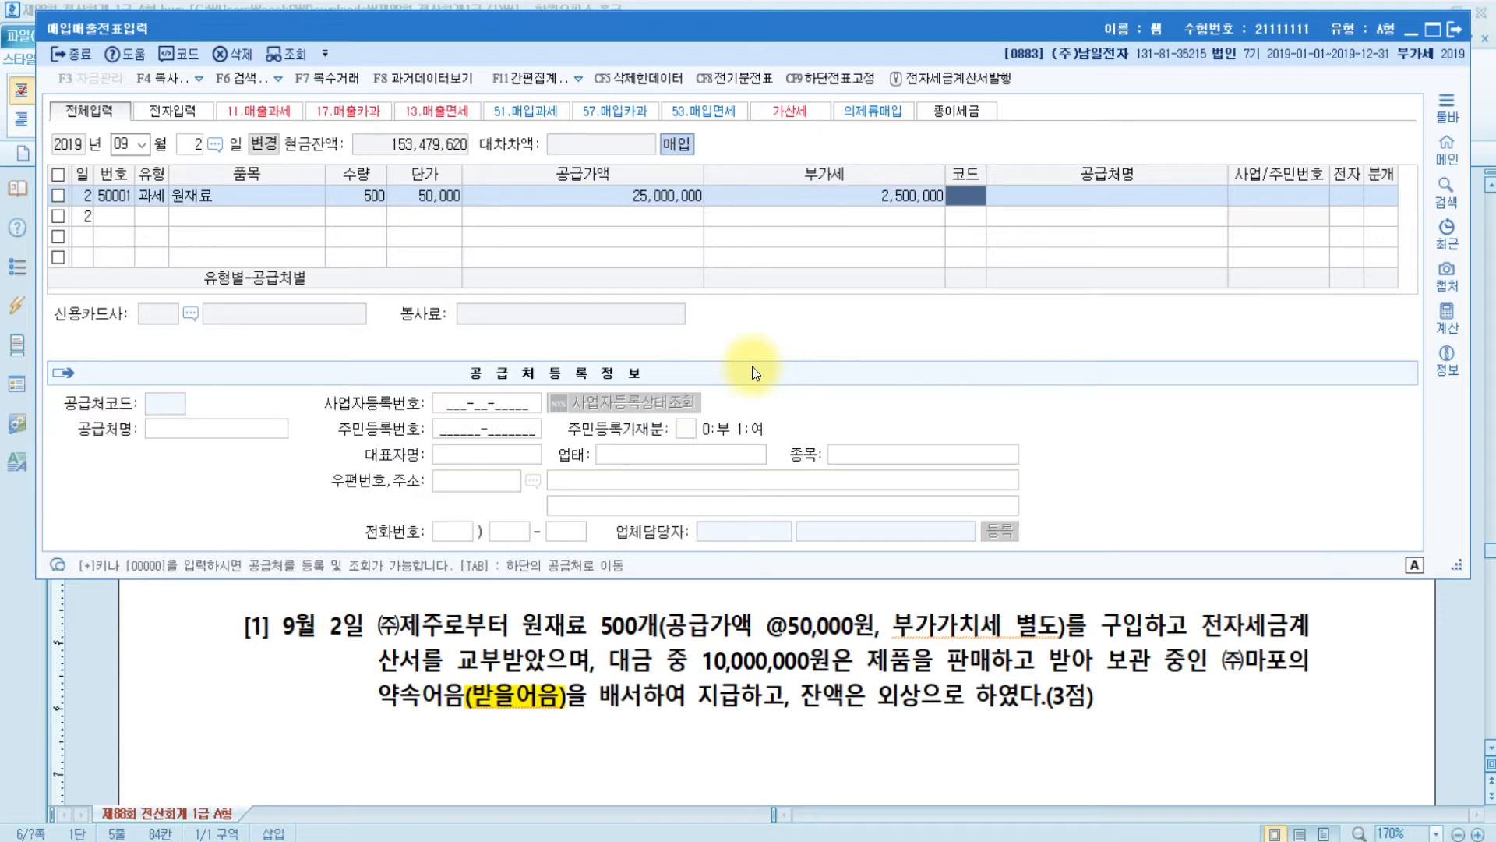
pyautogui.write('제주')
pyautogui.press('Return')
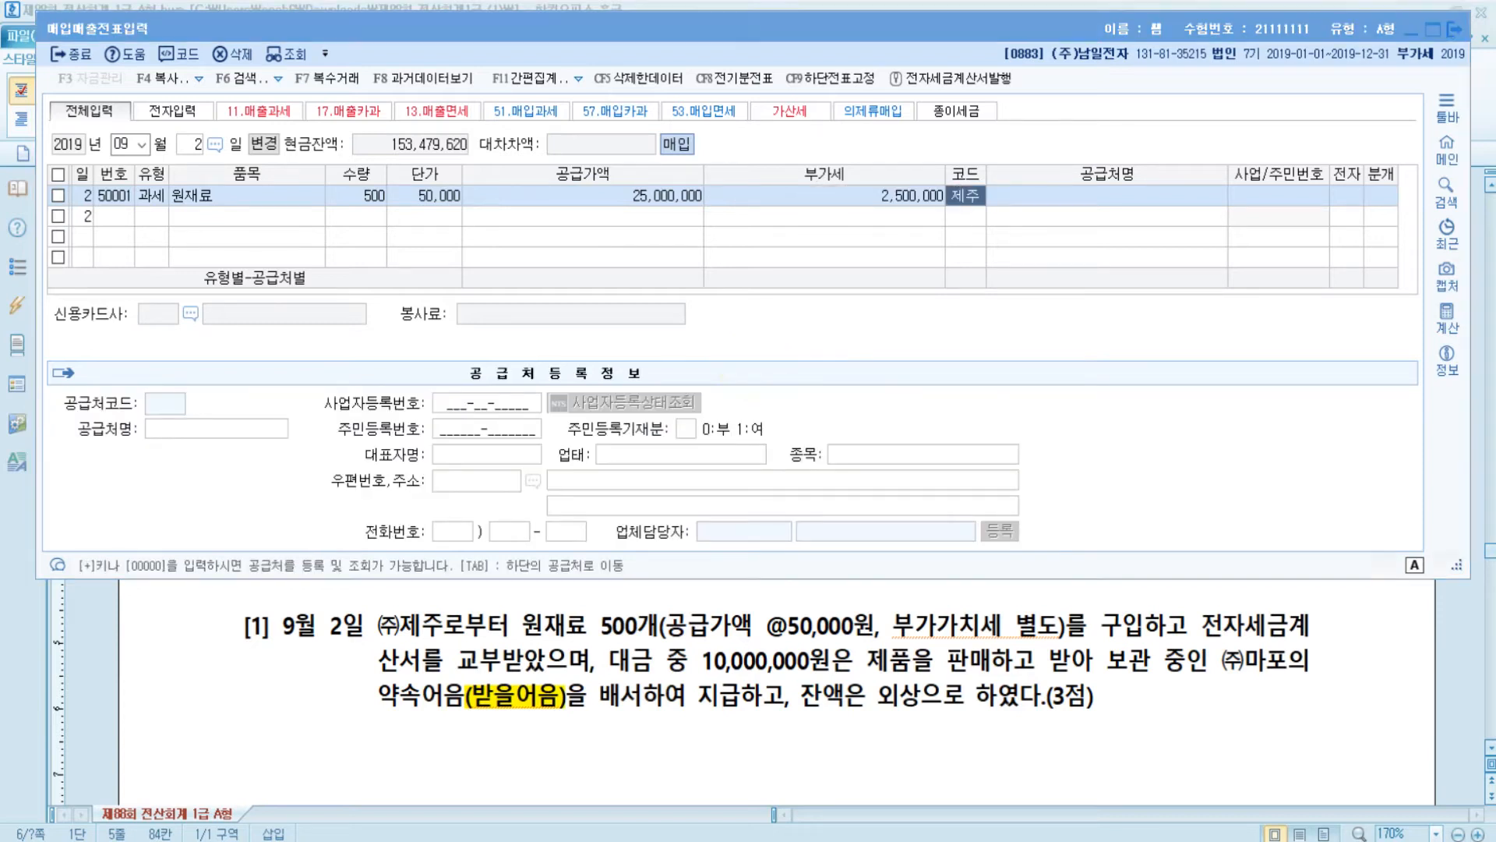
pyautogui.press('Return')
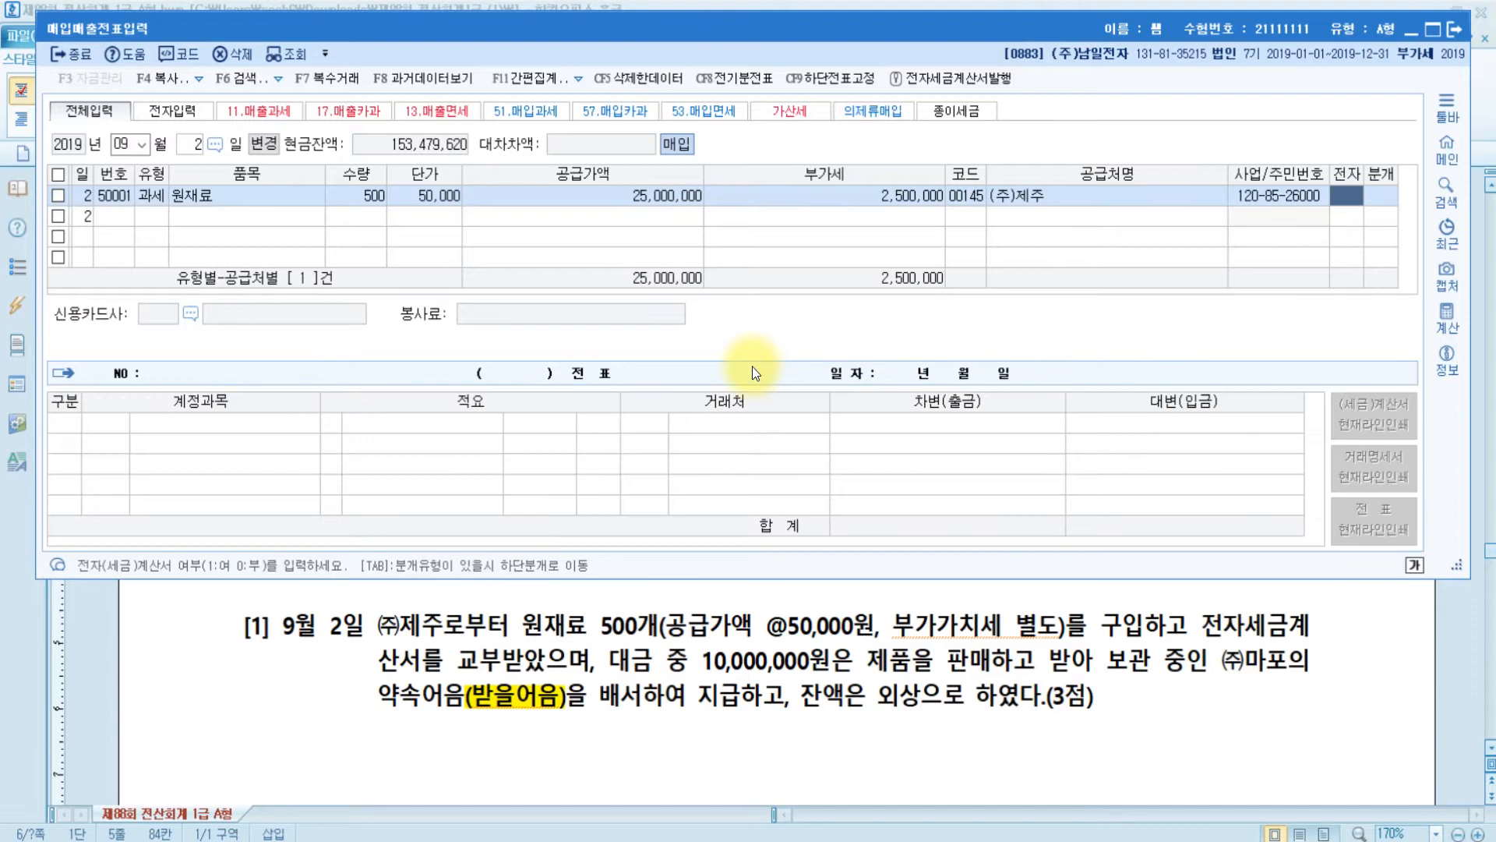
pyautogui.write('1')
pyautogui.press('Return')
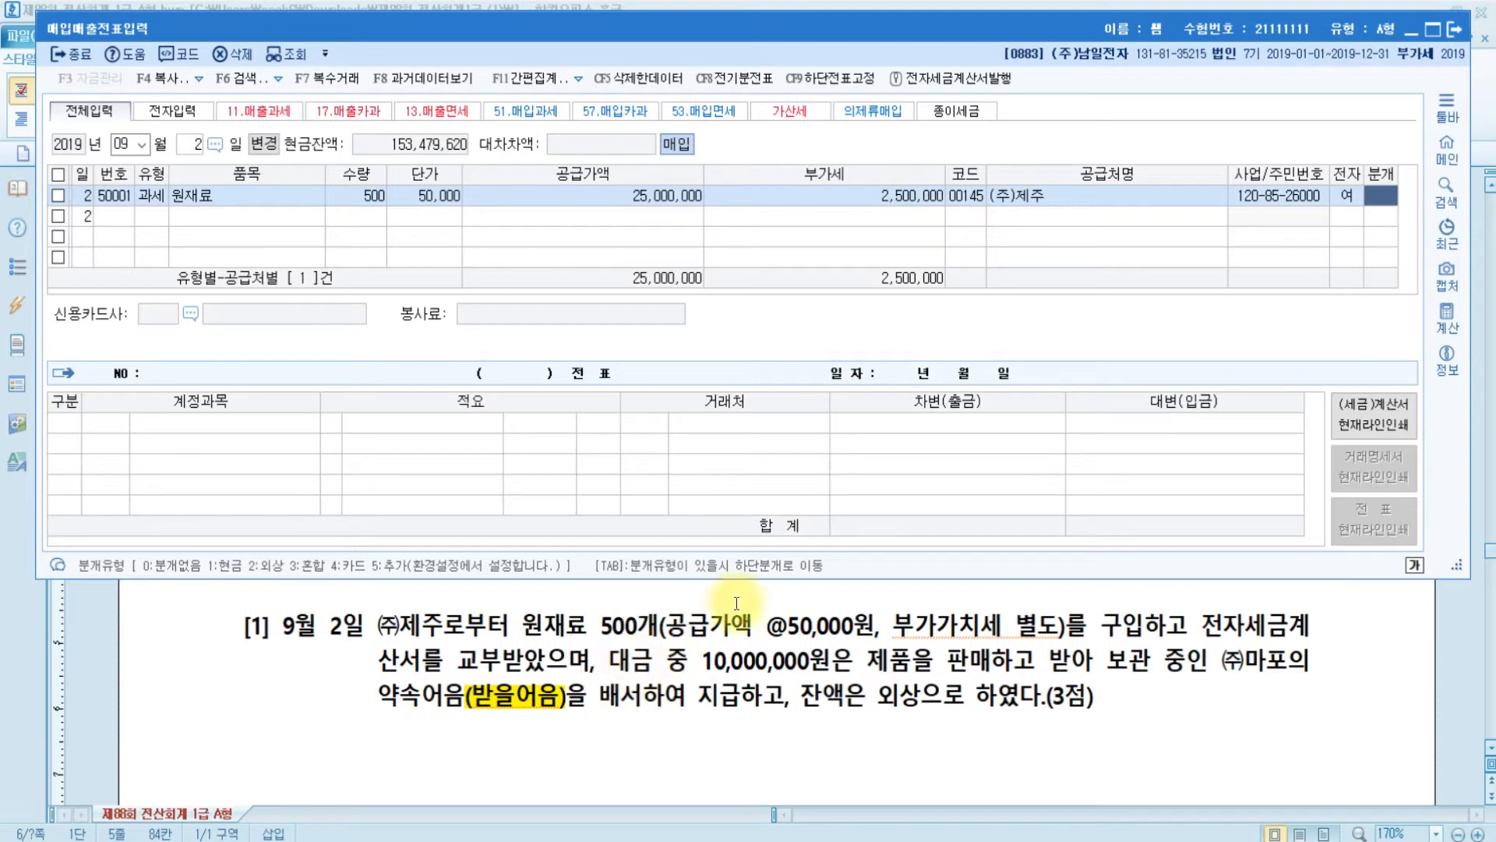
pyautogui.write('3')
pyautogui.press('Return')
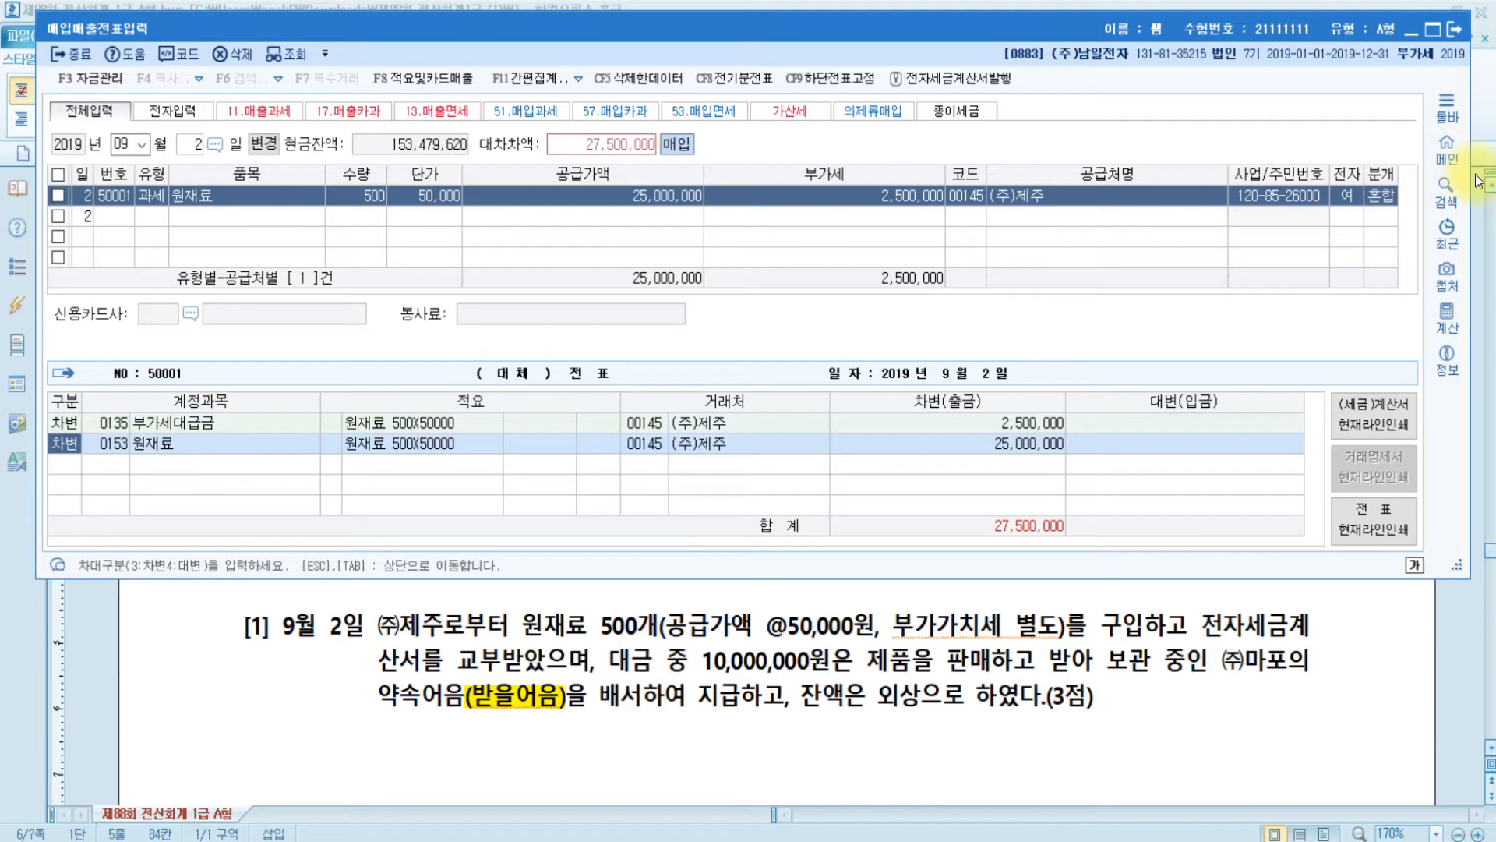
# - Add a credit line to 0110 받을어음 for 10,000,000
pyautogui.click(110, 452)
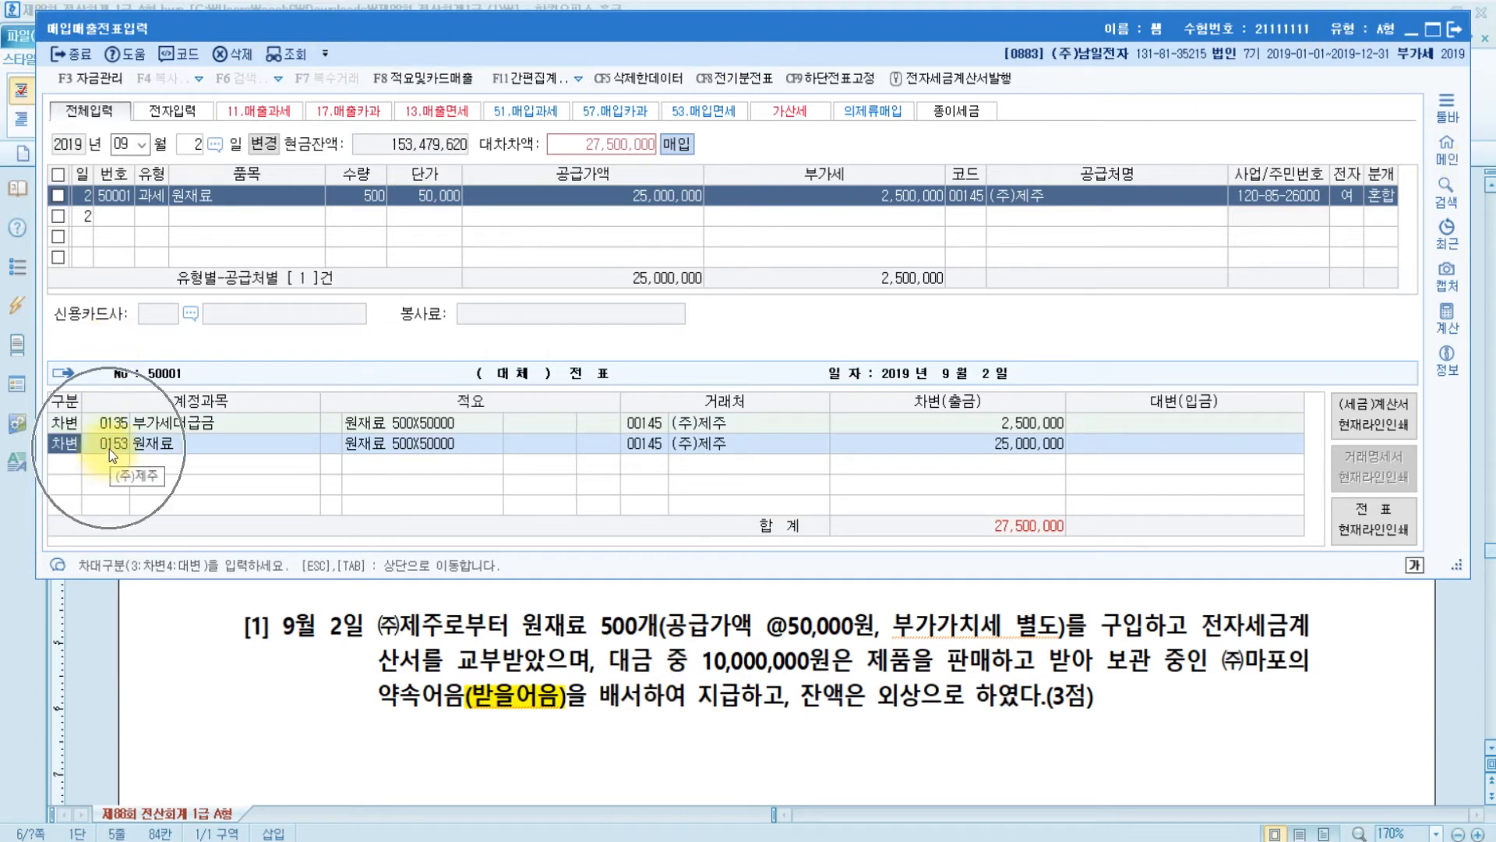
pyautogui.press('Return')
pyautogui.press('Return')
pyautogui.press('Return')
pyautogui.press('Return')
pyautogui.press('Return')
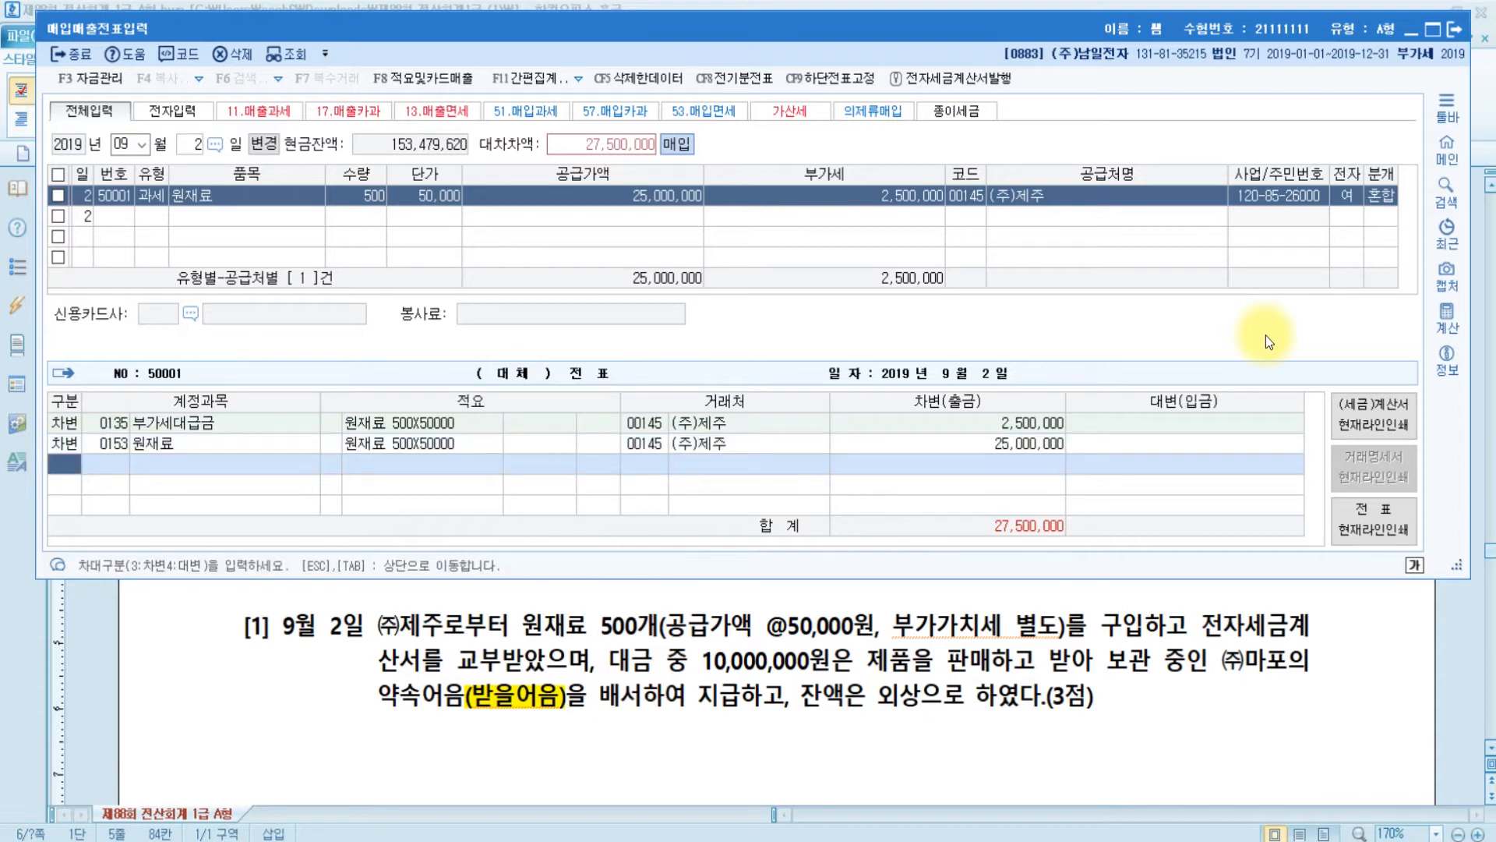
pyautogui.write('4')
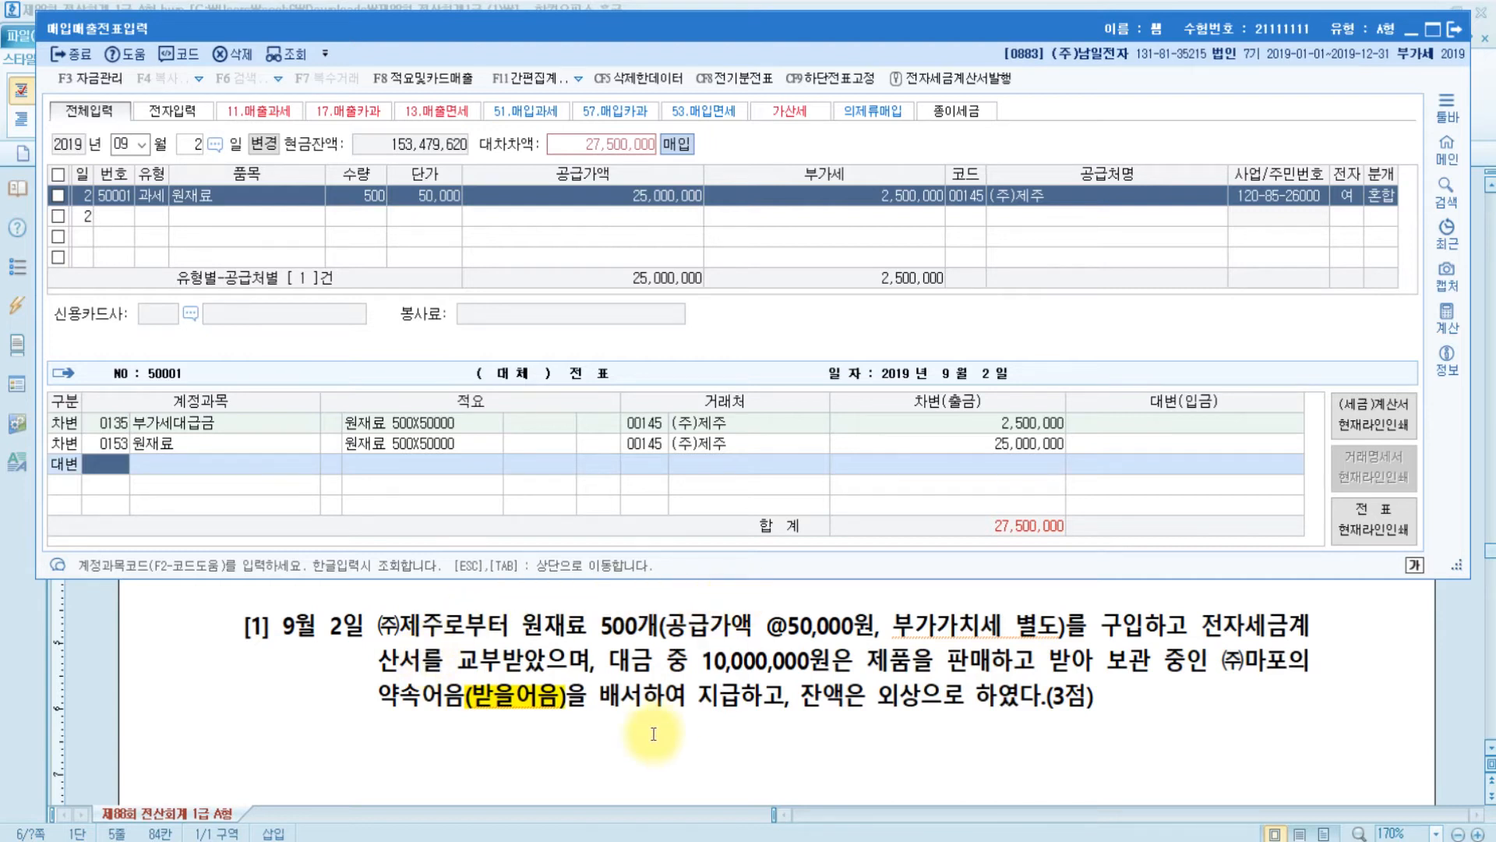
pyautogui.click(629, 696)
pyautogui.write('받을')
pyautogui.press('Return')
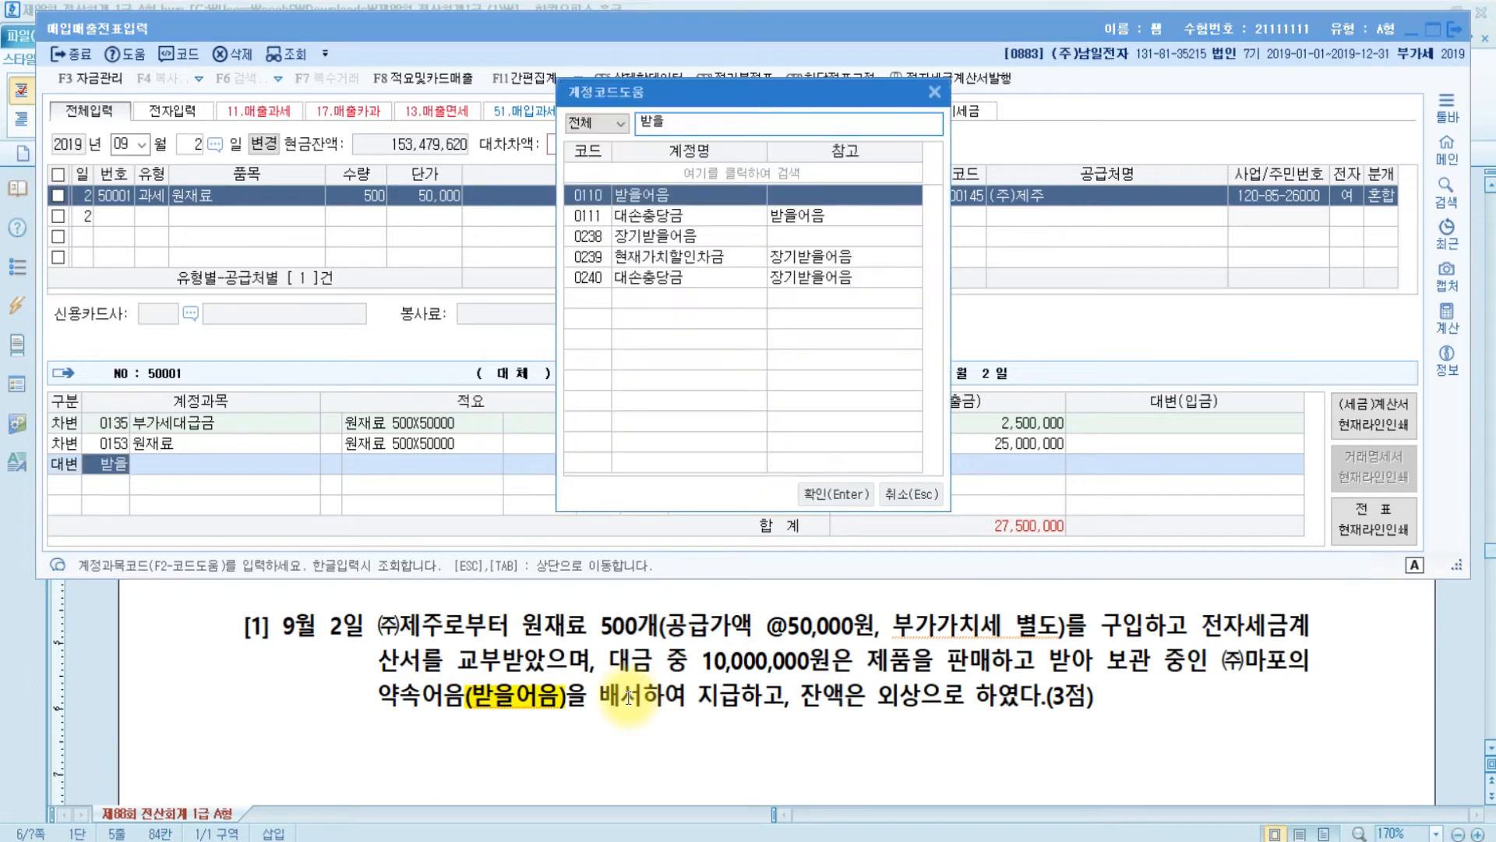
pyautogui.press('Return')
pyautogui.write('10000000')
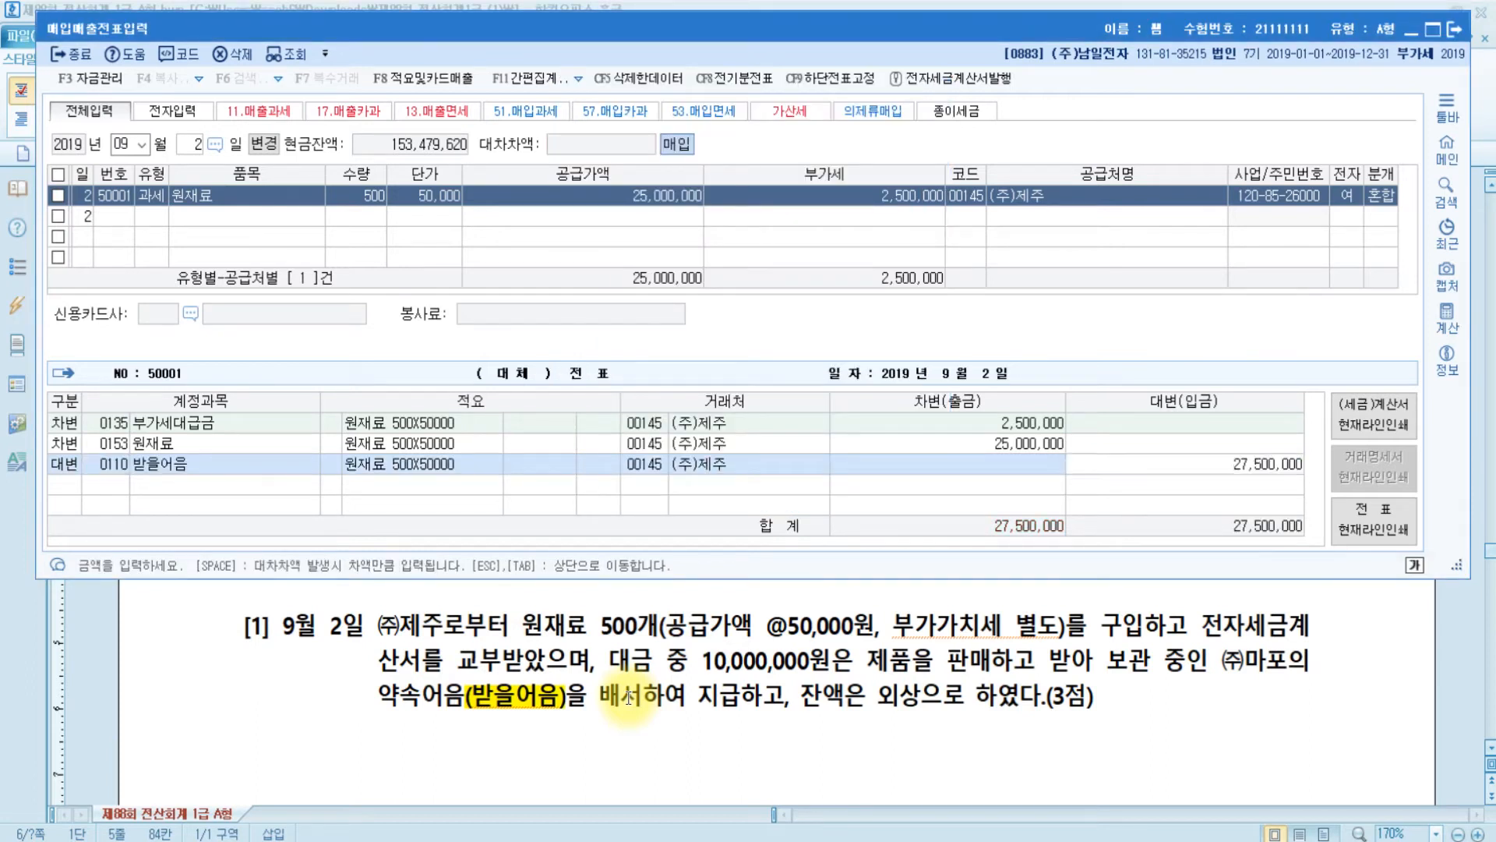
pyautogui.press('Return')
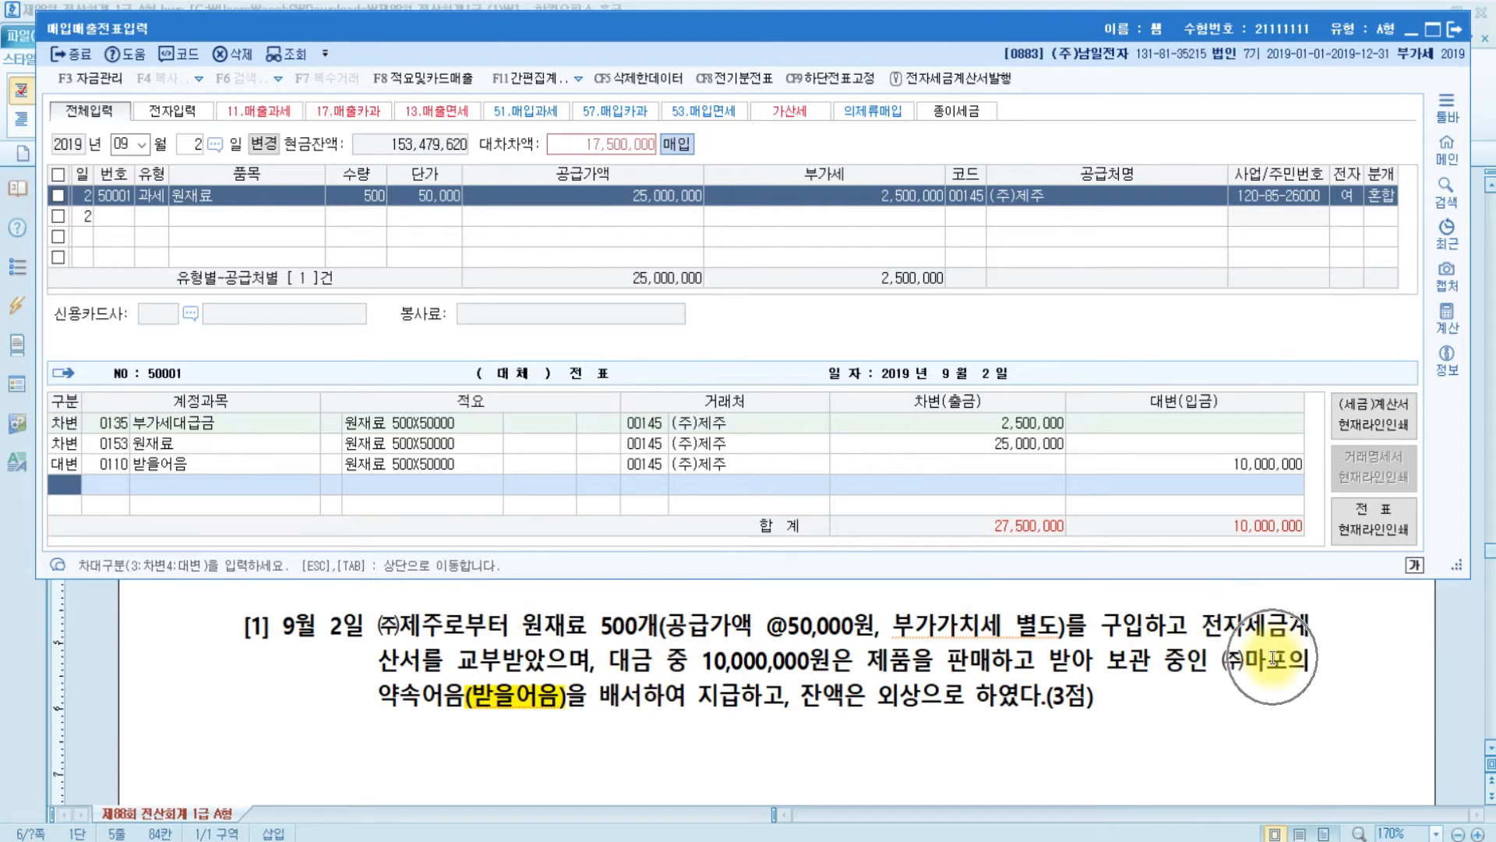
# - Set (주)마포 as the business partner on the 받을어음 credit line
pyautogui.click(645, 465)
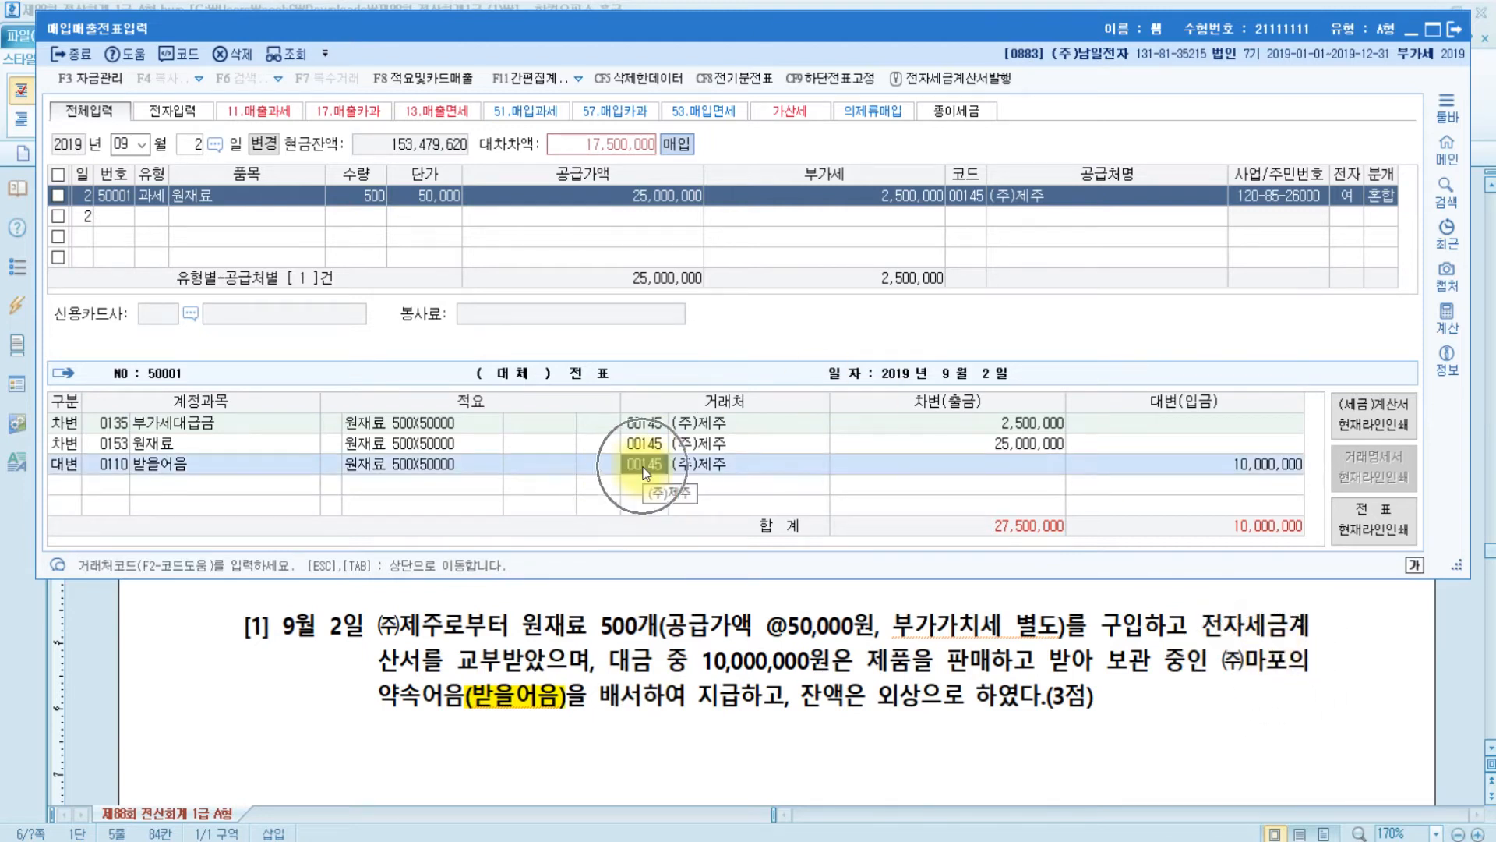
pyautogui.write('마모')
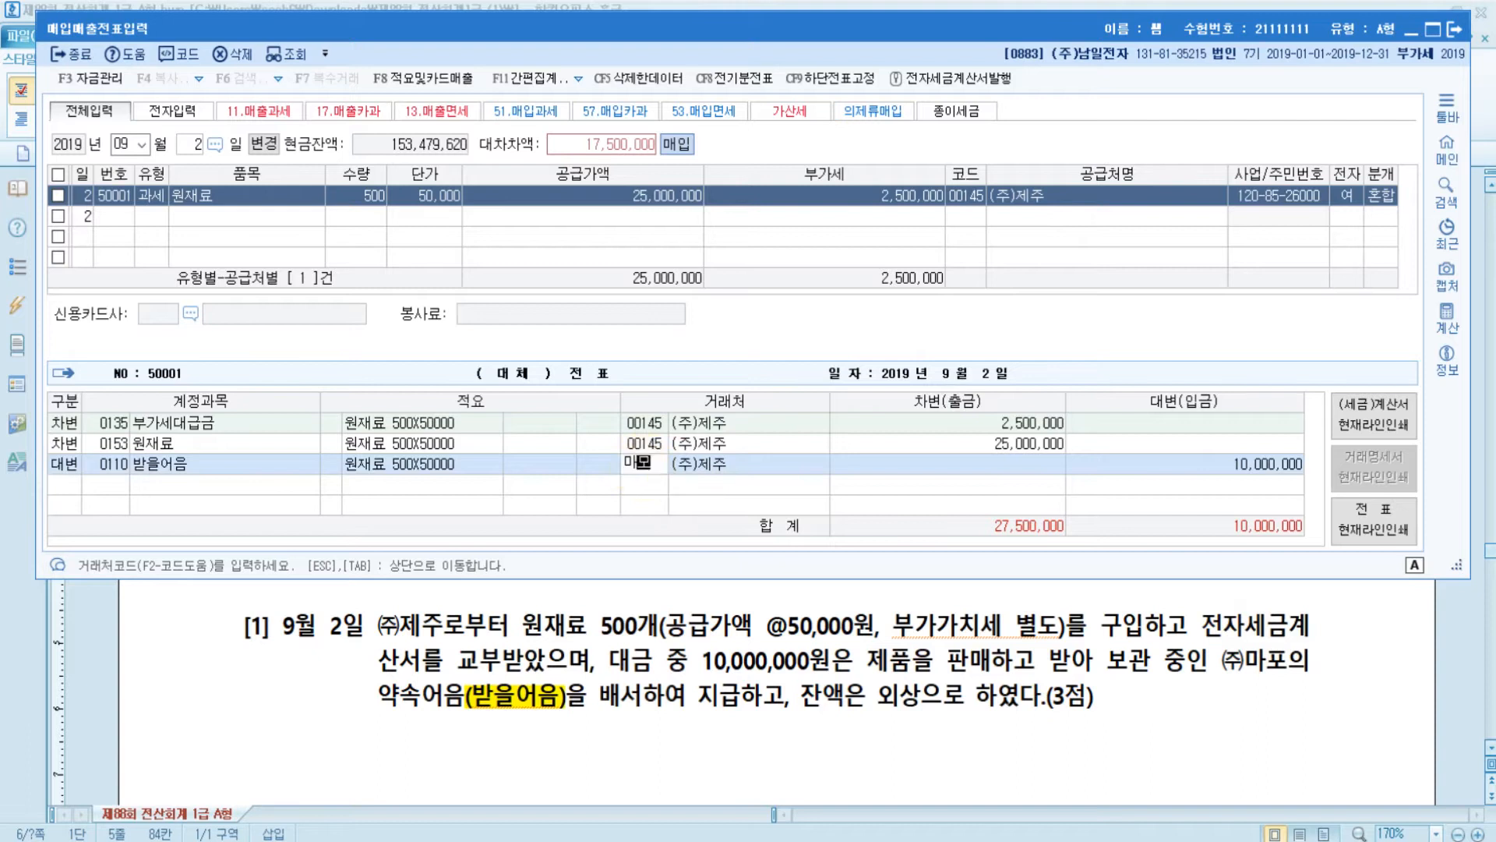
pyautogui.press('Return')
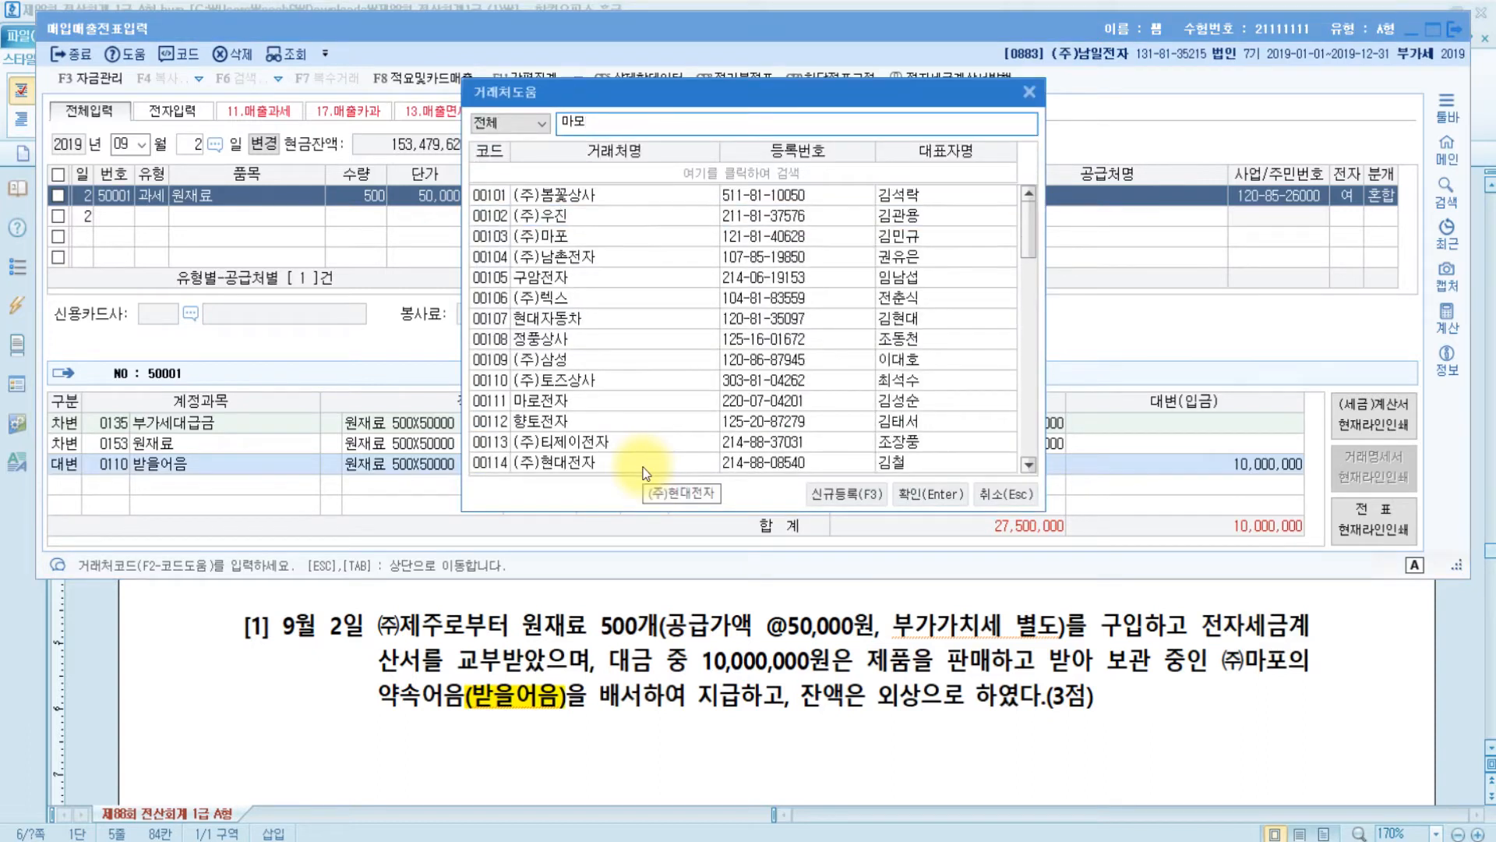
pyautogui.press('BackSpace')
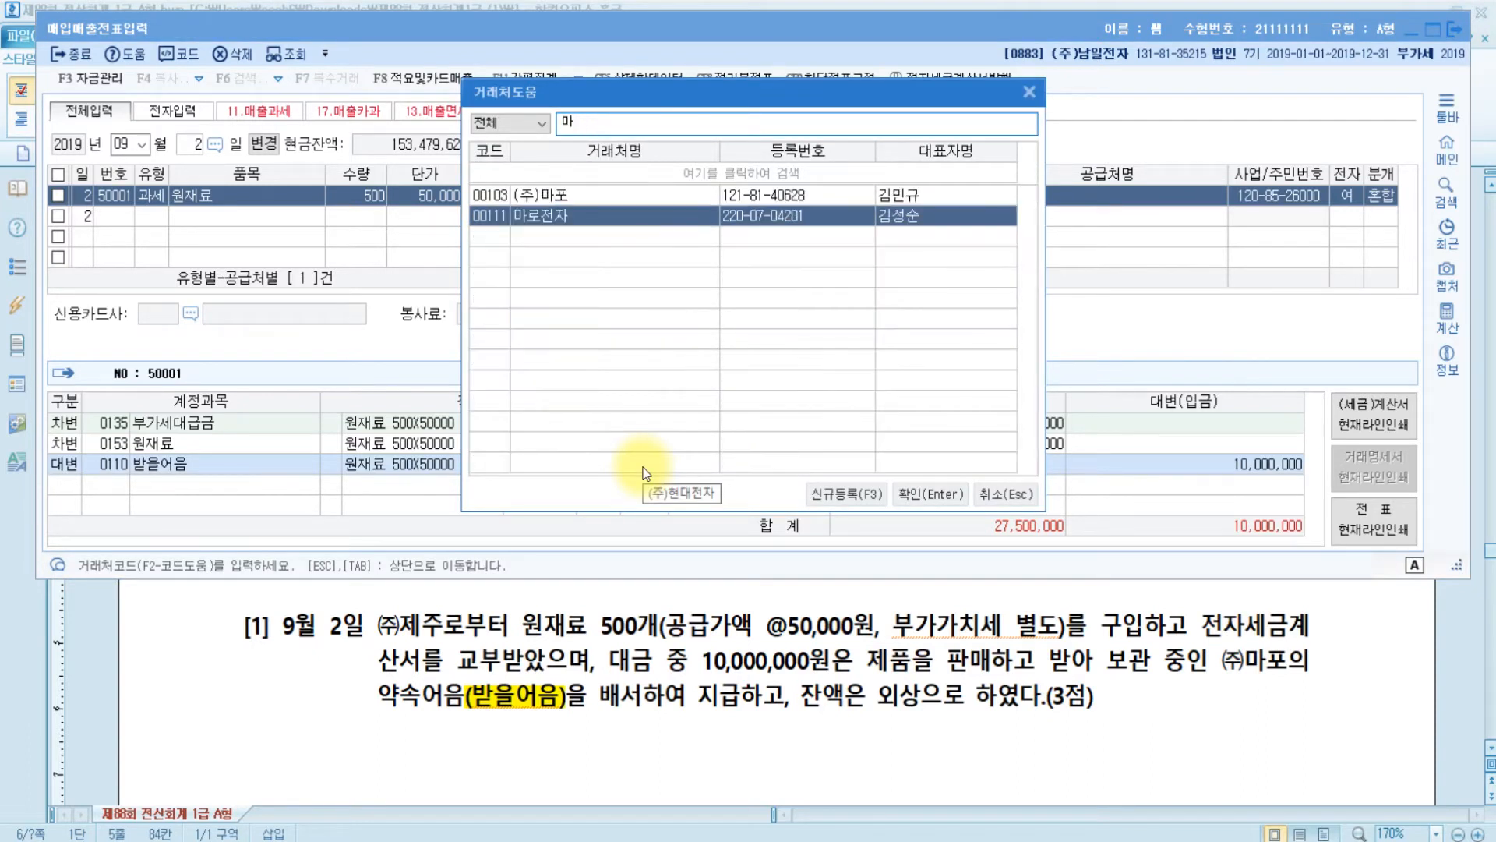
pyautogui.press('Up')
pyautogui.press('Return')
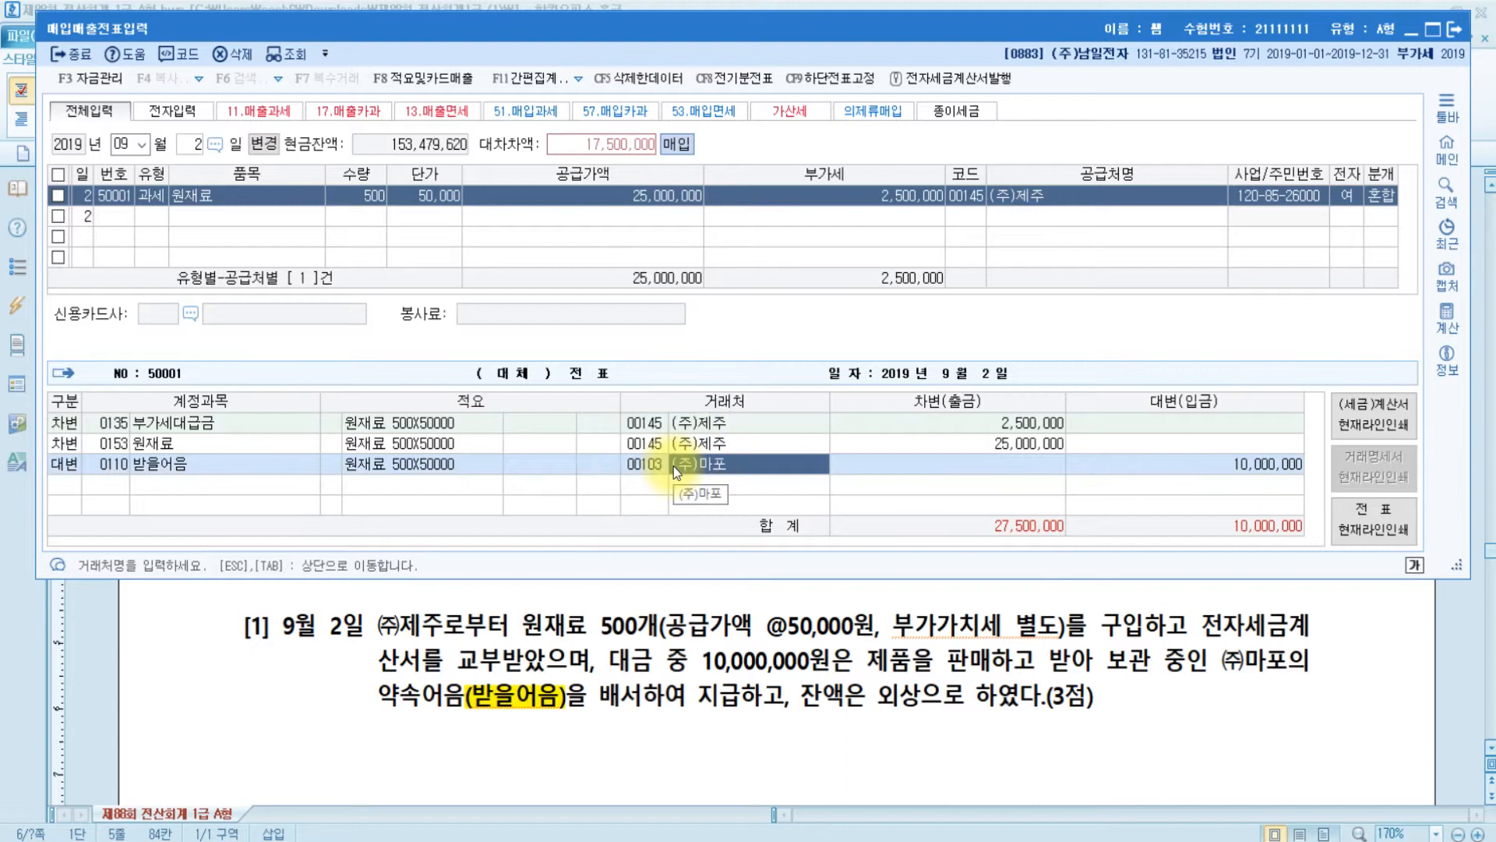
pyautogui.press('Return')
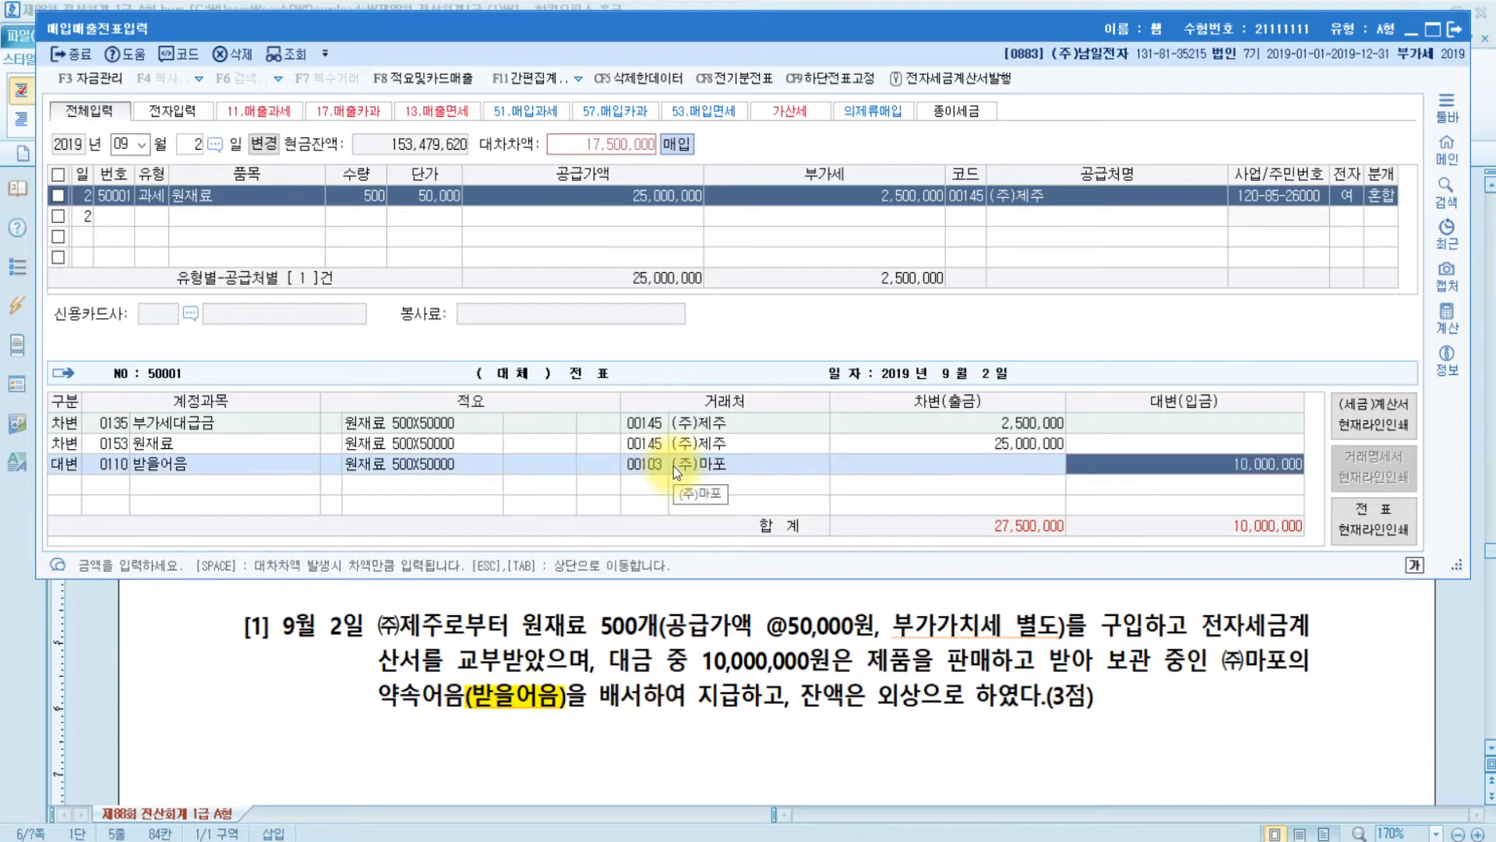
pyautogui.press('Return')
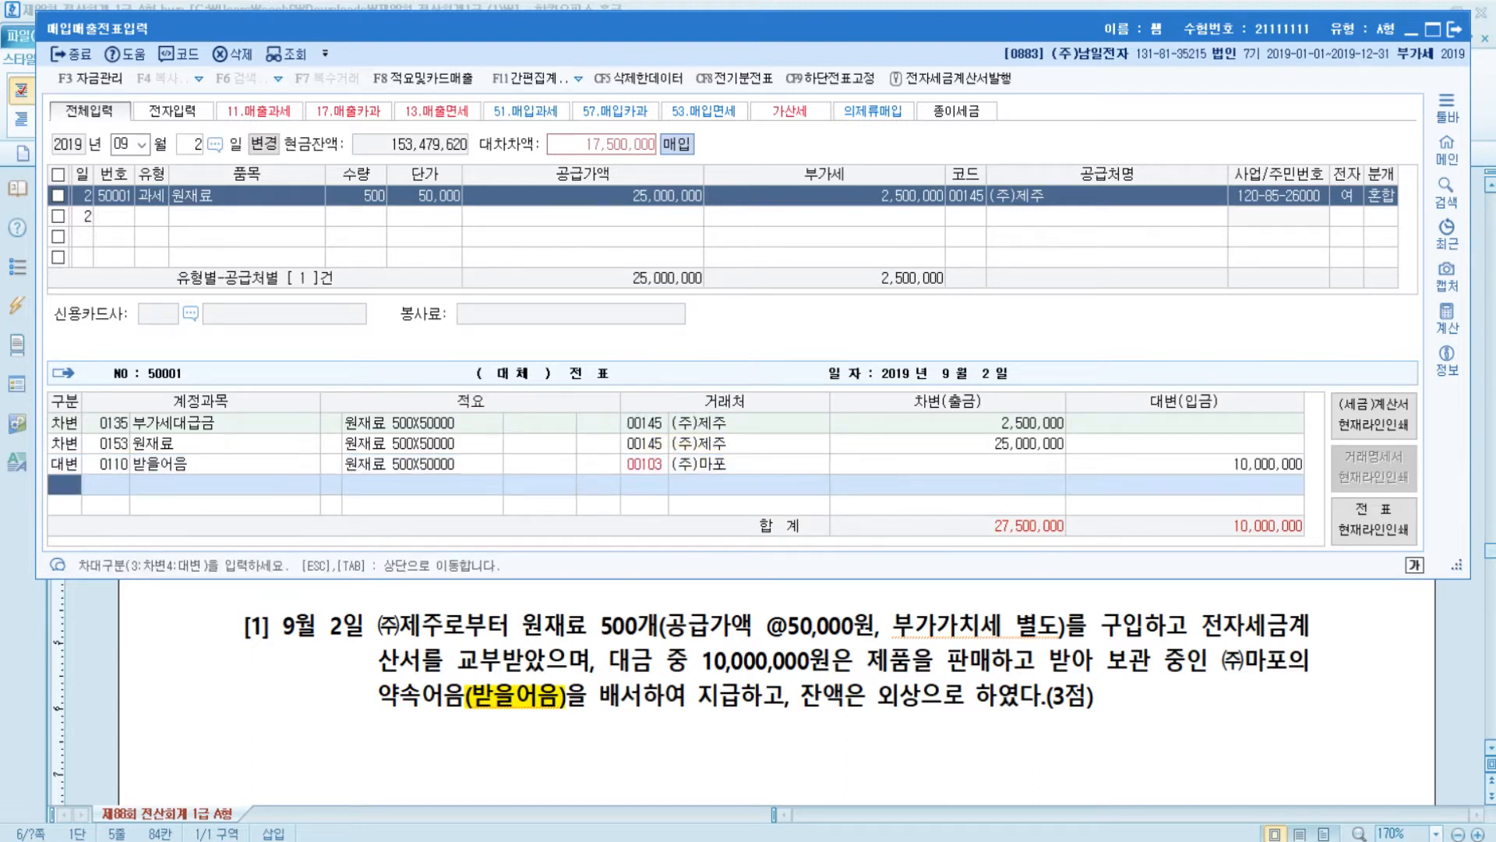
# - Start a new credit line with the 0251 외상매입금 account
pyautogui.write('4')
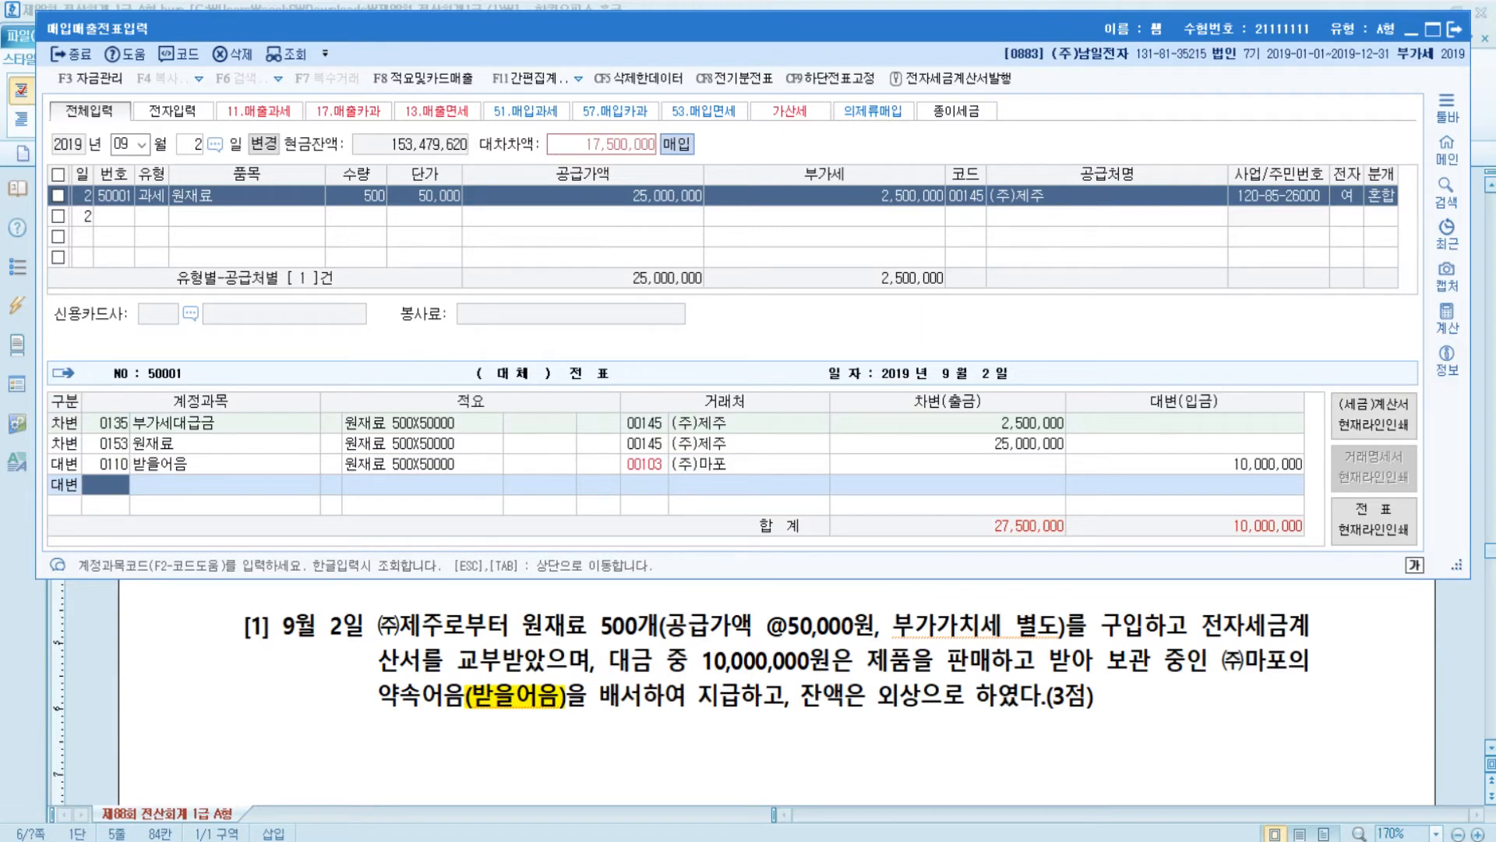
pyautogui.write('외상')
pyautogui.press('Return')
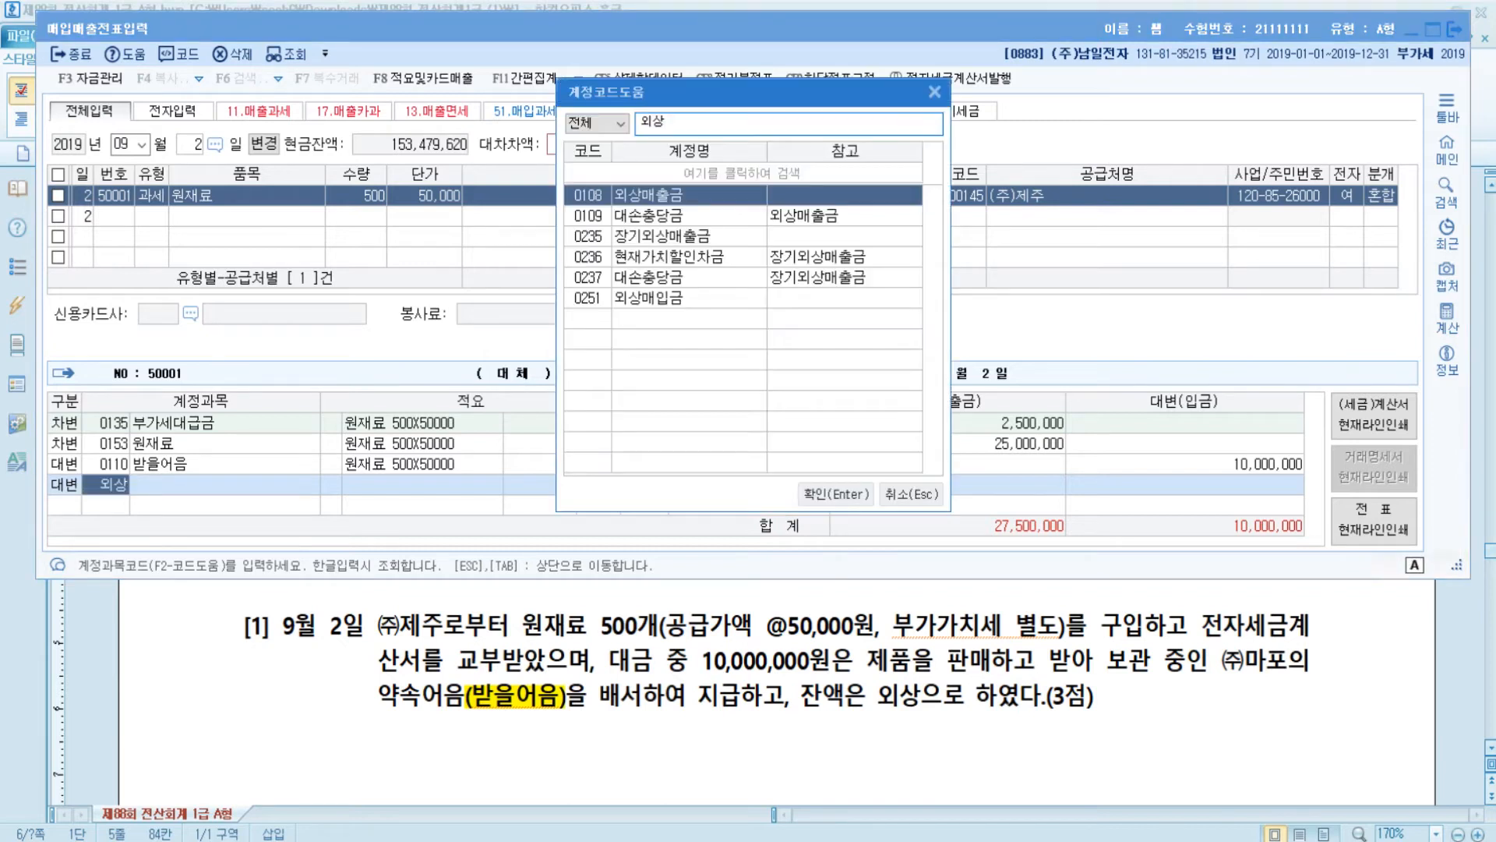
pyautogui.press('Down')
pyautogui.press('Down')
pyautogui.press('Down')
pyautogui.press('Down')
pyautogui.press('Down')
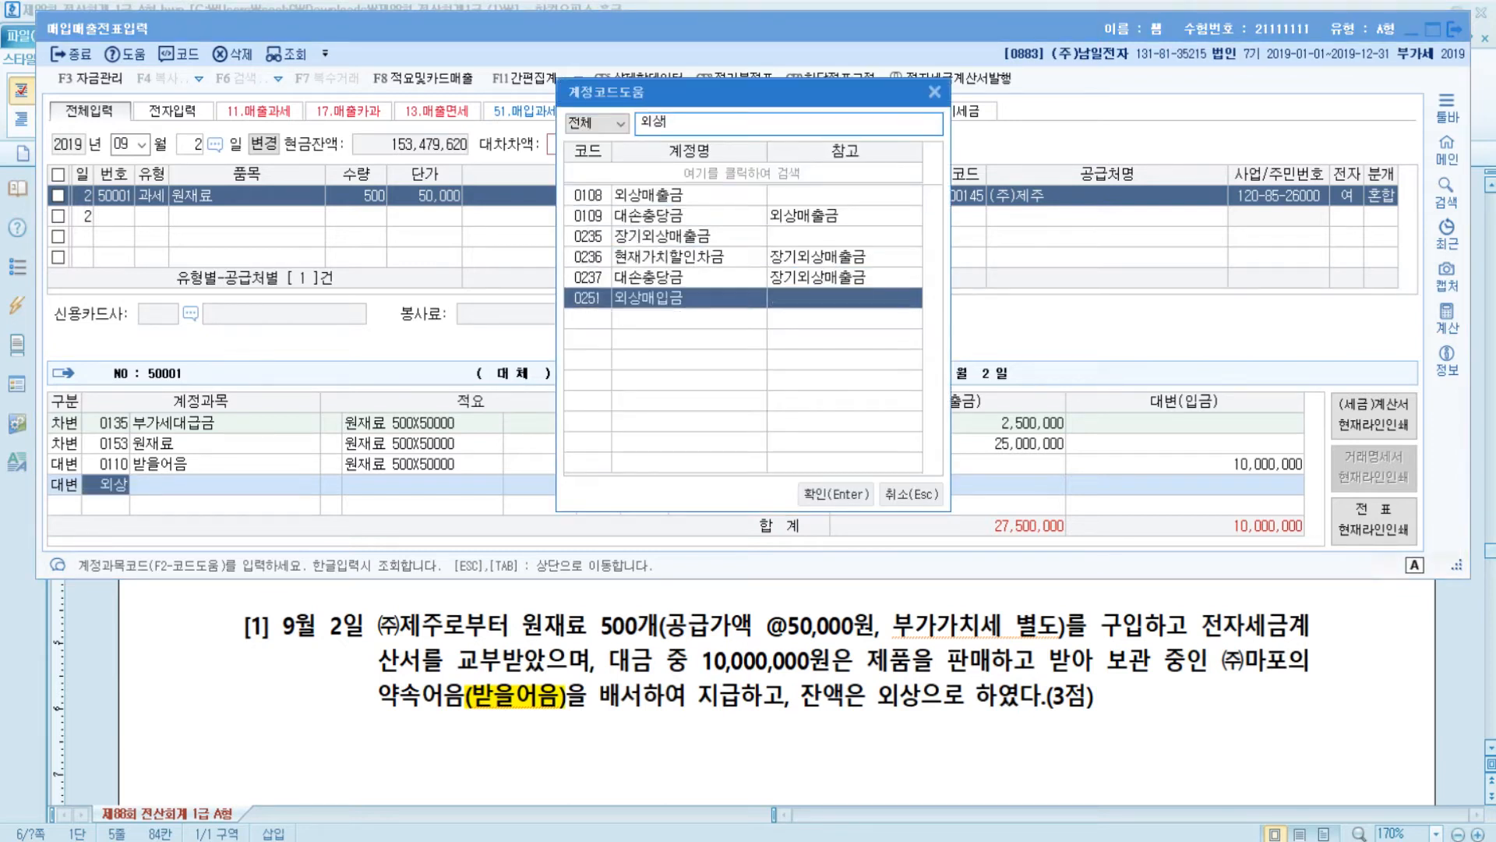
pyautogui.press('Return')
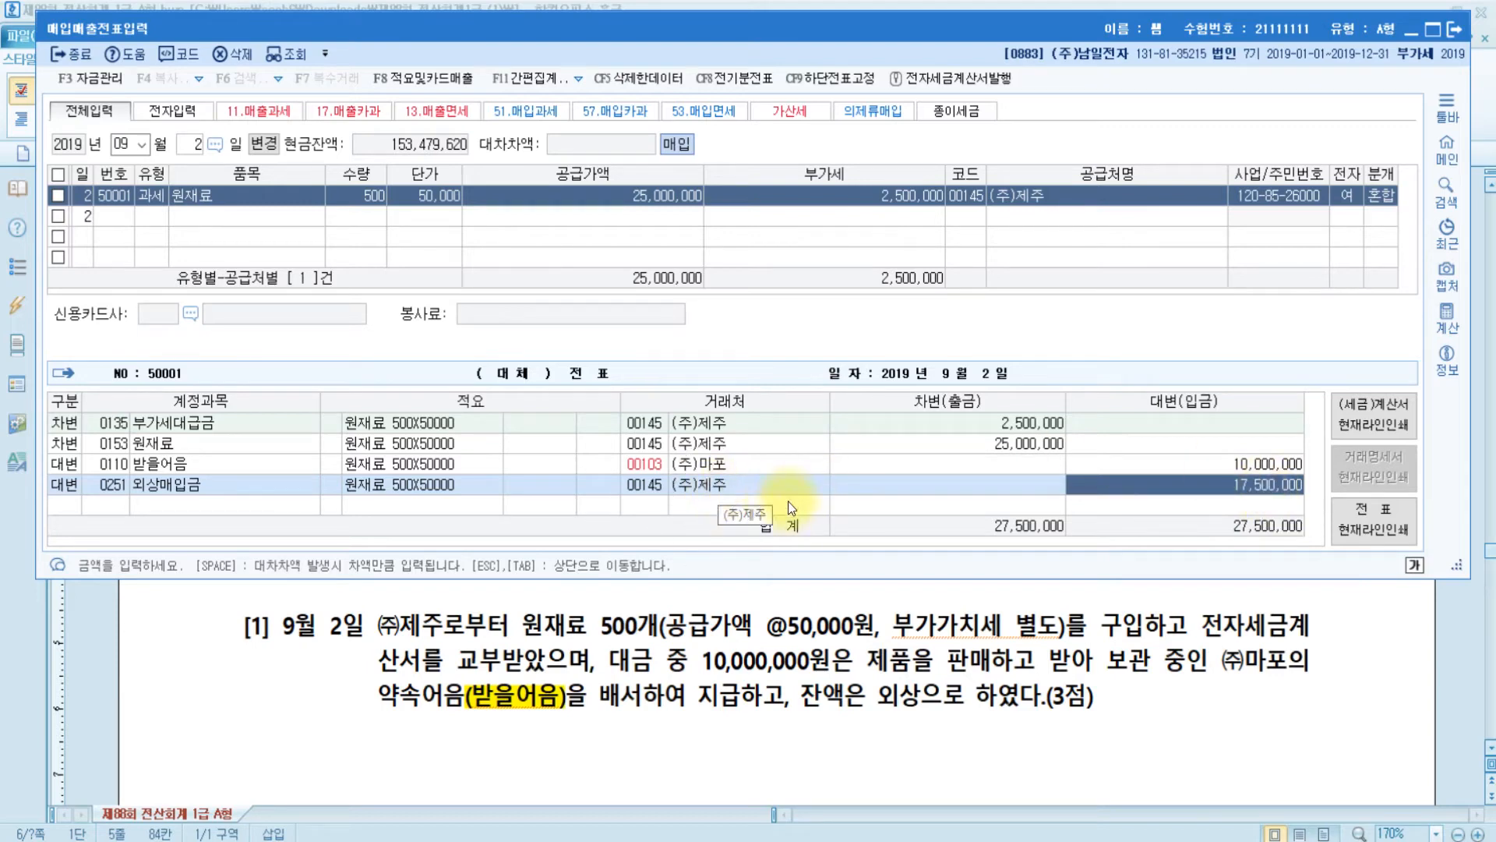
# - Scroll the exam document to problem [2], the 9월 4일 machine sale, then return to the voucher
pyautogui.click(874, 679)
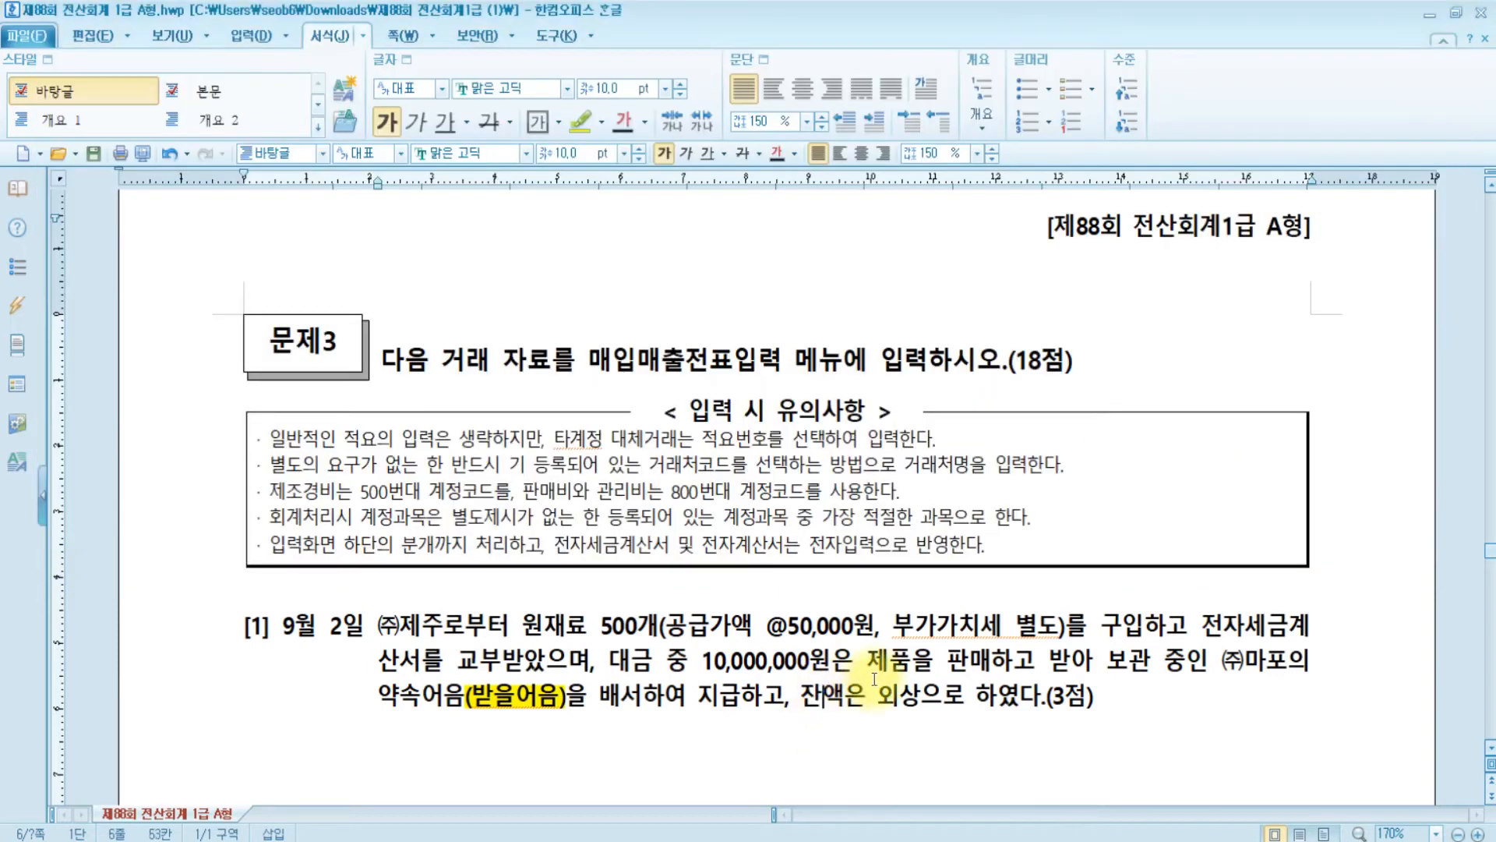
pyautogui.scroll(-3, 874, 679)
pyautogui.scroll(1, 875, 679)
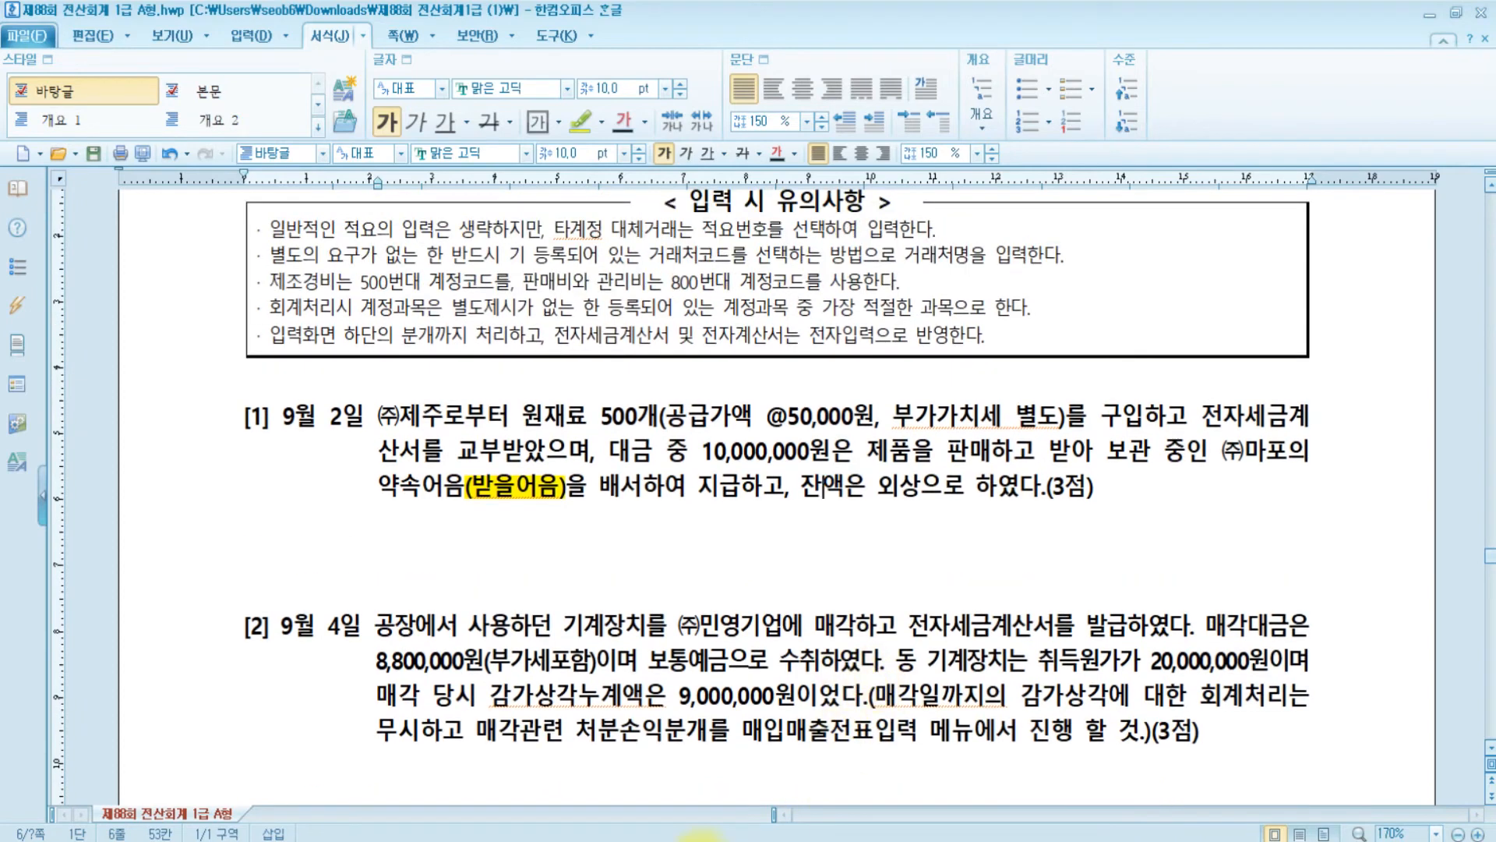
pyautogui.click(653, 838)
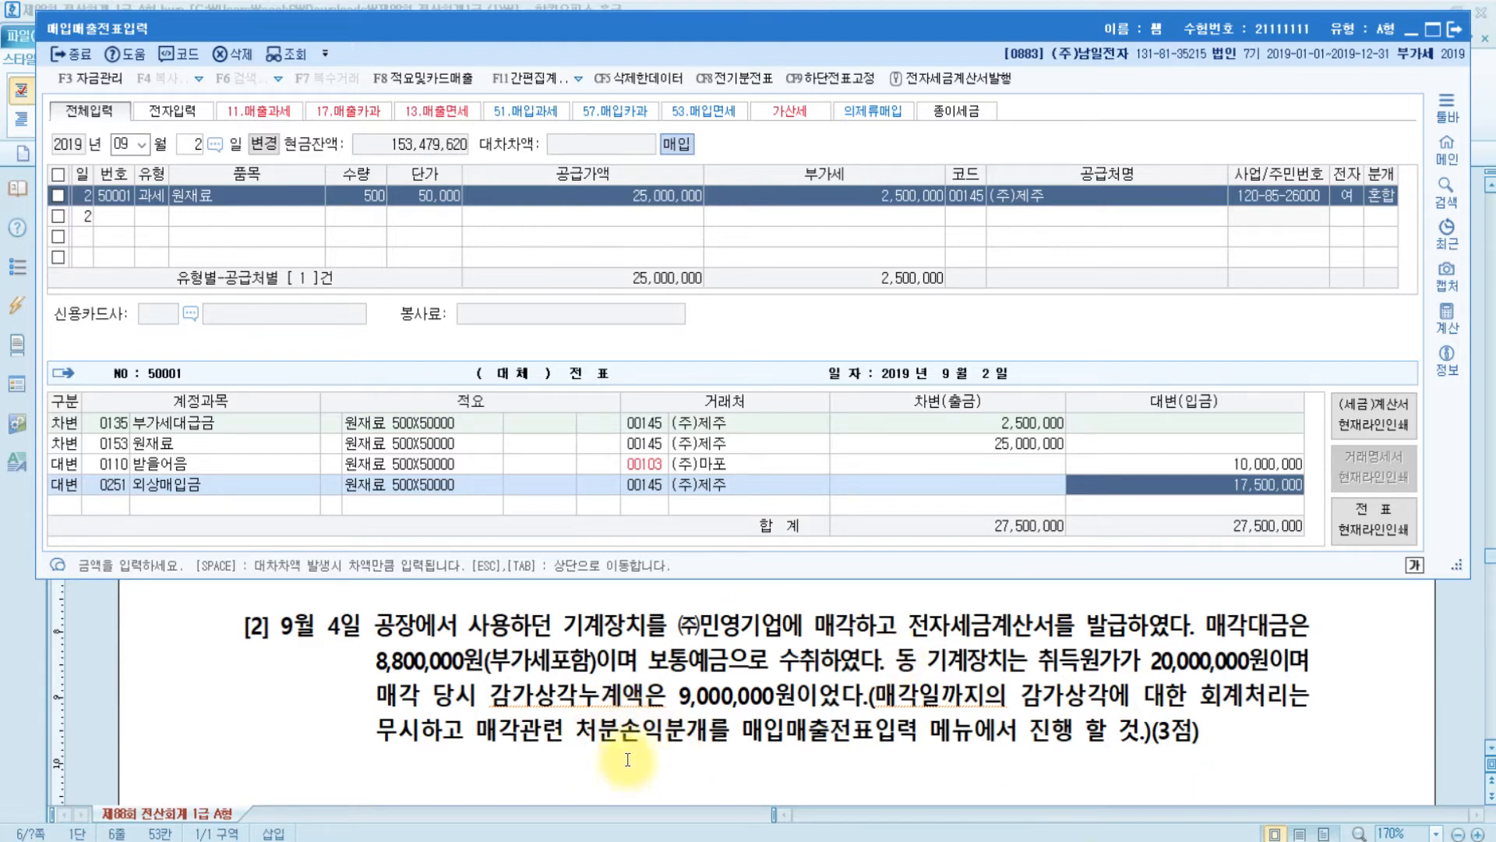
# - Start a new voucher dated September 4
pyautogui.moveTo(814, 628); pyautogui.dragTo(873, 631)
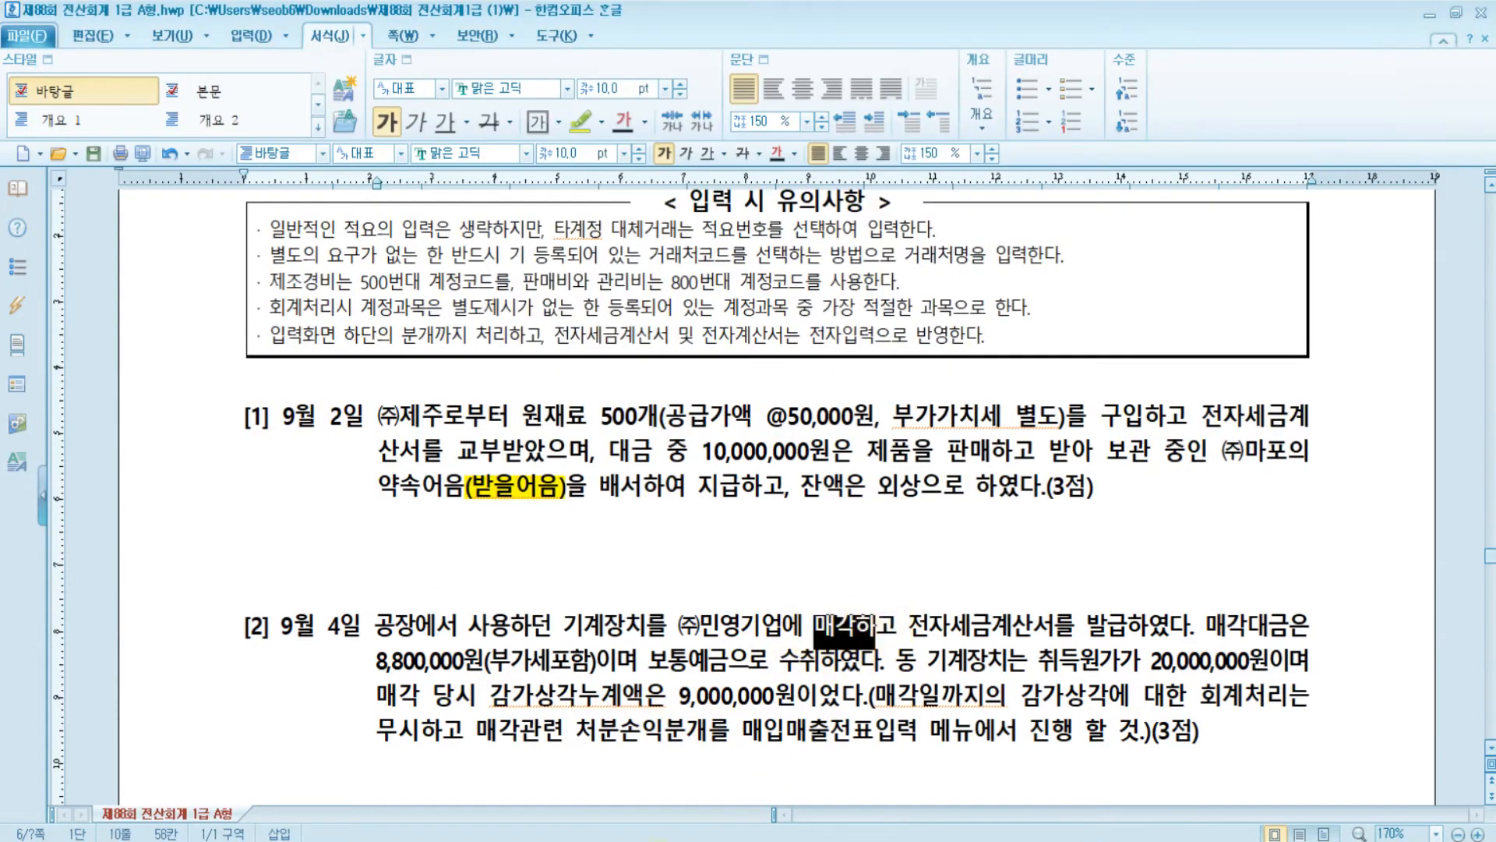
pyautogui.hotkey('alt', 'Tab')
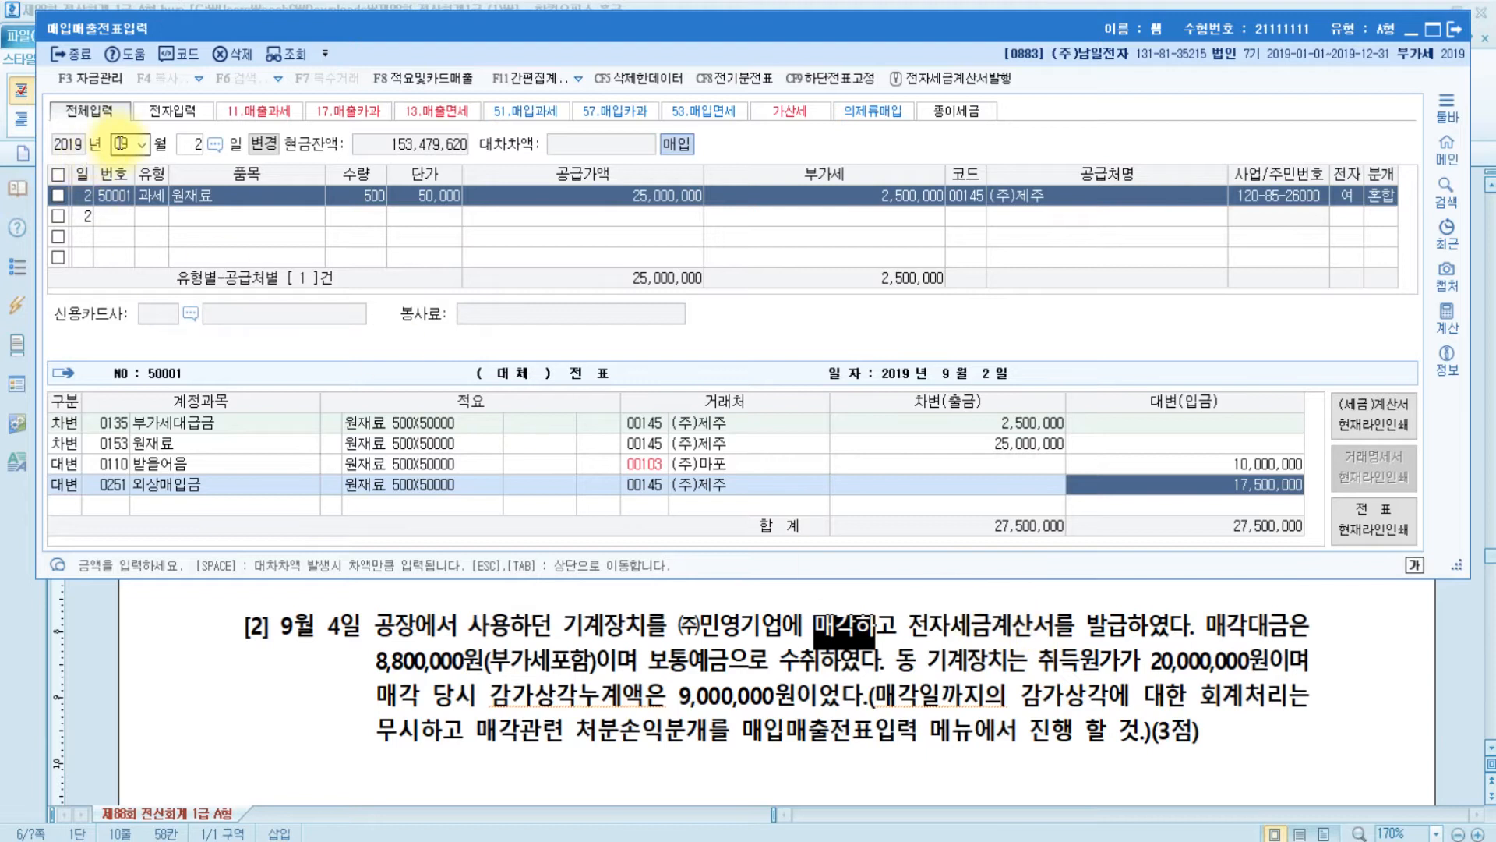
pyautogui.click(117, 144)
pyautogui.press('Return')
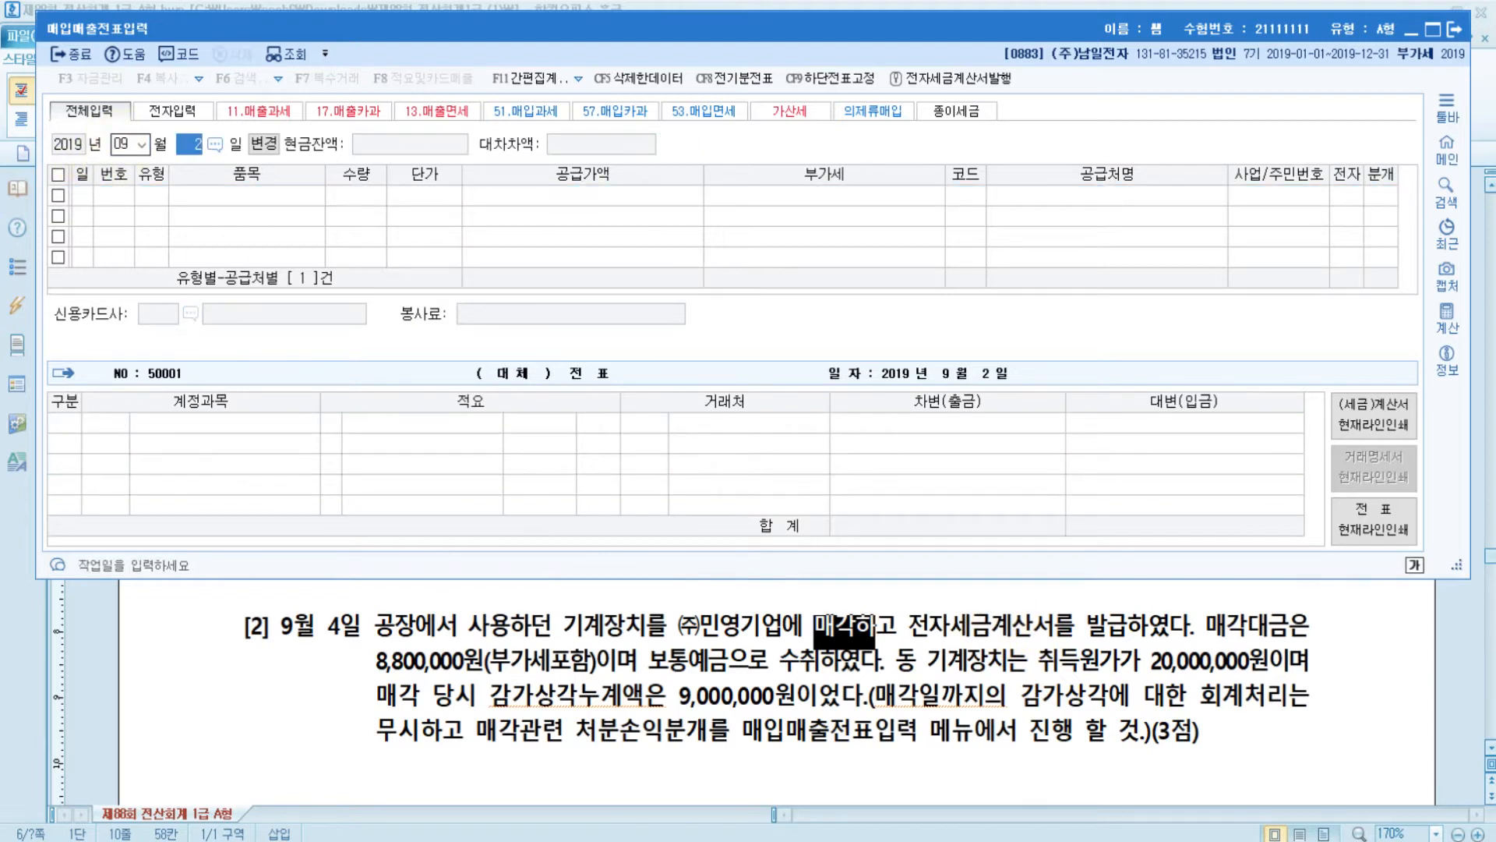
pyautogui.write('4')
pyautogui.press('Return')
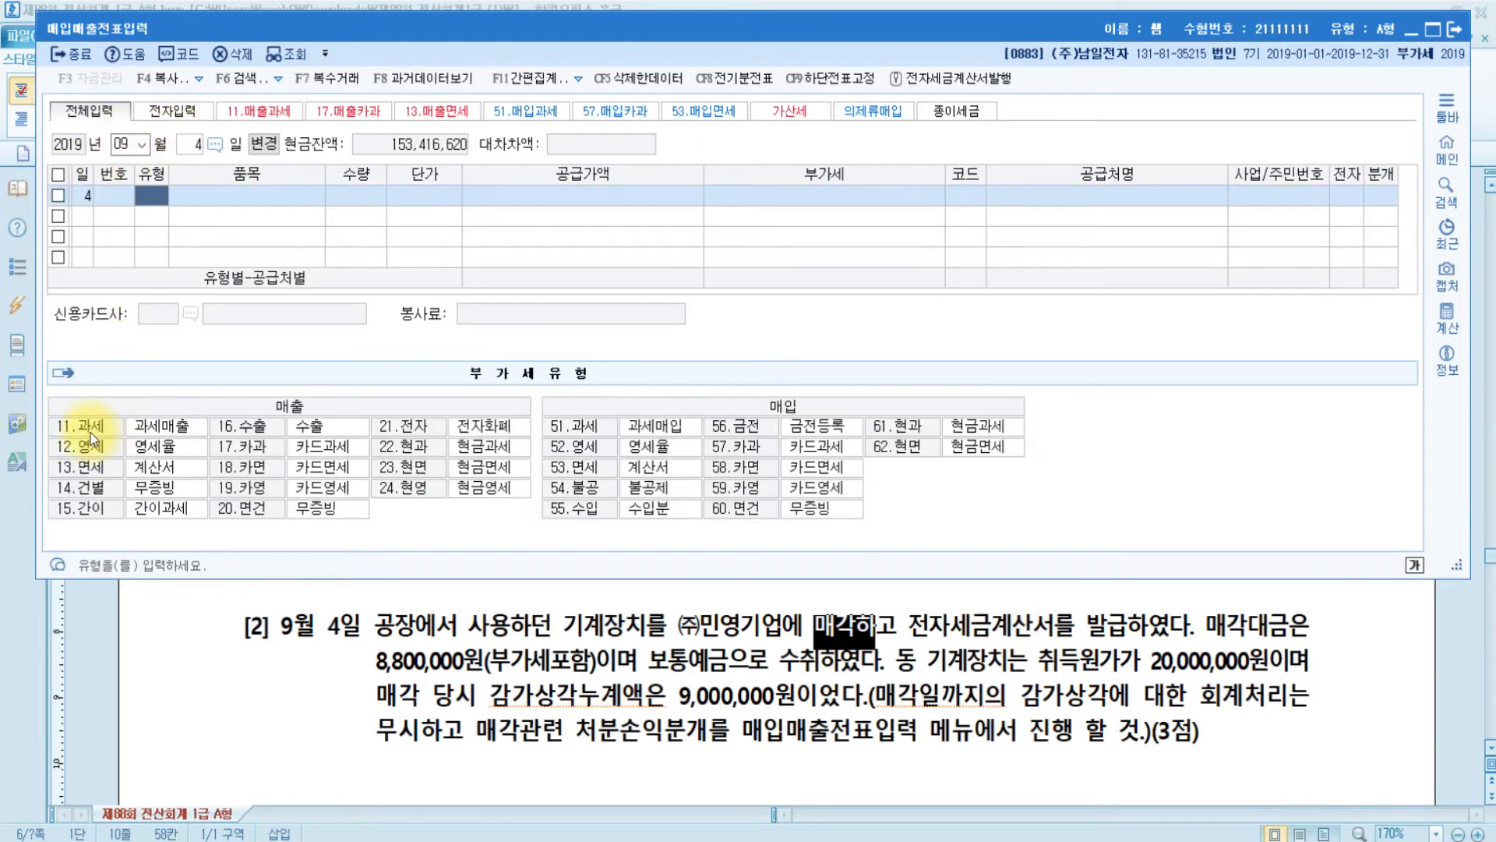
# - Enter a 11.과세 sale of 기계 with 8,000,000 supply and 800,000 VAT
pyautogui.click(106, 429)
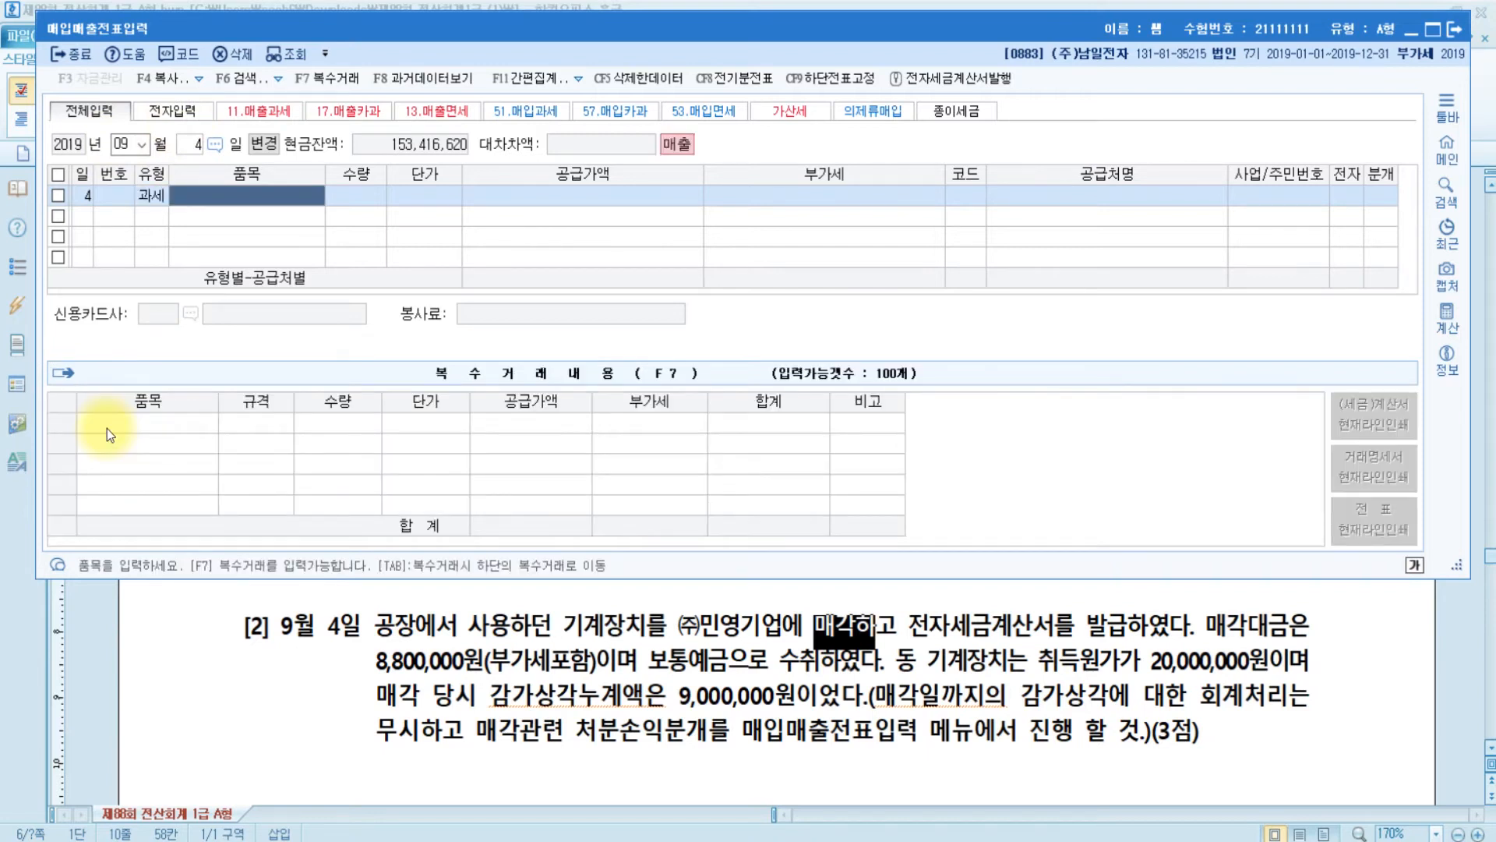
pyautogui.write('기계')
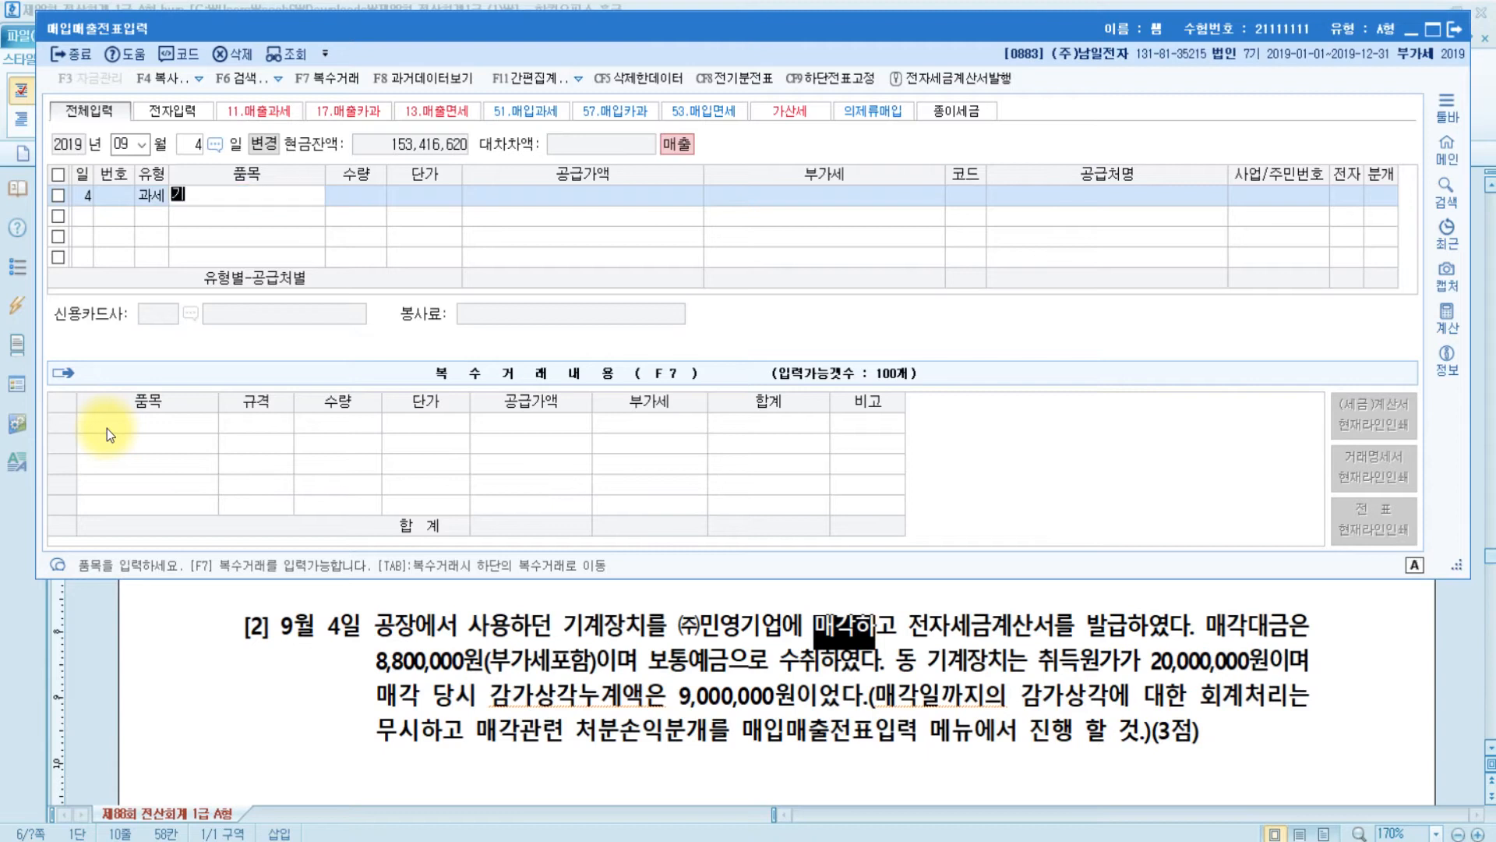
pyautogui.press('Return')
pyautogui.press('Return')
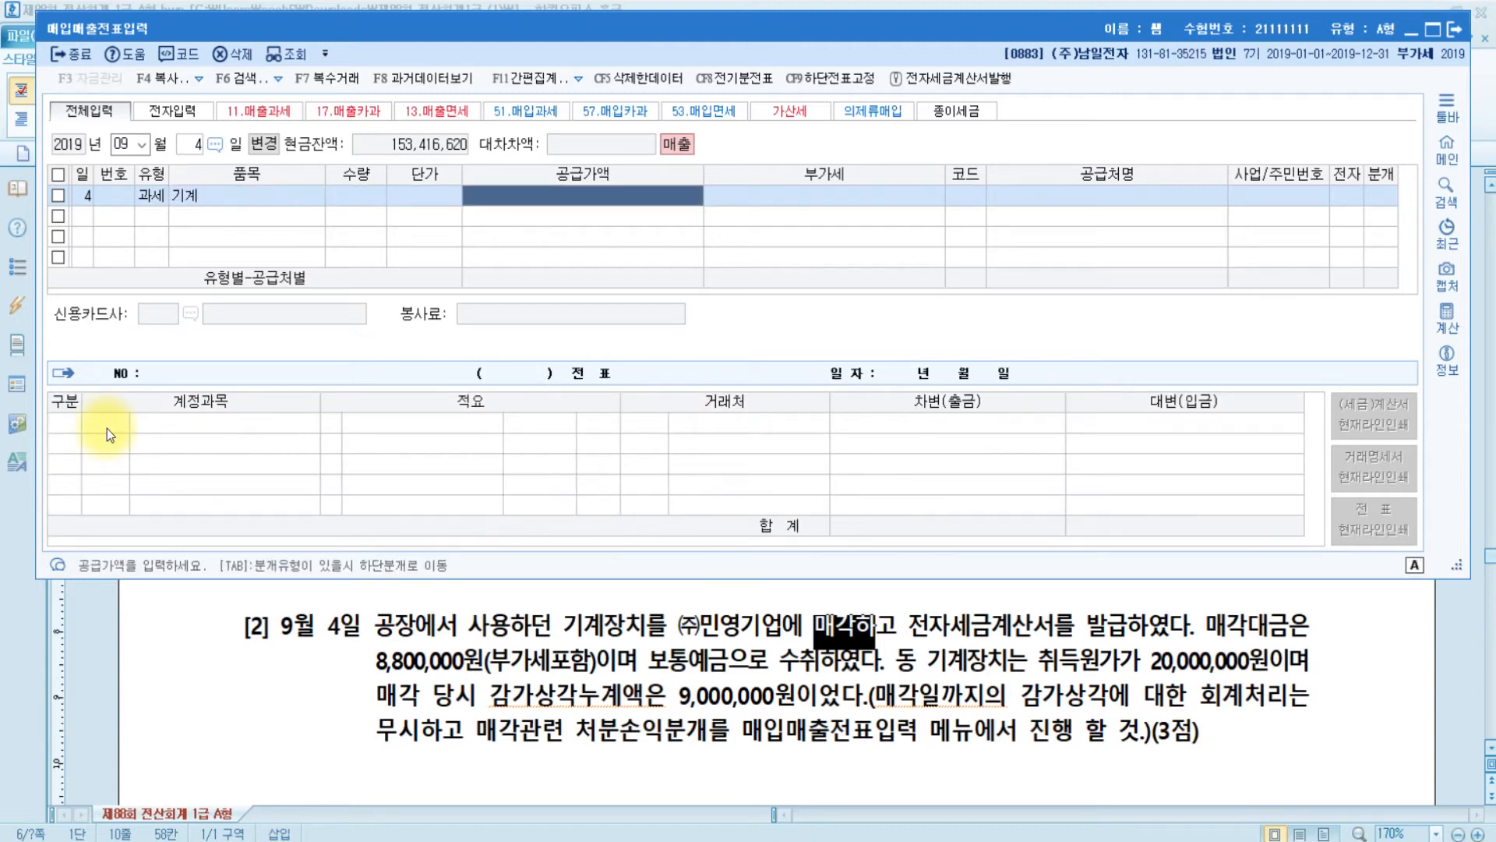
pyautogui.write('0')
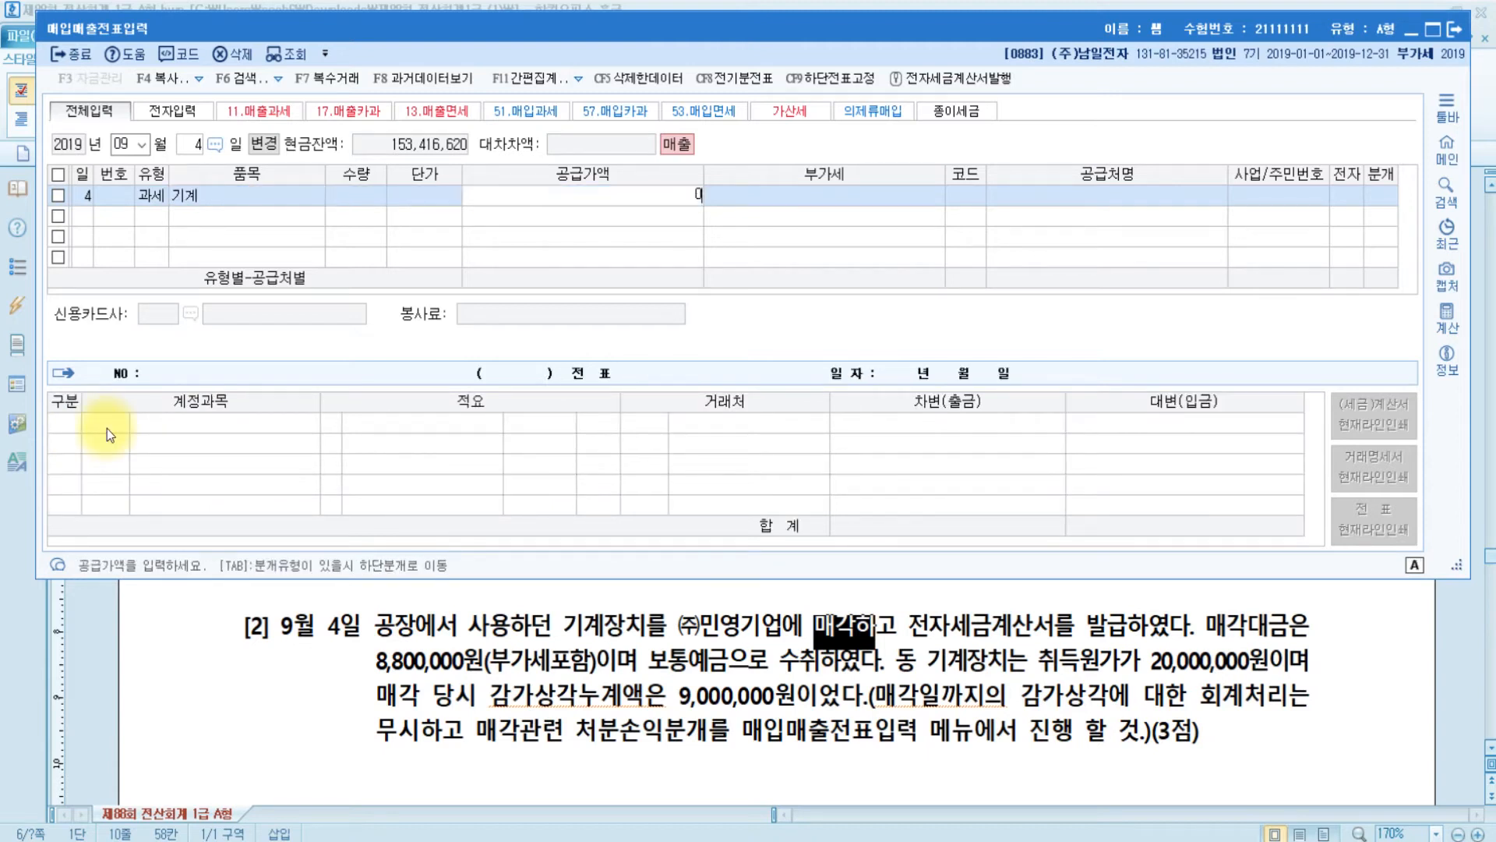
pyautogui.write('000000')
pyautogui.press('Return')
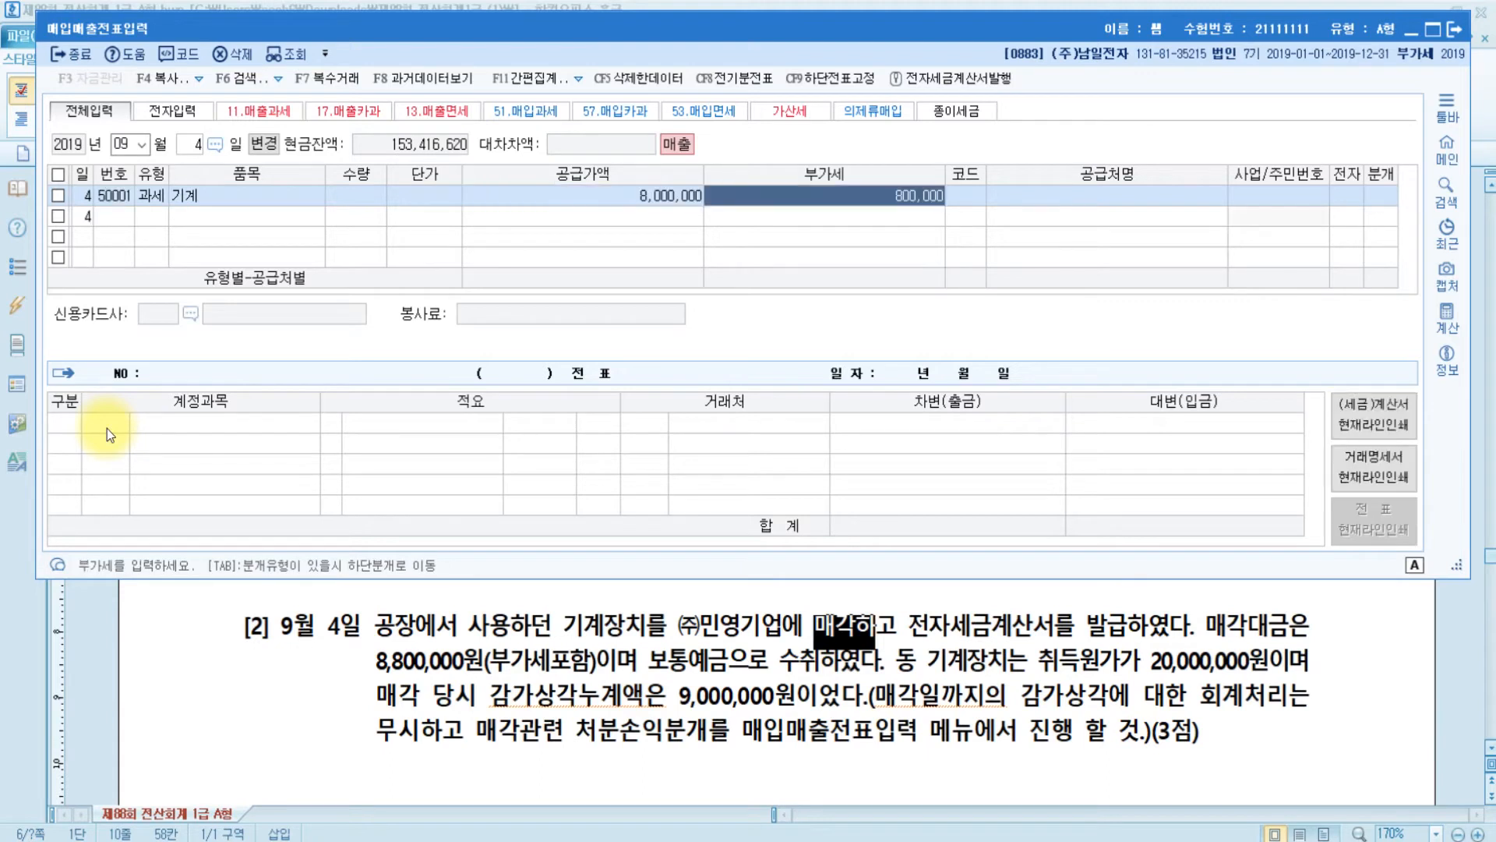
pyautogui.press('Return')
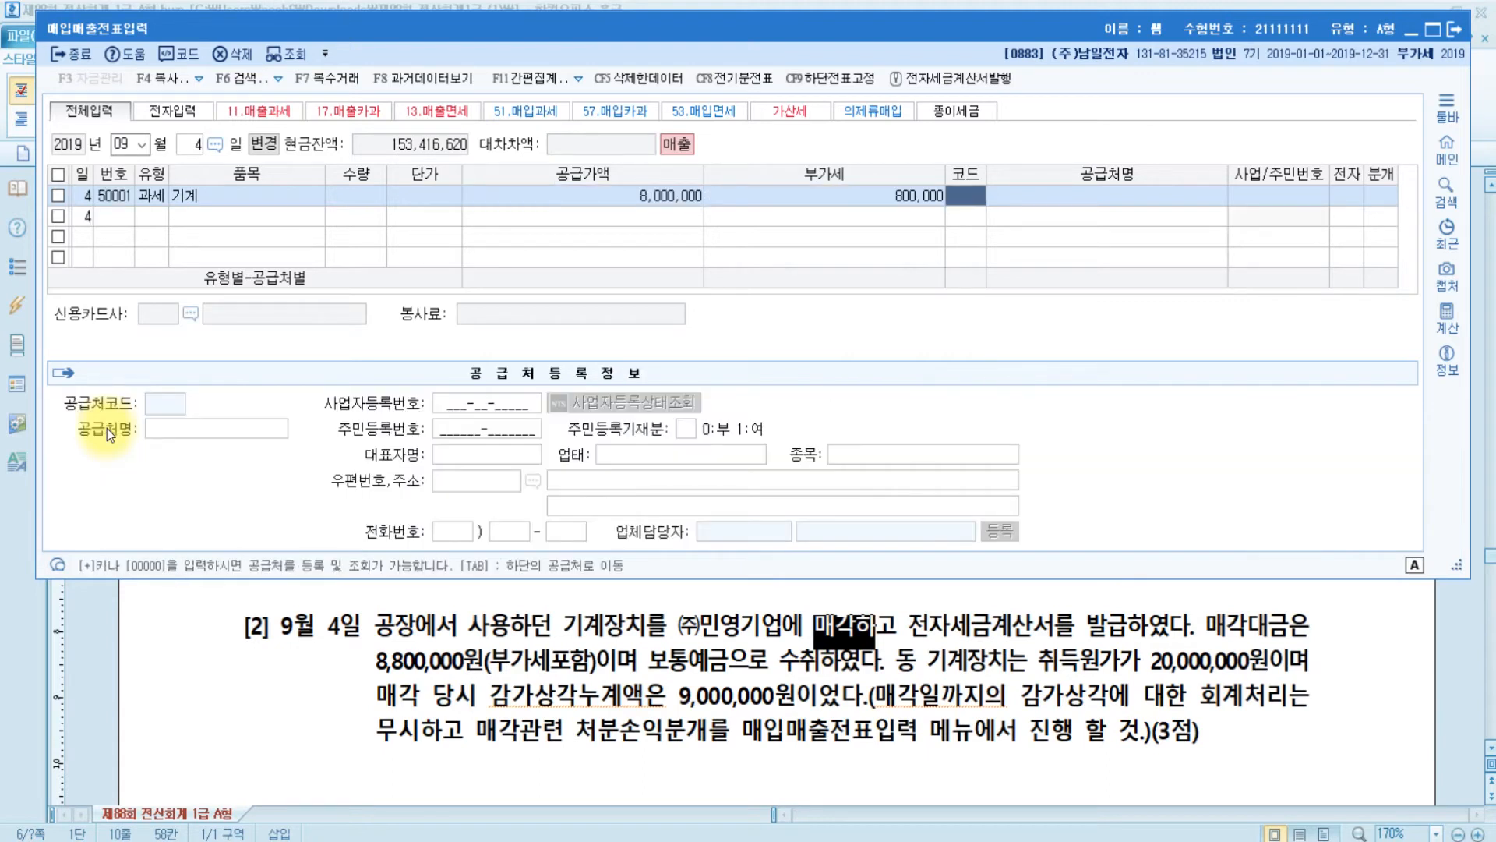
# - Set customer (주)민영기업, mark the invoice electronic (1), and choose the mixed journal (3)
pyautogui.write('민영')
pyautogui.press('Return')
pyautogui.press('Return')
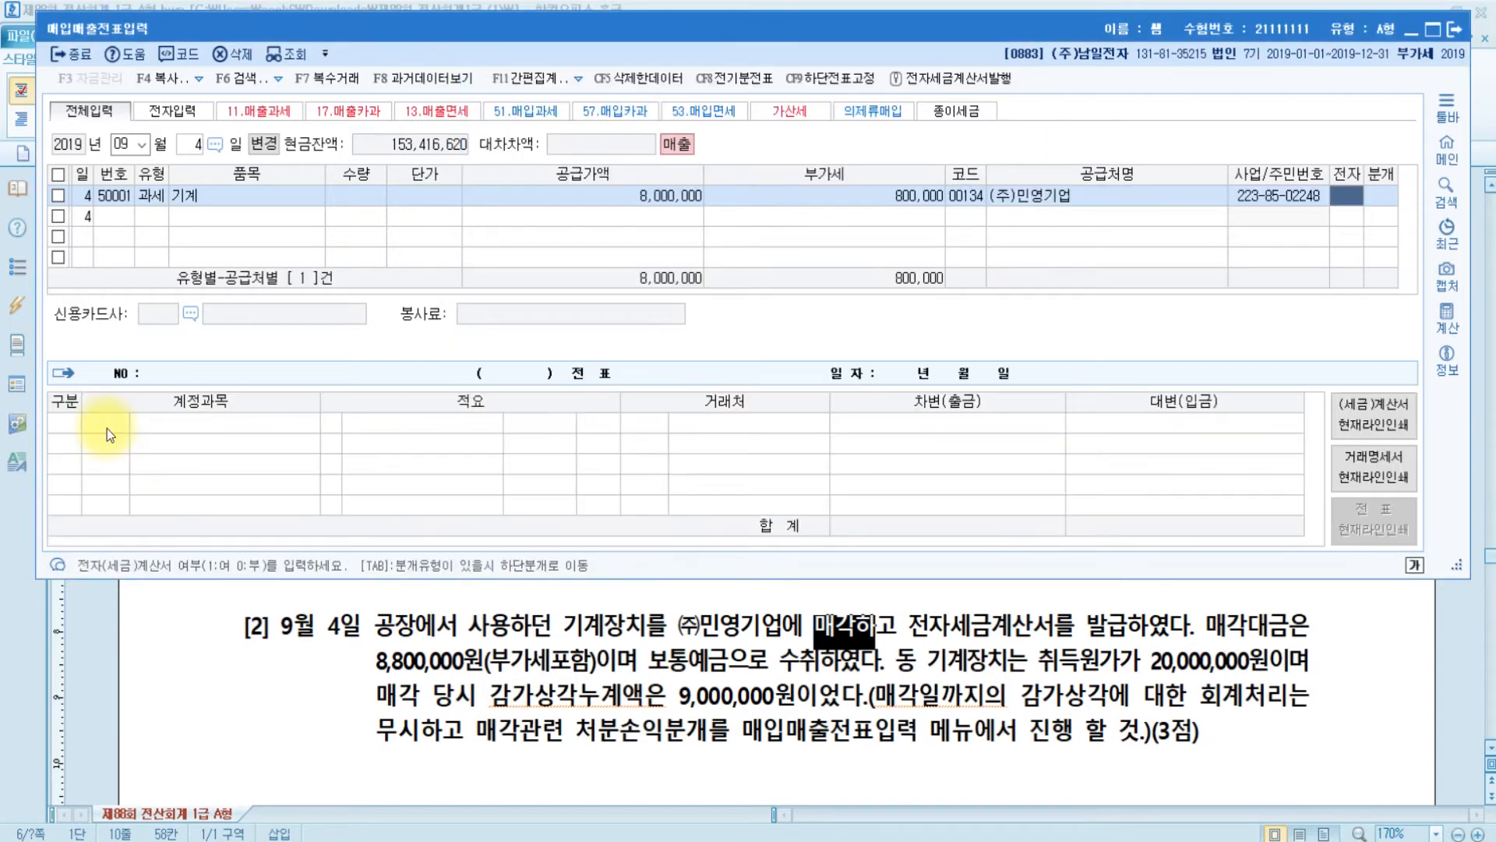
pyautogui.write('1')
pyautogui.press('Return')
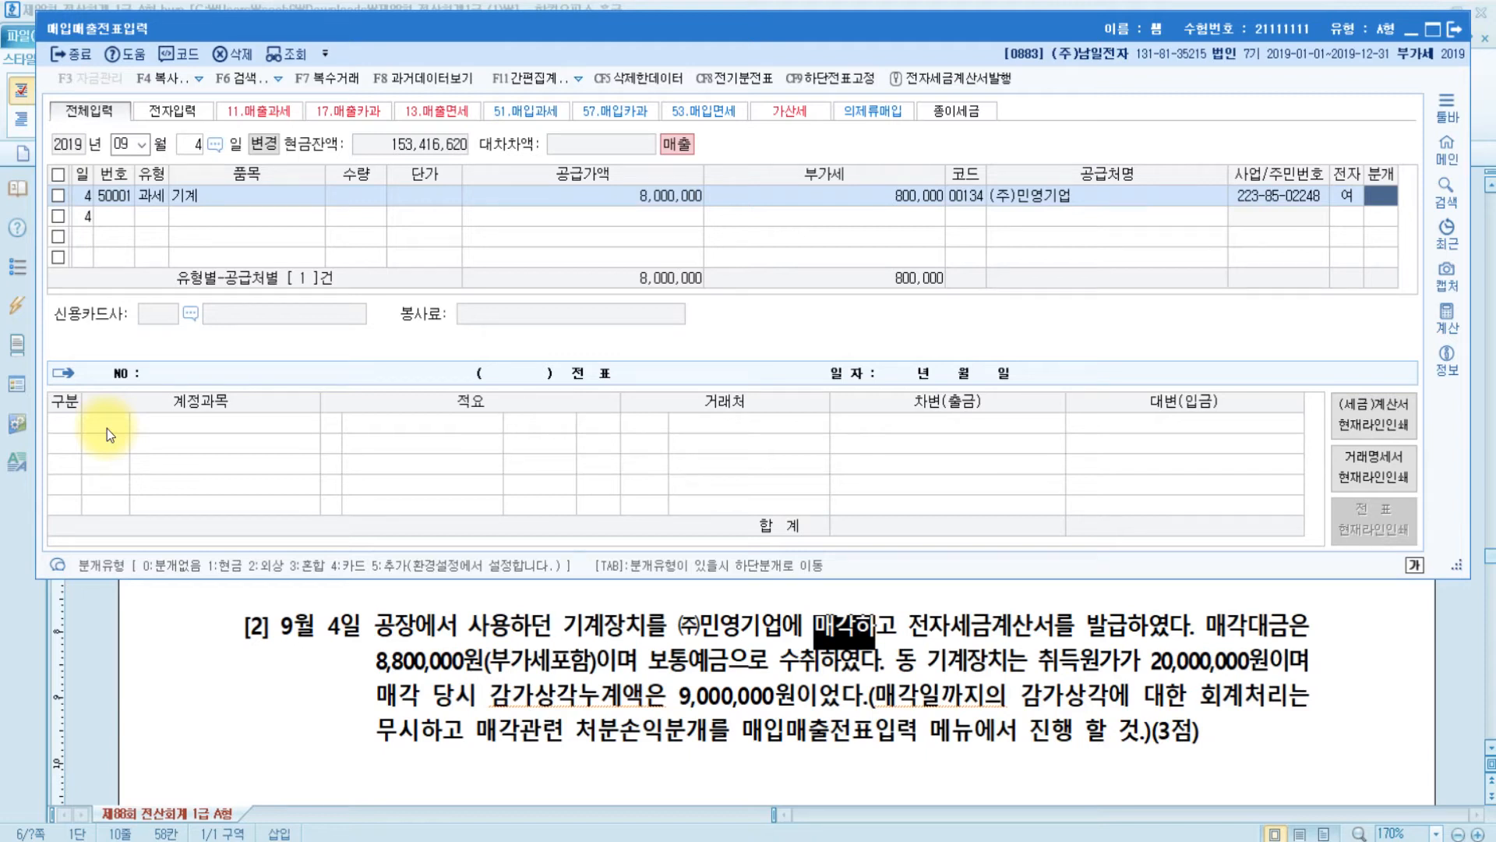
pyautogui.write('3')
pyautogui.press('Return')
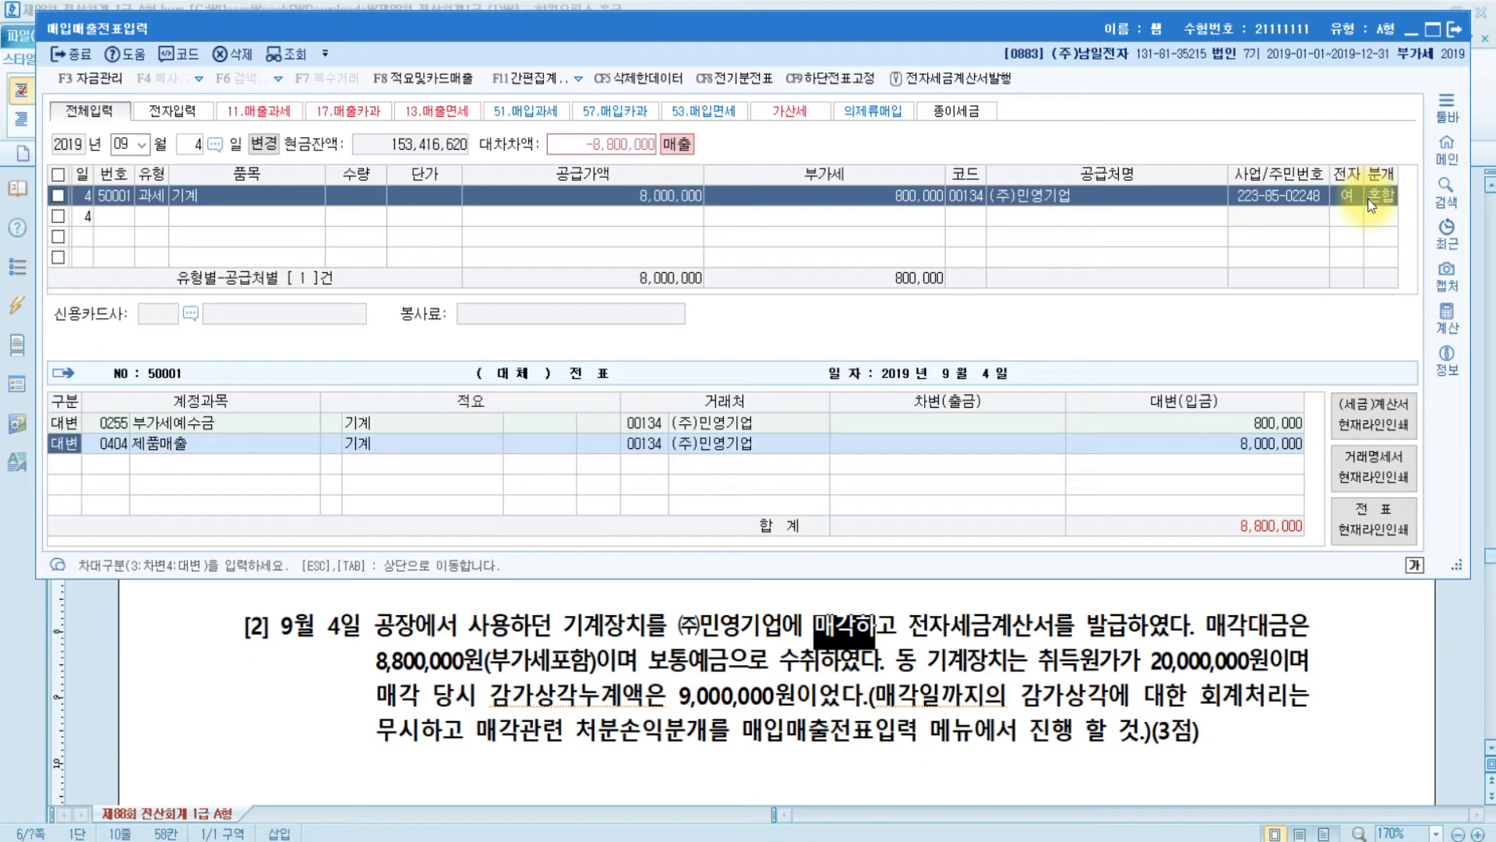
# - Replace the 제품매출 credit with 0206 기계장치 for 20,000,000
pyautogui.press('Return')
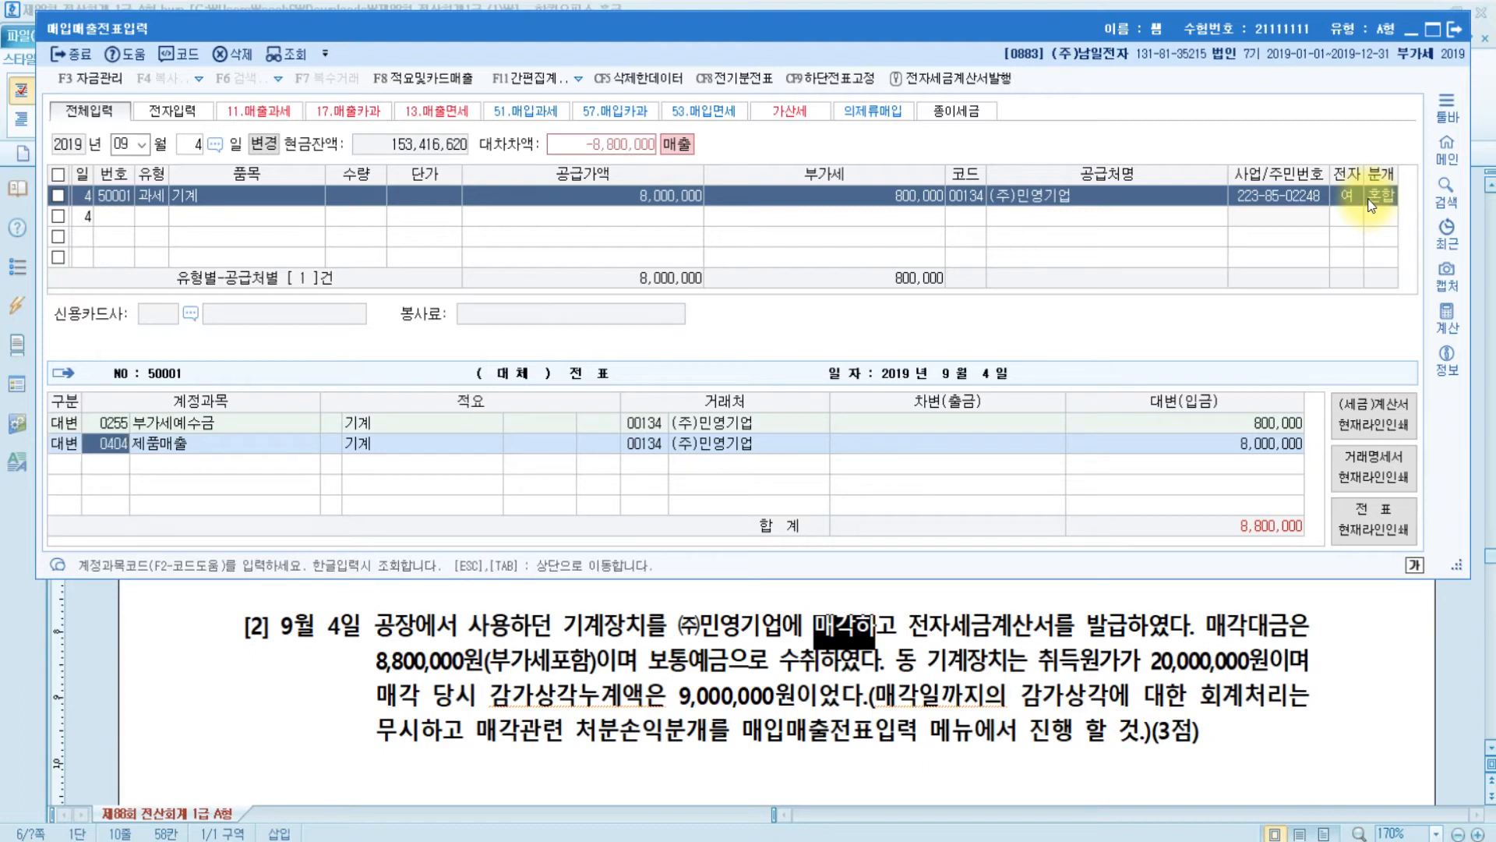
pyautogui.write('기계')
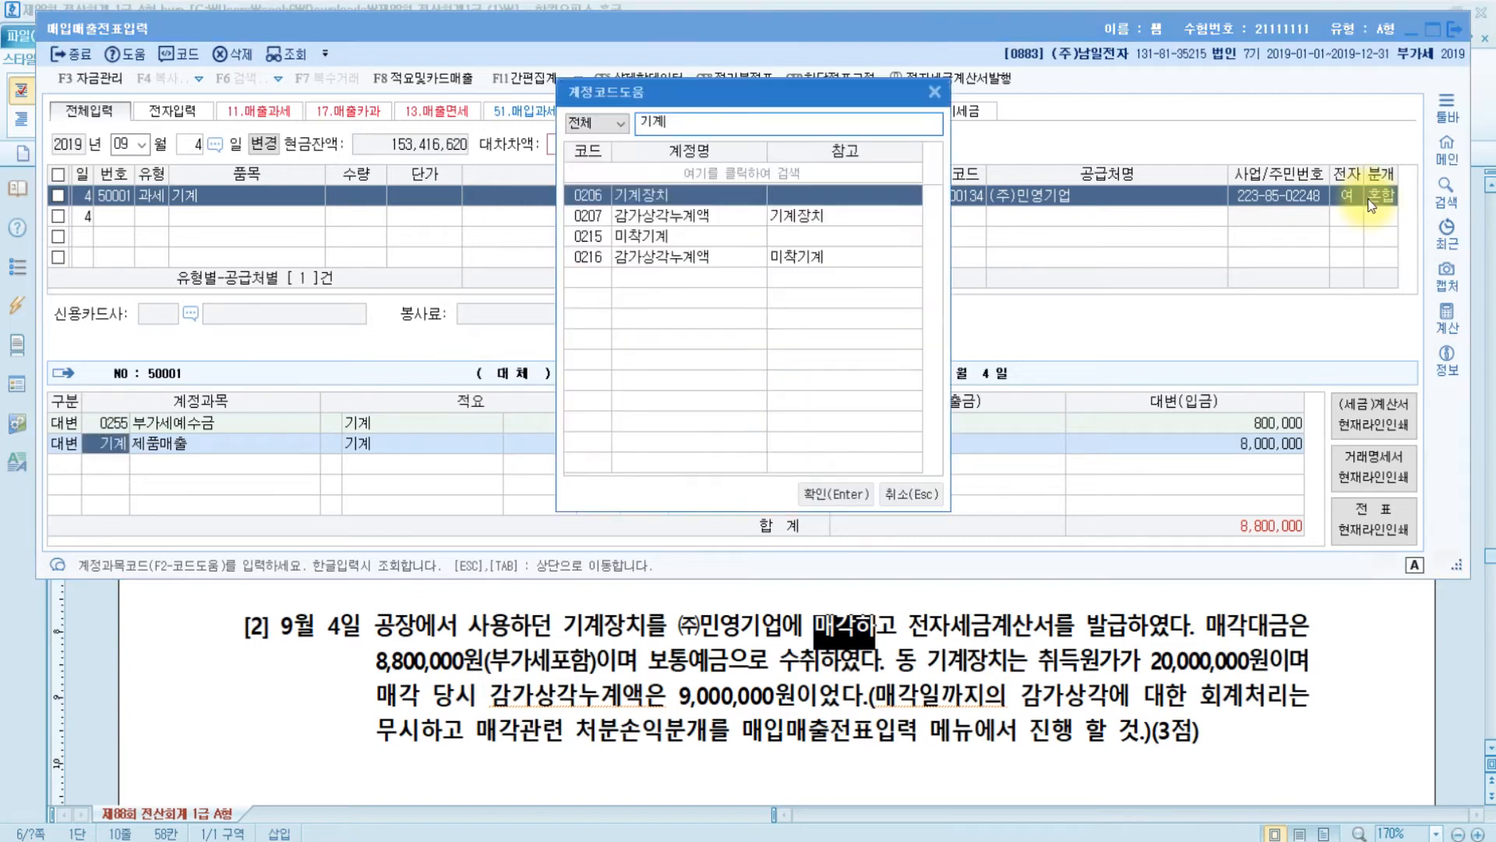
pyautogui.press('Return')
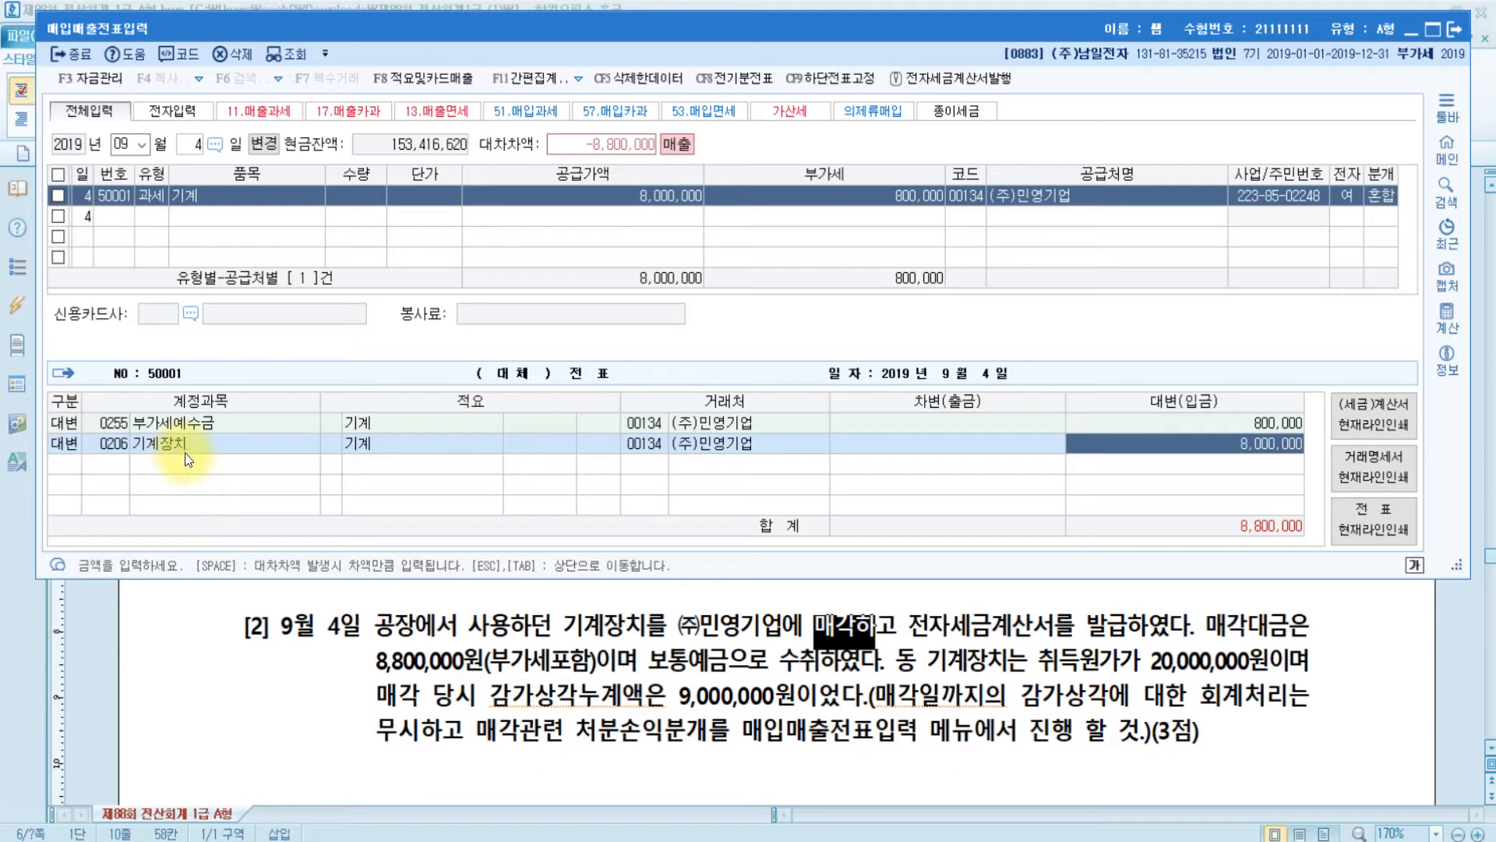
pyautogui.click(1230, 450)
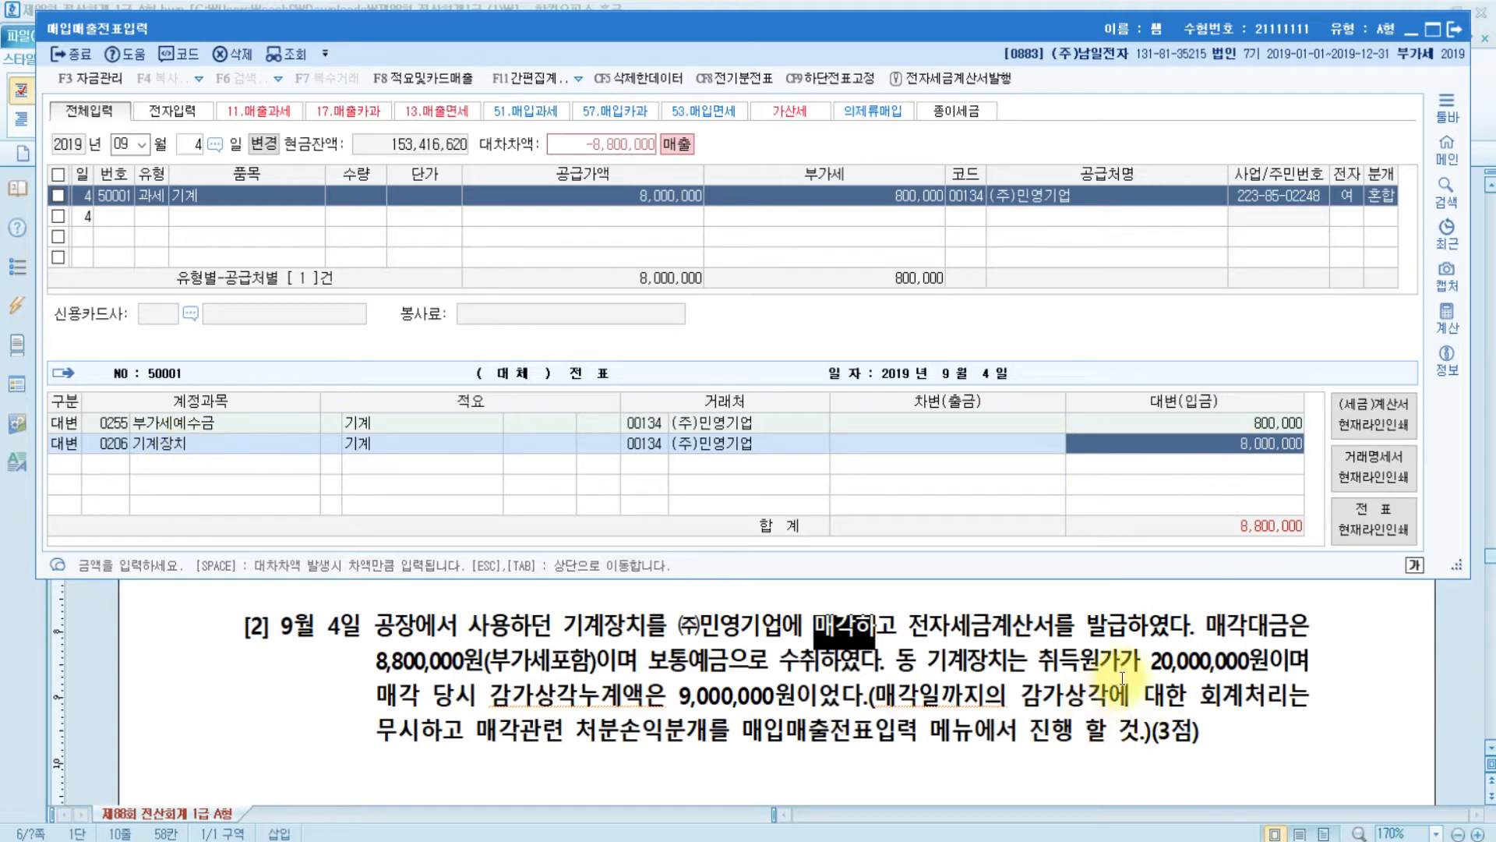
pyautogui.press('ctrl')
pyautogui.press('ctrl')
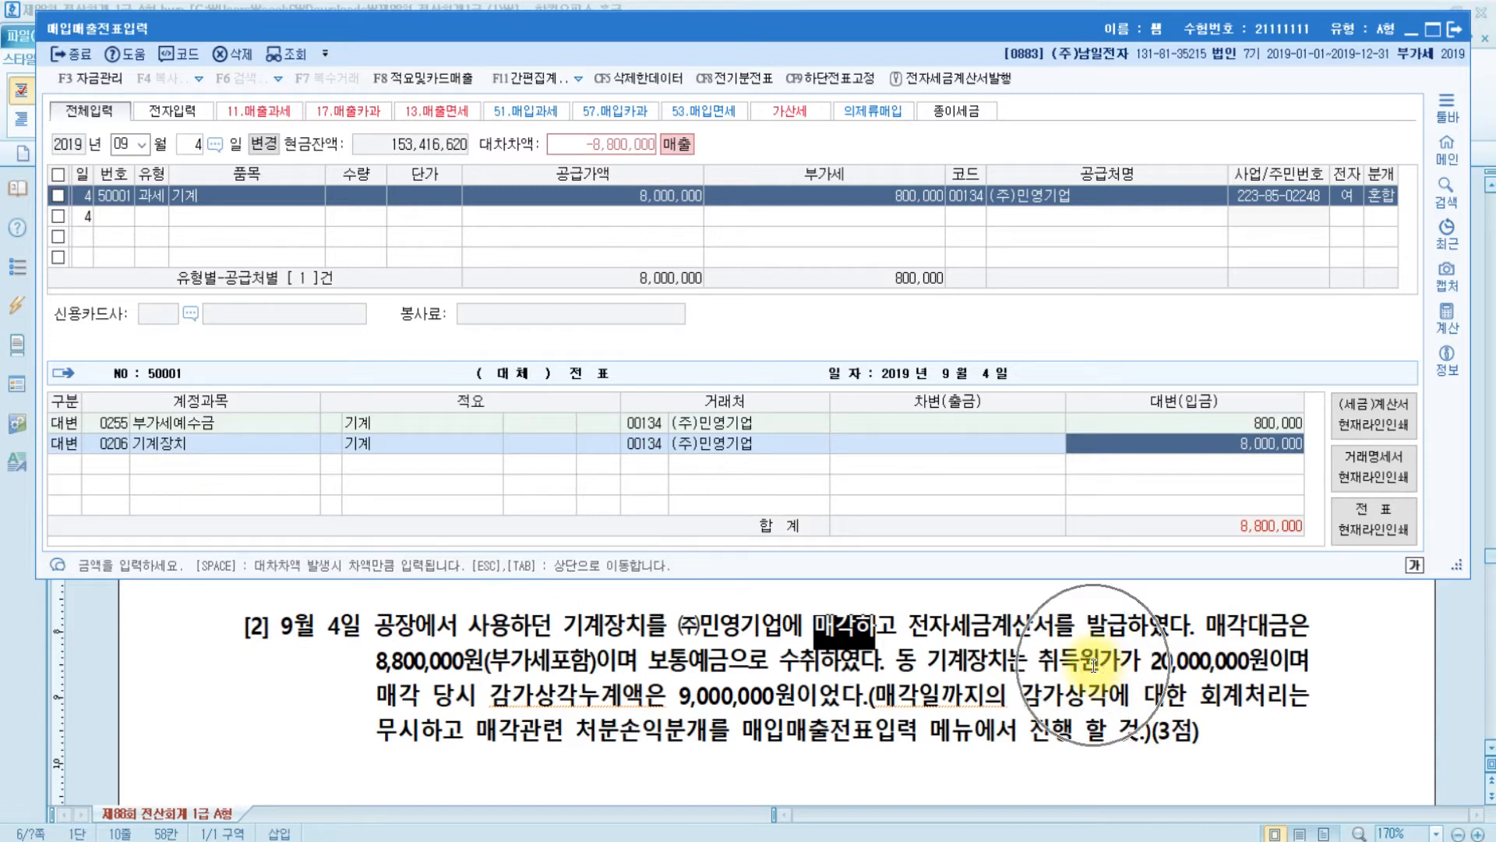
pyautogui.click(1220, 444)
pyautogui.write('20,000,000')
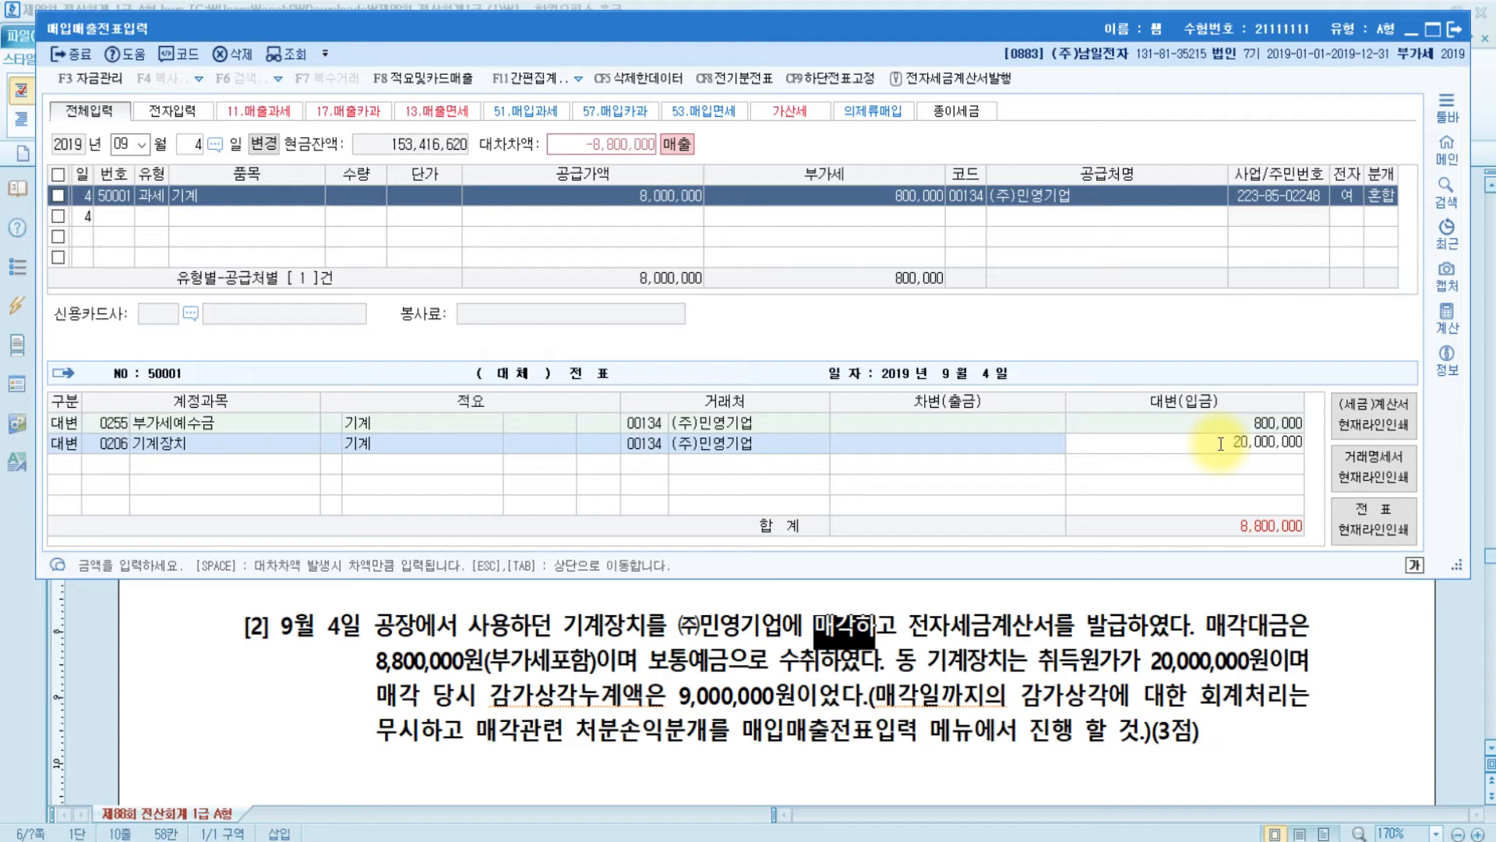
pyautogui.press('Return')
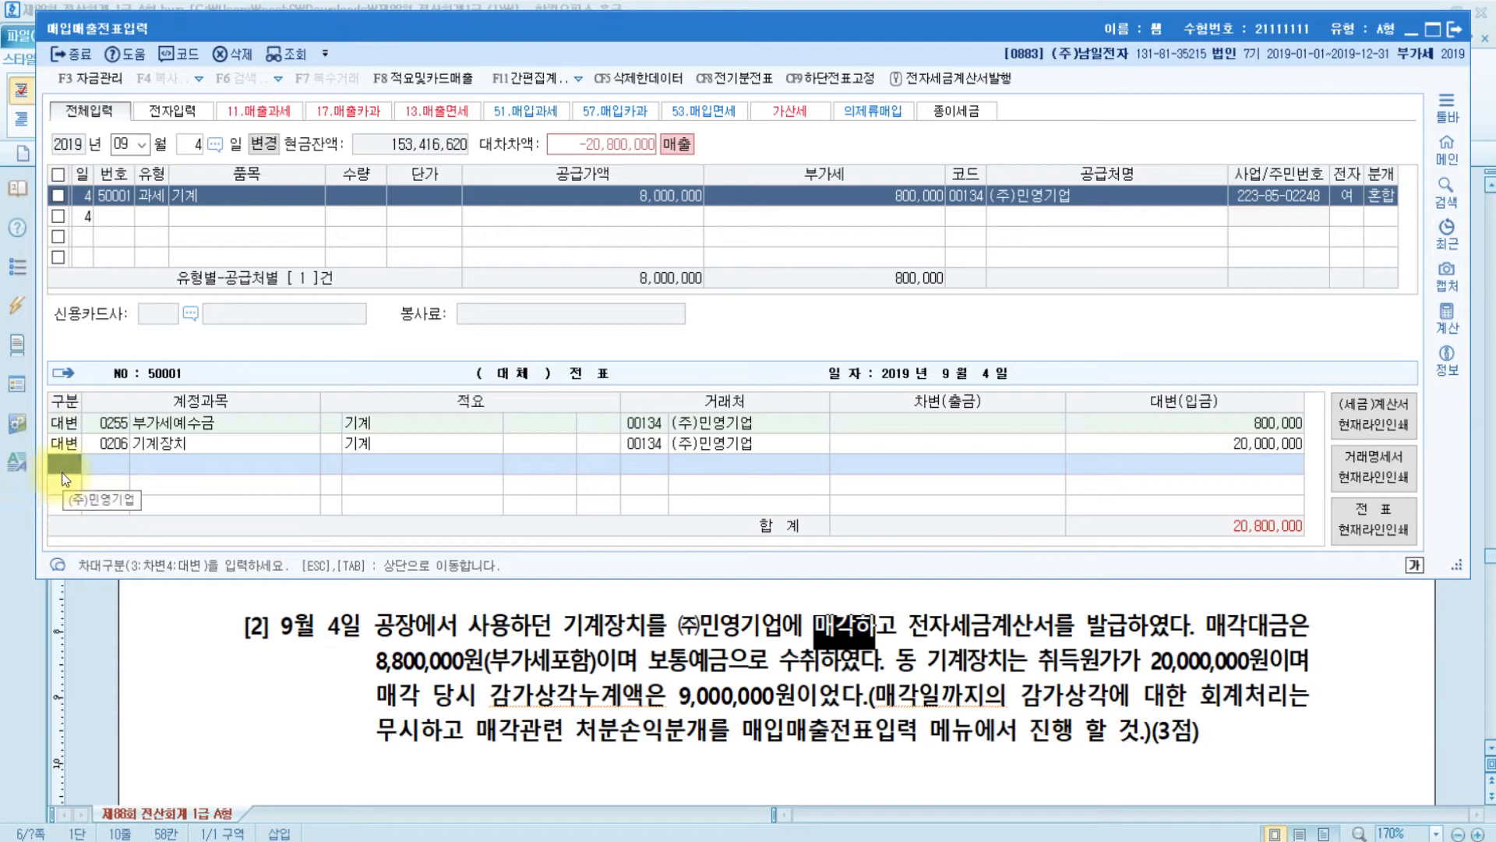
# - Add a 9,000,000 debit to 0207 감가상각누계액 and check both amounts
pyautogui.write('3')
pyautogui.press('Return')
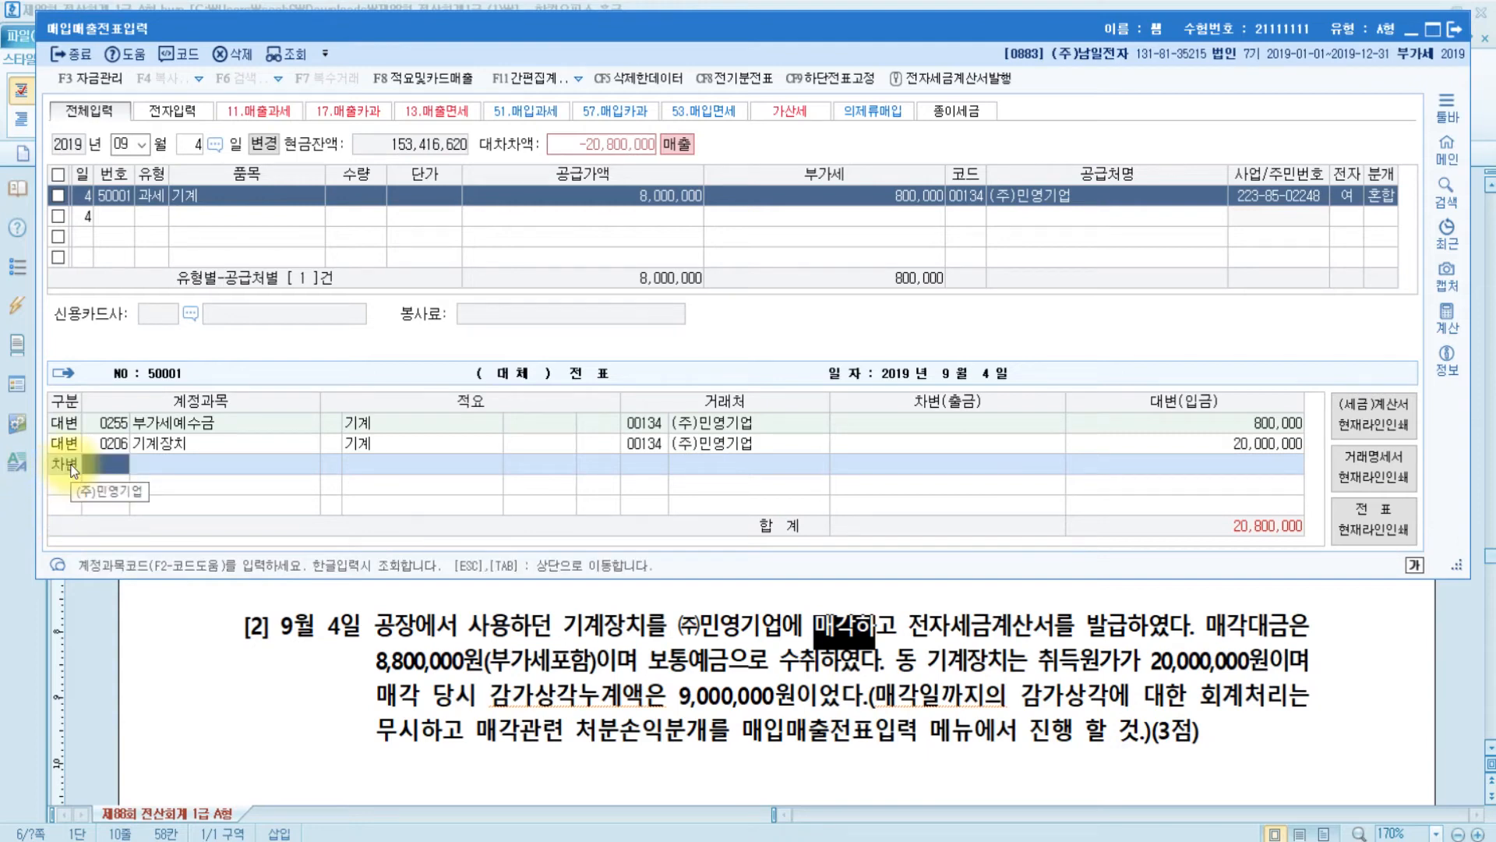
pyautogui.write('감가')
pyautogui.press('Return')
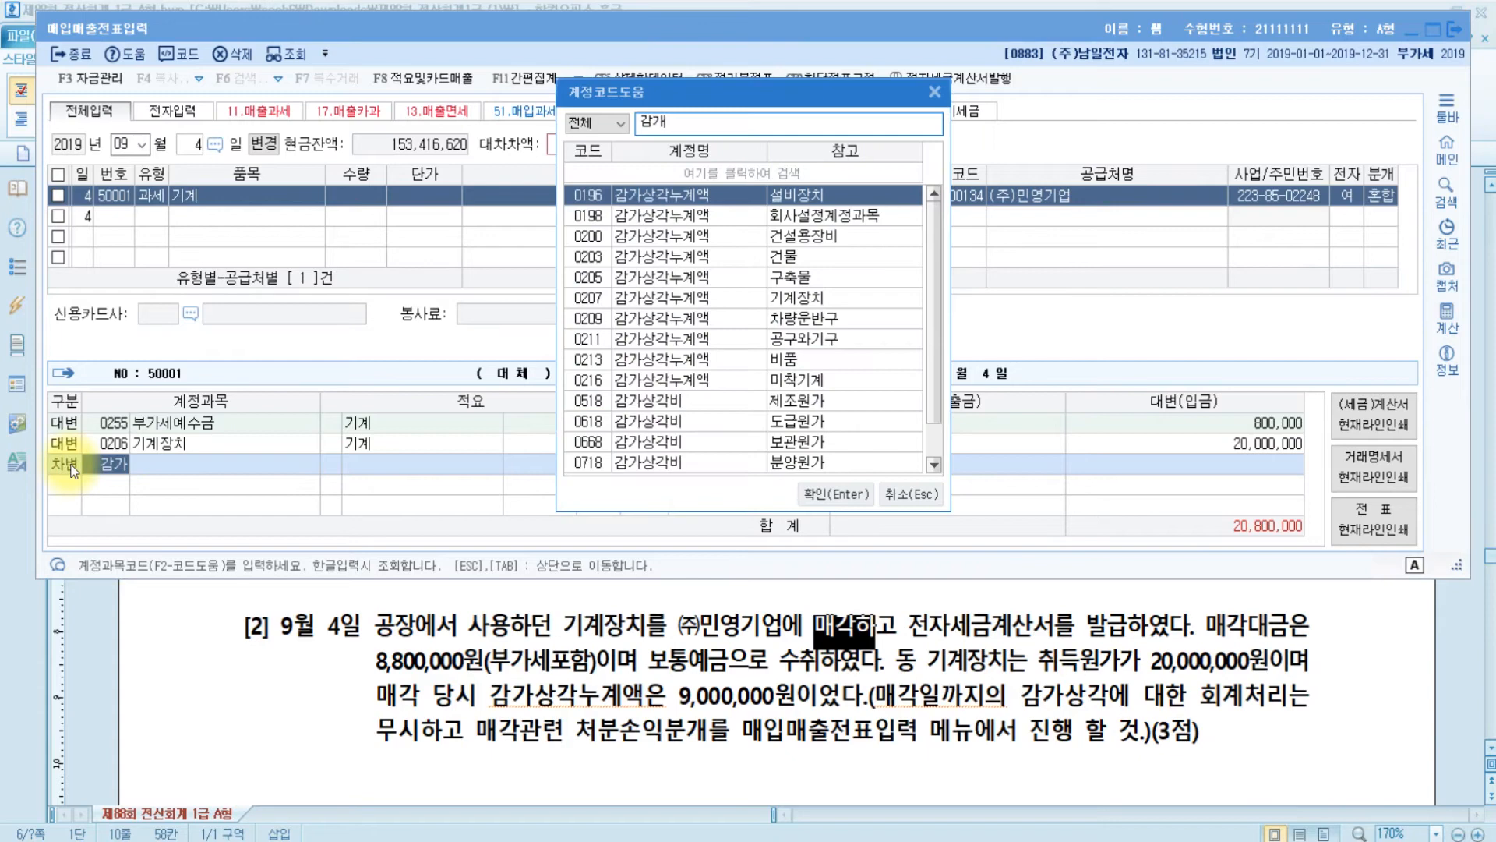
pyautogui.press('Down')
pyautogui.press('Down')
pyautogui.press('Down')
pyautogui.press('Down')
pyautogui.press('Down')
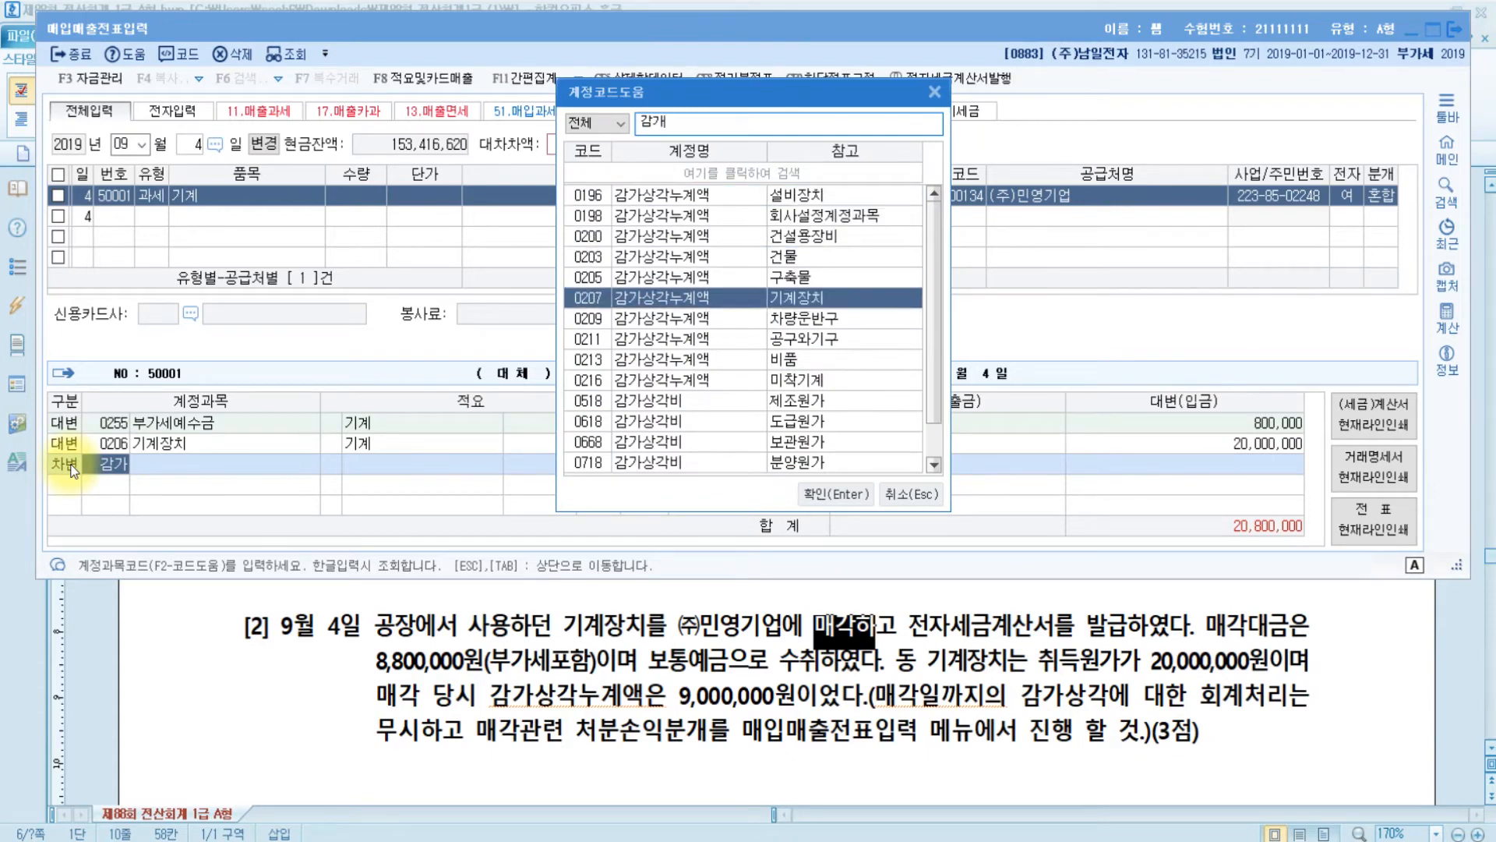
pyautogui.press('Return')
pyautogui.press('Return')
pyautogui.press('Return')
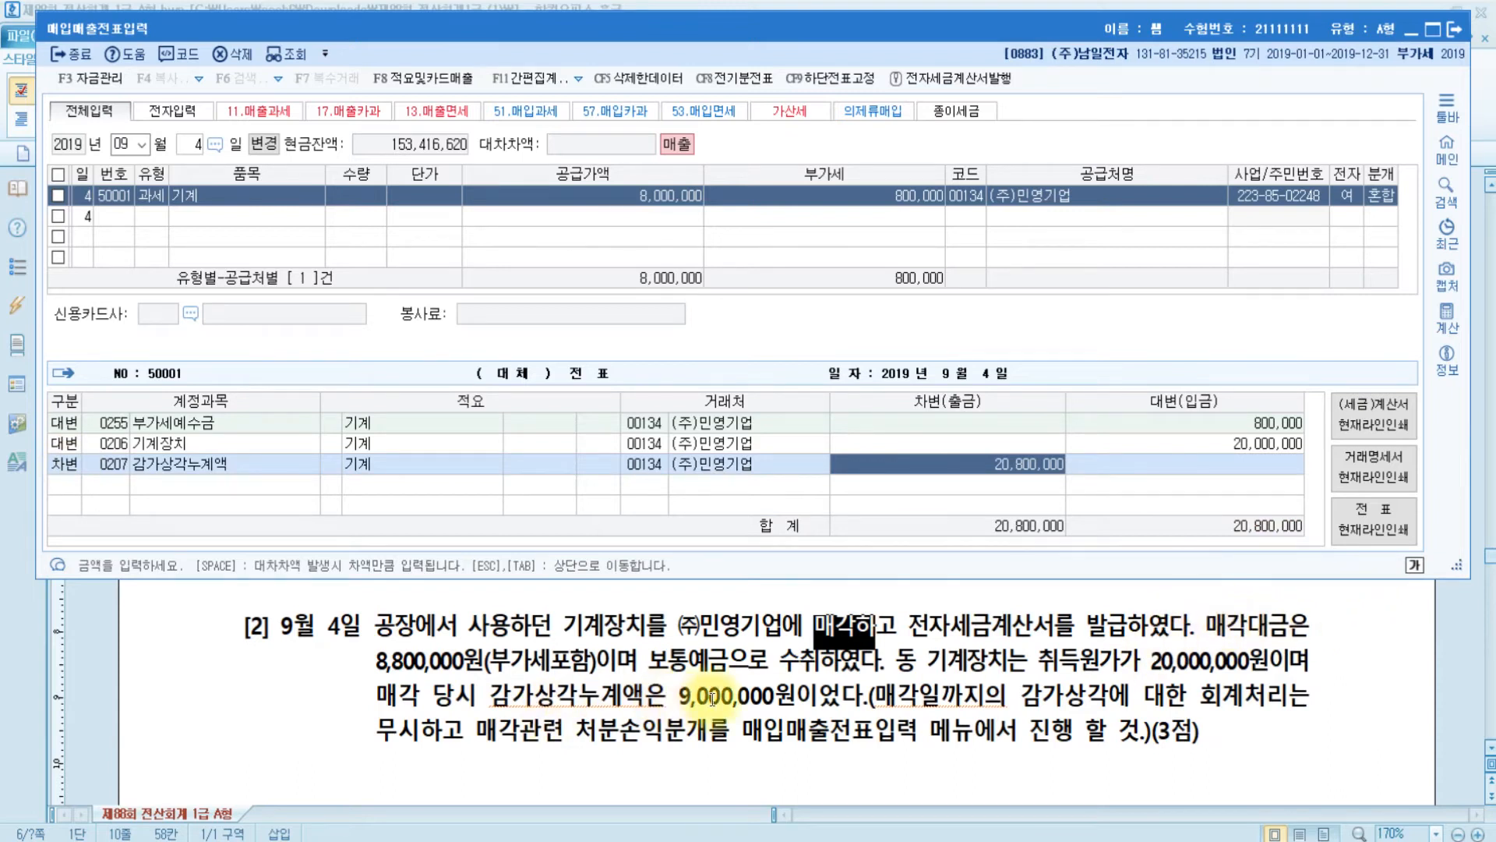
pyautogui.write('9000000')
pyautogui.press('Return')
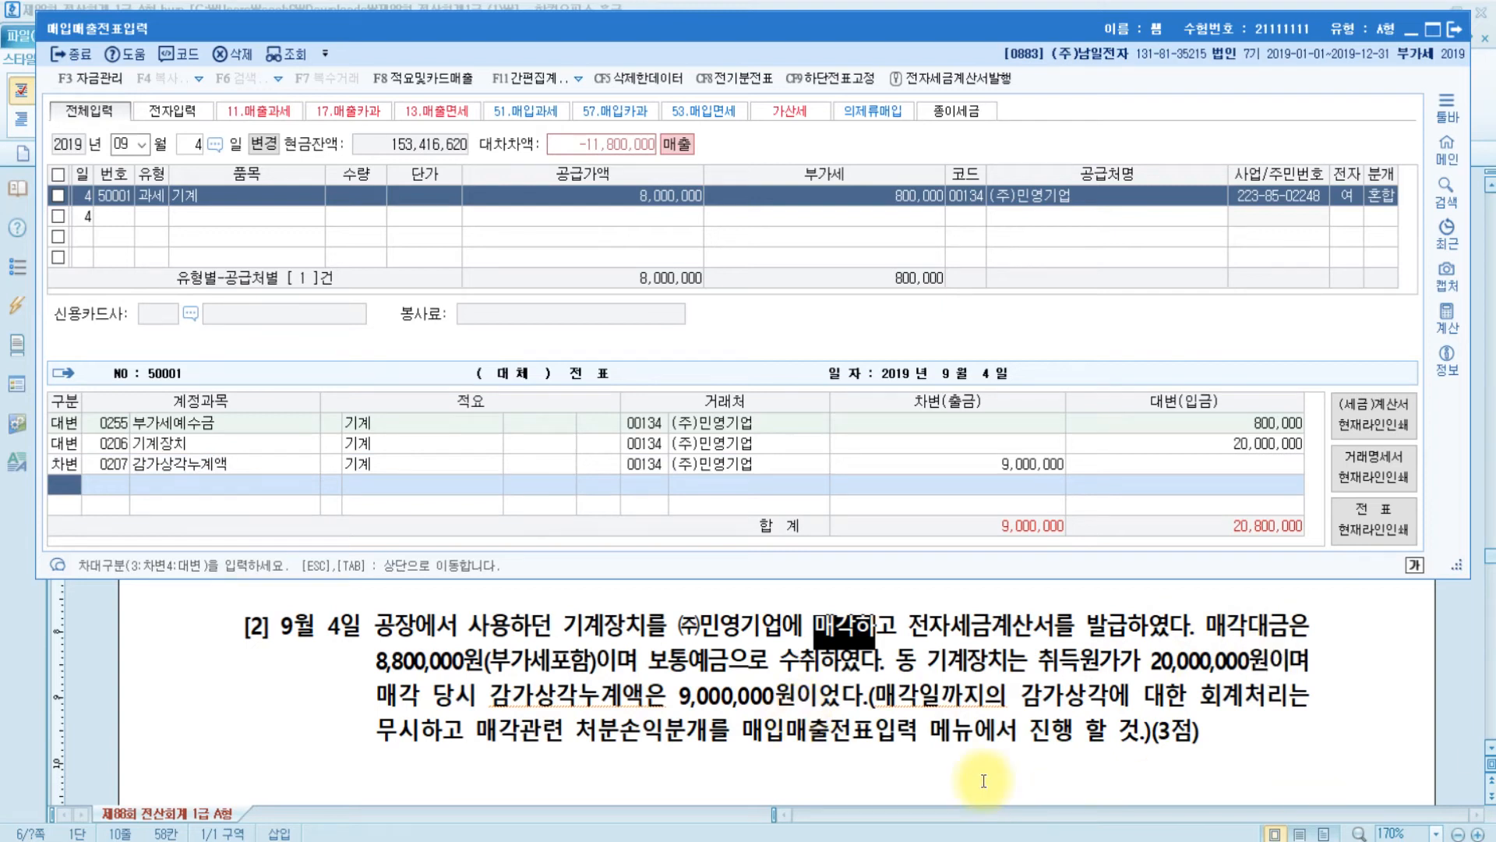
pyautogui.click(1227, 441)
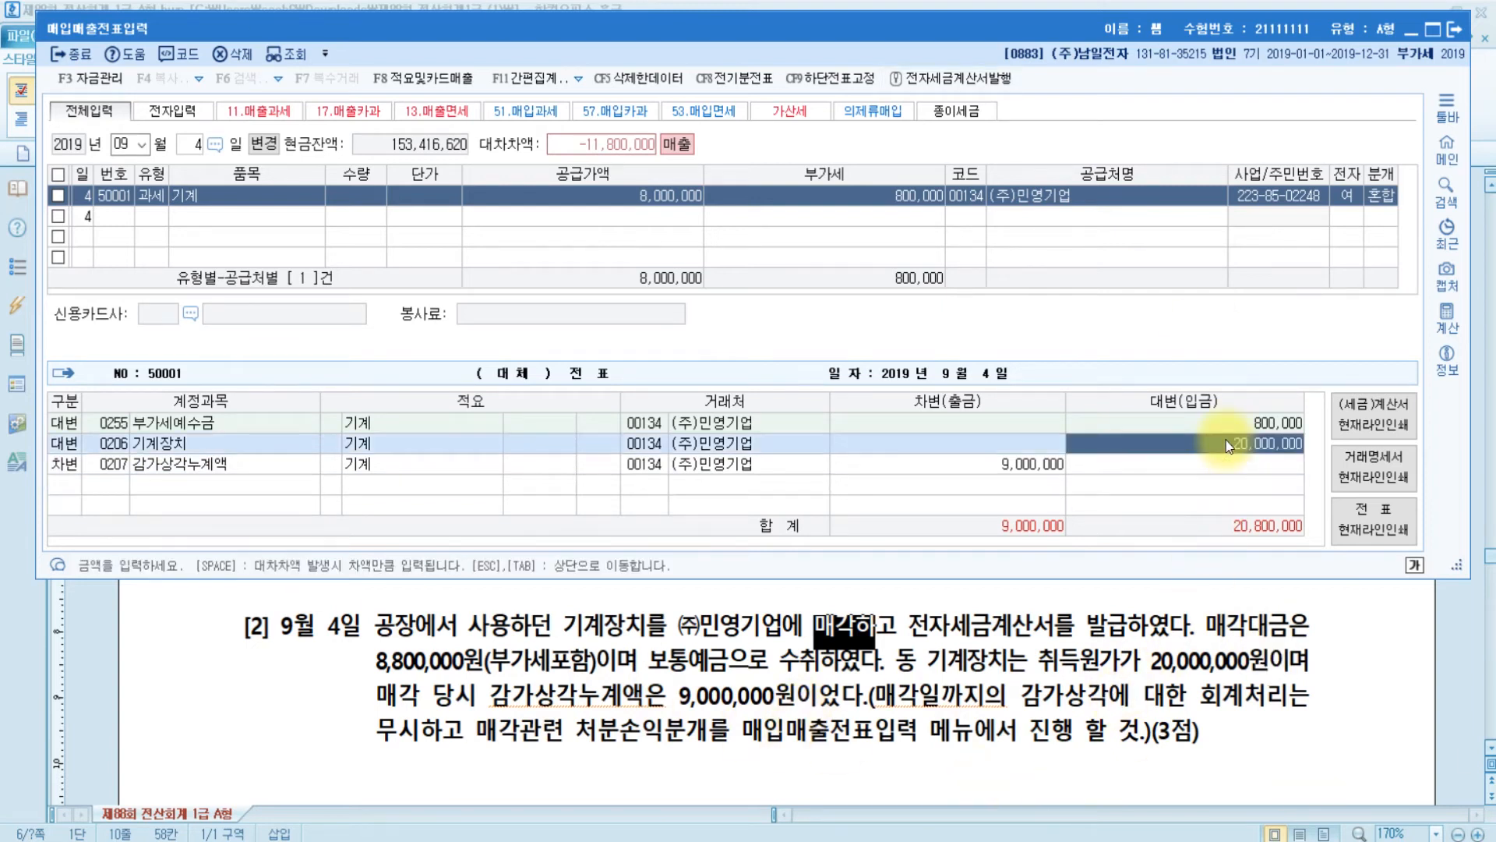
pyautogui.click(973, 477)
pyautogui.click(989, 465)
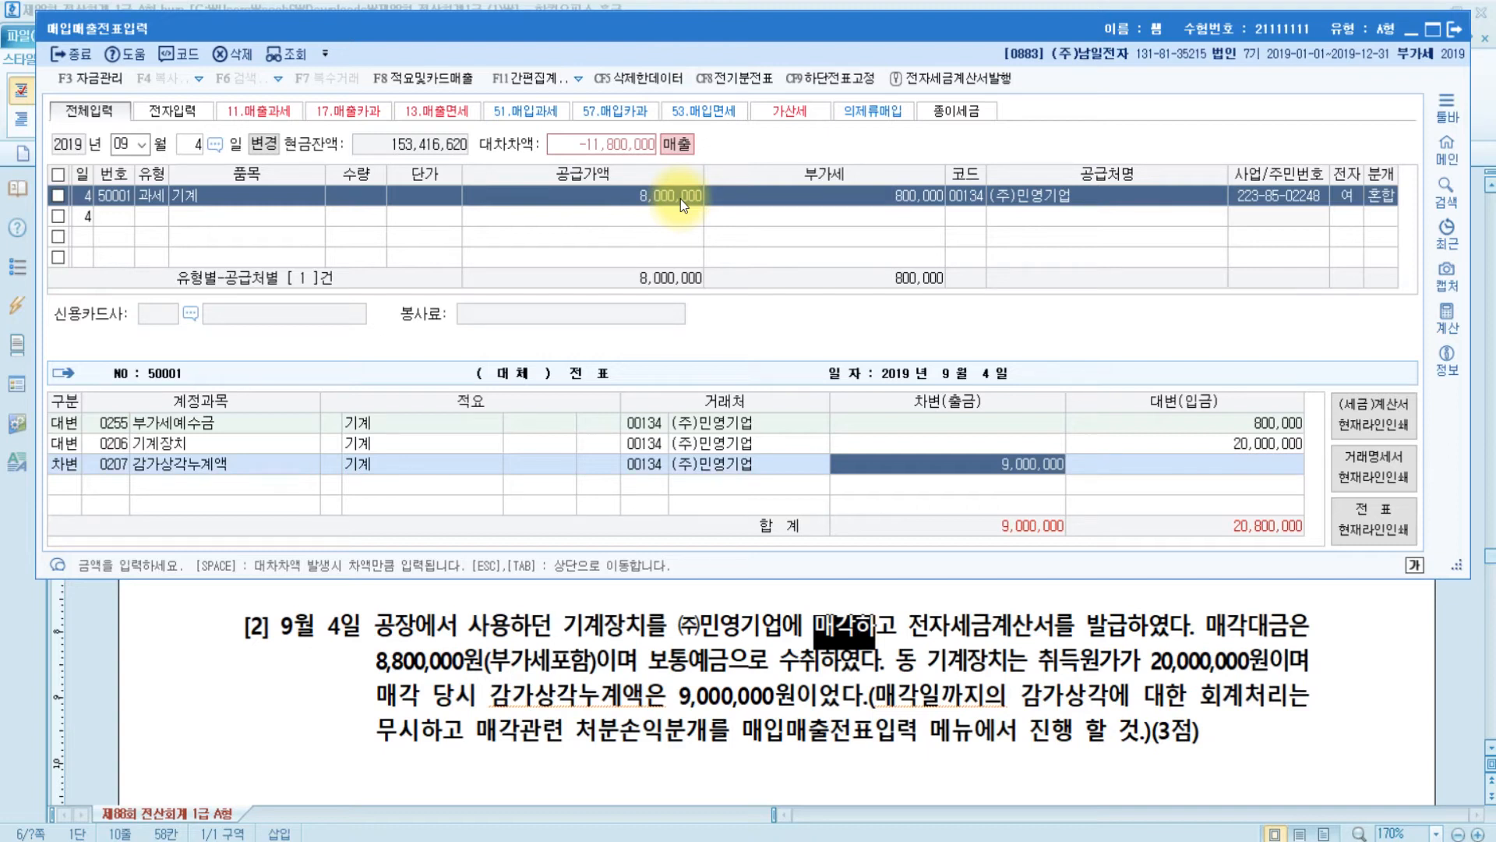
# - Add a 3,000,000 debit to 0970 유형자산처분손실
pyautogui.press('Return')
pyautogui.press('3')
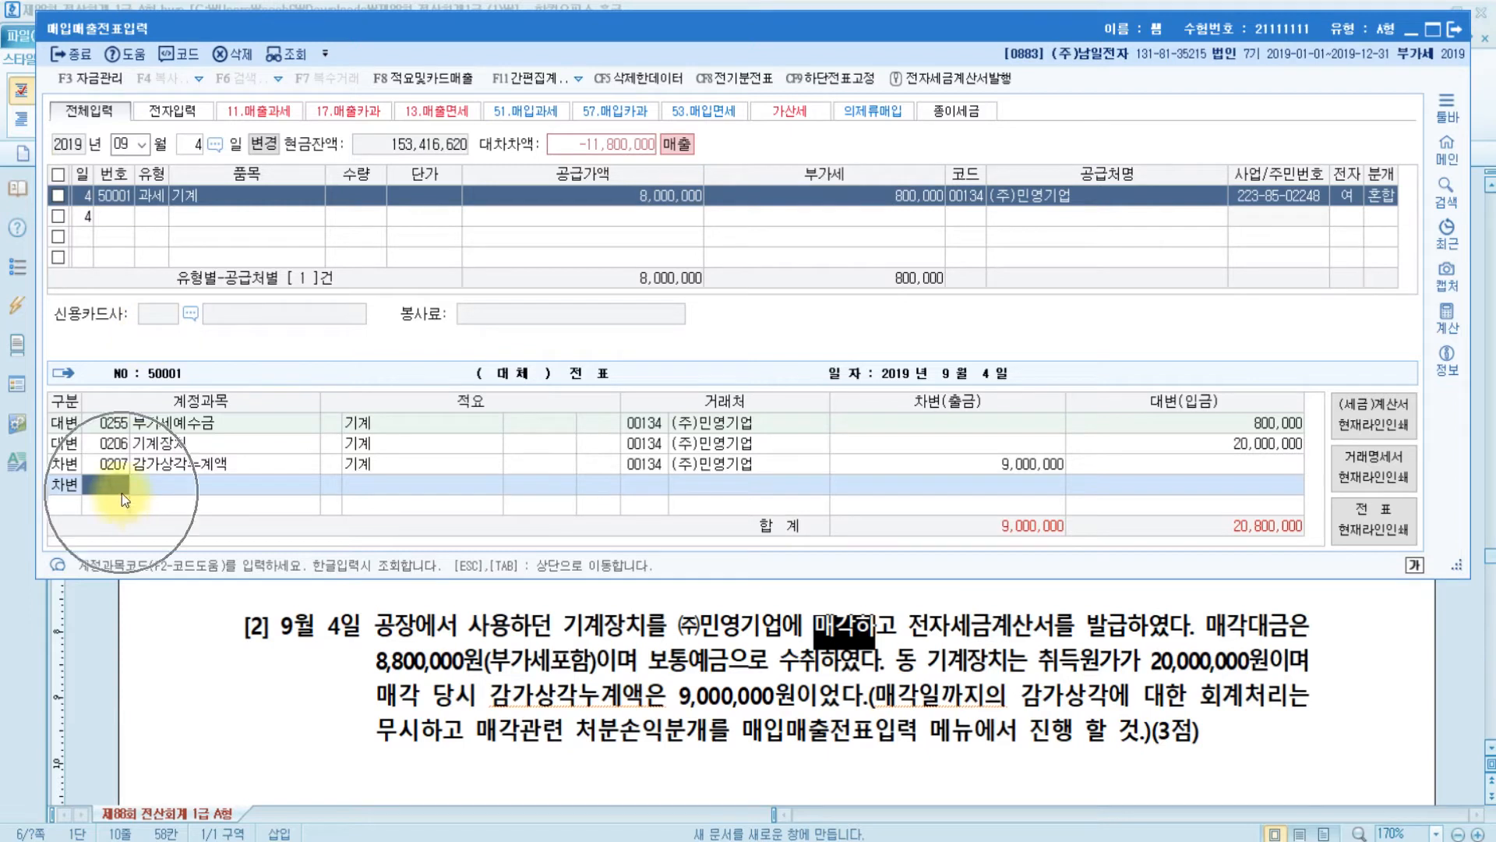
pyautogui.write('유형')
pyautogui.press('Return')
pyautogui.press('Down')
pyautogui.press('Return')
pyautogui.press('Return')
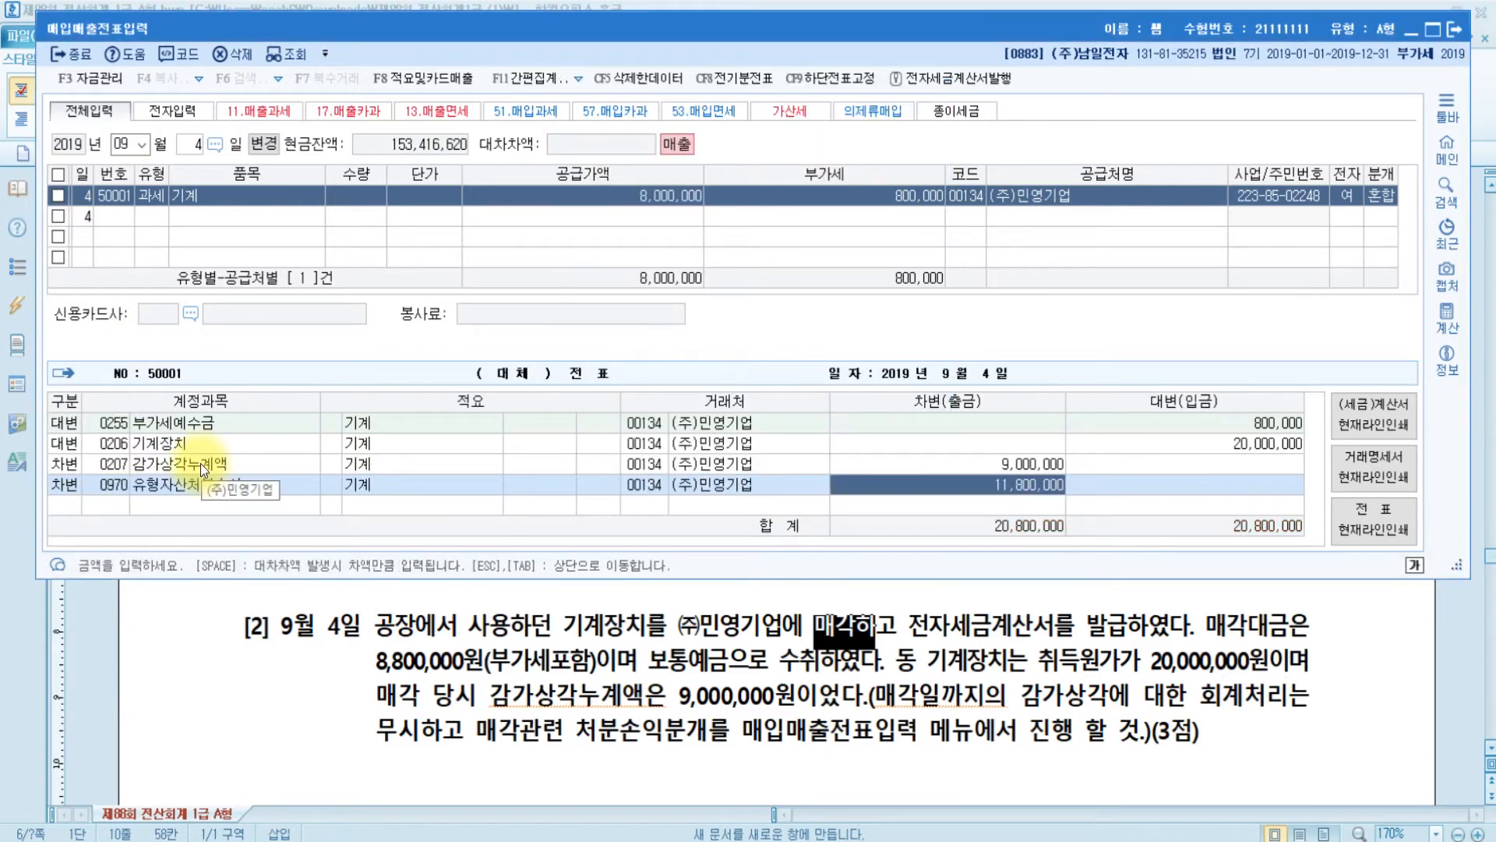
pyautogui.write('3000000')
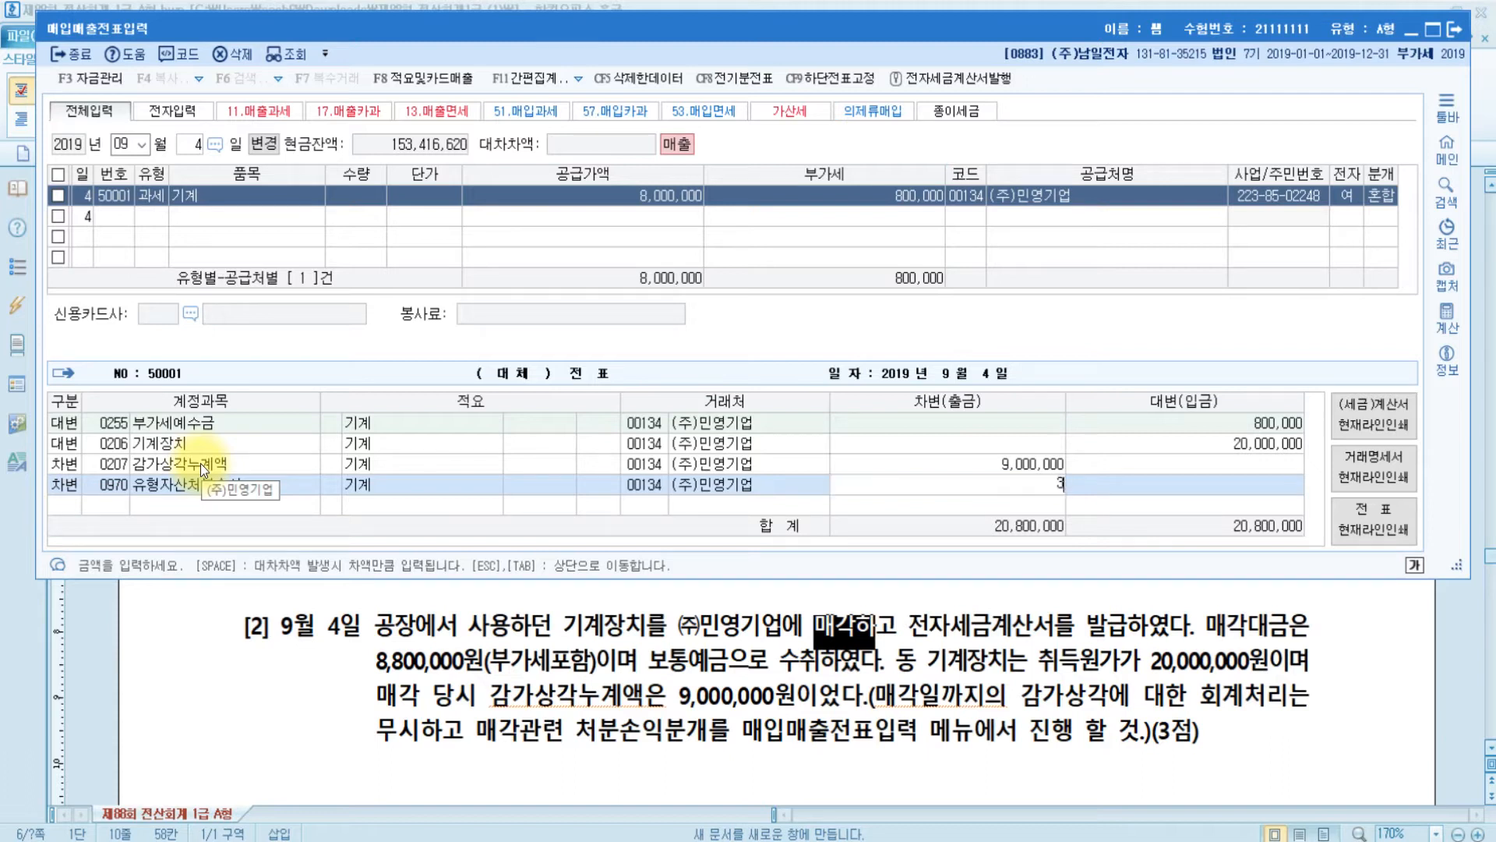
pyautogui.press('Return')
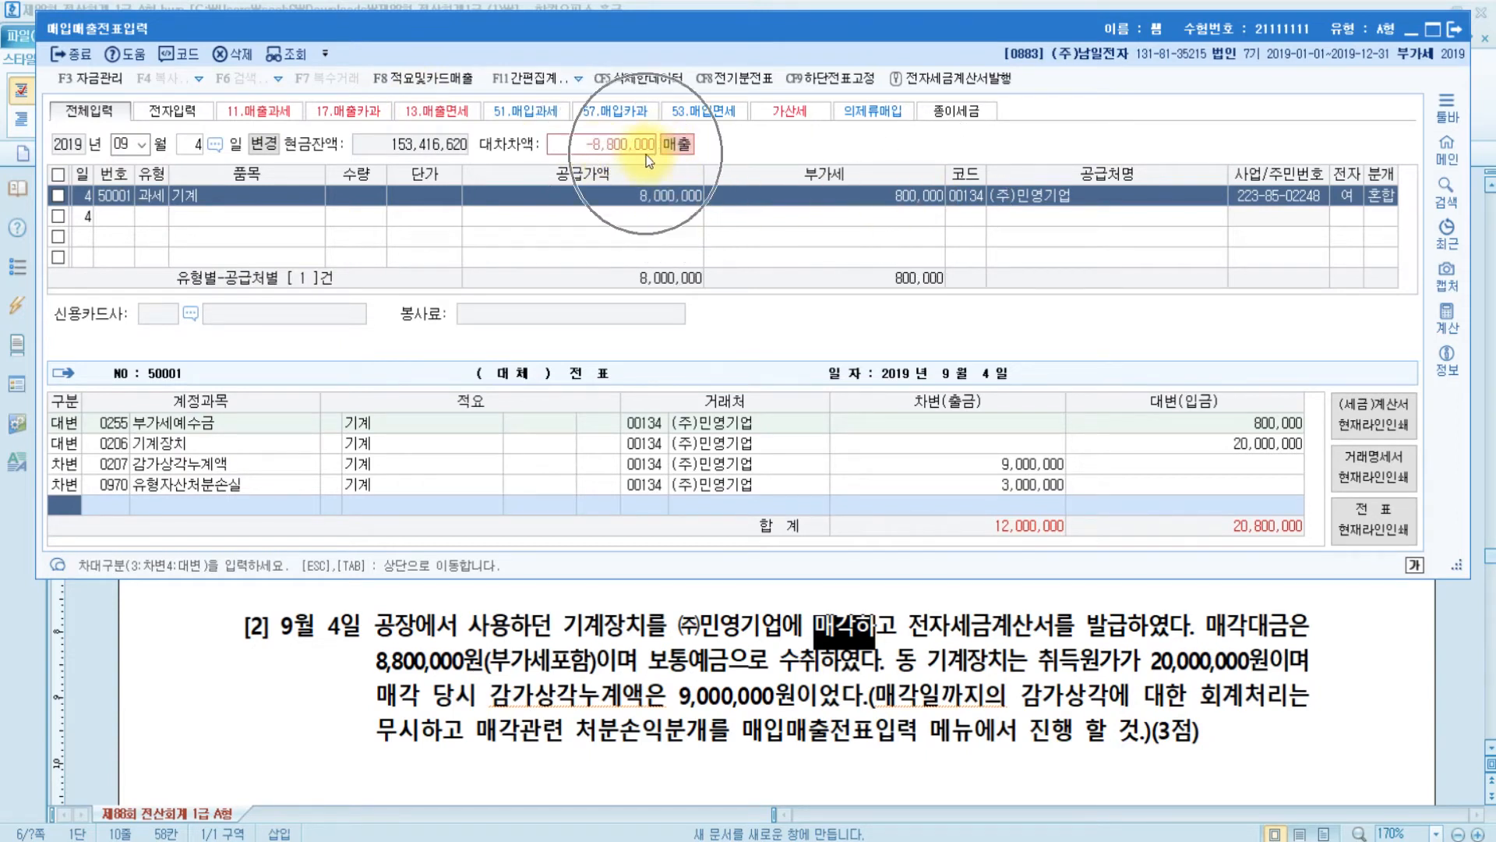
# - Add the balancing 8,800,000 debit to 0103 보통예금
pyautogui.press('ctrl')
pyautogui.press('ctrl')
pyautogui.press('ctrl')
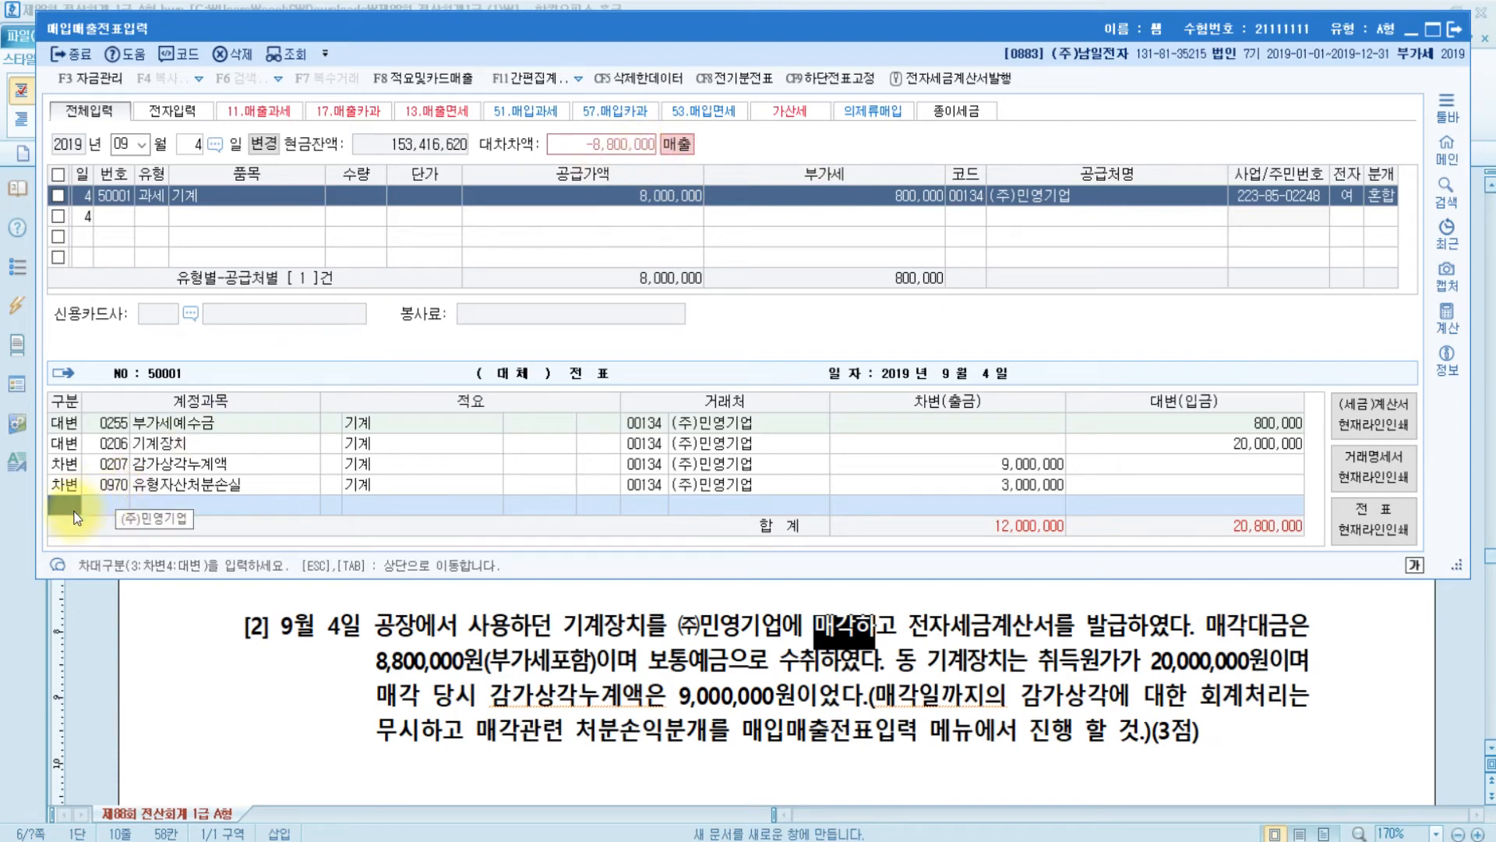
pyautogui.write('3')
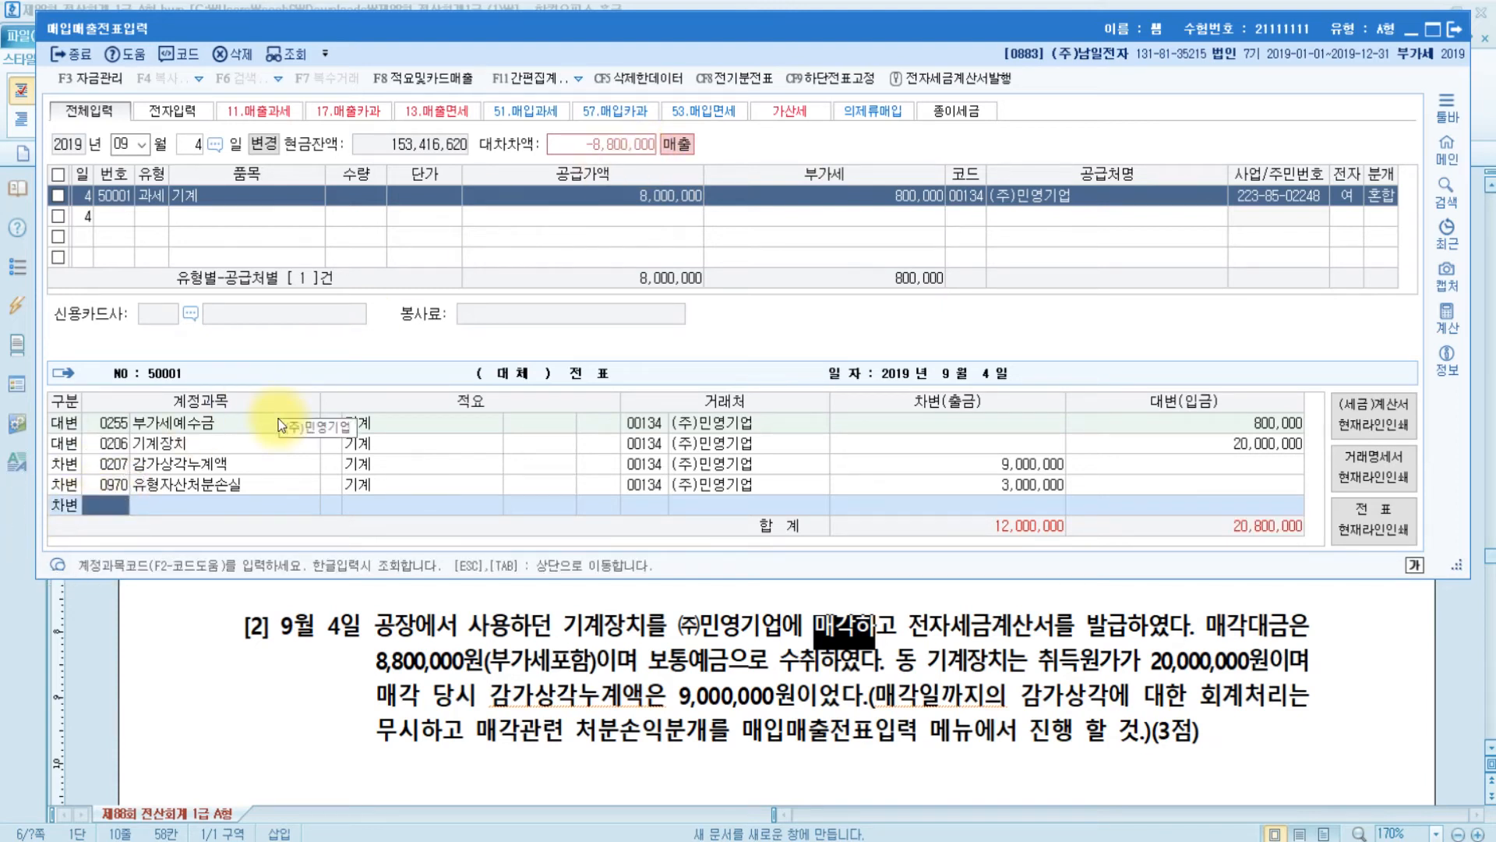
pyautogui.press('ctrl')
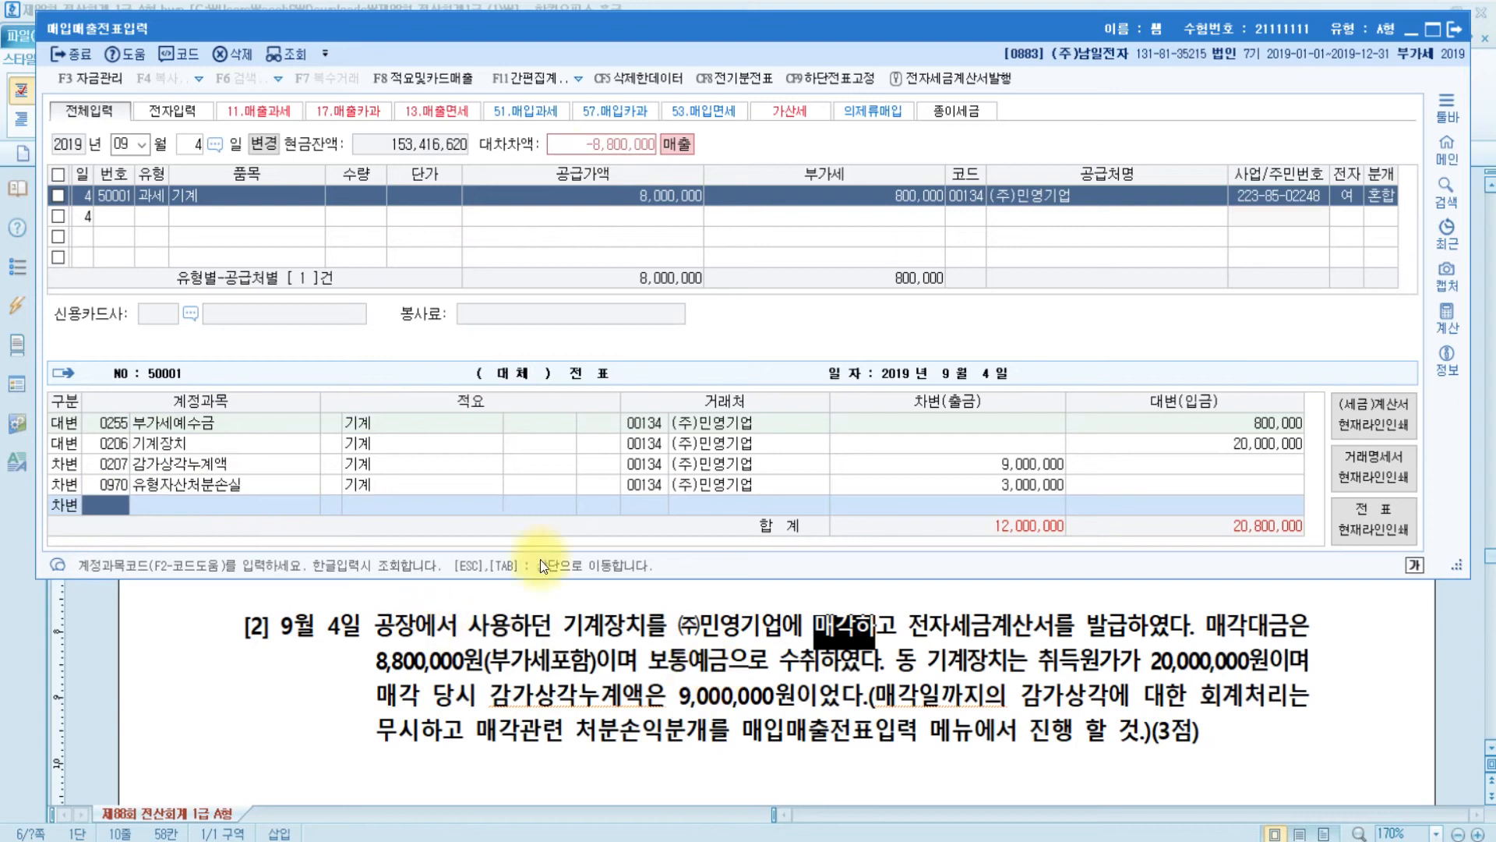
pyautogui.write('보통')
pyautogui.press('Return')
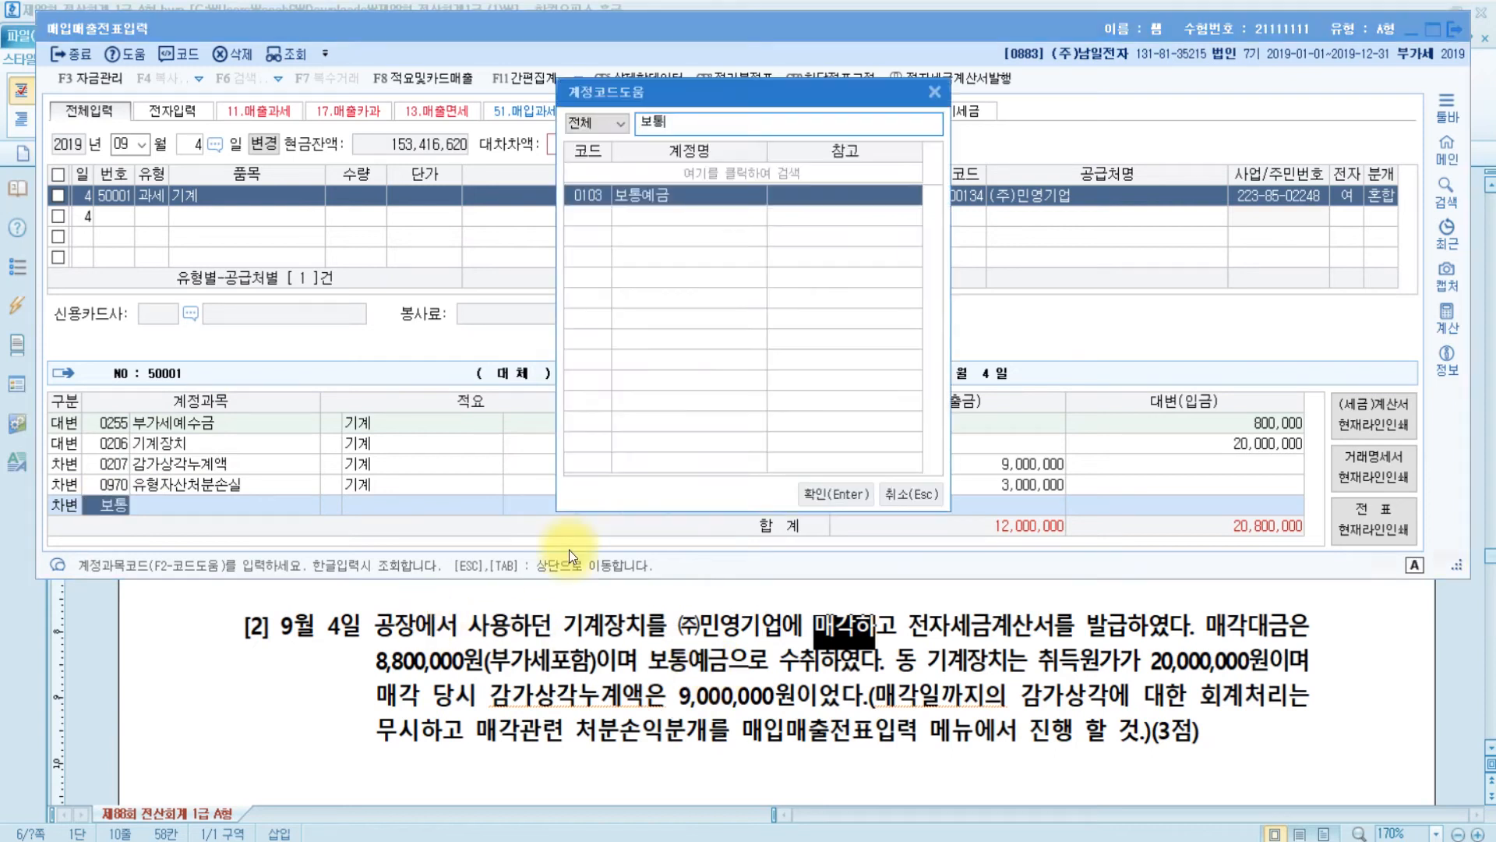
pyautogui.press('Return')
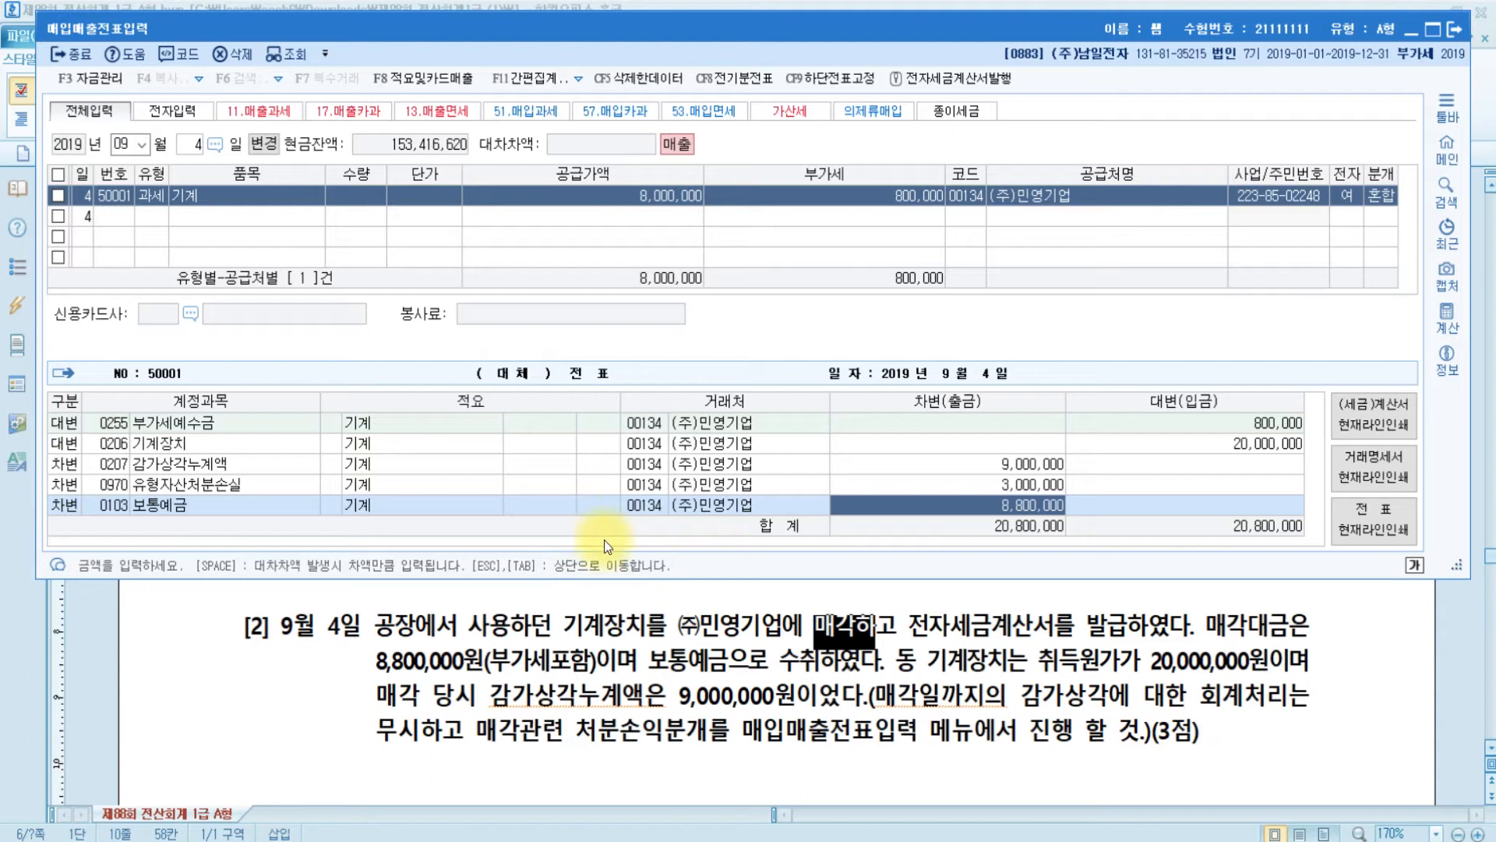
# - Review the three debit lines, then switch to the problem sheet showing question [3]
pyautogui.click(116, 464)
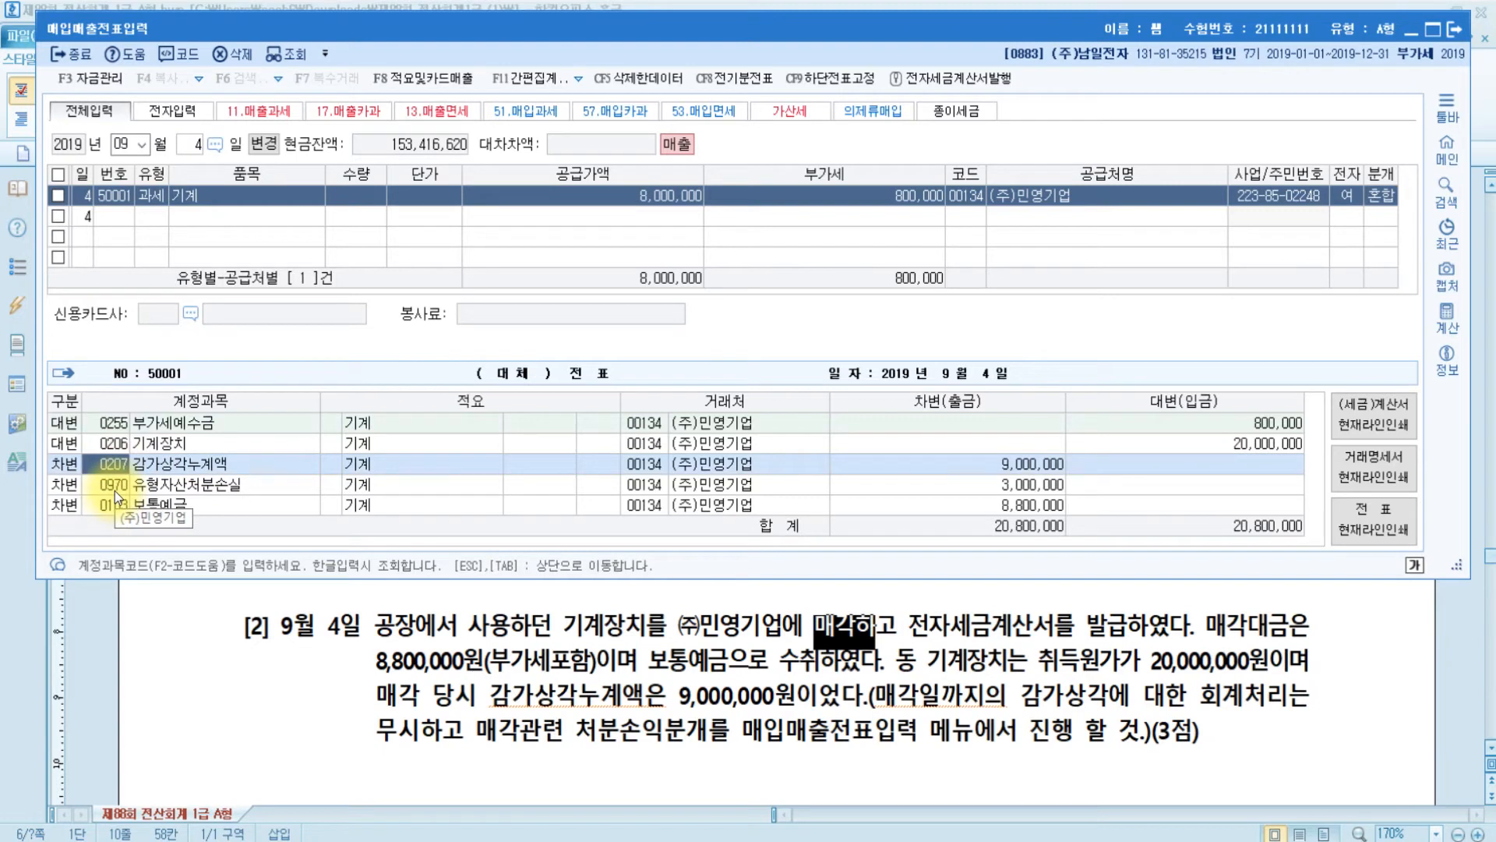
pyautogui.click(115, 490)
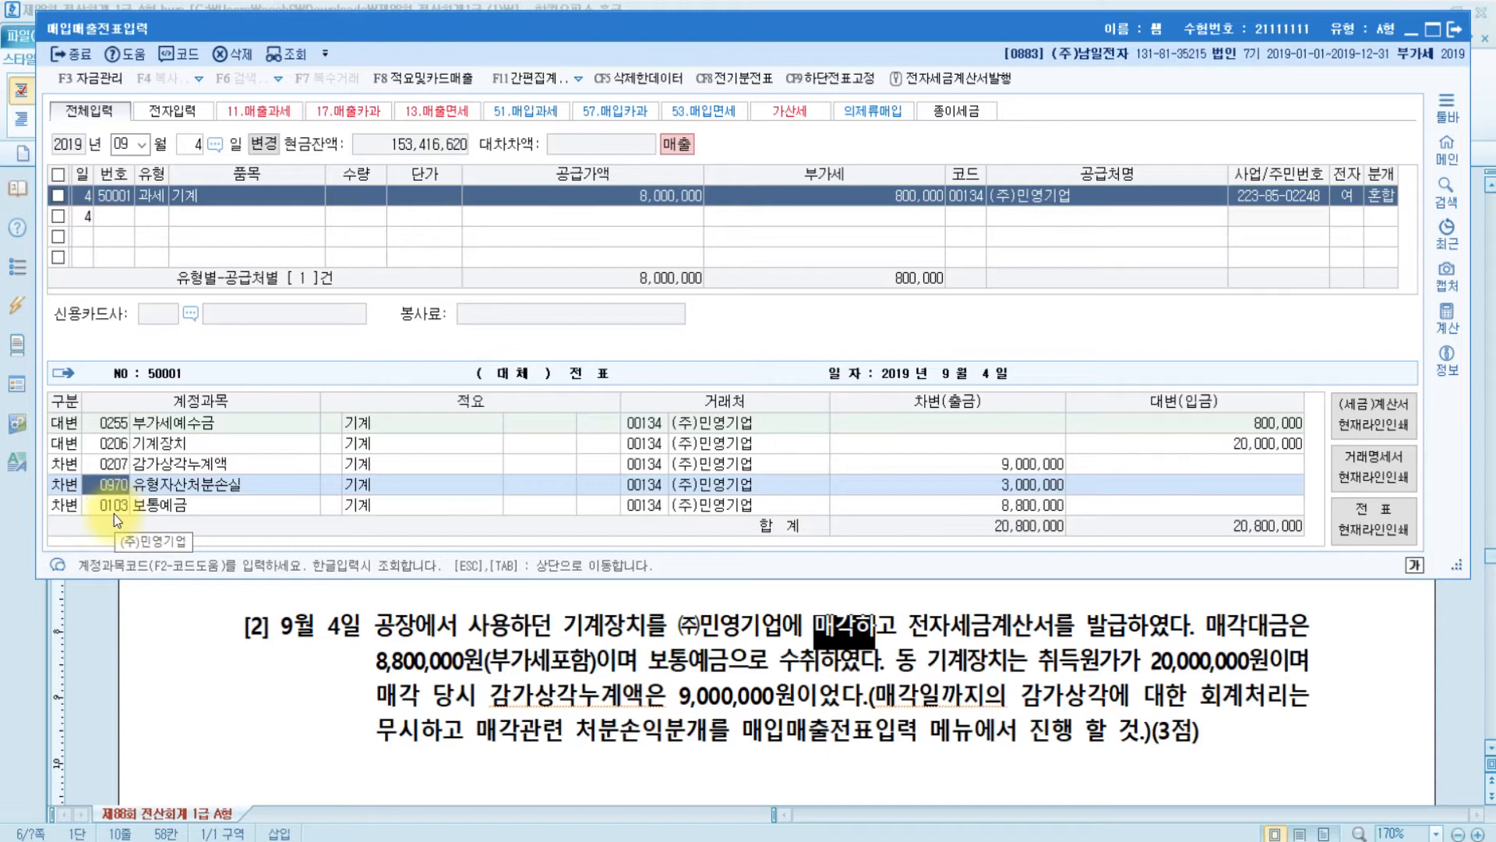
pyautogui.click(114, 506)
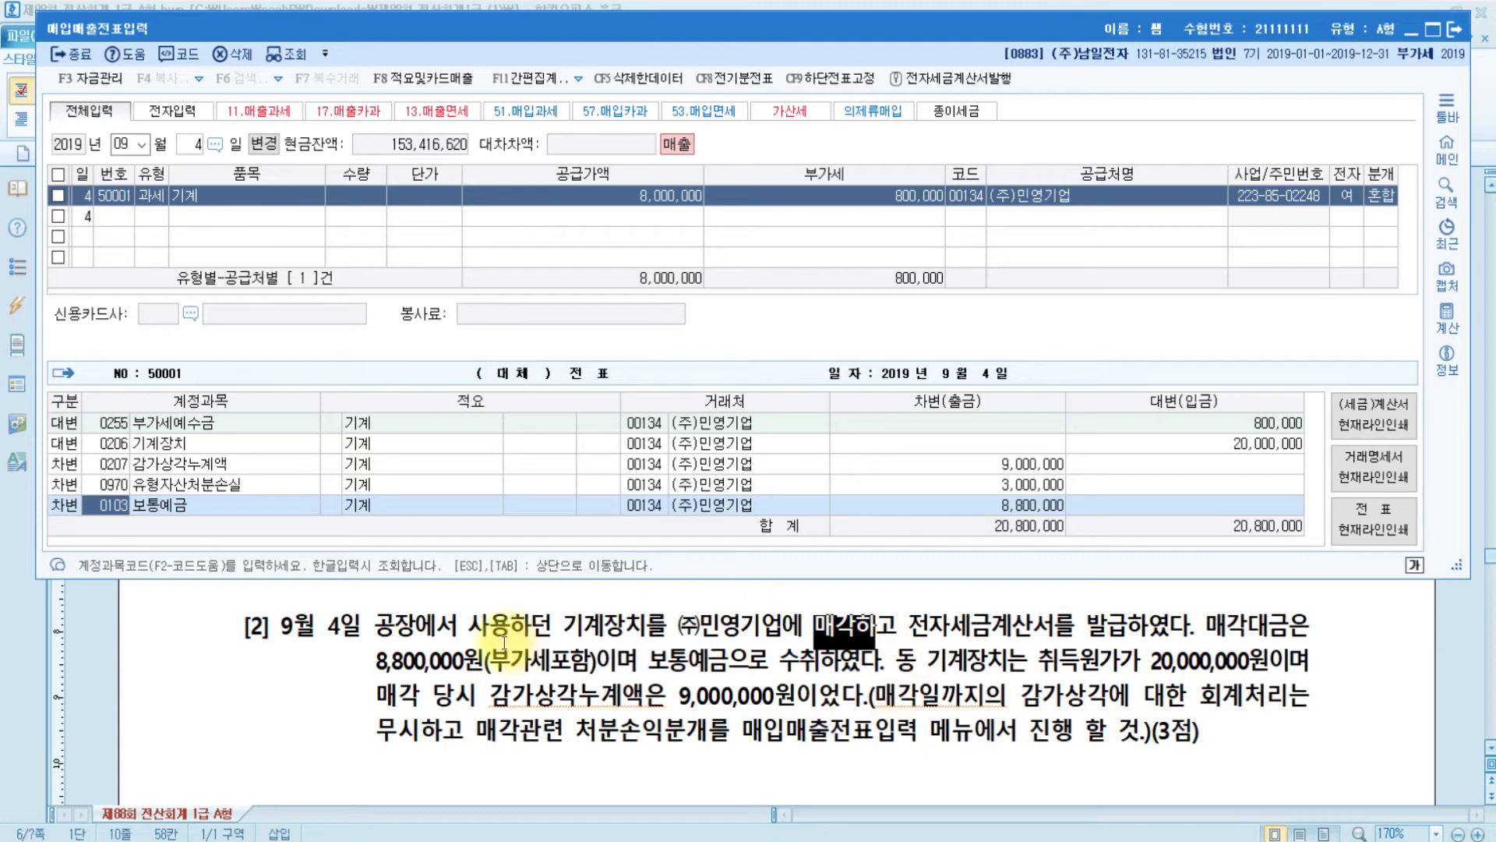
pyautogui.scroll(-3, 505, 643)
pyautogui.scroll(1, 504, 643)
pyautogui.click(527, 661)
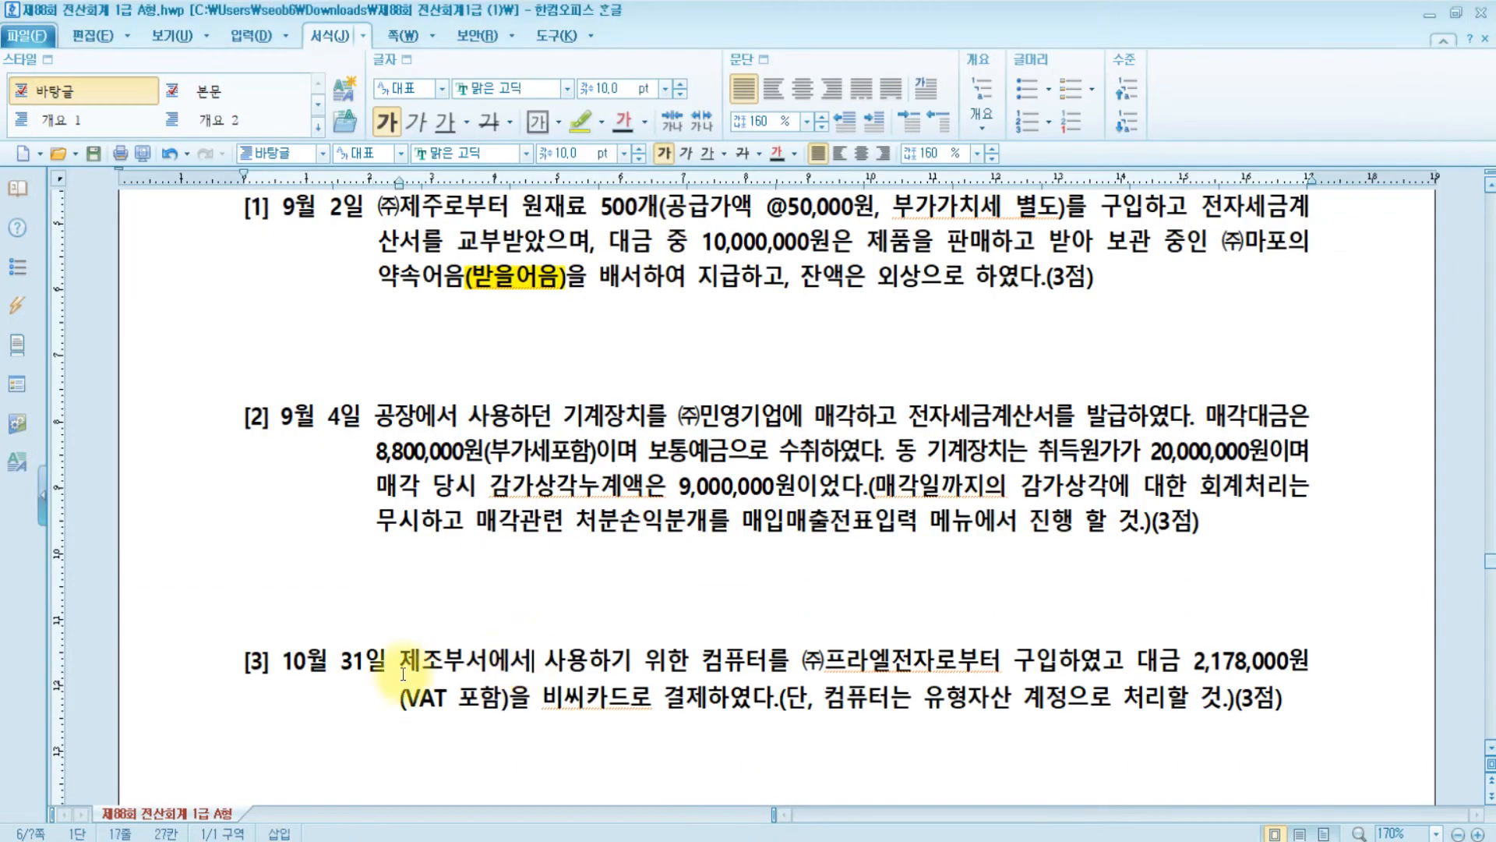
# - Go back to the KcLep voucher window and note problem [3]'s 10월 31일 date
pyautogui.hotkey('alt', 'Tab')
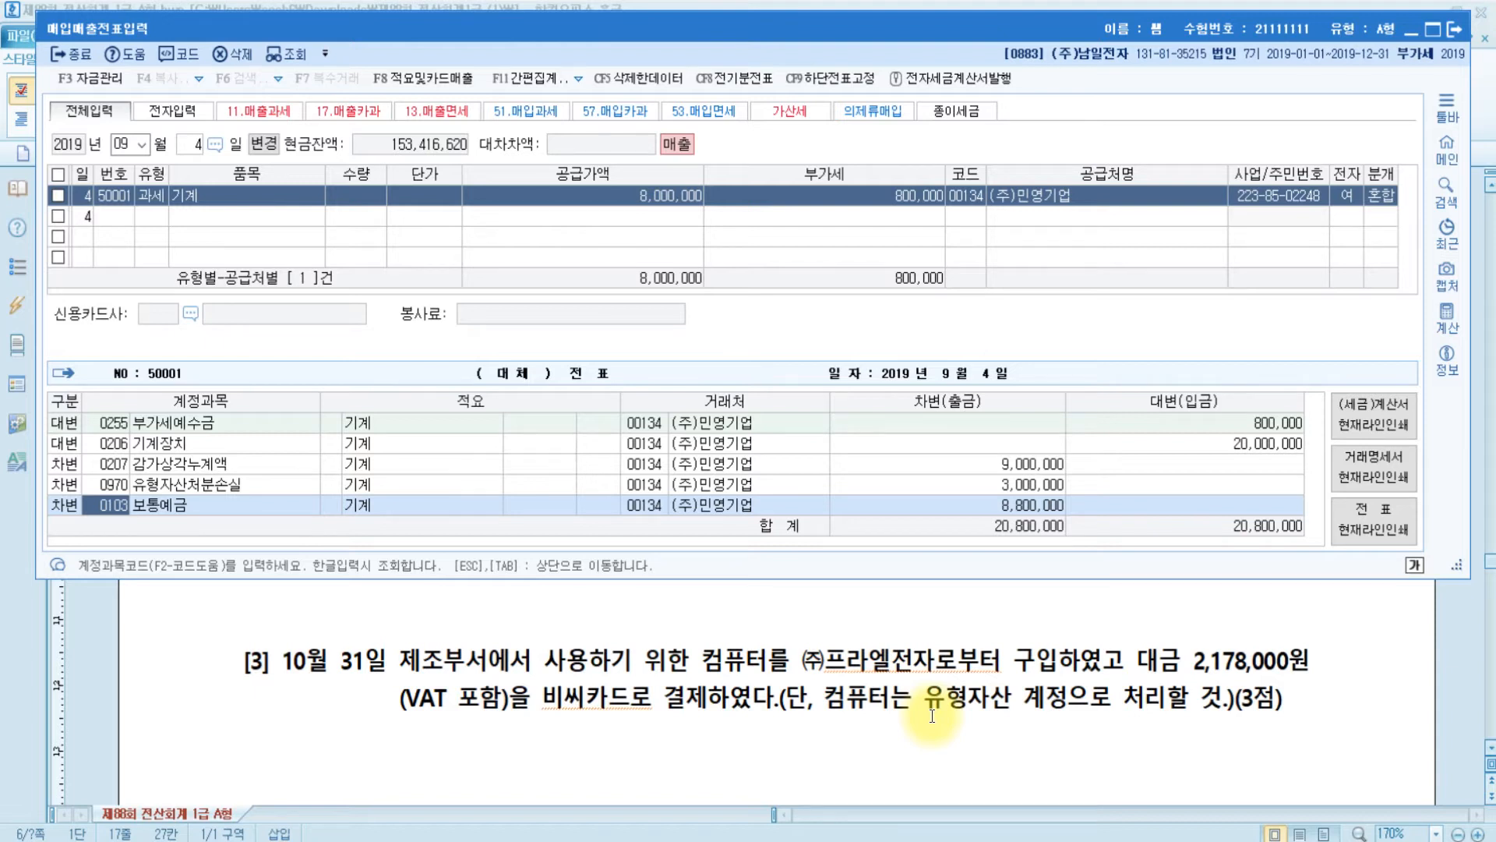
pyautogui.click(334, 661)
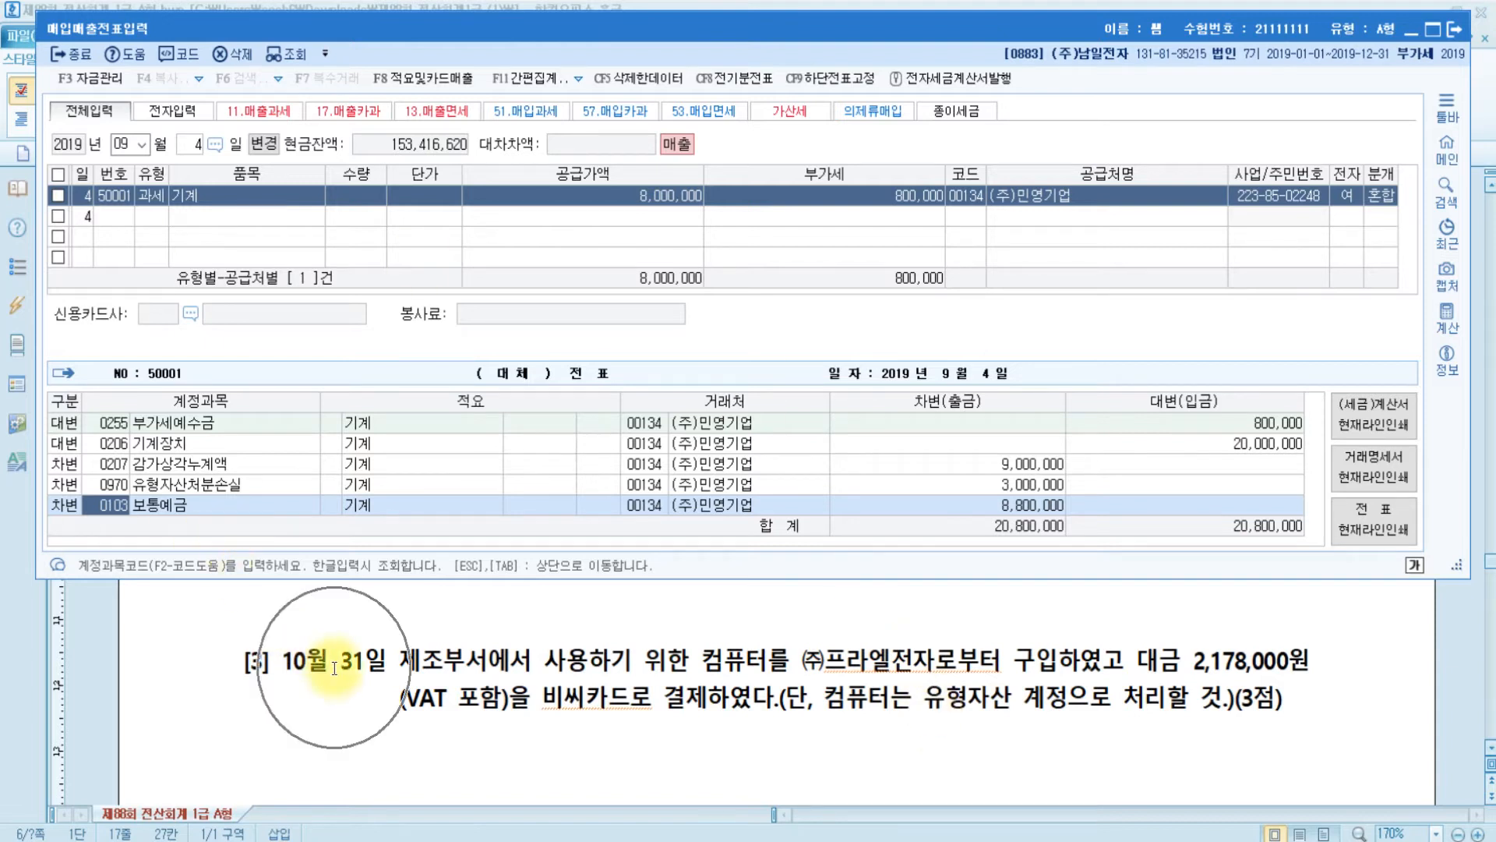
# - Start an October 31 카과 card purchase of 컴퓨터 for 2,178,000, splitting out 198,000 VAT
pyautogui.press('Escape')
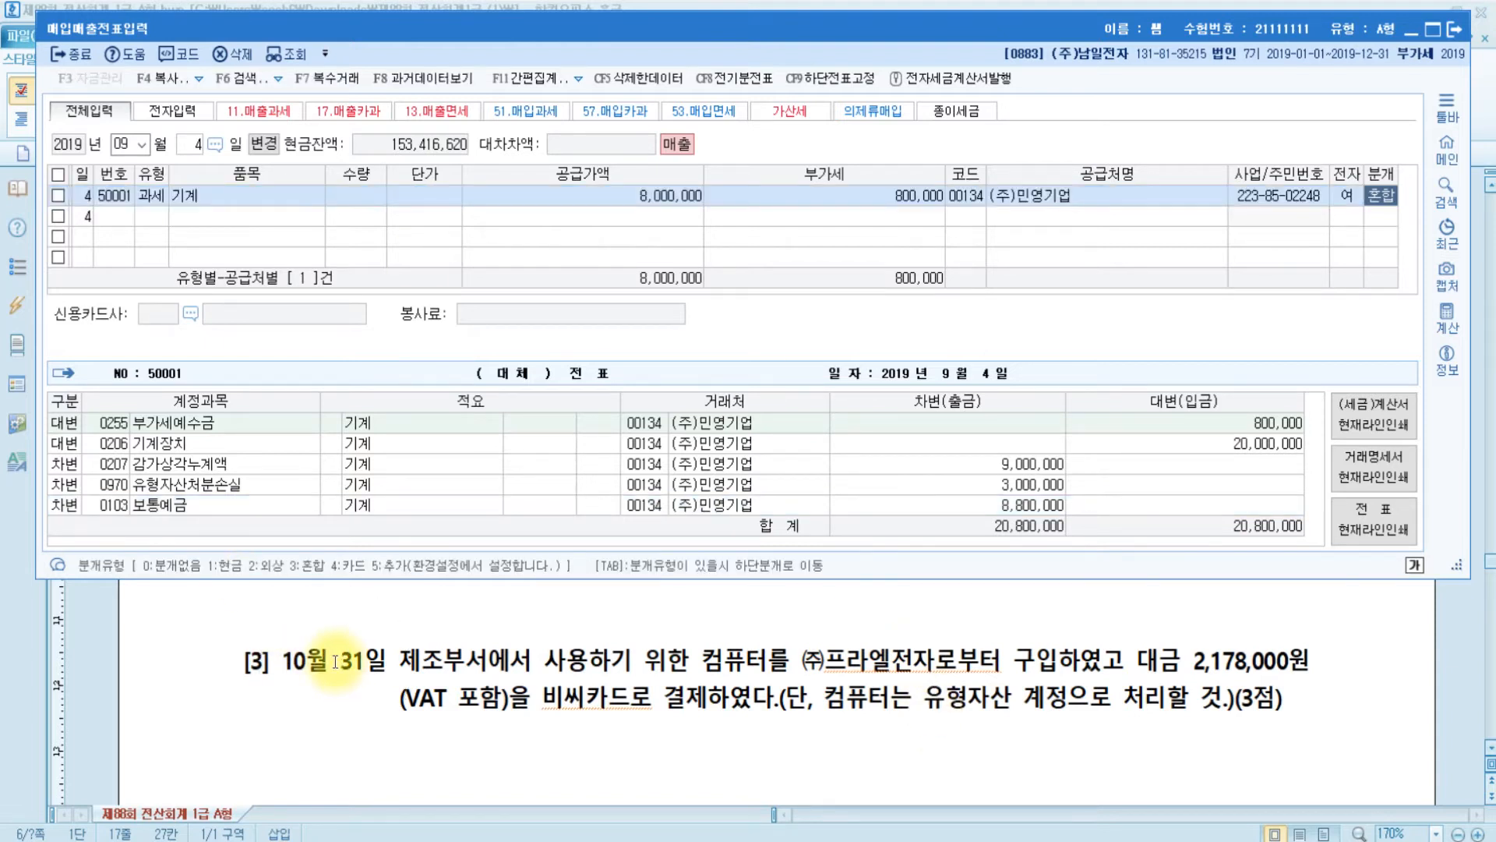
pyautogui.press('Escape')
pyautogui.press('Escape')
pyautogui.write('1031')
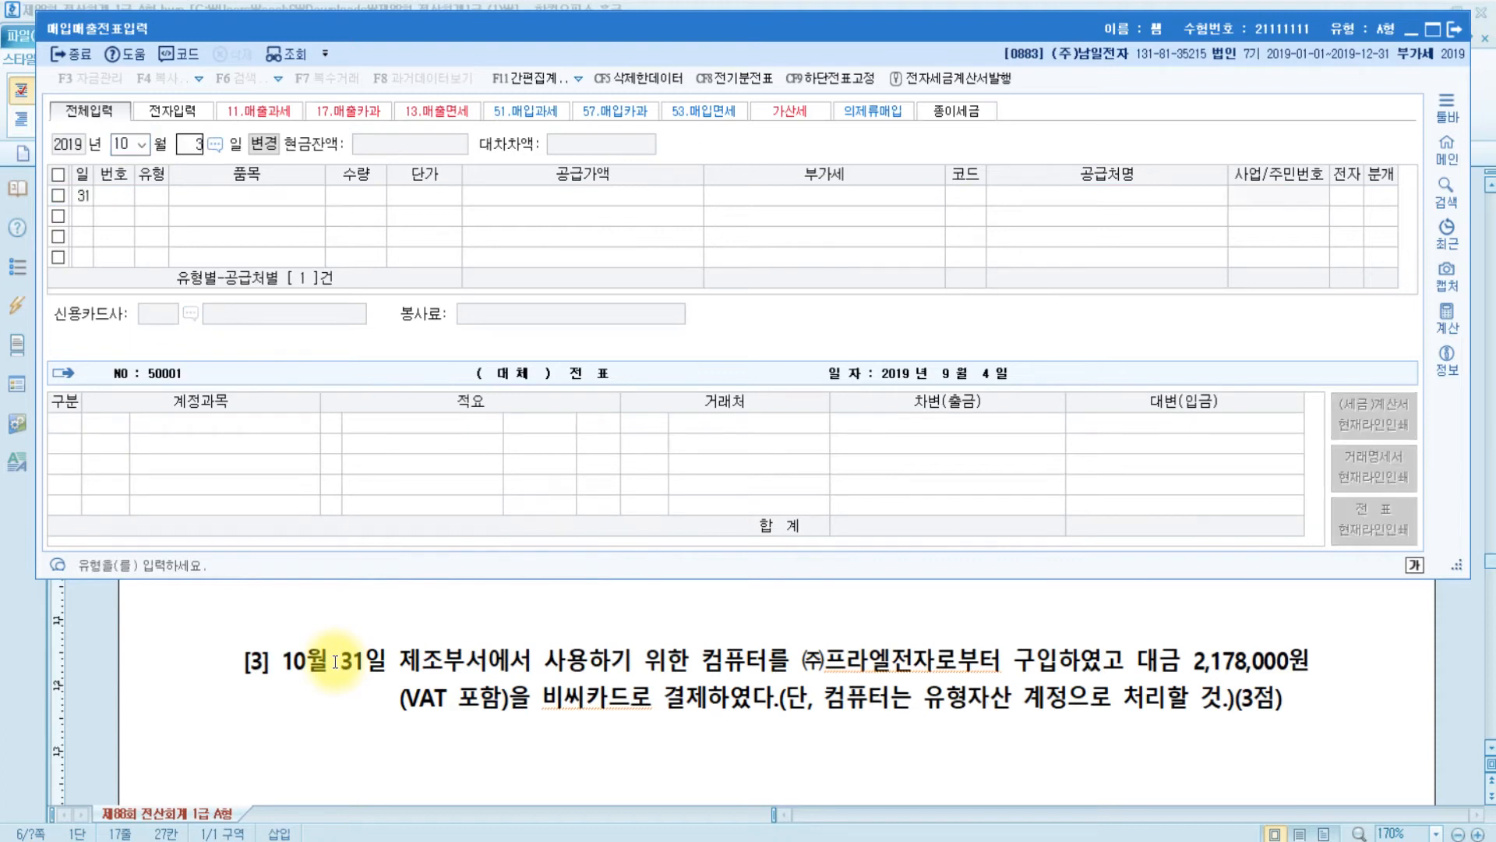
pyautogui.press('Return')
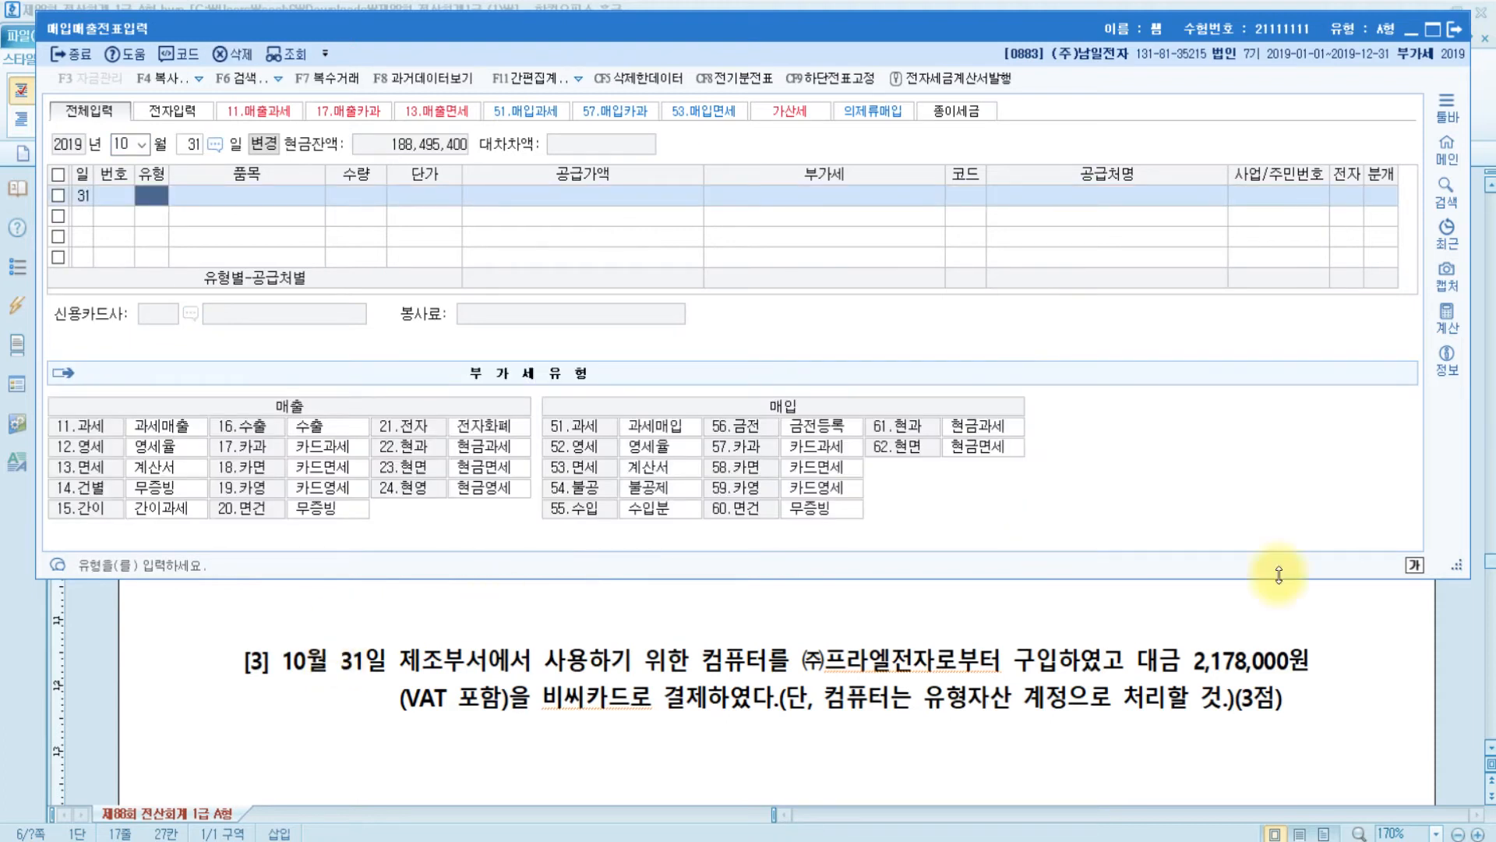
pyautogui.press('ctrl')
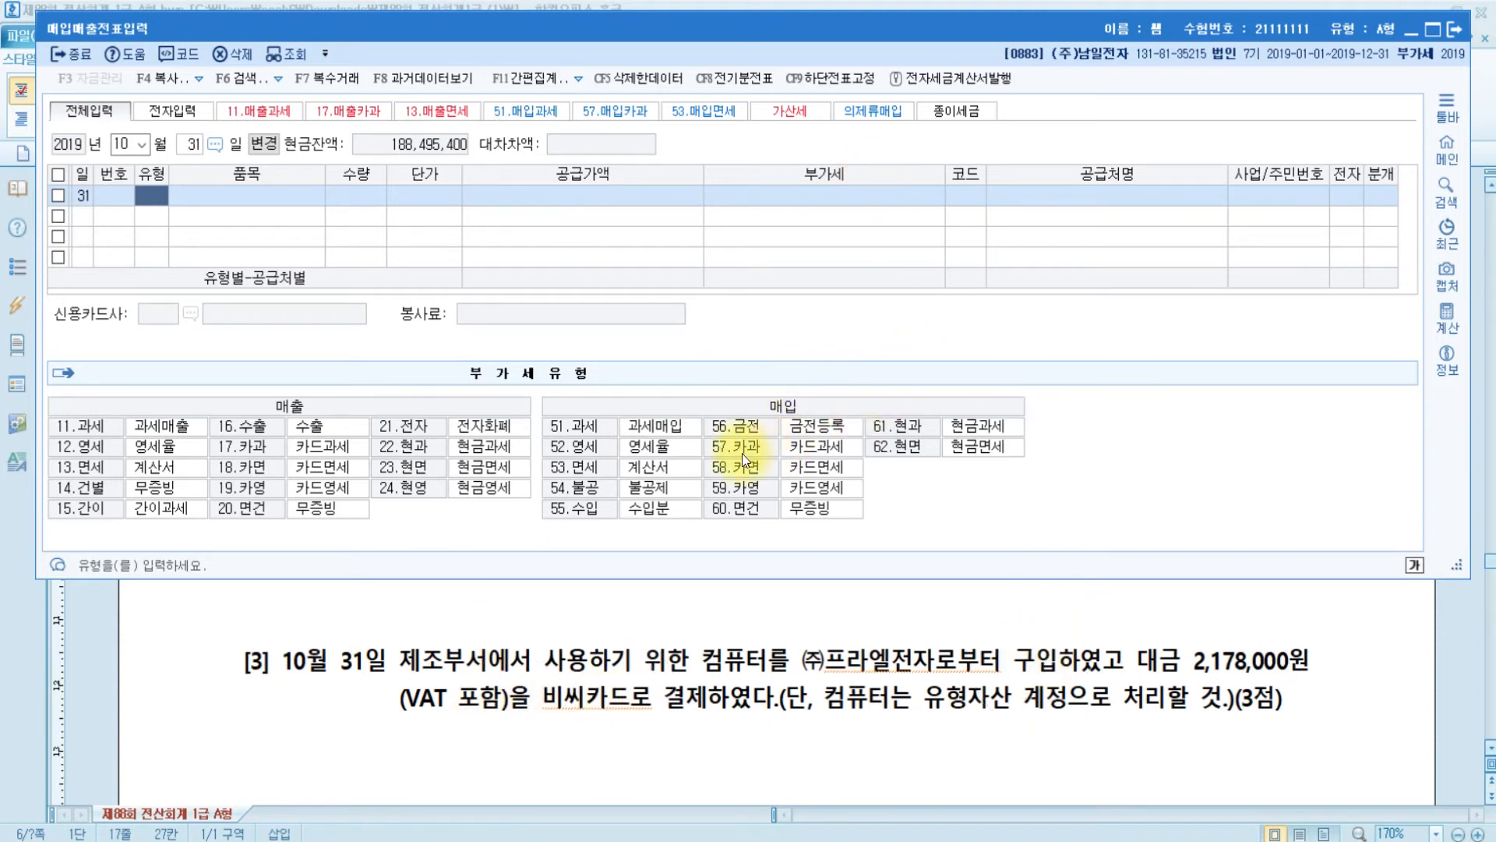
pyautogui.write('57')
pyautogui.press('Return')
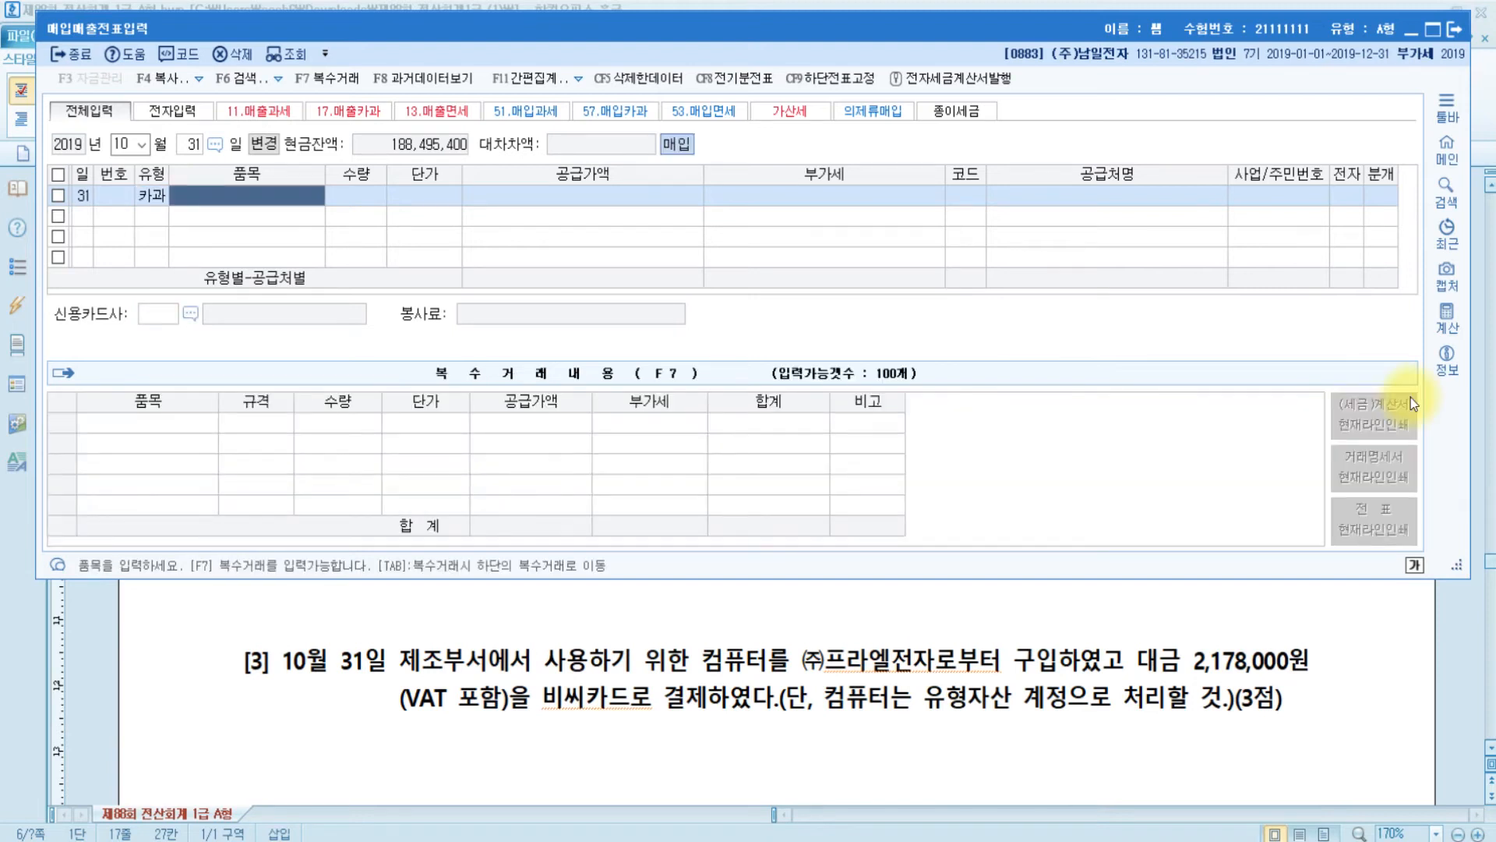
pyautogui.write('컴퓨터')
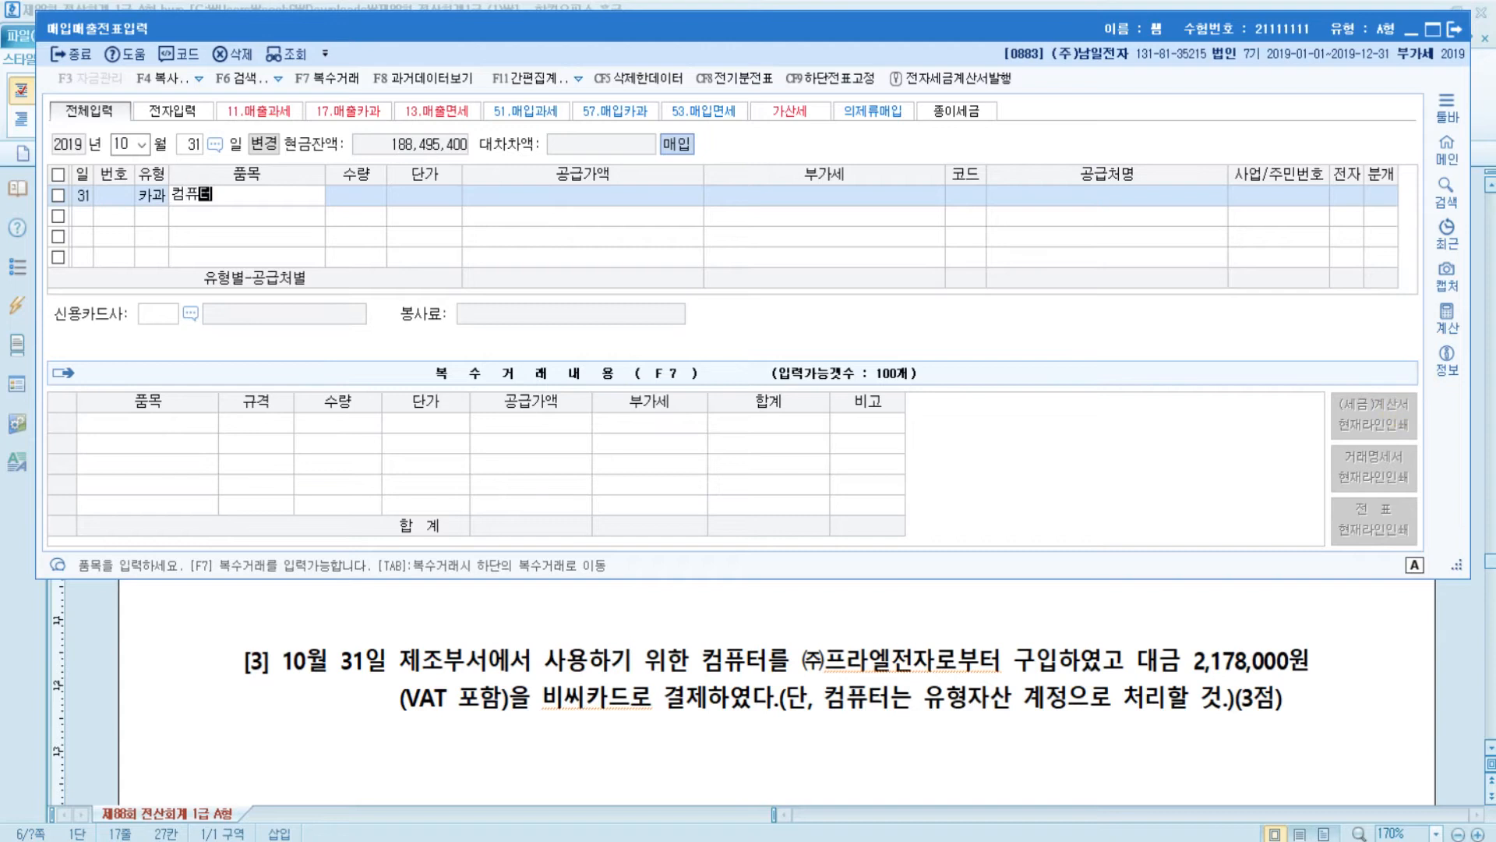
pyautogui.press('Return')
pyautogui.press('Return')
pyautogui.press('Return')
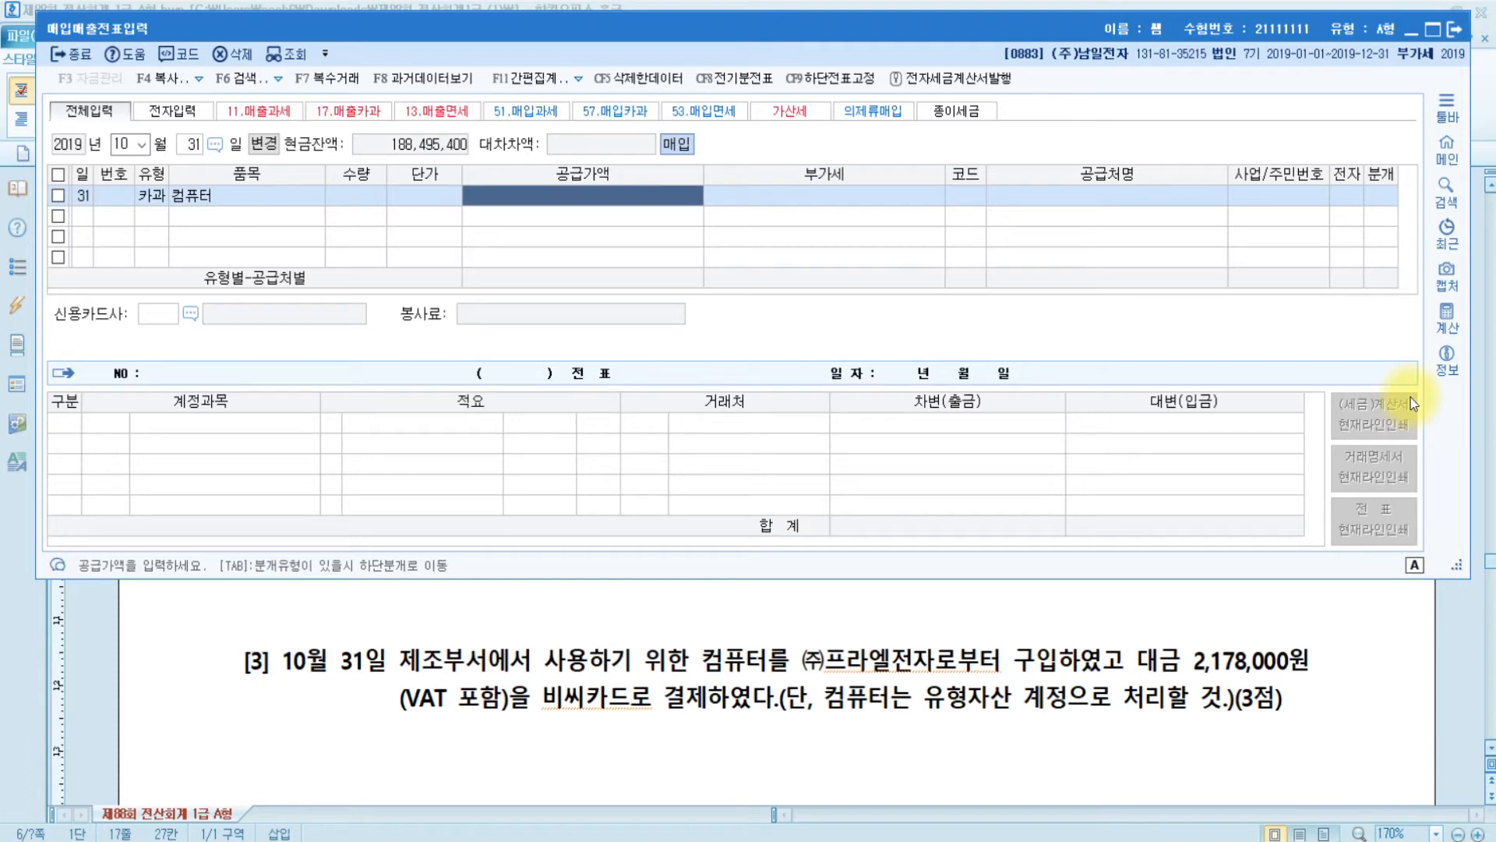
pyautogui.write('2,17')
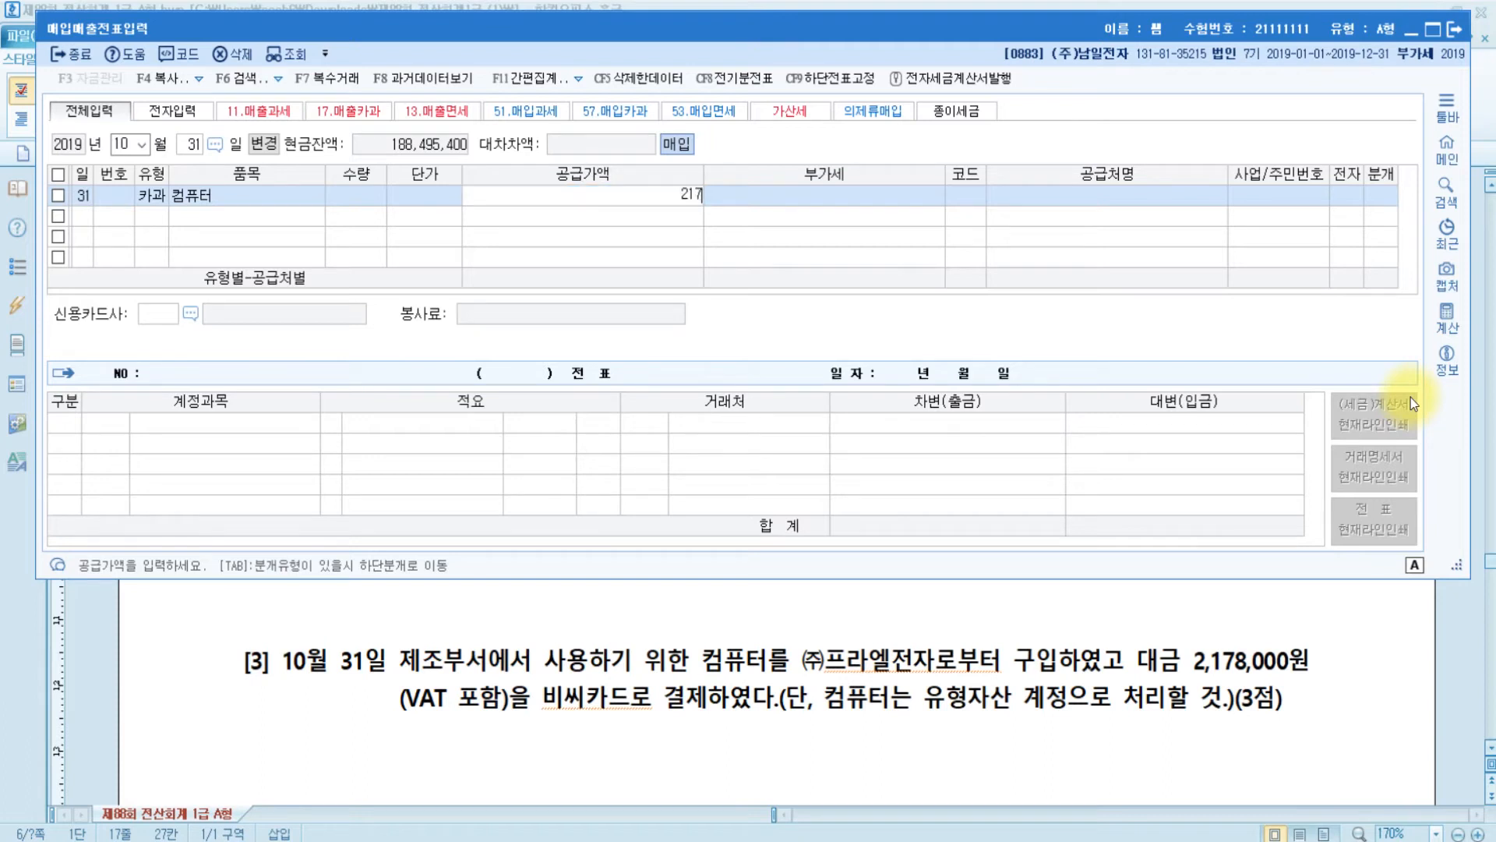
pyautogui.write('8,000')
pyautogui.press('Return')
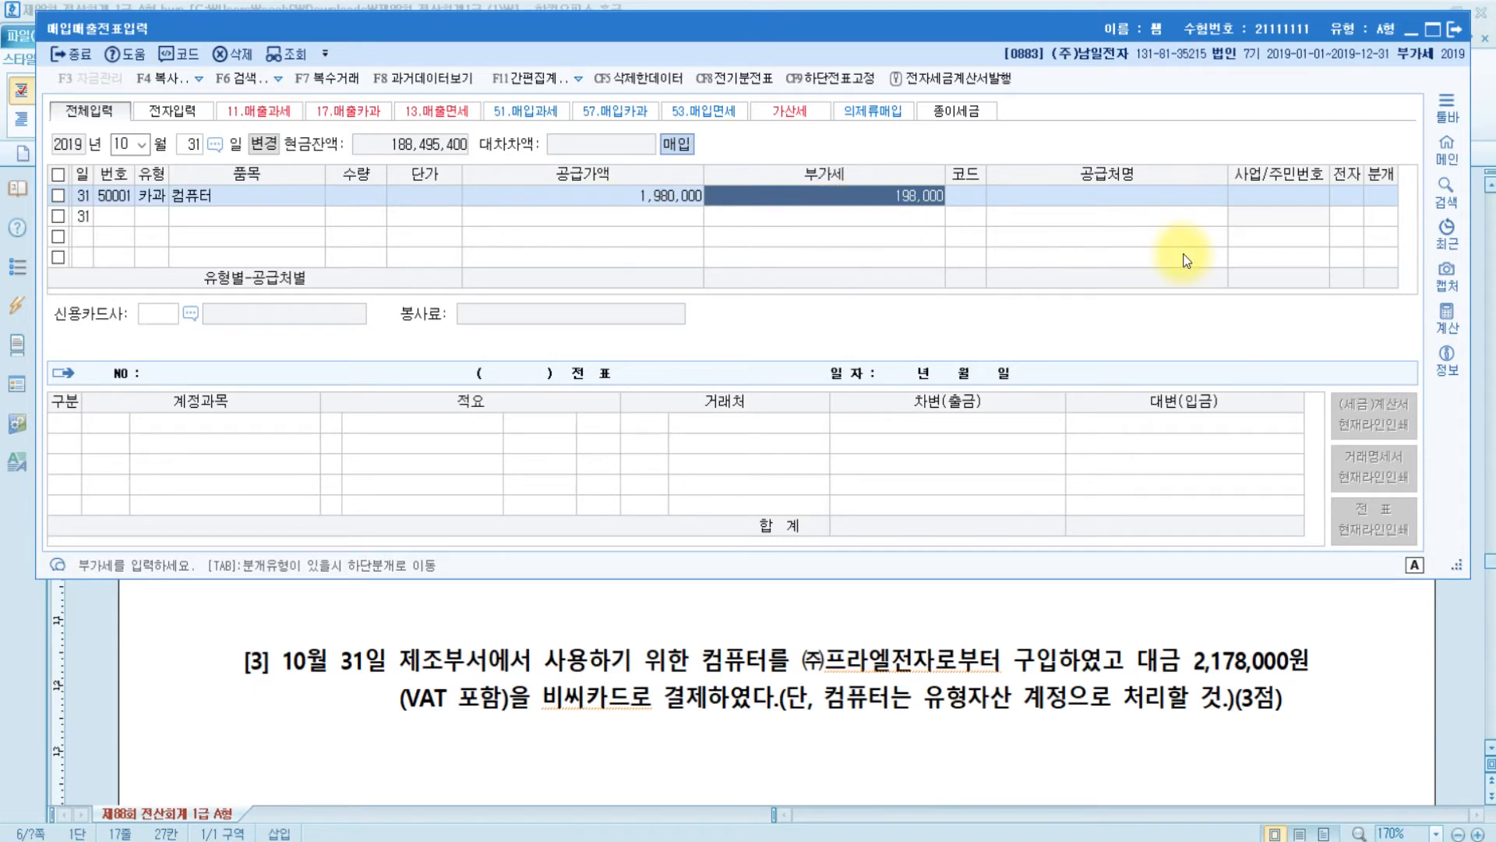
pyautogui.press('Return')
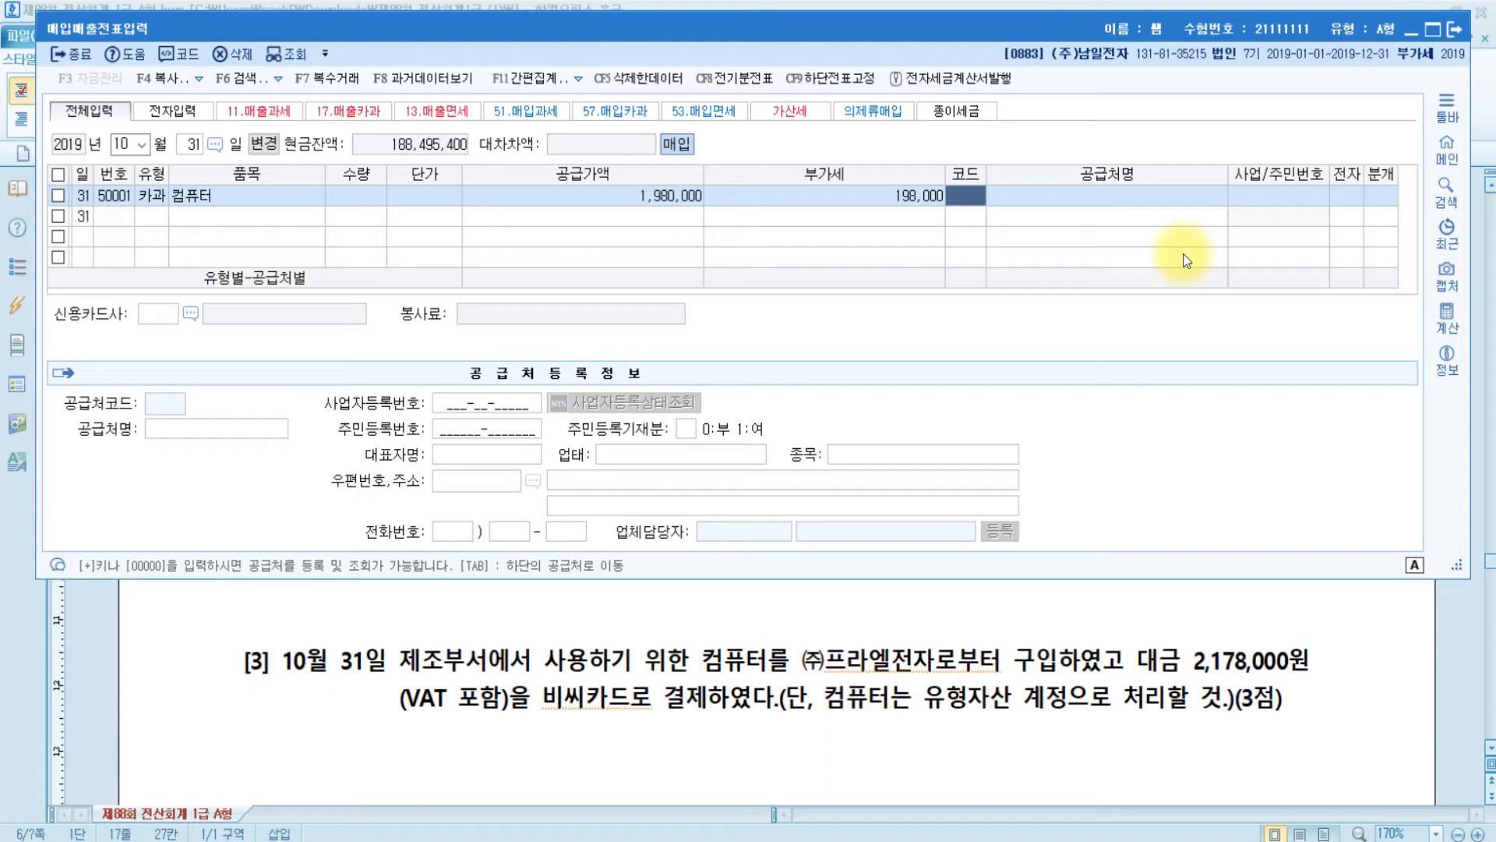
# - Set the supplier to (주)프라엘전자 and the card company to 비씨카드, with a card-type journal
pyautogui.press('Hangul')
pyautogui.write('프라')
pyautogui.press('Return')
pyautogui.press('Return')
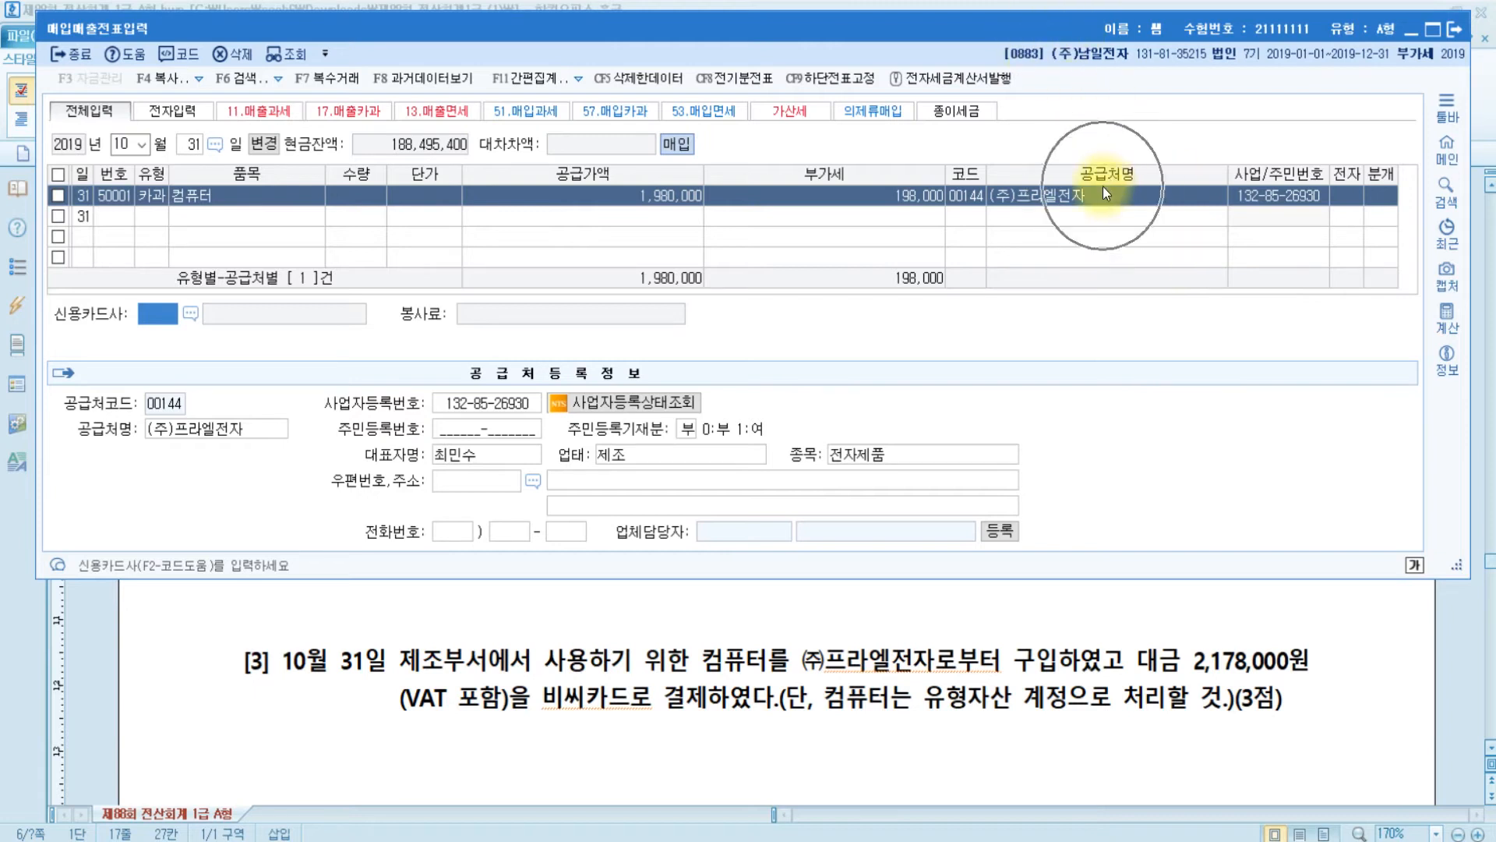
pyautogui.click(155, 315)
pyautogui.press('F2')
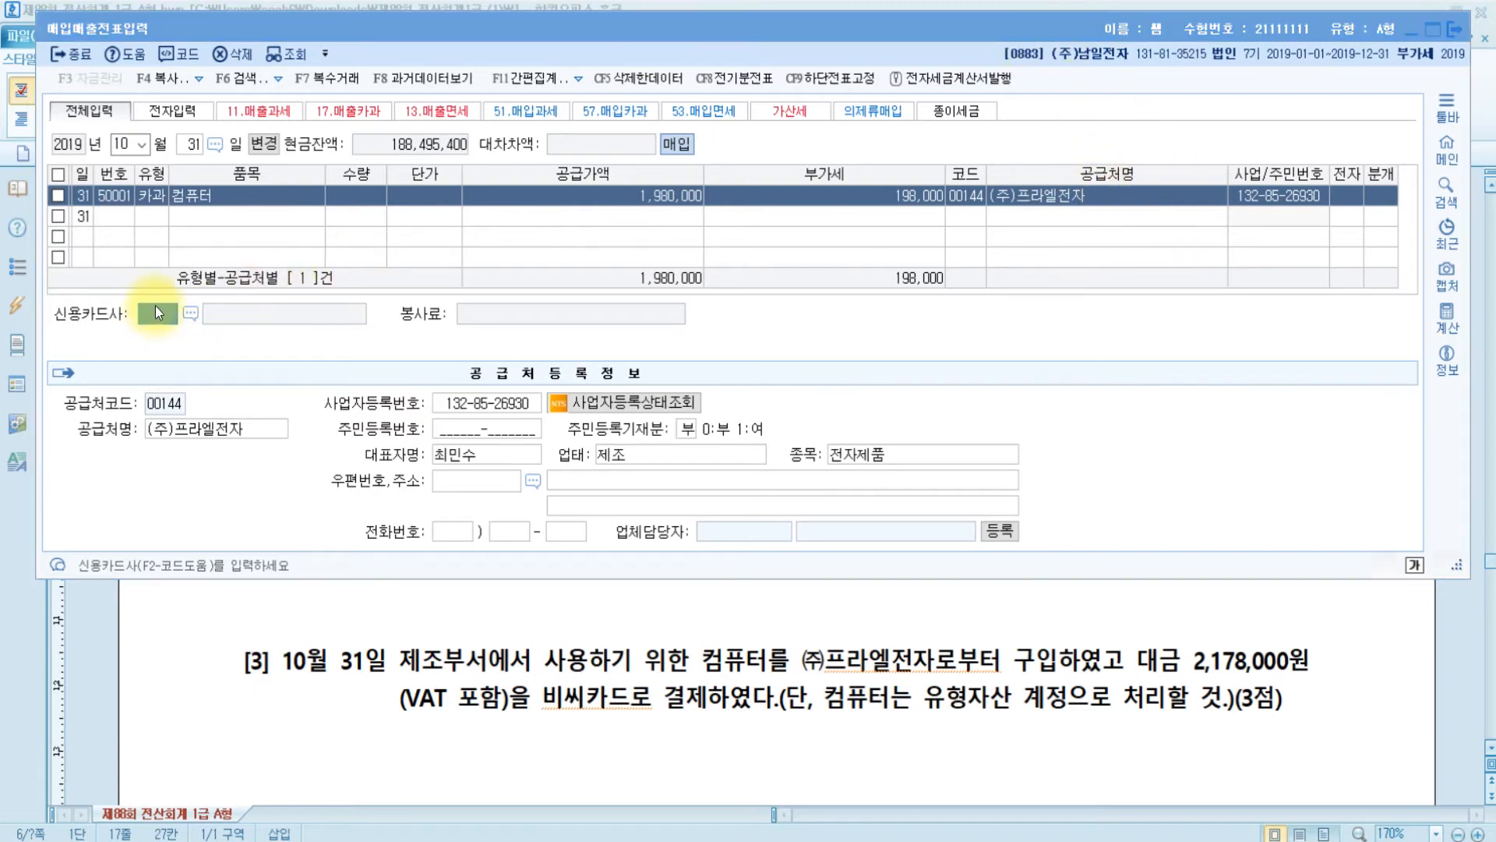
pyautogui.doubleClick(799, 196)
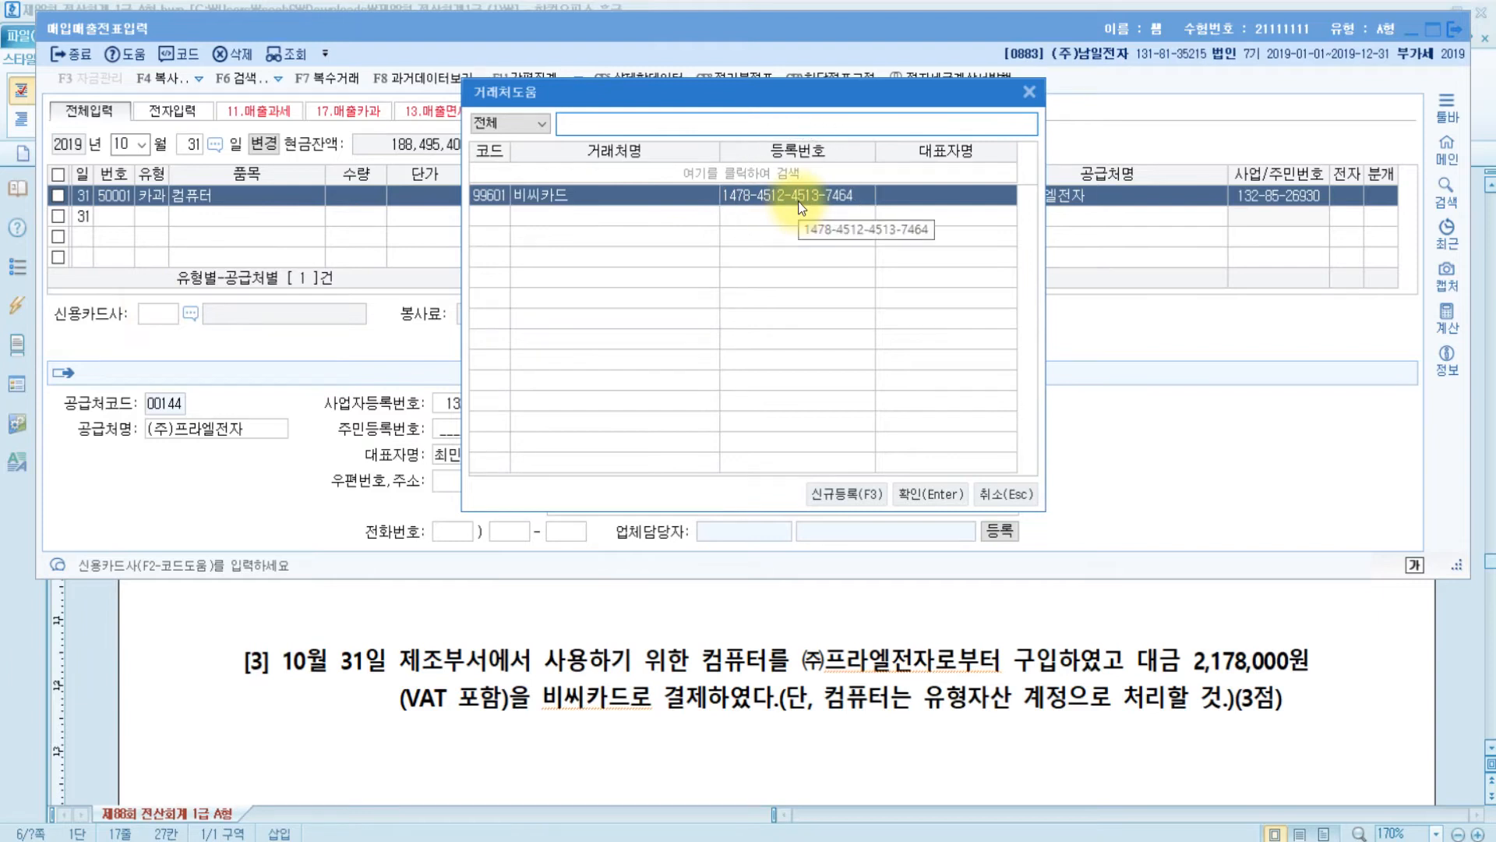
pyautogui.write('4')
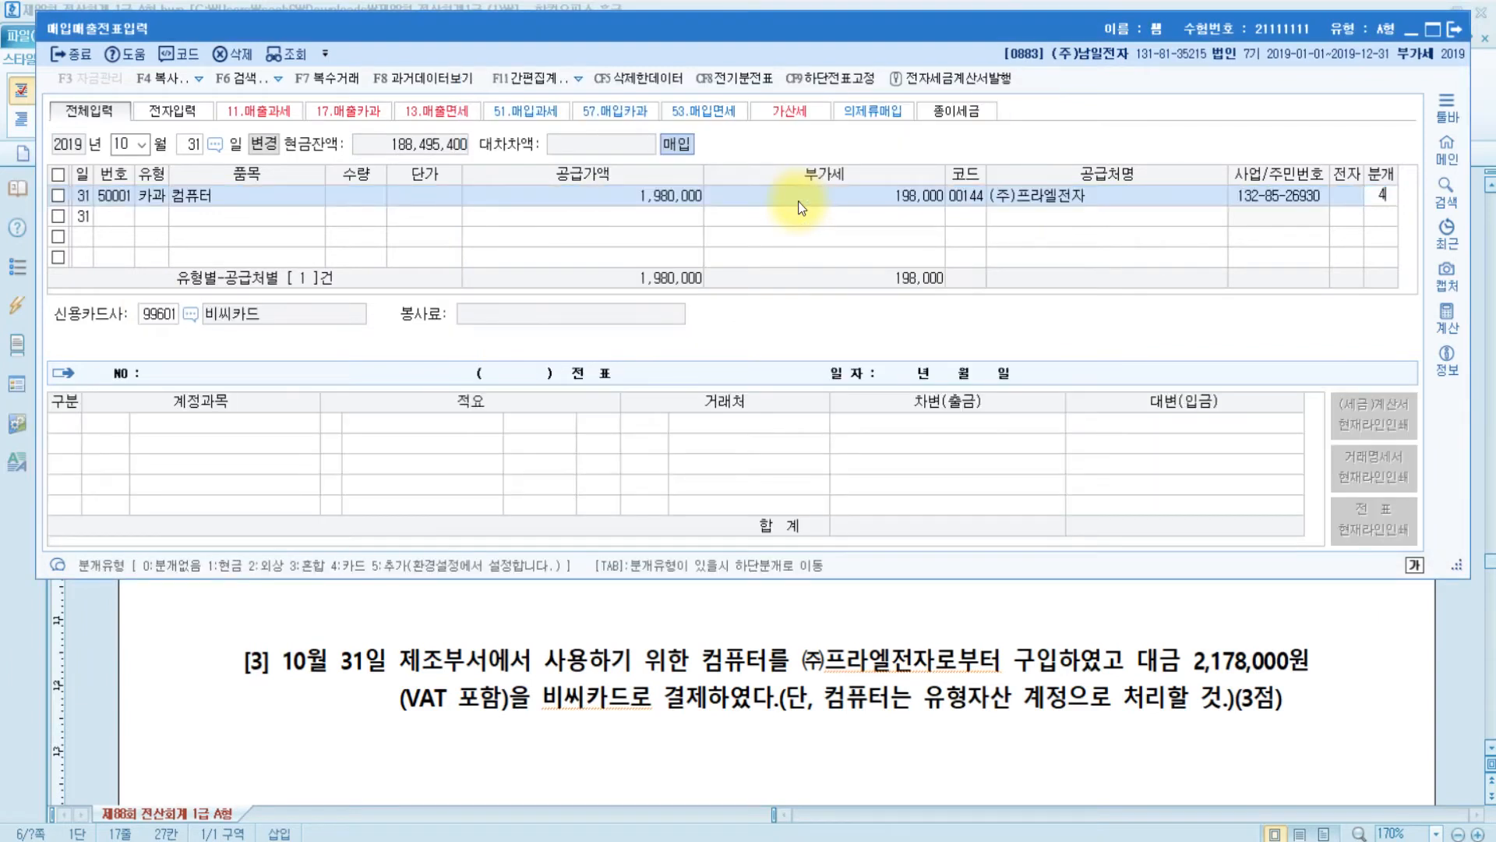
pyautogui.press('Return')
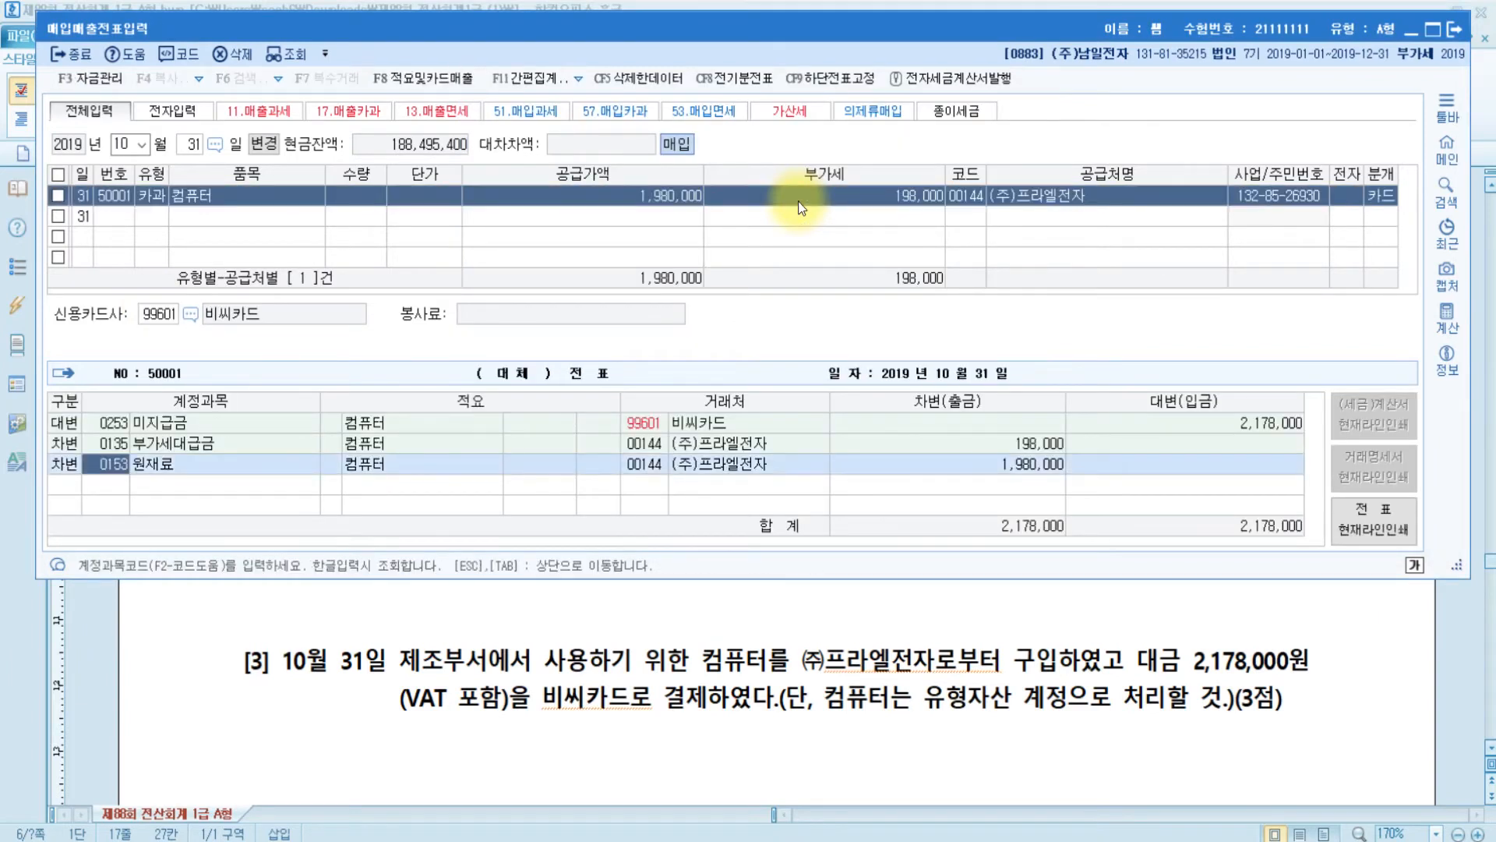
# - Replace the 원재료 debit account with 0212 비품
pyautogui.click(106, 465)
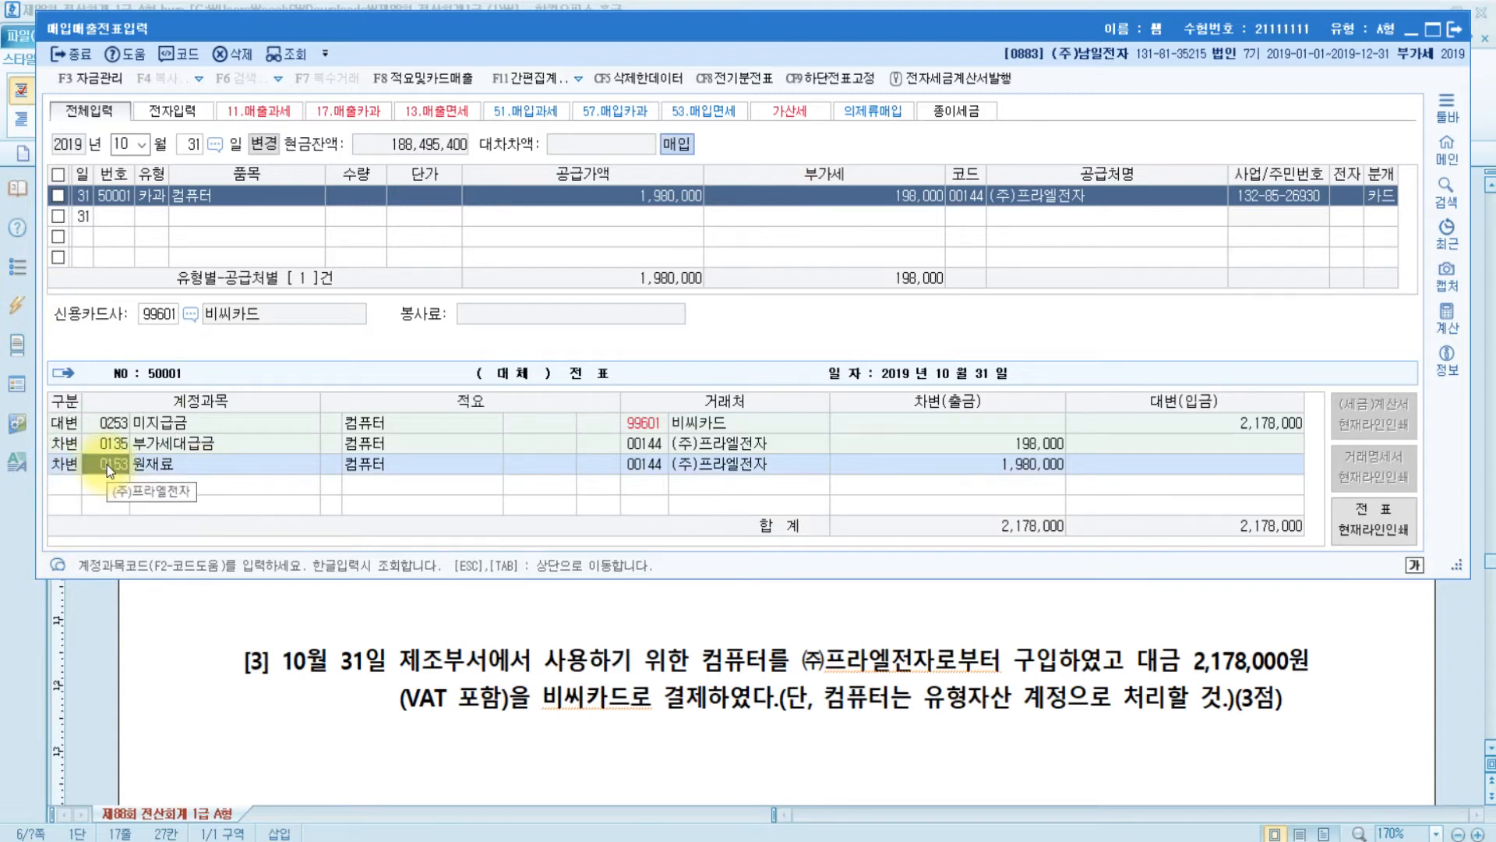
pyautogui.write('비품')
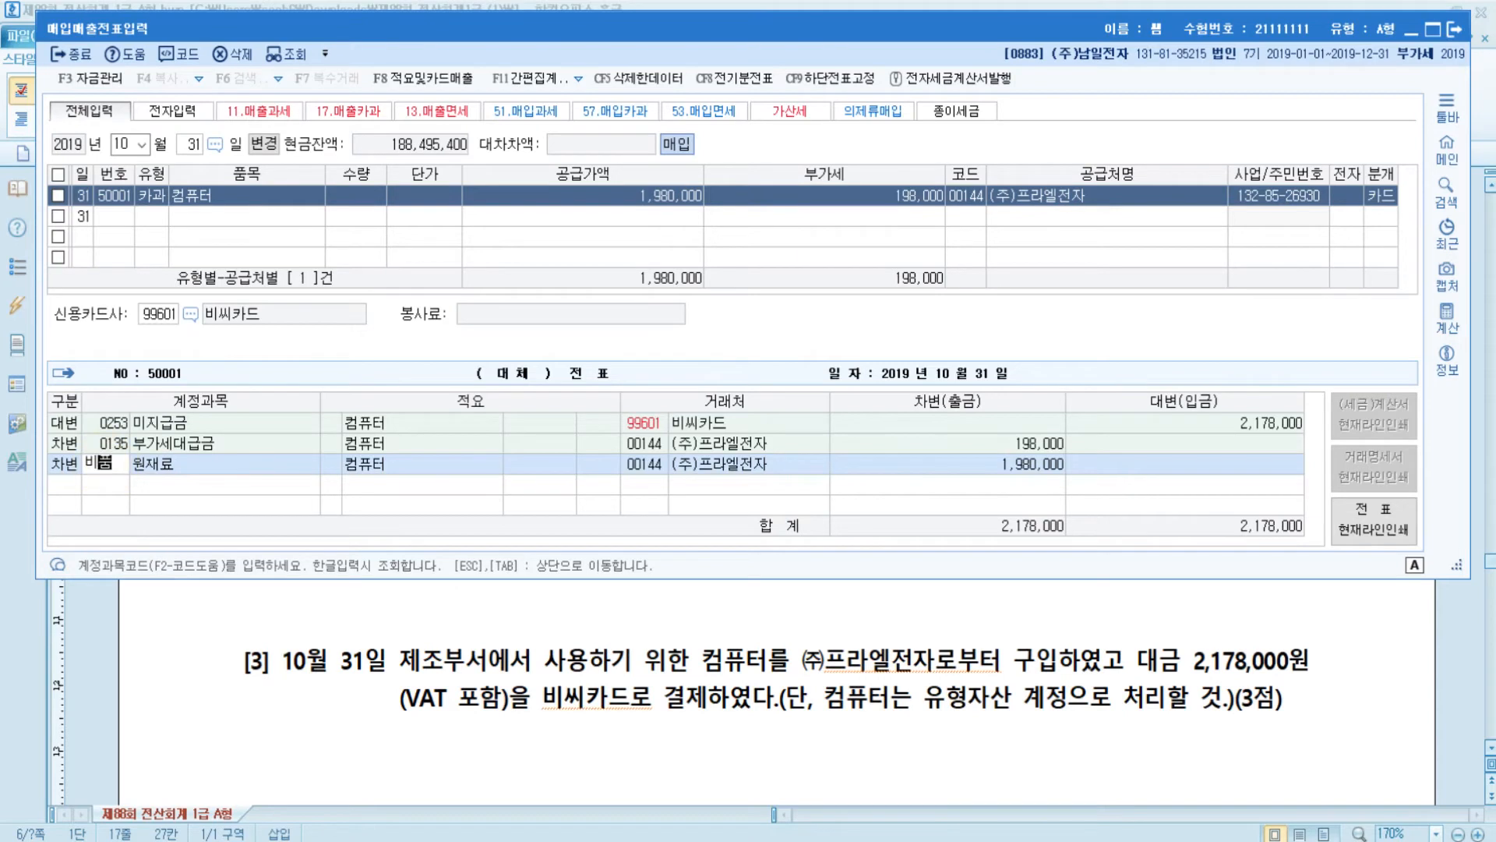
pyautogui.press('Return')
pyautogui.press('Return')
pyautogui.press('Return')
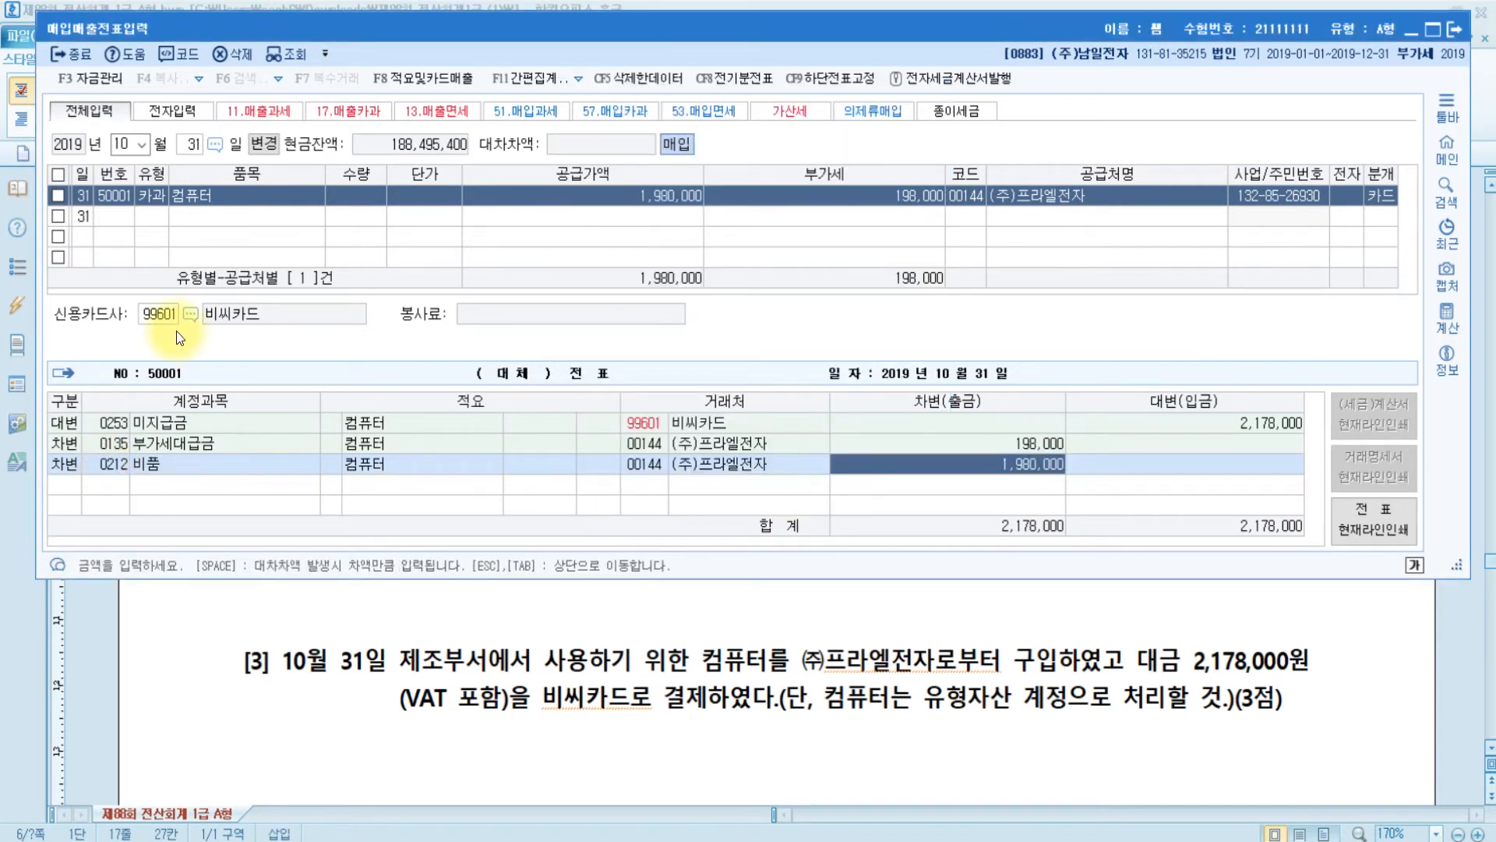
pyautogui.press('ctrl')
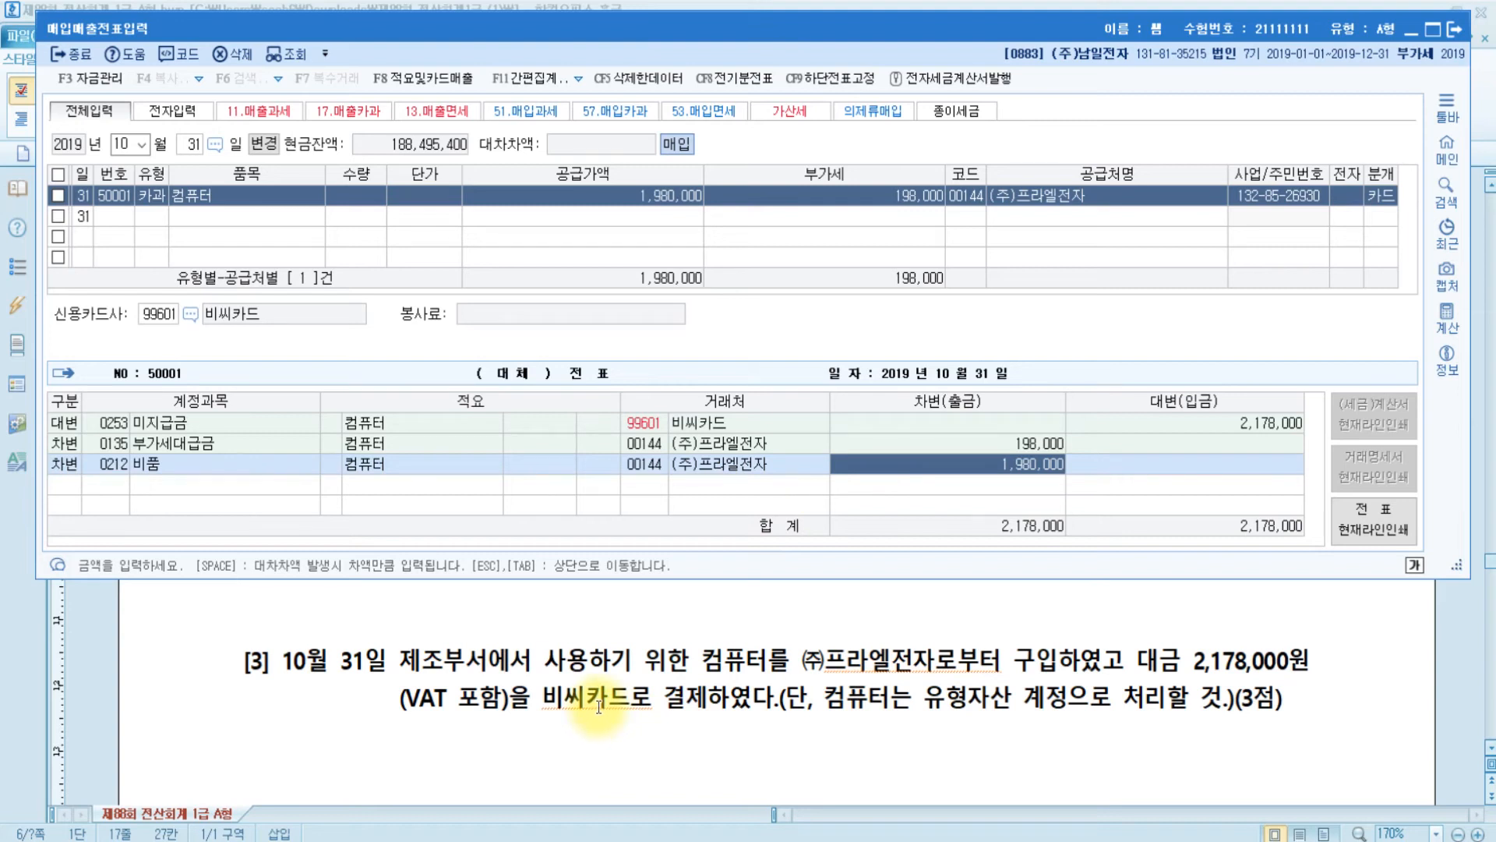
pyautogui.click(103, 421)
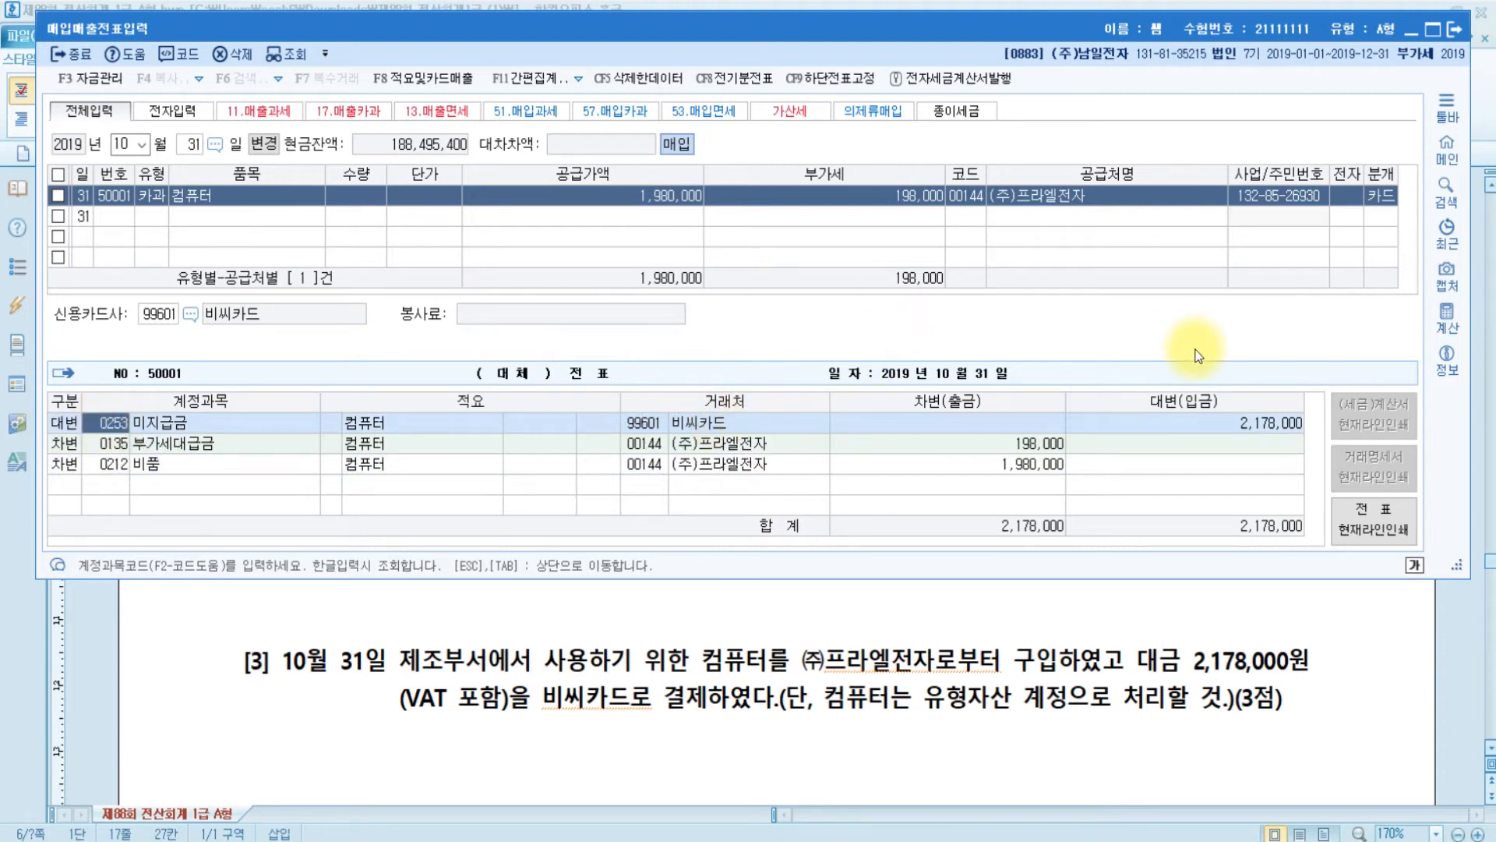
# - In problem [4], insert (선수금) right after 계약금 and select the added text
pyautogui.scroll(-3, 768, 655)
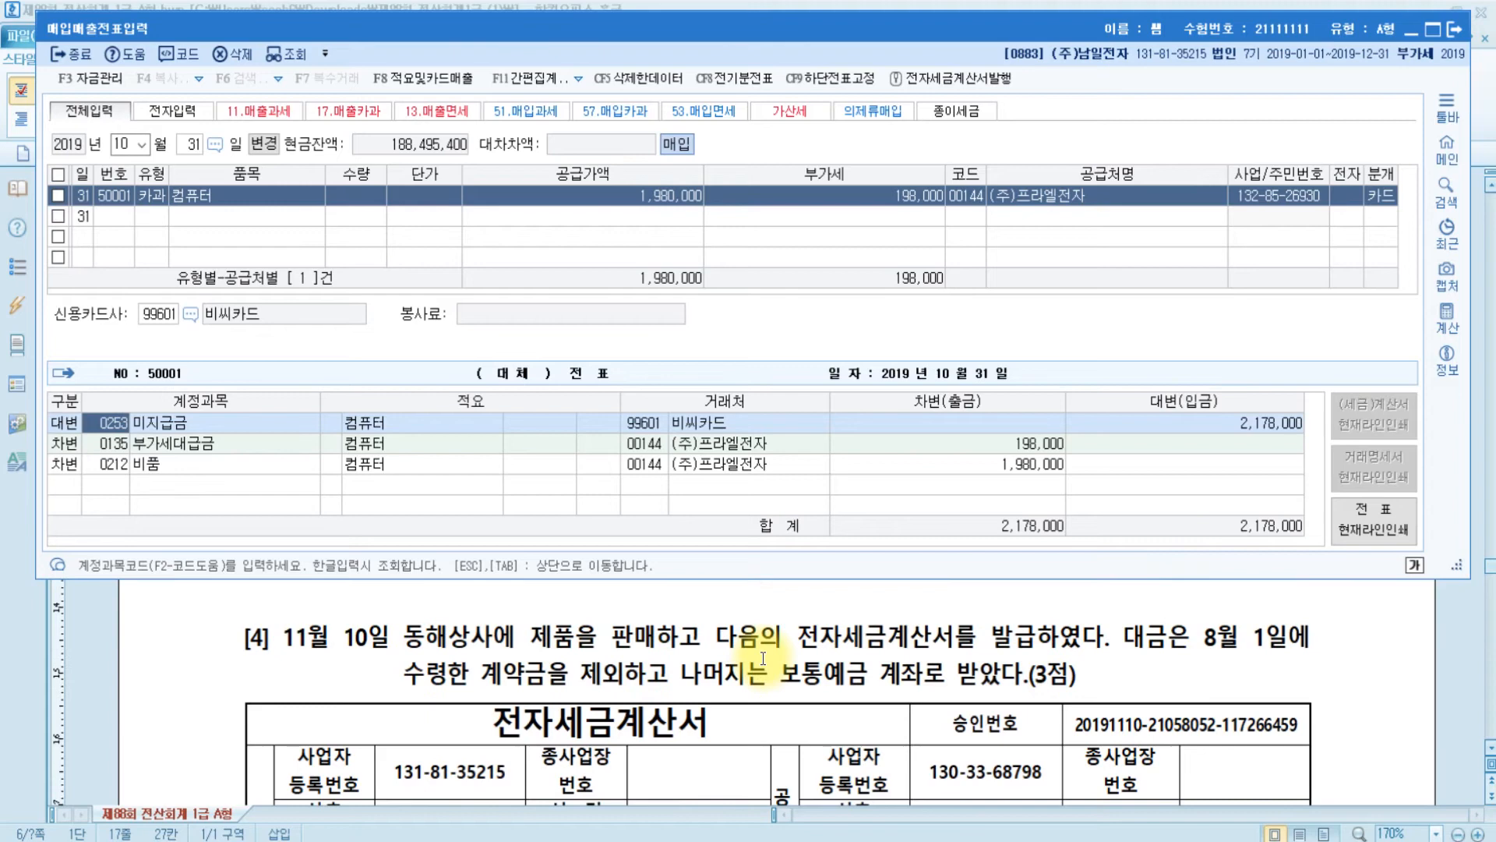
pyautogui.click(754, 639)
pyautogui.scroll(-5, 756, 686)
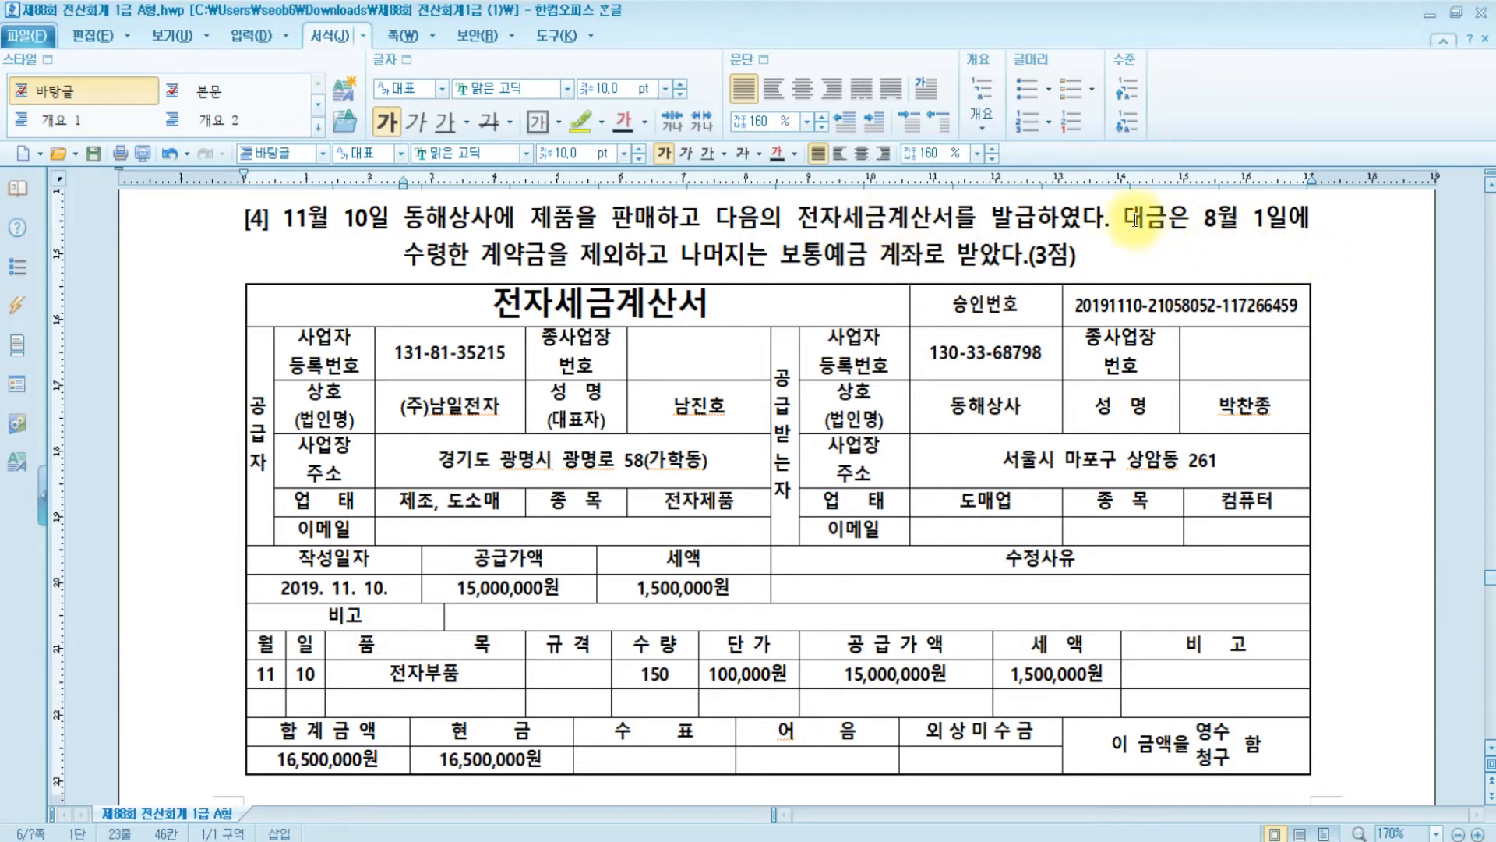
pyautogui.click(554, 257)
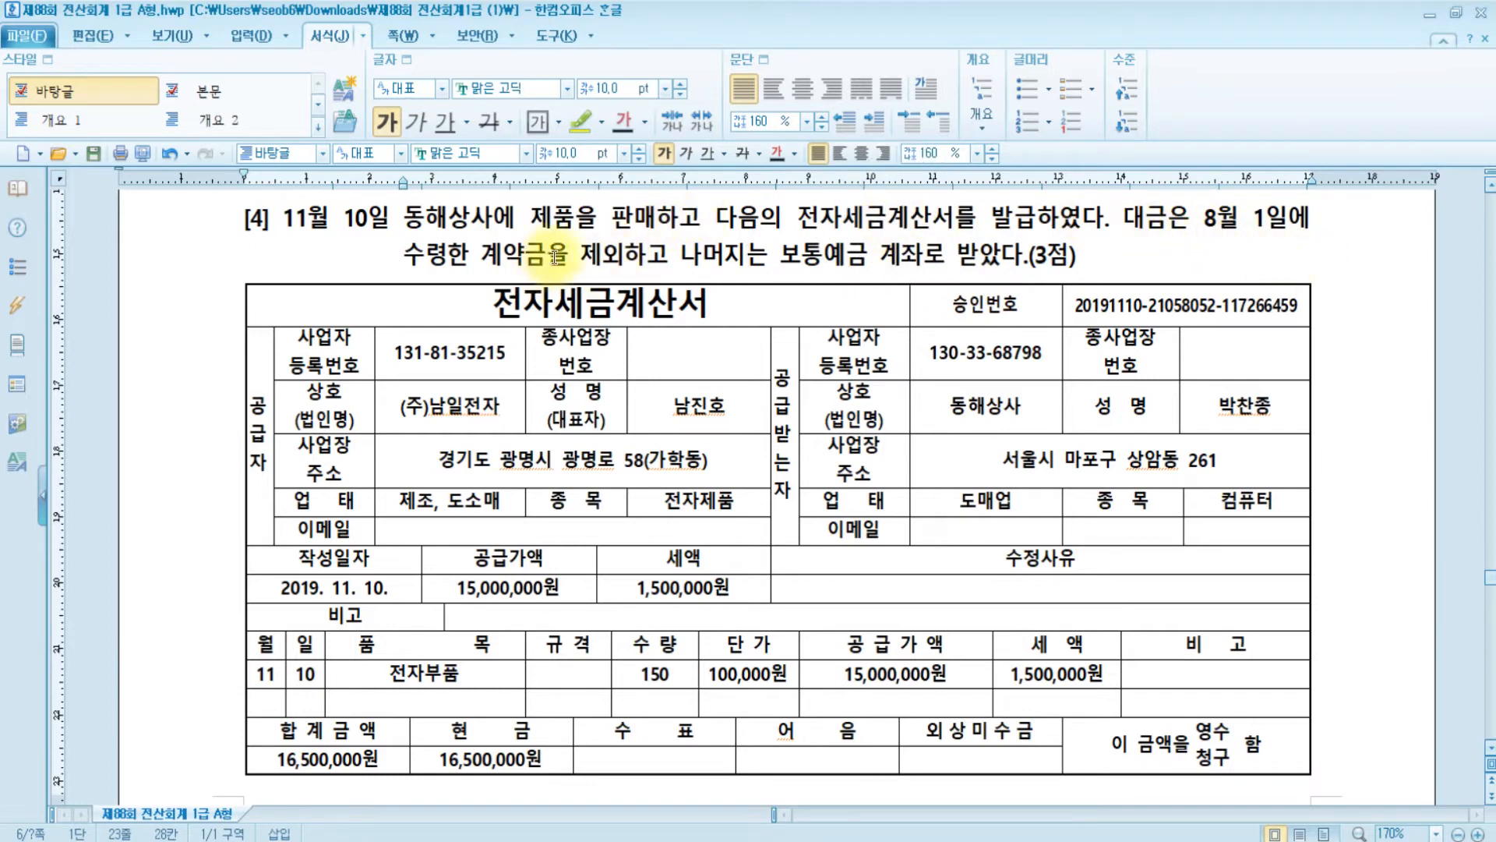
pyautogui.scroll(1, 554, 257)
pyautogui.write('(')
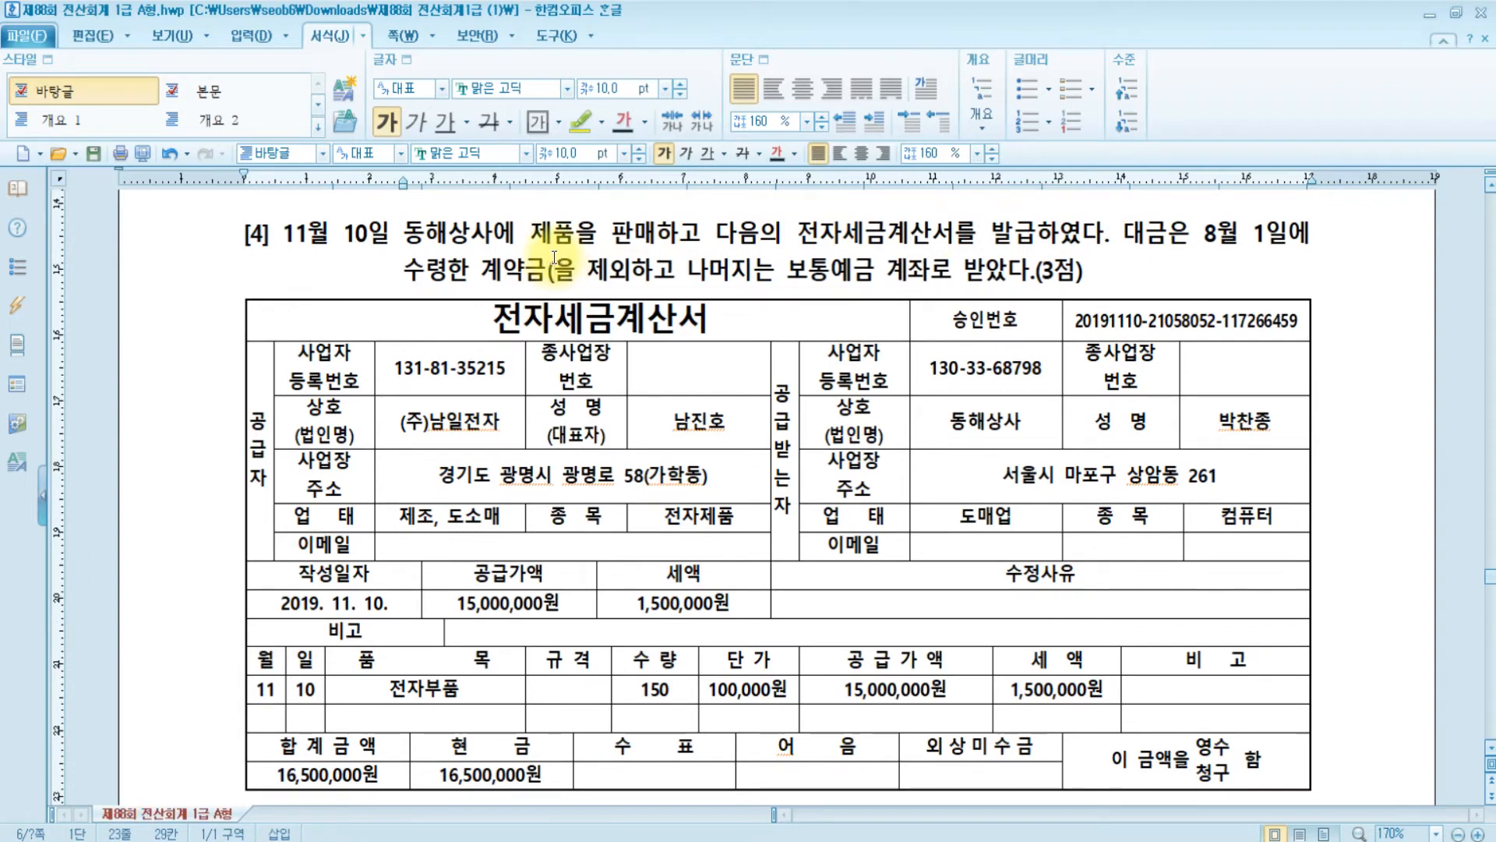
pyautogui.write('선수금)')
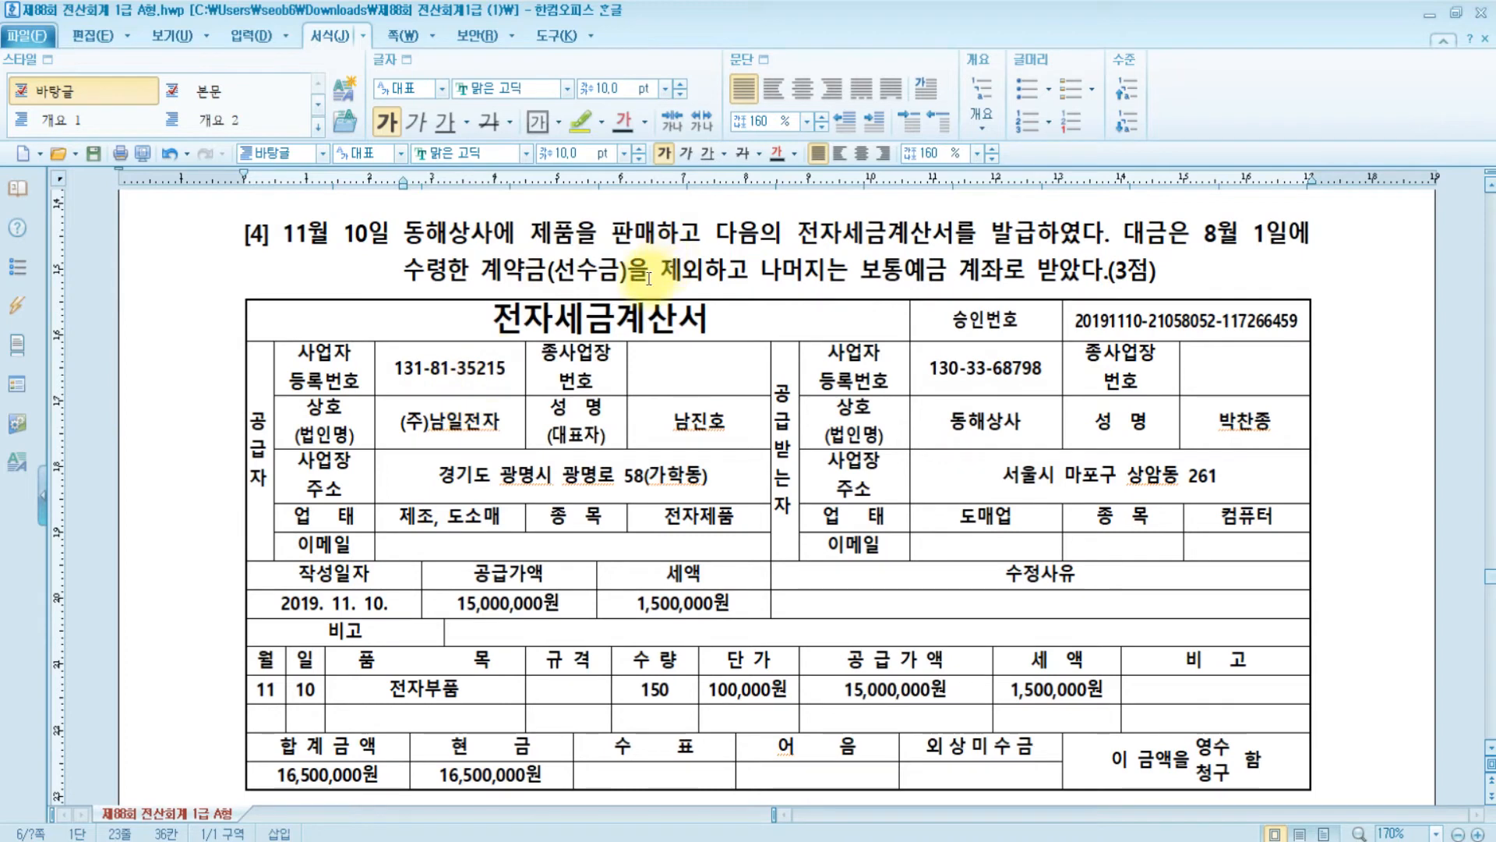
pyautogui.moveTo(630, 271); pyautogui.dragTo(545, 274)
# - Apply the yellow highlighter to (선수금) in problem [4]
pyautogui.click(580, 121)
pyautogui.click(650, 276)
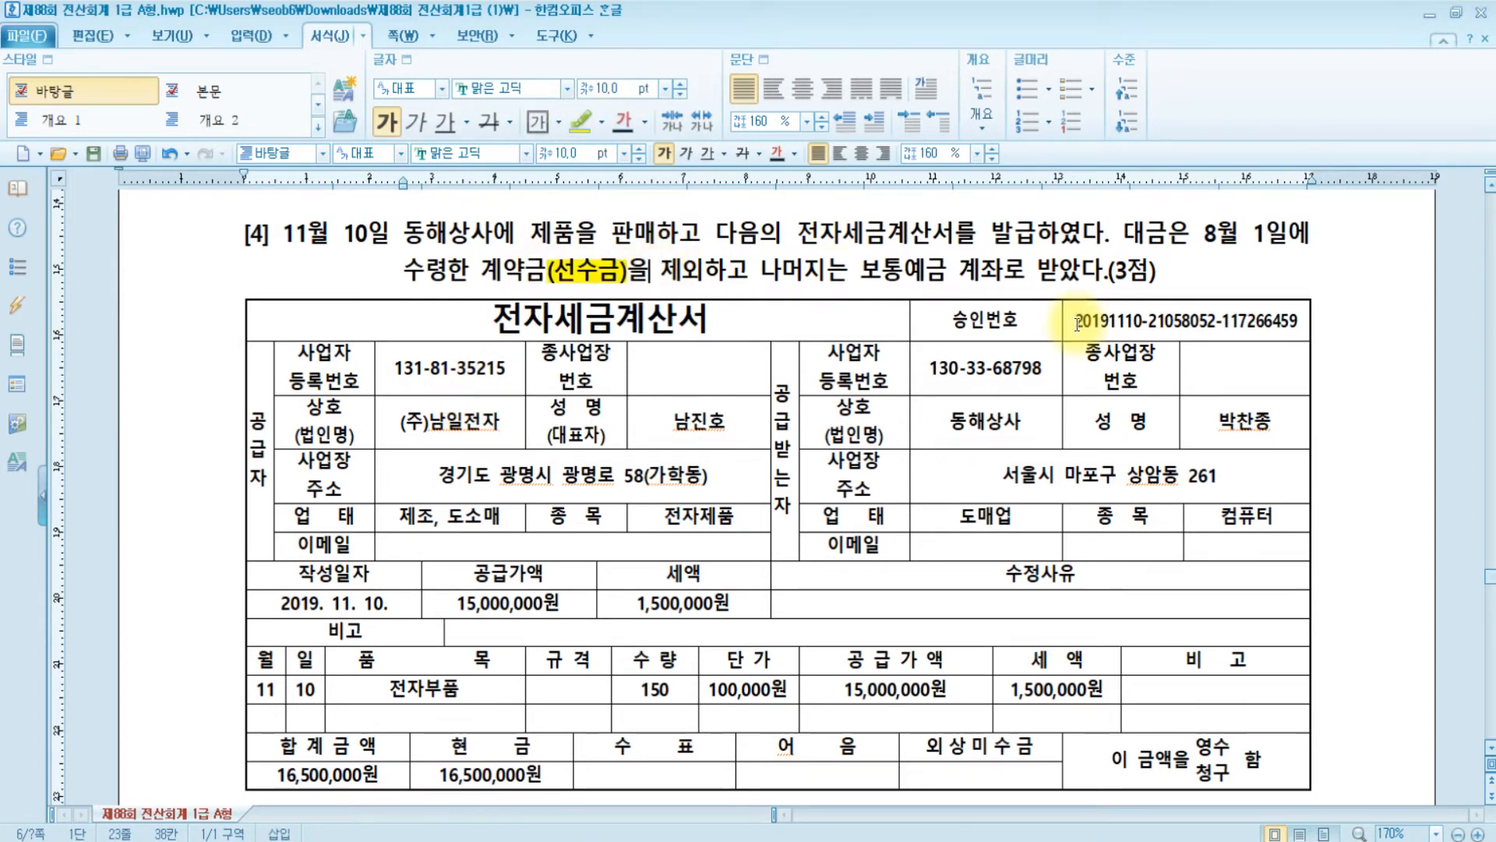
pyautogui.scroll(-3, 817, 323)
pyautogui.scroll(1, 818, 322)
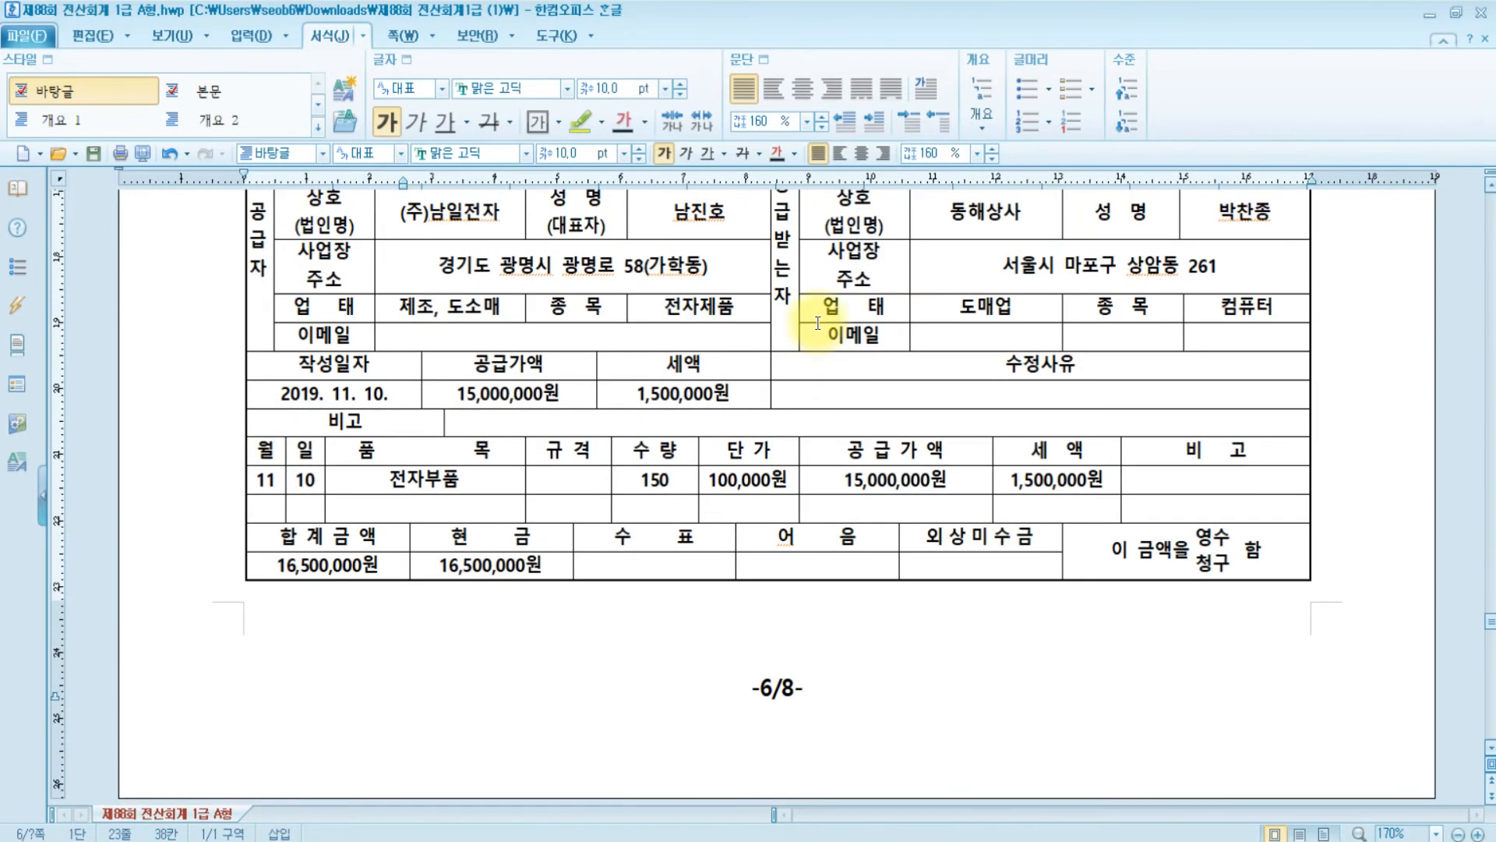
pyautogui.scroll(1, 819, 323)
pyautogui.scroll(1, 819, 323)
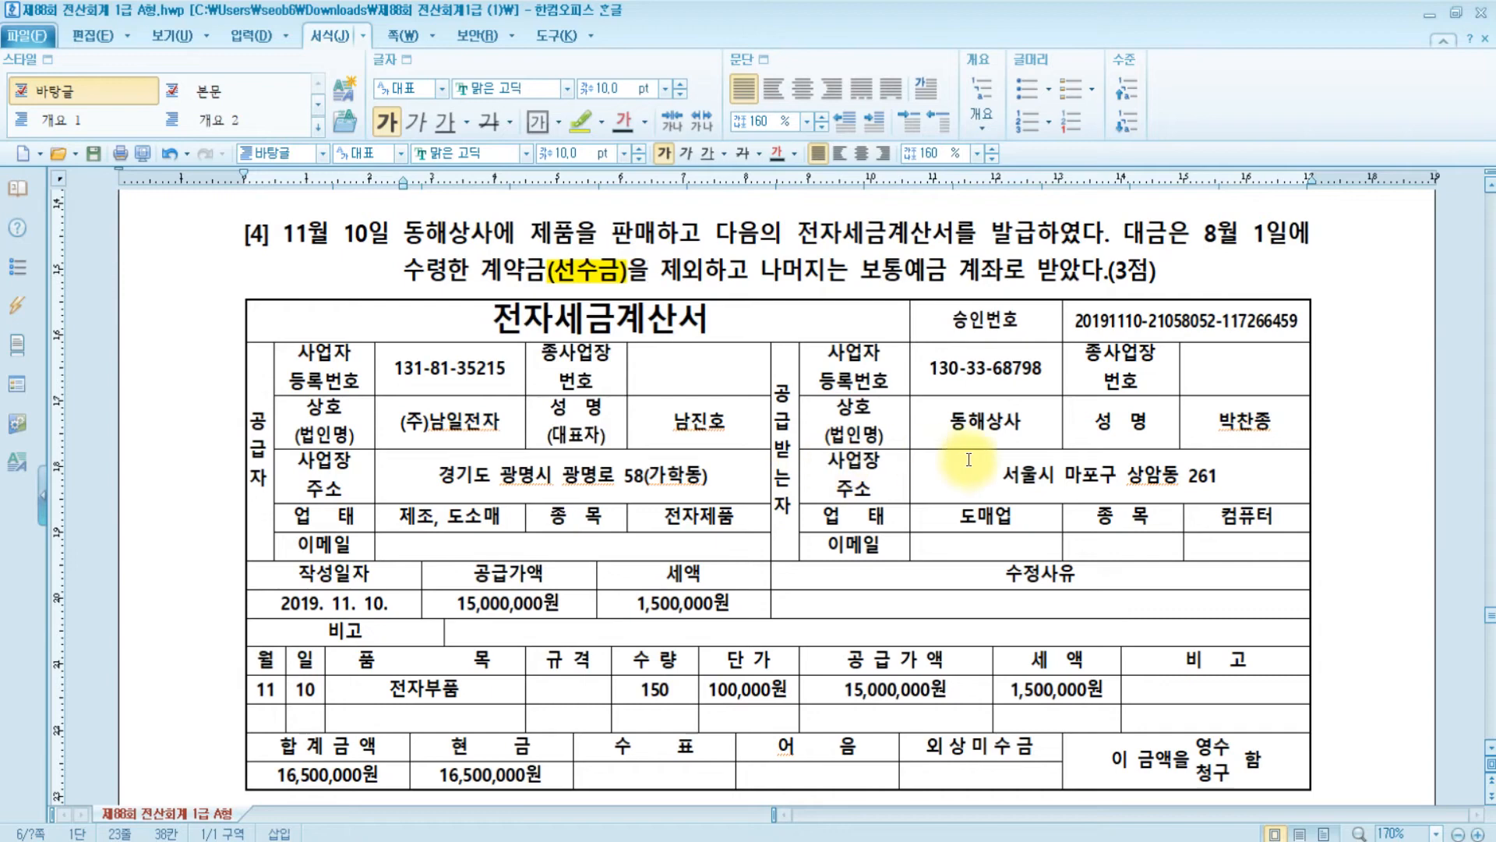
pyautogui.scroll(-3, 936, 467)
# - Review problem [4]'s electronic tax invoice totaling 16,500,000원 under 현금
pyautogui.click(486, 460)
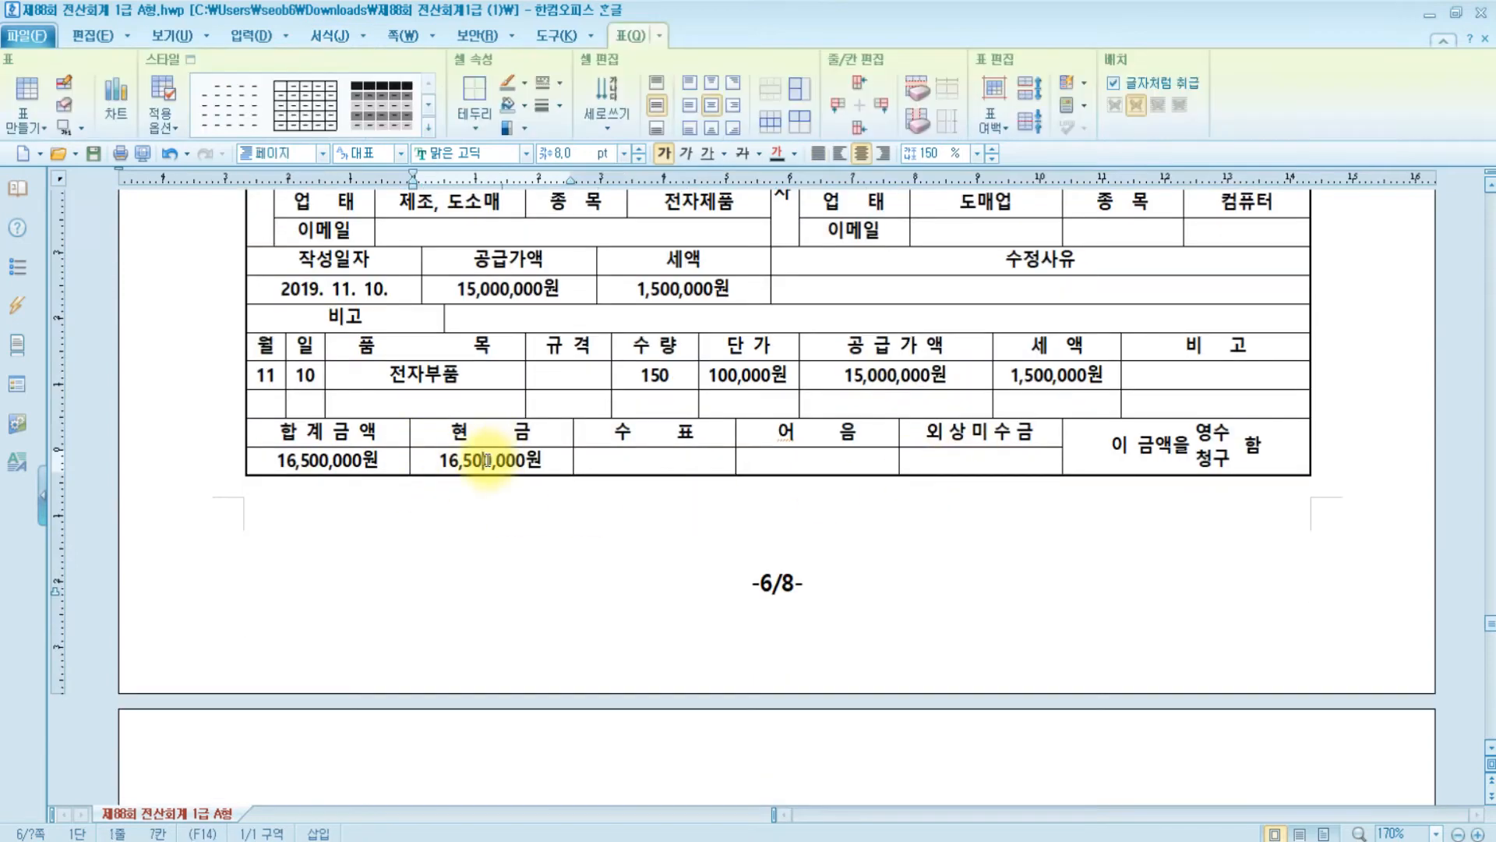
pyautogui.scroll(-2, 486, 456)
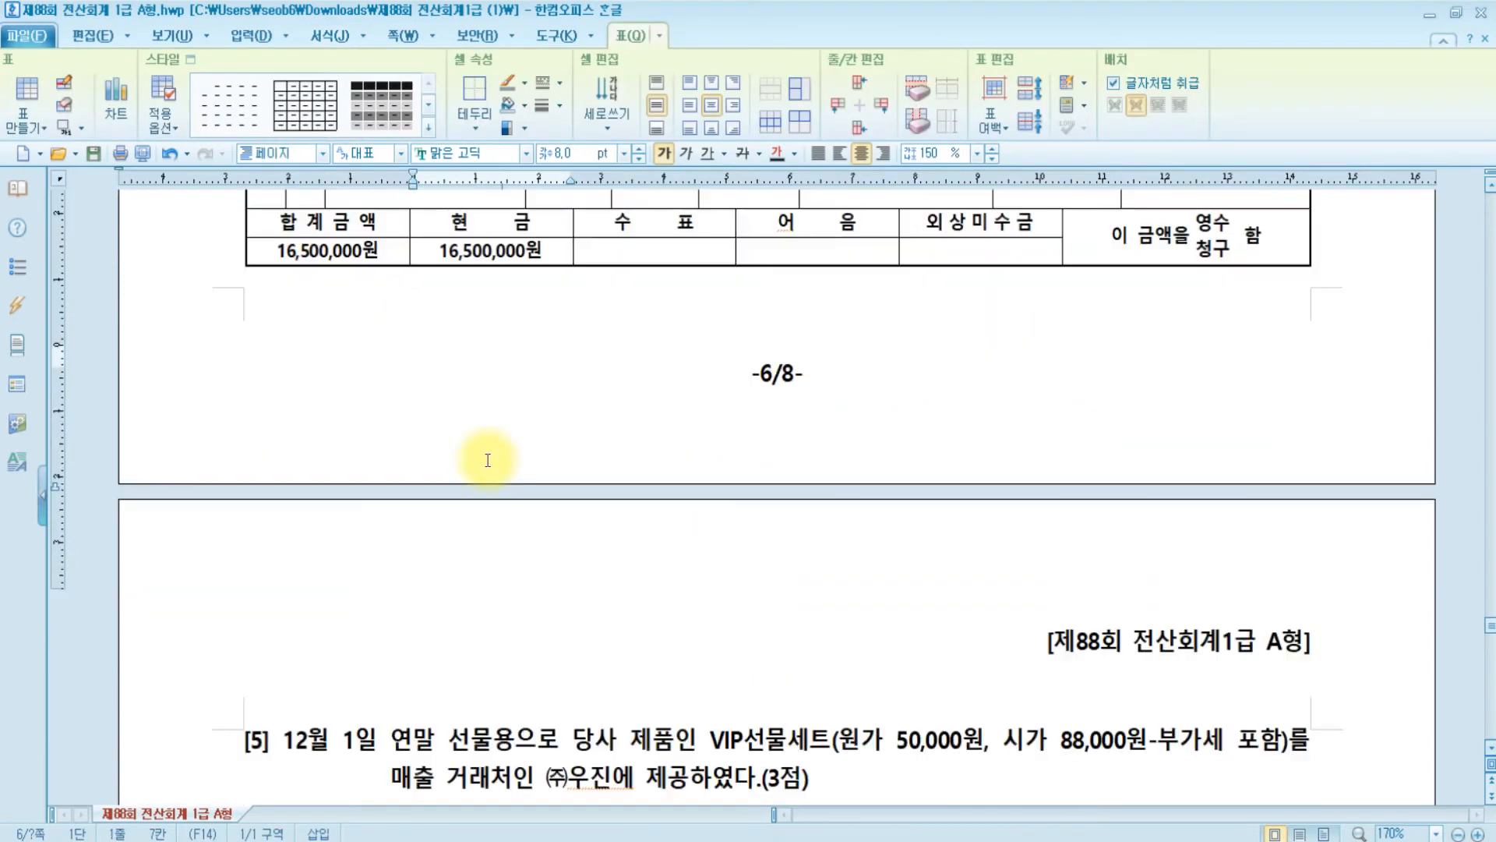
pyautogui.scroll(2, 488, 460)
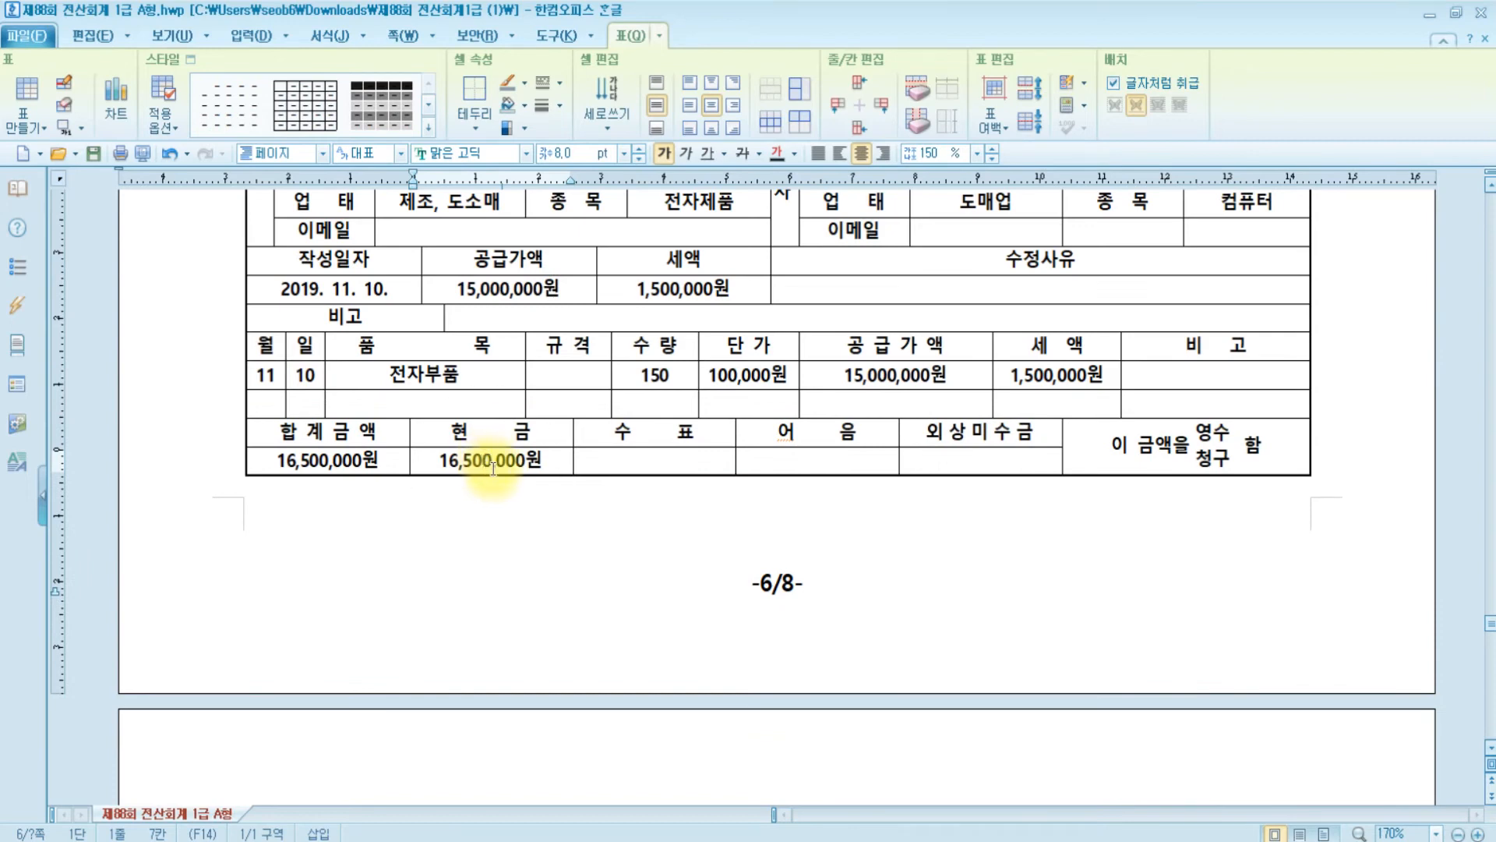
pyautogui.scroll(4, 521, 479)
pyautogui.scroll(-4, 521, 478)
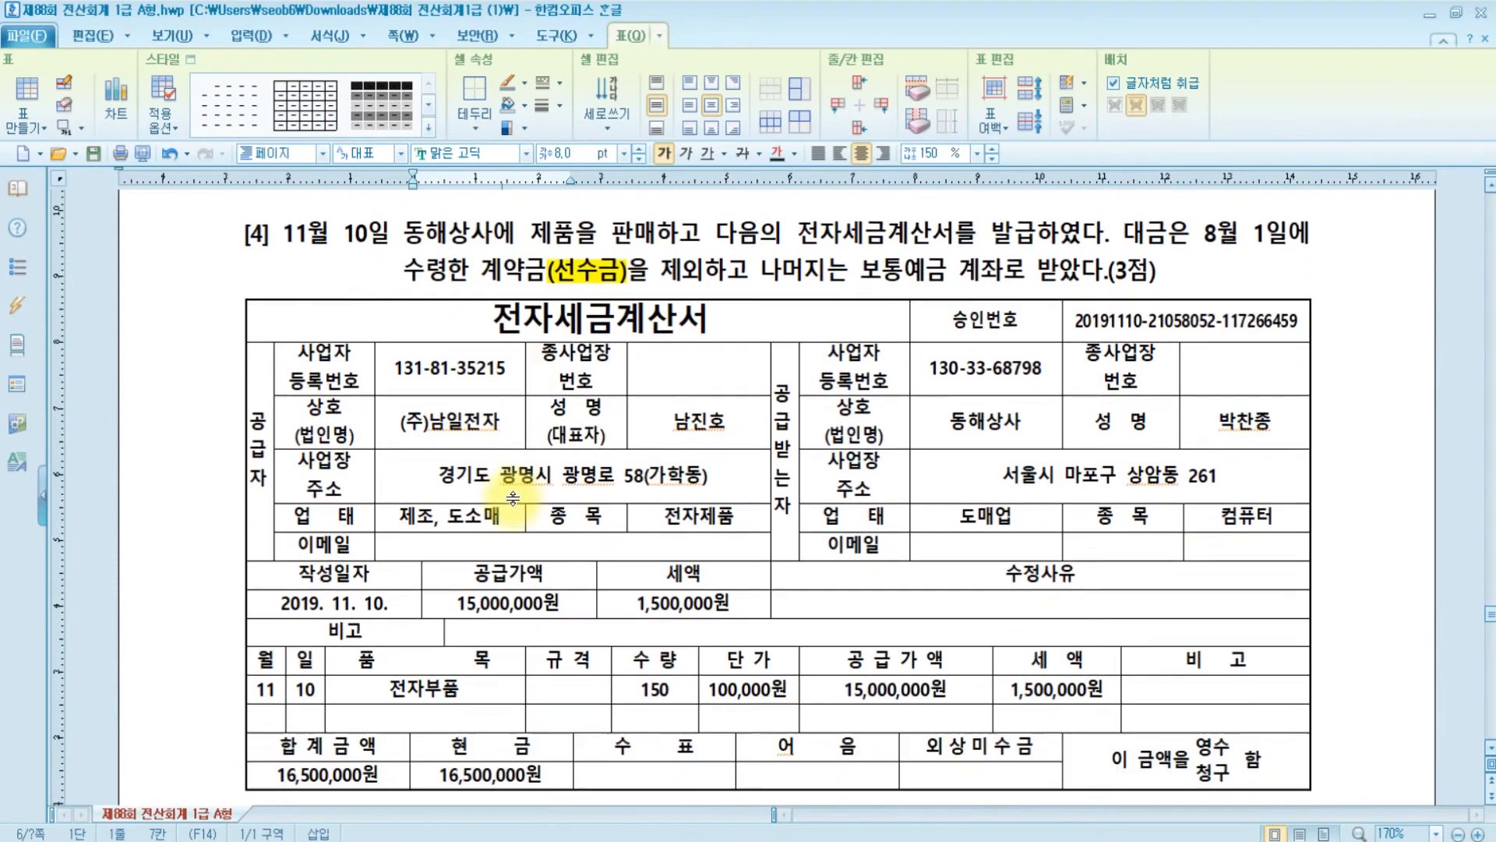
pyautogui.scroll(4, 568, 493)
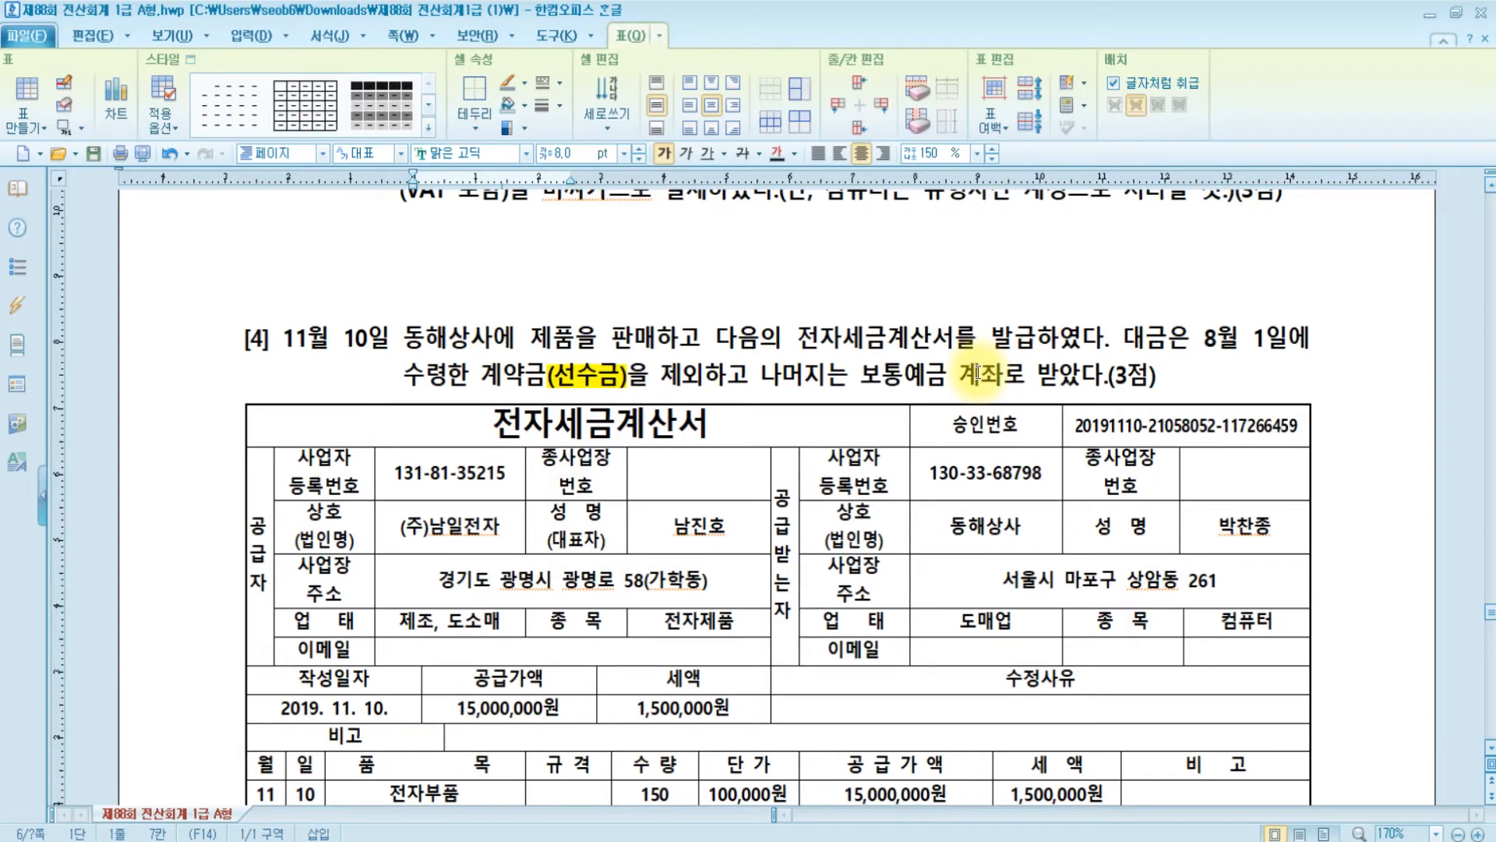
pyautogui.scroll(-3, 978, 373)
pyautogui.scroll(3, 959, 392)
pyautogui.scroll(-3, 959, 392)
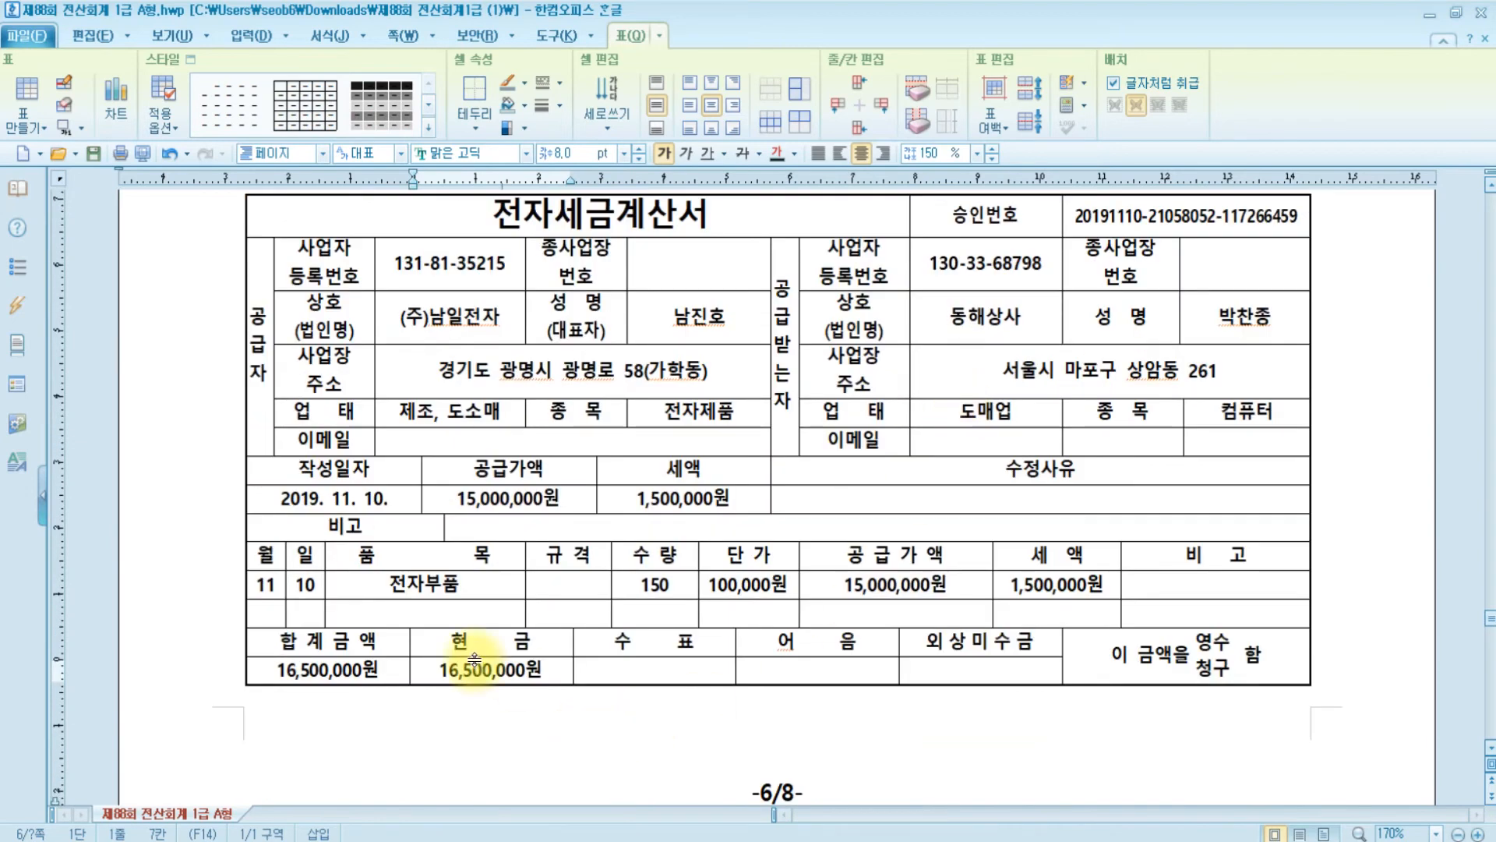
pyautogui.scroll(3, 863, 653)
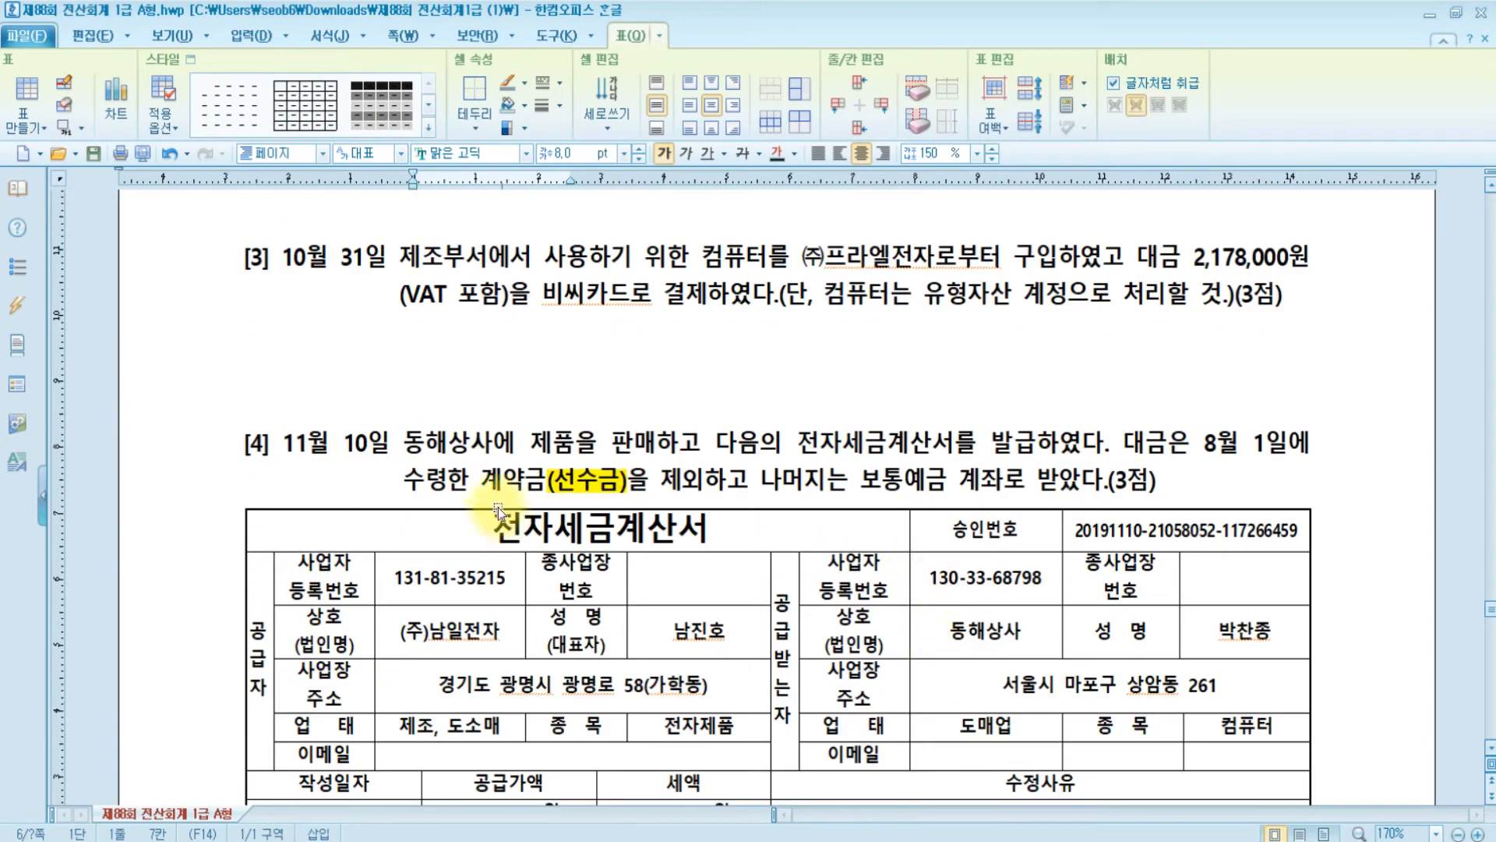
pyautogui.moveTo(472, 479); pyautogui.dragTo(1152, 477)
pyautogui.scroll(-4, 1152, 477)
pyautogui.scroll(2, 1151, 477)
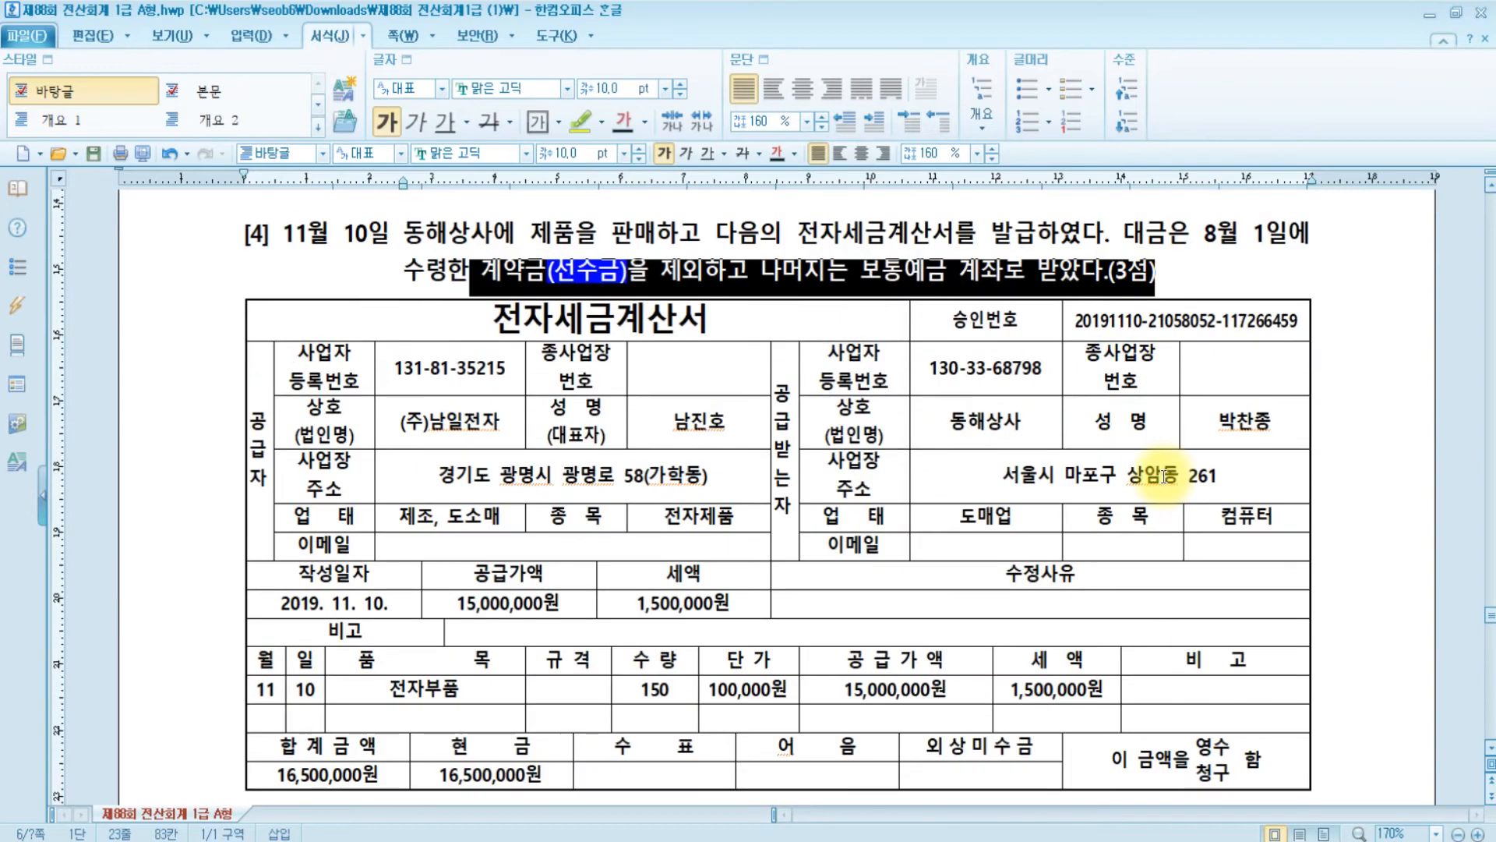
pyautogui.scroll(4, 735, 723)
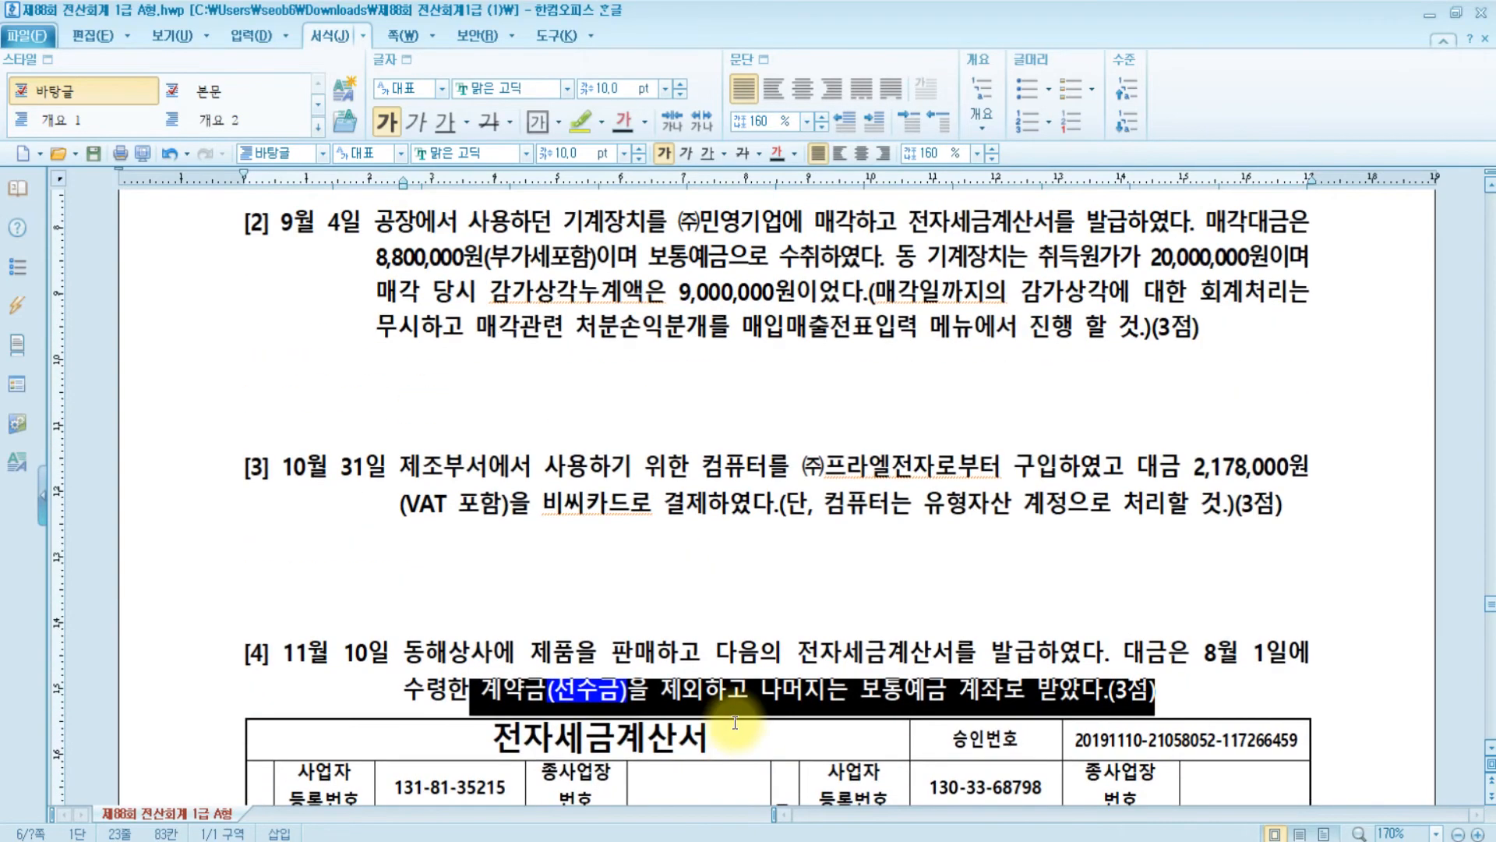
# - Start a November 10 voucher with transaction type 11 과세
pyautogui.hotkey('alt', 'Tab')
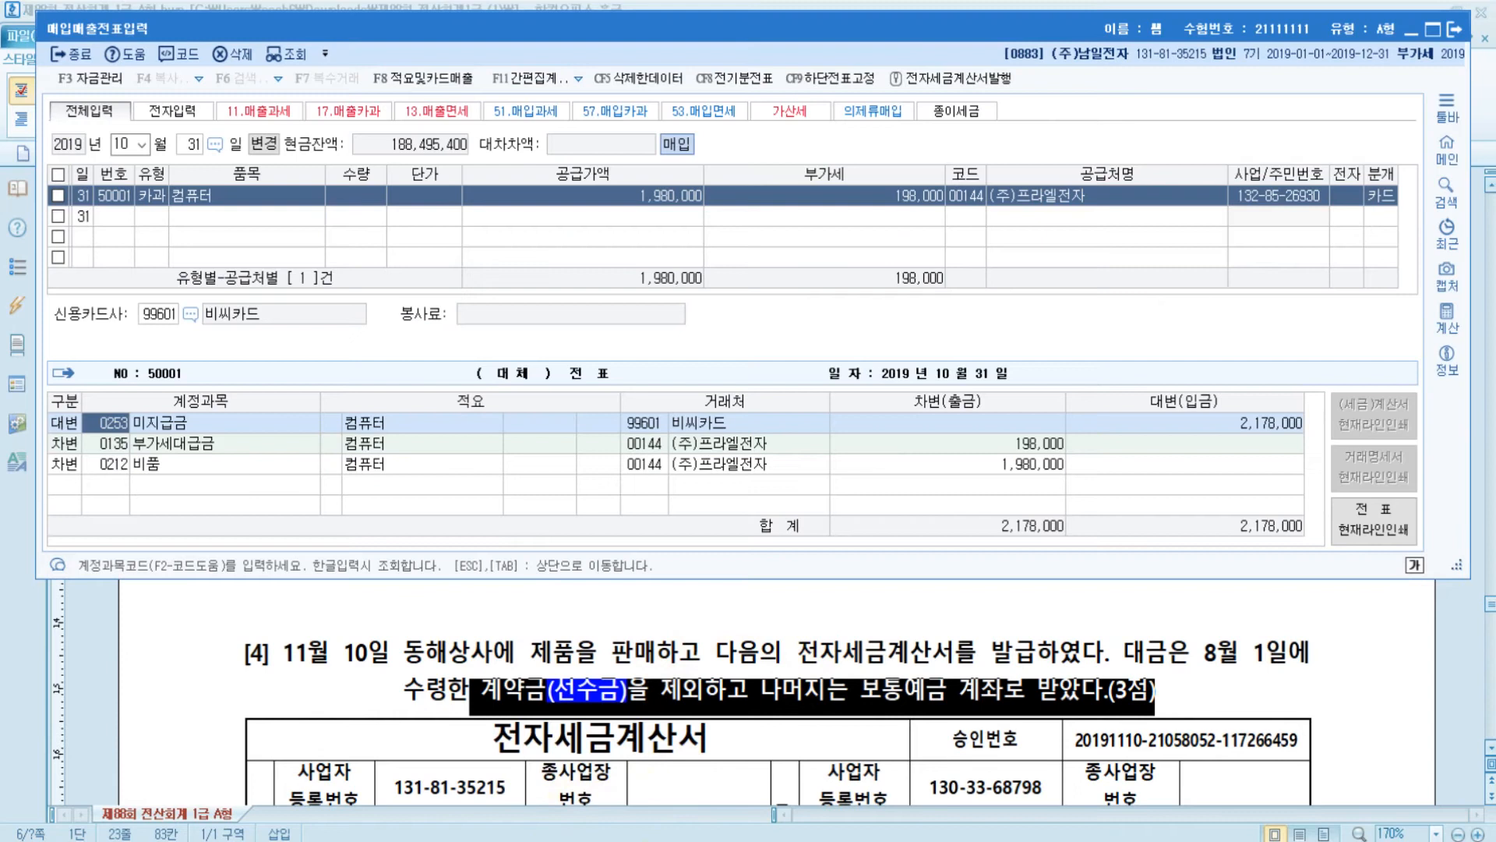
pyautogui.press('Escape')
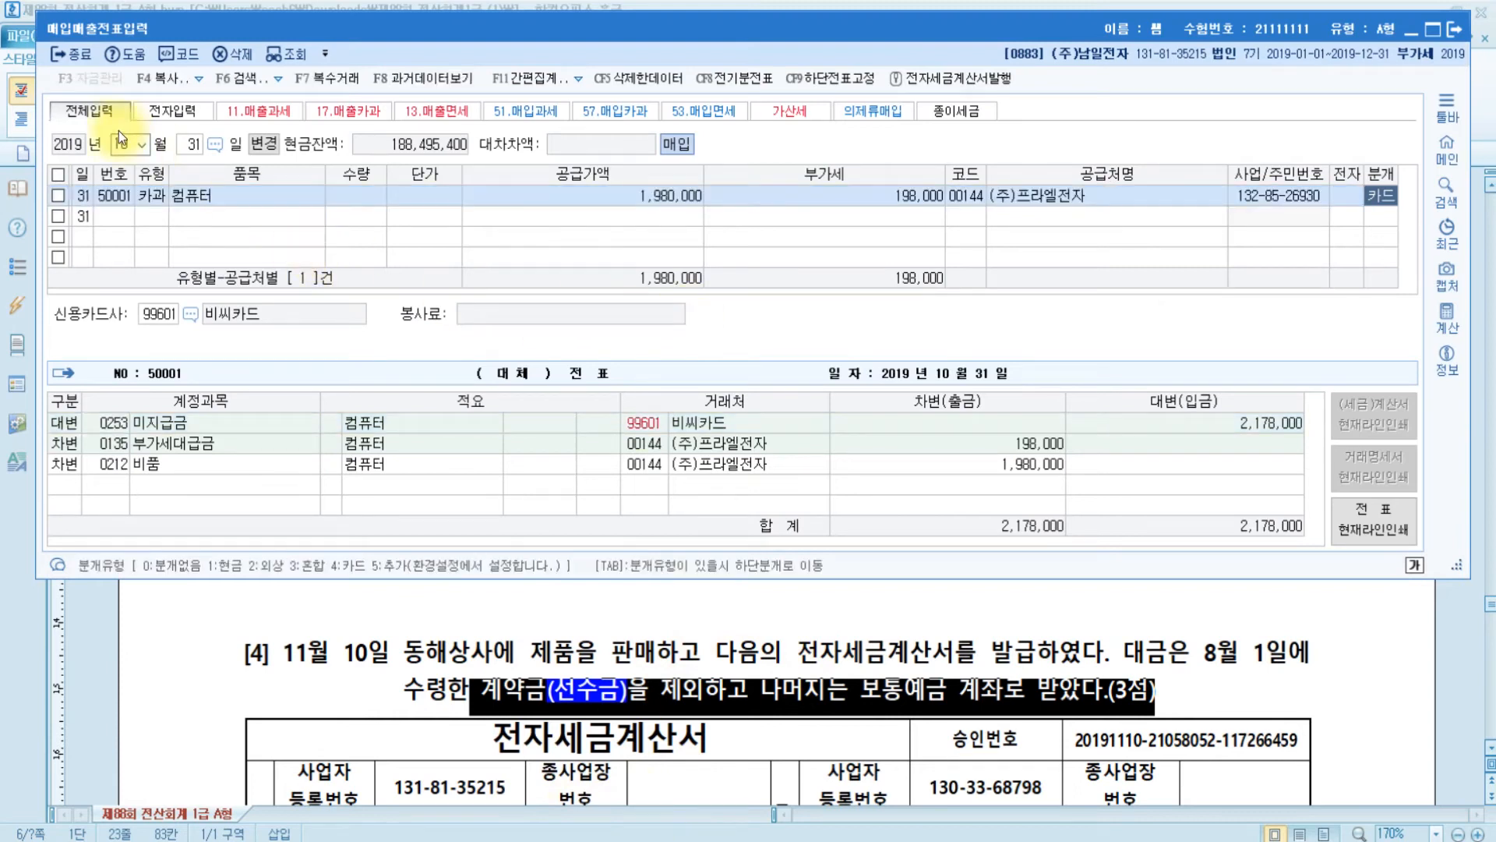
pyautogui.click(121, 144)
pyautogui.write('1110')
pyautogui.press('Return')
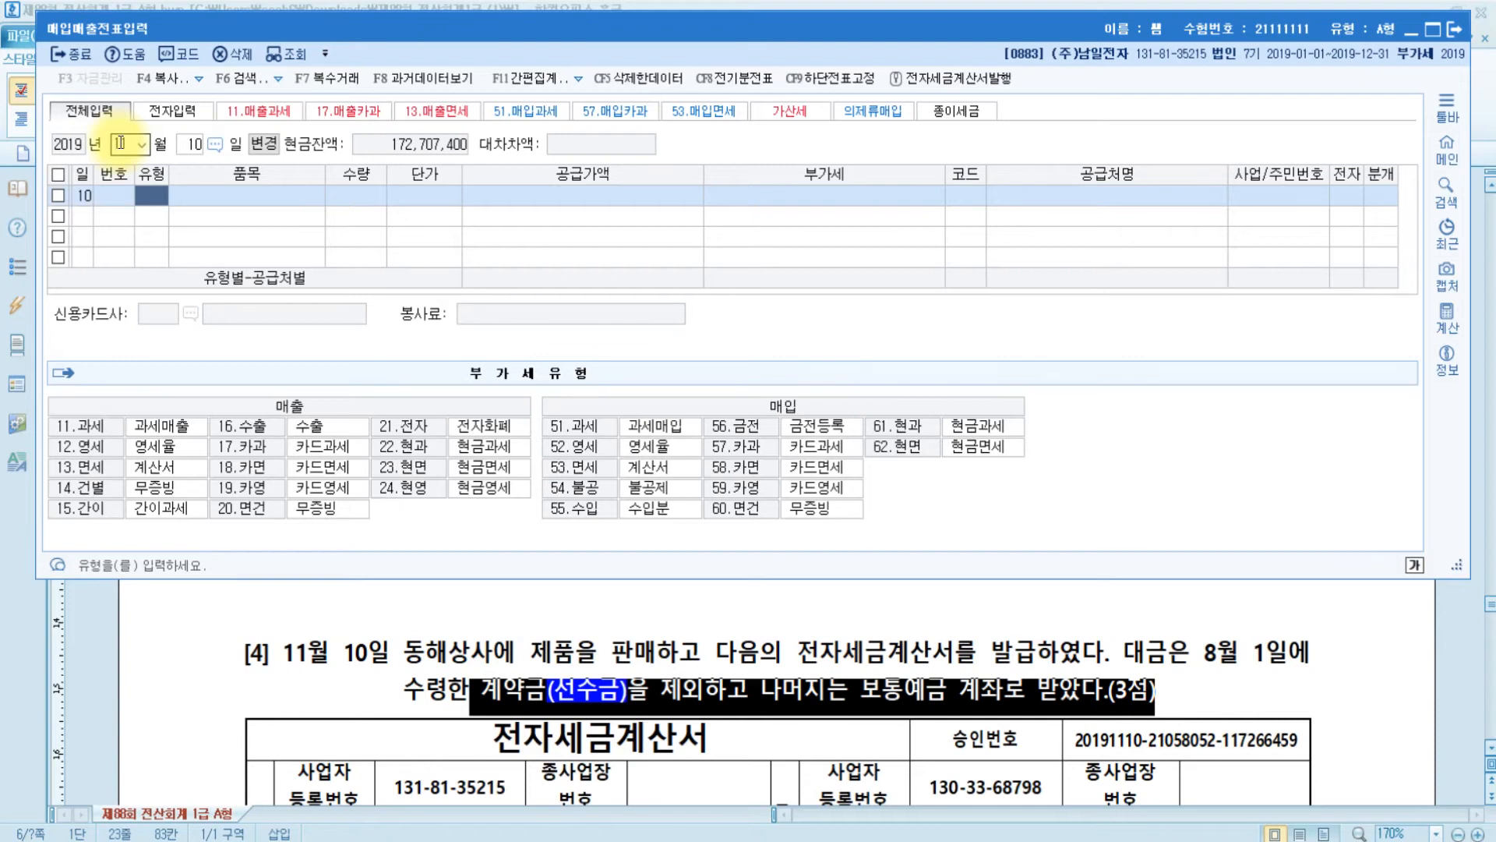
pyautogui.write('11')
pyautogui.press('Return')
pyautogui.write('제품')
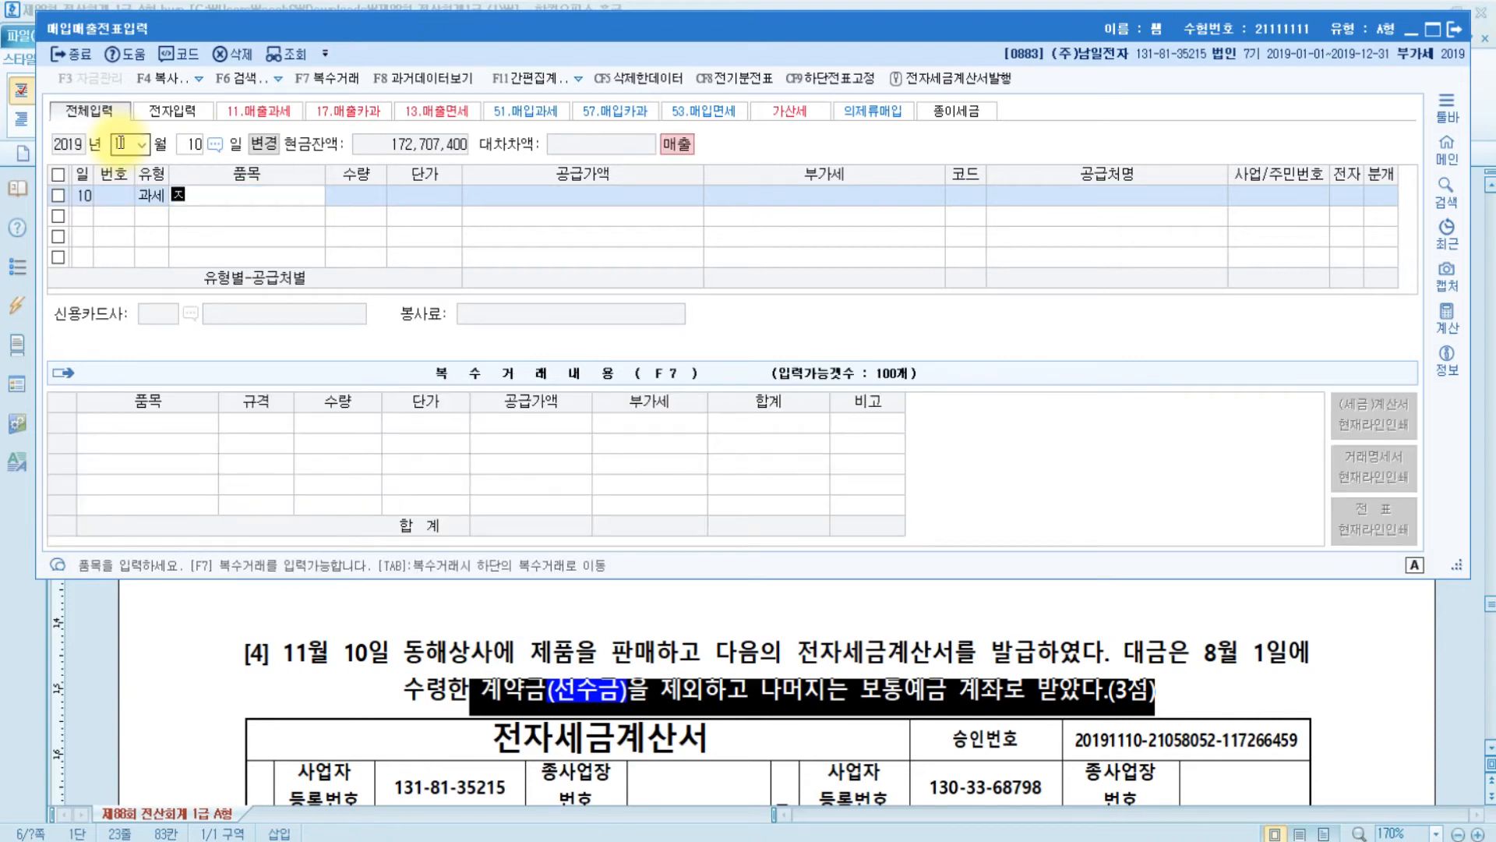
pyautogui.press('Return')
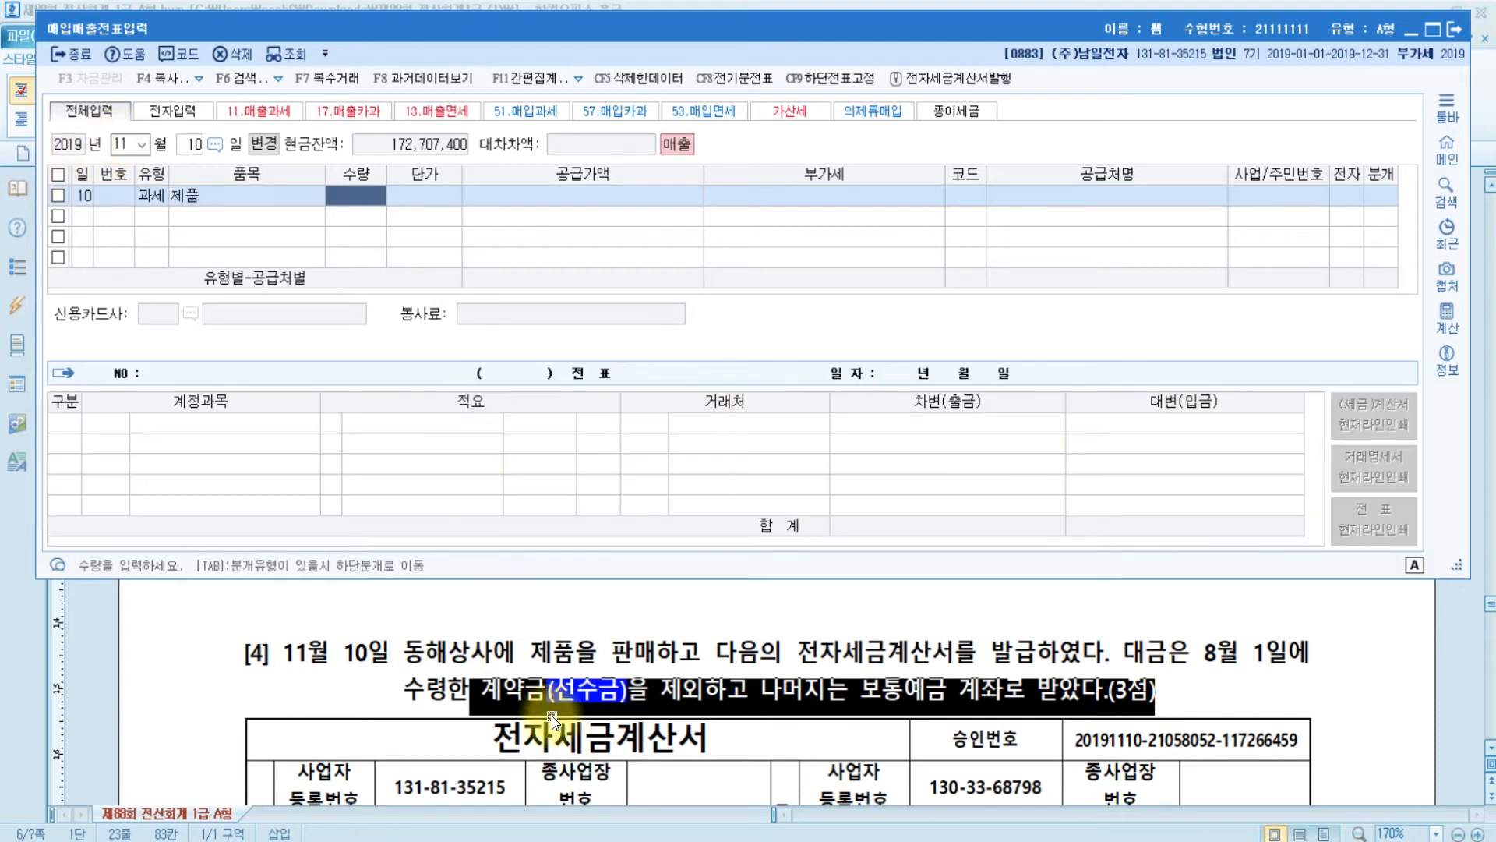
# - Enter item 전자부품 with quantity 150 at a unit price of 100,000
pyautogui.scroll(-3, 552, 715)
pyautogui.scroll(-1, 552, 716)
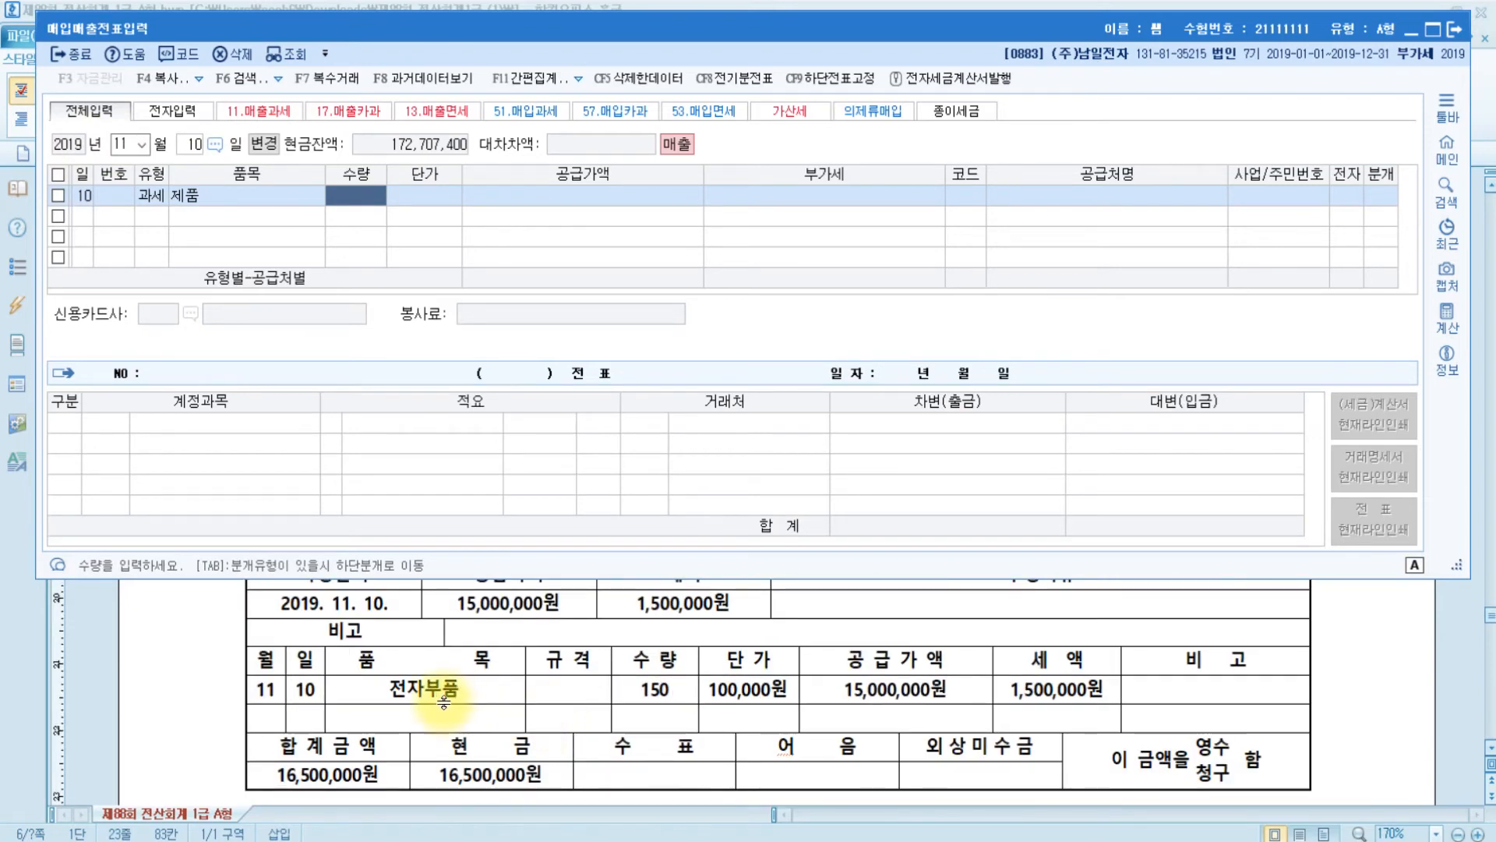
pyautogui.click(238, 198)
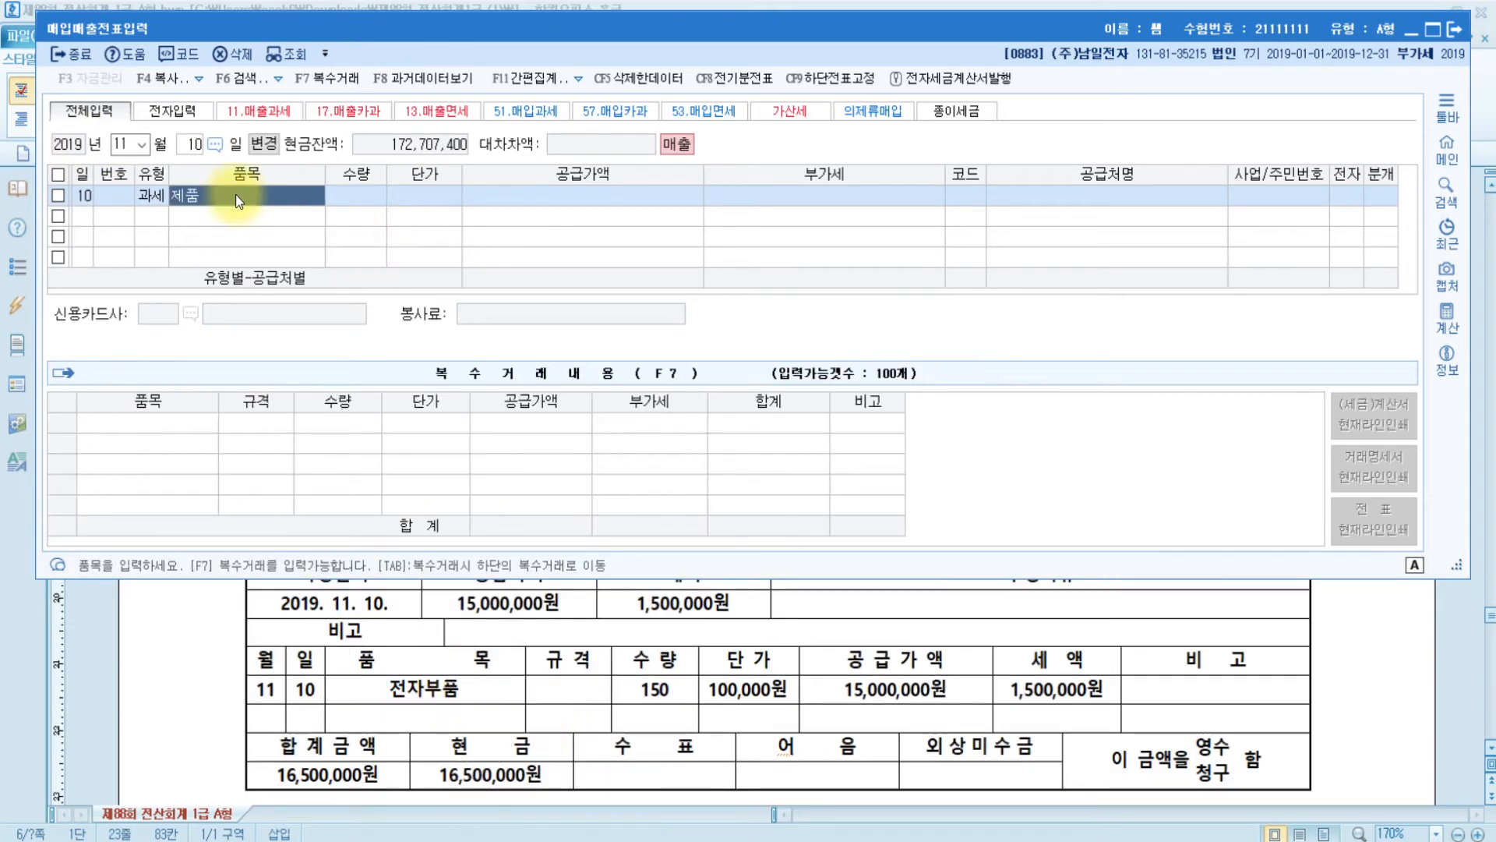
pyautogui.write('전자부품')
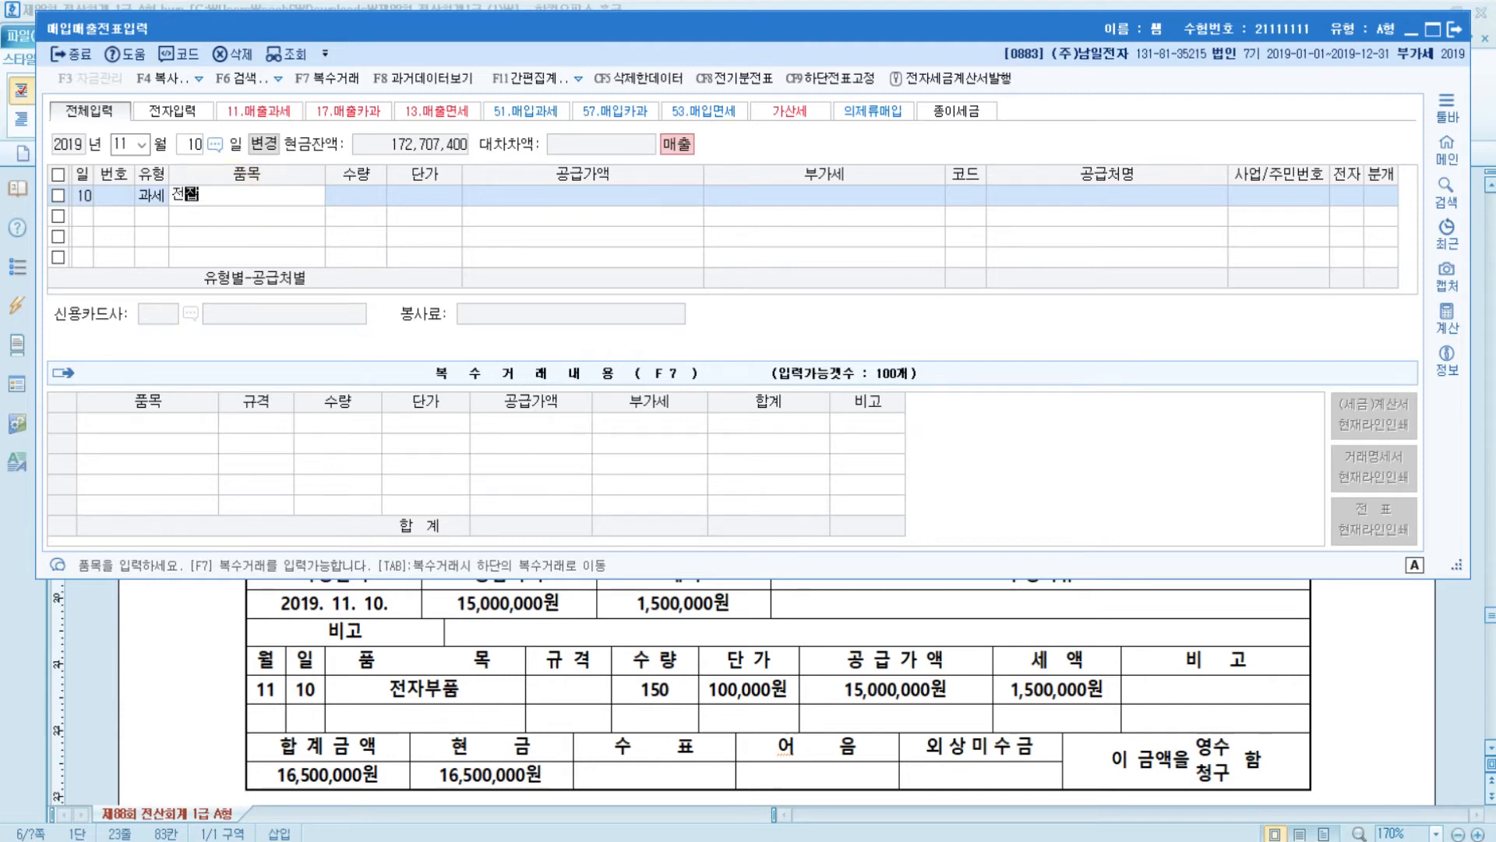
pyautogui.press('Return')
pyautogui.write('150')
pyautogui.press('Return')
pyautogui.write('100000')
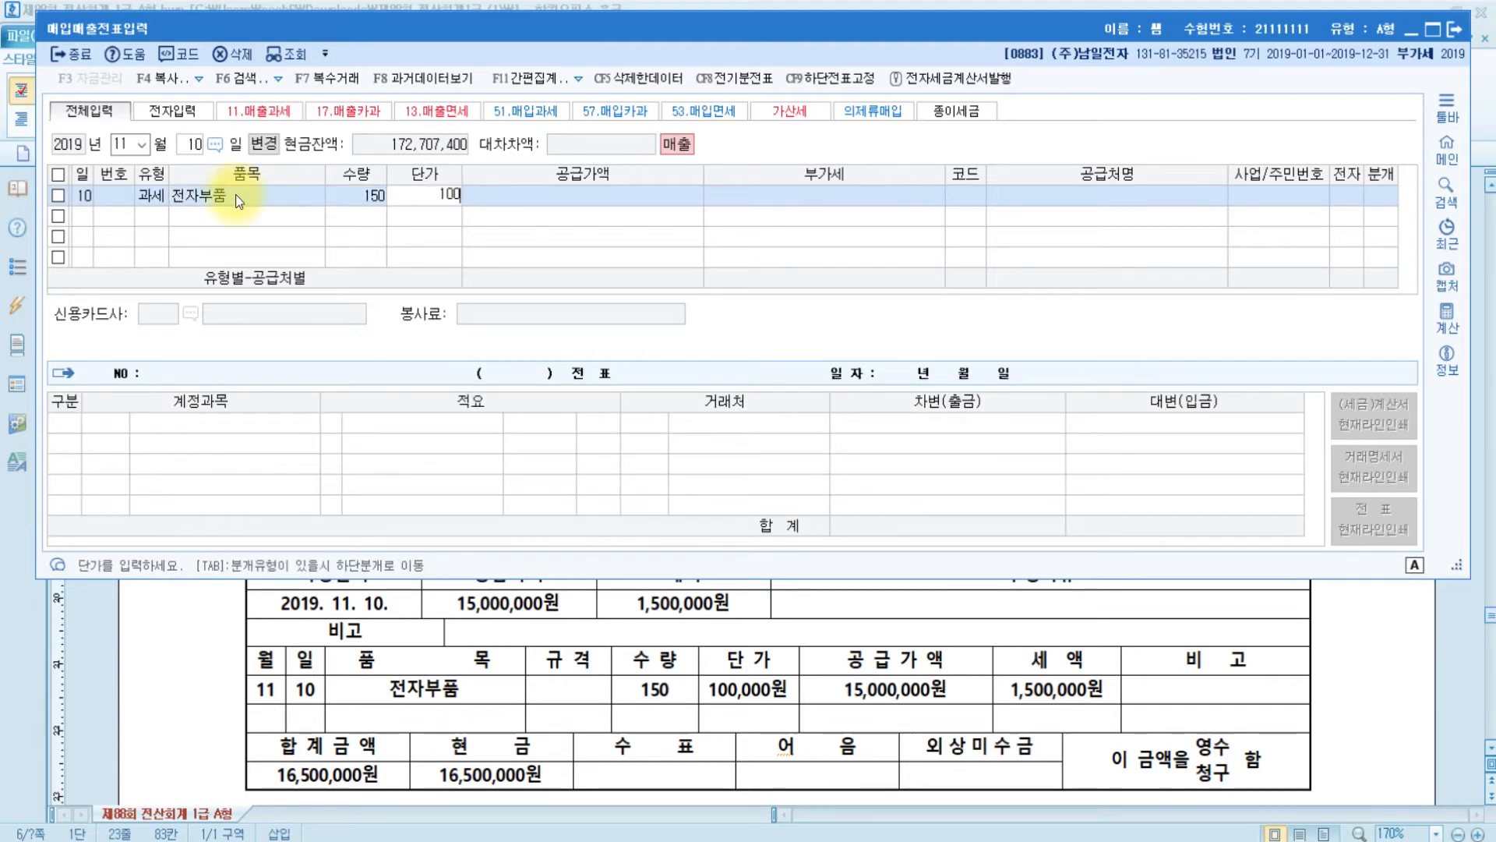
pyautogui.press('Return')
pyautogui.press('Return')
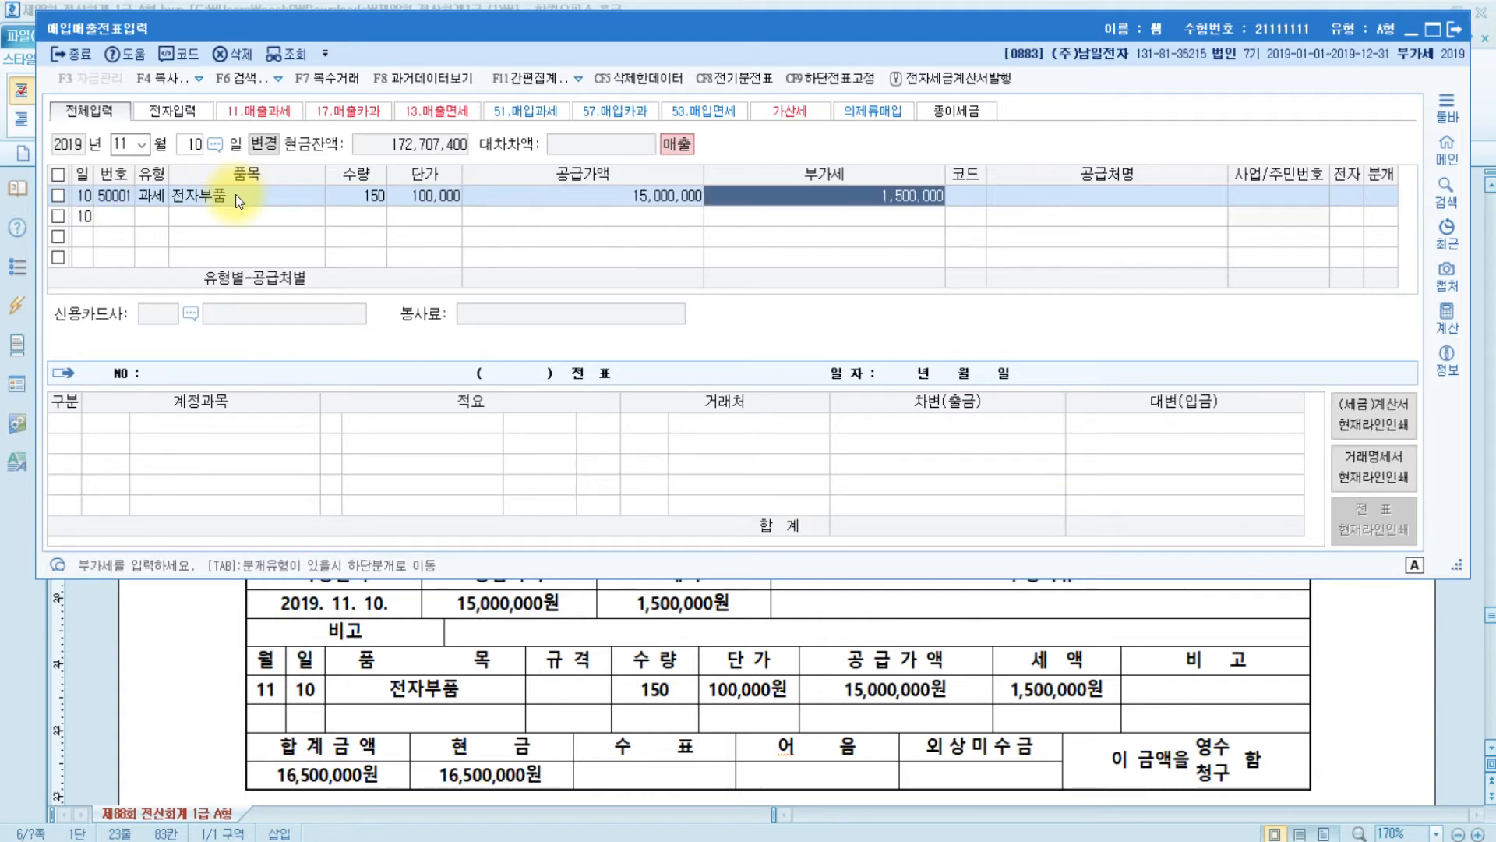
pyautogui.press('Return')
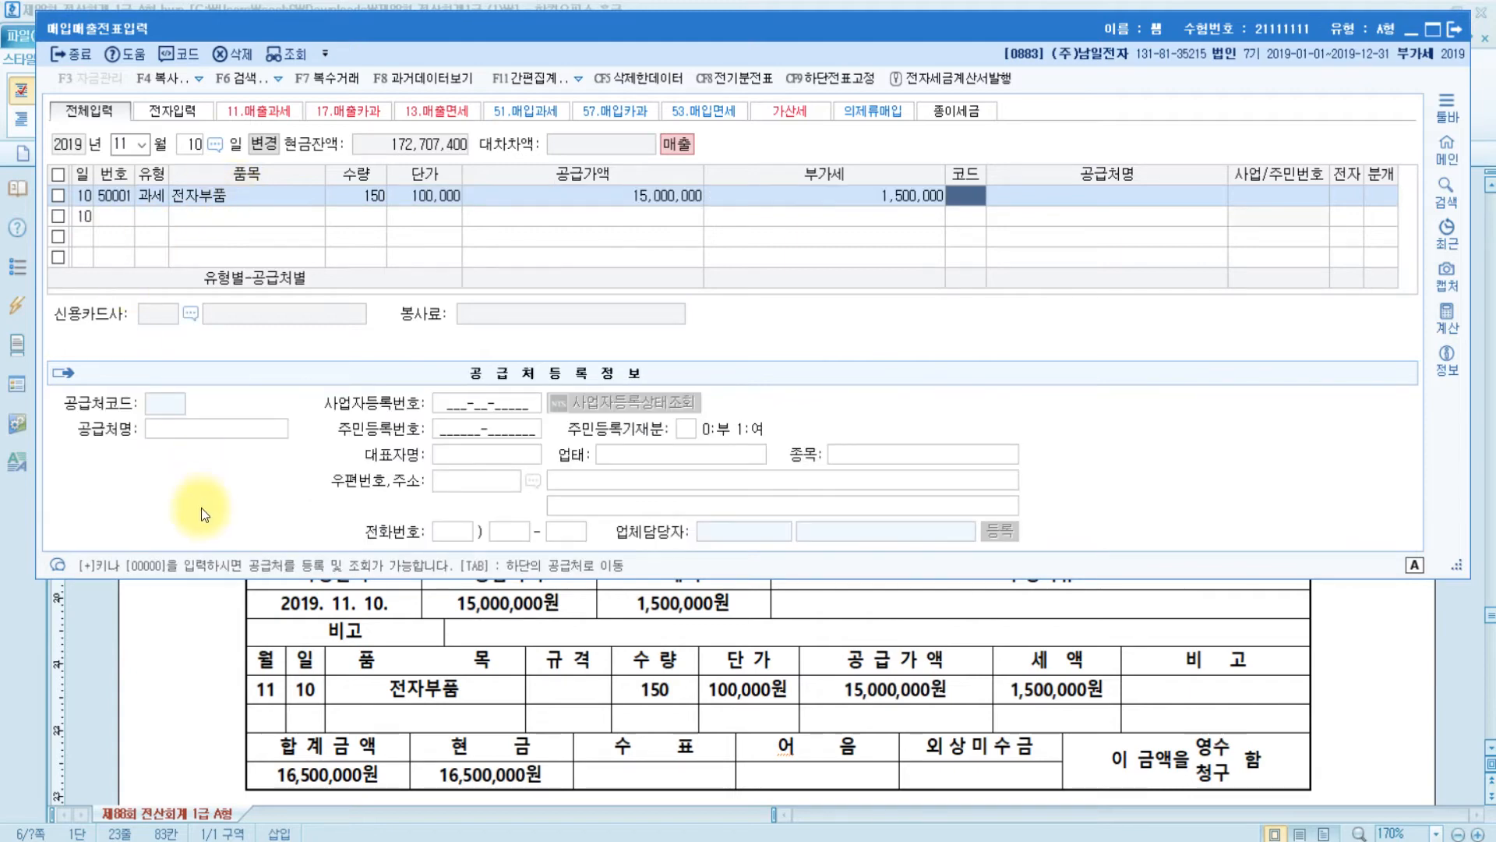
# - Set customer 동해상사, electronic invoice, and a 혼합 journal type
pyautogui.scroll(-10, 691, 718)
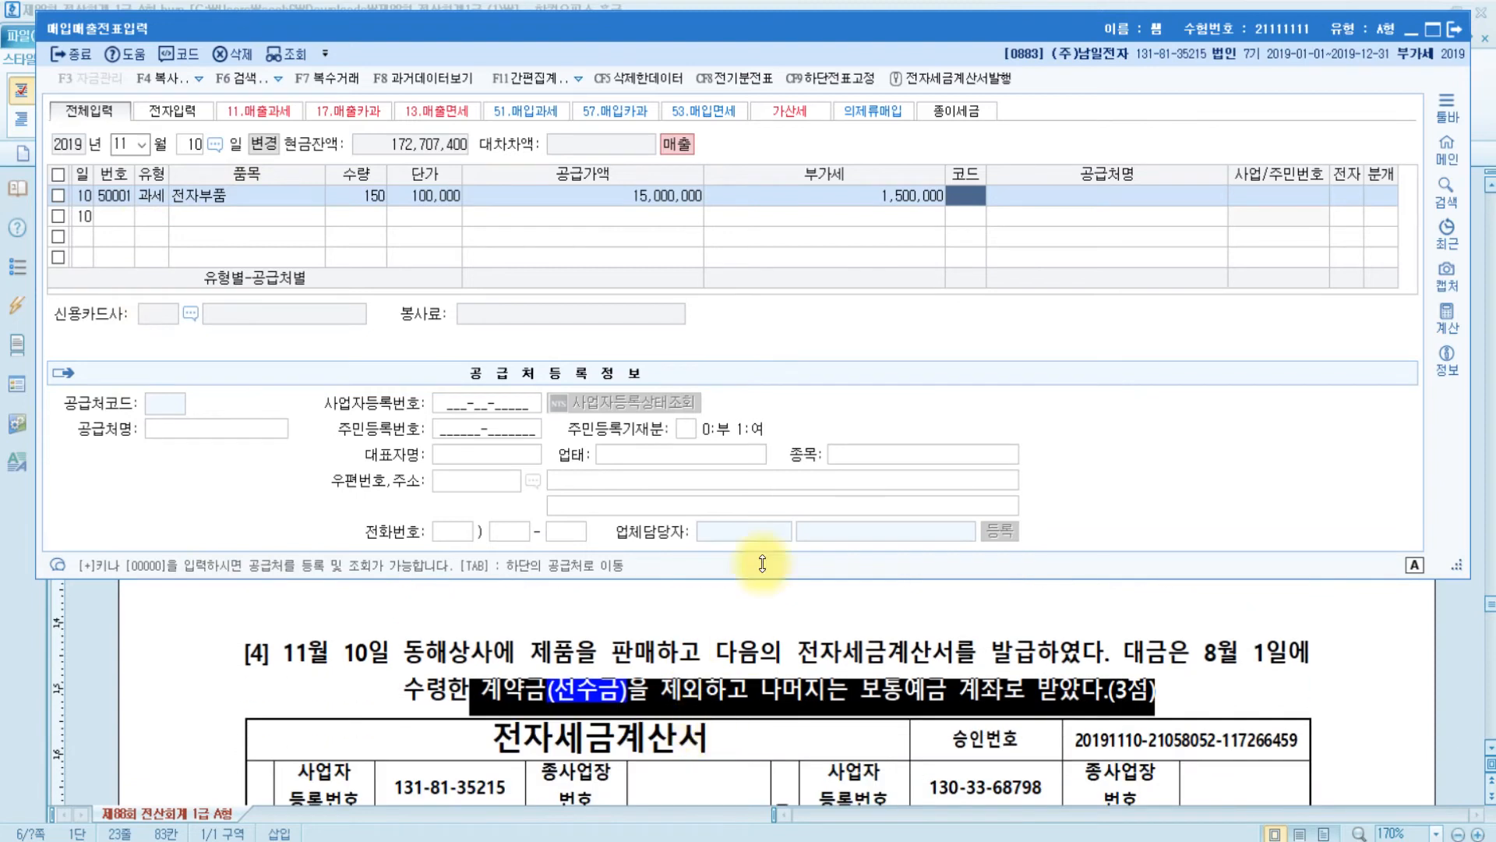
pyautogui.write('동')
pyautogui.press('Down')
pyautogui.press('Down')
pyautogui.press('Down')
pyautogui.press('Return')
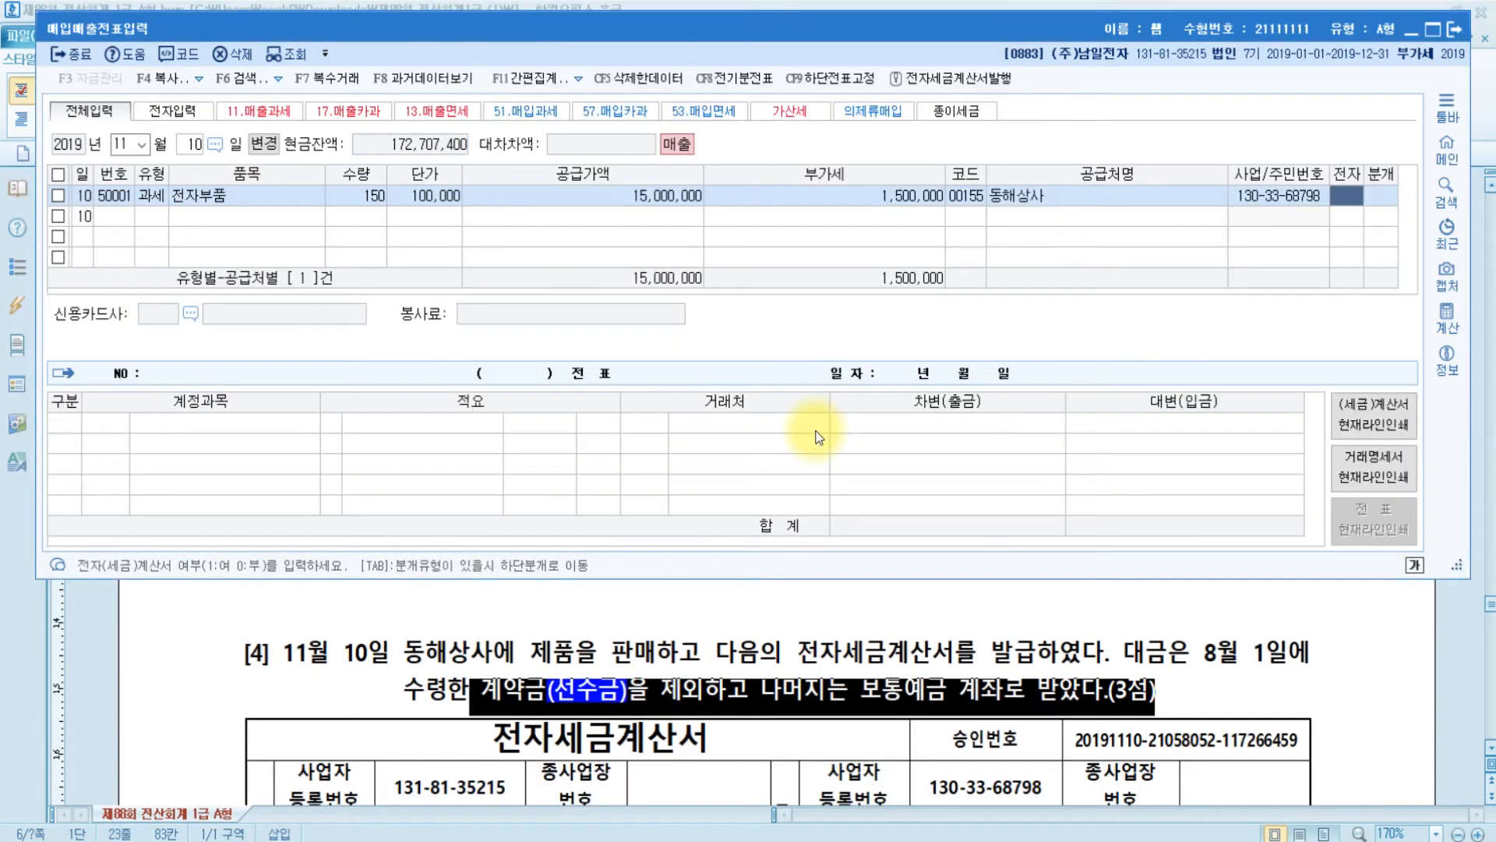
pyautogui.write('1')
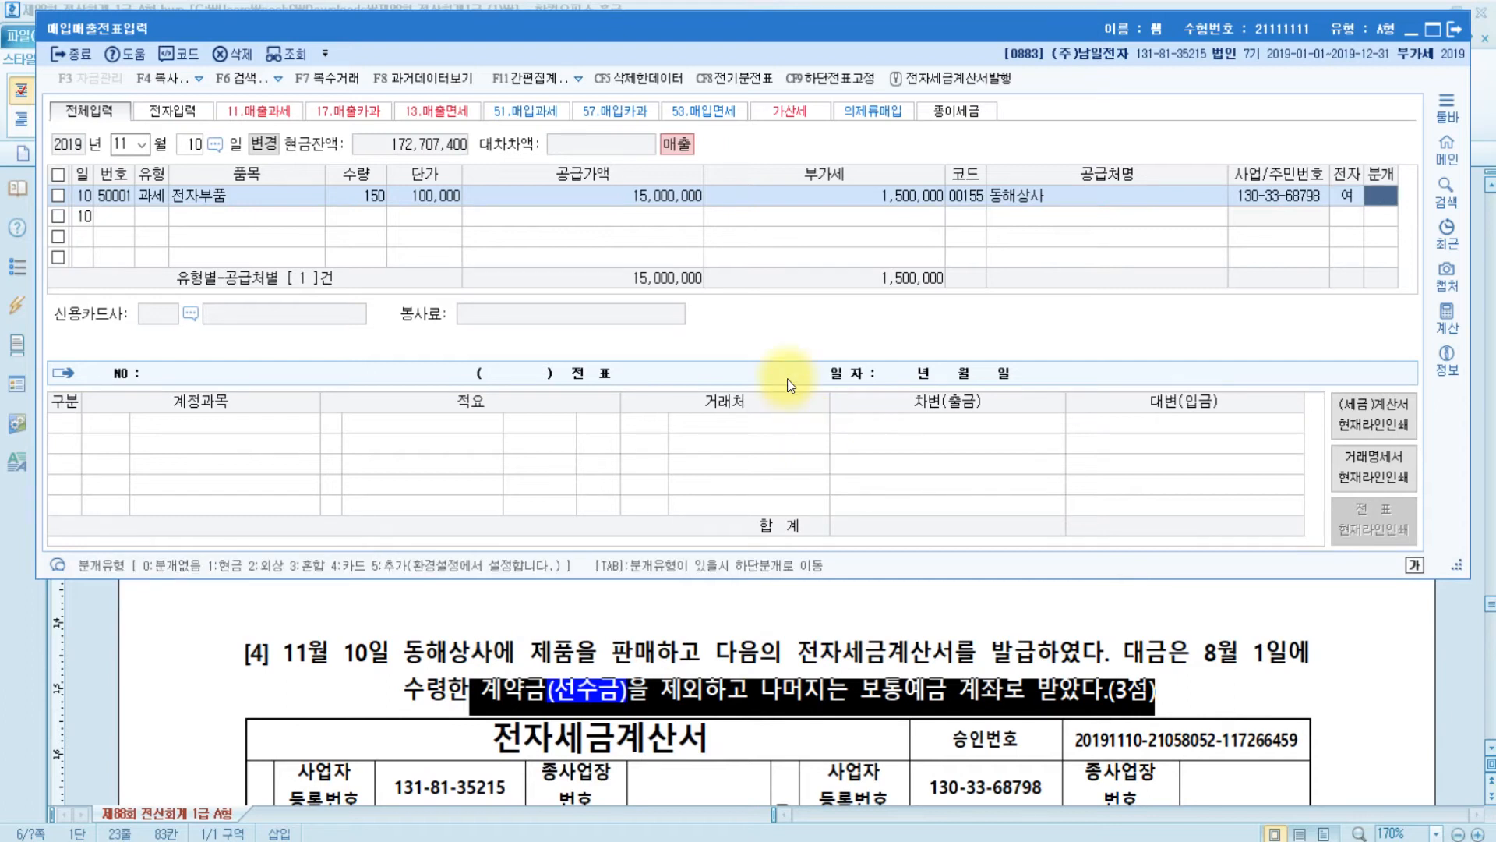
pyautogui.write('3')
pyautogui.press('Return')
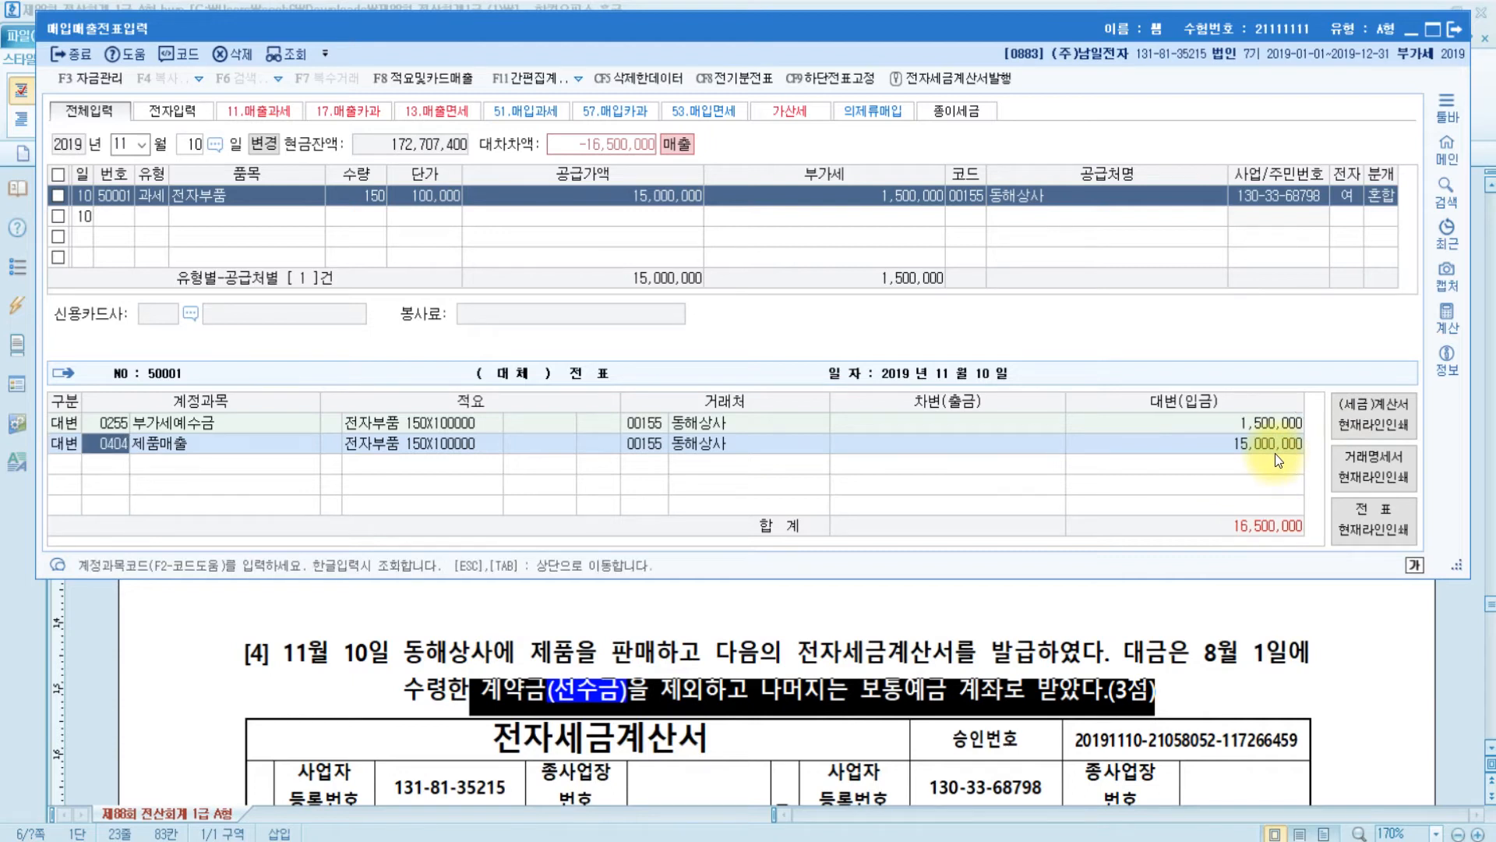
# - Add a debit line to 0259 선수금 for the 16,500,000 balancing amount
pyautogui.press('Return')
pyautogui.write('3')
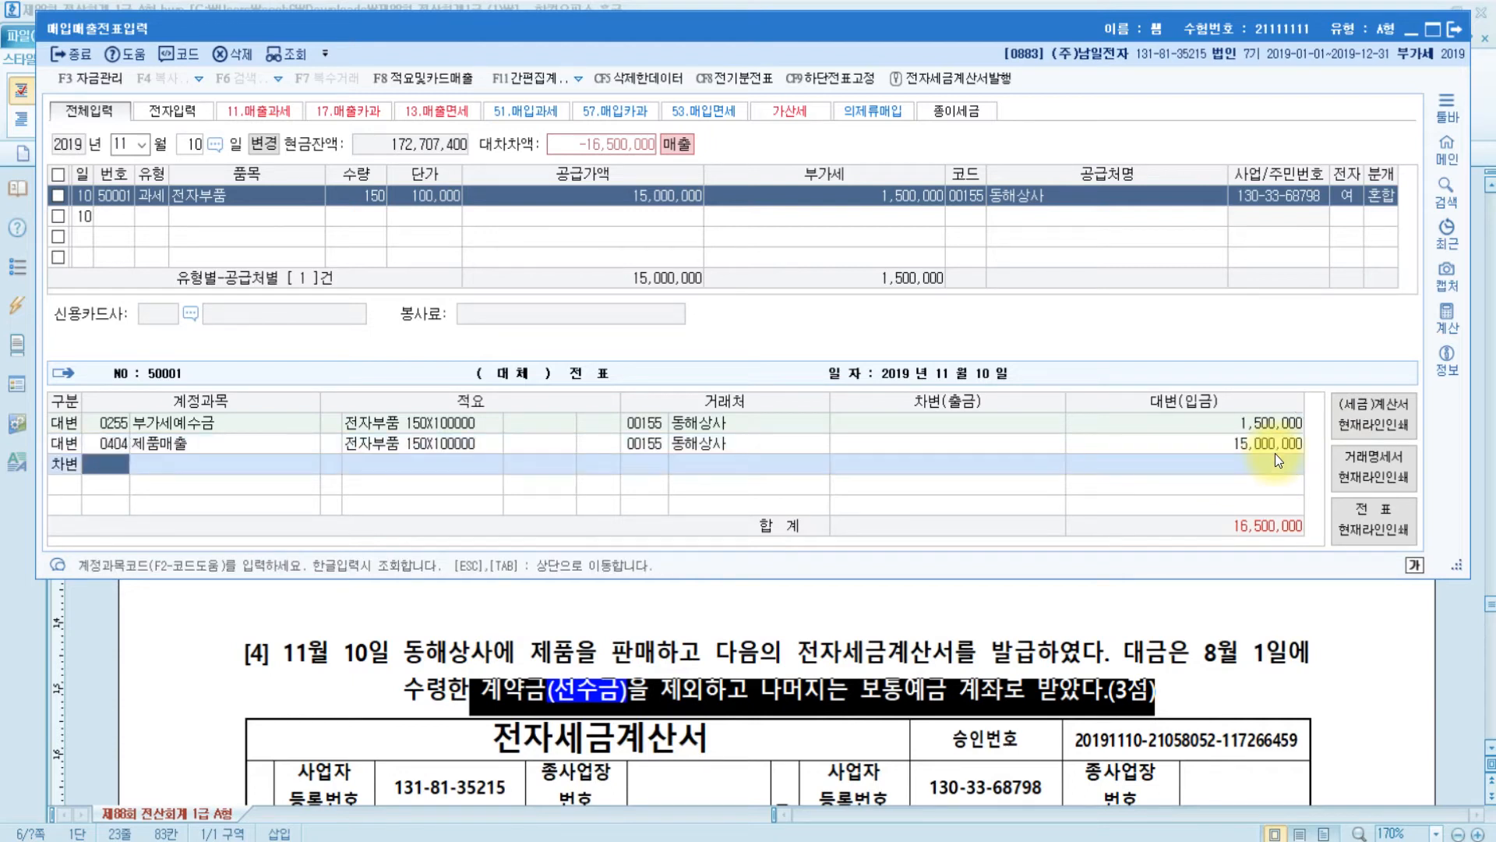
pyautogui.write('선수')
pyautogui.press('Return')
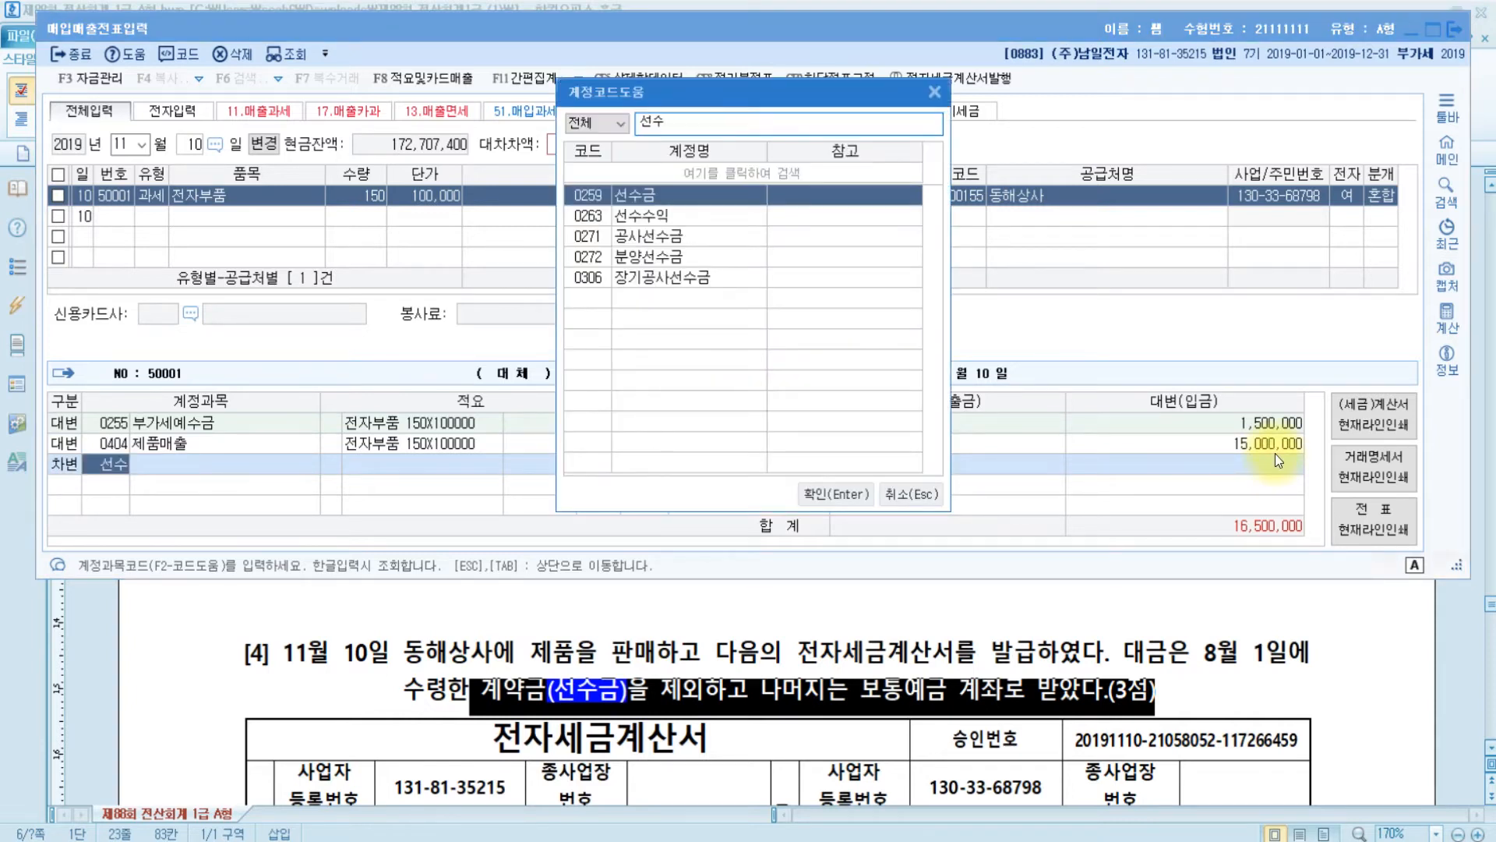
pyautogui.press('Return')
pyautogui.press('Escape')
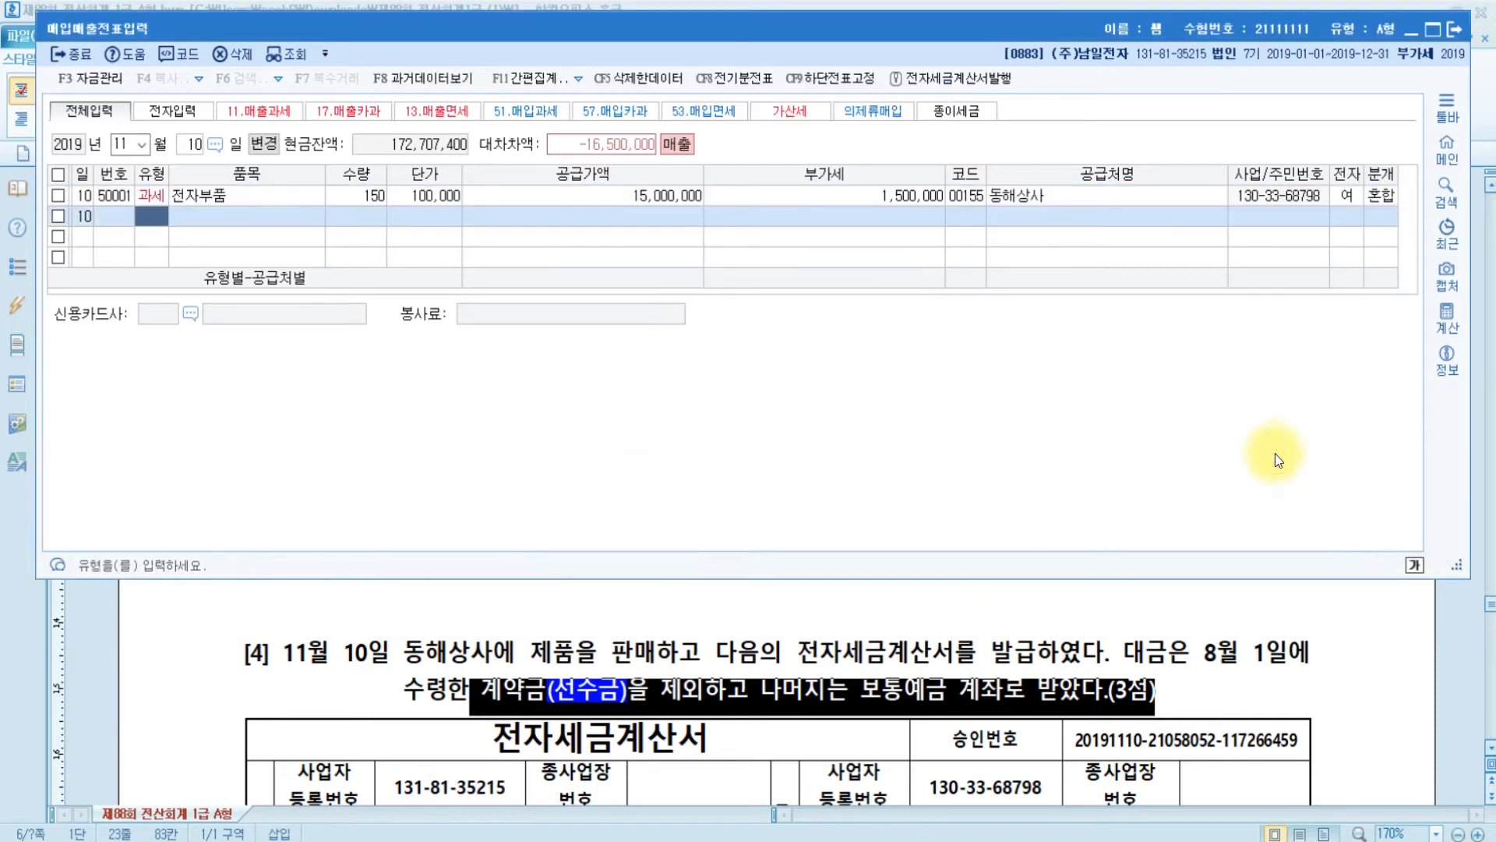
pyautogui.press('Return')
pyautogui.press('Up')
pyautogui.press('Left')
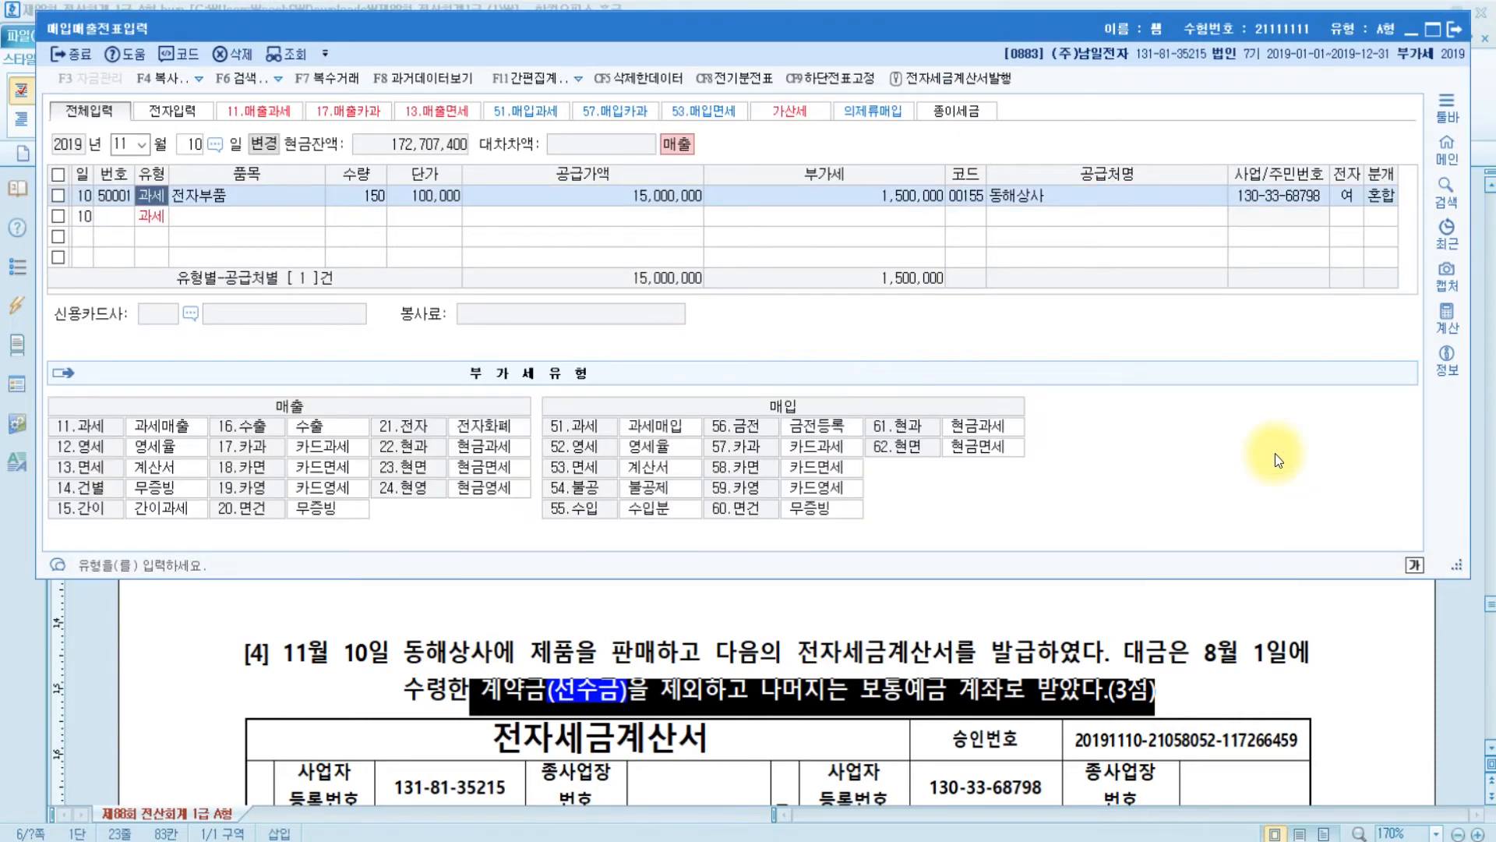
pyautogui.press('Left')
pyautogui.press('Left')
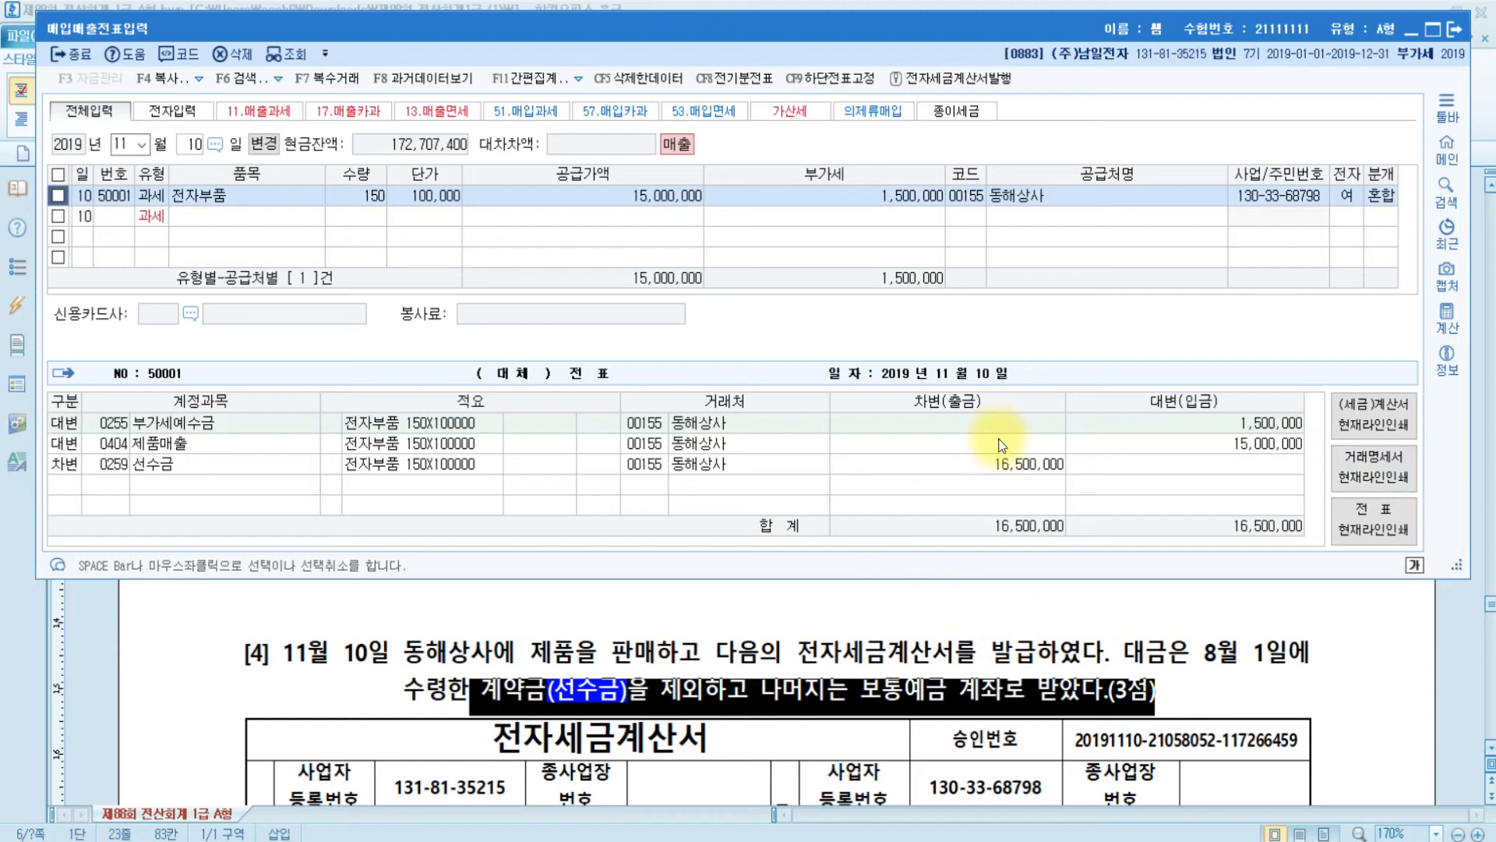
pyautogui.click(986, 466)
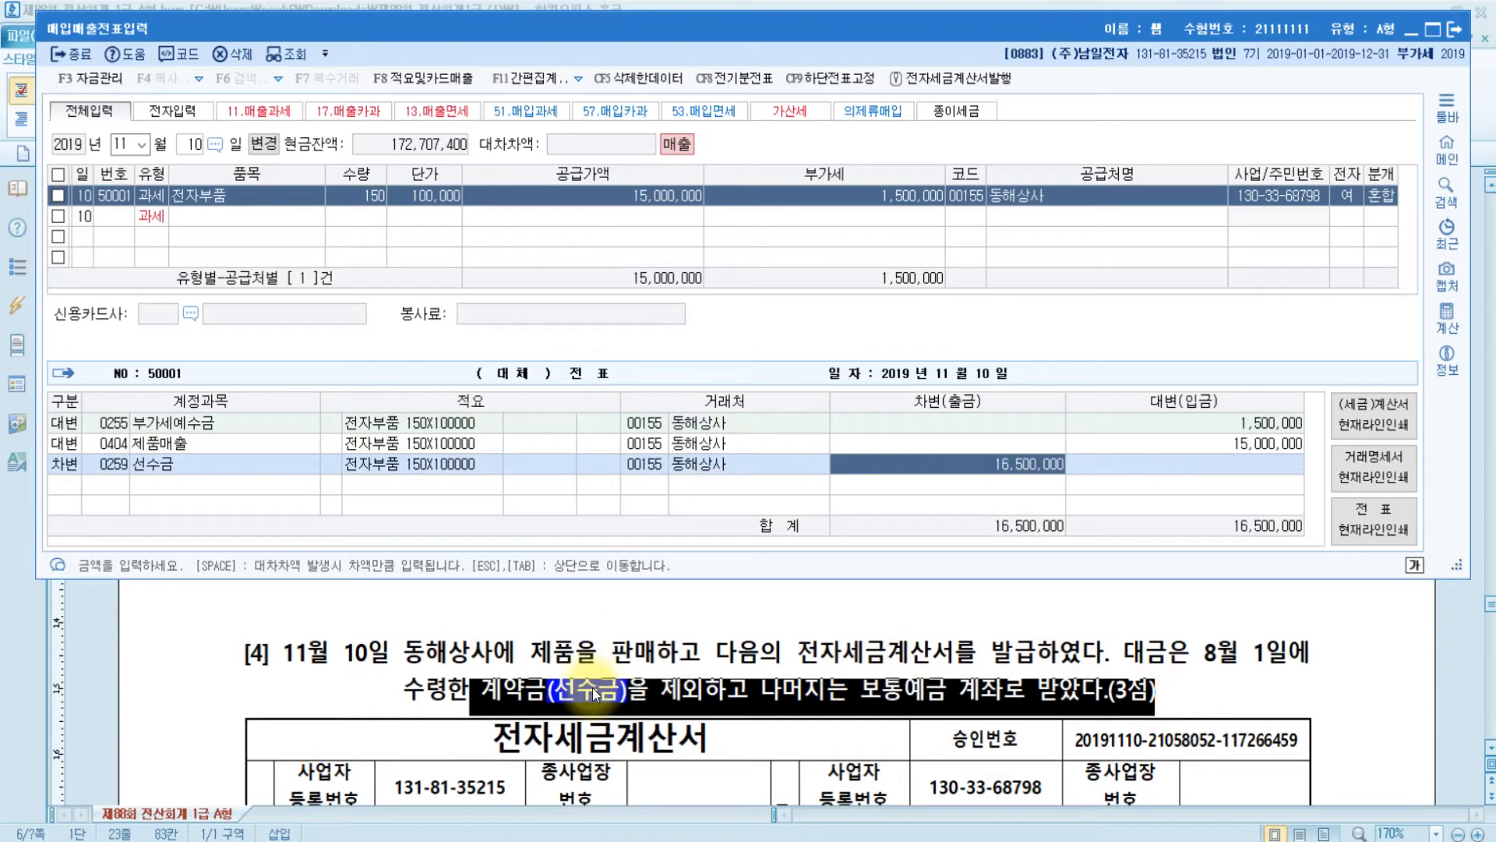
pyautogui.scroll(-5, 593, 687)
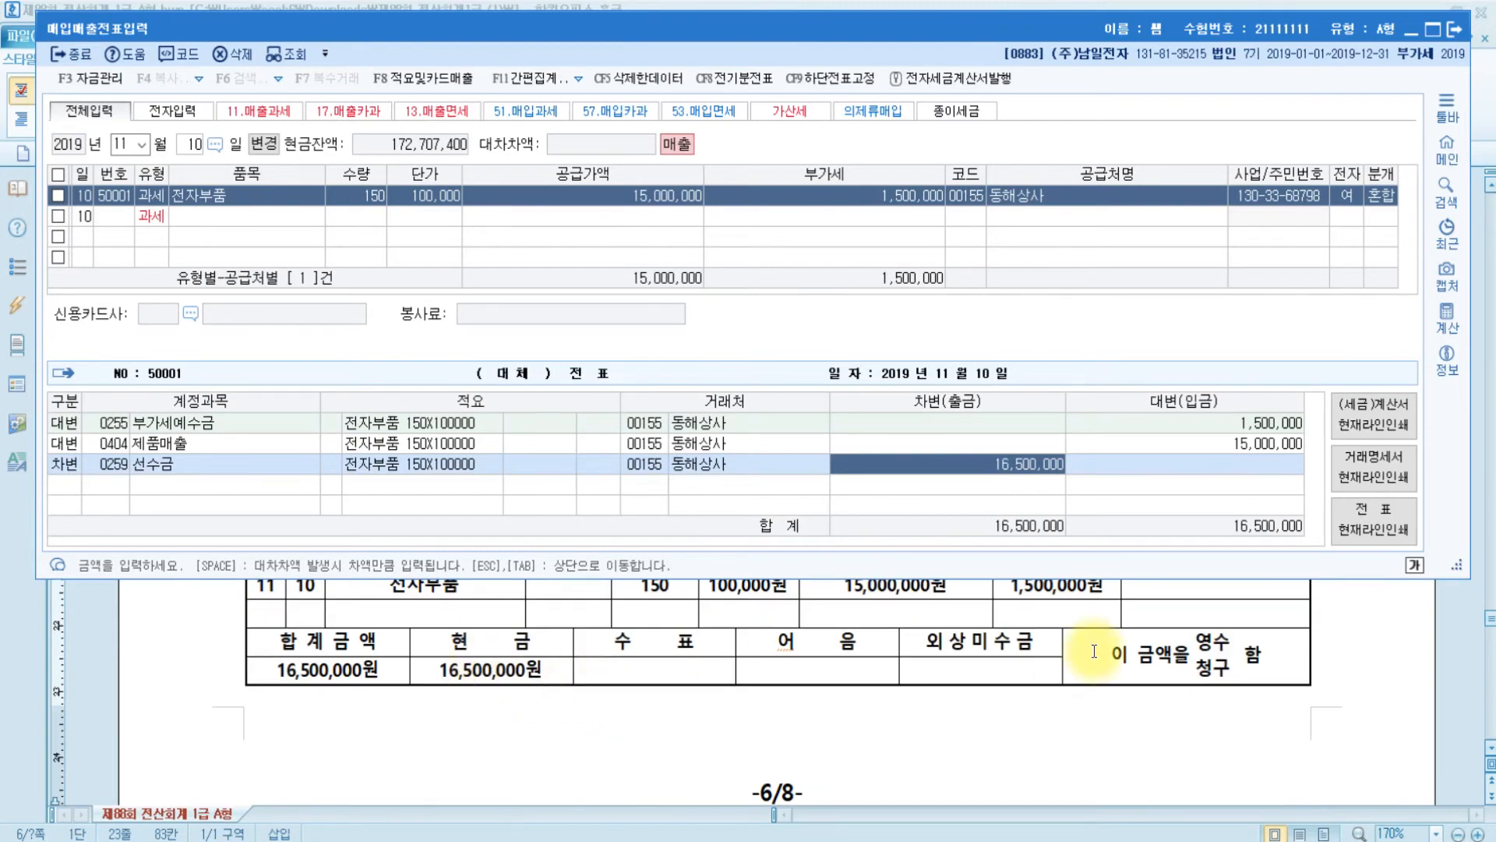
pyautogui.scroll(3, 1076, 652)
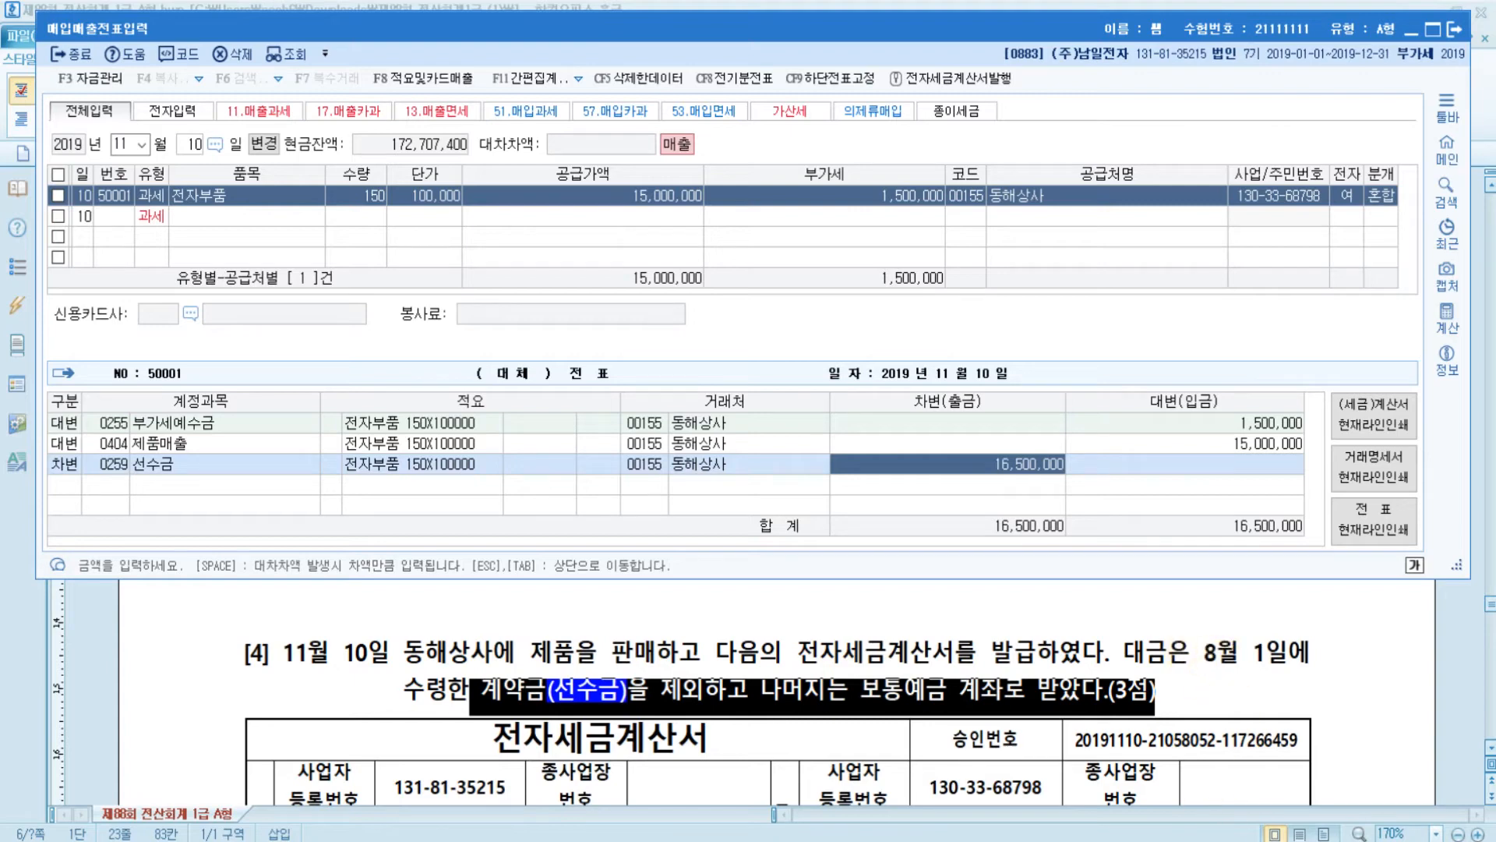
# - Check the August 1 general voucher for 1,000,000 선수금 from 동해상사, then close it
pyautogui.click(596, 835)
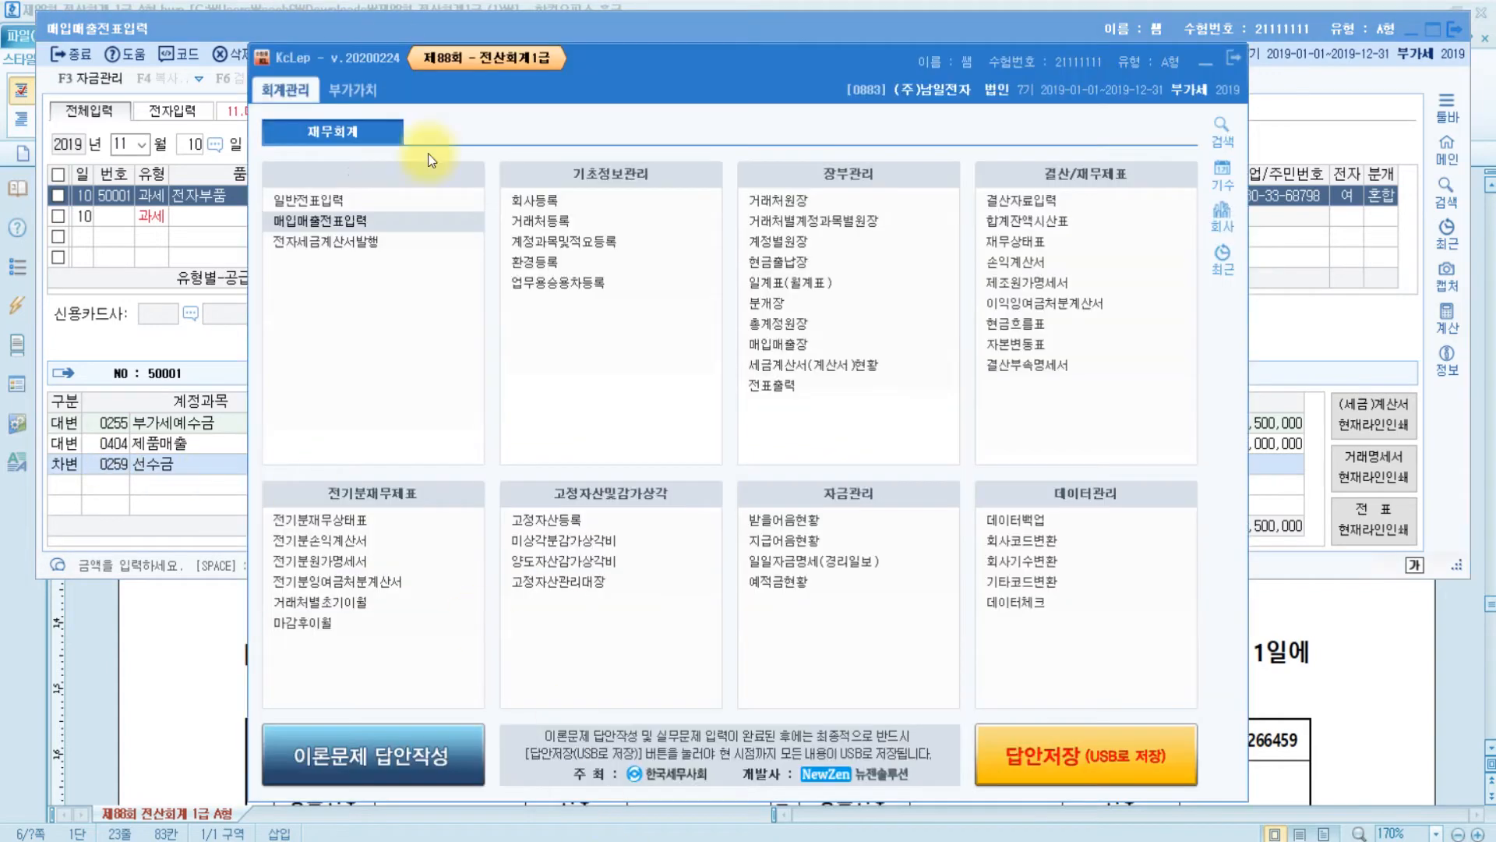
pyautogui.click(293, 206)
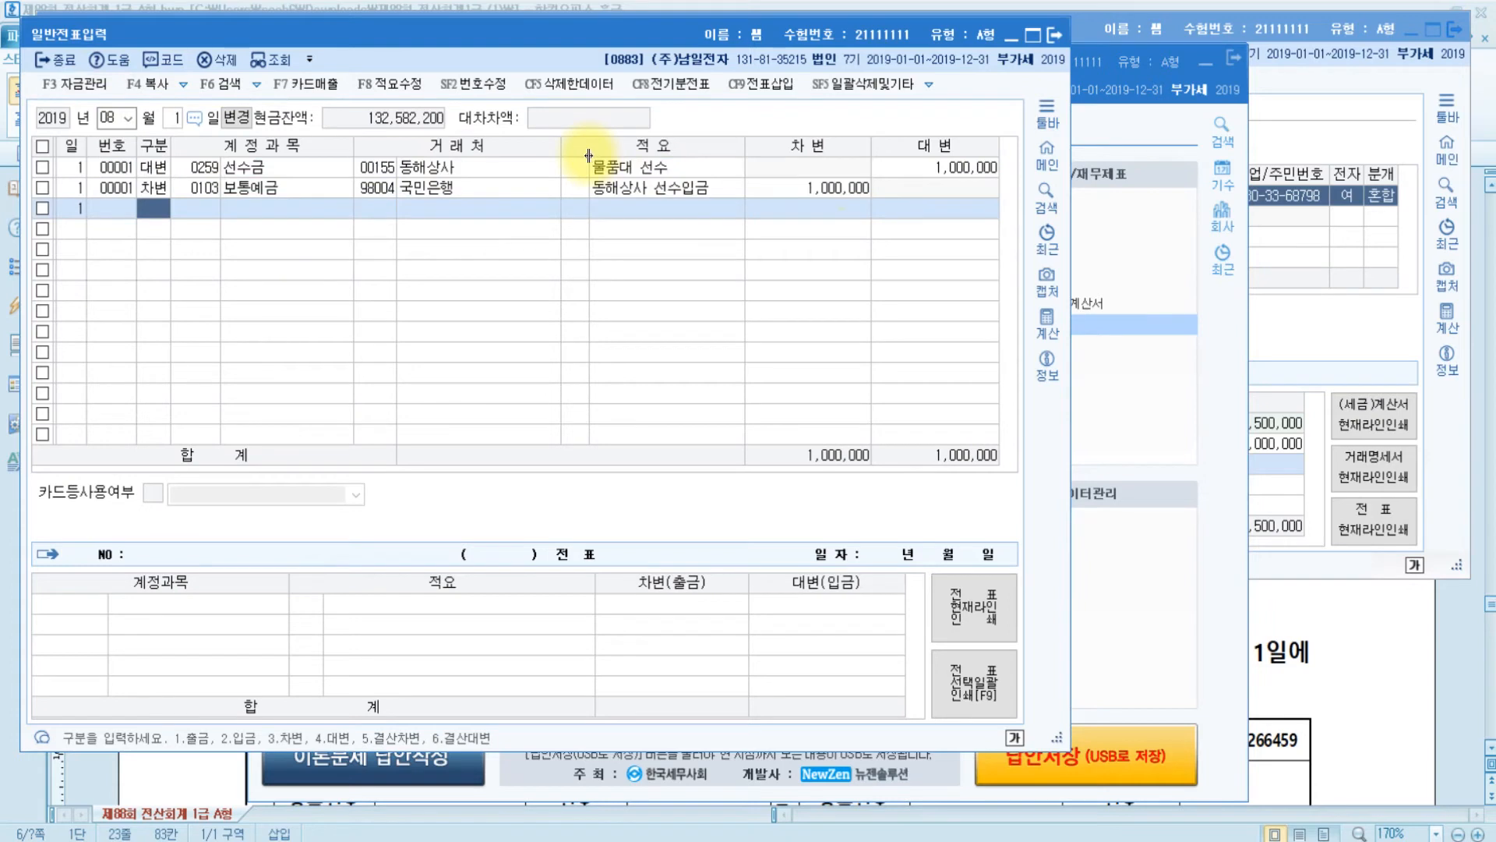
pyautogui.click(198, 167)
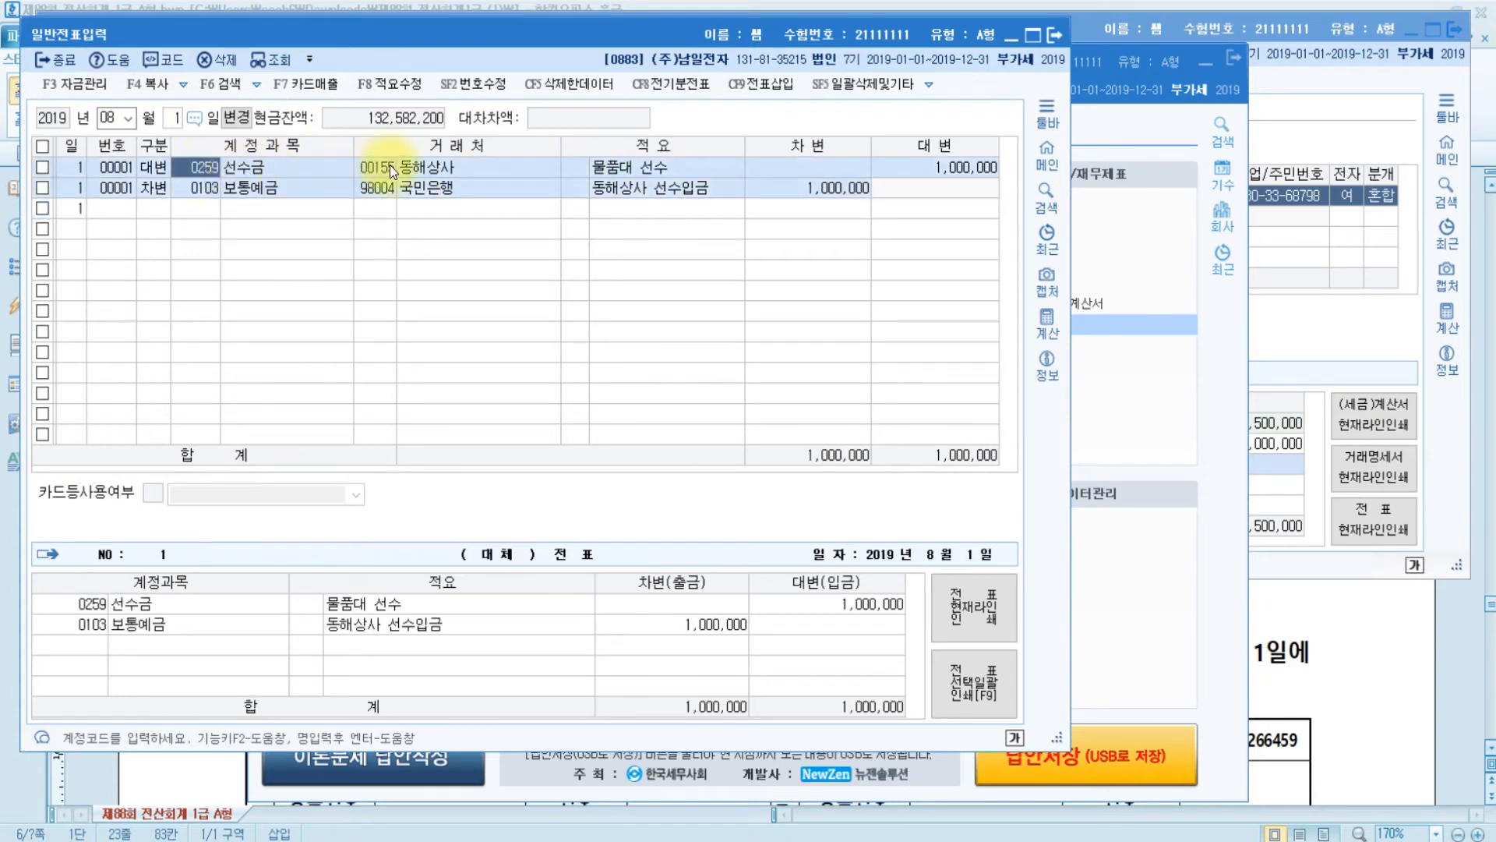
pyautogui.click(929, 166)
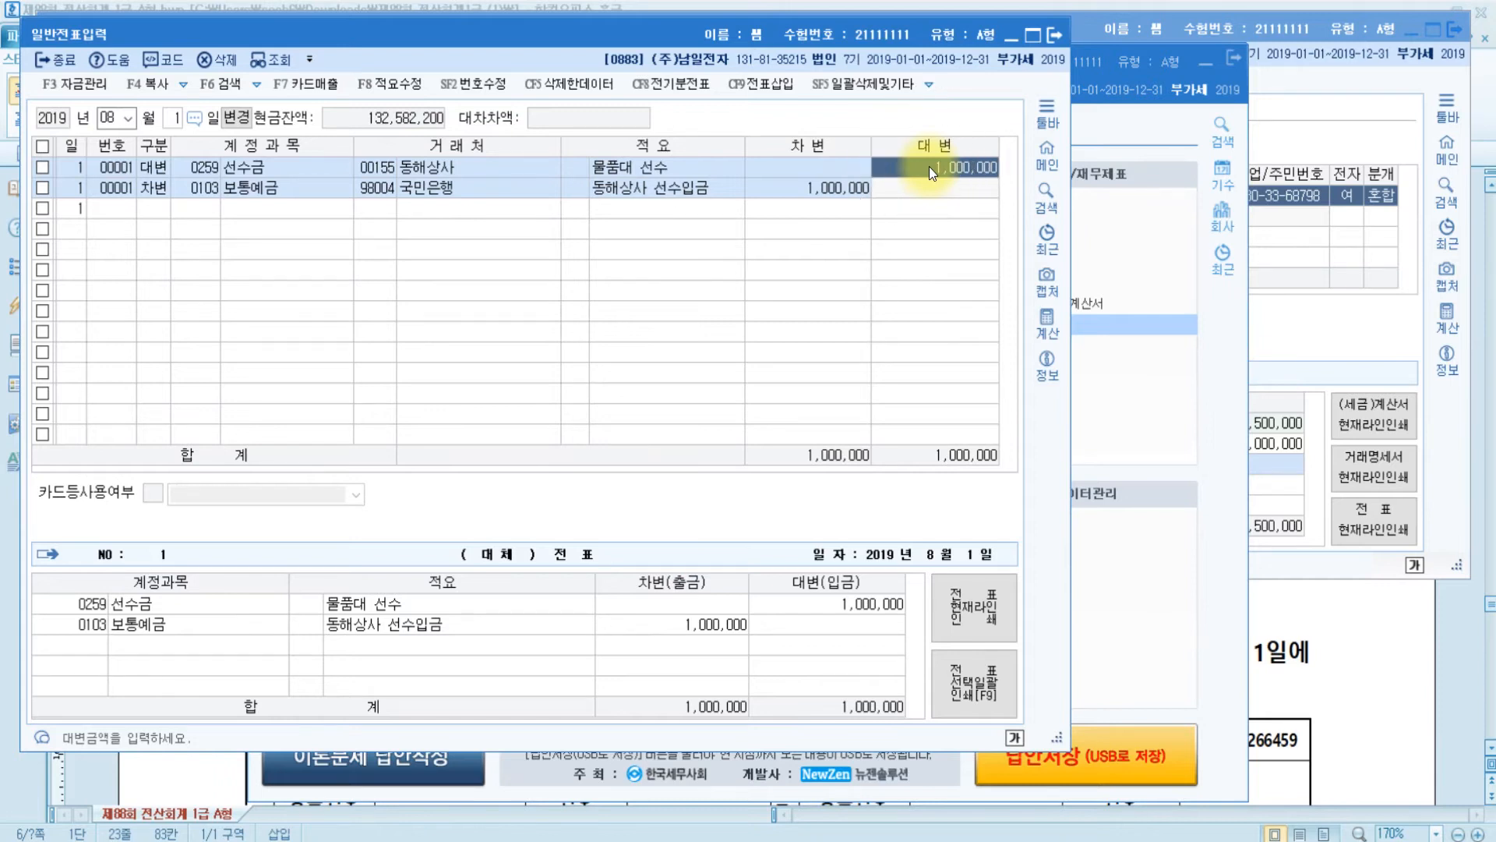
pyautogui.click(1054, 34)
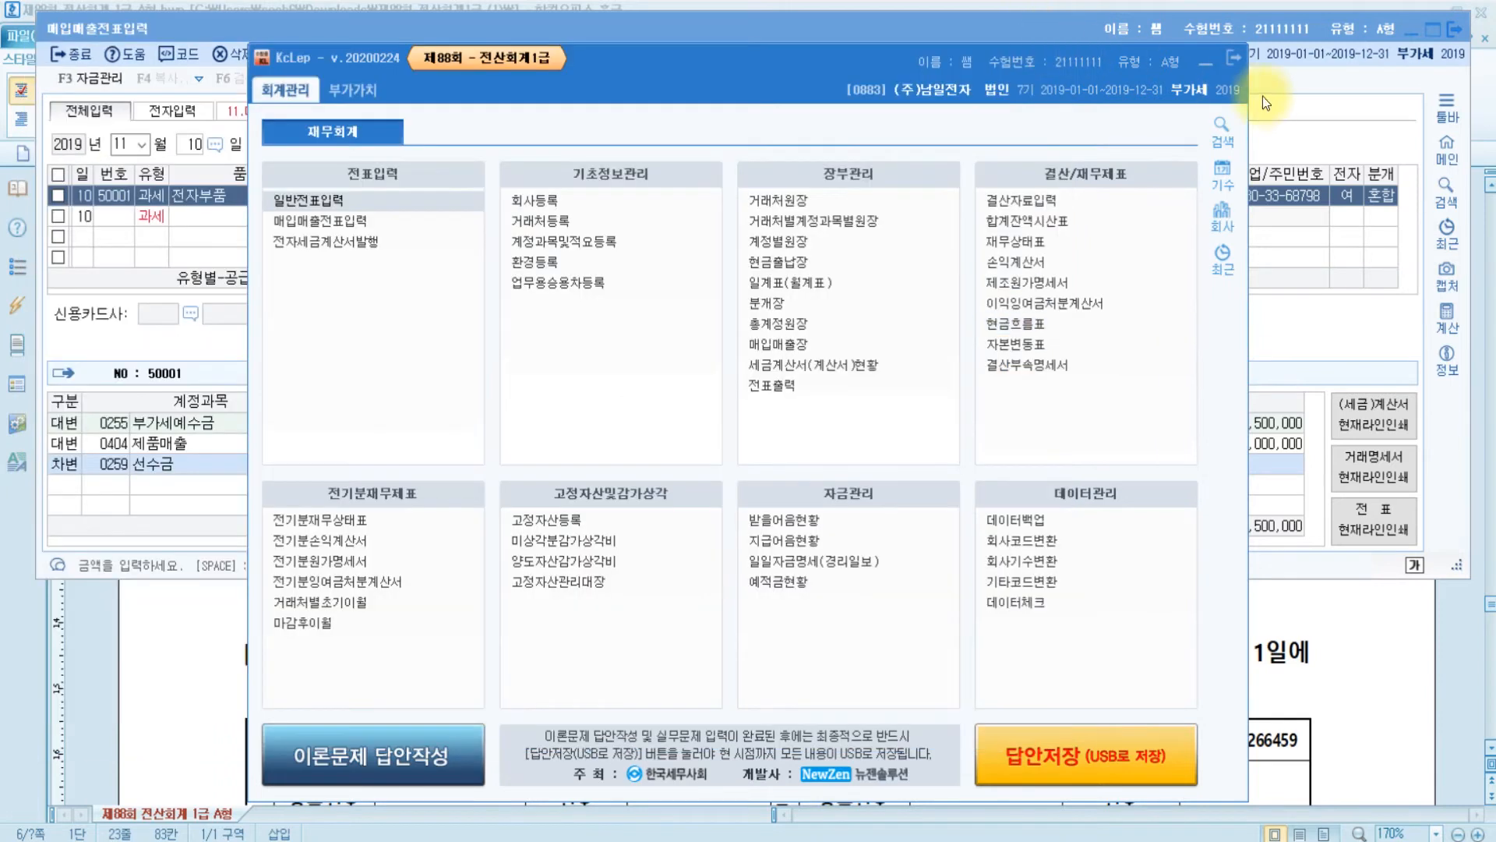
pyautogui.click(370, 271)
# - Cut the 선수금 debit to 1,000,000 and add a 0103 보통예금 debit of 15,500,000
pyautogui.click(1034, 461)
pyautogui.write('1000000')
pyautogui.press('Return')
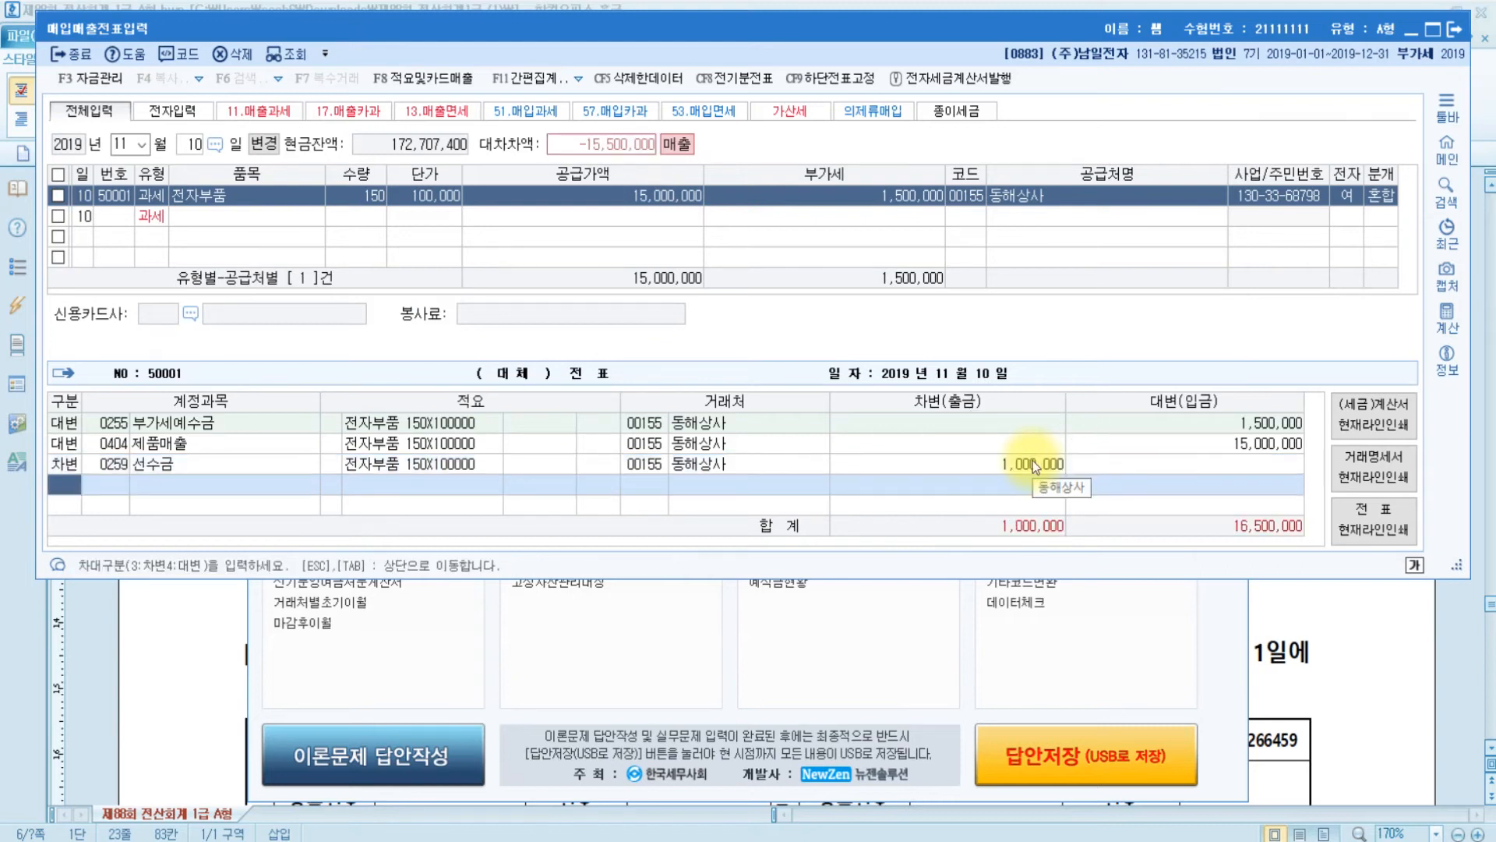
pyautogui.write('3')
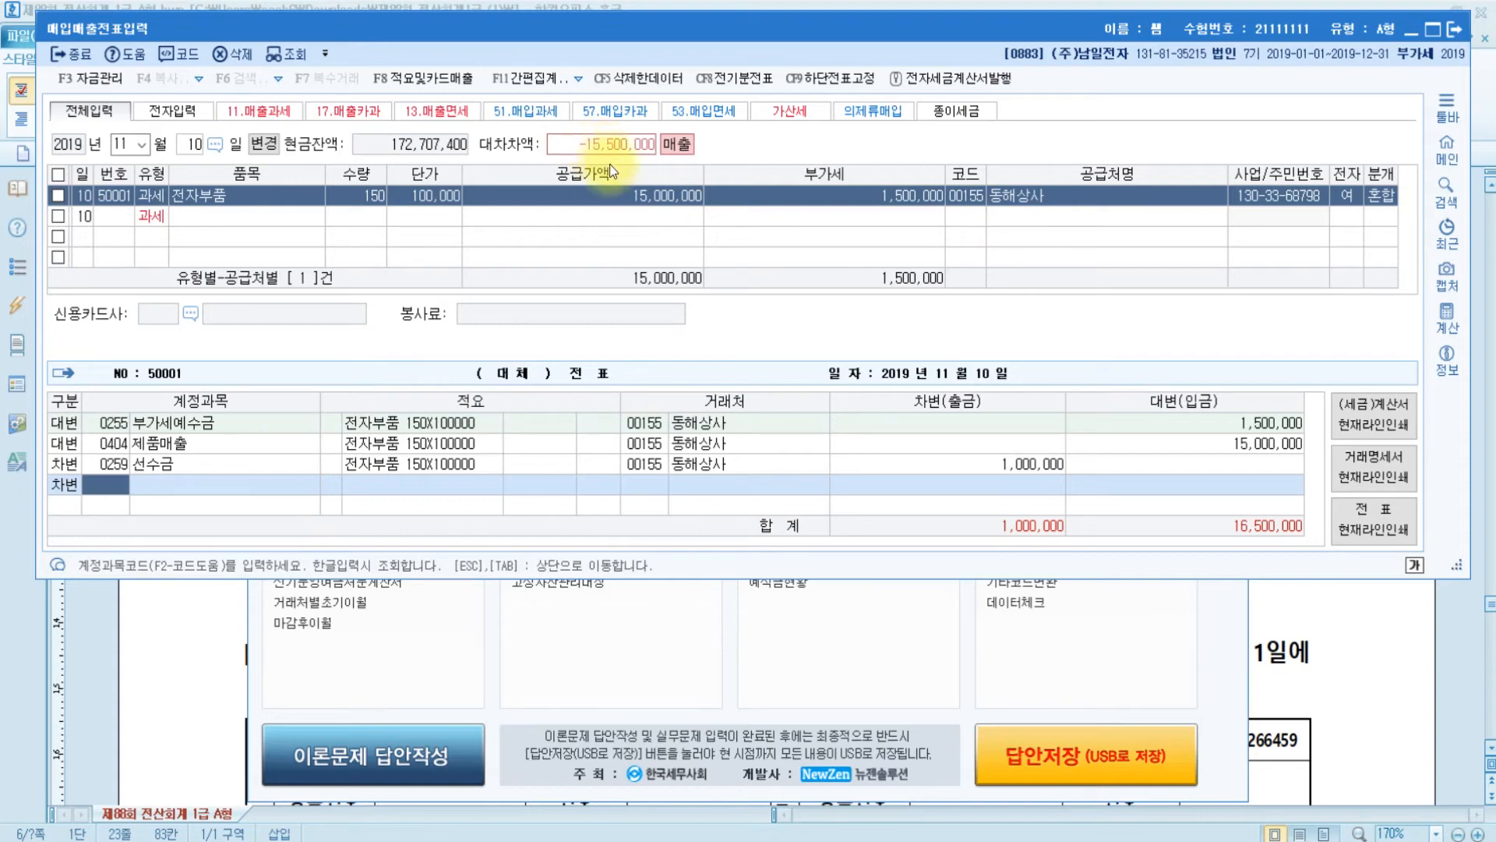
pyautogui.click(1415, 687)
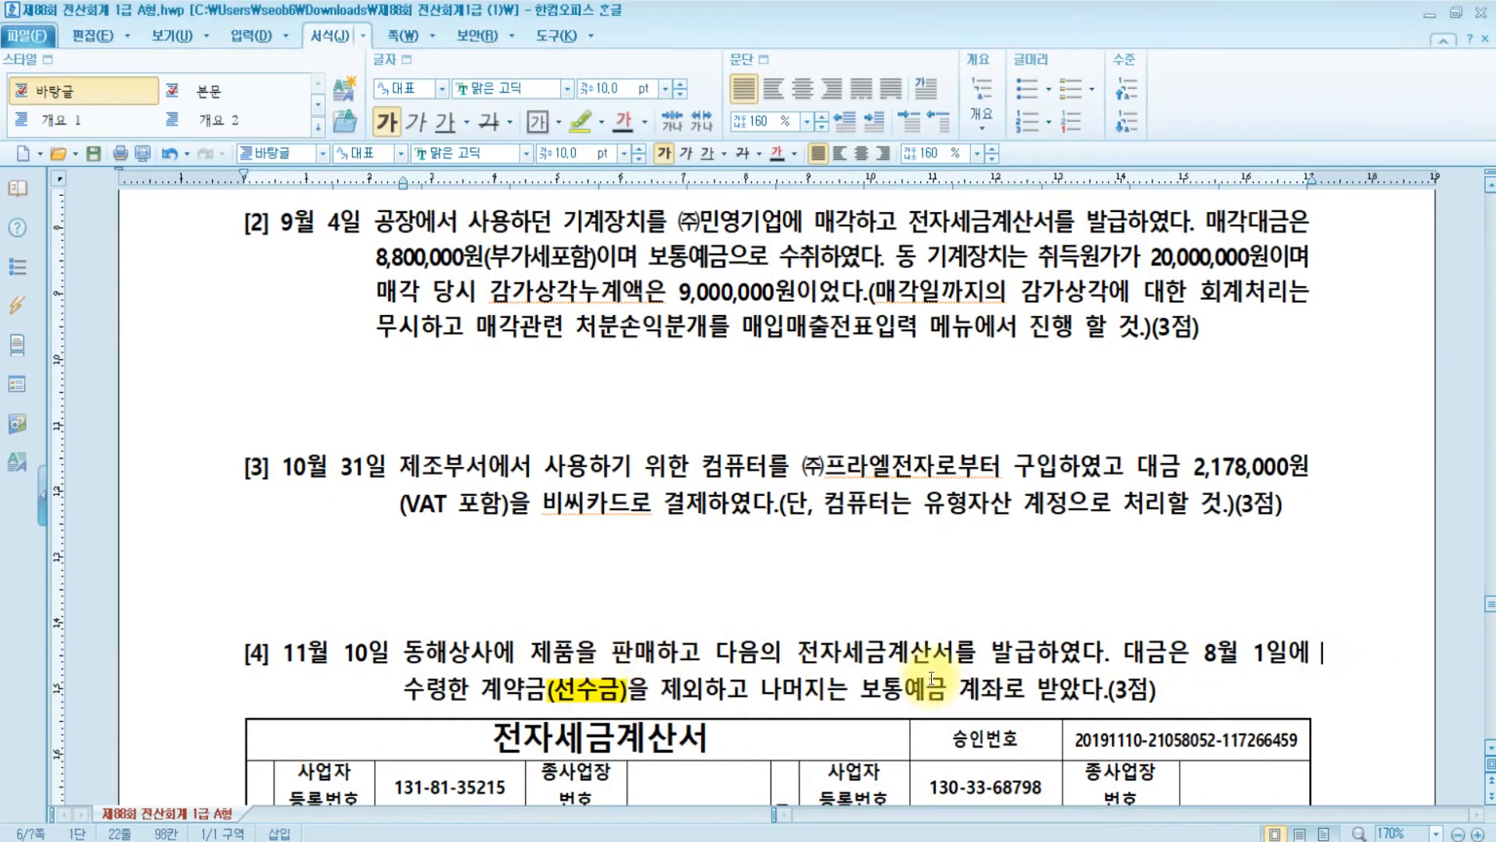
pyautogui.hotkey('alt', 'Tab')
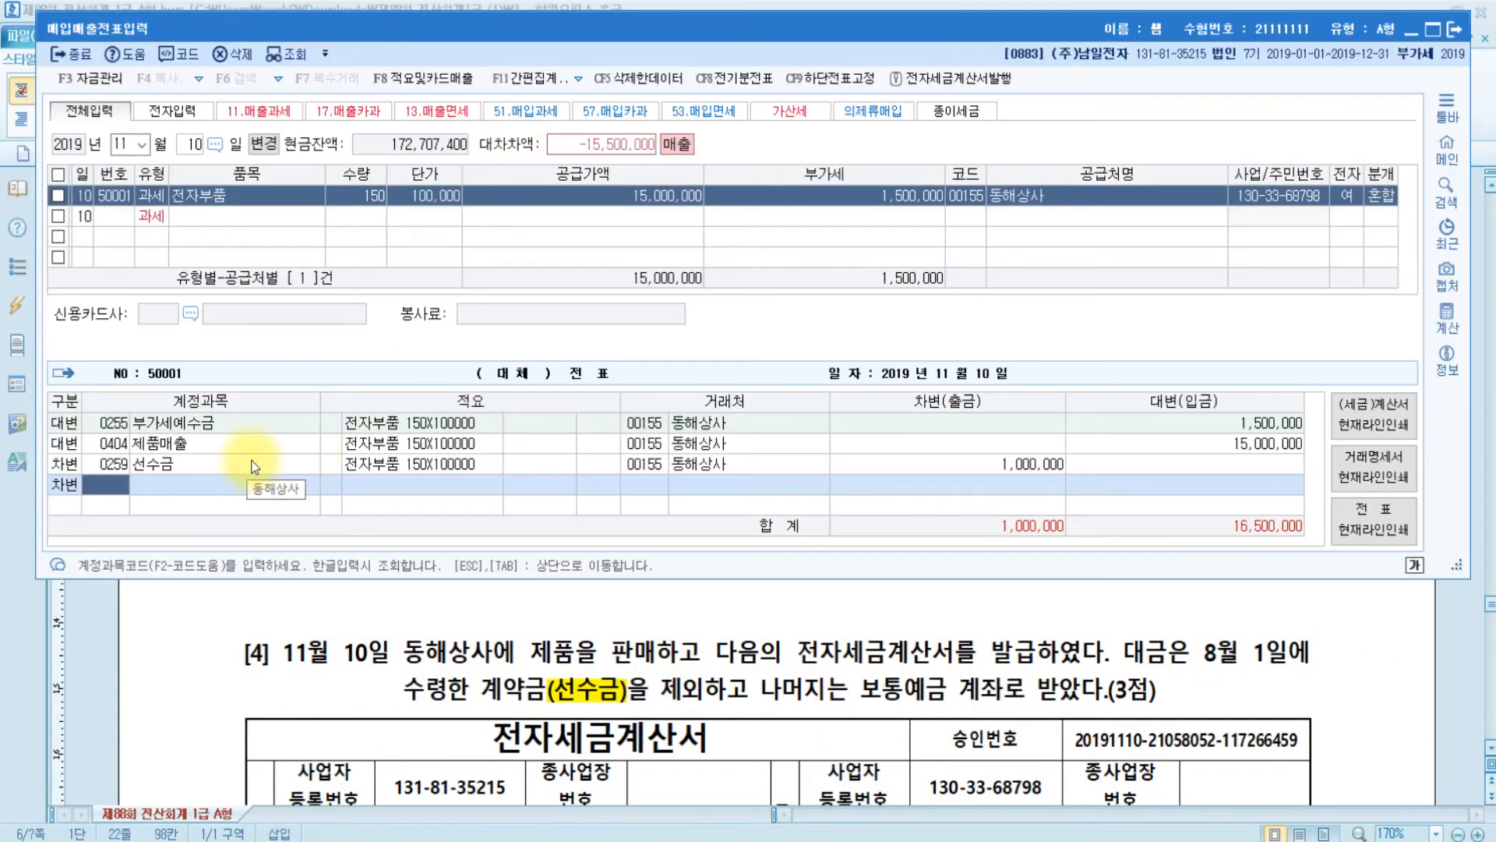
pyautogui.write('보통')
pyautogui.press('Return')
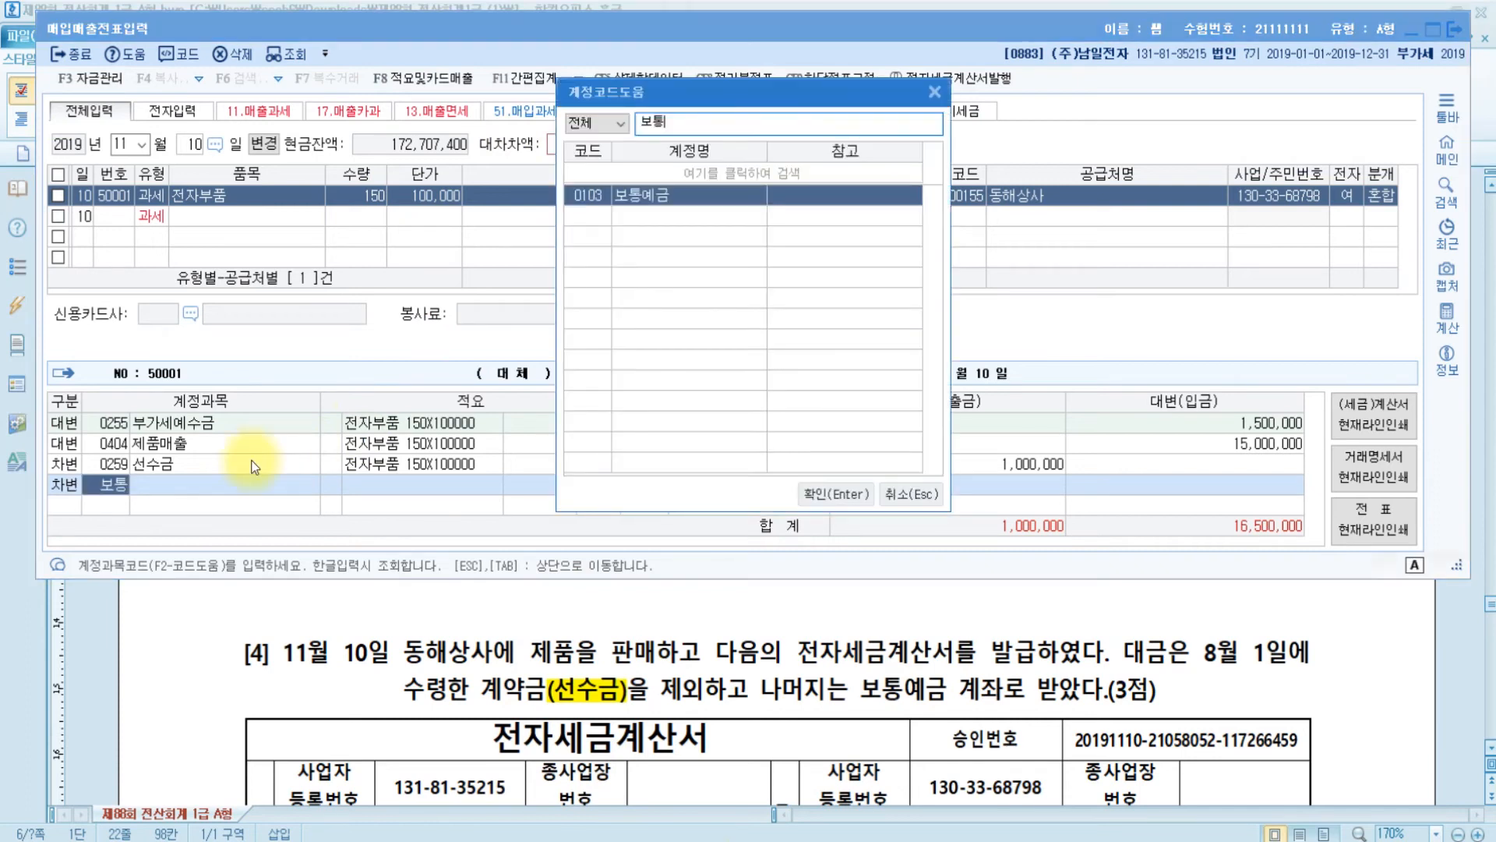
pyautogui.press('Return')
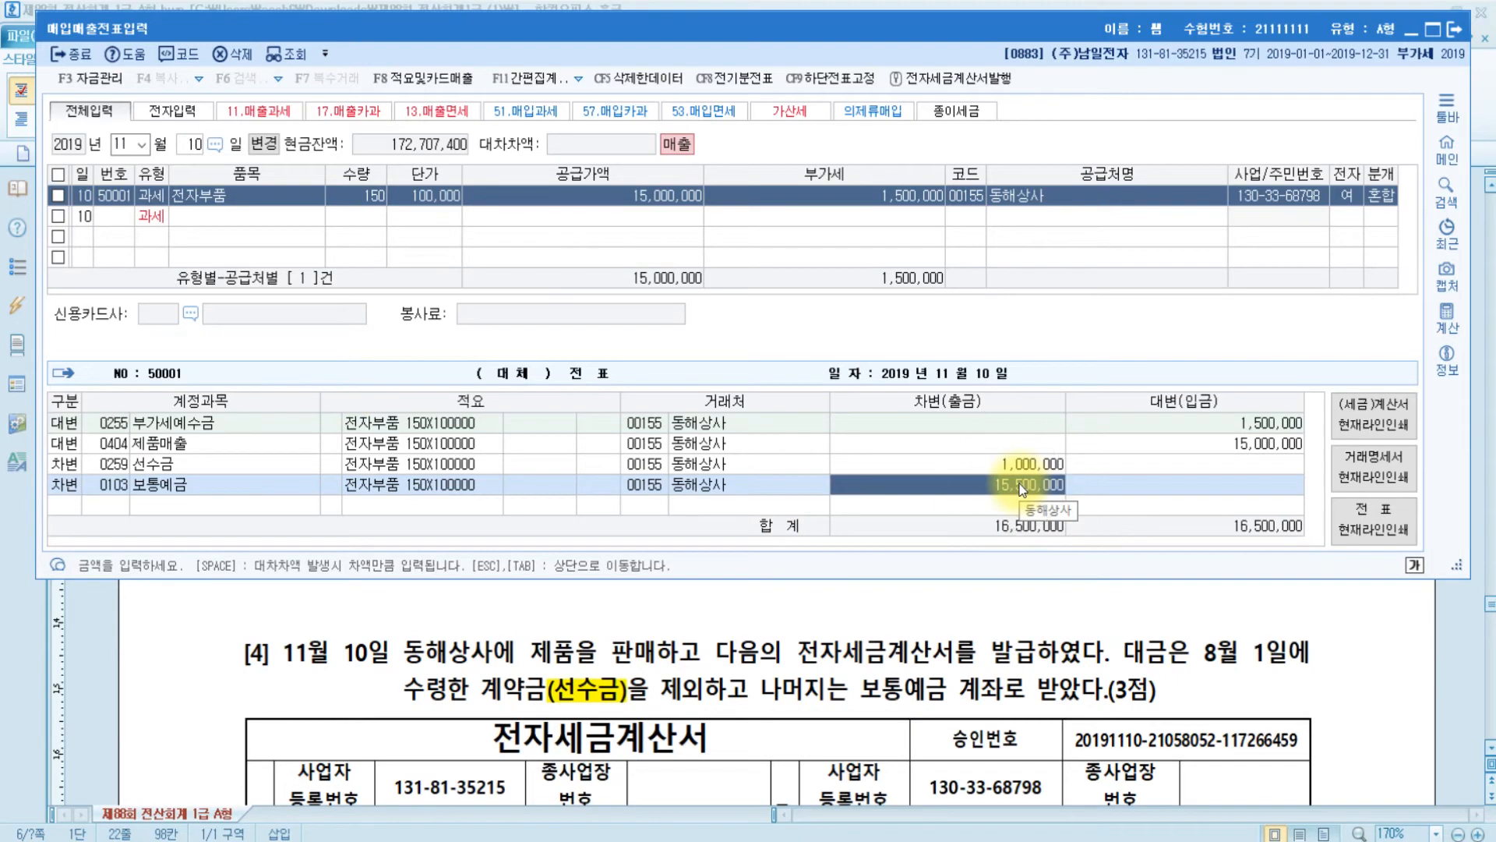
pyautogui.scroll(-10, 929, 733)
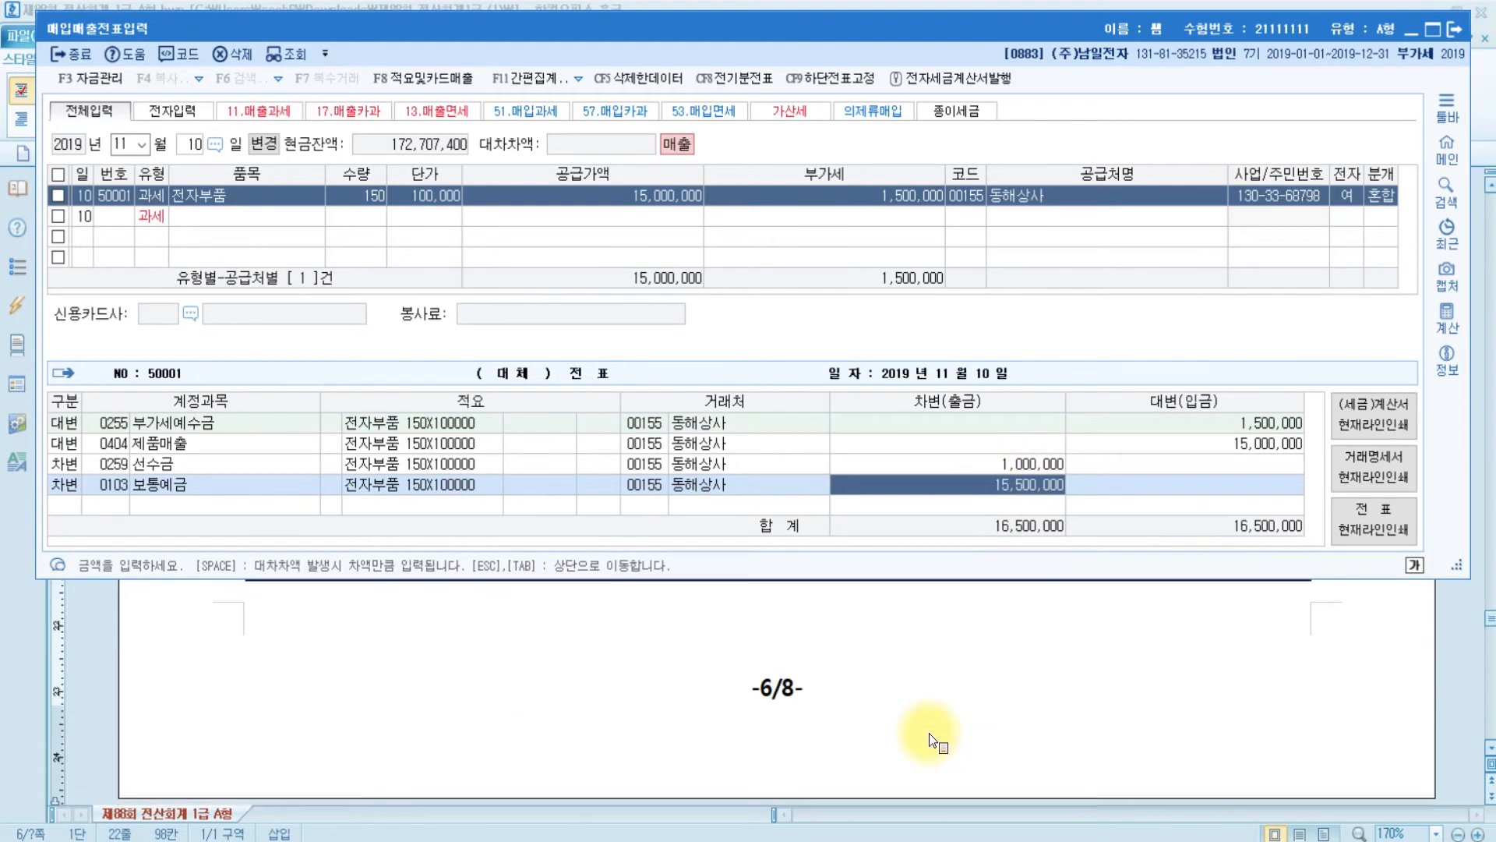
pyautogui.scroll(-3, 929, 732)
pyautogui.scroll(3, 929, 732)
pyautogui.scroll(-3, 929, 732)
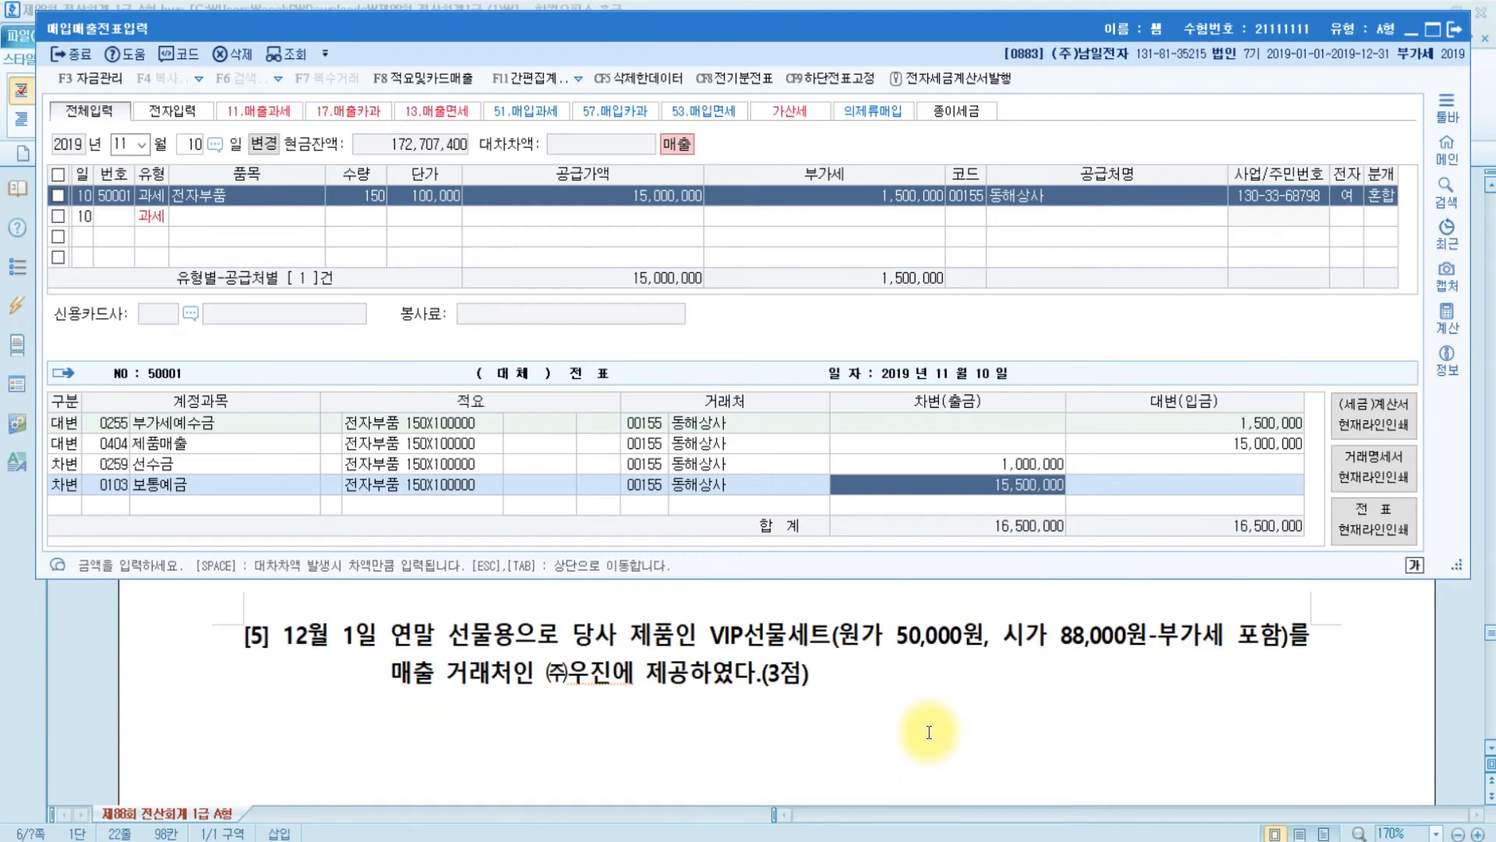
# - Highlight the whole problem [5] paragraph in yellow
pyautogui.click(377, 636)
pyautogui.moveTo(878, 681); pyautogui.dragTo(217, 636)
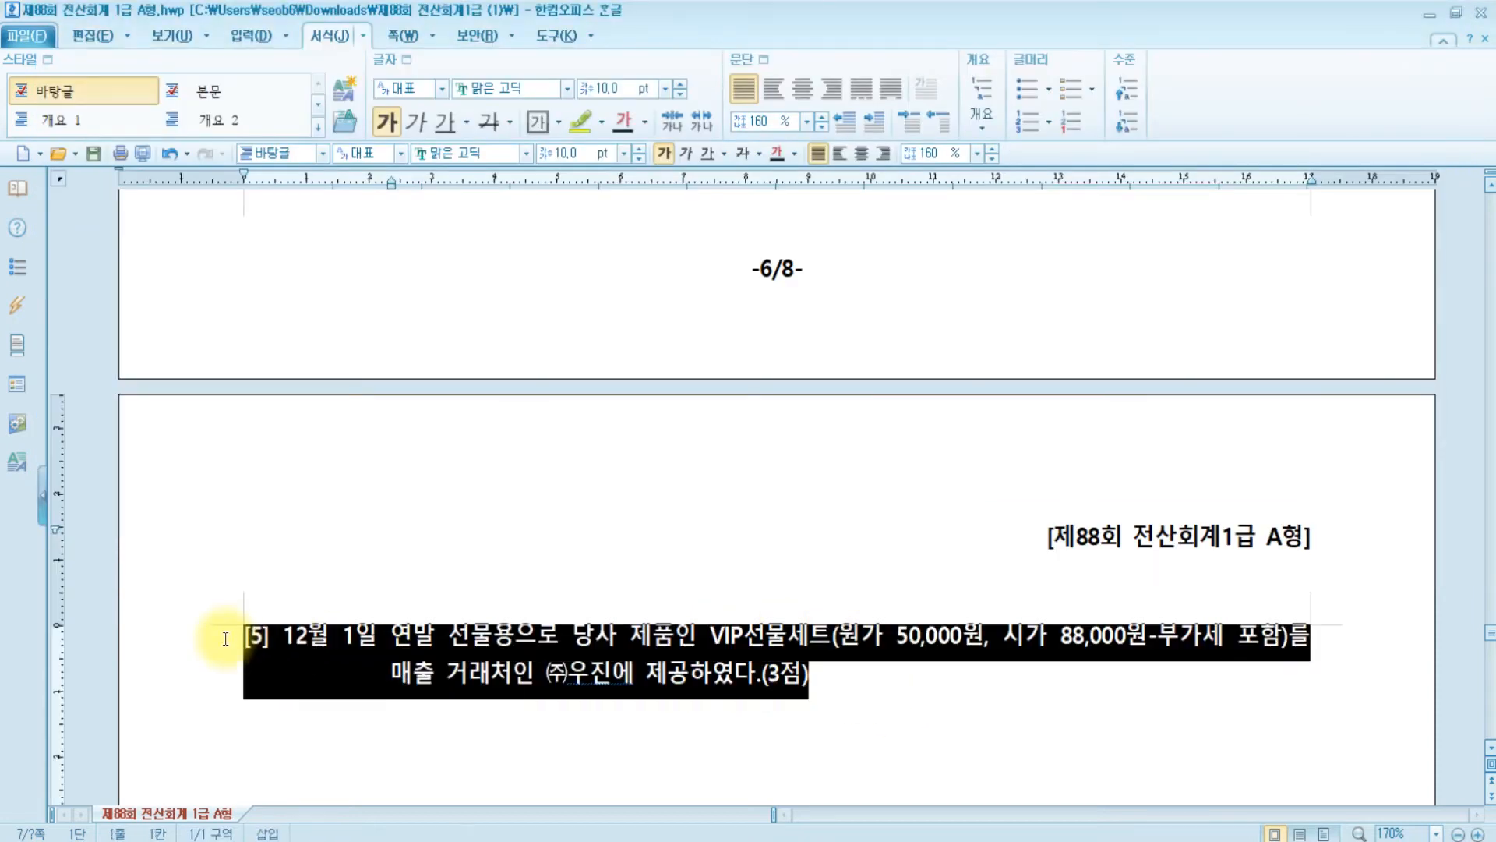
pyautogui.click(591, 122)
# - Type the note '- 간주공급' after (3점) in problem [5]
pyautogui.click(865, 681)
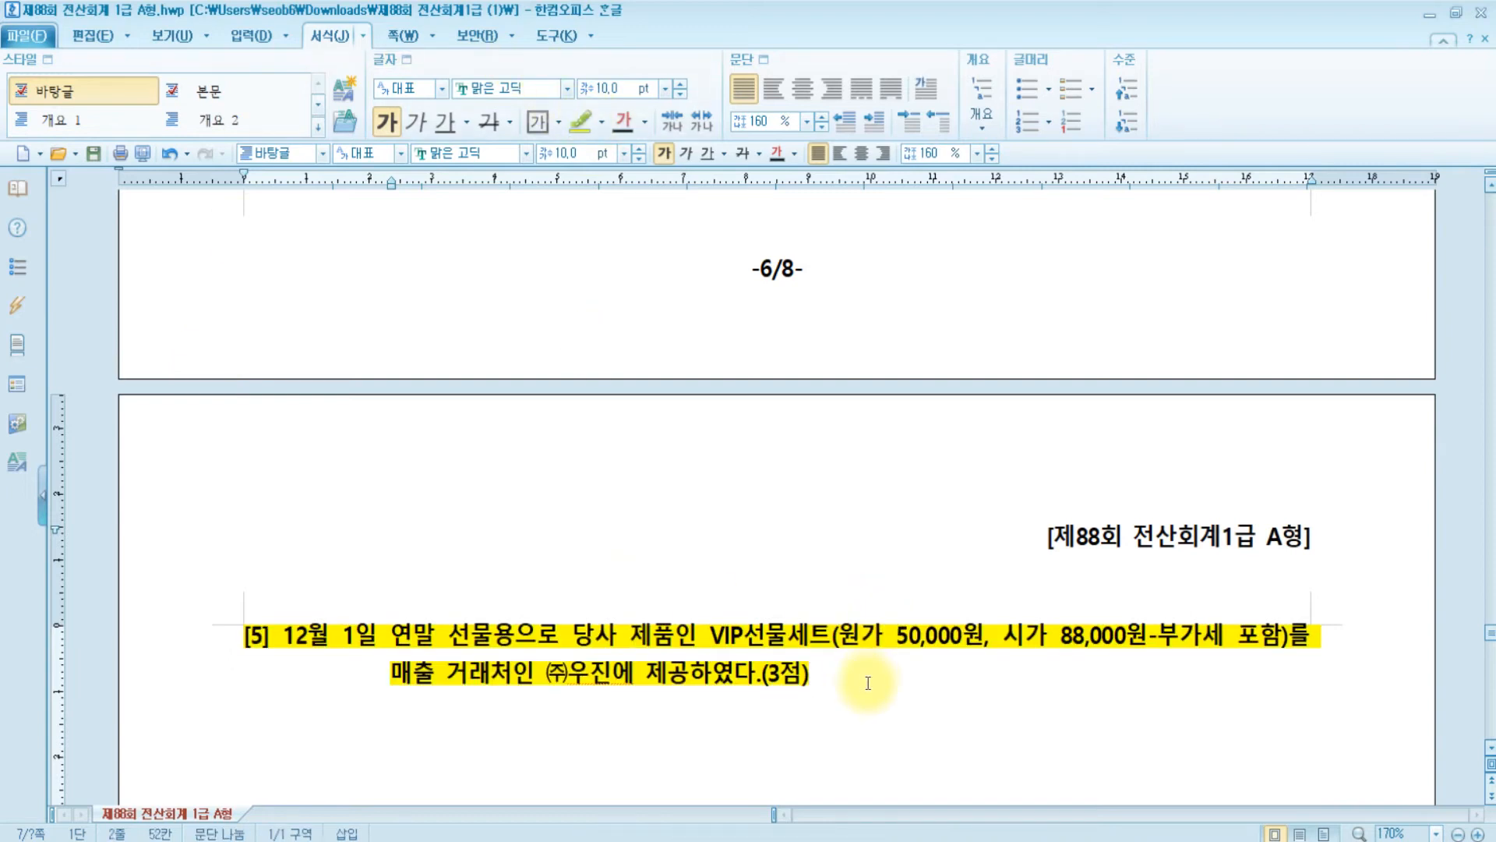
pyautogui.write('- 간주공급')
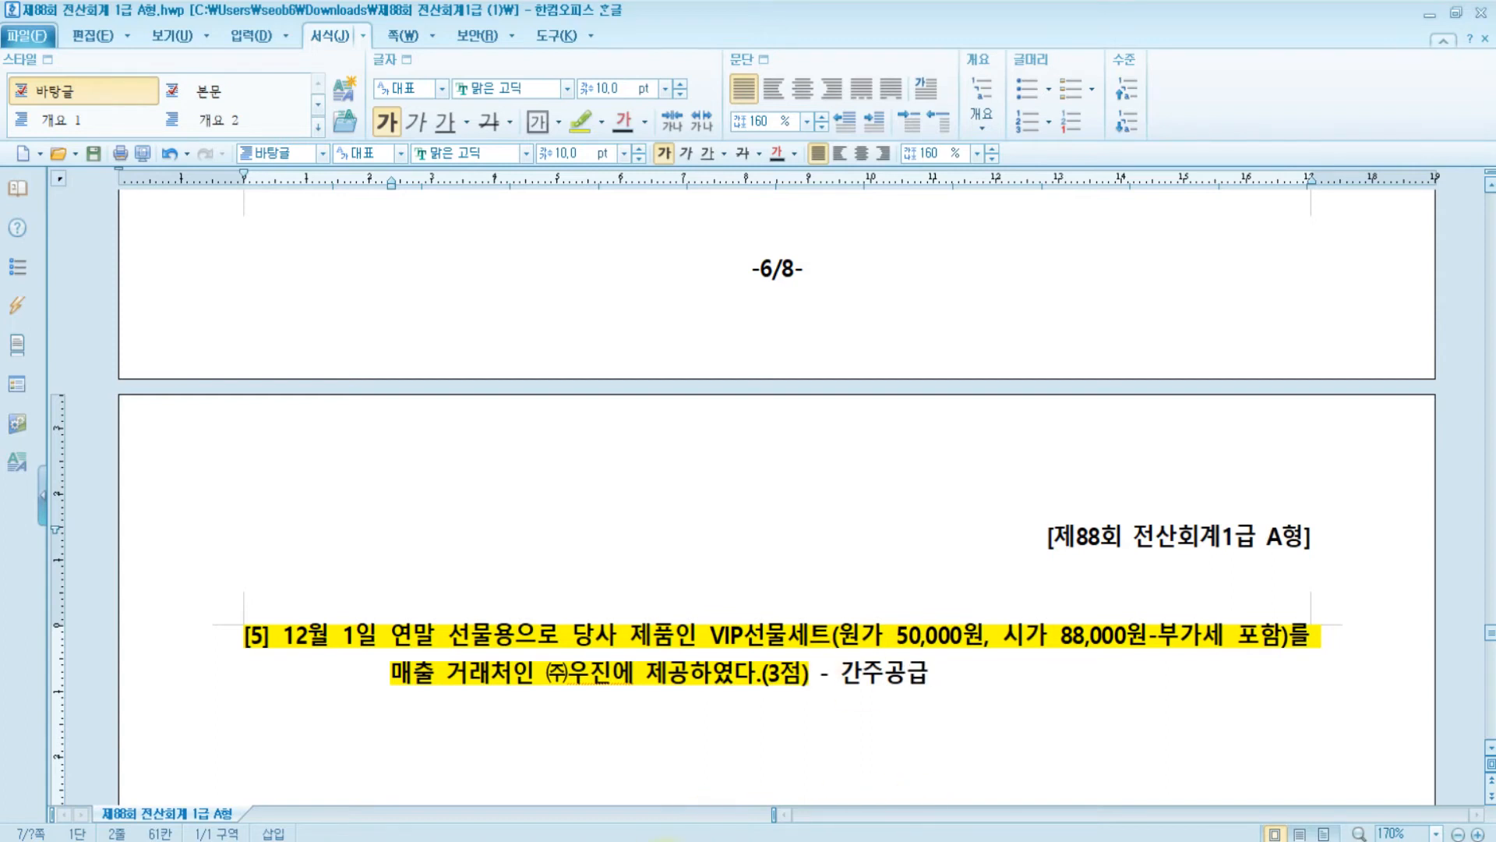
pyautogui.hotkey('alt', 'Tab')
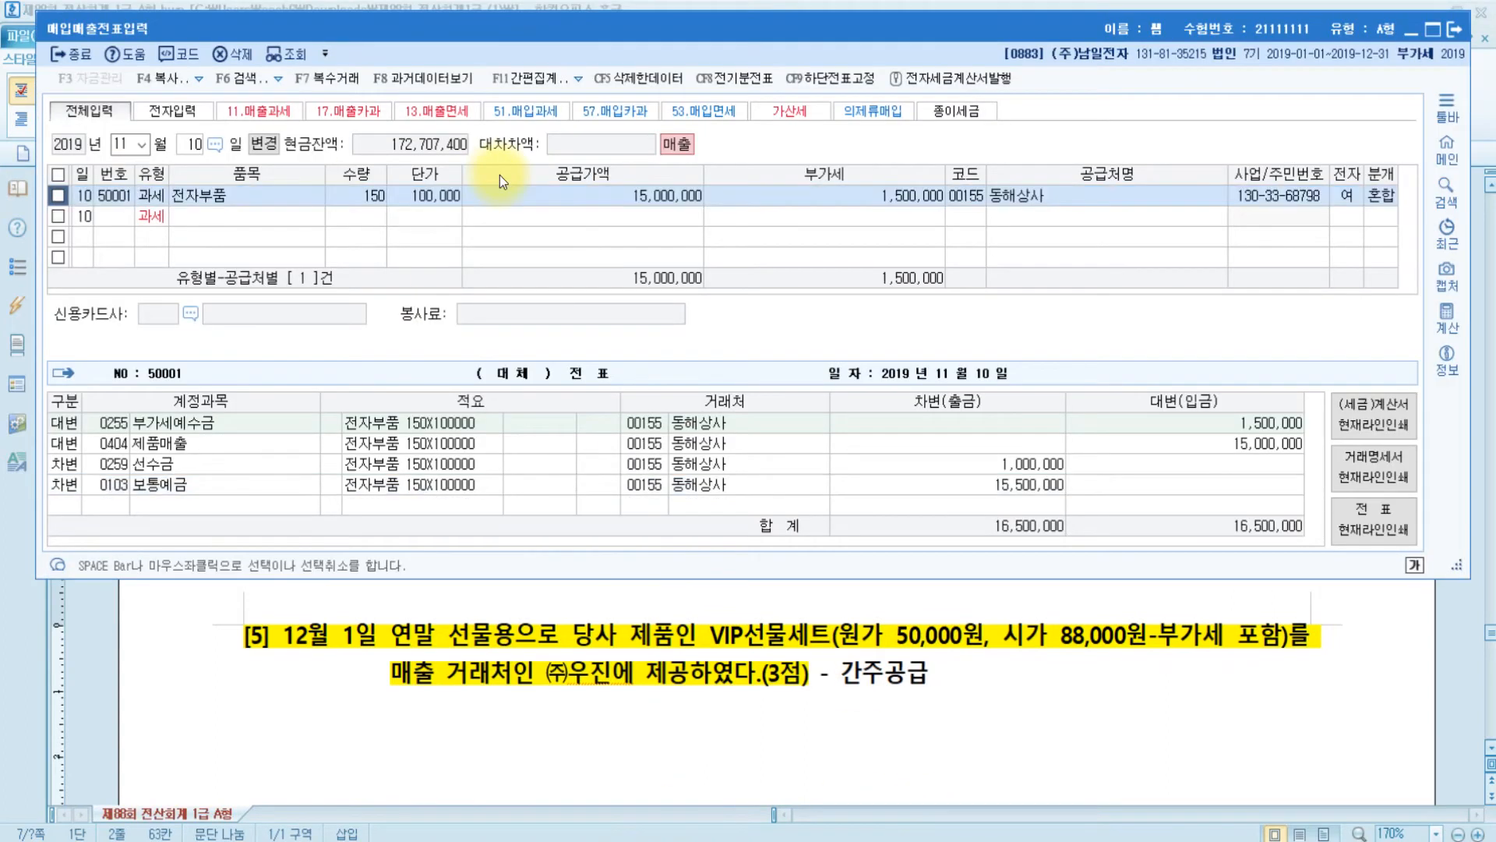
# - Enter a December 1 type 14 건별 row for 선물세트 with supply value 80,000 and 8,000 VAT
pyautogui.press('Escape')
pyautogui.press('Escape')
pyautogui.write('12')
pyautogui.write('1')
pyautogui.press('Return')
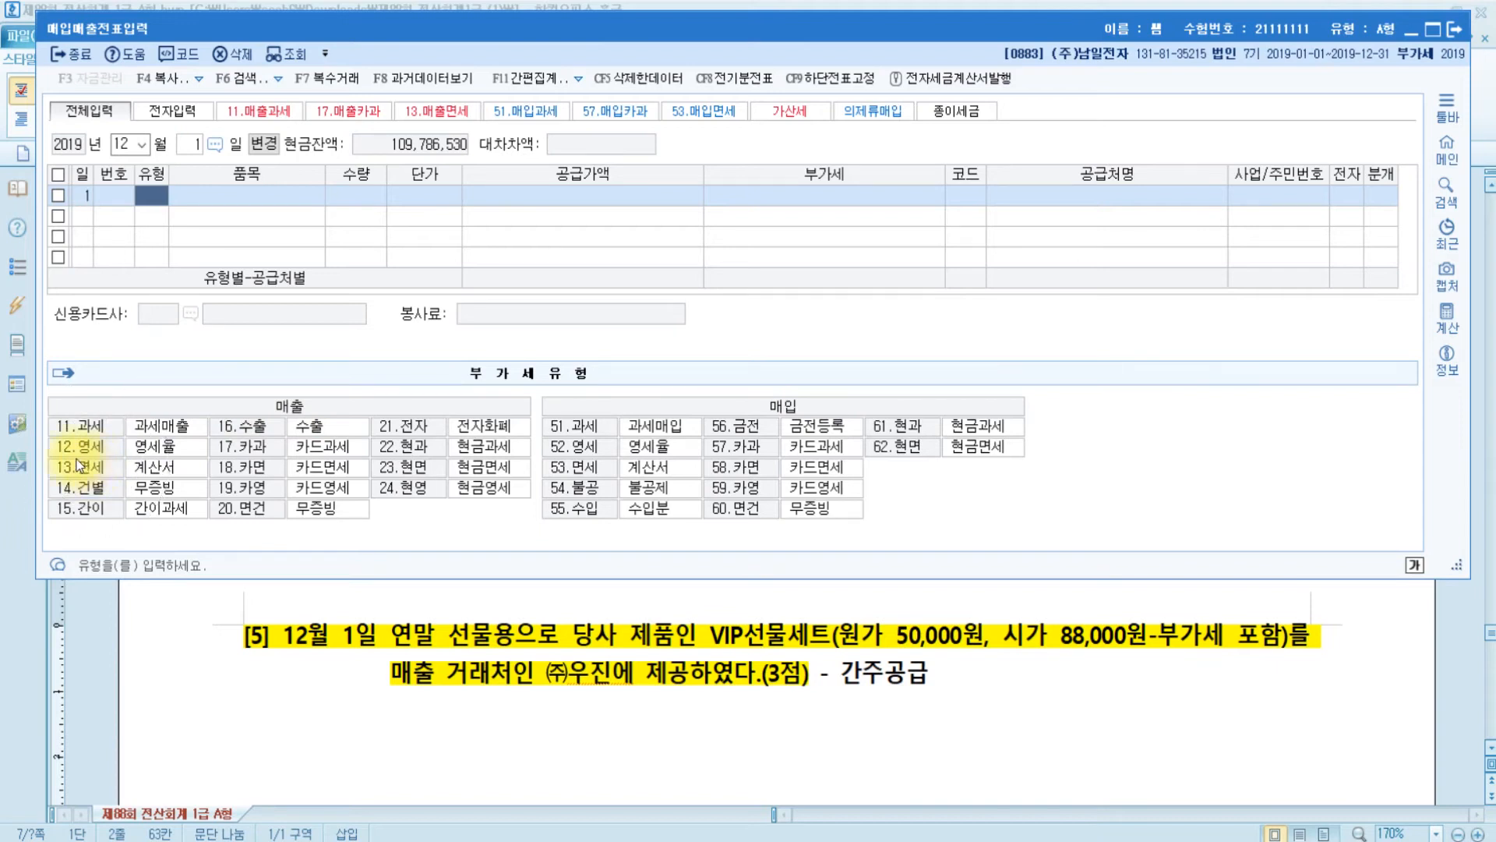
pyautogui.click(92, 497)
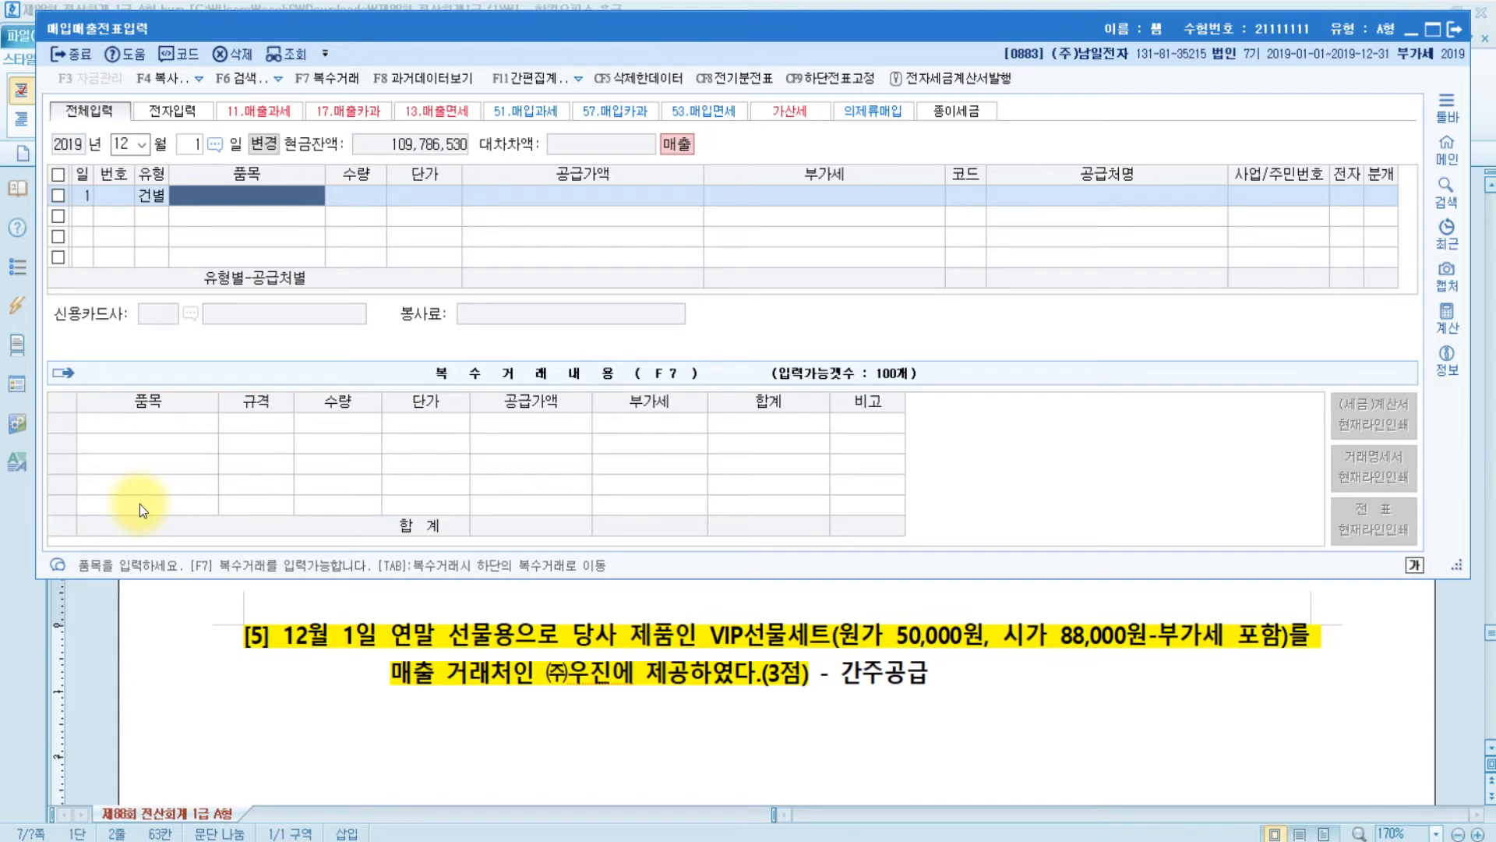
pyautogui.write('선물')
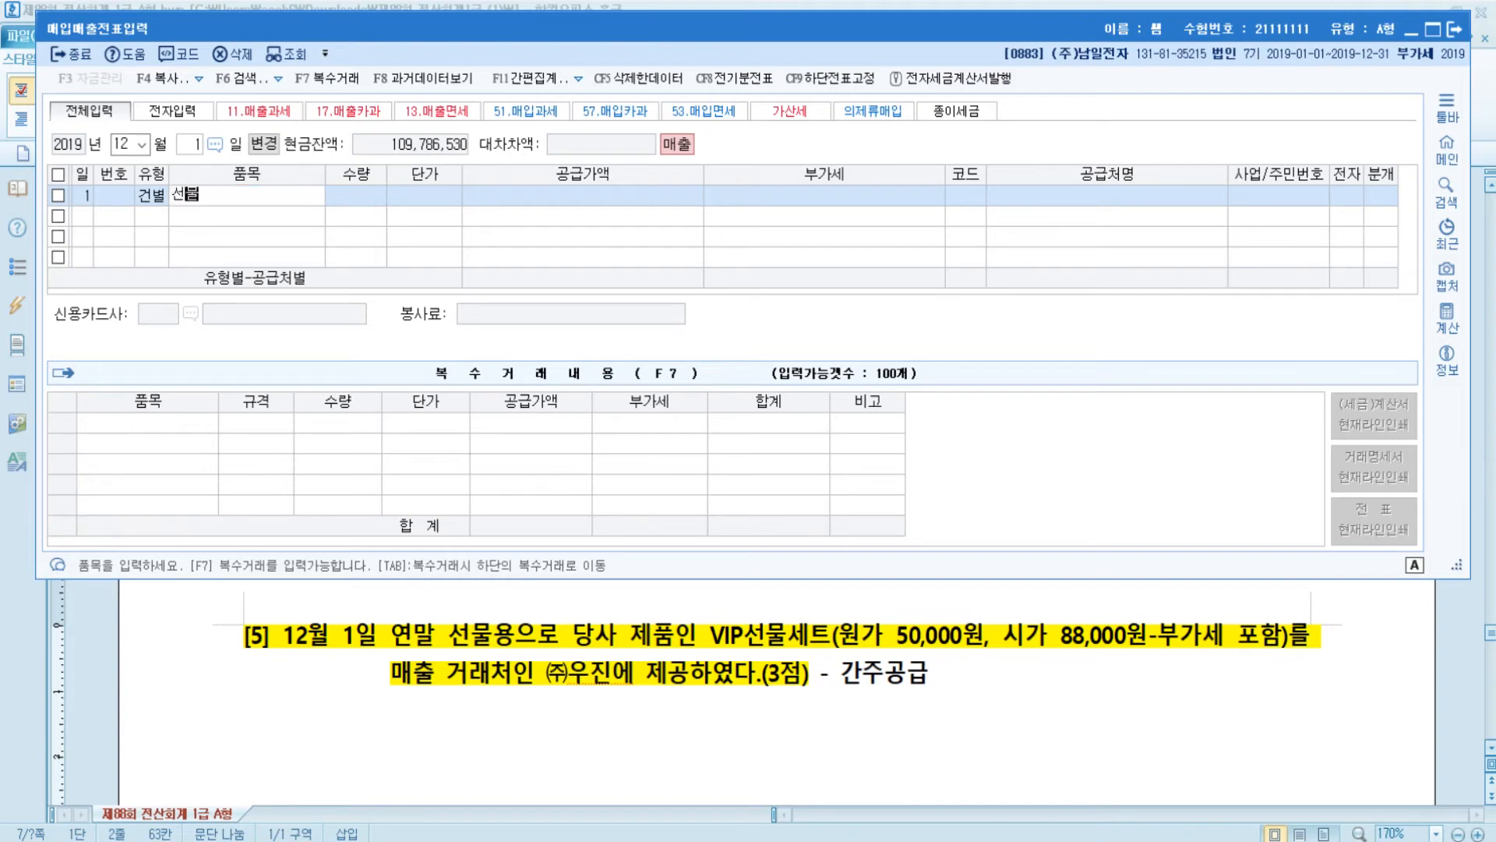
pyautogui.write('세트')
pyautogui.press('Return')
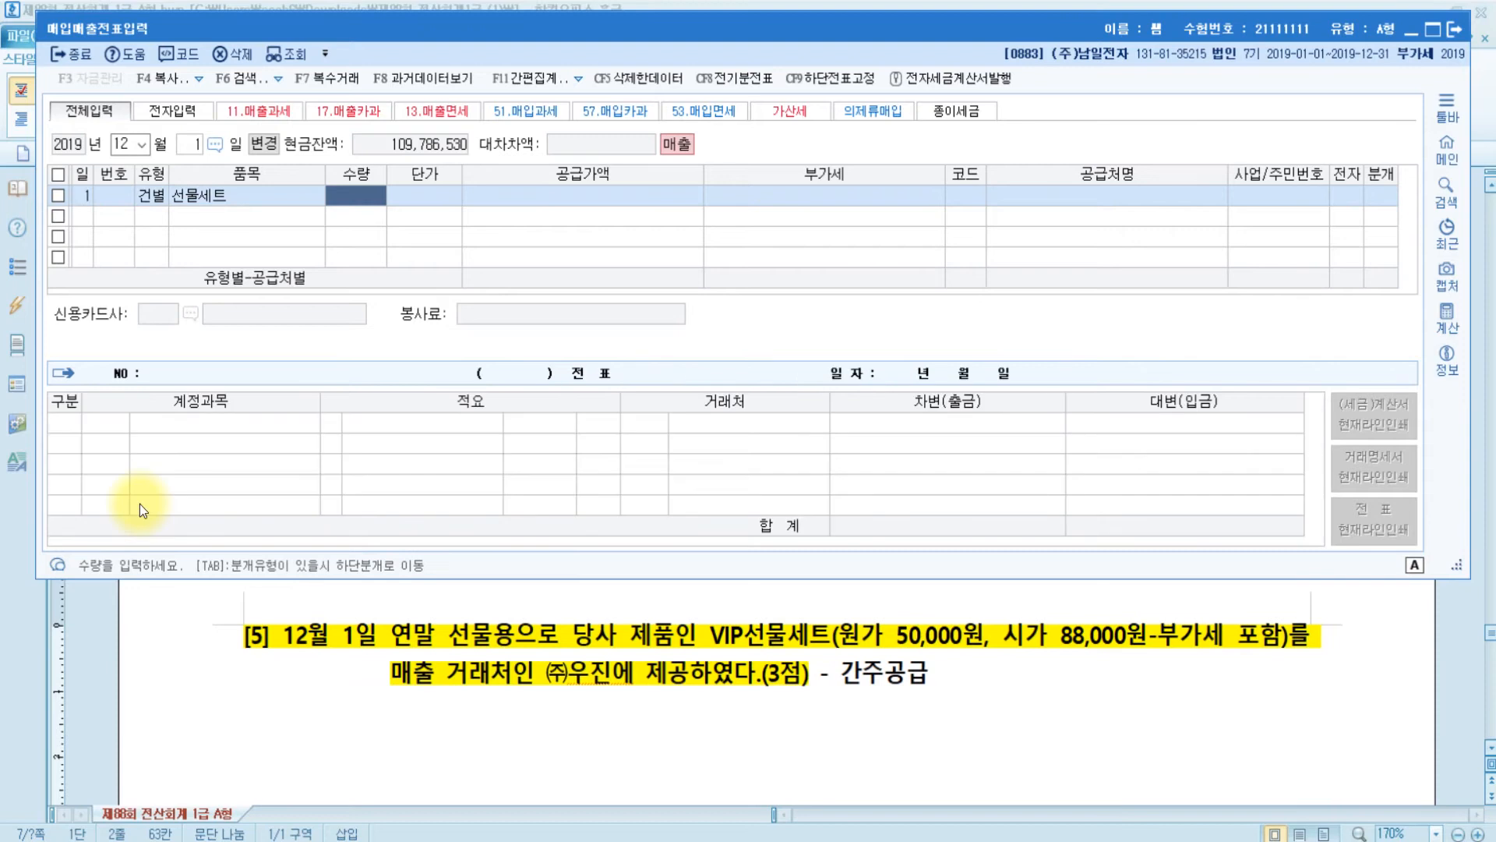
pyautogui.press('Return')
pyautogui.press('Return')
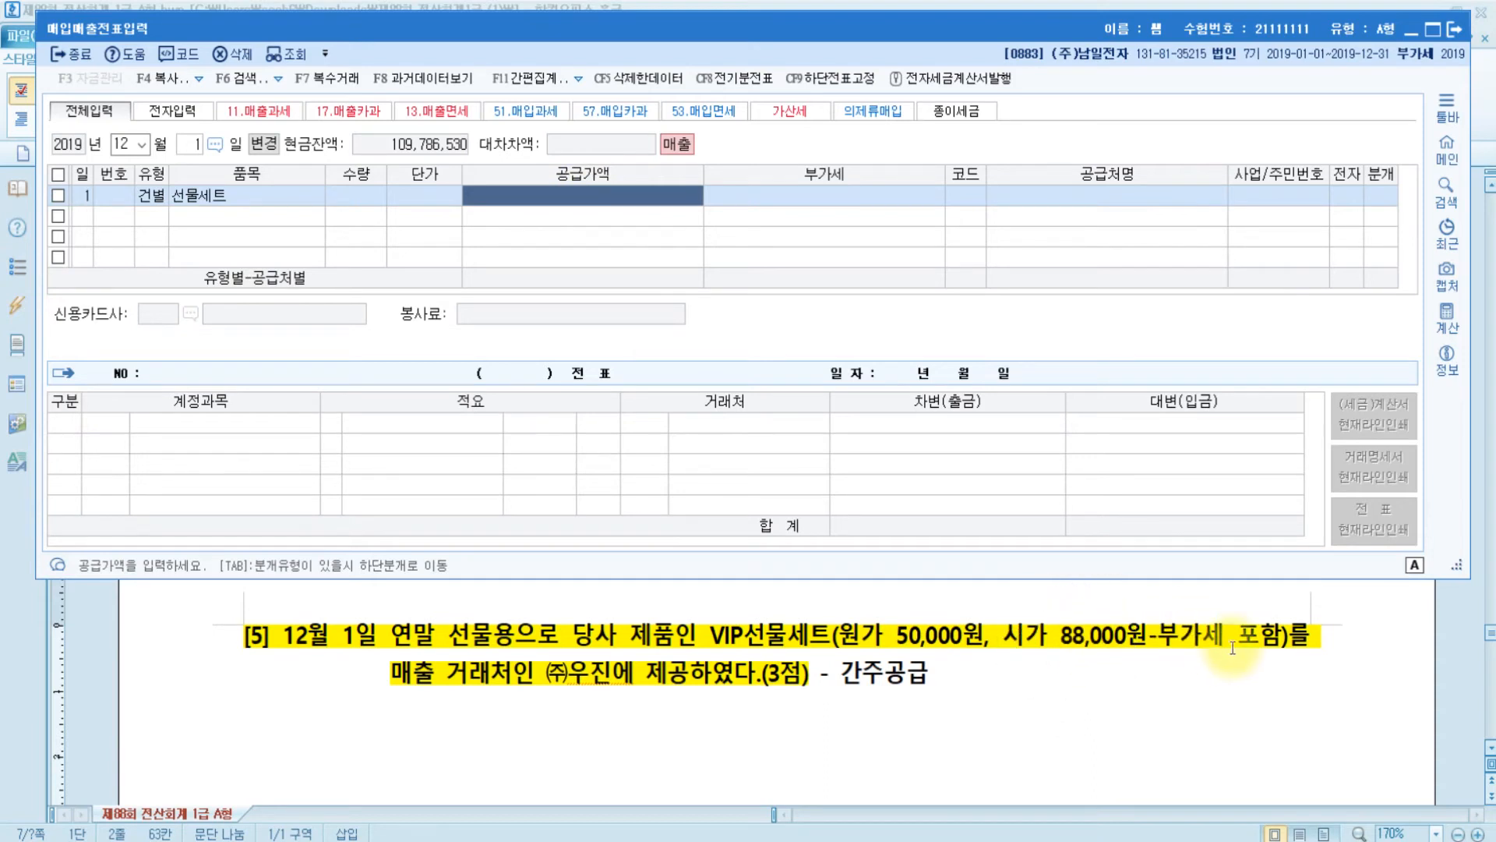
pyautogui.write('80000')
pyautogui.press('Return')
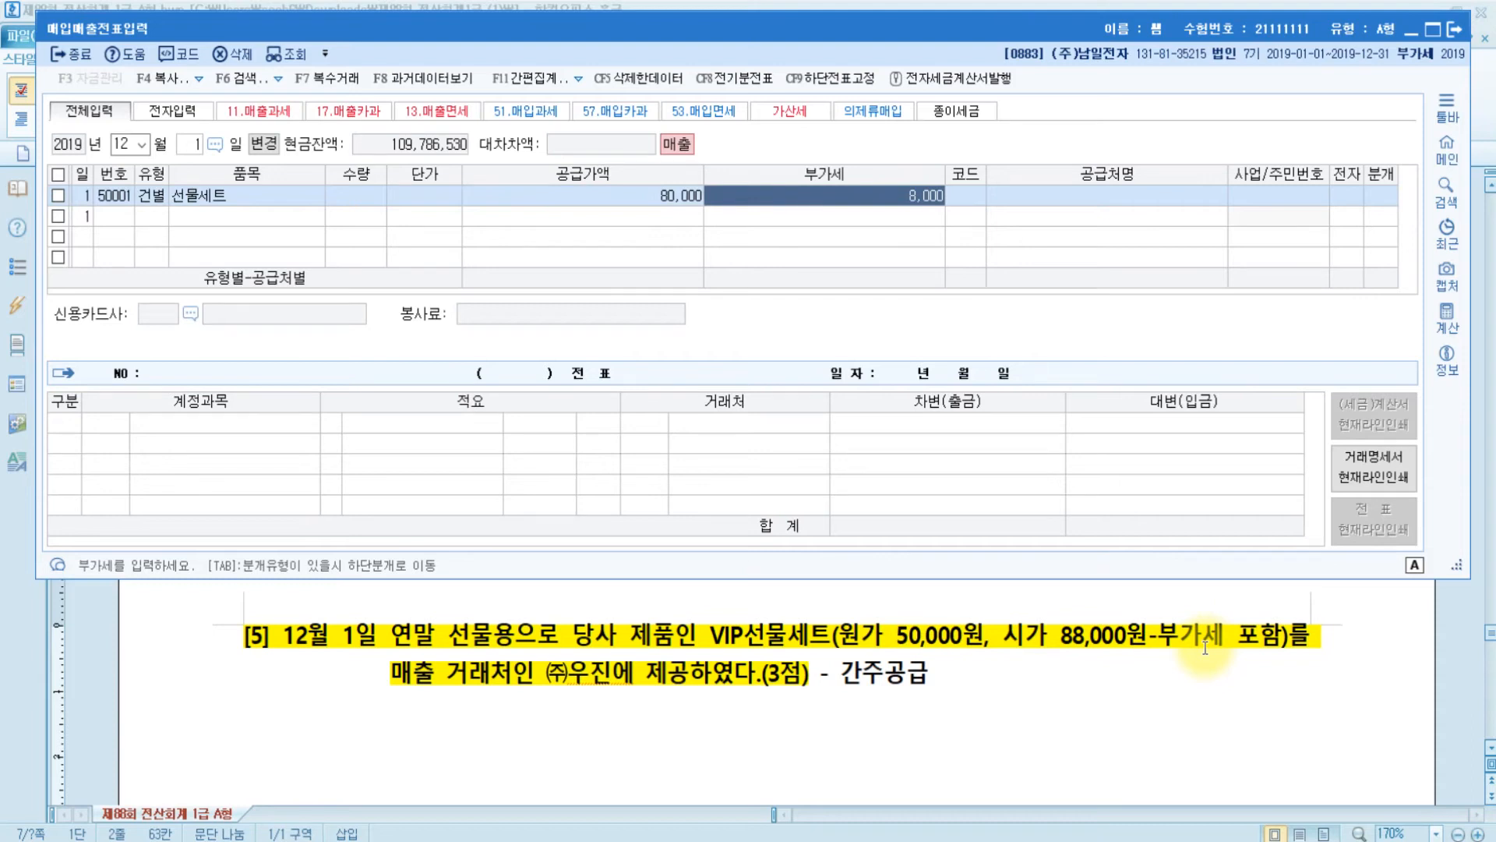
pyautogui.press('Return')
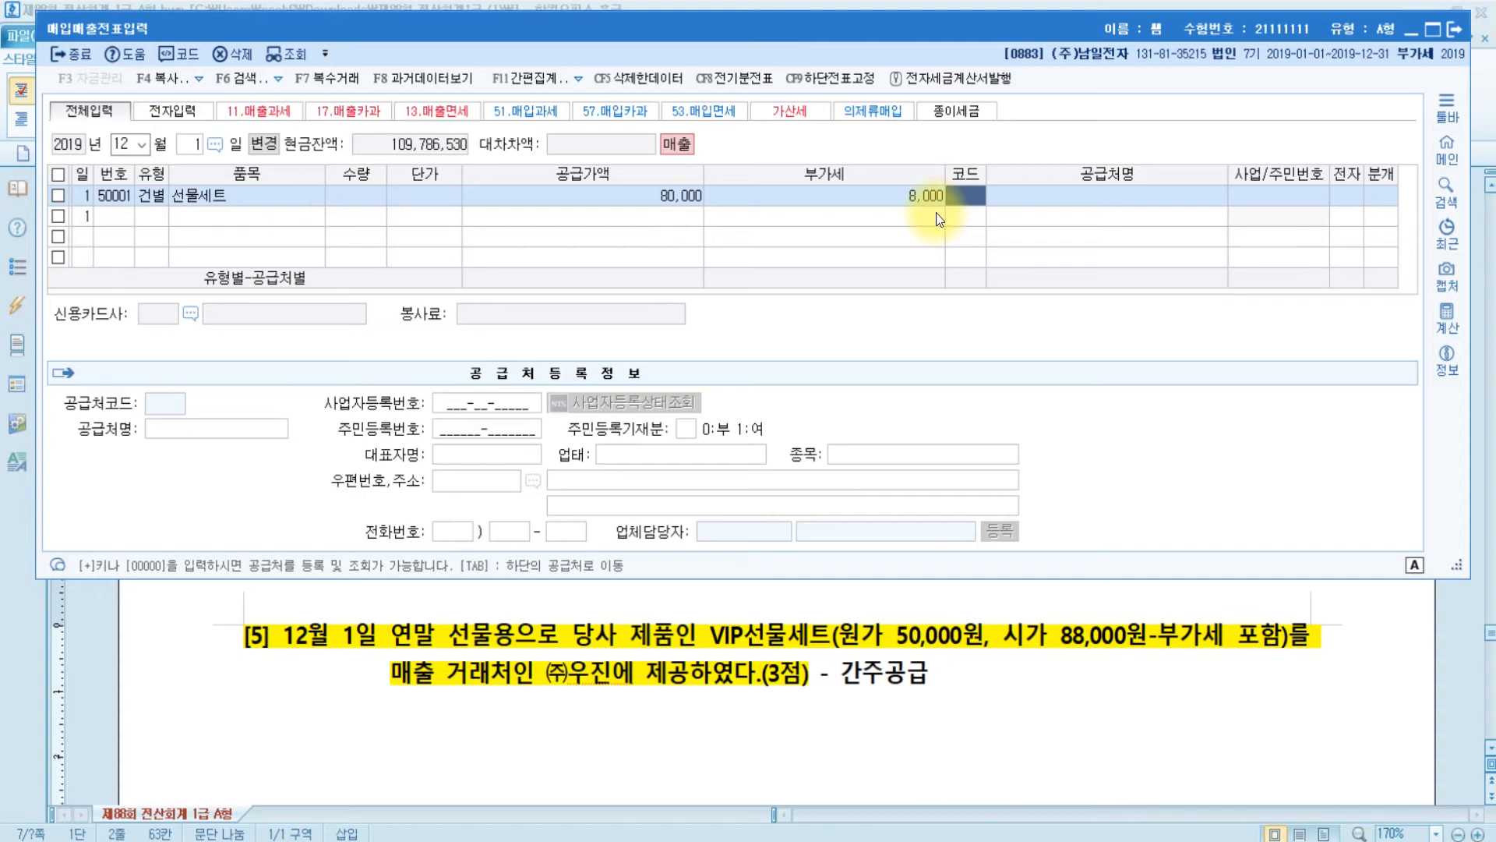
# - Set the customer to (주)우진 and the journal type to 3 혼합
pyautogui.write('우진')
pyautogui.press('Return')
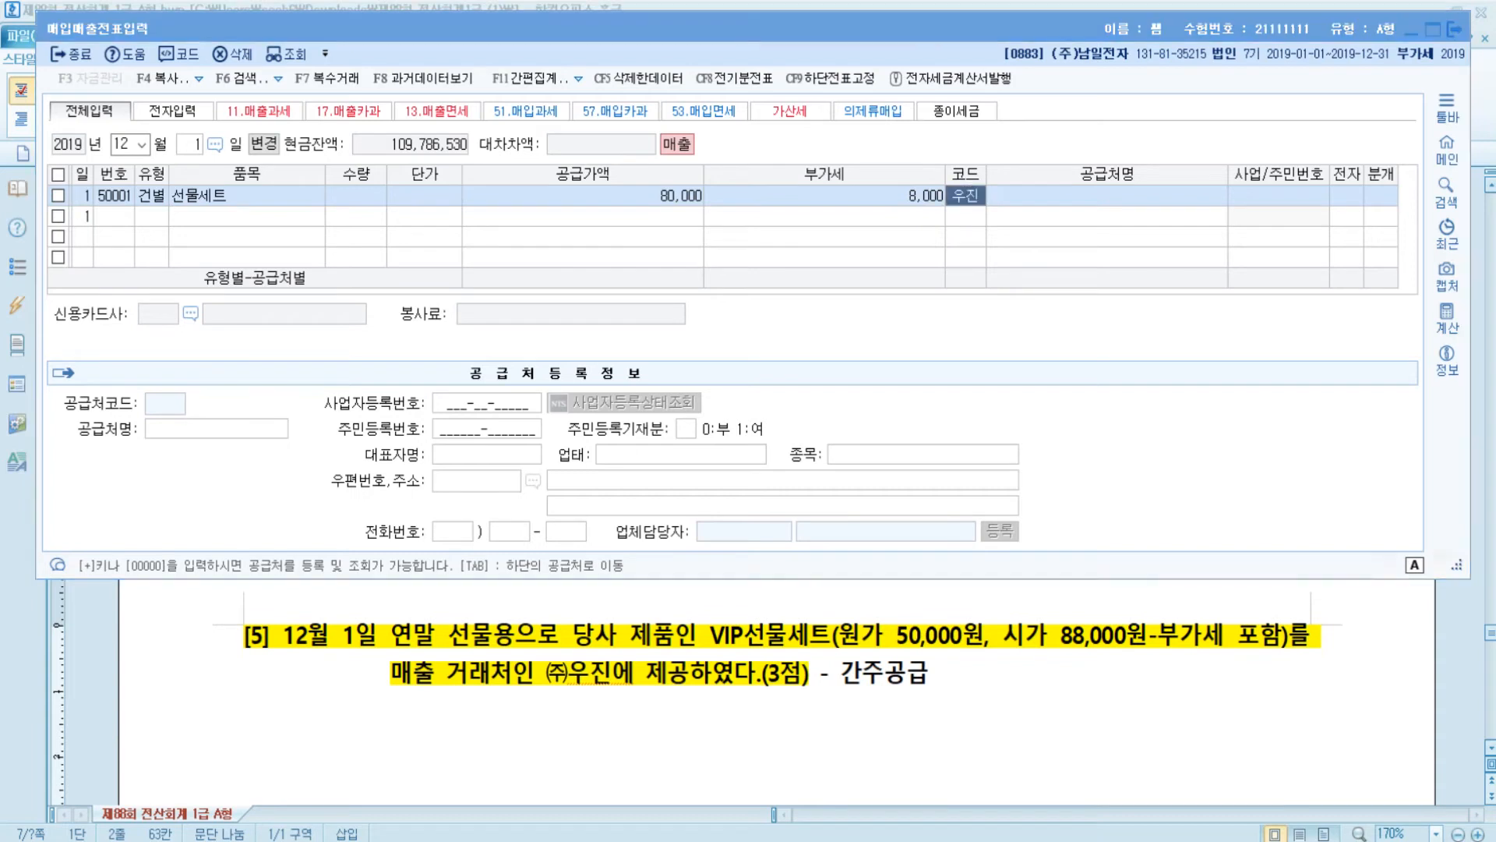
pyautogui.press('Return')
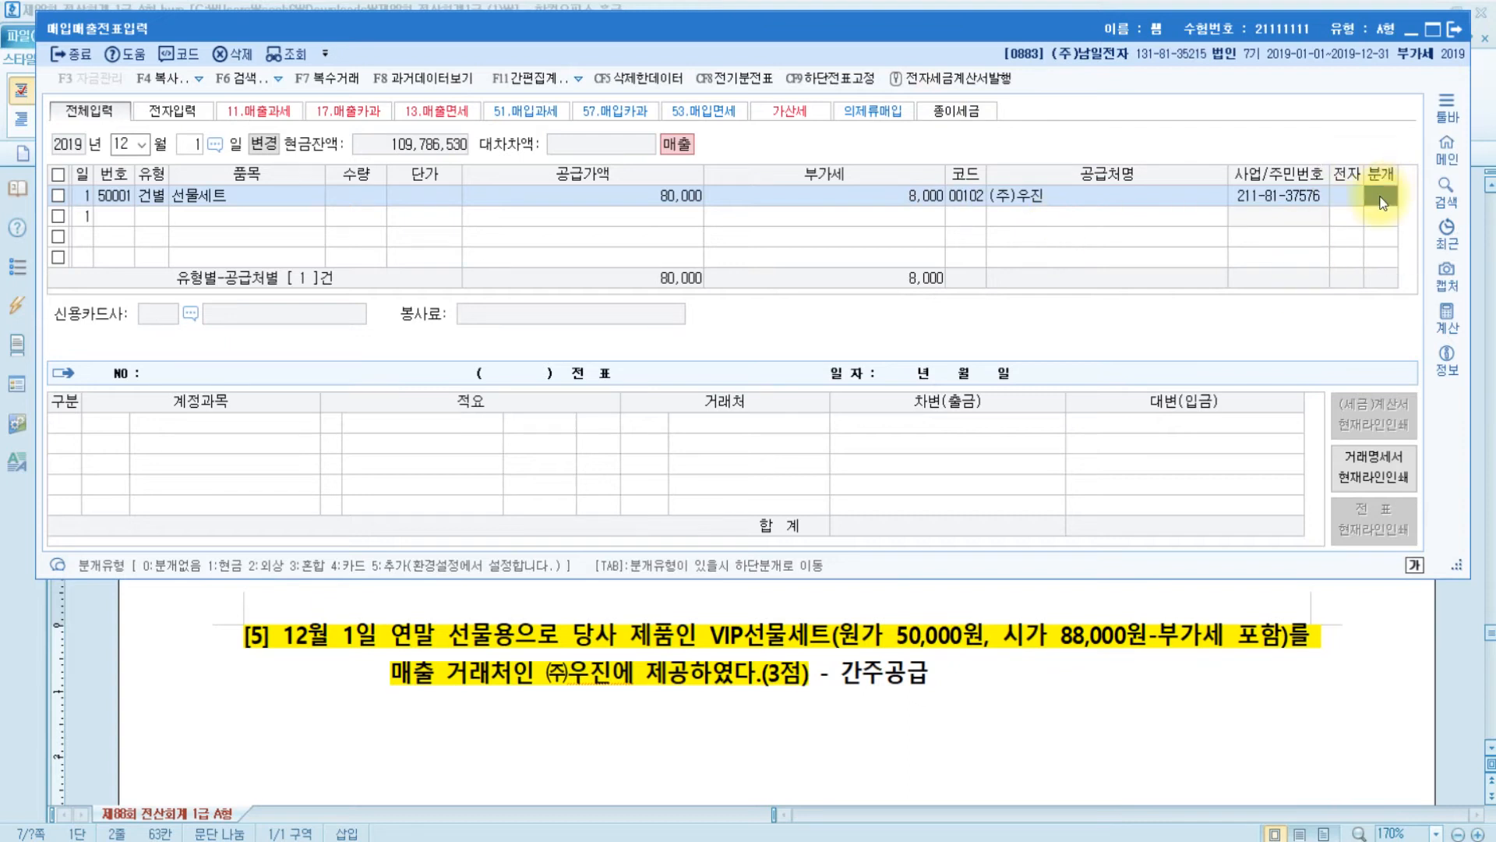
pyautogui.write('3')
pyautogui.press('Return')
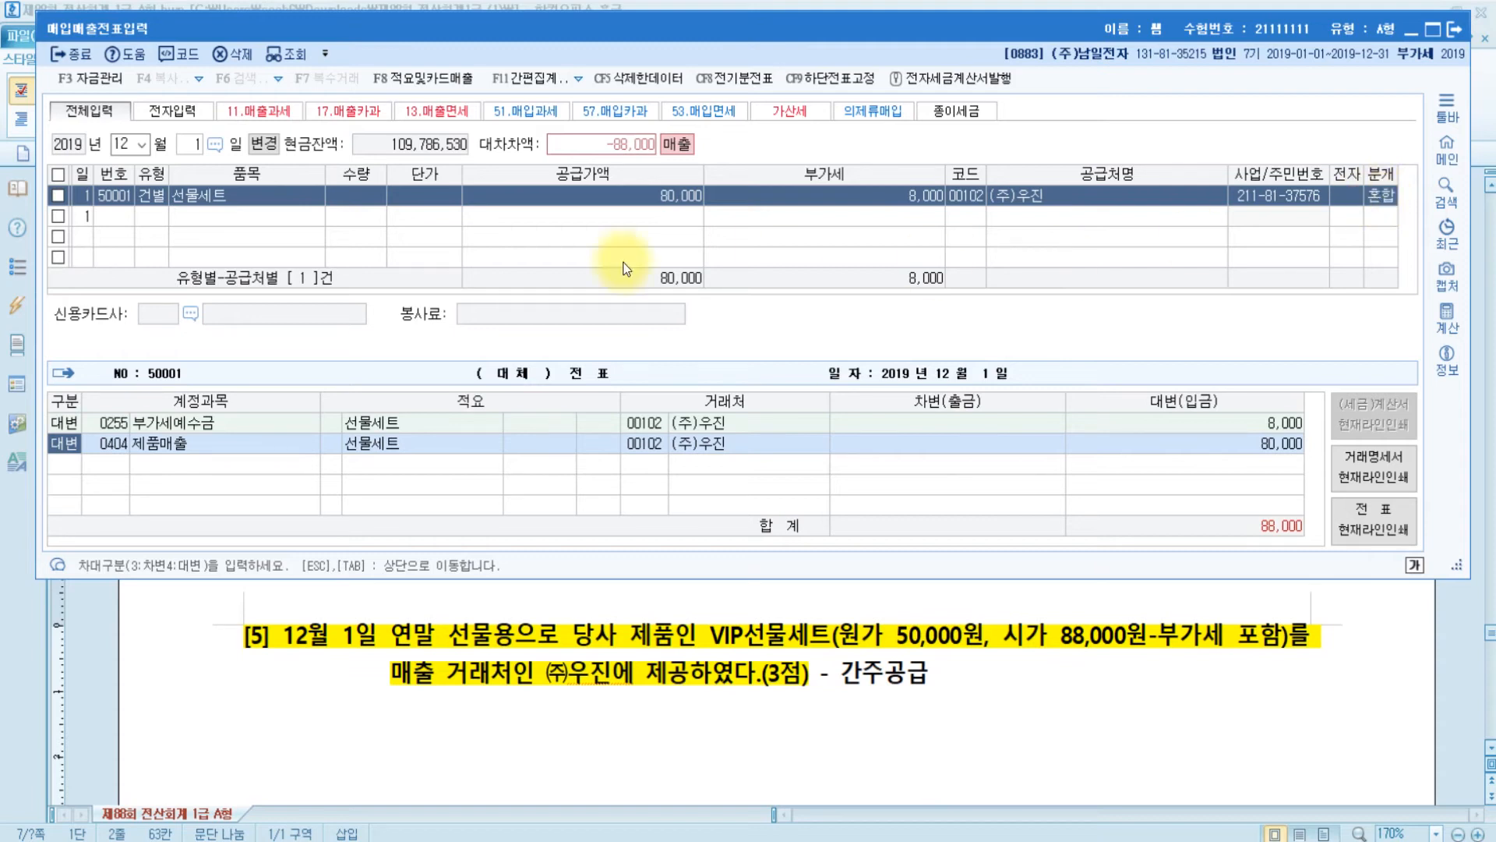
# - Change the 제품매출 credit to 0150 제품 at 50,000, then begin a debit 접대비 line
pyautogui.click(115, 443)
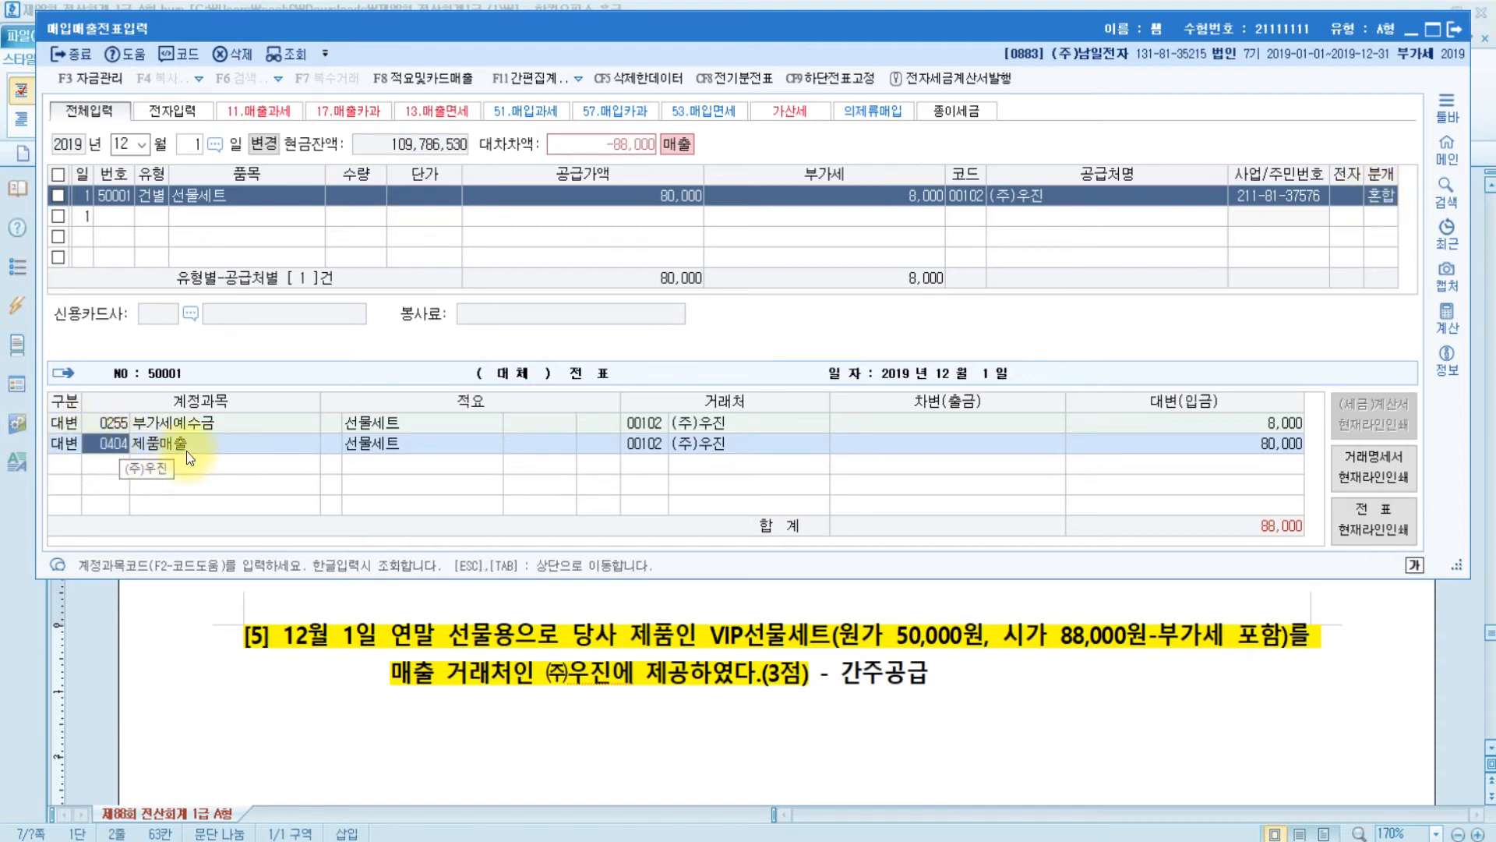
pyautogui.write('제품')
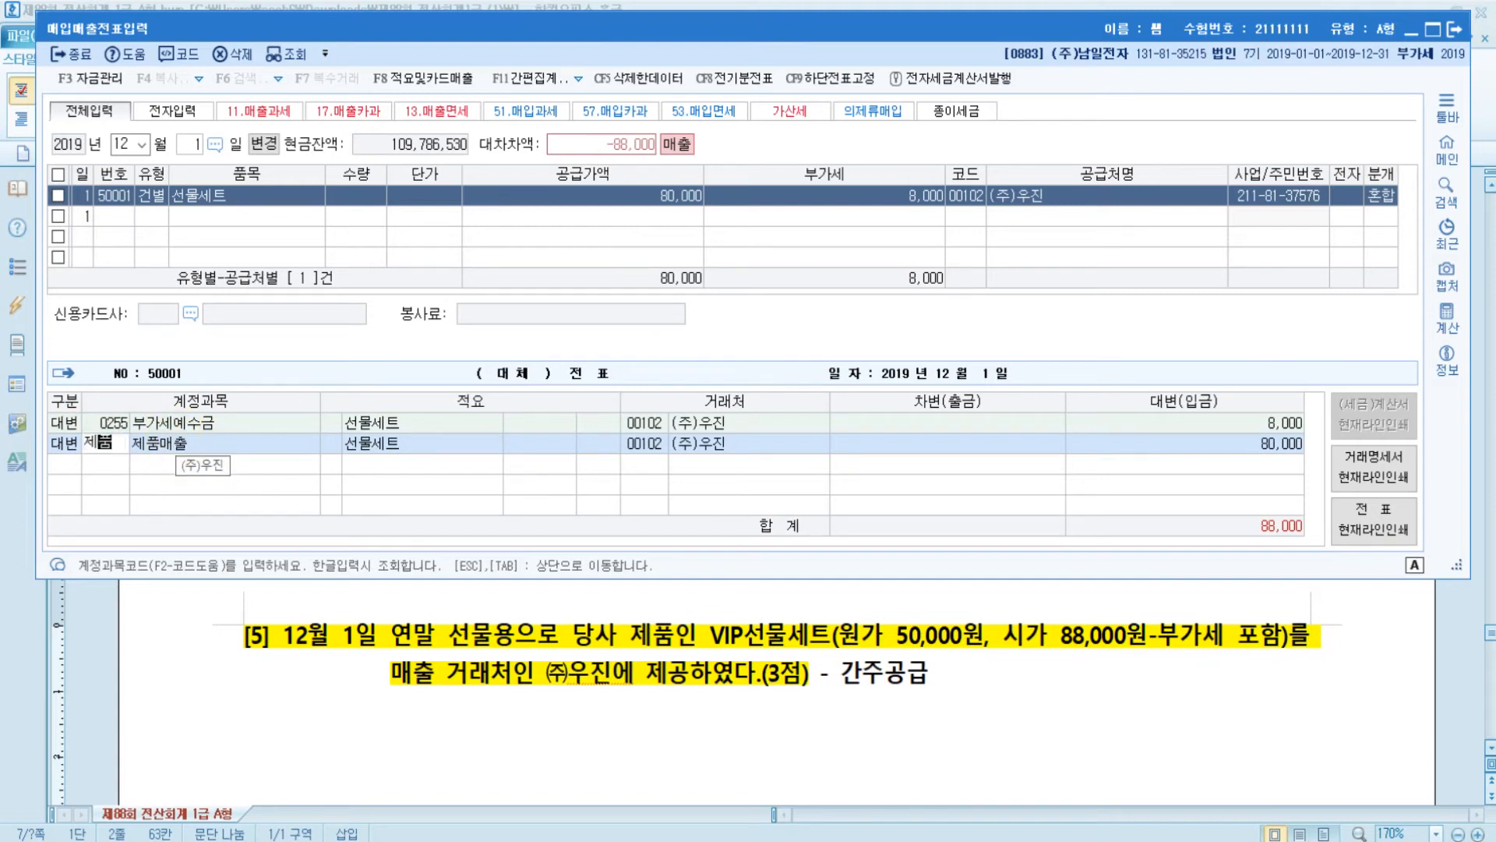
pyautogui.press('Return')
pyautogui.press('Return')
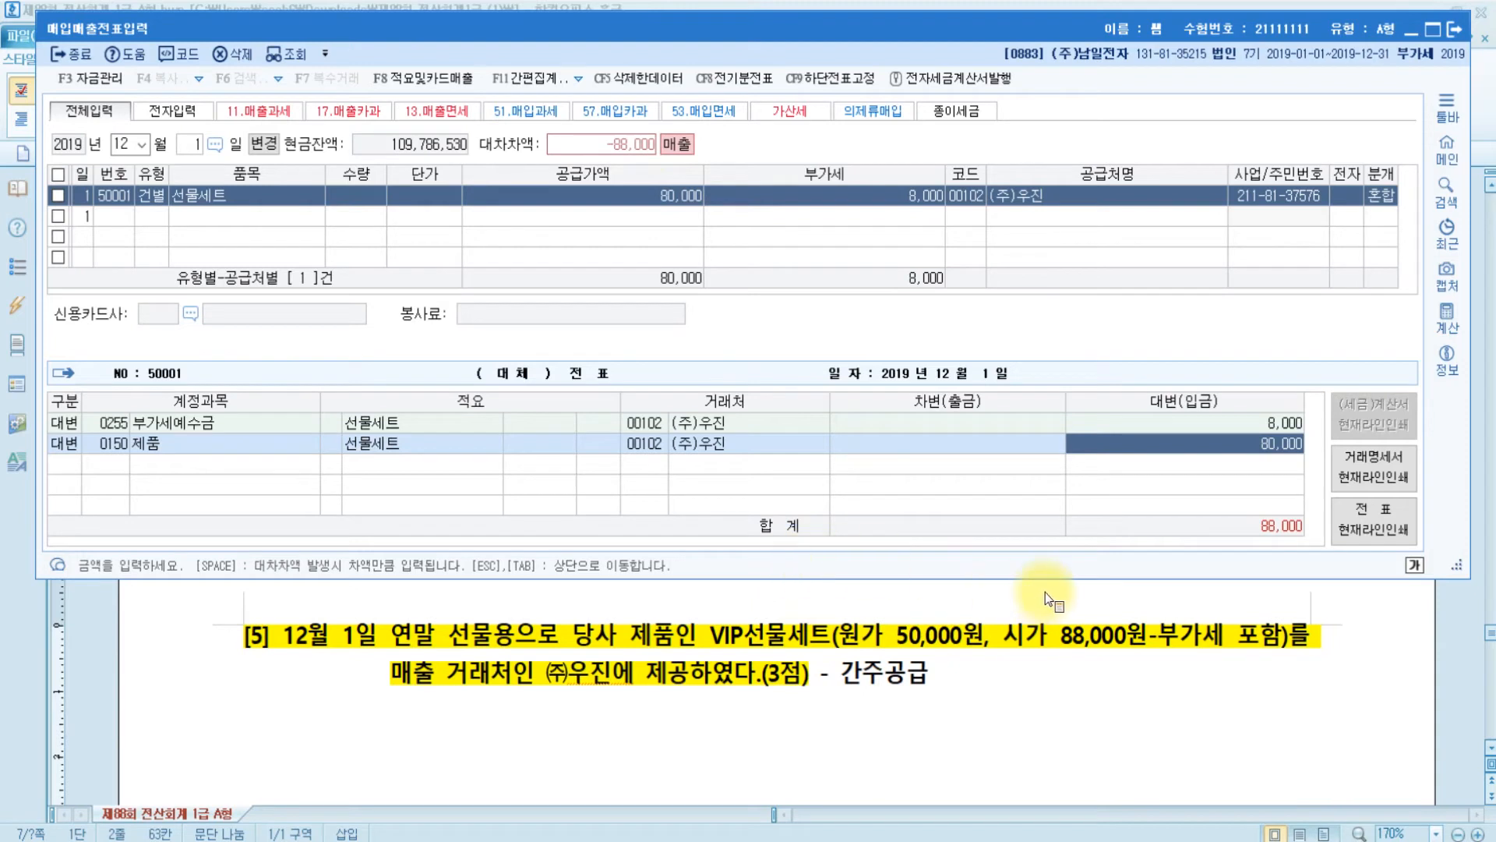
pyautogui.press('ctrl')
pyautogui.write('50000')
pyautogui.press('Return')
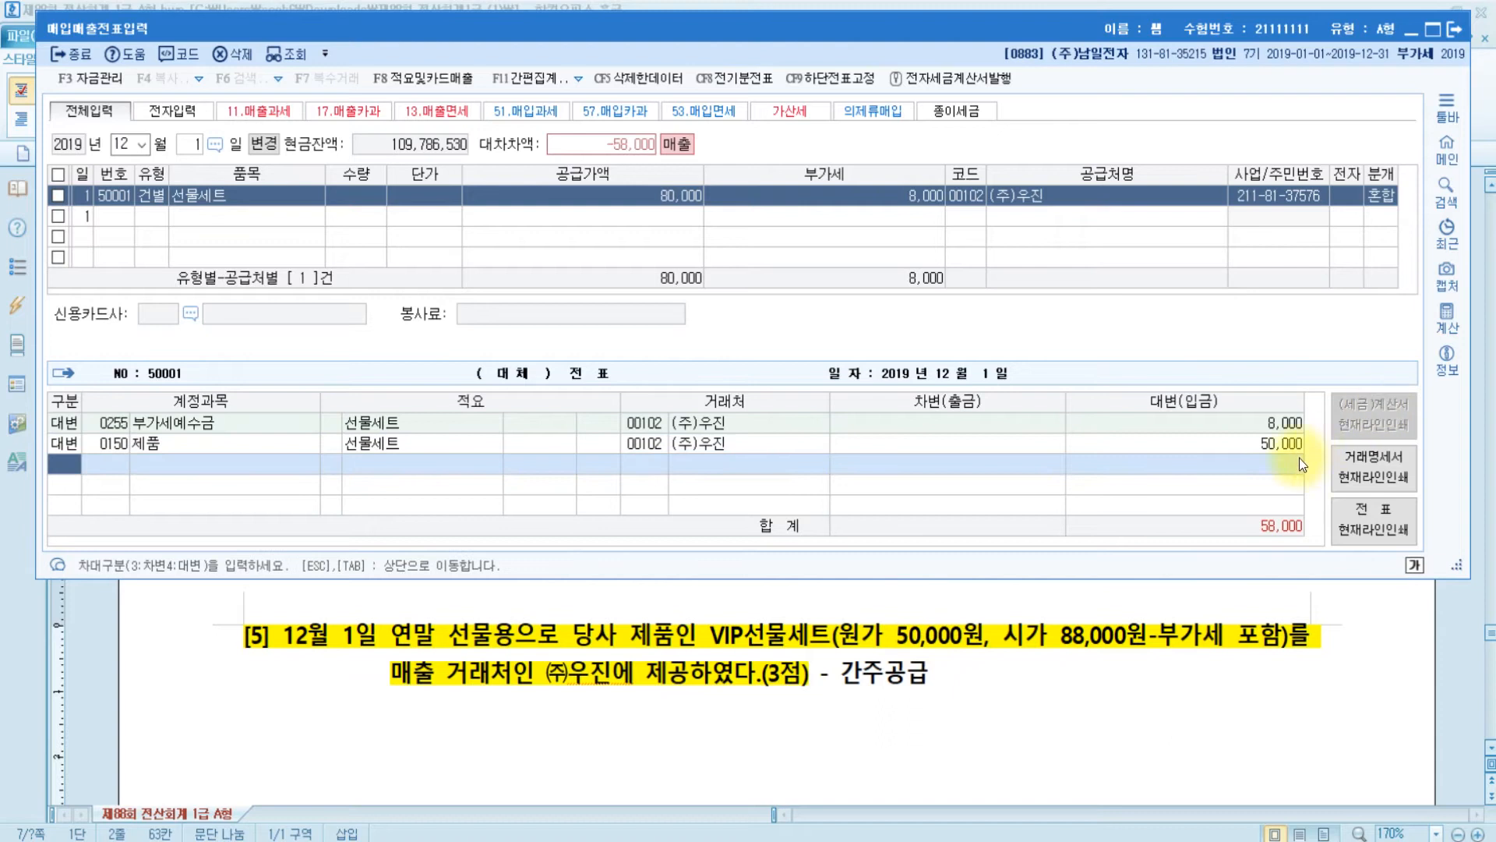
pyautogui.click(1281, 447)
pyautogui.press('ctrl')
pyautogui.press('ctrl')
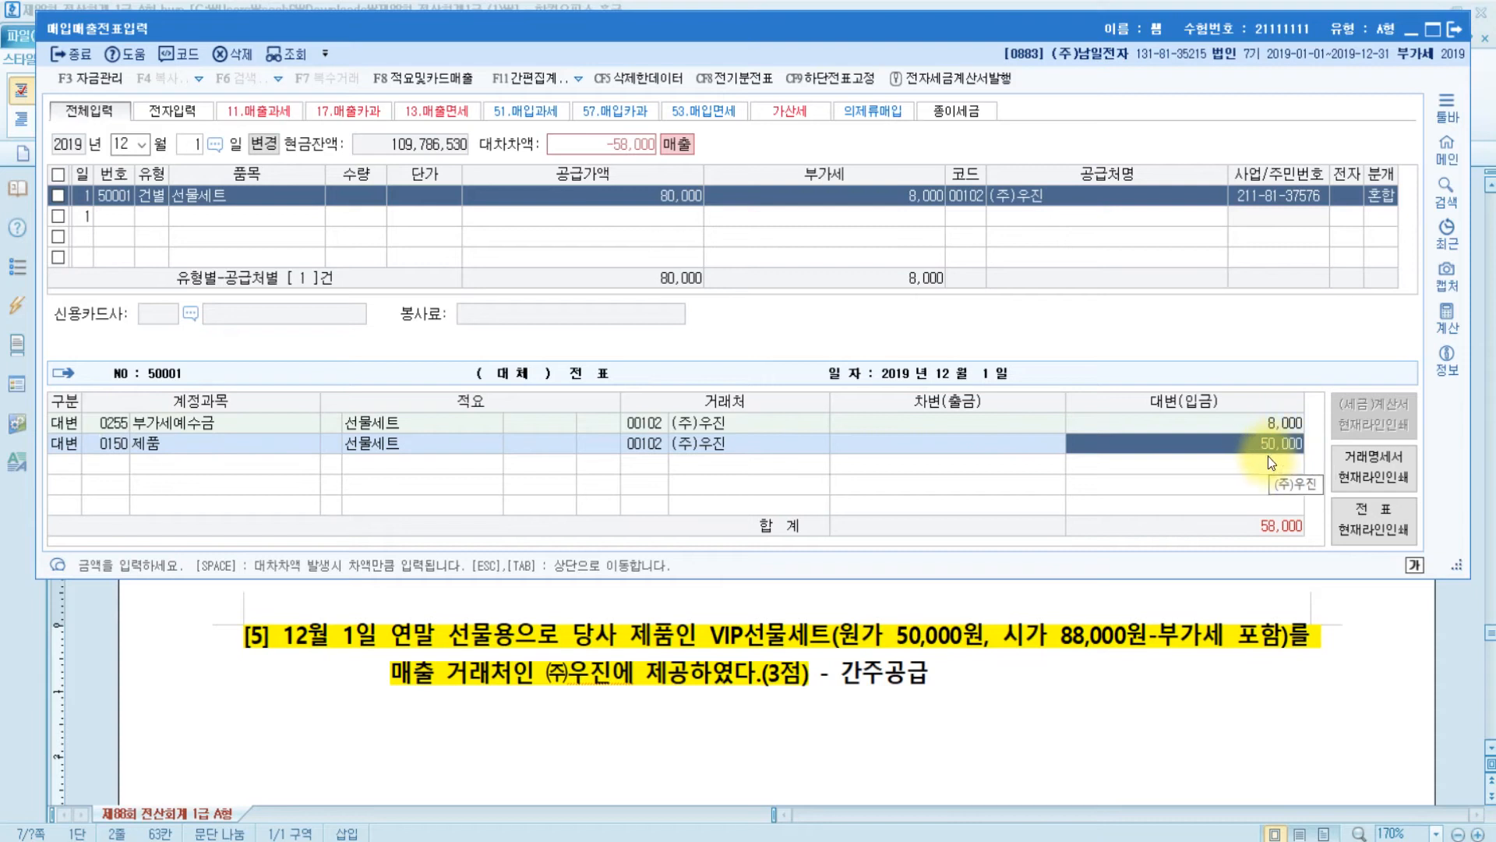
pyautogui.press('Return')
pyautogui.write('3')
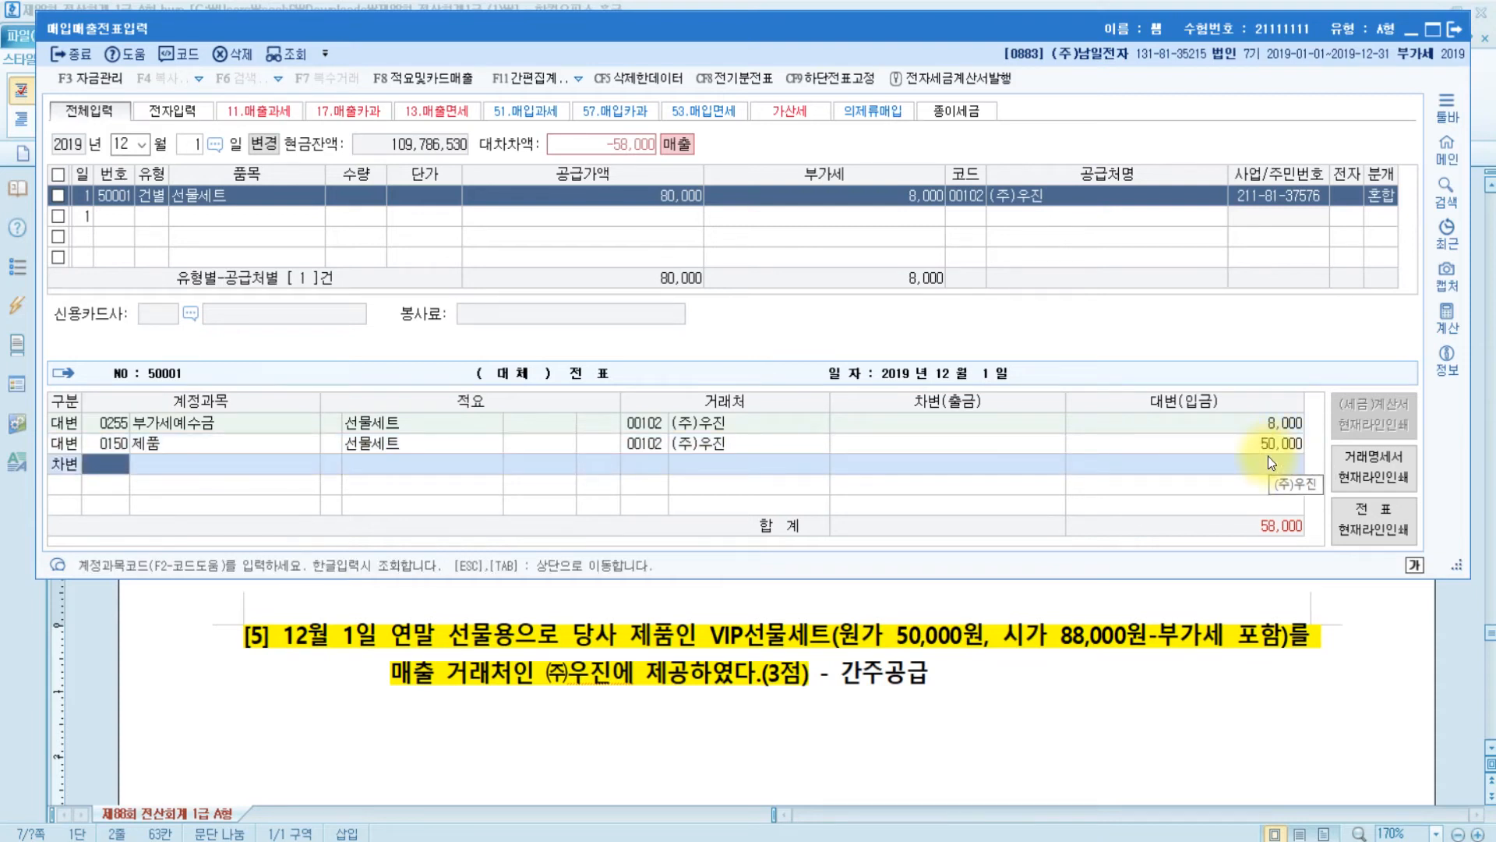
pyautogui.write('접대')
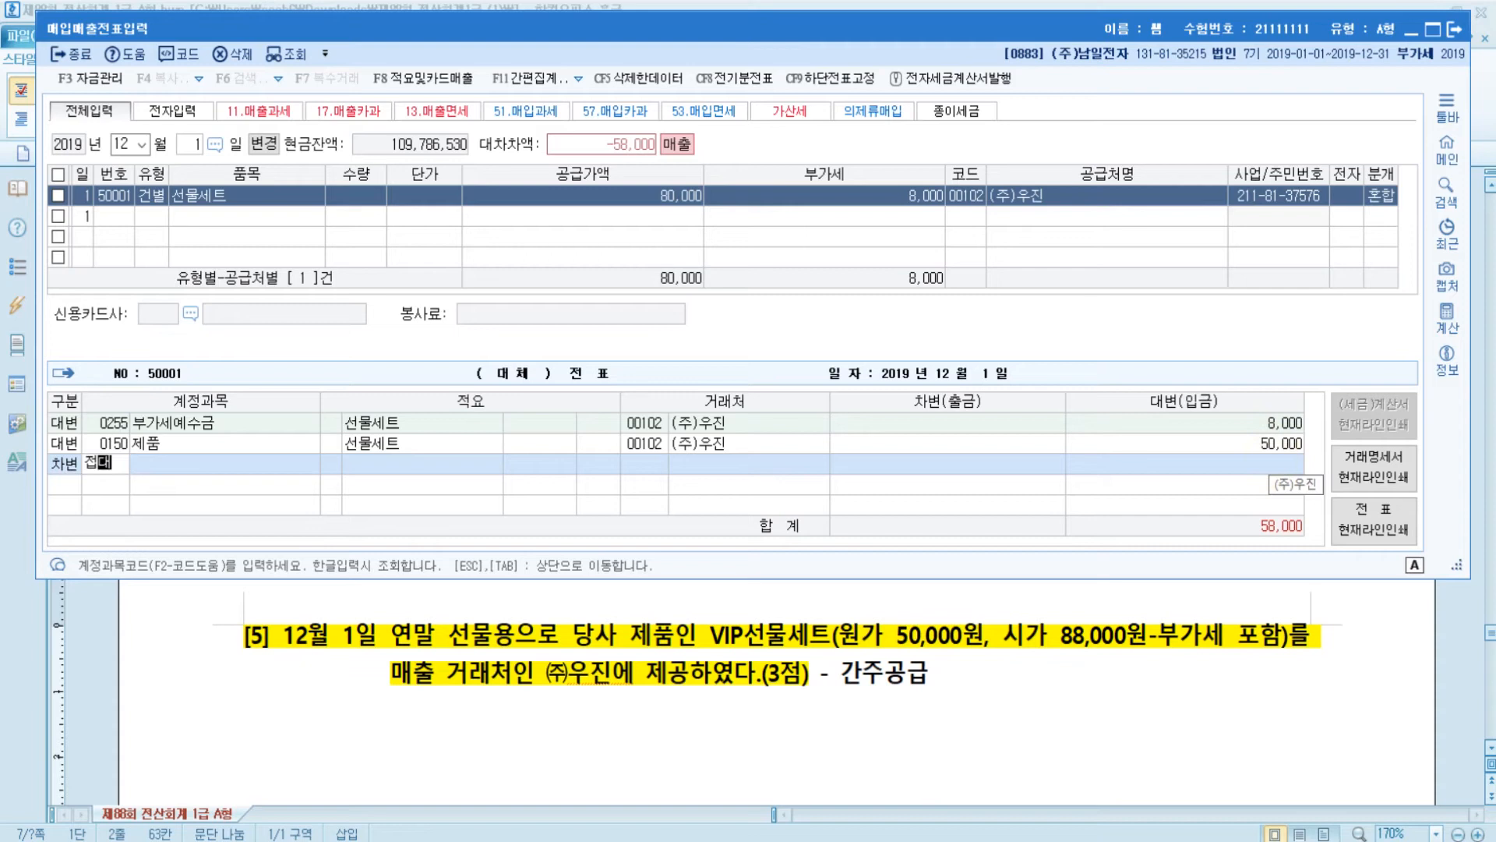
# - Select 0813 접대비 (판매관리비) from the 접대 search results as the 58,000 debit account
pyautogui.press('Return')
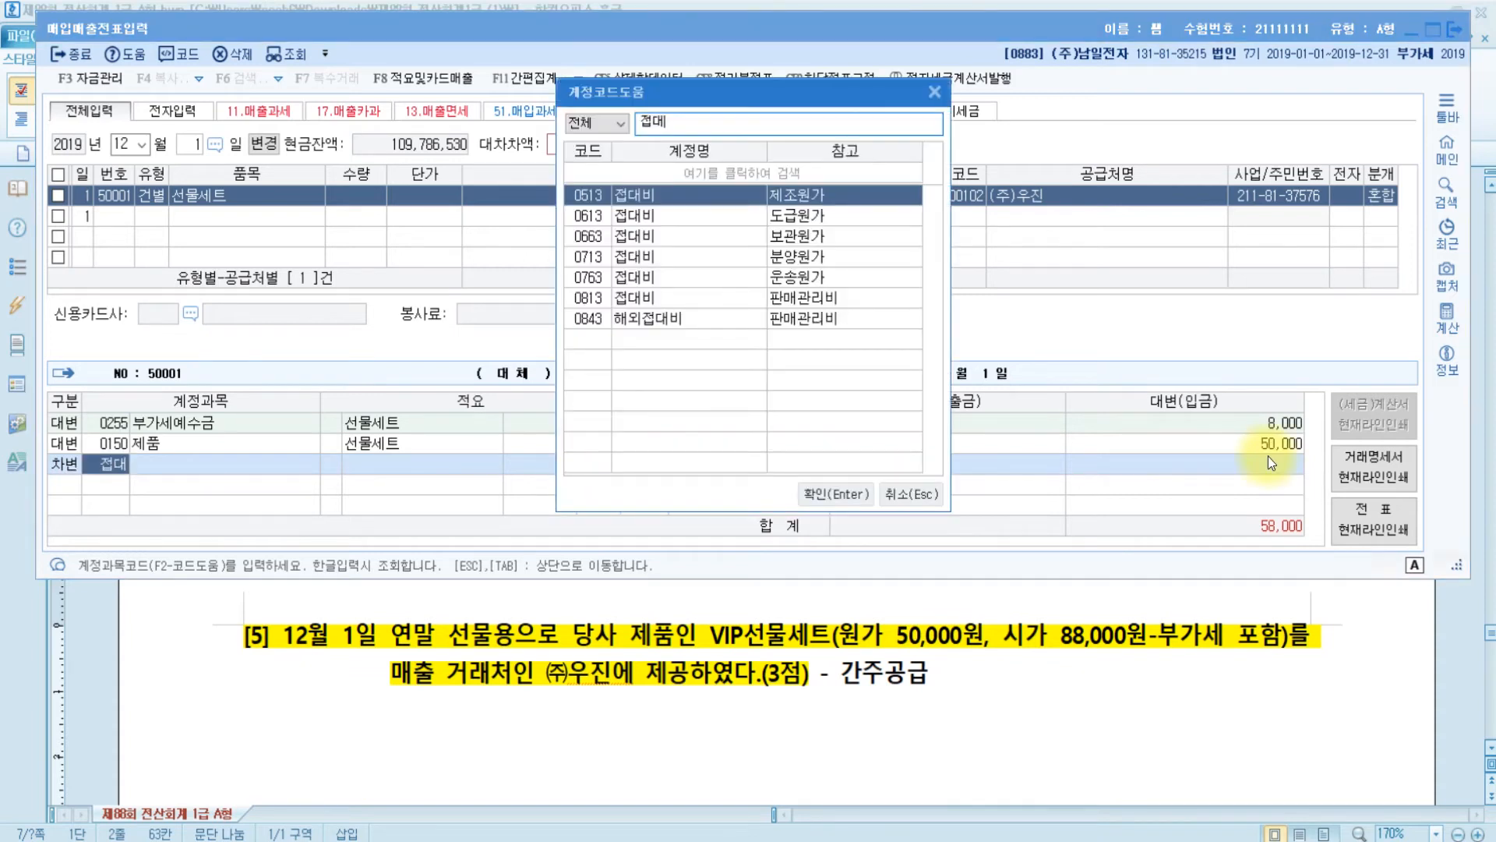
pyautogui.press('Down')
pyautogui.press('Down')
pyautogui.press('Down')
pyautogui.press('Down')
pyautogui.press('Down')
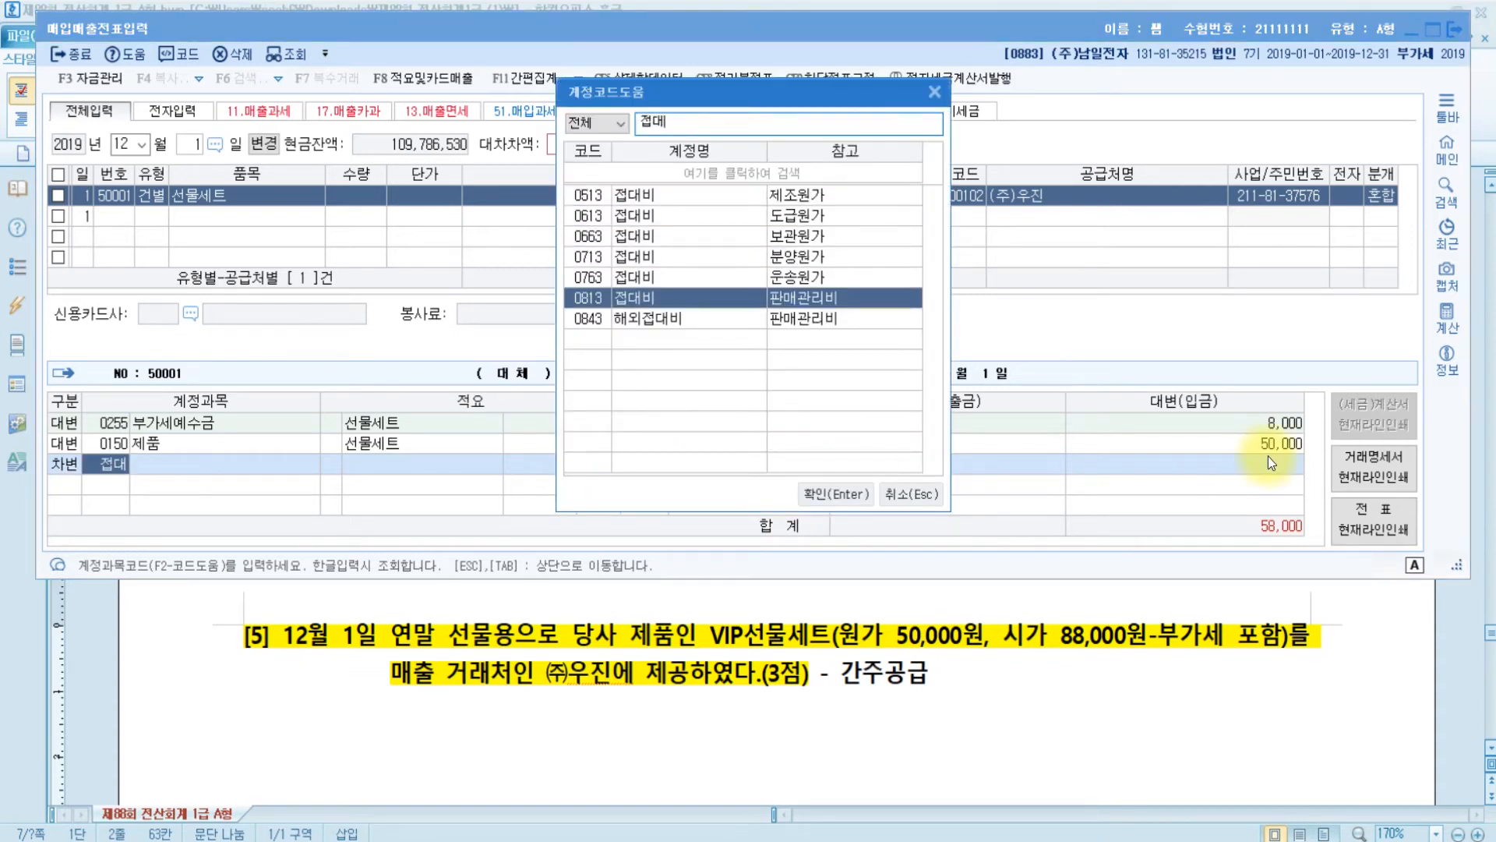
pyautogui.press('Return')
pyautogui.press('Return')
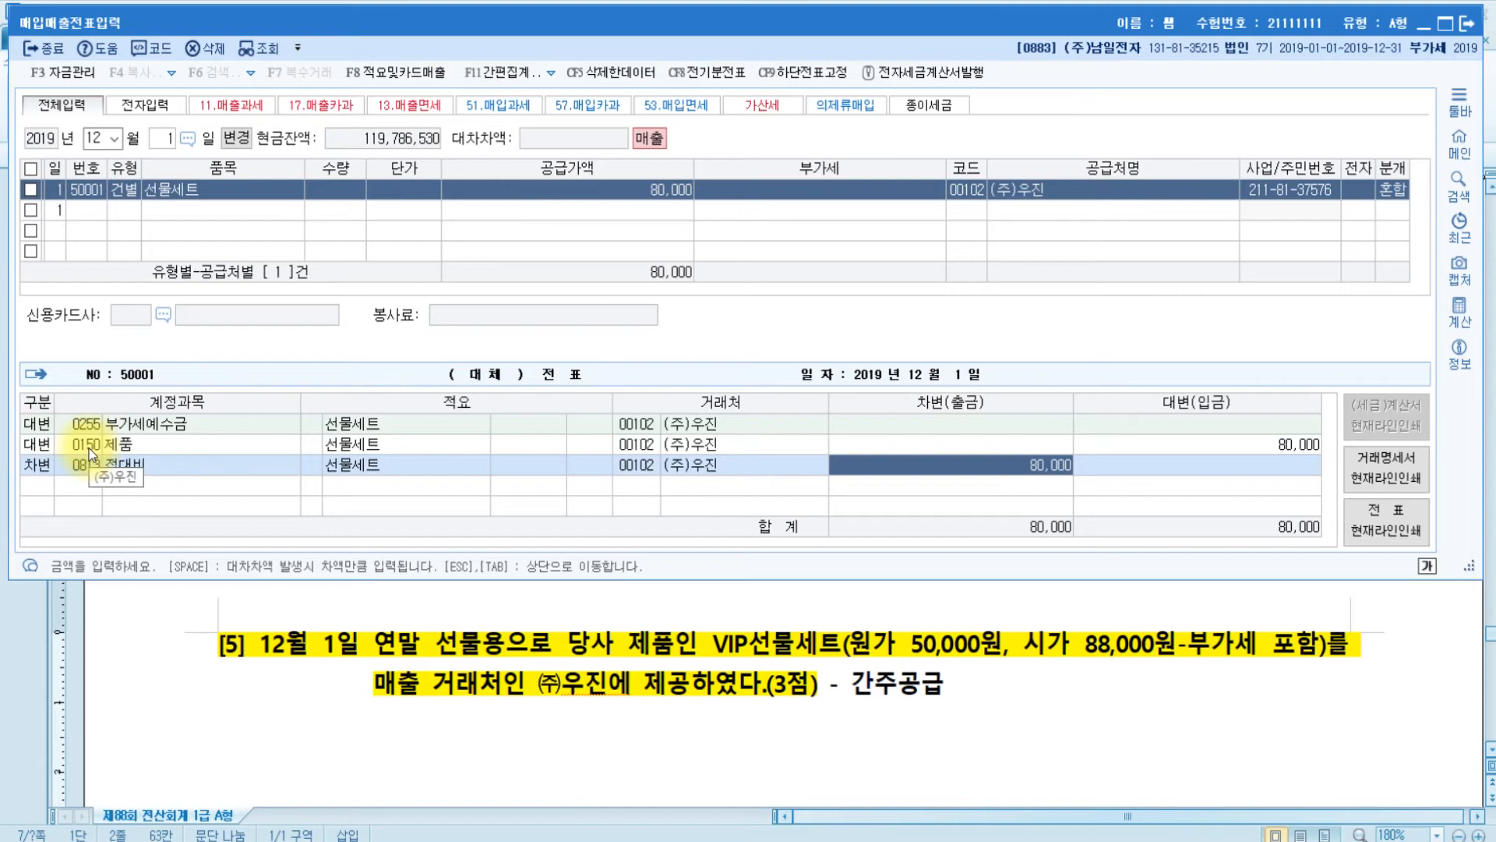
# - Set the 제품 credit line's summary to code 08, transfer to other accounts
pyautogui.click(310, 443)
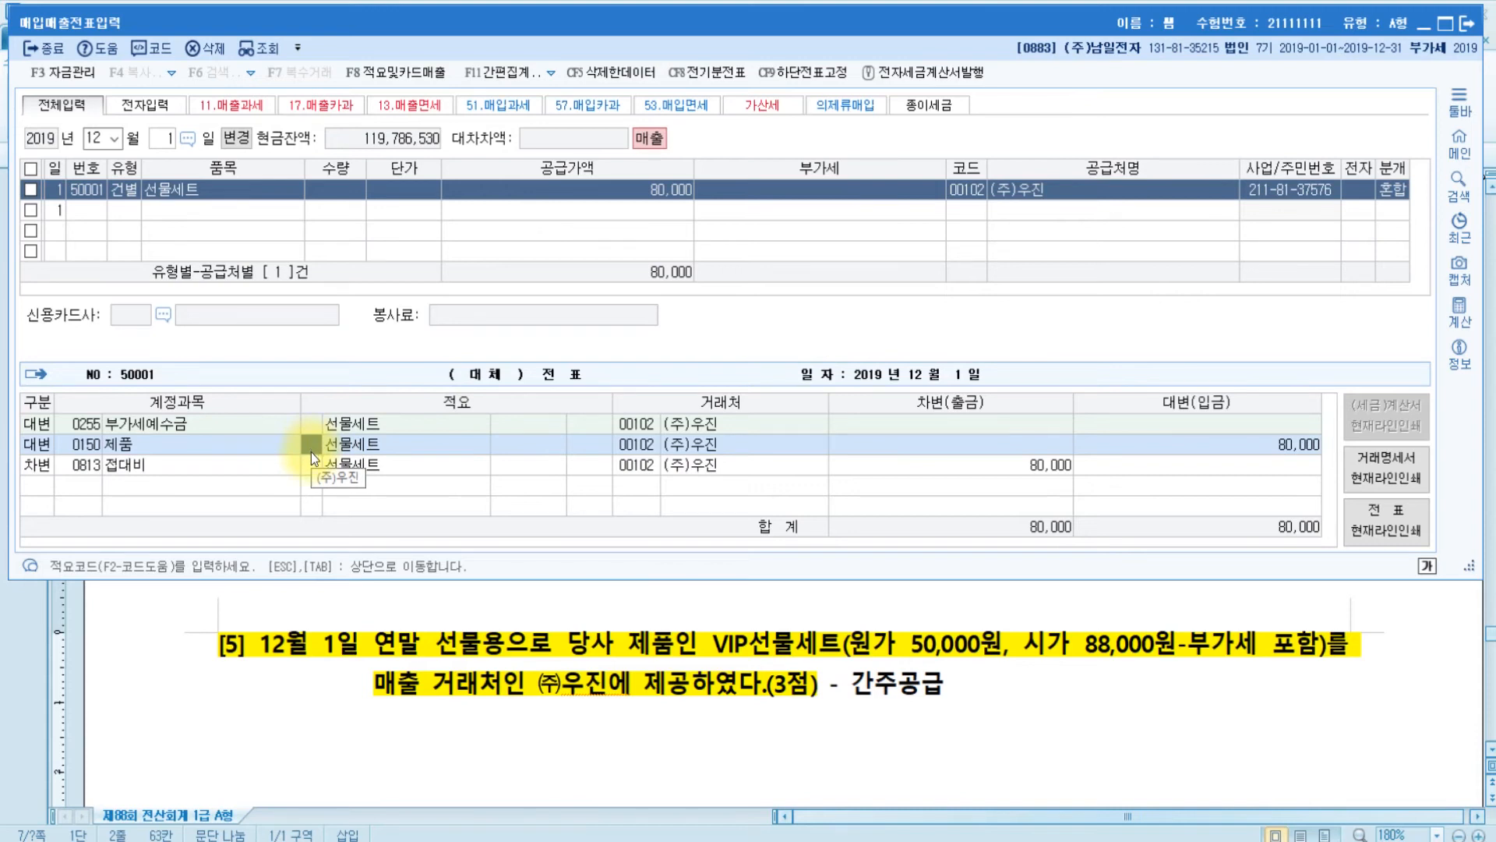
pyautogui.press('F2')
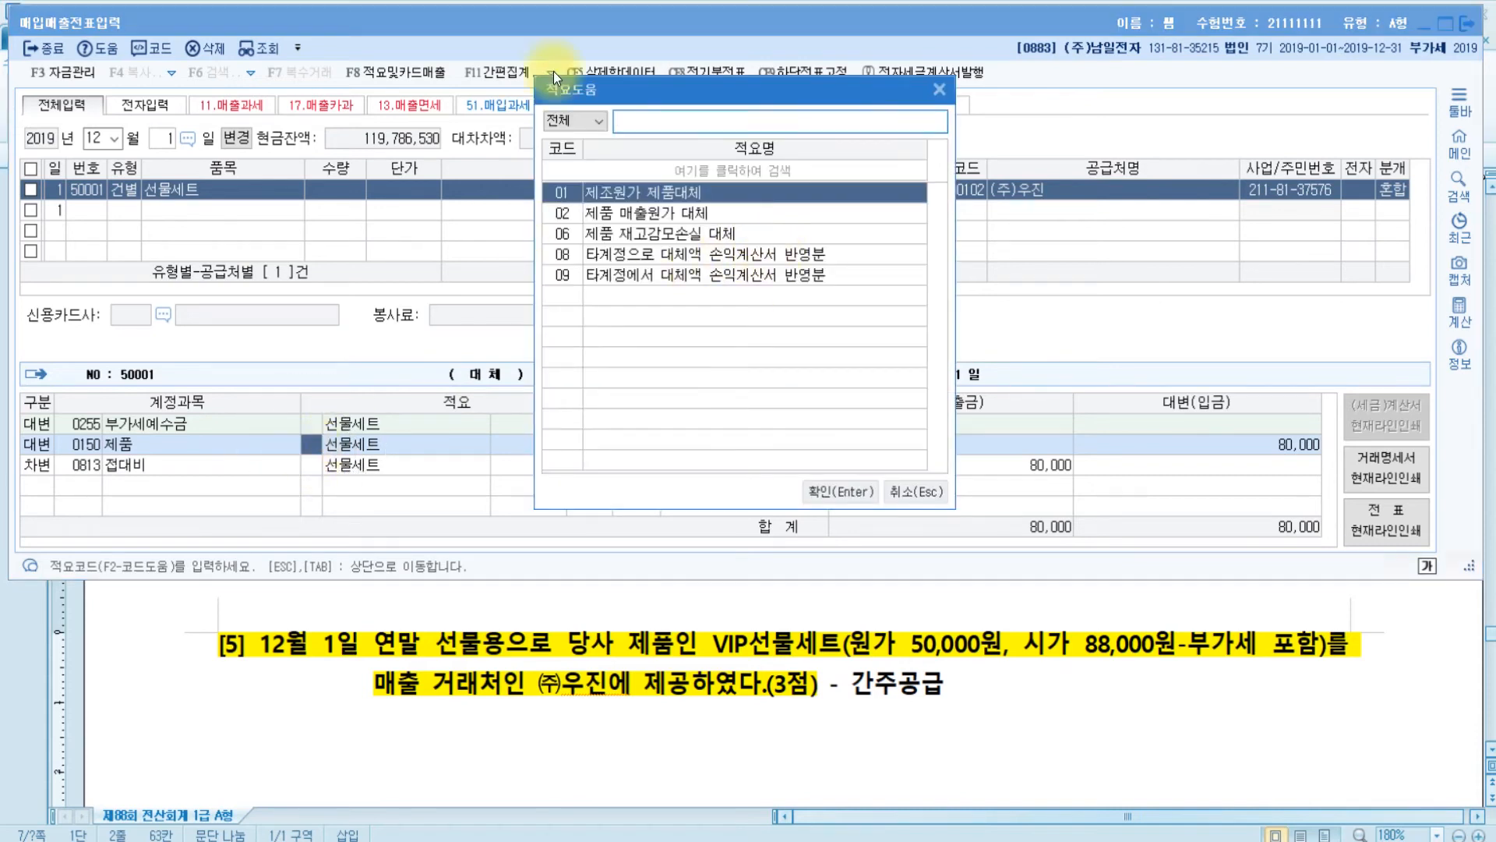
pyautogui.click(563, 256)
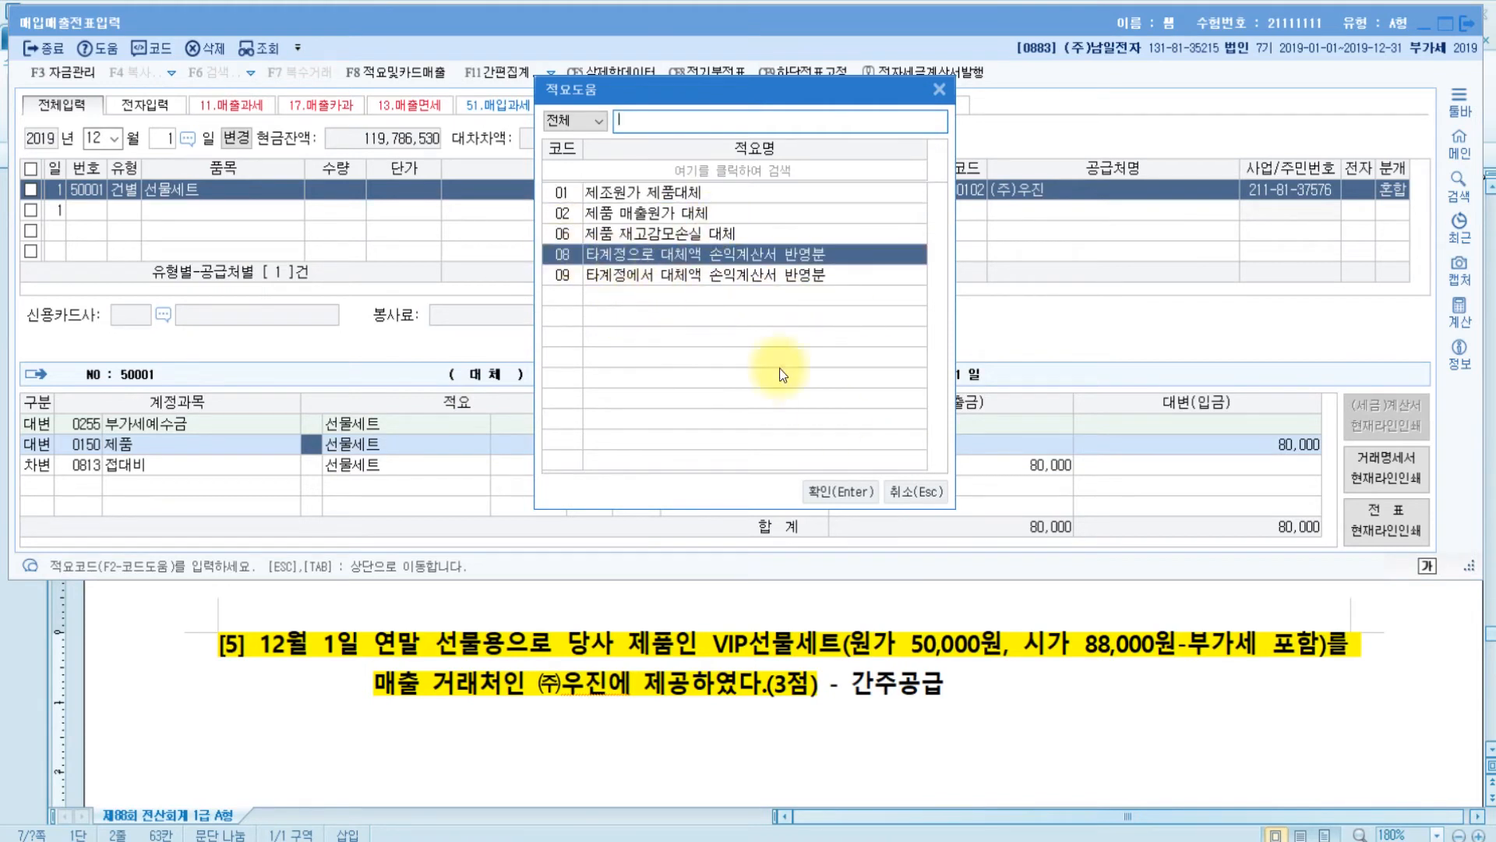
pyautogui.click(574, 257)
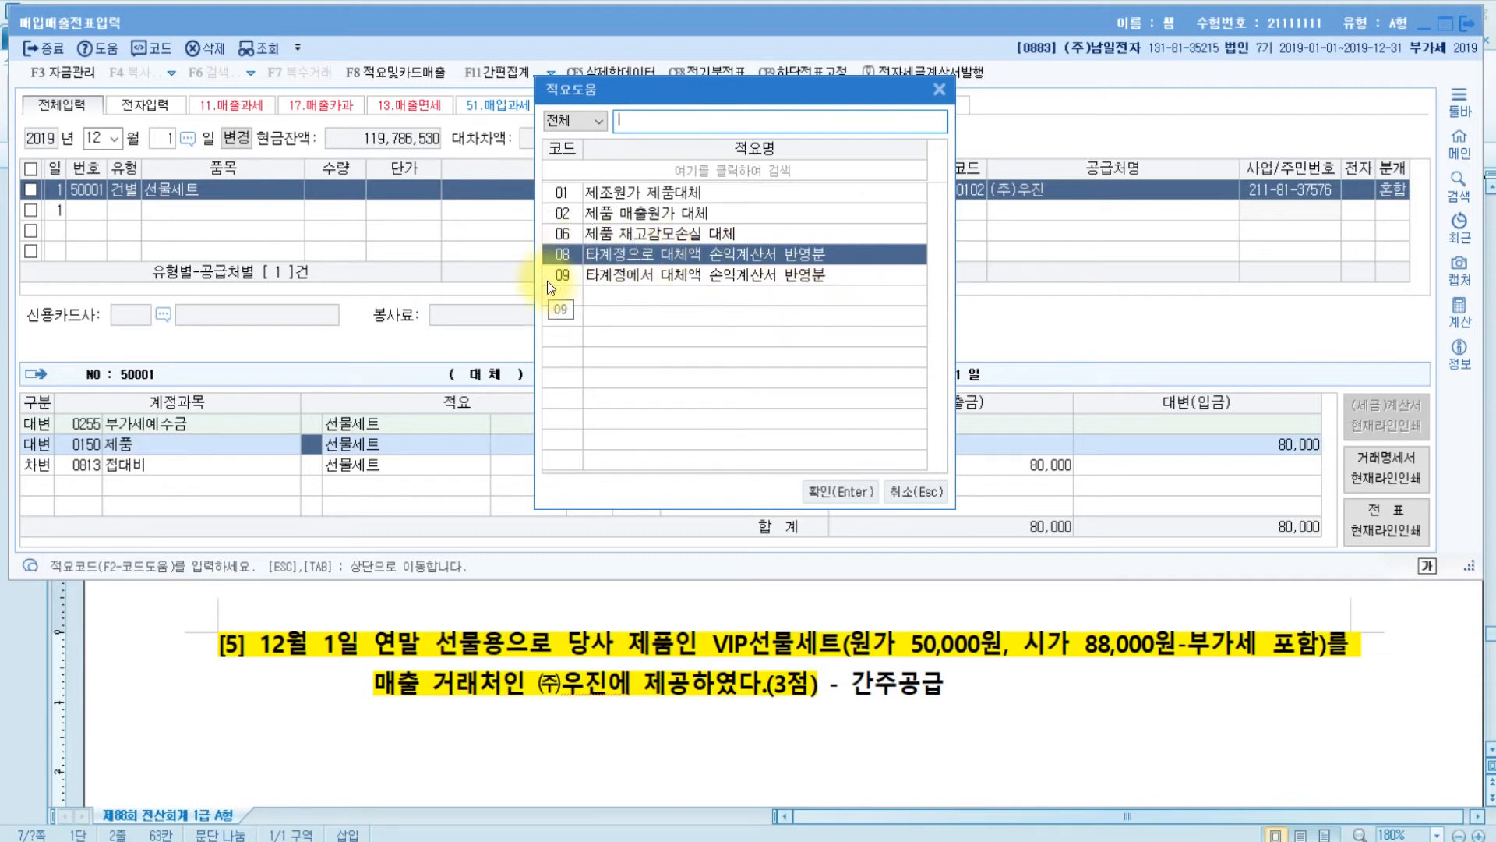
pyautogui.press('Return')
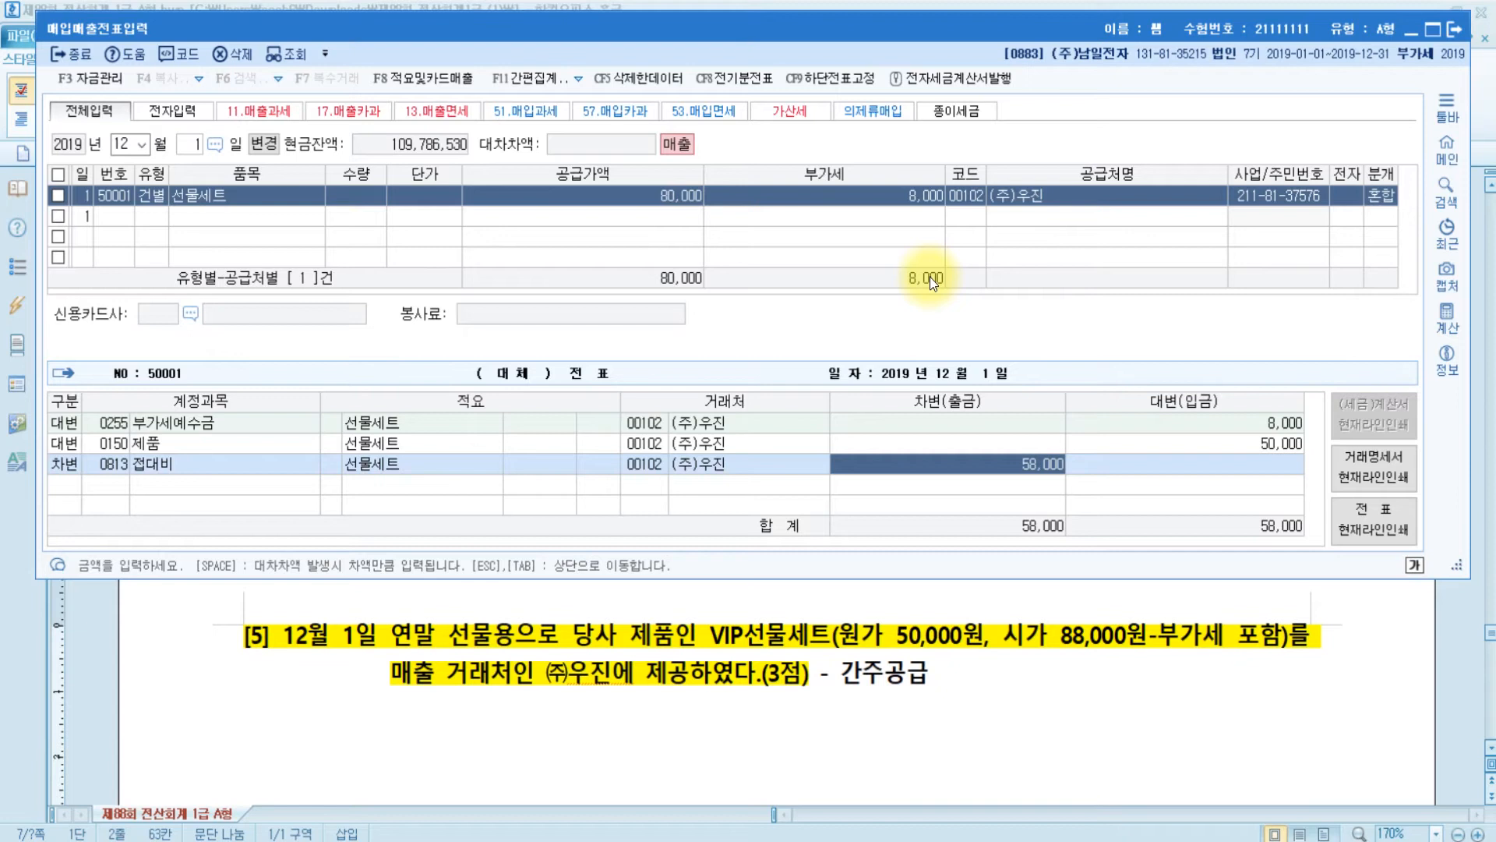
pyautogui.press('Return')
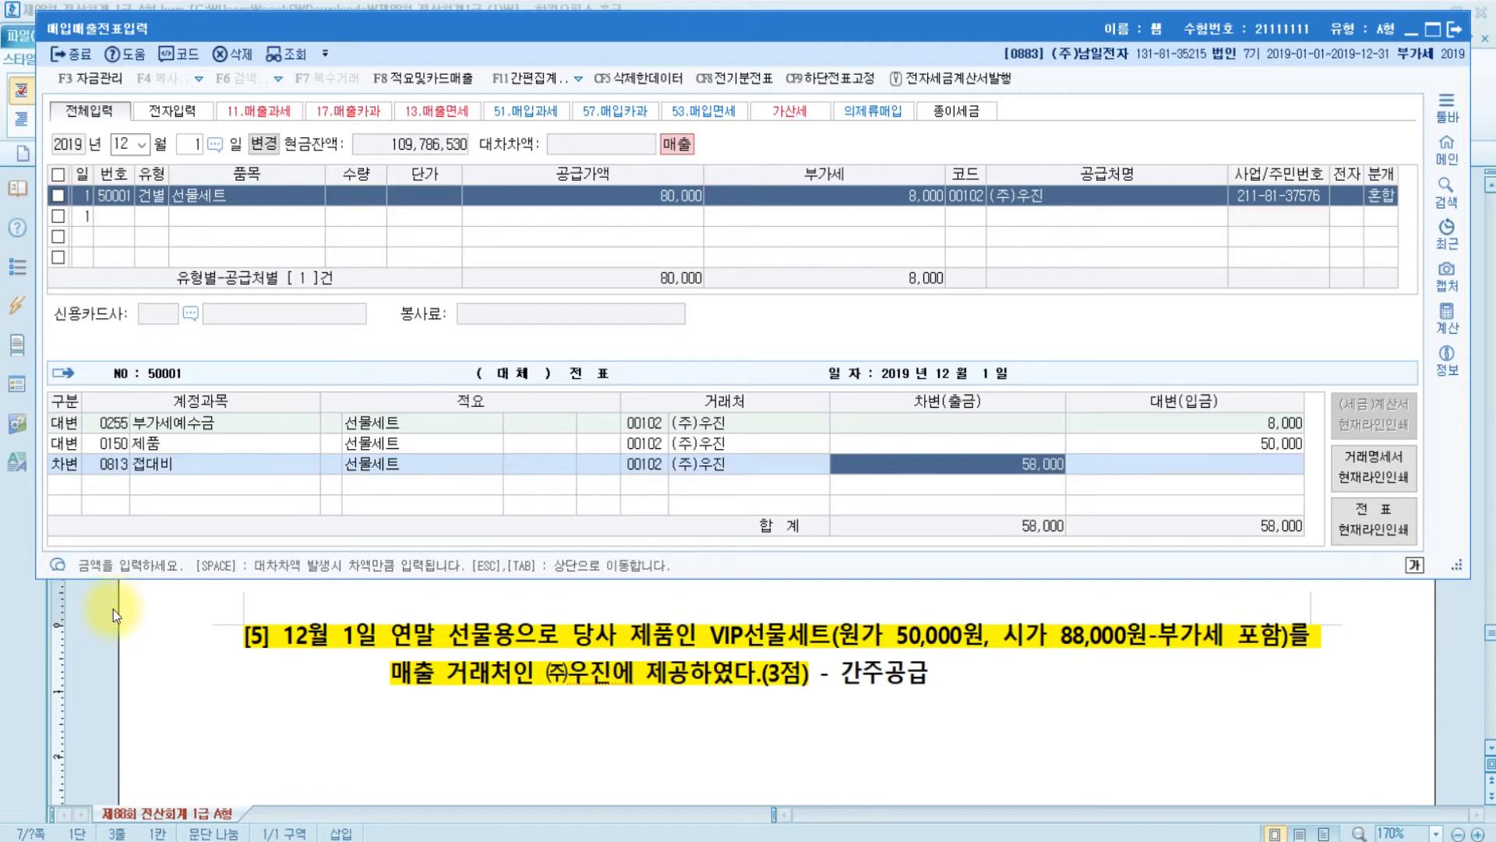
# - Bring the Hangul exam question document in front of the 매입매출전표입력 window
pyautogui.click(1006, 685)
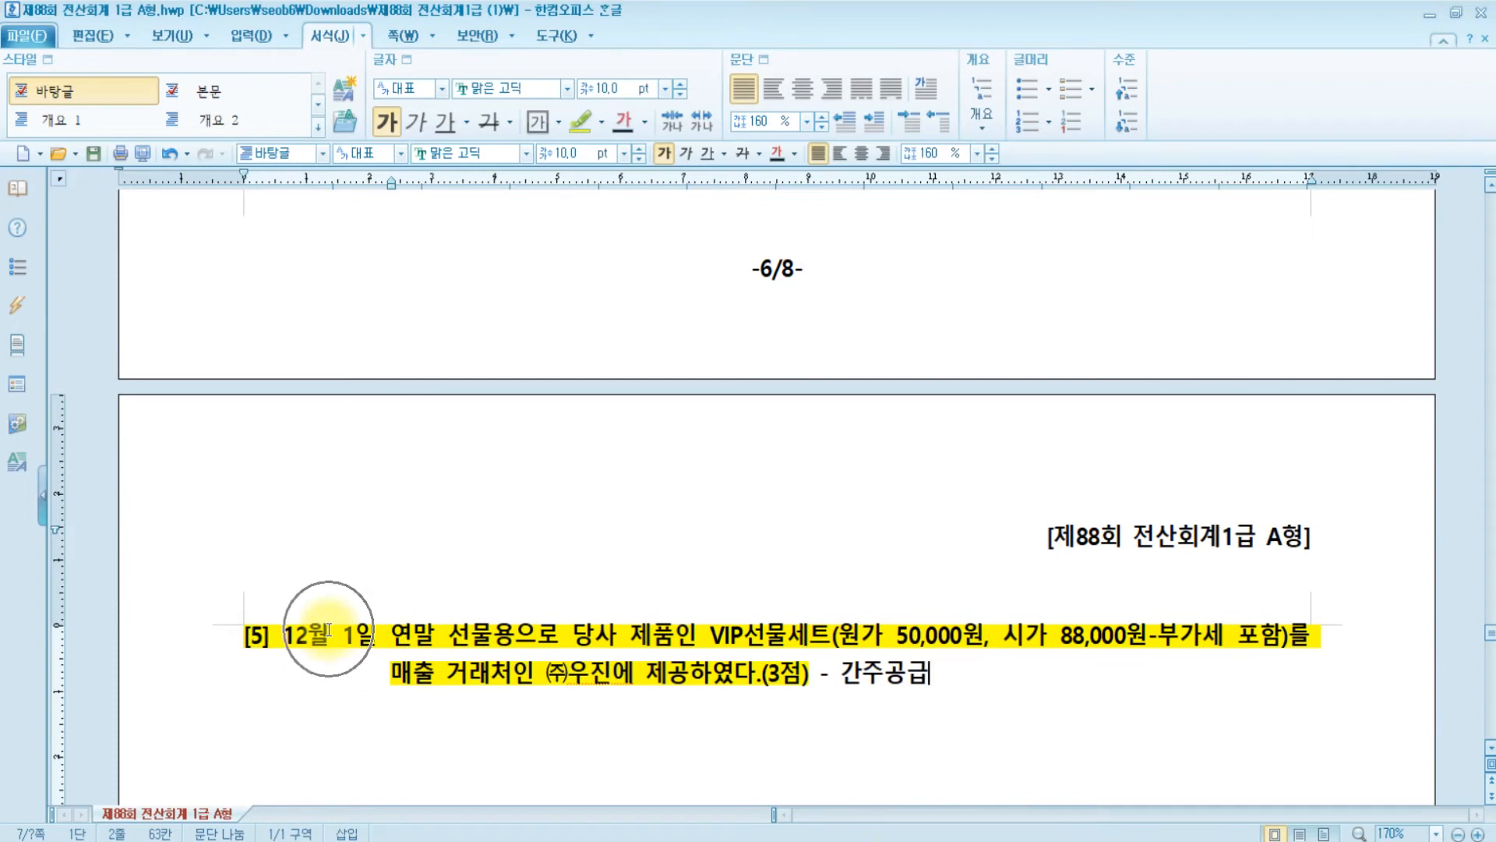
# - Scroll to question [6]'s December 10 tax invoice: customs costs 470,000 plus 47,000 VAT
pyautogui.scroll(-5, 328, 629)
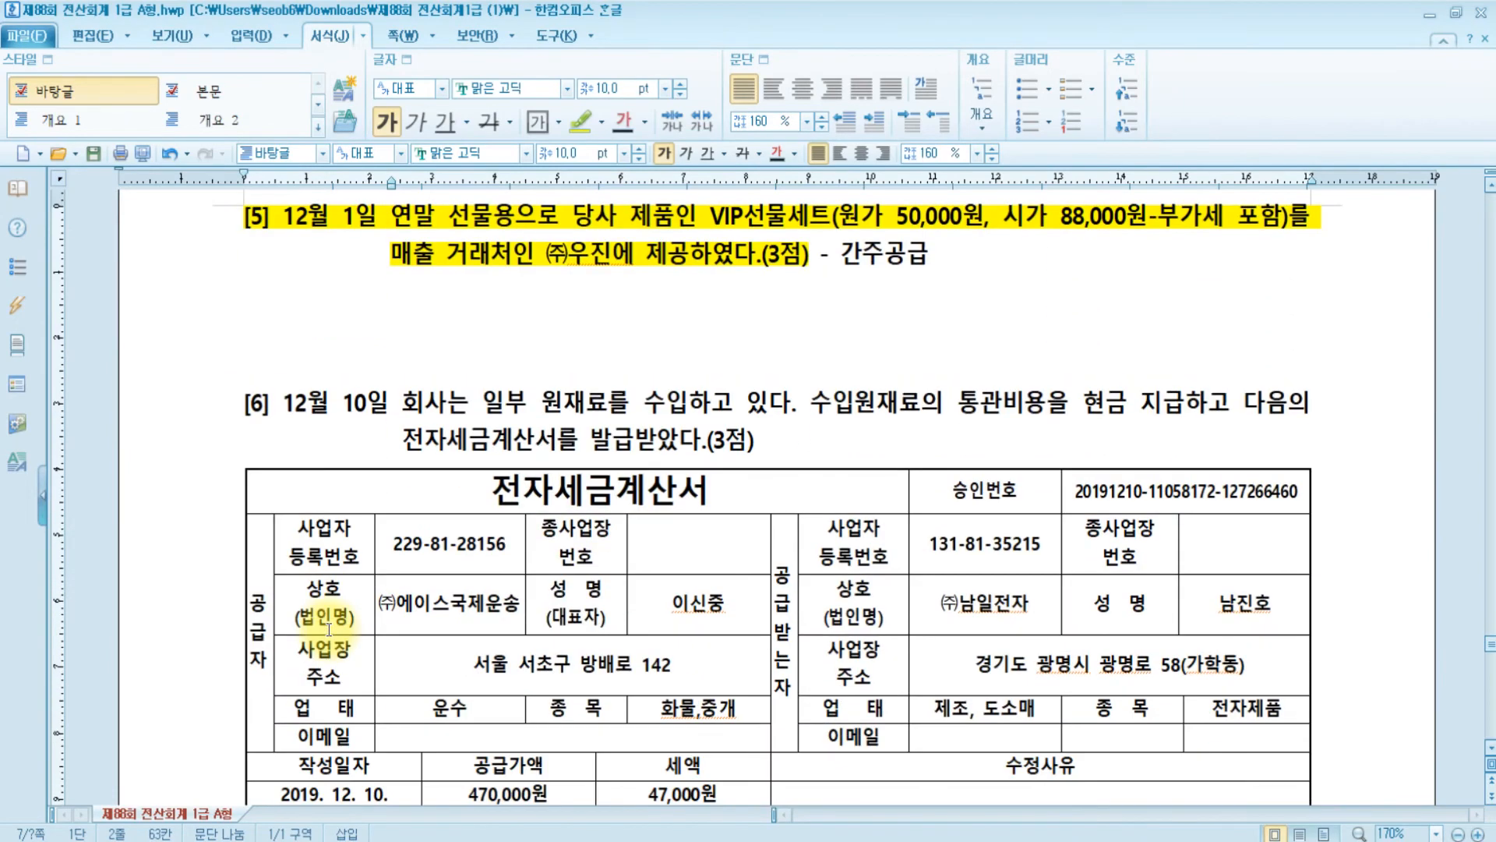
pyautogui.scroll(-1, 328, 629)
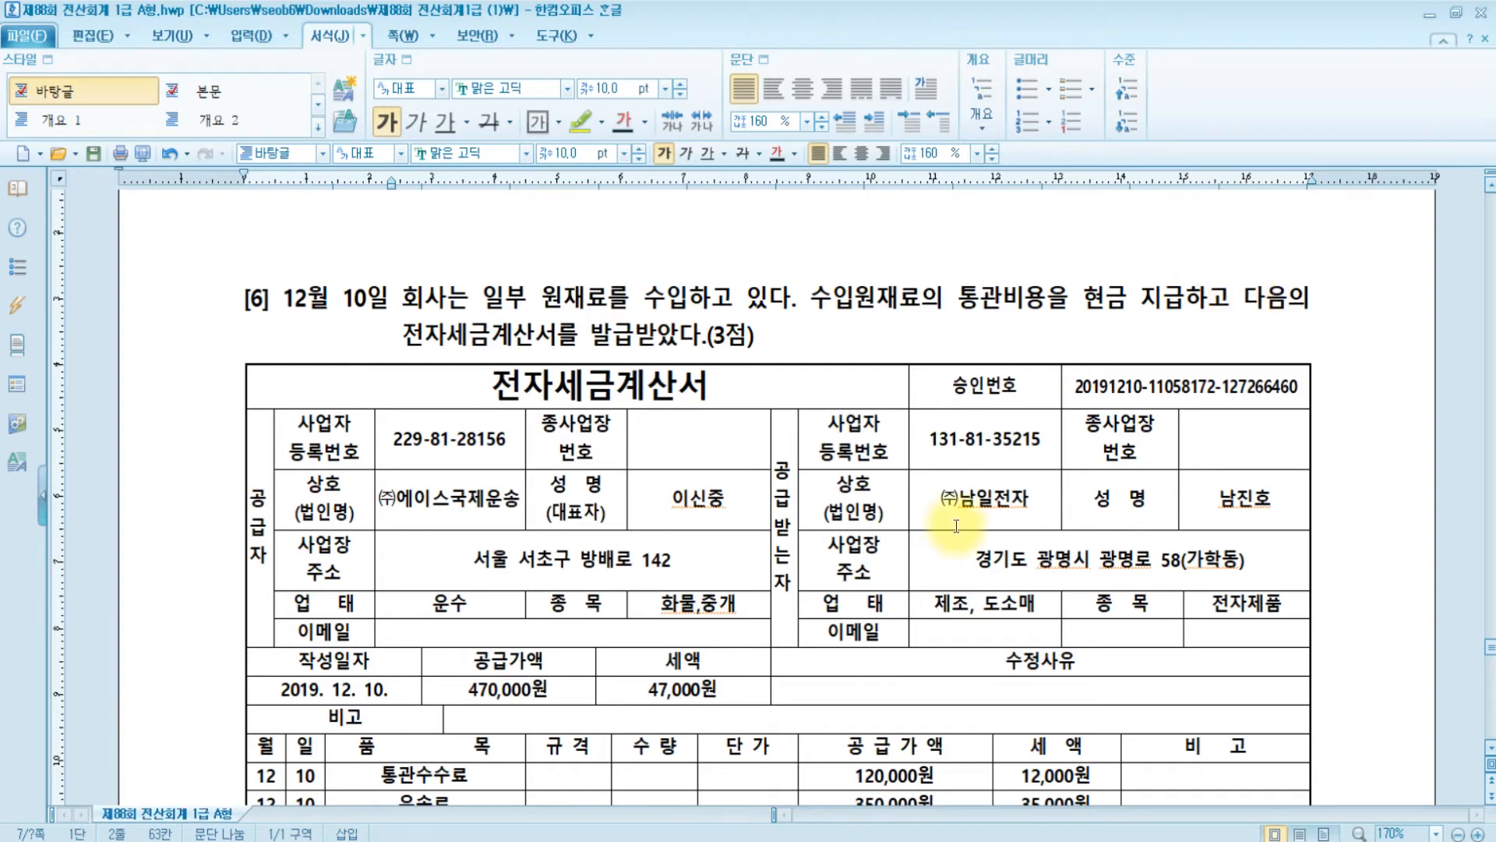
pyautogui.scroll(-2, 955, 524)
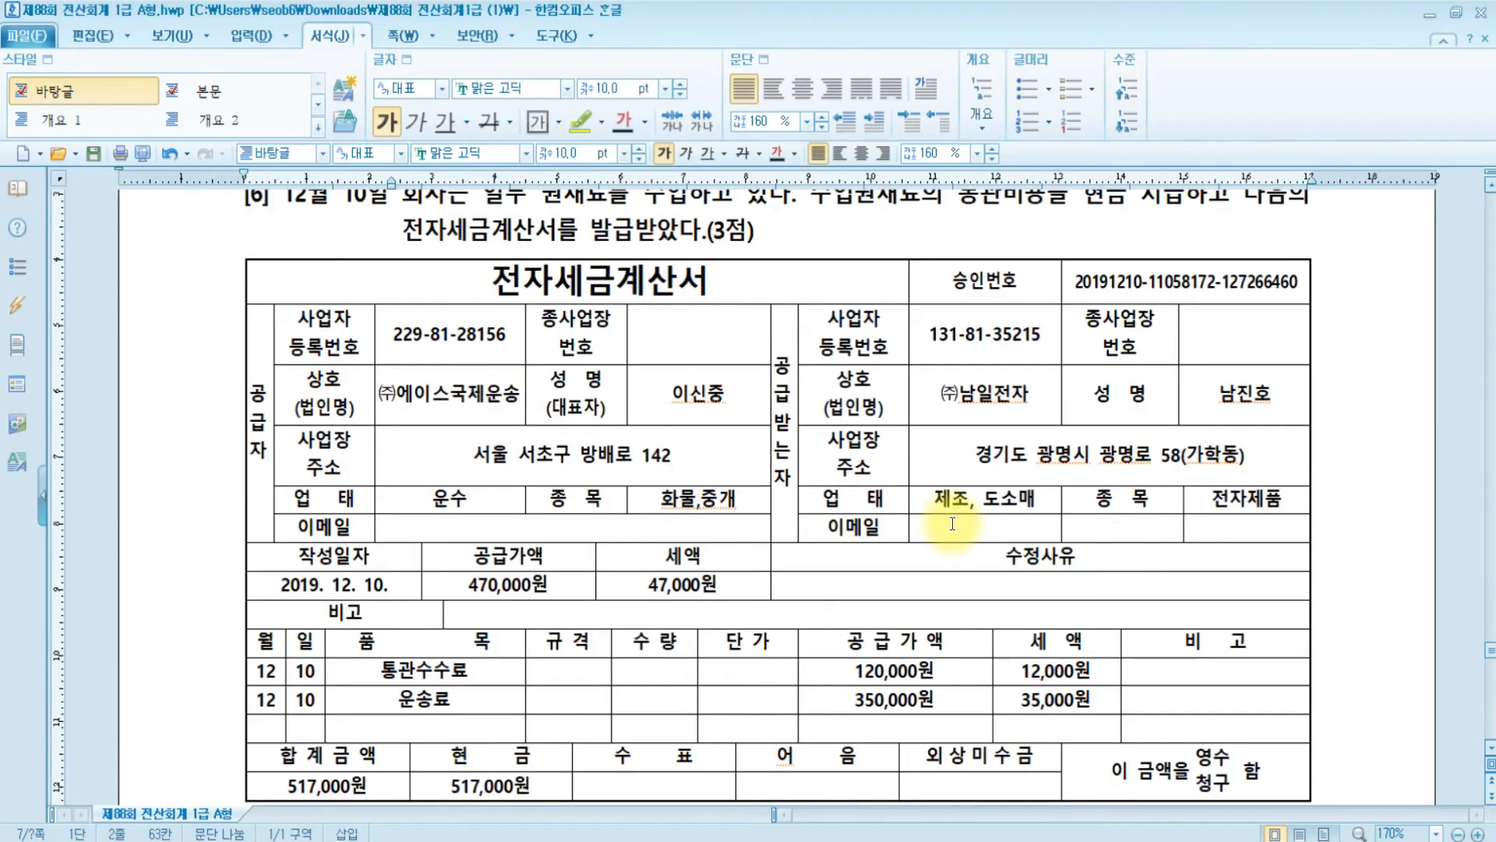
pyautogui.scroll(2, 952, 523)
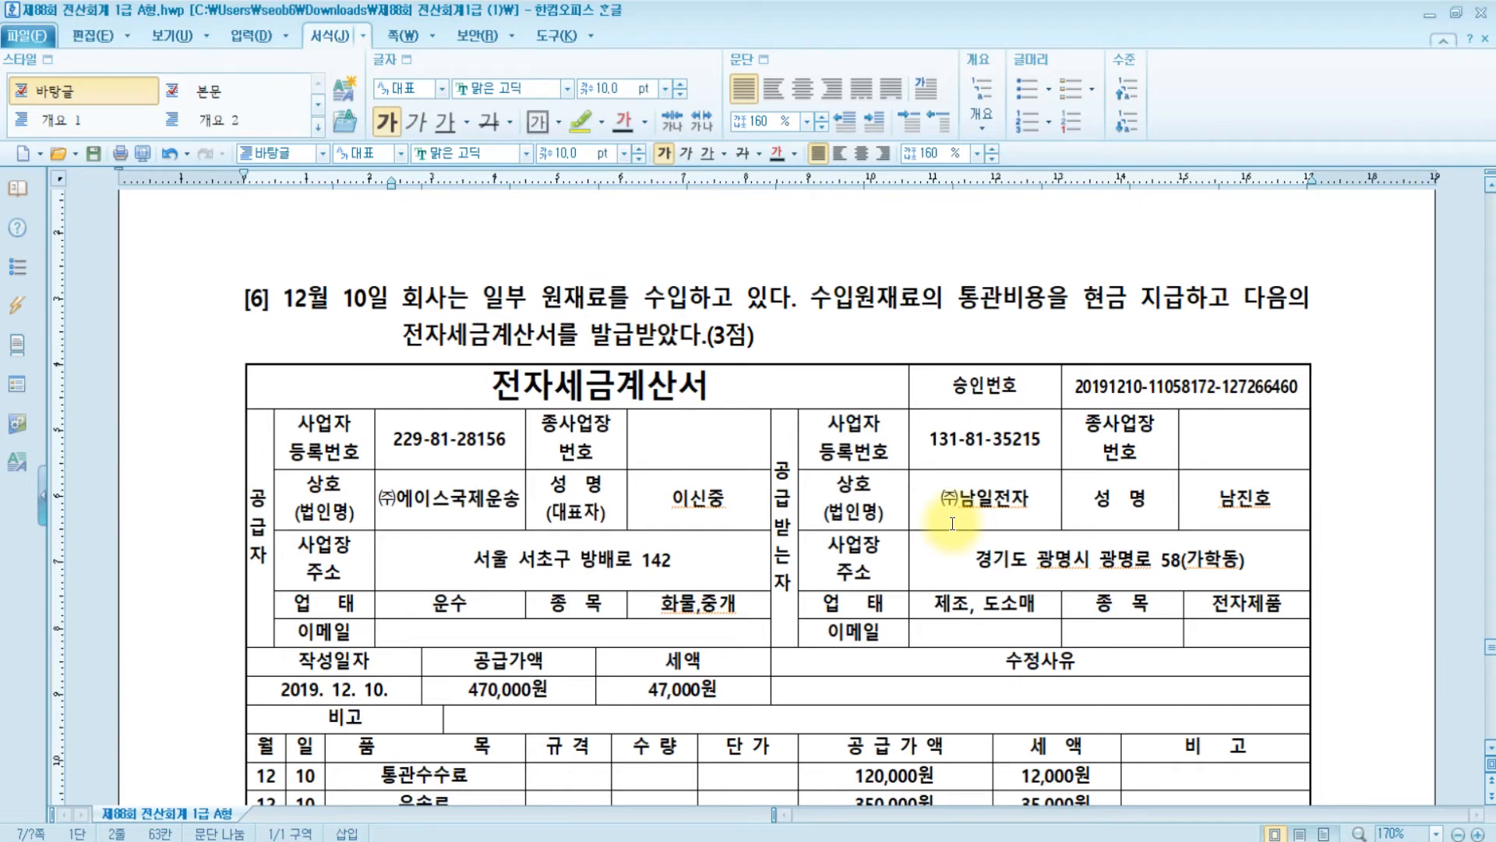
# - Start a new purchase line dated December 10 with type 51 과세
pyautogui.hotkey('alt', 'Tab')
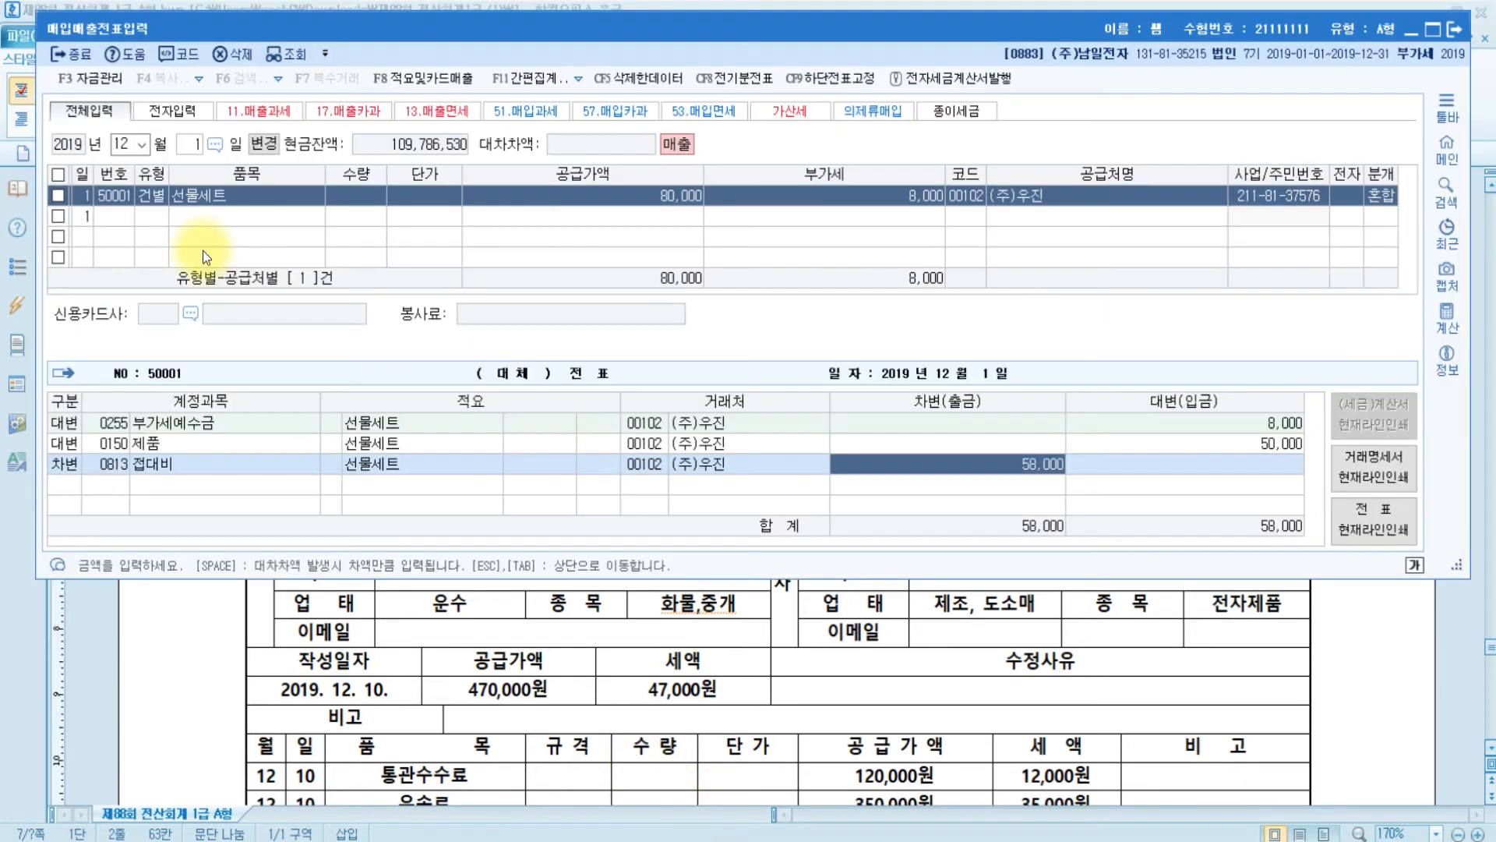
pyautogui.click(188, 144)
pyautogui.write('10')
pyautogui.press('Return')
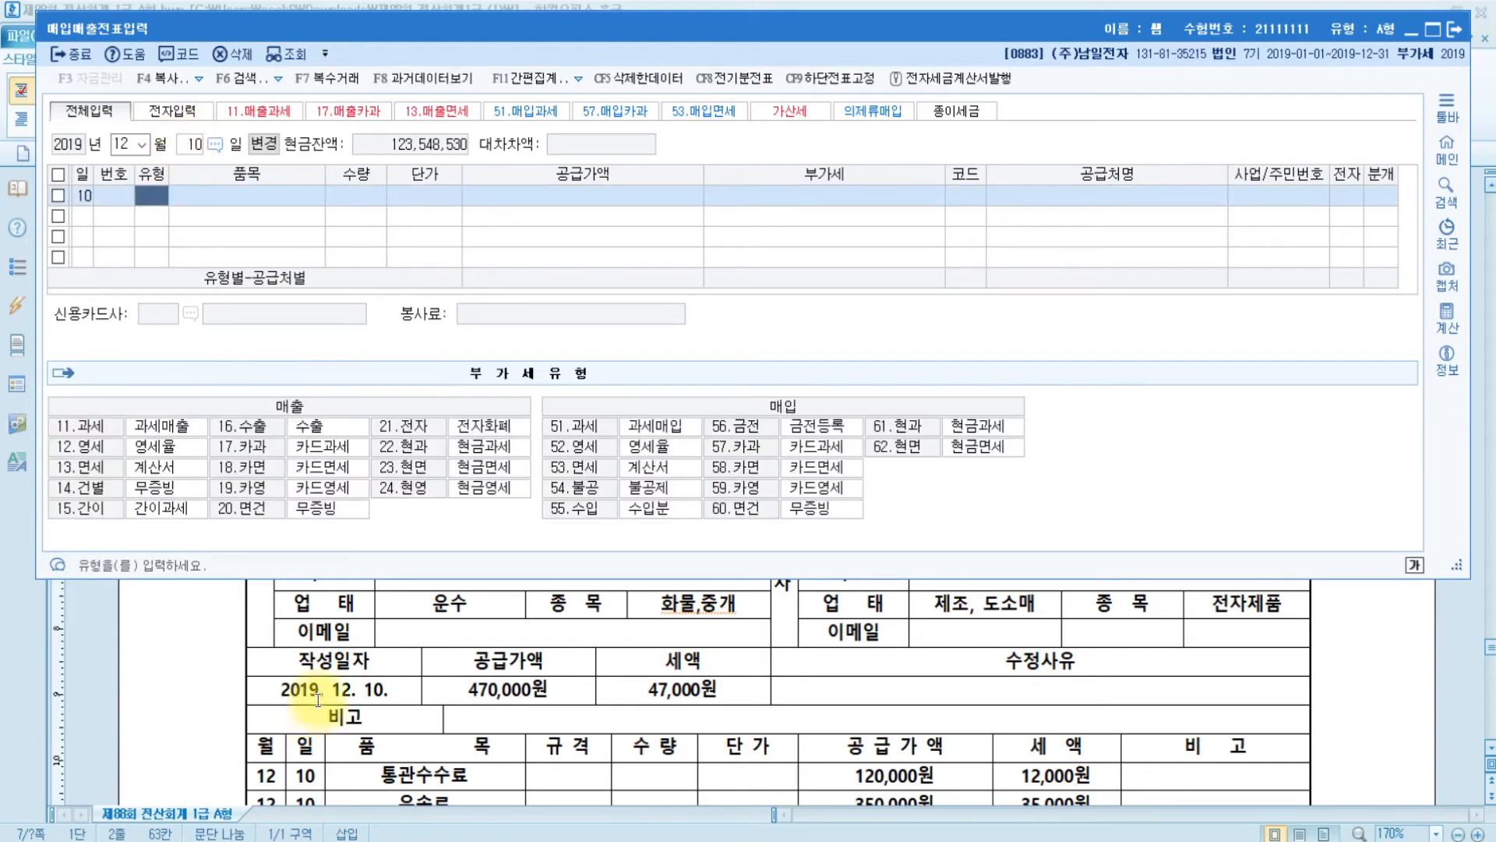
pyautogui.write('51')
pyautogui.press('Return')
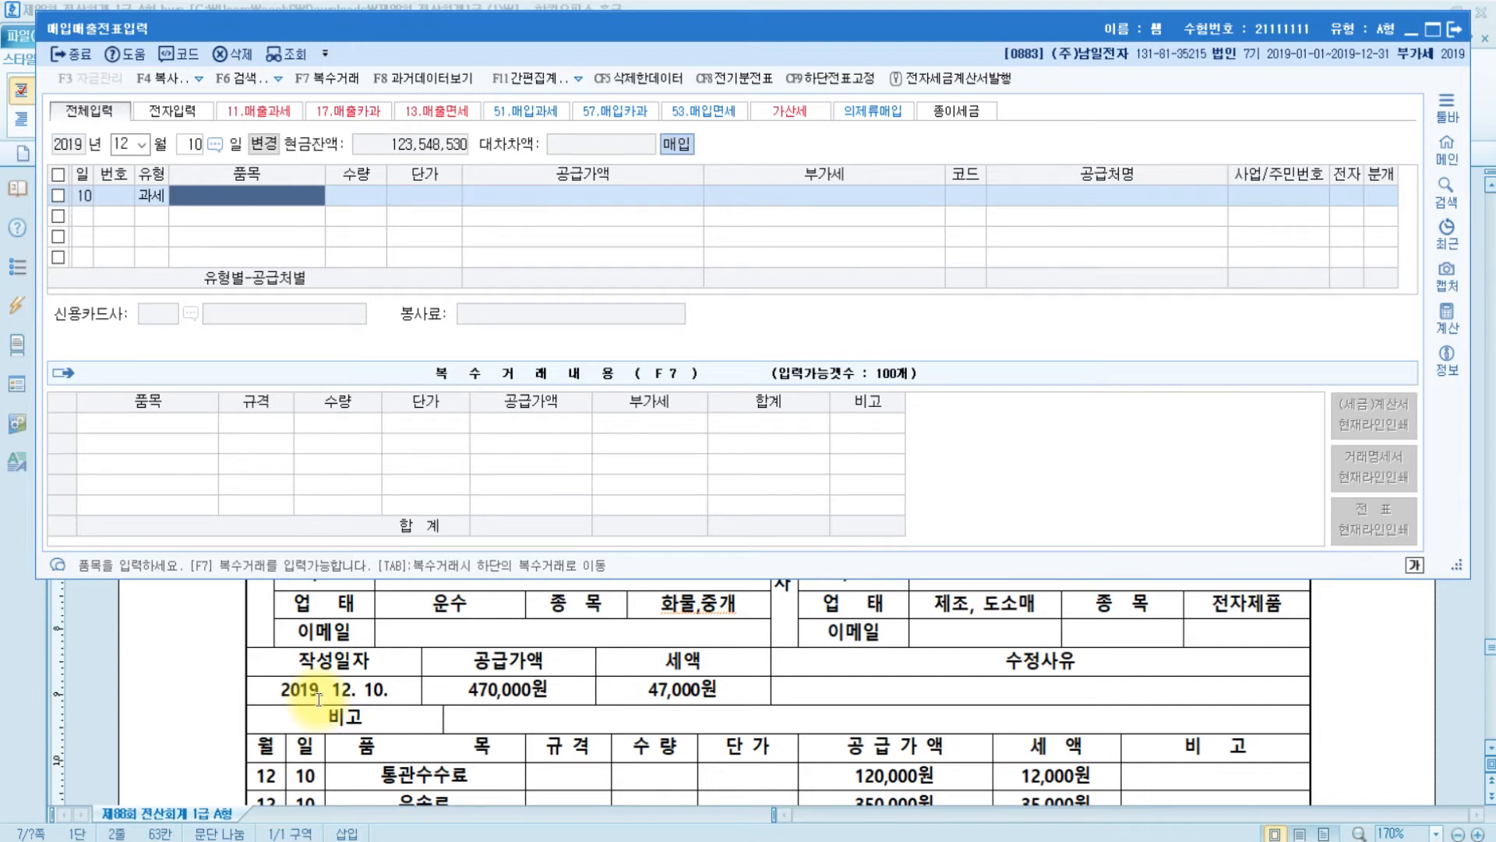
pyautogui.scroll(-3, 433, 733)
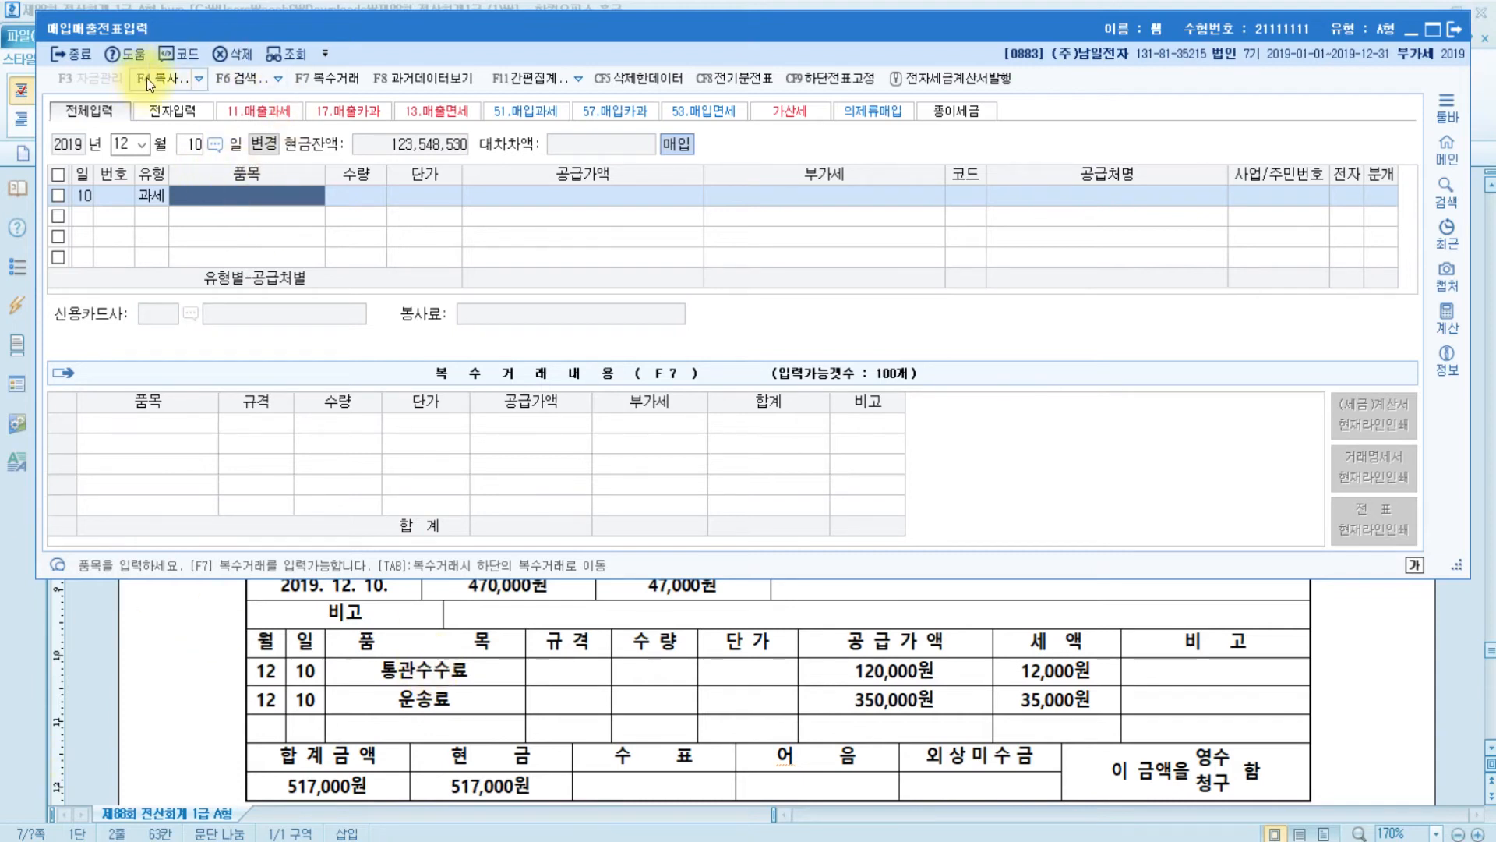
# - Switch on 복수거래 and enter the first item, 통관수수료, at 120,000
pyautogui.click(333, 81)
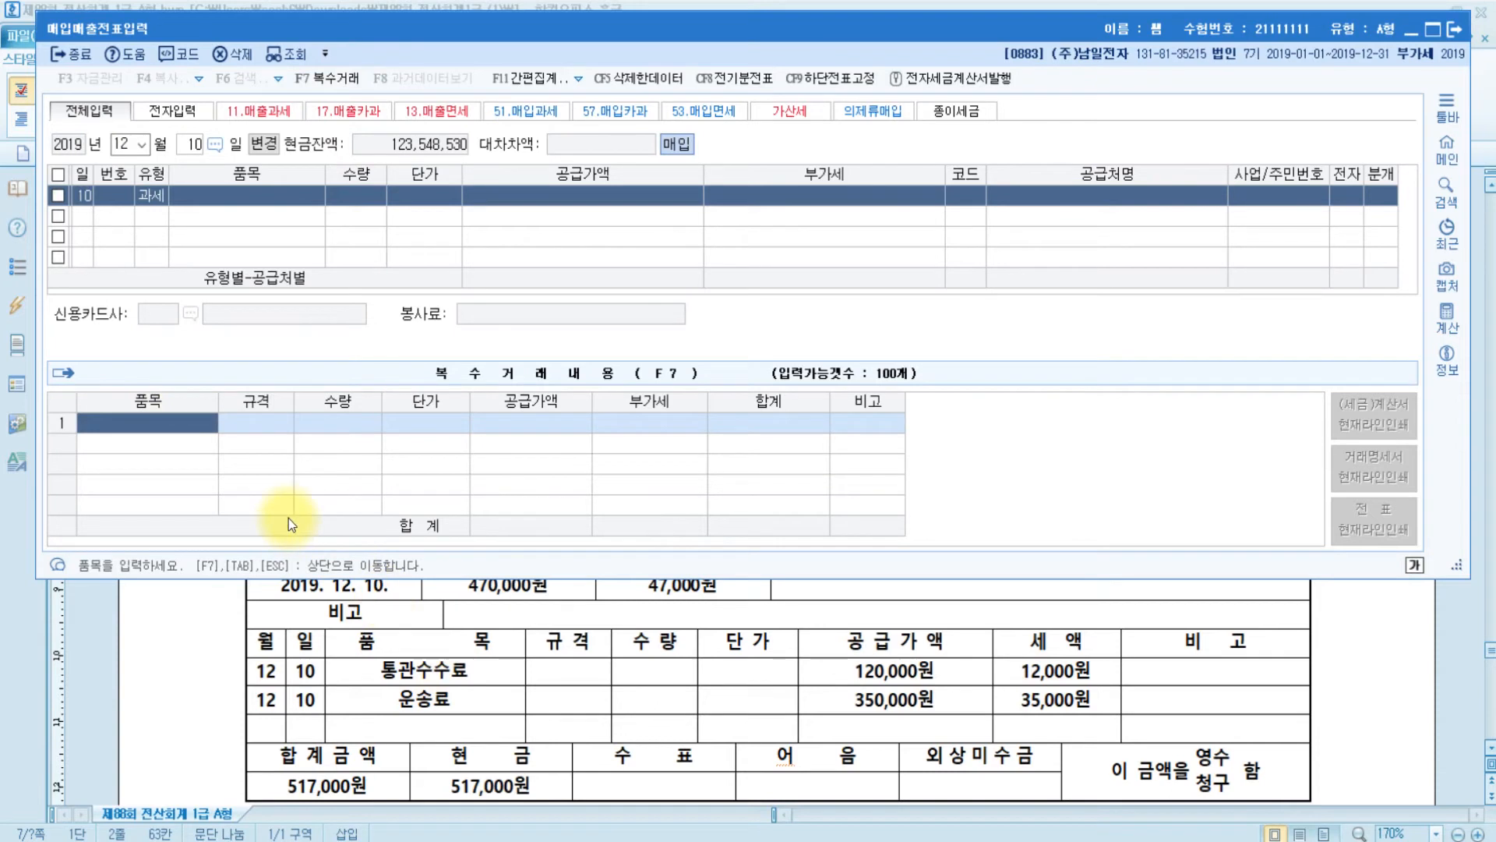
pyautogui.write('통관수수료')
pyautogui.press('Return')
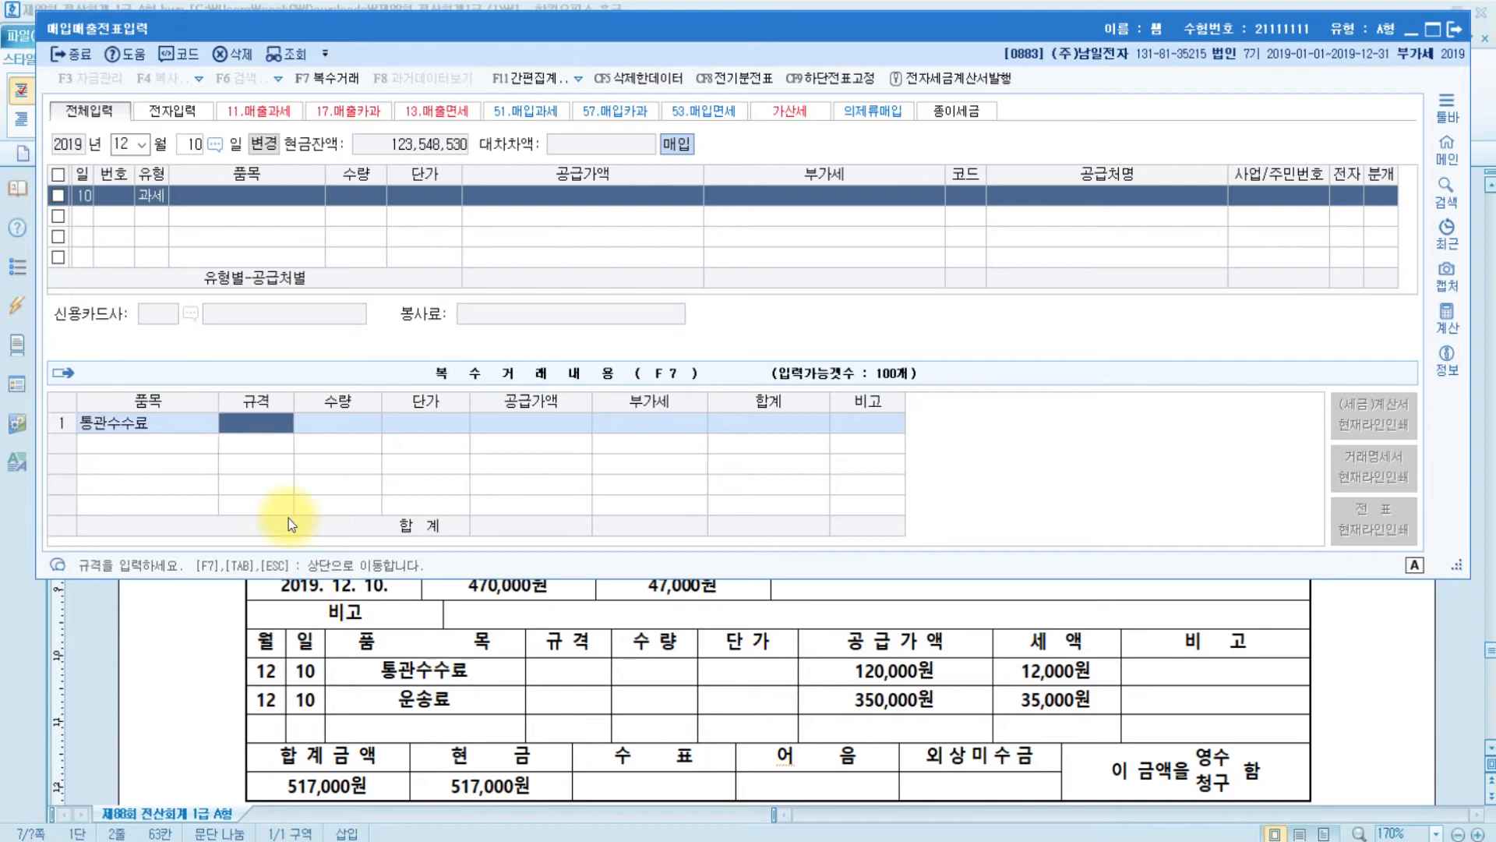
pyautogui.press('Return')
pyautogui.press('Return')
pyautogui.press('Return')
pyautogui.write('1200000')
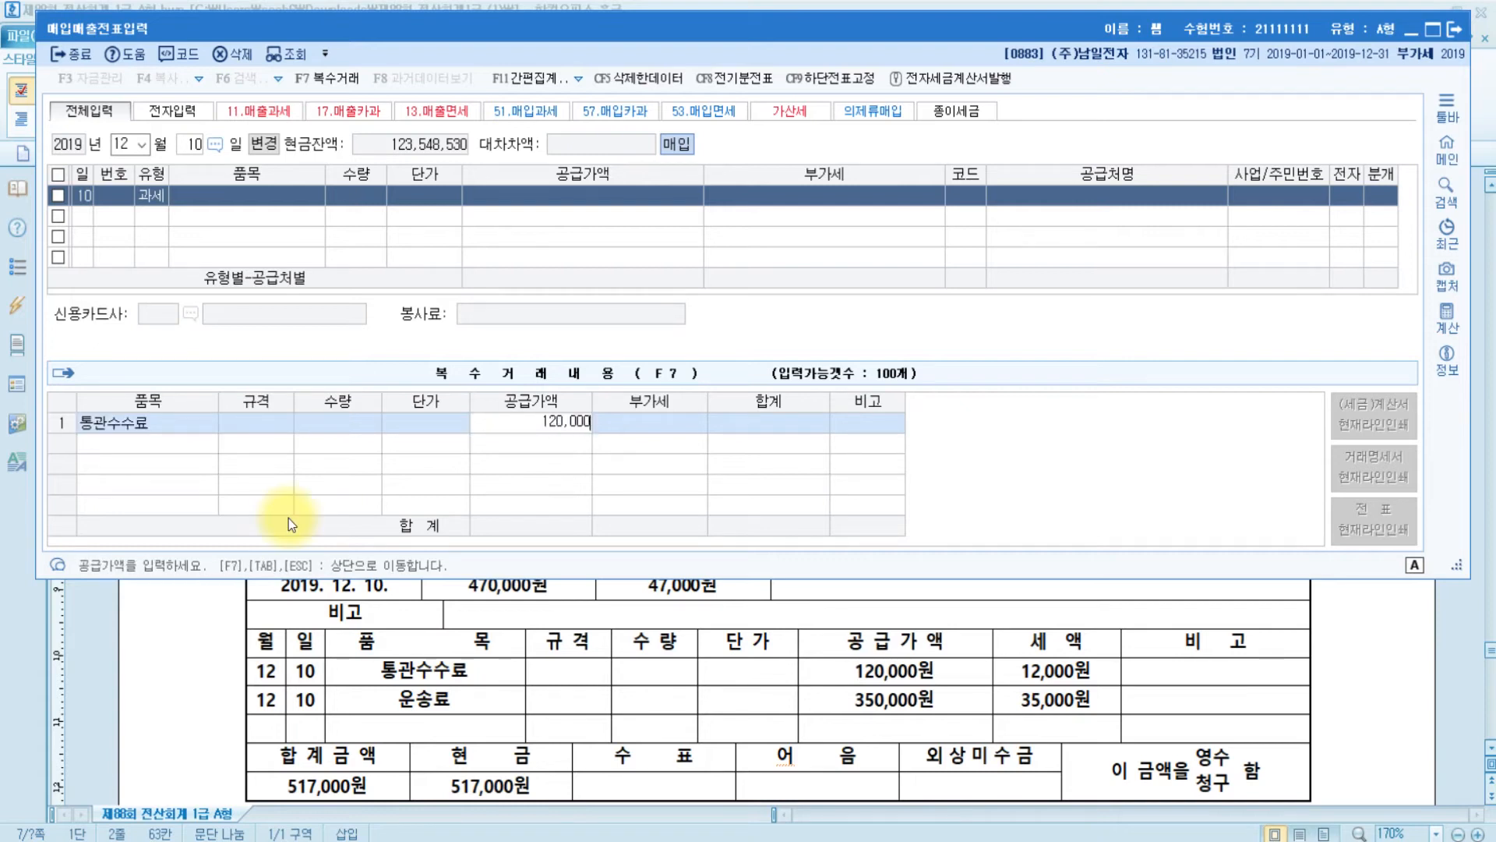
pyautogui.press('Return')
# - Add the second item, 운송료 at 350,000, and return to the 통관수수료외 line
pyautogui.press('Return')
pyautogui.press('Return')
pyautogui.write('운송료')
pyautogui.press('Return')
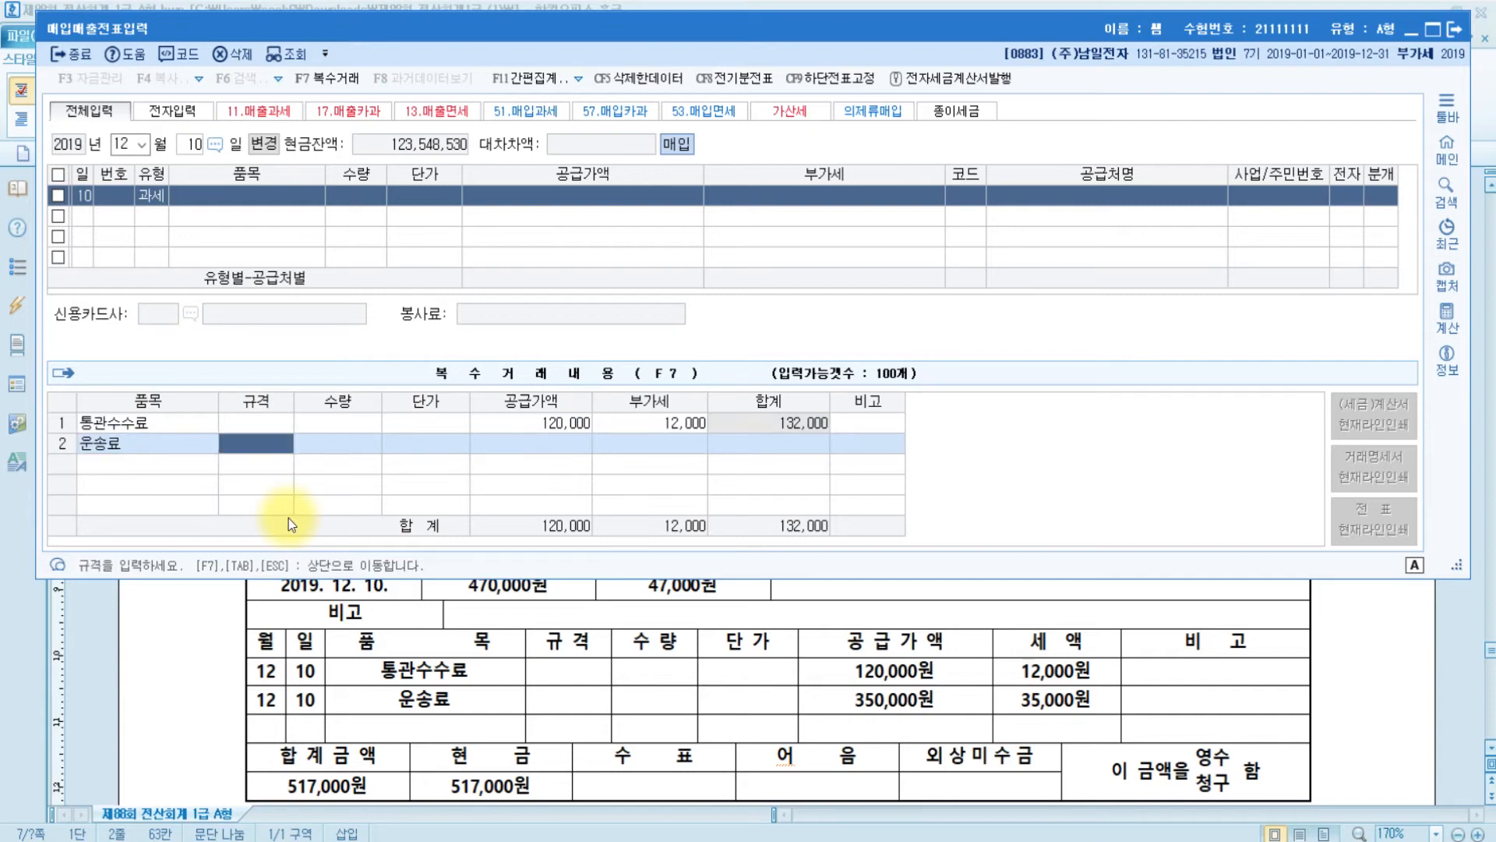
pyautogui.press('Return')
pyautogui.press('Return')
pyautogui.press('Return')
pyautogui.write('3500000')
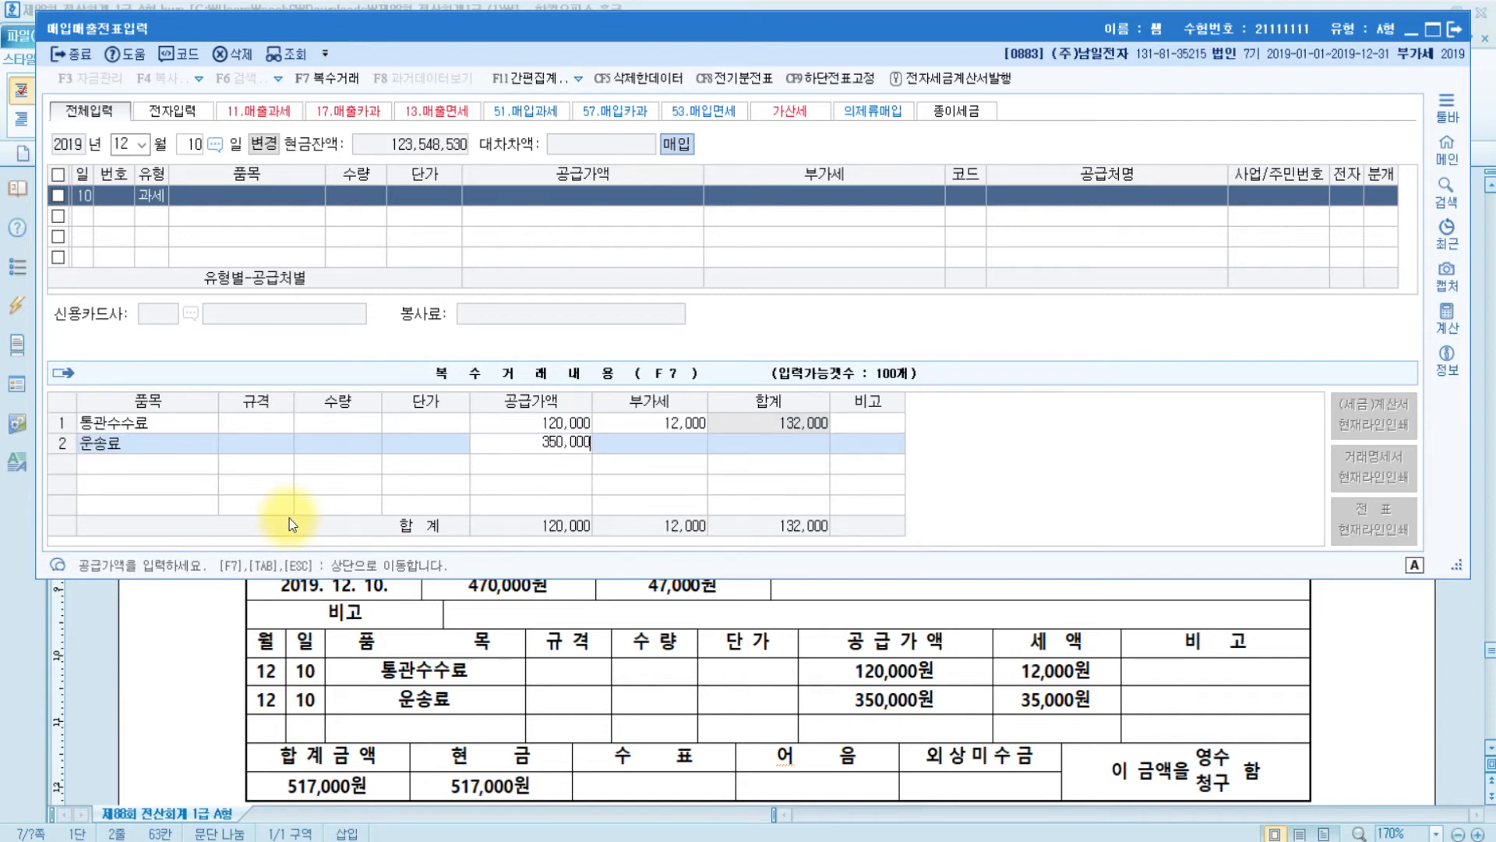
pyautogui.press('Return')
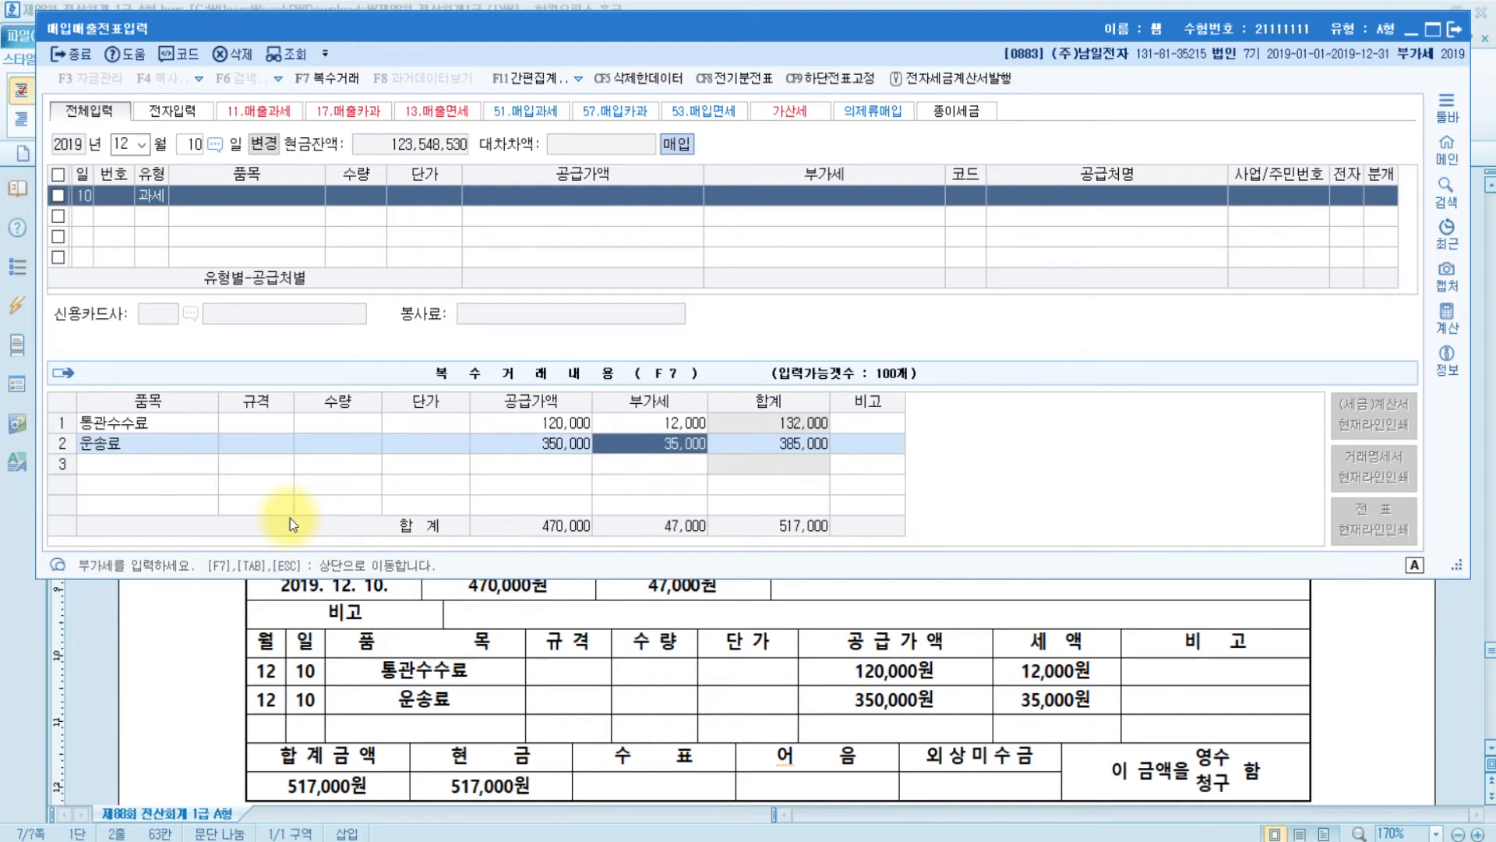
pyautogui.press('Return')
pyautogui.press('Return')
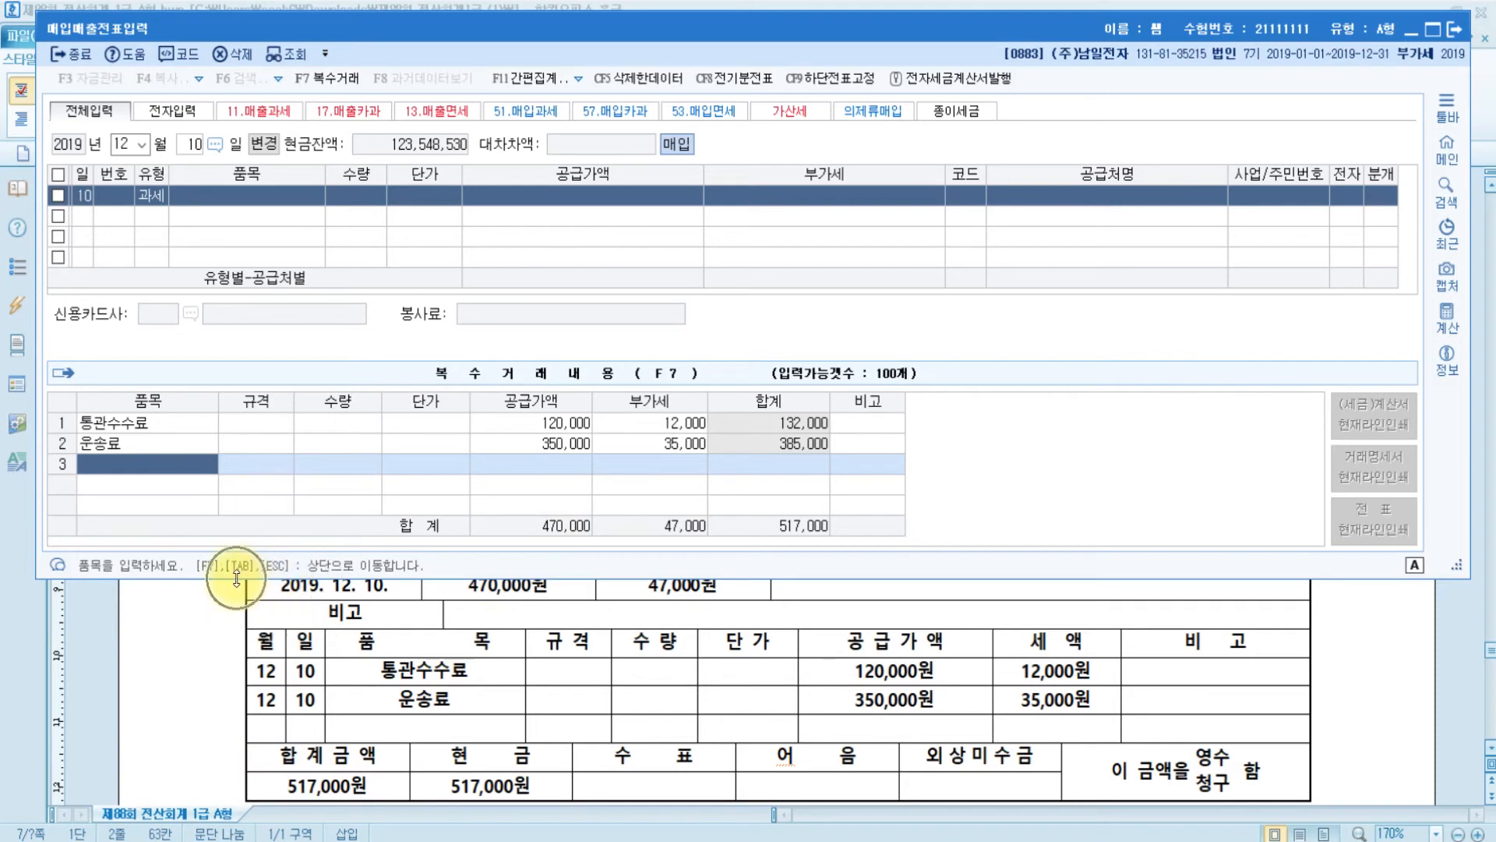
pyautogui.press('Tab')
pyautogui.click(226, 204)
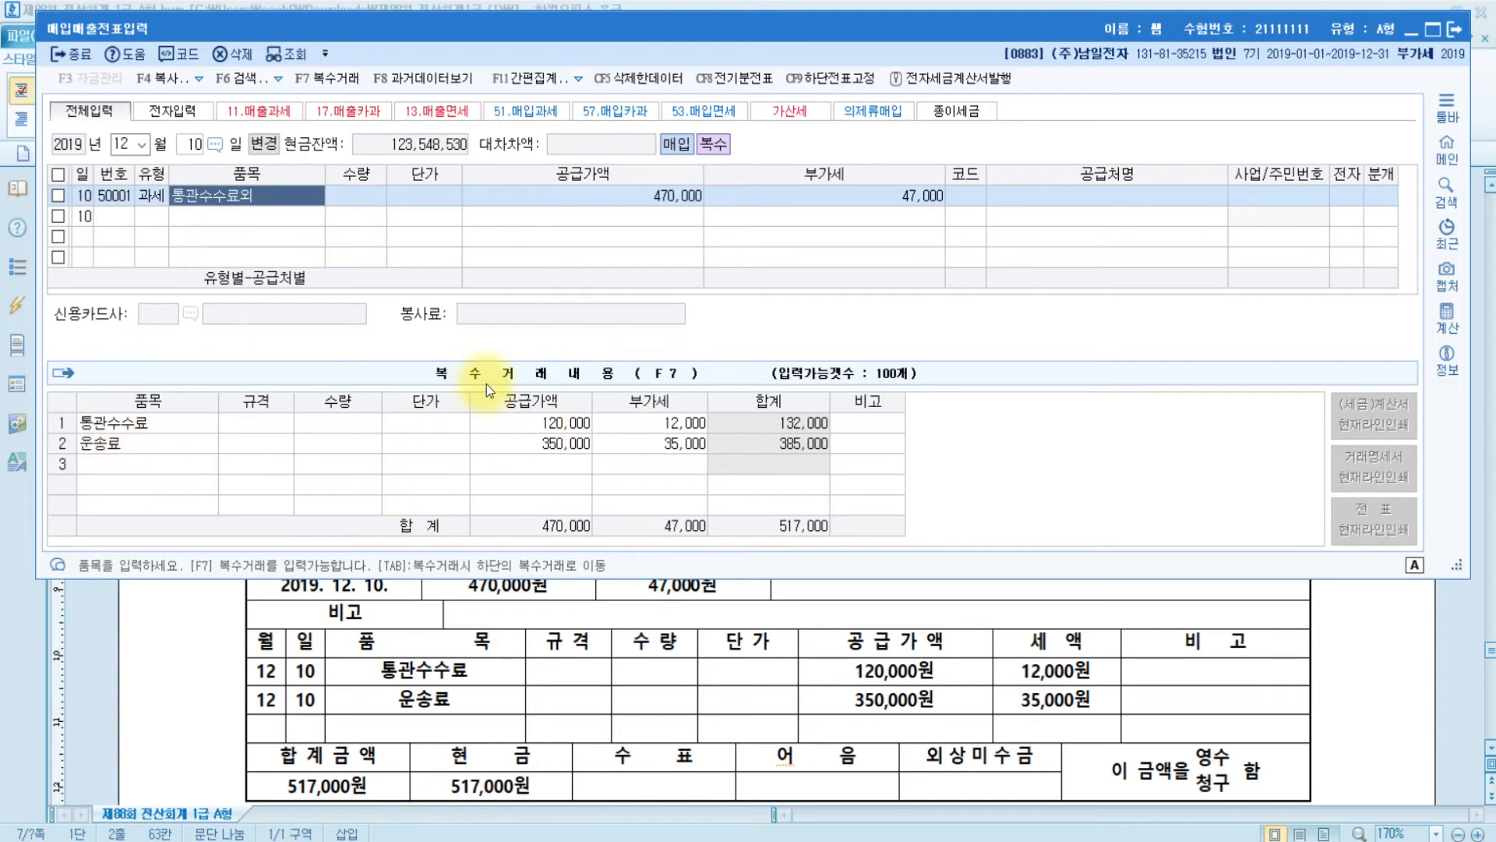
# - Set supplier 00156 (주)에이스국제운송 via a 에이 search and mark it electronic (1)
pyautogui.click(343, 87)
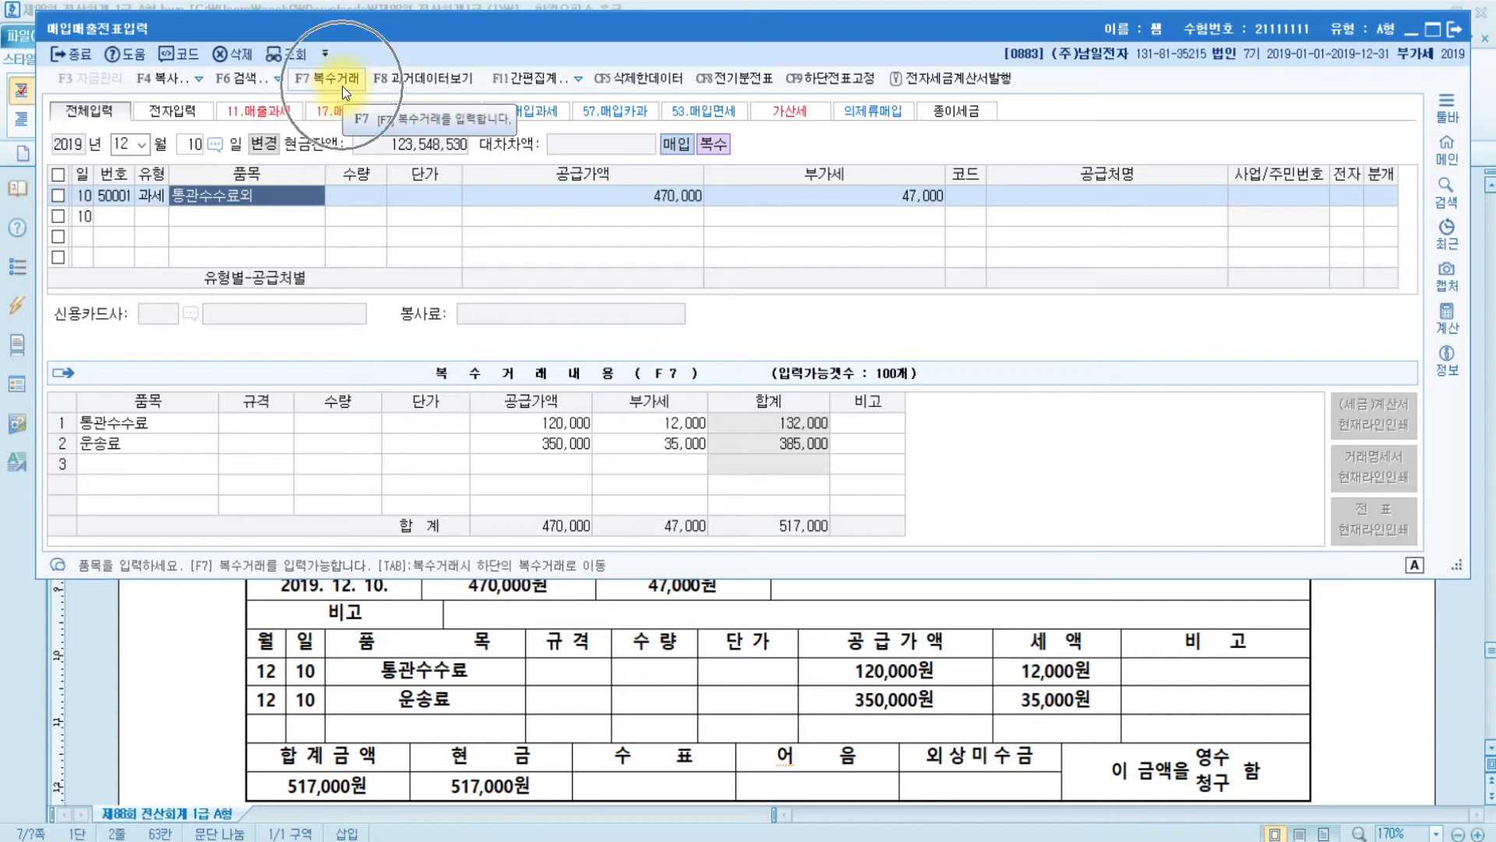
pyautogui.click(231, 202)
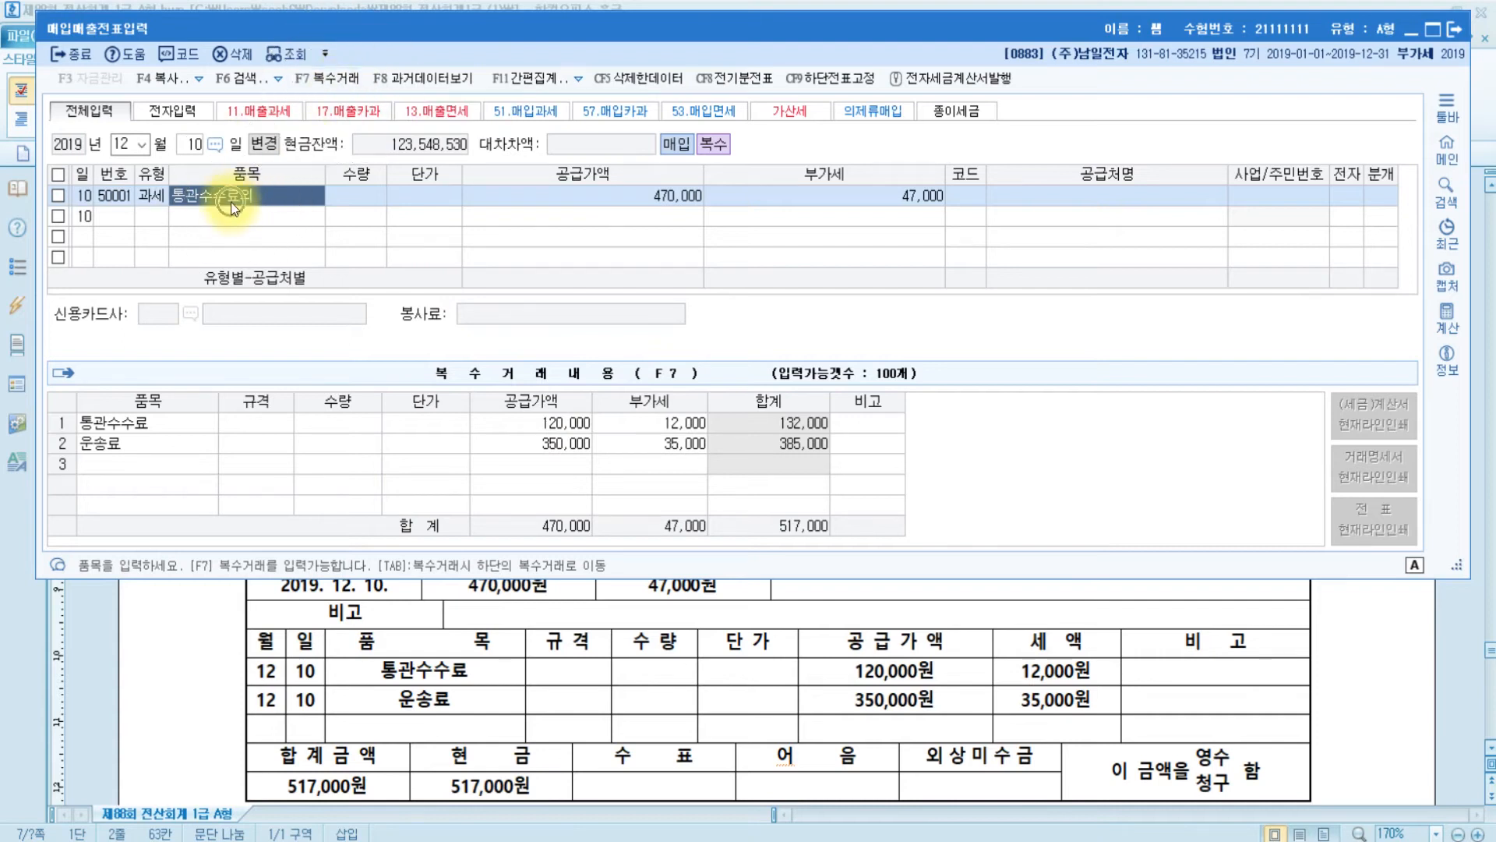
pyautogui.click(686, 204)
pyautogui.click(863, 209)
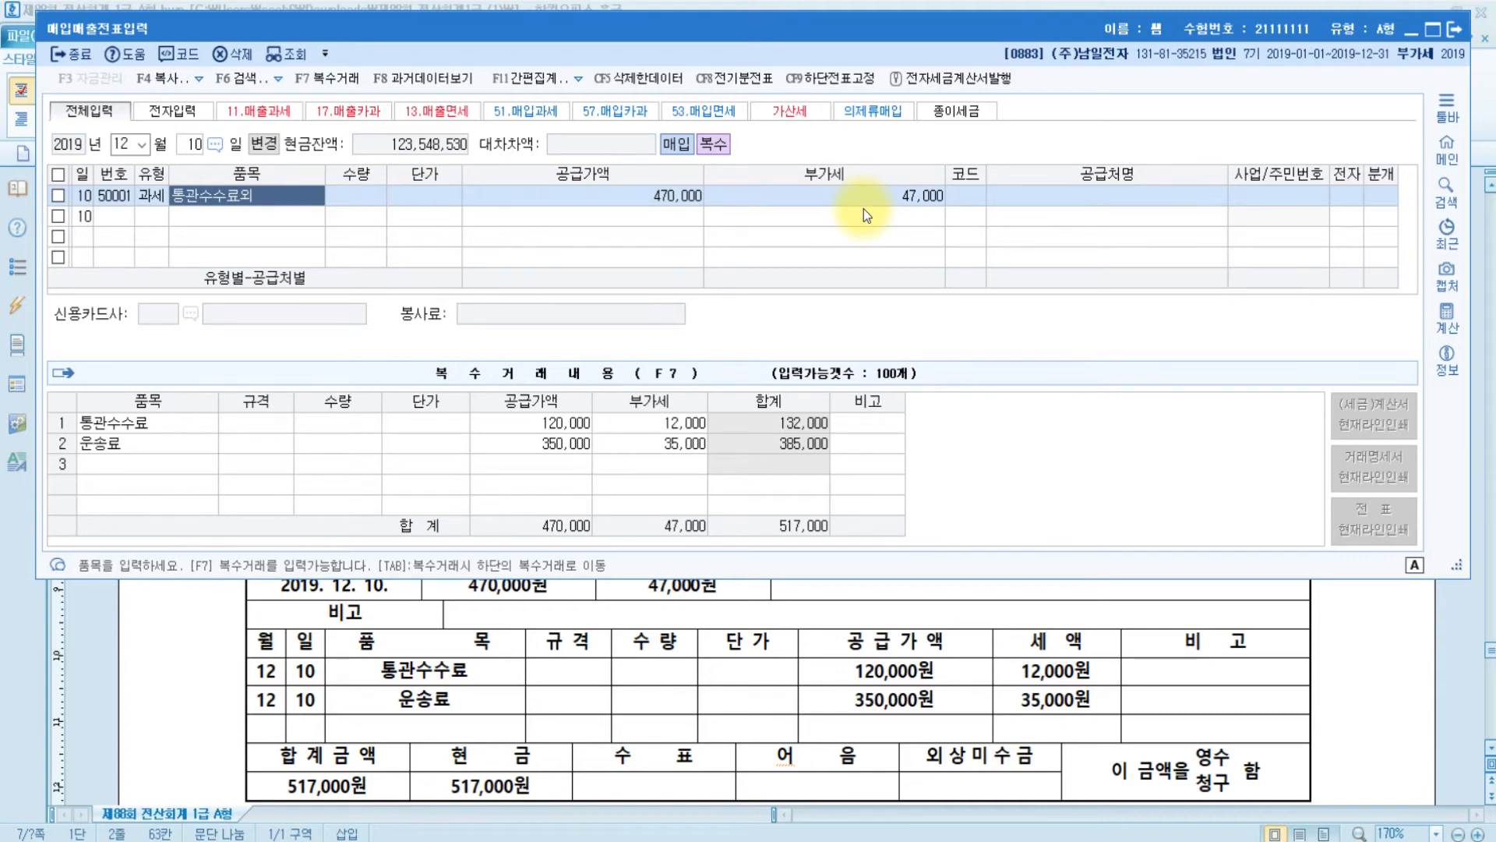
pyautogui.press('Return')
pyautogui.press('Return')
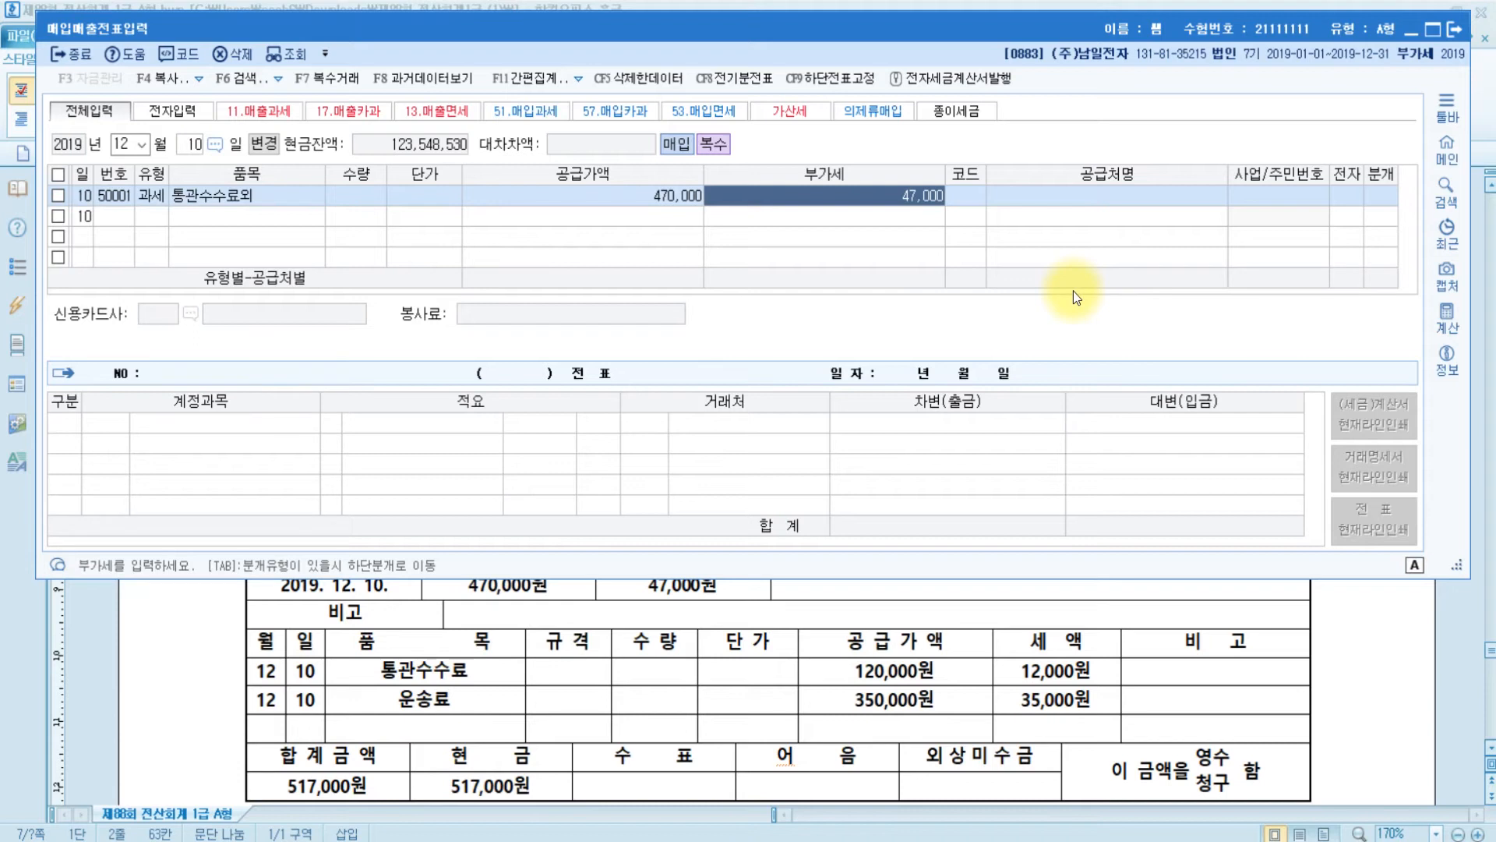
pyautogui.press('Return')
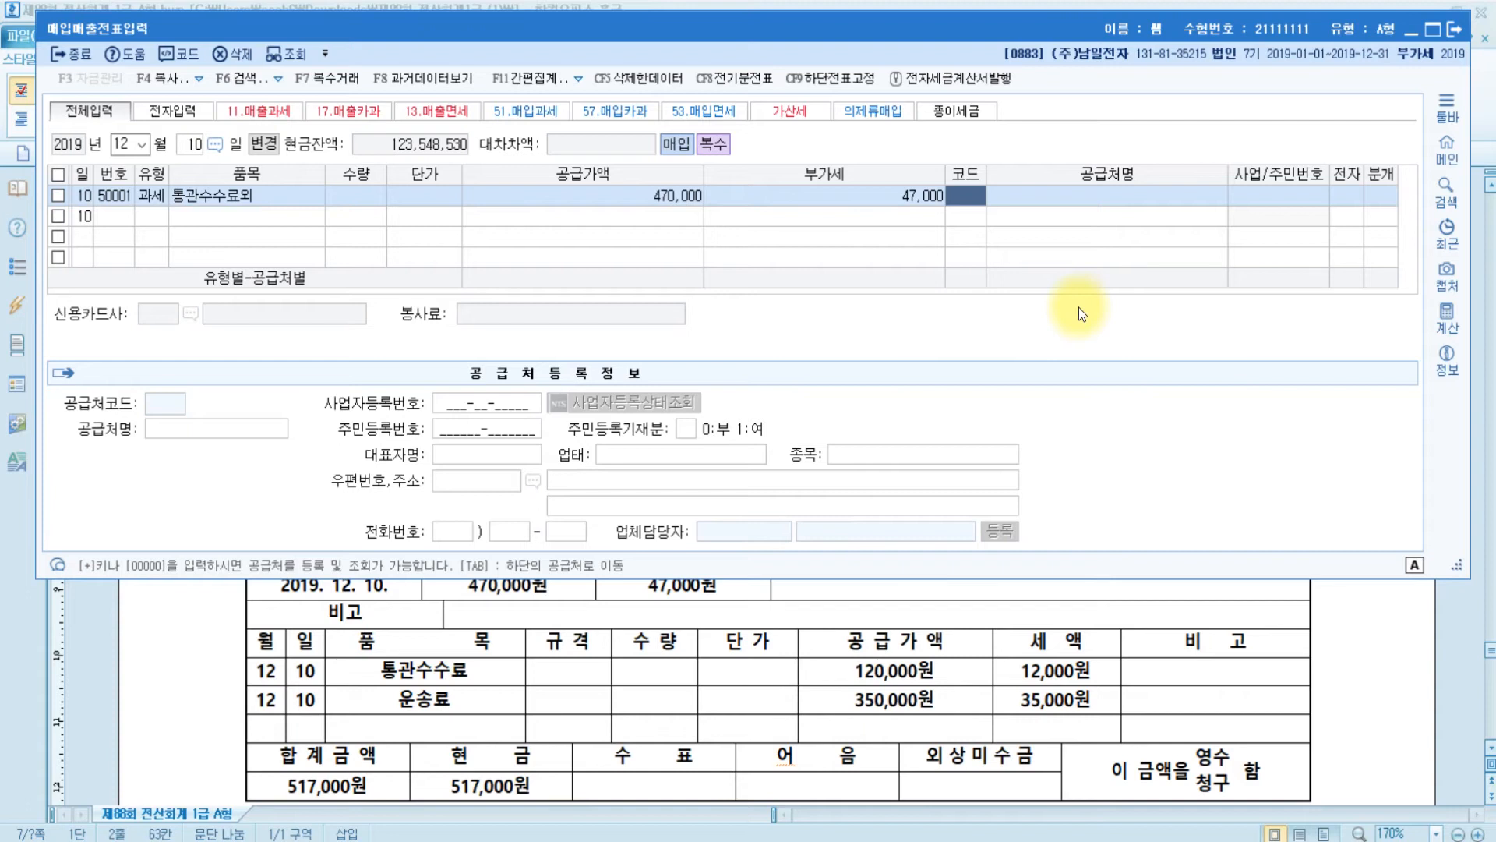
pyautogui.write('에이')
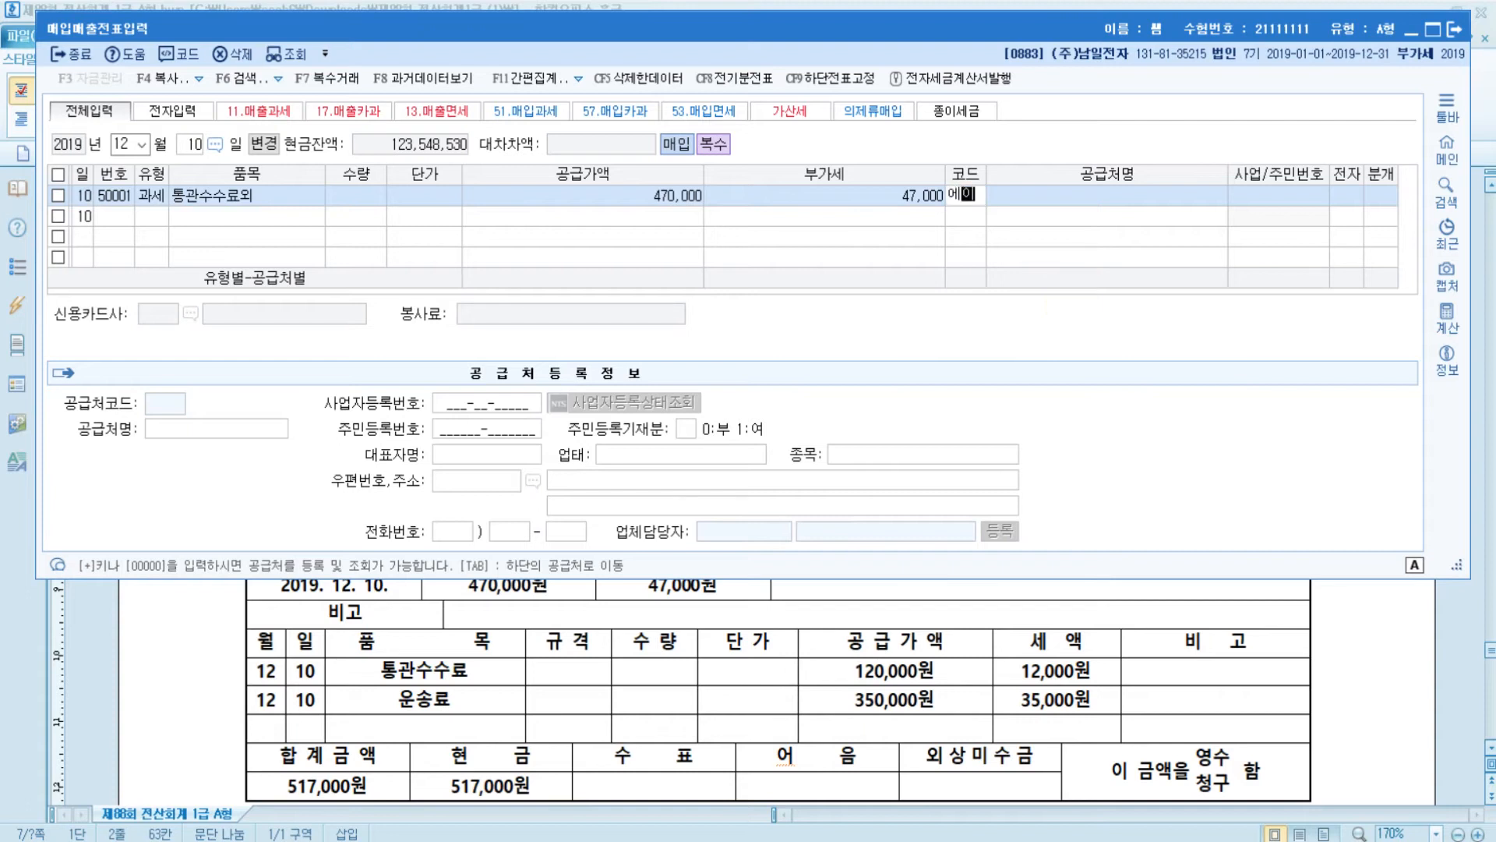
pyautogui.press('Return')
pyautogui.press('Return')
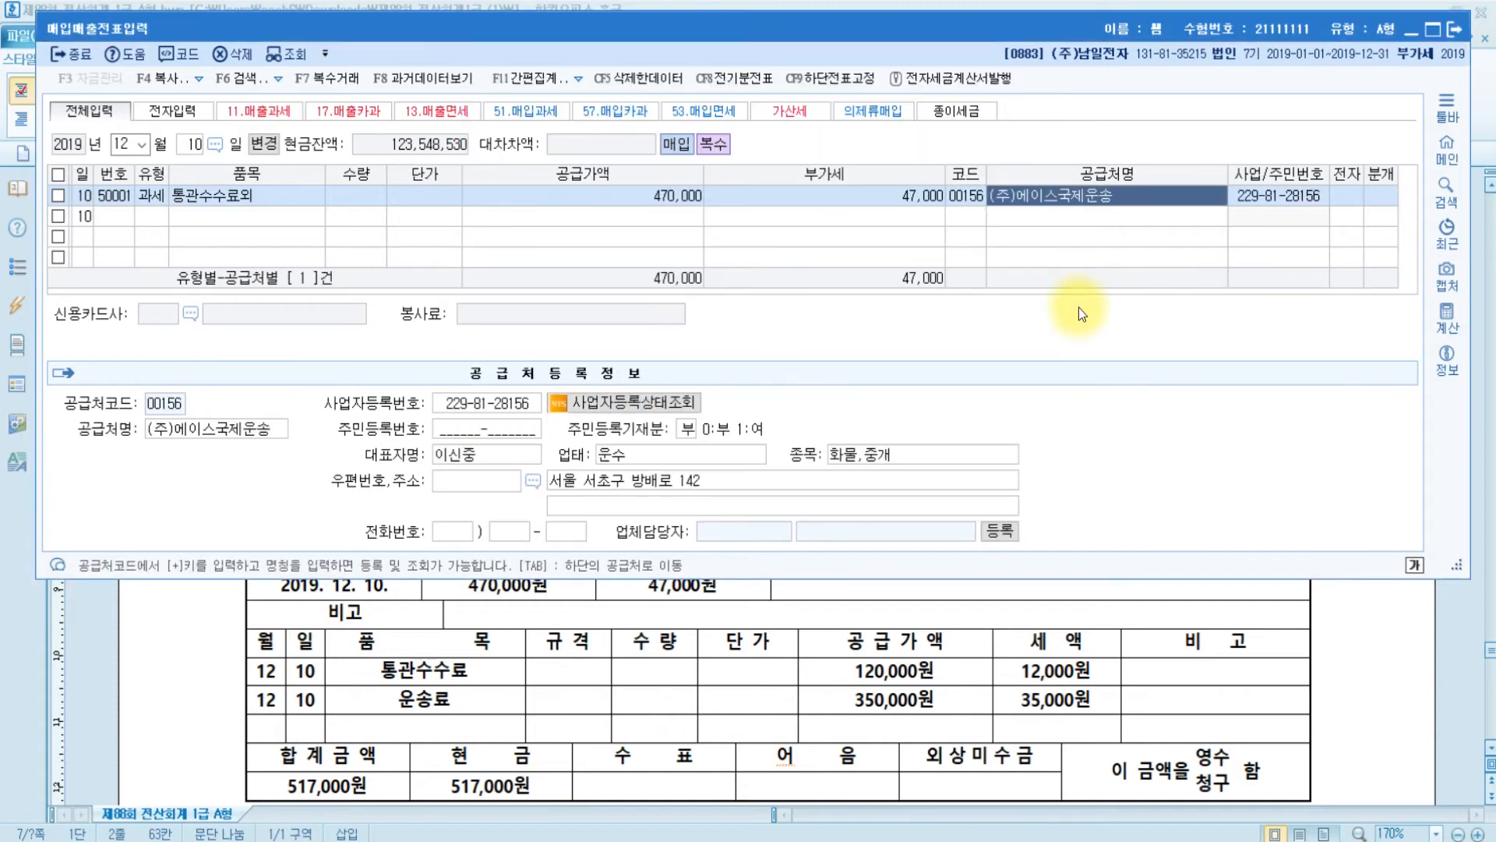
pyautogui.press('Return')
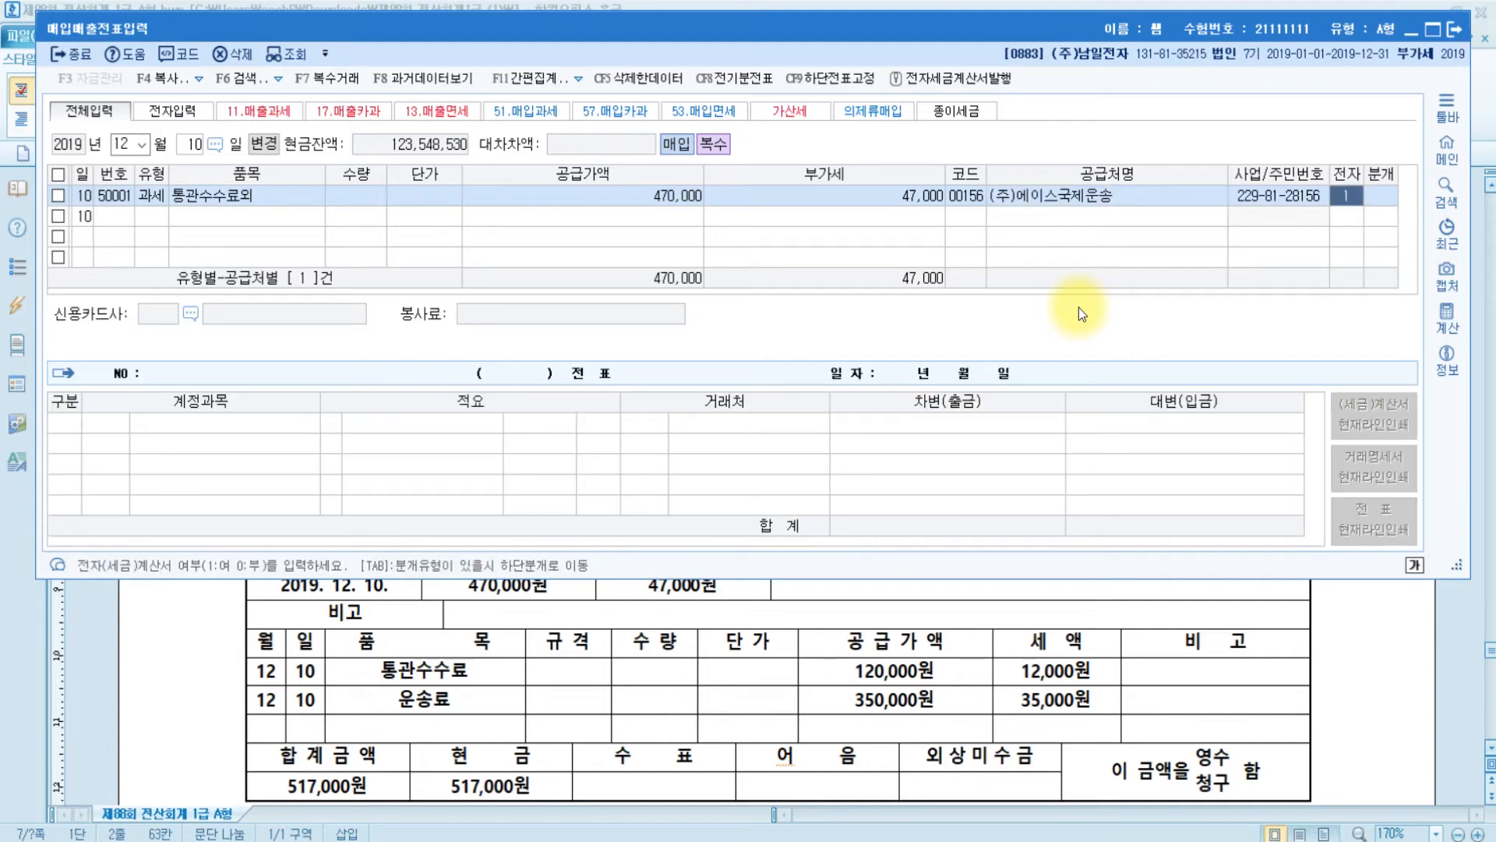
pyautogui.write('1')
pyautogui.press('Return')
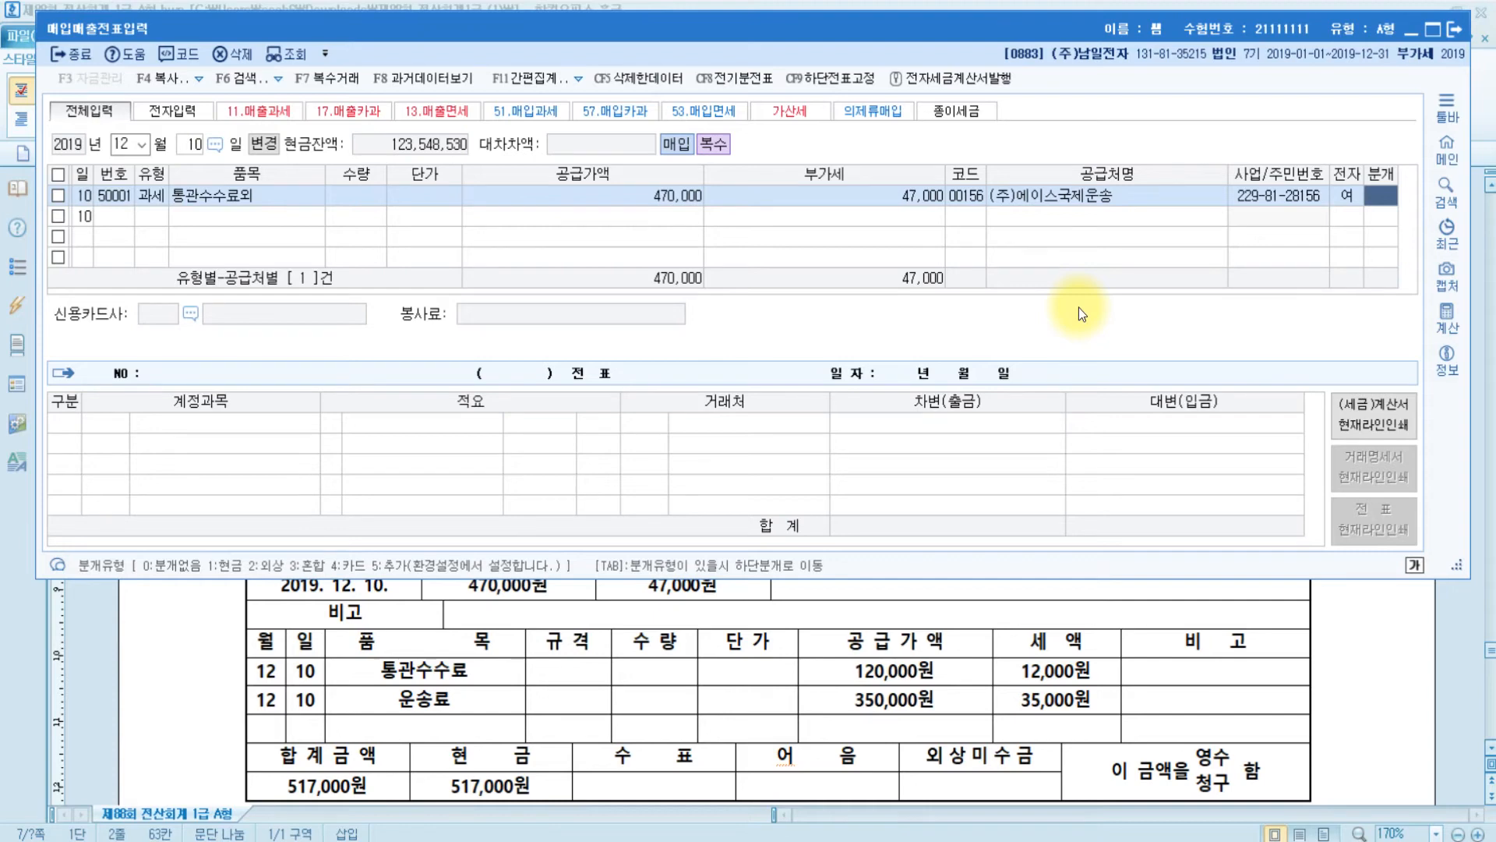
# - Settle the purchase in cash (1), booking 원재료 470,000 and 부가세대급금 47,000
pyautogui.click(1030, 701)
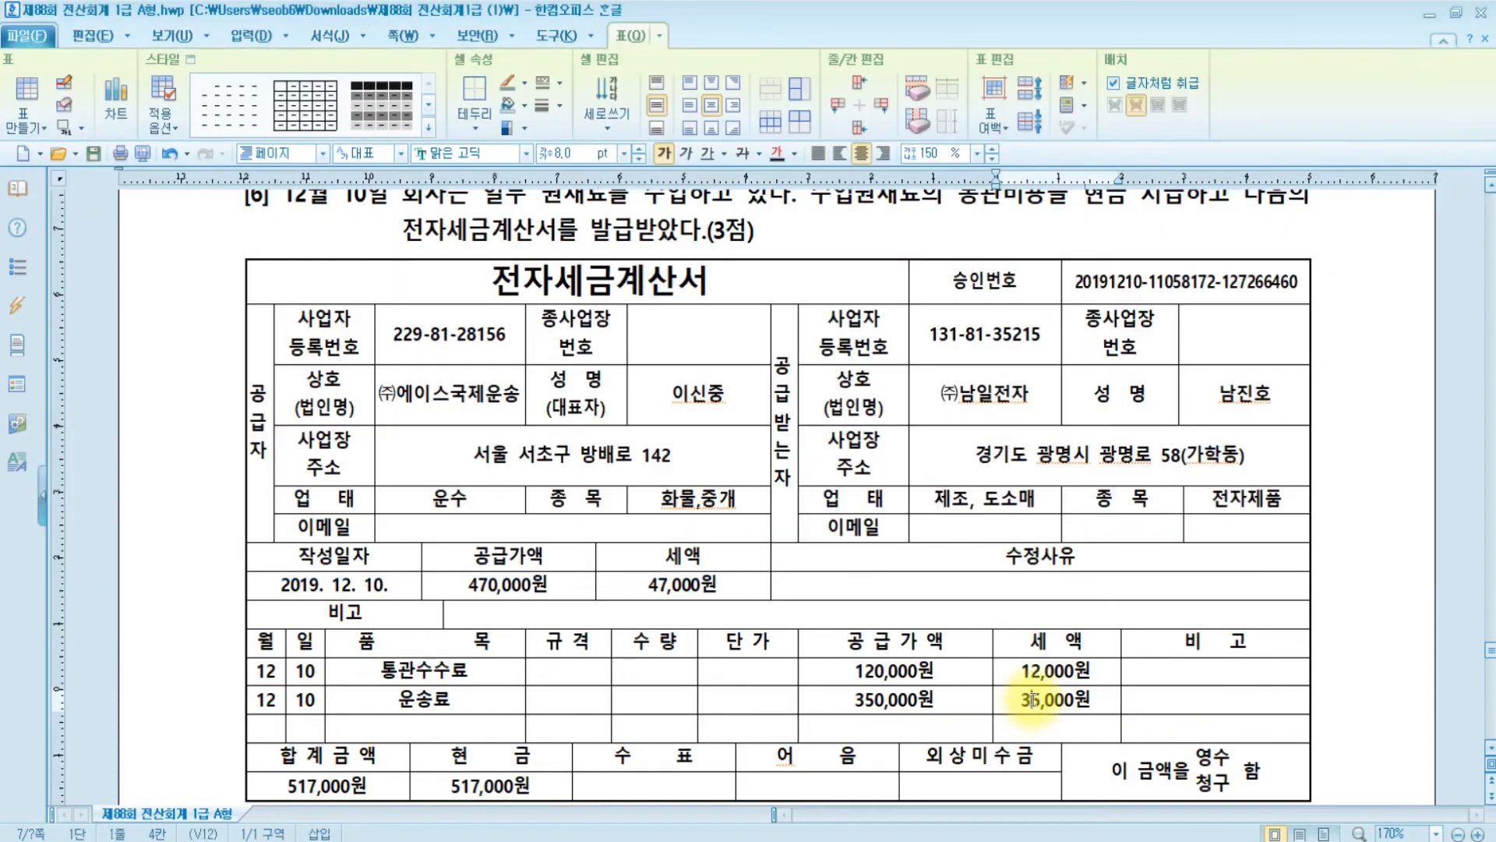
pyautogui.scroll(2, 1033, 700)
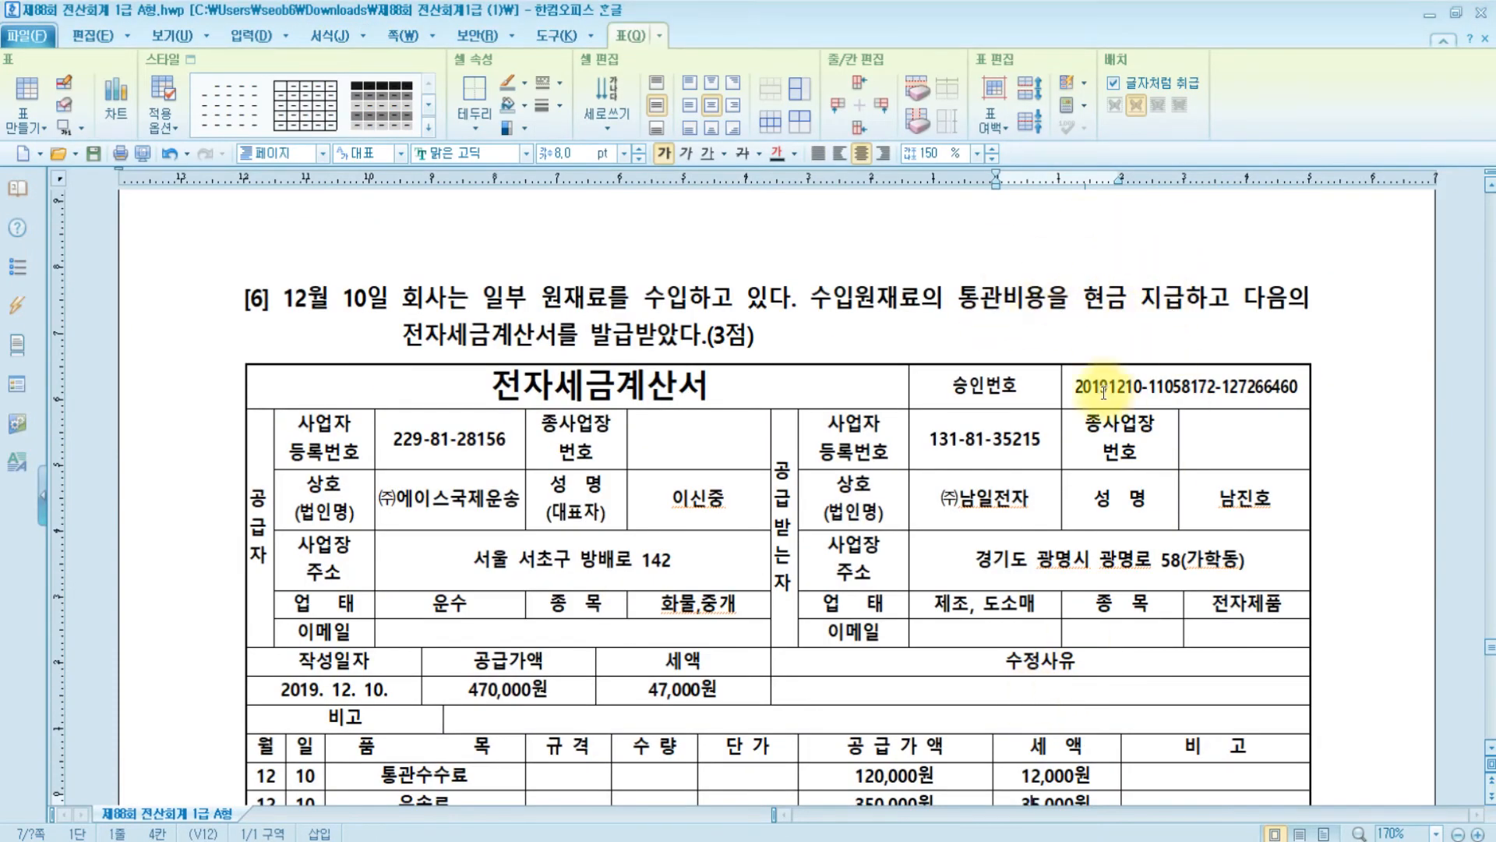
pyautogui.hotkey('alt', 'Tab')
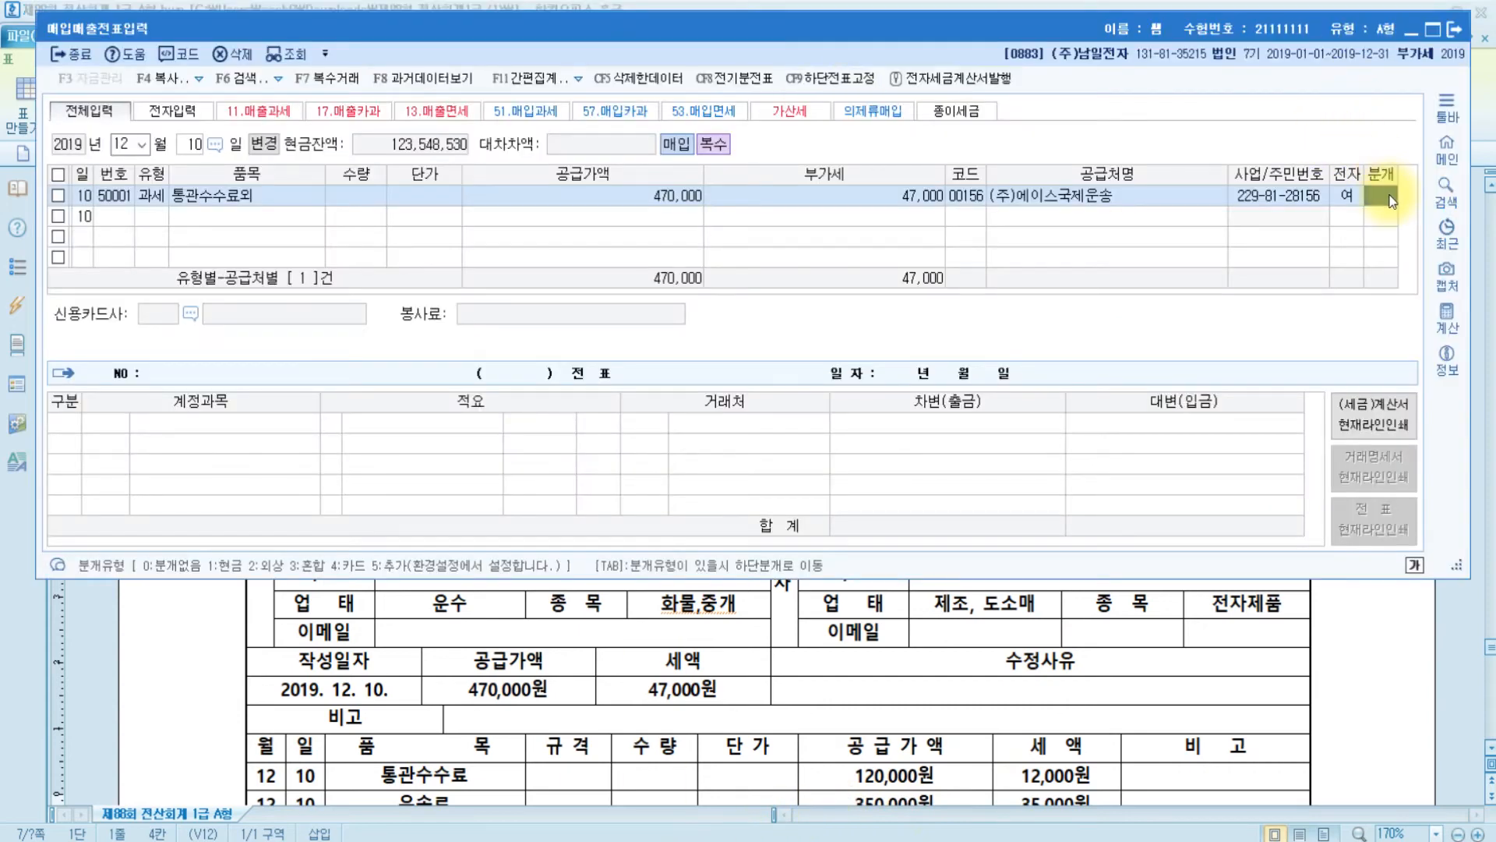
pyautogui.write('1')
pyautogui.press('Return')
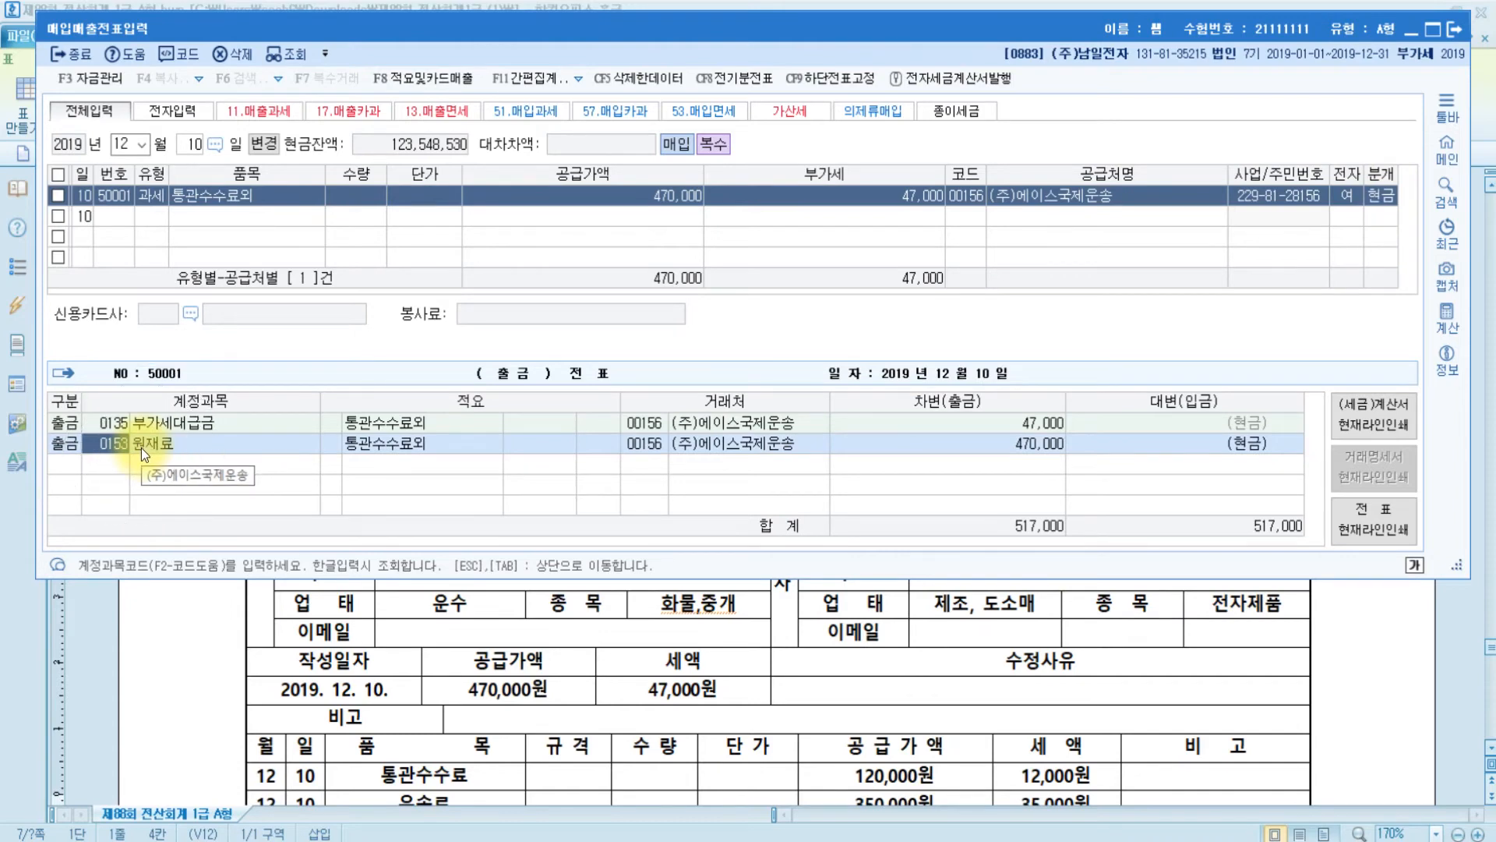
pyautogui.scroll(-3, 665, 729)
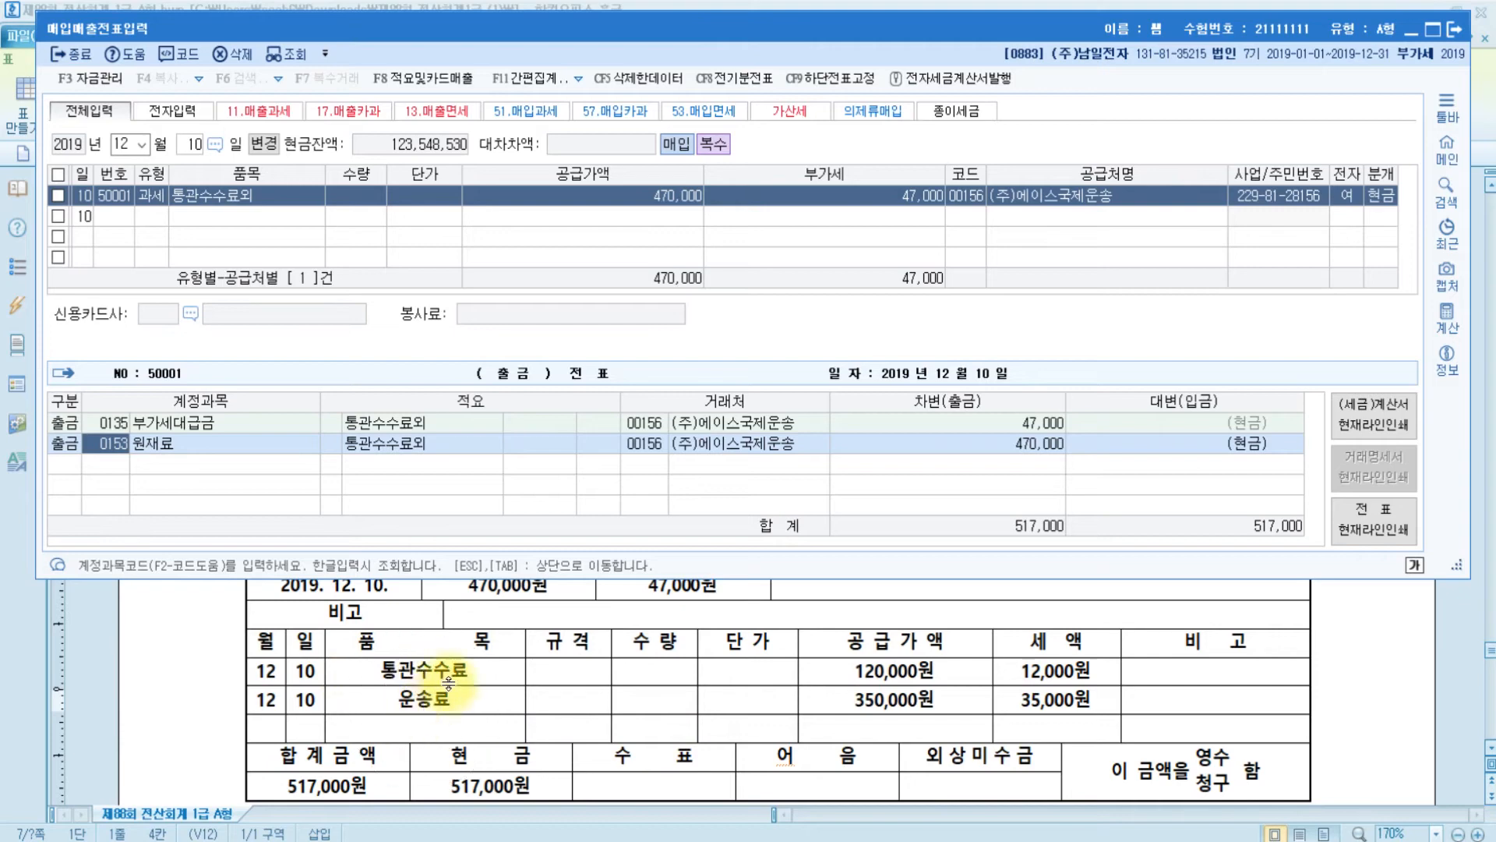
pyautogui.scroll(6, 498, 679)
pyautogui.scroll(8, 498, 679)
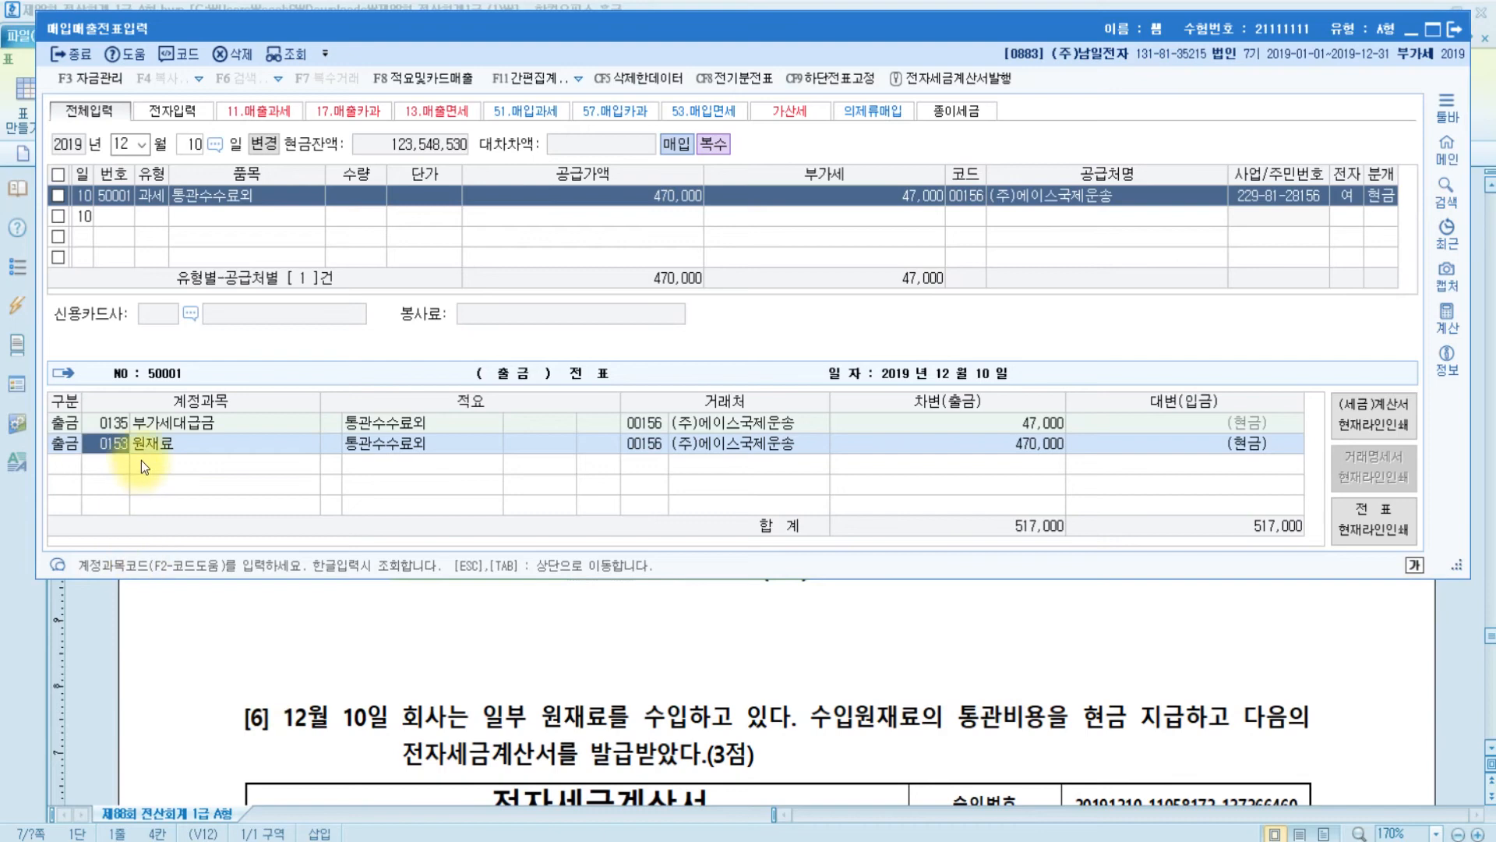
pyautogui.scroll(-3, 335, 737)
pyautogui.scroll(2, 368, 735)
# - Check problem [6]'s tax invoice in the exam document
pyautogui.click(370, 738)
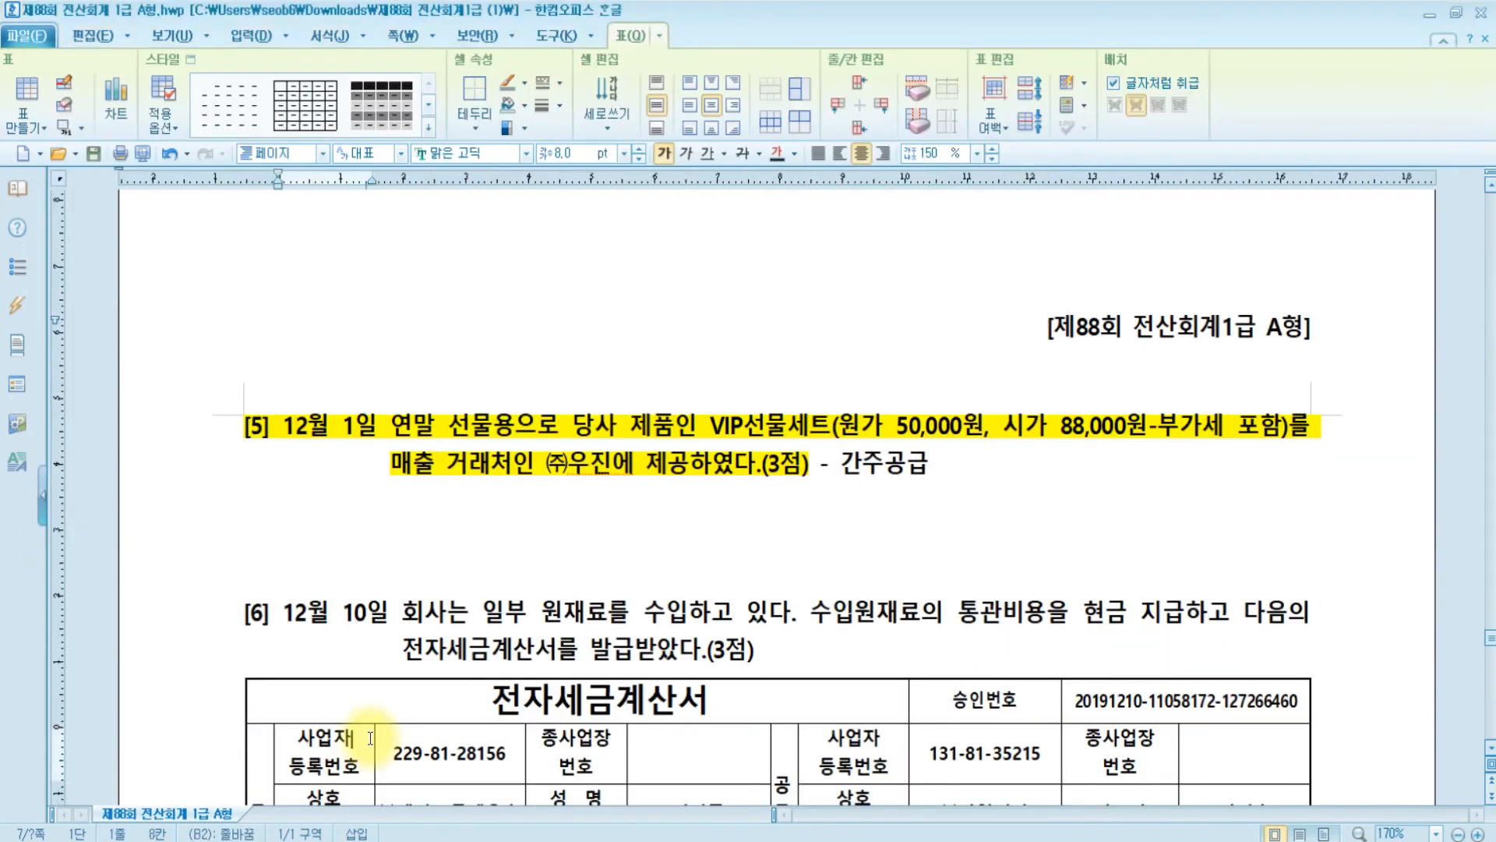
pyautogui.scroll(-5, 371, 737)
pyautogui.scroll(3, 370, 737)
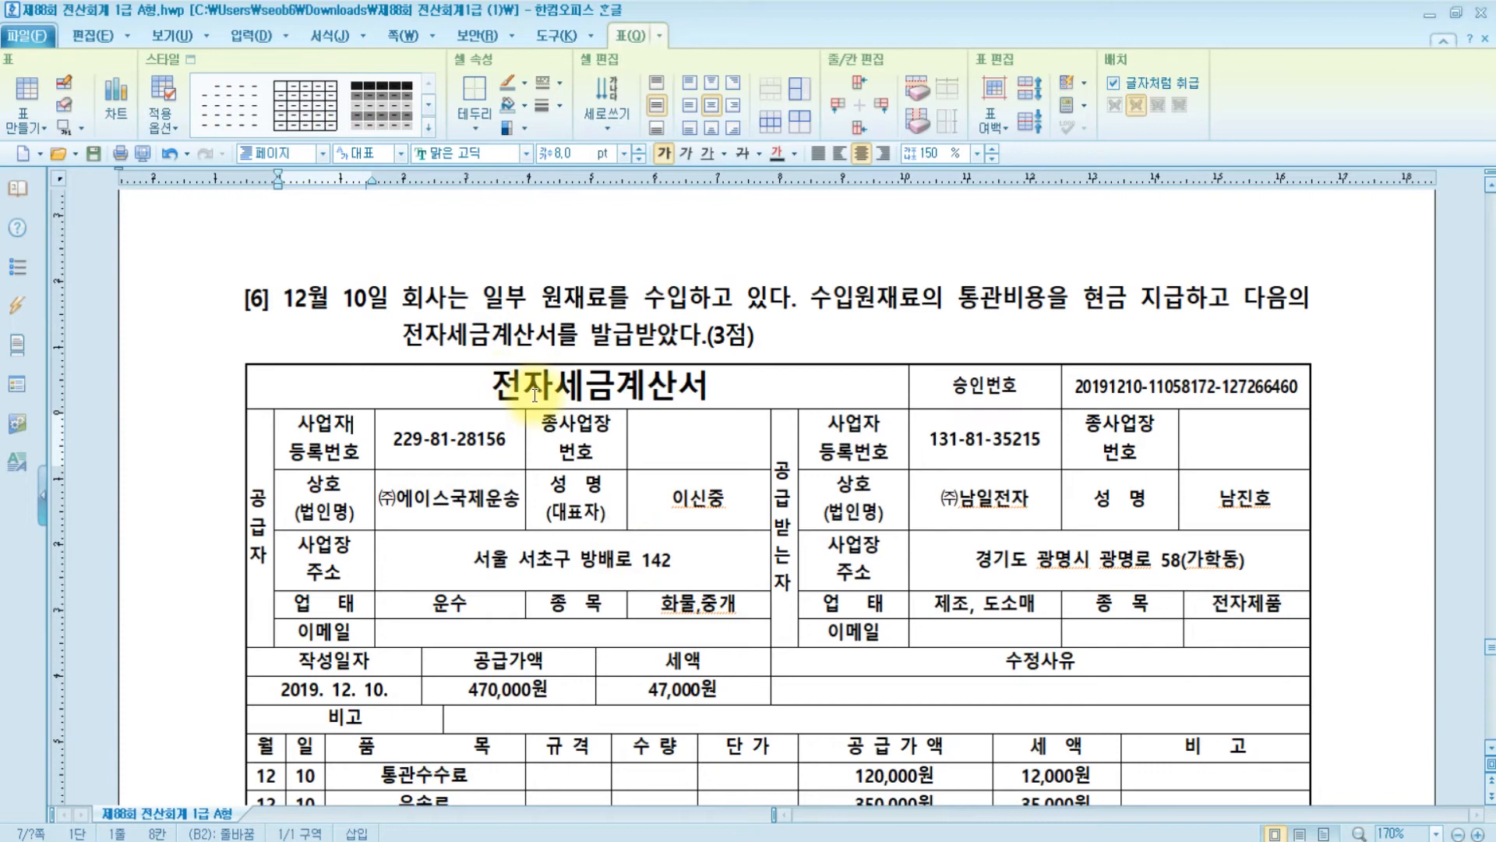
pyautogui.click(536, 390)
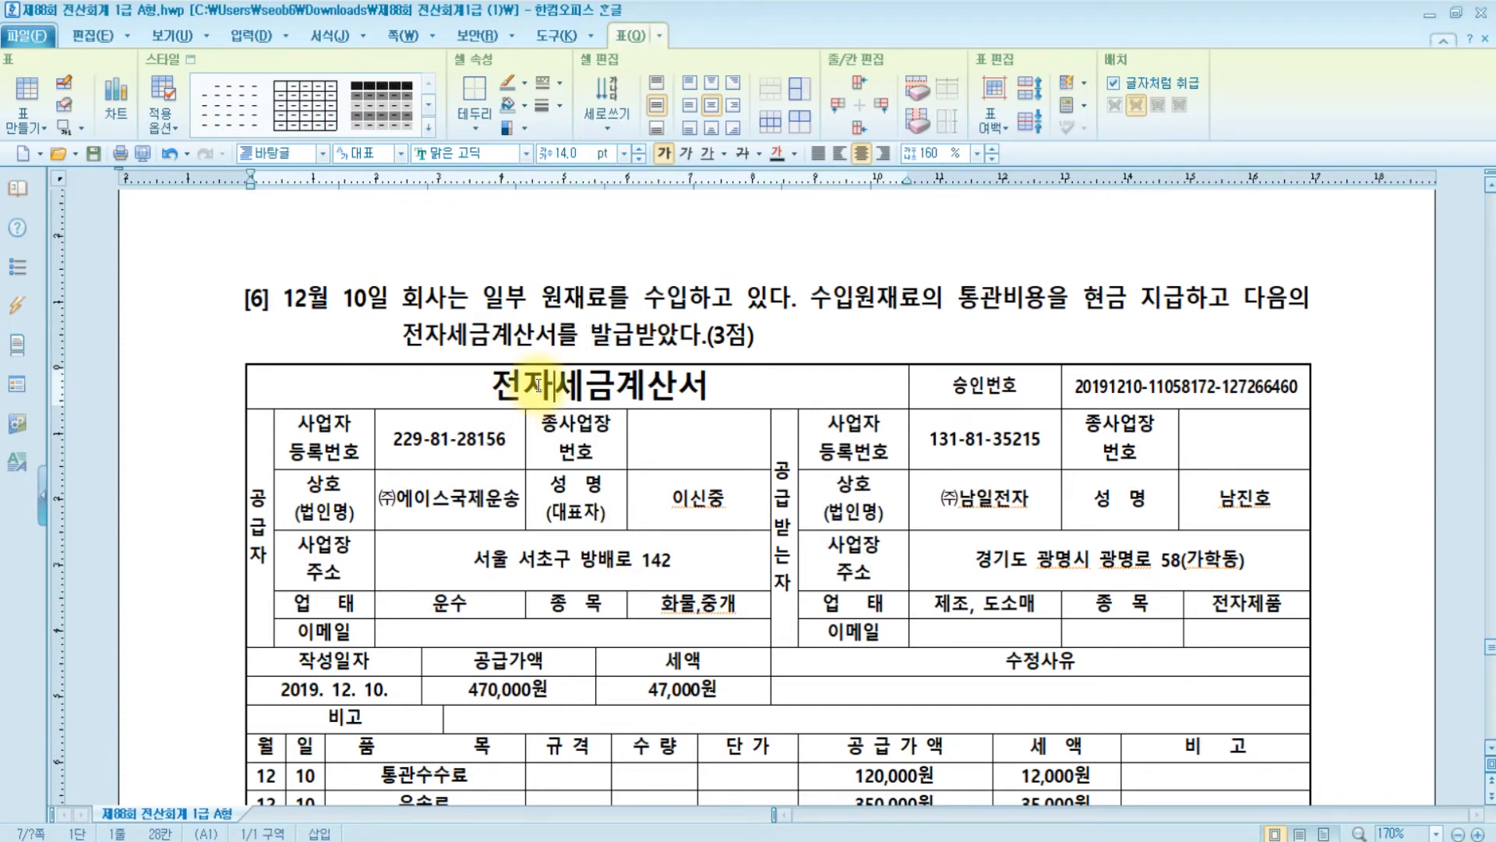
pyautogui.scroll(-4, 538, 385)
pyautogui.scroll(-5, 538, 382)
pyautogui.scroll(8, 537, 383)
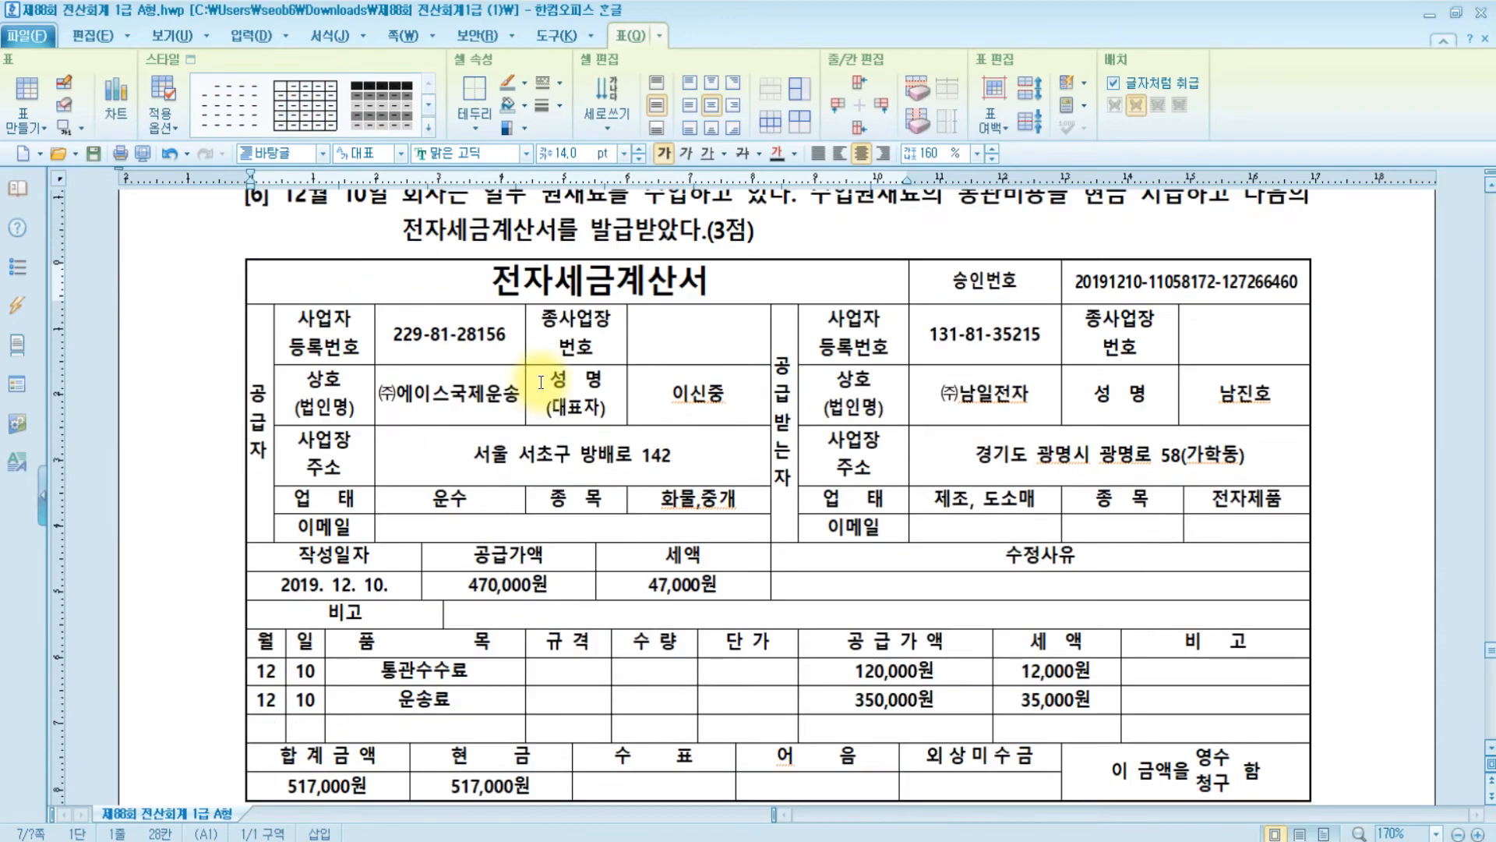
pyautogui.scroll(-2, 541, 382)
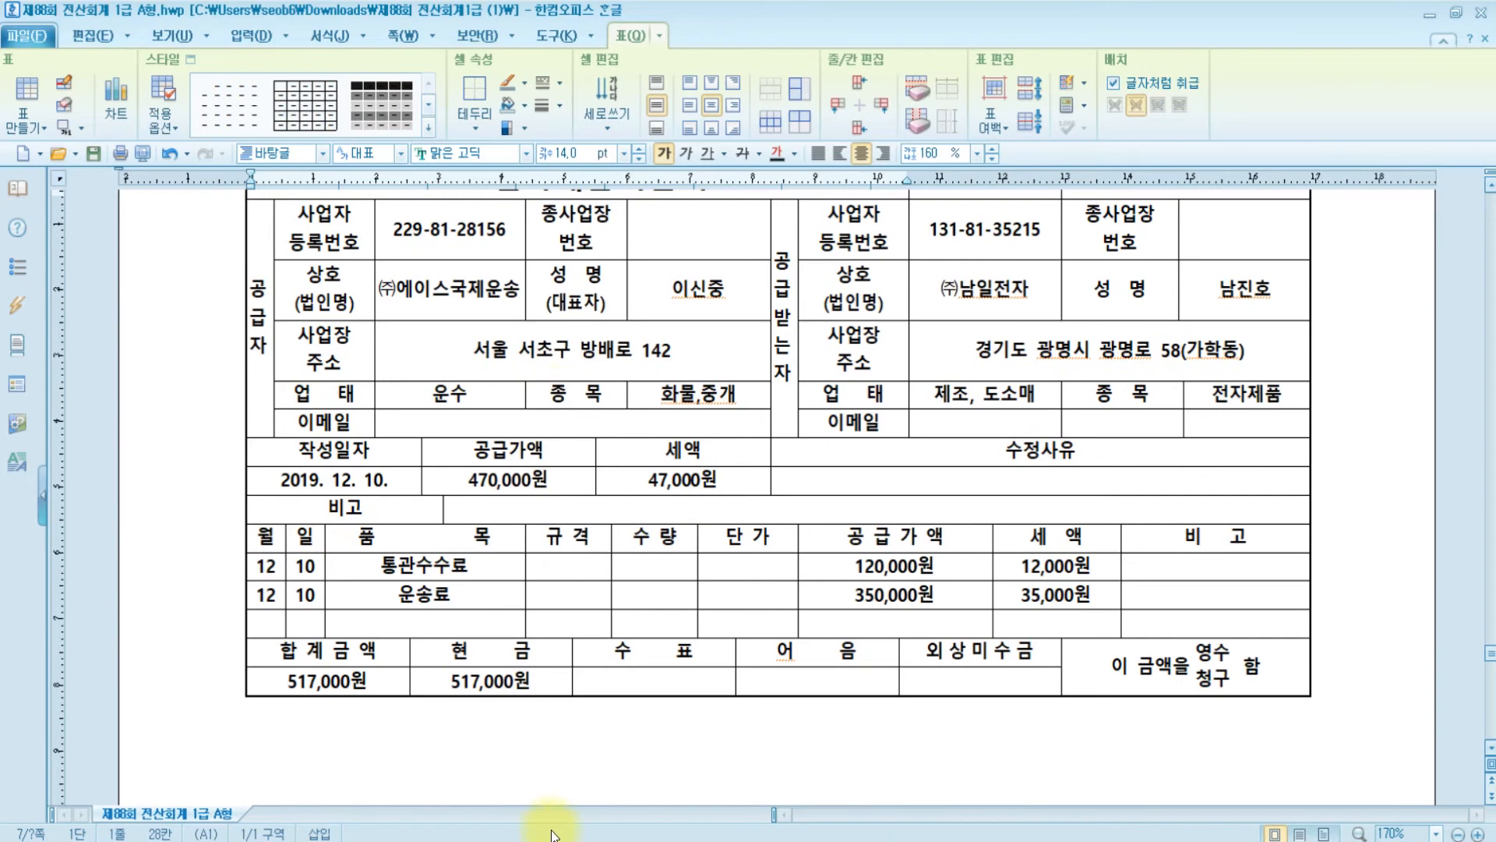
# - Close the 매입매출전표입력 window and scroll back to problem [6]
pyautogui.click(694, 840)
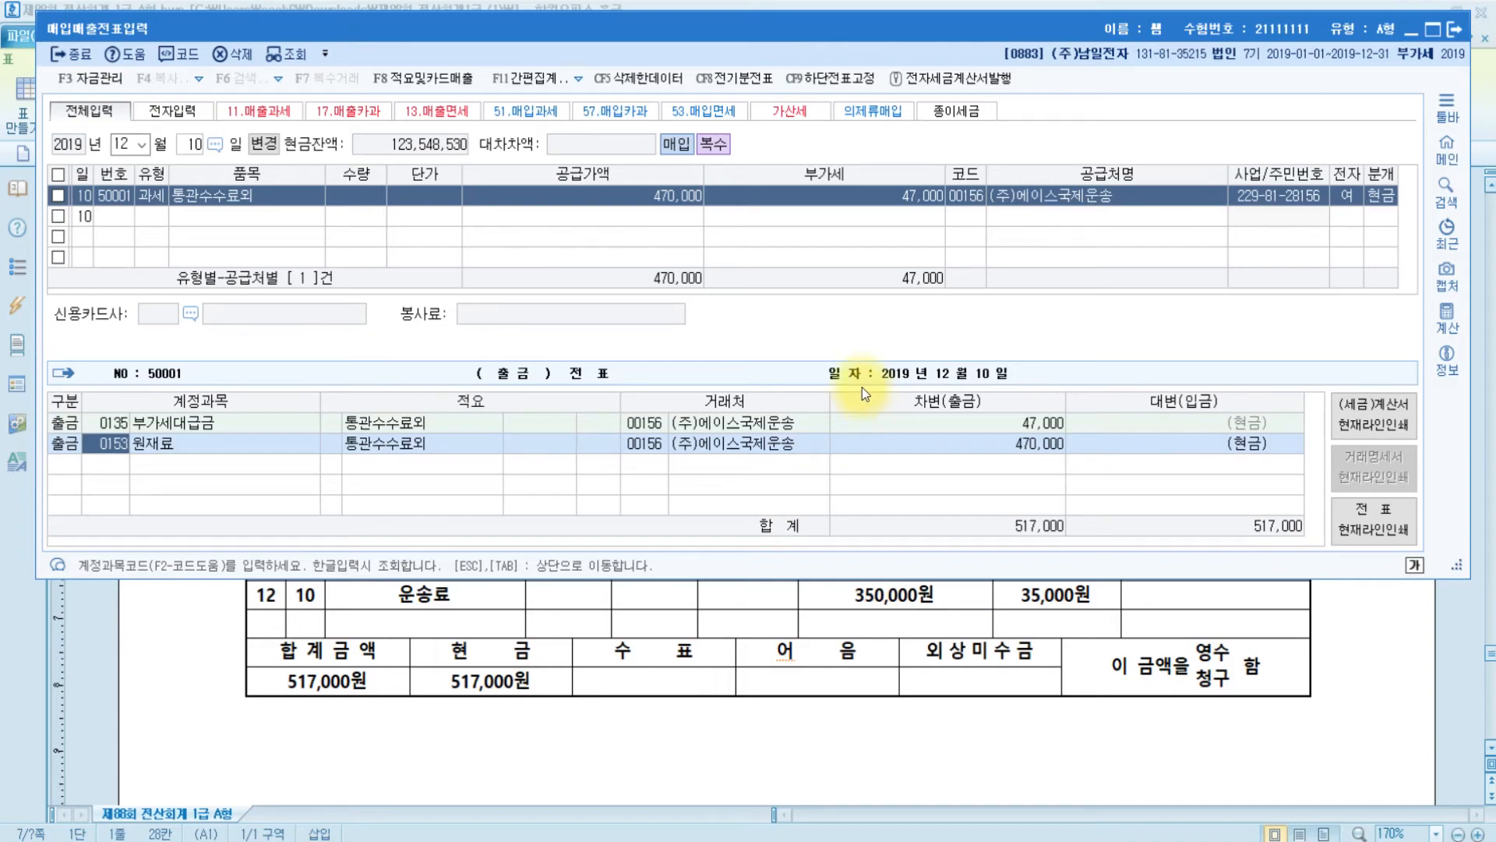
pyautogui.press('Escape')
pyautogui.press('Escape')
pyautogui.press('Escape')
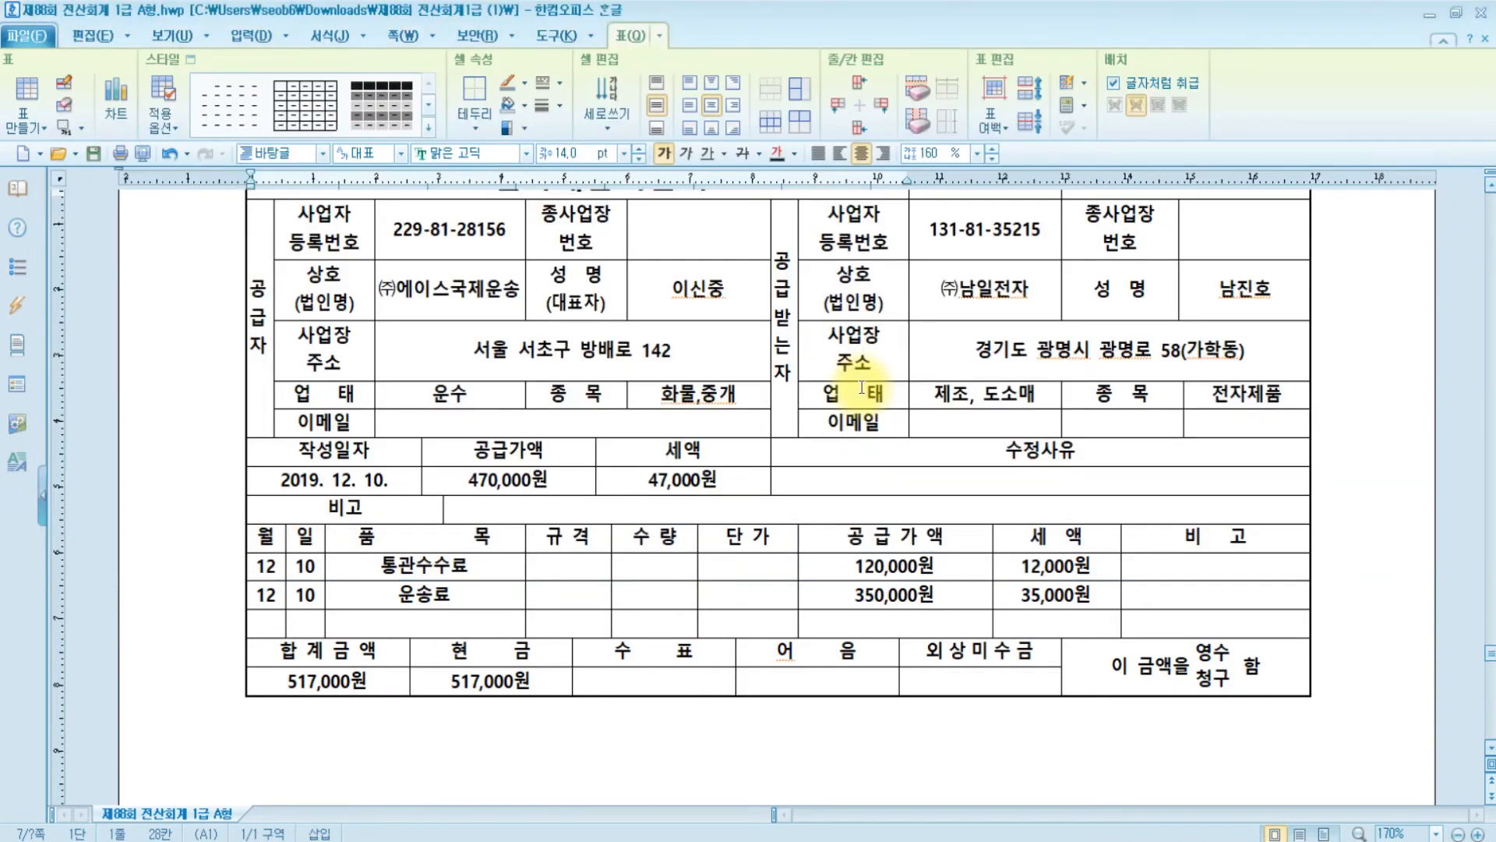
pyautogui.scroll(20, 862, 387)
pyautogui.scroll(5, 865, 388)
pyautogui.scroll(-20, 865, 389)
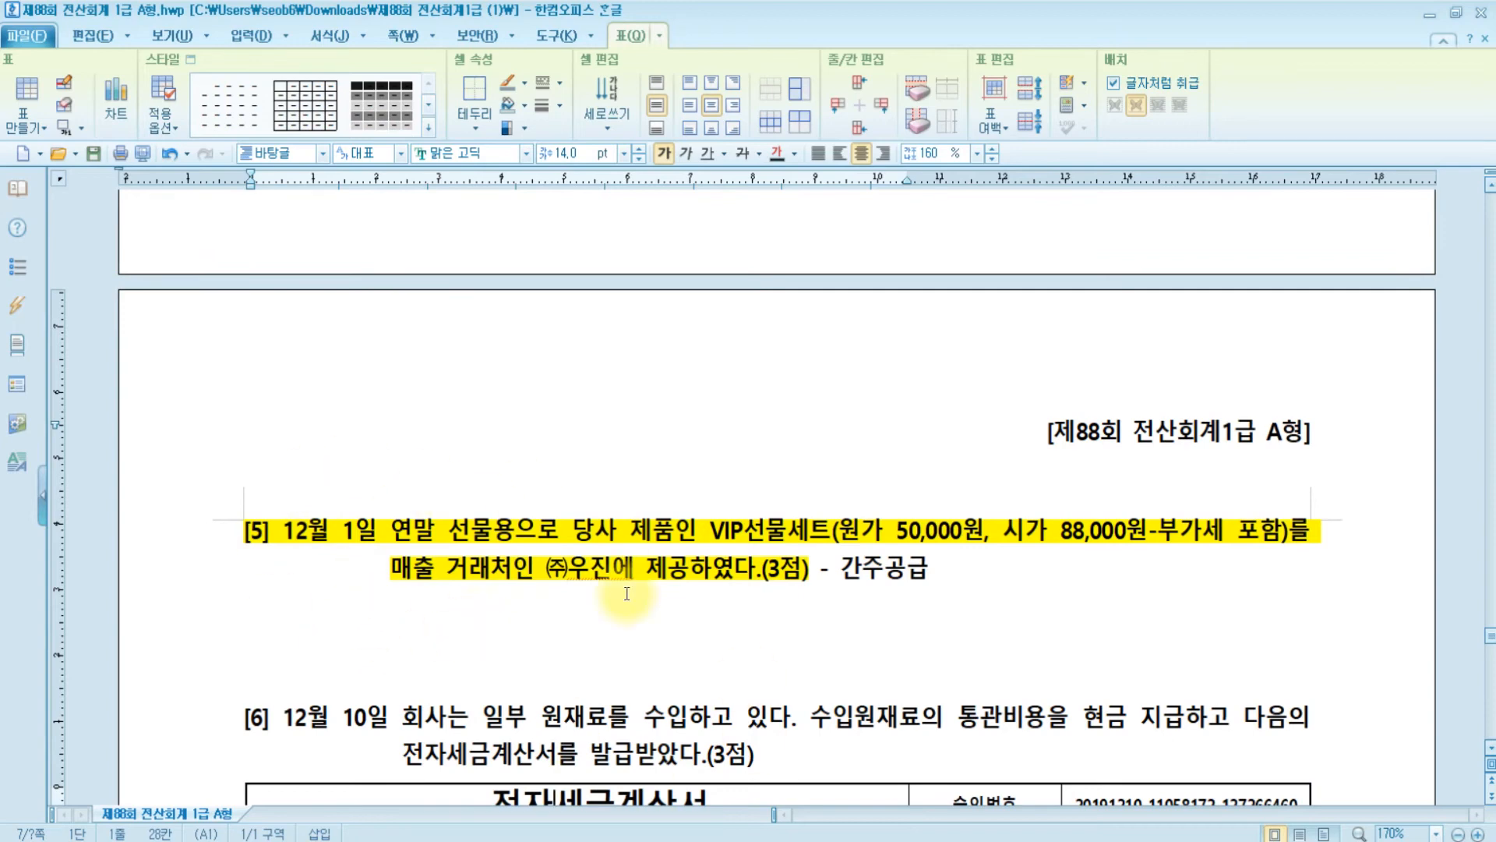
pyautogui.scroll(-4, 408, 593)
# - Highlight '[6] 12월 10일' in yellow with the 형광펜
pyautogui.click(310, 413)
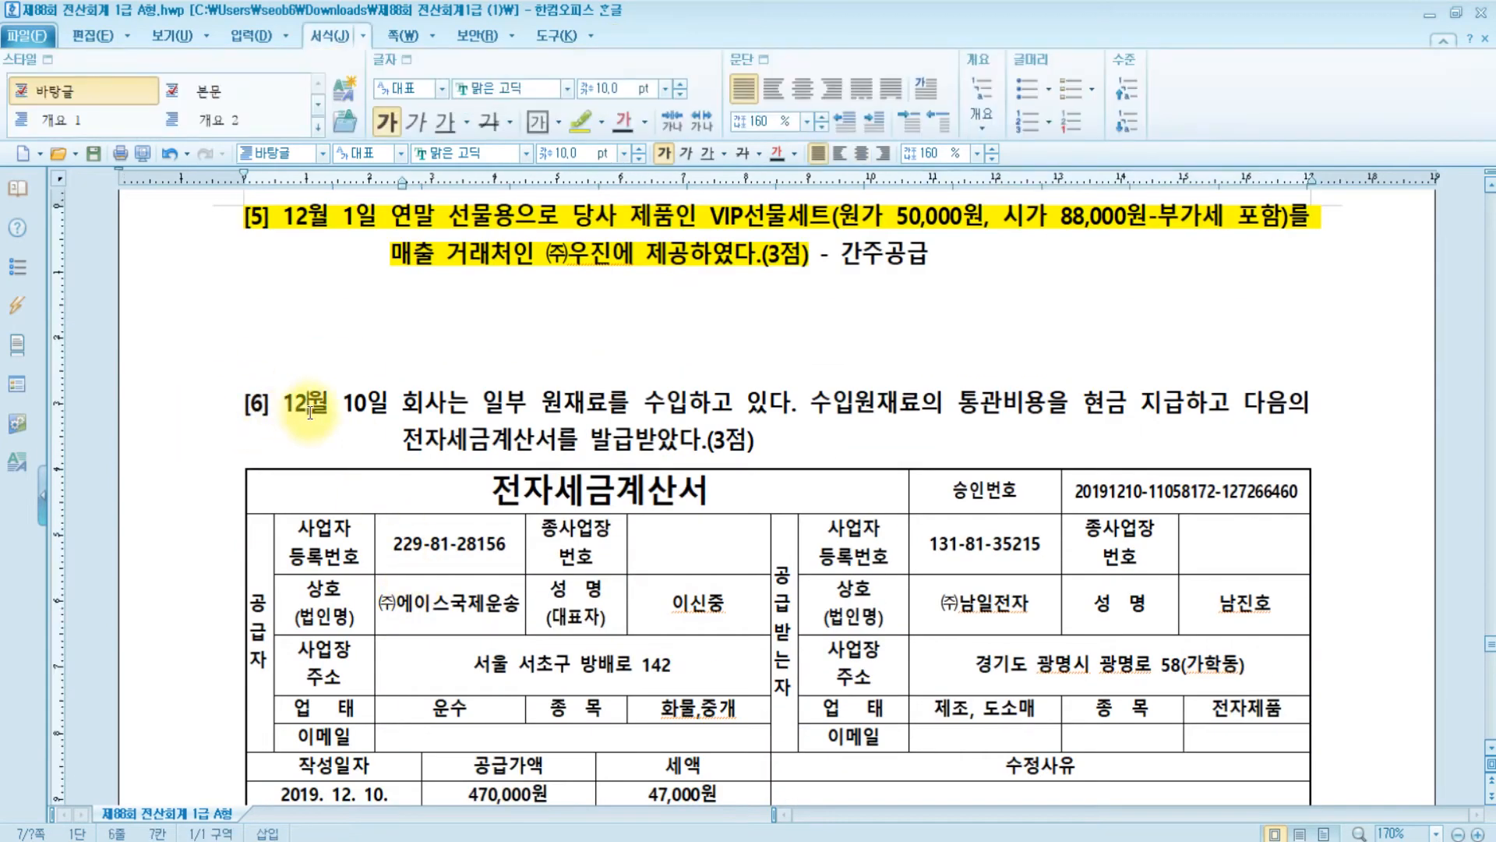
pyautogui.click(222, 414)
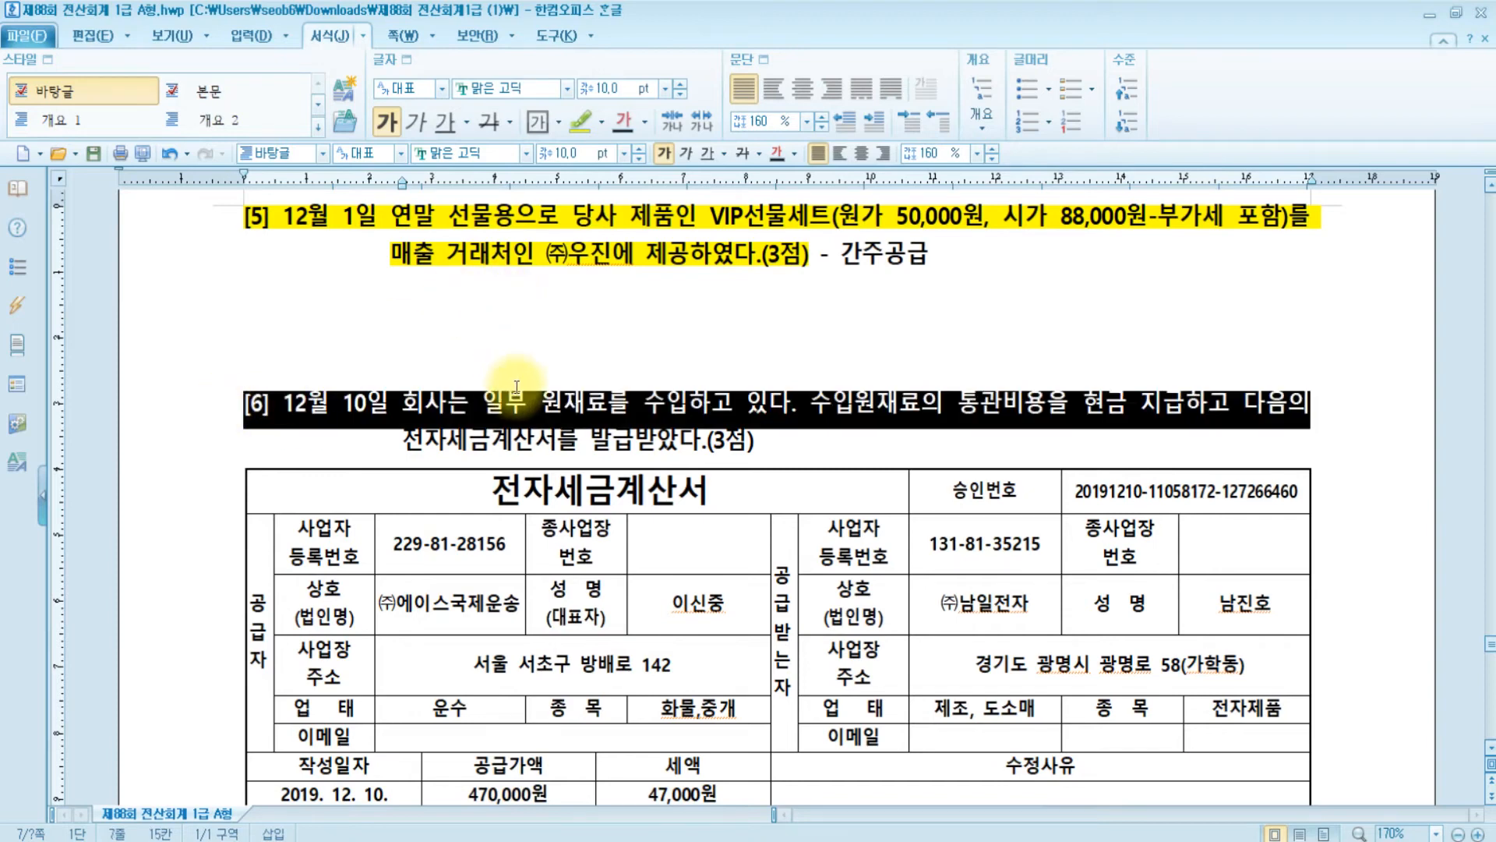
pyautogui.click(499, 402)
pyautogui.moveTo(392, 401); pyautogui.dragTo(219, 402)
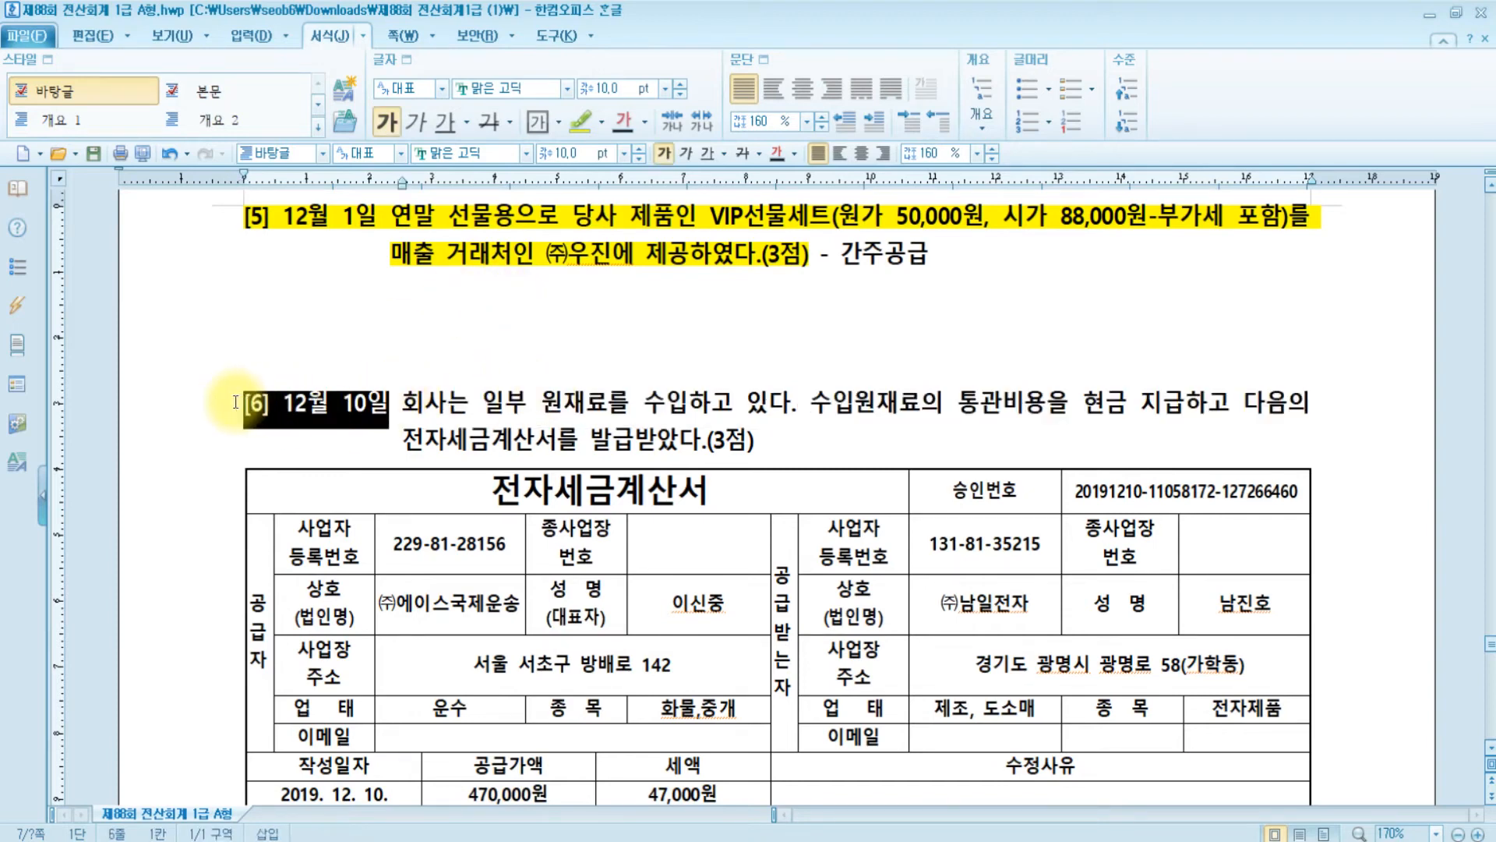
pyautogui.click(580, 122)
pyautogui.scroll(-3, 666, 402)
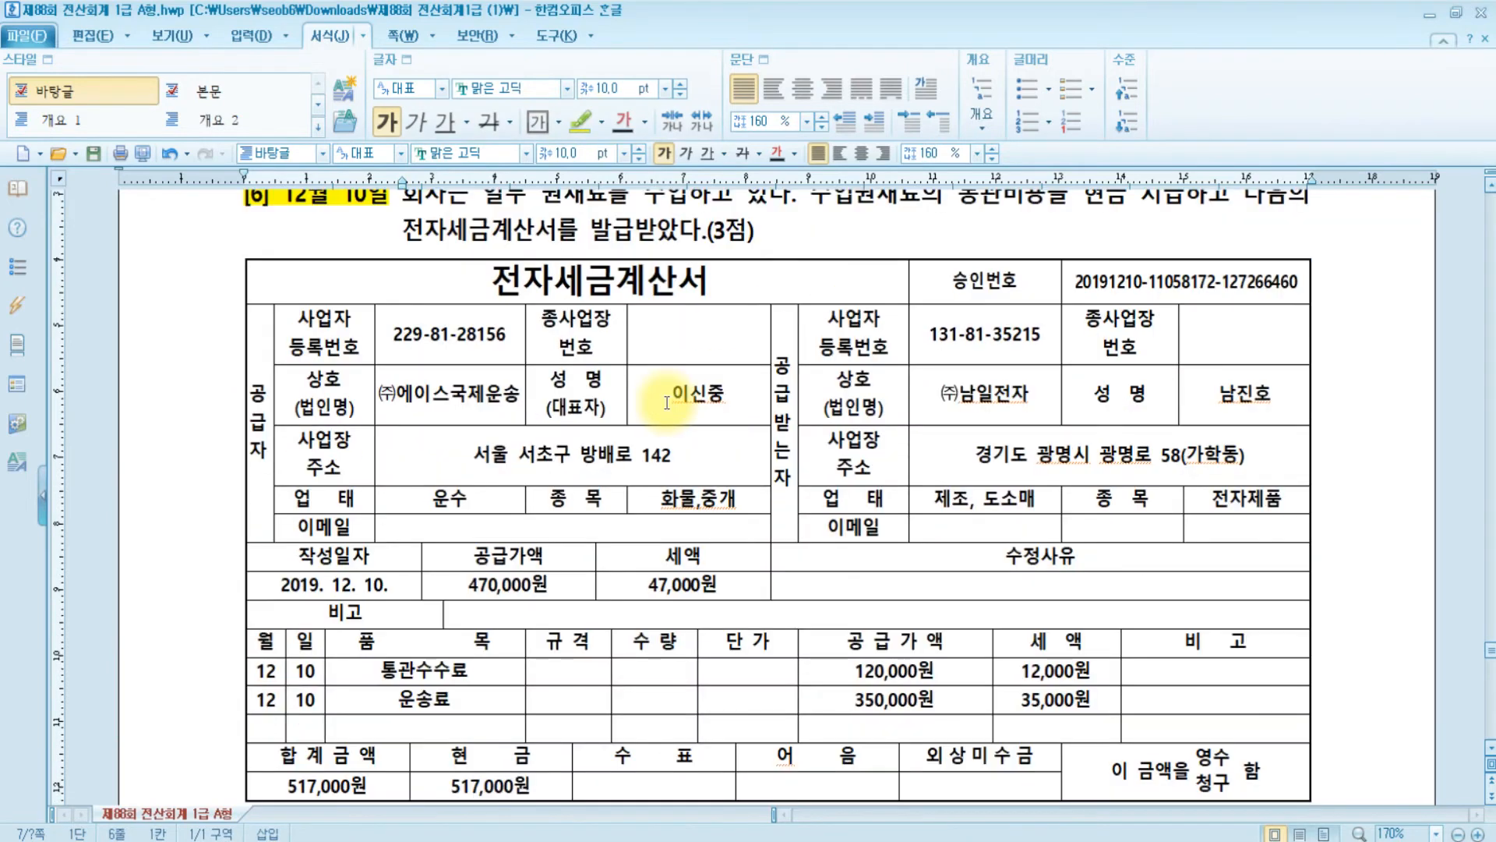
pyautogui.scroll(-2, 666, 400)
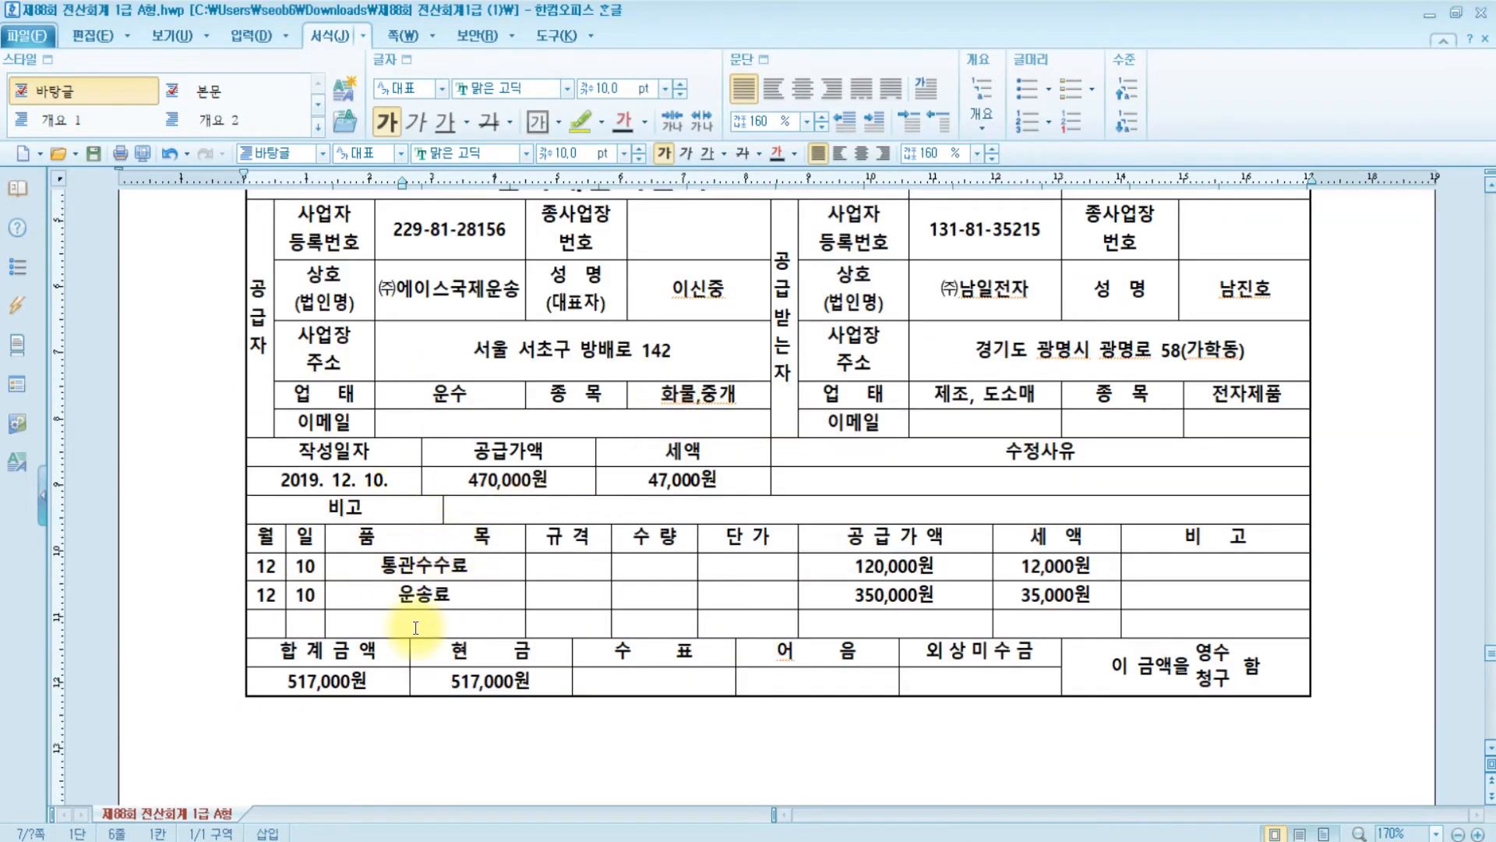
pyautogui.scroll(3, 684, 618)
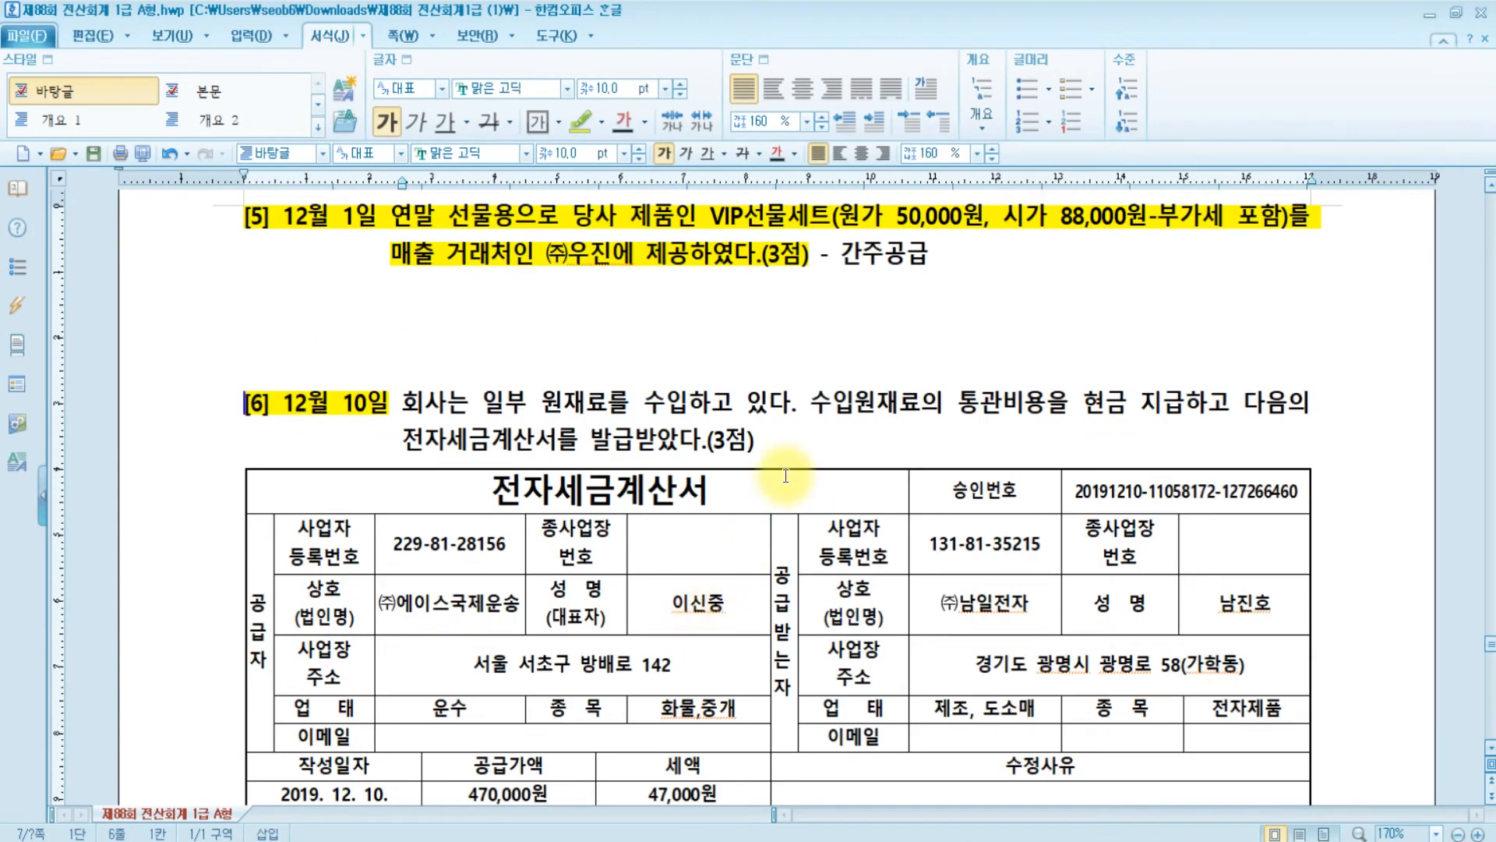
pyautogui.click(564, 406)
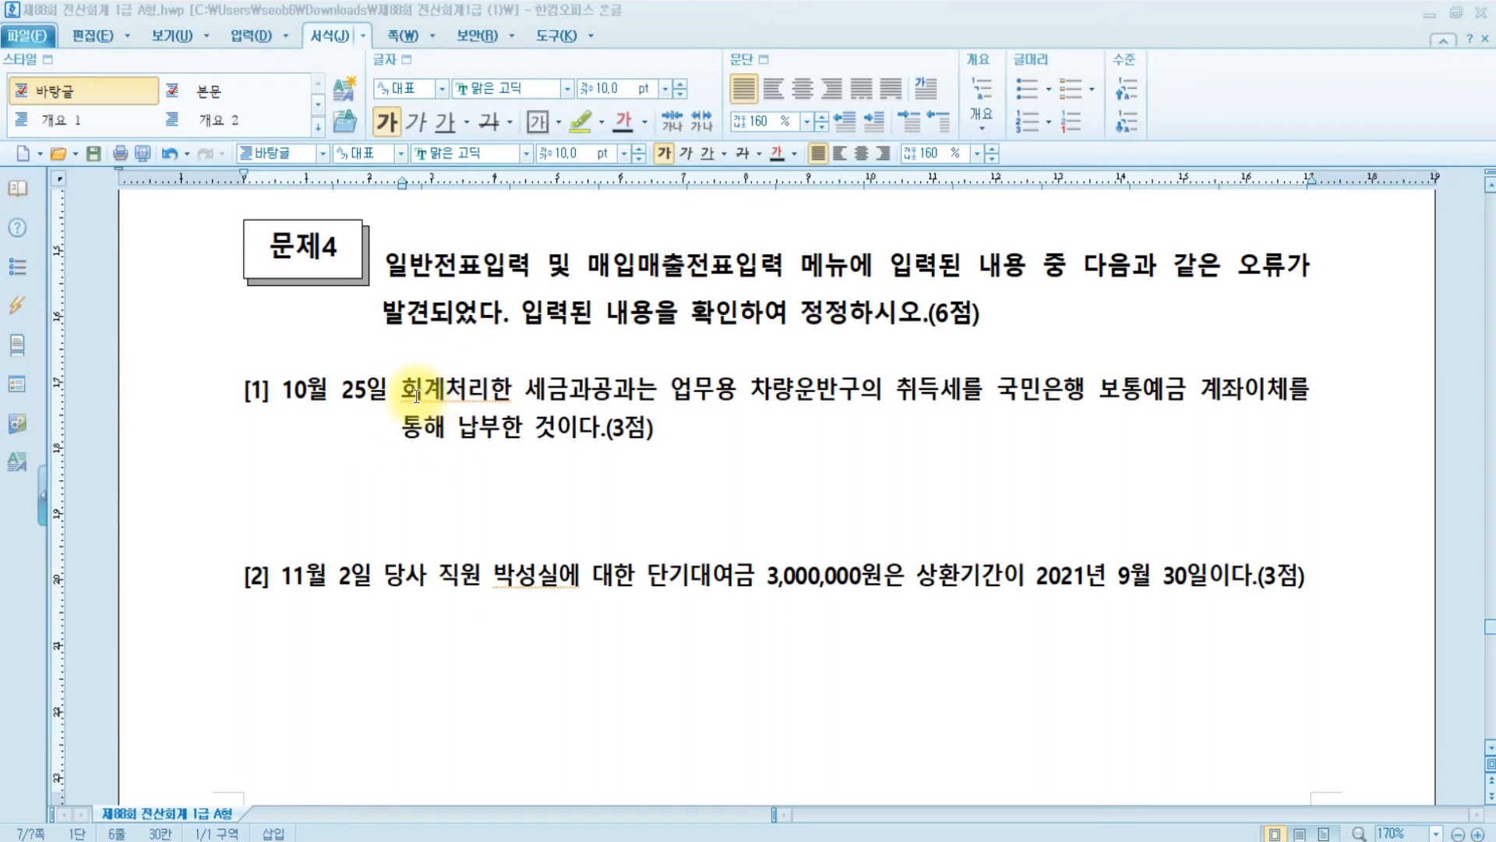
# - Mark 취득세 in item [1]'s October 25 payment text with the yellow 형광펜
pyautogui.moveTo(885, 388); pyautogui.dragTo(967, 390)
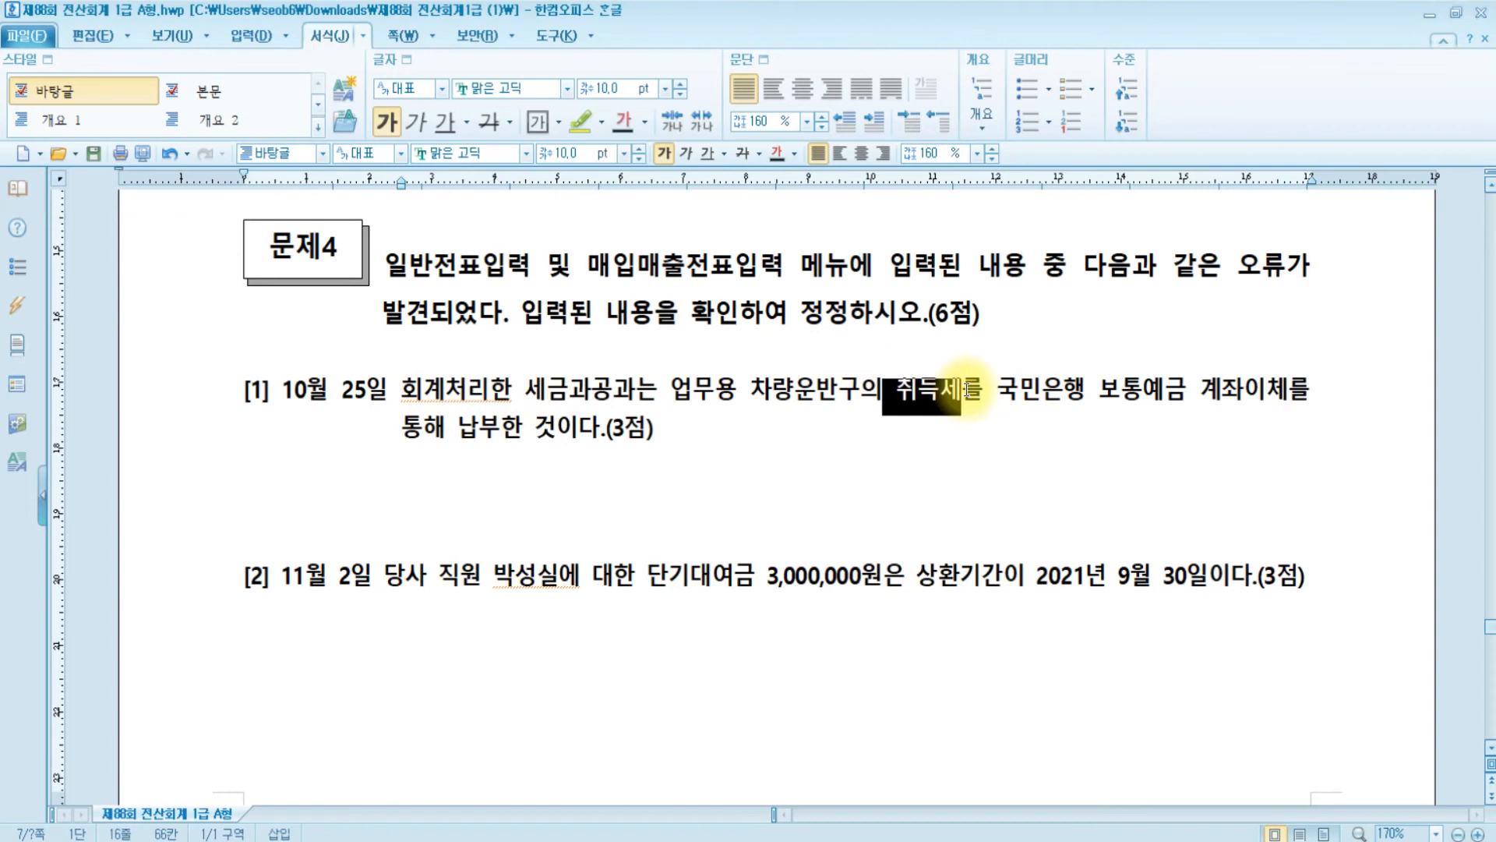
pyautogui.click(587, 128)
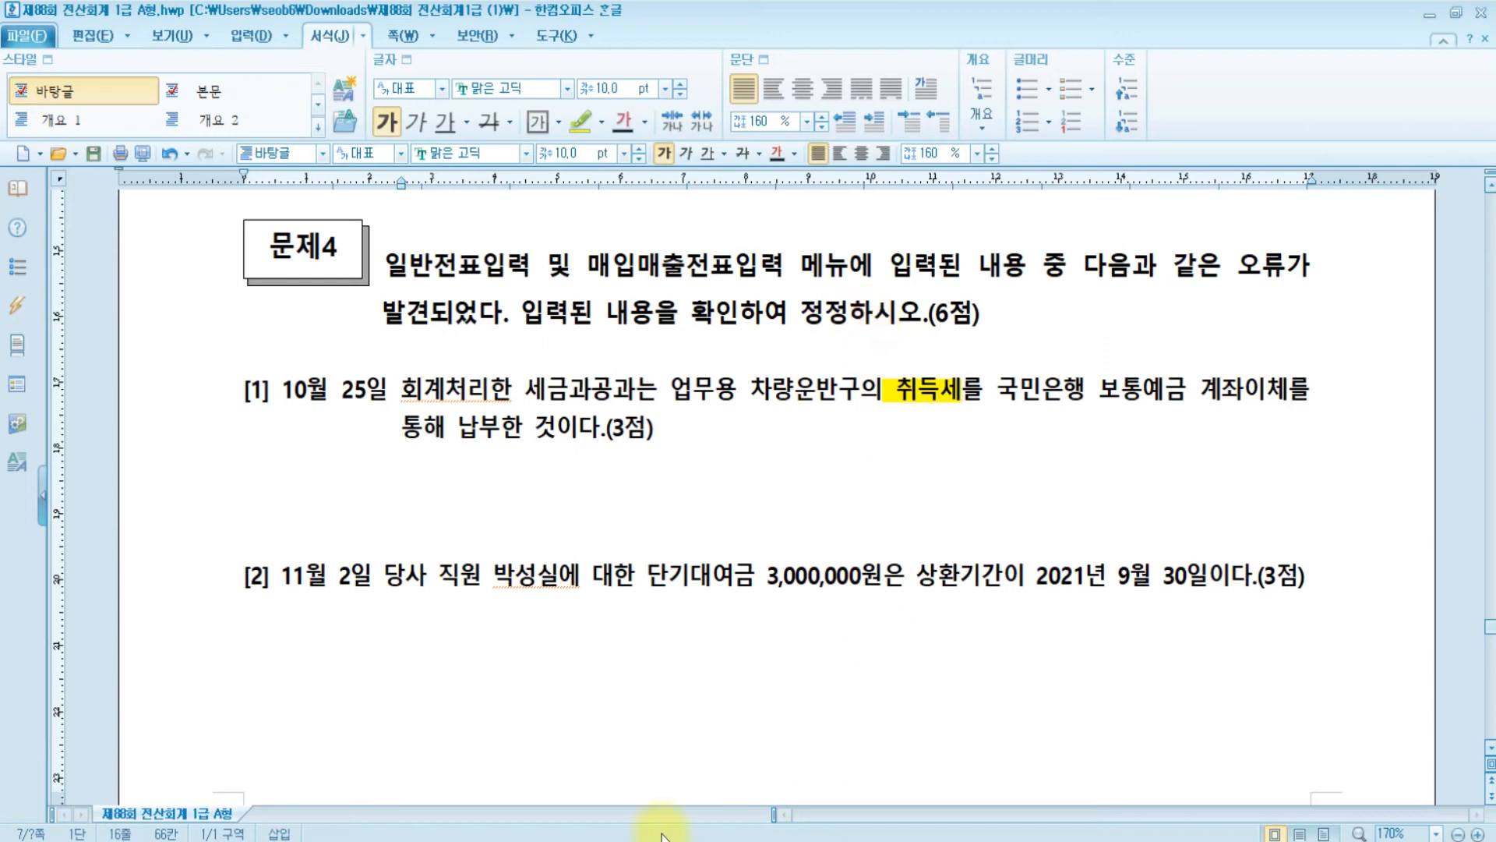
# - In 일반전표입력 for 10/25, replace debit account 0817 with 0208 차량운반구
pyautogui.click(608, 841)
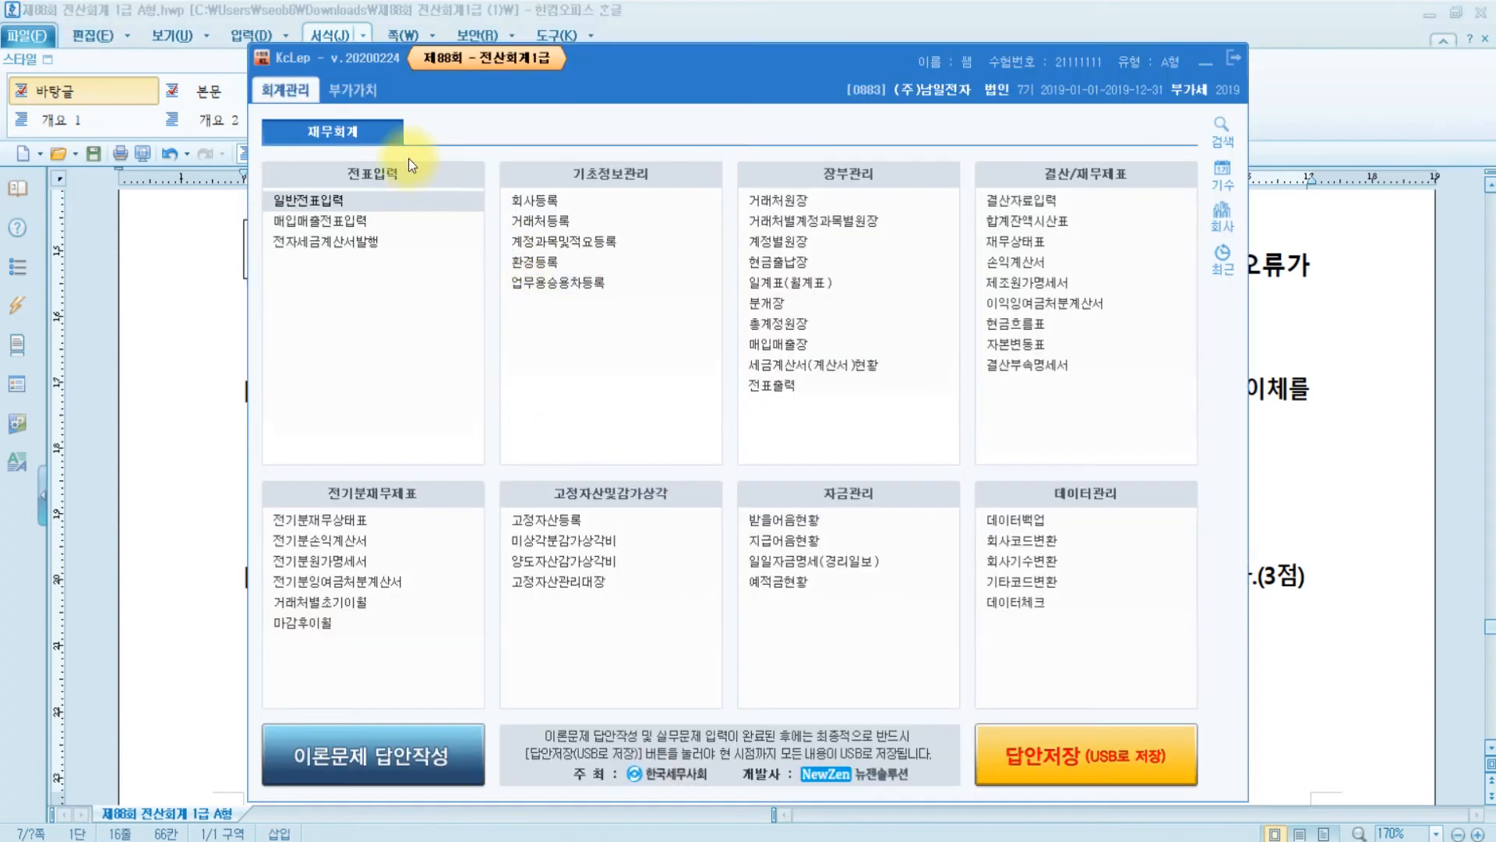
pyautogui.click(351, 197)
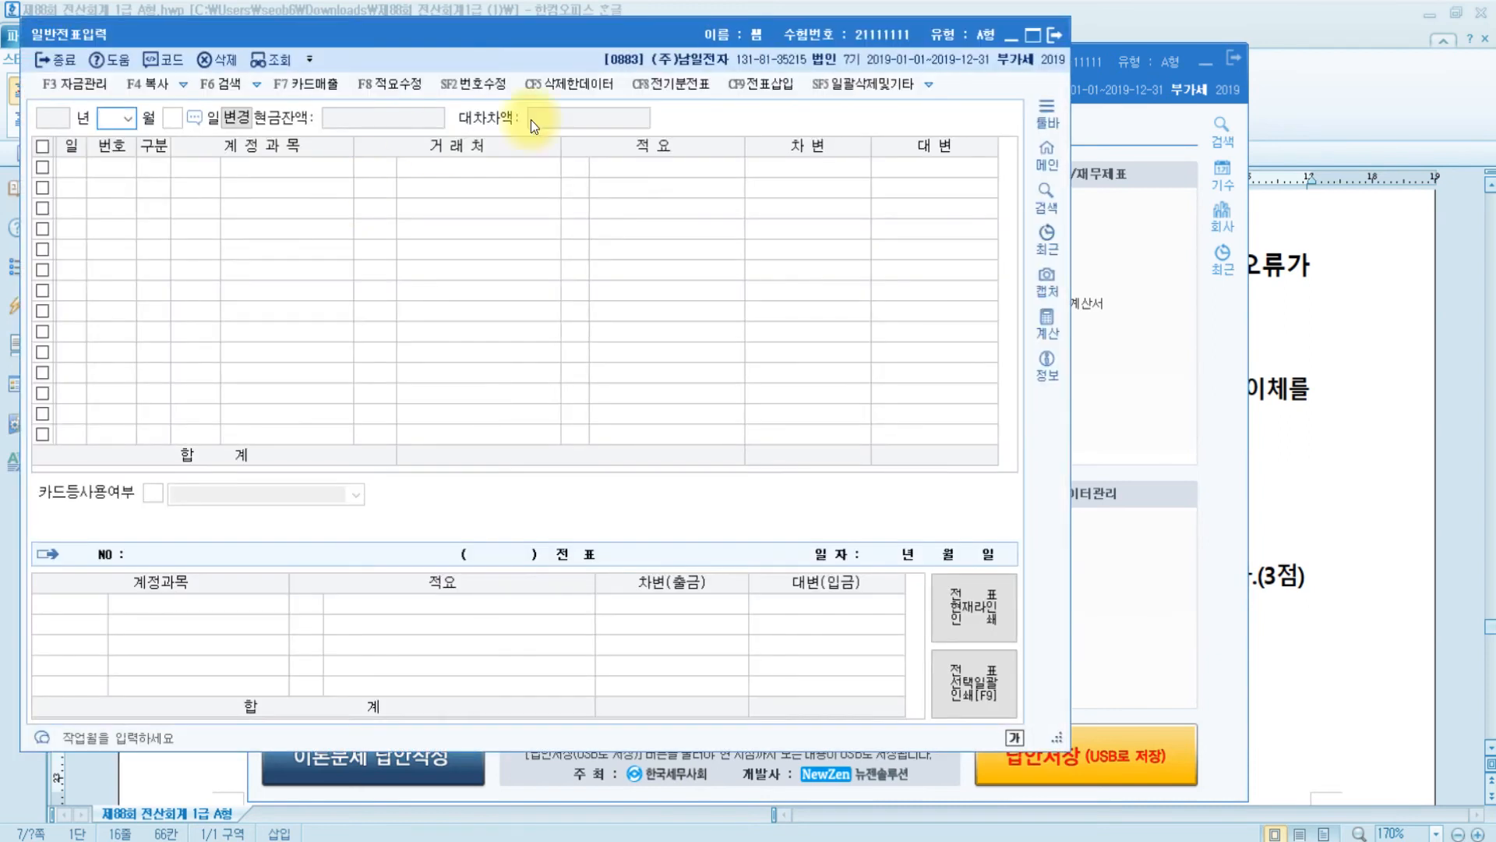
pyautogui.moveTo(1058, 739); pyautogui.dragTo(1475, 646)
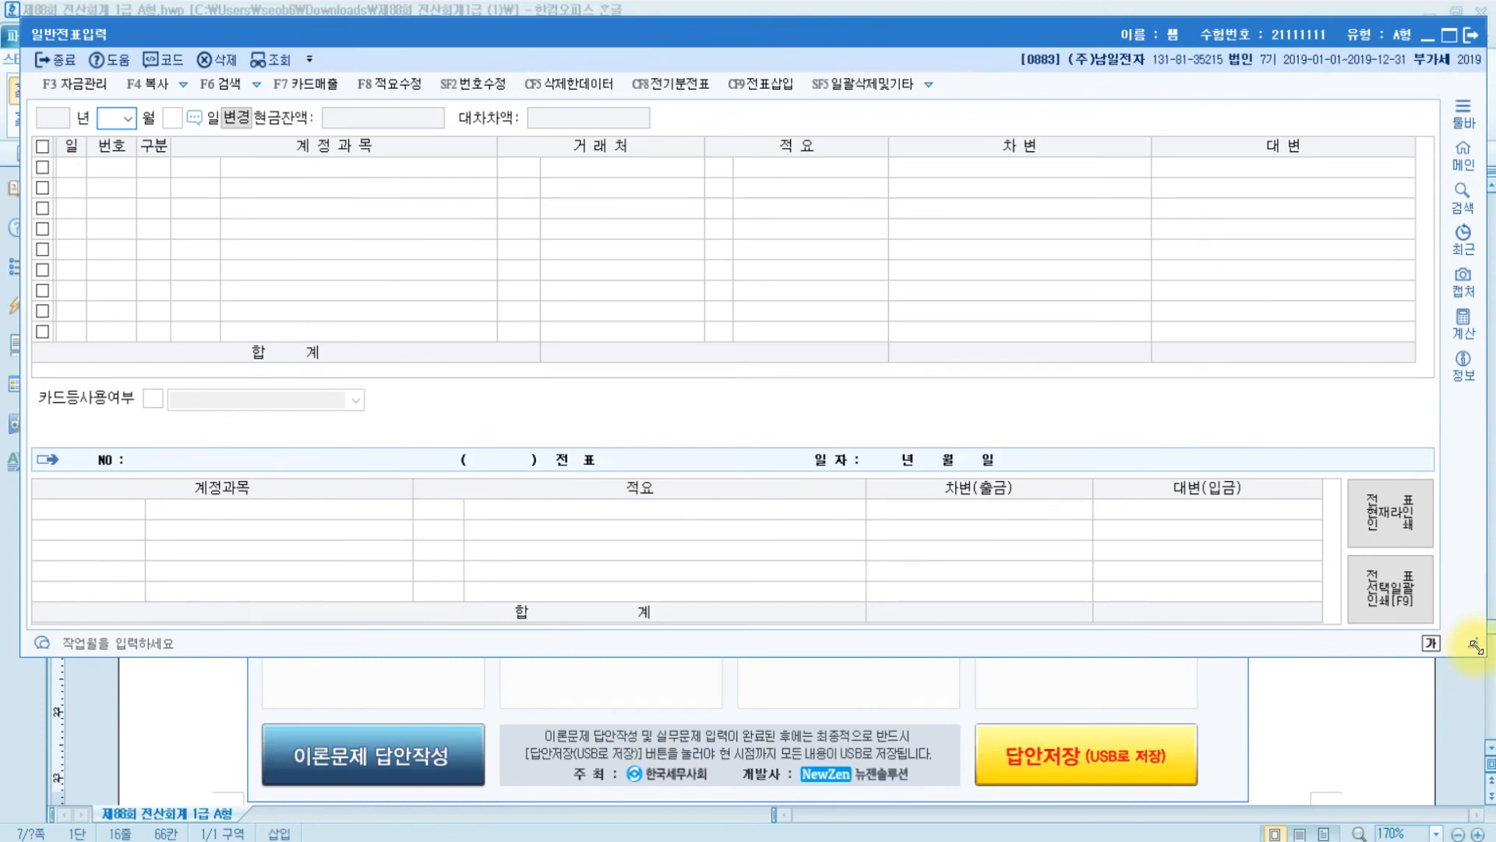
pyautogui.write('1025')
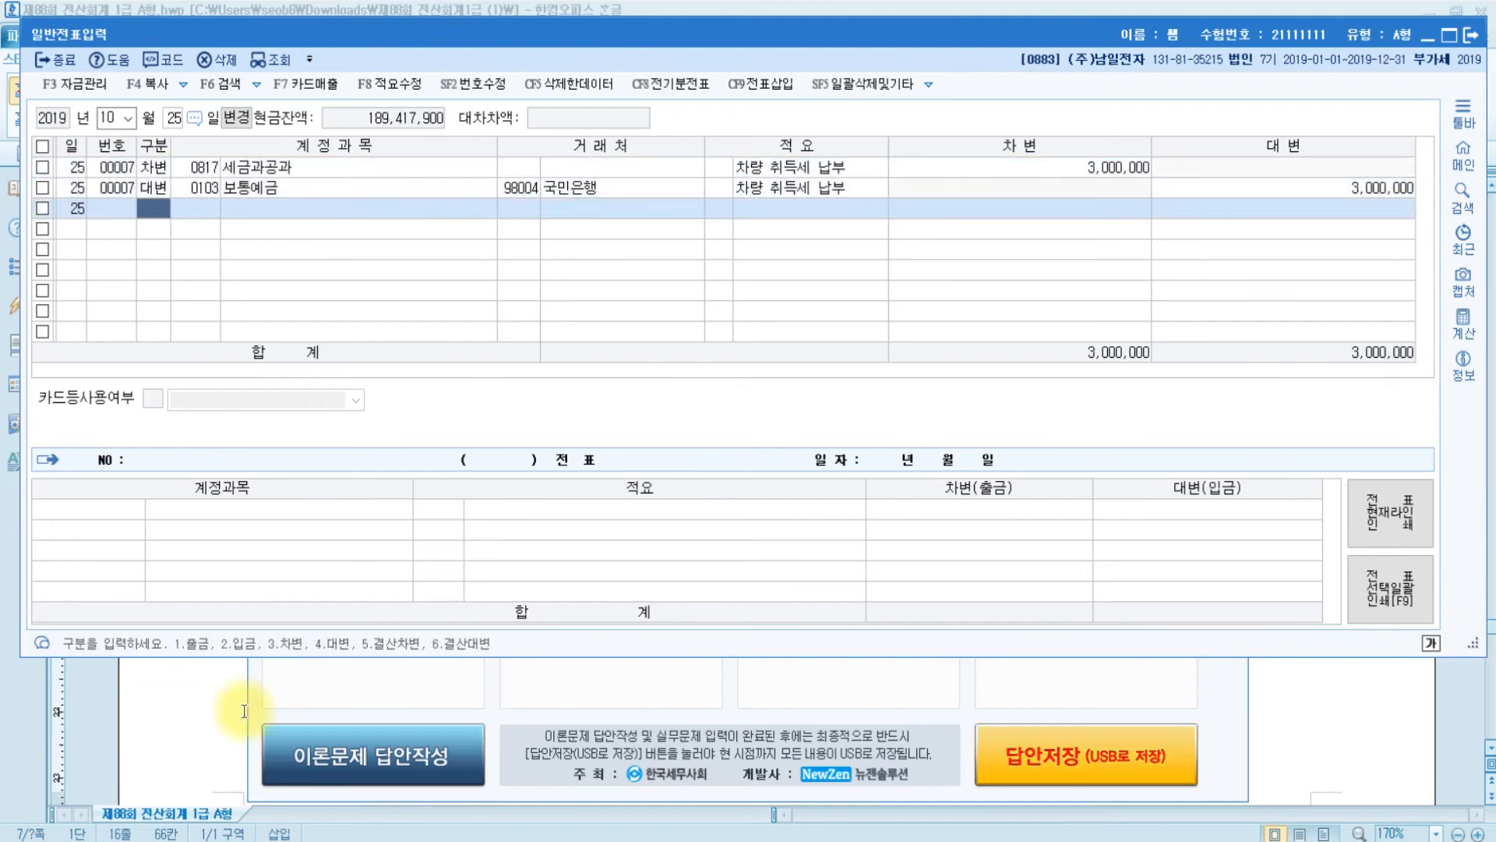
pyautogui.click(181, 171)
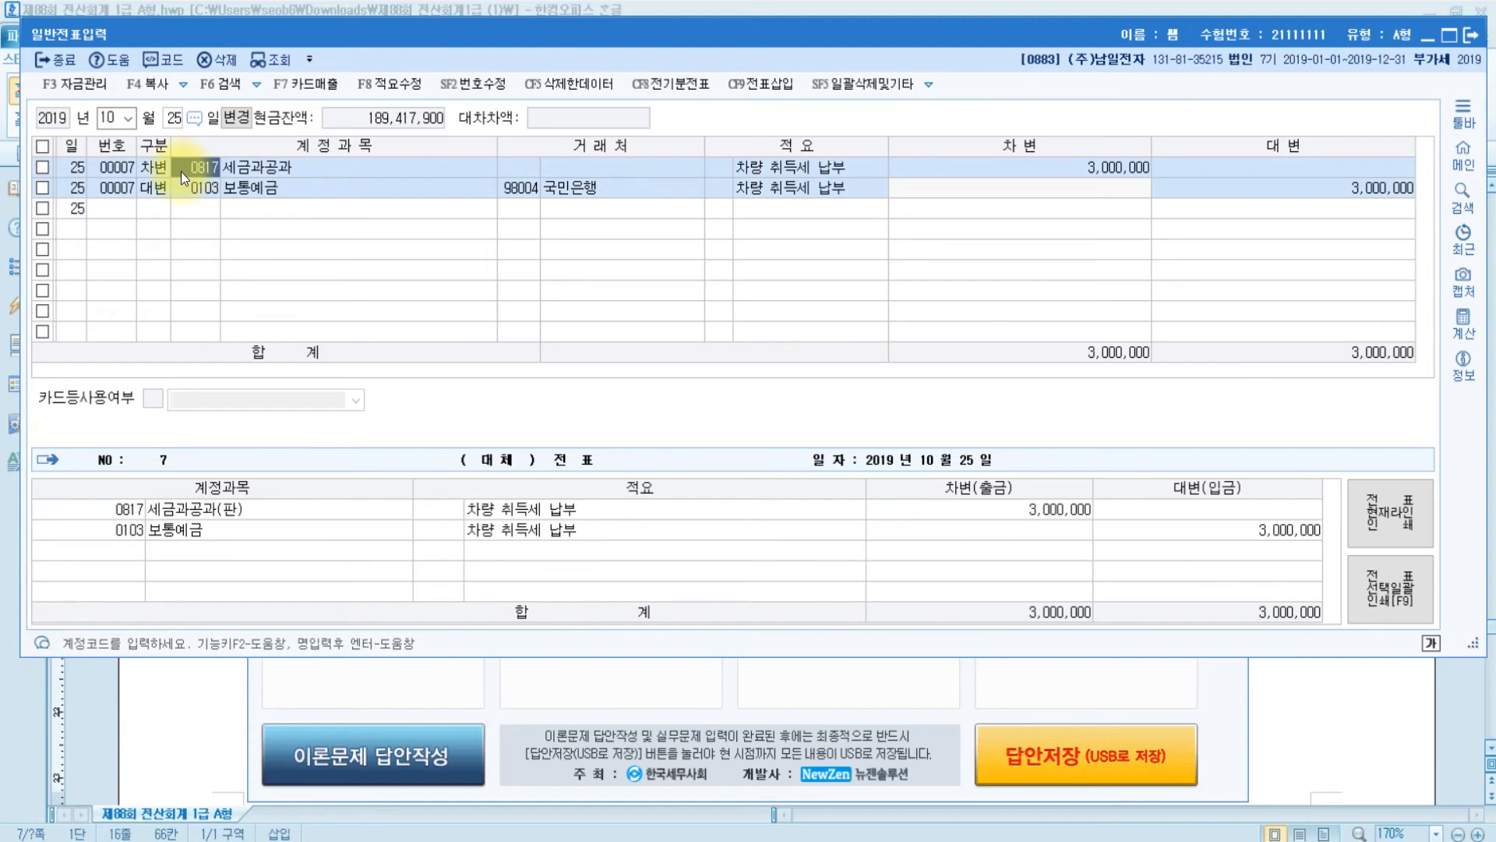
pyautogui.write('차량')
pyautogui.press('Return')
pyautogui.press('Escape')
pyautogui.press('Return')
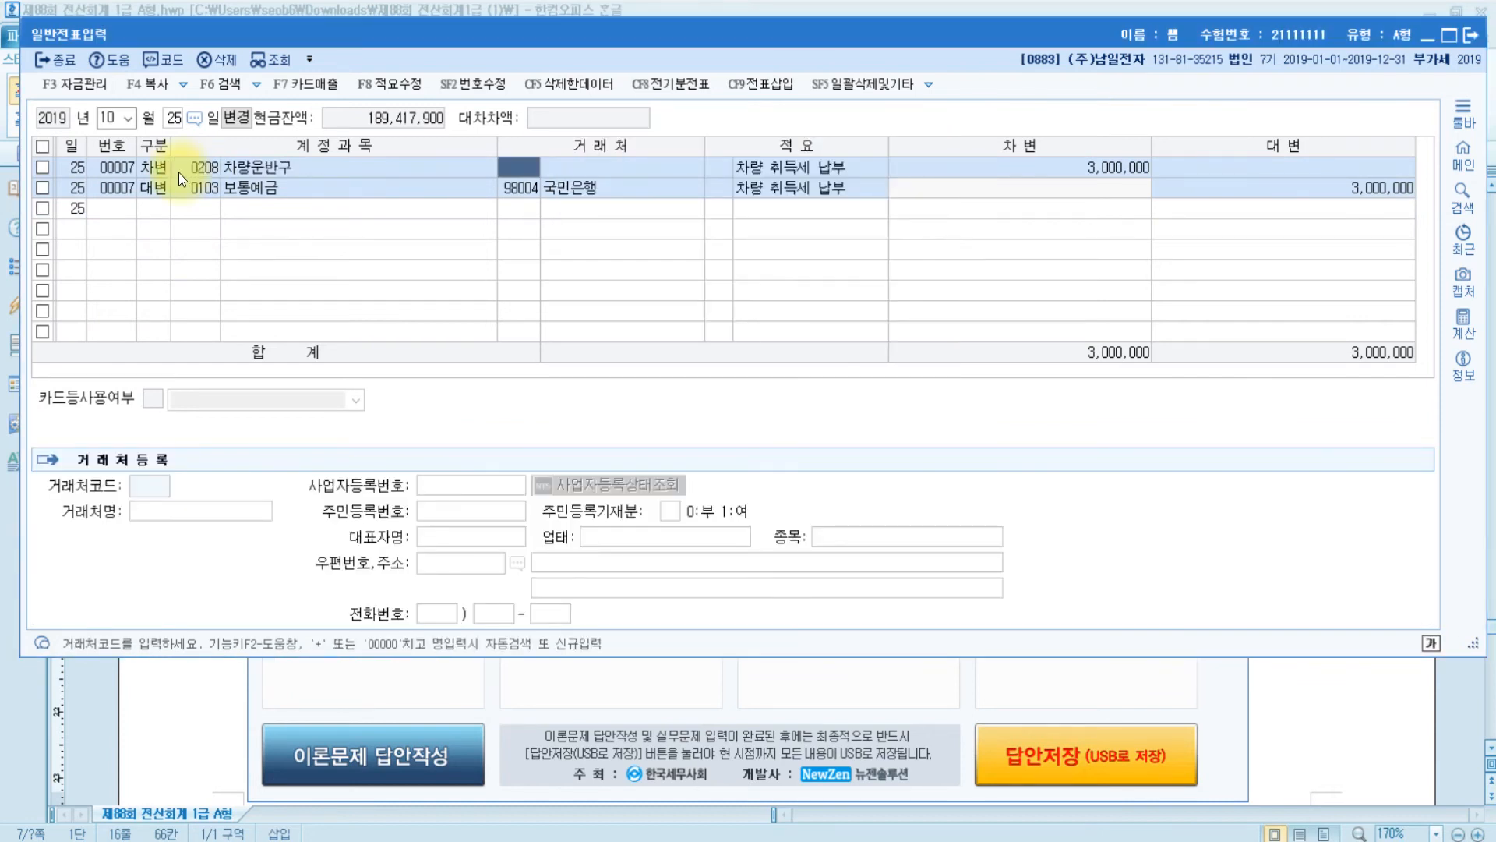
# - Highlight '2021년 9' in item [2]'s short-term loan repayment date in yellow
pyautogui.click(197, 699)
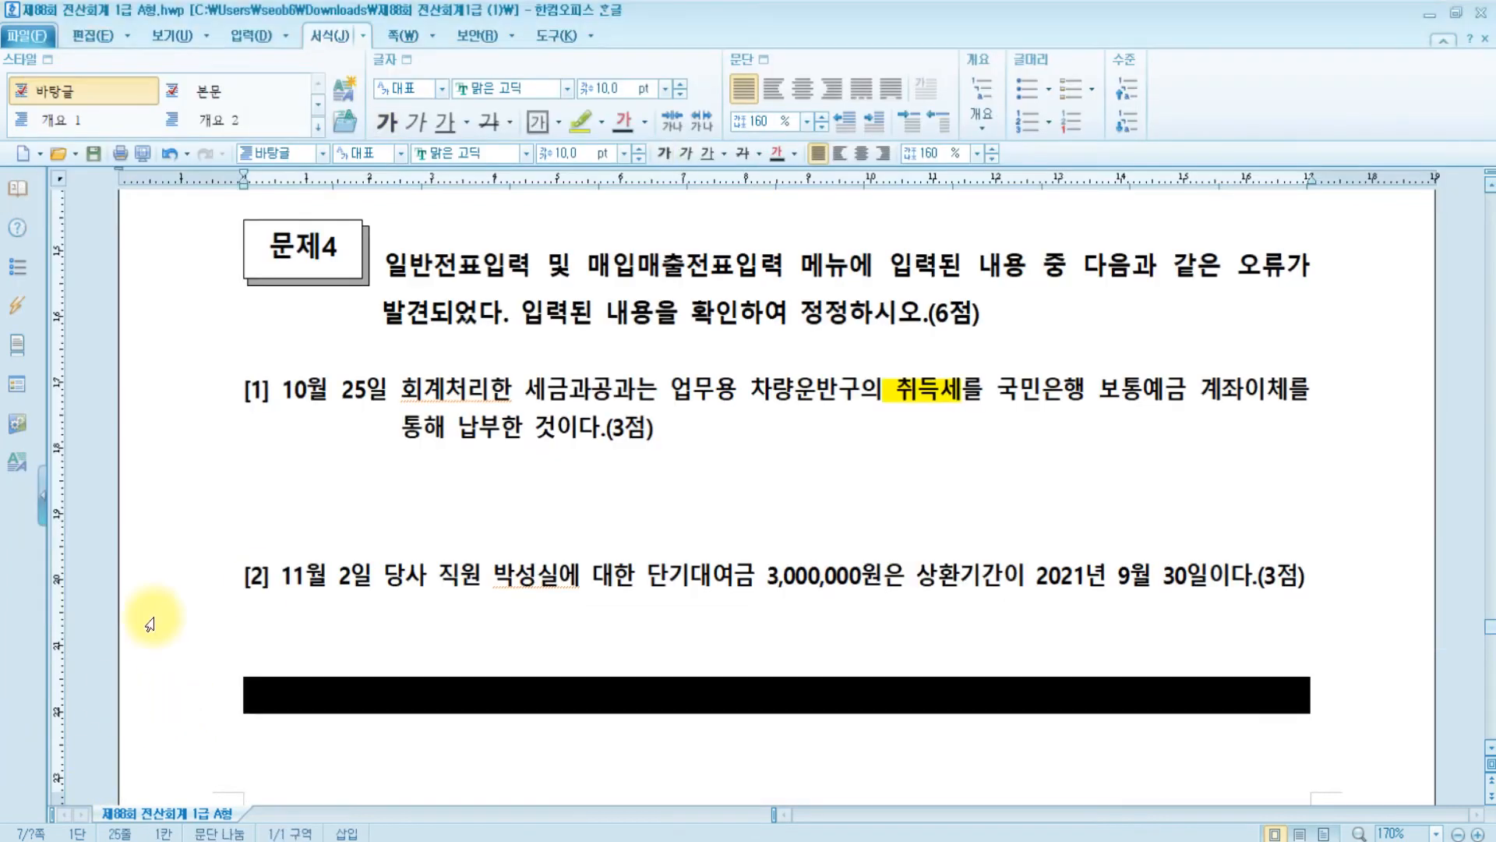
pyautogui.scroll(-3, 968, 549)
pyautogui.scroll(1, 968, 548)
pyautogui.click(426, 461)
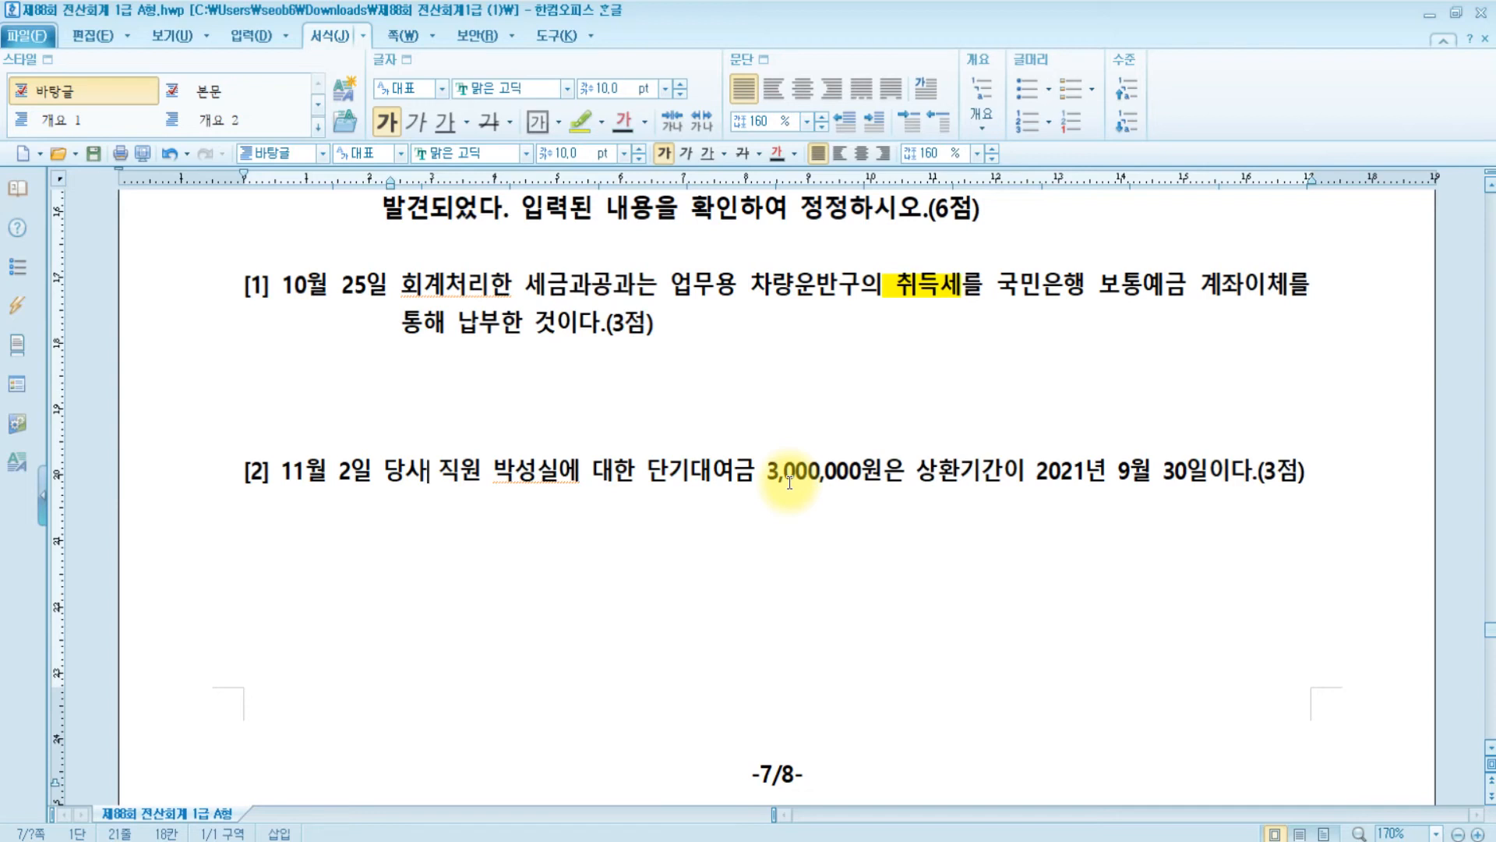
pyautogui.moveTo(1026, 471); pyautogui.dragTo(1129, 471)
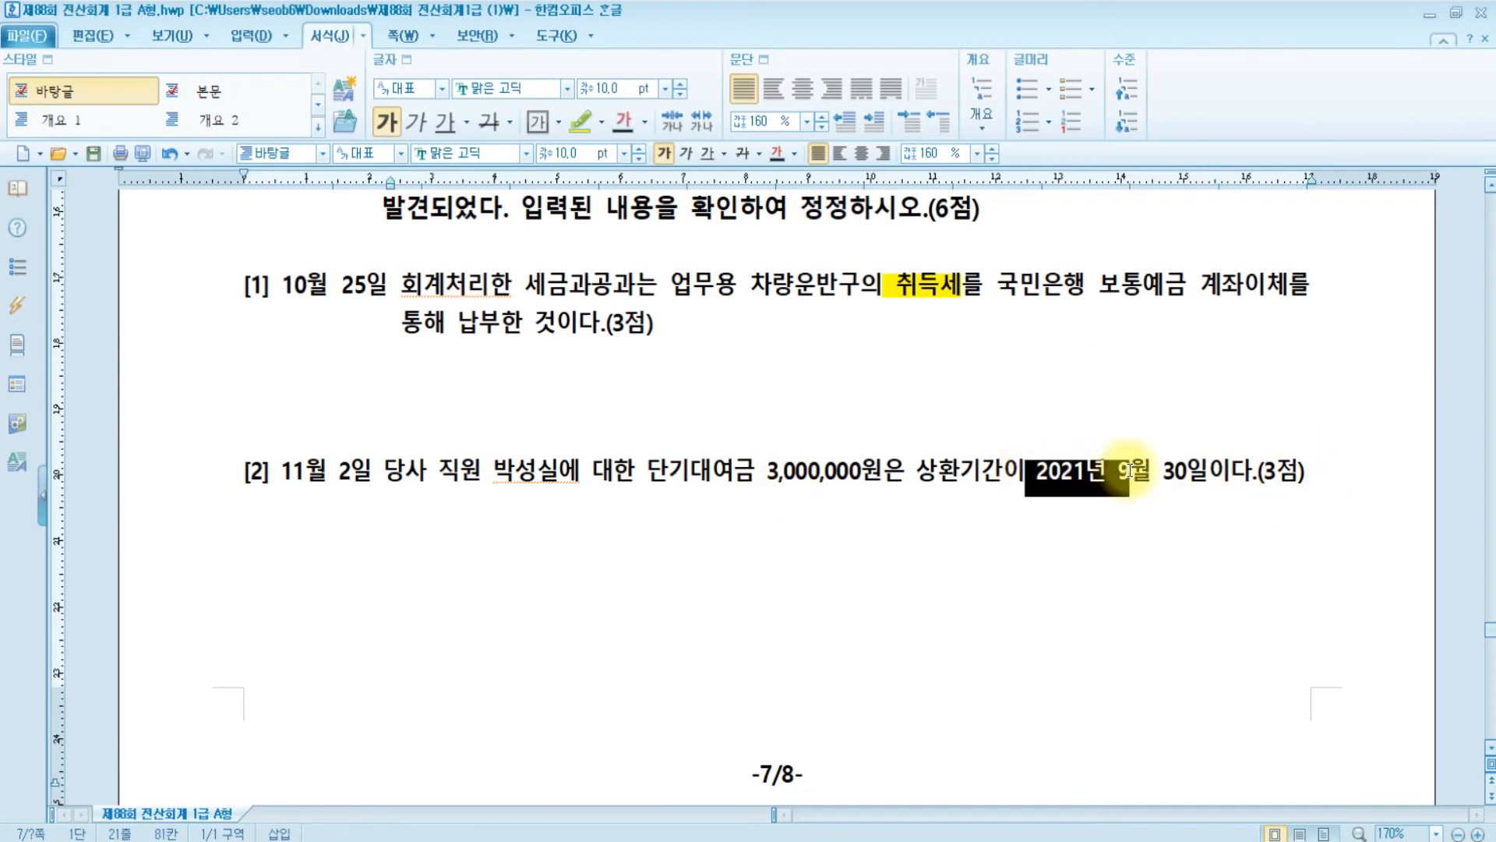
pyautogui.click(576, 122)
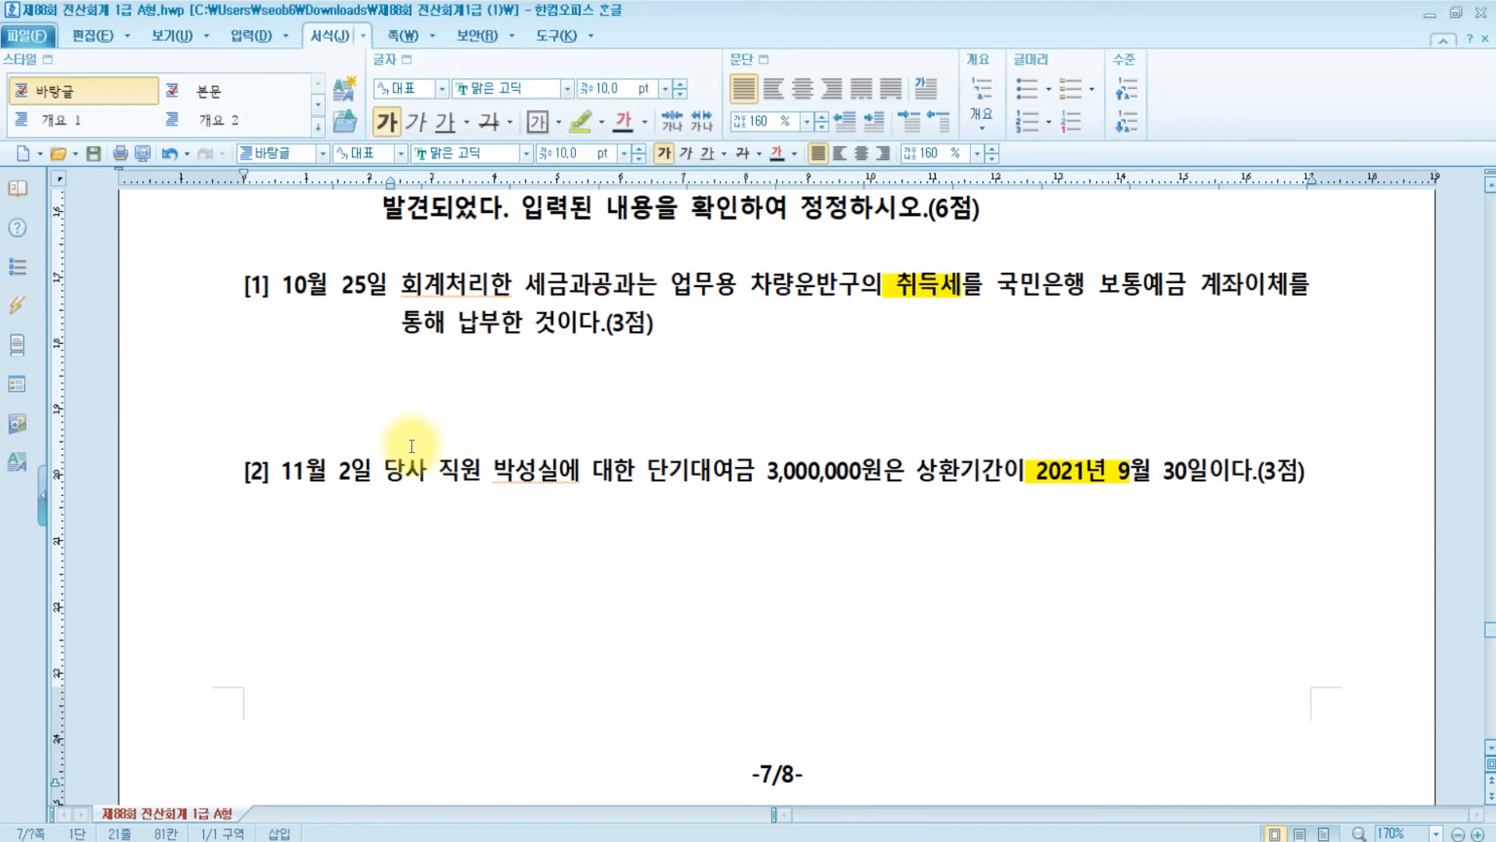
# - Change the November 2 loan entry's debit account from 0114 단기대여금 to 0179 장기대여금
pyautogui.click(677, 838)
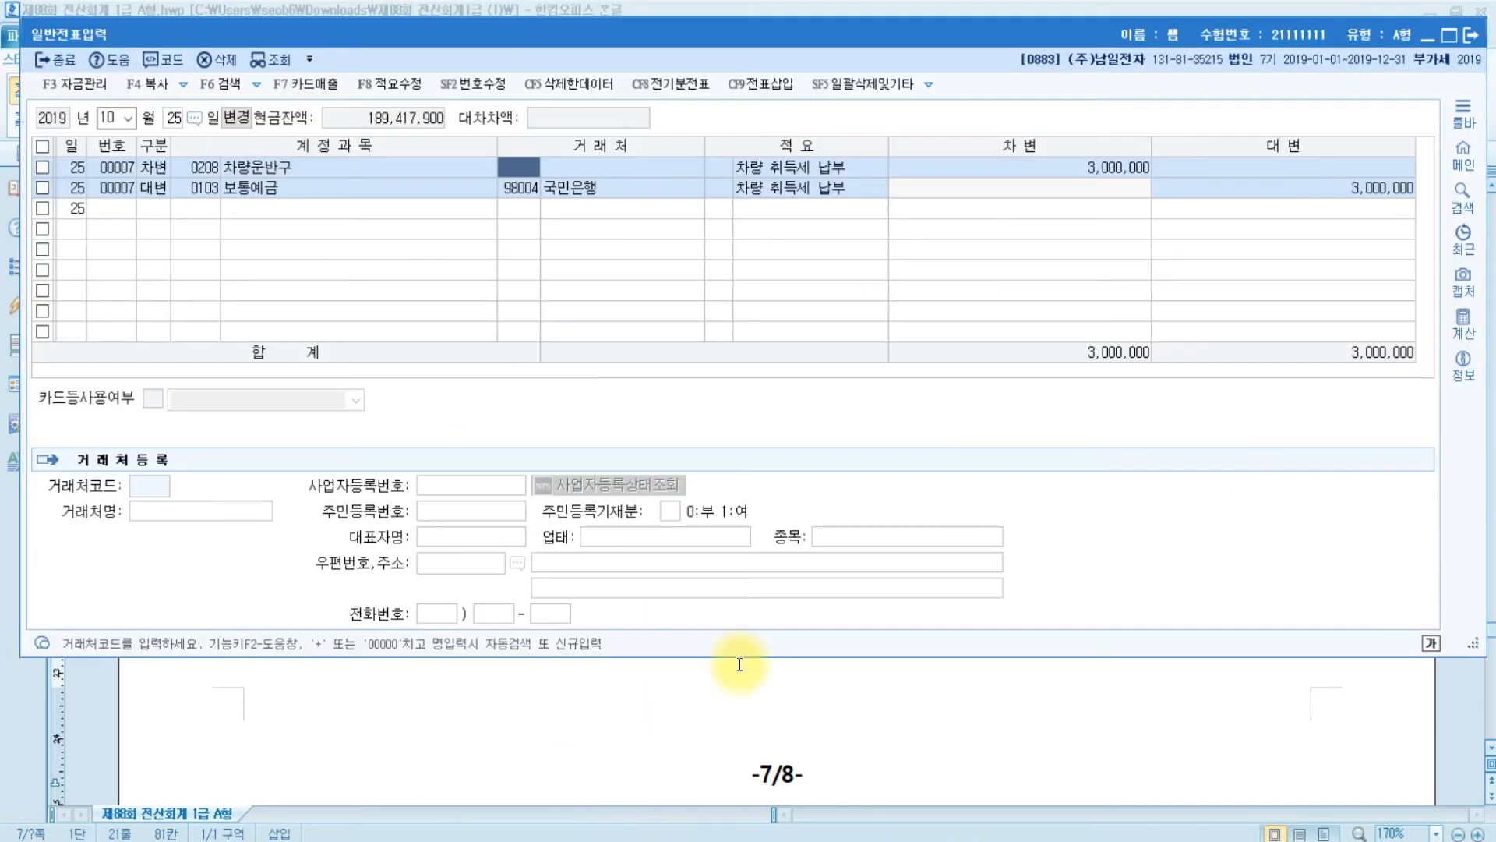
pyautogui.click(120, 120)
pyautogui.write('11')
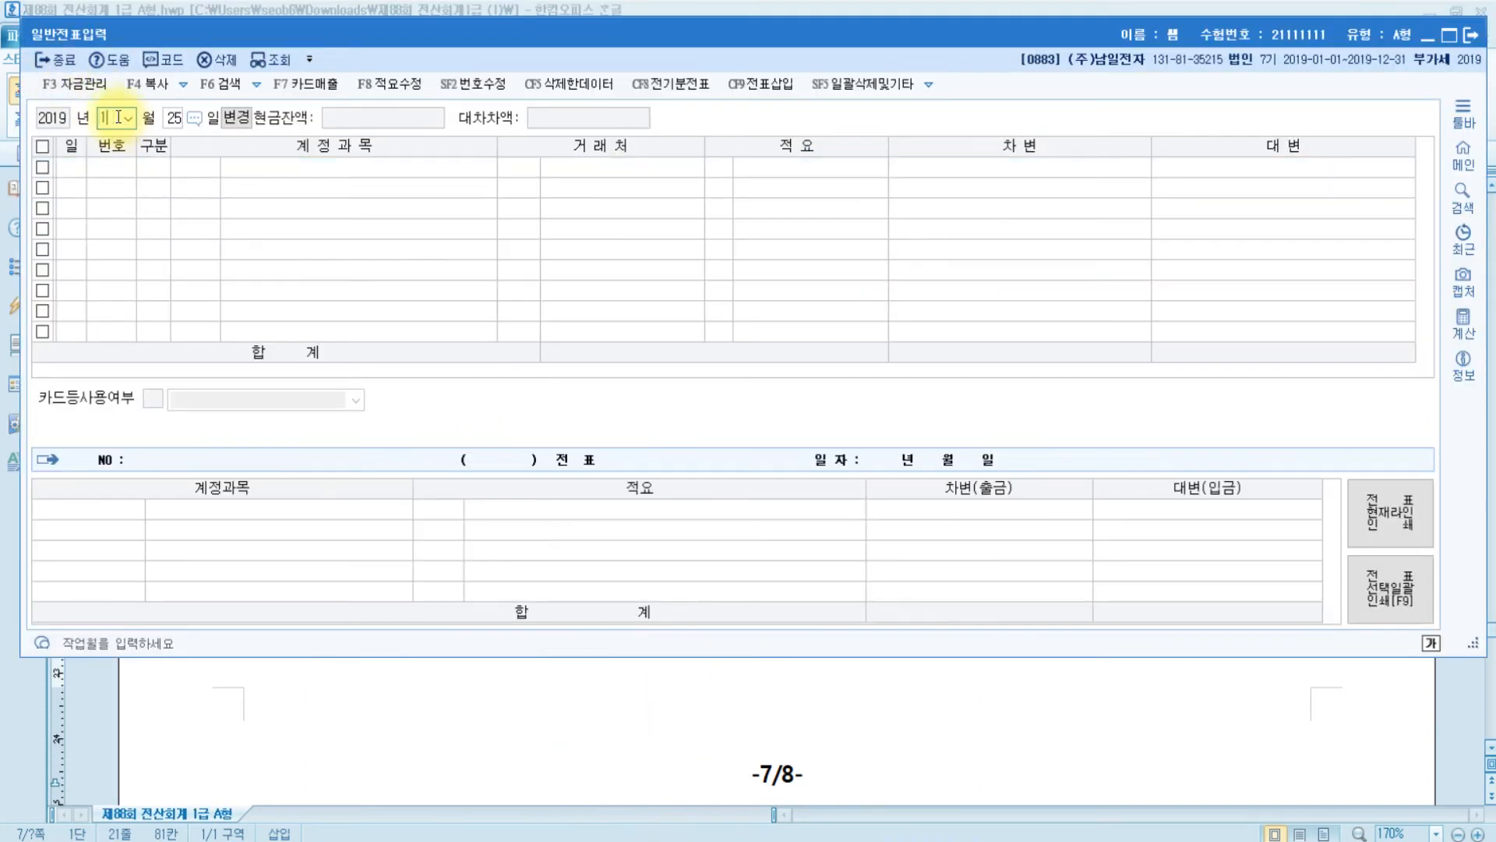
pyautogui.write('2')
pyautogui.press('Return')
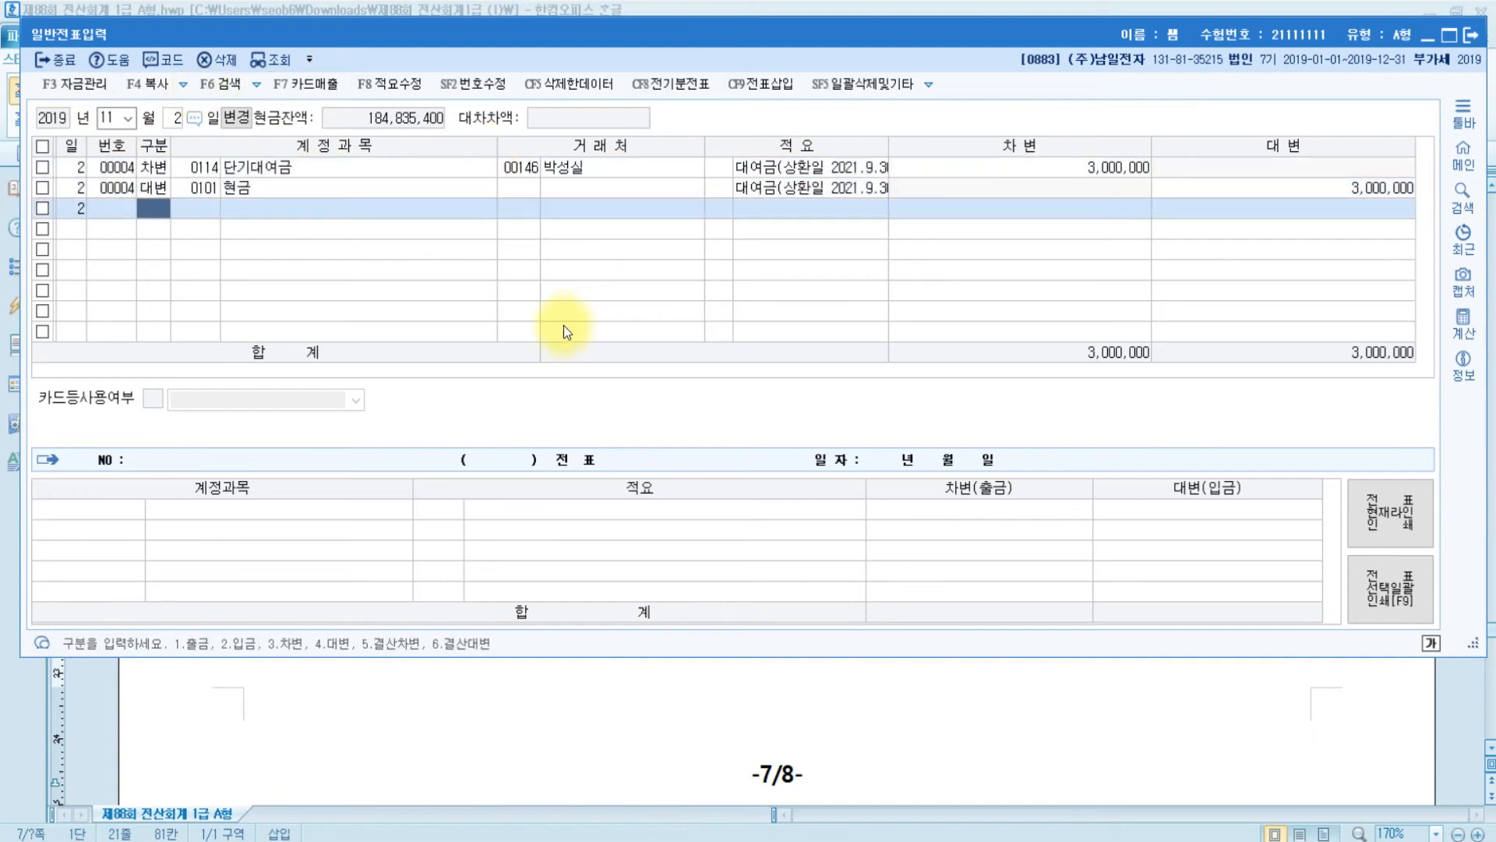
pyautogui.click(202, 169)
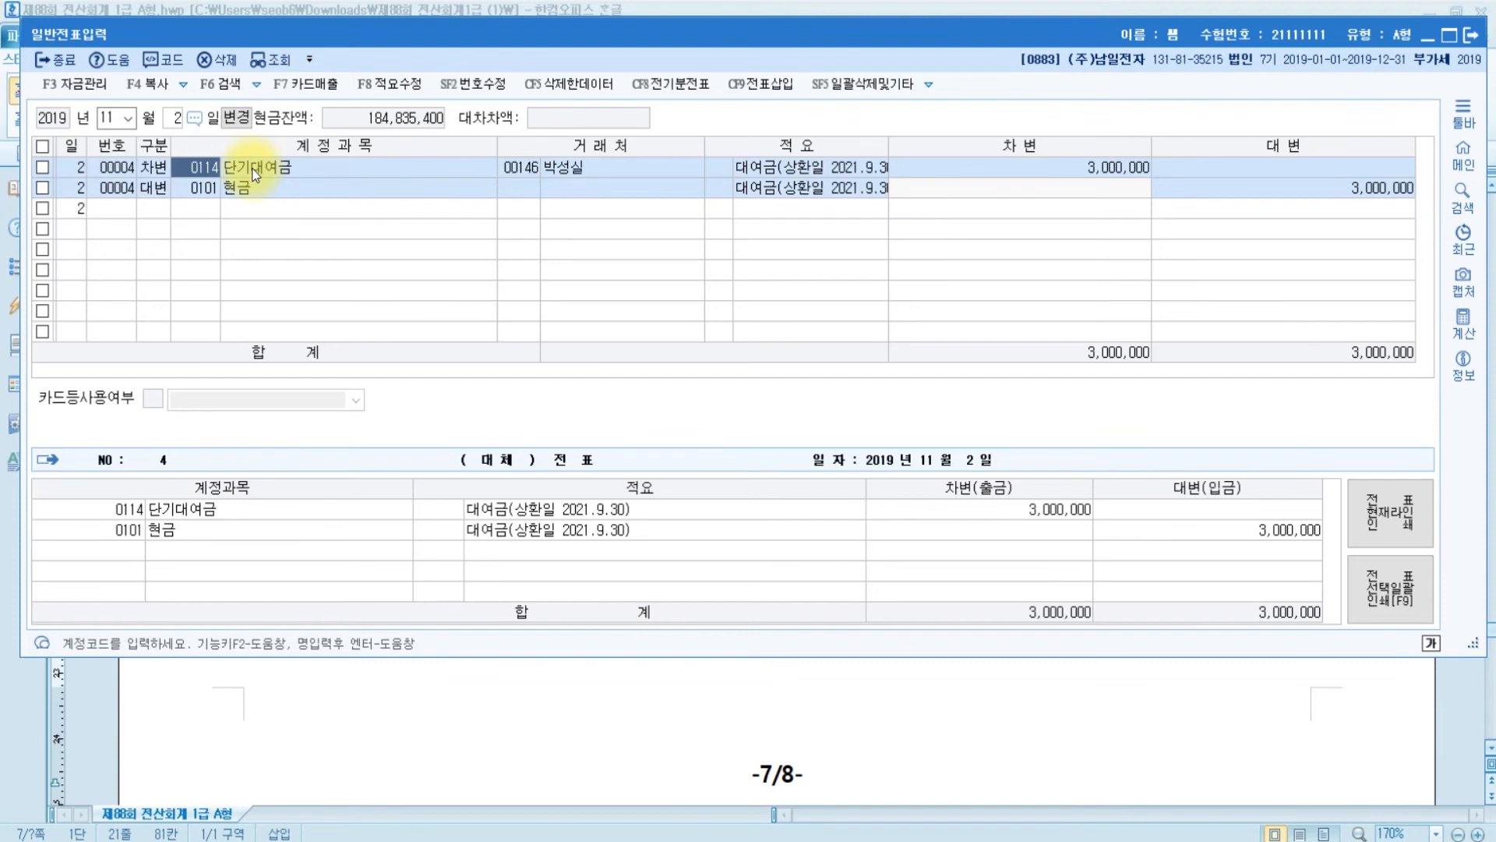
pyautogui.write('장기')
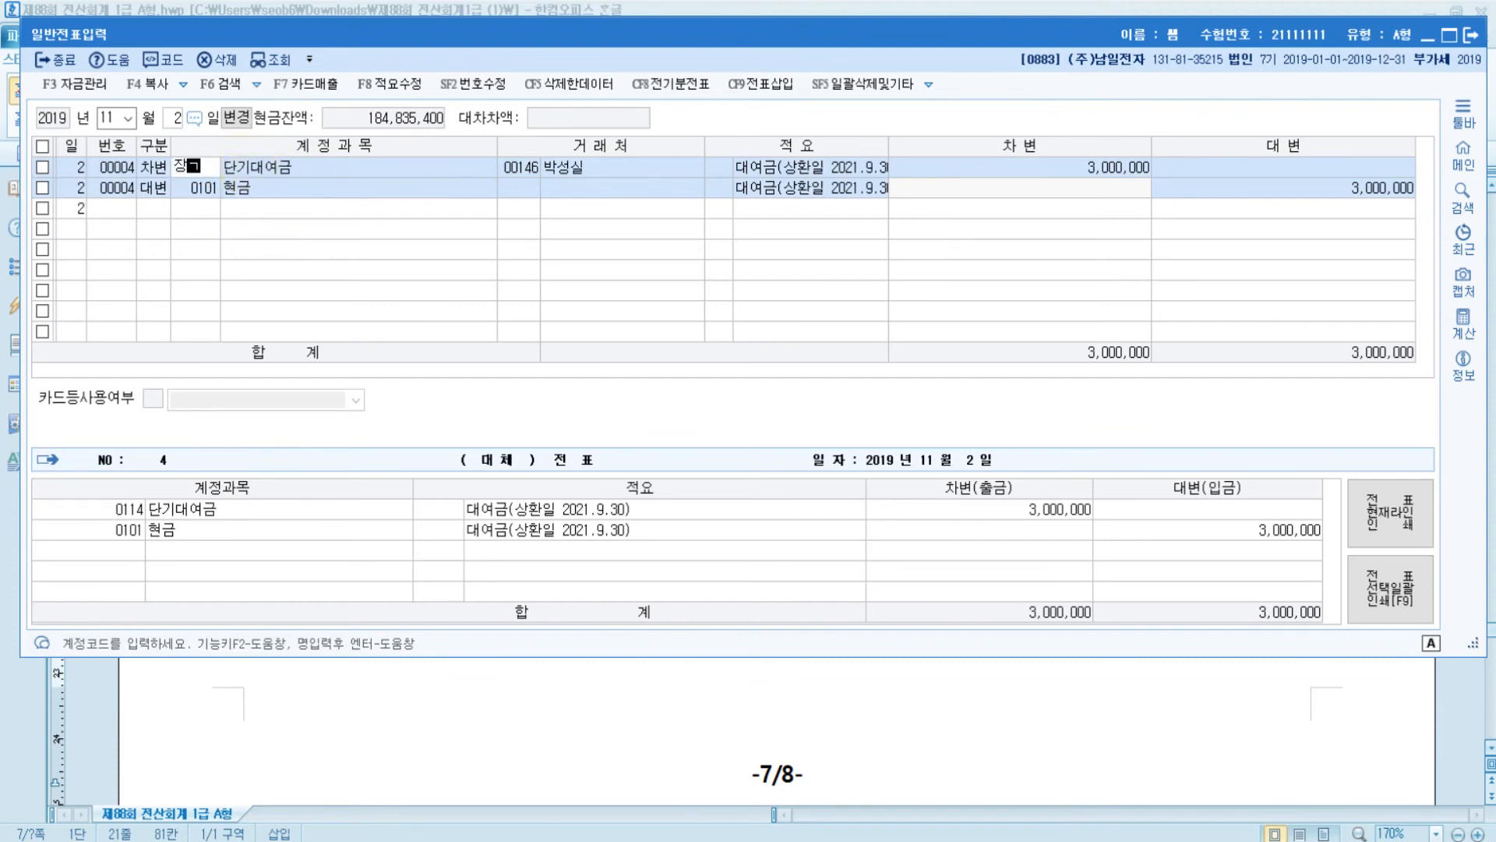
pyautogui.press('Return')
pyautogui.press('Down')
pyautogui.press('Return')
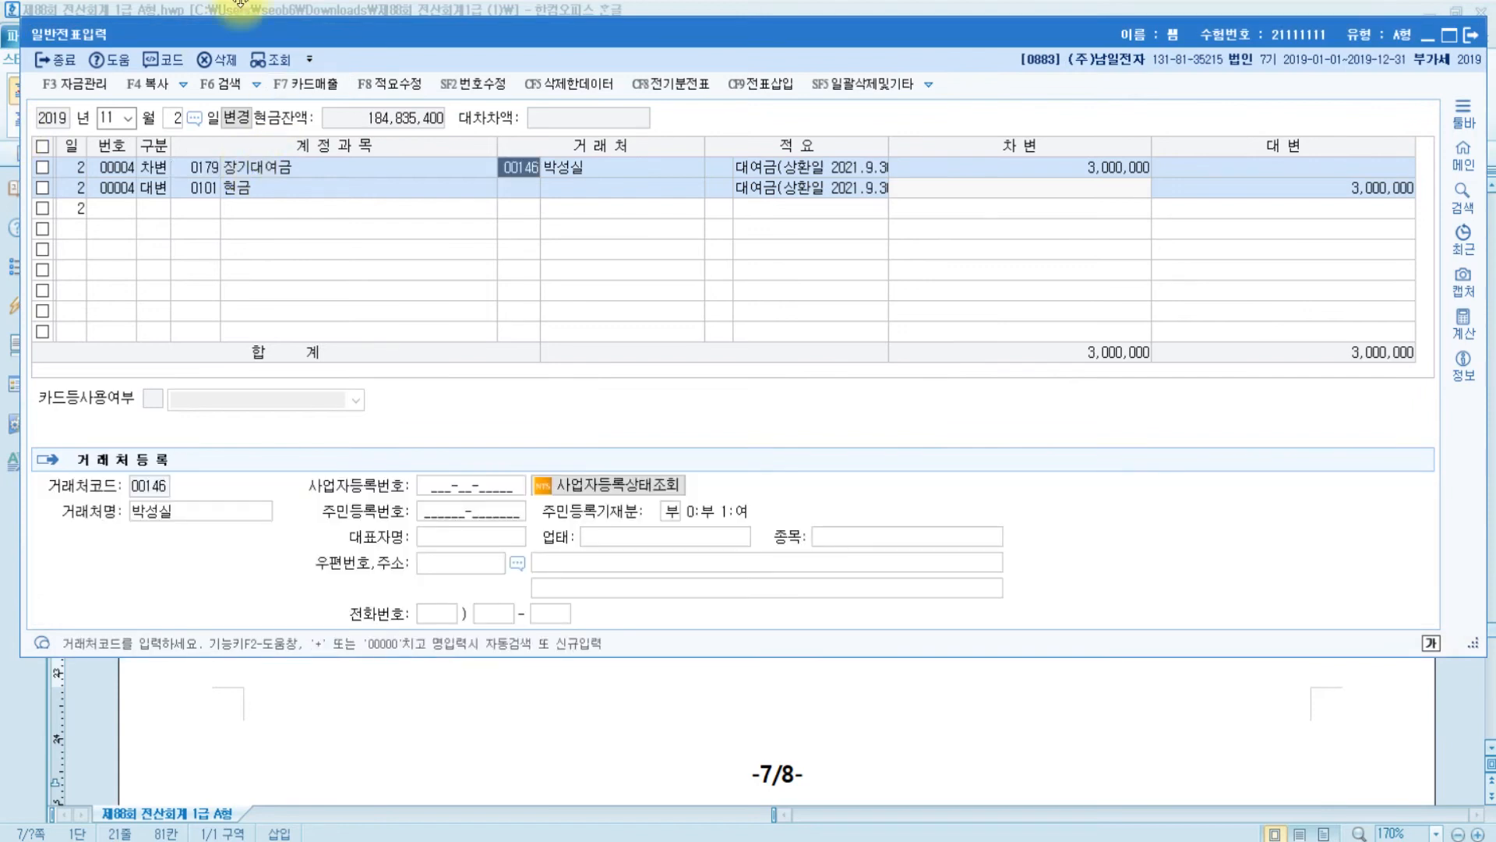
pyautogui.click(219, 173)
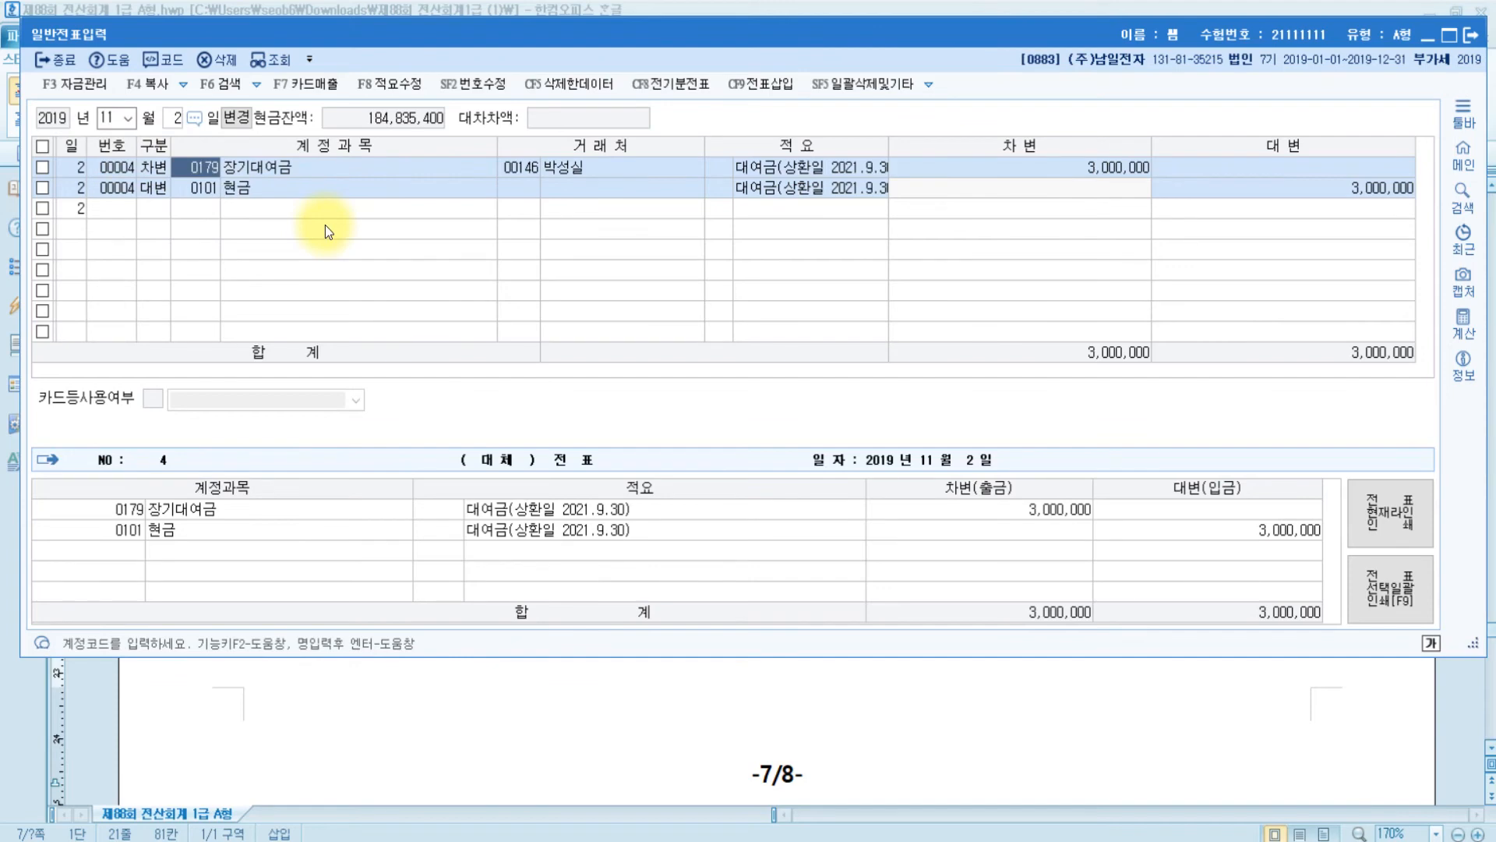
pyautogui.click(951, 711)
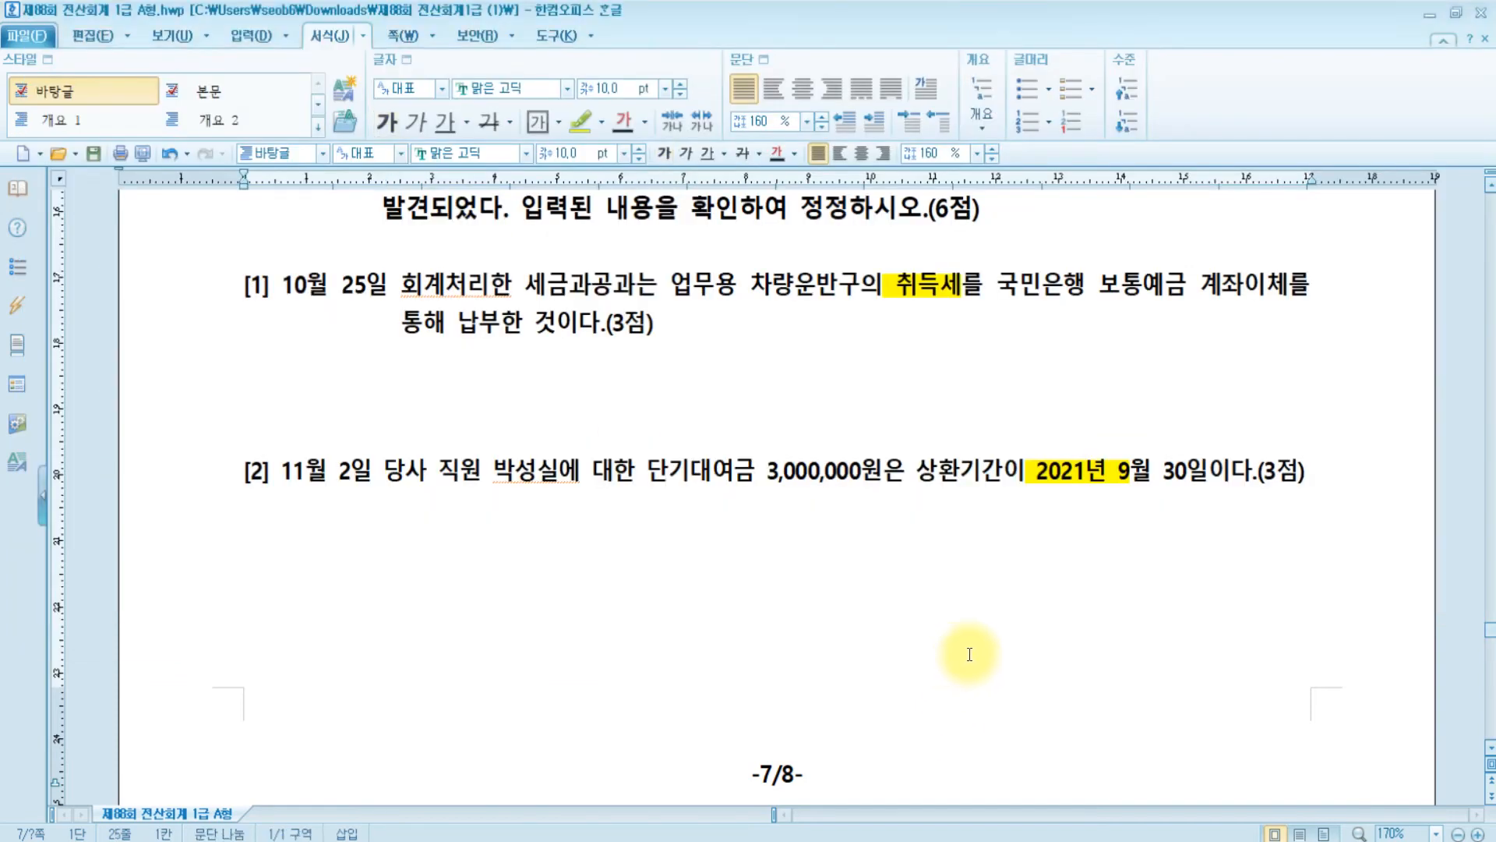
pyautogui.scroll(3, 965, 654)
pyautogui.scroll(-3, 503, 409)
pyautogui.scroll(2, 505, 409)
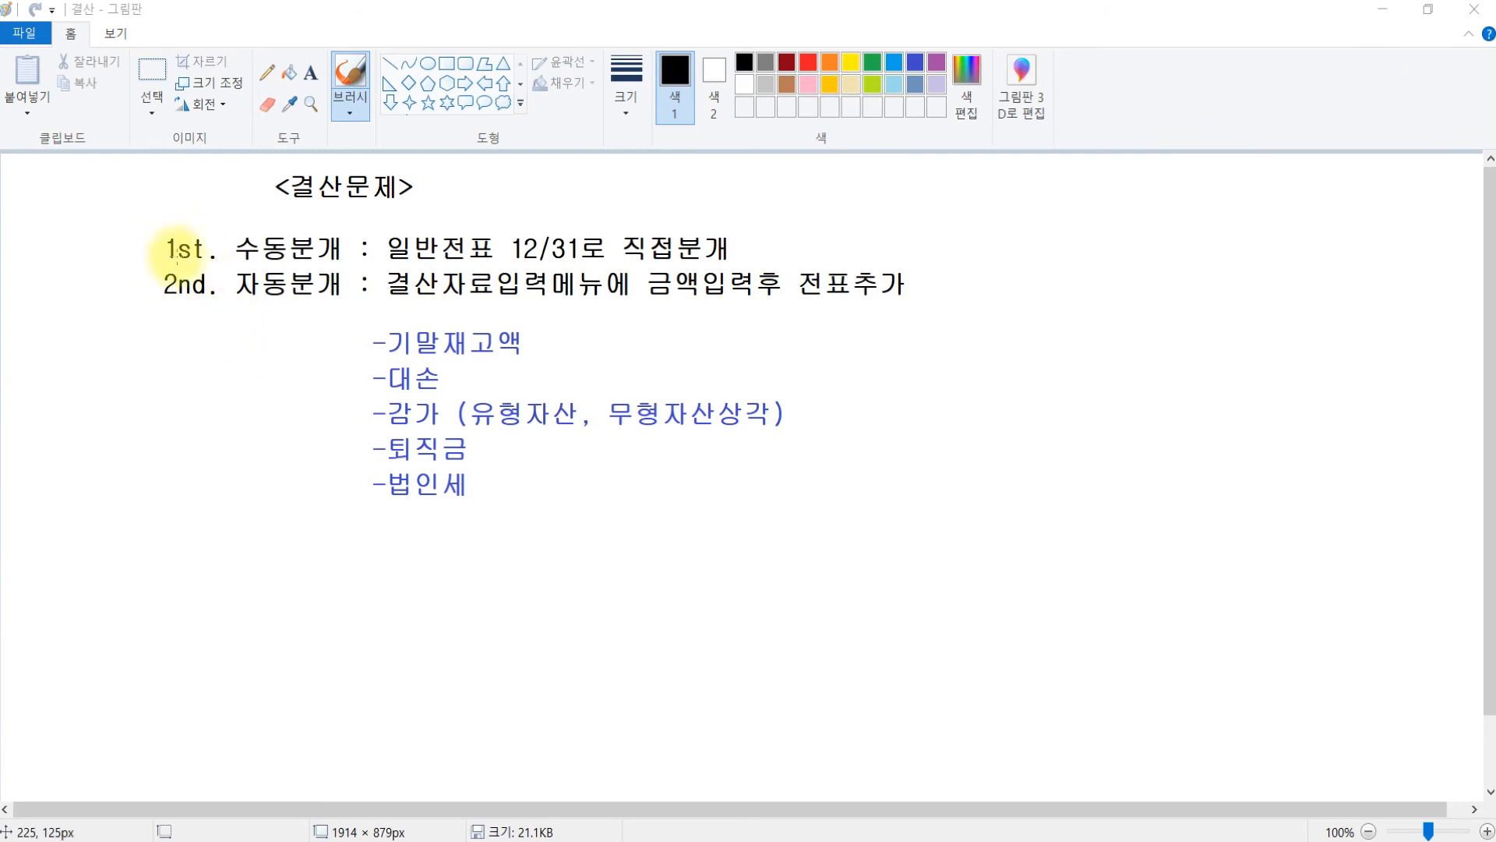
# - Review the 결산문제 notes in Paint, then return to KcLep's main menu
pyautogui.click(192, 251)
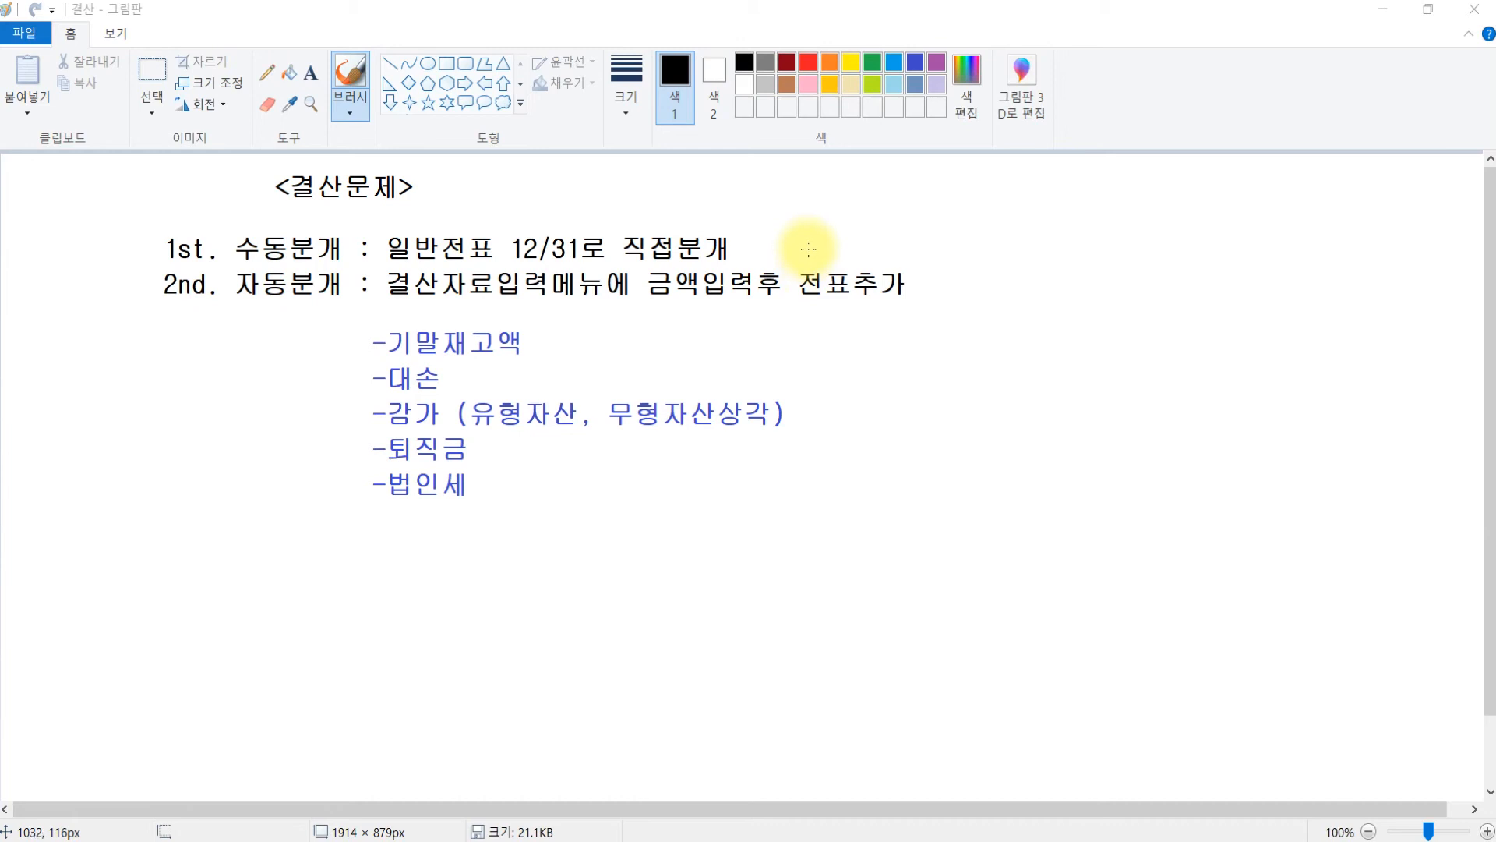
pyautogui.click(117, 286)
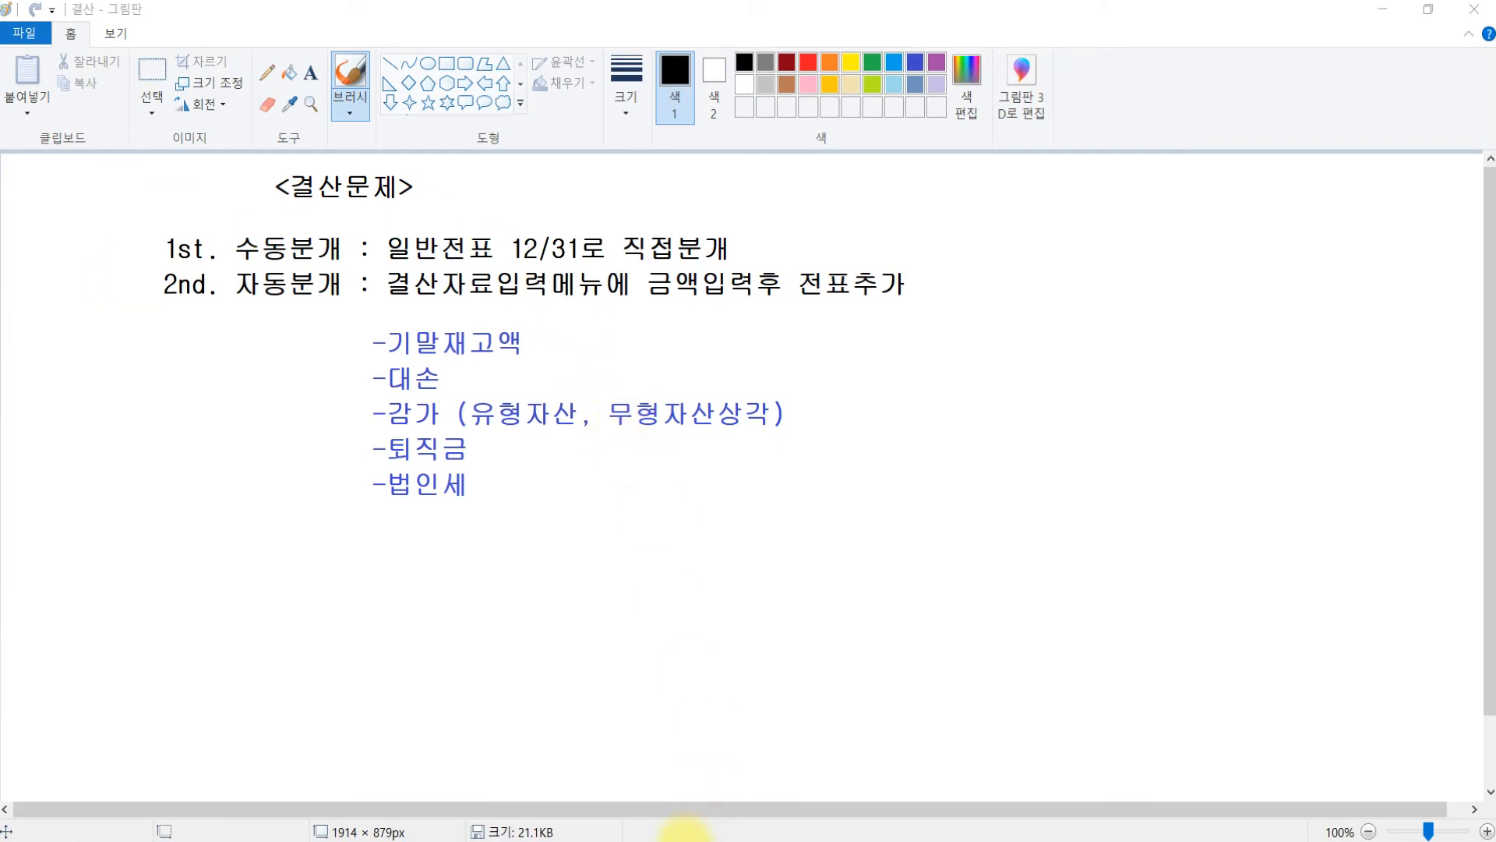
pyautogui.click(569, 839)
pyautogui.click(996, 197)
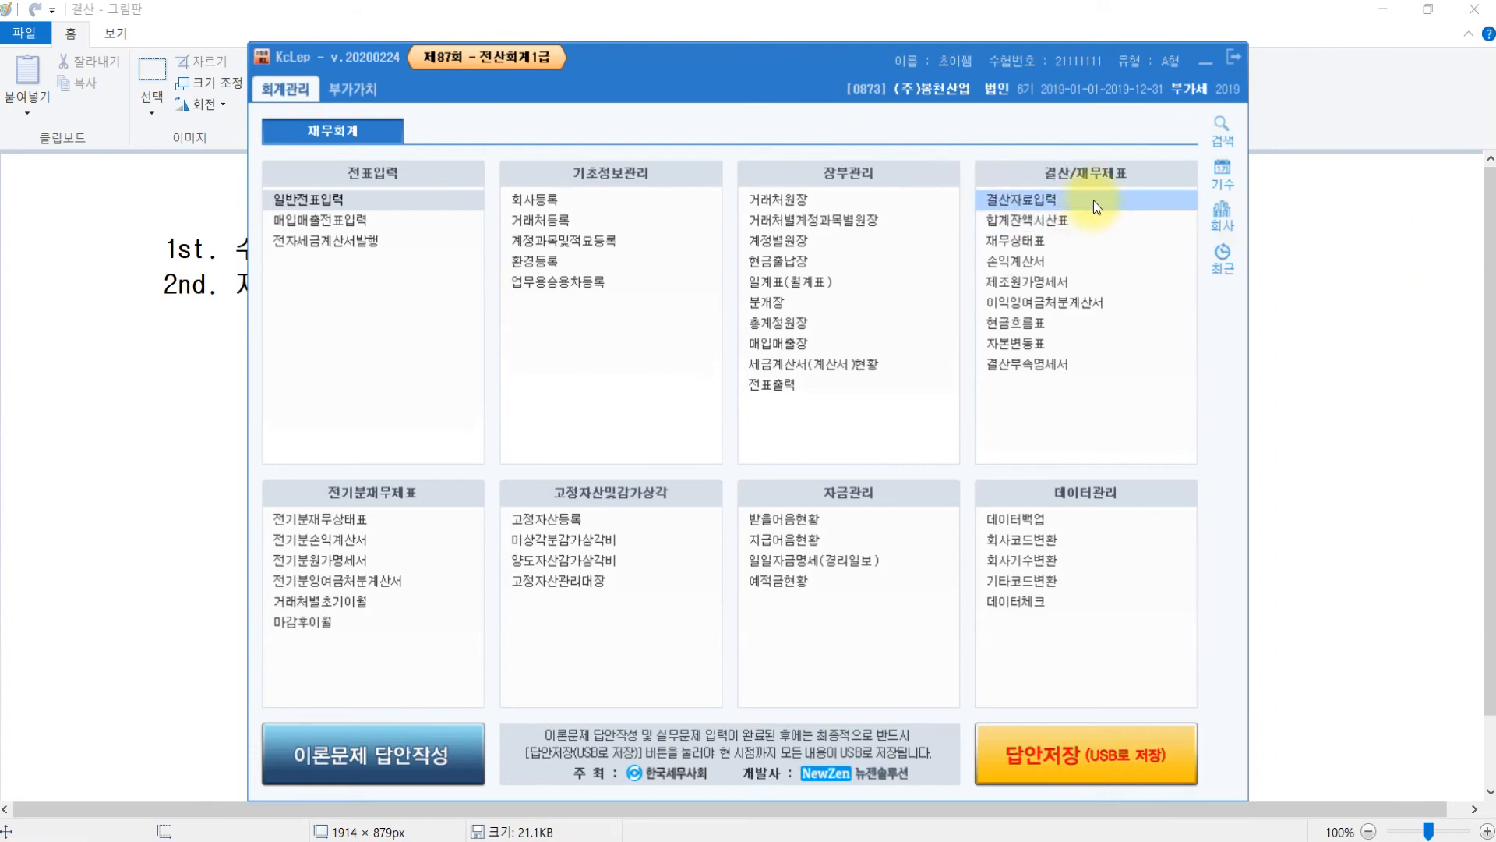
# - Bring the Paint closing notes back in front of the KcLep menu
pyautogui.click(1359, 276)
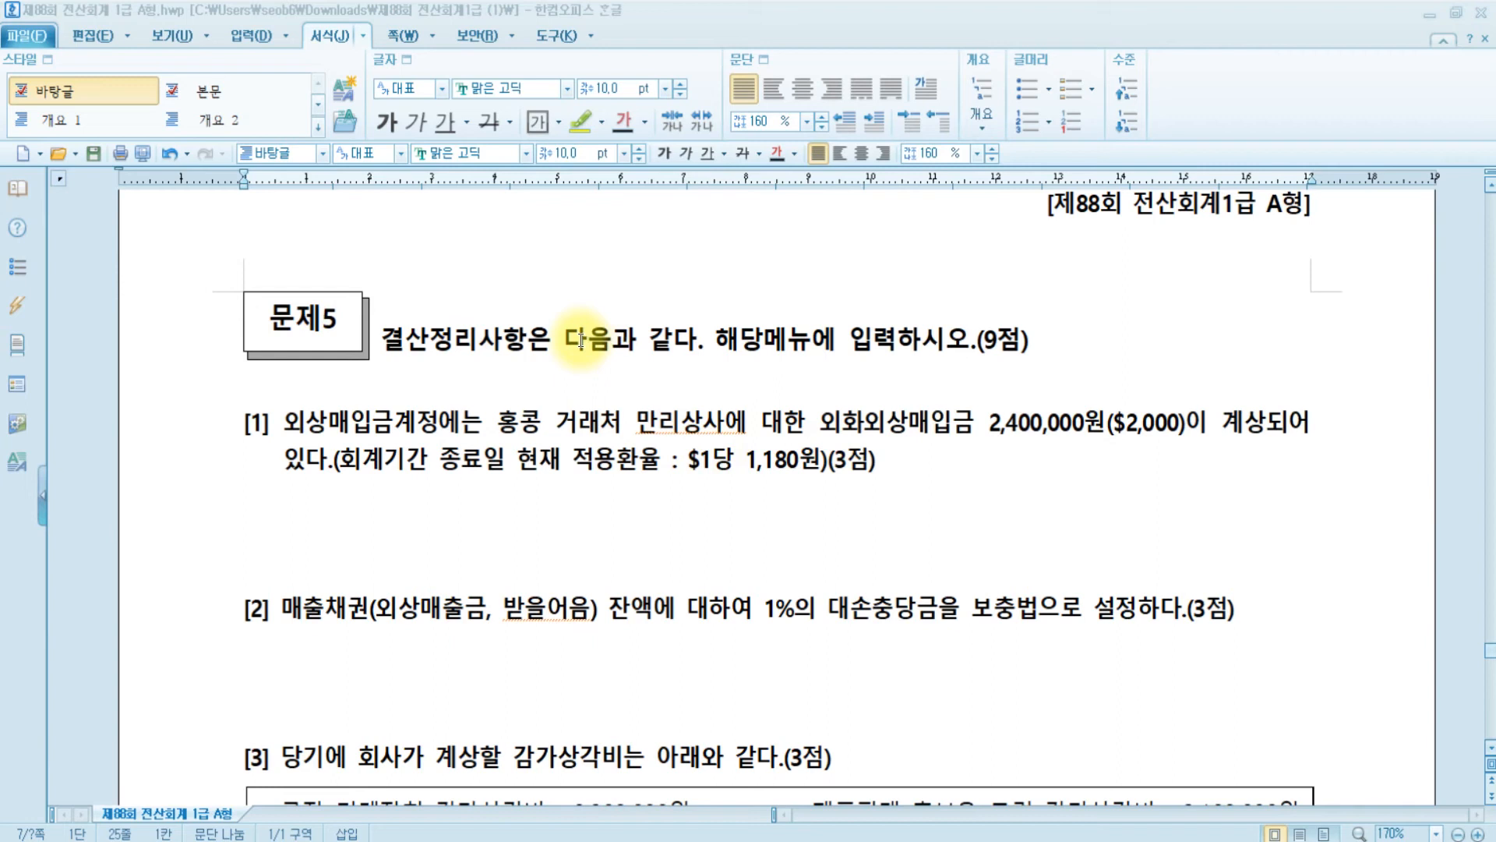
# - Highlight 대손 in item [2] and 감가 in item [3] yellow, then select 외상매입금 in item [1]
pyautogui.scroll(-2, 579, 340)
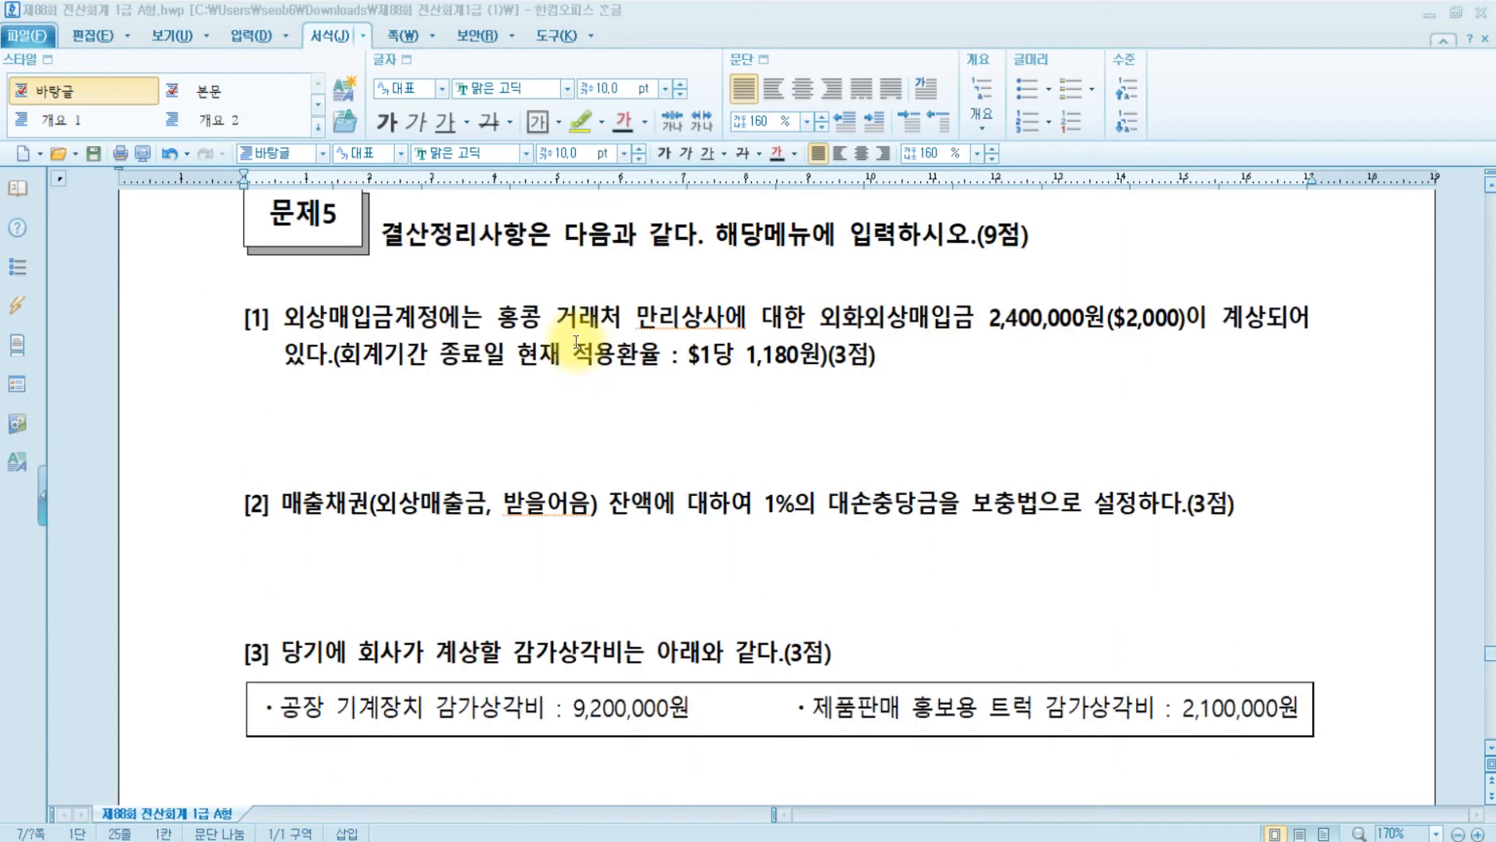
pyautogui.press('ctrl')
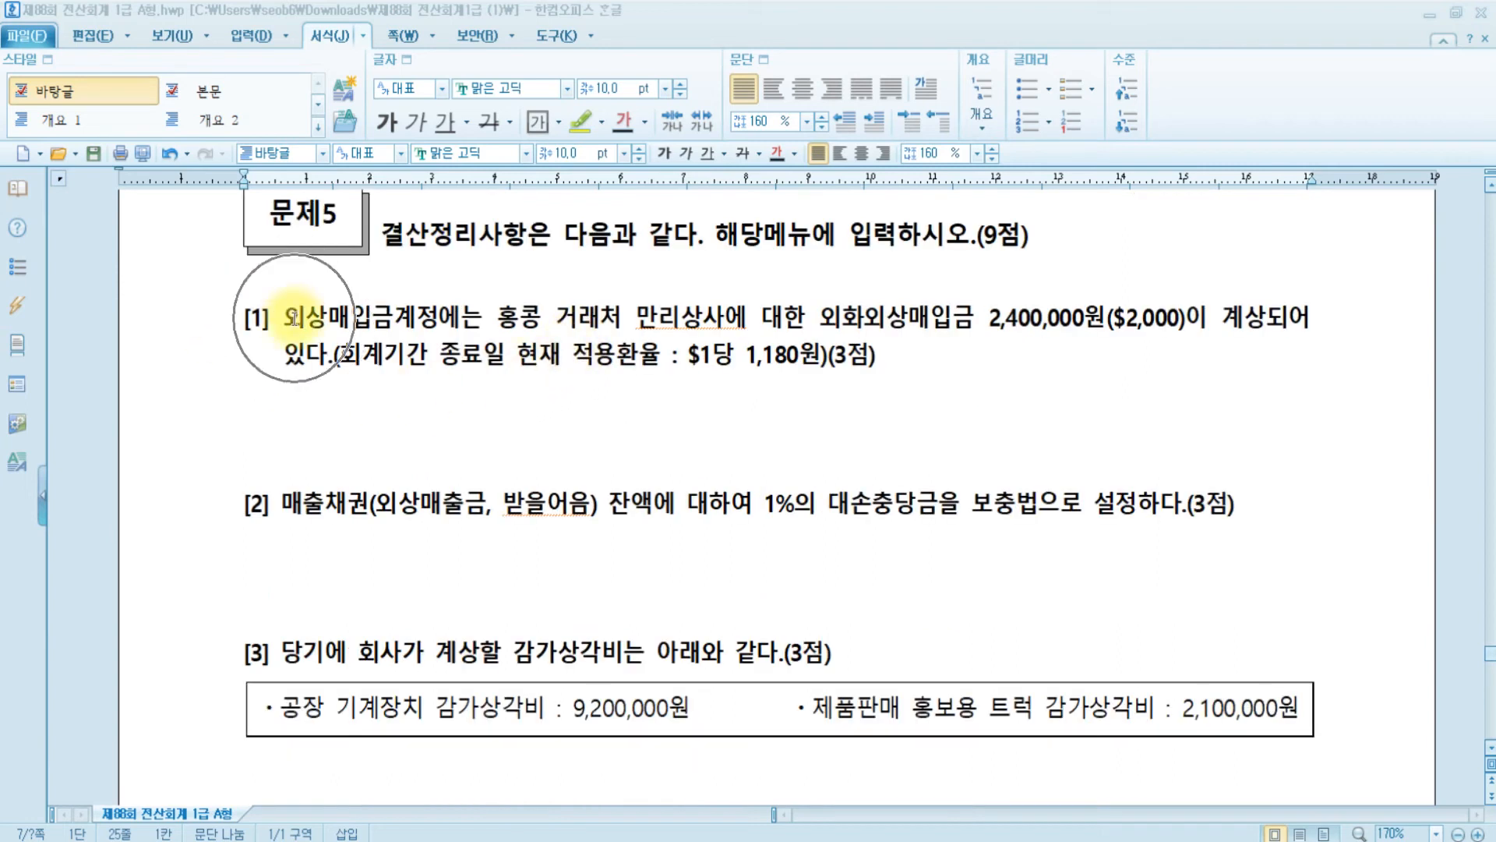
pyautogui.press('ctrl')
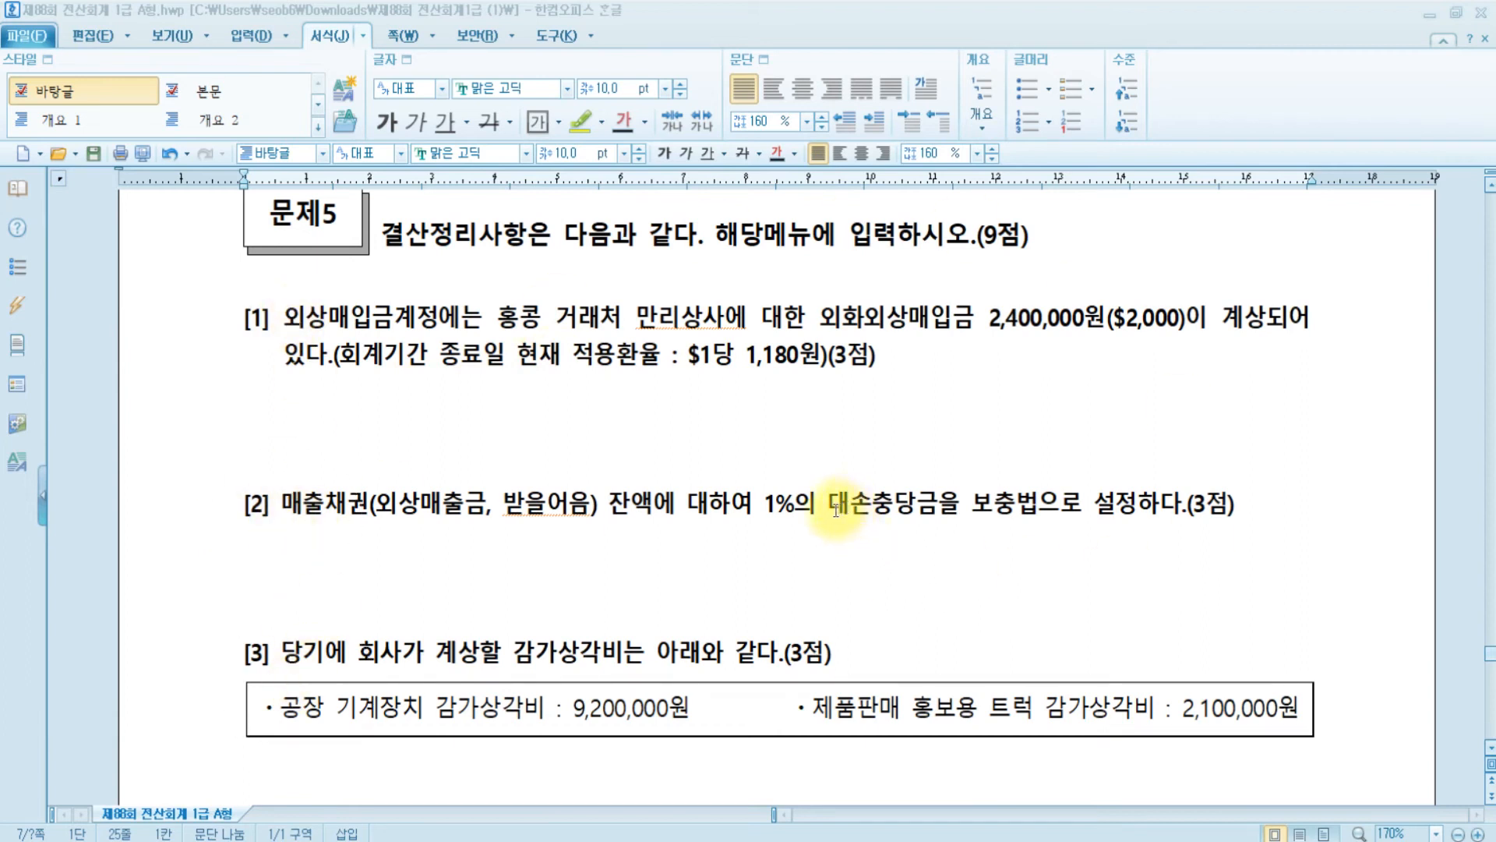
pyautogui.moveTo(830, 503); pyautogui.dragTo(869, 505)
pyautogui.click(581, 121)
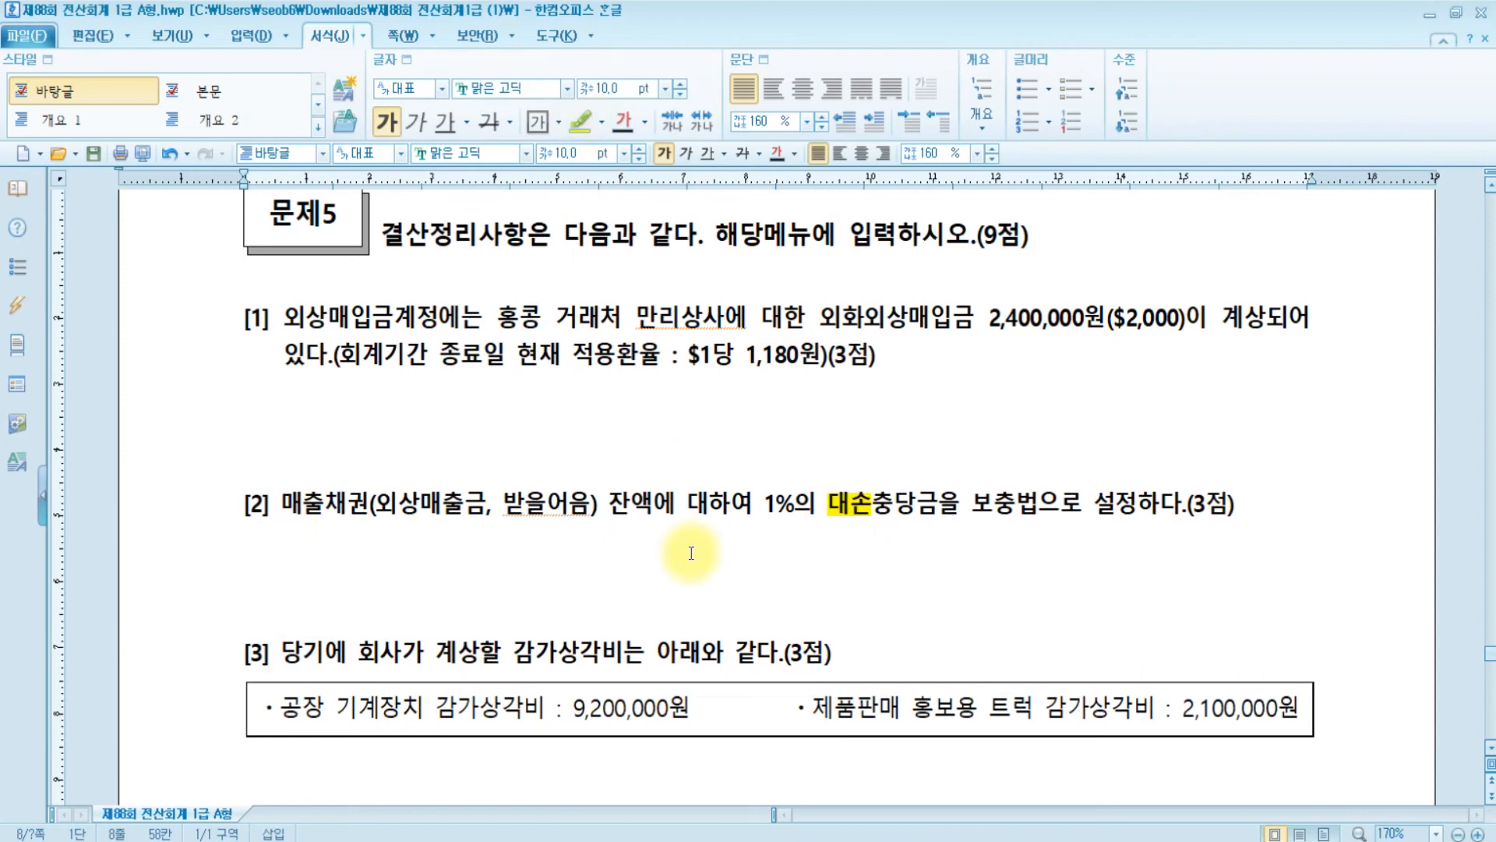
pyautogui.click(508, 645)
pyautogui.moveTo(508, 645); pyautogui.dragTo(559, 650)
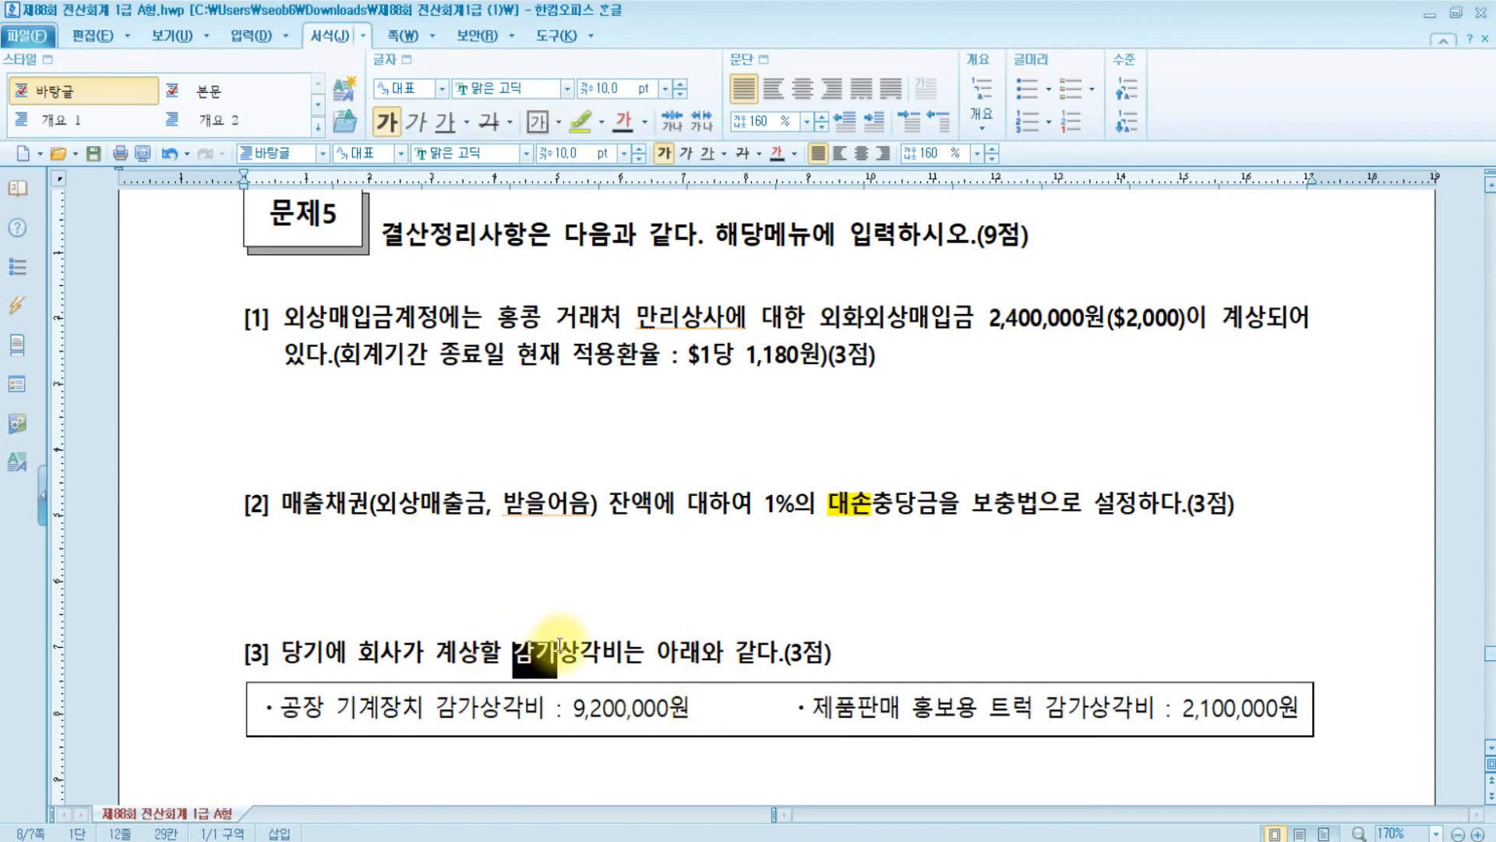
pyautogui.click(581, 120)
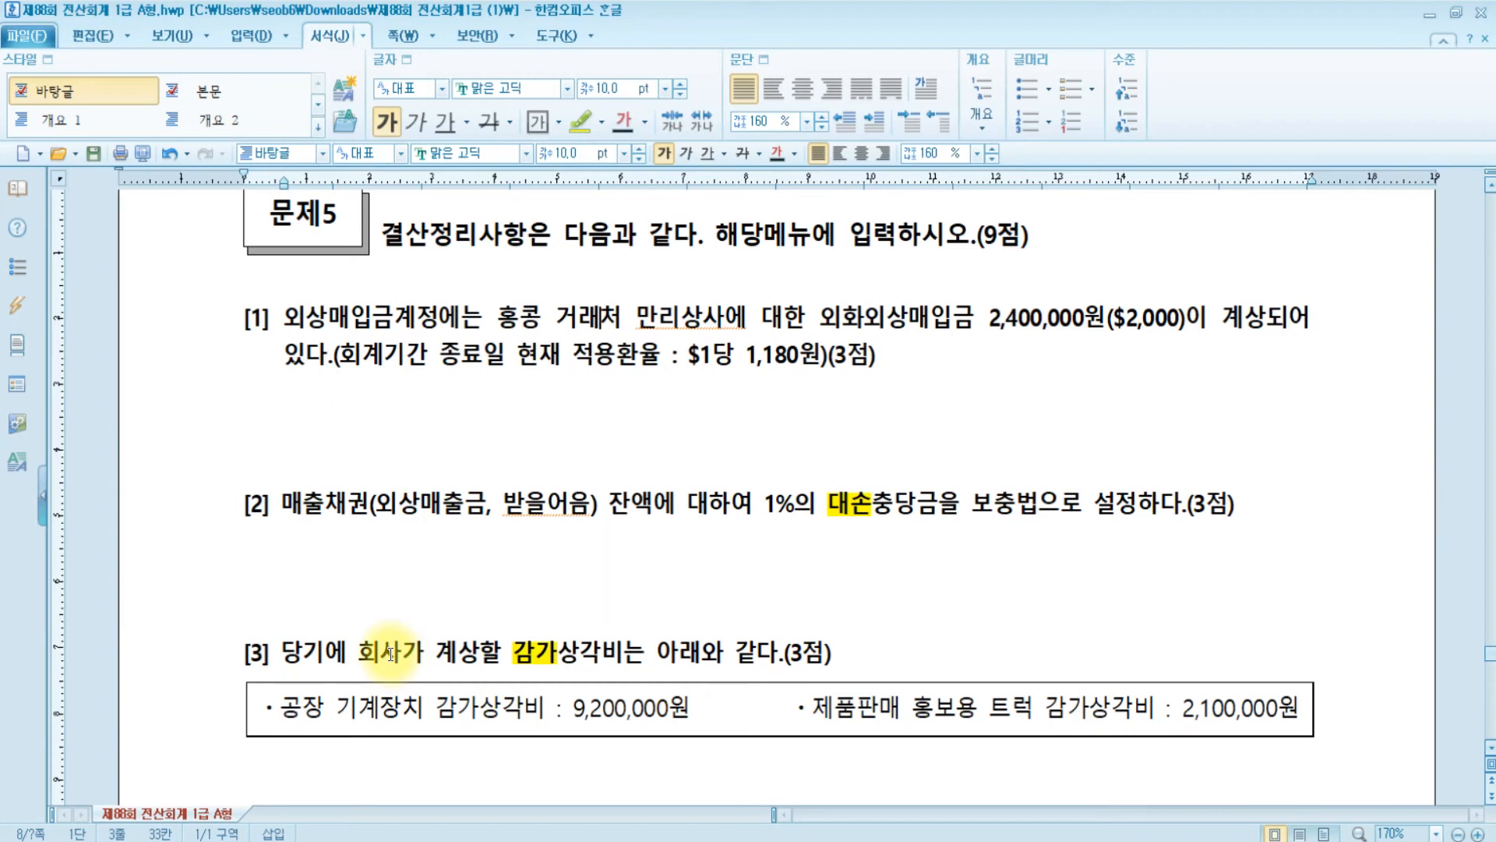
pyautogui.moveTo(282, 318); pyautogui.dragTo(394, 318)
pyautogui.moveTo(551, 839)
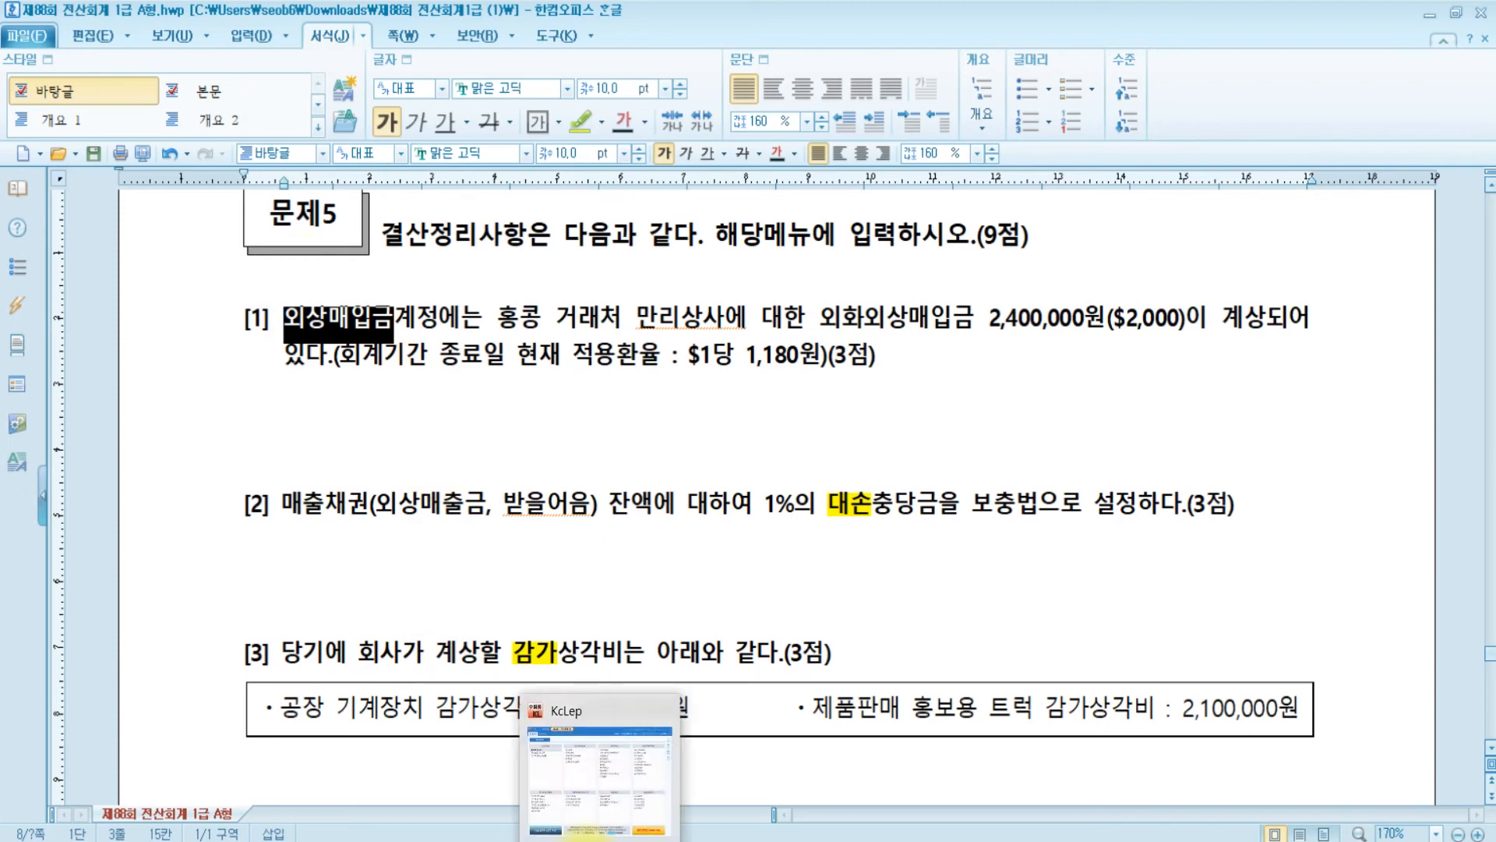
# - In Paint, write the 외상매입금 (부채) note with lines 장부: 2,400,000 and 평가
pyautogui.click(444, 772)
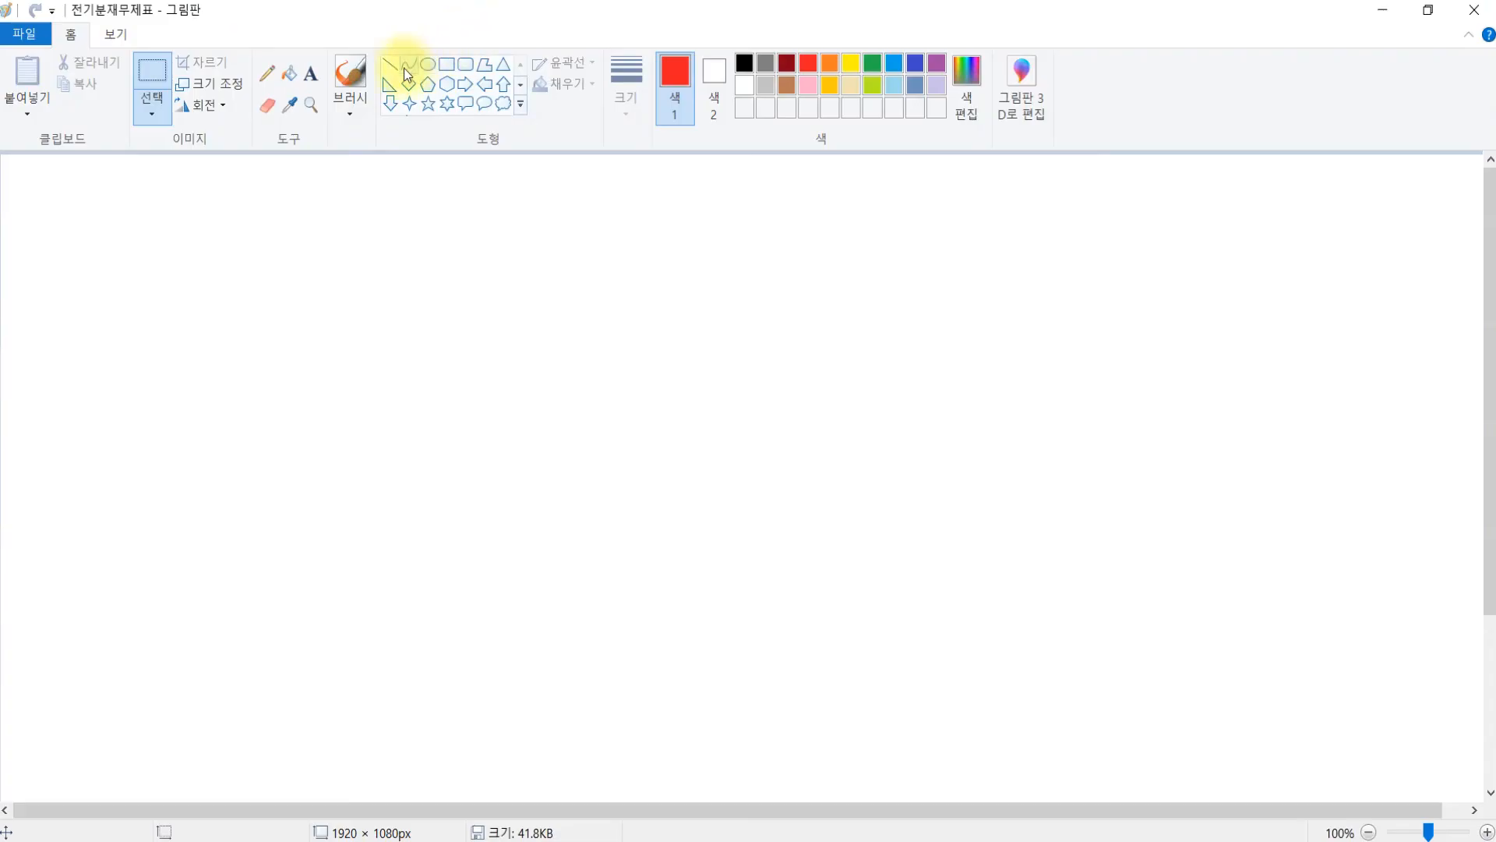
pyautogui.click(311, 73)
pyautogui.click(244, 210)
pyautogui.write('외상매입금')
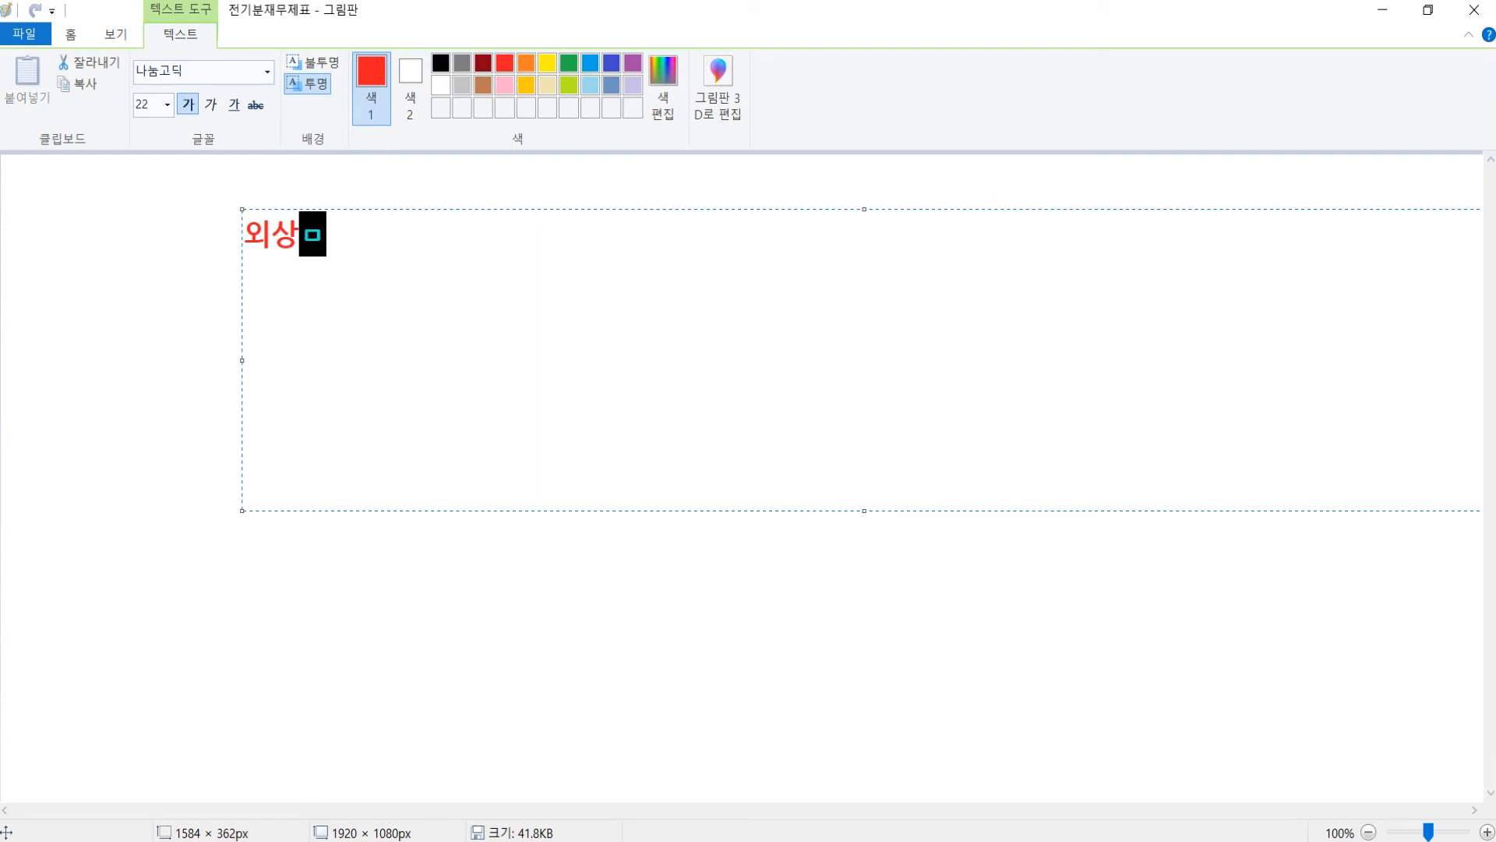
pyautogui.write(' (')
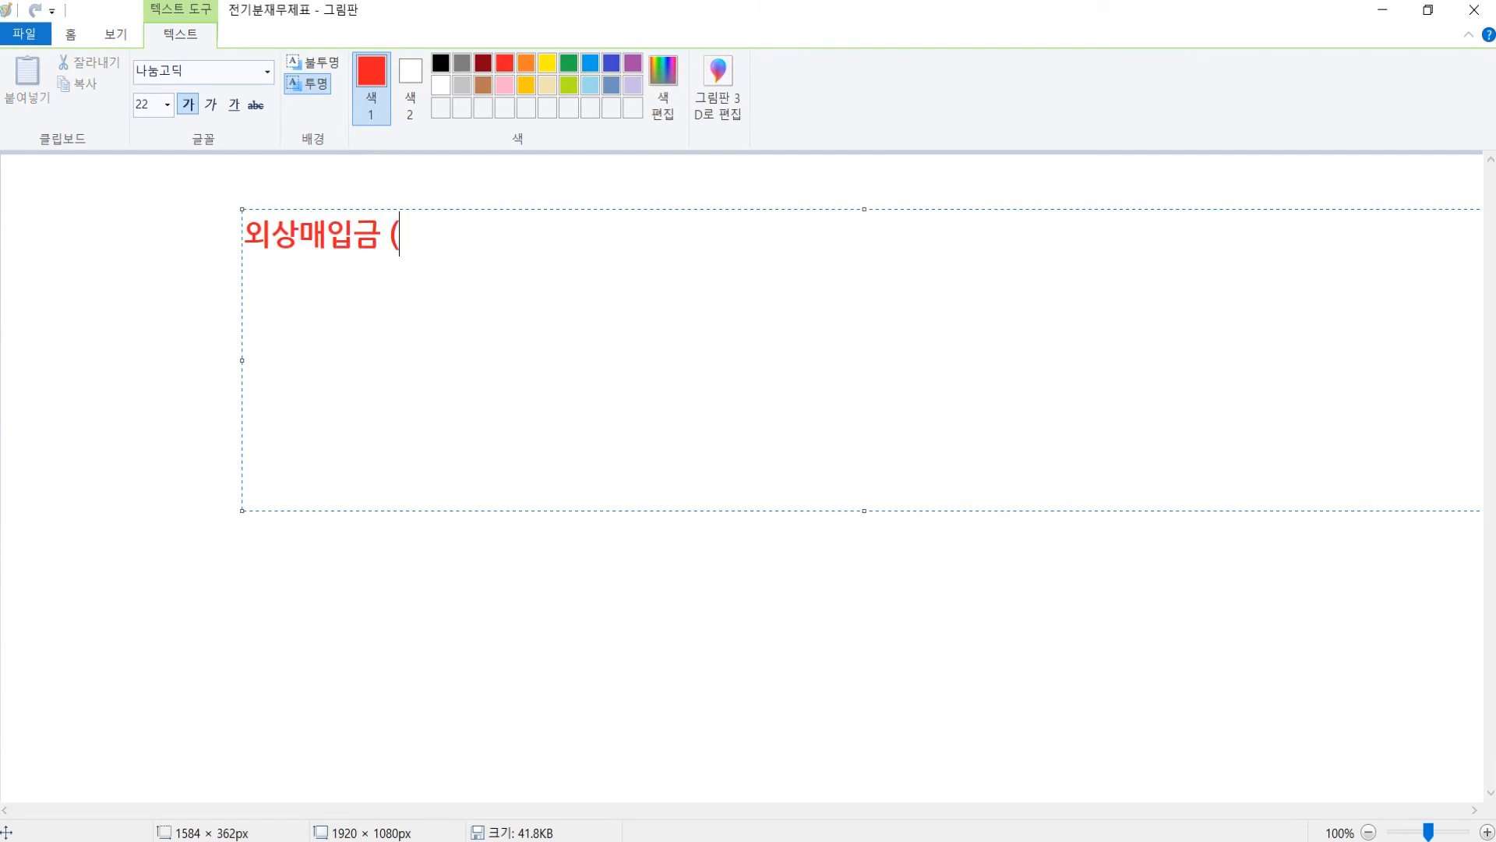
pyautogui.write('부채)')
pyautogui.press('Return')
pyautogui.press('Return')
pyautogui.write('장부')
pyautogui.press('Return')
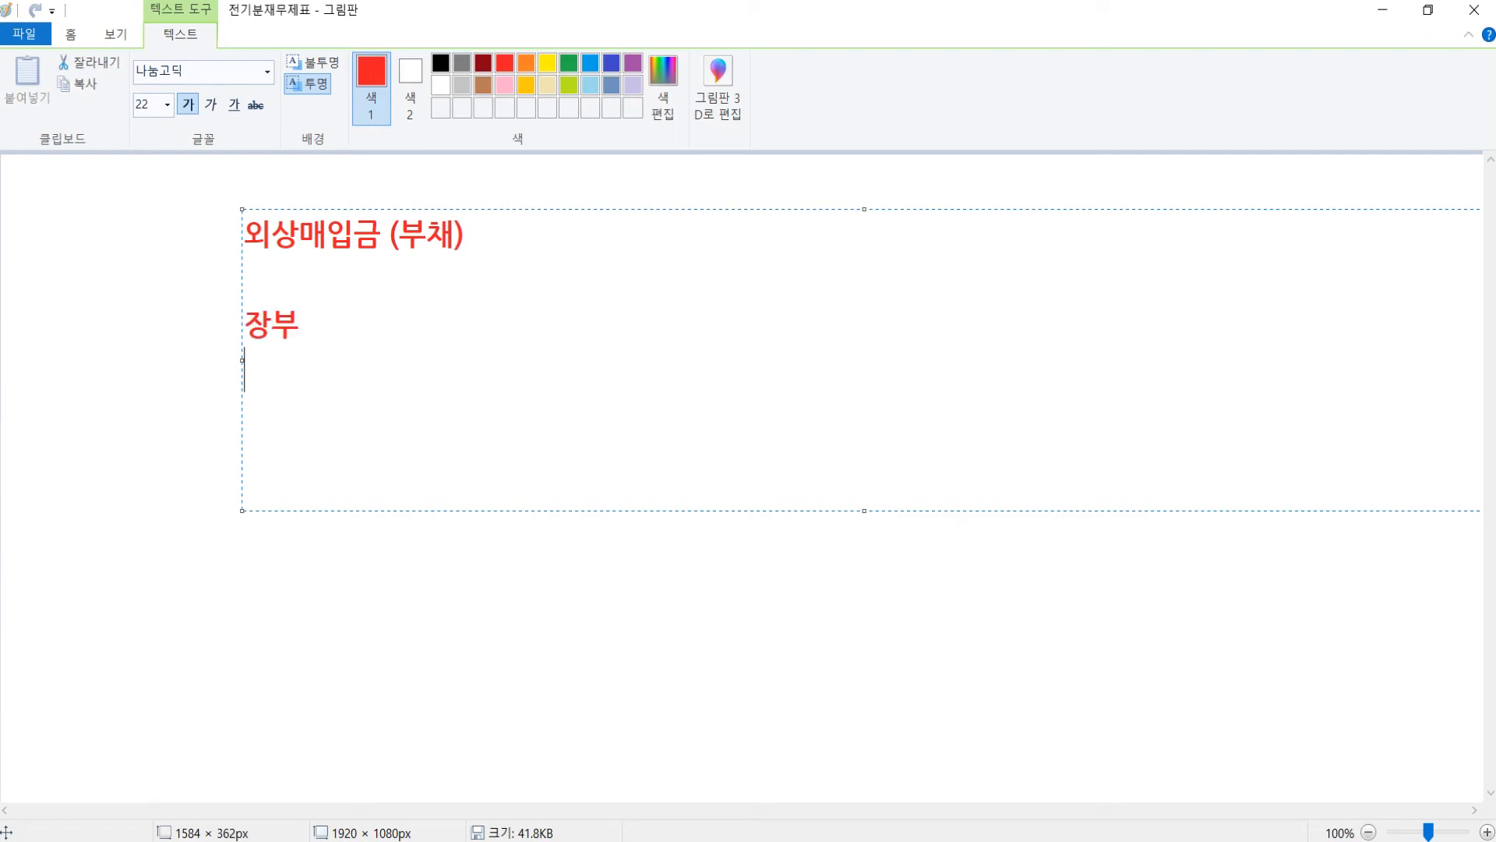
pyautogui.write('평가')
pyautogui.press('Up')
pyautogui.write(':')
pyautogui.press('Tab')
pyautogui.write('2,4000,')
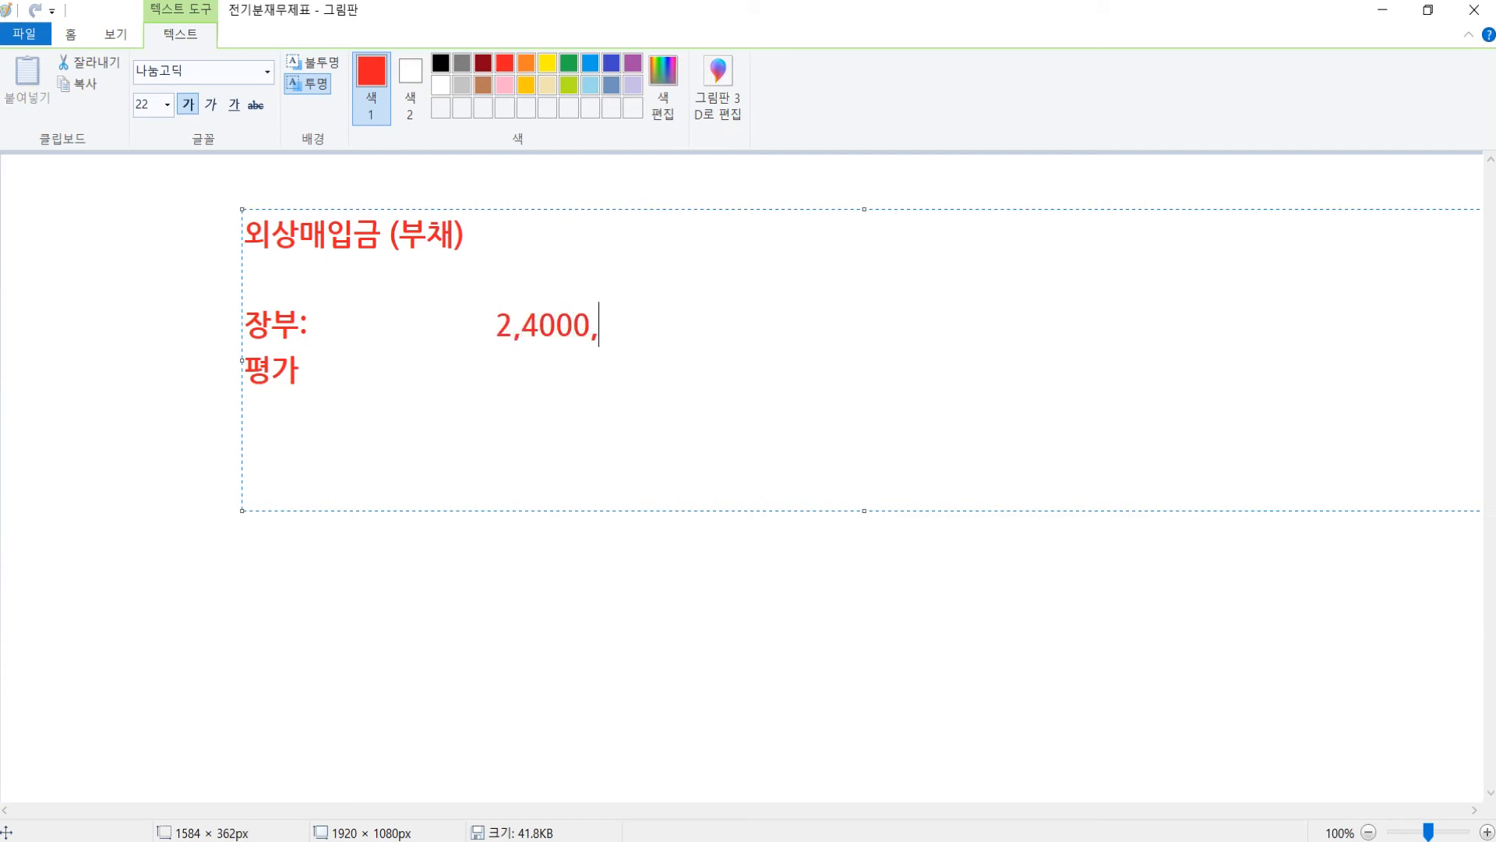
pyautogui.press('BackSpace')
pyautogui.press('BackSpace')
pyautogui.write(',000')
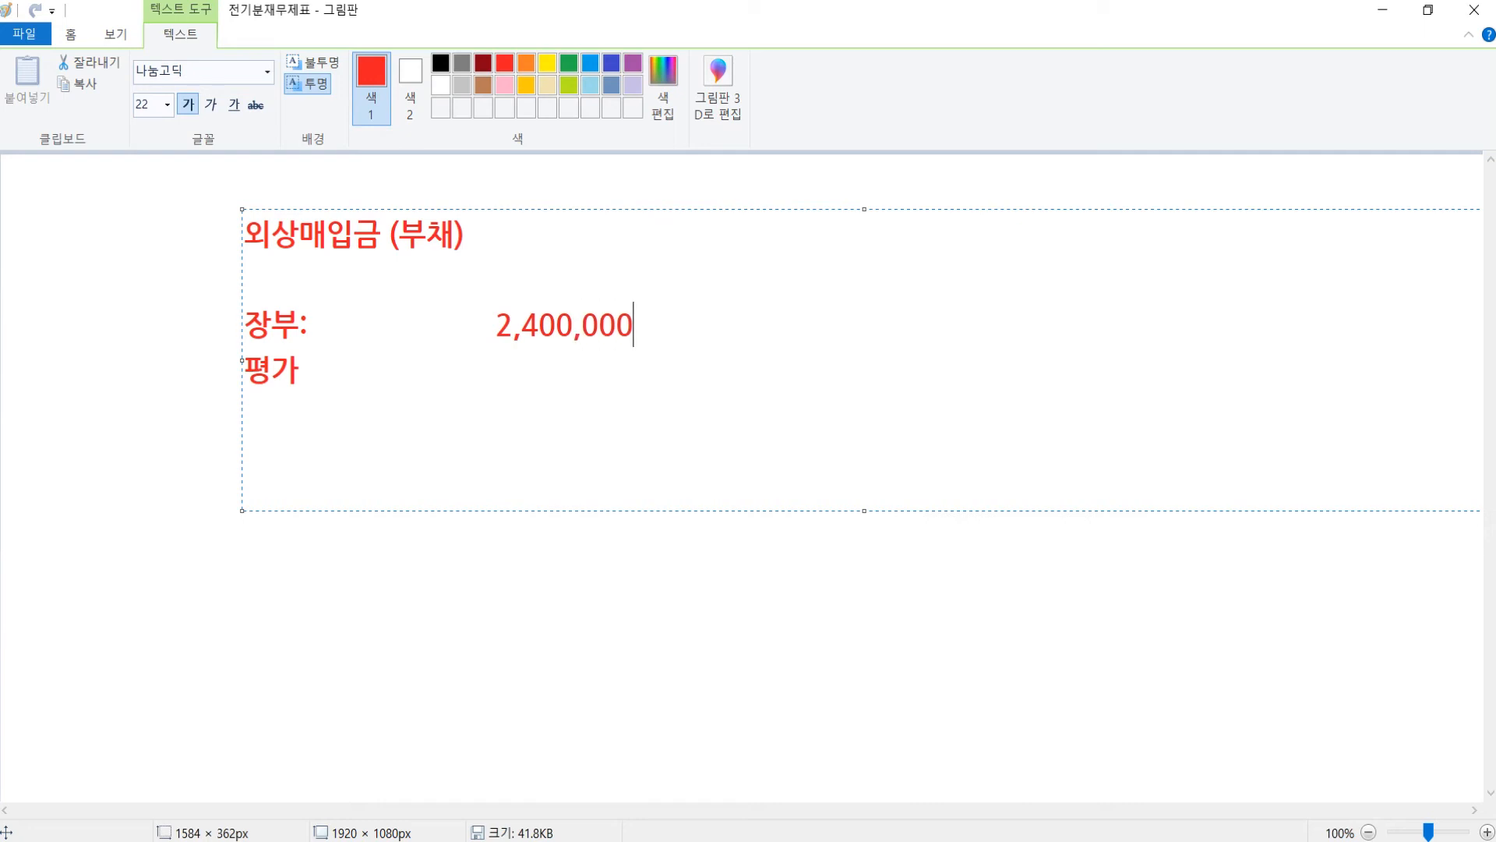
# - Add ': $2,000 * 1,180 =' after 평가, checking the exchange rate in the exam
pyautogui.click(300, 370)
pyautogui.write(': $2,000 * ')
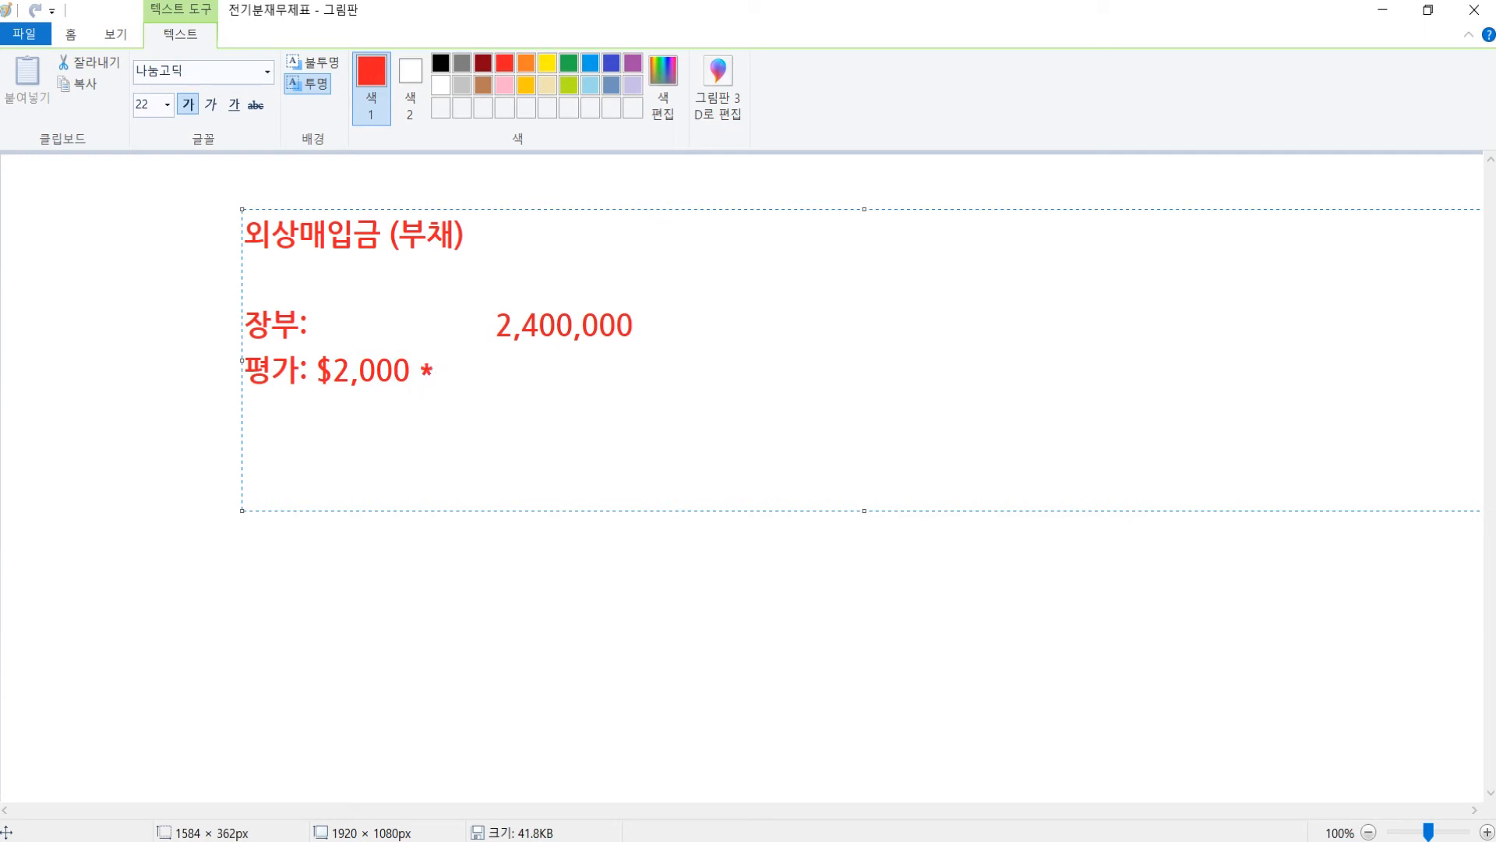
pyautogui.write('1,180')
pyautogui.click(486, 840)
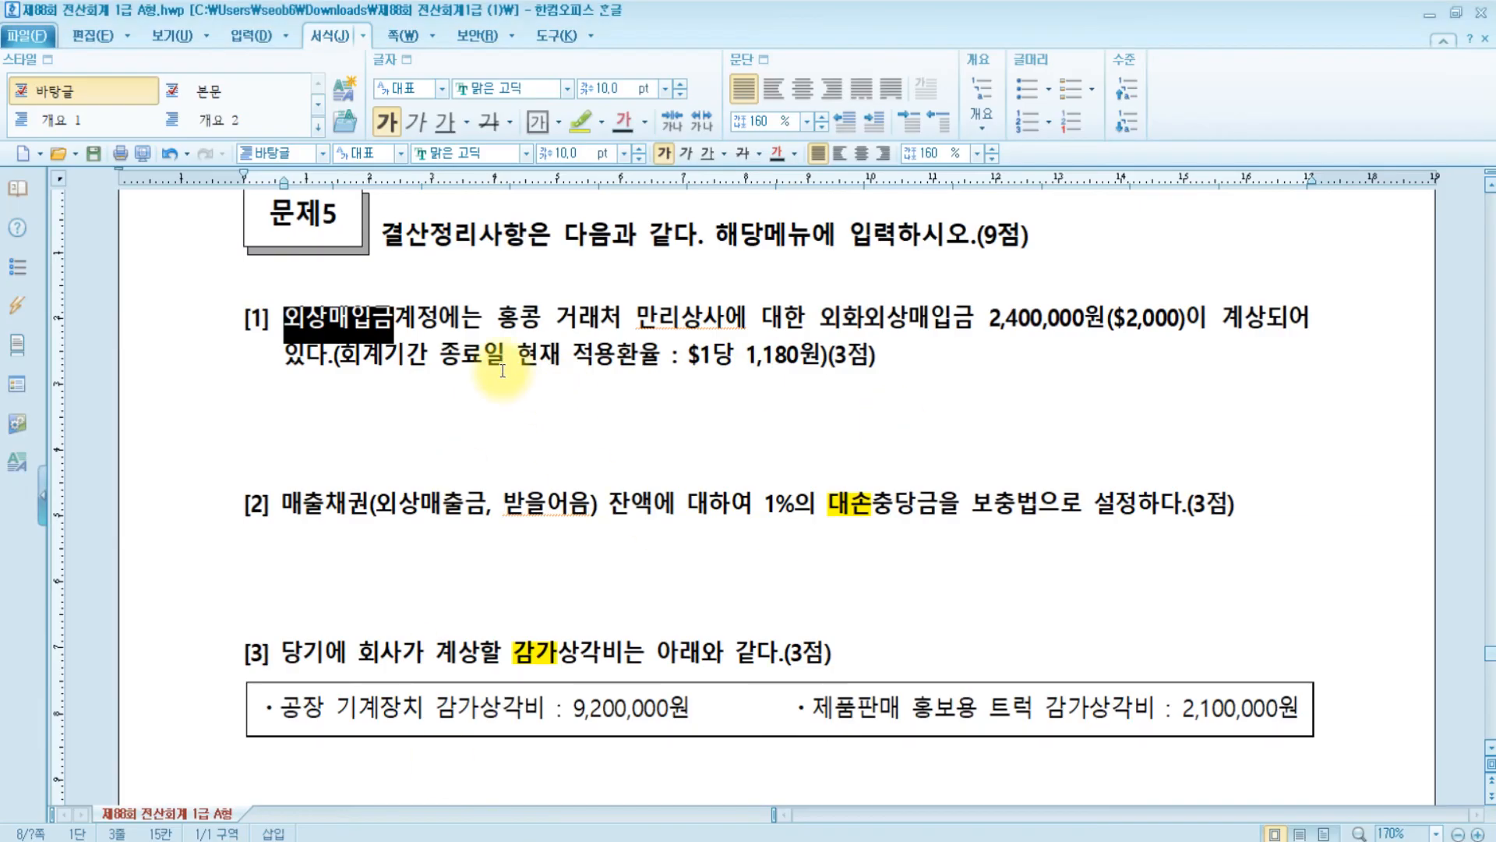
pyautogui.press('ctrl')
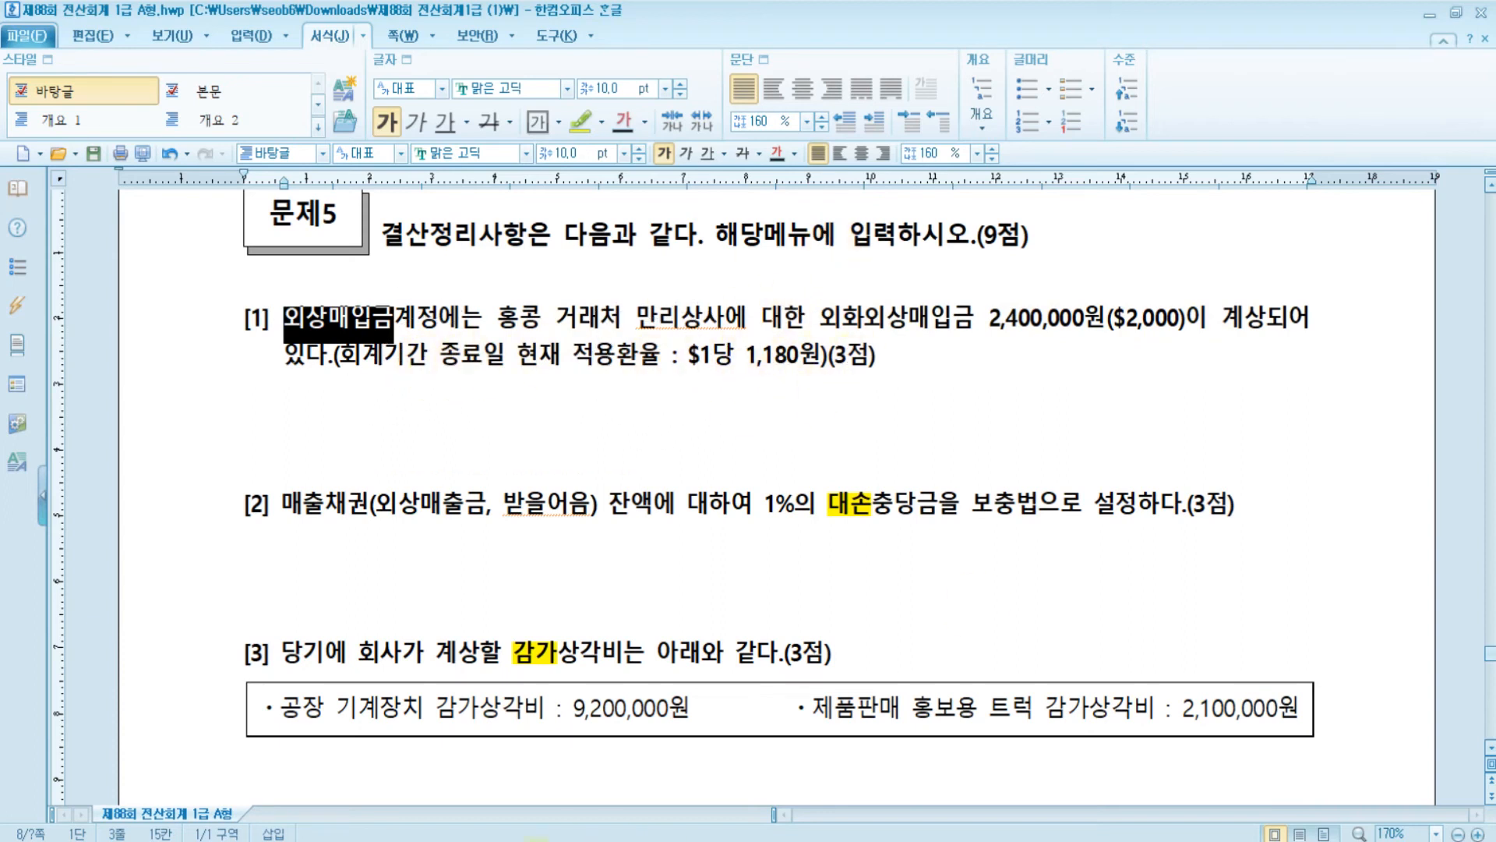
pyautogui.click(652, 784)
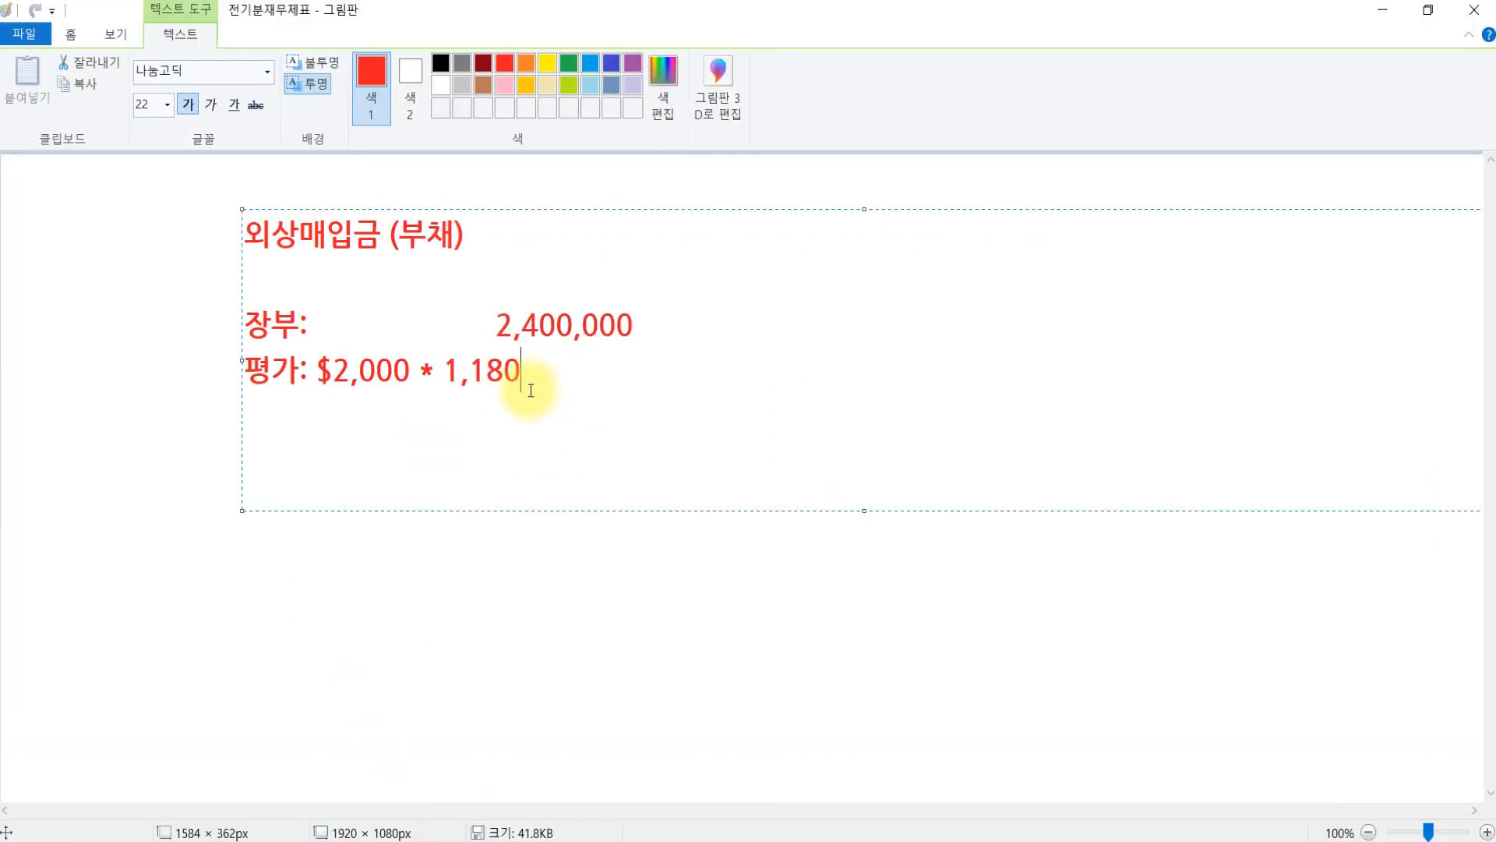
pyautogui.click(454, 323)
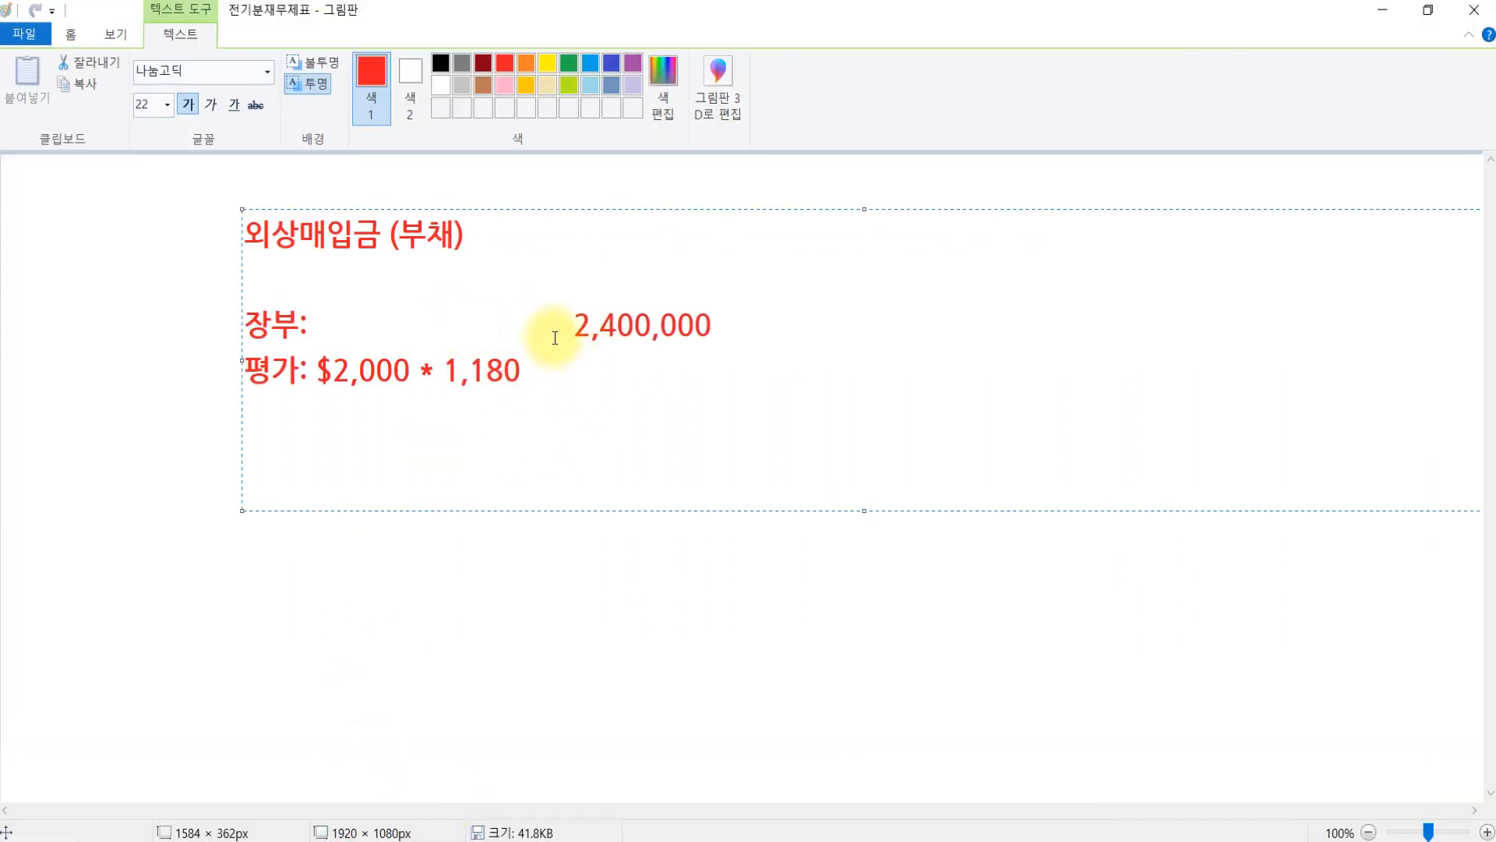
pyautogui.click(549, 376)
pyautogui.write('=')
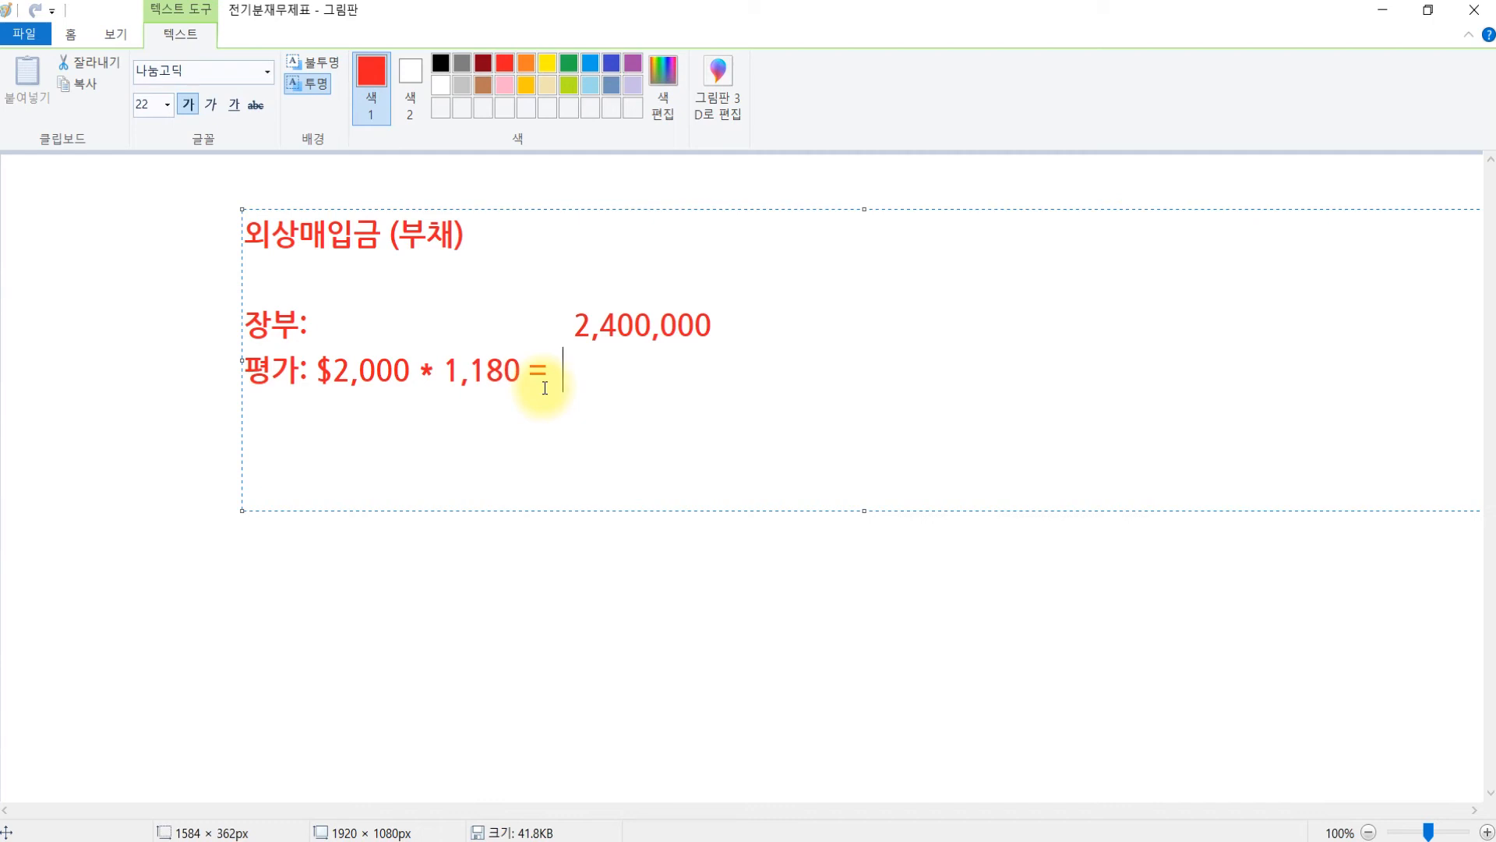
# - Compute 2000 × 1180 in Calculator and add 2,360,000 as the valuation result
pyautogui.click(55, 841)
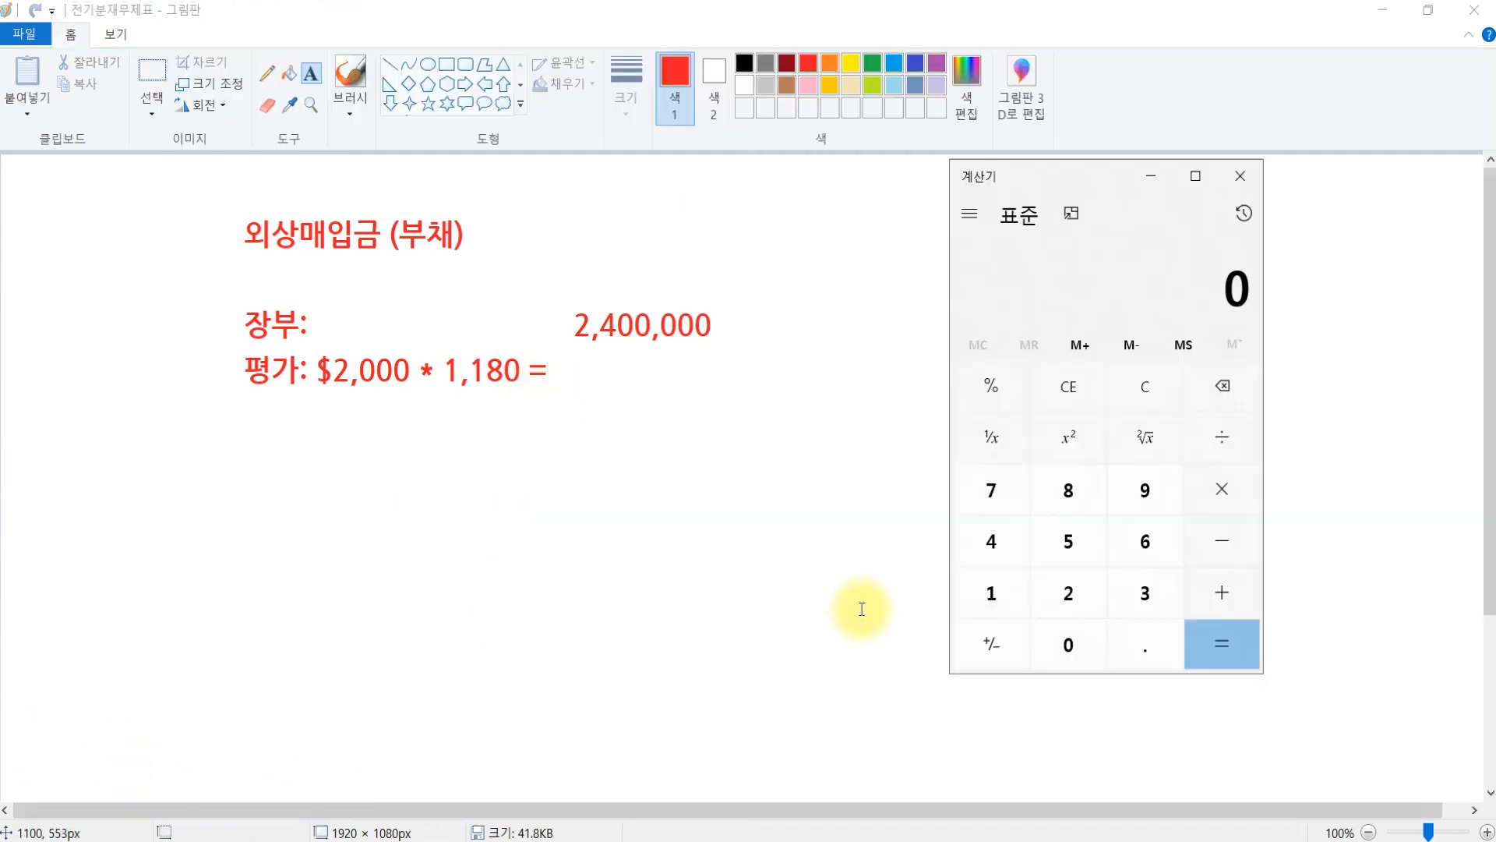
pyautogui.write('2000')
pyautogui.press('*')
pyautogui.write('18')
pyautogui.press('BackSpace')
pyautogui.write('180')
pyautogui.press('Return')
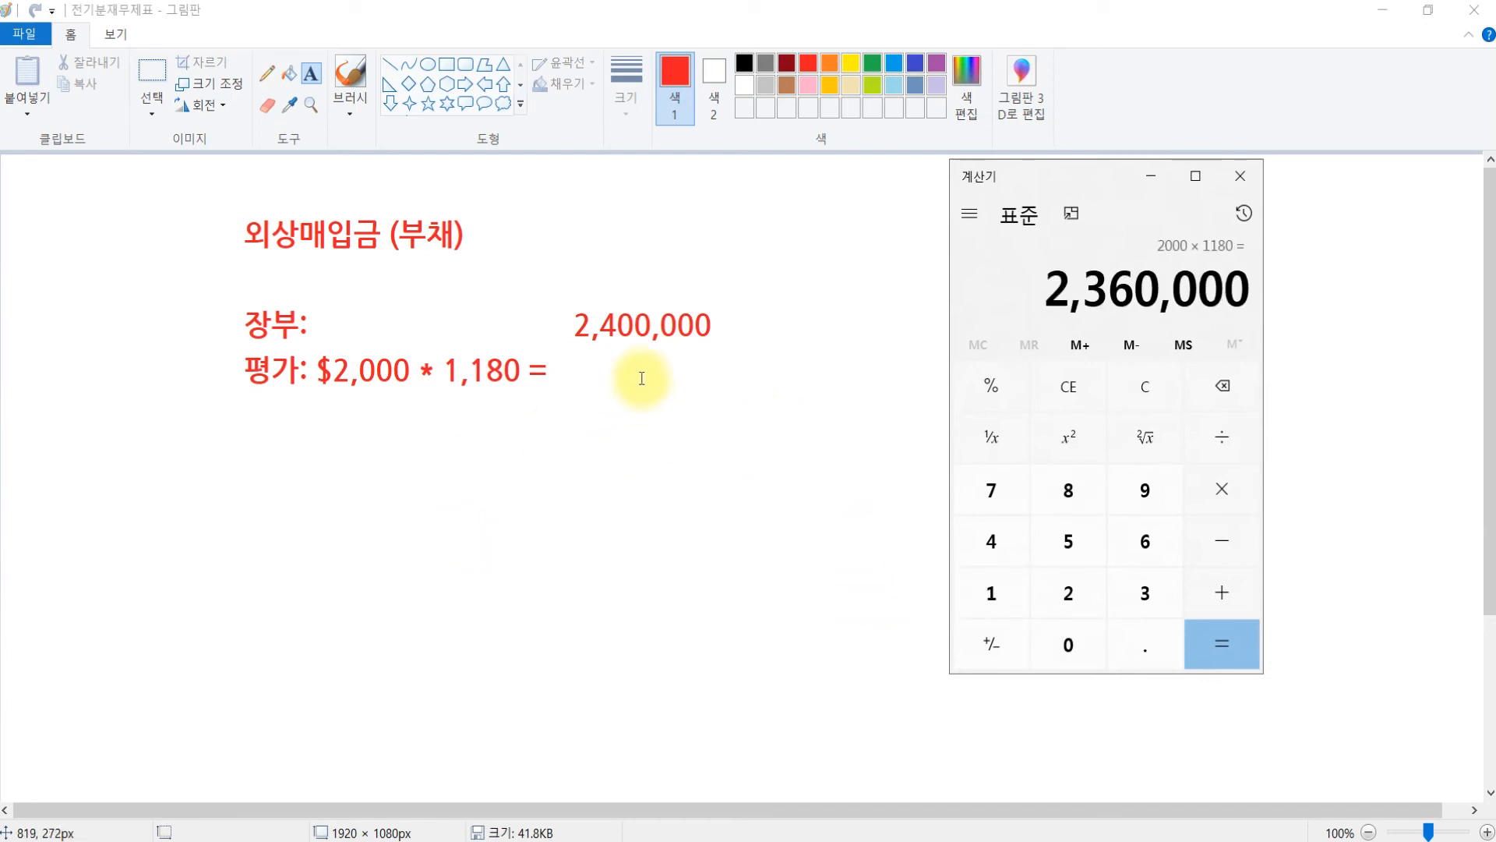
pyautogui.moveTo(569, 348); pyautogui.dragTo(1002, 417)
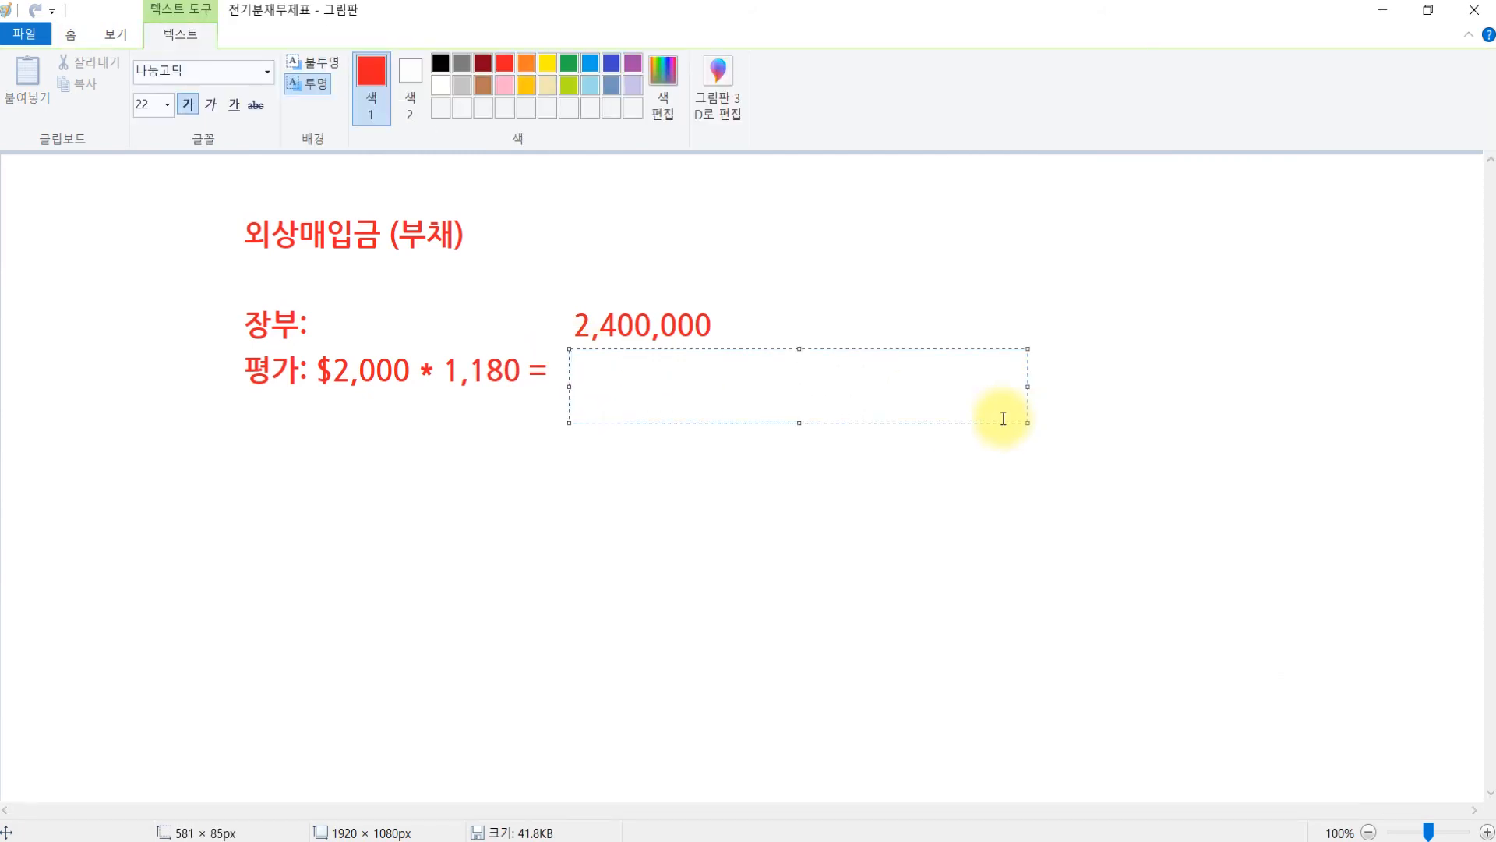
pyautogui.write('2,360,000')
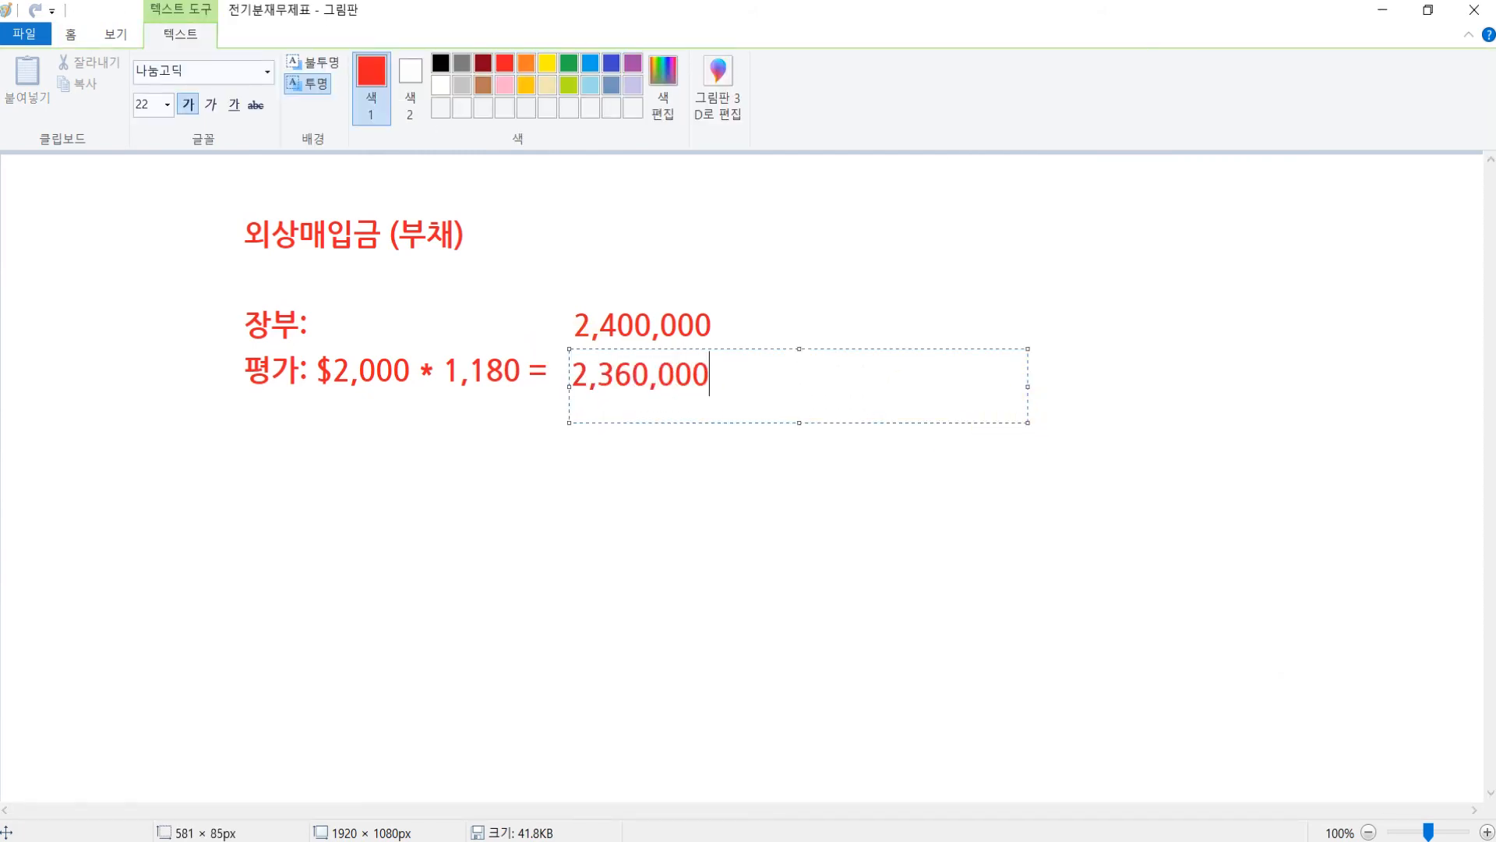
pyautogui.click(886, 304)
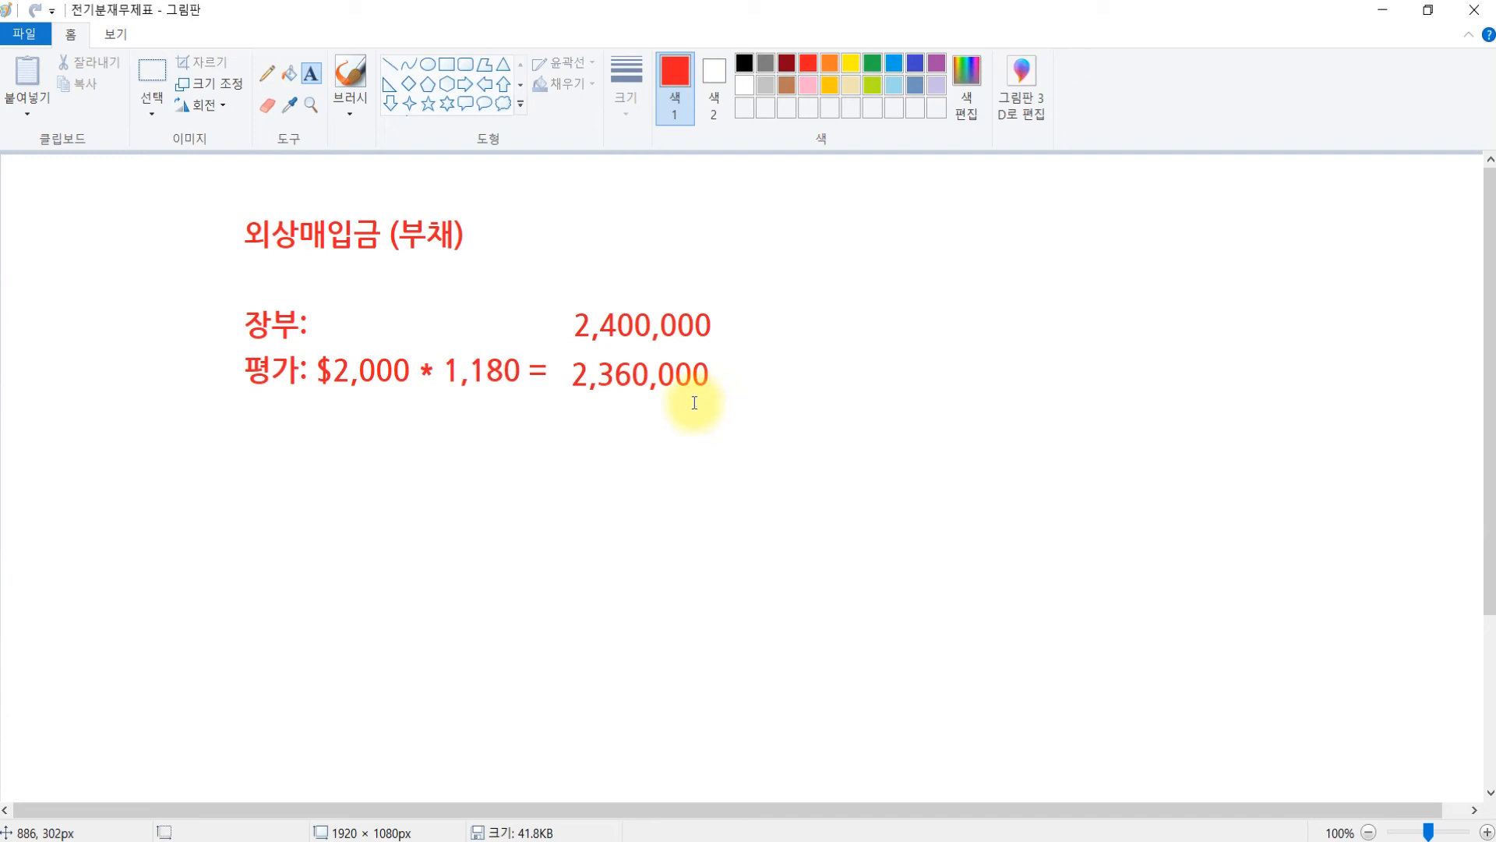
# - Start a 12/31 journal entry crediting 0910 외화환산이익 40,000
pyautogui.click(677, 840)
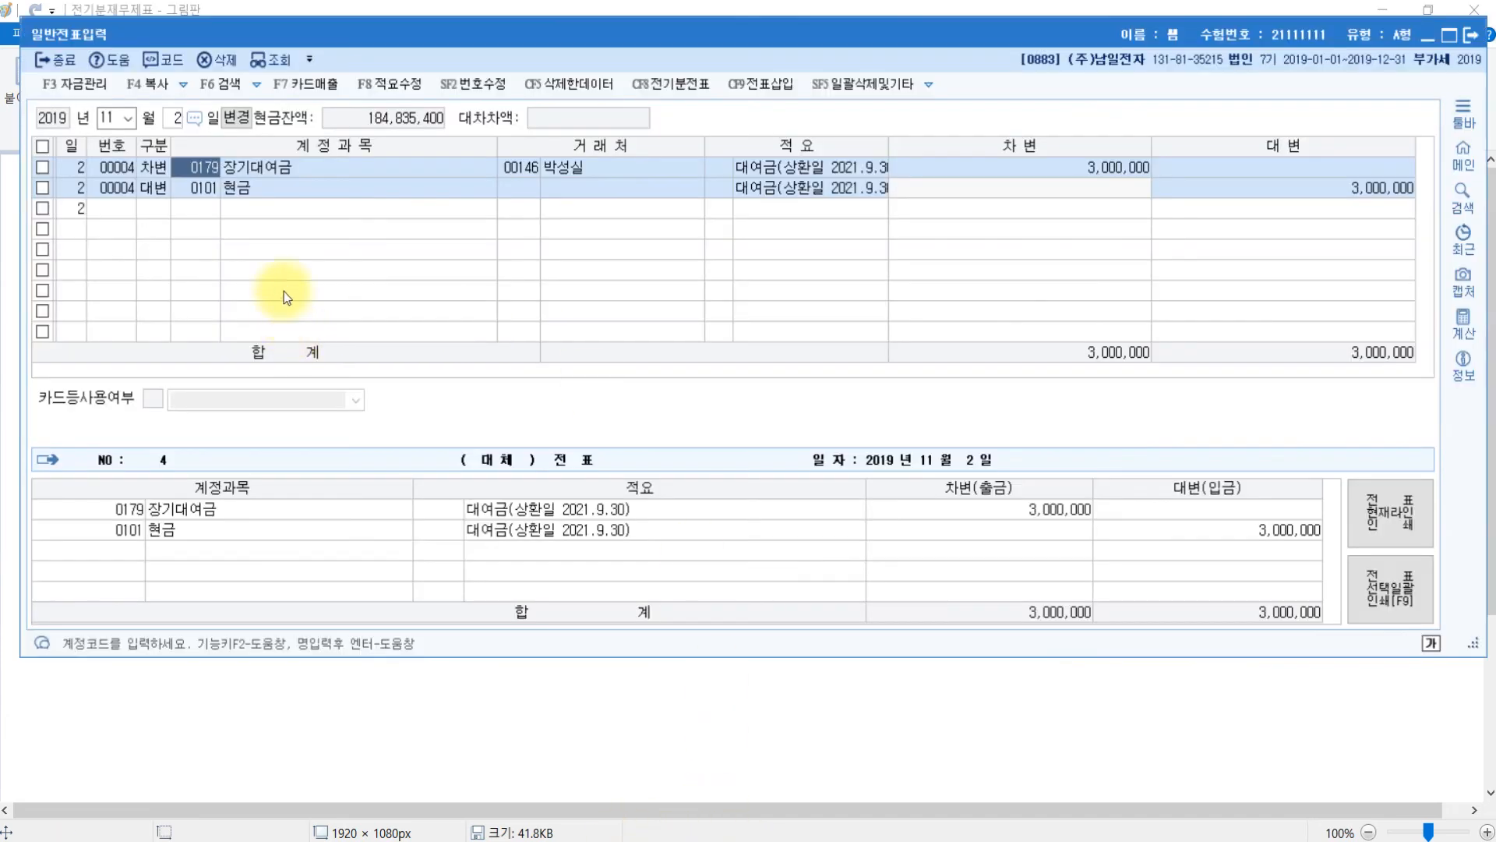
pyautogui.click(108, 120)
pyautogui.write('123')
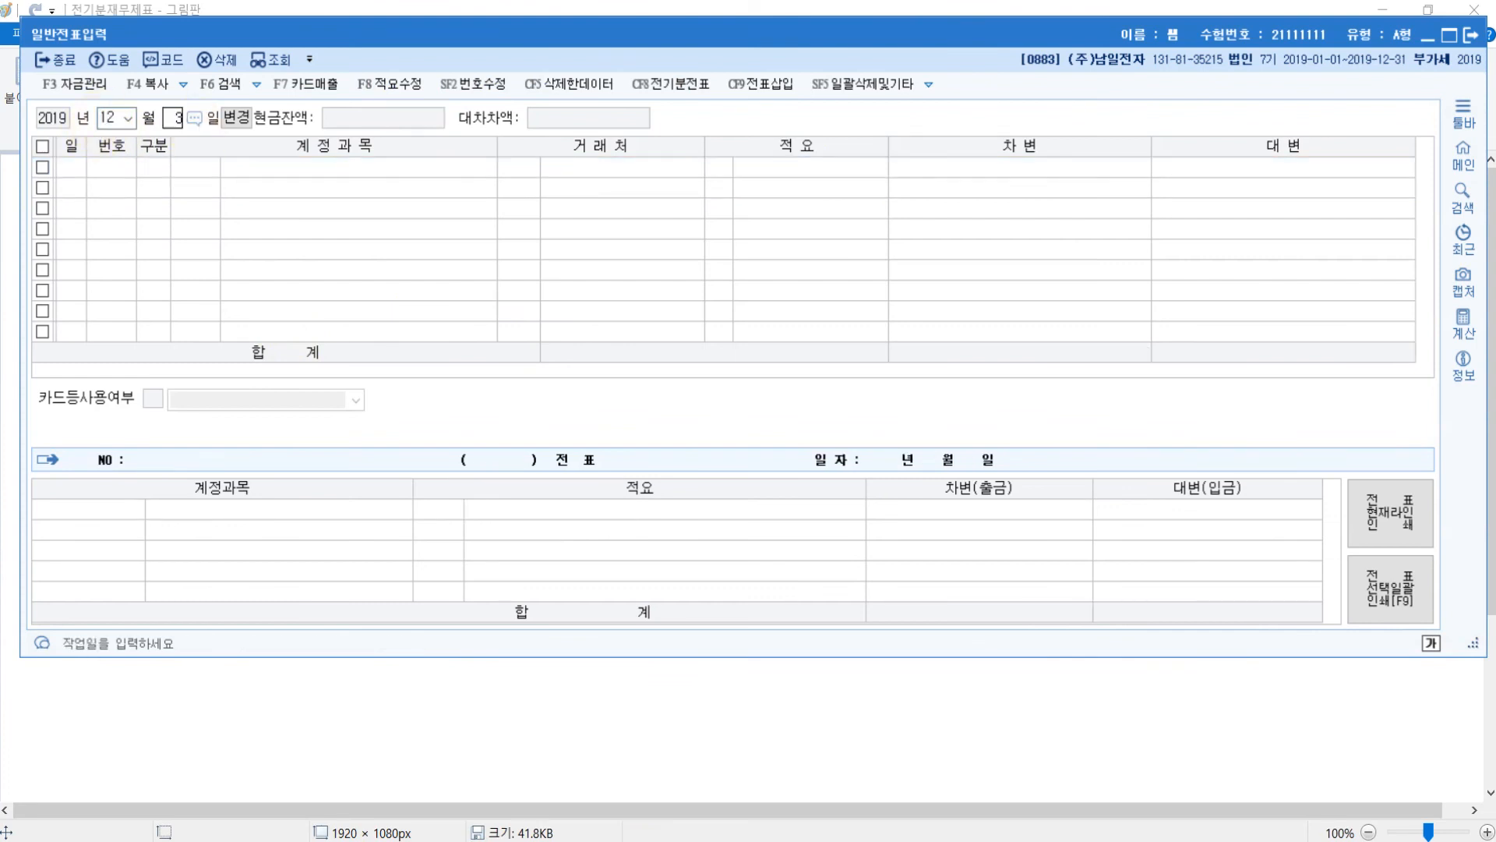
pyautogui.write('1')
pyautogui.press('Return')
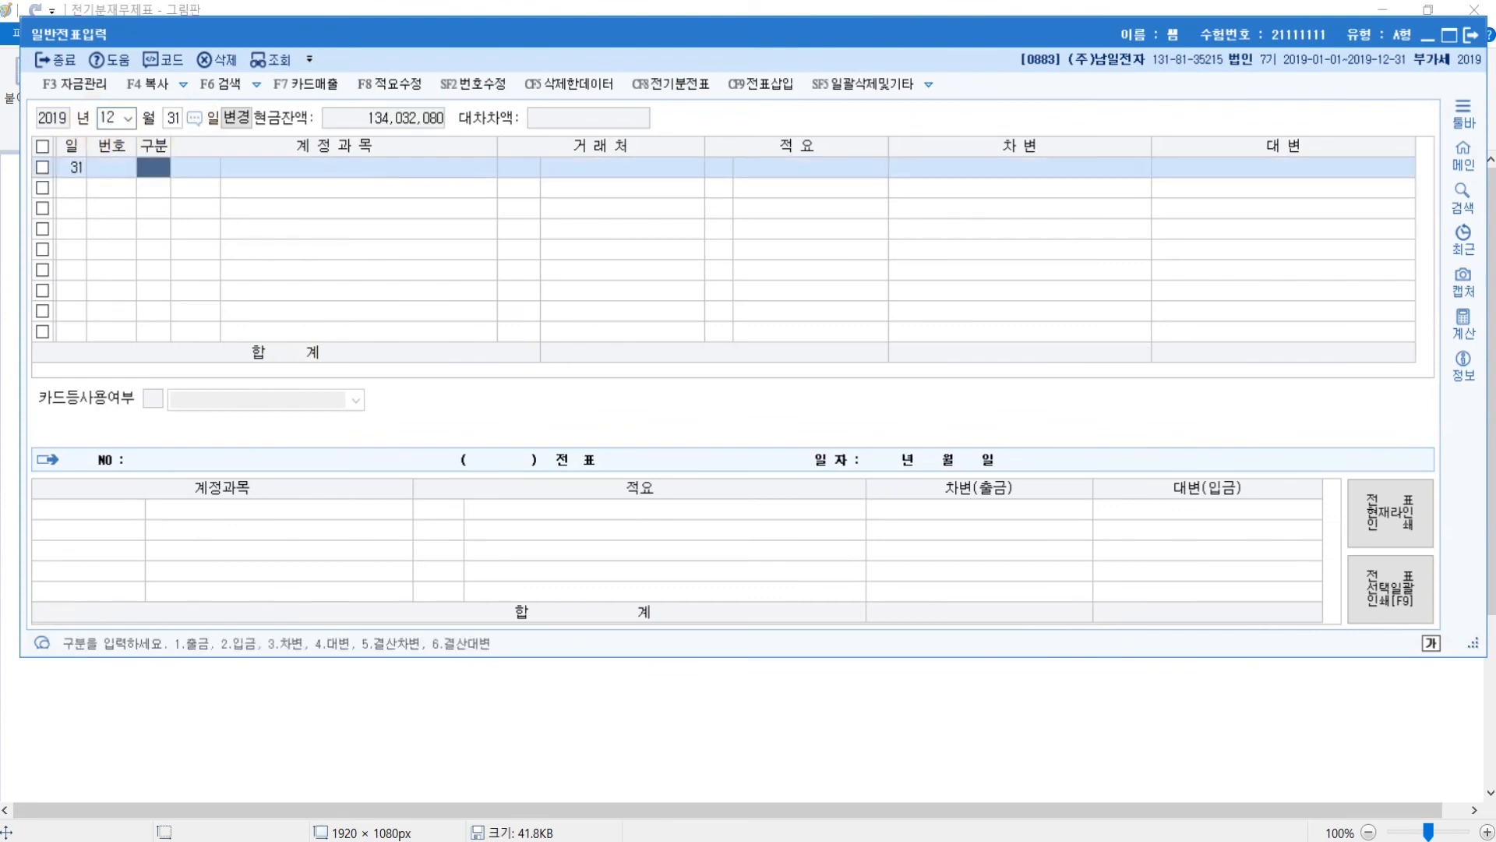
pyautogui.write('4')
pyautogui.press('Return')
pyautogui.write('외화')
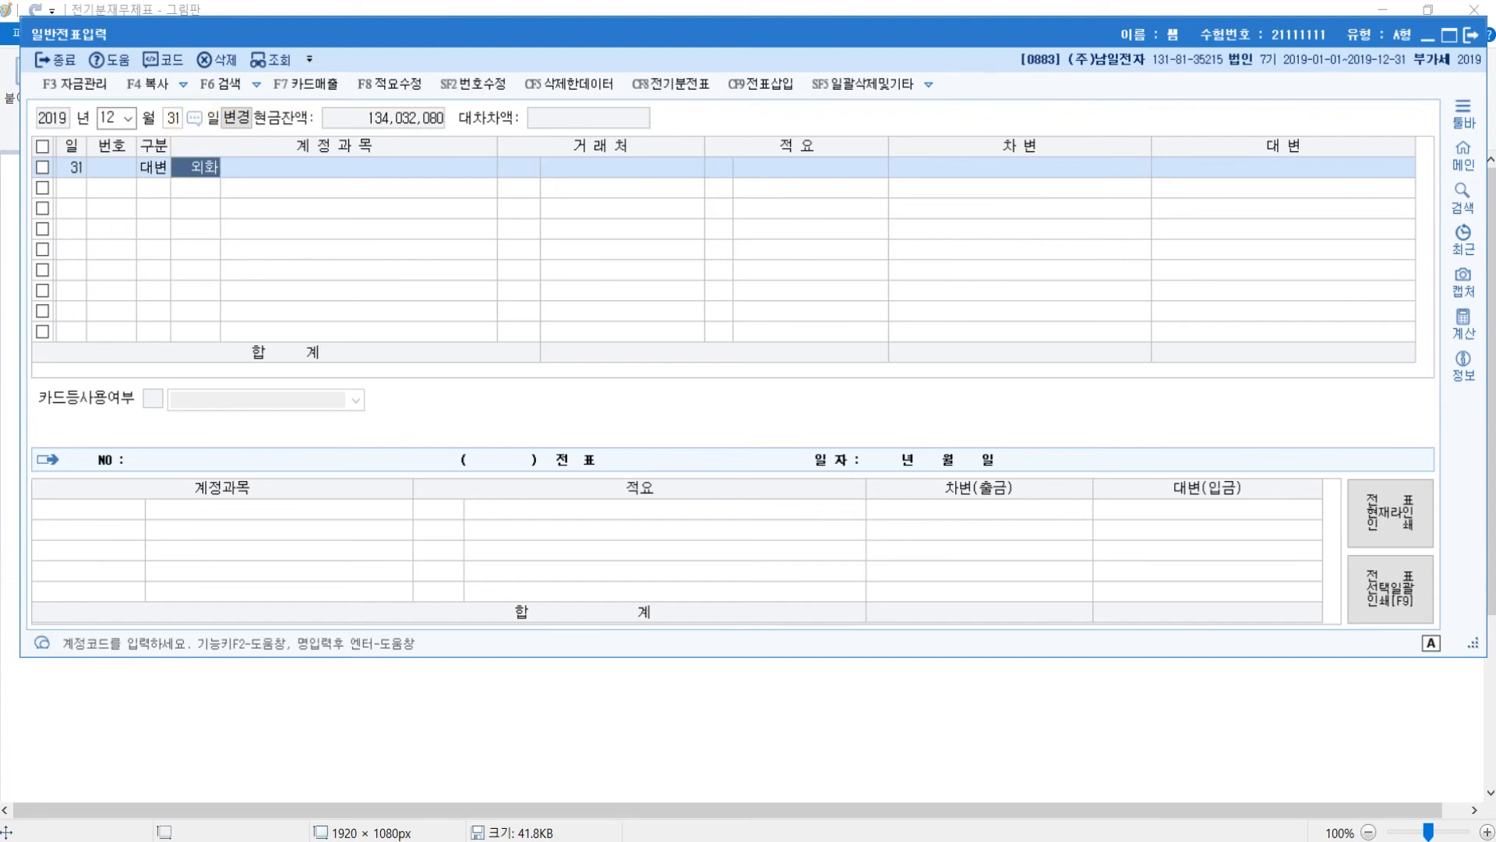
pyautogui.press('Return')
pyautogui.press('Down')
pyautogui.press('Return')
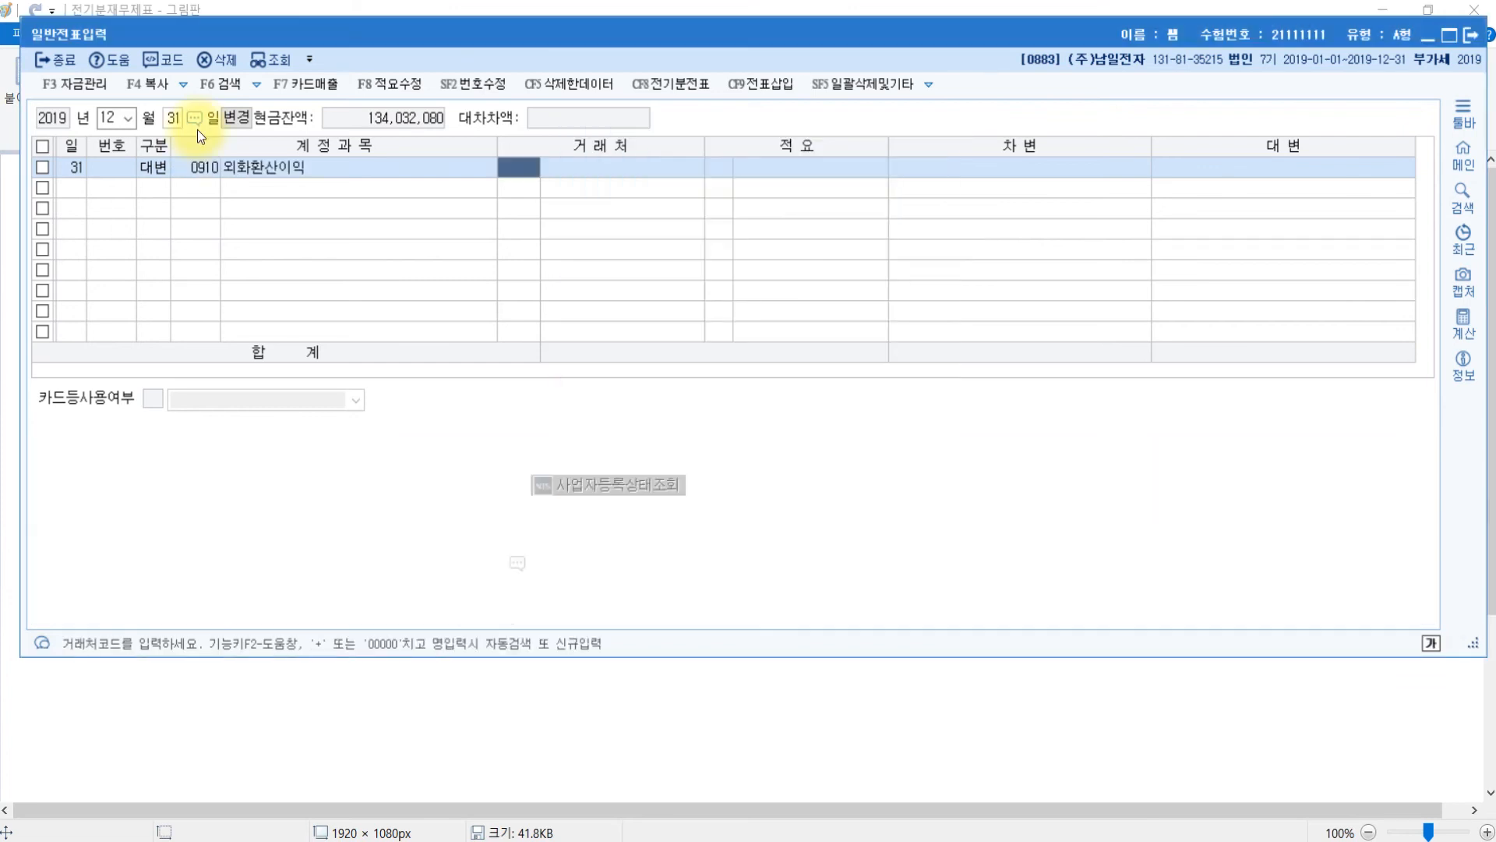
pyautogui.press('Return')
pyautogui.press('Return')
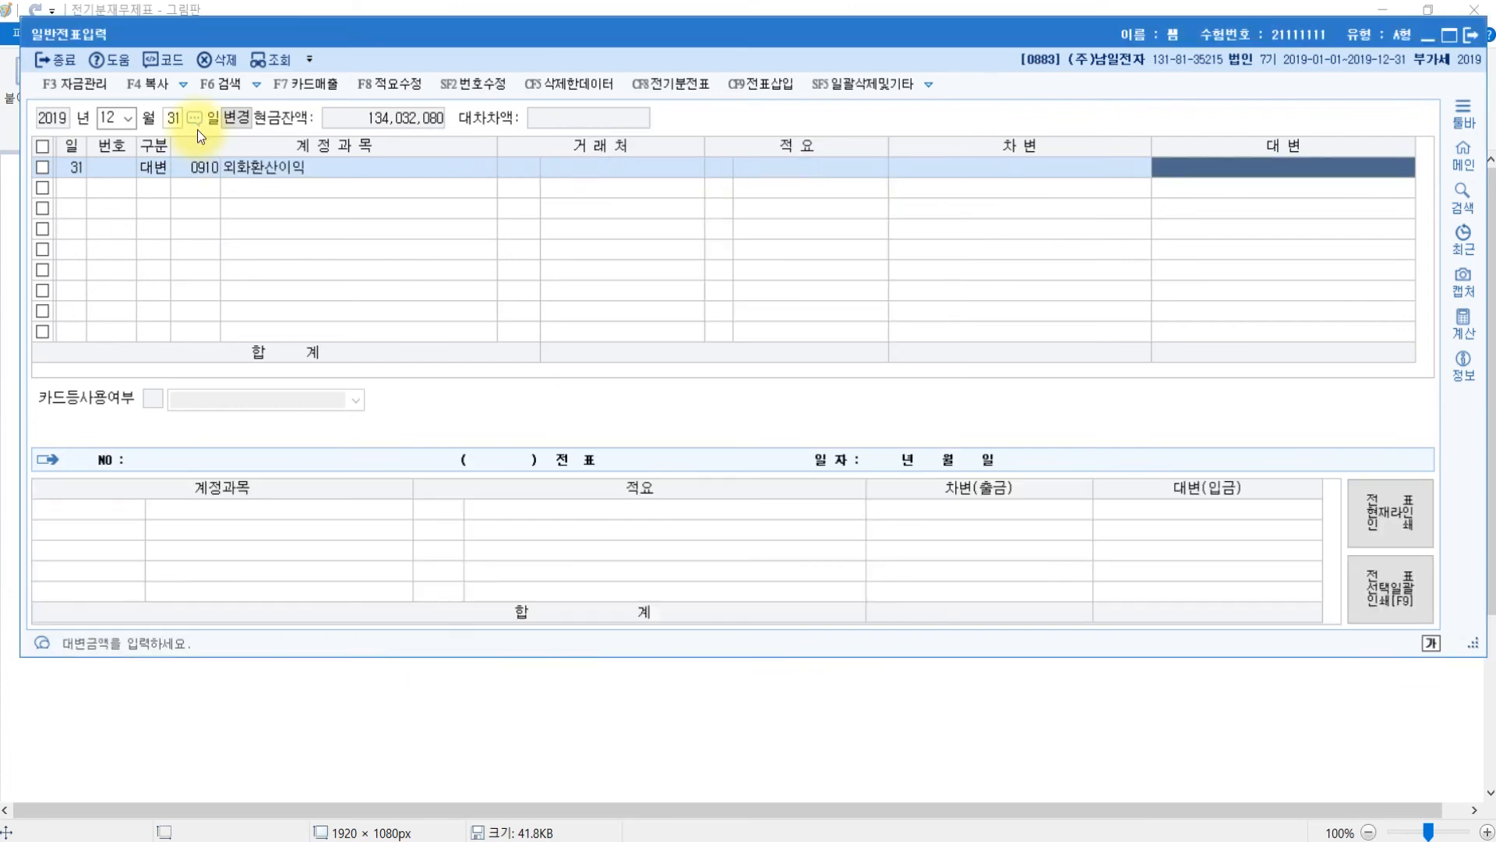
pyautogui.write('400000')
pyautogui.press('Return')
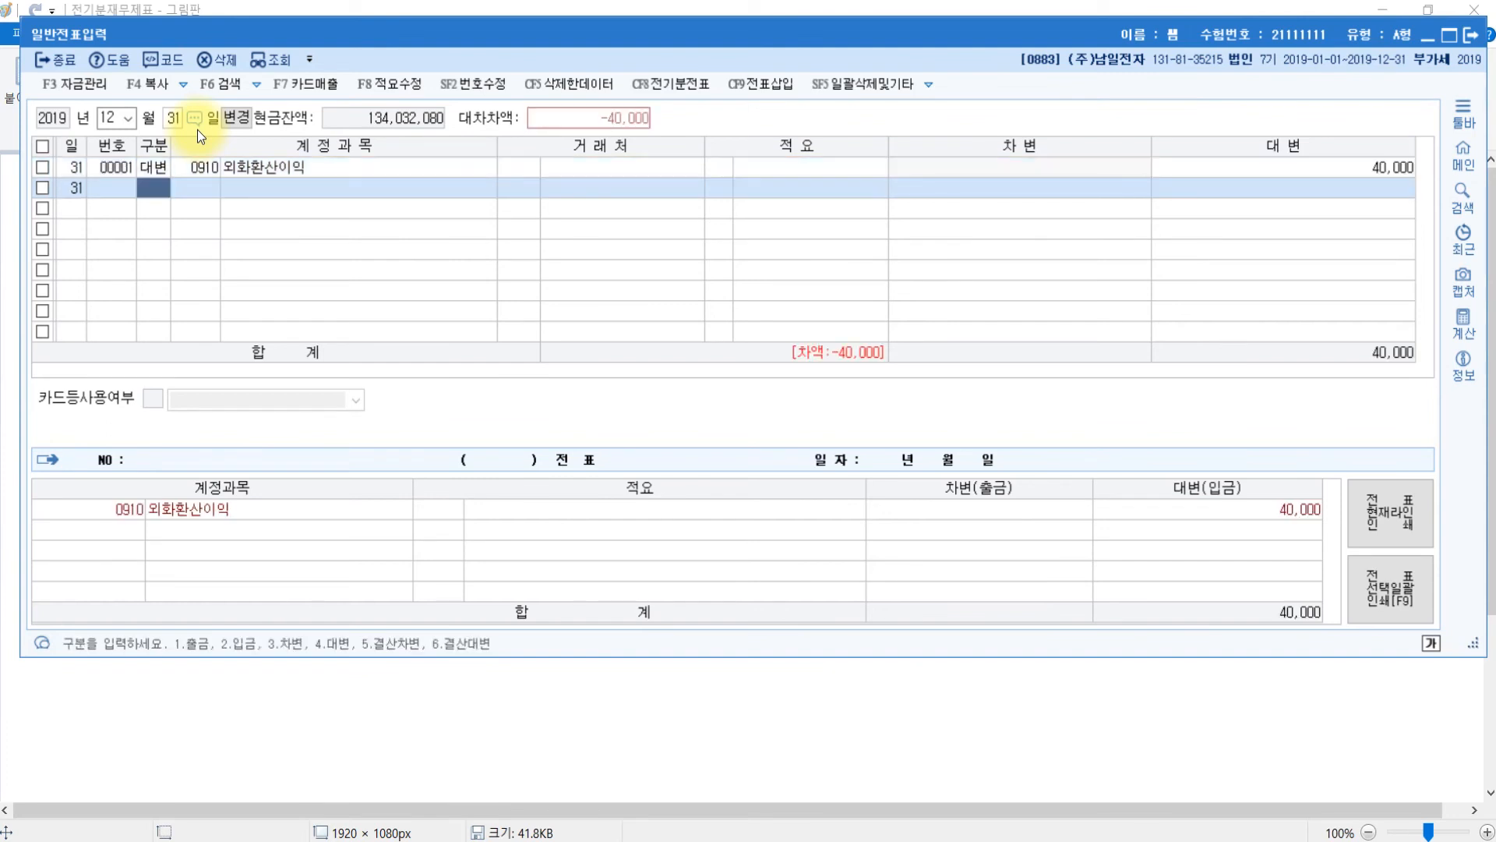
# - Debit 0251 외상매입금 with trading partner 만리상사, then close the entry screen
pyautogui.write('3')
pyautogui.press('Return')
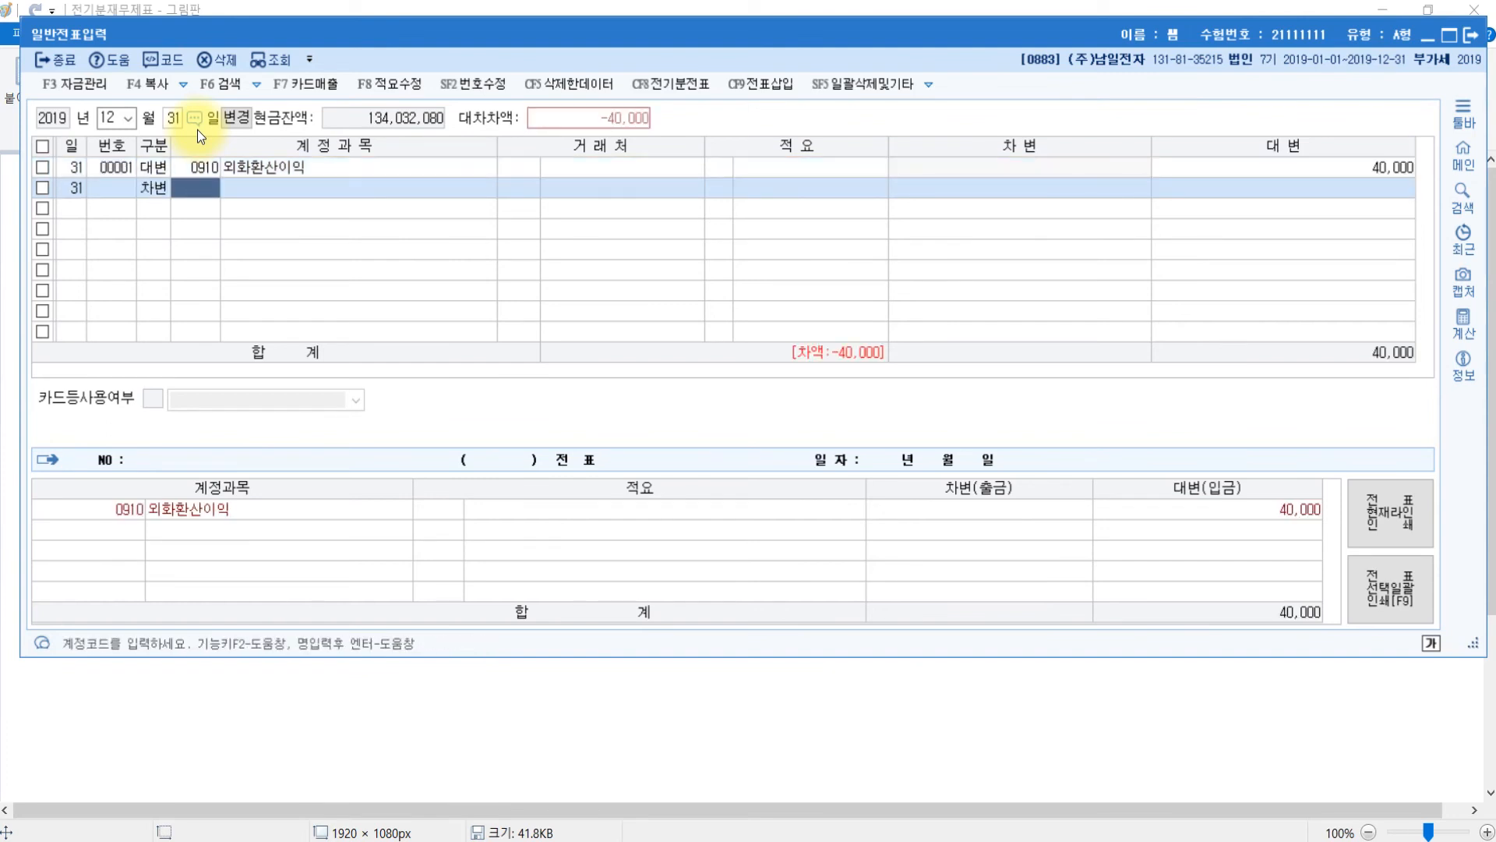
pyautogui.write('외상')
pyautogui.press('Return')
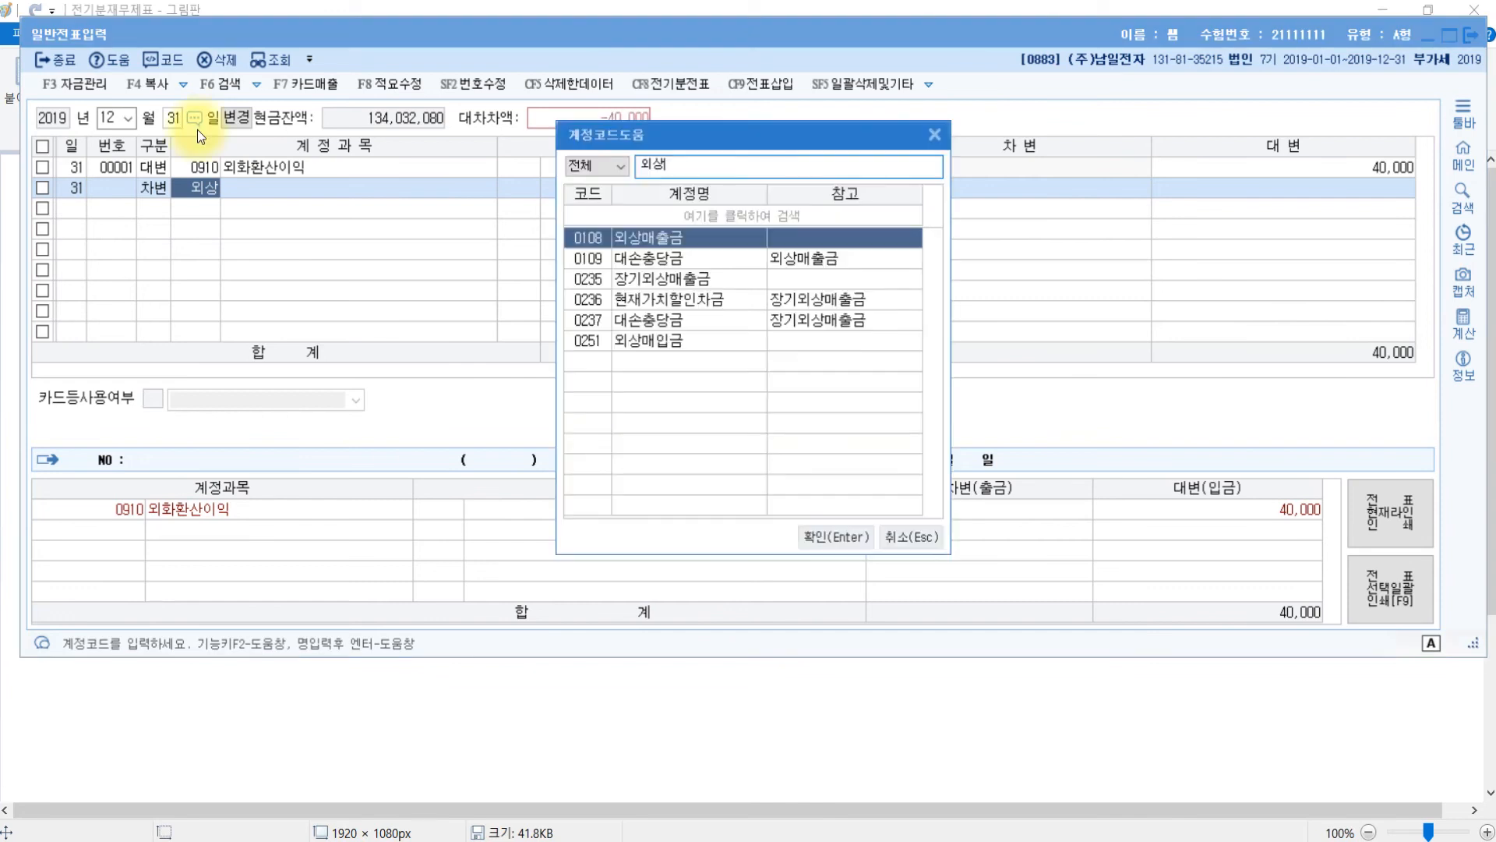
pyautogui.press('Down')
pyautogui.press('Down')
pyautogui.press('Down')
pyautogui.press('Down')
pyautogui.press('Down')
pyautogui.press('Return')
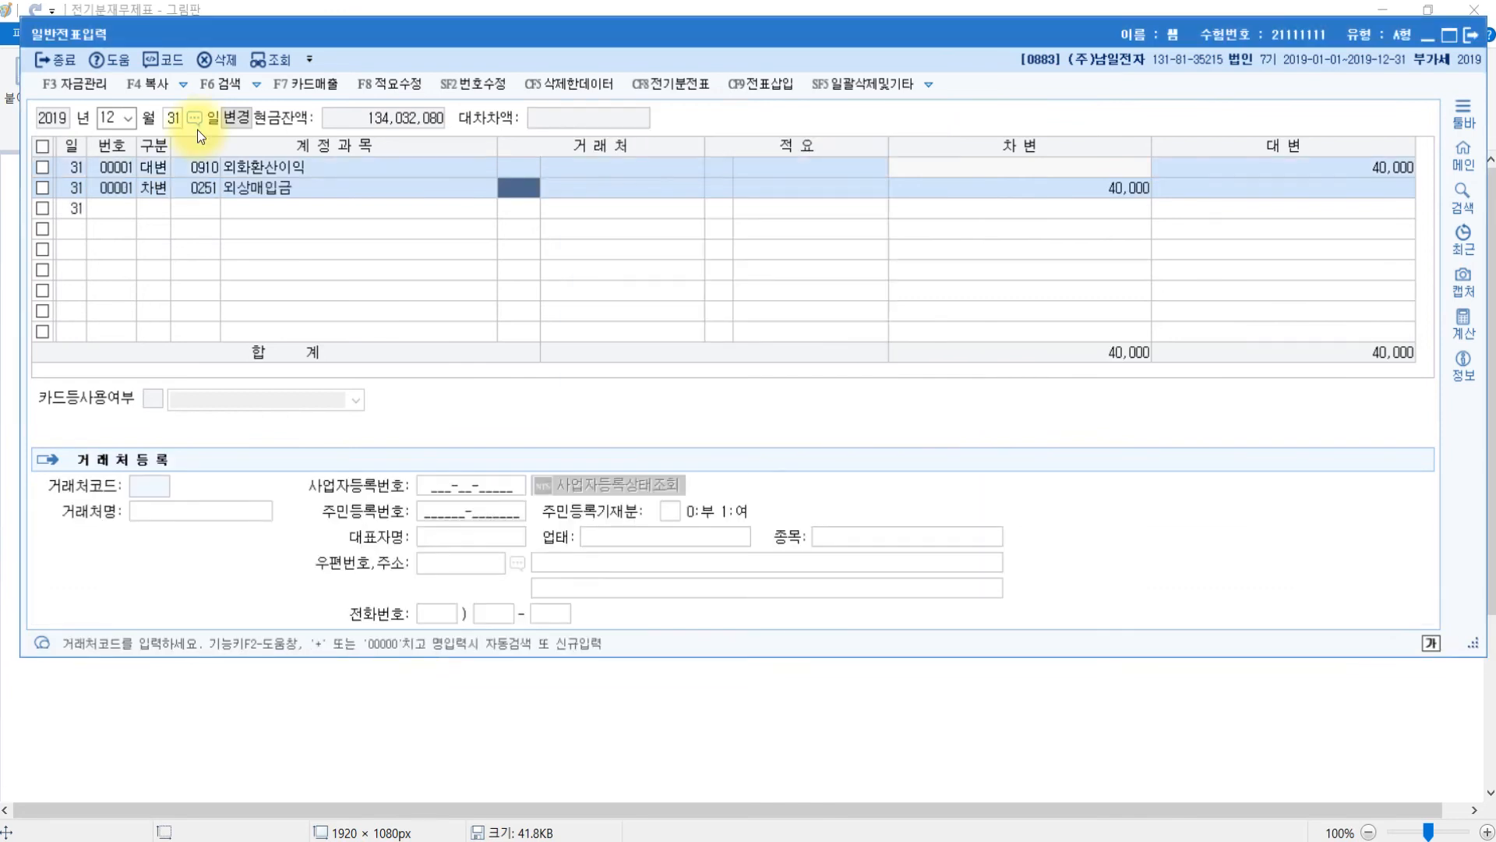
pyautogui.write('만리')
pyautogui.press('Return')
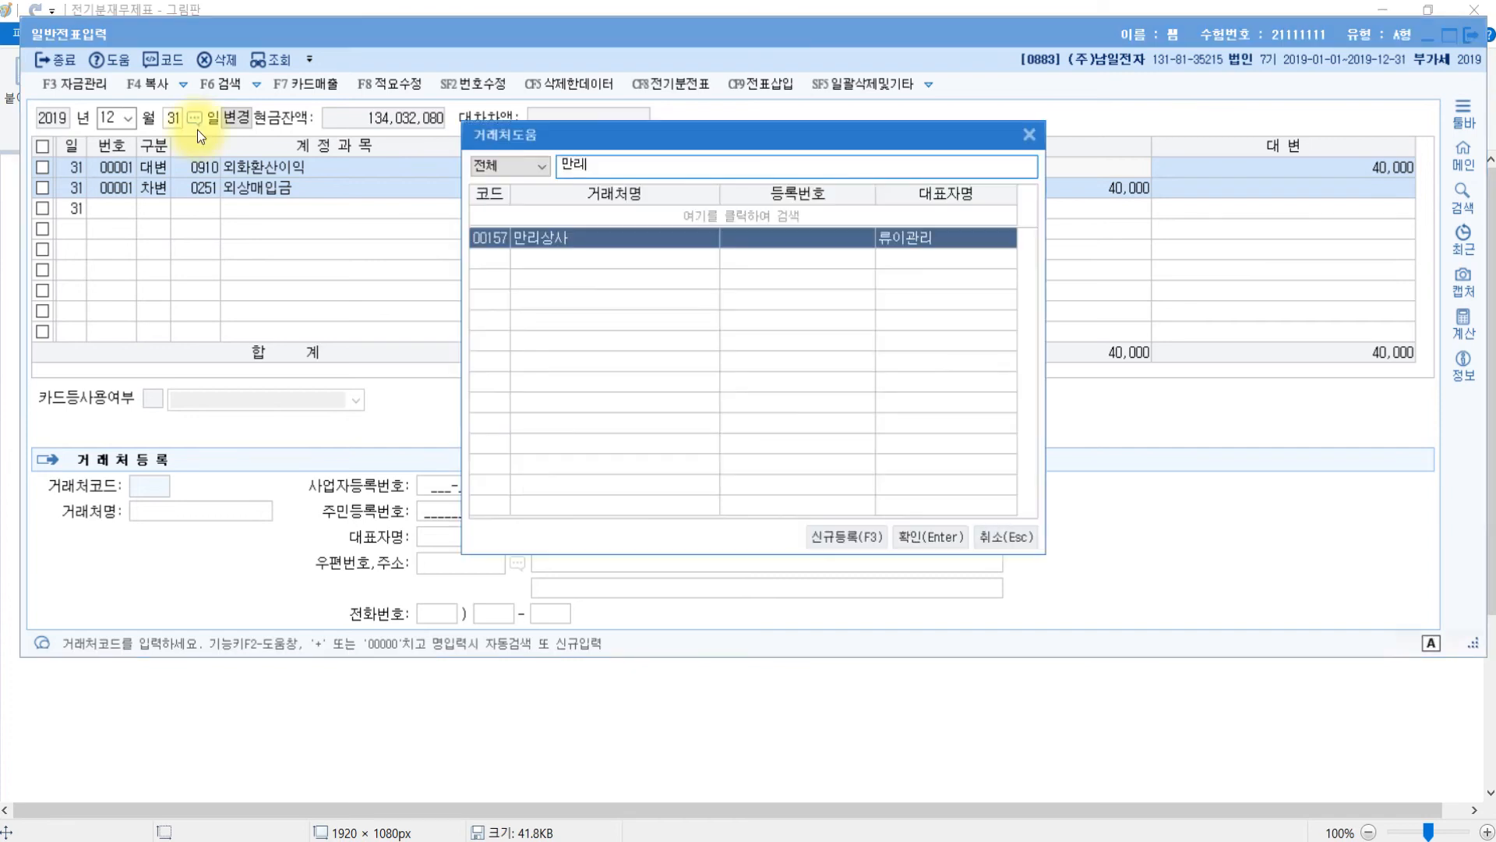
pyautogui.press('Return')
pyautogui.press('Return')
pyautogui.press('Return')
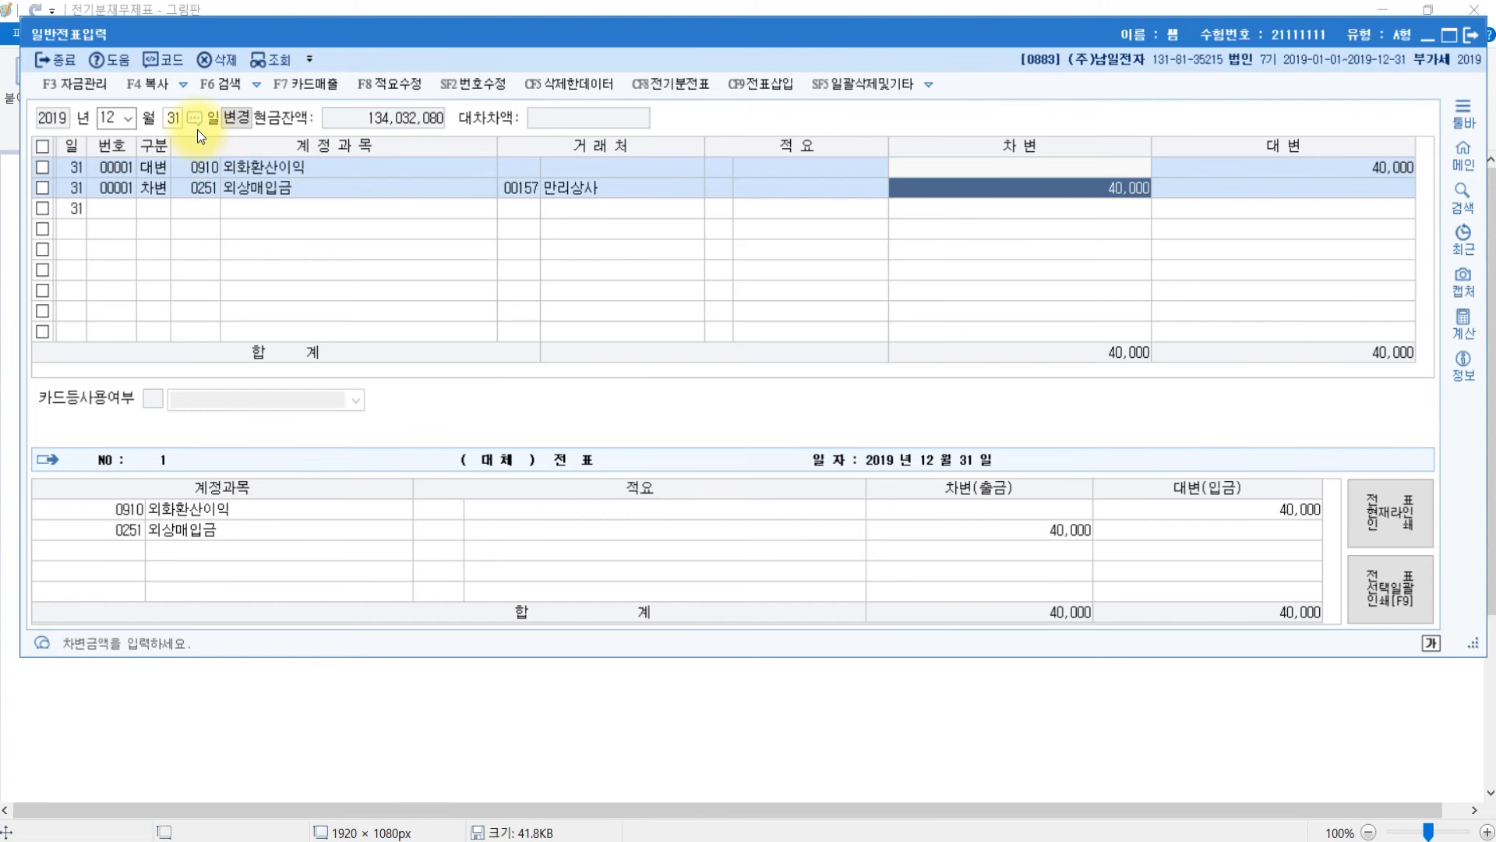
pyautogui.press('Escape')
pyautogui.press('Escape')
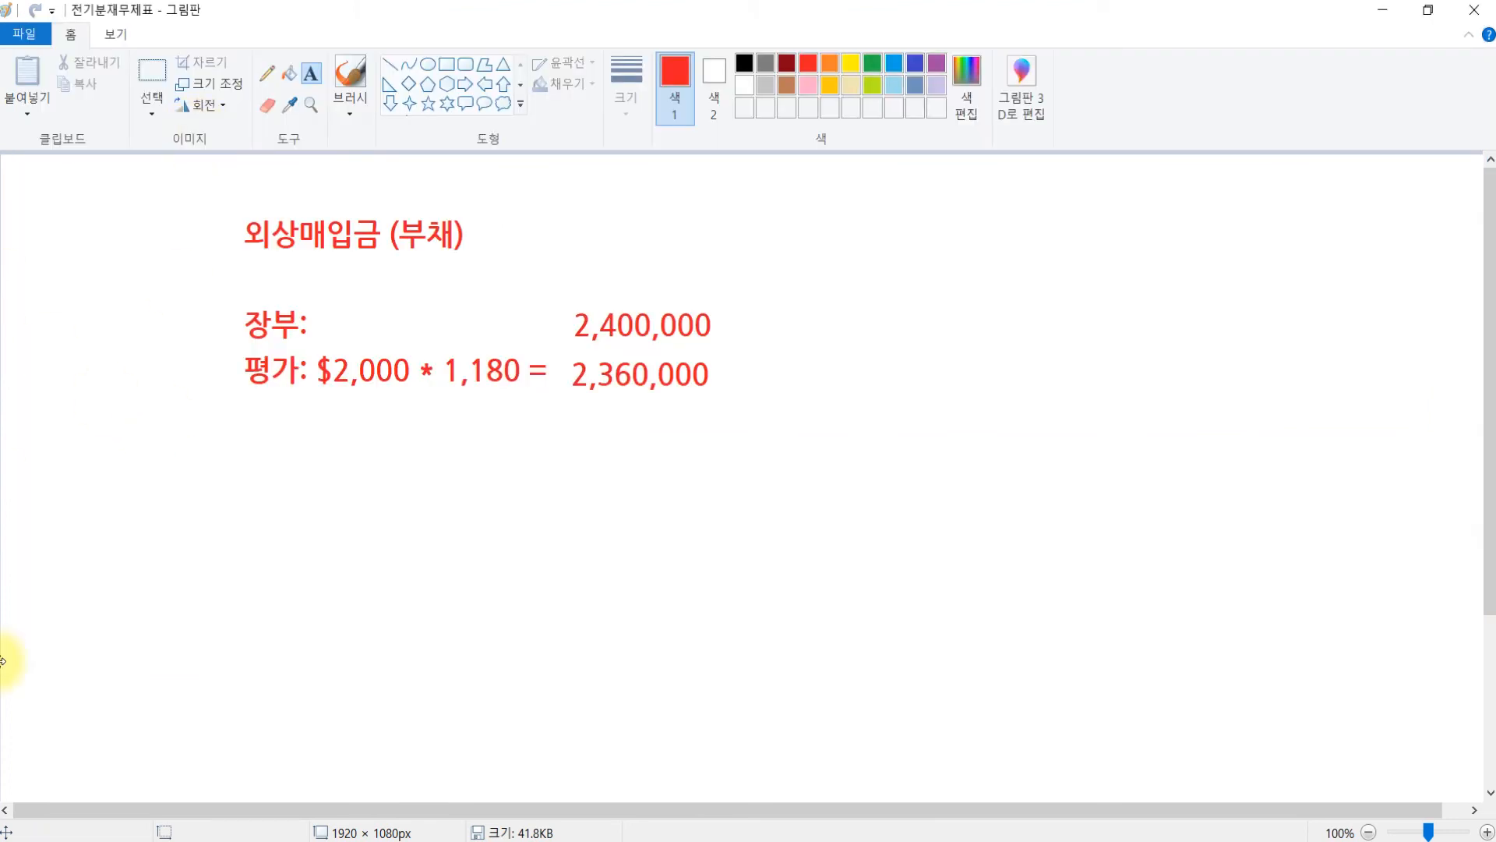
# - Open 결산자료입력 for the January–December 2019 period
pyautogui.hotkey('alt', 'Tab')
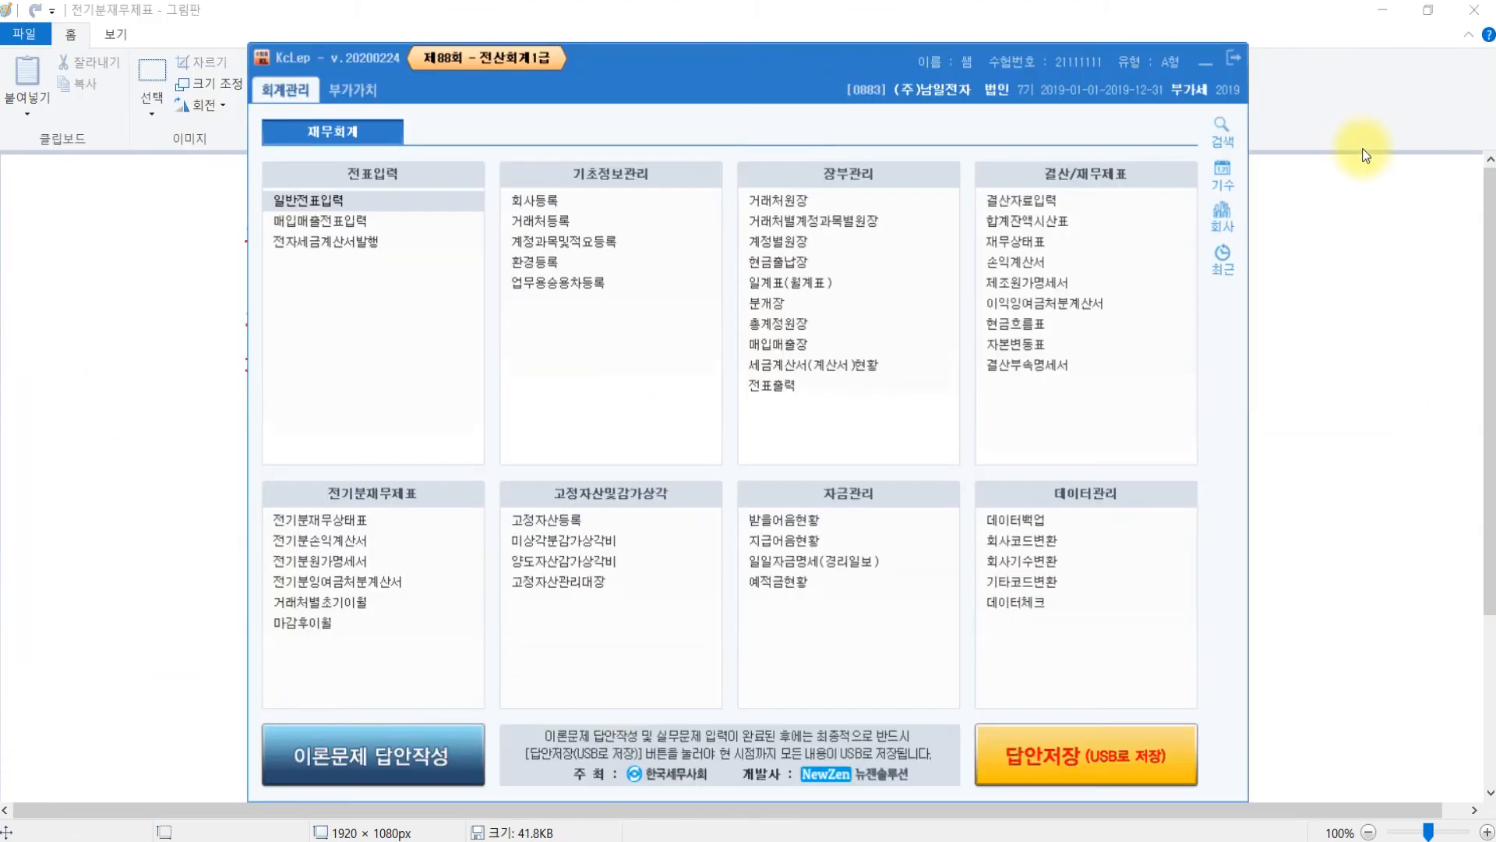
pyautogui.click(1036, 205)
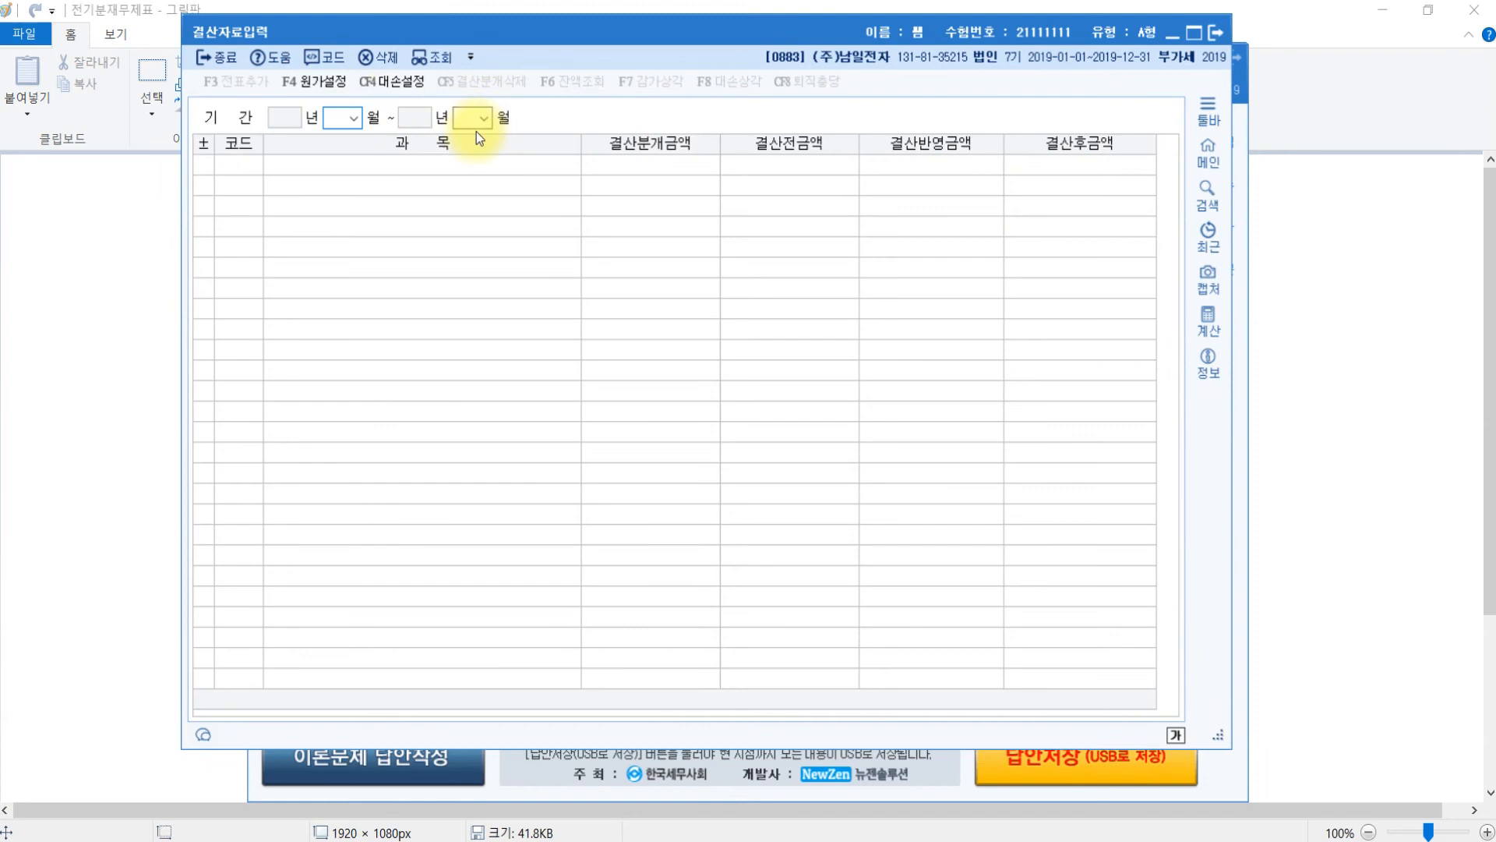
pyautogui.write('0112')
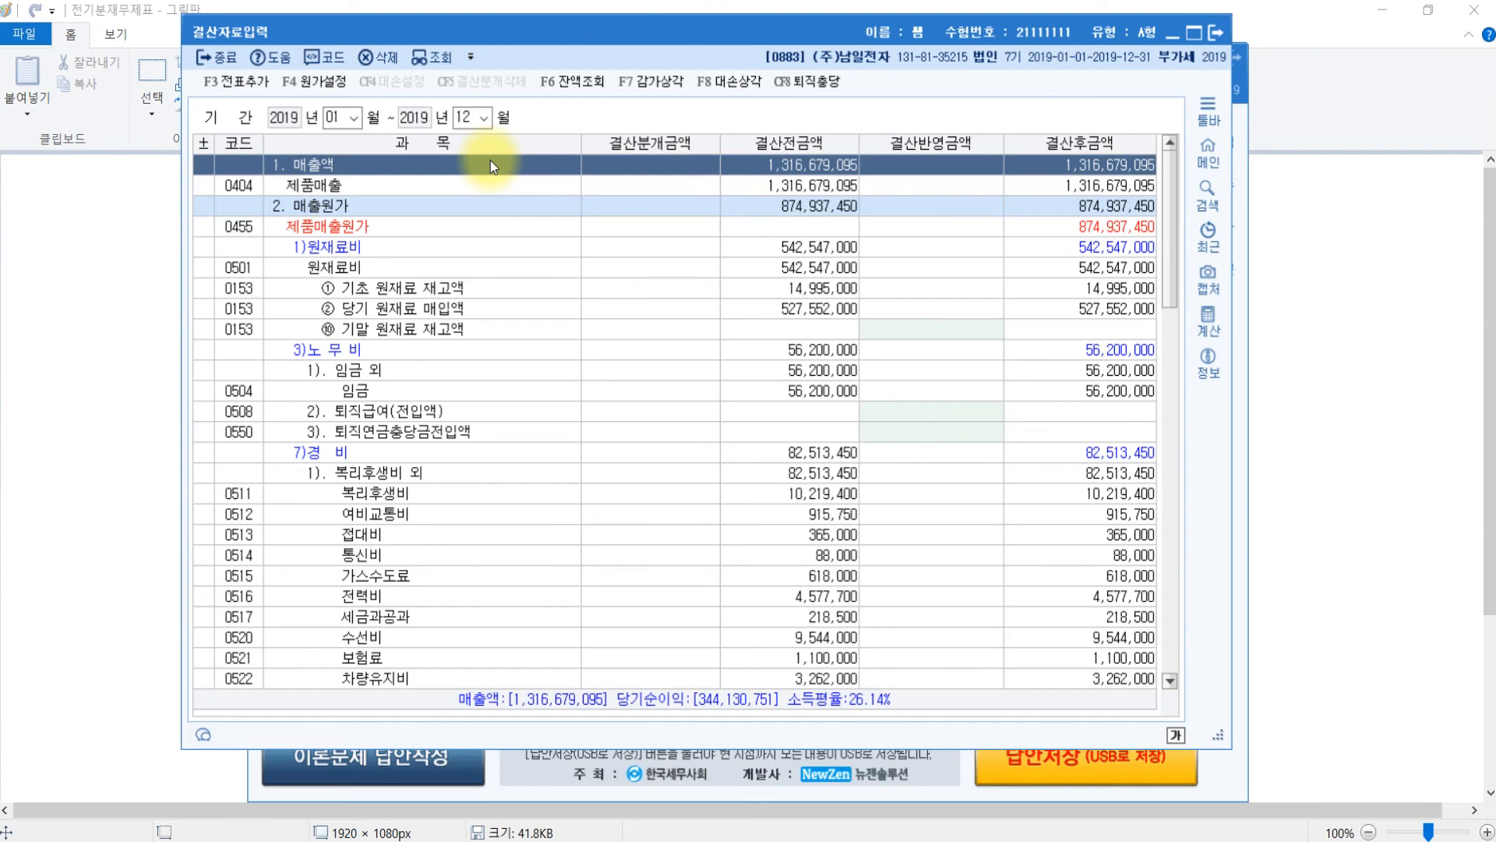
# - In the 1% bad-debt calculation, zero the 단기대여금, 미수금 and 선급금 provisions and apply 결산반영
pyautogui.click(733, 83)
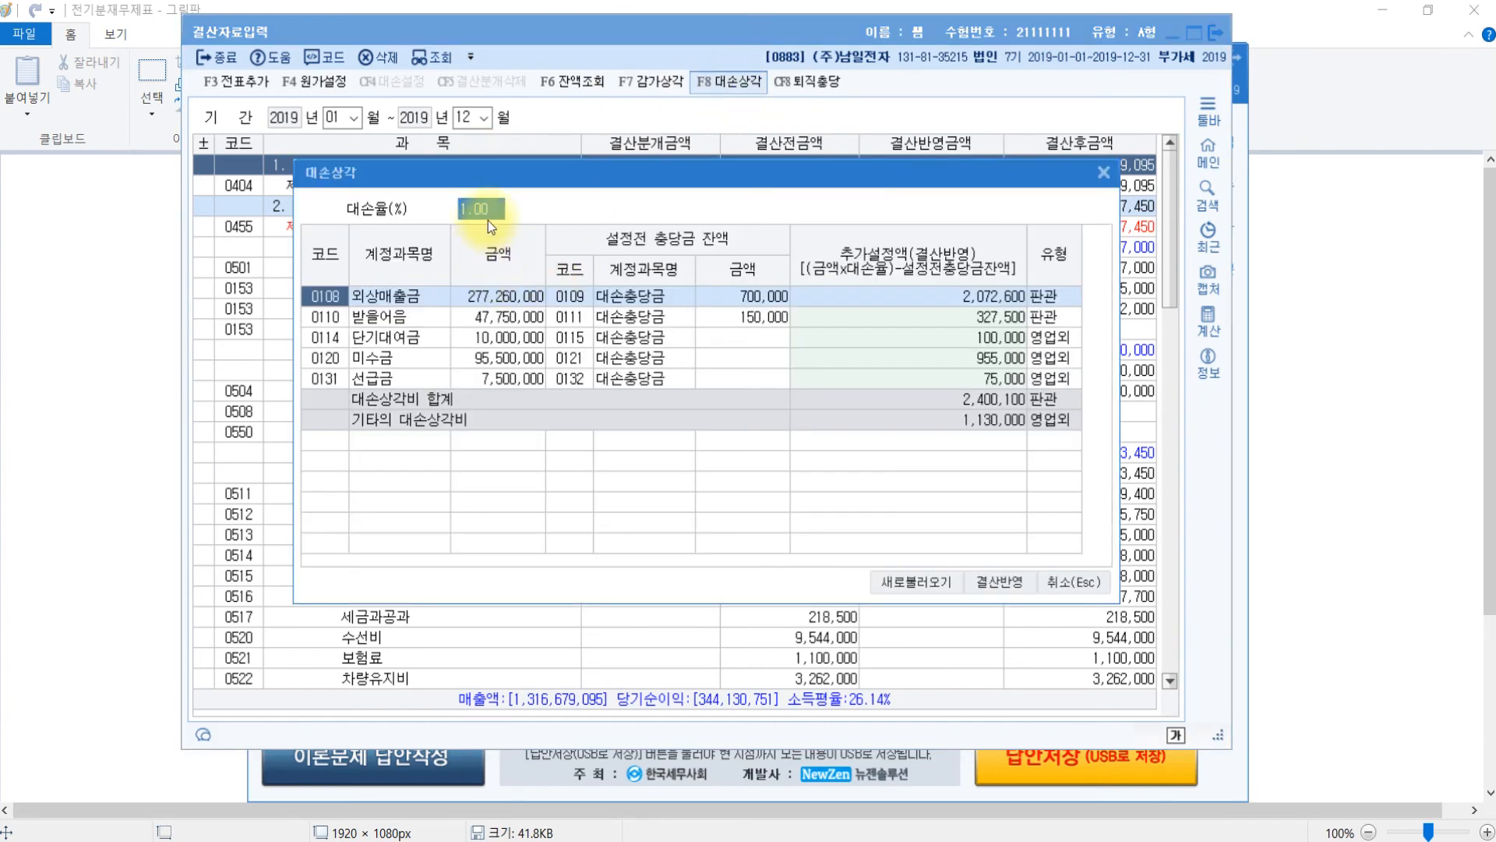
pyautogui.click(488, 215)
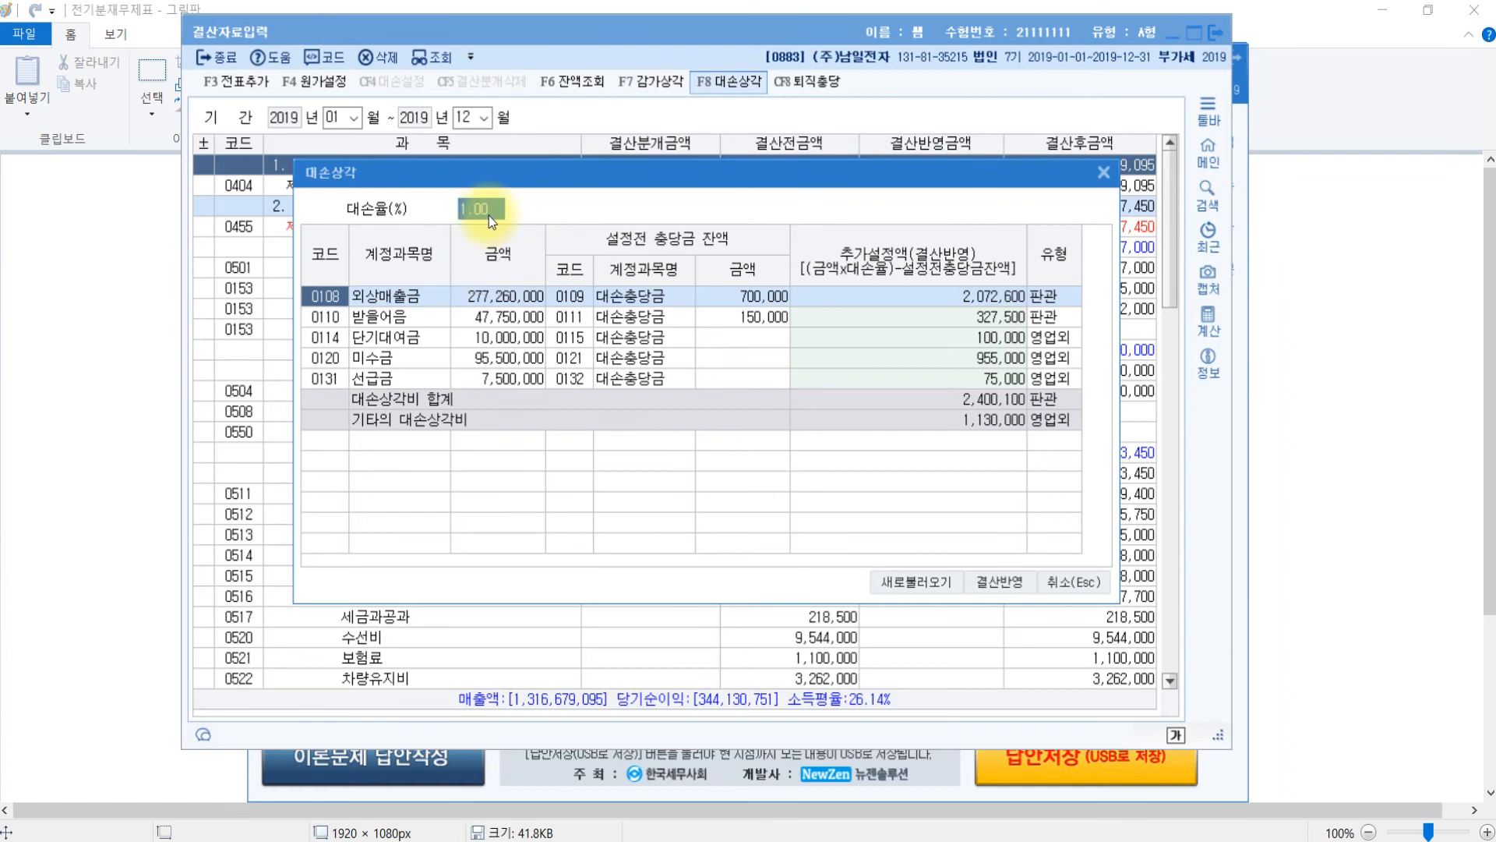
pyautogui.click(389, 293)
pyautogui.click(401, 322)
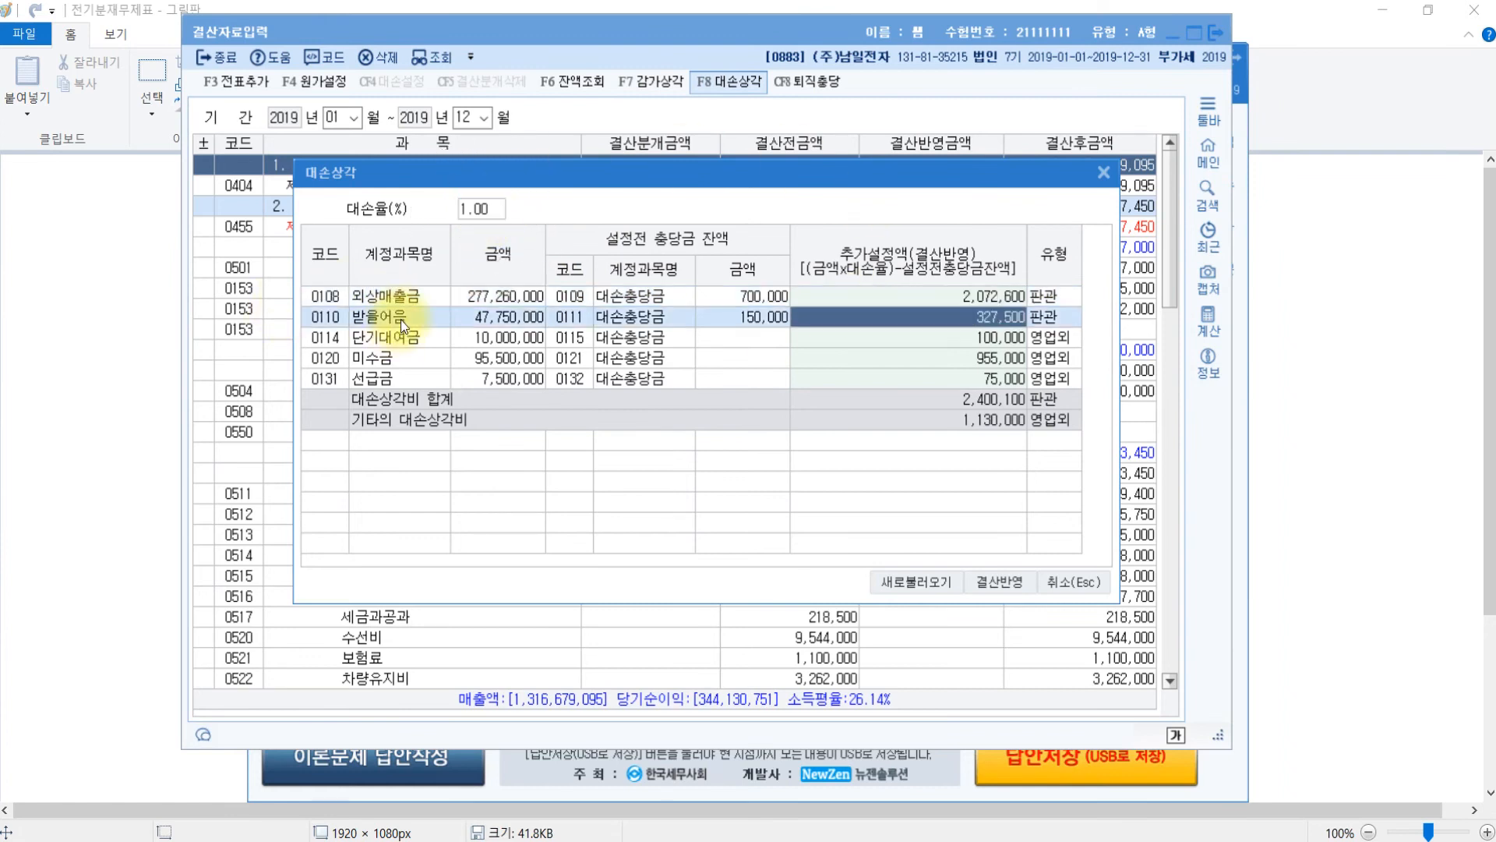
pyautogui.click(399, 356)
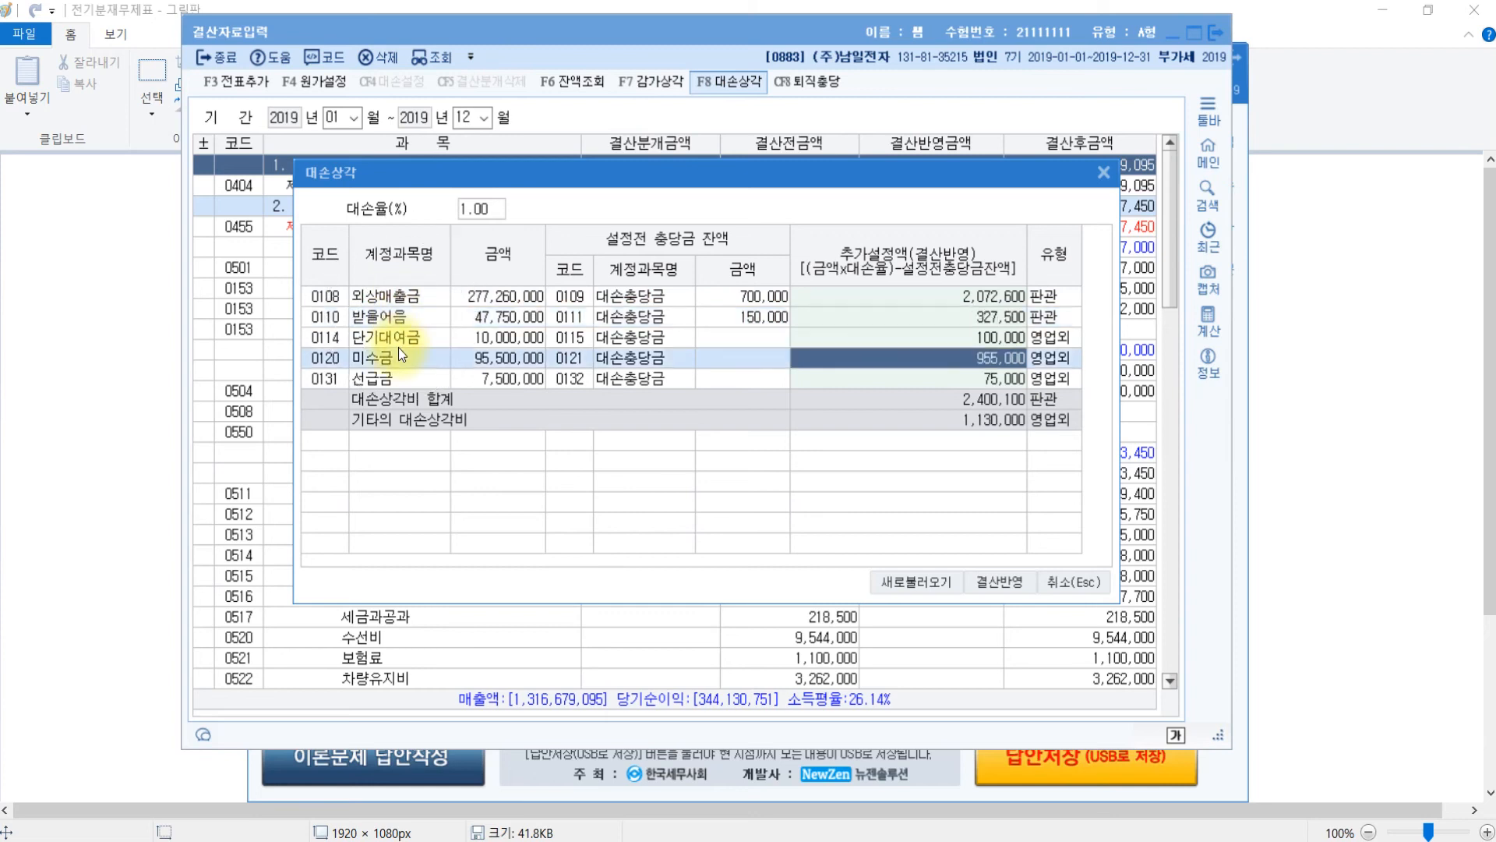
pyautogui.click(407, 337)
pyautogui.click(1006, 339)
pyautogui.write('0')
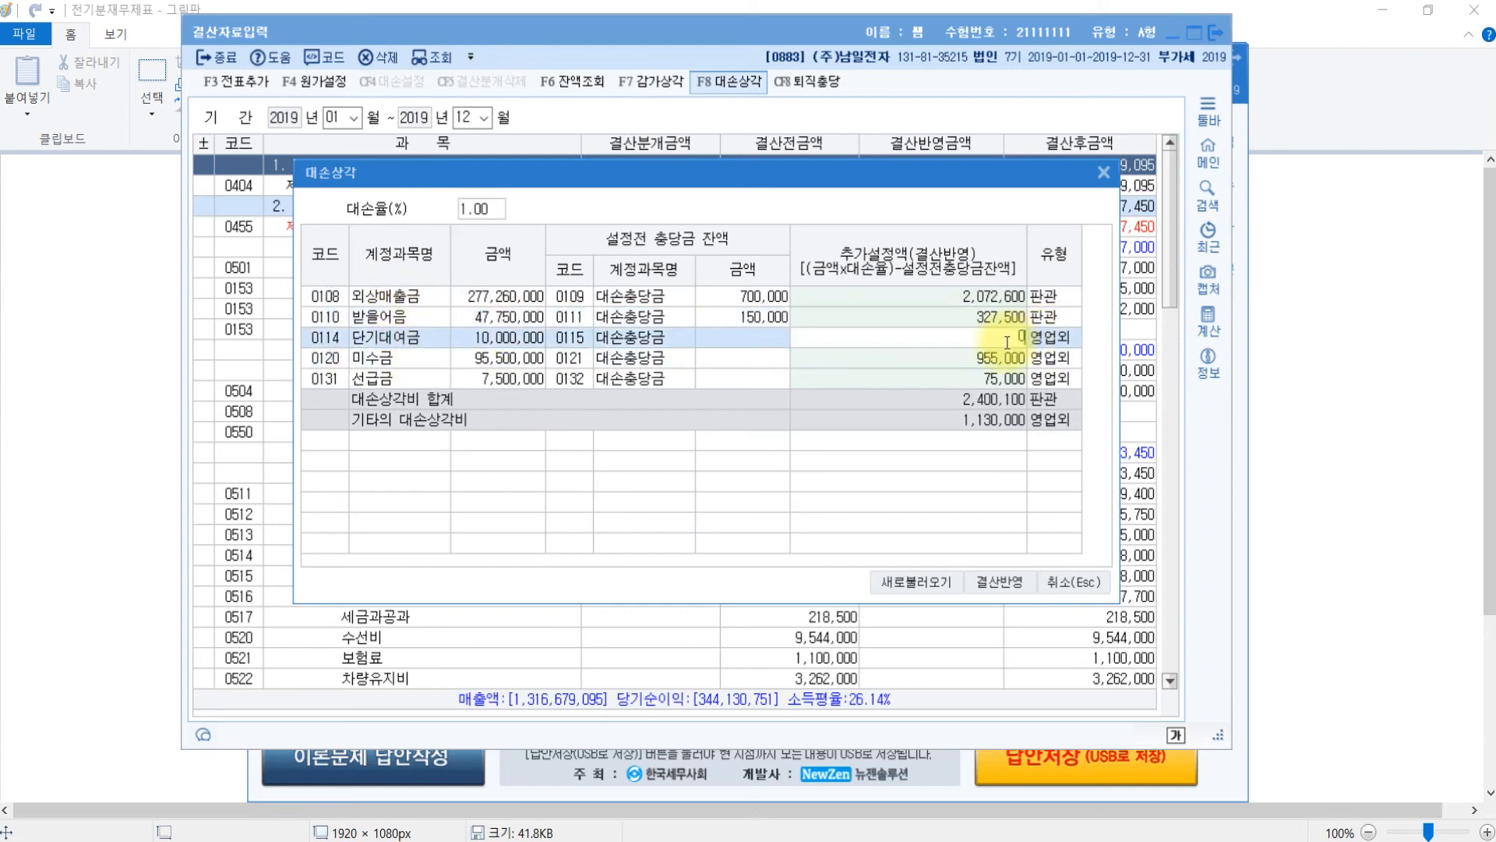
pyautogui.press('Return')
pyautogui.write('0')
pyautogui.press('Return')
pyautogui.write('0')
pyautogui.press('Return')
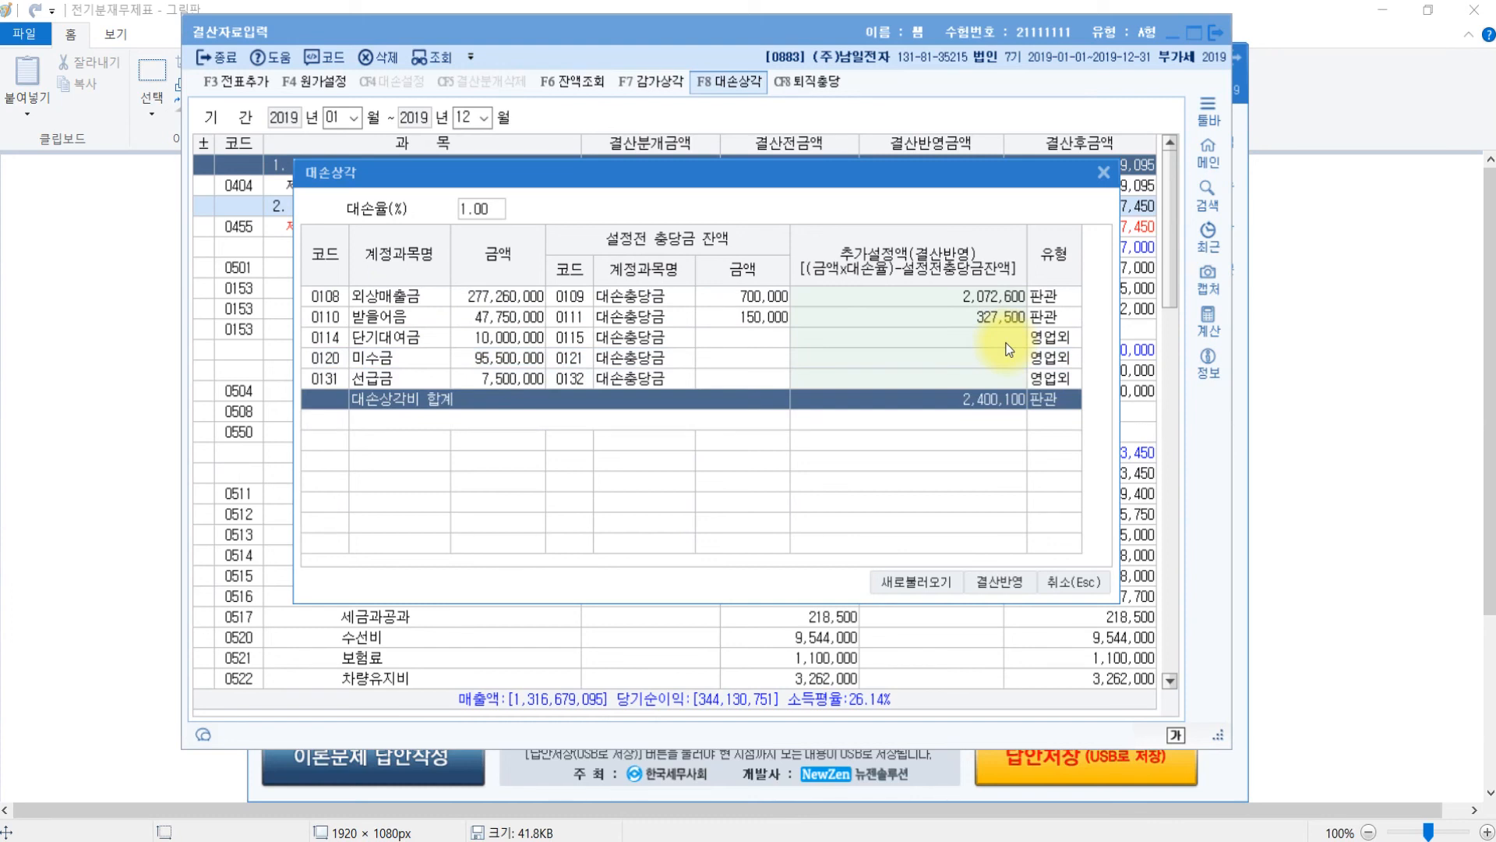
pyautogui.click(1016, 586)
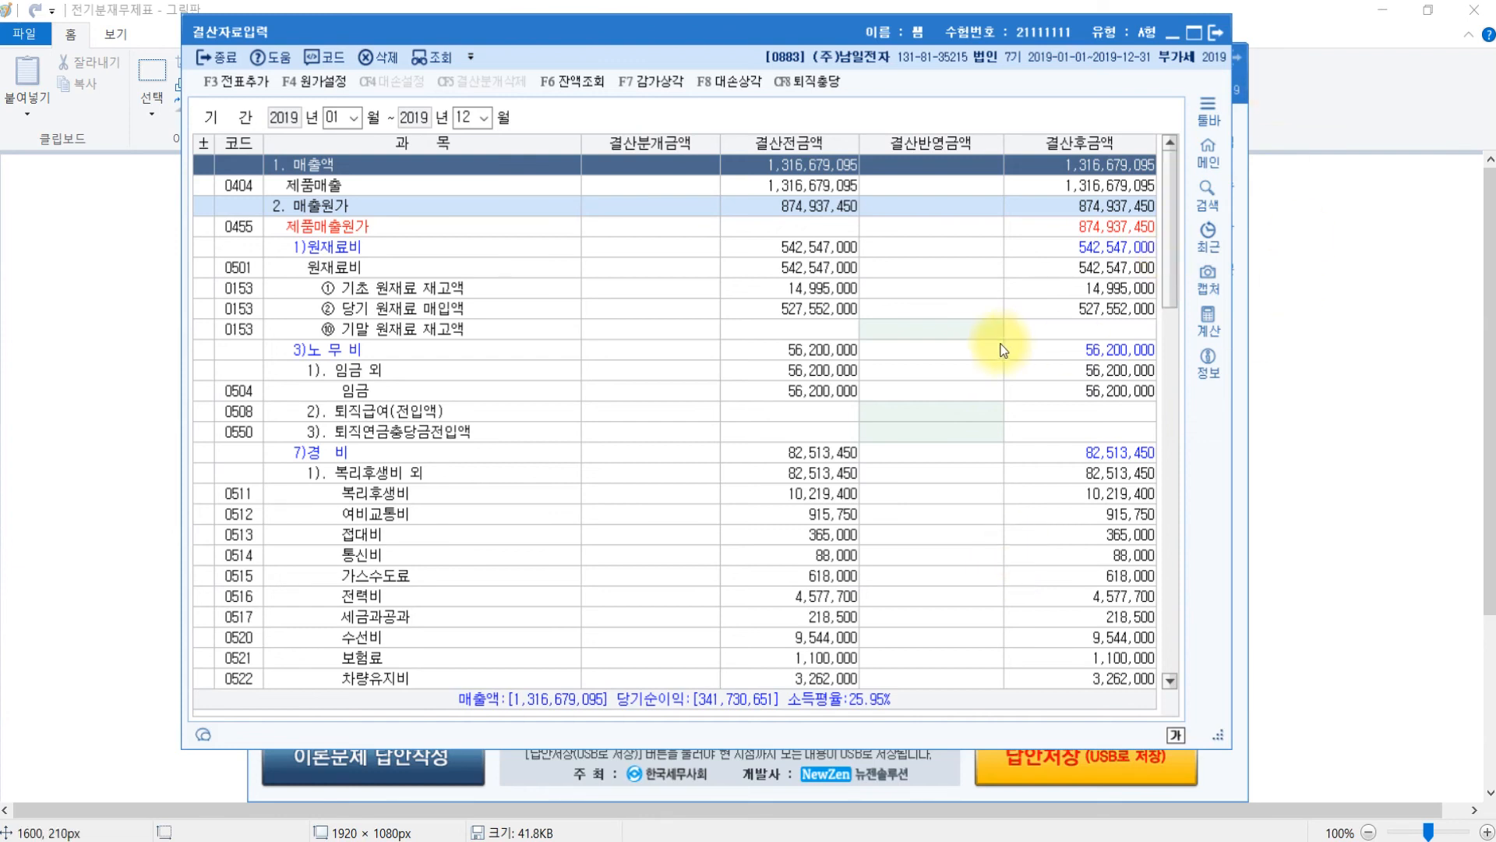
# - Enter closing depreciation of 9,200,000 for 기계장치 and 2,100,000 for 차량운반구
pyautogui.click(373, 451)
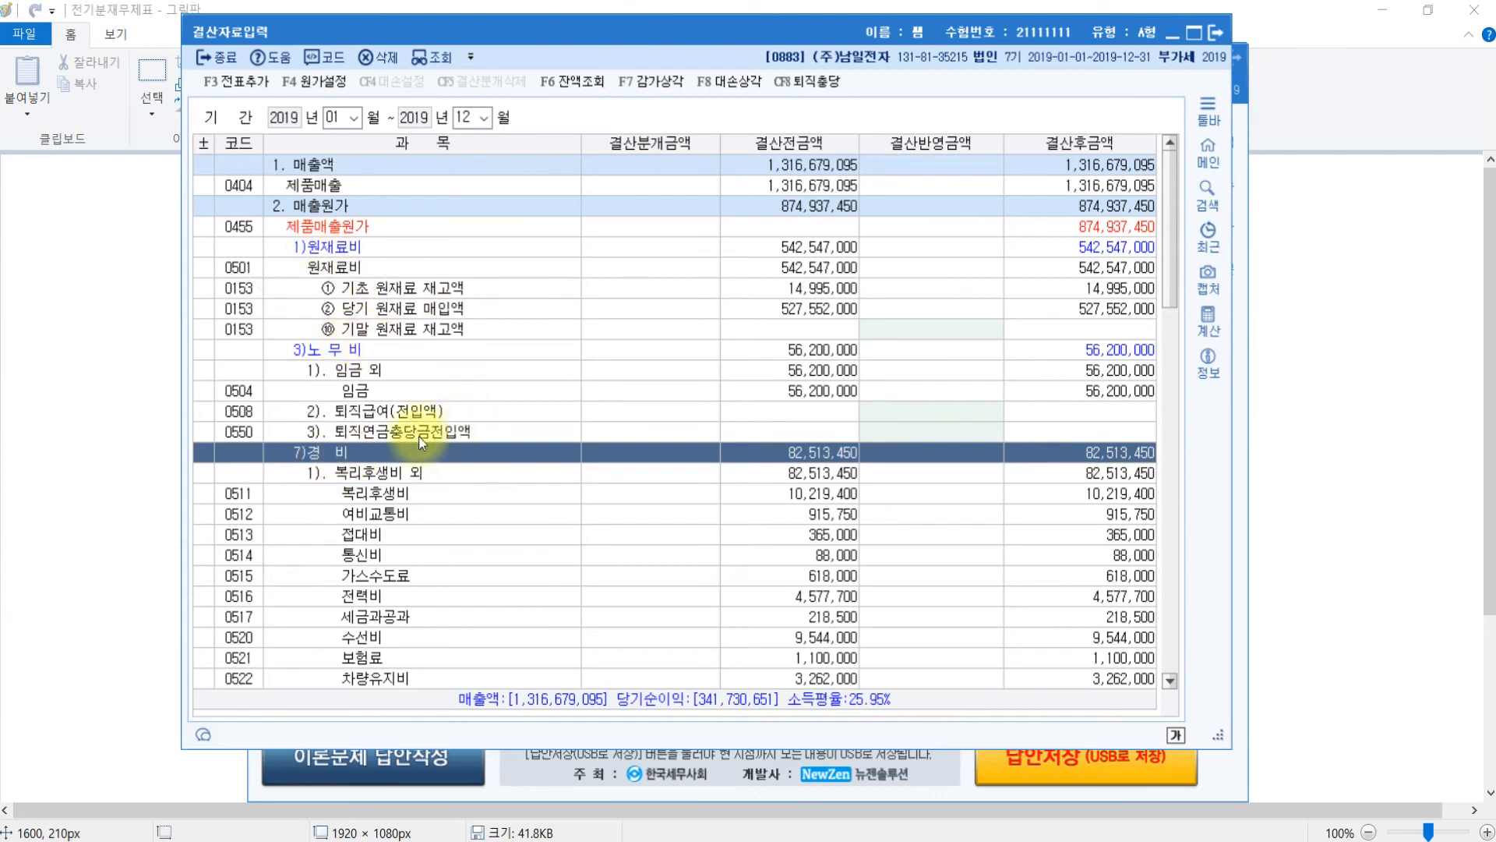
pyautogui.scroll(-5, 385, 461)
pyautogui.click(413, 475)
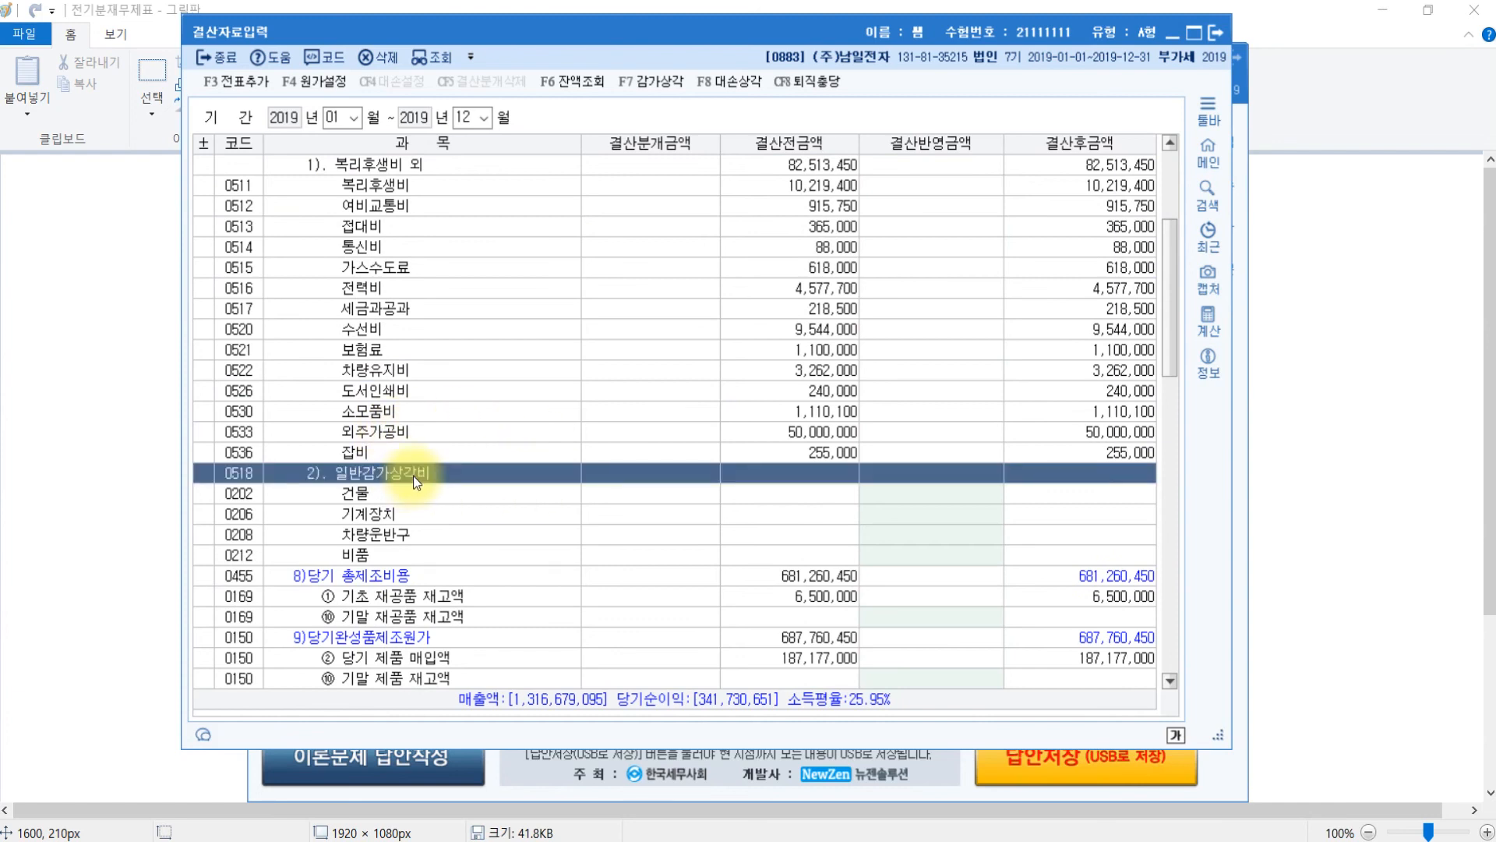
pyautogui.click(405, 515)
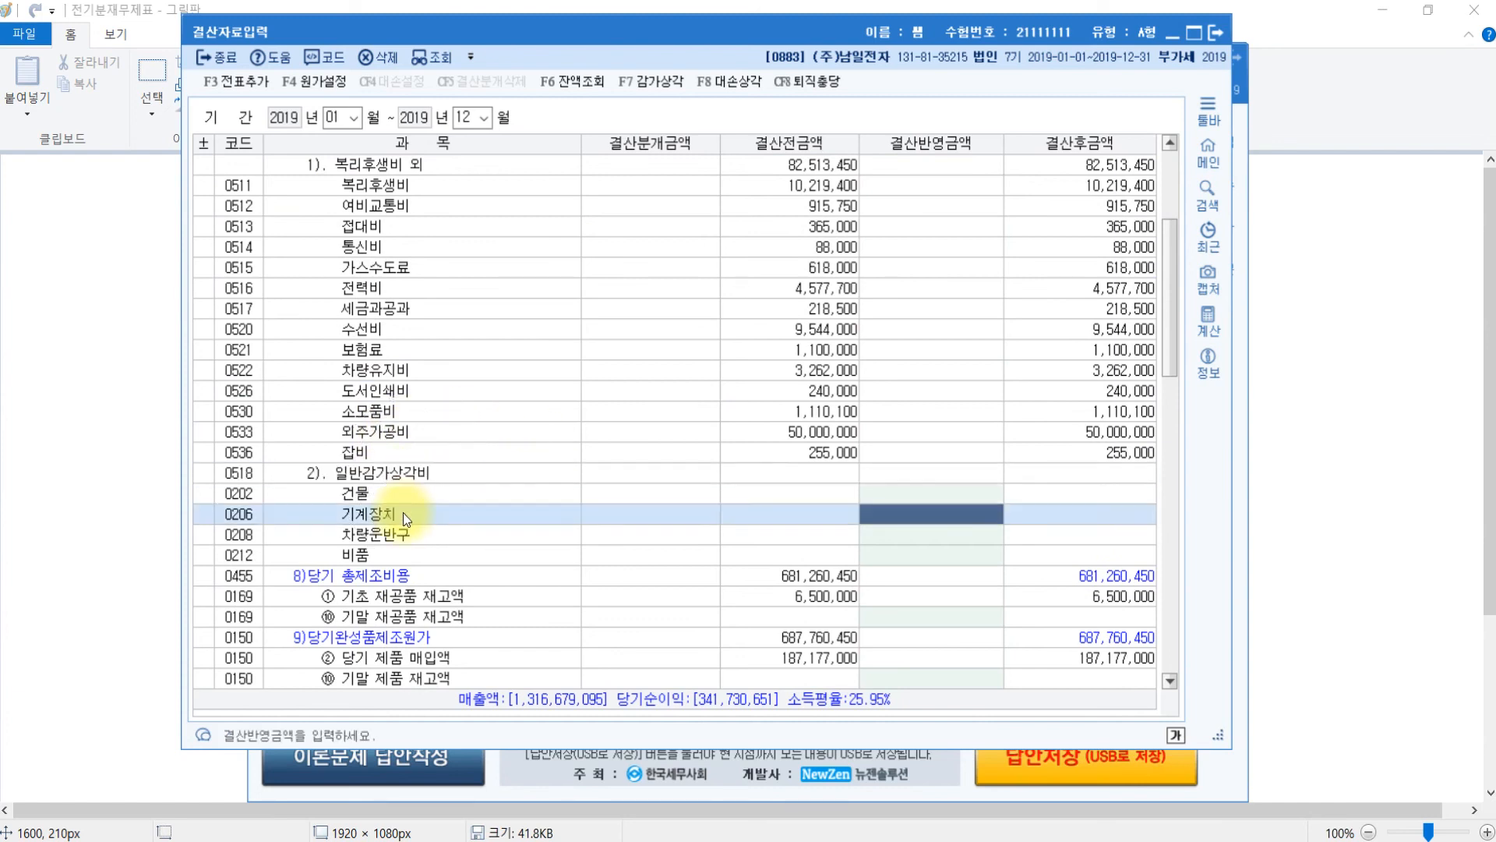
pyautogui.write('9200000')
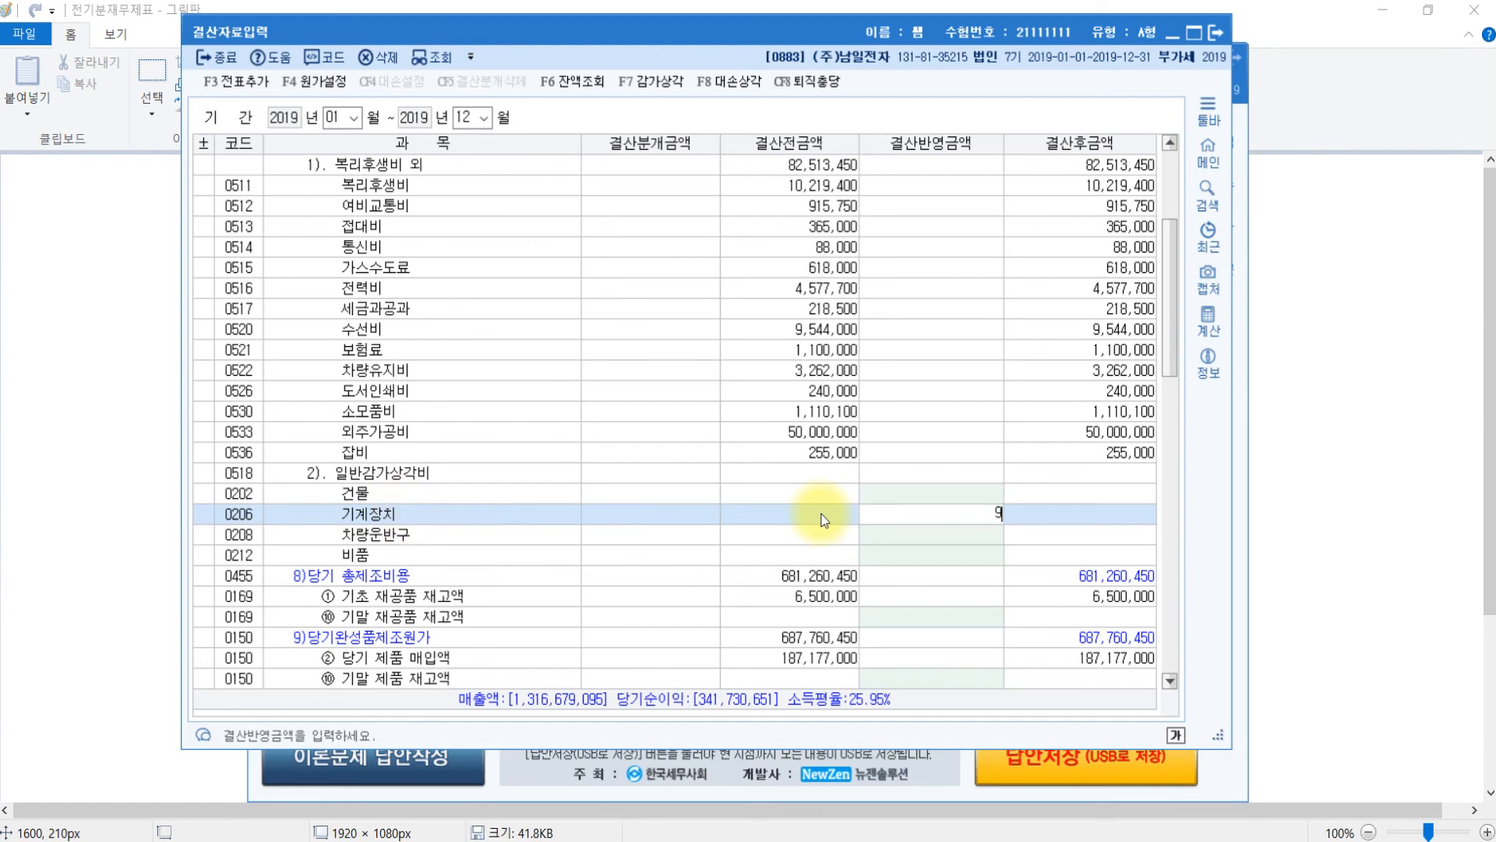
pyautogui.press('Return')
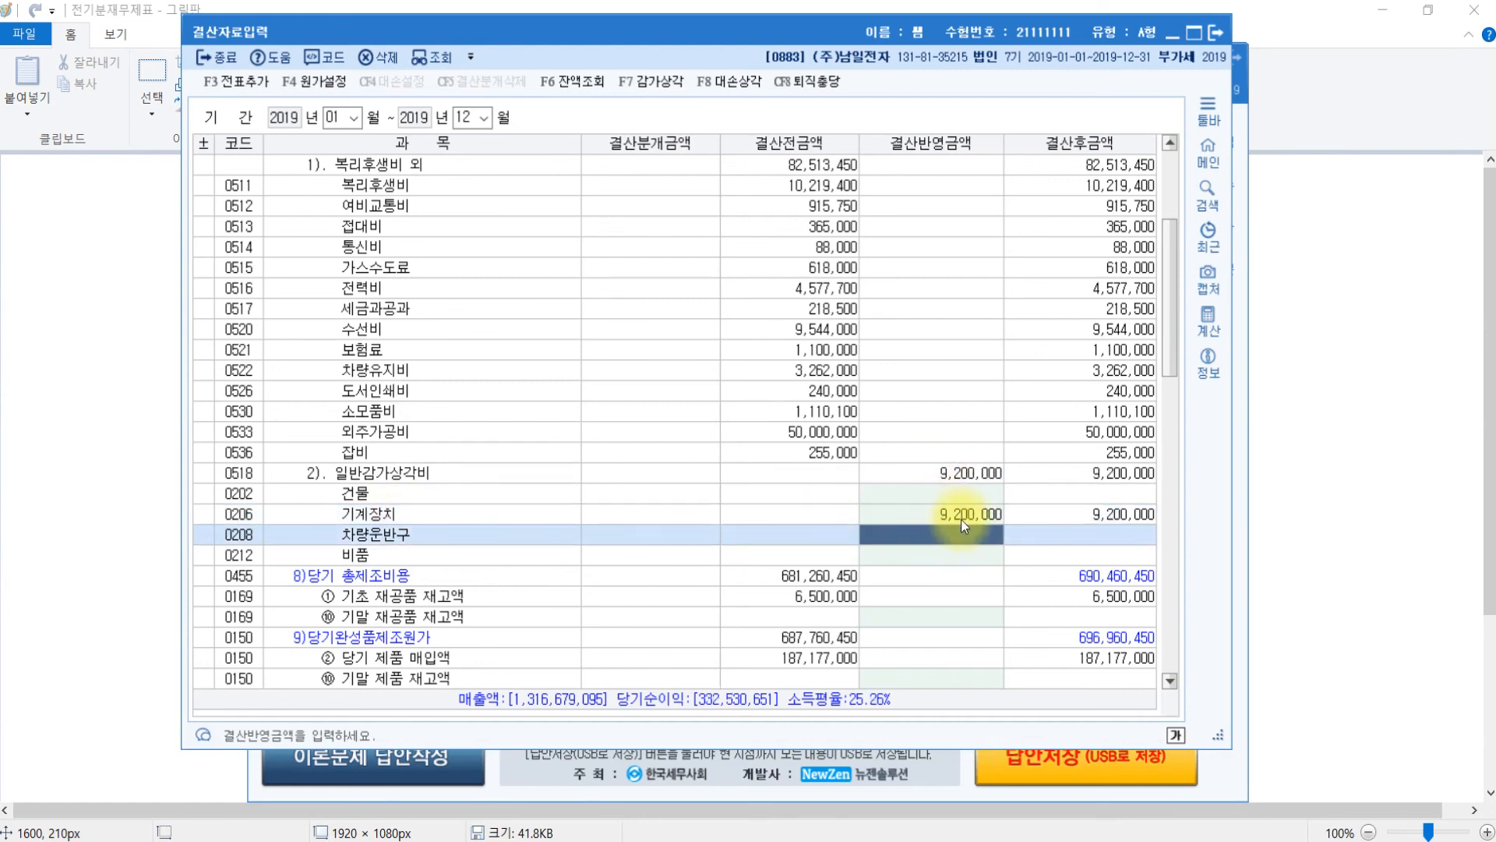
pyautogui.click(961, 519)
pyautogui.scroll(-5, 961, 519)
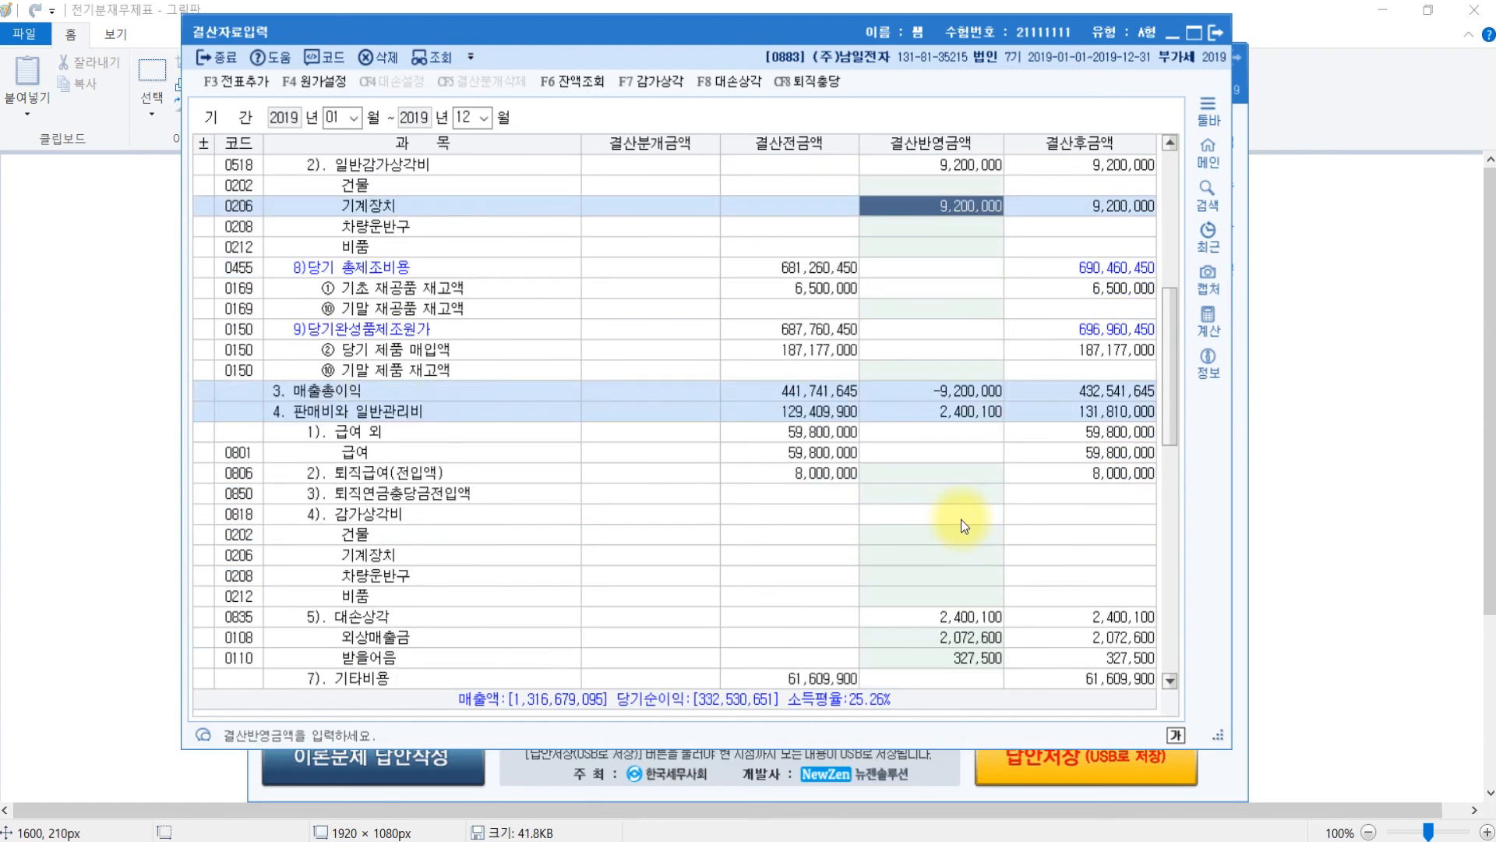
pyautogui.scroll(-2, 961, 519)
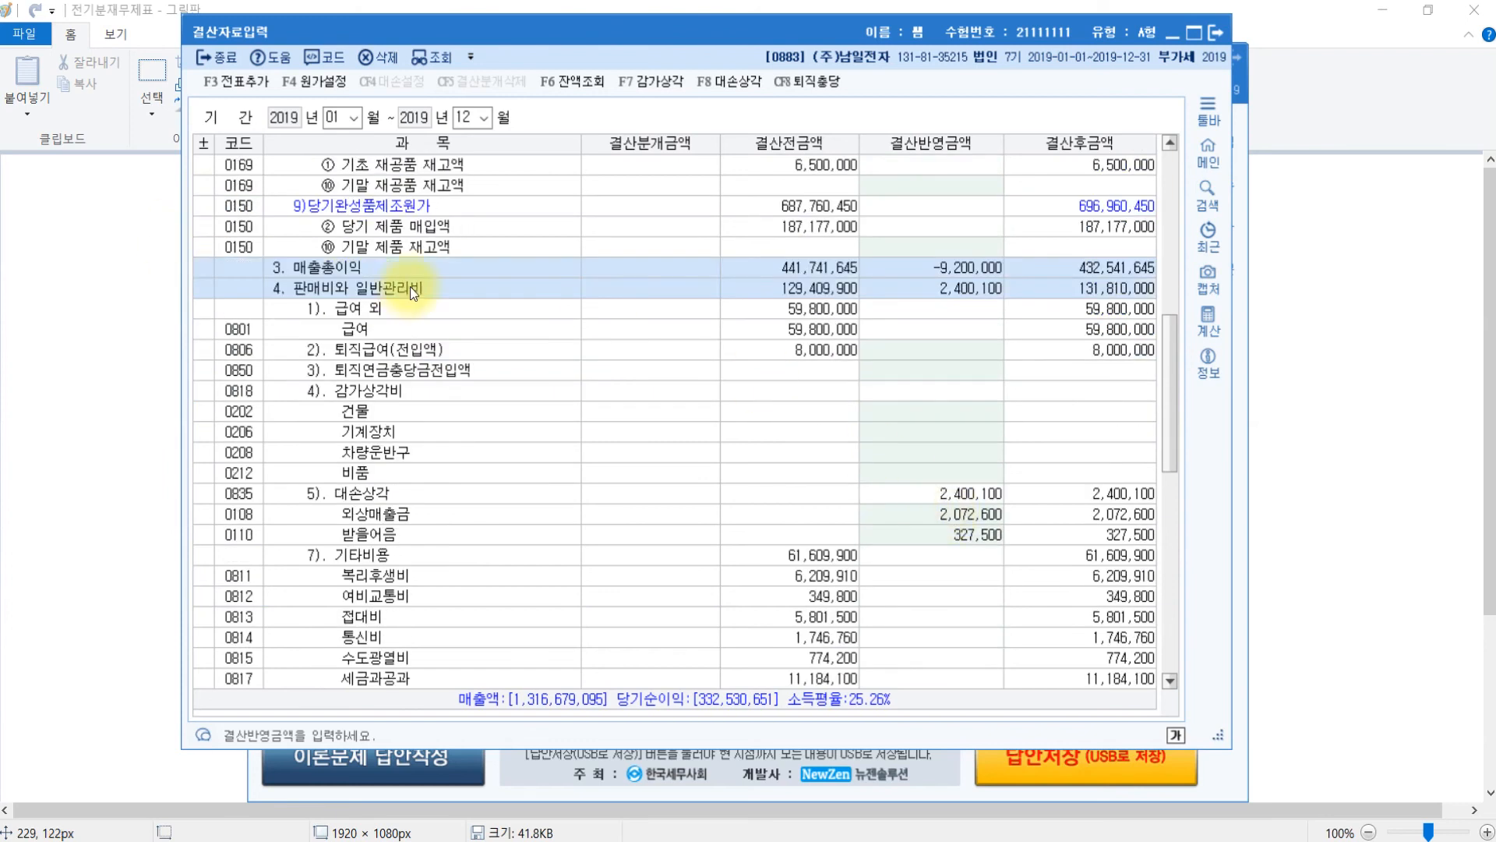
pyautogui.click(382, 390)
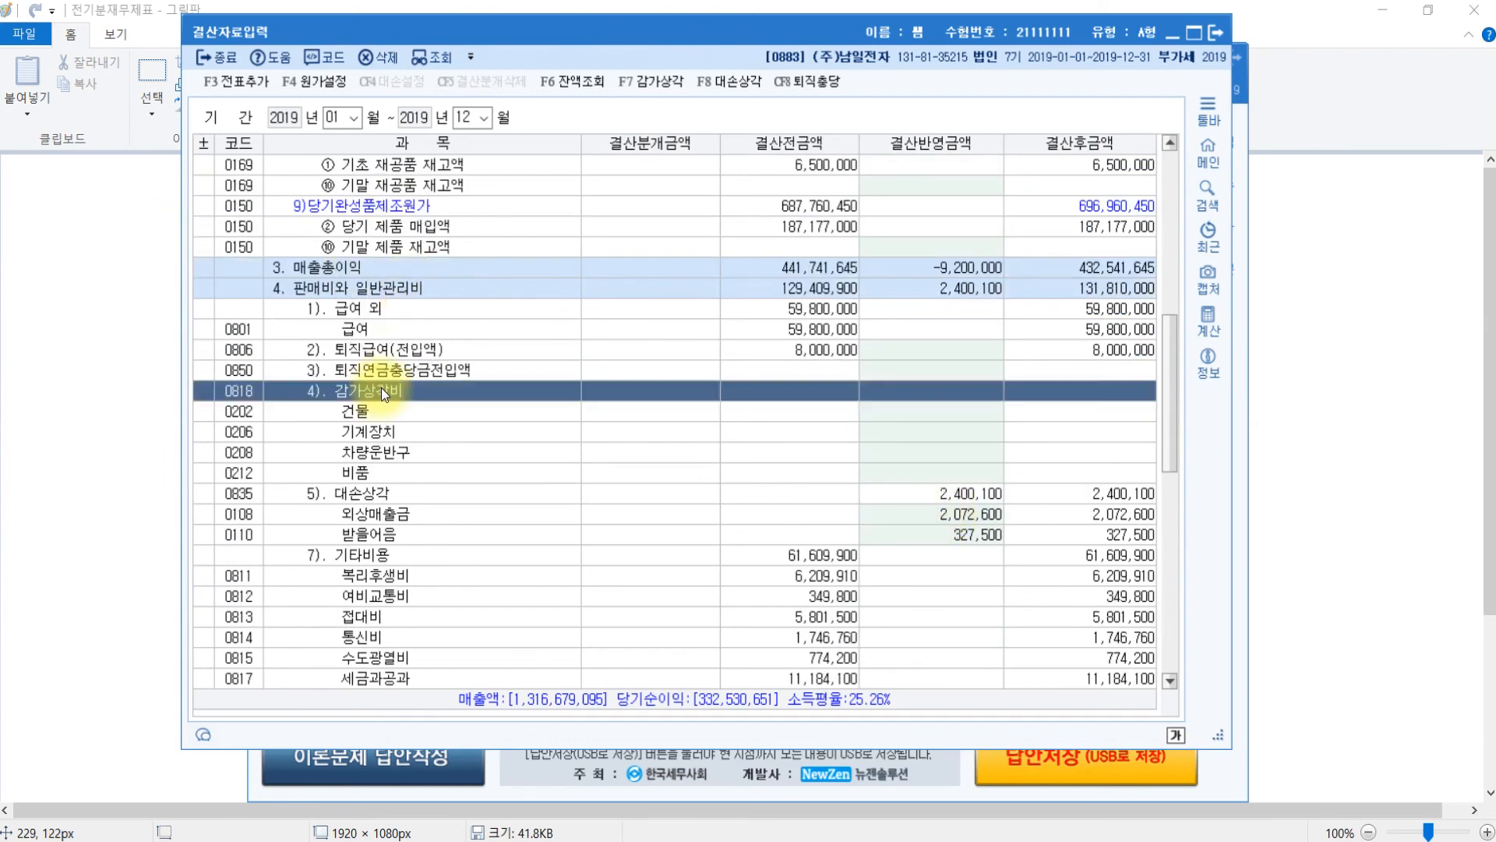
pyautogui.click(365, 453)
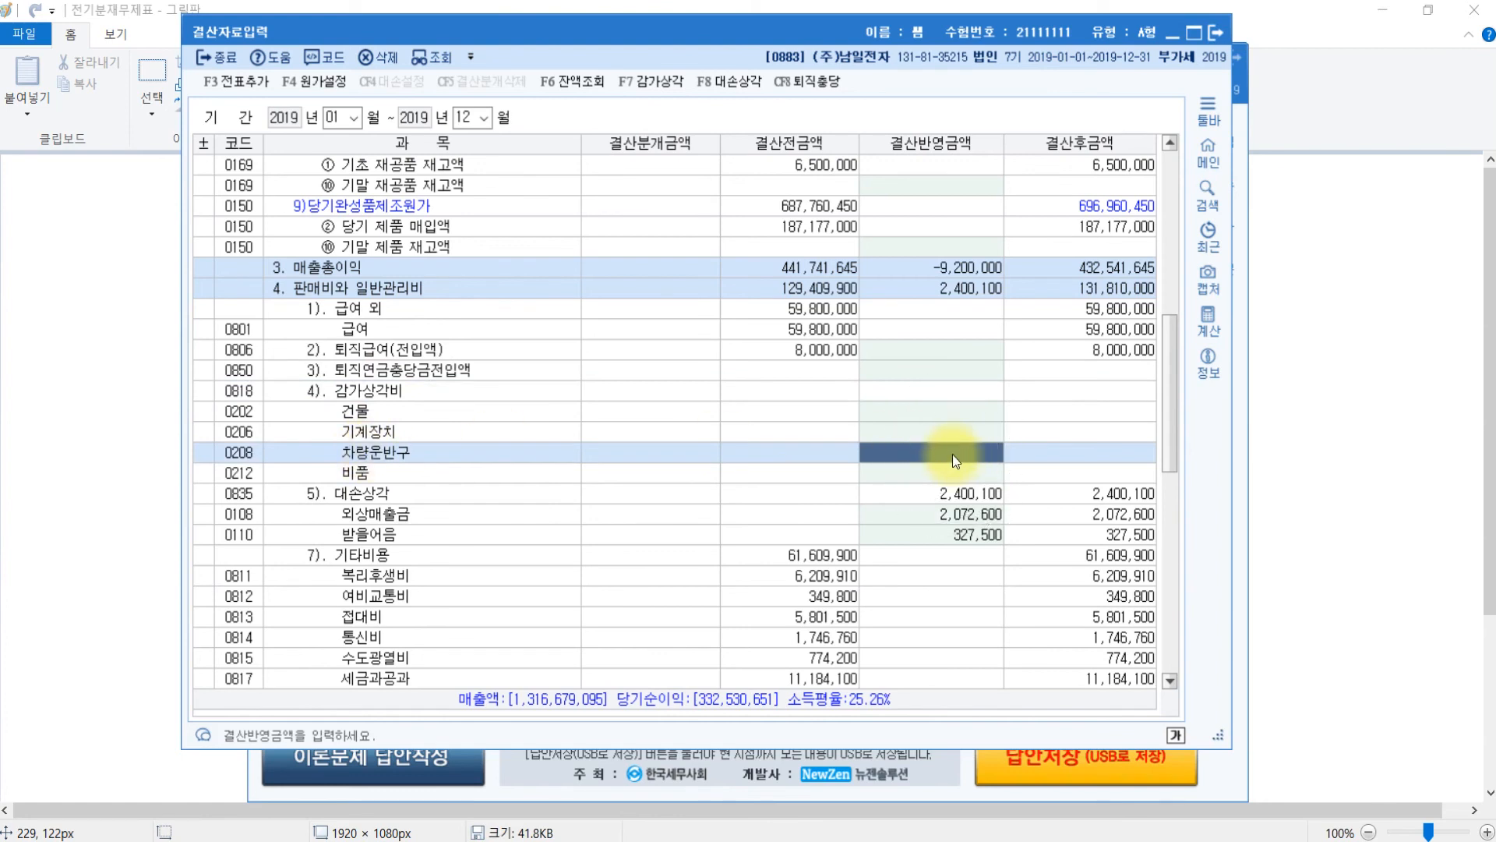
pyautogui.write('2,100,000')
pyautogui.press('Return')
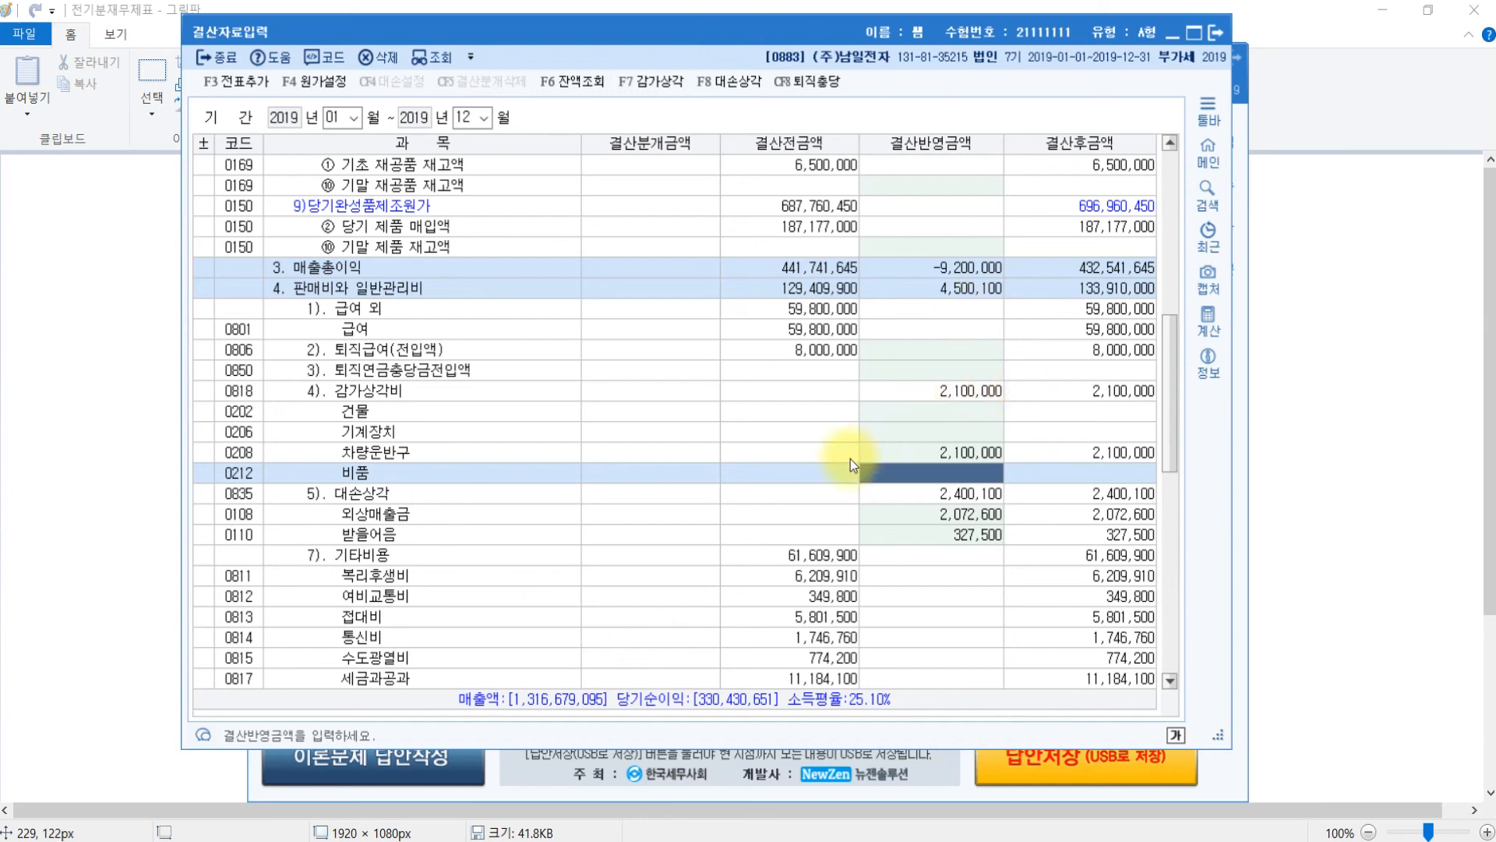
# - Add the closing entries to the general journal and close the closing screen
pyautogui.click(227, 82)
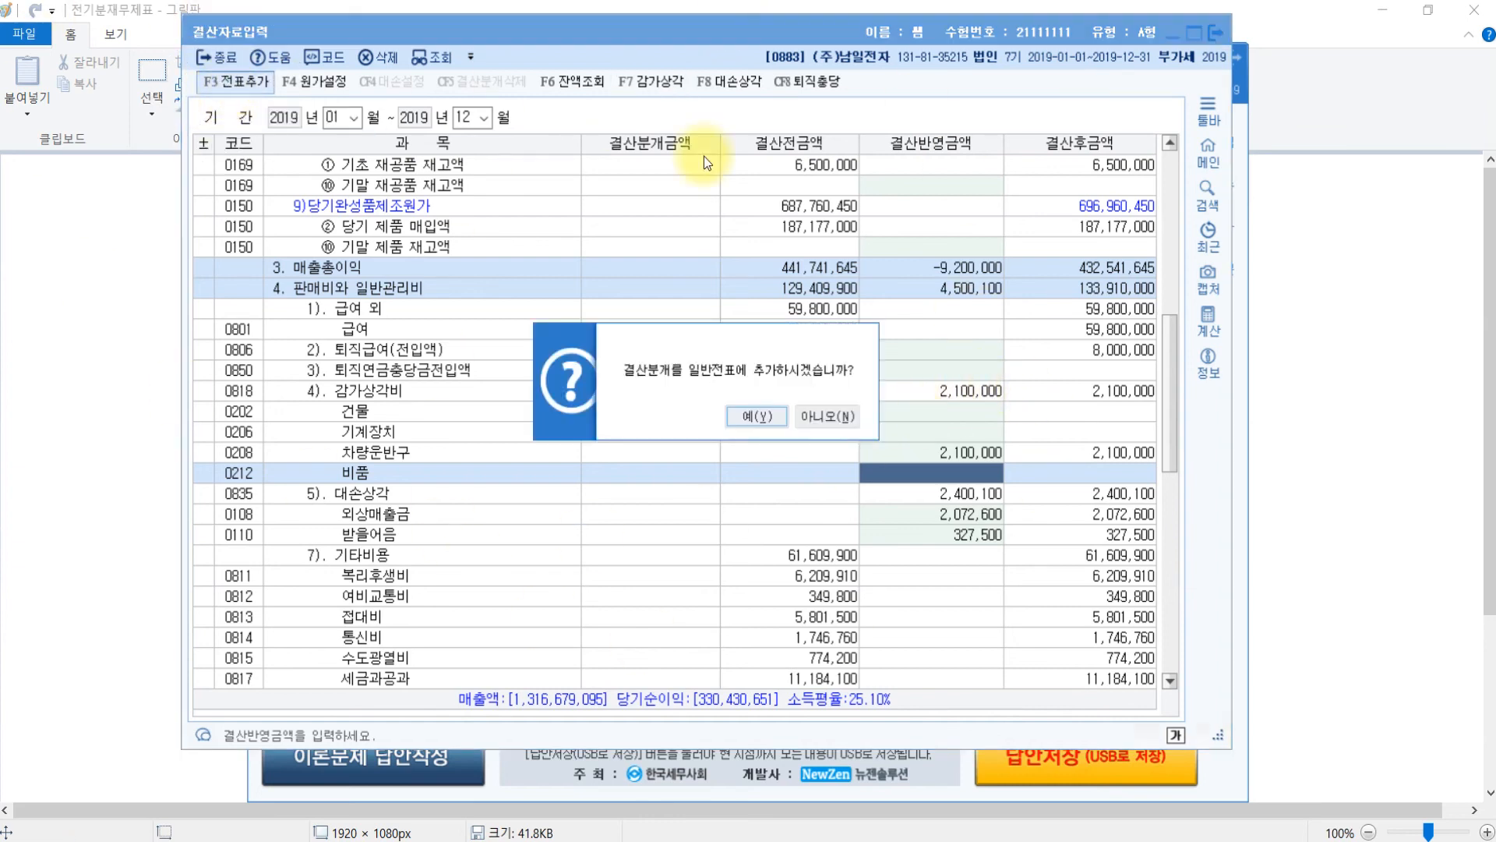
pyautogui.click(765, 417)
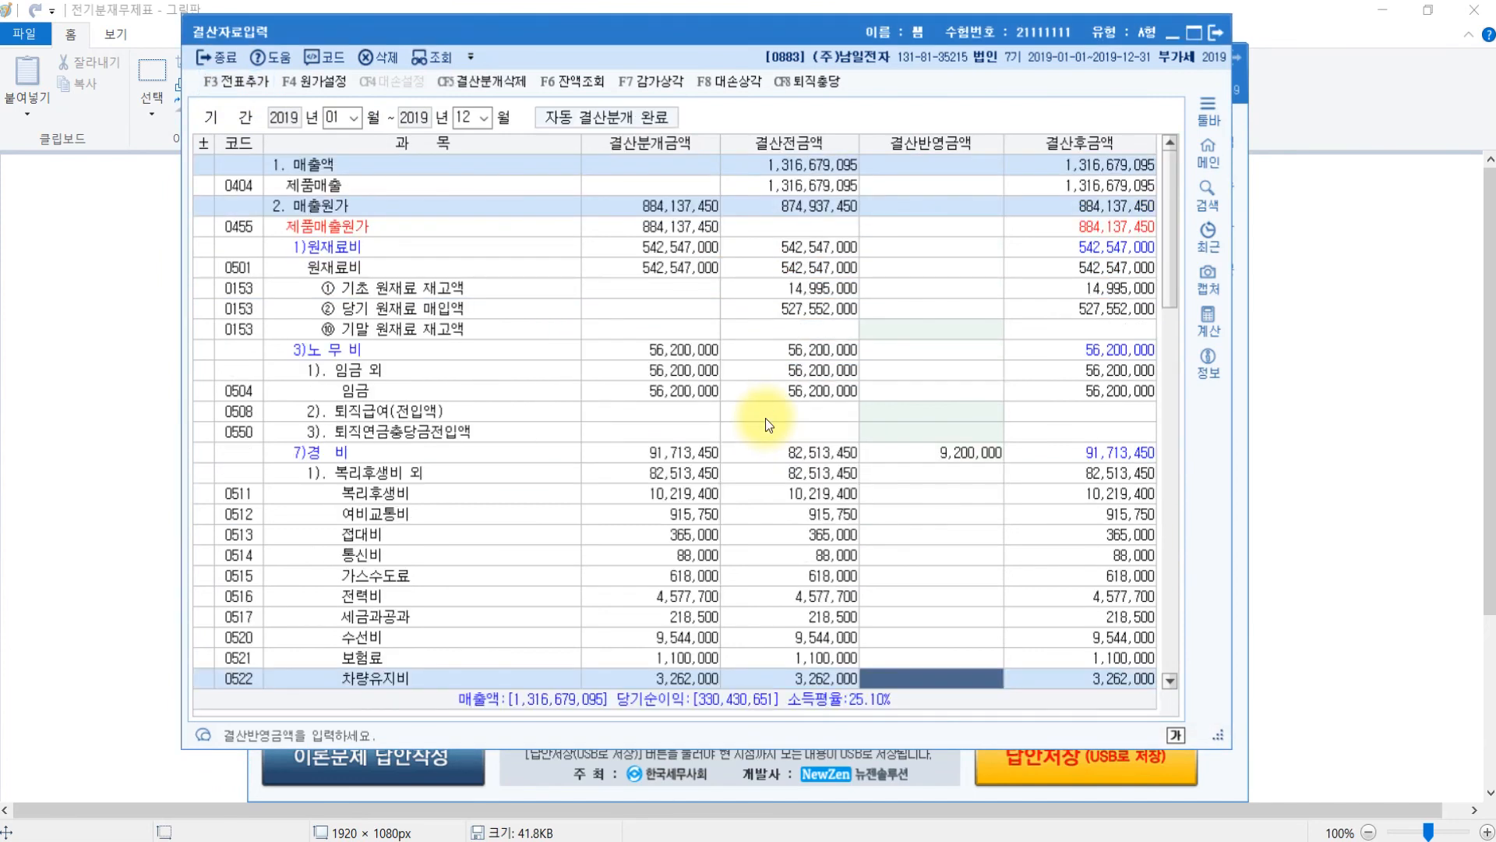
pyautogui.click(1218, 34)
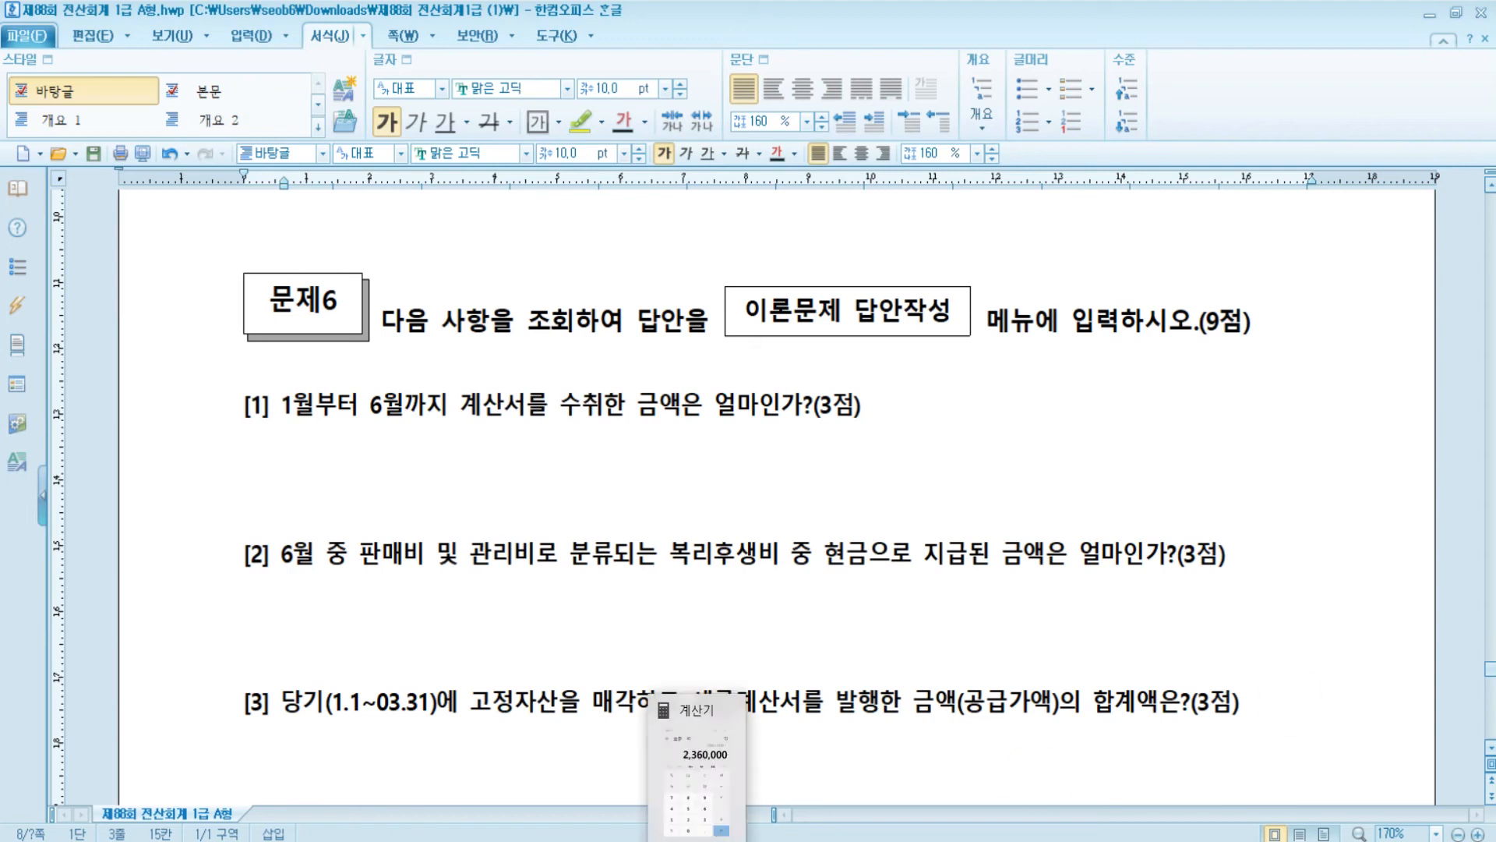
# - Highlight all of 문제6 question [1], on January–June invoices, in yellow
pyautogui.click(671, 685)
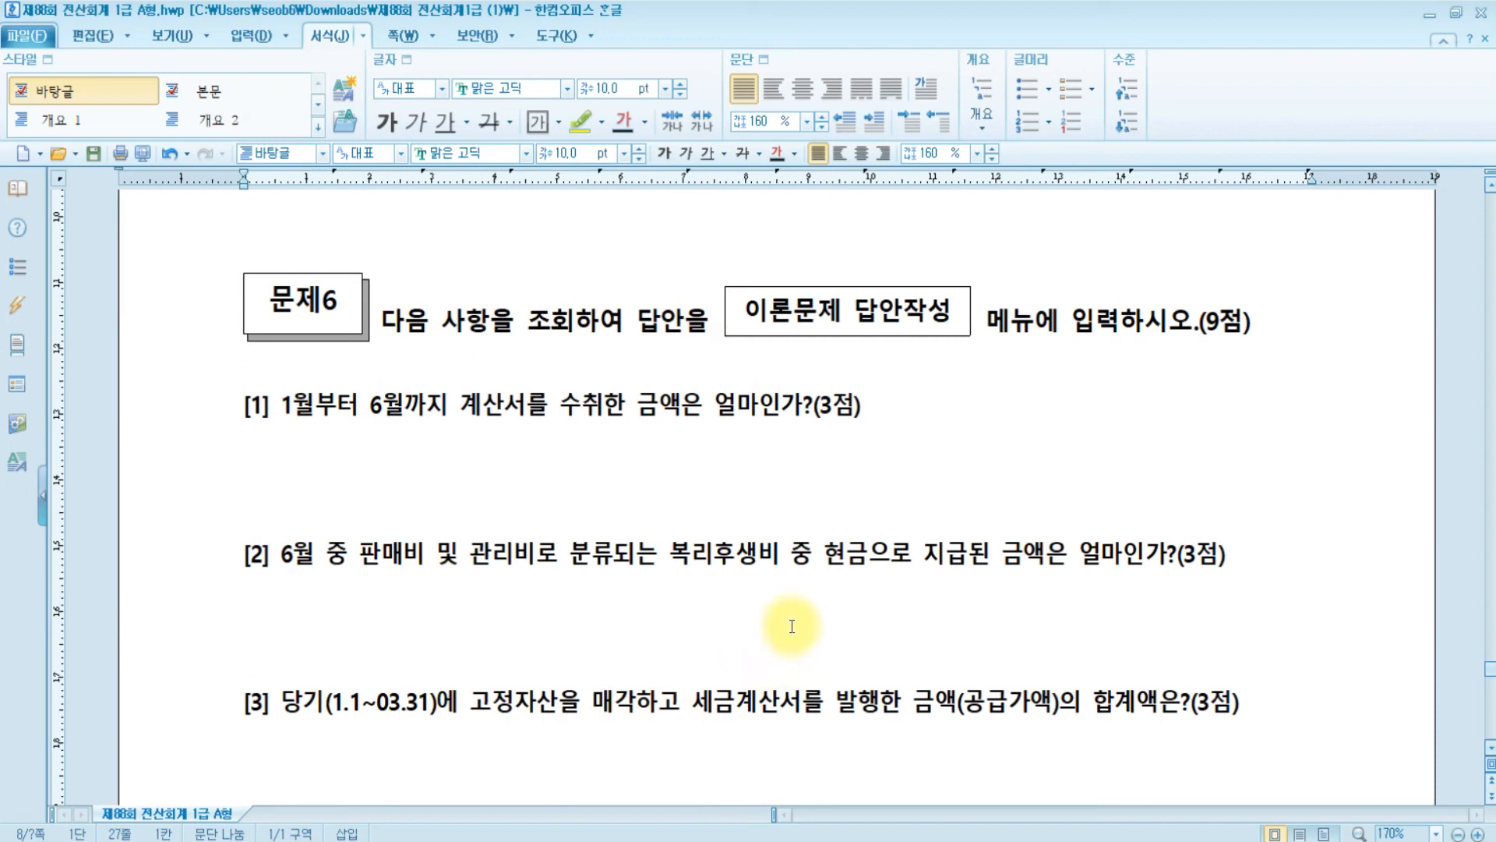
pyautogui.moveTo(281, 404); pyautogui.dragTo(969, 404)
pyautogui.click(984, 404)
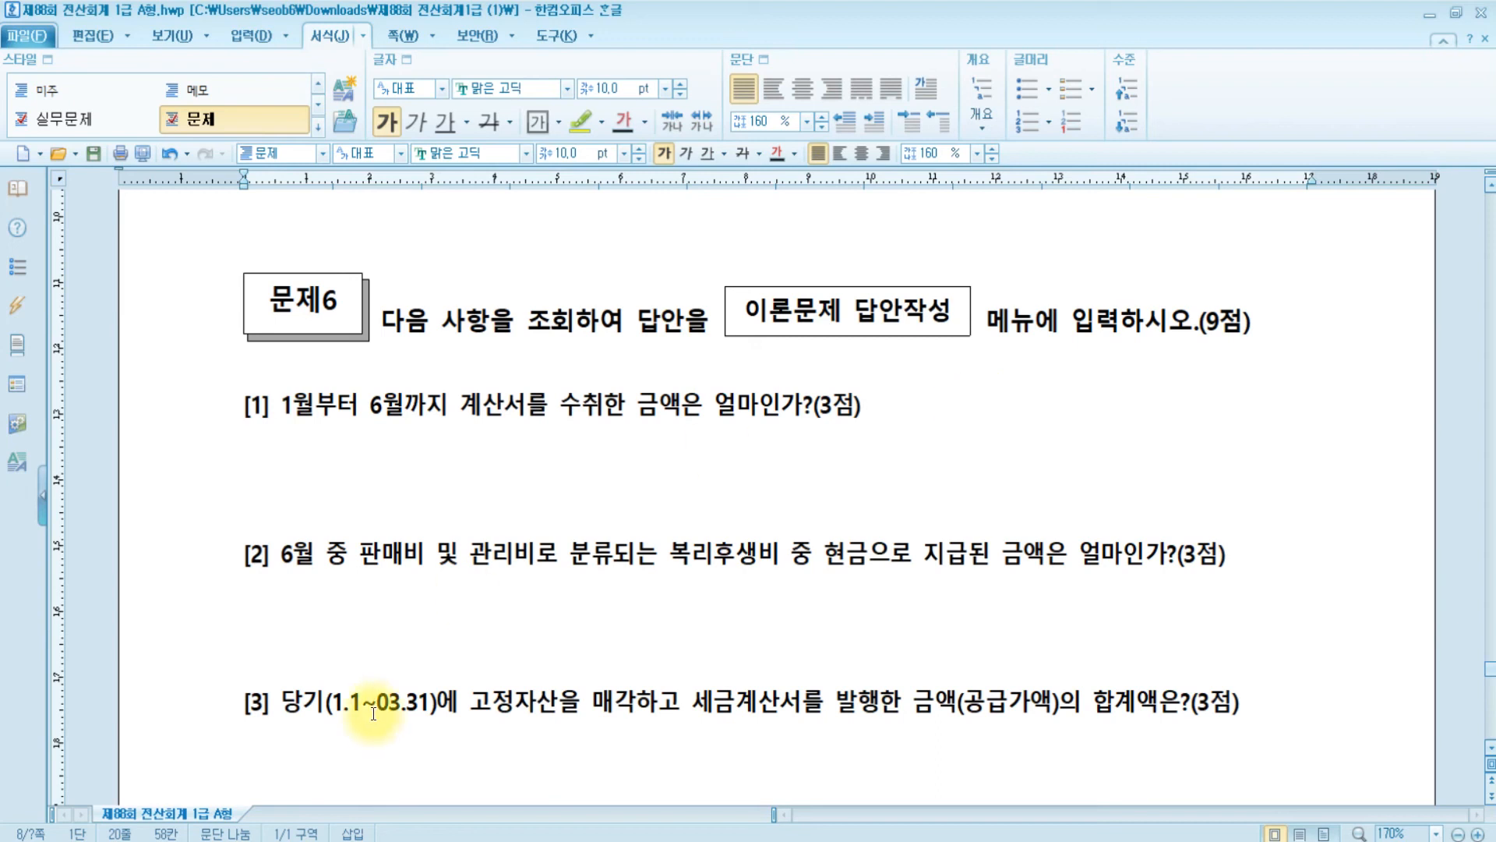
pyautogui.click(370, 405)
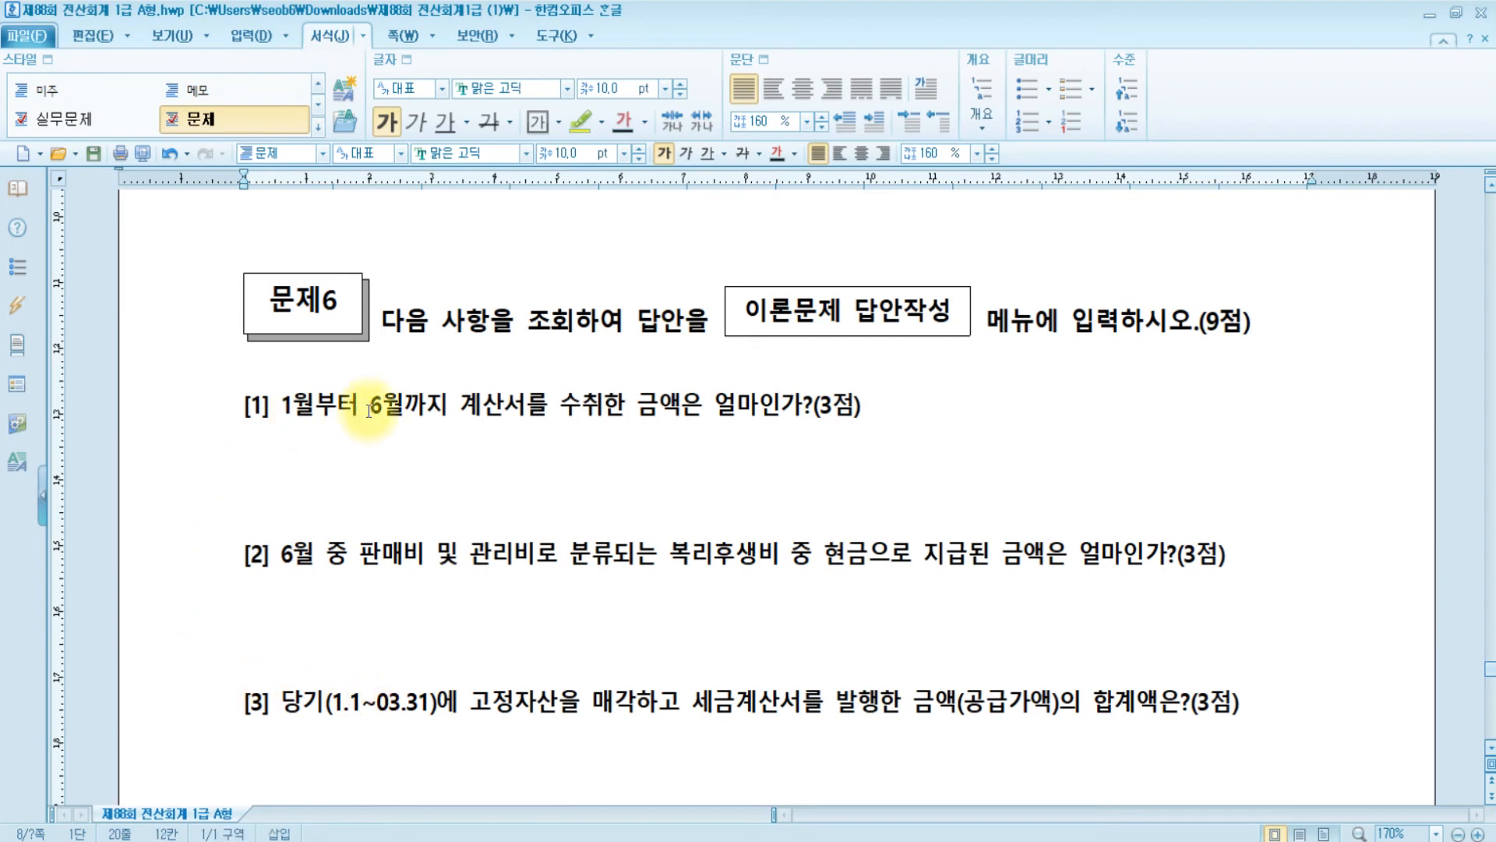
pyautogui.moveTo(460, 407); pyautogui.dragTo(517, 407)
pyautogui.moveTo(246, 405); pyautogui.dragTo(1019, 413)
pyautogui.click(581, 123)
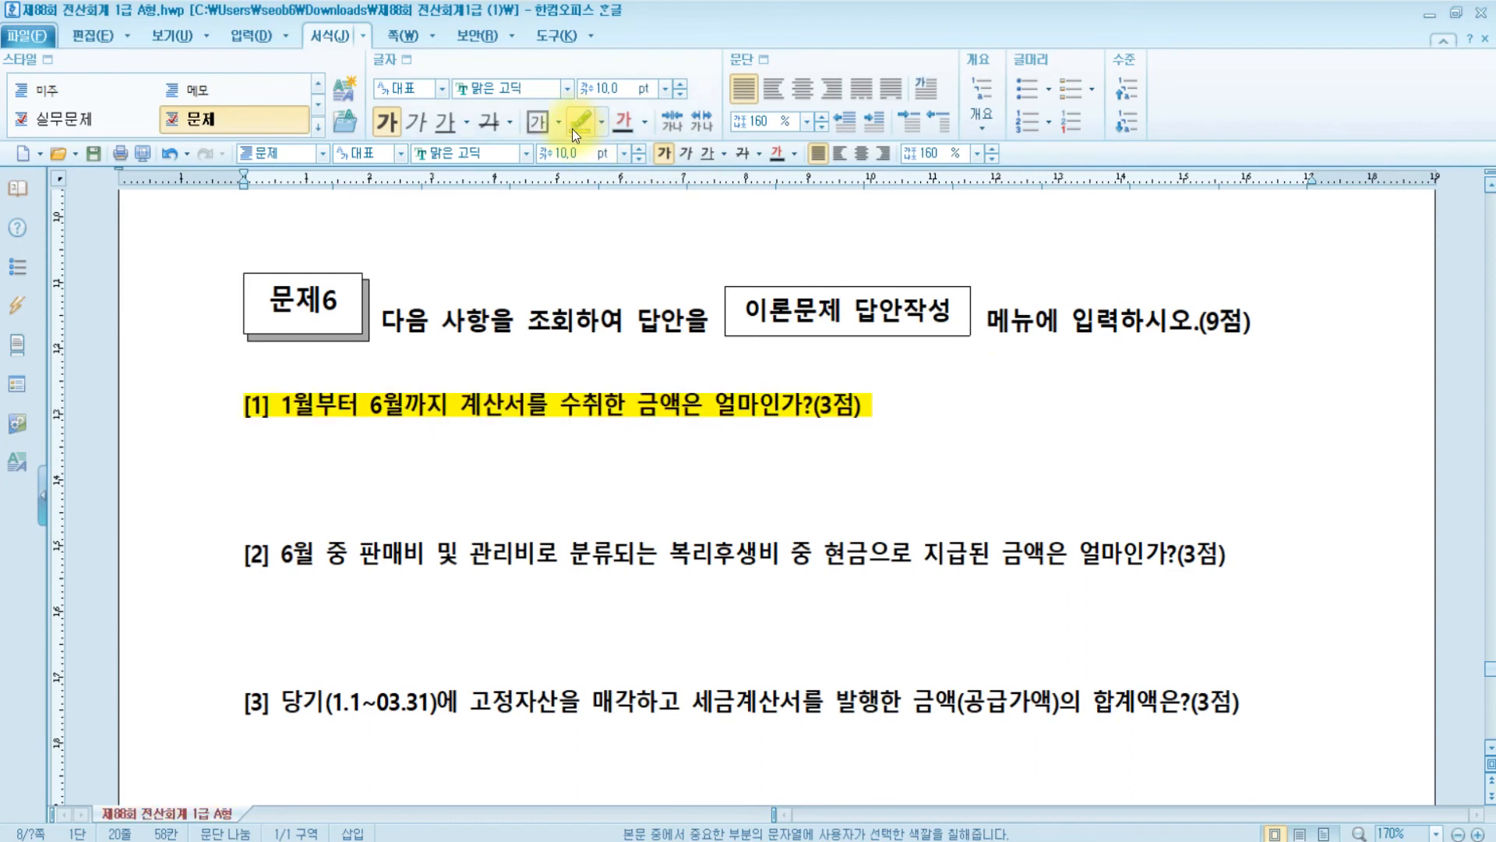
pyautogui.click(589, 463)
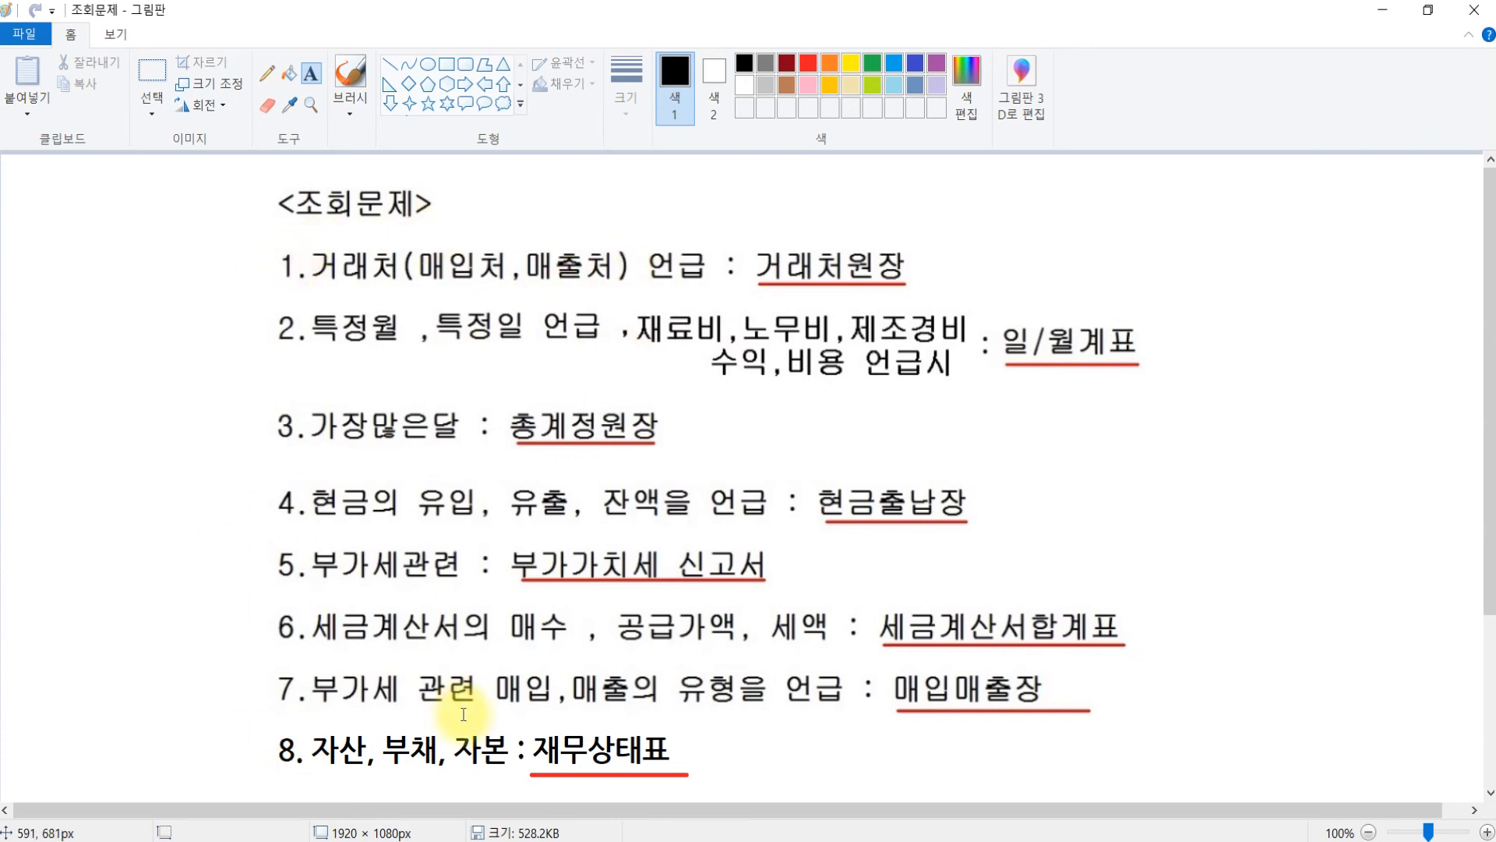
# - After reading the <조회문제> cheat sheet, bring KcLep's main menu back in front
pyautogui.click(581, 841)
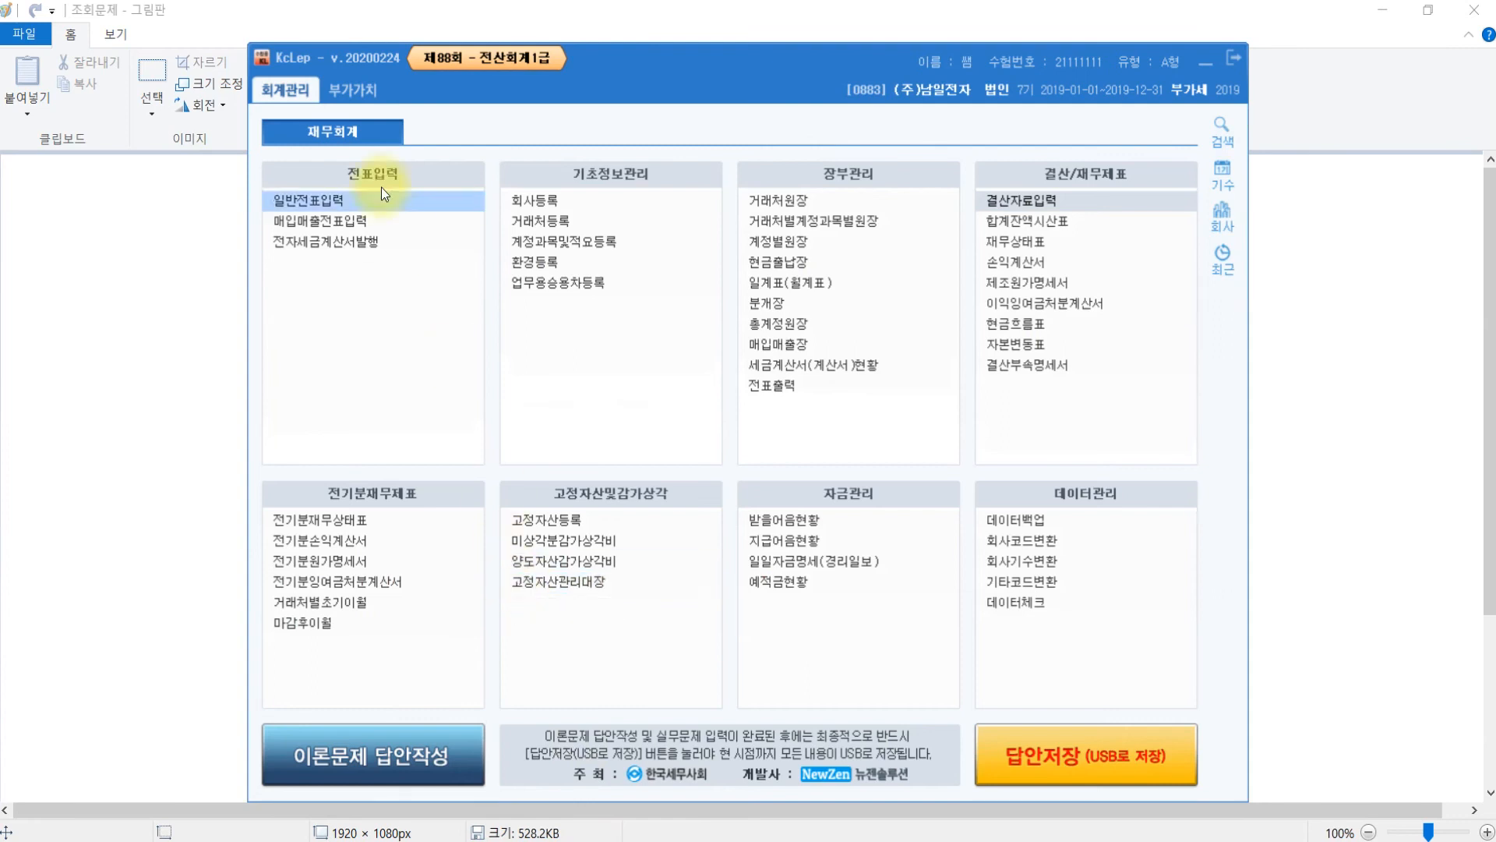
# - Glance at the 부가가치 menus, then open 매입매출장 under 회계관리's 장부관리
pyautogui.click(353, 92)
pyautogui.press('ctrl')
pyautogui.press('ctrl')
pyautogui.press('ctrl')
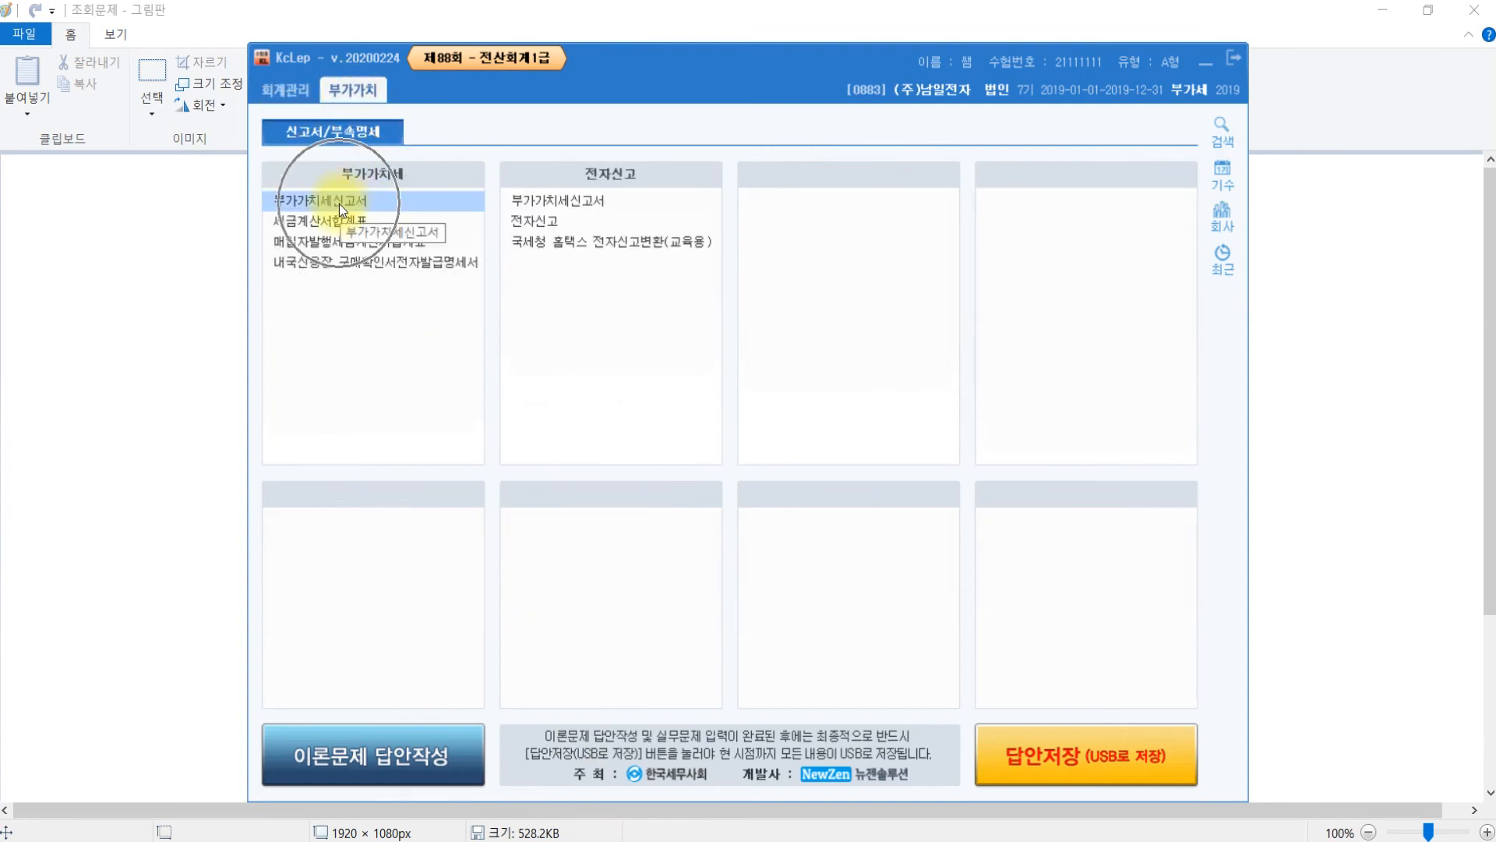
pyautogui.press('ctrl')
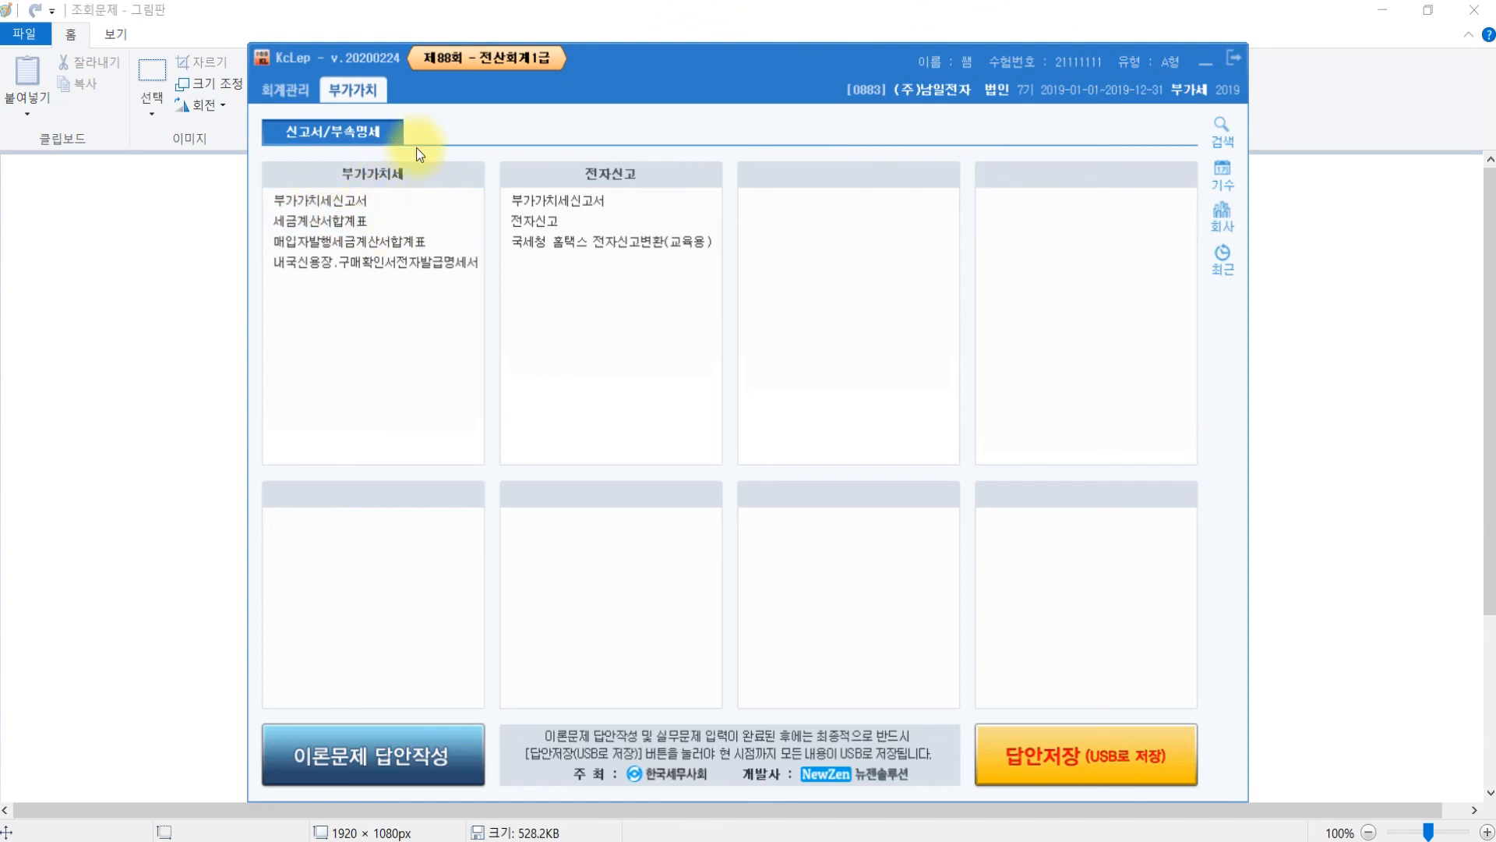
pyautogui.click(309, 223)
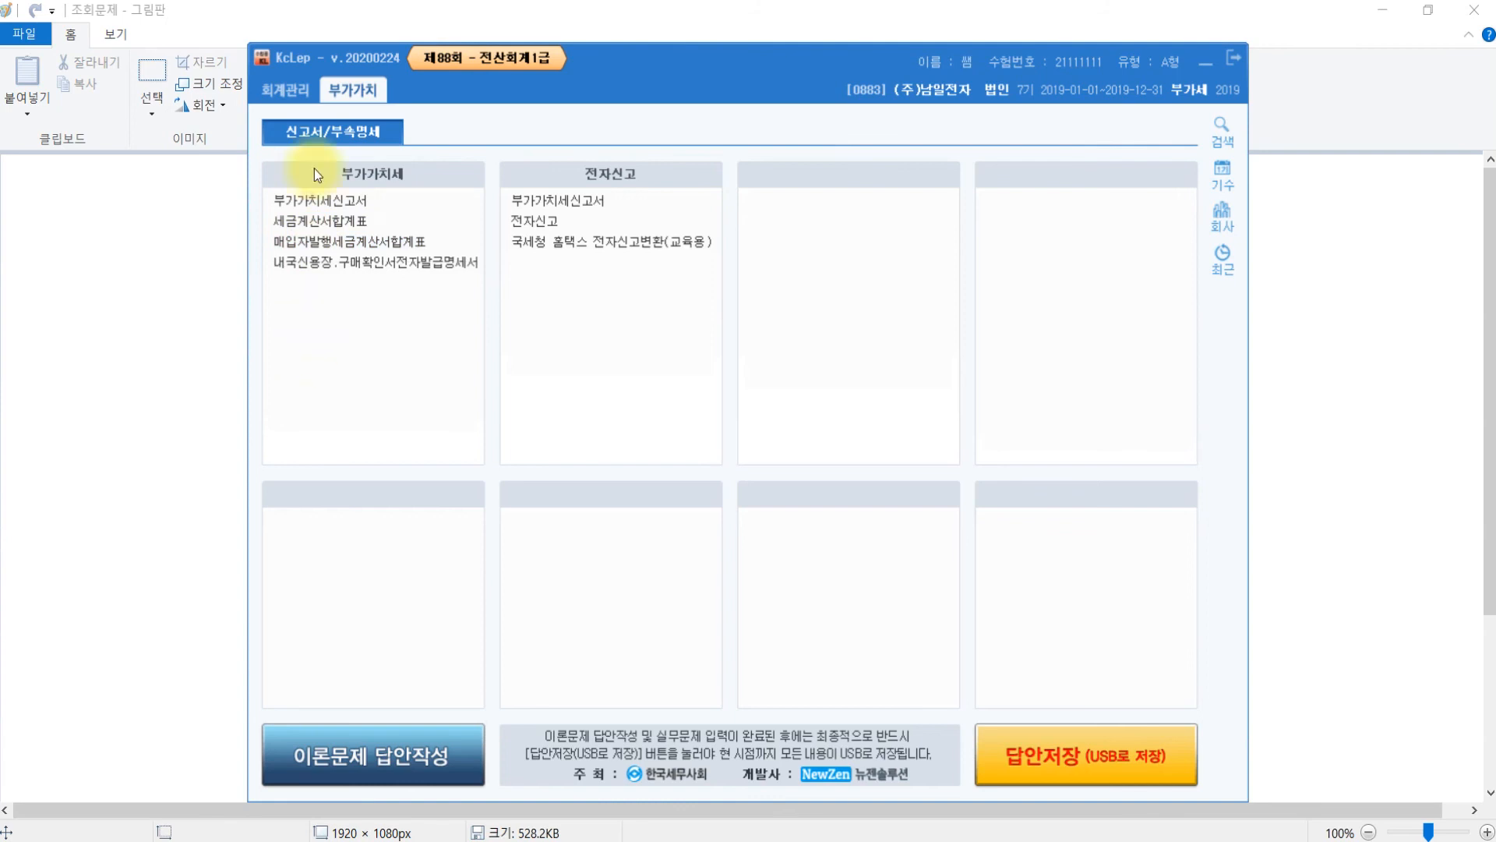
pyautogui.click(282, 89)
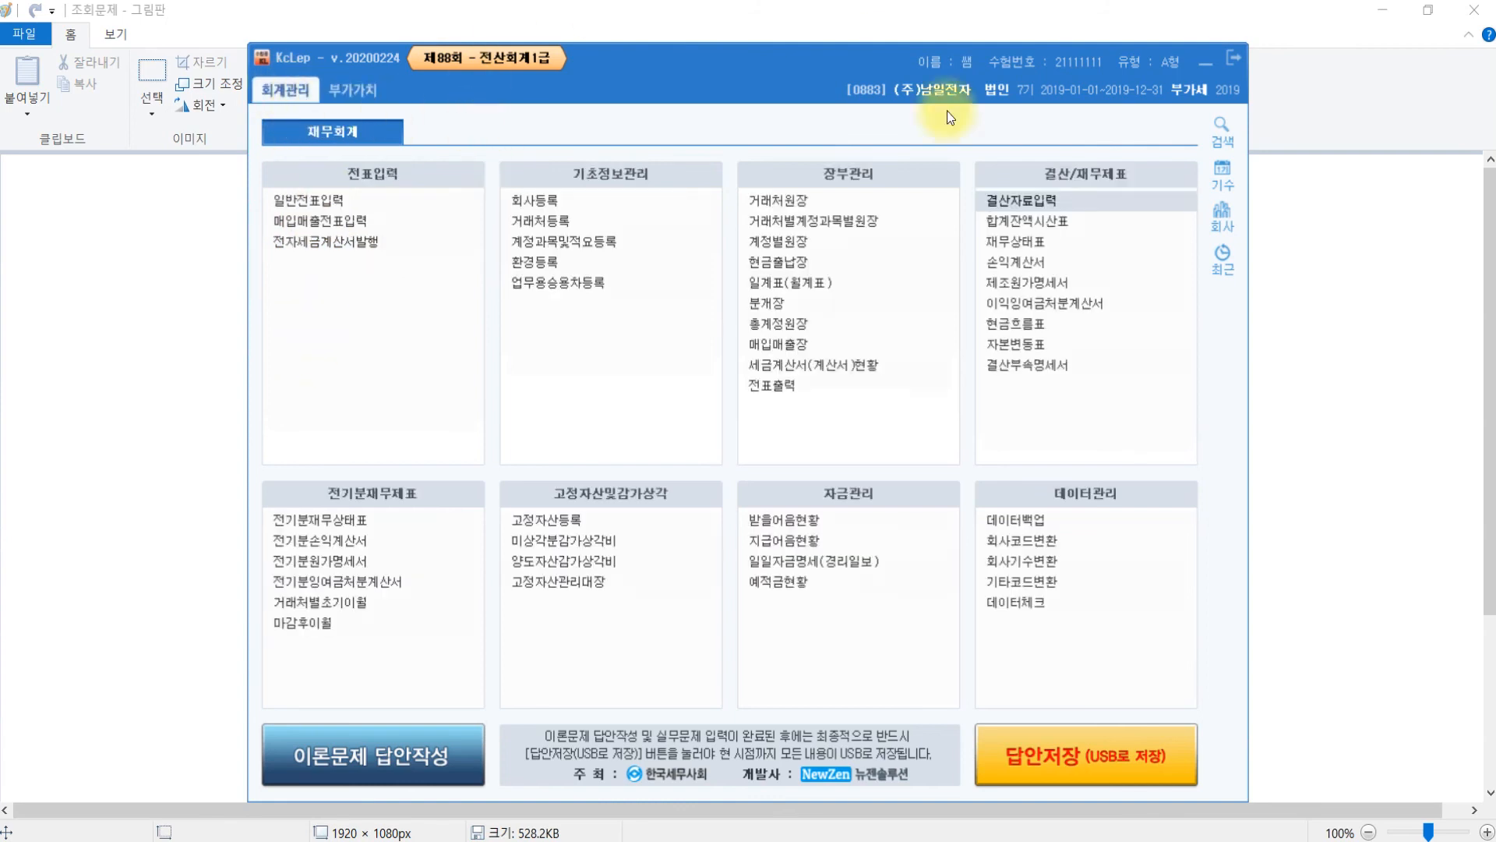
pyautogui.click(796, 346)
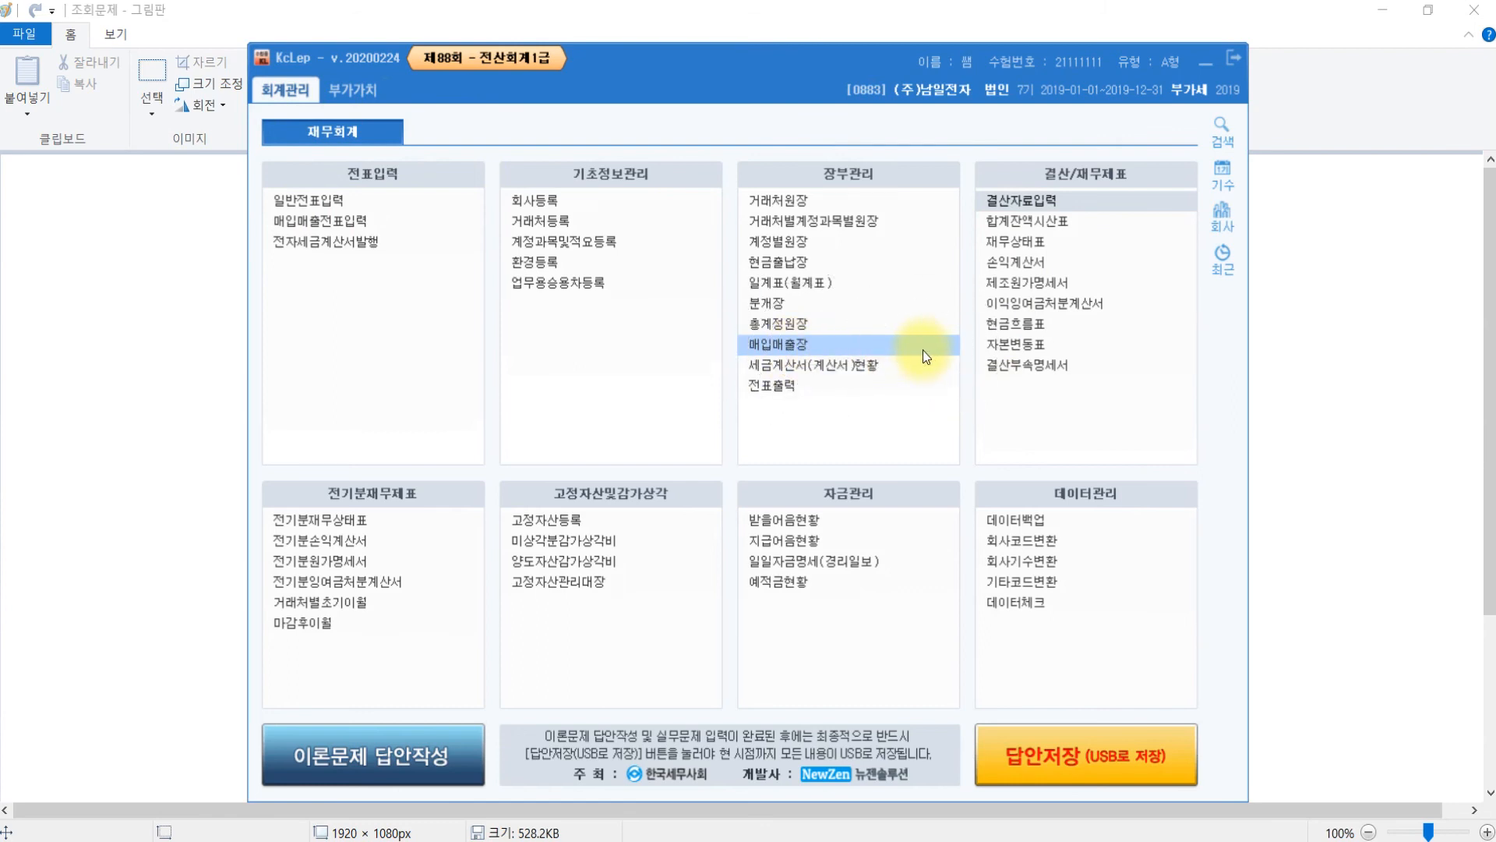
pyautogui.doubleClick(792, 343)
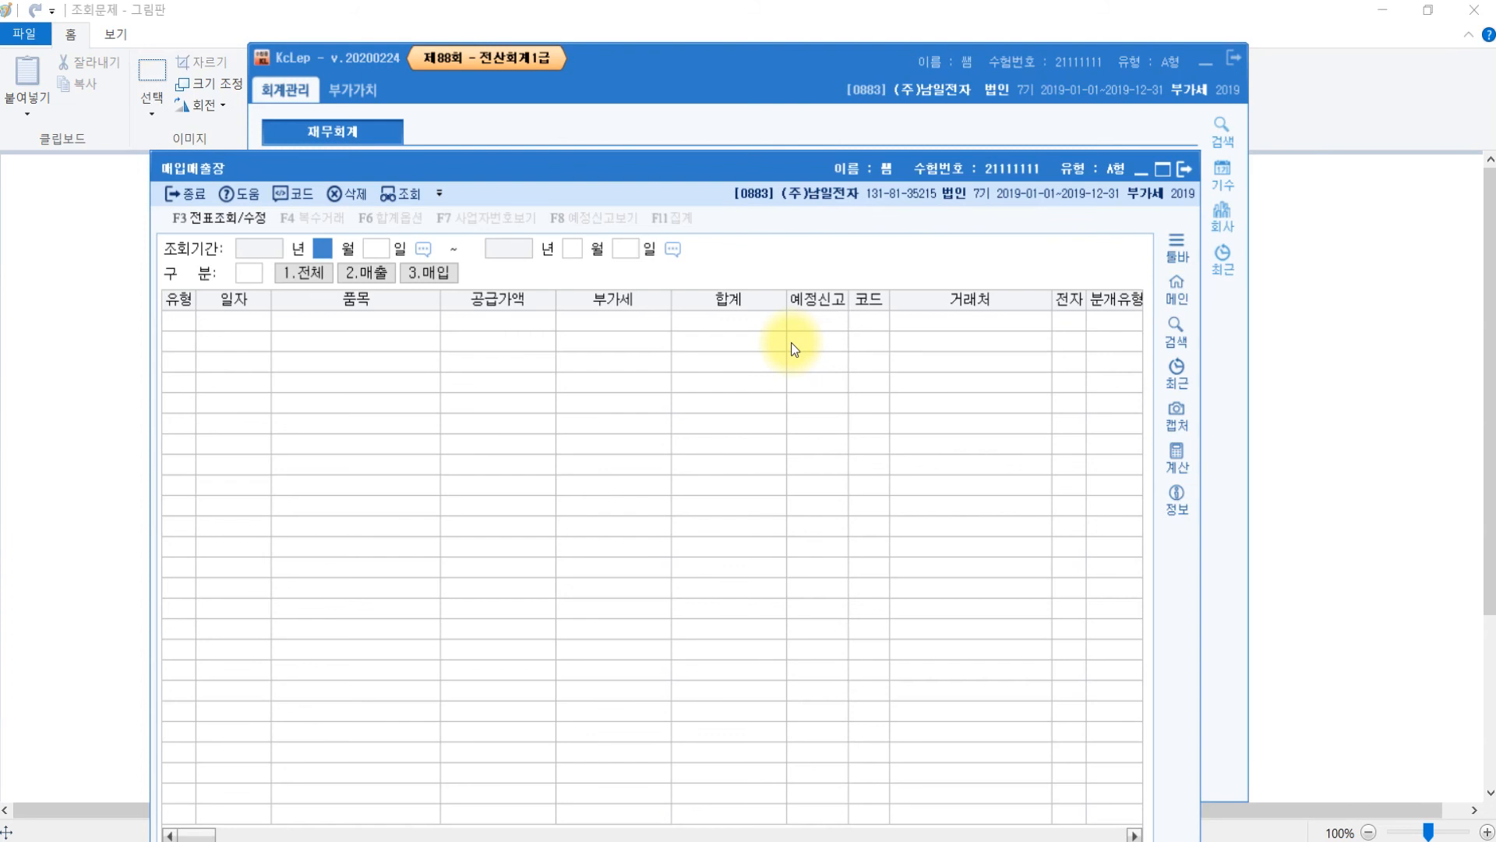
# - Look up January 1–June 30, 2019 purchases of type 53.면세 in the 매입매출장
pyautogui.moveTo(542, 173); pyautogui.dragTo(540, 98)
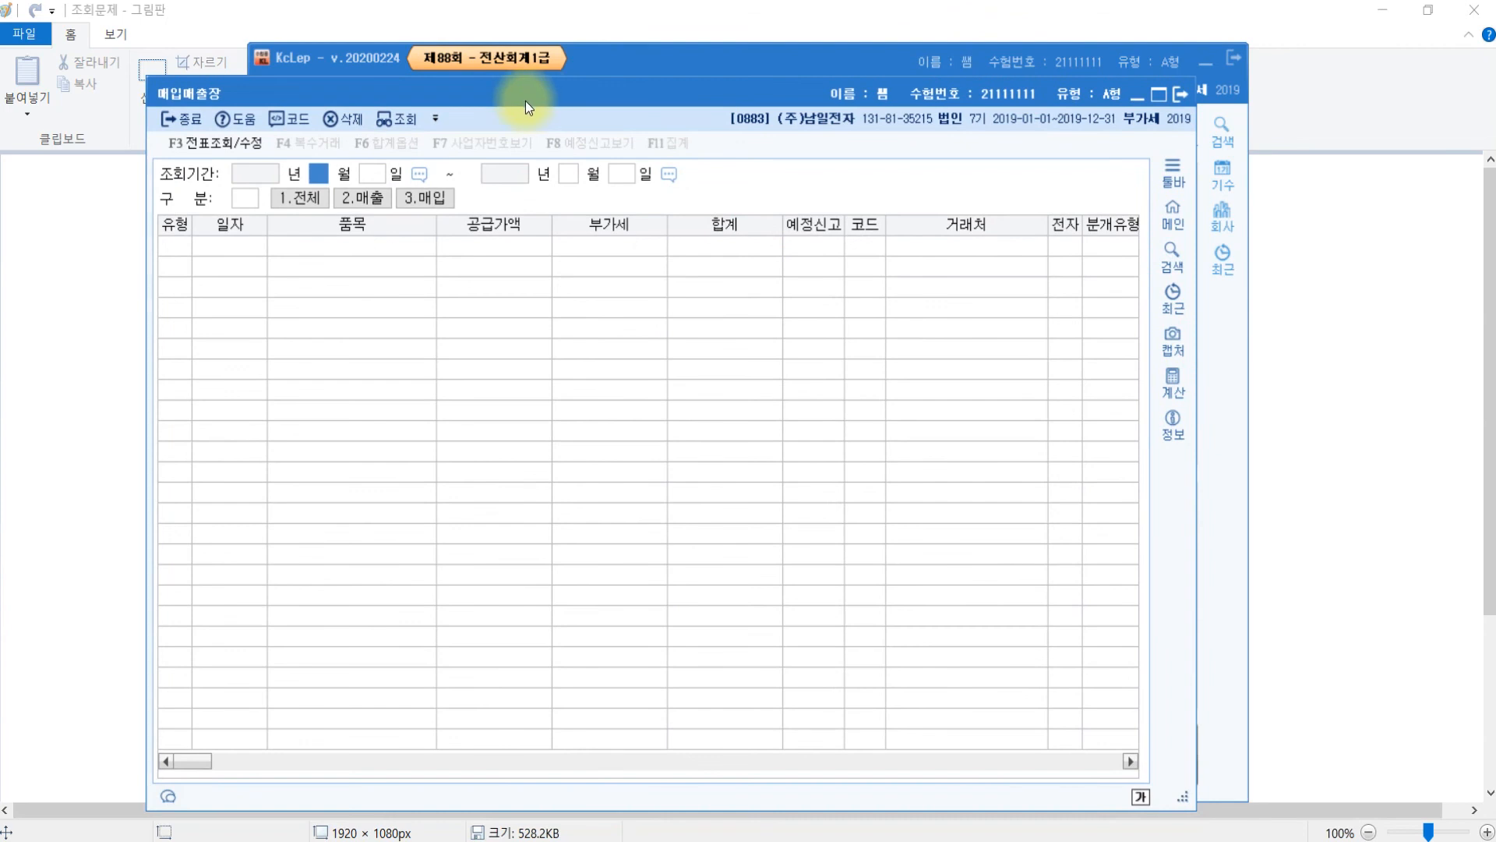
pyautogui.click(319, 183)
pyautogui.write('01')
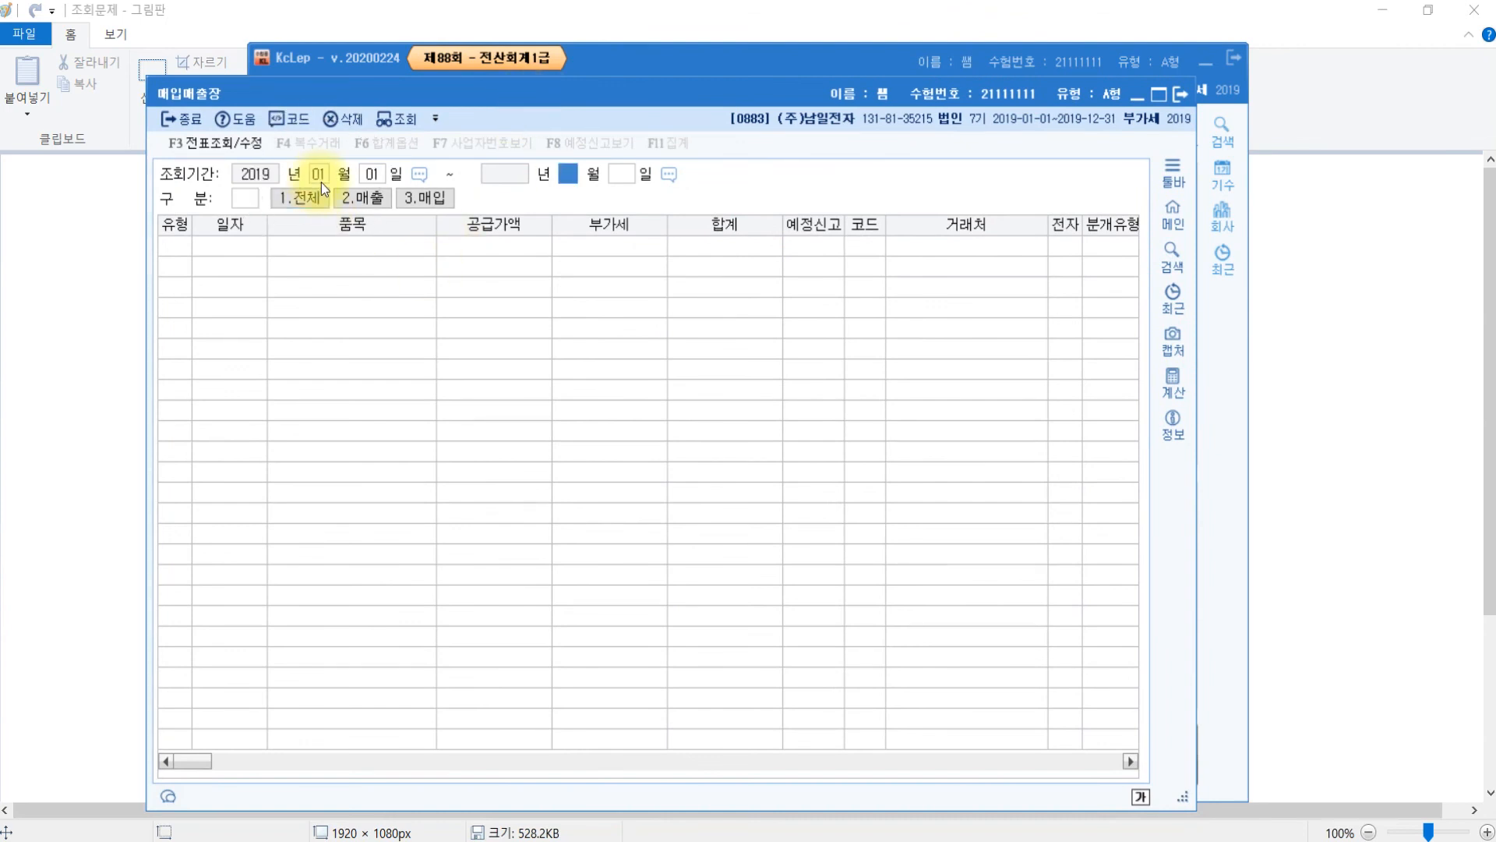
pyautogui.write('010630')
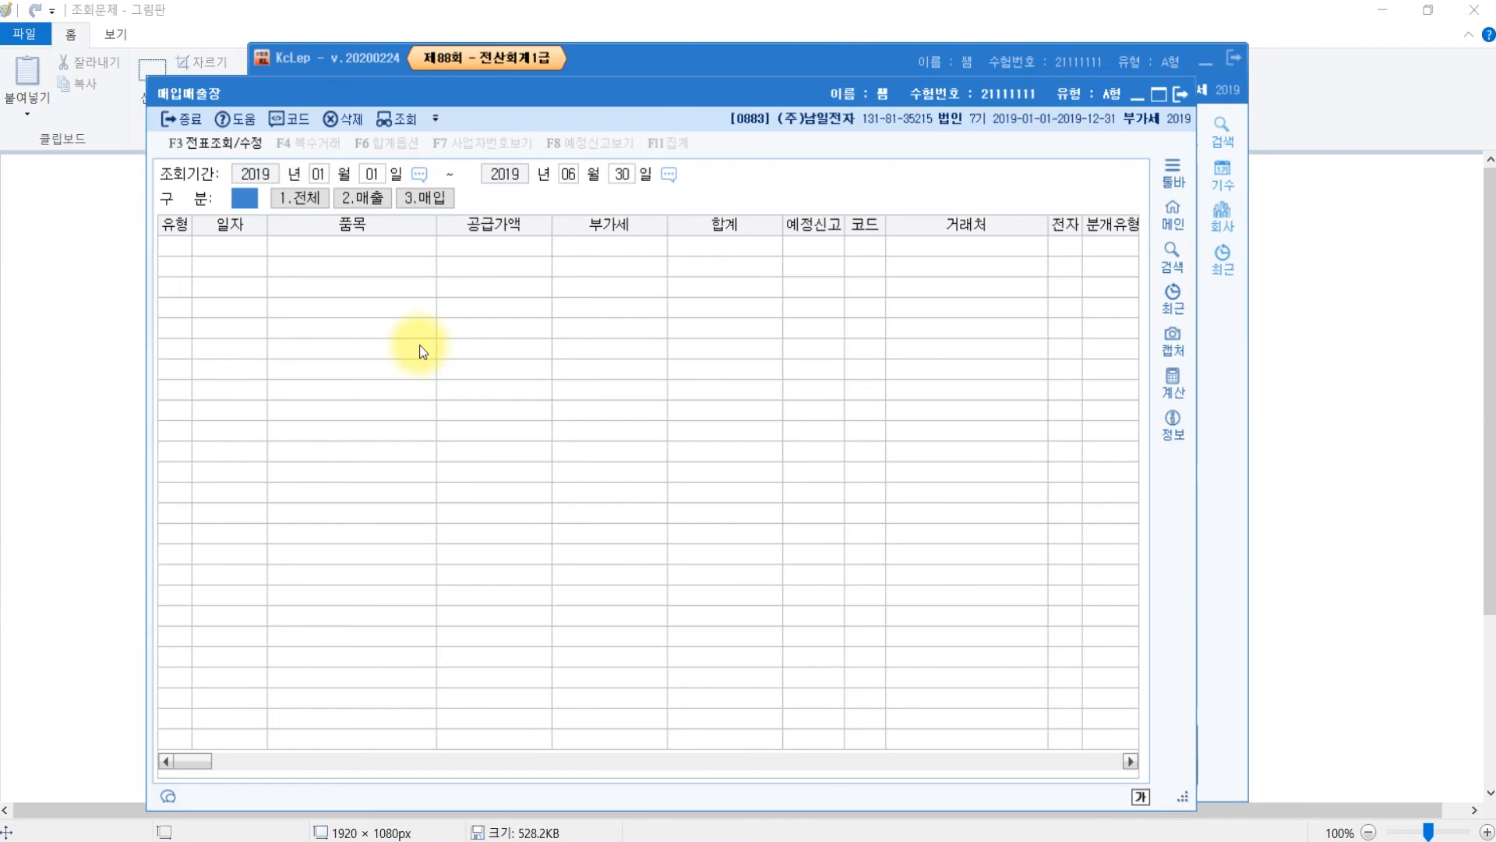
pyautogui.click(428, 204)
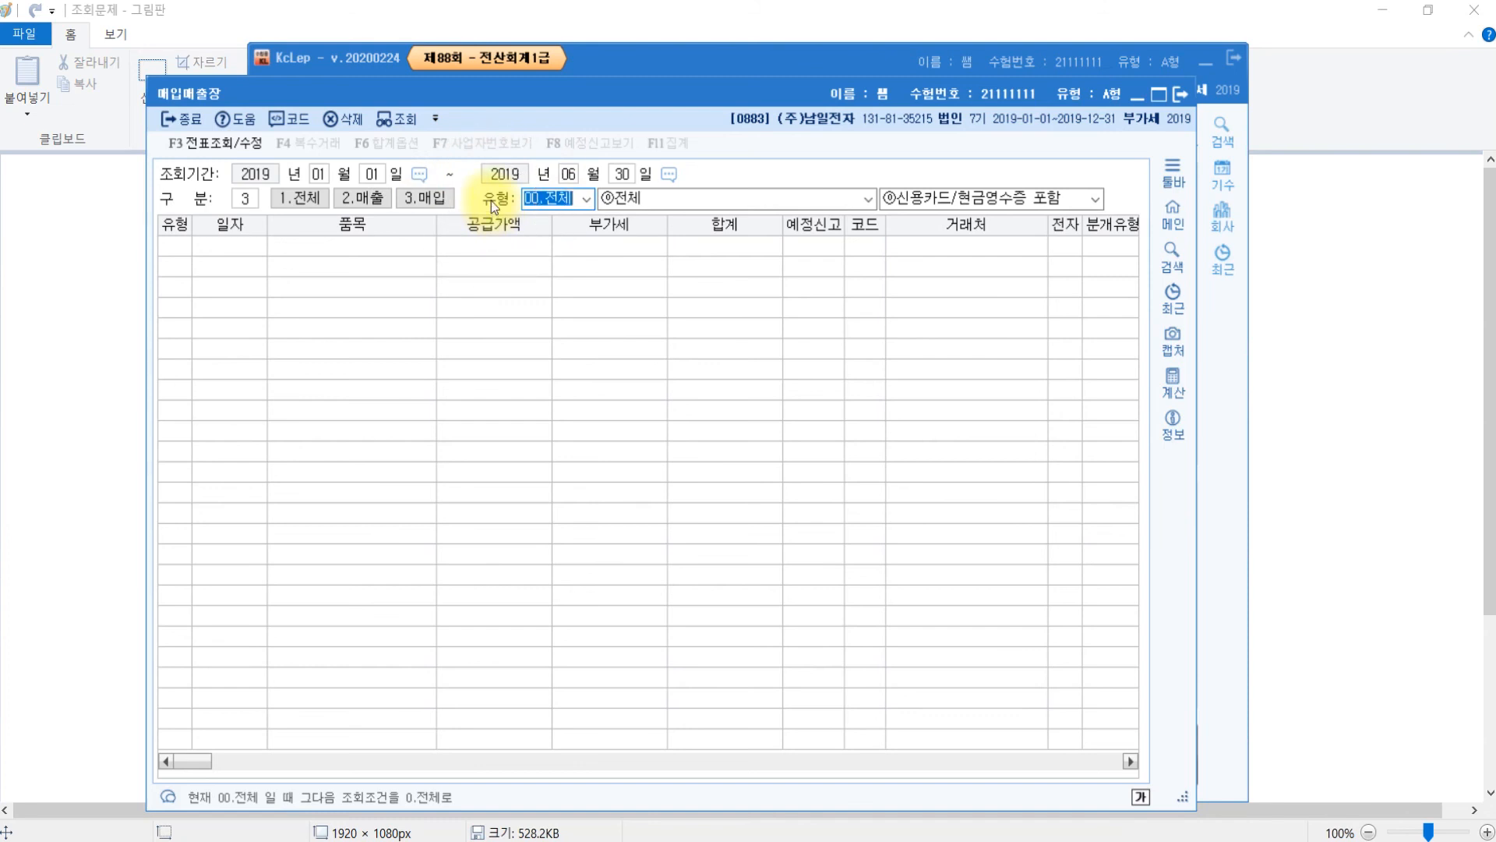
pyautogui.click(586, 204)
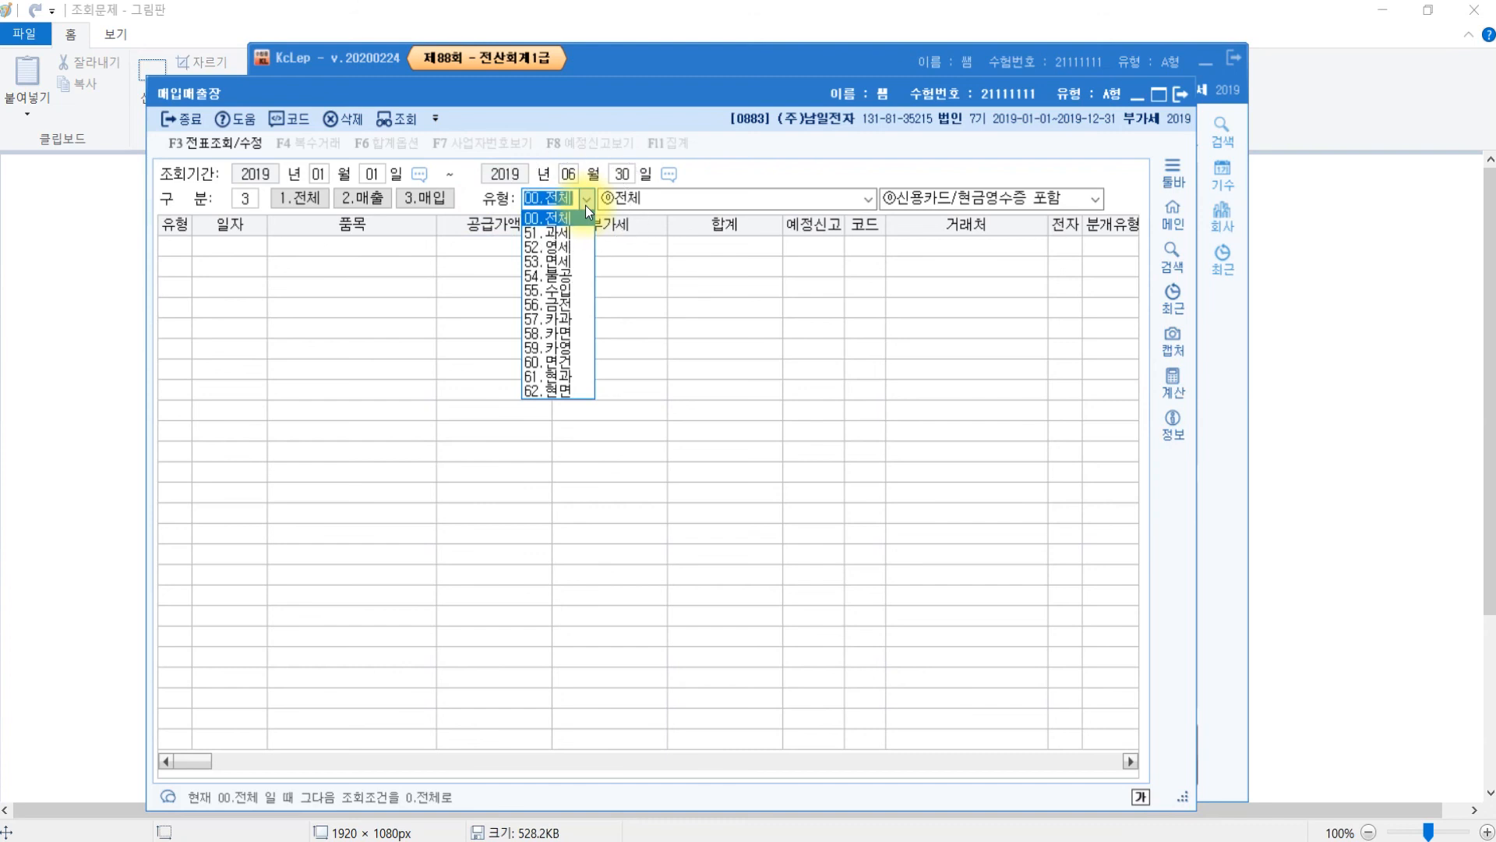
pyautogui.click(572, 261)
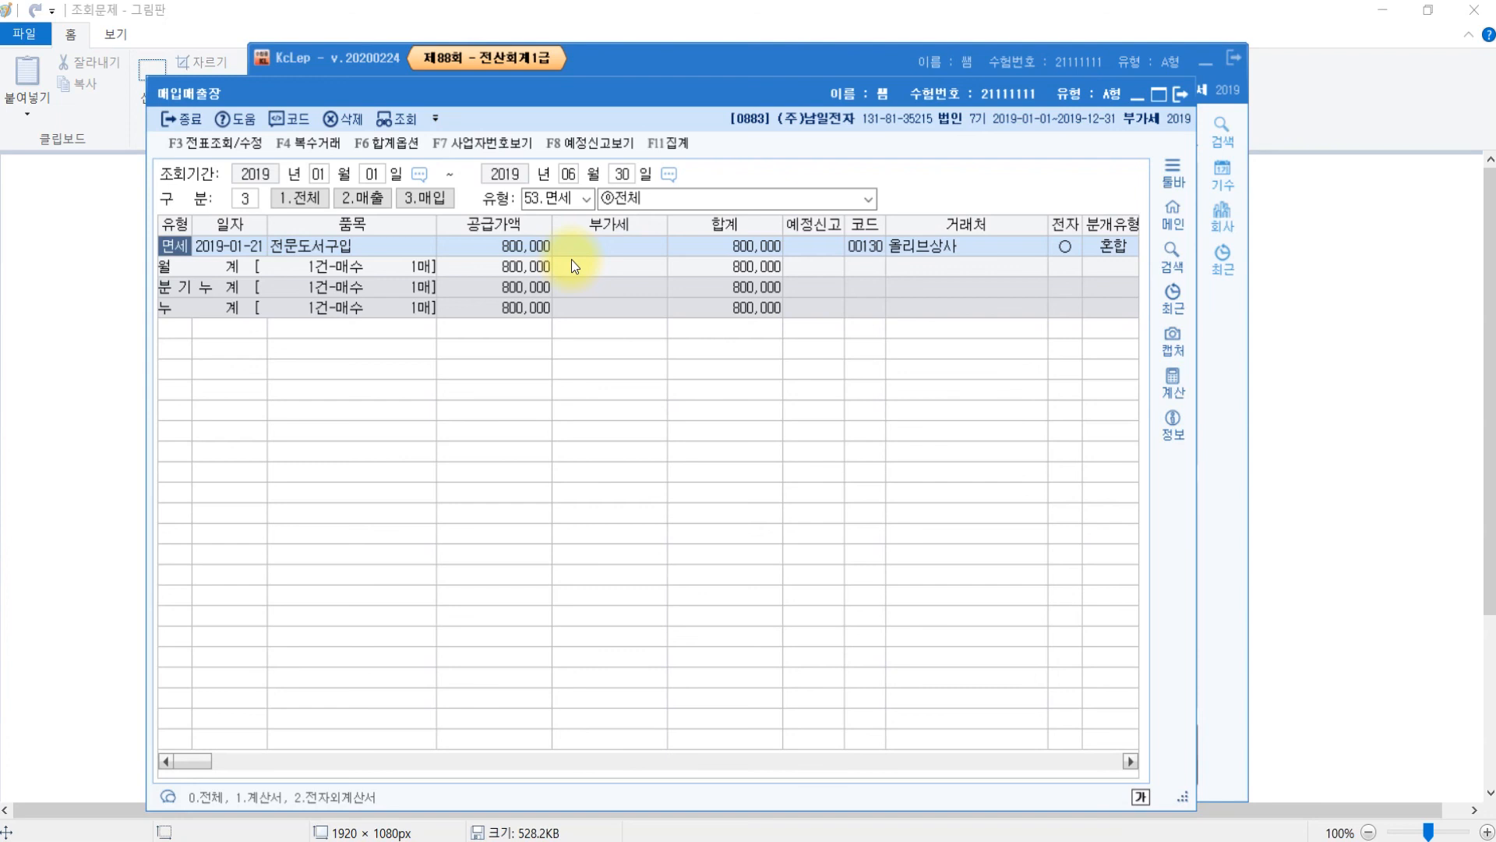
# - Check the 800,000 quarterly cumulative total, then close the ledger
pyautogui.click(231, 292)
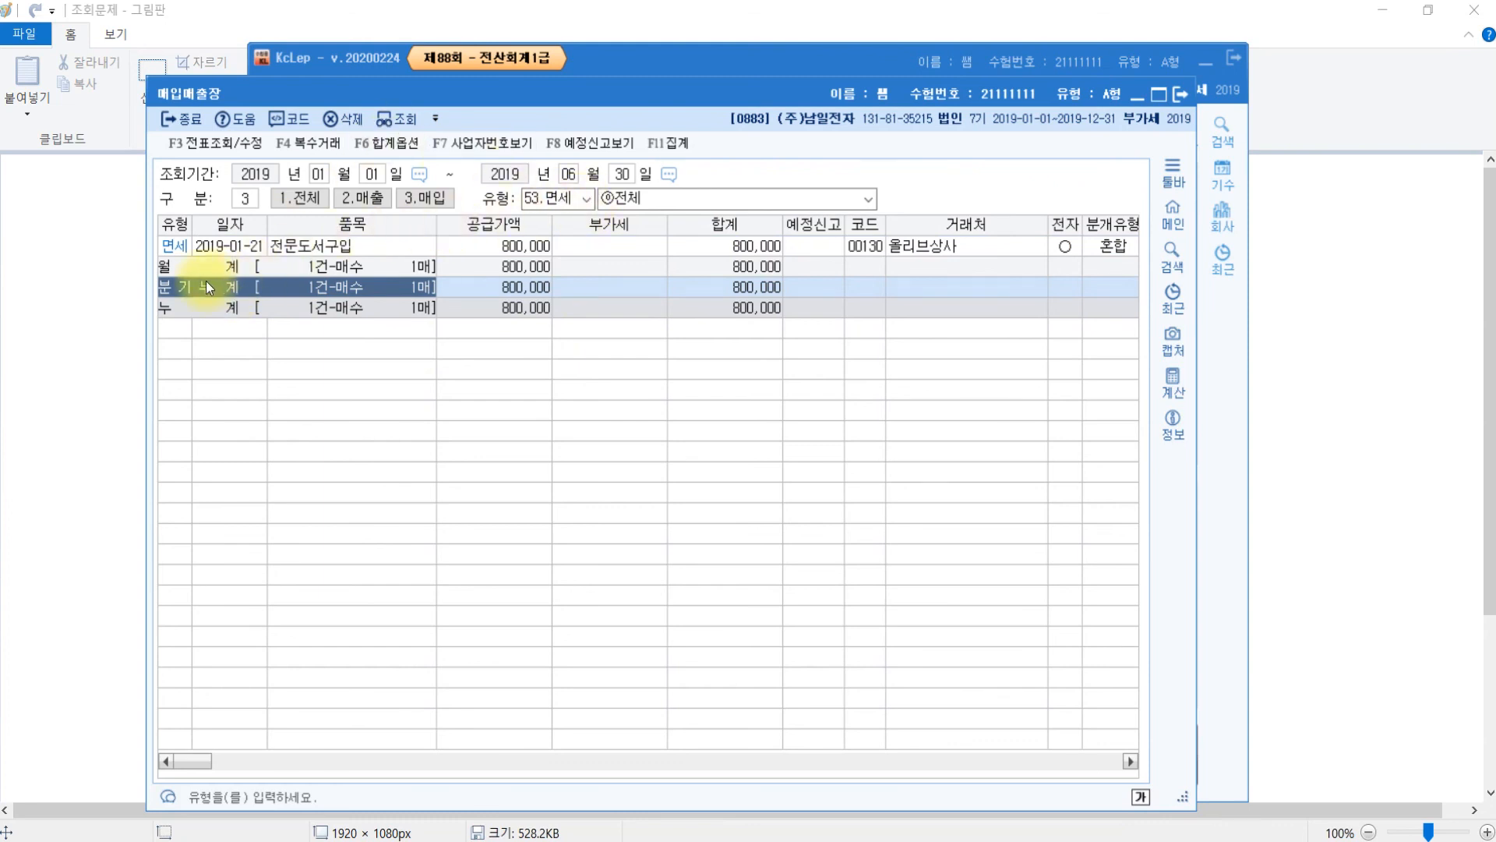
pyautogui.click(764, 293)
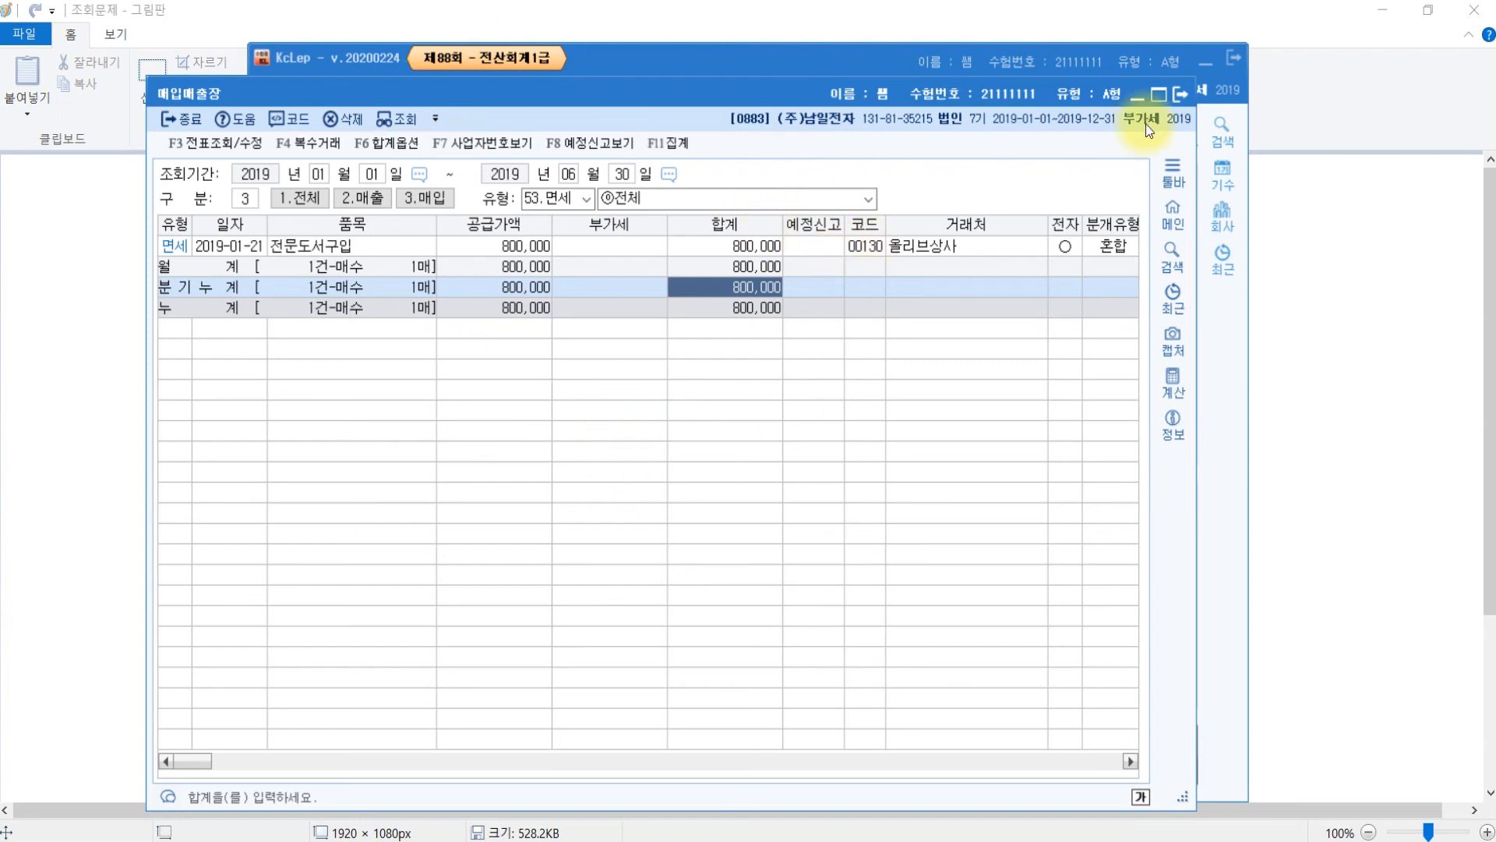
pyautogui.click(1183, 97)
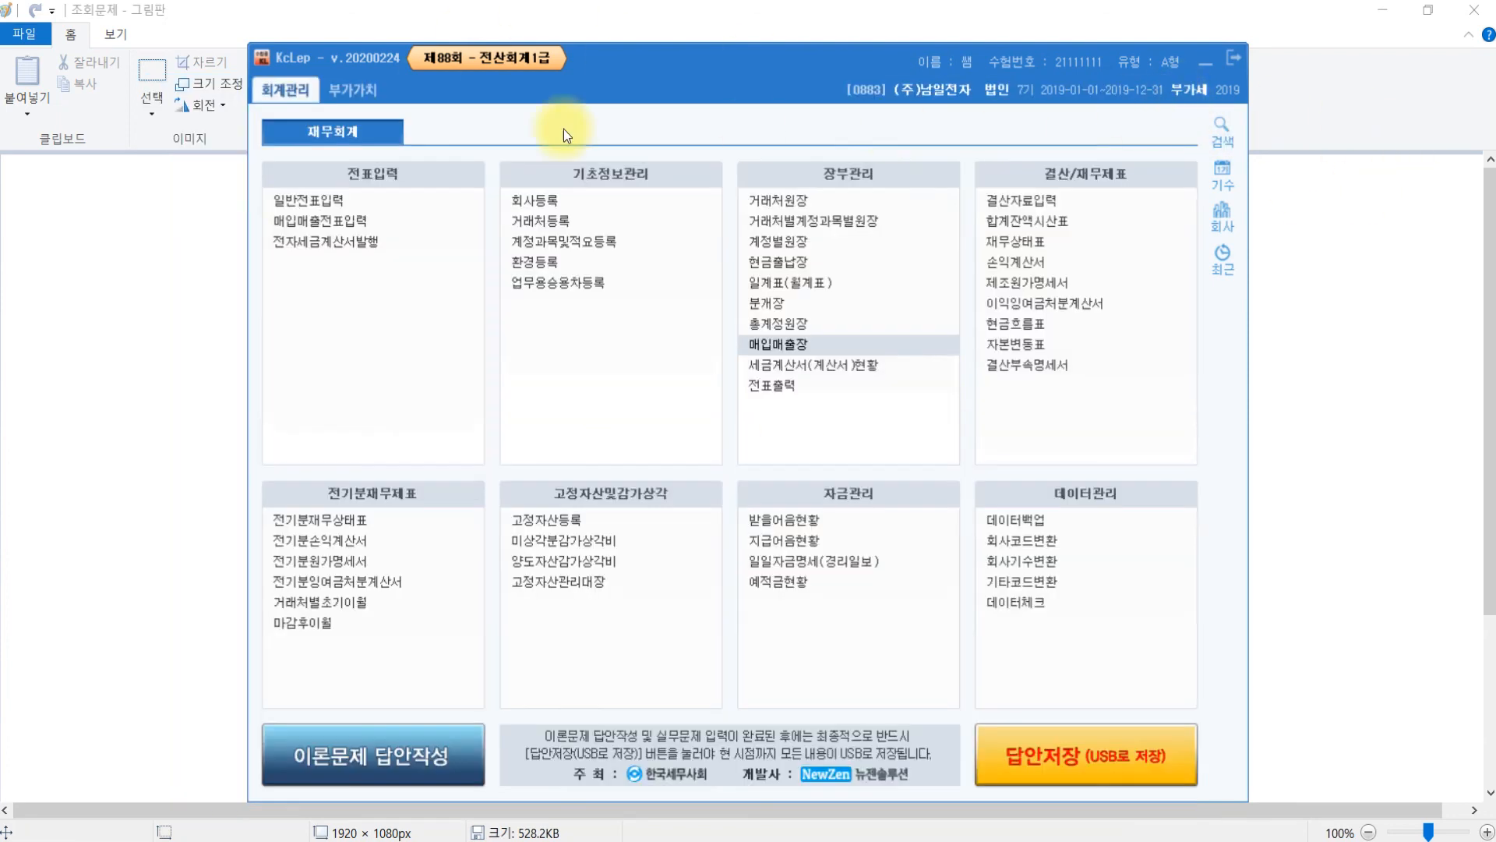
# - Glance at the 부가가치 menus, then open 세금계산서(계산서)현황 from 회계관리's 장부관리
pyautogui.click(363, 93)
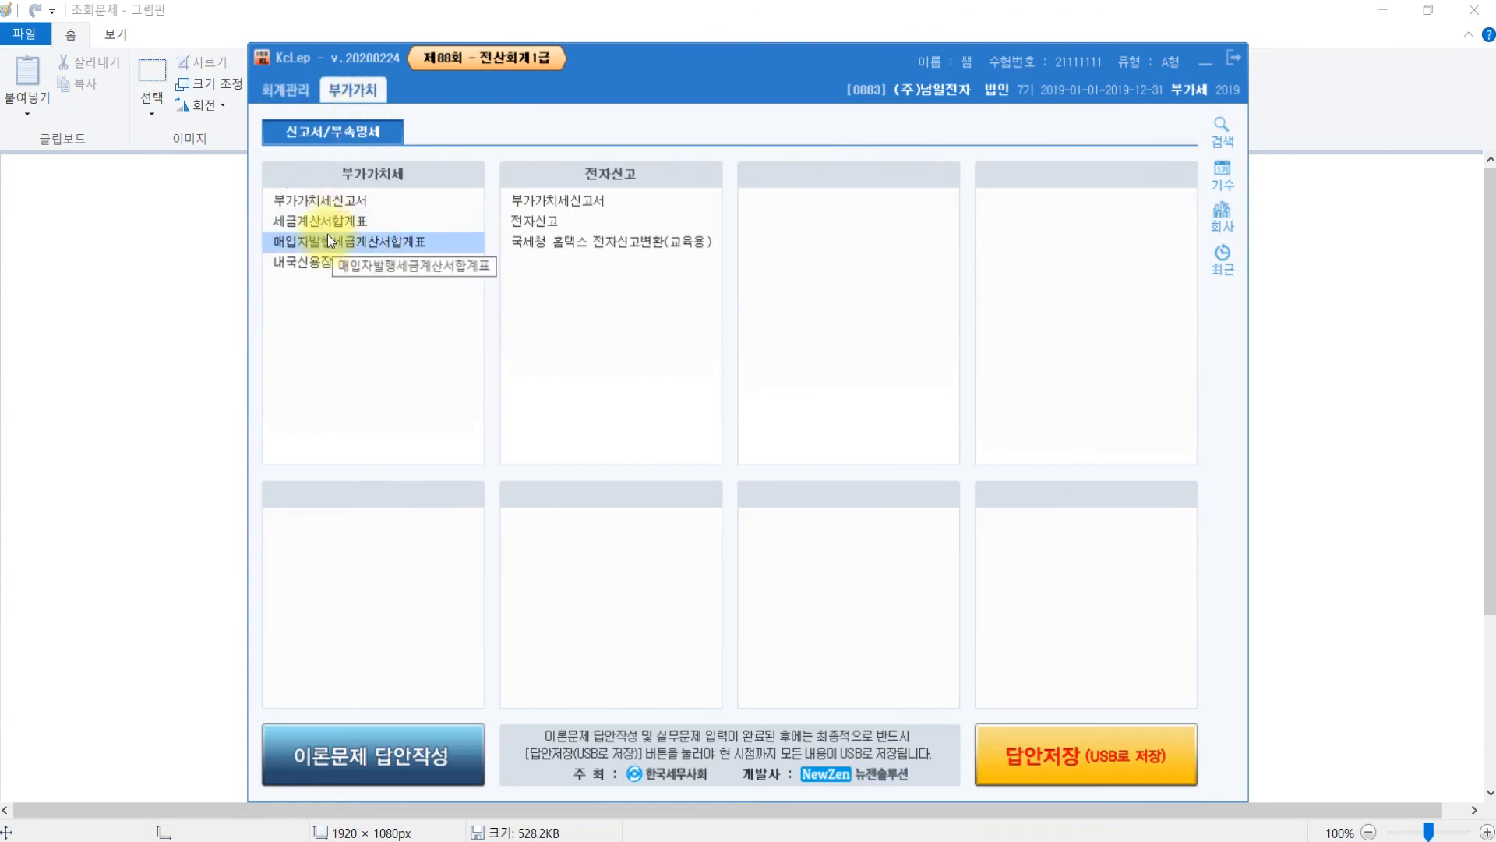
pyautogui.click(286, 90)
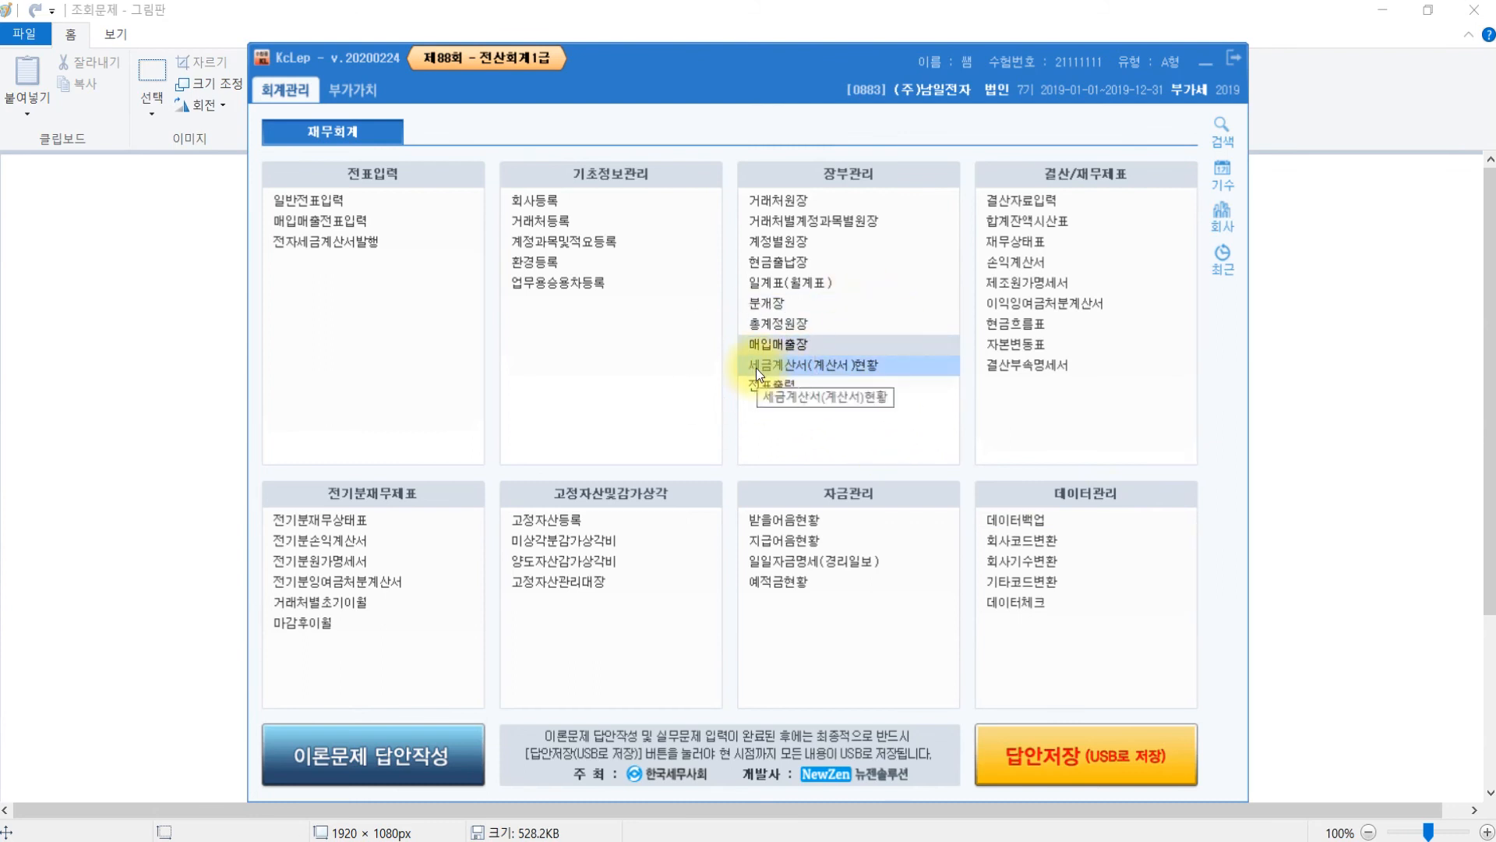
pyautogui.click(932, 369)
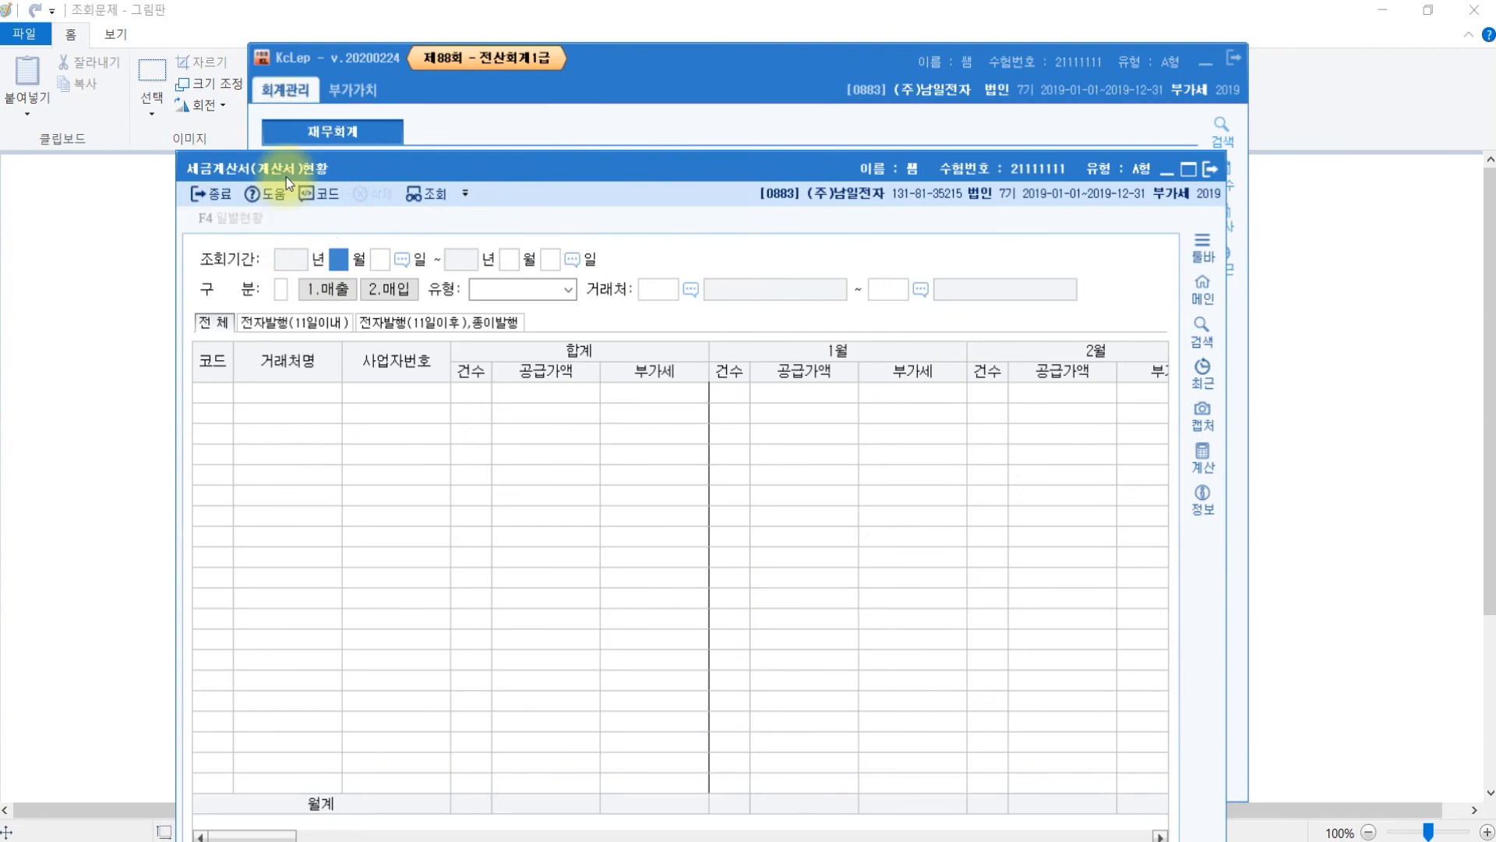
# - Look up January 1–June 30 purchase 2.계산서 invoices across all trading partners
pyautogui.write('1')
pyautogui.press('Return')
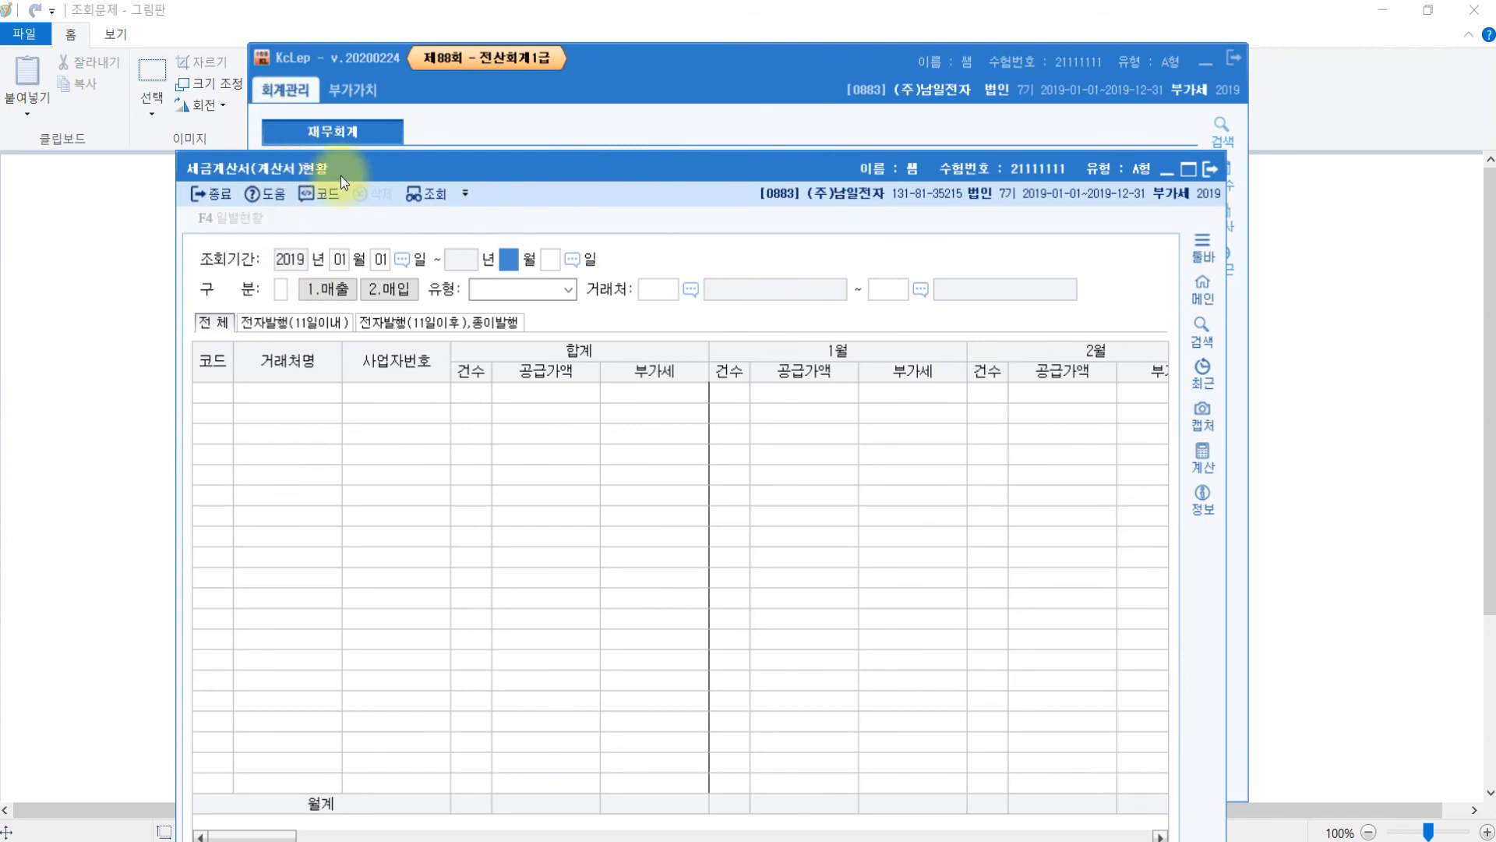
pyautogui.write('6')
pyautogui.press('Return')
pyautogui.write('30')
pyautogui.press('Return')
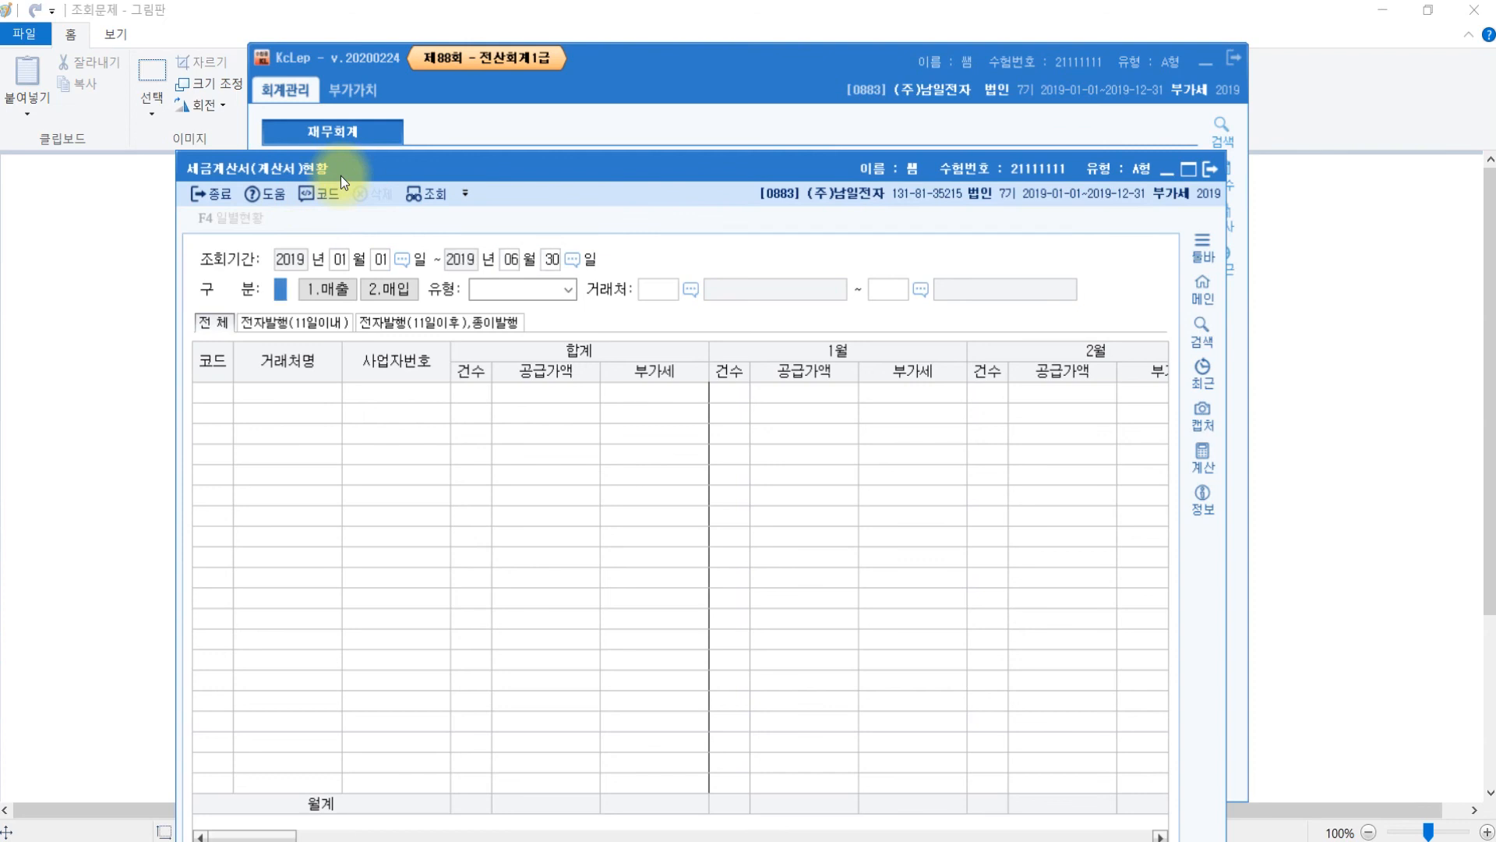
pyautogui.write('2')
pyautogui.press('Return')
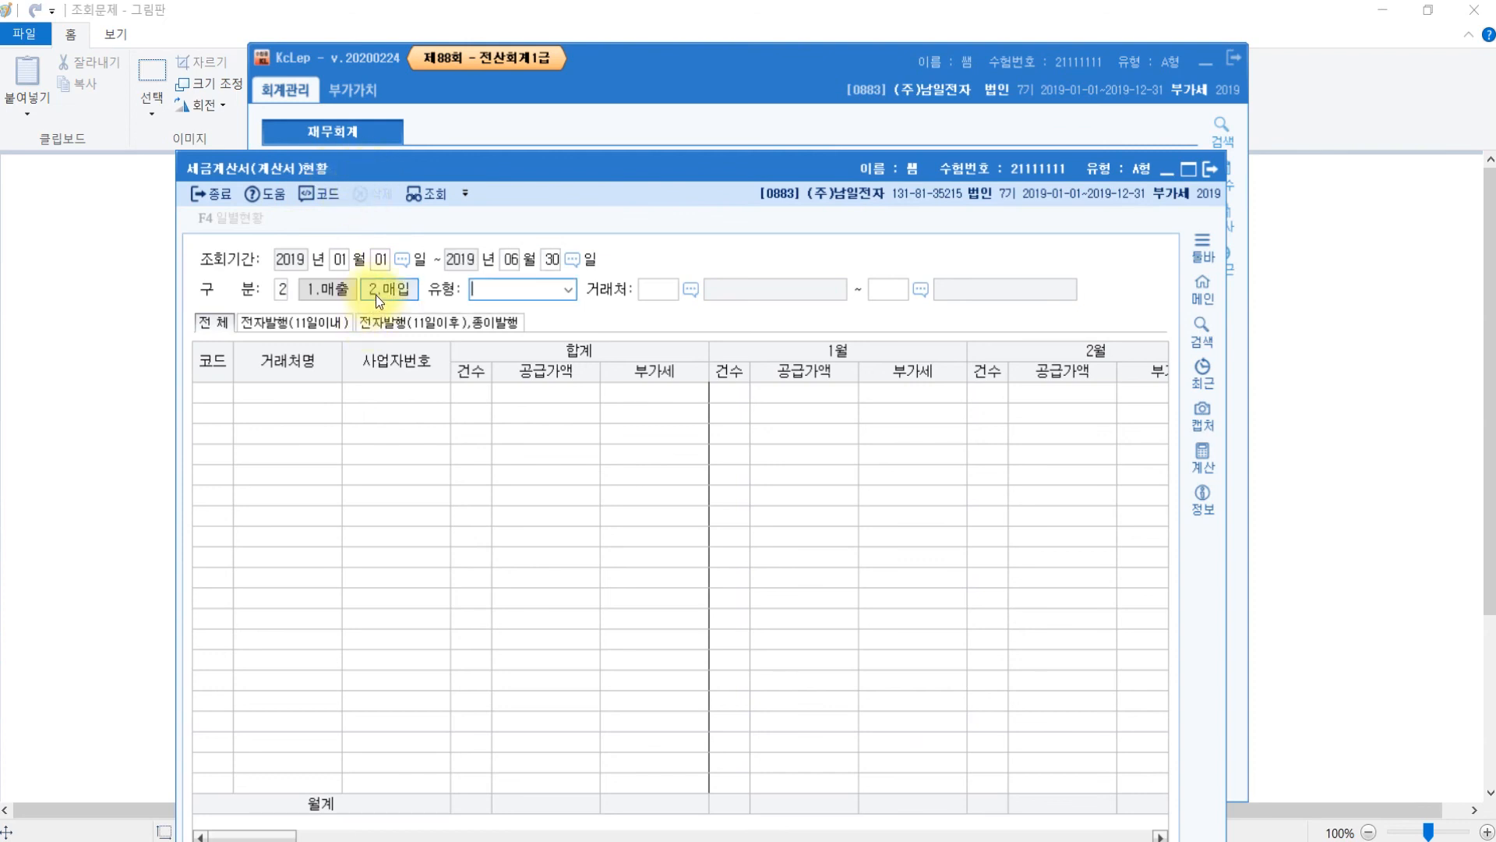
pyautogui.click(570, 291)
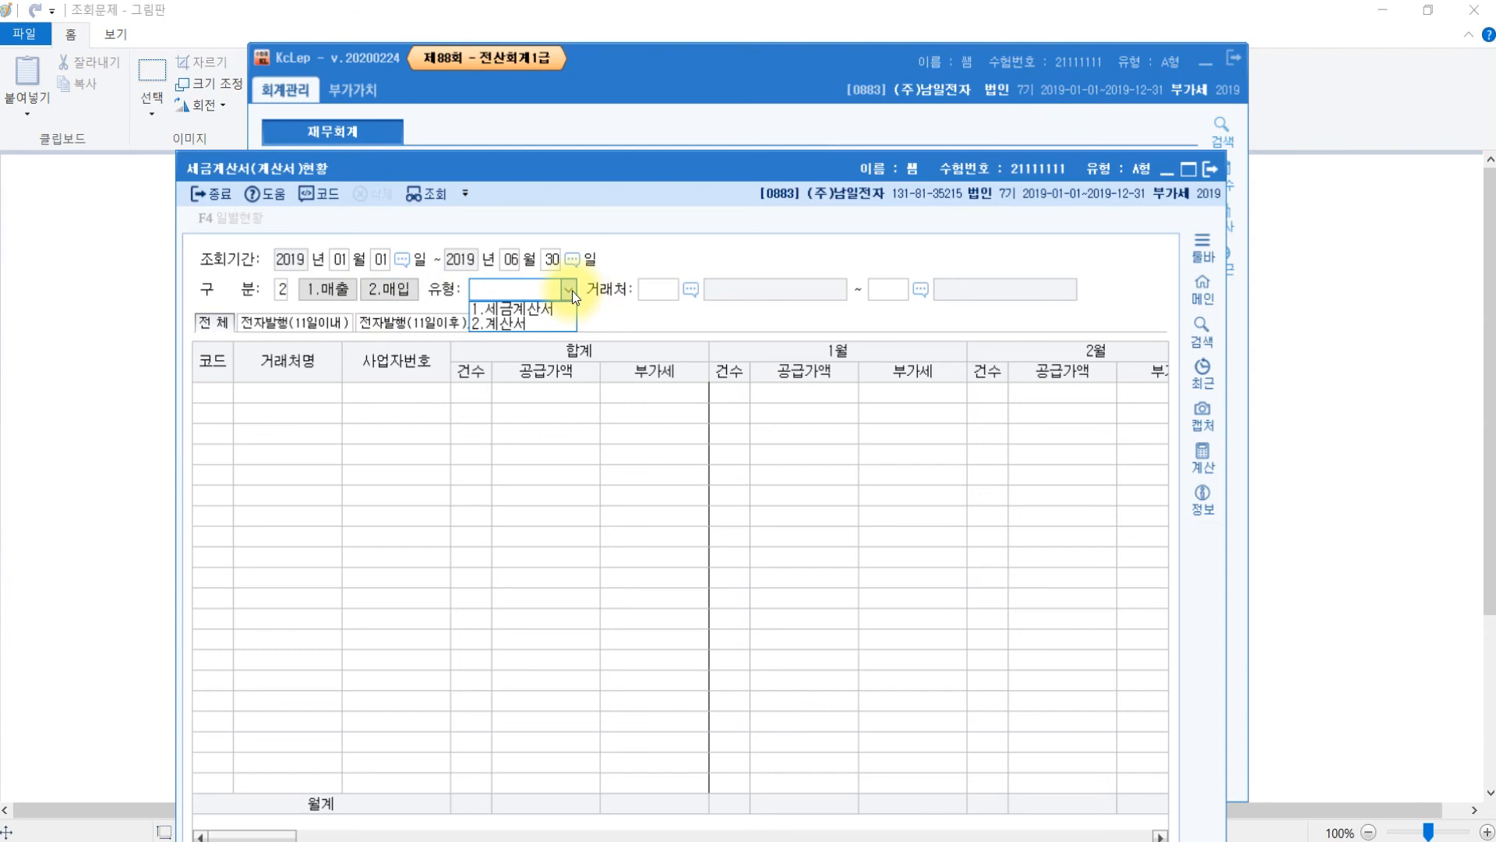
pyautogui.click(528, 327)
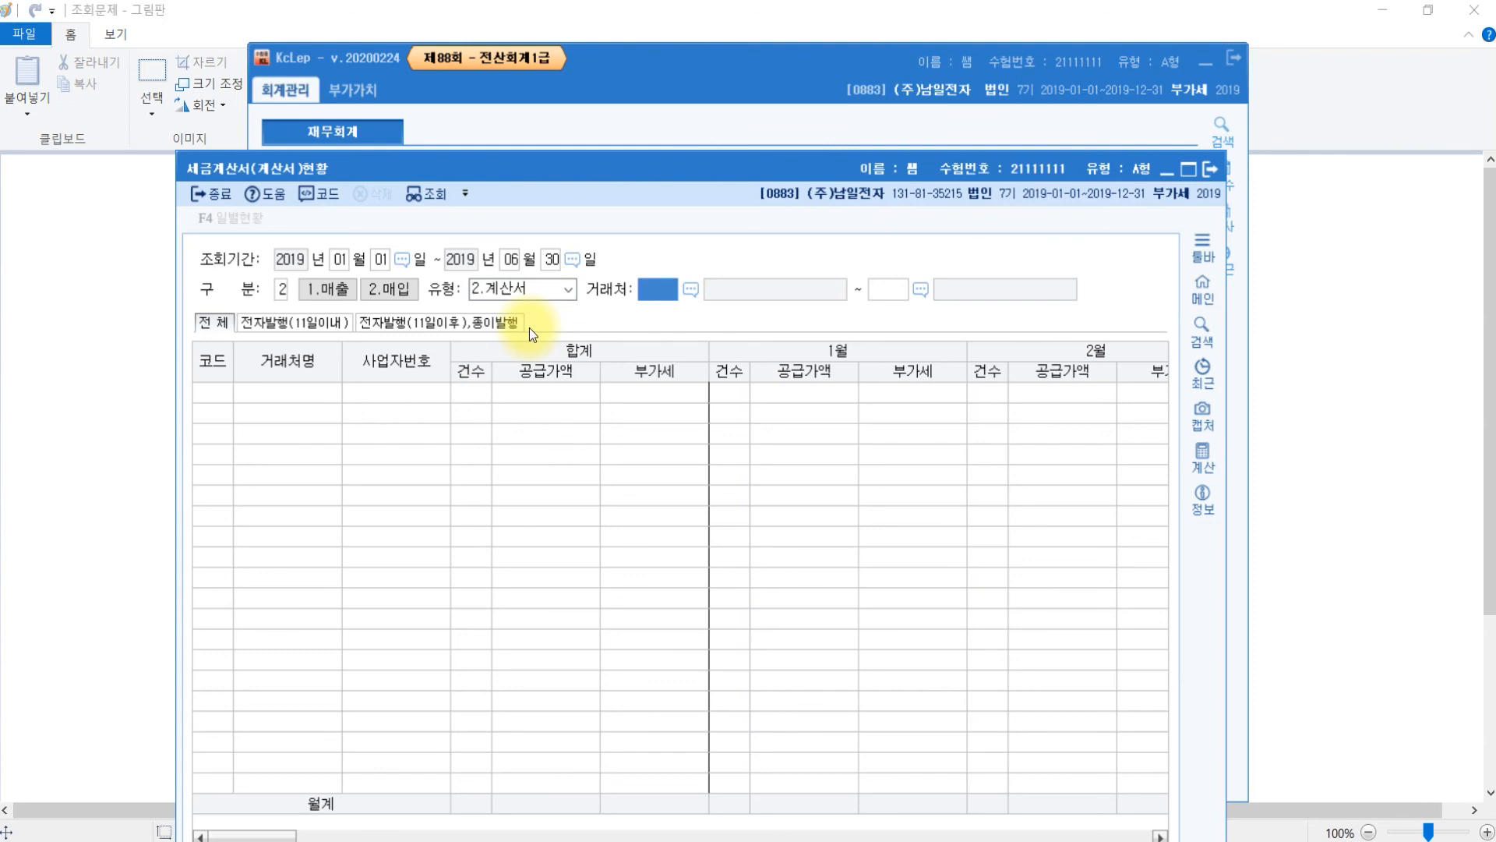
pyautogui.press('Return')
pyautogui.press('Return')
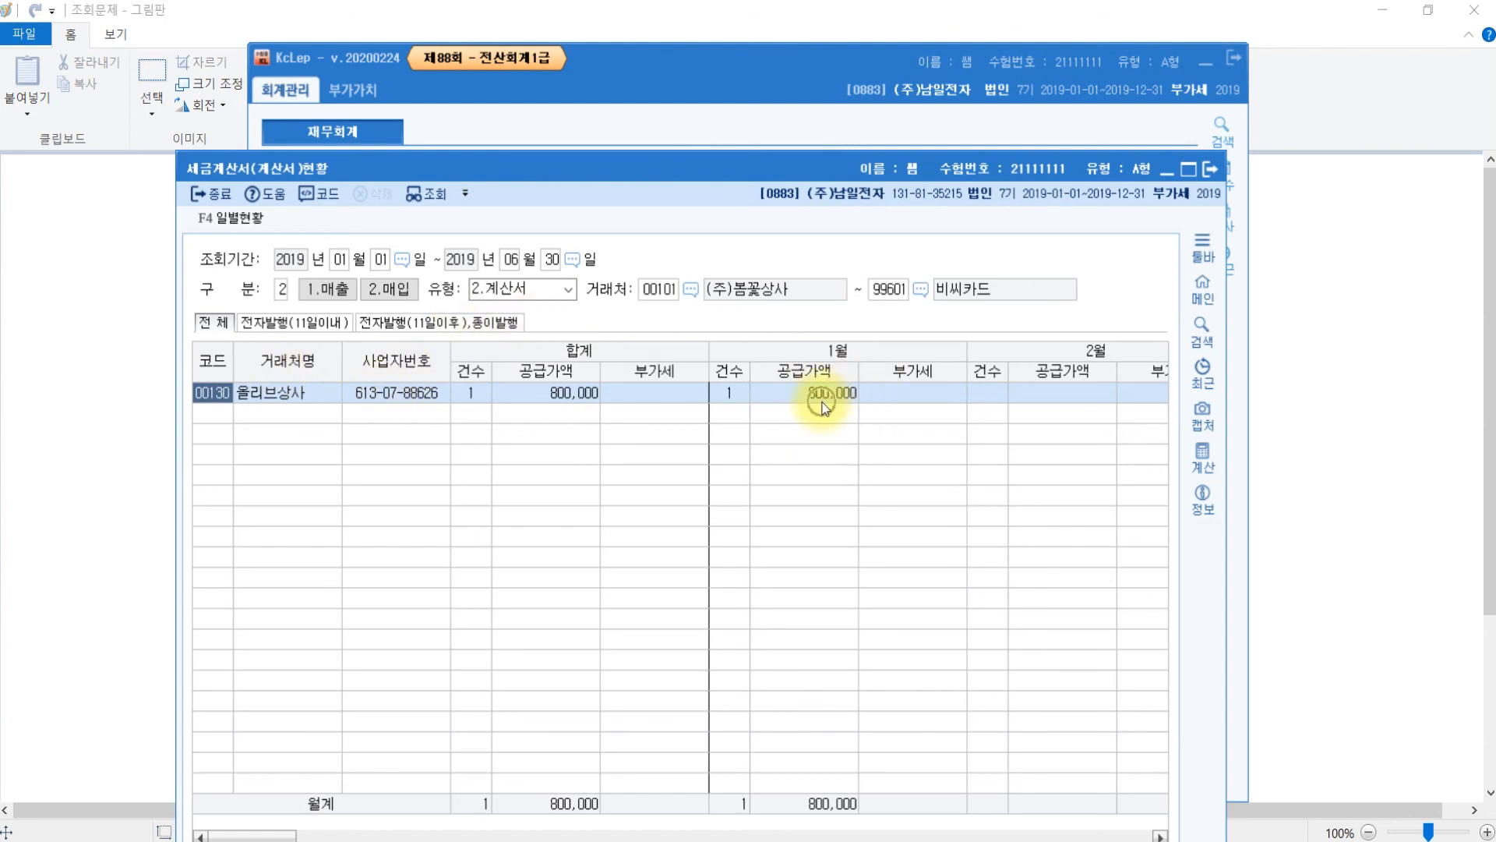
# - Scroll the month columns to confirm the 800,000 total, then close the report and 매입매출장
pyautogui.moveTo(842, 836)
pyautogui.mouseDown()
pyautogui.moveTo(979, 835)
pyautogui.moveTo(685, 836)
pyautogui.moveTo(1087, 835)
pyautogui.moveTo(867, 838)
pyautogui.mouseUp()
pyautogui.press('ctrl')
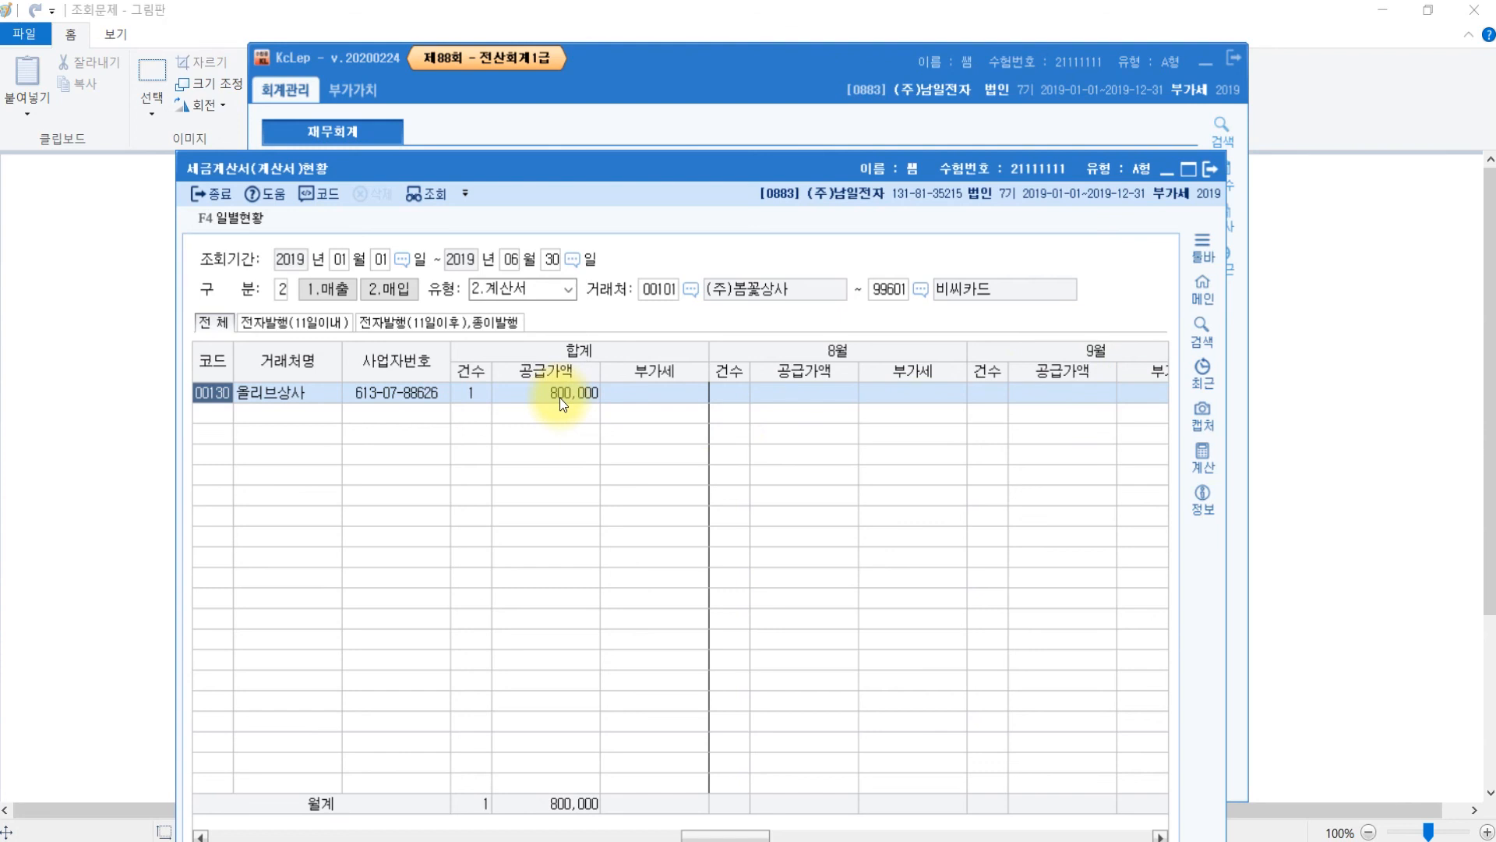
pyautogui.click(1217, 169)
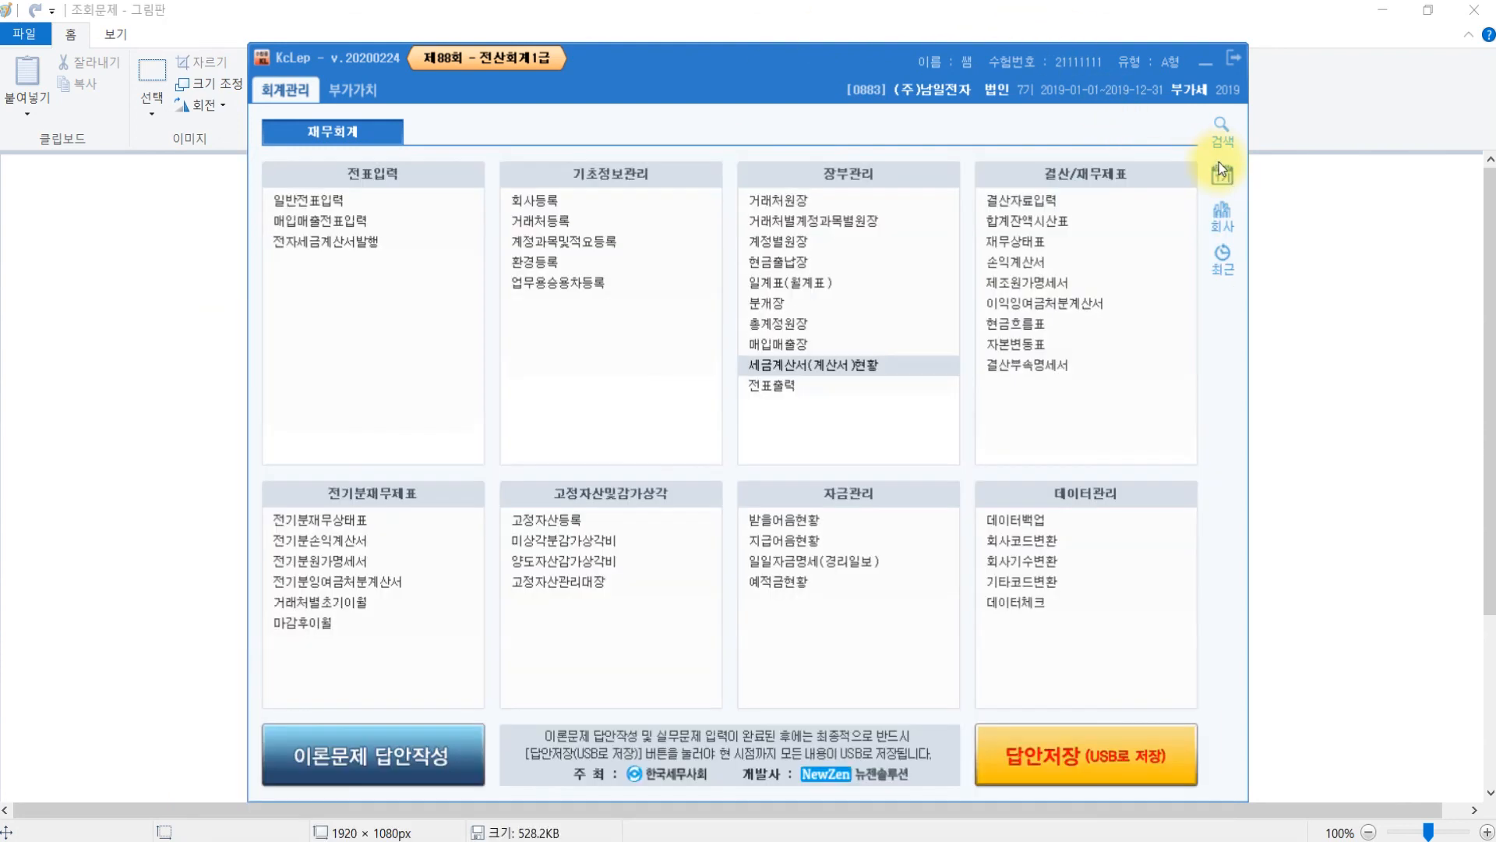
pyautogui.click(792, 345)
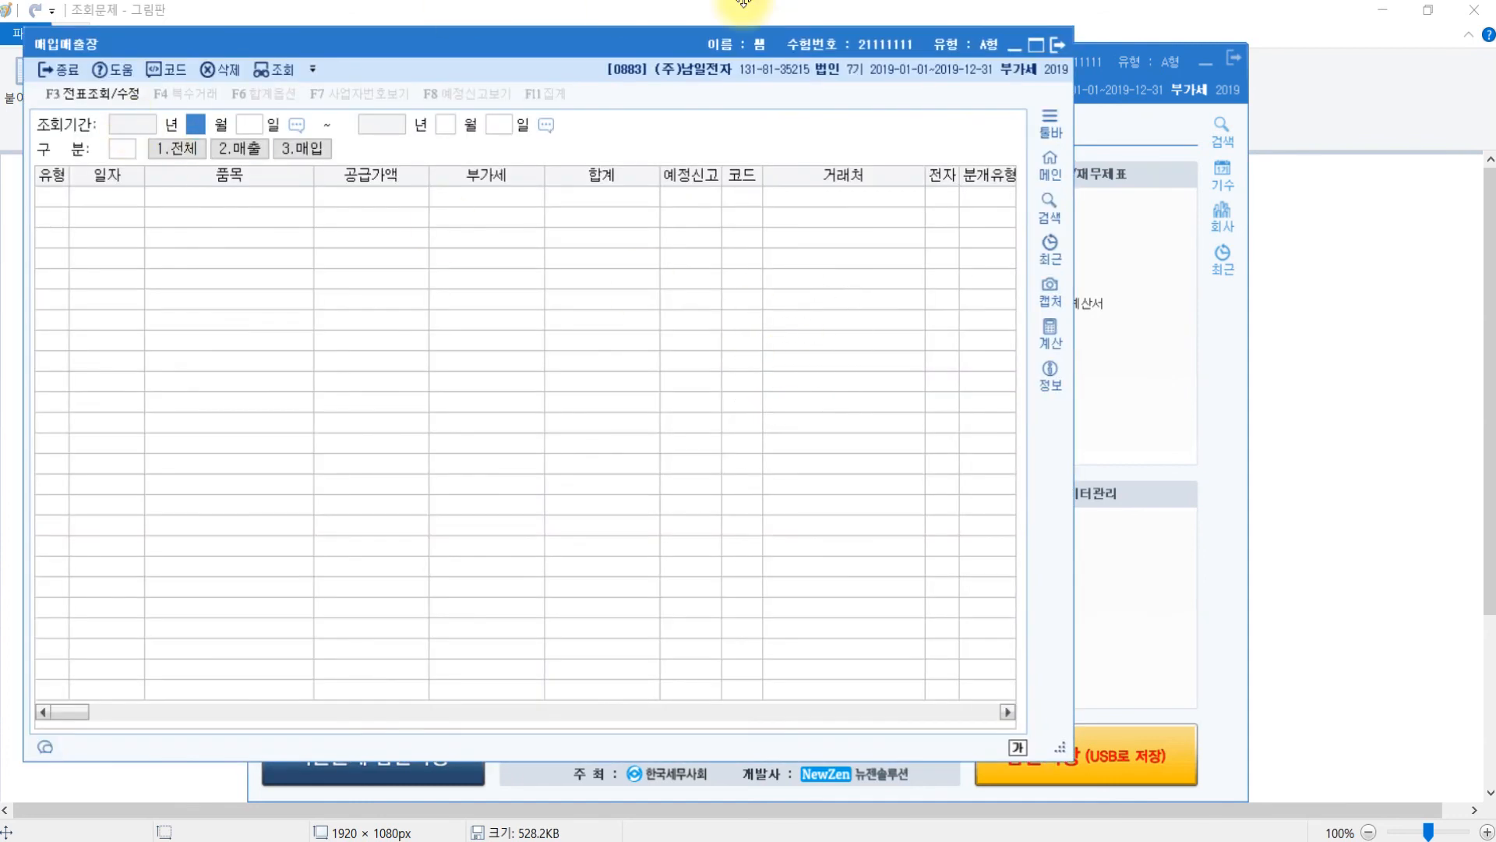
pyautogui.click(1058, 44)
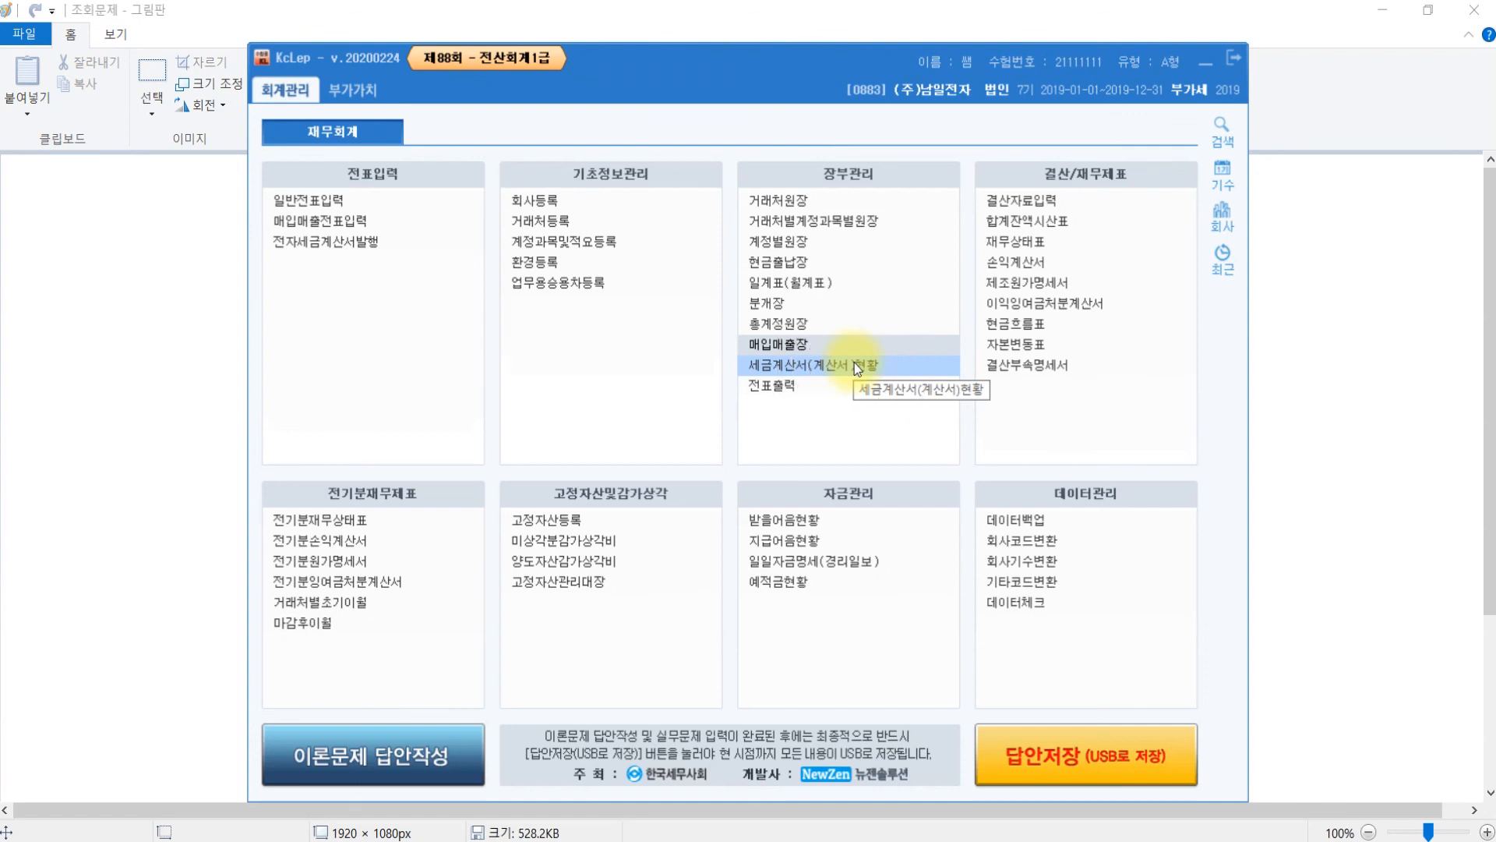
# - Review the 조회문제 cheat sheet in Paint, then return to the Hangul exam paper
pyautogui.click(1423, 312)
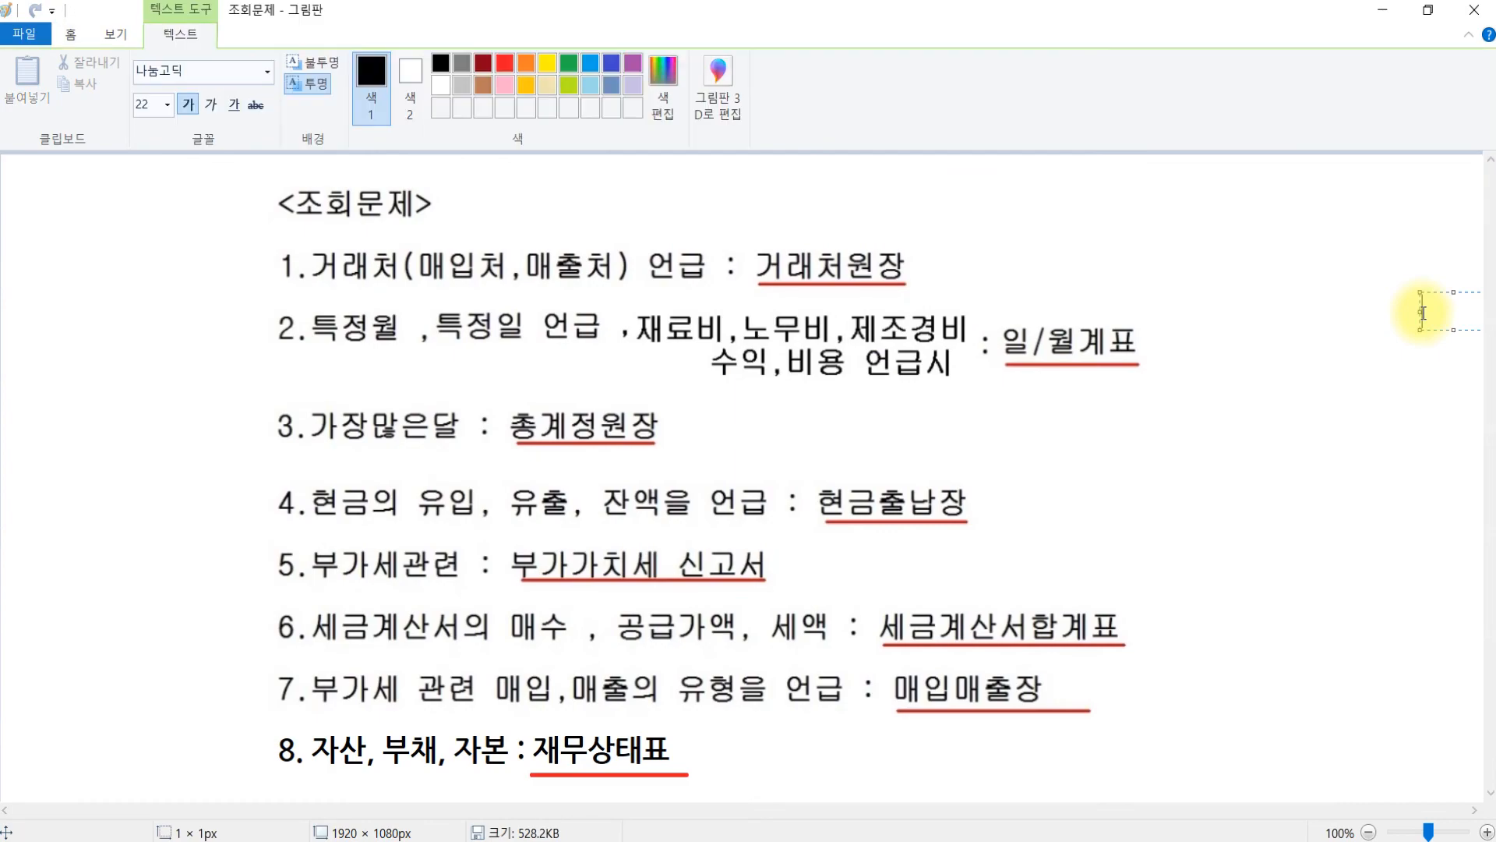
pyautogui.click(468, 841)
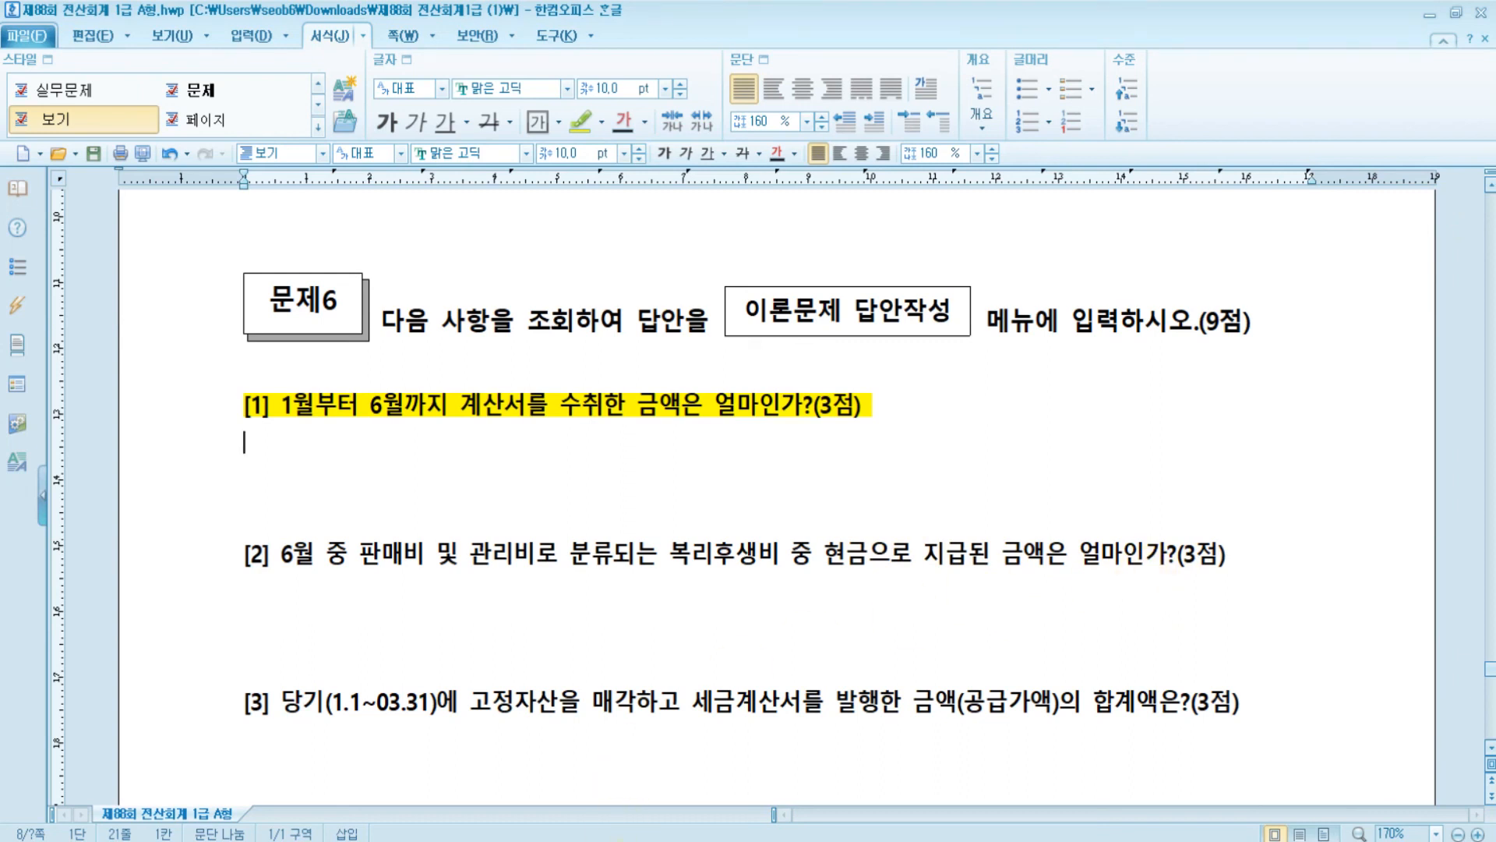
# - Open 일계표(월계표) and load June-to-June totals on the 월계표 tab
pyautogui.click(596, 840)
pyautogui.click(850, 285)
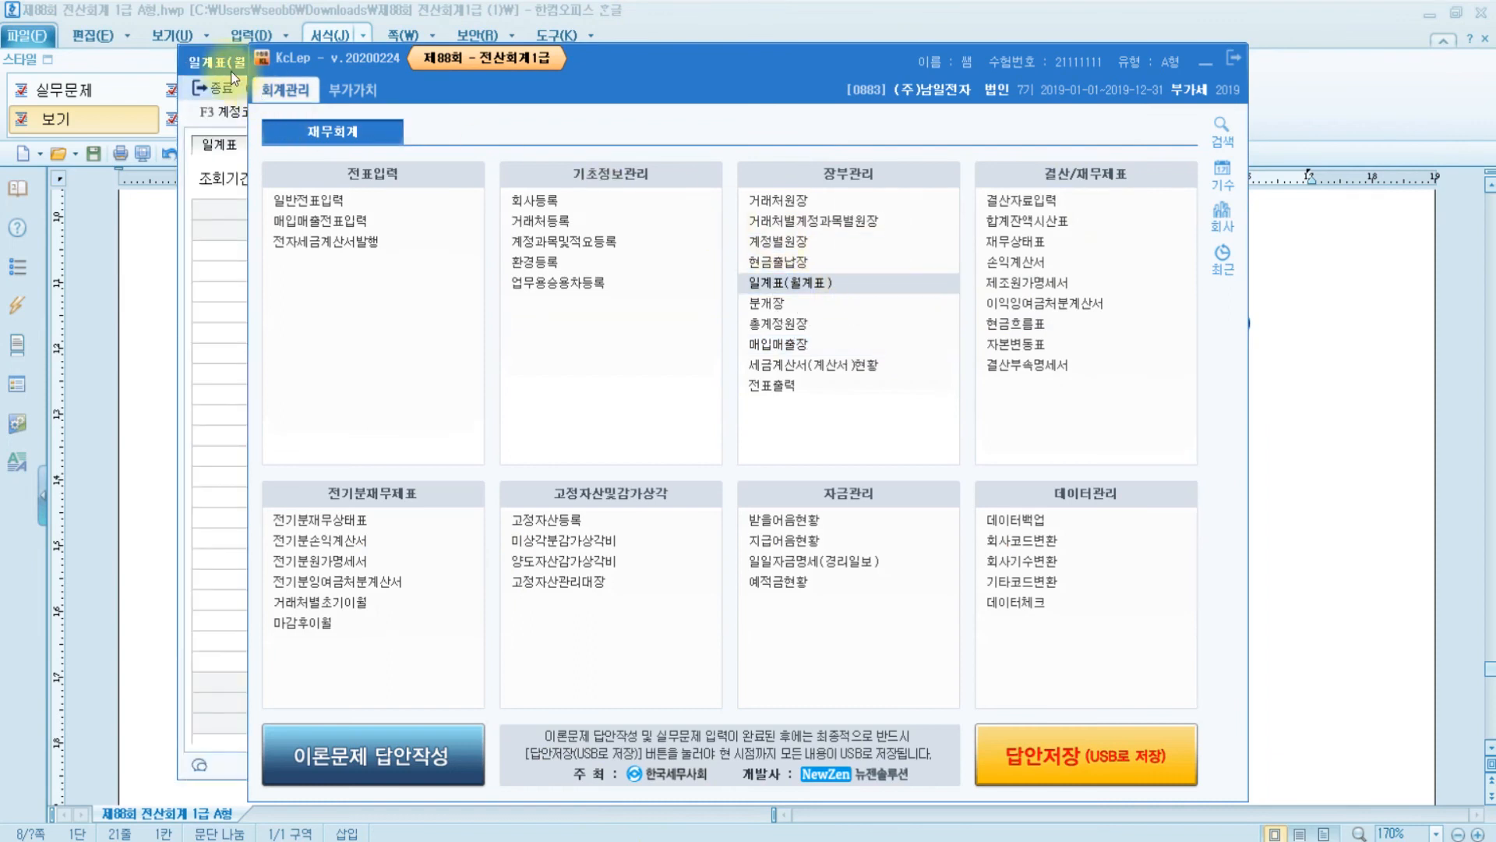
pyautogui.click(230, 71)
pyautogui.click(290, 147)
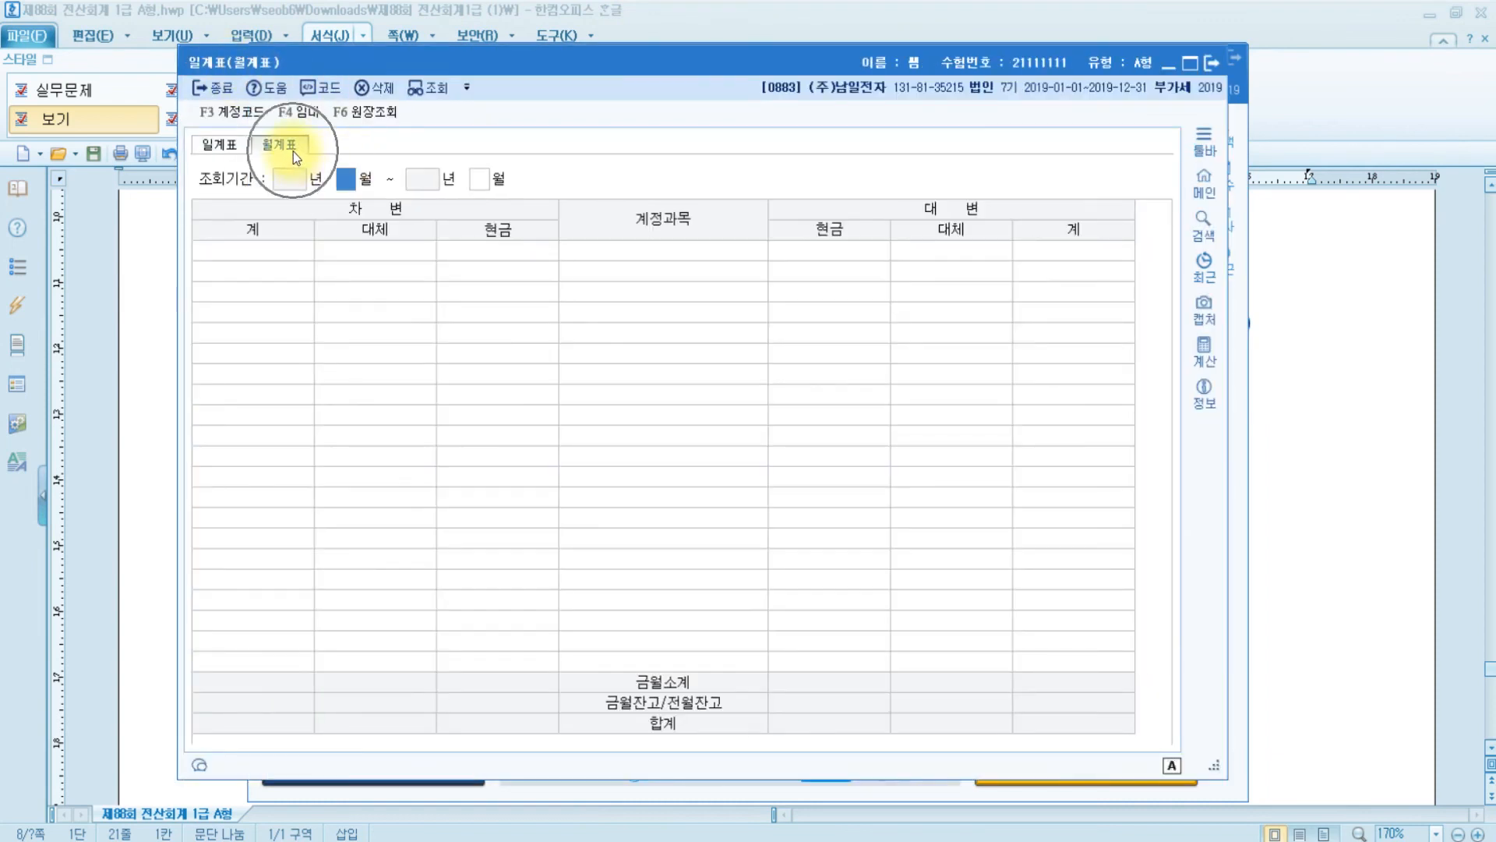
pyautogui.write('6')
pyautogui.press('Return')
pyautogui.write('6')
pyautogui.press('Return')
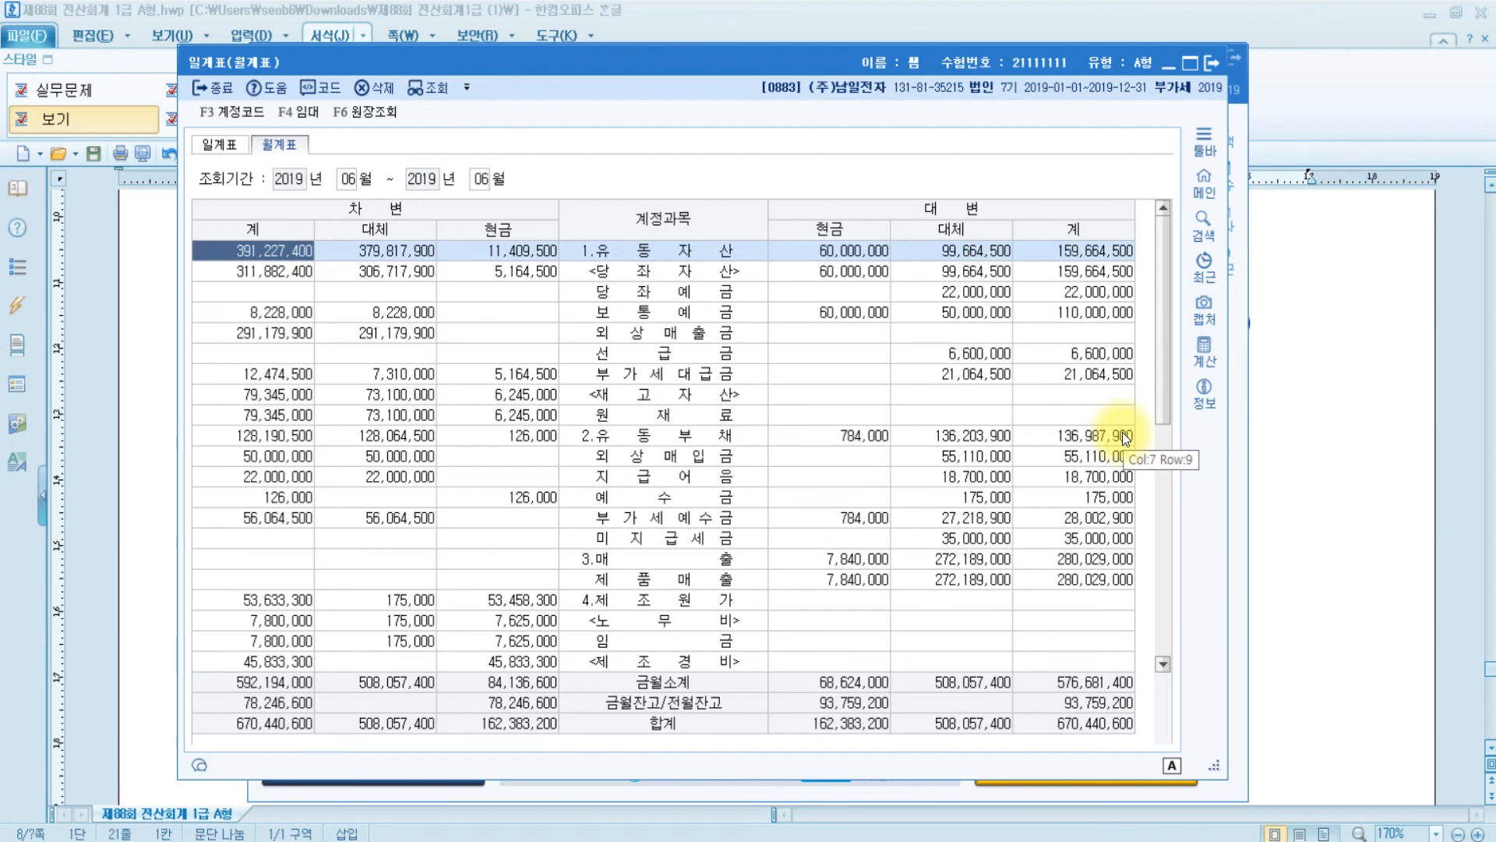
# - Find 221,000 cash under 판매비와일반관리비 복리후생비, then return to the exam paper
pyautogui.click(647, 340)
pyautogui.scroll(-6, 647, 340)
pyautogui.click(665, 463)
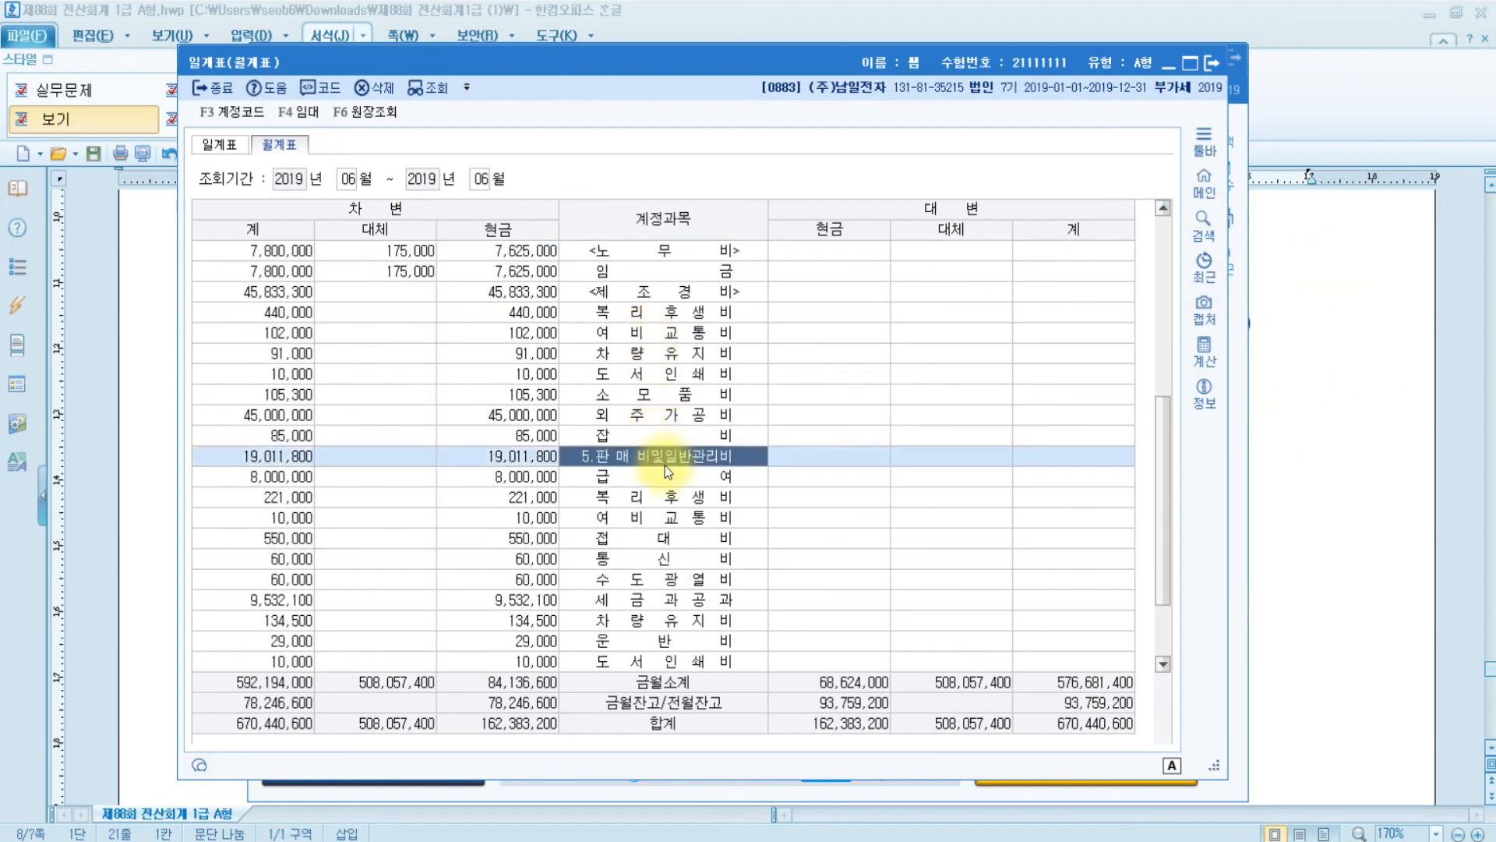
pyautogui.click(665, 498)
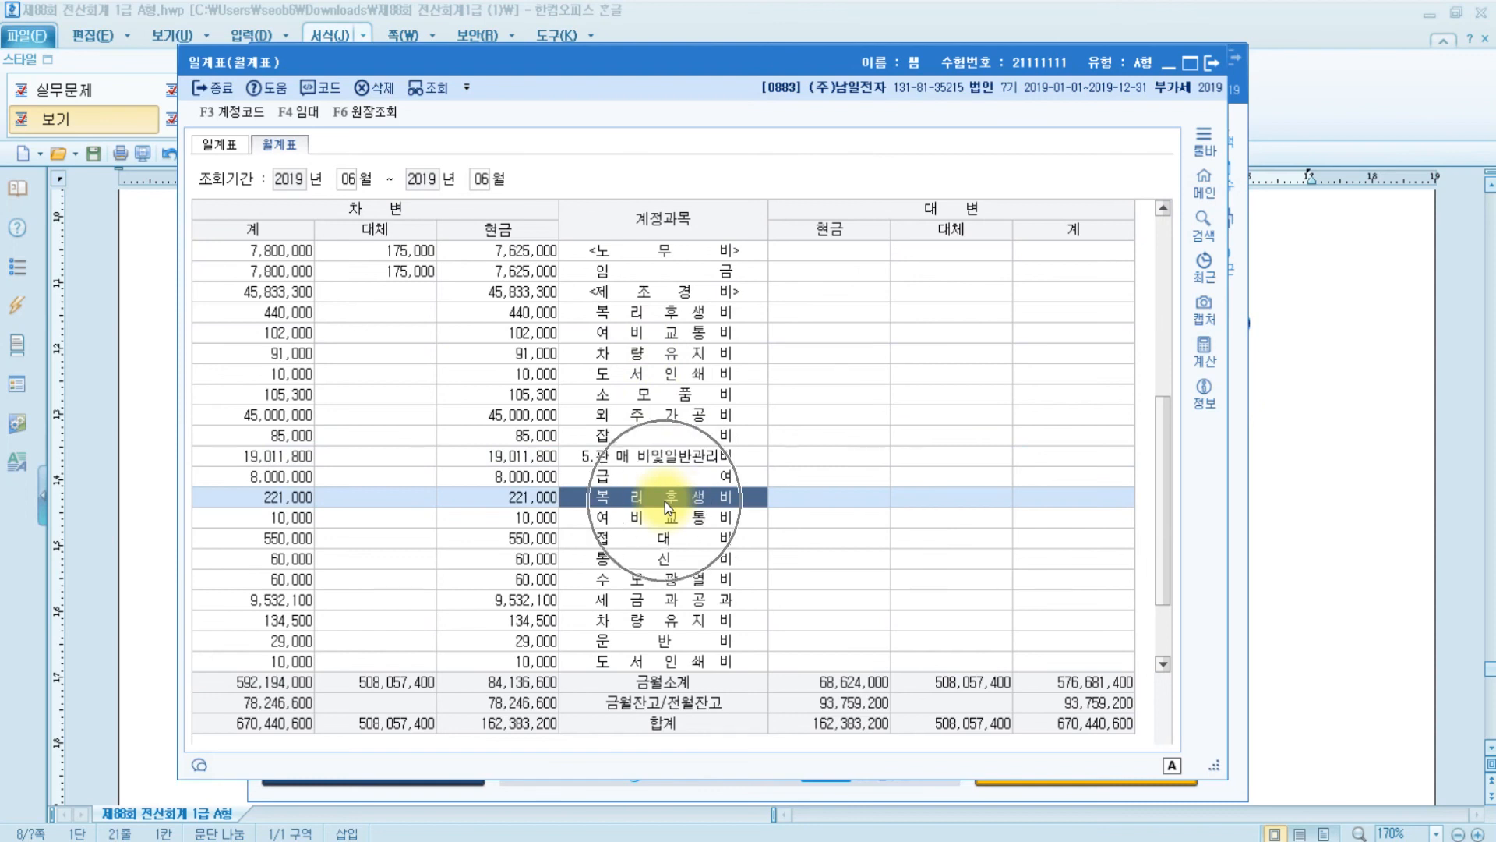
pyautogui.click(503, 237)
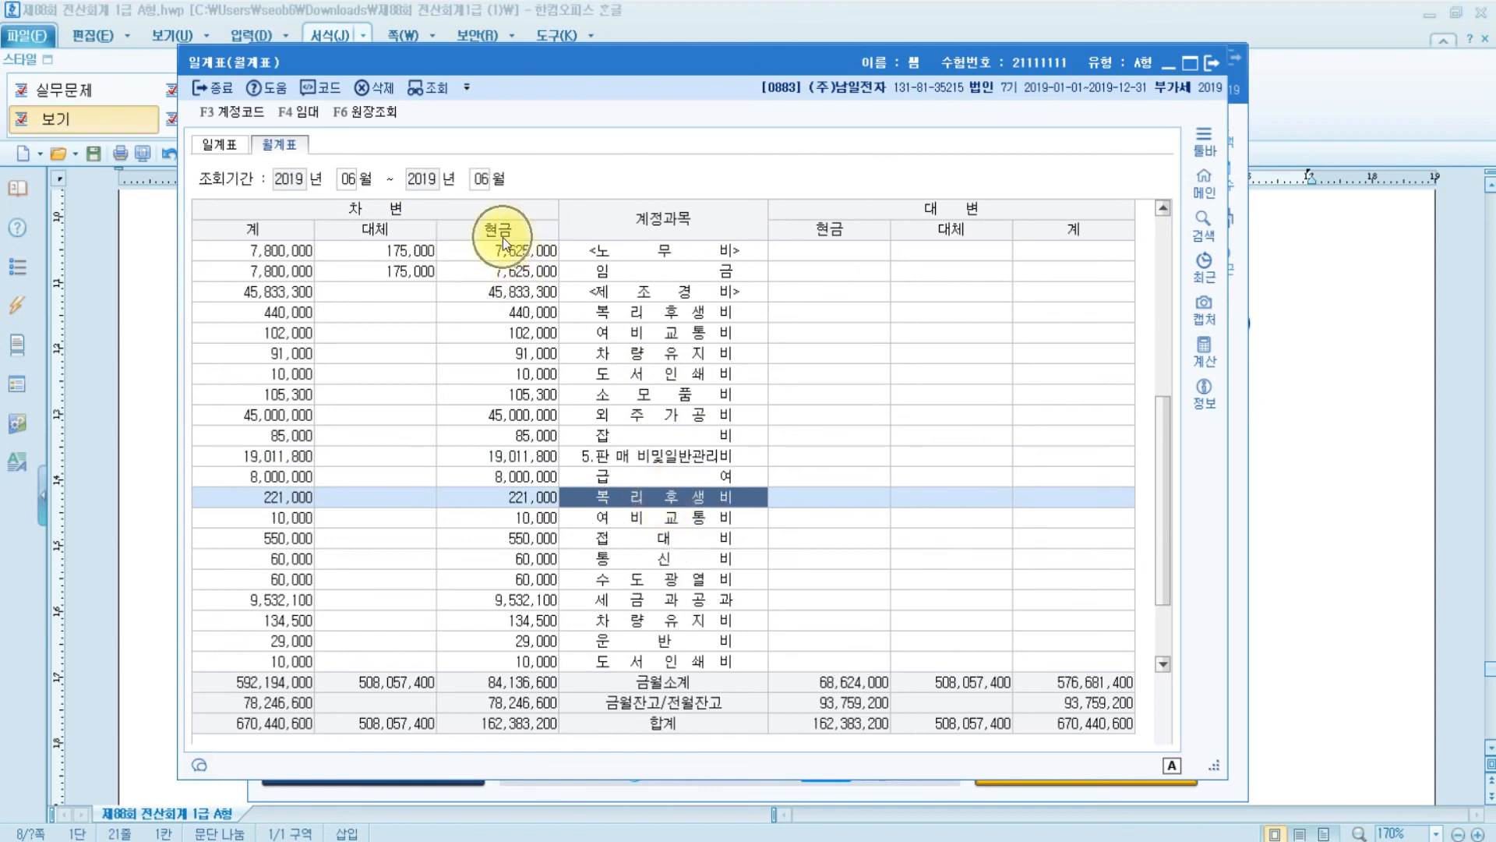
pyautogui.click(506, 503)
pyautogui.click(506, 504)
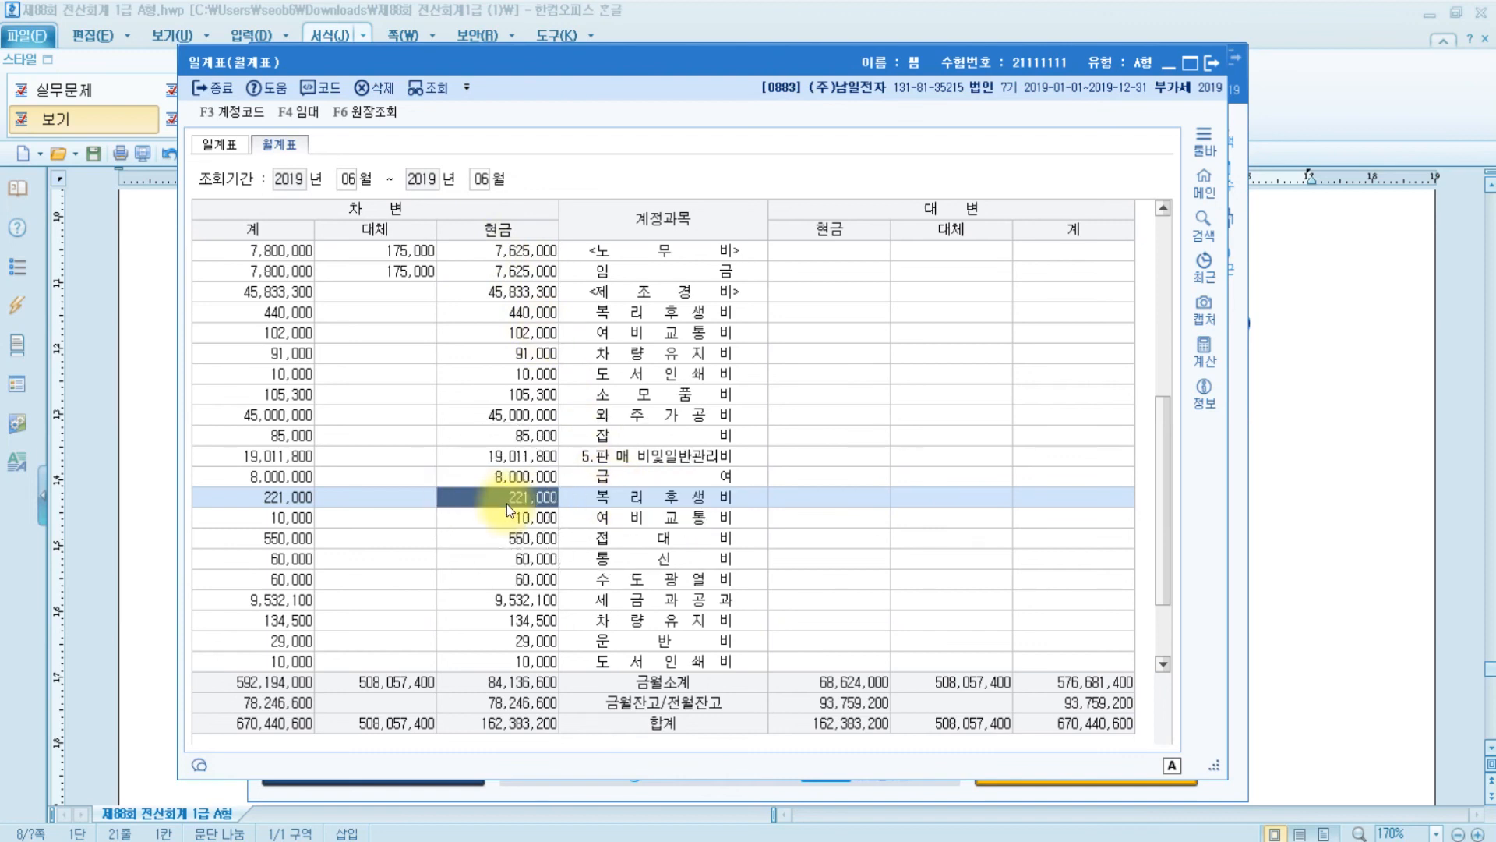
pyautogui.click(1294, 450)
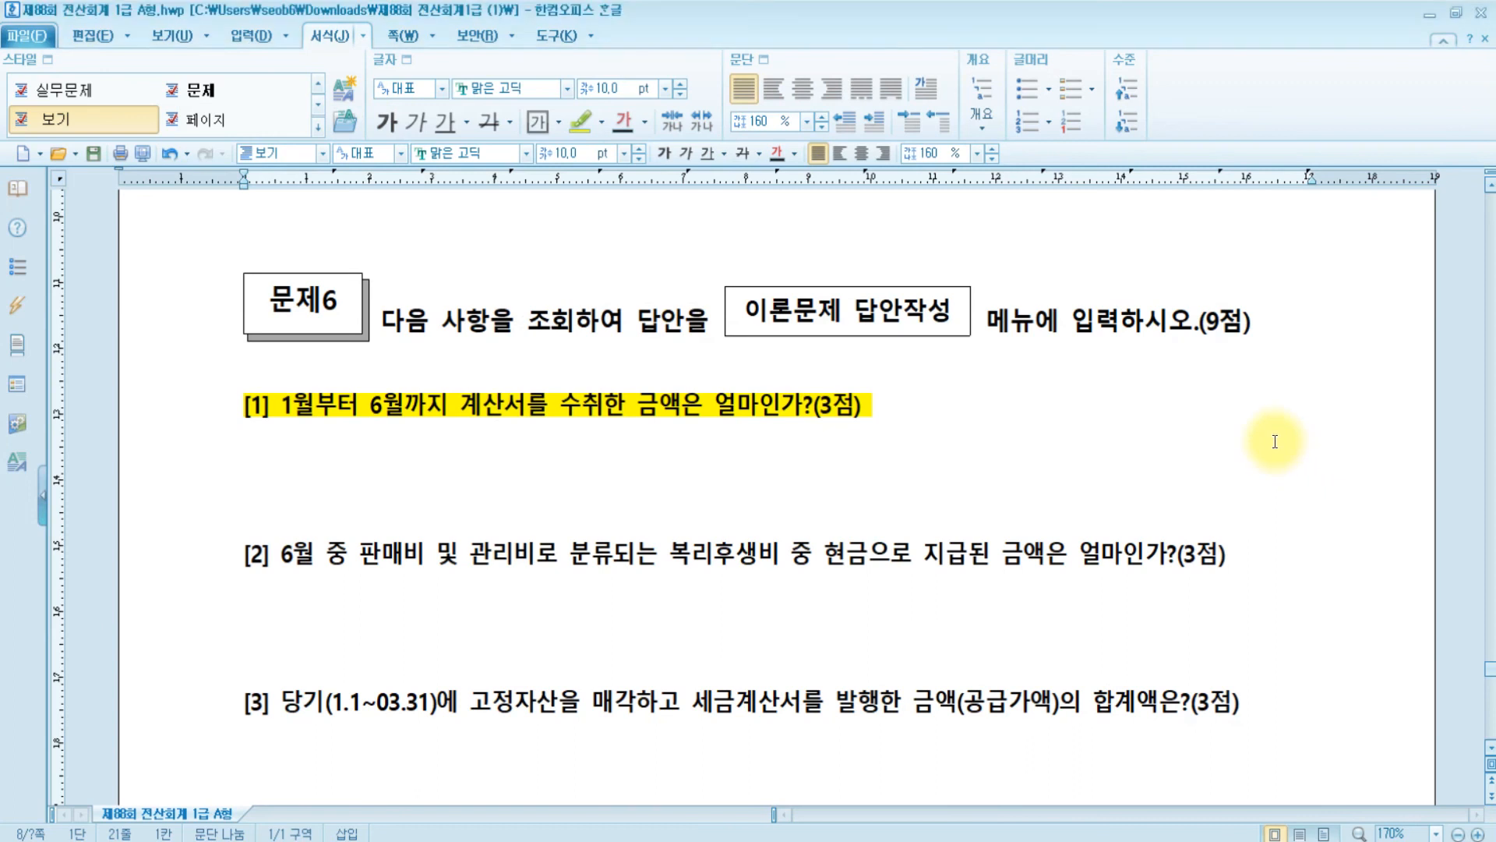
# - Select question [3] about fixed-asset sales and highlight it in yellow
pyautogui.scroll(-5, 434, 685)
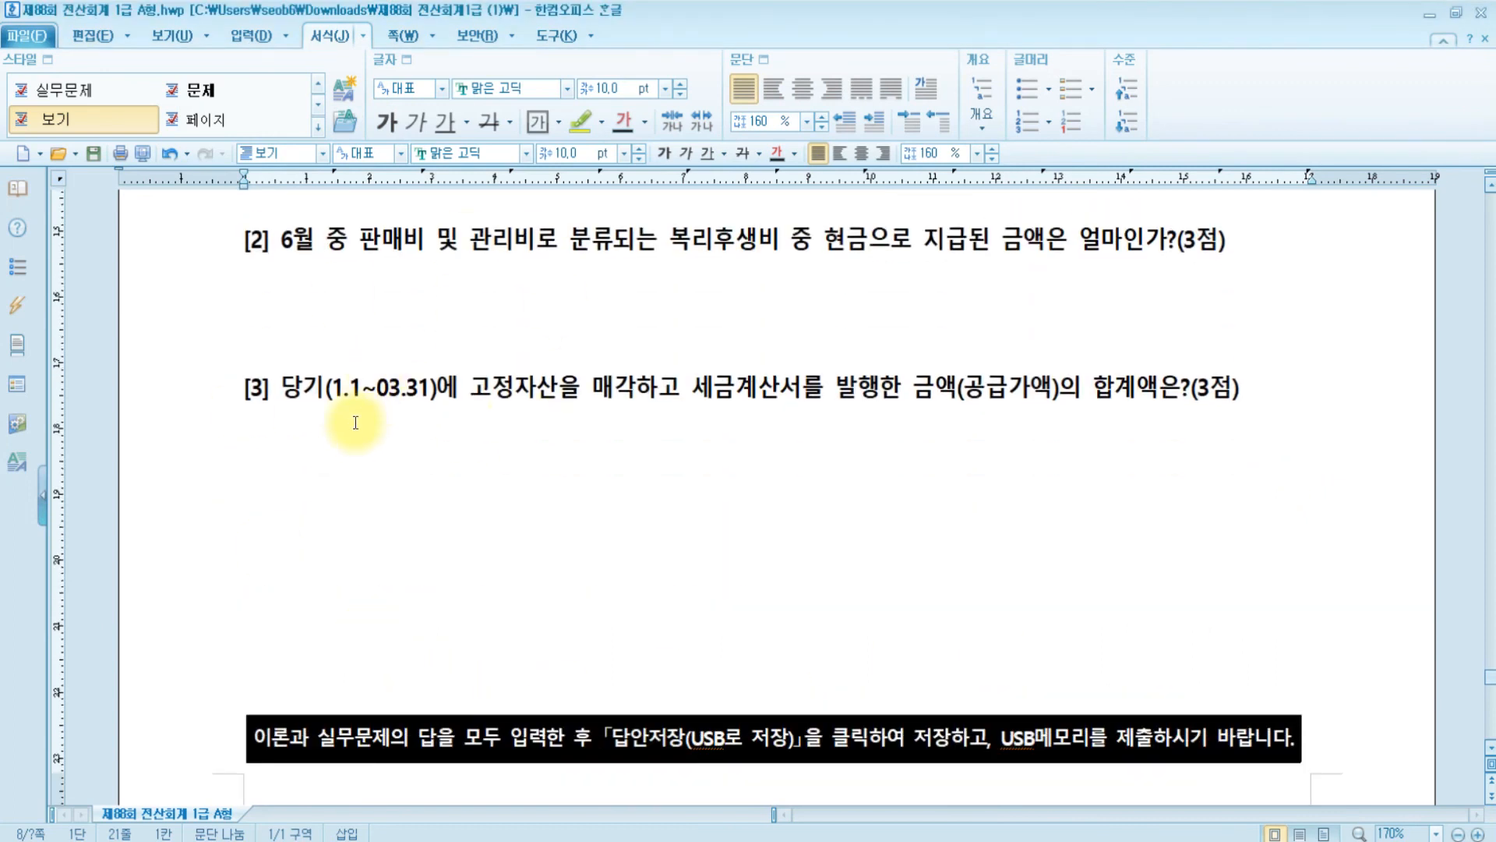
pyautogui.click(338, 425)
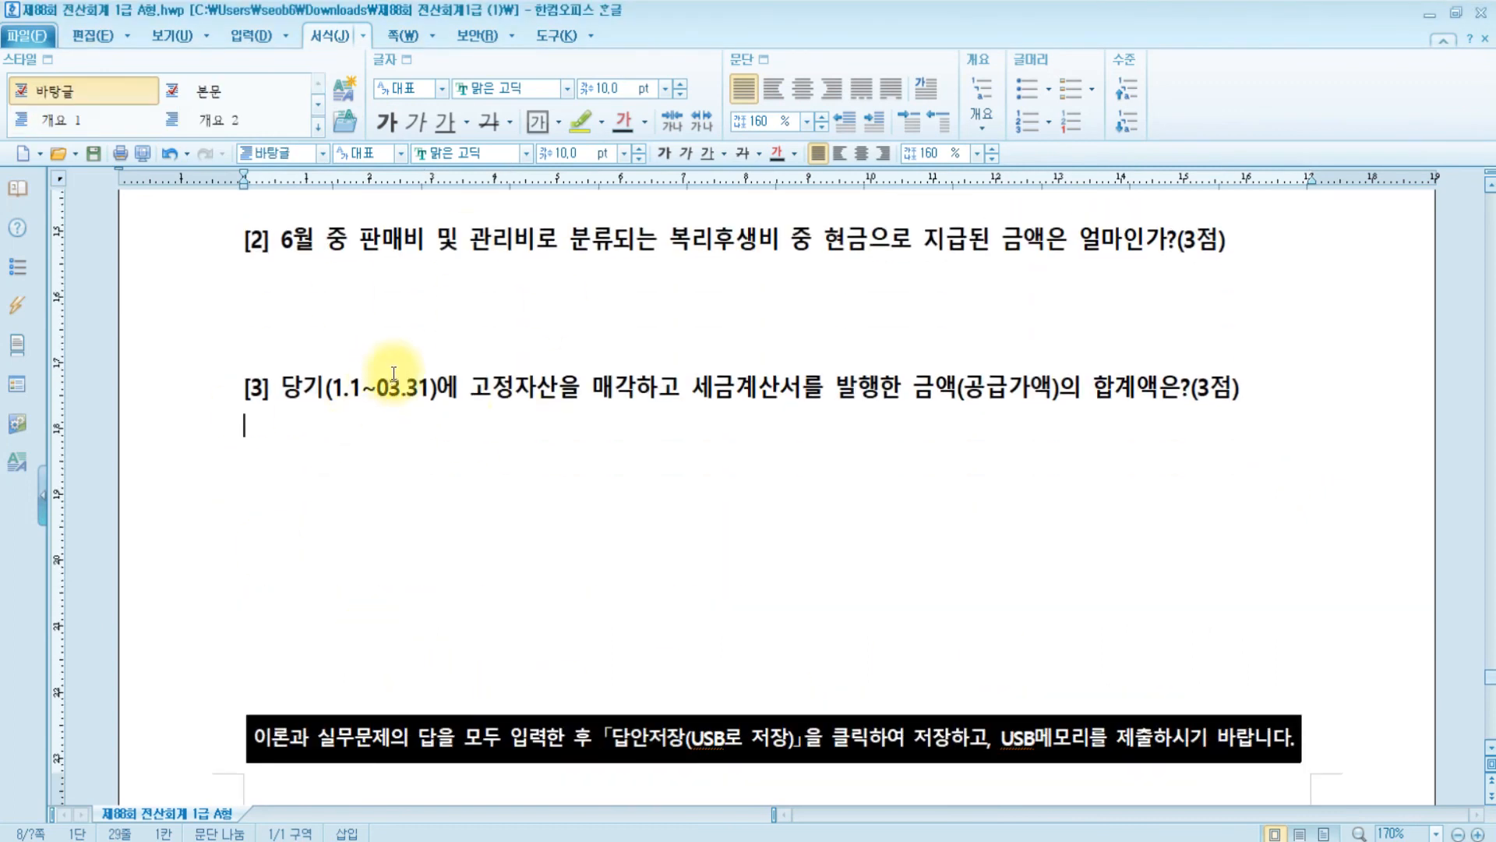
pyautogui.moveTo(1262, 382); pyautogui.dragTo(233, 387)
pyautogui.click(580, 120)
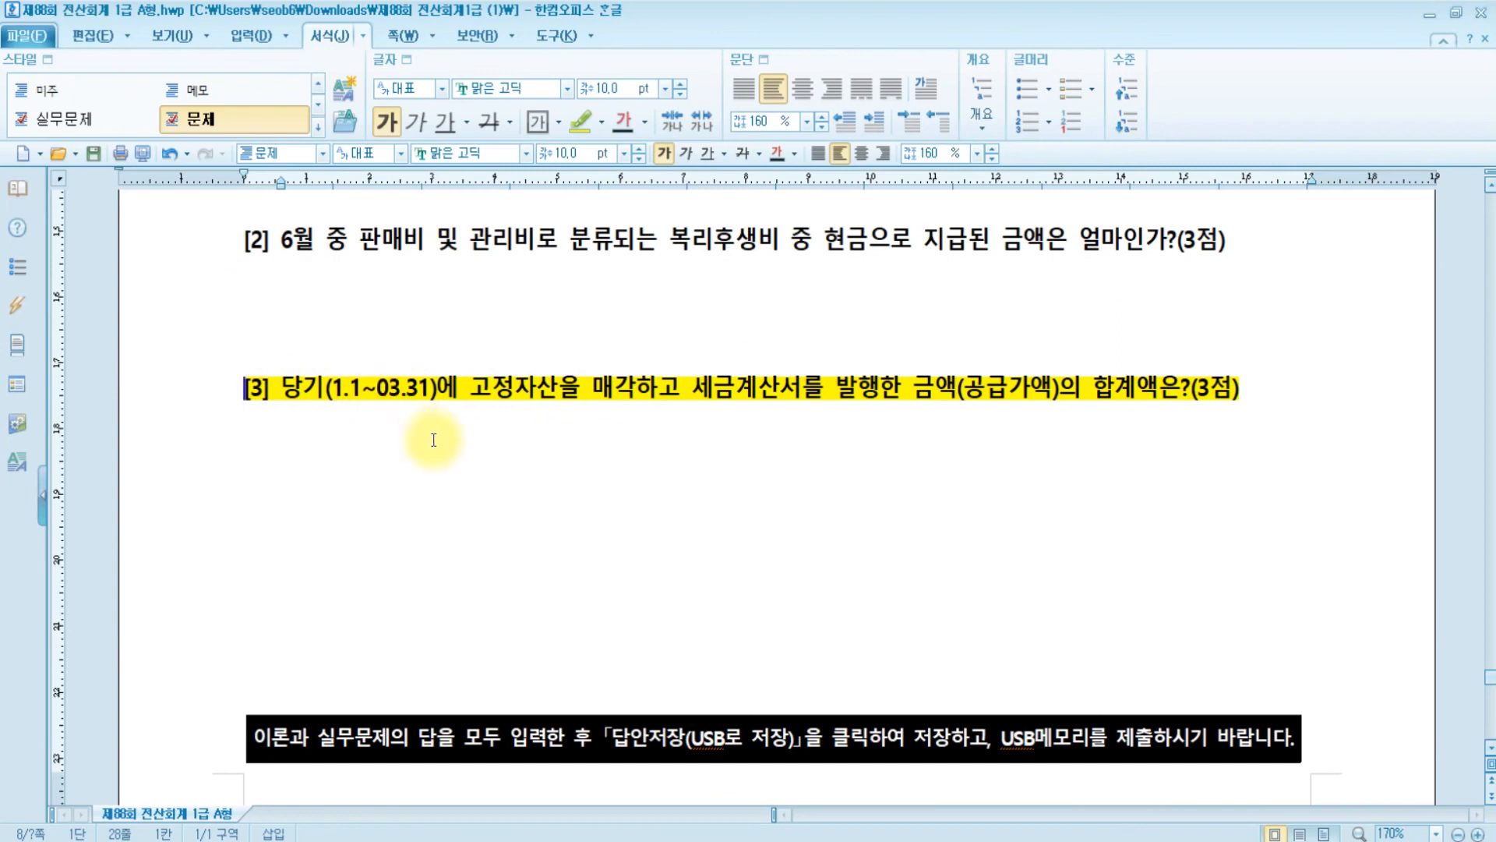
# - Point out the key terms 매각, 세금계산서 and 합계액 in question [3]
pyautogui.click(1250, 398)
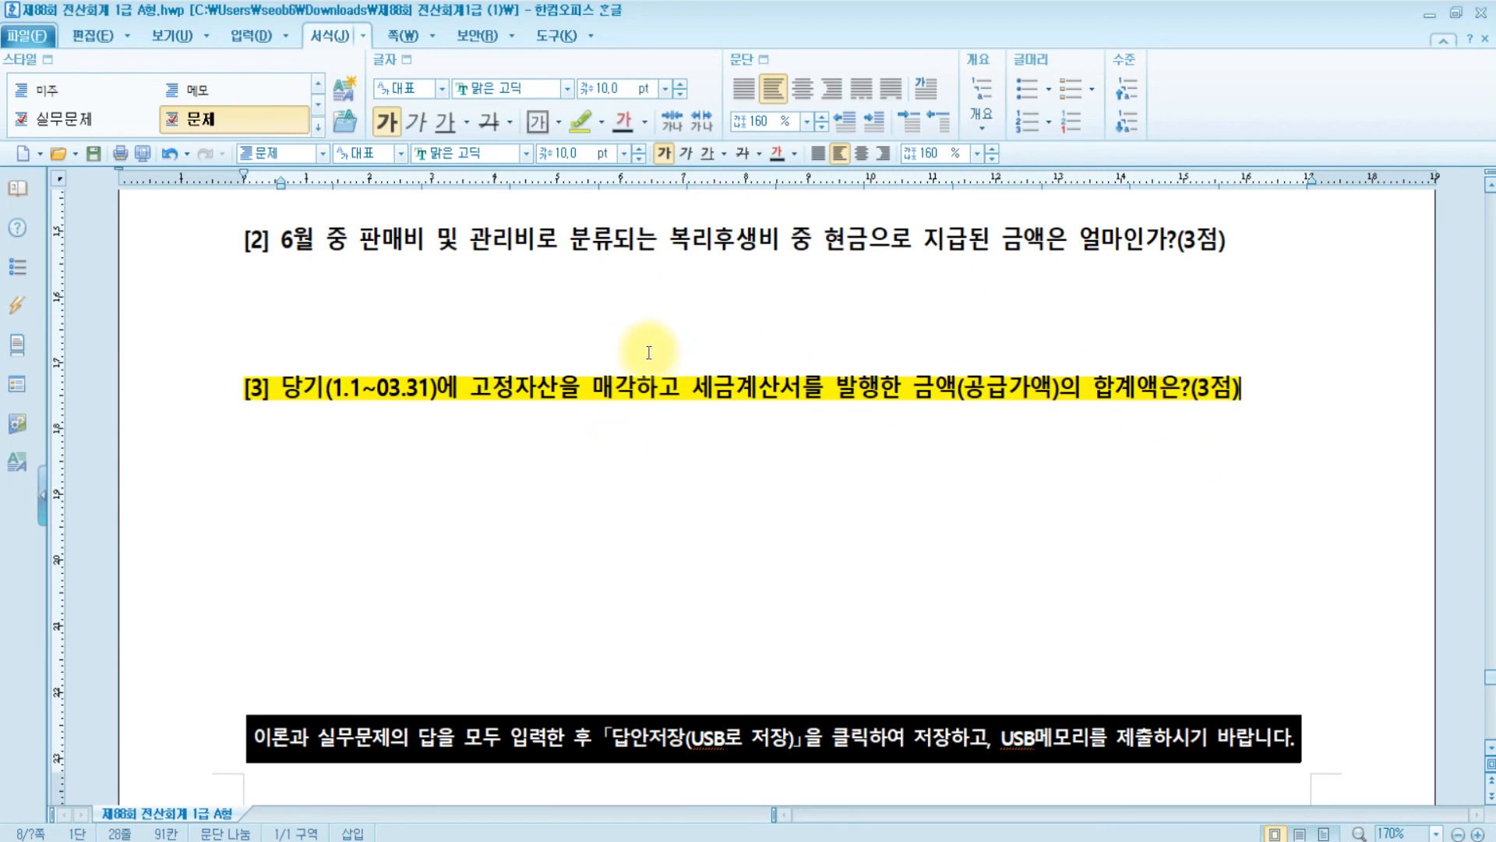
pyautogui.click(612, 382)
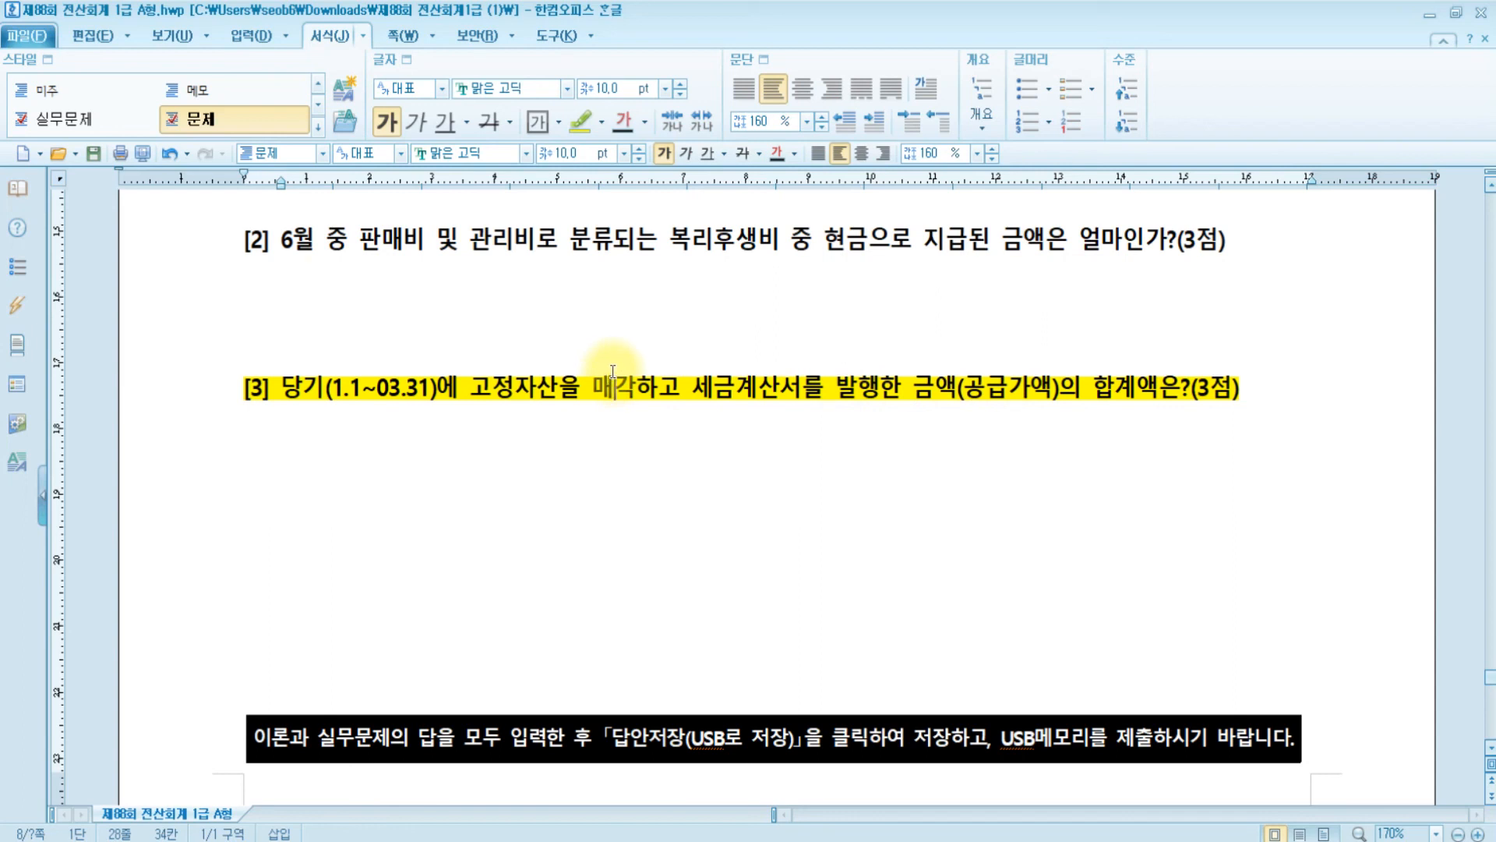
pyautogui.click(760, 386)
pyautogui.click(1125, 396)
# - Open the 부가가치세신고서 form from the 부가가치 menu
pyautogui.click(635, 840)
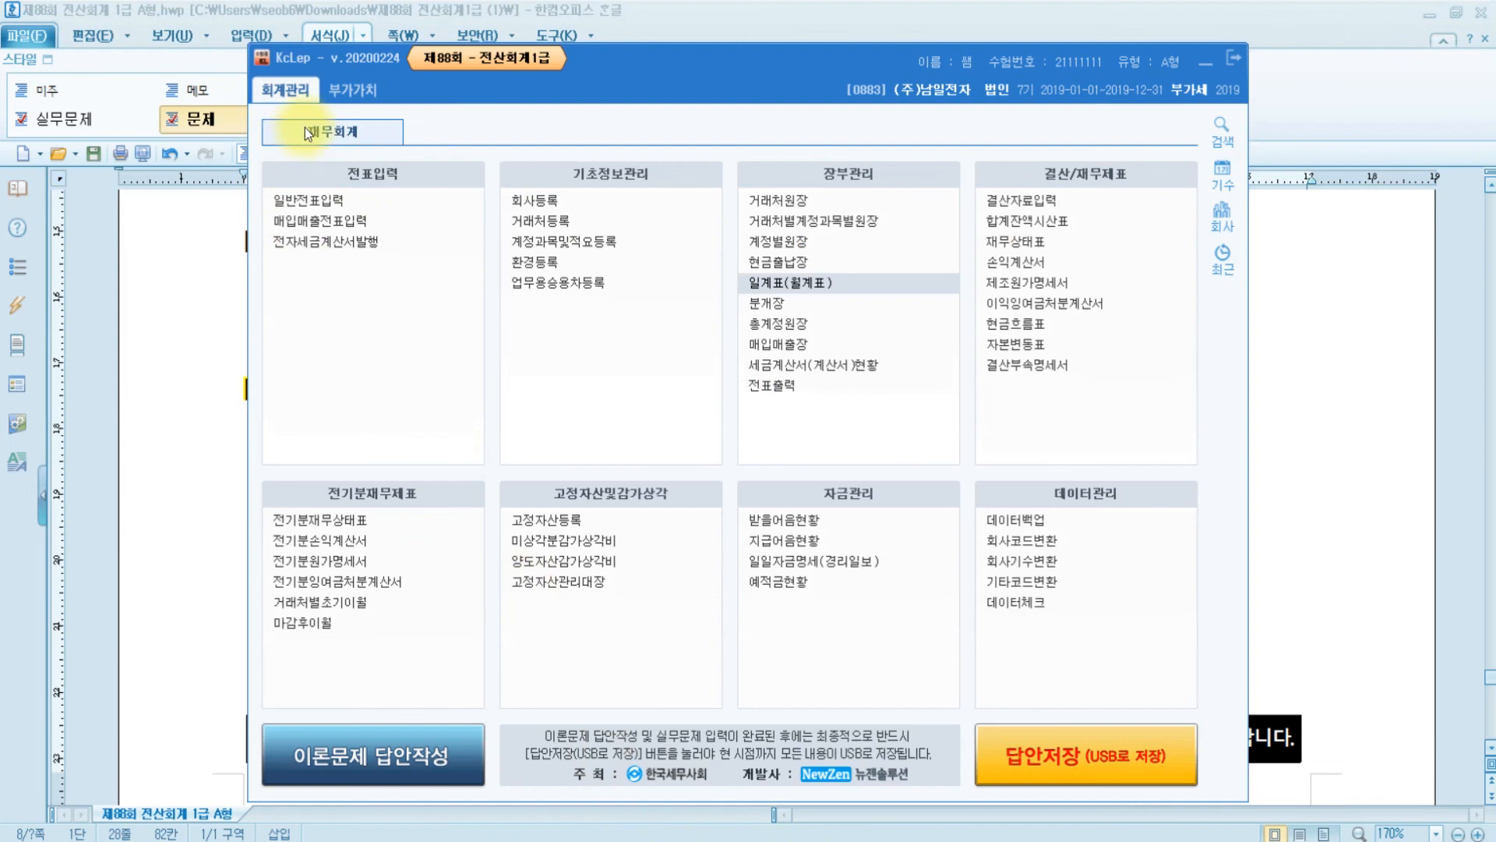
pyautogui.click(354, 92)
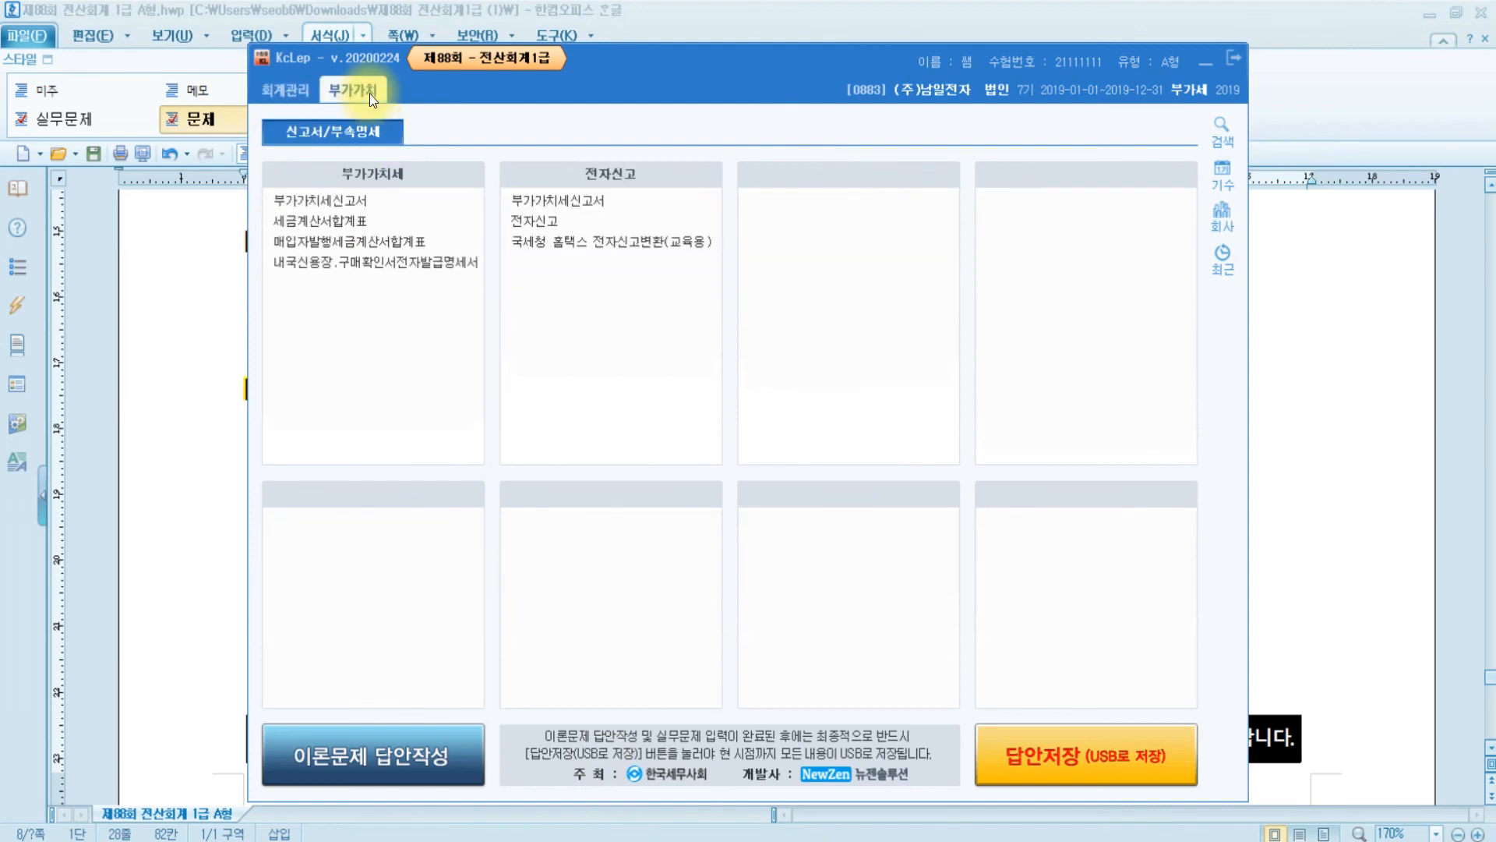
pyautogui.click(370, 202)
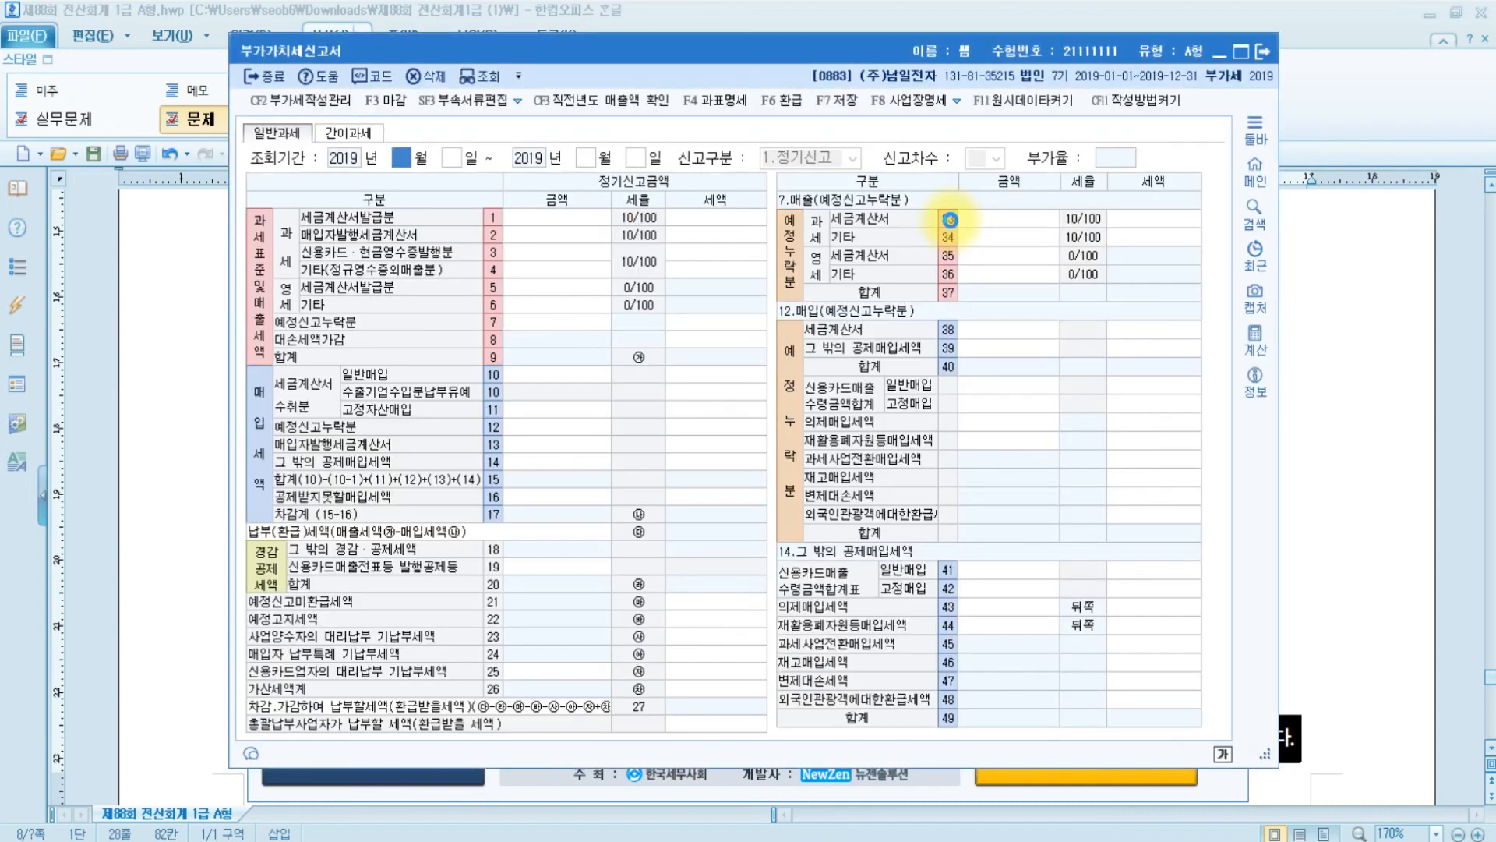
# - Load the VAT return for the 1/1–3/31 2019 period
pyautogui.write('1')
pyautogui.press('Return')
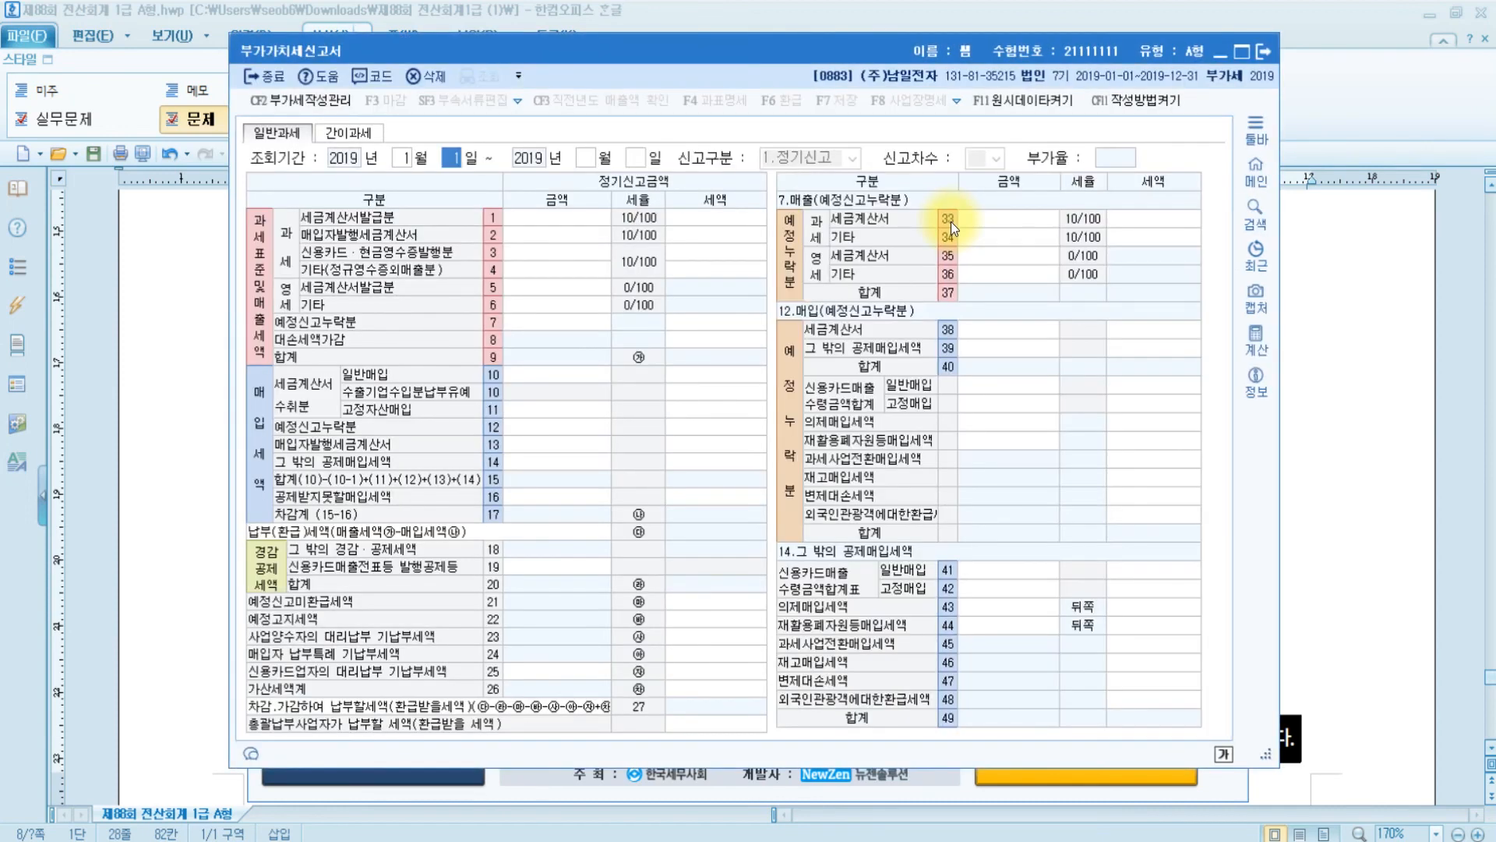
pyautogui.write('3')
pyautogui.press('Return')
pyautogui.hotkey('shift', 'Tab')
pyautogui.write('1')
pyautogui.press('Return')
pyautogui.write('3')
pyautogui.press('Return')
pyautogui.press('Return')
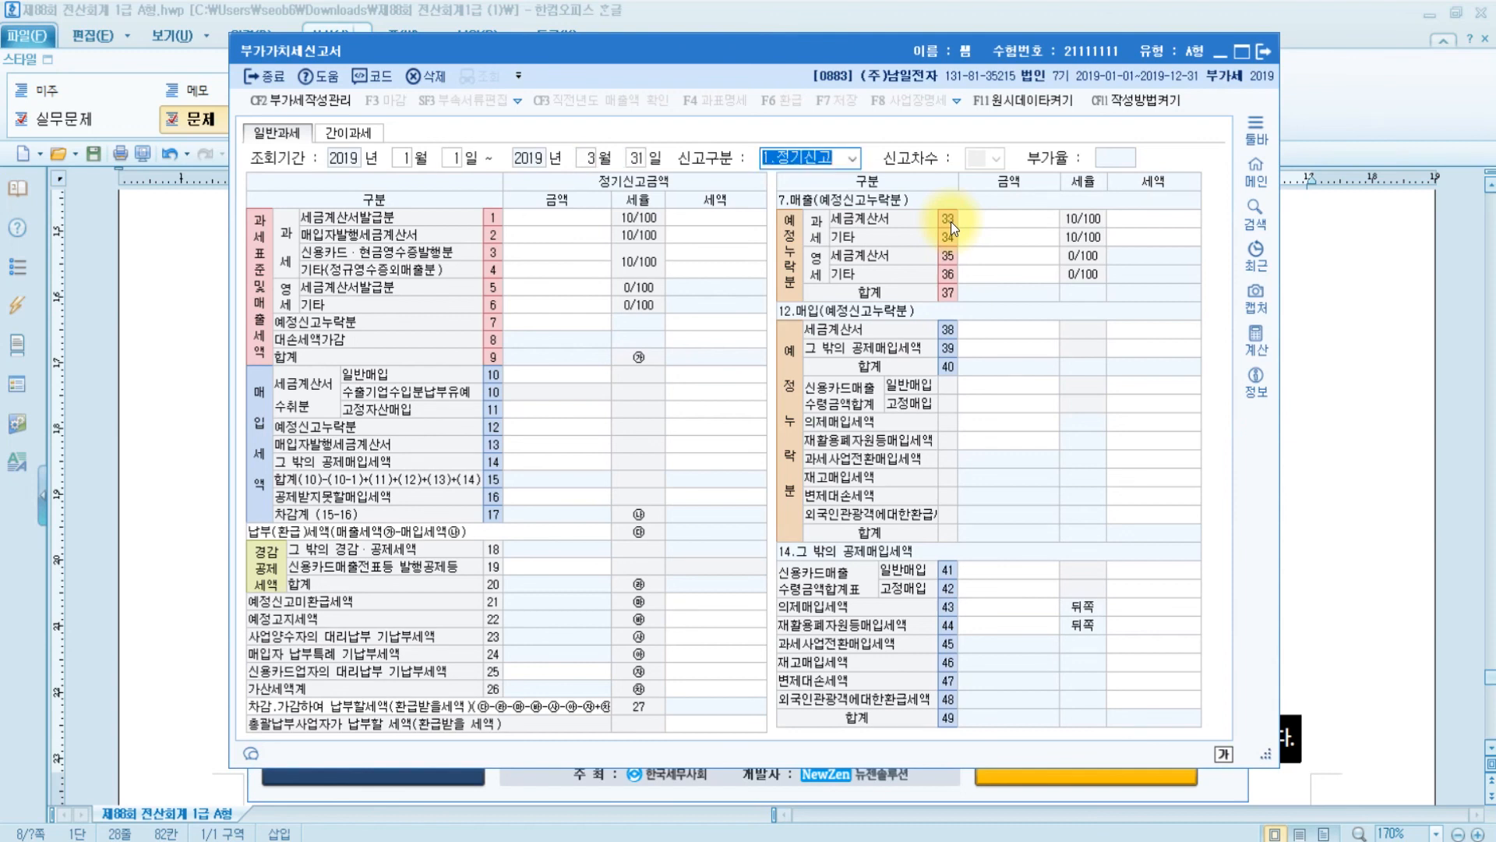
pyautogui.press('Return')
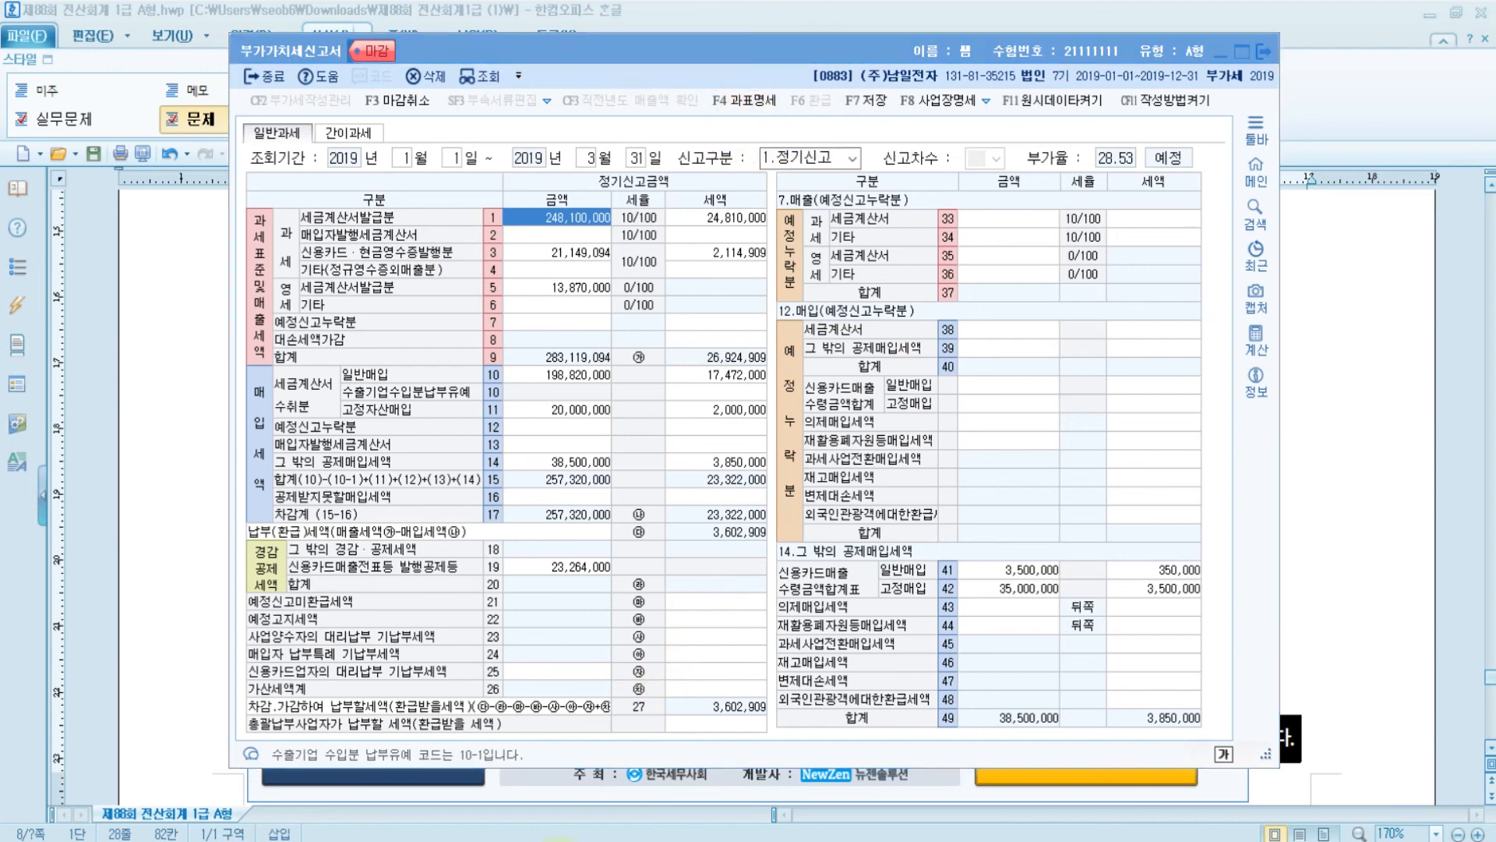
pyautogui.moveTo(469, 806)
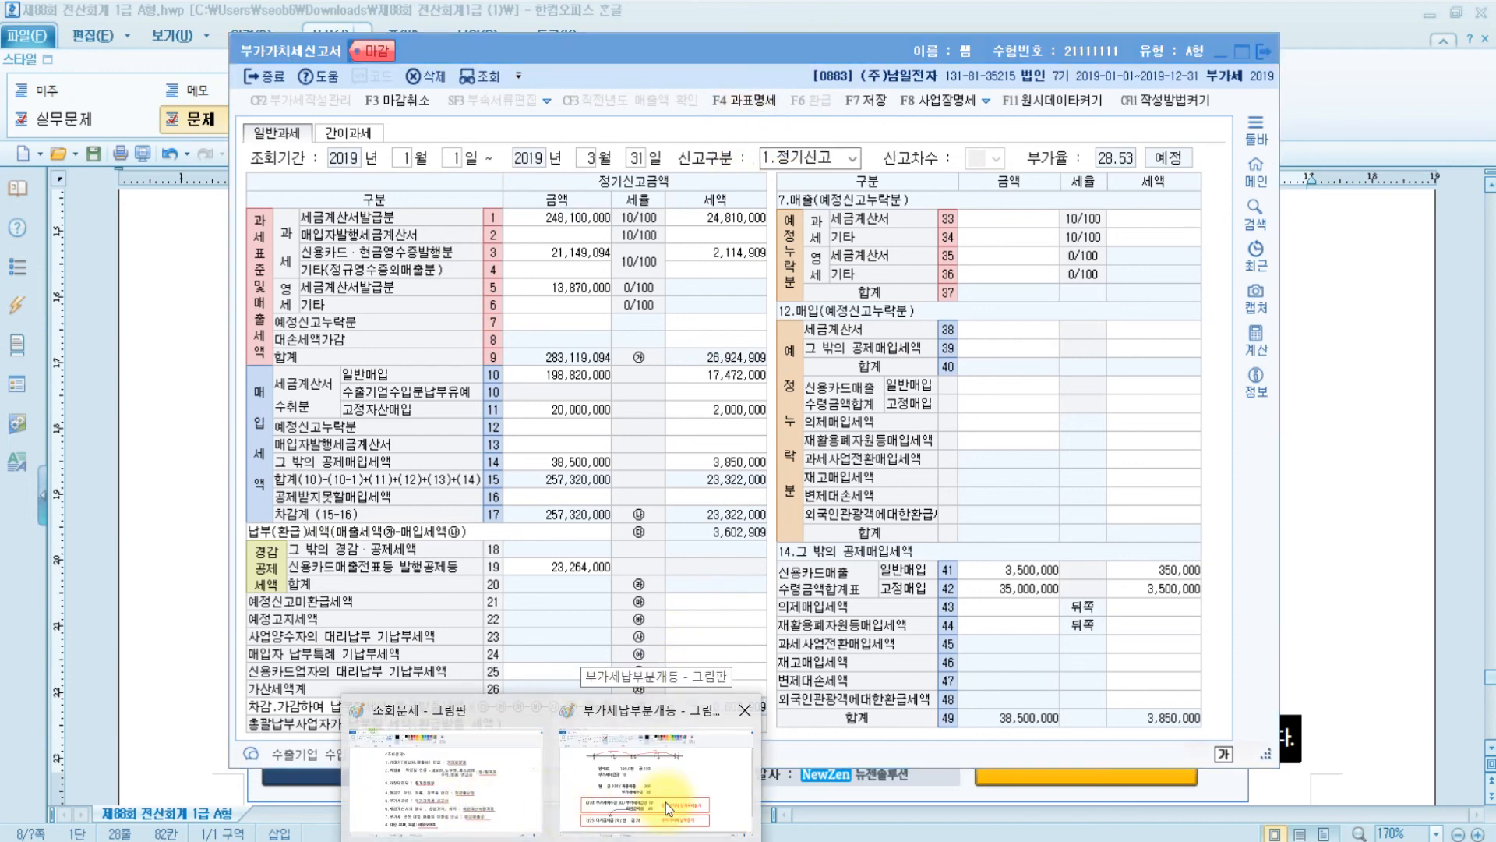
# - Clear the Paint canvas and write the heading 매출의 개념
pyautogui.click(665, 802)
pyautogui.hotkey('ctrl', 'a')
pyautogui.press('Delete')
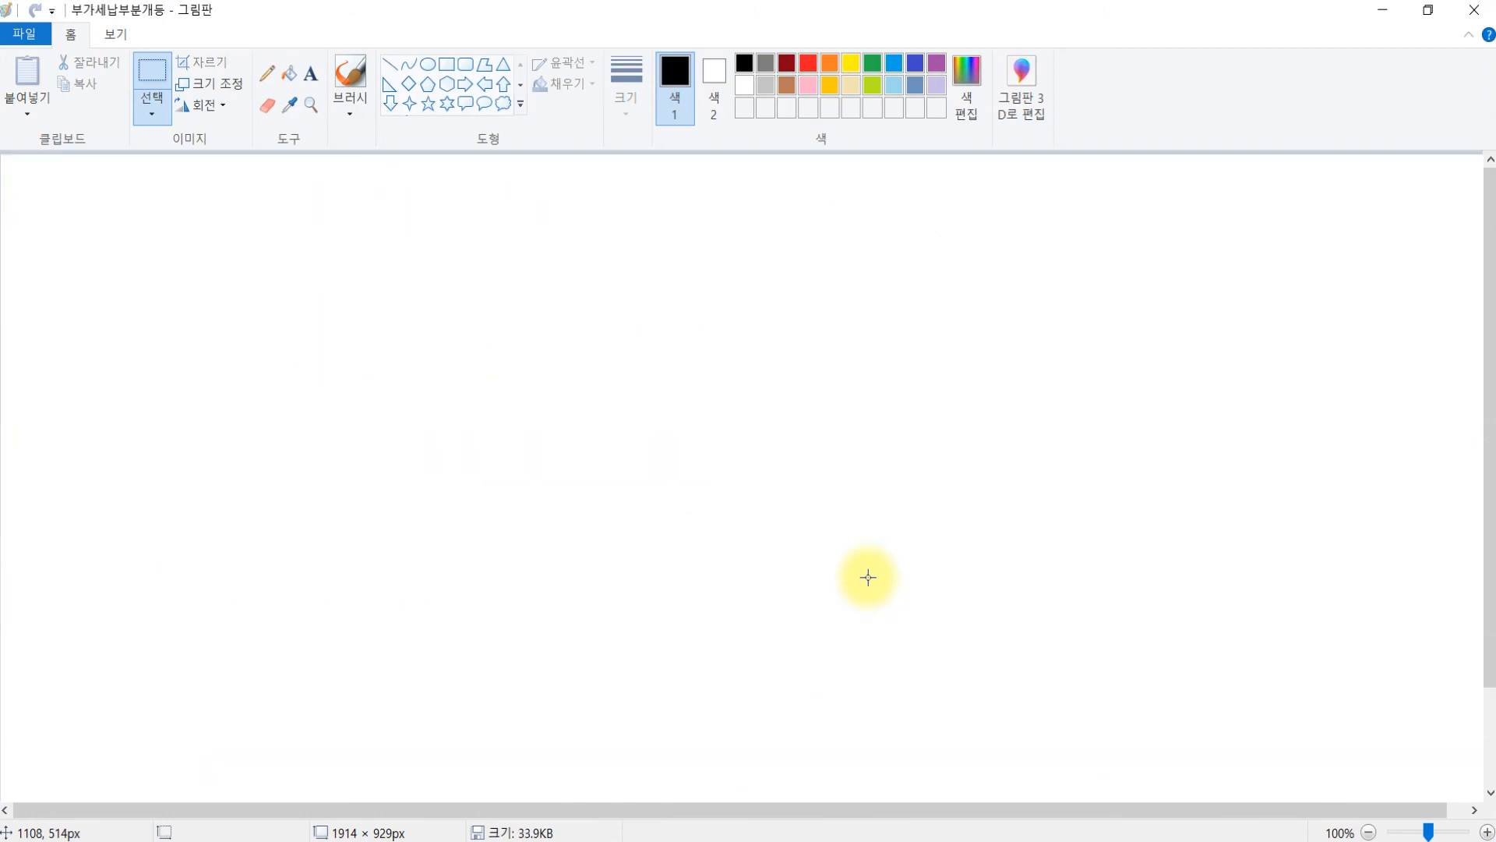
pyautogui.click(341, 86)
pyautogui.click(311, 74)
pyautogui.moveTo(287, 242); pyautogui.dragTo(1480, 762)
pyautogui.write('aocn')
pyautogui.press('BackSpace')
pyautogui.press('BackSpace')
pyautogui.press('BackSpace')
pyautogui.press('BackSpace')
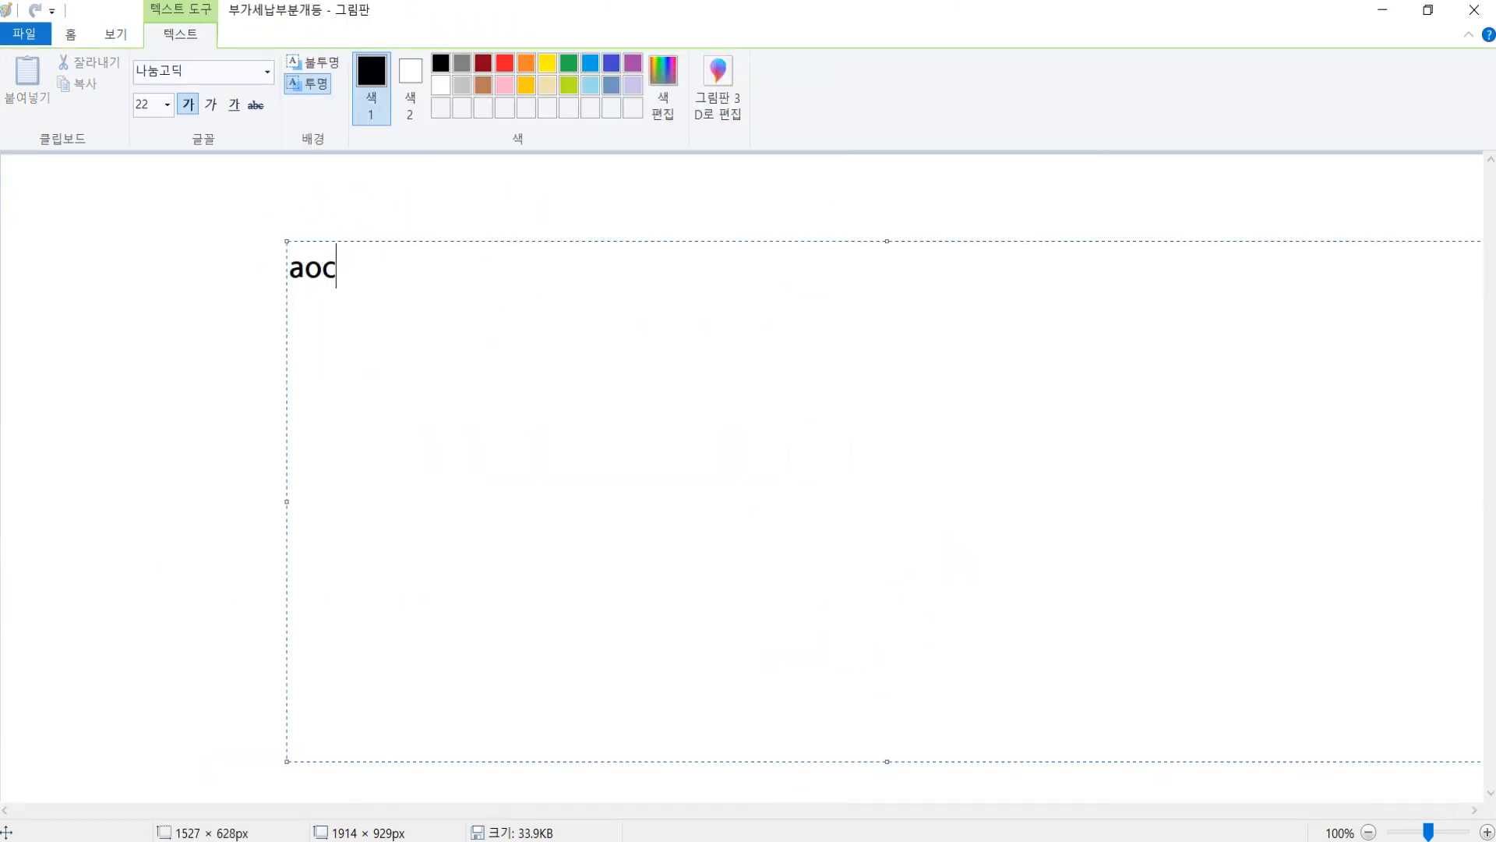
pyautogui.press('Hangul')
pyautogui.write('매출')
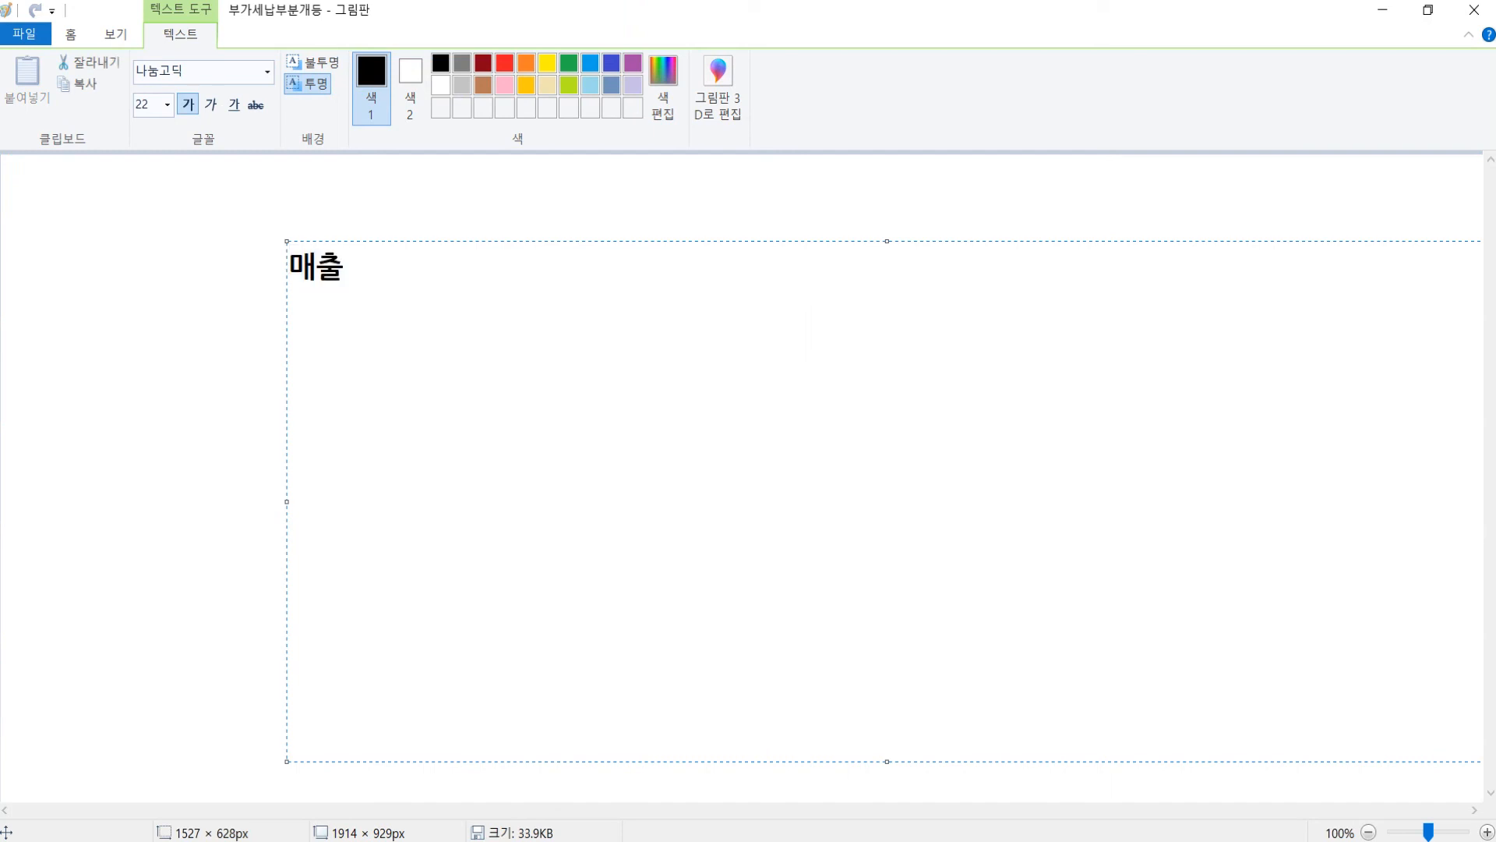
pyautogui.write('의 개념 =')
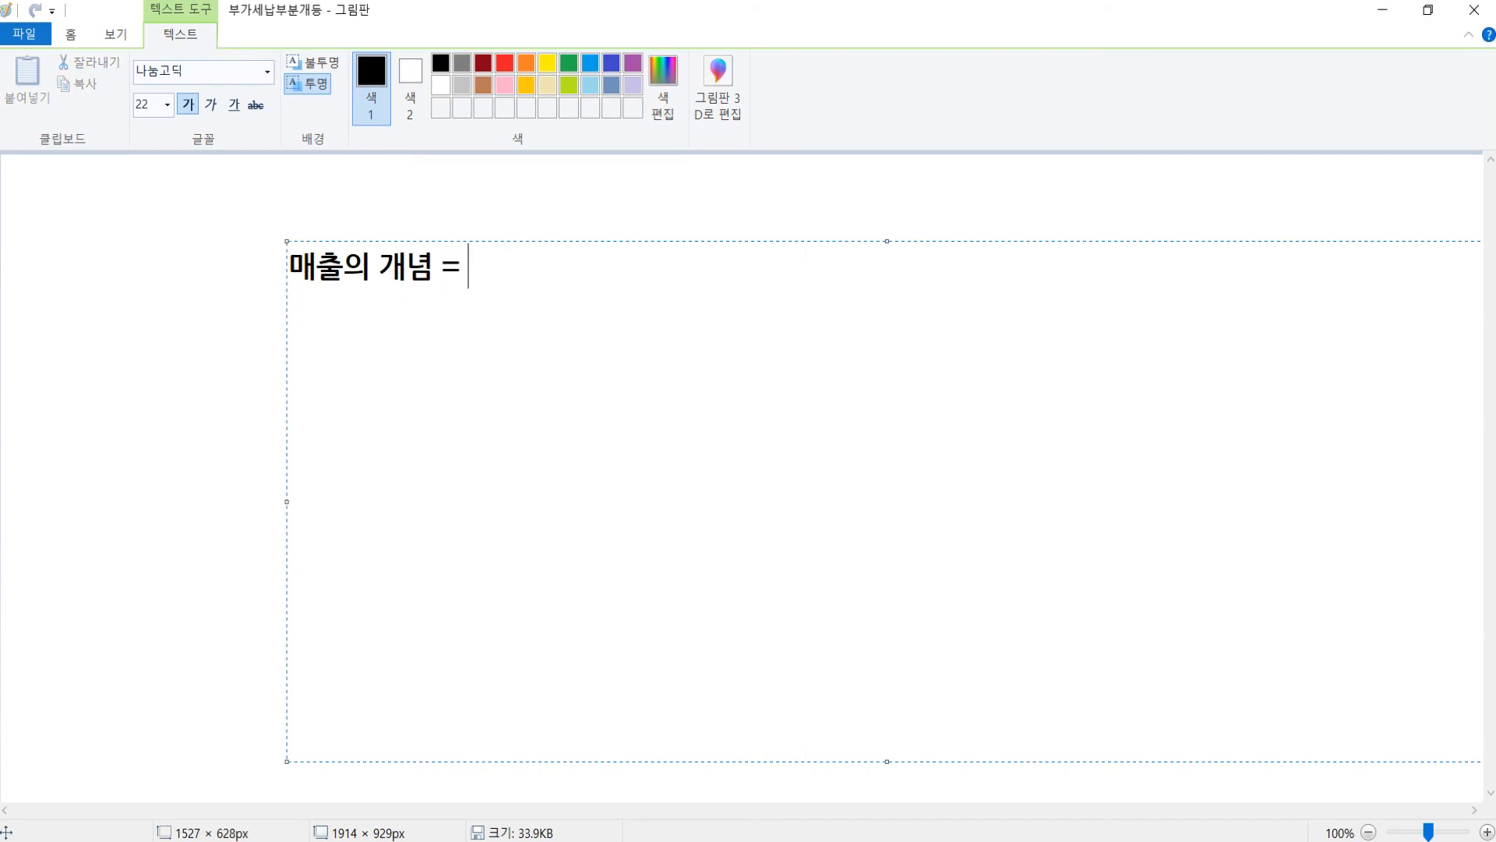
pyautogui.press('BackSpace')
pyautogui.press('BackSpace')
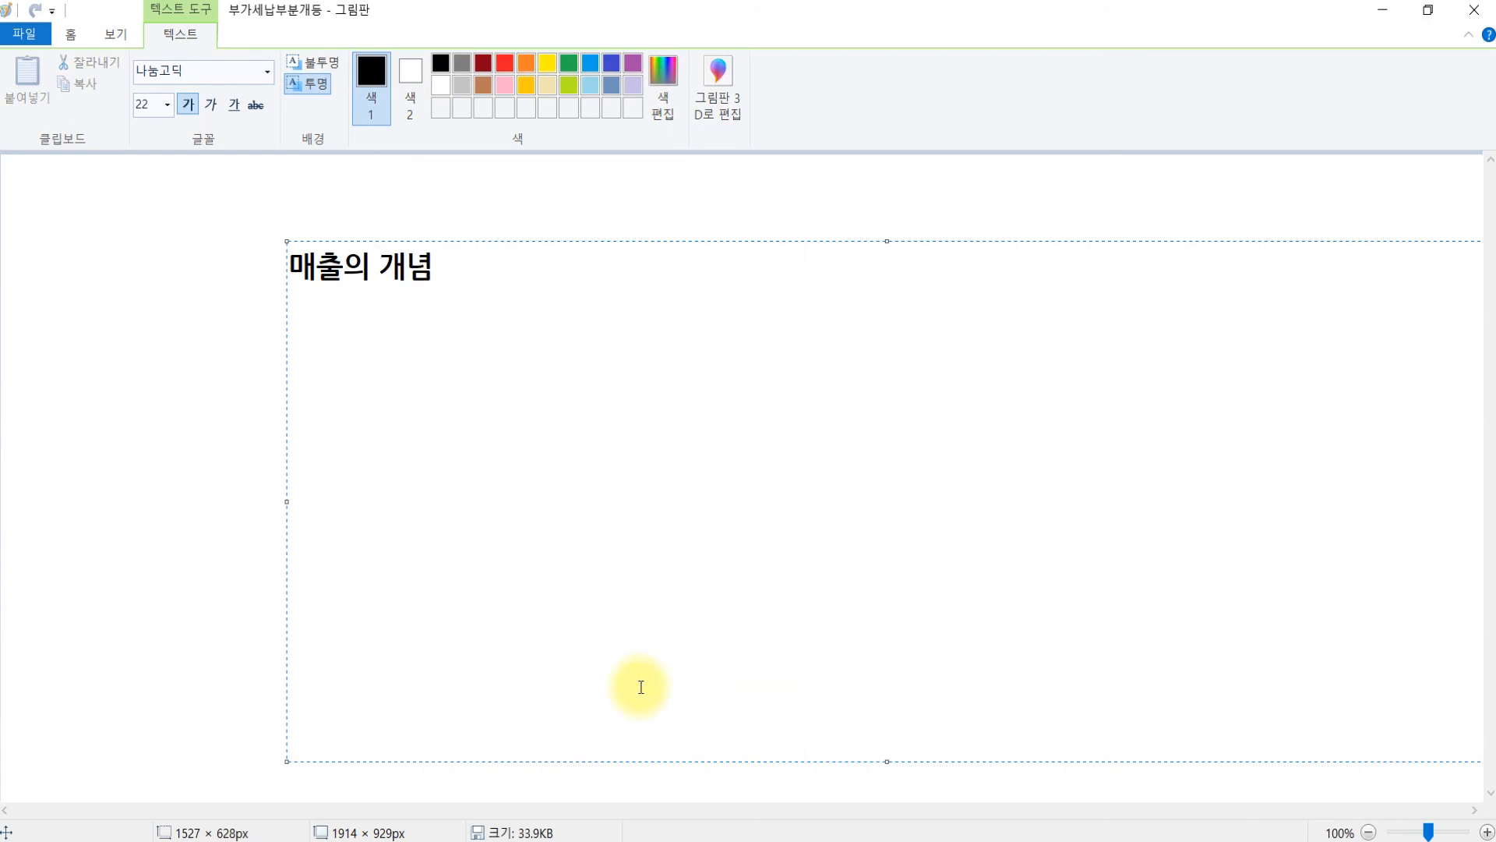
# - Write 공급가액 below the heading and draw two branching lines from it
pyautogui.click(183, 396)
pyautogui.moveTo(285, 367); pyautogui.dragTo(1111, 586)
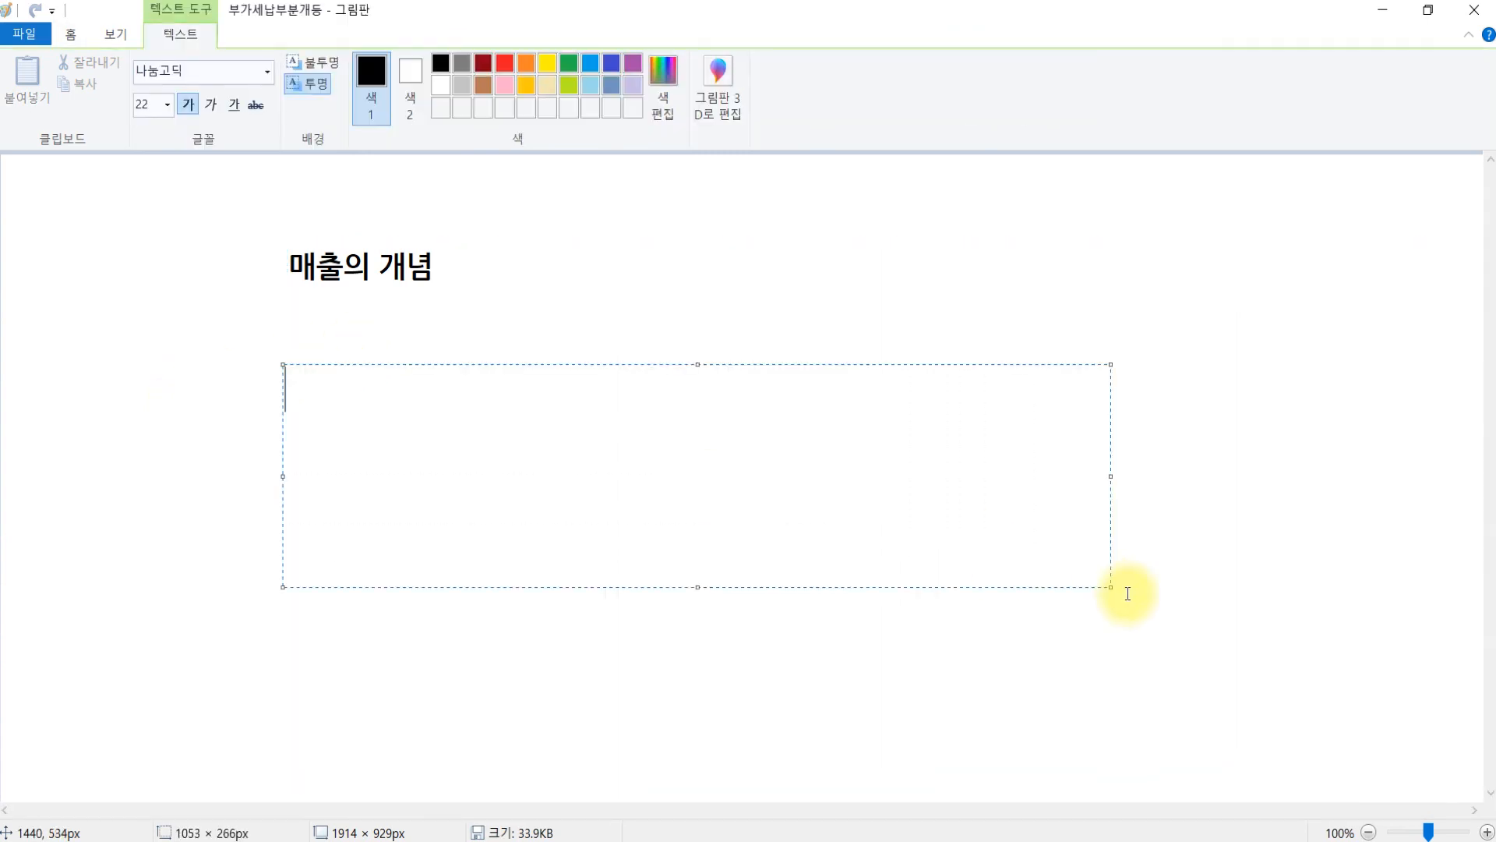
pyautogui.write('공급가애ㄱ')
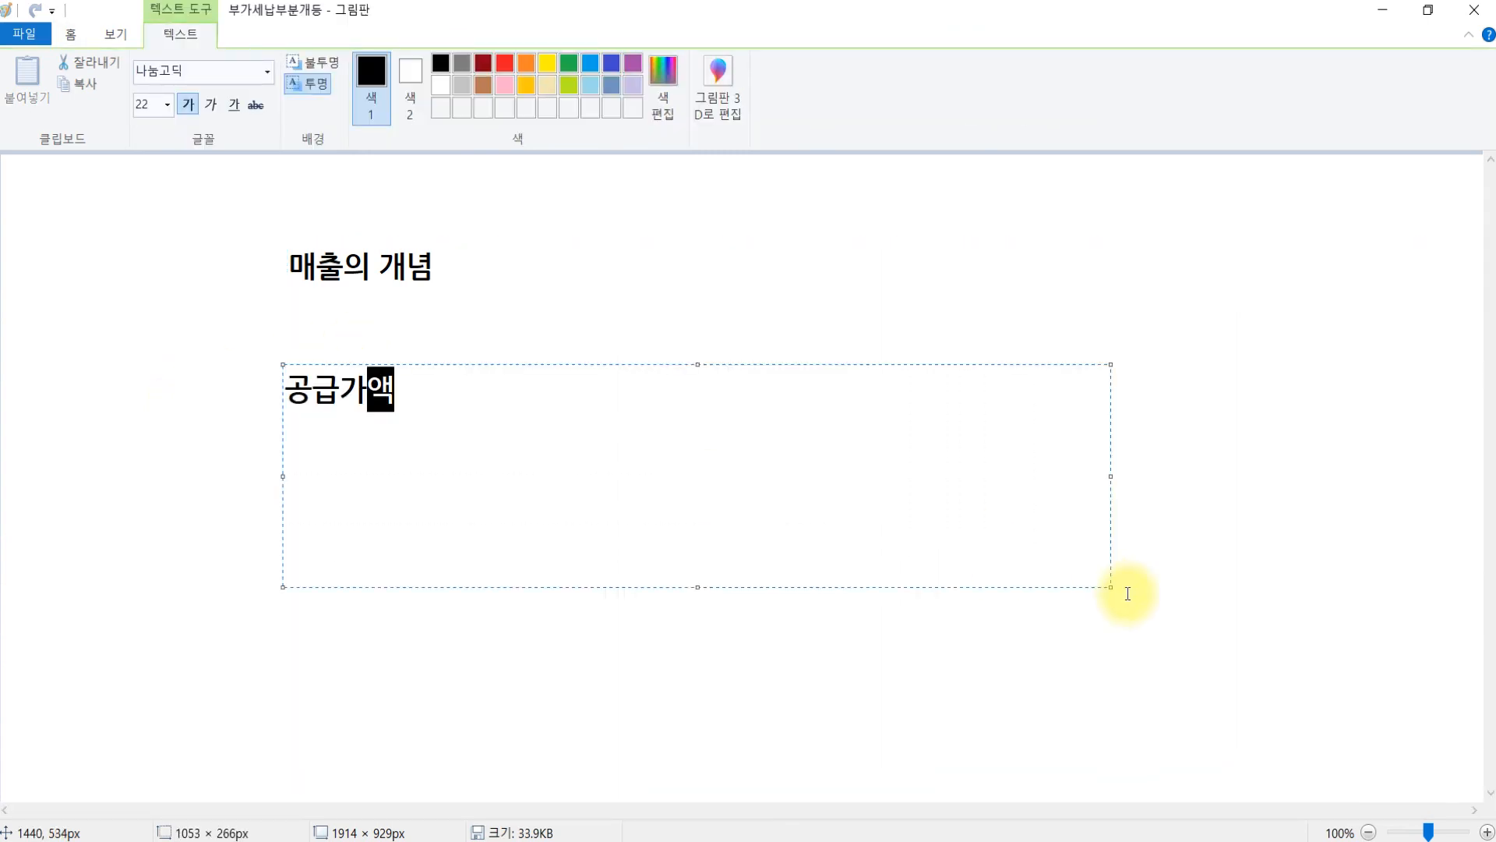
pyautogui.click(923, 244)
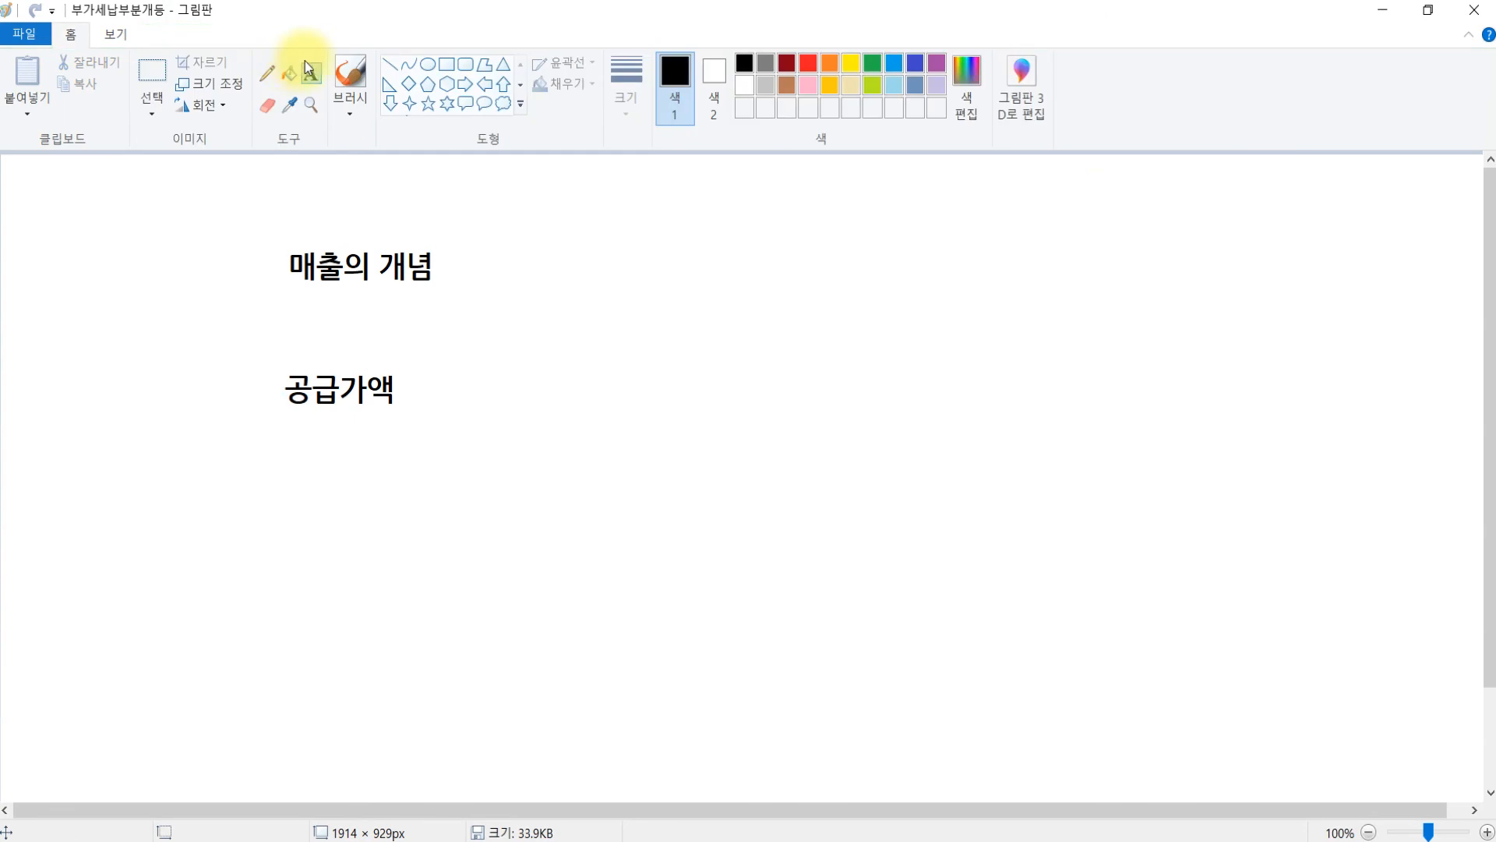
pyautogui.click(390, 64)
pyautogui.moveTo(522, 302)
pyautogui.mouseDown()
pyautogui.moveTo(556, 282)
pyautogui.moveTo(449, 375)
pyautogui.mouseUp()
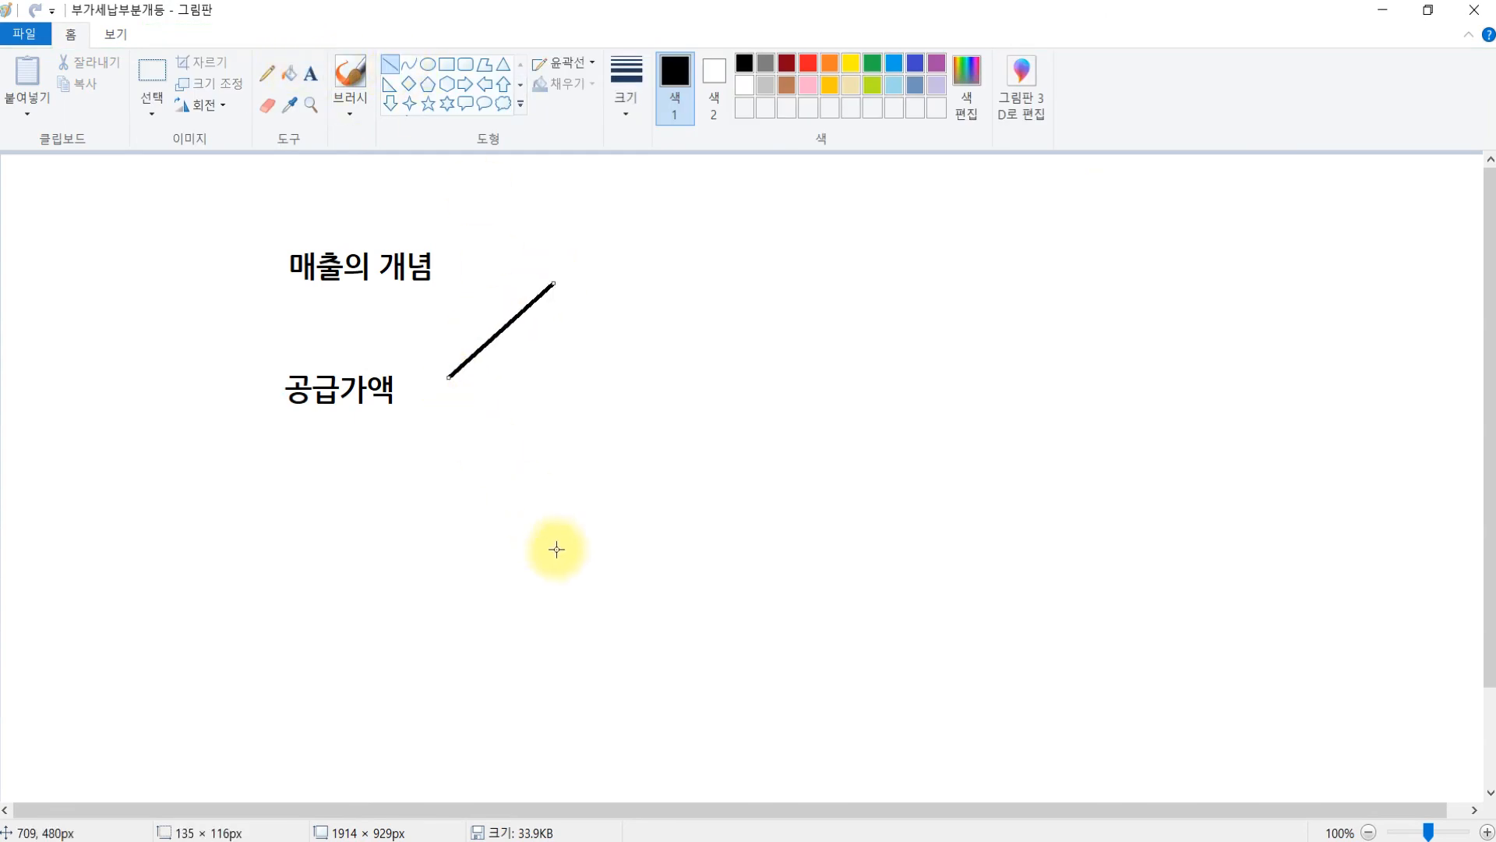
pyautogui.moveTo(560, 546); pyautogui.dragTo(449, 375)
# - Add =과세표준 under 공급가액 and start typing 수입금액 at the upper branch
pyautogui.click(306, 82)
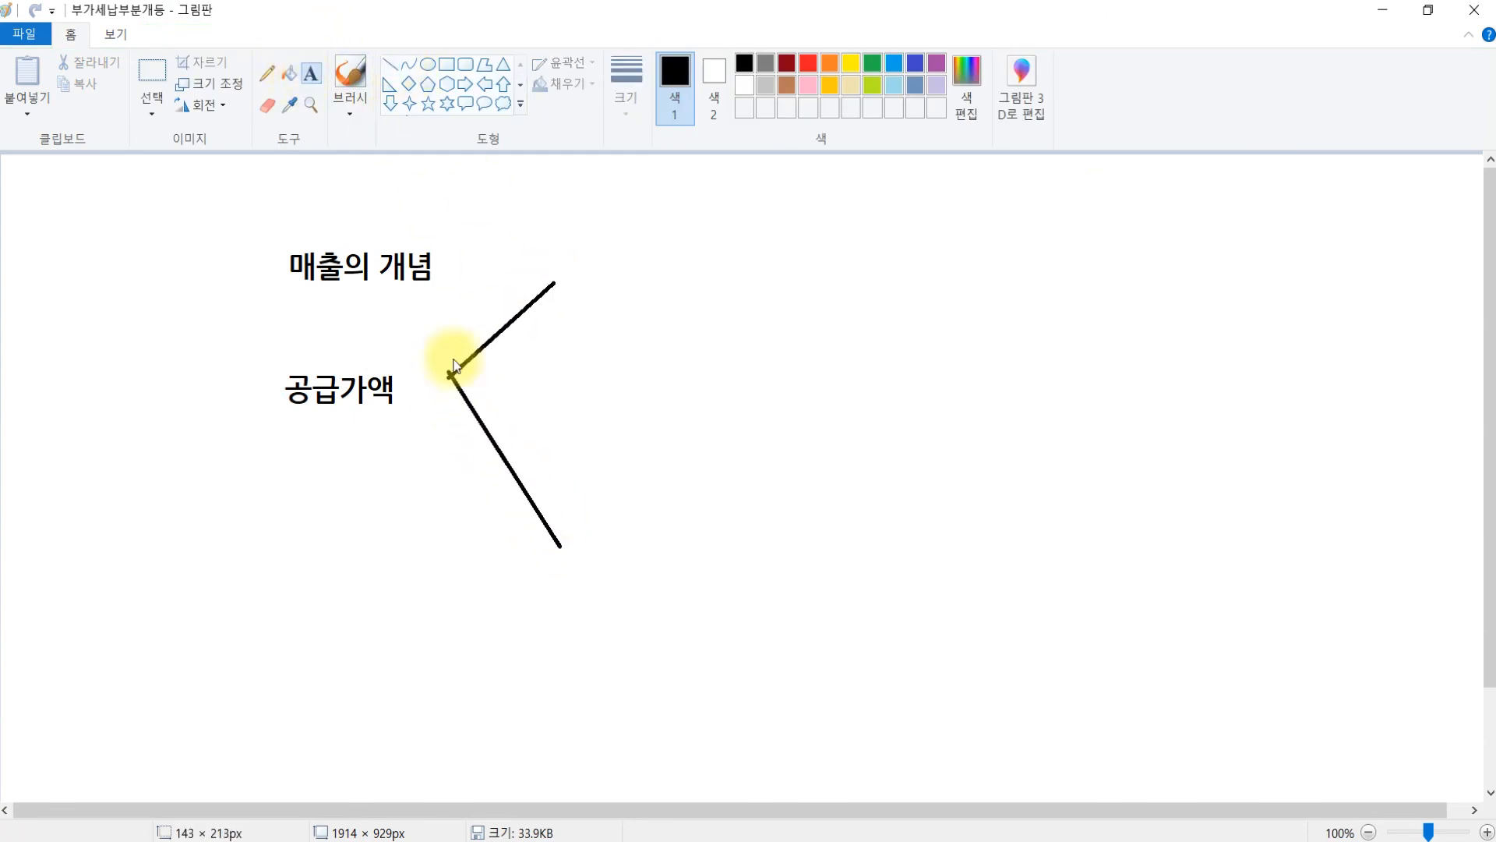
pyautogui.moveTo(280, 416); pyautogui.dragTo(430, 463)
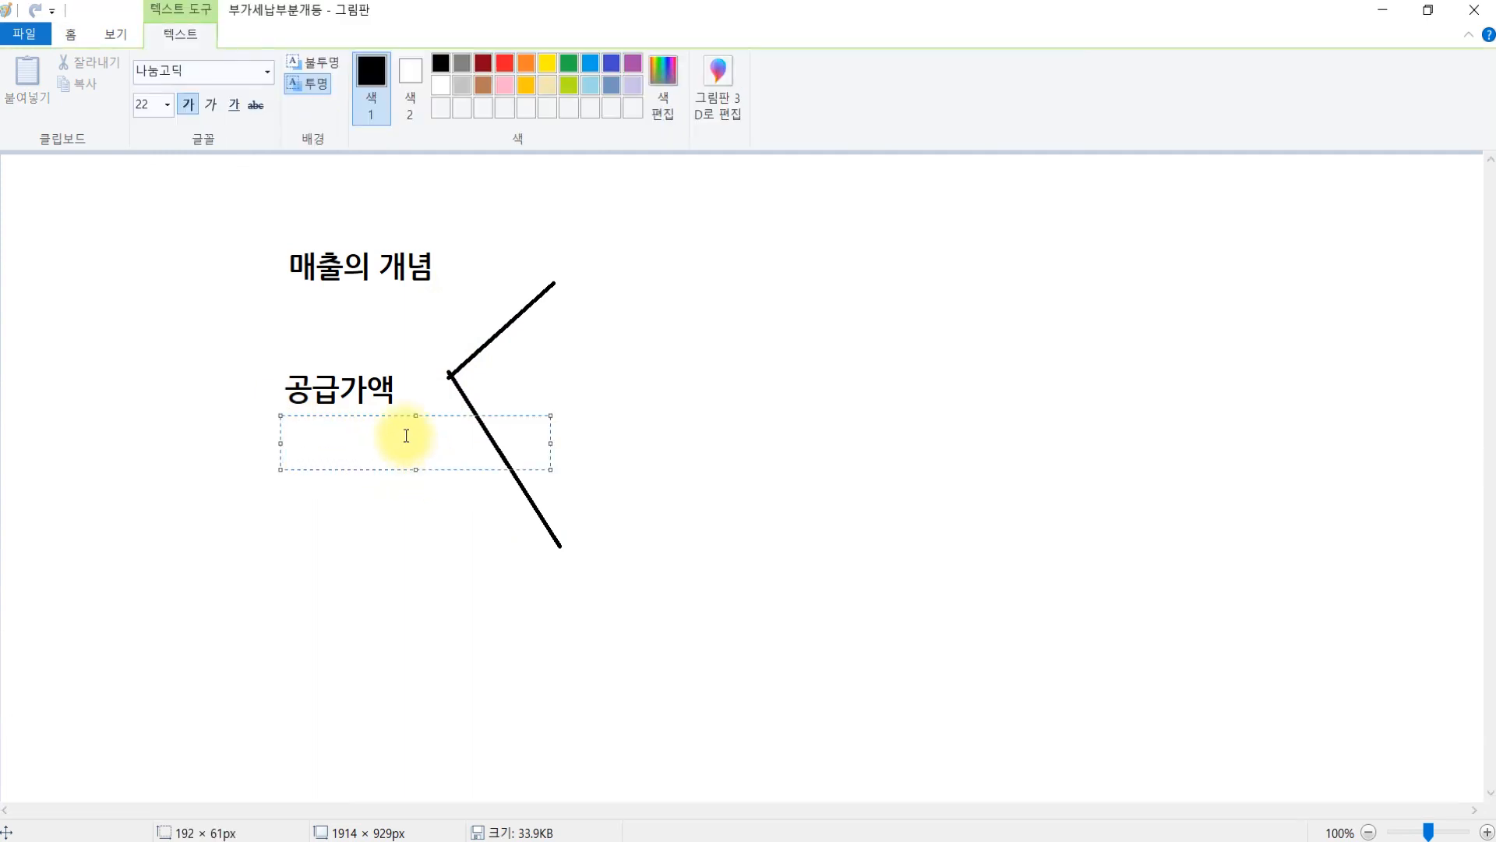
pyautogui.write('=과세표준')
pyautogui.click(1019, 273)
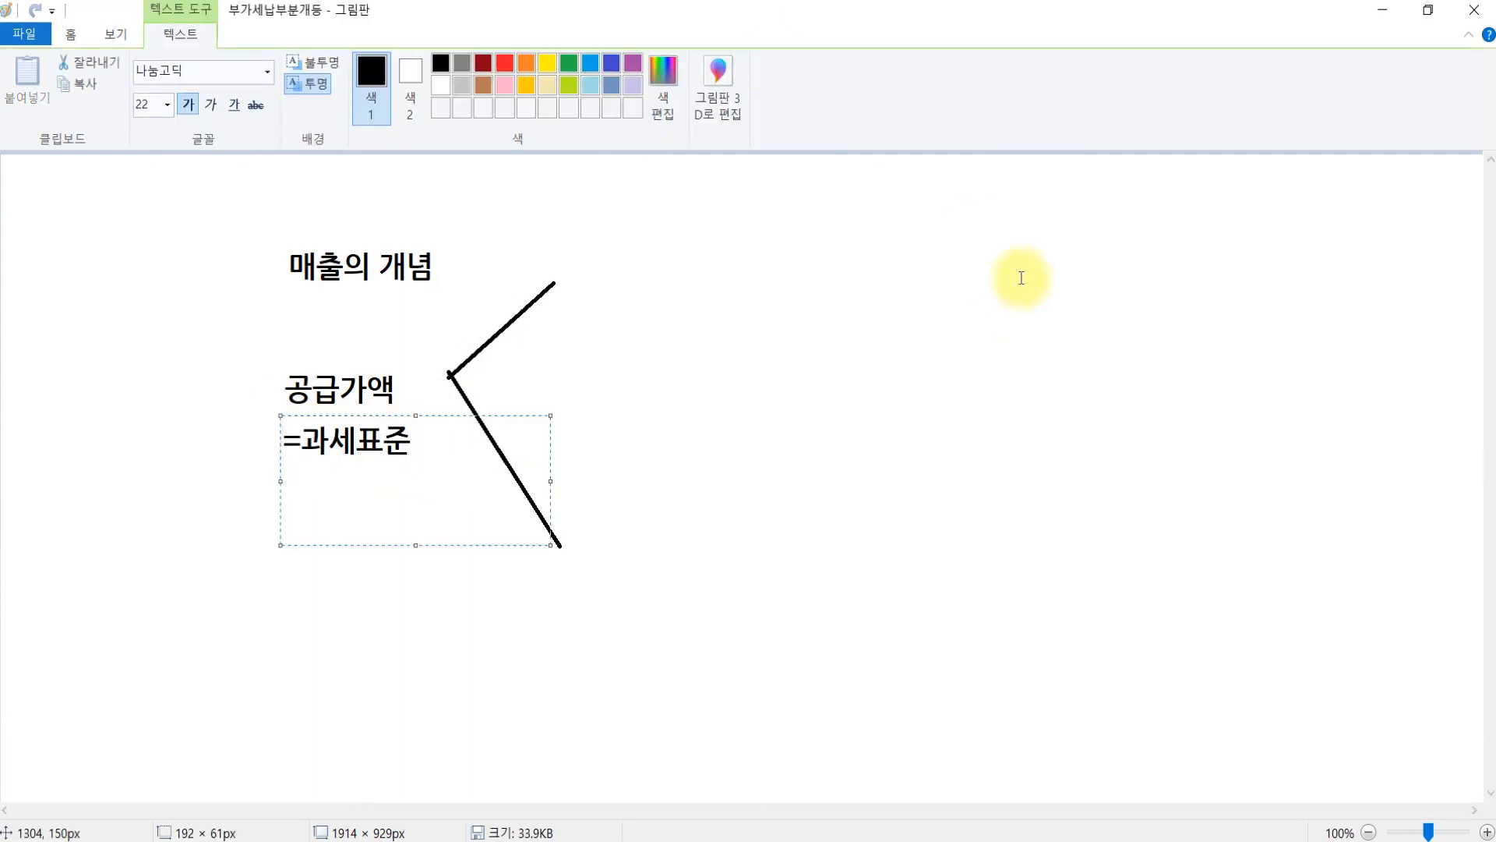
pyautogui.click(595, 260)
pyautogui.write('수입금액')
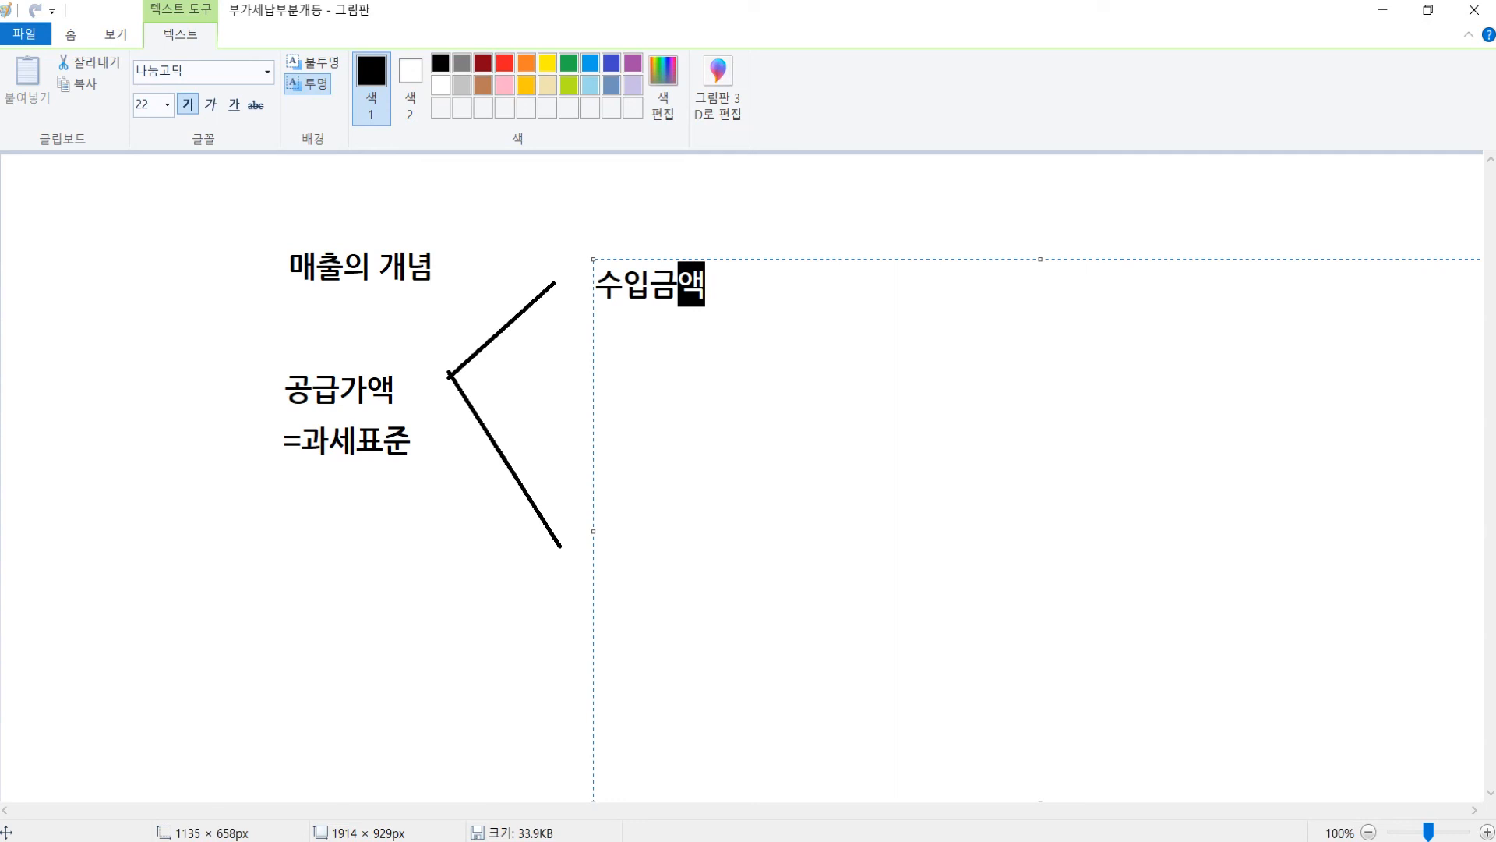
# - Retype the upper branch label as 수입금액(상품,제품 판매)
pyautogui.press('BackSpace')
pyautogui.press('BackSpace')
pyautogui.press('BackSpace')
pyautogui.press('BackSpace')
pyautogui.press('BackSpace')
pyautogui.press('BackSpace')
pyautogui.write('수입금액(')
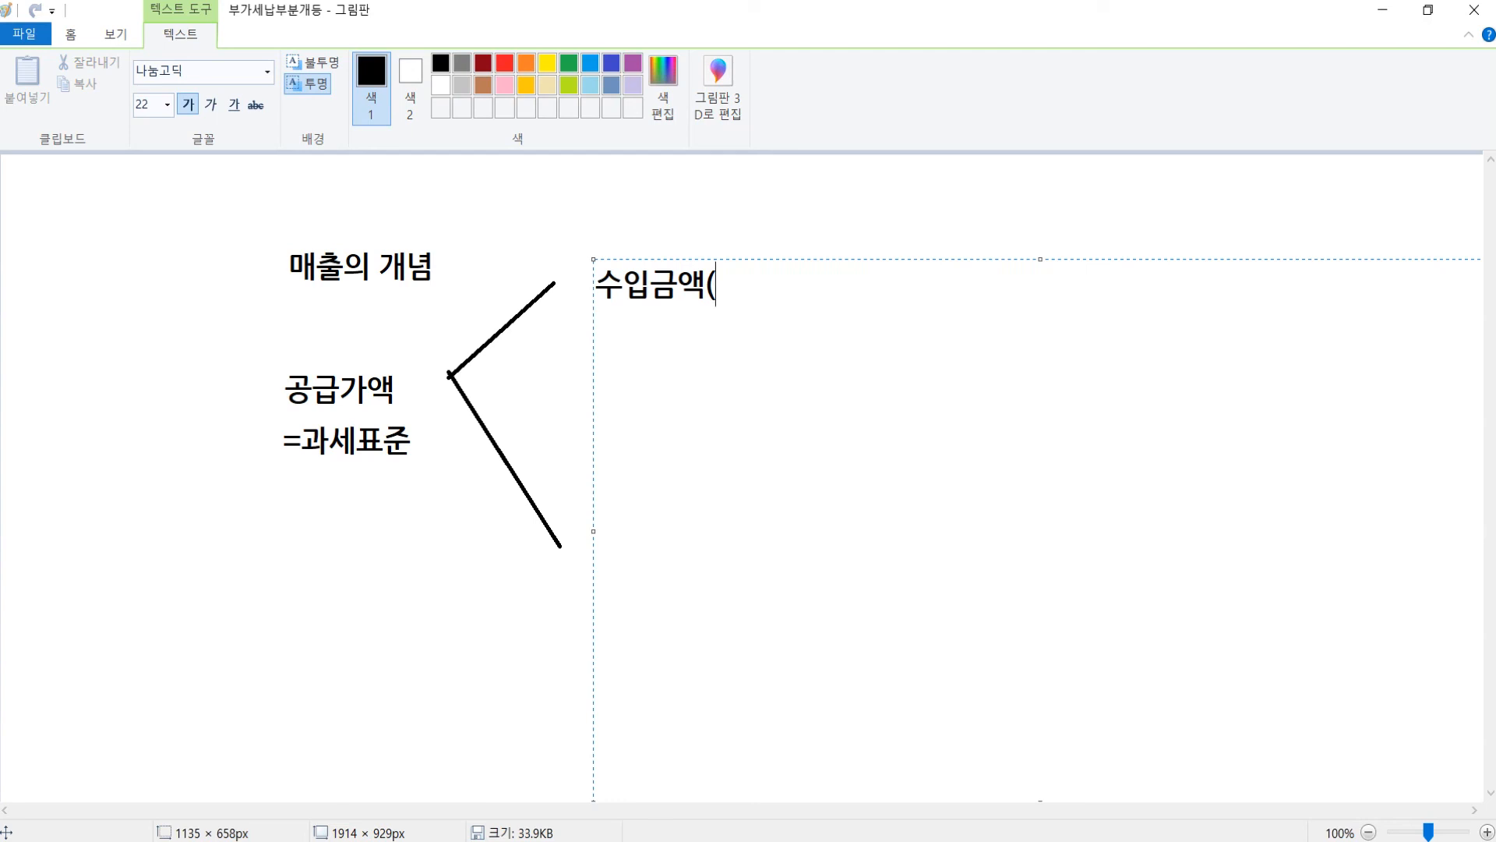
pyautogui.write('수')
pyautogui.press('BackSpace')
pyautogui.press('BackSpace')
pyautogui.press('BackSpace')
pyautogui.press('BackSpace')
pyautogui.press('BackSpace')
pyautogui.press('BackSpace')
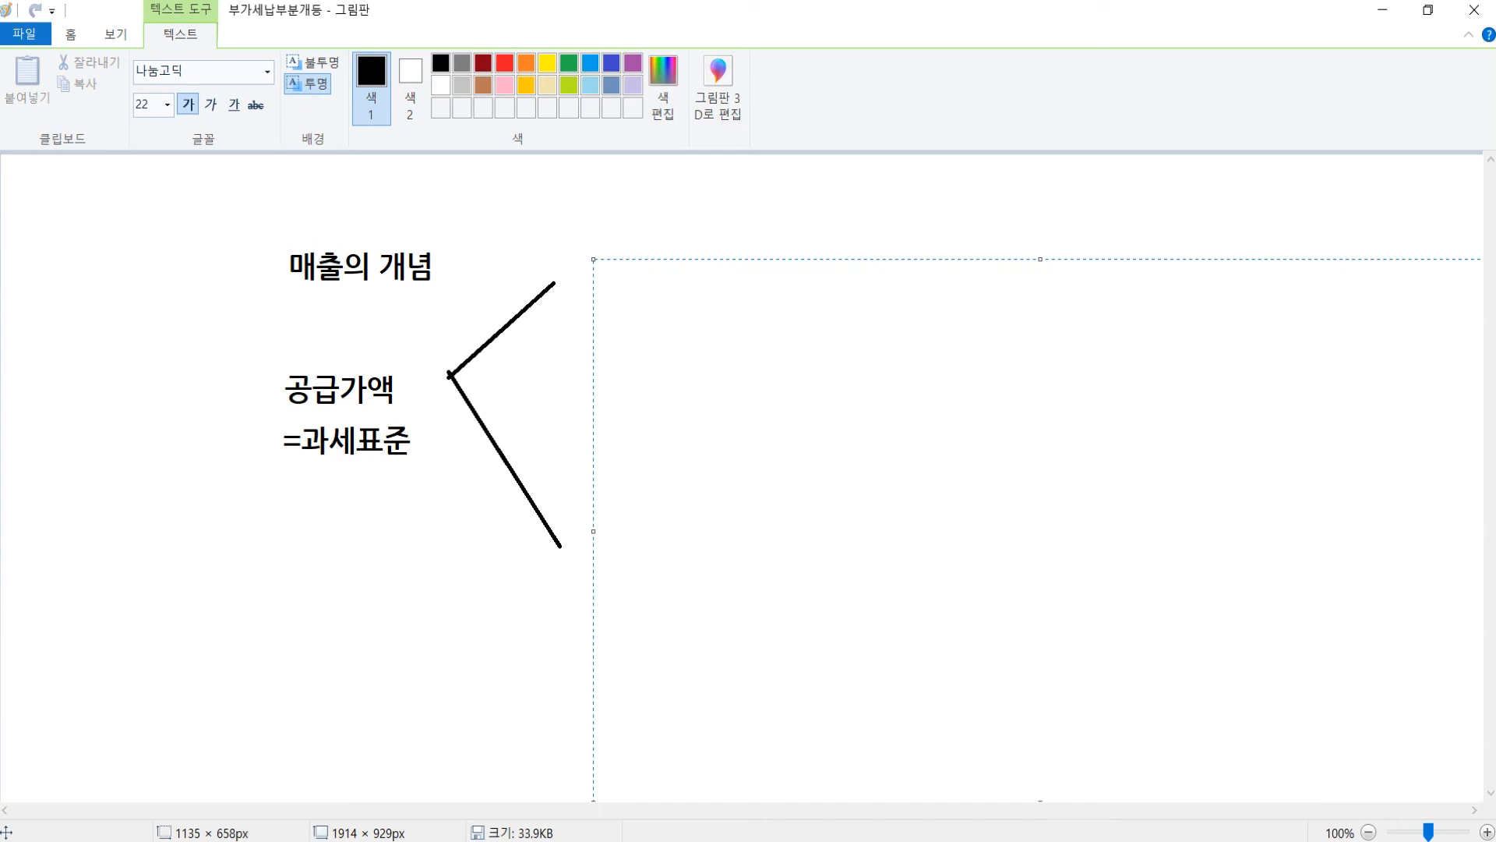
pyautogui.write('수입금액(상품,제품 판매')
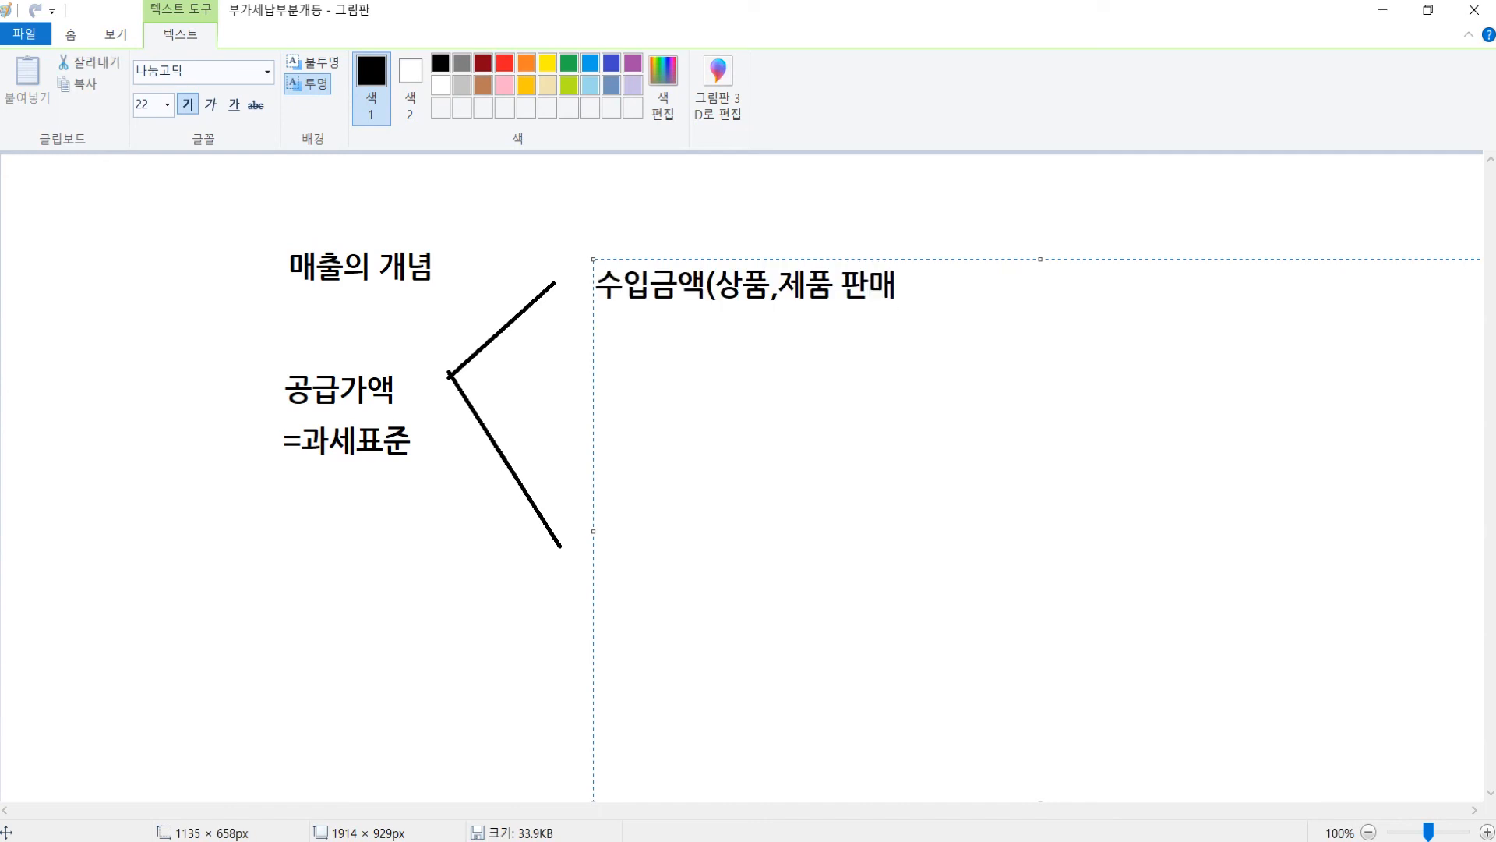
pyautogui.hotkey('ctrl', 'z')
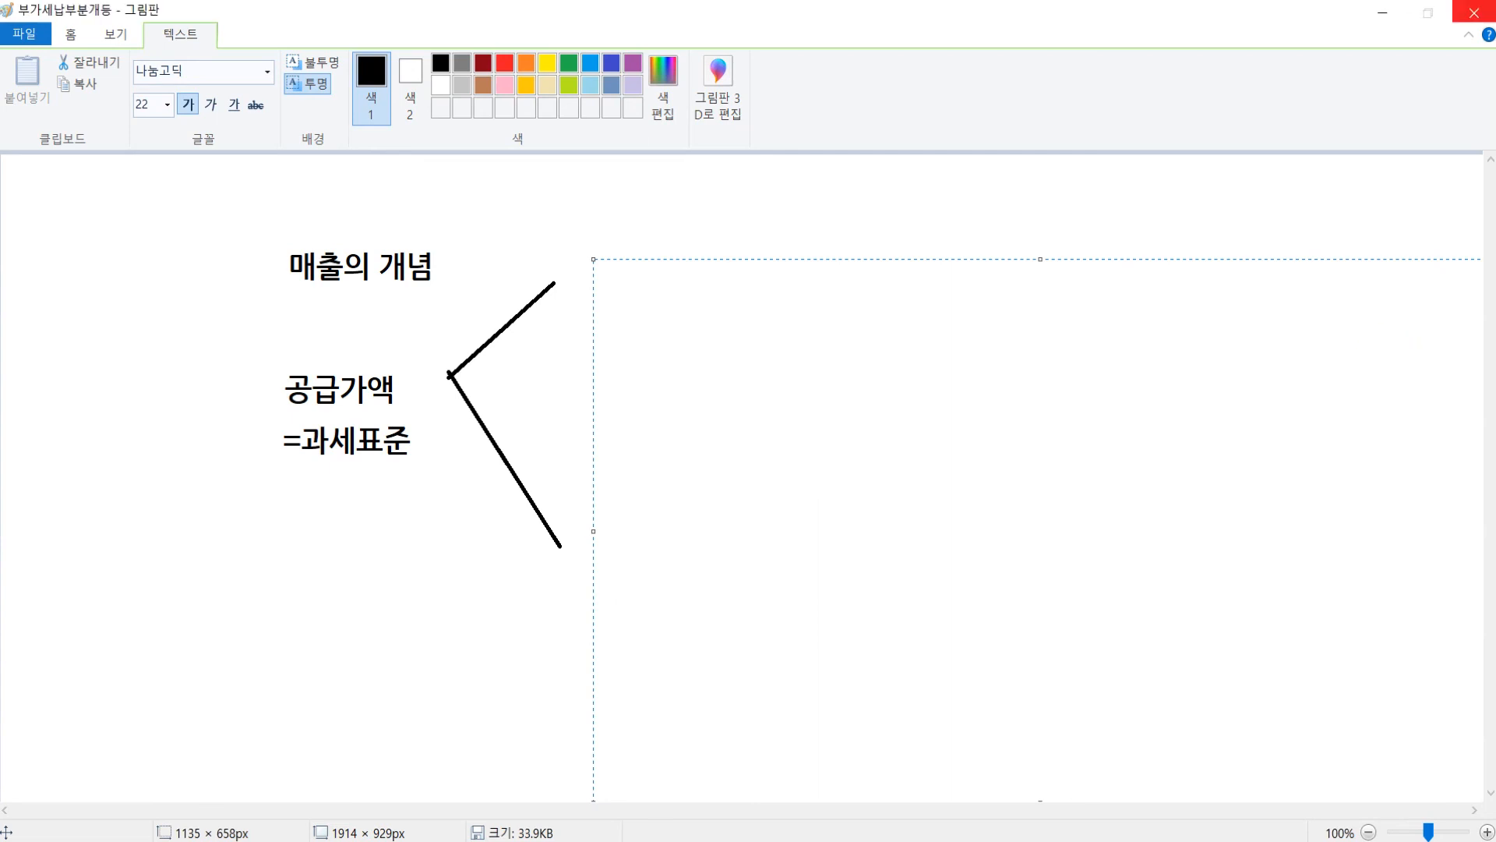
pyautogui.write('수입금액(상품,제품 판매)')
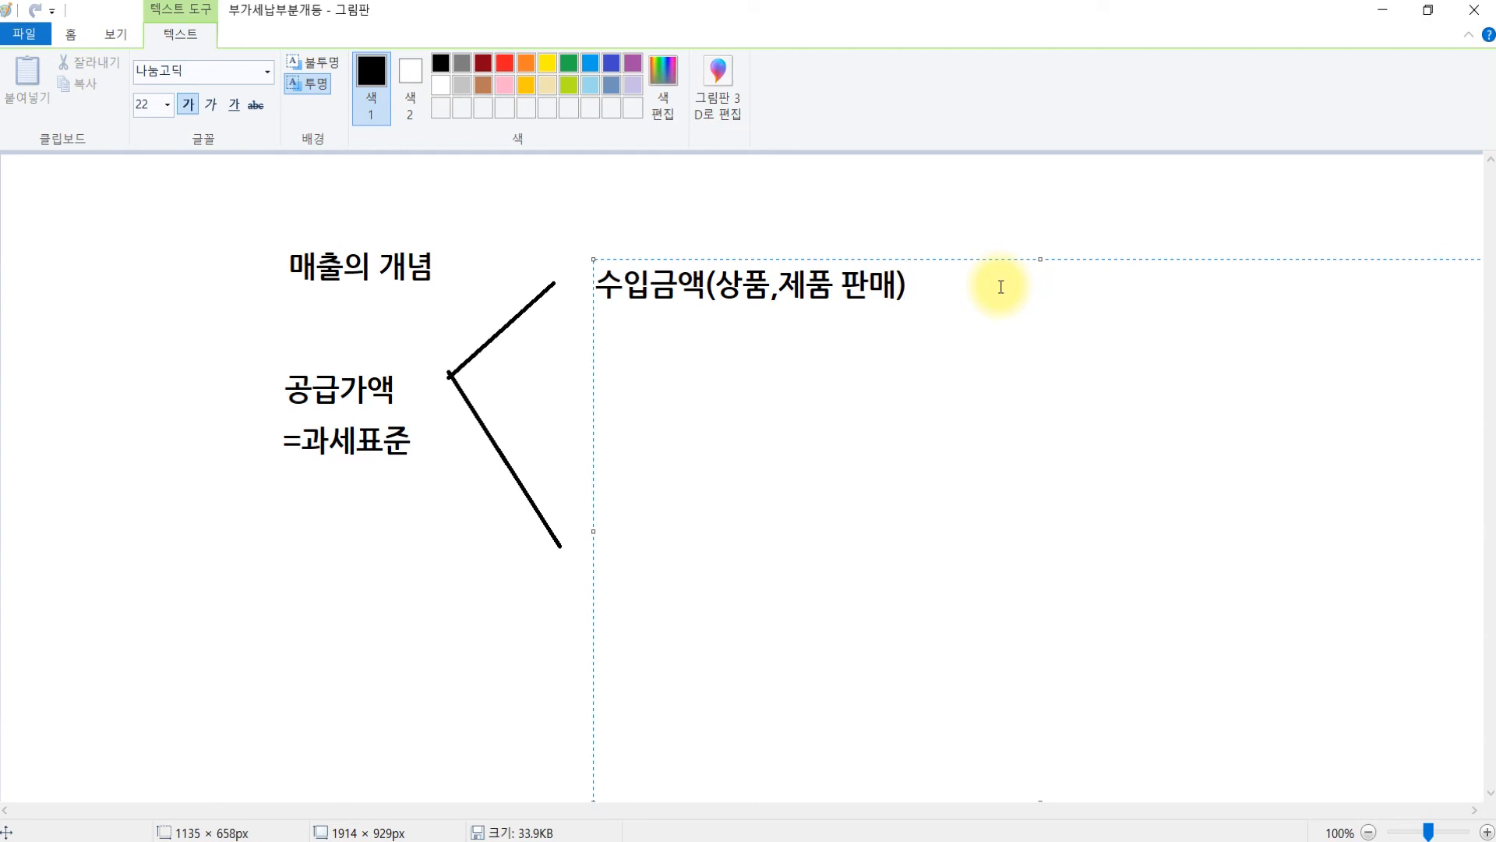
# - Label the lower branch 수입금액제외 (고정자산 판매), then switch back to KcLep
pyautogui.press('Return')
pyautogui.press('Return')
pyautogui.press('Return')
pyautogui.press('Return')
pyautogui.press('Return')
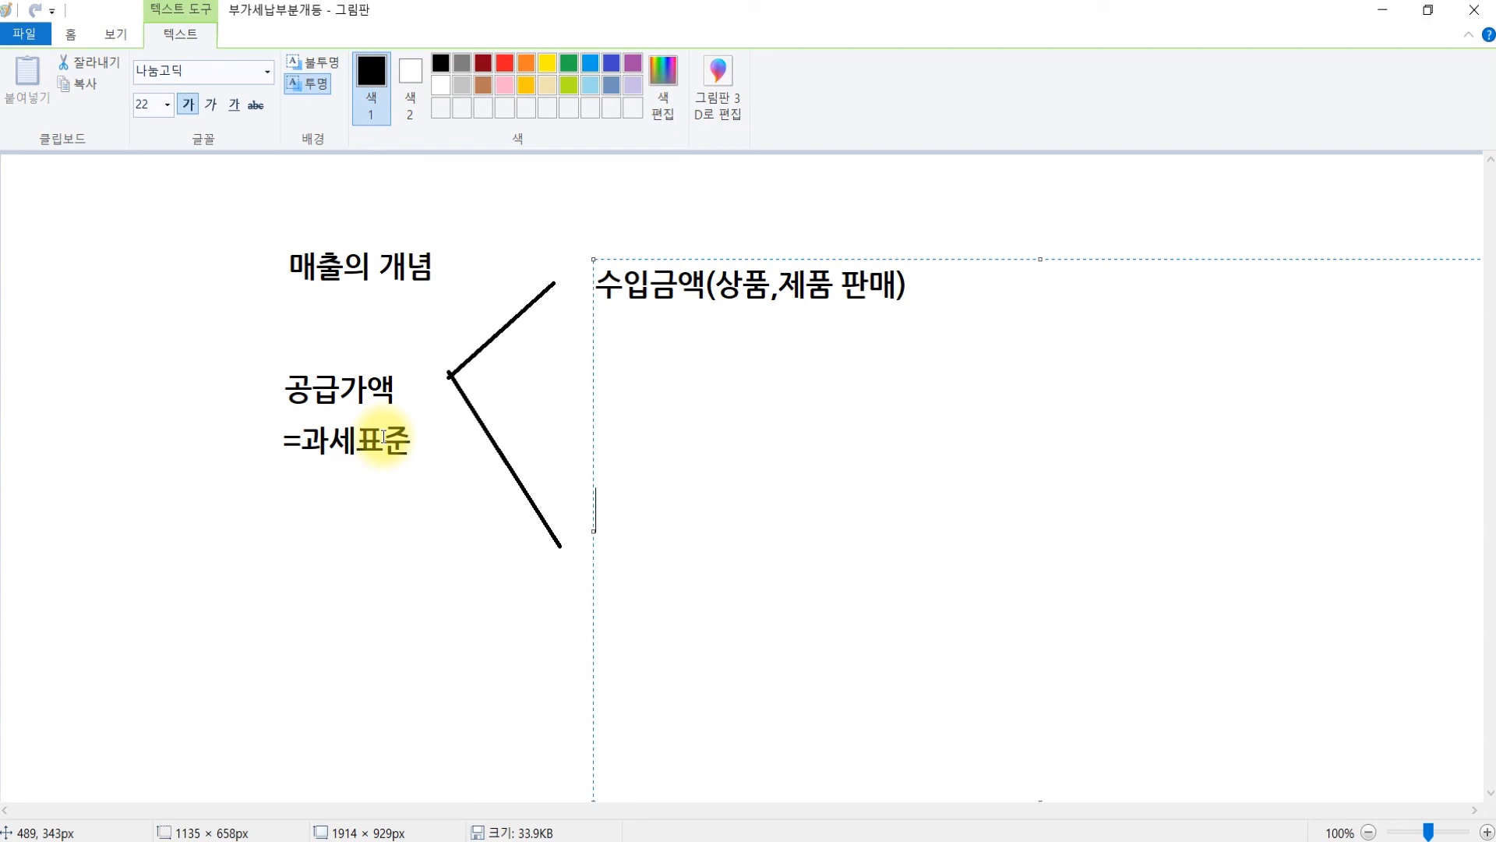
pyautogui.write('수입금액')
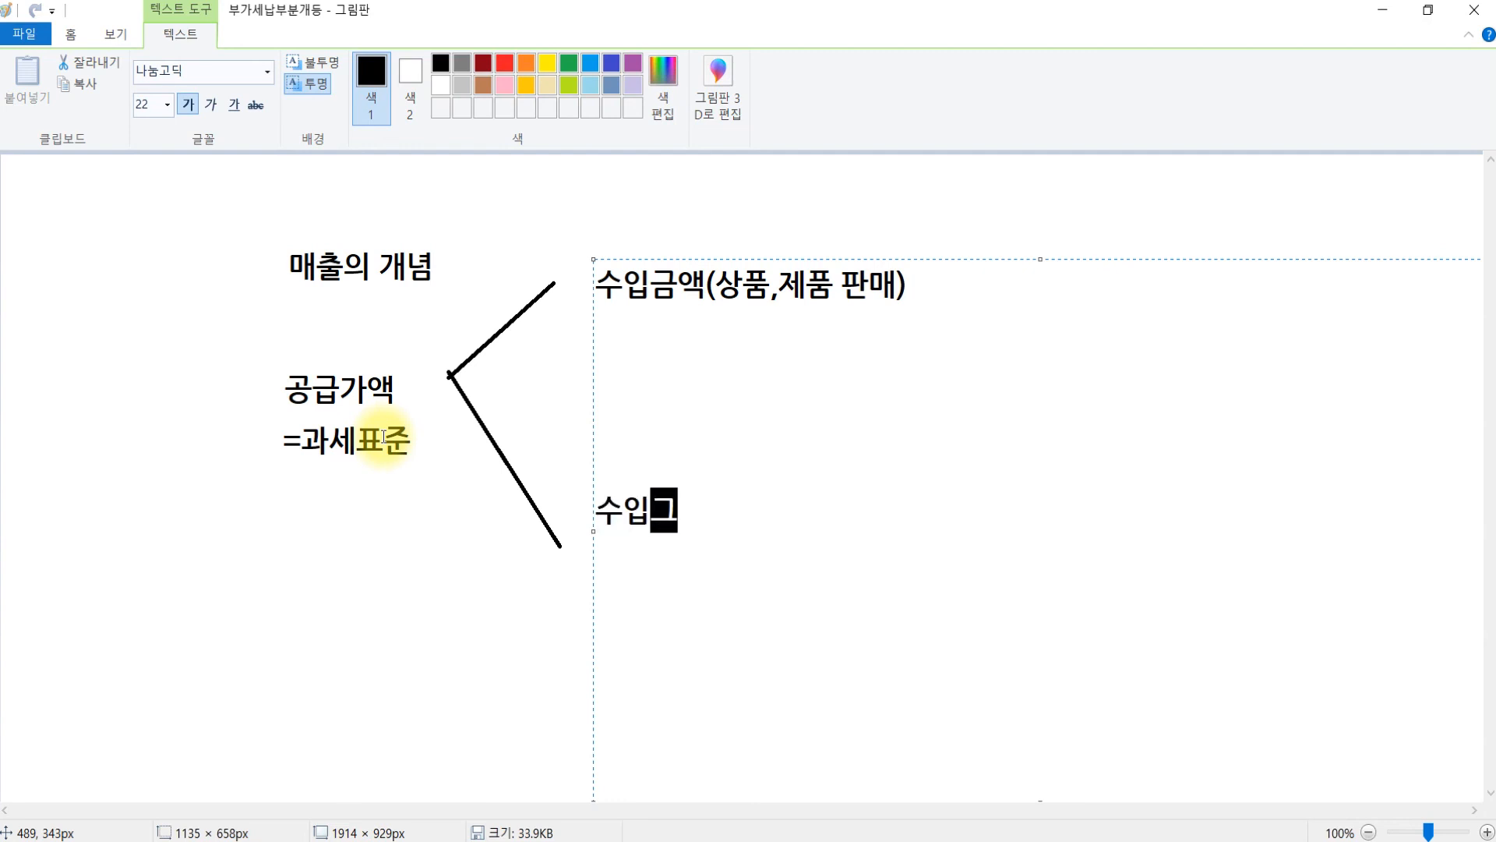
pyautogui.write('제외 ')
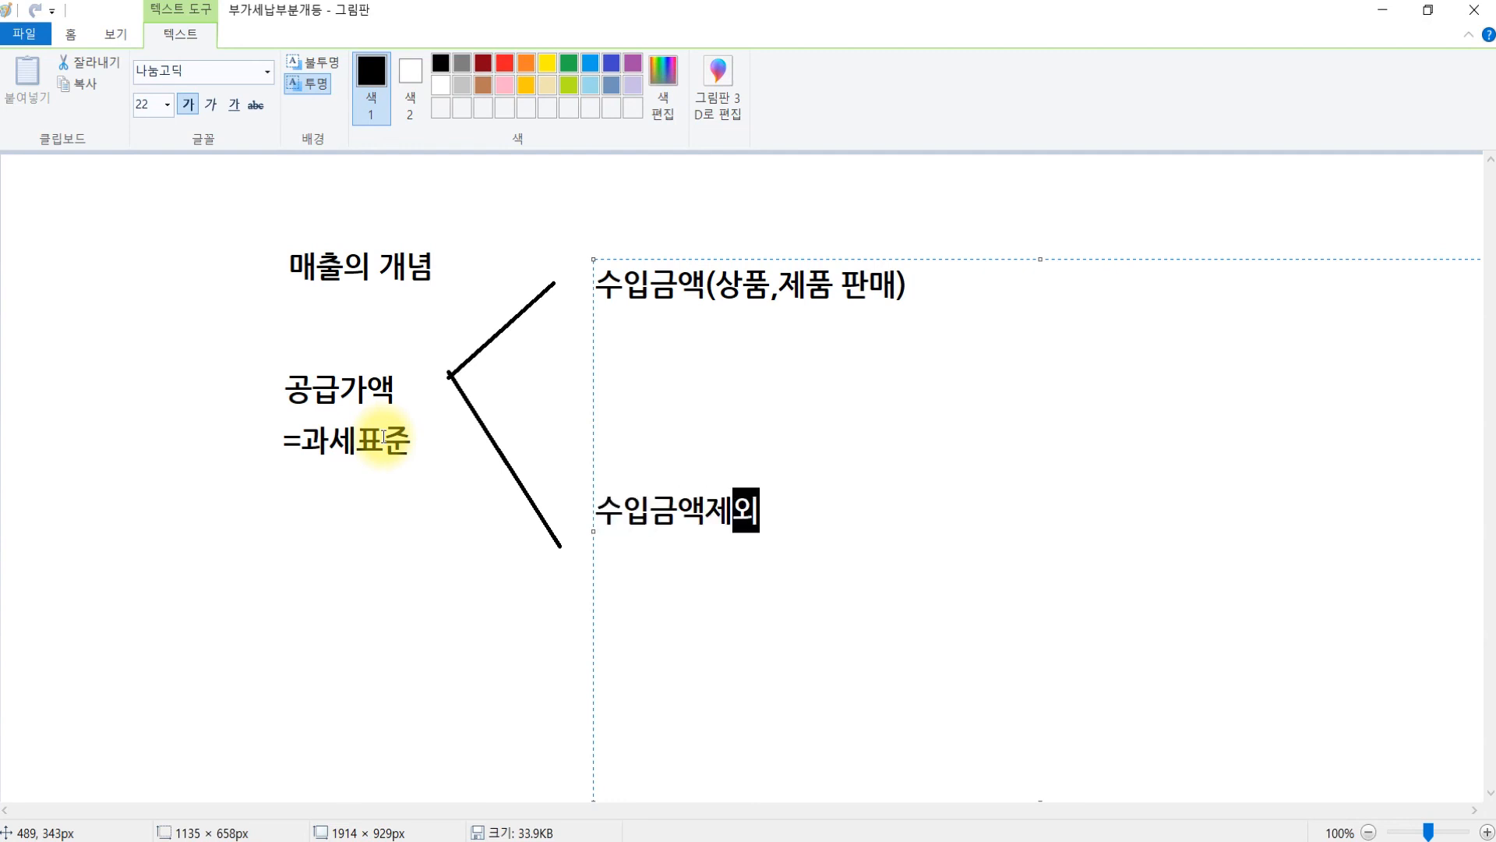
pyautogui.write('(고정자산')
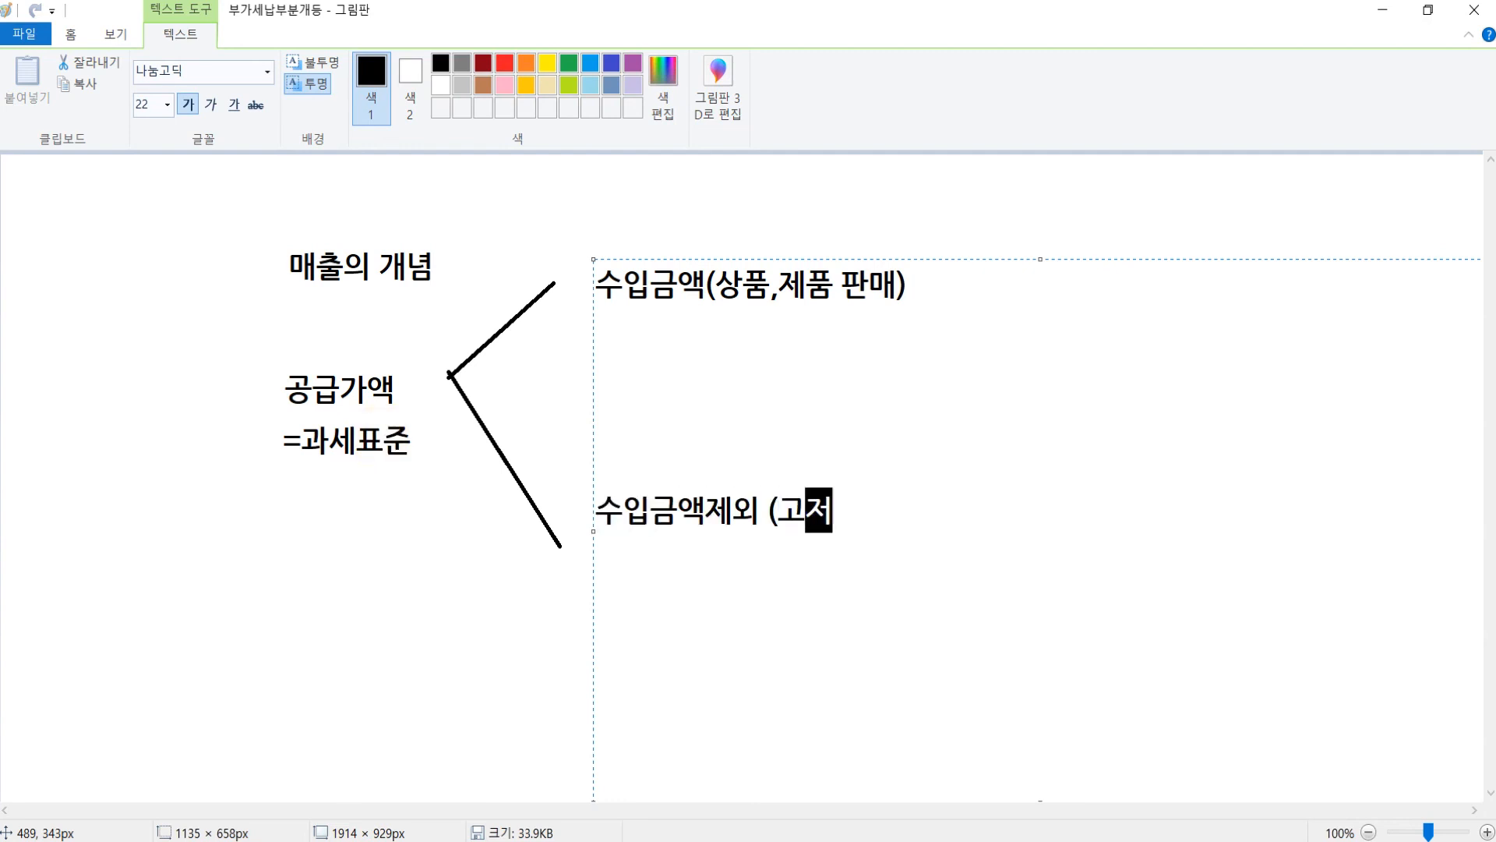
pyautogui.write(' 판매)')
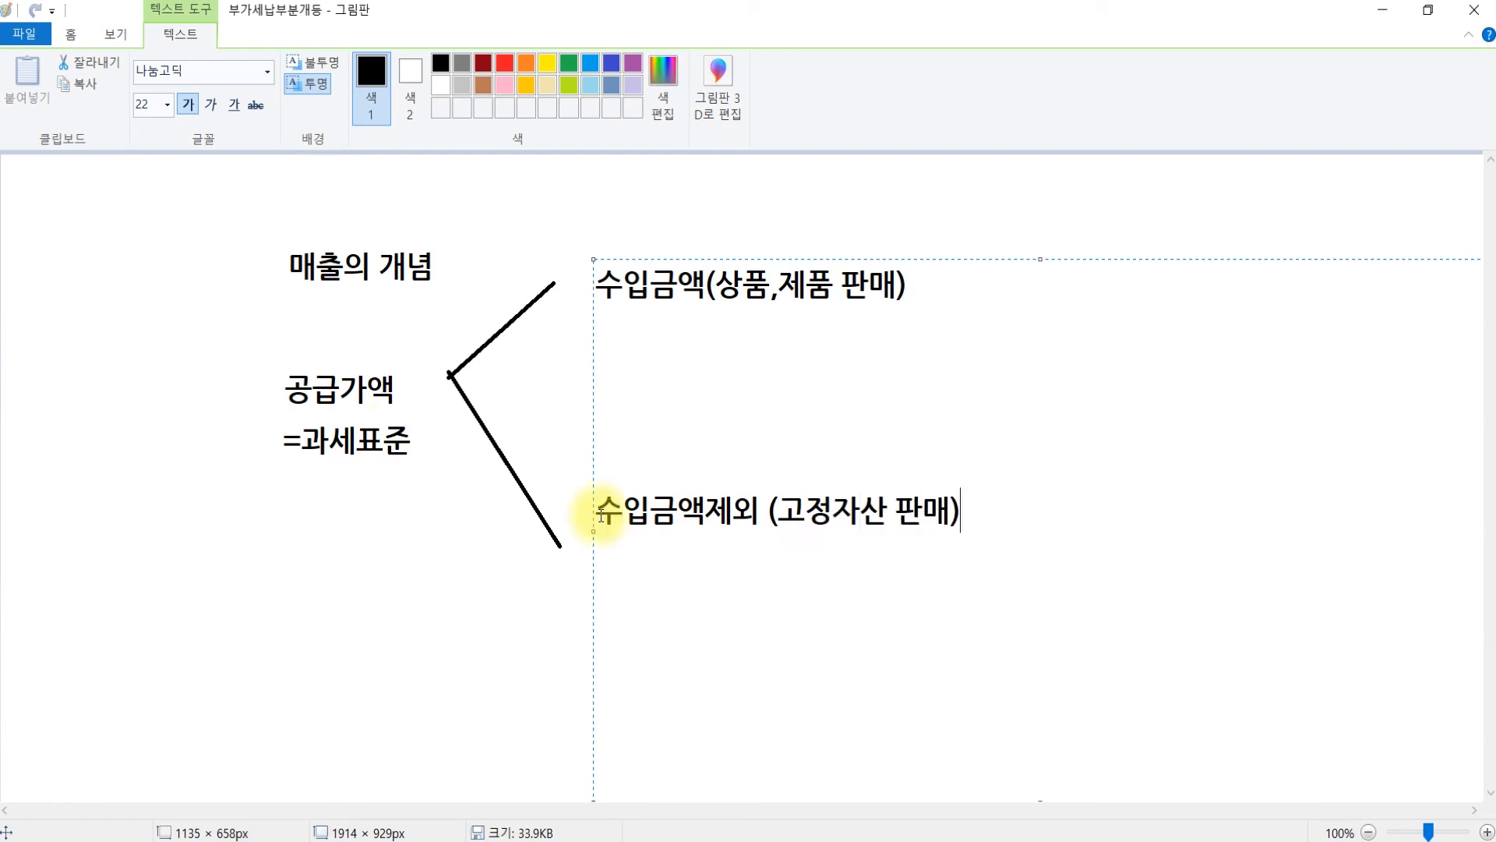
pyautogui.click(503, 568)
pyautogui.hotkey('alt', 'Tab')
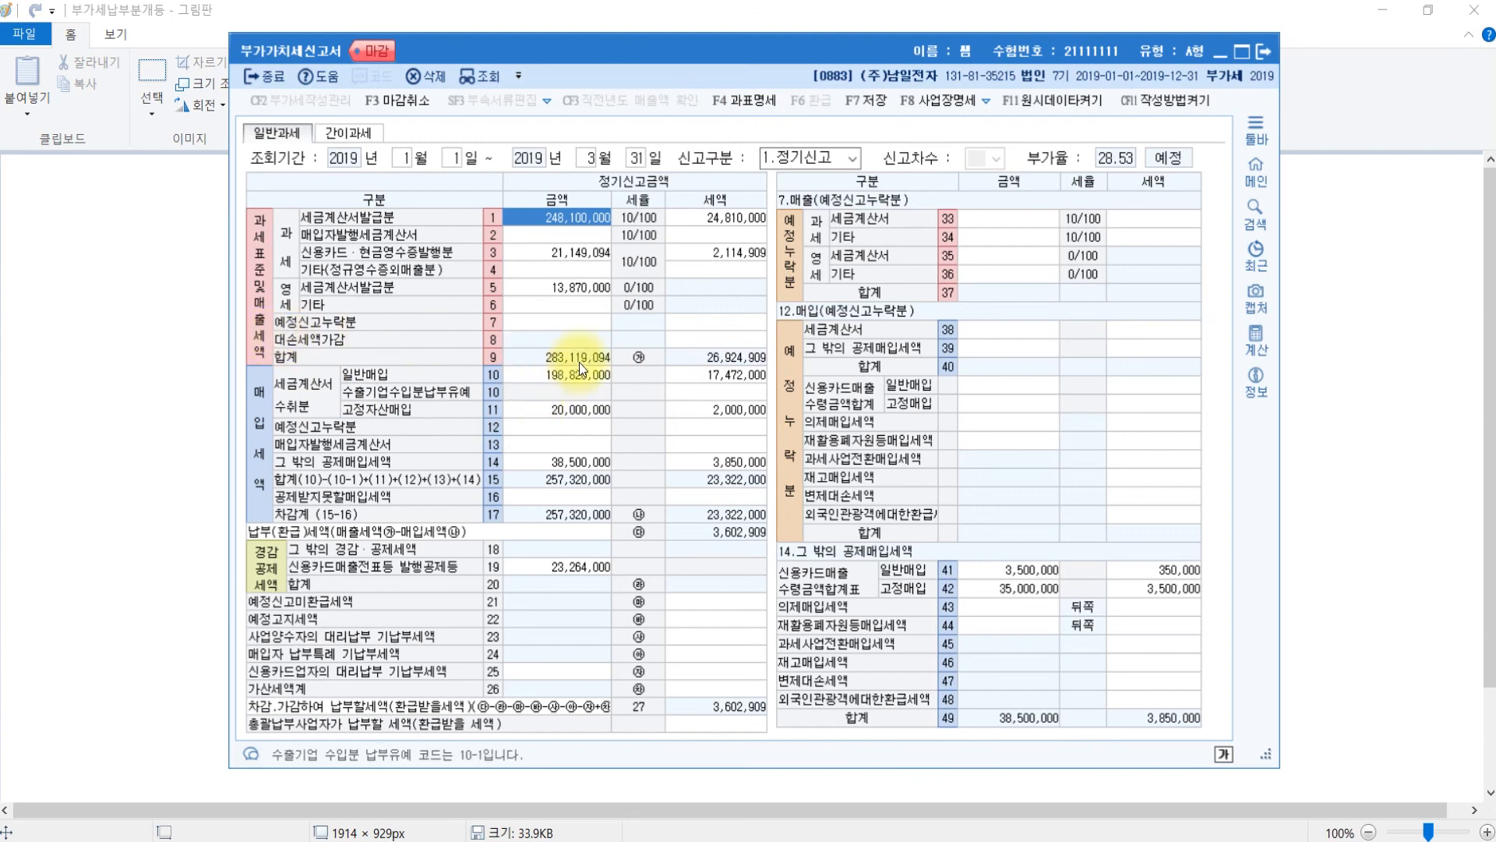
# - Bring the January–March 2019 VAT return forward and select its 283,119,094 row 9 total to open the breakdown
pyautogui.click(543, 368)
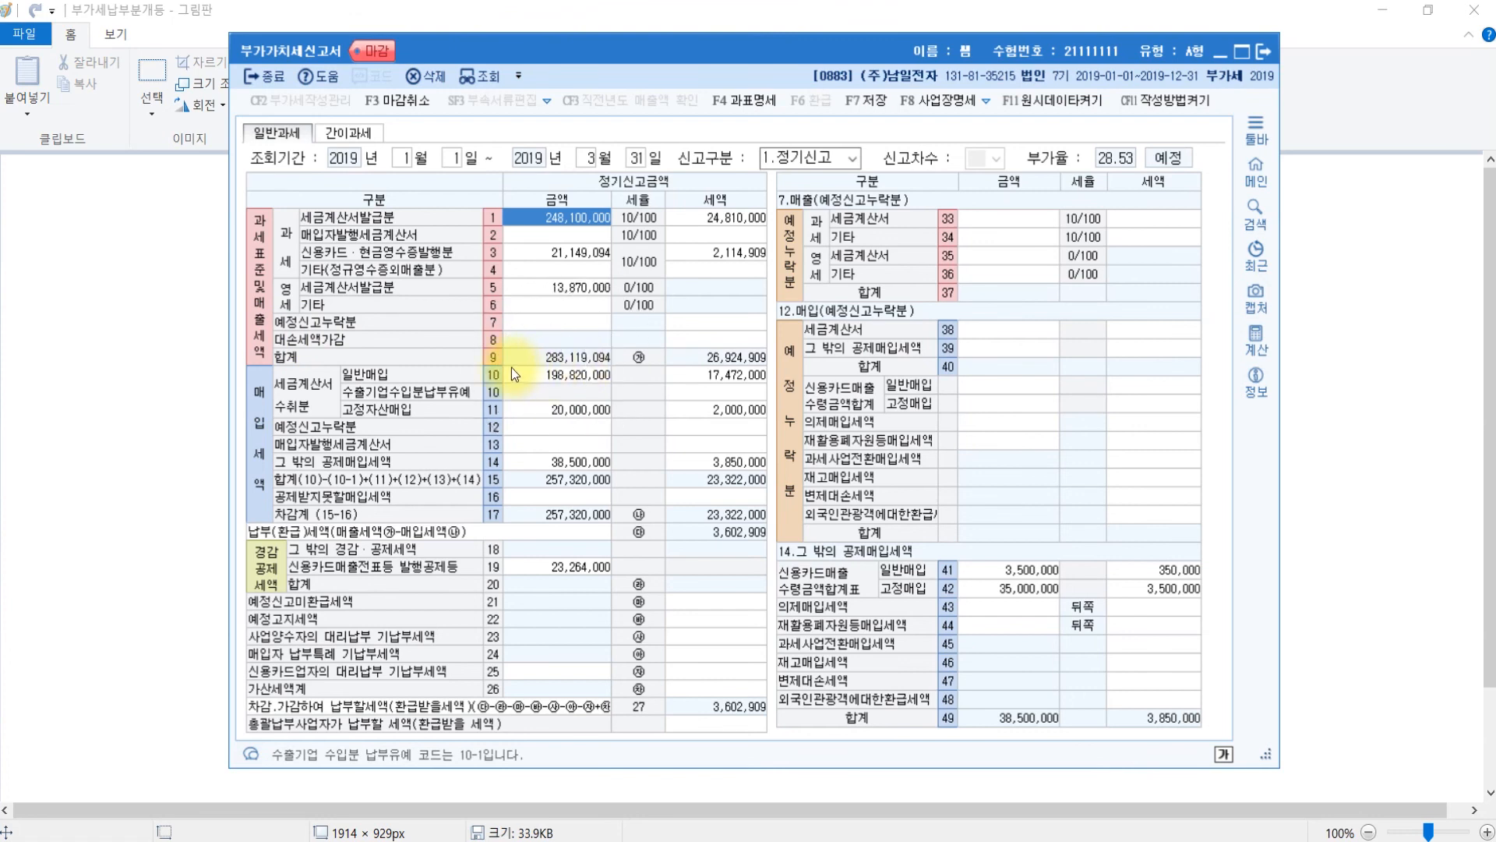
pyautogui.click(572, 363)
pyautogui.click(573, 363)
pyautogui.click(573, 363)
pyautogui.click(572, 363)
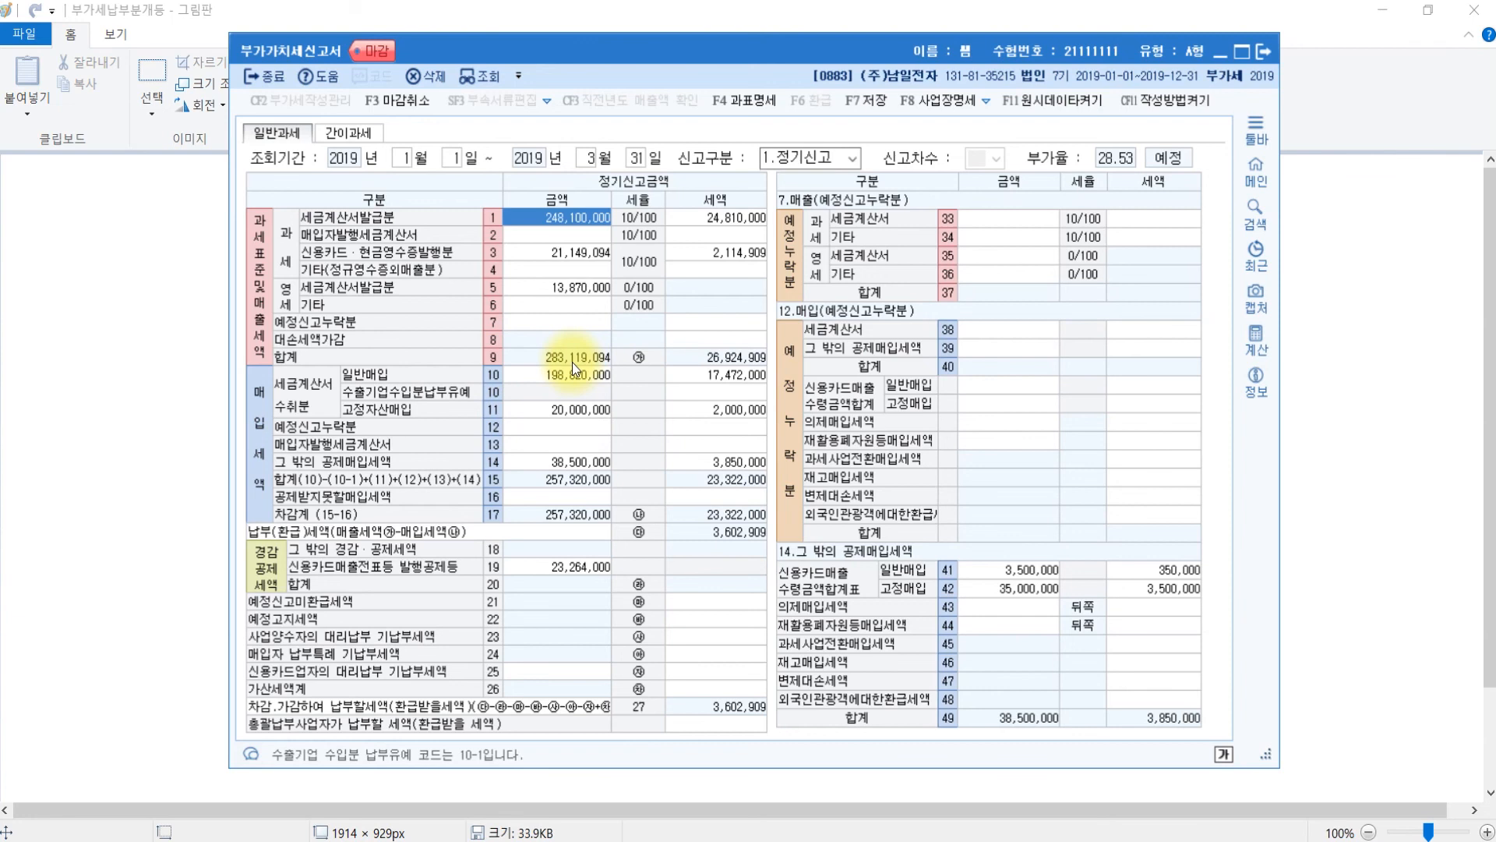
pyautogui.click(737, 103)
# - Move the 과세표준명세 dialog aside and review its 271,119,094 product sales lines
pyautogui.moveTo(736, 136); pyautogui.dragTo(896, 156)
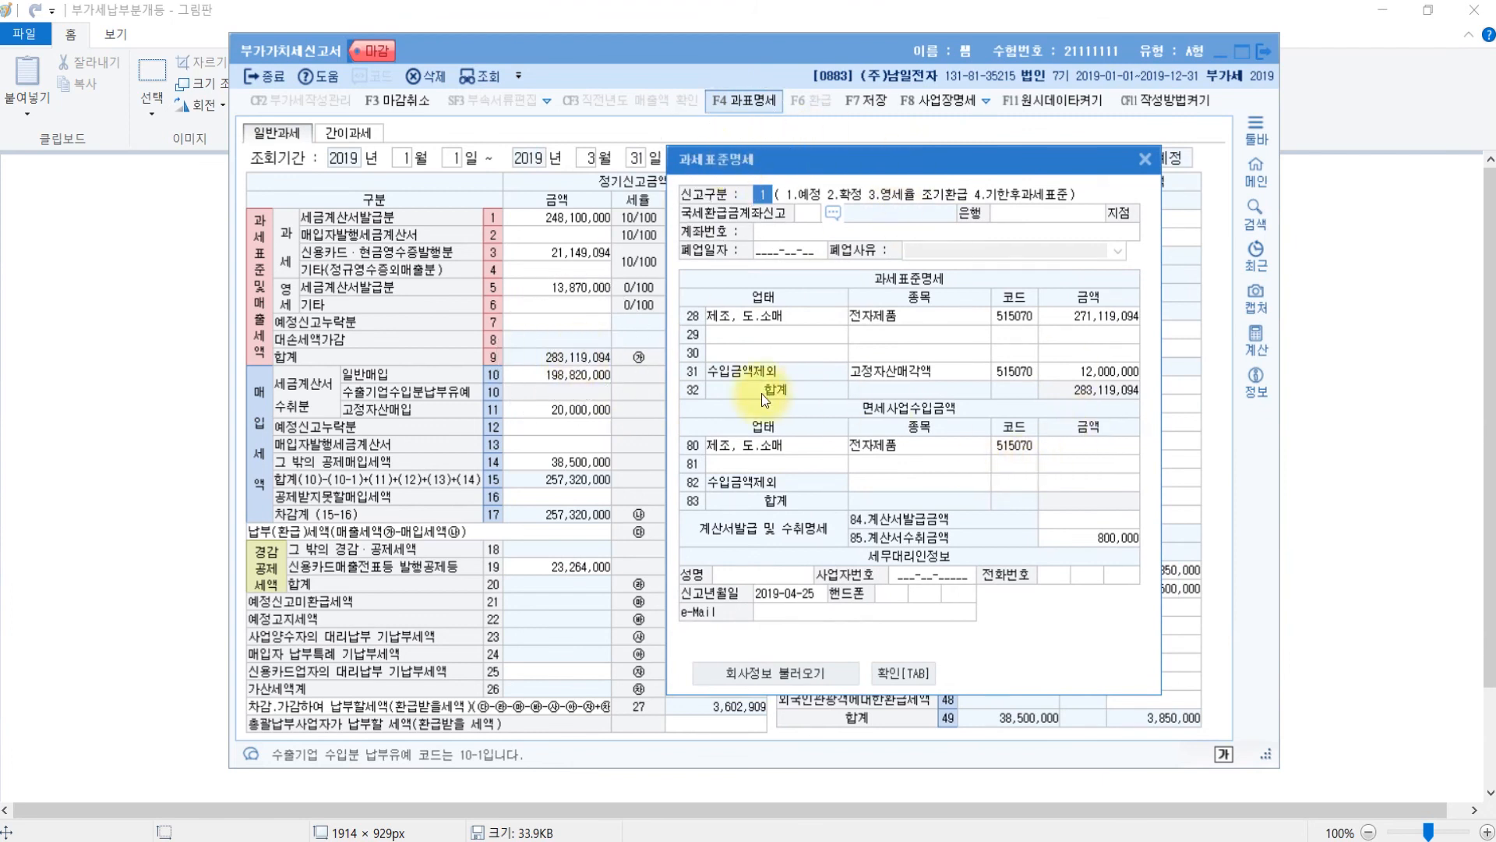
pyautogui.click(1089, 398)
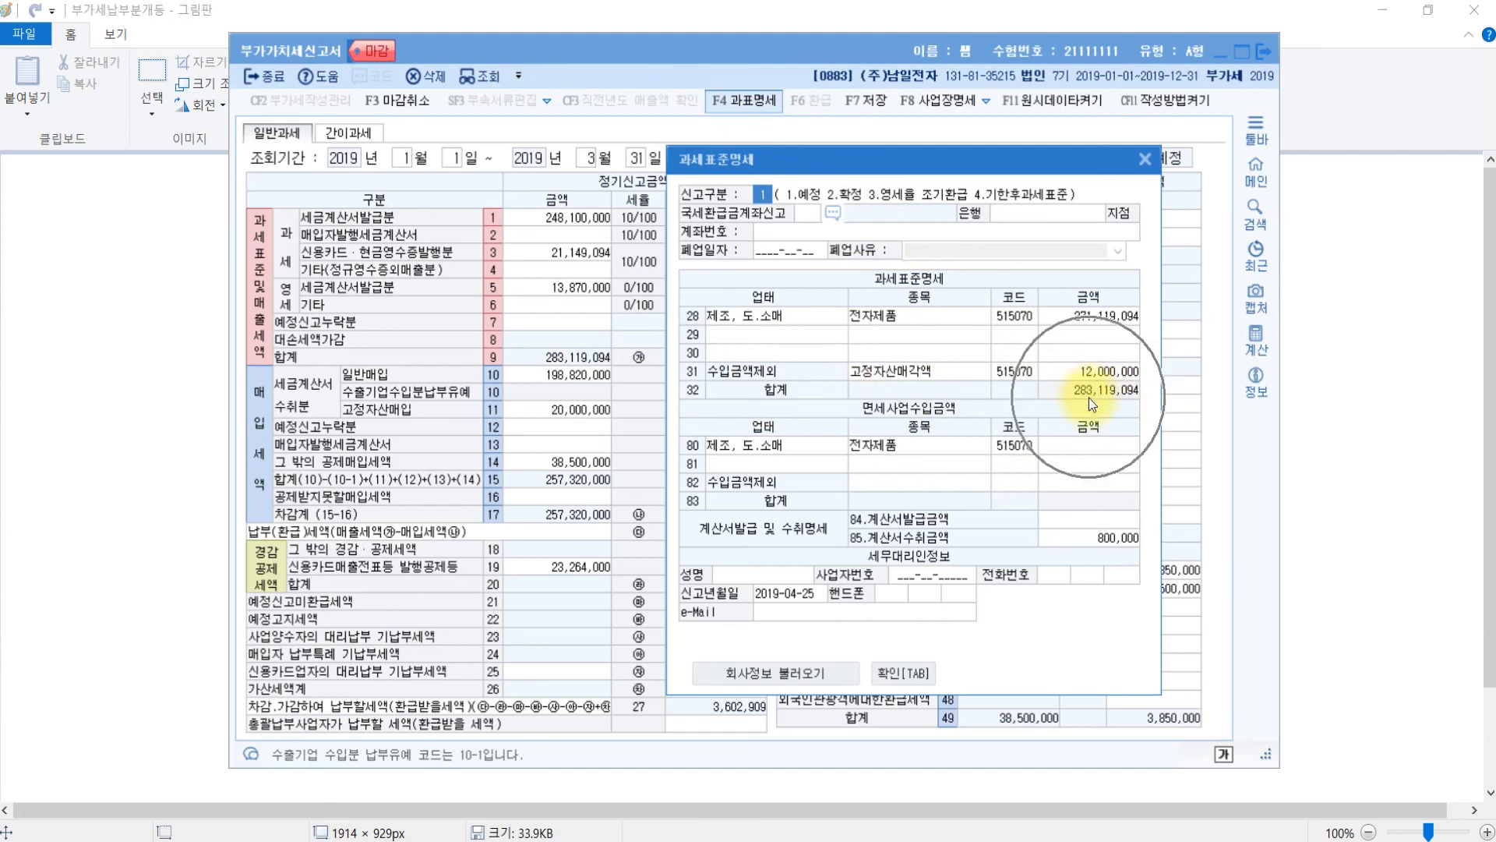
pyautogui.click(587, 361)
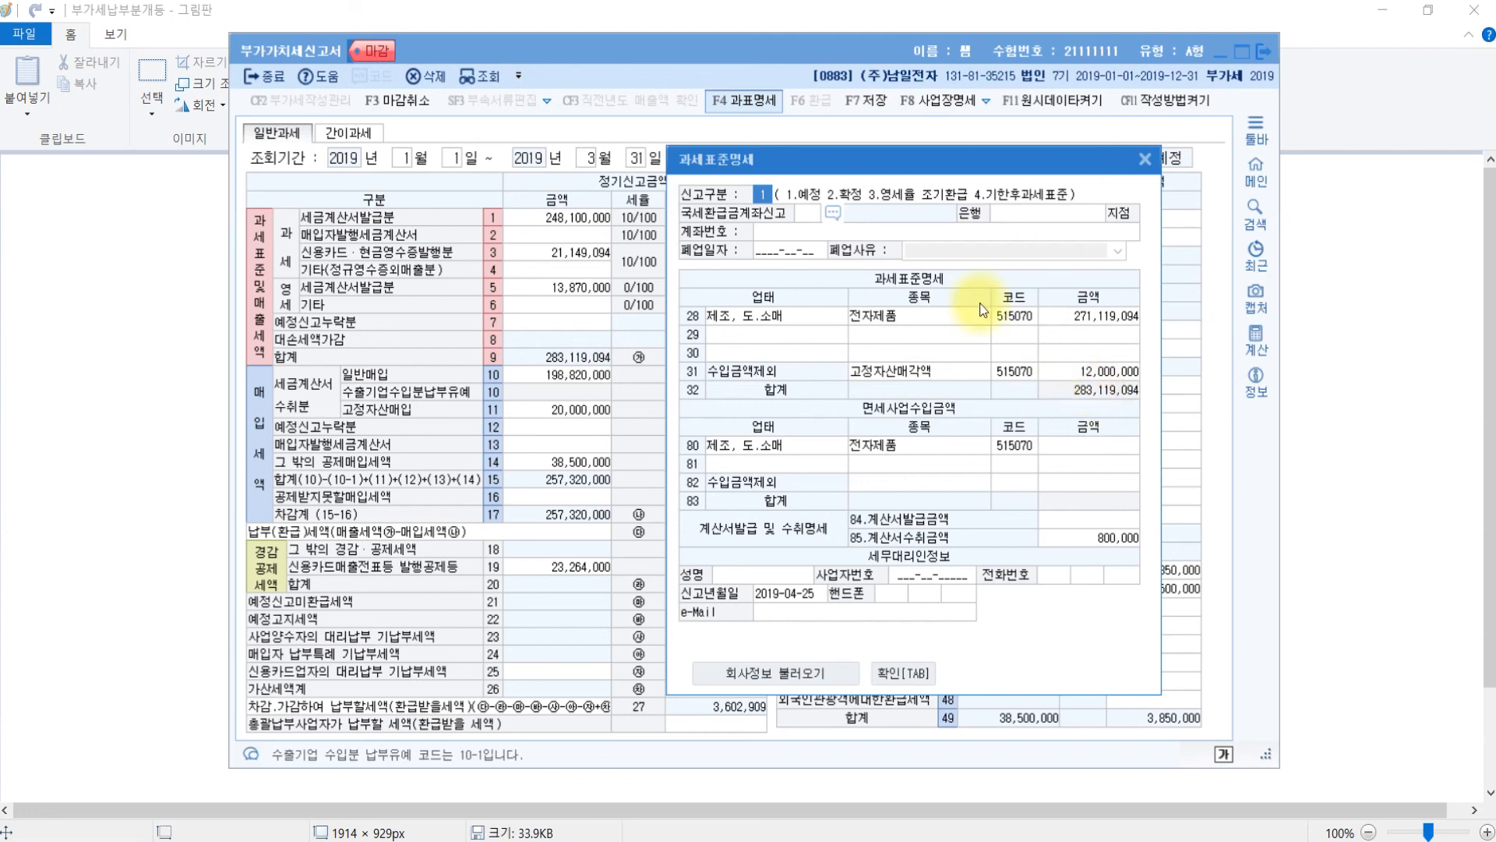
pyautogui.click(883, 314)
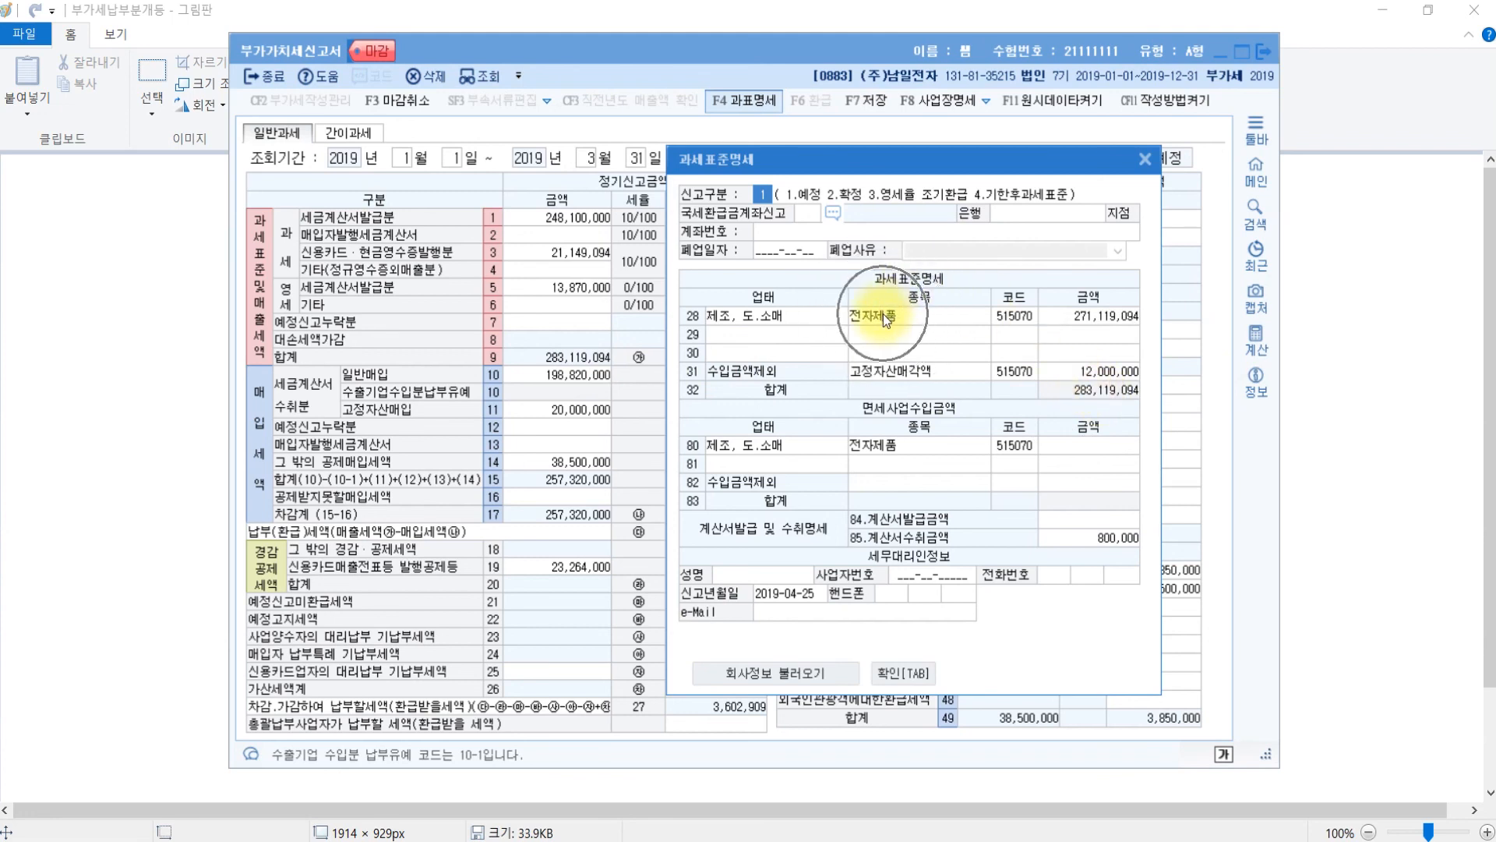
pyautogui.click(1072, 323)
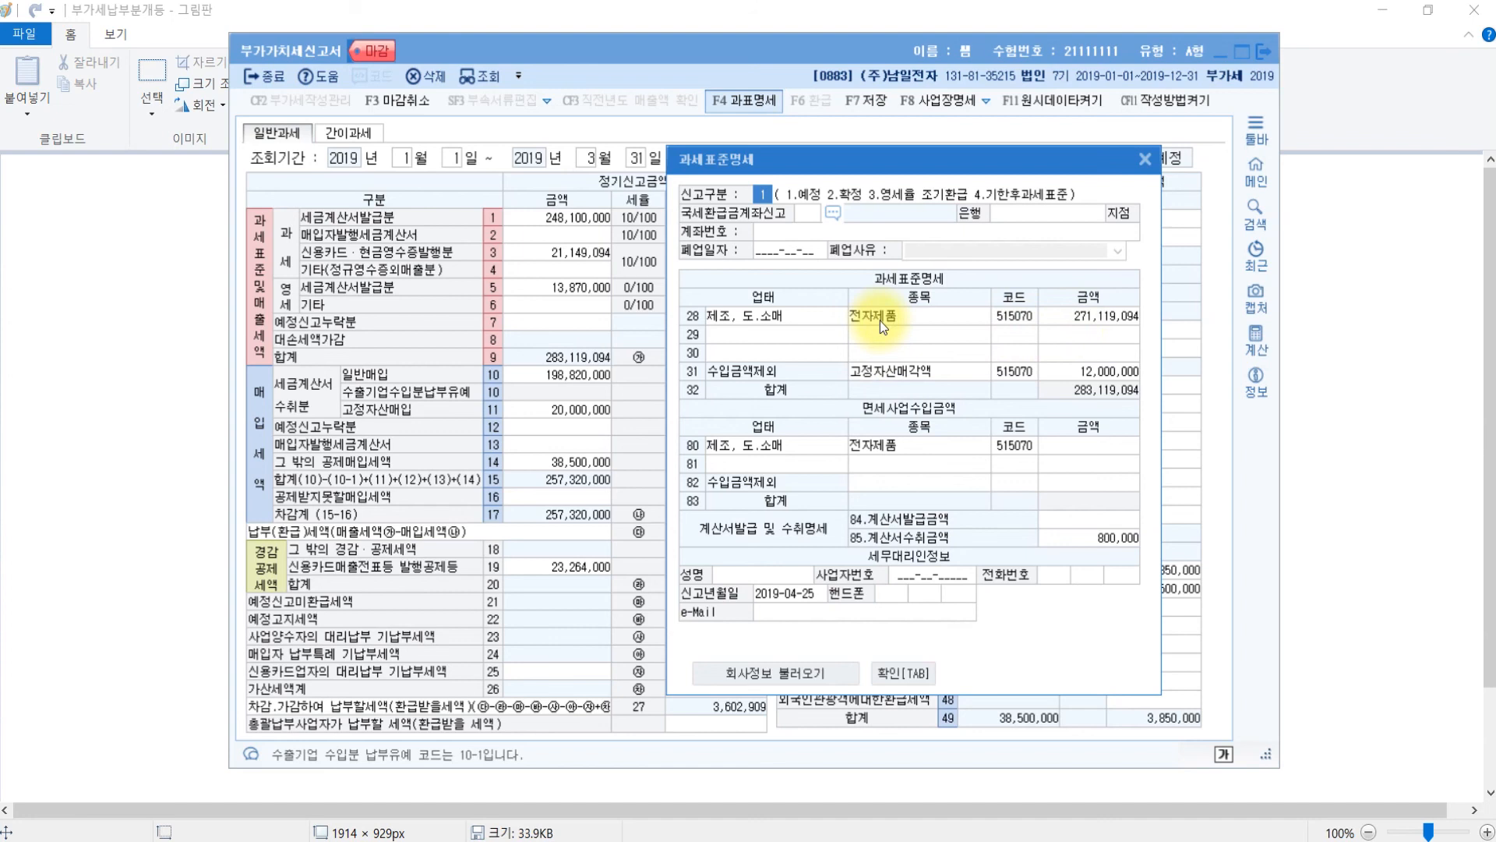
pyautogui.click(732, 373)
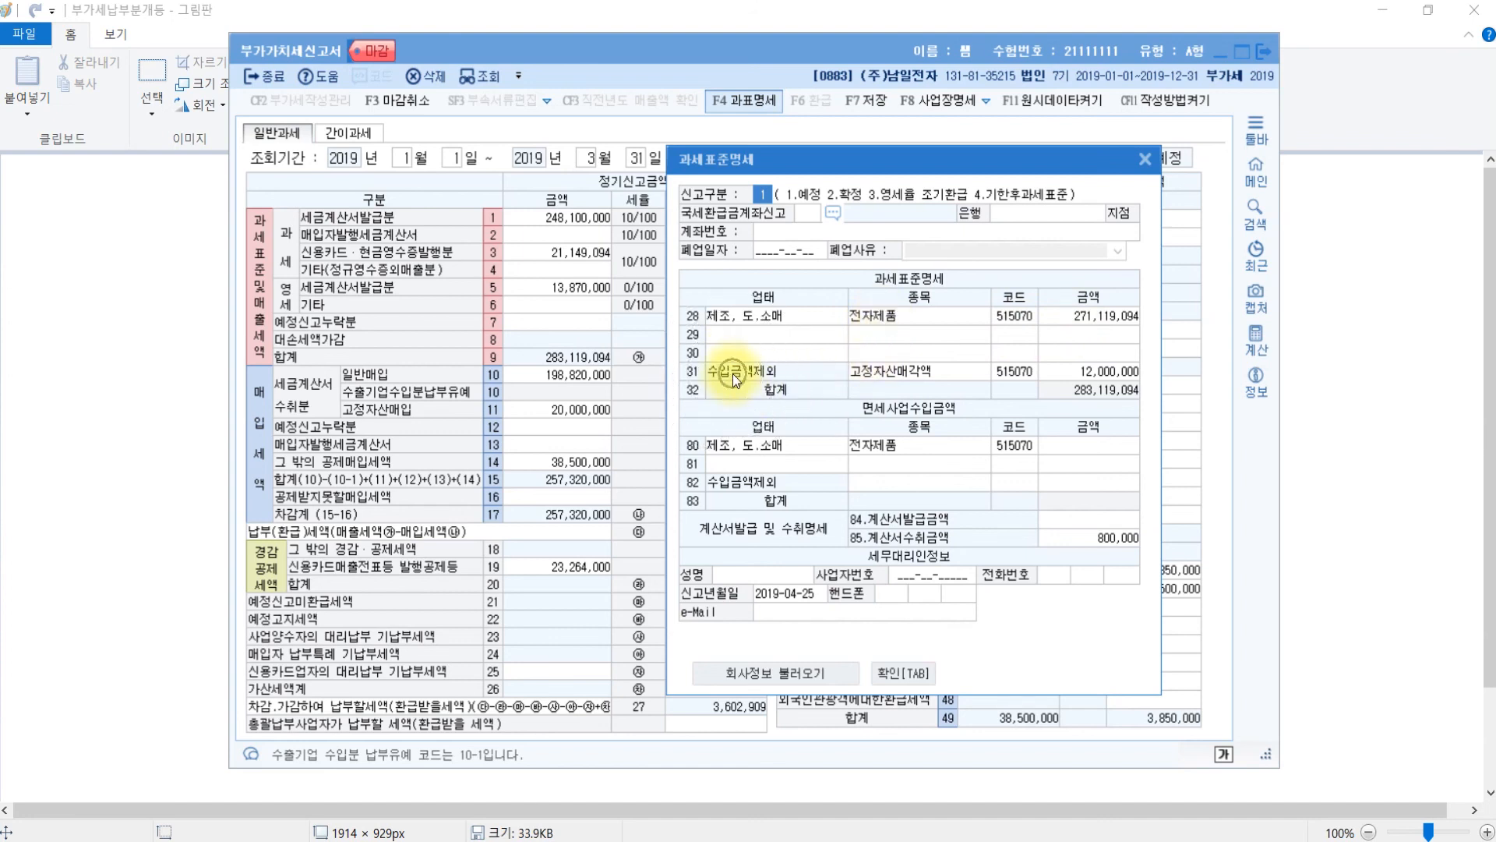
# - Pick out the row 31 고정자산매각액 entry of 12,000,000, then return to the Hangul exam paper
pyautogui.click(918, 368)
pyautogui.click(941, 382)
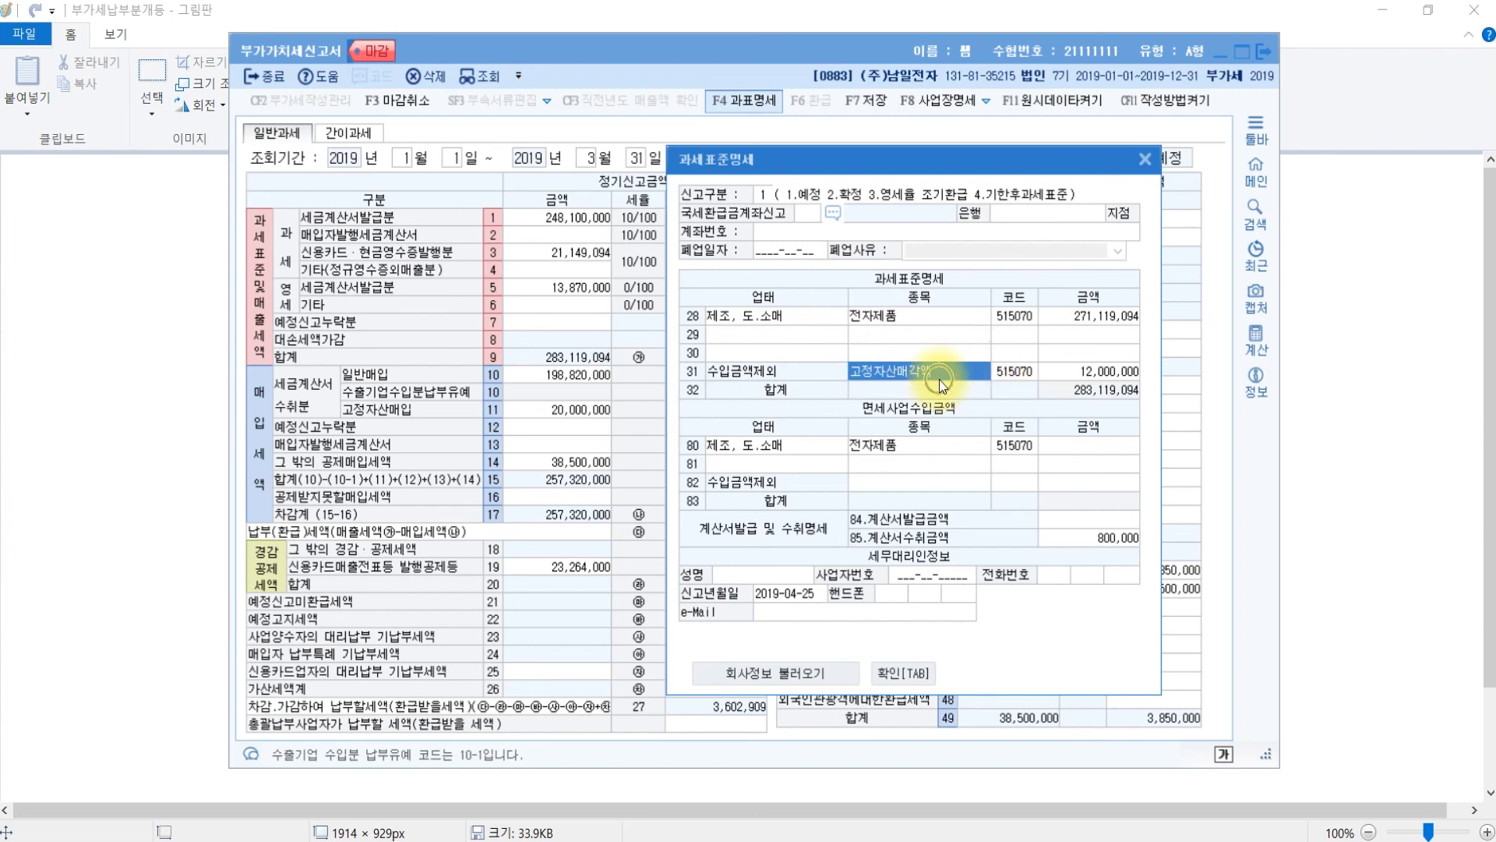
pyautogui.click(940, 384)
pyautogui.click(1107, 364)
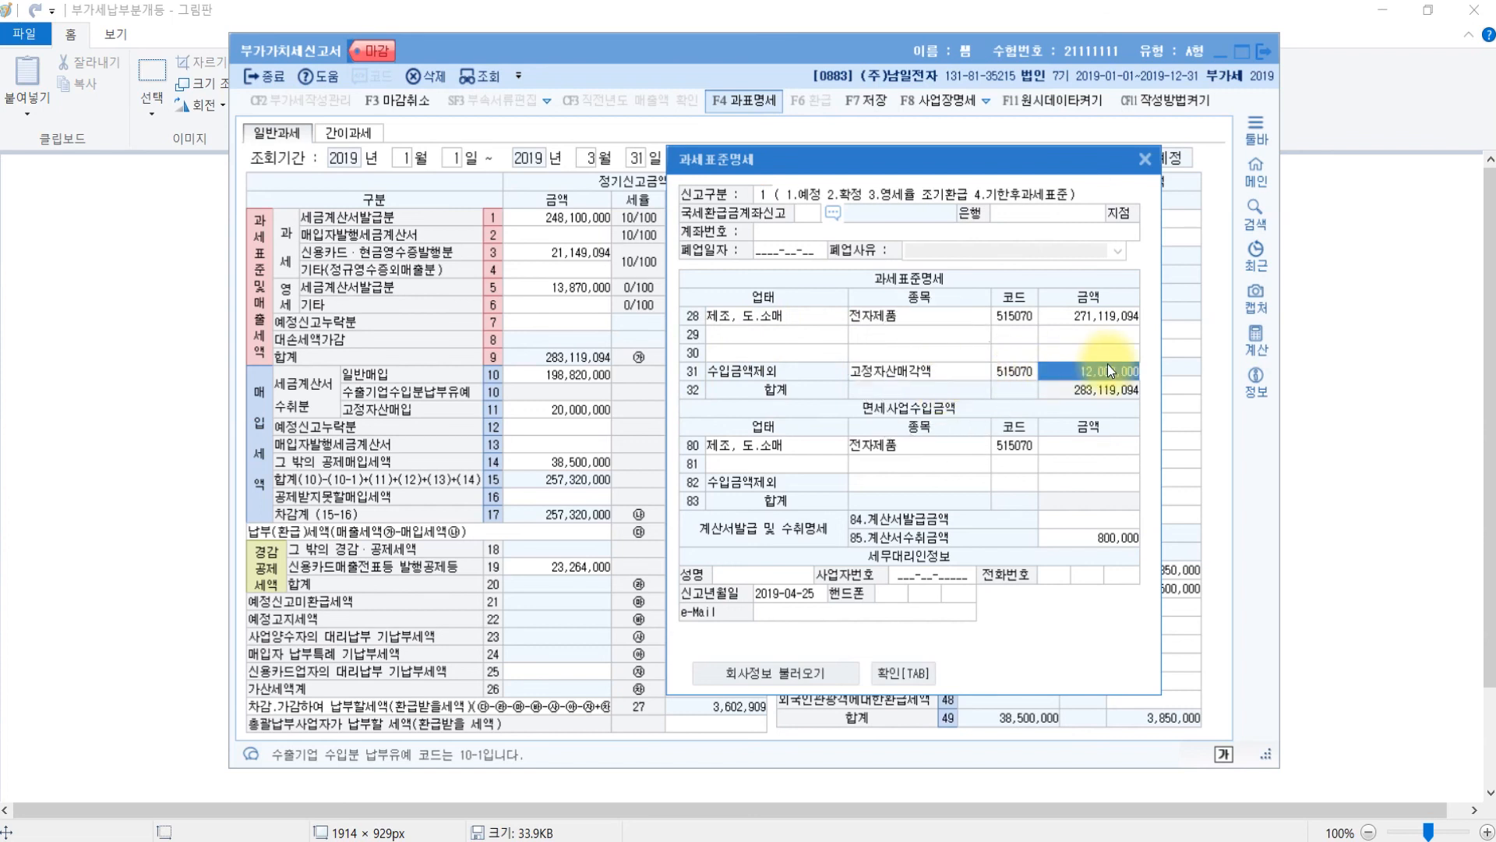
pyautogui.click(1414, 456)
pyautogui.click(1415, 456)
pyautogui.hotkey('alt', 'Tab')
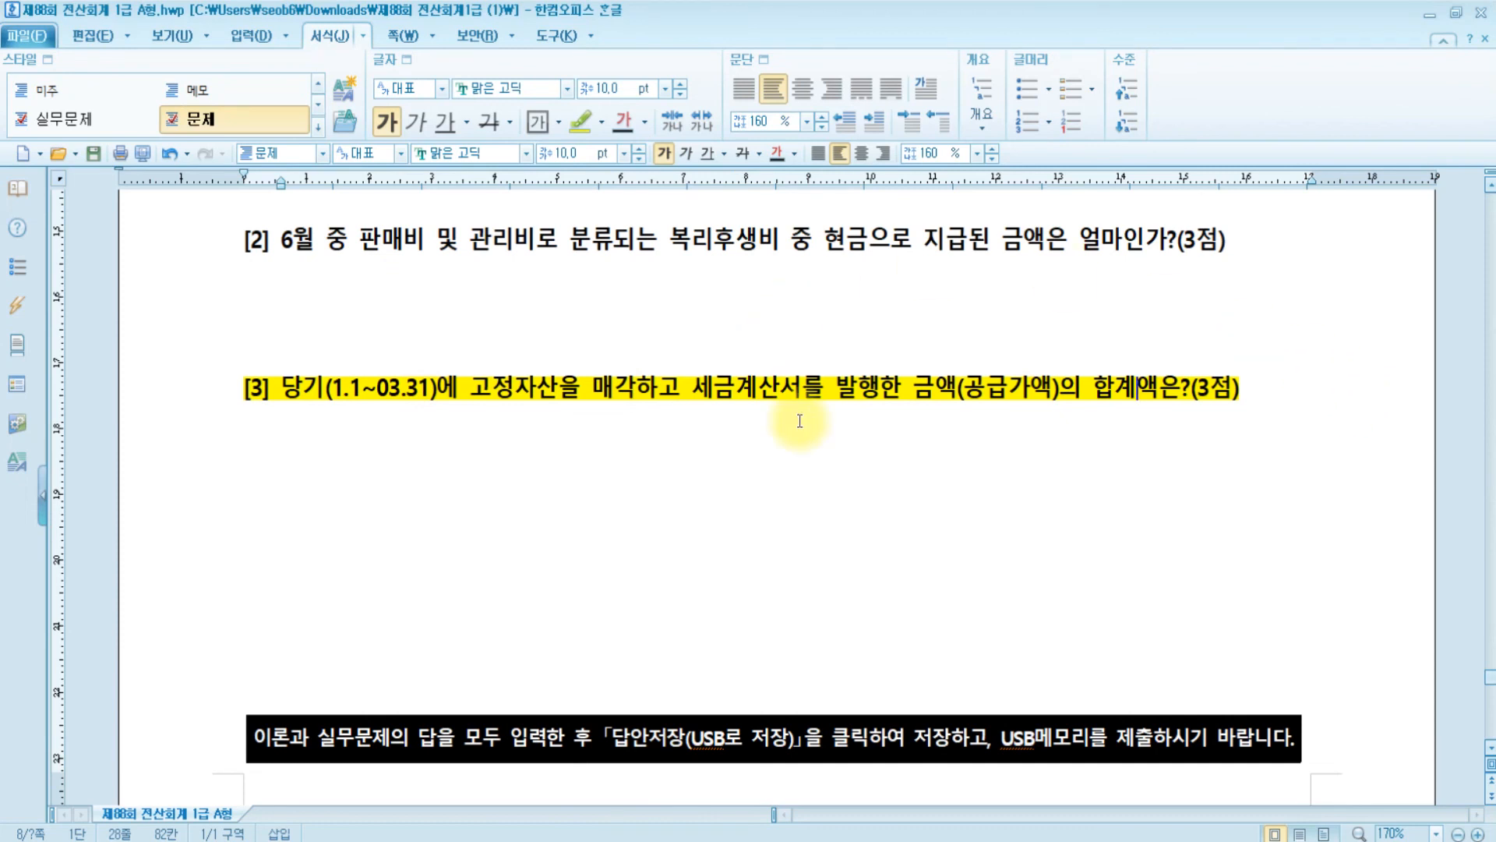
# - Check question [3]'s 고정자산 wording, close the 과세표준명세 and VAT return, and scroll back to 문제6
pyautogui.click(473, 389)
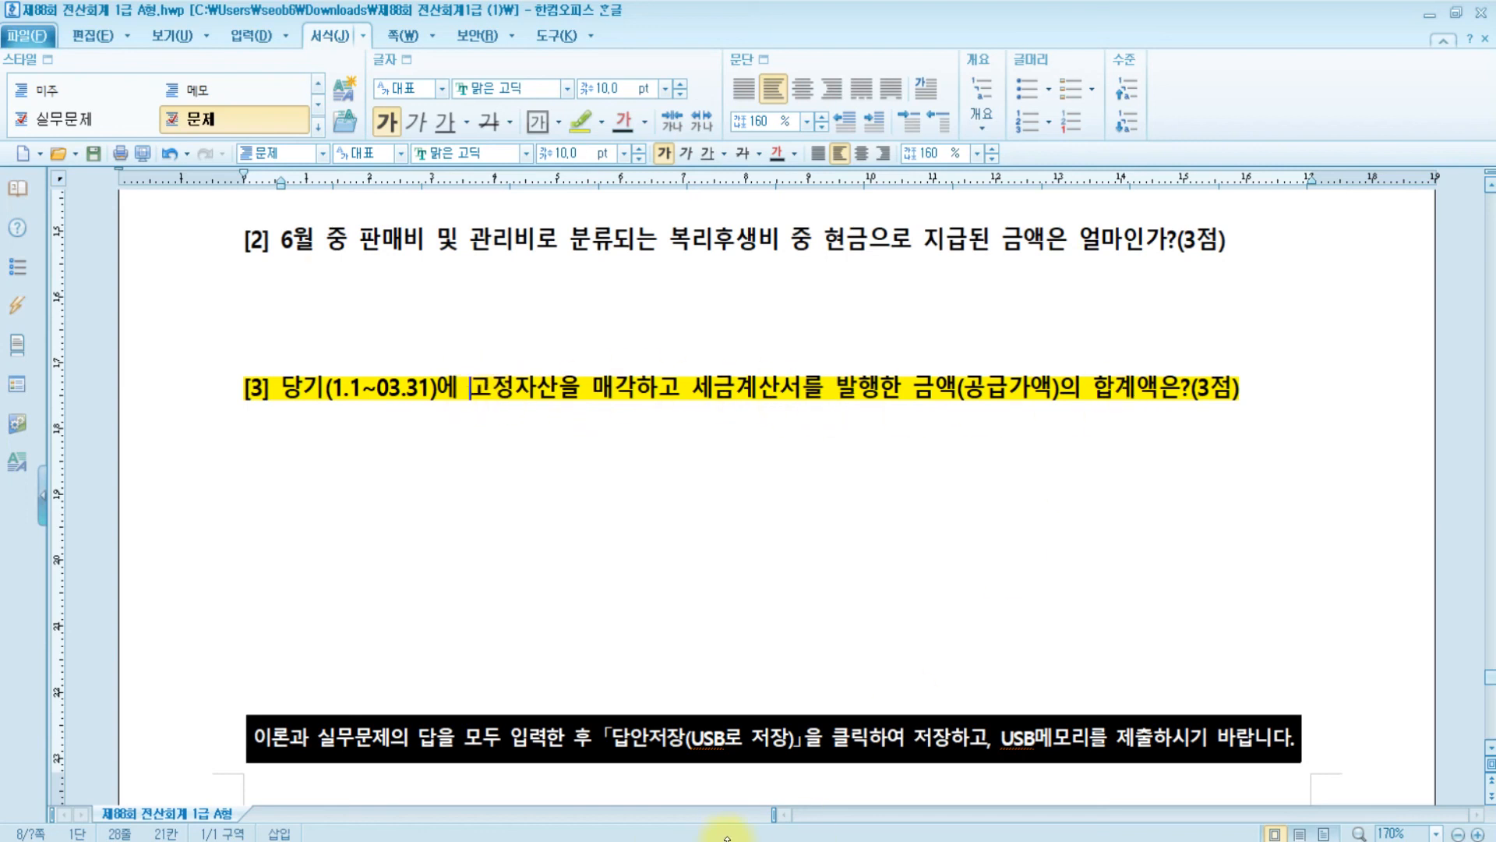
pyautogui.hotkey('alt', 'Tab')
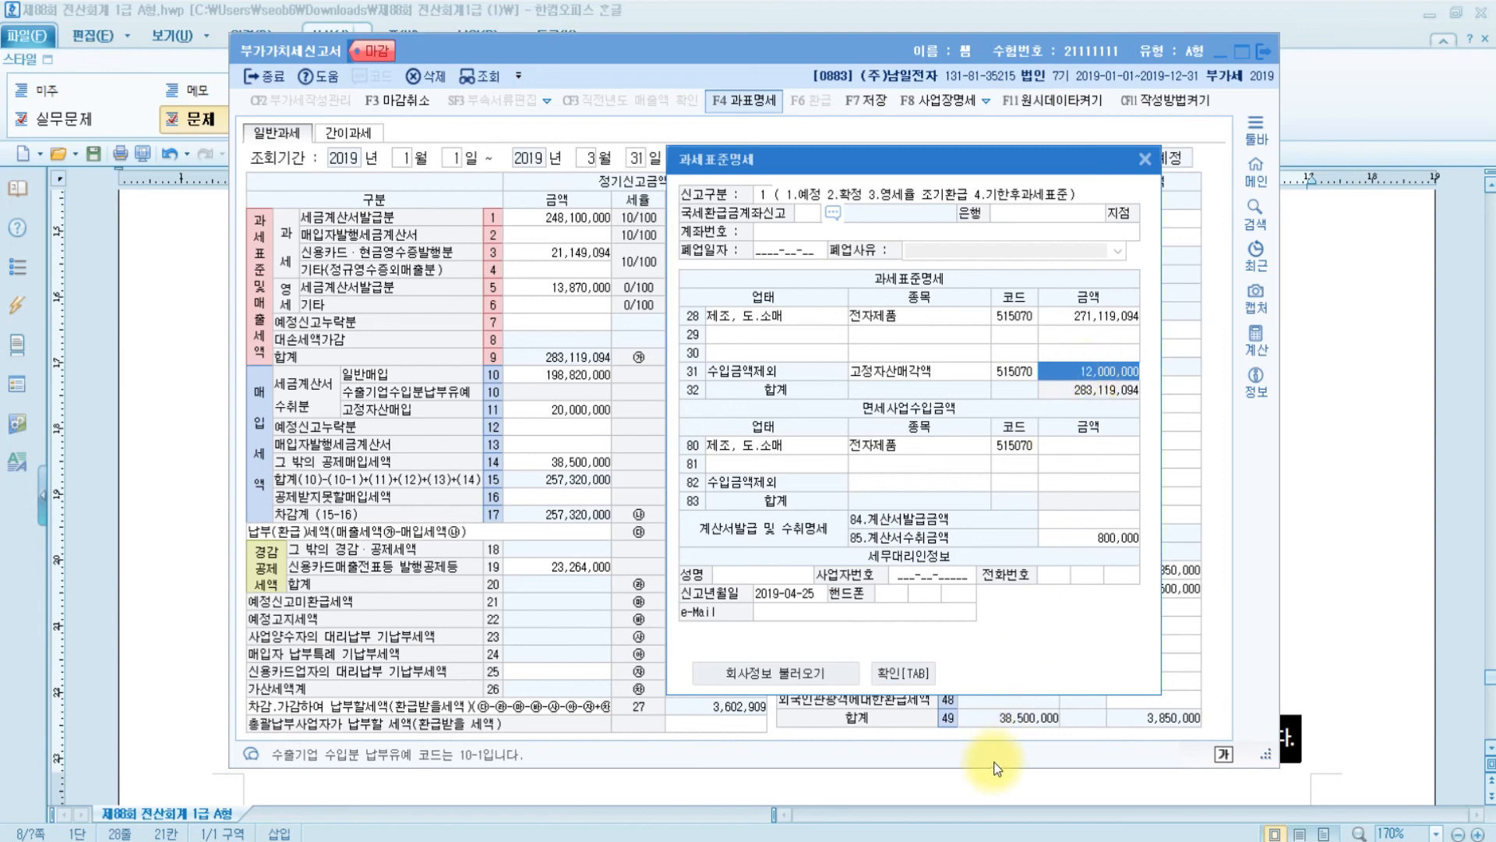
pyautogui.click(889, 674)
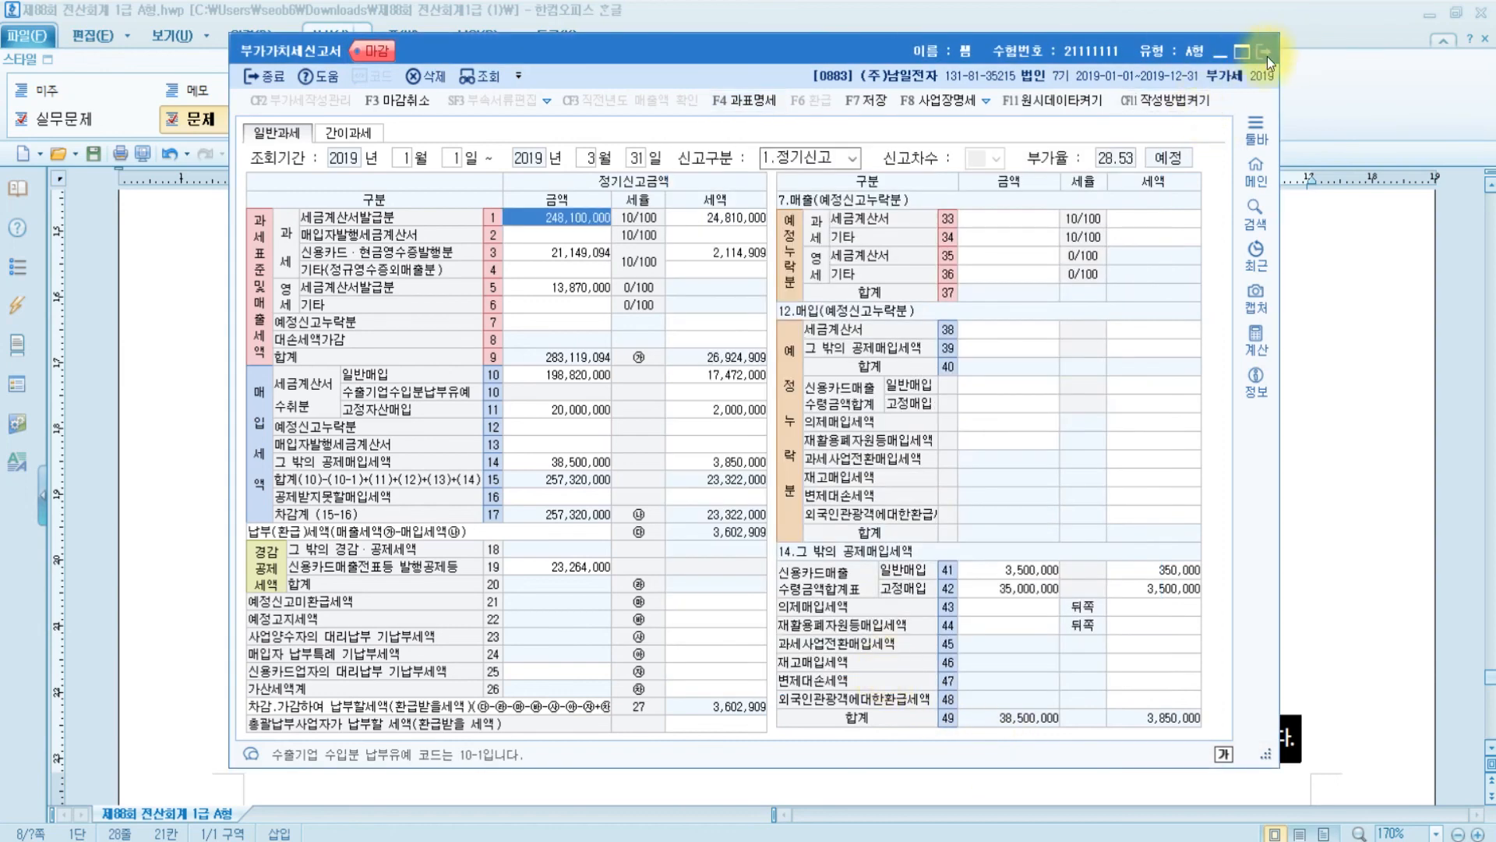
pyautogui.click(1263, 52)
pyautogui.click(748, 528)
pyautogui.scroll(3, 768, 527)
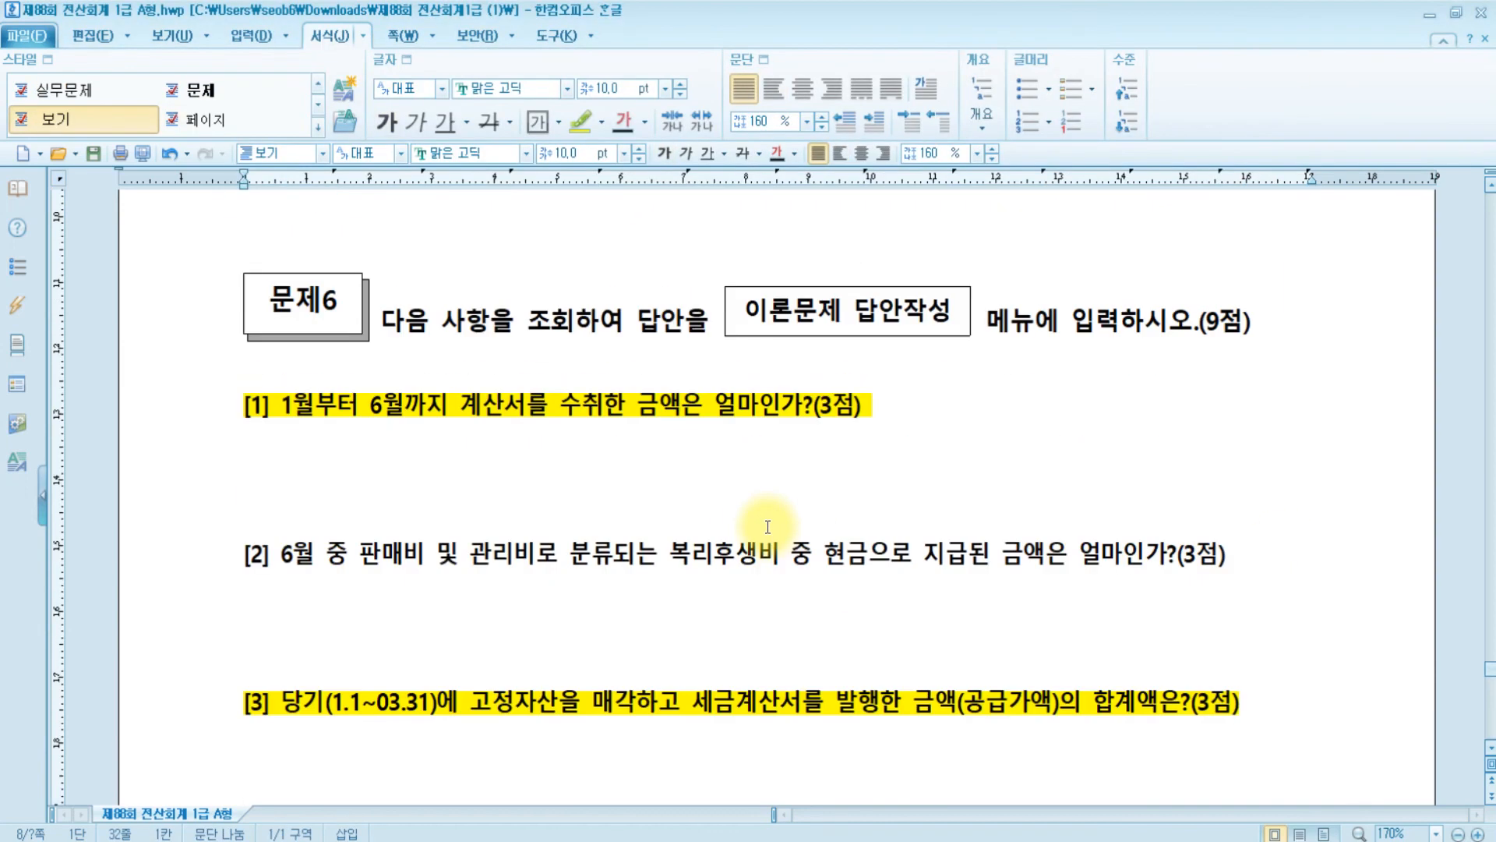